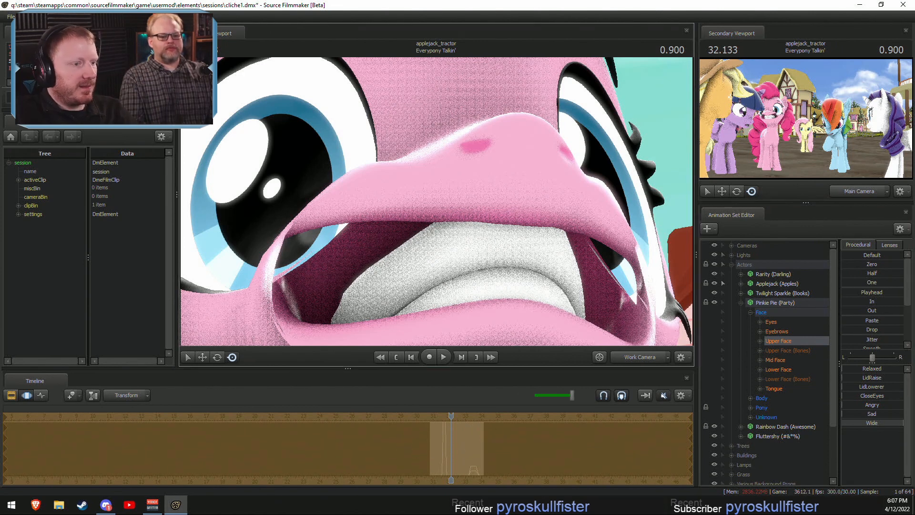
# Undo the recent edits to Pinkie Pie's face in the Everypony Talkin' shot.
pyautogui.hotkey('ctrl', 'z')
pyautogui.hotkey('ctrl', 'z')
pyautogui.hotkey('ctrl', 'z')
pyautogui.hotkey('ctrl', 'z')
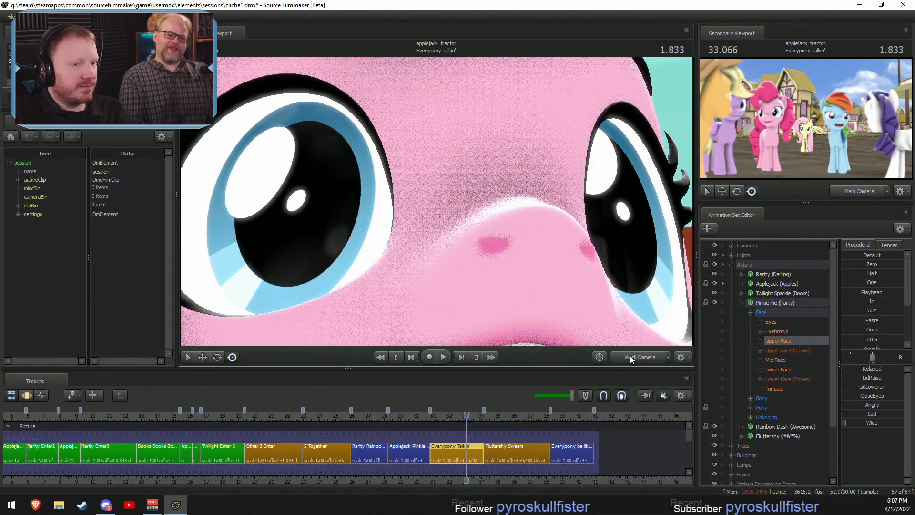
# Pull the work camera back from Pinkie Pie's face until the group is framed, with the Everypony Talkin' shot at 0.900.
pyautogui.press('s')
pyautogui.moveTo(547, 286); pyautogui.dragTo(543, 305)
pyautogui.press('d')
pyautogui.moveTo(435, 203); pyautogui.dragTo(500, 205)
pyautogui.moveTo(458, 413)
pyautogui.mouseDown()
pyautogui.moveTo(442, 414)
pyautogui.moveTo(451, 415)
pyautogui.mouseUp()
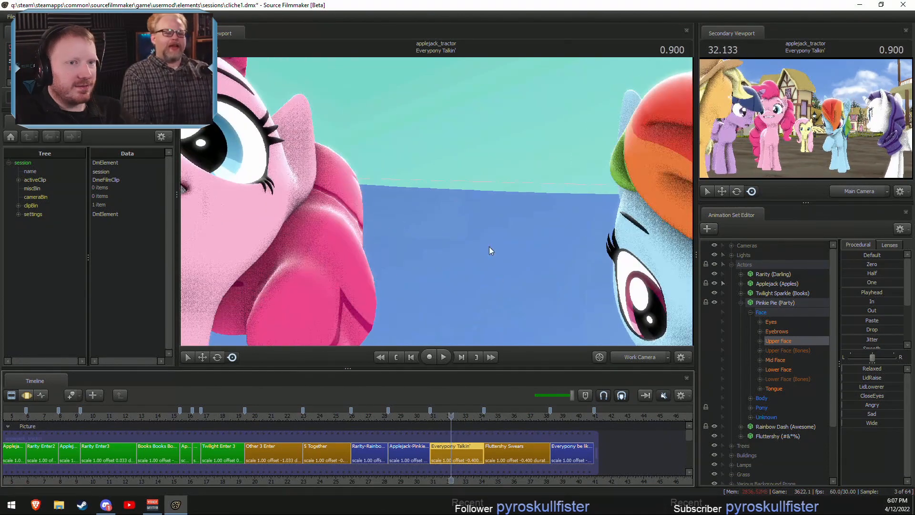
pyautogui.moveTo(489, 247); pyautogui.dragTo(490, 285)
pyautogui.press('s')
pyautogui.moveTo(493, 186); pyautogui.dragTo(439, 198)
pyautogui.press('s')
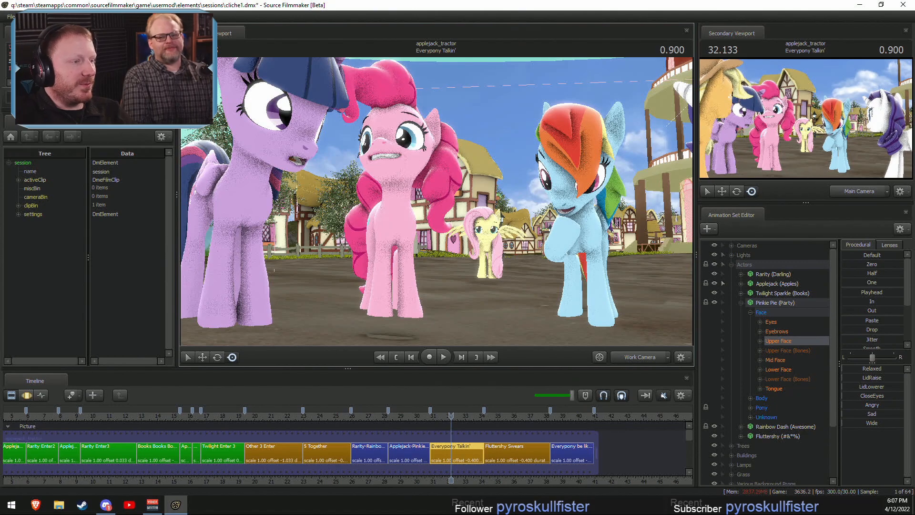
pyautogui.press('w')
pyautogui.press('d')
pyautogui.moveTo(445, 185)
pyautogui.mouseDown()
pyautogui.moveTo(431, 184)
pyautogui.moveTo(447, 179)
pyautogui.moveTo(440, 174)
pyautogui.mouseUp()
pyautogui.press('s')
pyautogui.press('w')
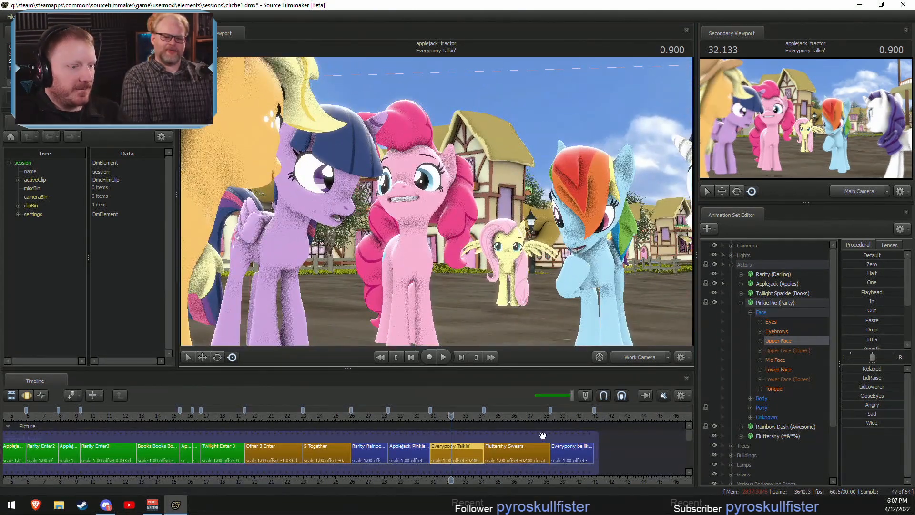
# Scrub through the neighbouring shots and return the playhead to 26.966 in the Rarity-Rainbow Convo shot.
pyautogui.click(498, 479)
pyautogui.moveTo(497, 479); pyautogui.dragTo(468, 478)
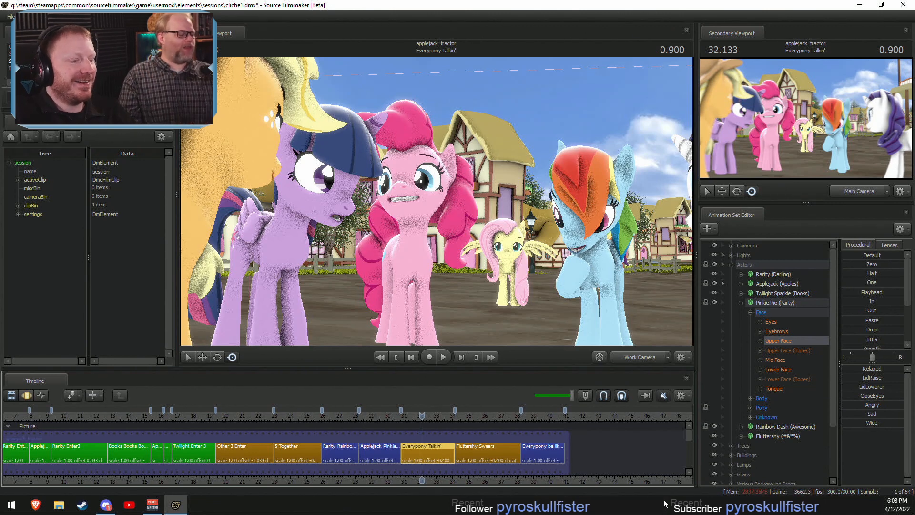
pyautogui.moveTo(409, 478)
pyautogui.mouseDown(button='middle')
pyautogui.moveTo(437, 481)
pyautogui.moveTo(425, 480)
pyautogui.mouseUp(button='middle')
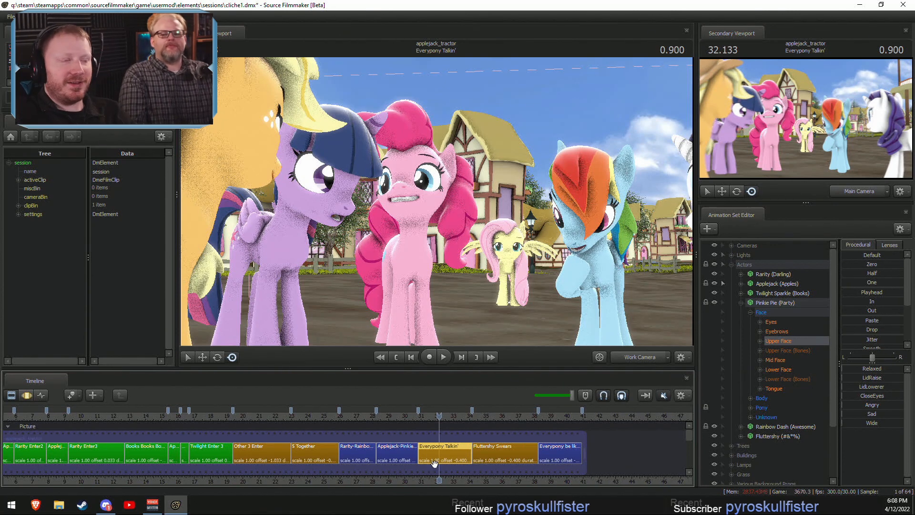
pyautogui.scroll(3, 465, 453)
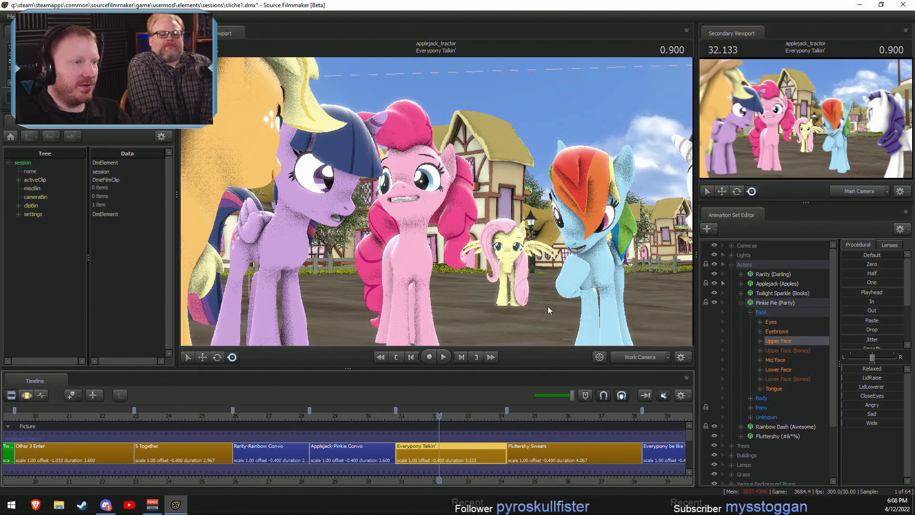
pyautogui.moveTo(439, 415); pyautogui.dragTo(551, 464)
pyautogui.moveTo(567, 478); pyautogui.dragTo(382, 453, button='middle')
pyautogui.moveTo(455, 417); pyautogui.dragTo(88, 442)
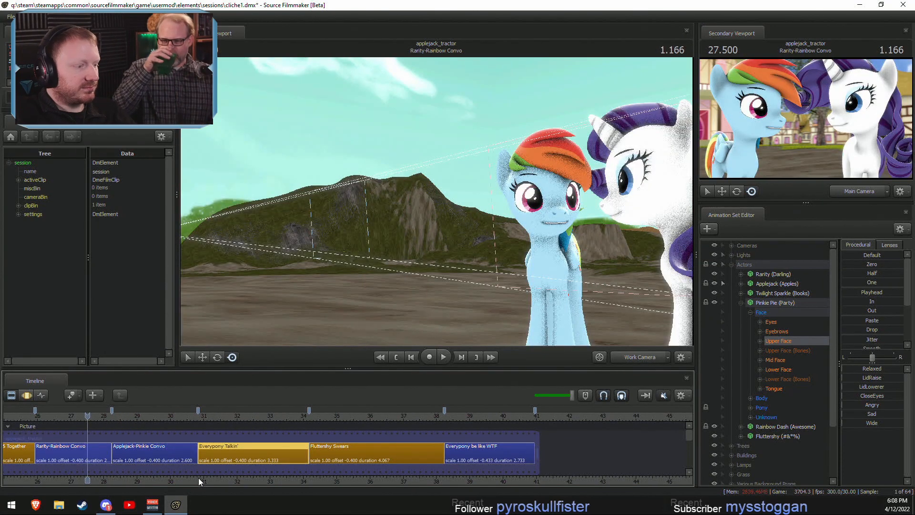
pyautogui.moveTo(196, 479); pyautogui.dragTo(333, 477, button='middle')
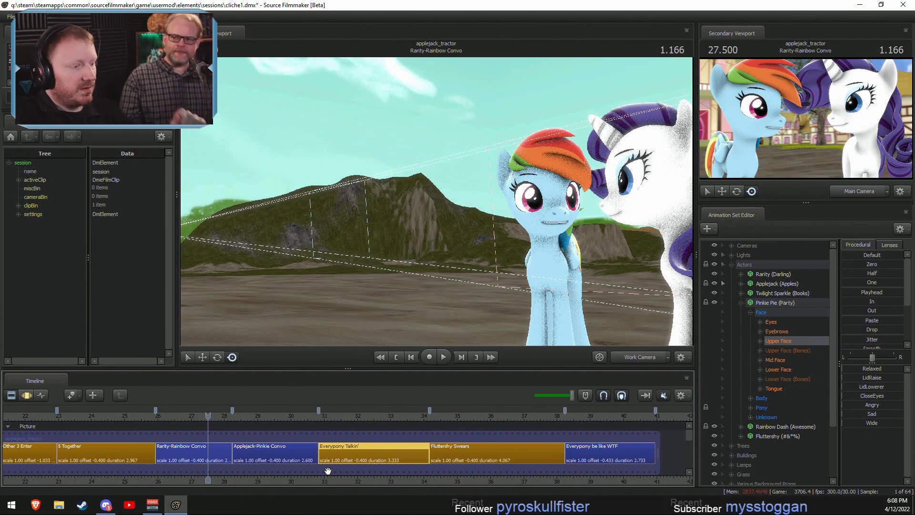
pyautogui.moveTo(208, 415)
pyautogui.mouseDown()
pyautogui.moveTo(220, 417)
pyautogui.moveTo(181, 417)
pyautogui.moveTo(204, 418)
pyautogui.moveTo(190, 418)
pyautogui.mouseUp()
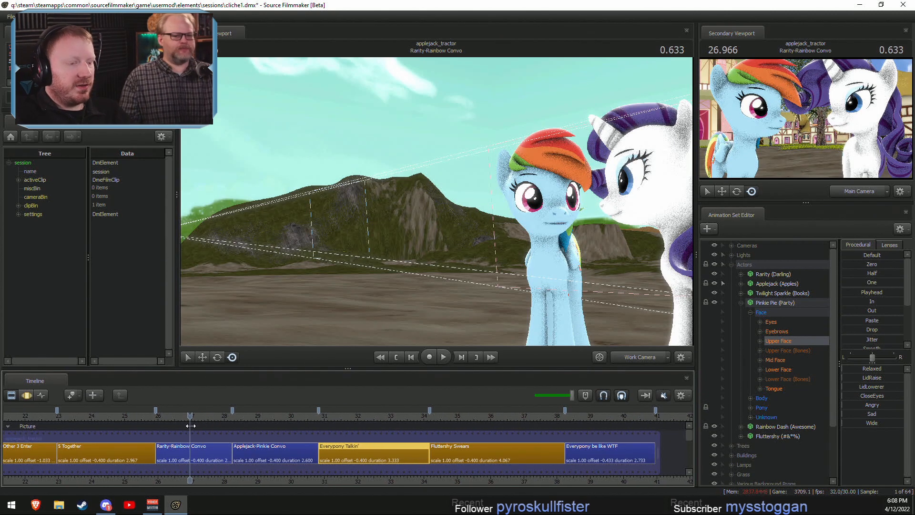
# View the Rarity-Rainbow Convo shot through the Main Camera with the playhead at its start, 26.000.
pyautogui.click(632, 360)
pyautogui.moveTo(259, 483); pyautogui.dragTo(341, 465, button='middle')
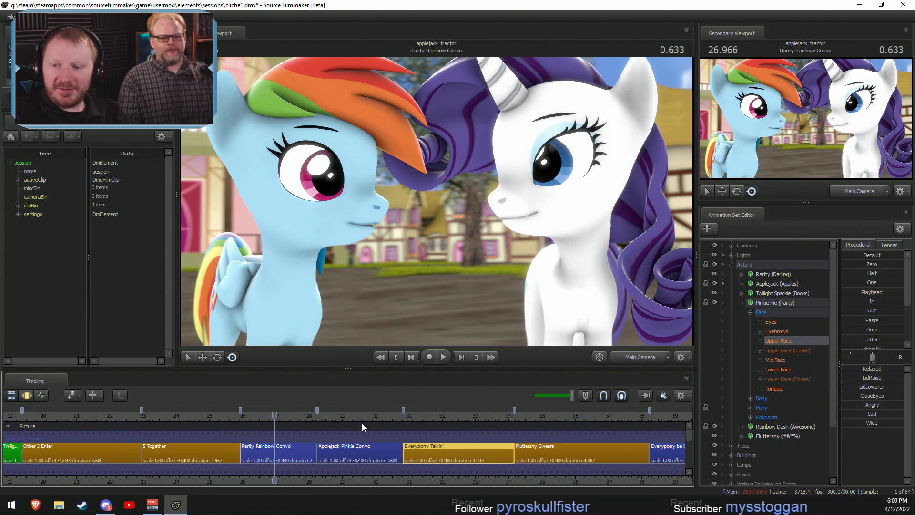
pyautogui.click(249, 416)
pyautogui.moveTo(248, 416)
pyautogui.mouseDown()
pyautogui.moveTo(264, 418)
pyautogui.moveTo(243, 417)
pyautogui.mouseUp()
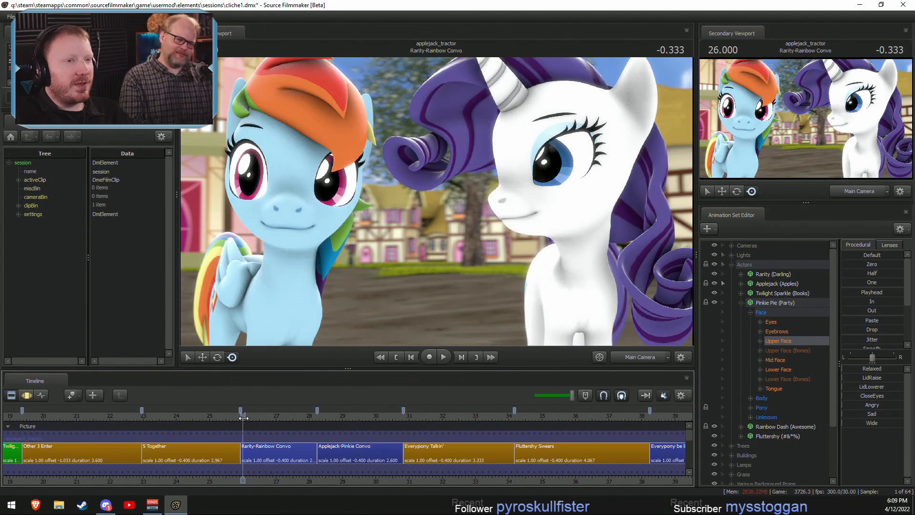
pyautogui.rightClick(613, 312)
pyautogui.click(534, 319)
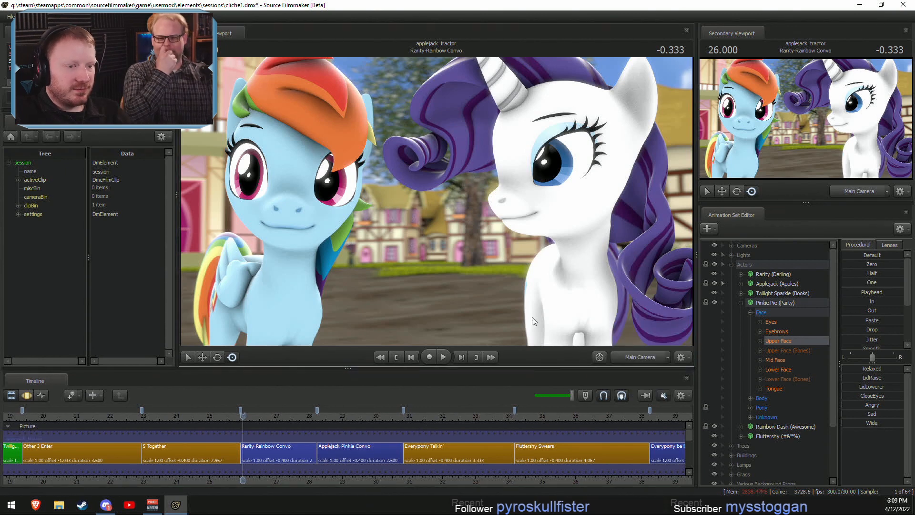
# Unmute the timeline audio, select the Rarity-Rainbow Convo shot and play its opening second.
pyautogui.click(662, 393)
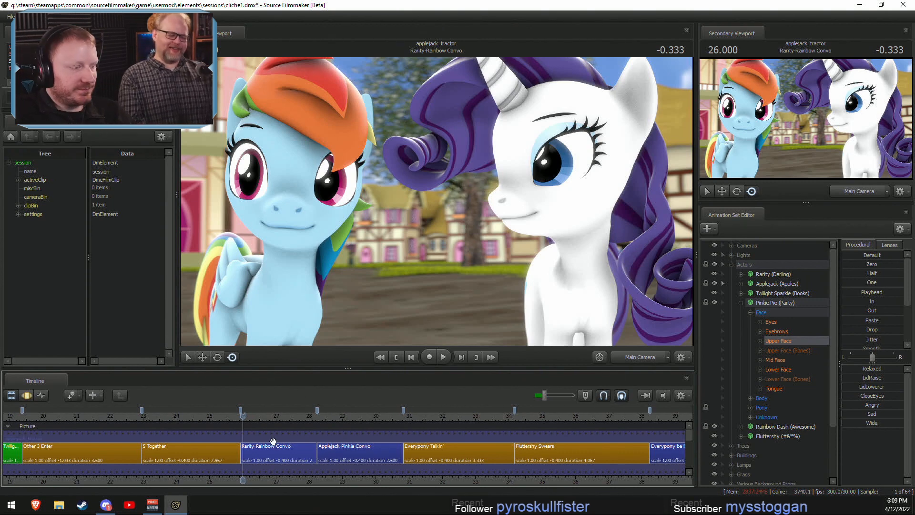
pyautogui.moveTo(220, 485); pyautogui.dragTo(226, 463, button='middle')
pyautogui.scroll(2, 283, 460)
pyautogui.click(284, 460)
pyautogui.press('space')
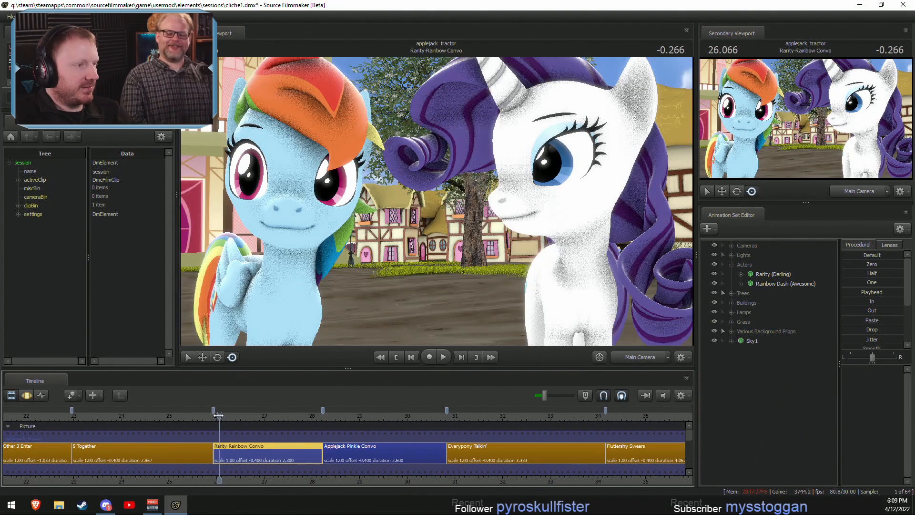
pyautogui.press('space')
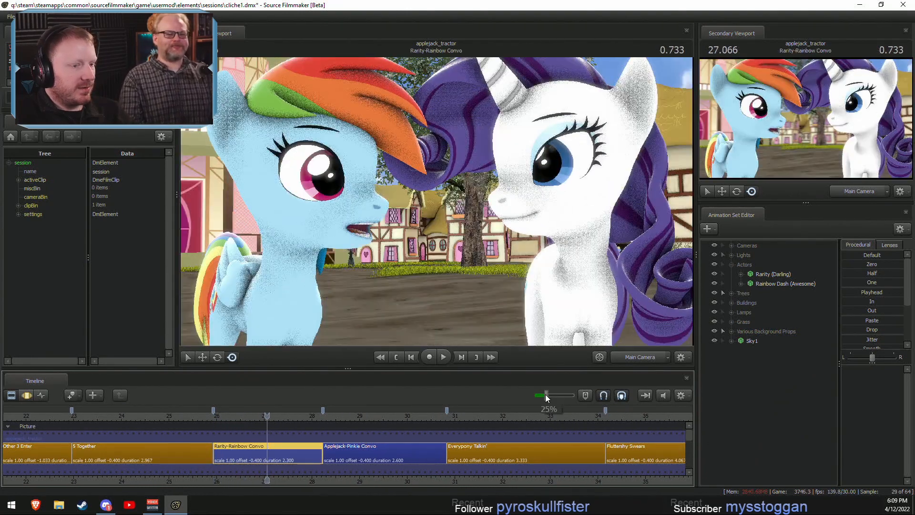
# Play back a stretch of the 5 Together shot, stopping at 25.233.
pyautogui.moveTo(190, 419); pyautogui.dragTo(136, 418)
pyautogui.press('space')
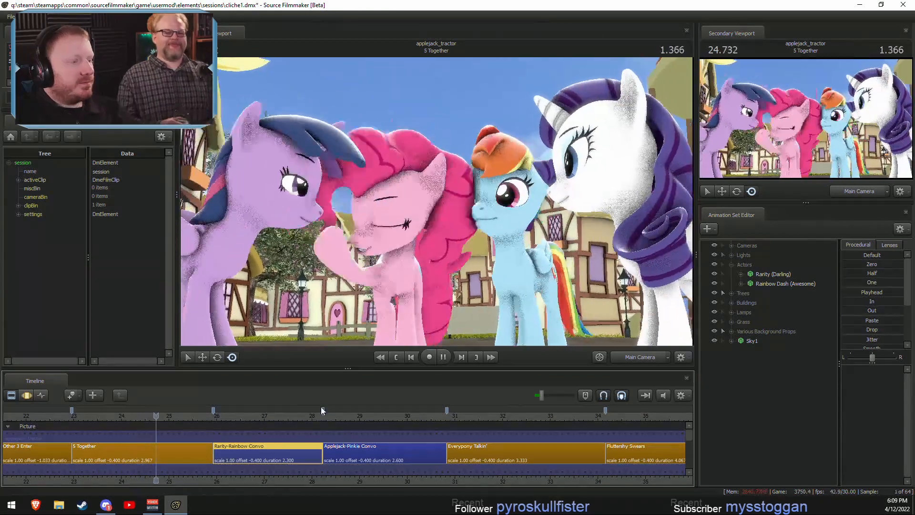
pyautogui.press('space')
pyautogui.scroll(-4, 286, 441)
pyautogui.scroll(-2, 285, 441)
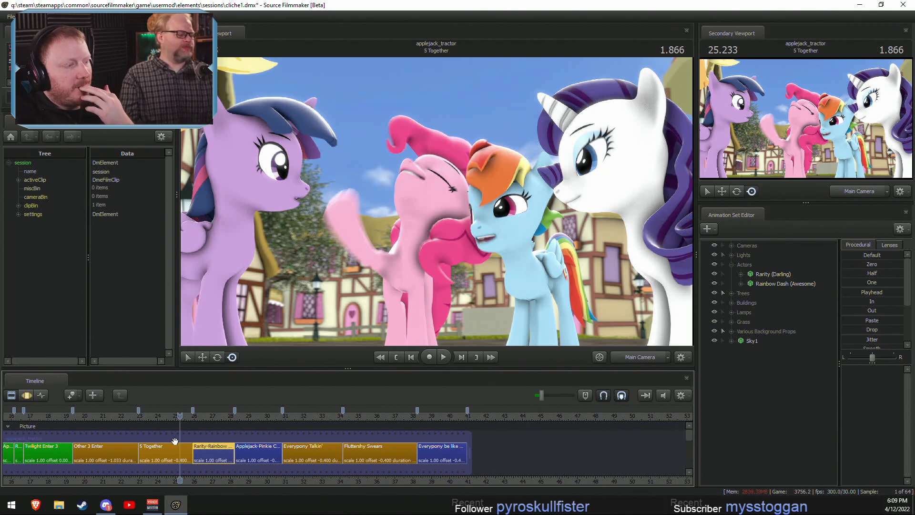
# Select the Other 3 Enter shot and scrub from Rarity-Rainbow Convo on to Applejack-Pinkie Convo at 28.766.
pyautogui.moveTo(197, 418); pyautogui.dragTo(198, 419)
pyautogui.click(110, 436)
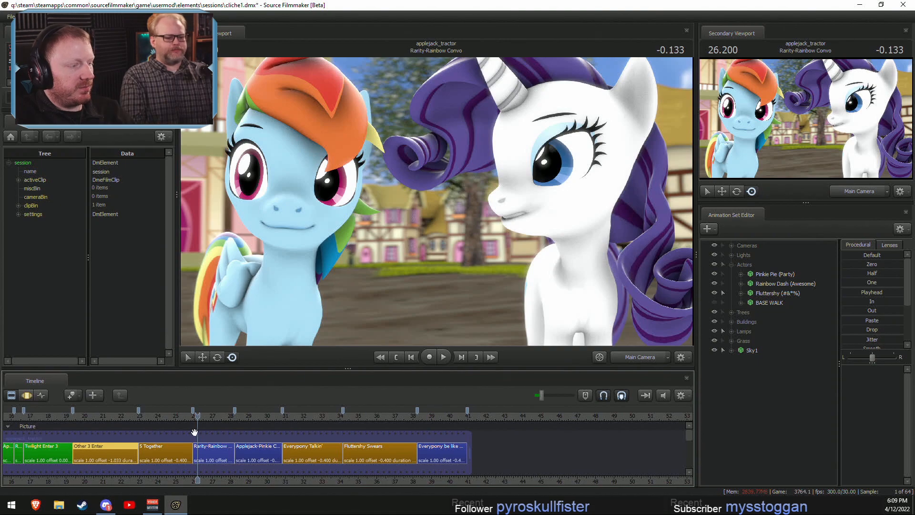
pyautogui.moveTo(201, 419); pyautogui.dragTo(245, 437)
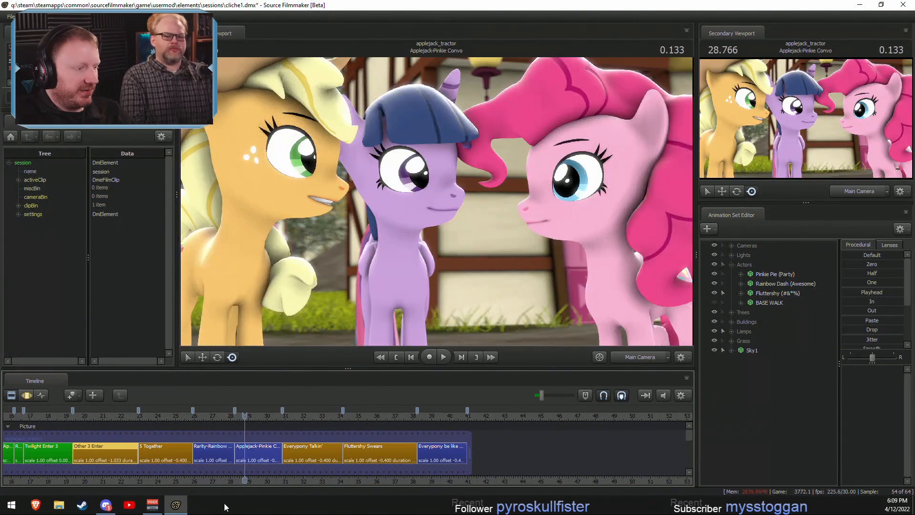
# Replay the opening of the Other 3 Enter shot several times from 19.400 to review the ponies' movements.
pyautogui.moveTo(222, 476); pyautogui.dragTo(371, 471, button='middle')
pyautogui.click(224, 417)
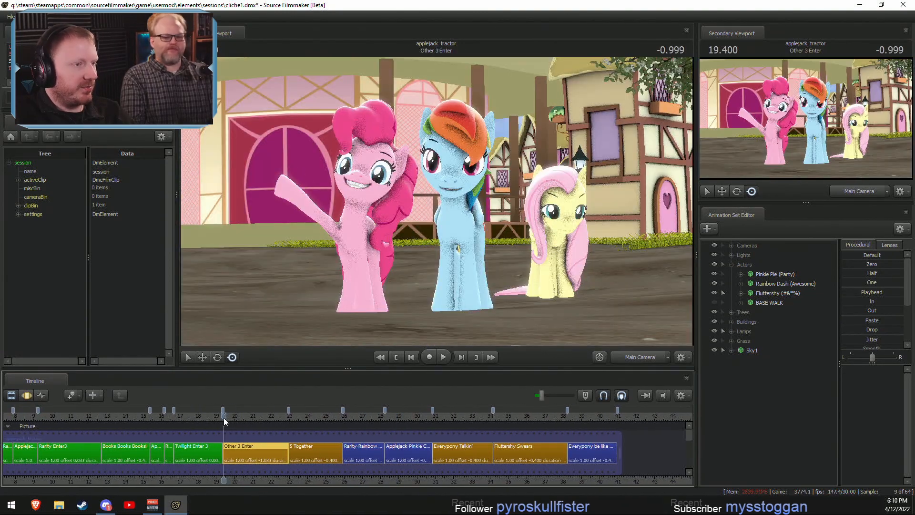
pyautogui.press('space')
pyautogui.press('space')
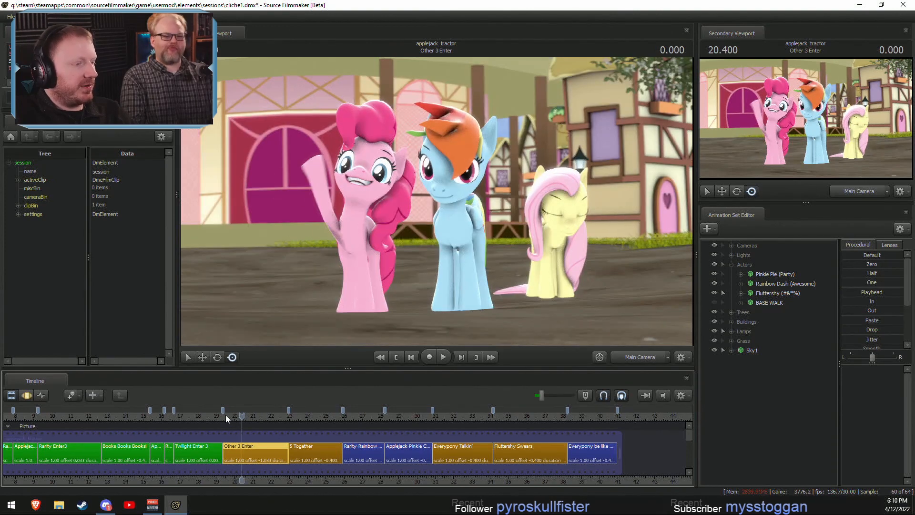
pyautogui.click(226, 415)
pyautogui.press('space')
pyautogui.press('space')
pyautogui.click(225, 415)
pyautogui.press('space')
pyautogui.click(224, 415)
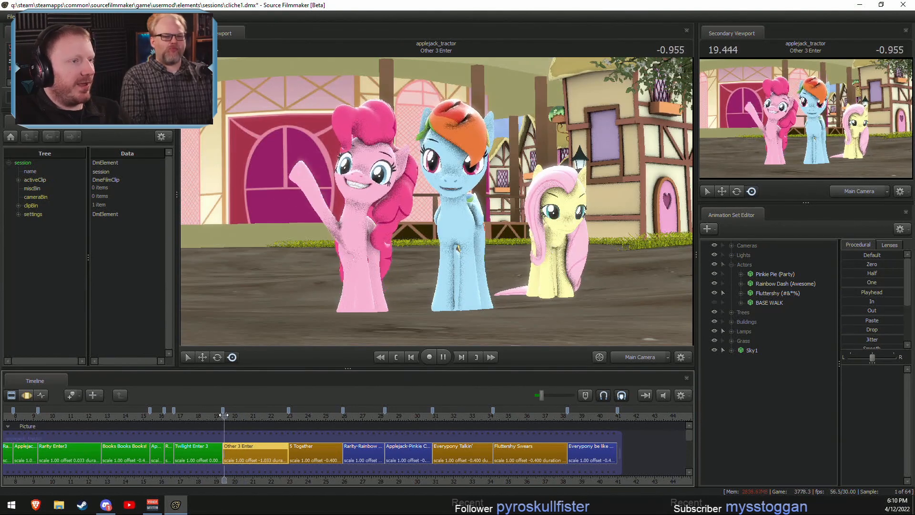
pyautogui.click(224, 415)
pyautogui.press('space')
pyautogui.click(224, 415)
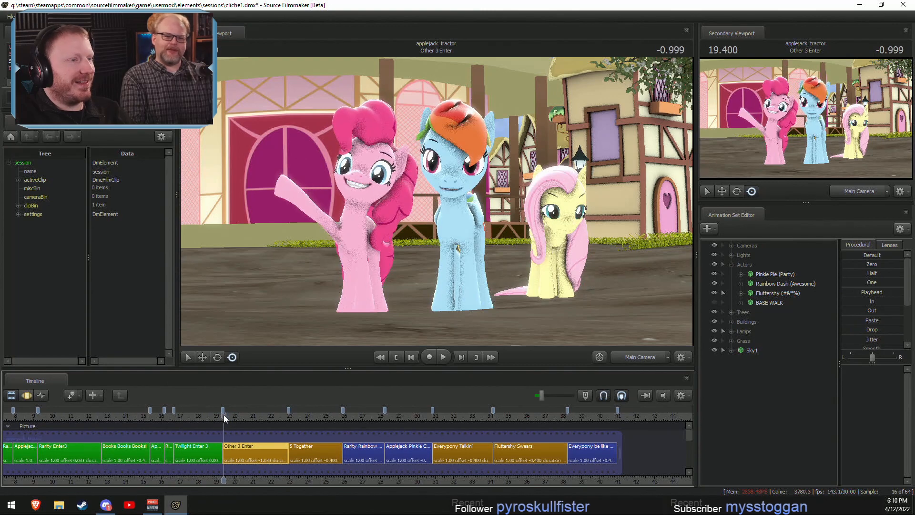
pyautogui.press('space')
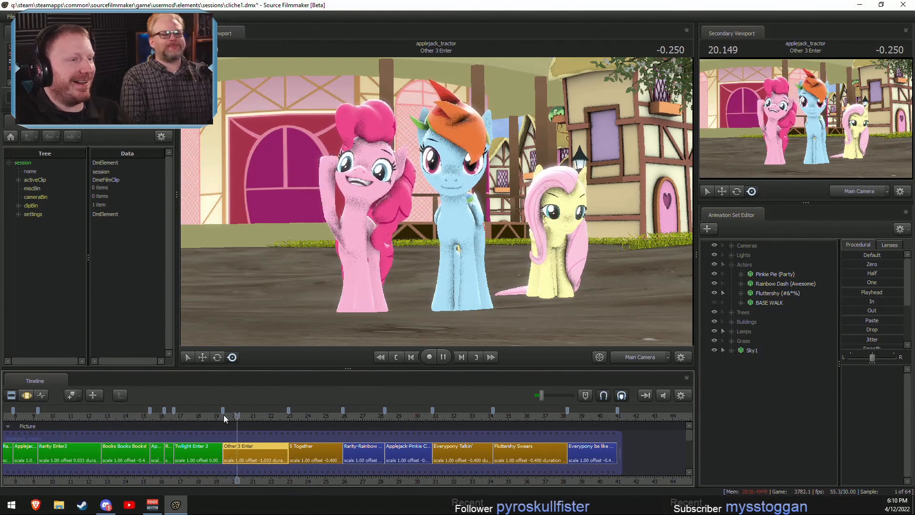
pyautogui.click(224, 415)
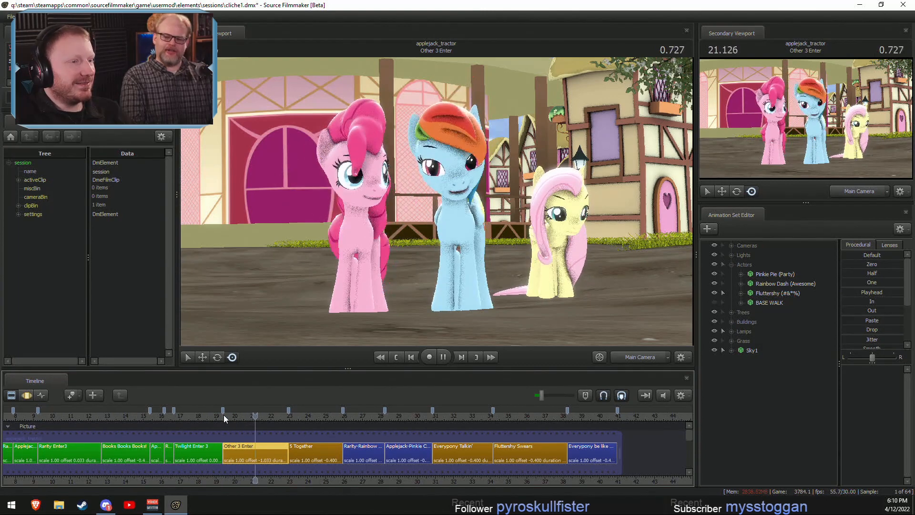
# Replay the middle of the Other 3 Enter shot repeatedly, starting around 20.533.
pyautogui.click(244, 417)
pyautogui.press('space')
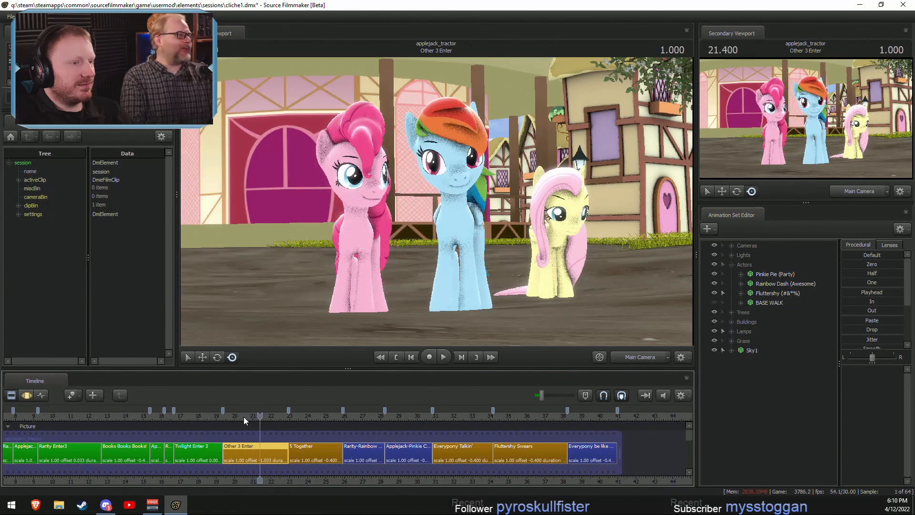
pyautogui.click(244, 416)
pyautogui.press('space')
pyautogui.click(244, 417)
pyautogui.press('space')
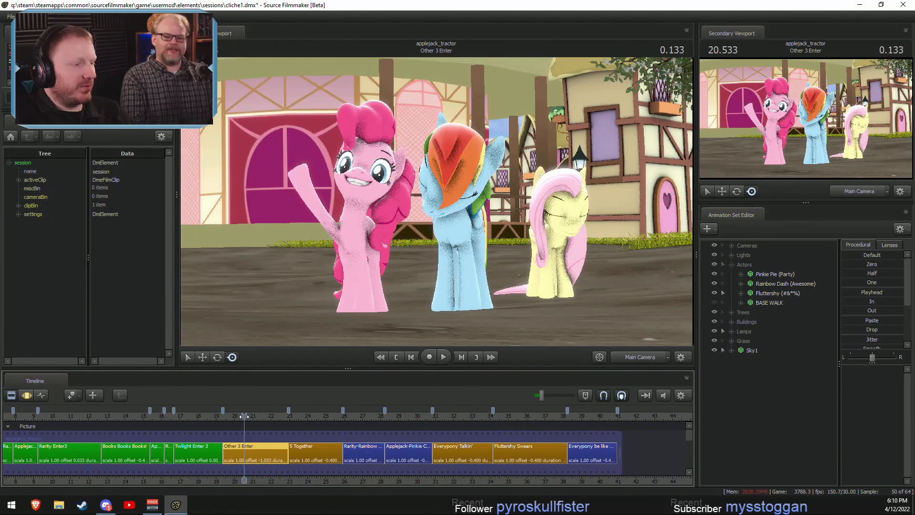
pyautogui.click(244, 416)
# Open the Other 3 Enter shot in the Motion Editor and scrub through its frames.
pyautogui.scroll(5, 253, 459)
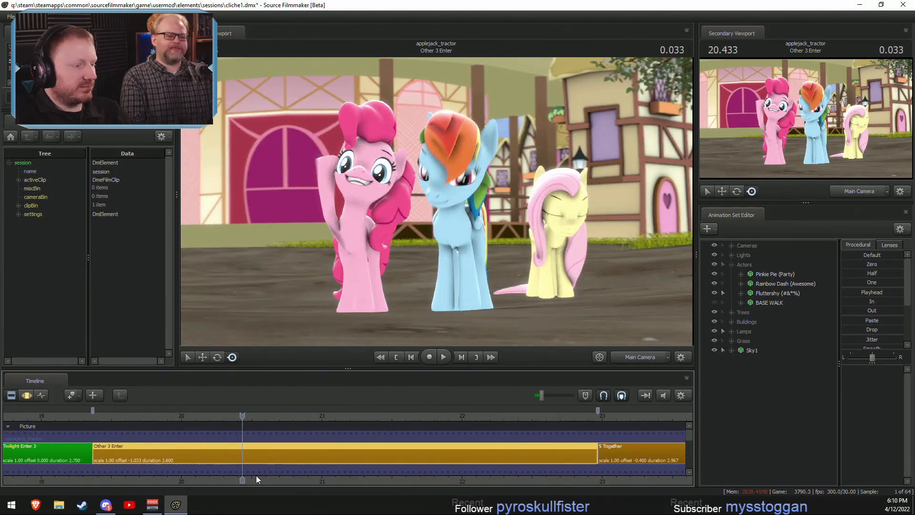
pyautogui.moveTo(259, 479)
pyautogui.mouseDown()
pyautogui.moveTo(294, 482)
pyautogui.moveTo(260, 477)
pyautogui.mouseUp()
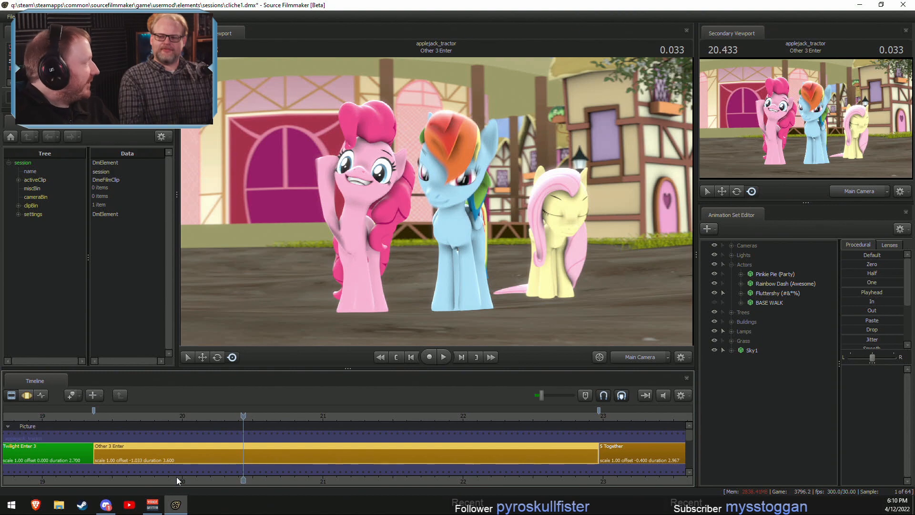
pyautogui.press('F3')
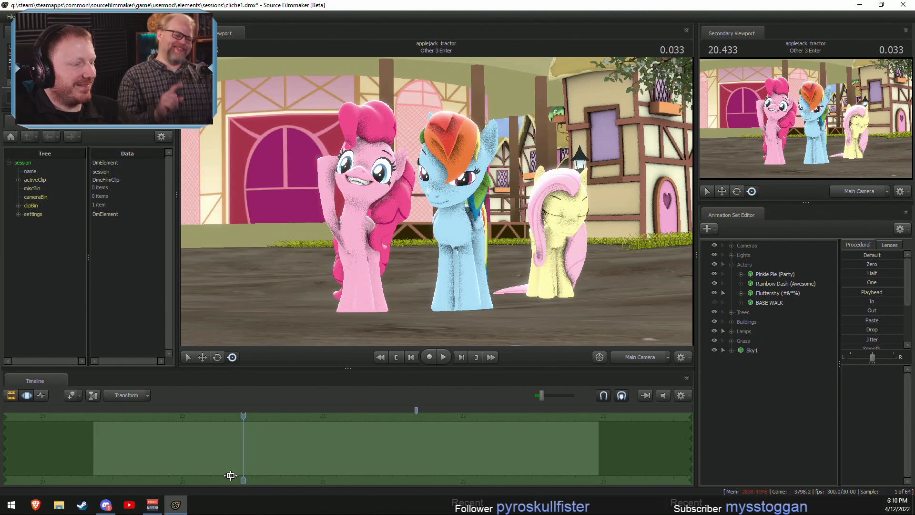
pyautogui.keyDown('shift'); pyautogui.moveTo(109, 436); pyautogui.dragTo(245, 443); pyautogui.keyUp('shift')
pyautogui.keyDown('shift'); pyautogui.moveTo(171, 417); pyautogui.dragTo(370, 443); pyautogui.keyUp('shift')
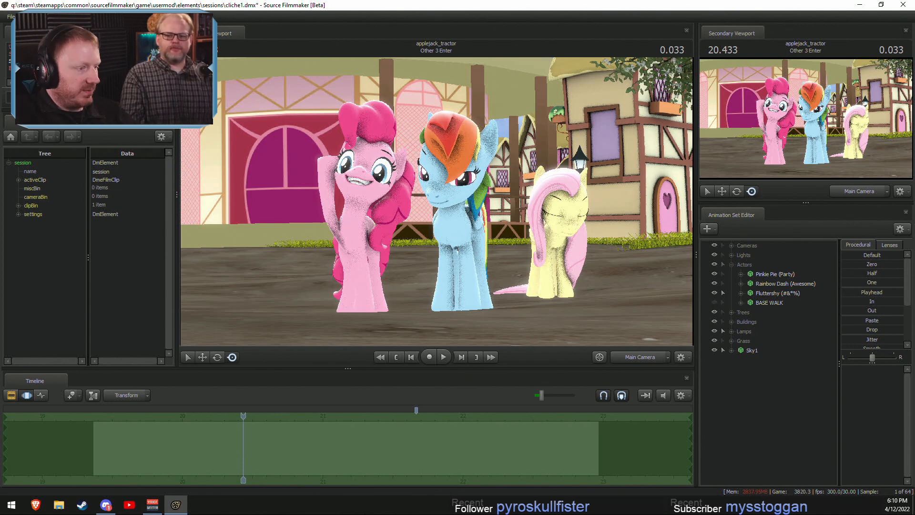
# Set the playhead to 22.566 in the Other 3 Enter shot and frame Pinkie Pie and Rainbow Dash with the Work Camera.
pyautogui.press('F2')
pyautogui.moveTo(187, 419); pyautogui.dragTo(542, 445)
pyautogui.doubleClick(542, 447)
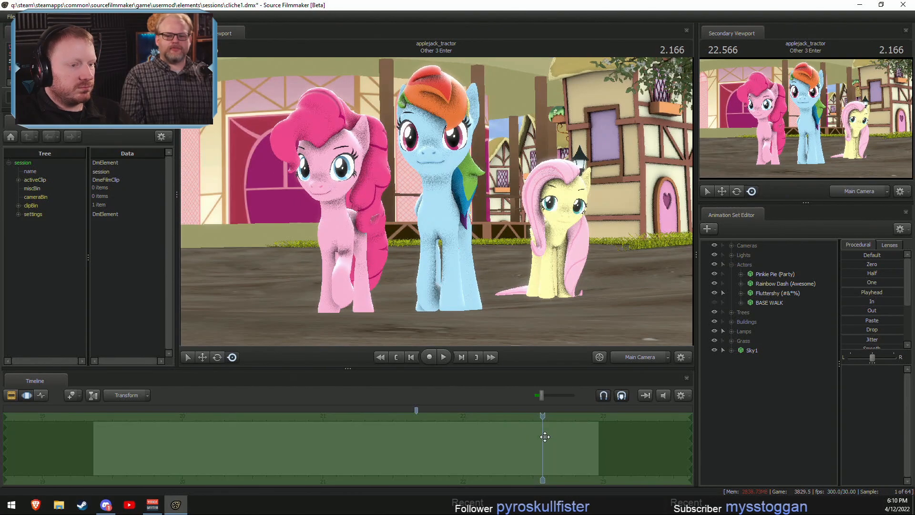
pyautogui.click(641, 361)
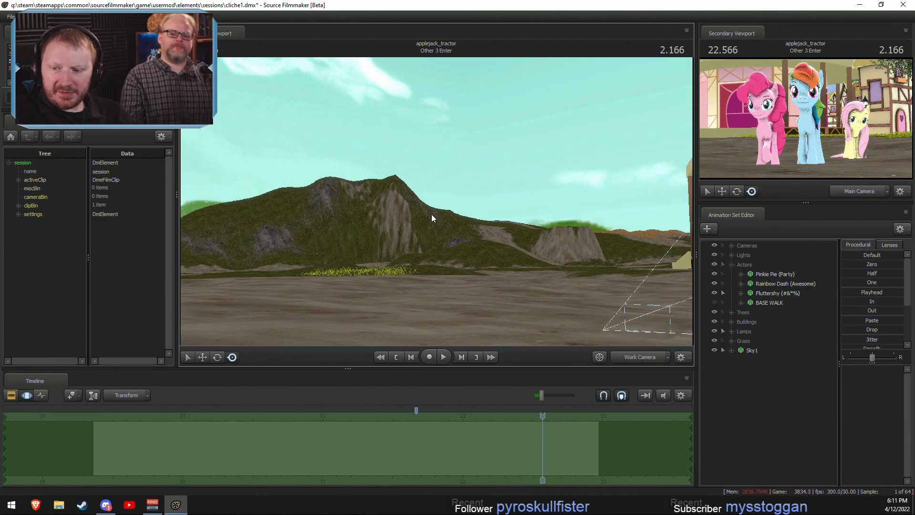
pyautogui.moveTo(430, 214); pyautogui.dragTo(596, 254)
pyautogui.press('w')
pyautogui.press('w')
pyautogui.press('w')
pyautogui.press('s')
pyautogui.press('w')
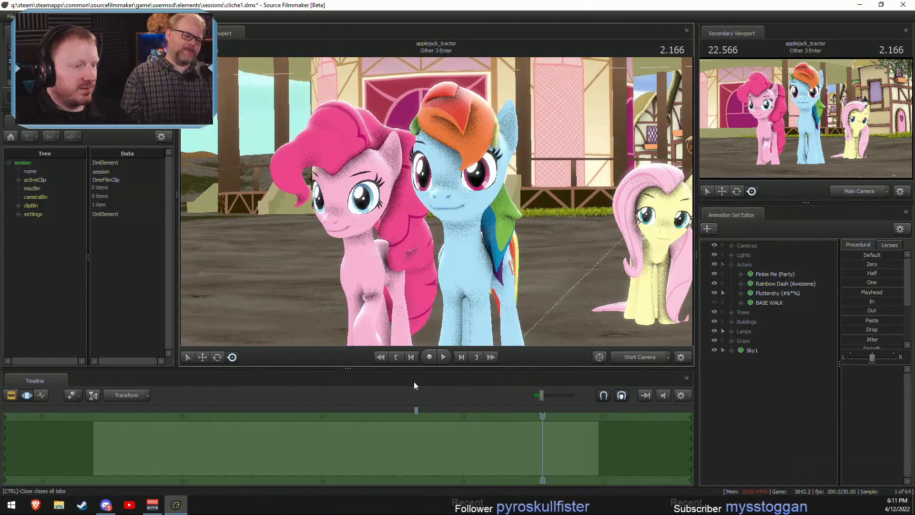
# Set the playhead to 22.533 in the Other 3 Enter shot and frame Fluttershy's face in close-up with the Work Camera.
pyautogui.press('F2')
pyautogui.press('F3')
pyautogui.press('shift')
pyautogui.press('s')
pyautogui.moveTo(458, 267); pyautogui.dragTo(519, 276)
pyautogui.press('w')
pyautogui.press('w')
pyautogui.moveTo(410, 221)
pyautogui.mouseDown()
pyautogui.moveTo(410, 239)
pyautogui.moveTo(400, 226)
pyautogui.mouseUp()
pyautogui.press('s')
pyautogui.moveTo(537, 429)
pyautogui.mouseDown()
pyautogui.moveTo(224, 427)
pyautogui.moveTo(341, 424)
pyautogui.moveTo(542, 445)
pyautogui.moveTo(533, 443)
pyautogui.mouseUp()
pyautogui.moveTo(481, 247); pyautogui.dragTo(533, 294)
pyautogui.press('w')
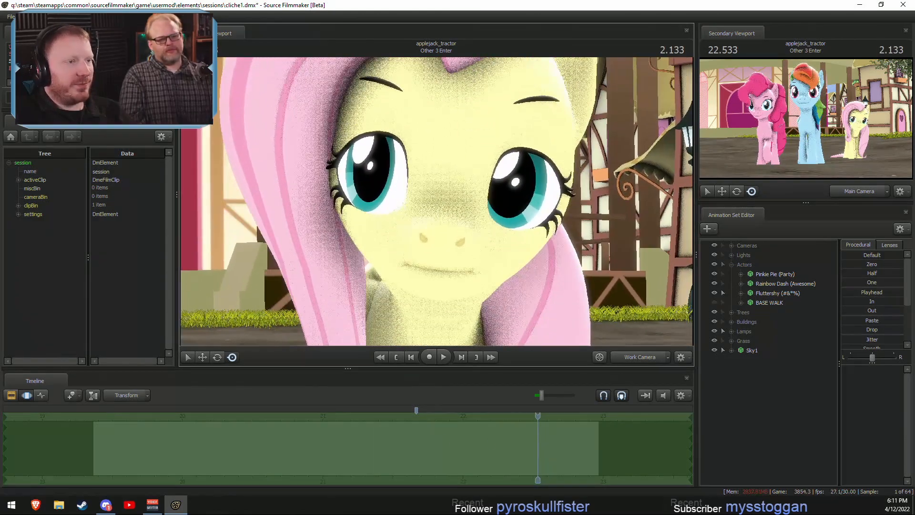
# Expand Fluttershy's Face group in the Animation Set Editor and select all her Eyebrows controls.
pyautogui.click(740, 293)
pyautogui.click(751, 302)
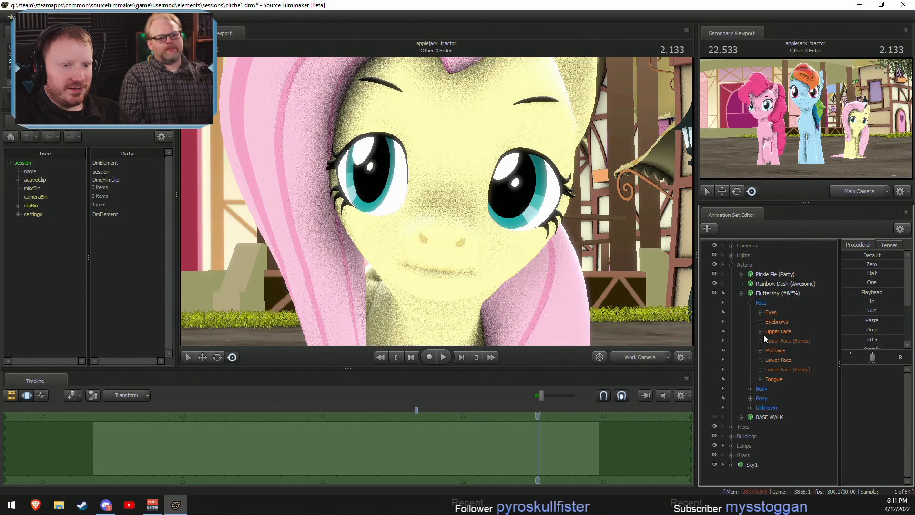
pyautogui.click(760, 321)
pyautogui.click(777, 322)
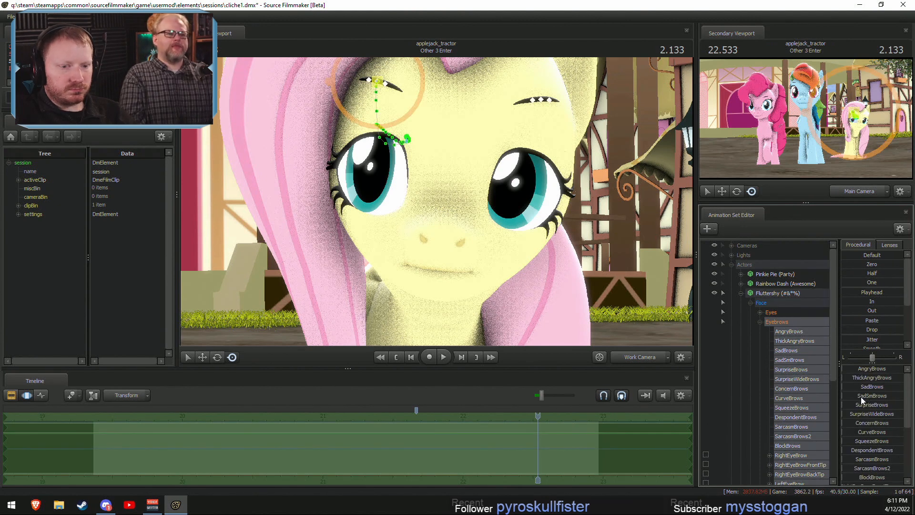
# Try a sad expression on Fluttershy with the SadBrows and SadSmBrows sliders and check it without manipulators.
pyautogui.moveTo(842, 386); pyautogui.dragTo(869, 387)
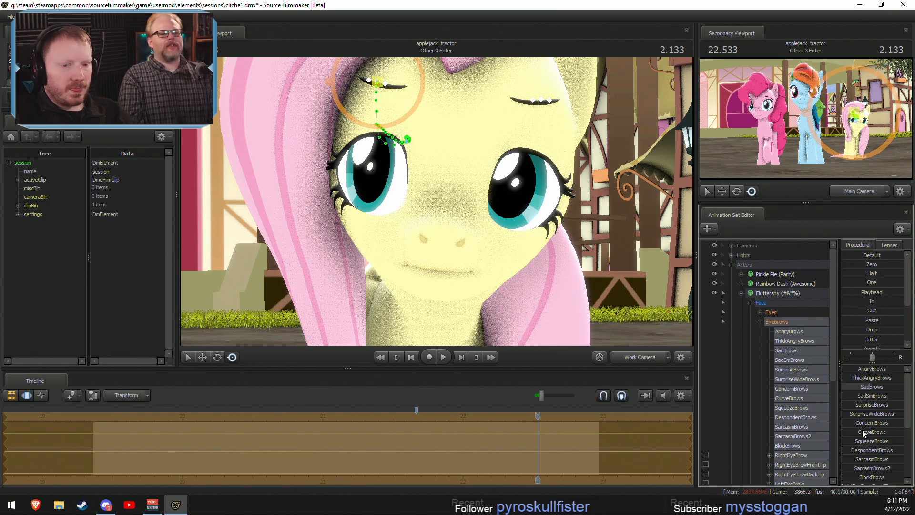
pyautogui.moveTo(868, 386); pyautogui.dragTo(903, 396)
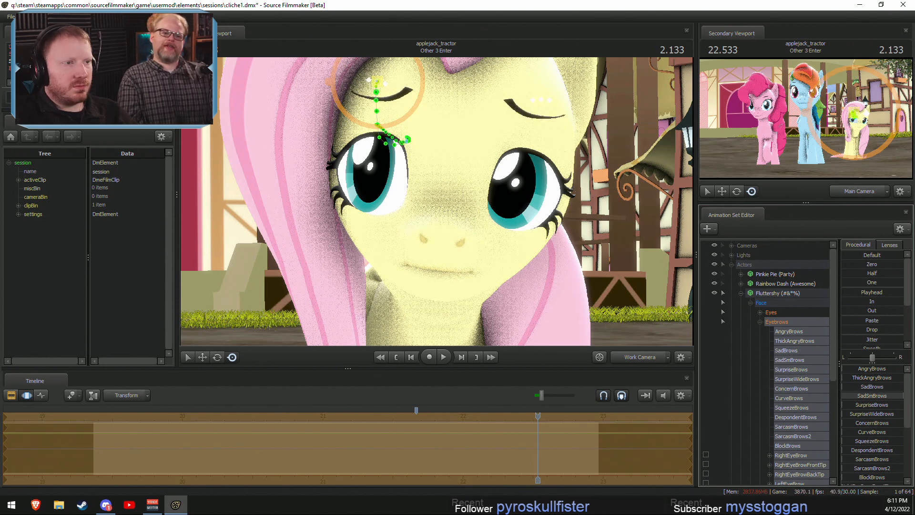
pyautogui.press('F3')
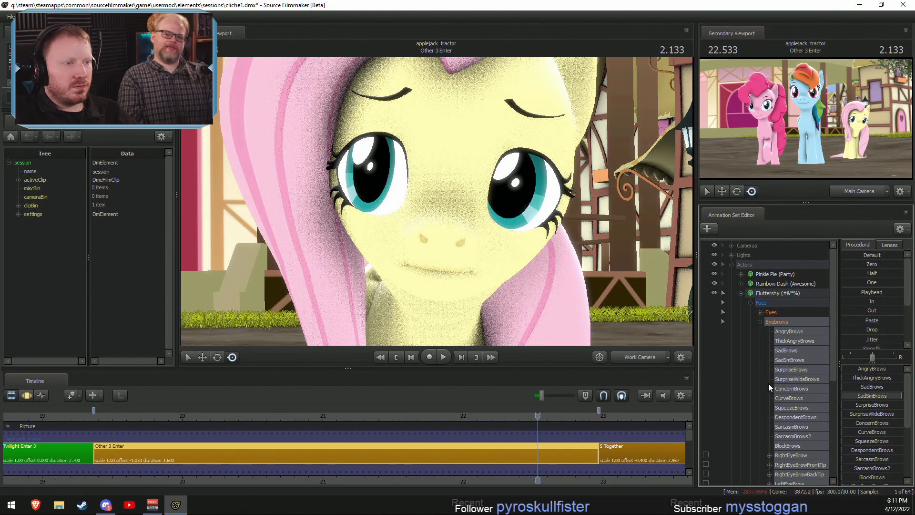
pyautogui.press('F3')
pyautogui.press('F2')
pyautogui.press('F3')
# Inspect the sad eyebrow shape from the side of Fluttershy's head and reset SadSmBrows to zero.
pyautogui.keyDown('alt'); pyautogui.moveTo(525, 276); pyautogui.dragTo(600, 276); pyautogui.keyUp('alt')
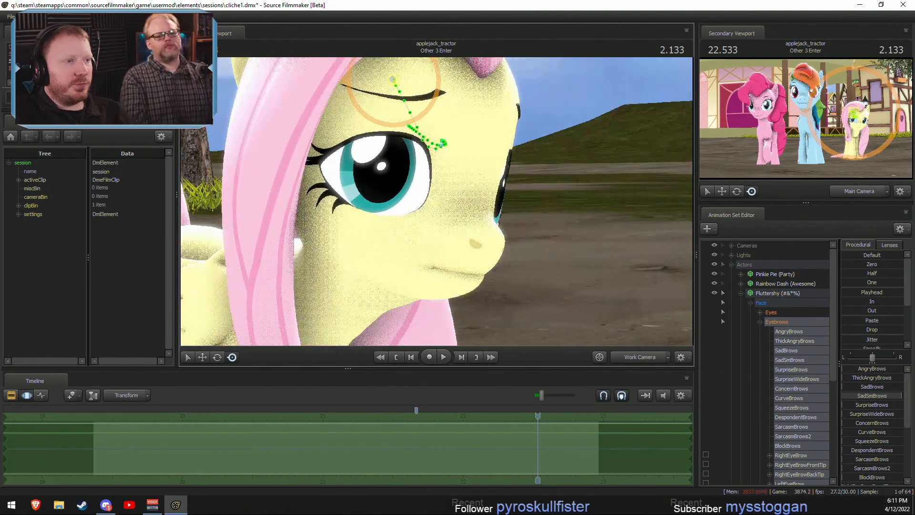
pyautogui.keyDown('alt'); pyautogui.moveTo(409, 162); pyautogui.dragTo(436, 204); pyautogui.keyUp('alt')
pyautogui.moveTo(532, 282); pyautogui.dragTo(436, 209)
pyautogui.press('w')
pyautogui.press('w')
pyautogui.press('s')
pyautogui.press('w')
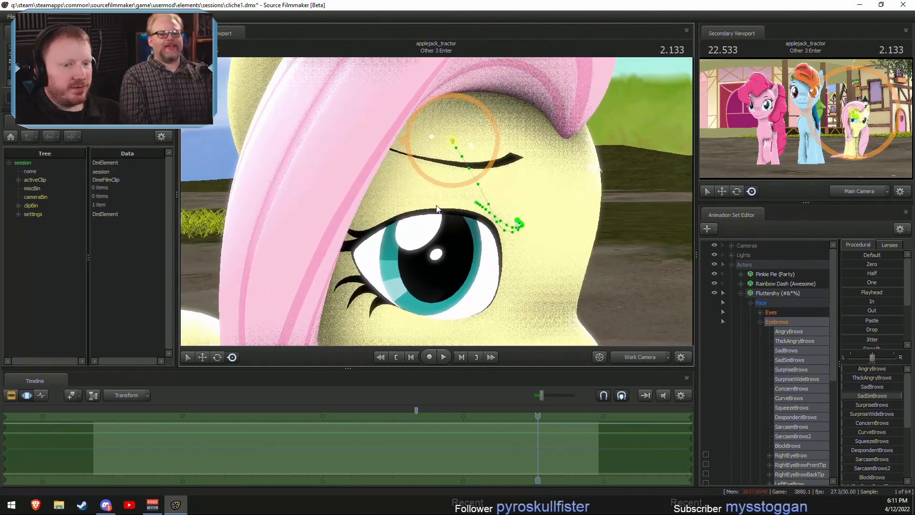
pyautogui.moveTo(879, 393); pyautogui.dragTo(841, 395)
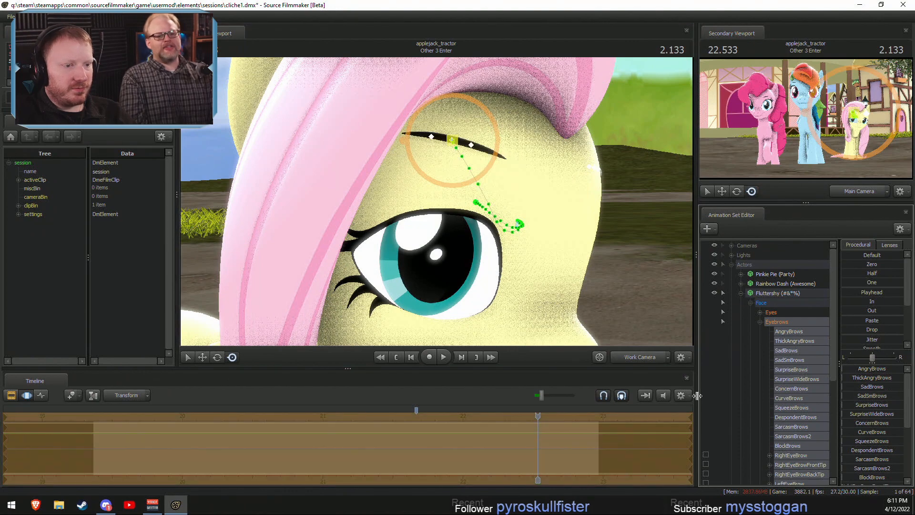
# Reframe Fluttershy's face and try the ThickAngryBrows and BlockBrows sliders to make thick, angry eyebrows.
pyautogui.press('F3')
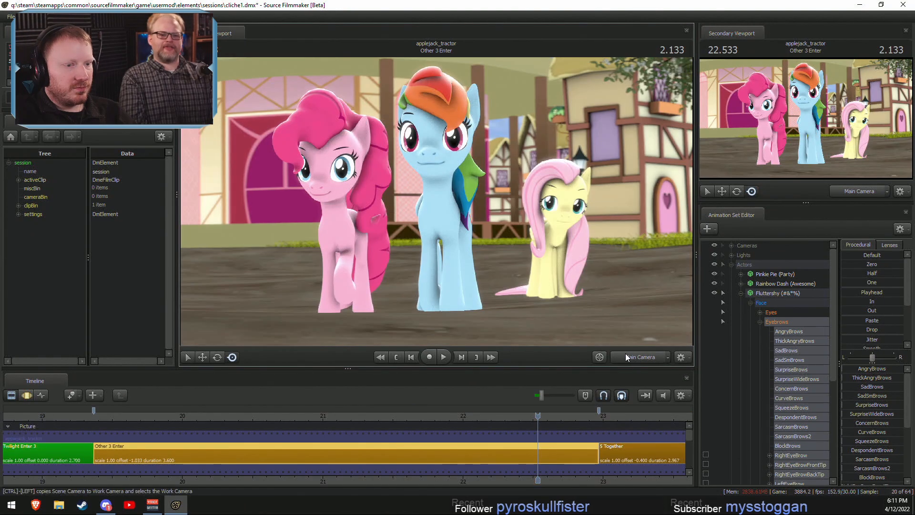
pyautogui.press('F3')
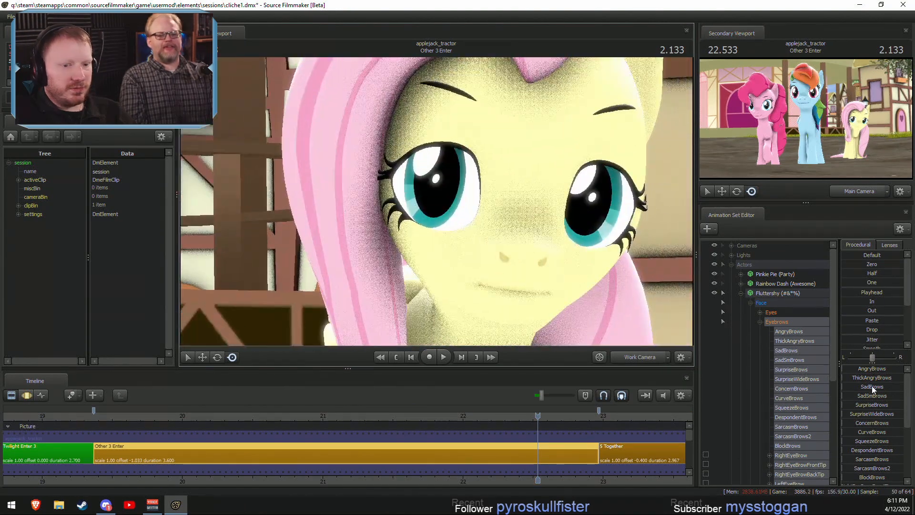
pyautogui.moveTo(850, 378); pyautogui.dragTo(865, 399)
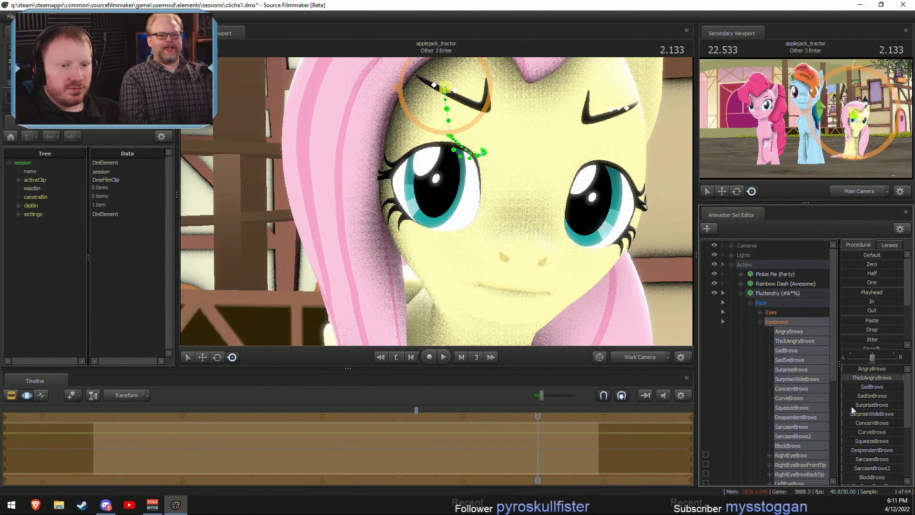
pyautogui.scroll(-3, 855, 431)
pyautogui.moveTo(852, 451); pyautogui.dragTo(902, 450)
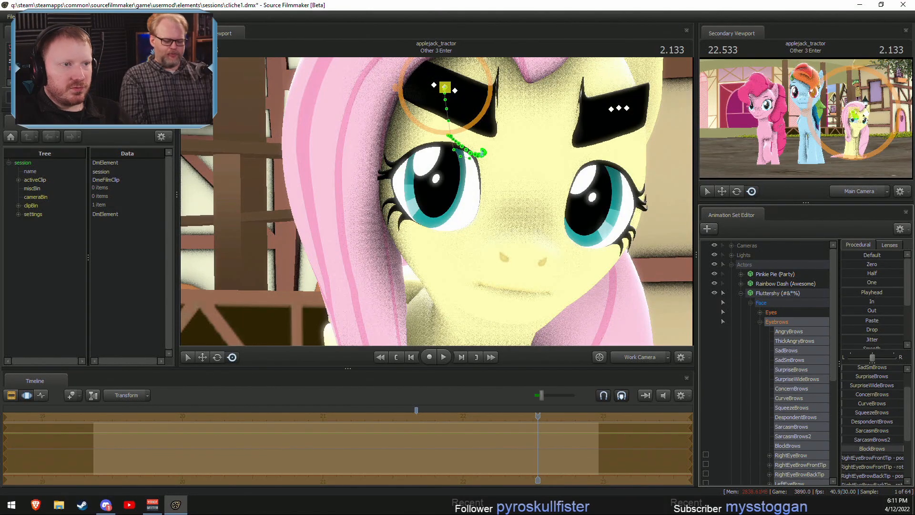
# Examine the thick angry eyebrows without manipulators and undo the brow changes.
pyautogui.press('F2')
pyautogui.moveTo(642, 327); pyautogui.dragTo(677, 317)
pyautogui.moveTo(436, 201); pyautogui.dragTo(436, 201)
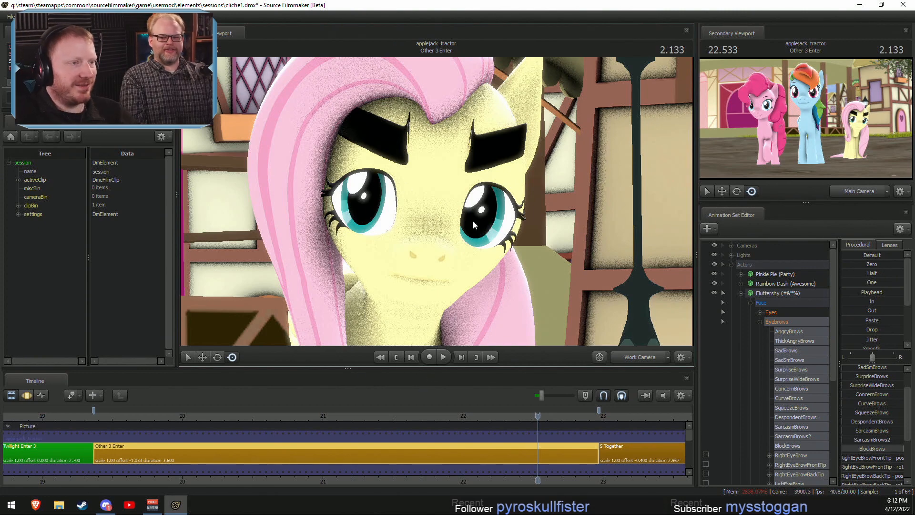
pyautogui.moveTo(482, 235); pyautogui.dragTo(436, 201)
pyautogui.press('F3')
pyautogui.hotkey('ctrl', 'z')
pyautogui.press('w')
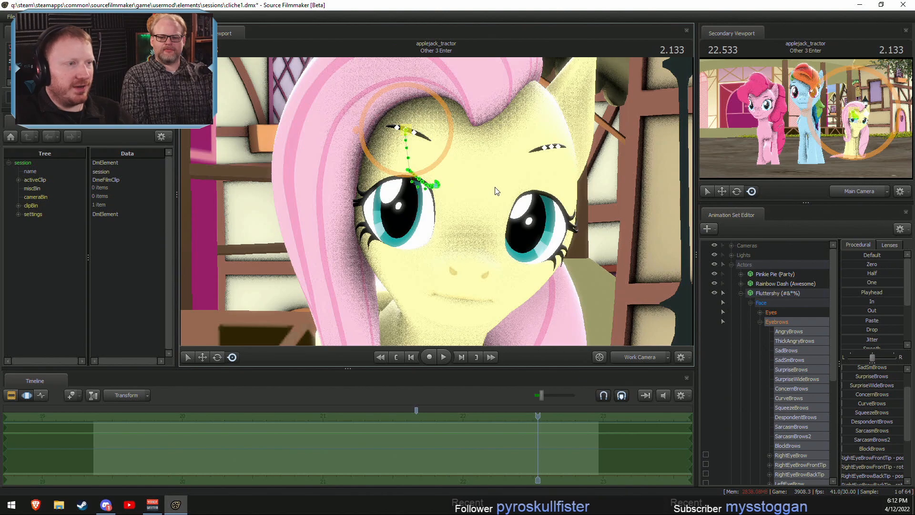
# Select Fluttershy's RightEyeBrow control, try rotating it, and undo the rotation.
pyautogui.moveTo(496, 188); pyautogui.dragTo(467, 211)
pyautogui.click(790, 448)
pyautogui.click(788, 453)
pyautogui.press('e')
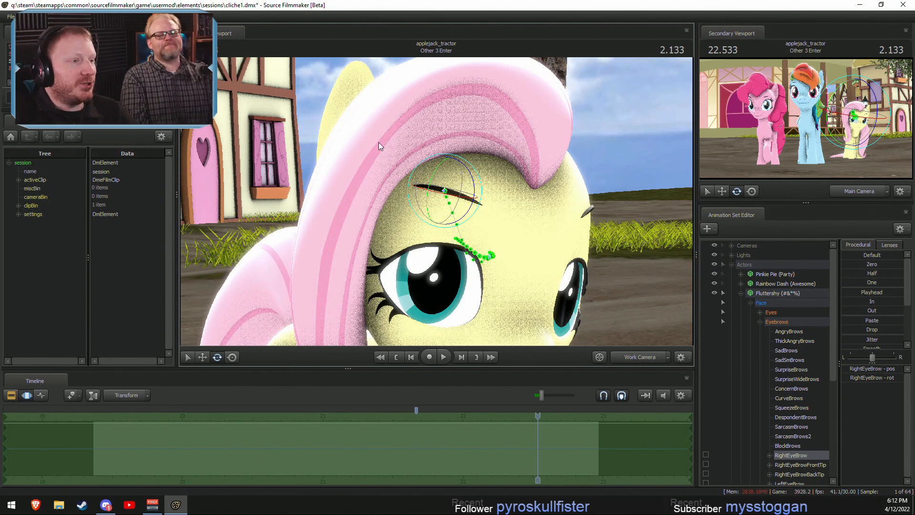
pyautogui.moveTo(474, 189); pyautogui.dragTo(525, 183)
pyautogui.hotkey('ctrl', 'z')
# Raise SadSmBrows on Fluttershy and rotate her RightEyeBrow so its inner end tilts upward.
pyautogui.click(770, 319)
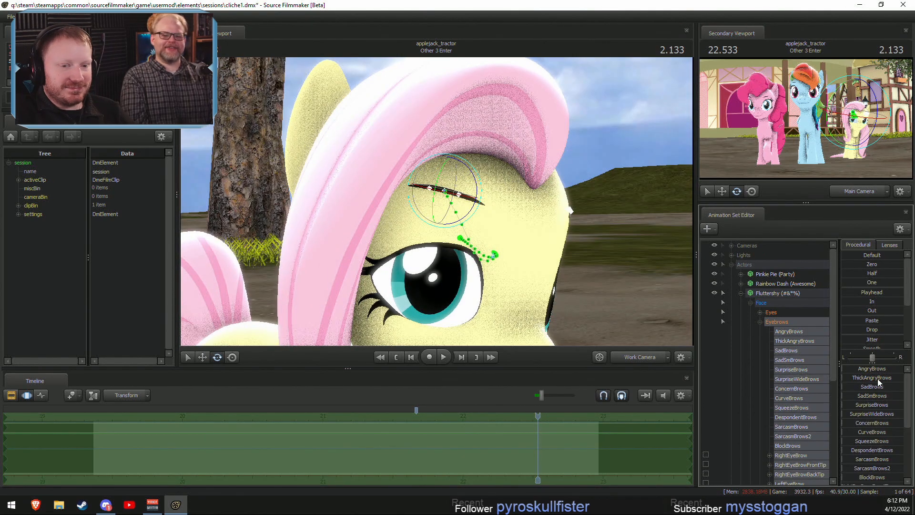
pyautogui.moveTo(853, 387); pyautogui.dragTo(877, 395)
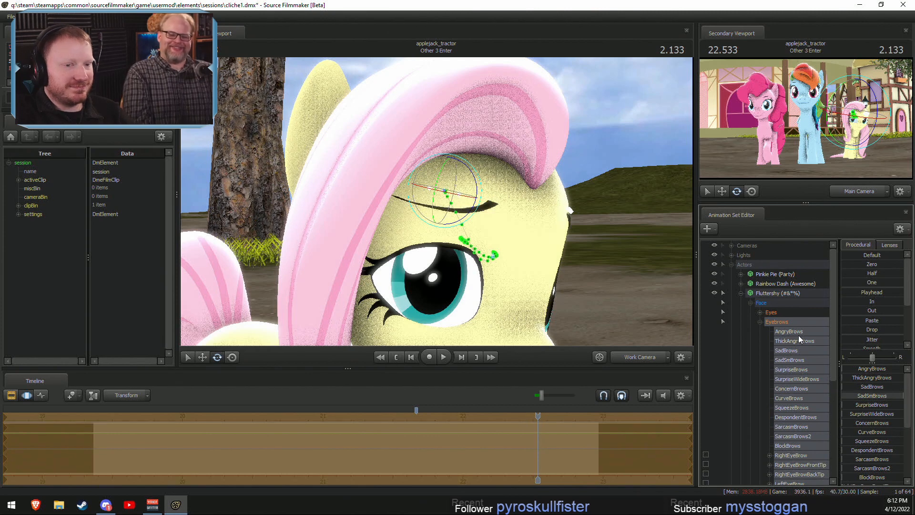
pyautogui.click(785, 454)
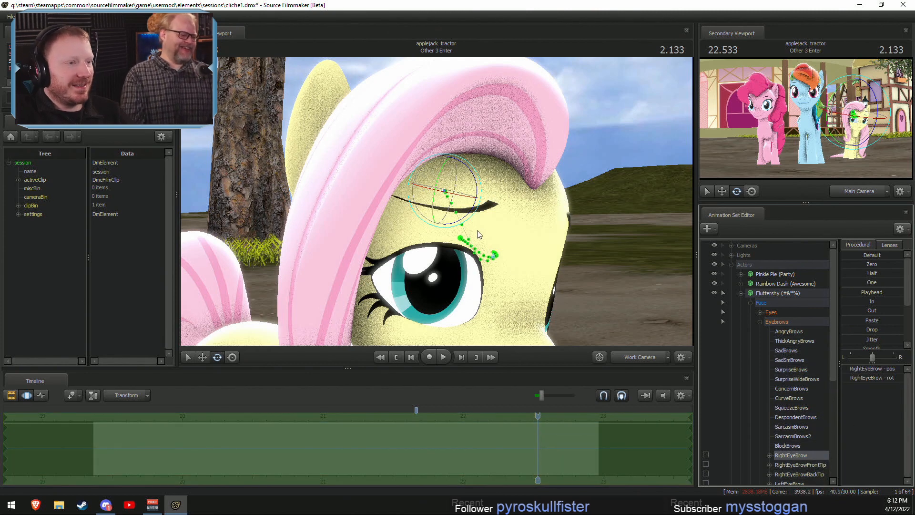
pyautogui.moveTo(472, 212); pyautogui.dragTo(405, 158)
pyautogui.press('r')
pyautogui.hotkey('ctrl', 'z')
pyautogui.moveTo(490, 224); pyautogui.dragTo(464, 234)
pyautogui.press('w')
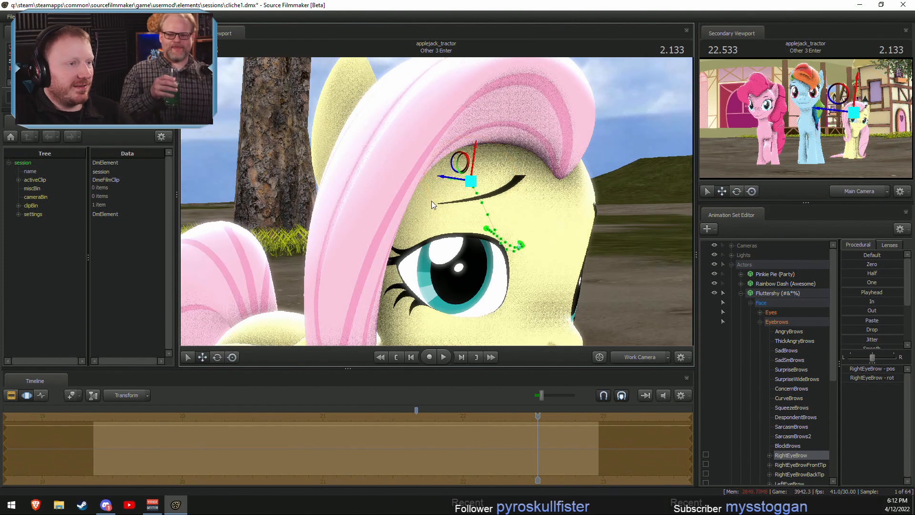
# Move the RightEyeBrow control to reposition the tilted brow on the forehead, checking it from several angles.
pyautogui.moveTo(469, 181); pyautogui.dragTo(381, 198)
pyautogui.keyDown('alt'); pyautogui.moveTo(456, 205); pyautogui.dragTo(393, 206); pyautogui.keyUp('alt')
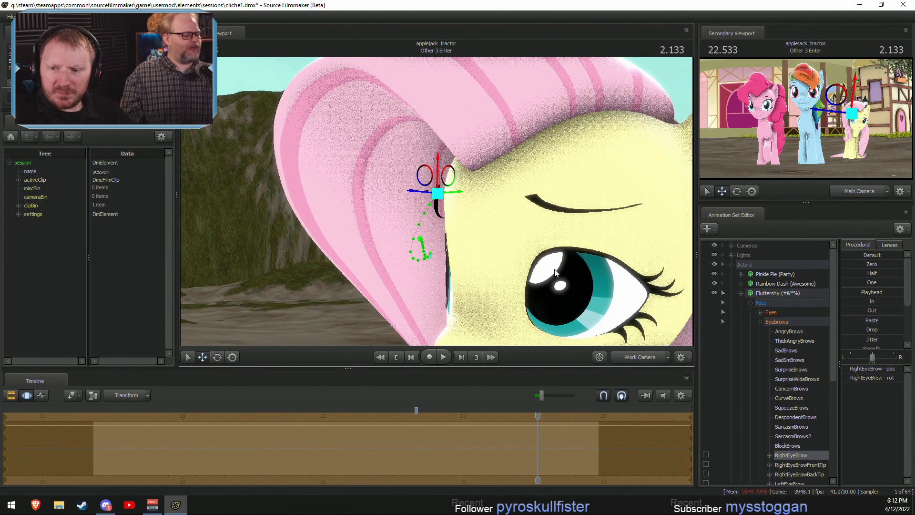
pyautogui.moveTo(516, 266)
pyautogui.keyDown('alt'); pyautogui.mouseDown()
pyautogui.moveTo(514, 279)
pyautogui.moveTo(510, 254)
pyautogui.mouseUp(); pyautogui.keyUp('alt')
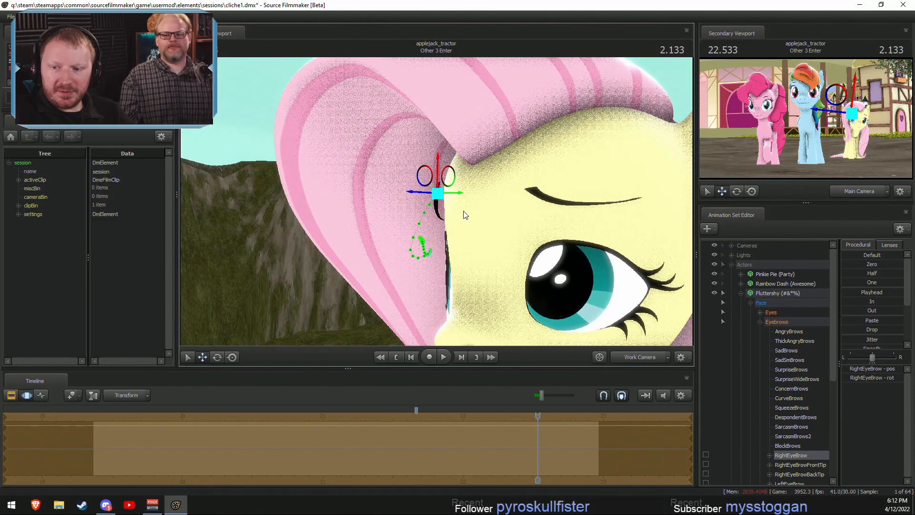
pyautogui.keyDown('alt'); pyautogui.moveTo(464, 214); pyautogui.dragTo(529, 206); pyautogui.keyUp('alt')
pyautogui.keyDown('alt'); pyautogui.moveTo(440, 204); pyautogui.dragTo(443, 243); pyautogui.keyUp('alt')
pyautogui.press('e')
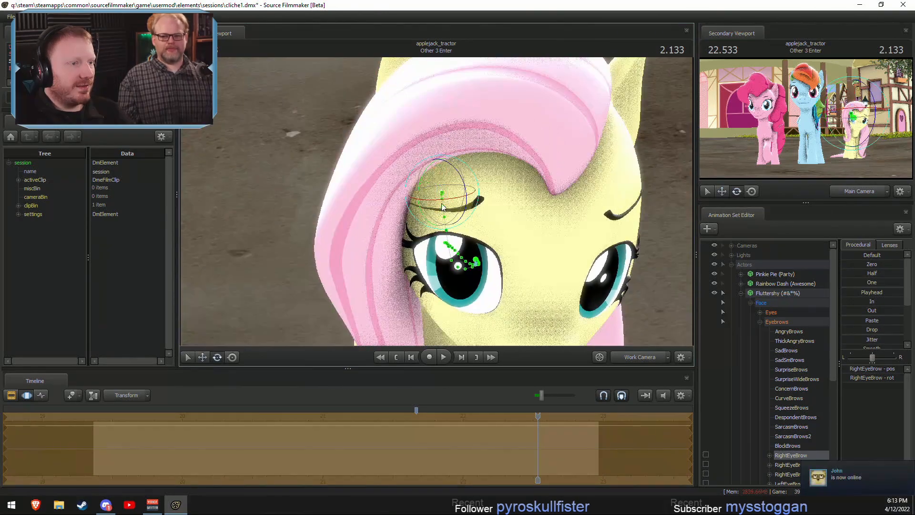
# Fine-tune the rotation and position of the RightEyeBrow so the brow follows the forehead's surface.
pyautogui.moveTo(441, 202)
pyautogui.mouseDown()
pyautogui.moveTo(454, 185)
pyautogui.moveTo(447, 194)
pyautogui.mouseUp()
pyautogui.press('w')
pyautogui.press('w')
pyautogui.moveTo(446, 194); pyautogui.dragTo(496, 210)
pyautogui.keyDown('alt'); pyautogui.moveTo(447, 195); pyautogui.dragTo(329, 196); pyautogui.keyUp('alt')
pyautogui.press('F2')
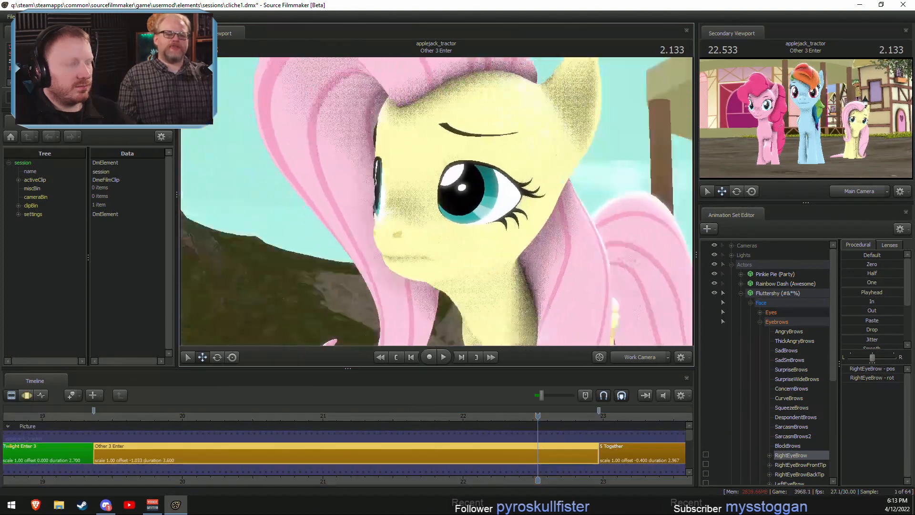
# Select Fluttershy's LeftEyeBrow control and tilt the brow's inner end upward to match the other side.
pyautogui.keyDown('alt'); pyautogui.moveTo(655, 288); pyautogui.dragTo(639, 316); pyautogui.keyUp('alt')
pyautogui.click(793, 481)
pyautogui.press('F3')
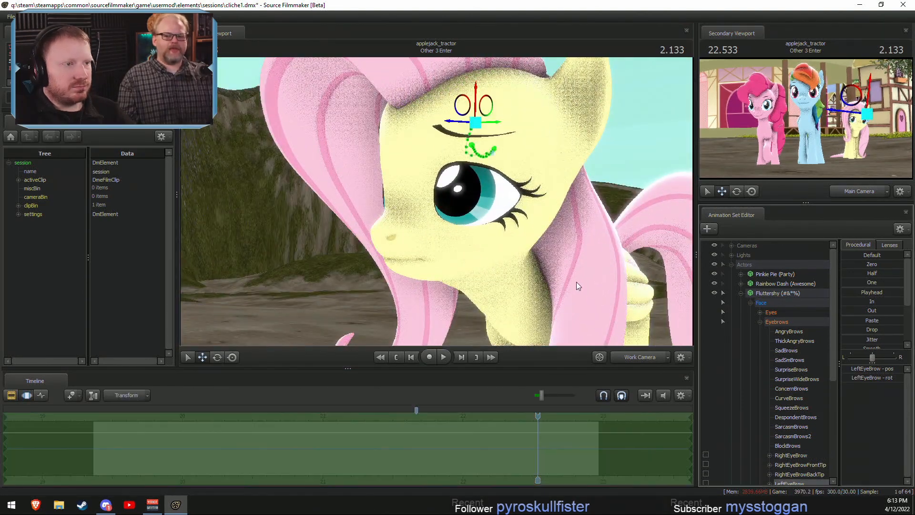
pyautogui.moveTo(493, 97); pyautogui.dragTo(475, 125)
pyautogui.press('r')
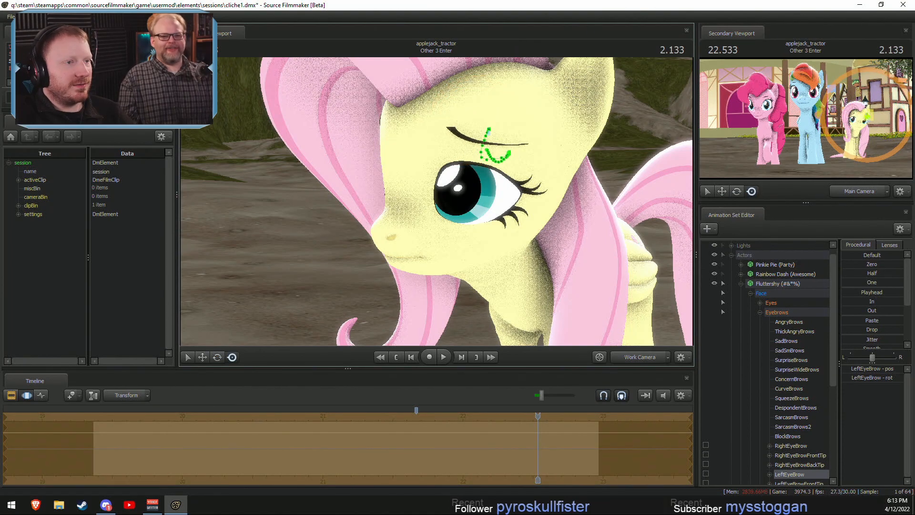
pyautogui.moveTo(400, 203); pyautogui.dragTo(444, 229)
pyautogui.press('w')
pyautogui.moveTo(443, 140); pyautogui.dragTo(442, 139)
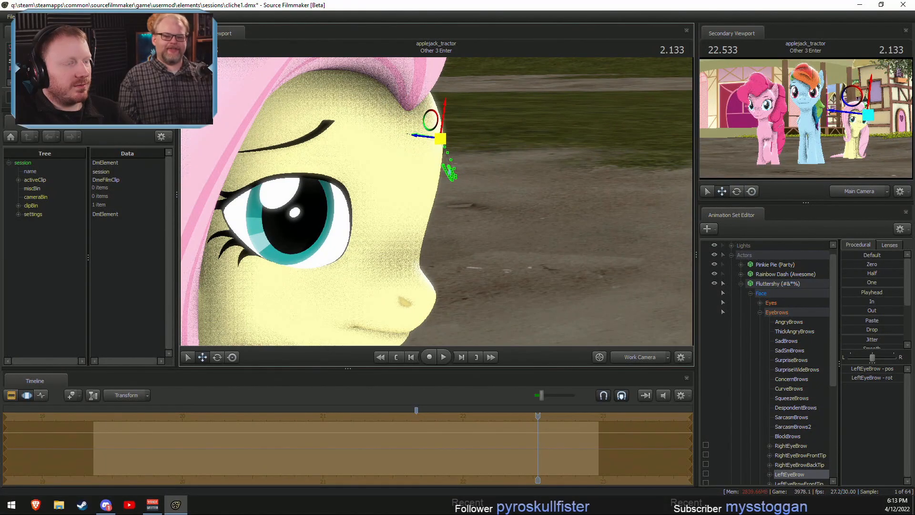
# Adjust the LeftEyeBrow's rotation and position from above so the brow sits flush against the forehead.
pyautogui.keyDown('alt'); pyautogui.moveTo(466, 213); pyautogui.dragTo(371, 224); pyautogui.keyUp('alt')
pyautogui.keyDown('alt'); pyautogui.moveTo(437, 143); pyautogui.dragTo(436, 201); pyautogui.keyUp('alt')
pyautogui.press('e')
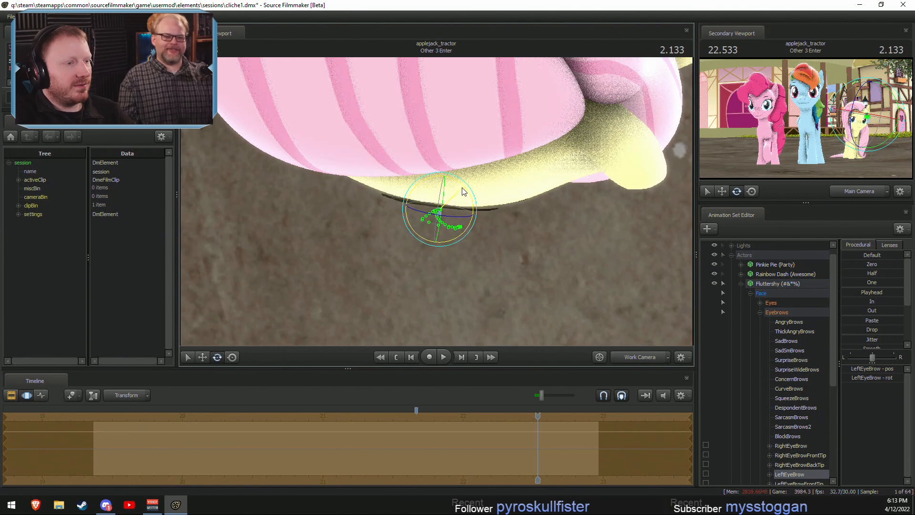
pyautogui.press('w')
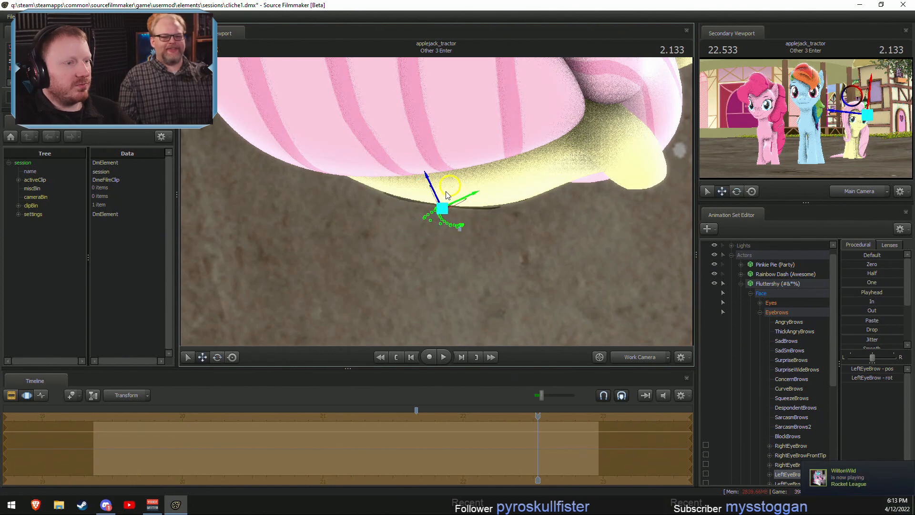
pyautogui.press('e')
pyautogui.press('w')
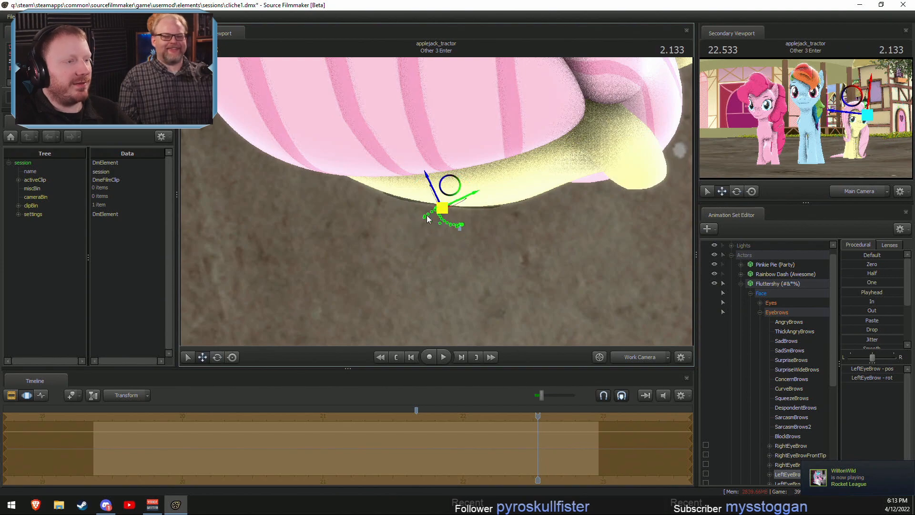
pyautogui.moveTo(442, 208)
pyautogui.keyDown('alt'); pyautogui.mouseDown()
pyautogui.moveTo(453, 139)
pyautogui.moveTo(410, 221)
pyautogui.moveTo(329, 222)
pyautogui.moveTo(447, 218)
pyautogui.mouseUp(); pyautogui.keyUp('alt')
pyautogui.press('d')
# Check Fluttershy's adjusted eyebrows in the full shot through the Main Camera.
pyautogui.press('F2')
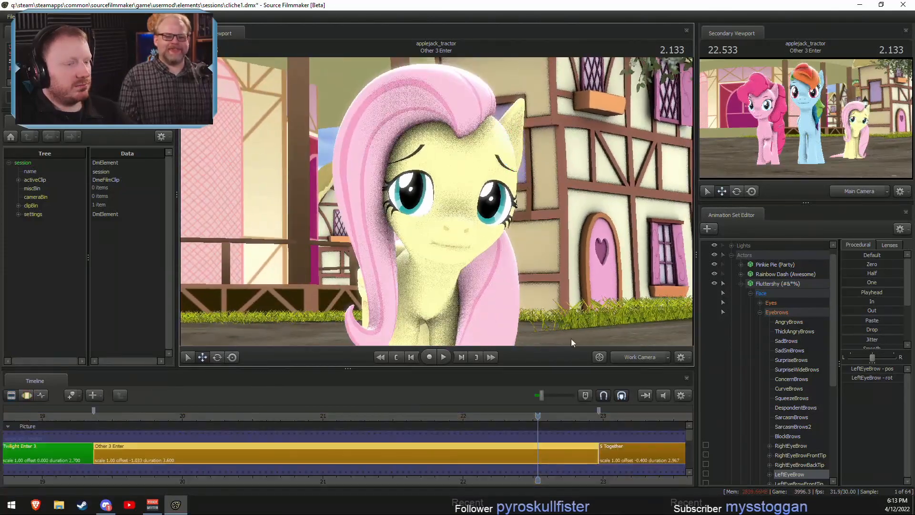
pyautogui.click(641, 357)
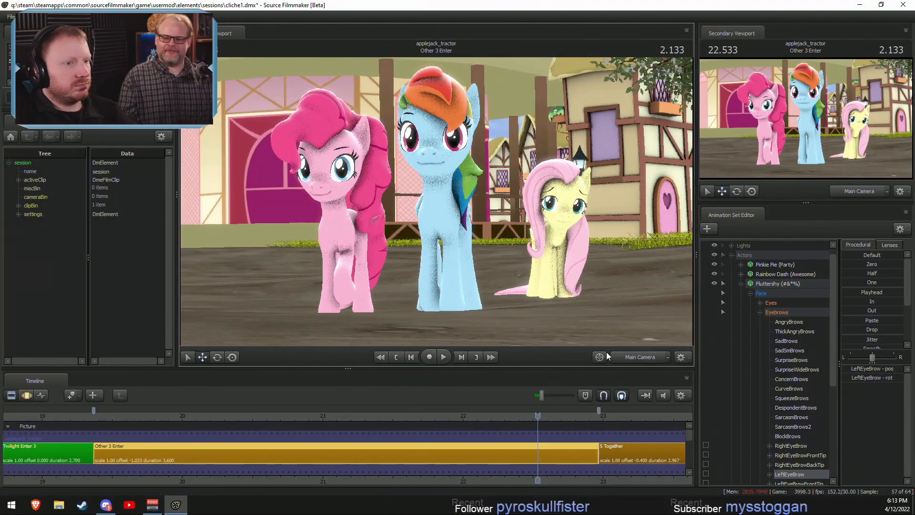
pyautogui.press('F3')
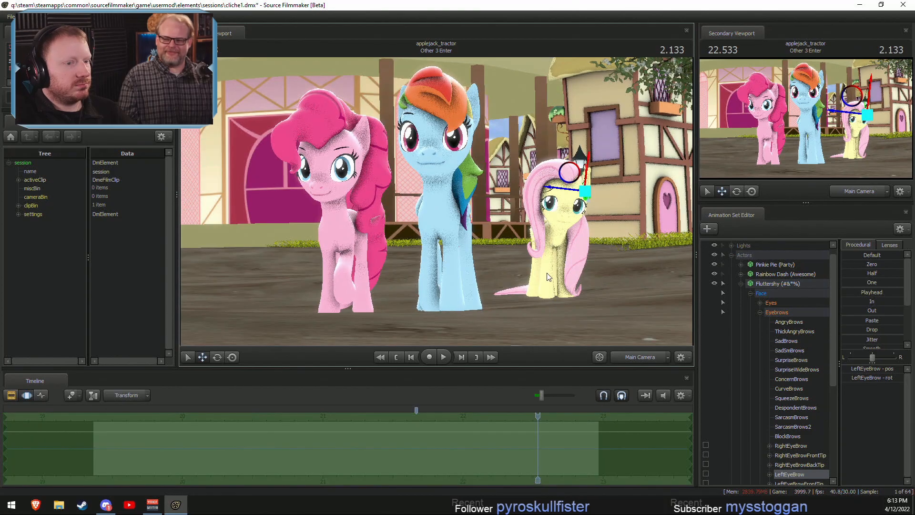
# Examine Fluttershy's worried expression in close-up with the Work Camera and return to the Main Camera view.
pyautogui.keyDown('ctrl'); pyautogui.click(644, 359); pyautogui.keyUp('ctrl')
pyautogui.press('w')
pyautogui.moveTo(577, 281); pyautogui.dragTo(586, 257)
pyautogui.press('w')
pyautogui.moveTo(438, 208); pyautogui.dragTo(458, 195)
pyautogui.press('w')
pyautogui.press('s')
pyautogui.press('w')
pyautogui.press('s')
pyautogui.press('s')
pyautogui.press('s')
pyautogui.press('w')
pyautogui.press('F2')
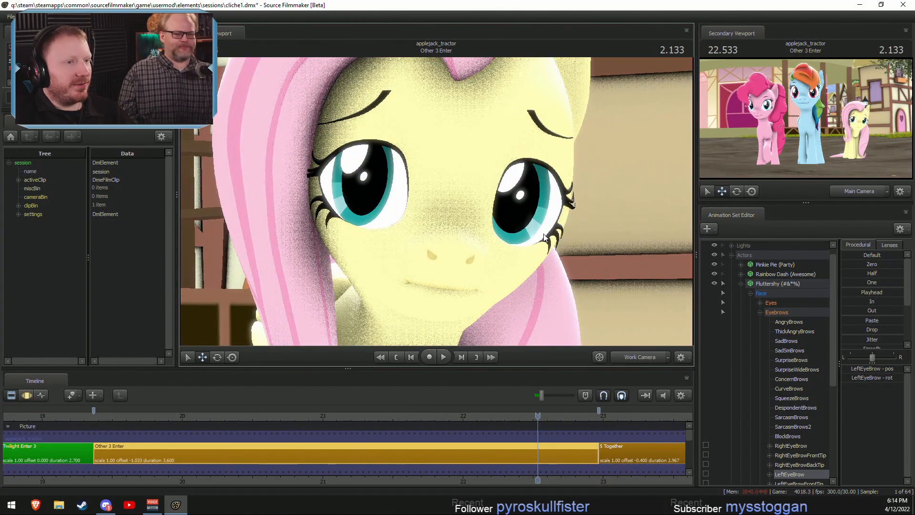
pyautogui.click(632, 356)
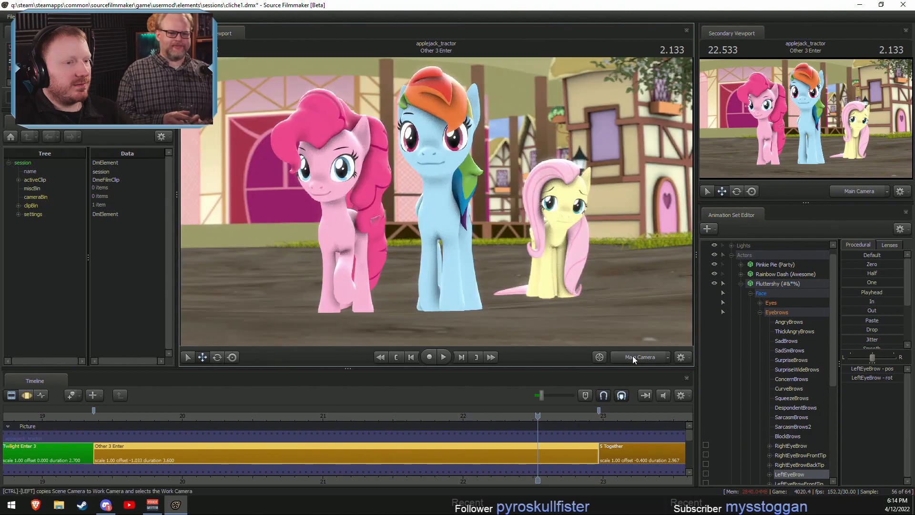
# Copy the scene camera to the Work Camera and examine Fluttershy's face and eyebrows up close from the side.
pyautogui.keyDown('ctrl'); pyautogui.click(632, 355); pyautogui.keyUp('ctrl')
pyautogui.press('d')
pyautogui.moveTo(548, 267); pyautogui.dragTo(488, 243)
pyautogui.press('w')
pyautogui.press('w')
pyautogui.press('a')
pyautogui.press('d')
pyautogui.press('z')
pyautogui.press('x')
pyautogui.press('a')
pyautogui.moveTo(562, 245); pyautogui.dragTo(611, 247)
pyautogui.press('d')
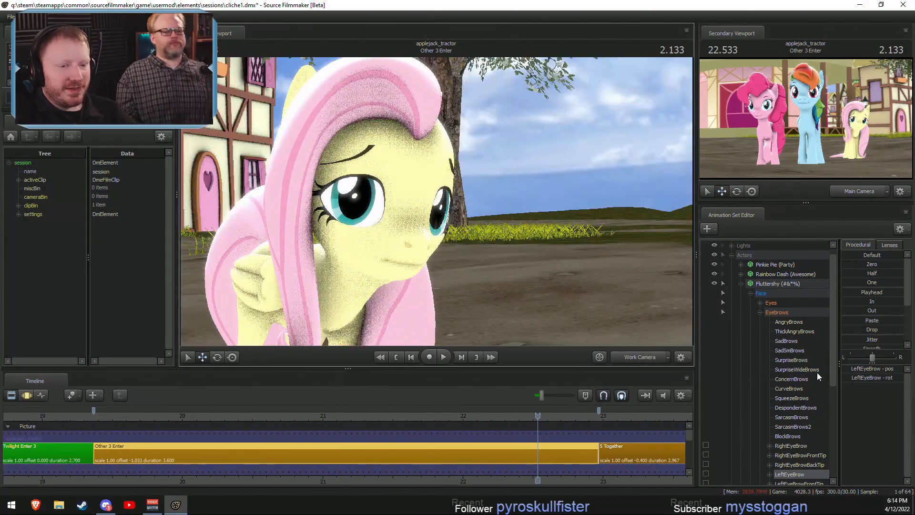
# Select Fluttershy's Eyebrows group and compare her expression between the Work Camera close-up and the Main Camera framing.
pyautogui.click(784, 313)
pyautogui.press('F3')
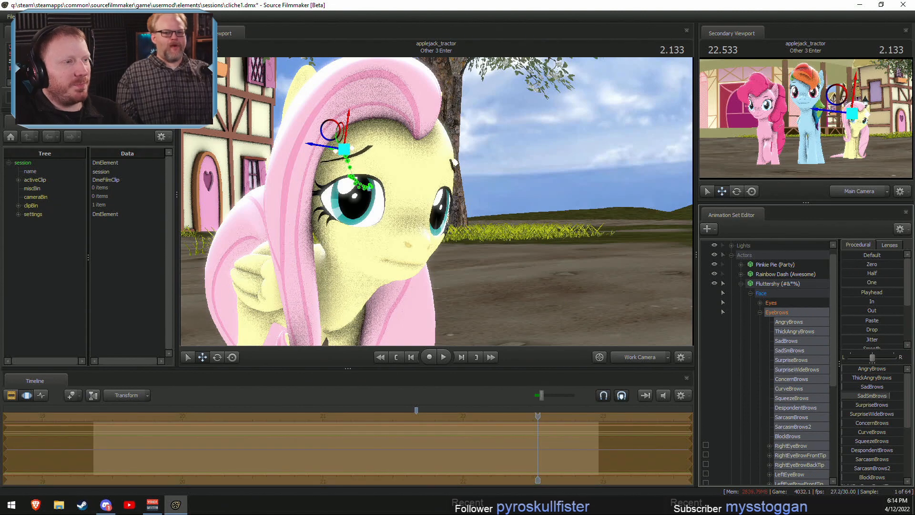
pyautogui.press('F2')
pyautogui.moveTo(436, 201); pyautogui.dragTo(267, 205)
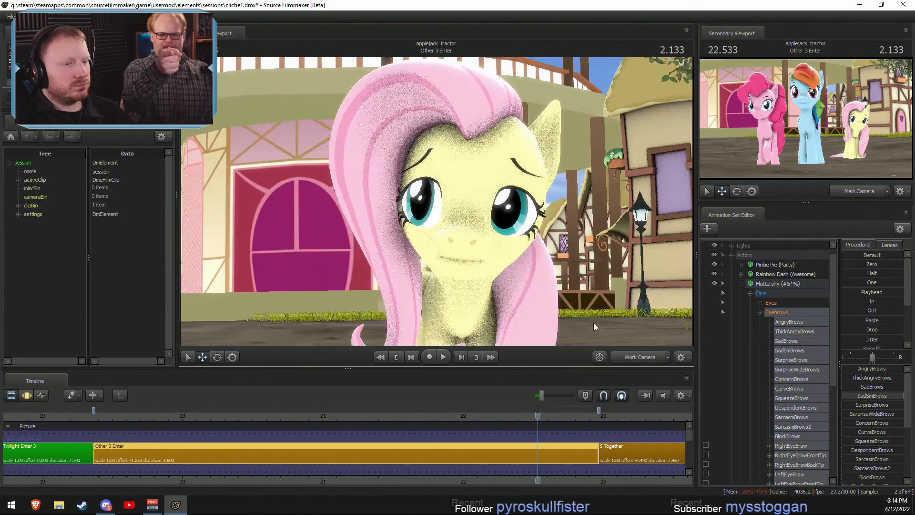
pyautogui.click(639, 357)
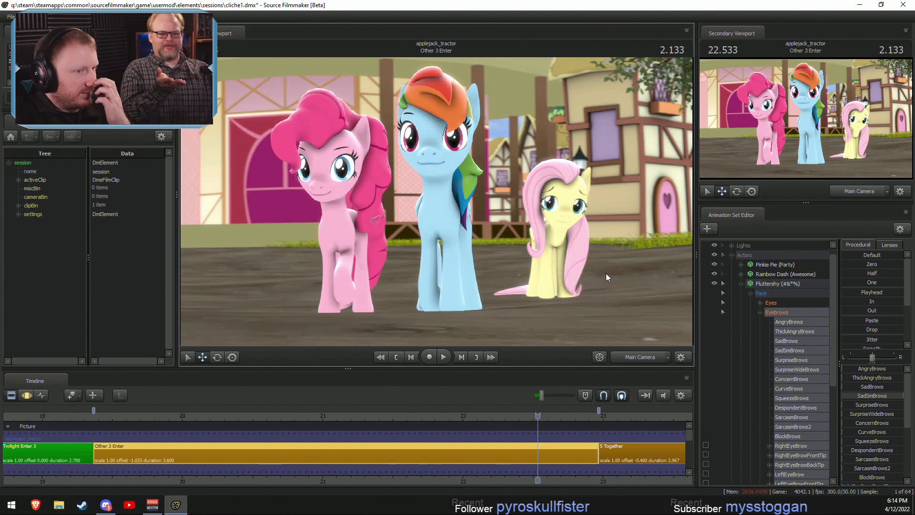
pyautogui.click(644, 356)
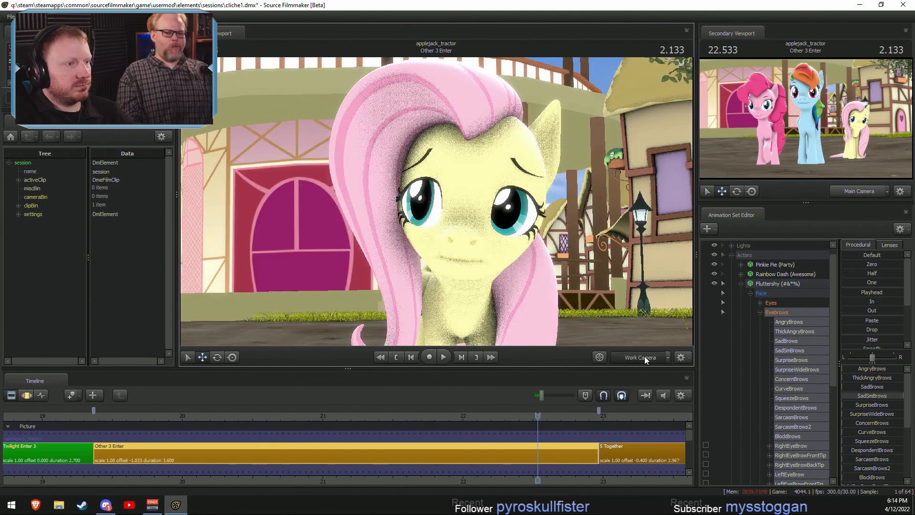
pyautogui.click(644, 356)
pyautogui.click(644, 356)
# Expand Fluttershy's Upper Face (Bones) controls in the motion editor and select LeftEyeLidUpper.
pyautogui.moveTo(431, 206); pyautogui.dragTo(430, 163)
pyautogui.press('F3')
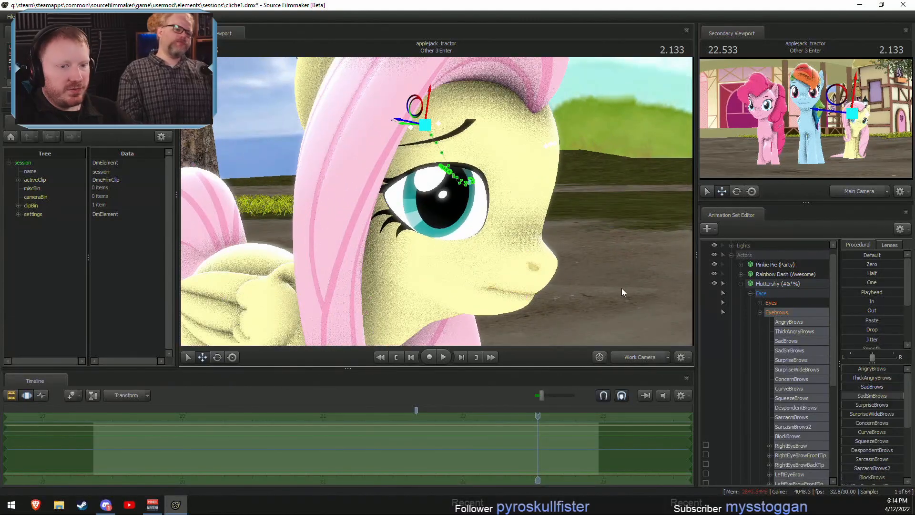
pyautogui.scroll(-3, 767, 381)
pyautogui.click(801, 372)
pyautogui.click(760, 417)
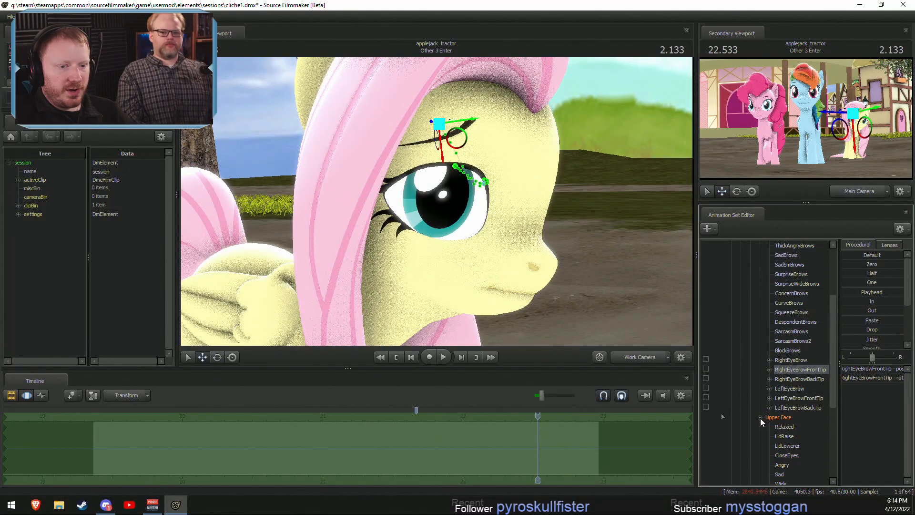
pyautogui.click(760, 417)
pyautogui.click(760, 427)
pyautogui.click(788, 437)
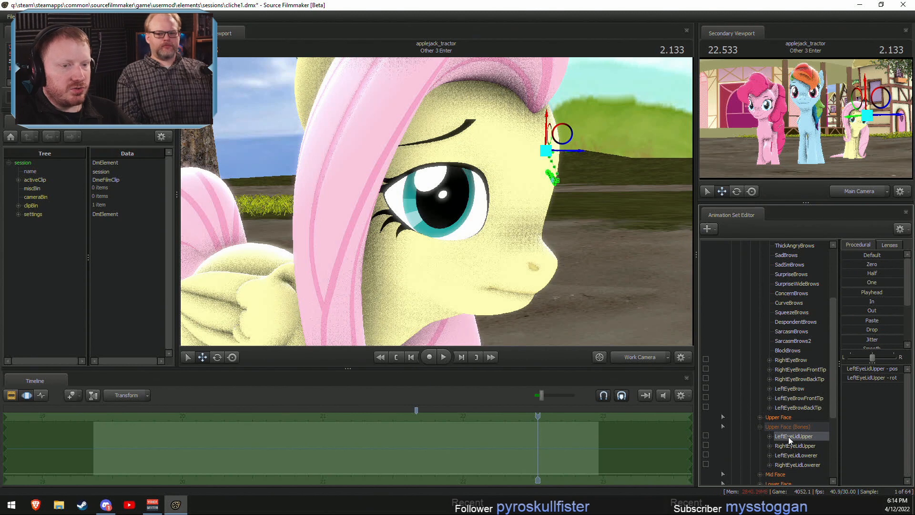
# Pick Fluttershy's RightEyeLidUpper control and adjust its rotation and position to reshape the upper eyelid under the brow.
pyautogui.scroll(15, 787, 415)
pyautogui.click(741, 293)
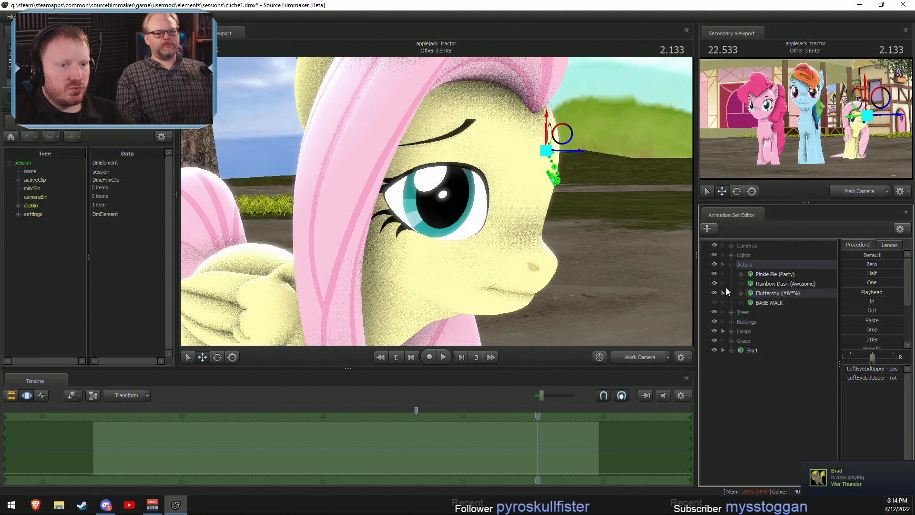
pyautogui.click(724, 292)
pyautogui.click(741, 293)
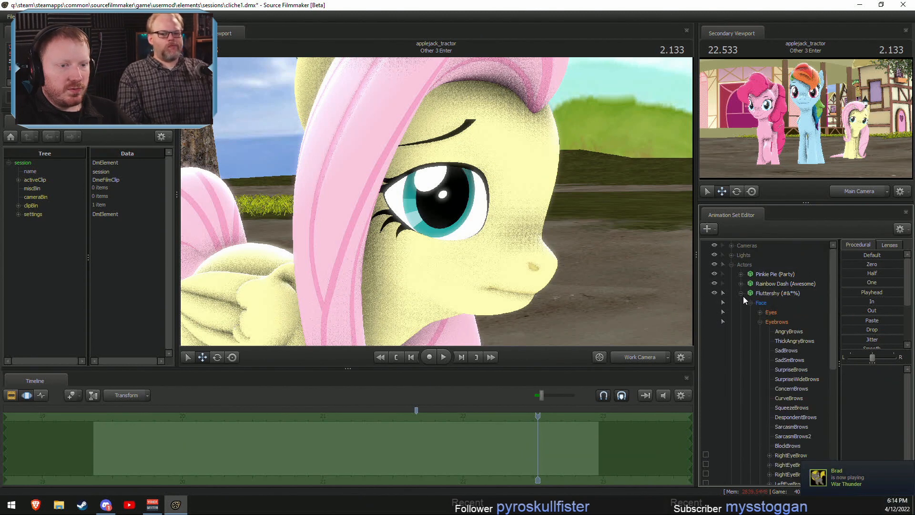
pyautogui.keyDown('ctrl'); pyautogui.click(438, 128); pyautogui.keyUp('ctrl')
pyautogui.moveTo(453, 138)
pyautogui.keyDown('alt'); pyautogui.mouseDown()
pyautogui.moveTo(419, 139)
pyautogui.moveTo(467, 141)
pyautogui.mouseUp(); pyautogui.keyUp('alt')
pyautogui.press('e')
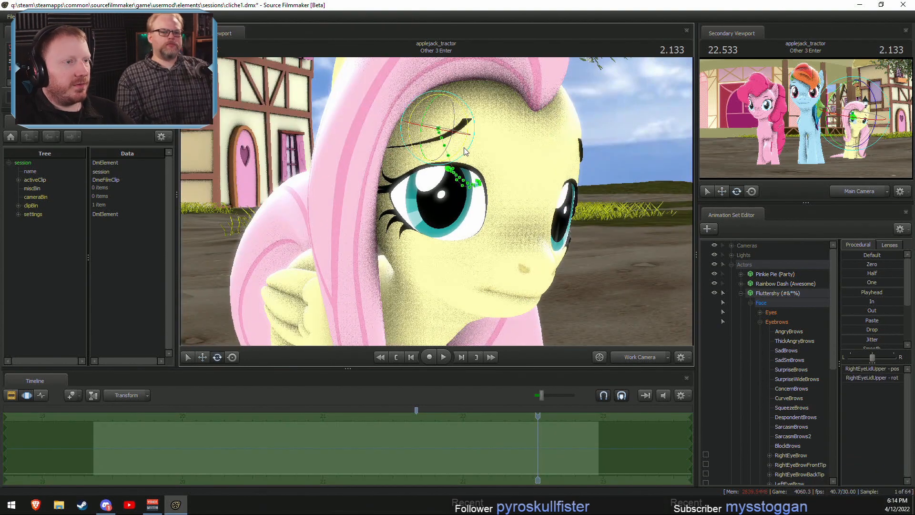
pyautogui.keyDown('alt'); pyautogui.moveTo(415, 200); pyautogui.dragTo(437, 201); pyautogui.keyUp('alt')
pyautogui.press('w')
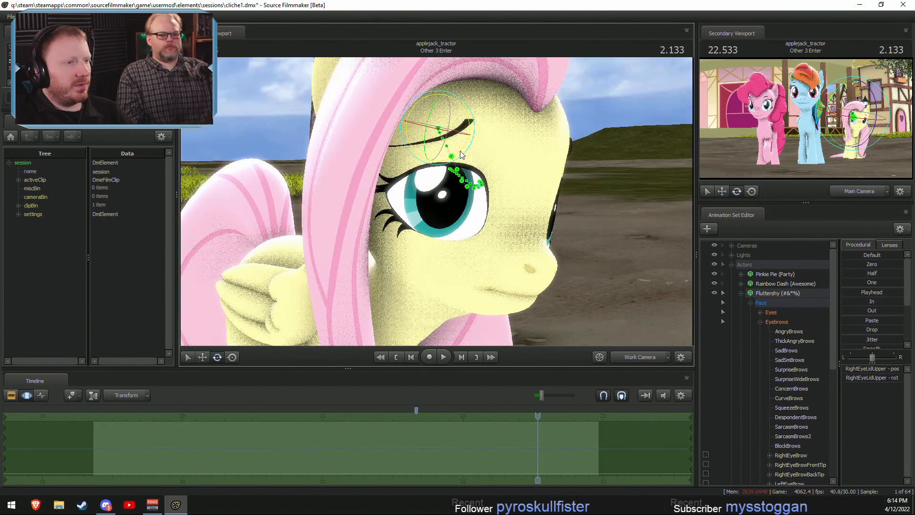
pyautogui.moveTo(458, 148); pyautogui.dragTo(409, 150)
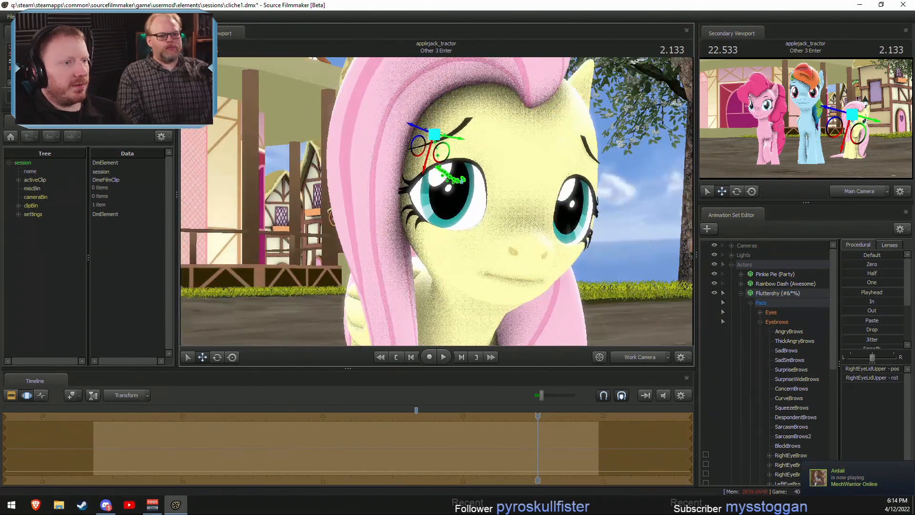
# Select Fluttershy's LeftEyeLidUpper control and adjust the eyelid to match the opposite eye.
pyautogui.scroll(-4, 804, 410)
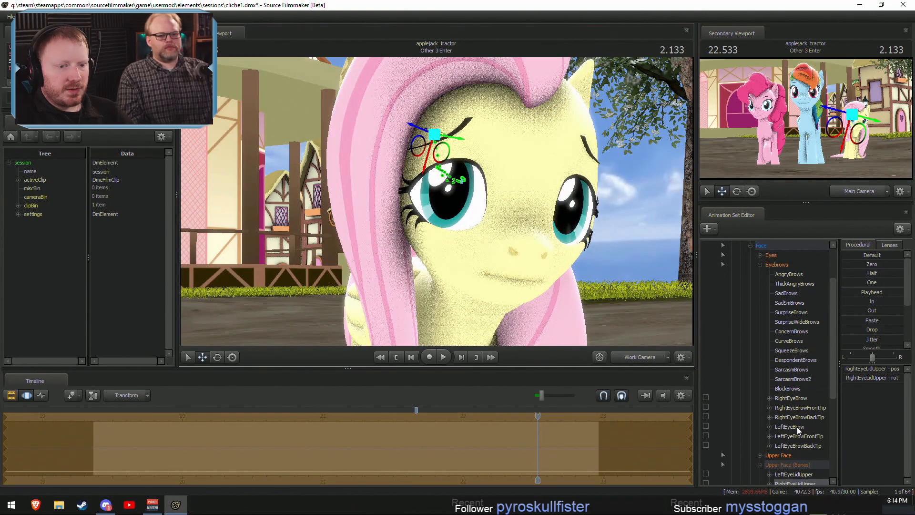
pyautogui.click(793, 418)
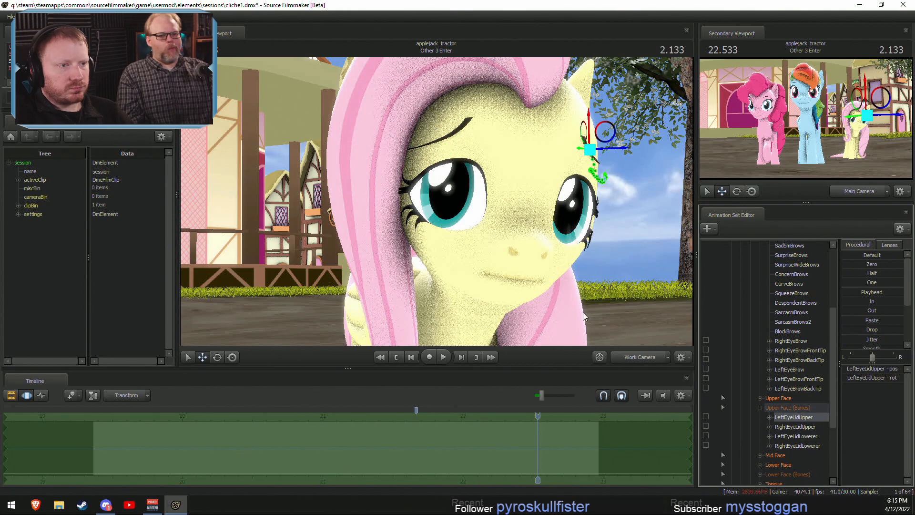
pyautogui.keyDown('alt'); pyautogui.moveTo(534, 295); pyautogui.dragTo(498, 290); pyautogui.keyUp('alt')
pyautogui.press('e')
pyautogui.moveTo(500, 144); pyautogui.dragTo(436, 202)
pyautogui.press('w')
pyautogui.keyDown('alt'); pyautogui.moveTo(436, 202); pyautogui.dragTo(410, 223, button='right'); pyautogui.keyUp('alt')
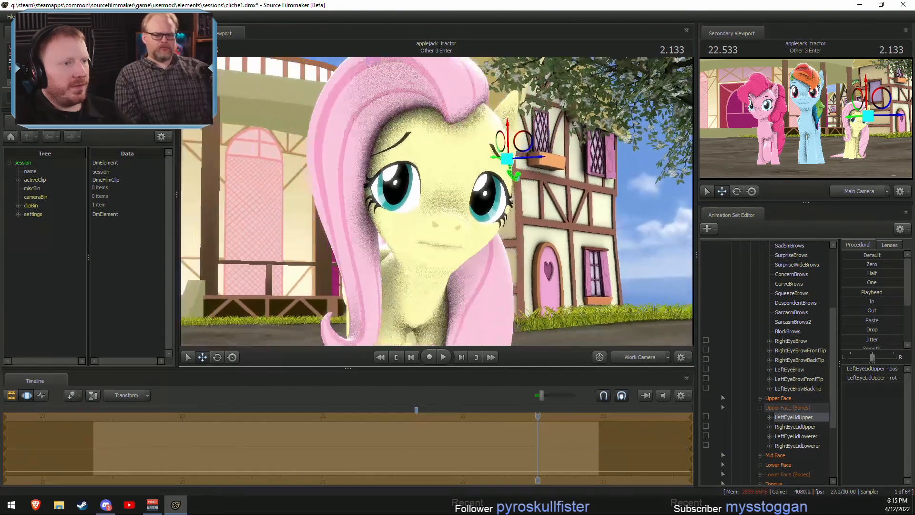
# Compare Fluttershy's face before and after the eyelid adjustments by repeatedly undoing and redoing them, ending with them reapplied.
pyautogui.keyDown('alt'); pyautogui.moveTo(436, 202); pyautogui.dragTo(443, 233); pyautogui.keyUp('alt')
pyautogui.press('F2')
pyautogui.keyDown('alt'); pyautogui.moveTo(436, 202); pyautogui.dragTo(469, 185); pyautogui.keyUp('alt')
pyautogui.press('F3')
pyautogui.hotkey('ctrl', 'z')
pyautogui.hotkey('ctrl', 'z')
pyautogui.hotkey('ctrl', 'z')
pyautogui.hotkey('ctrl', 'z')
pyautogui.hotkey('ctrl', 'z')
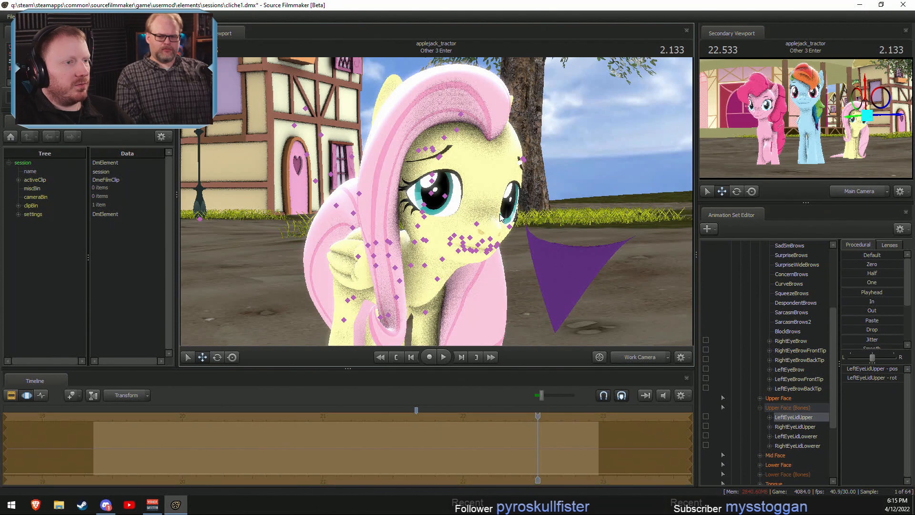
pyautogui.hotkey('ctrl', 'y')
pyautogui.hotkey('ctrl', 'z')
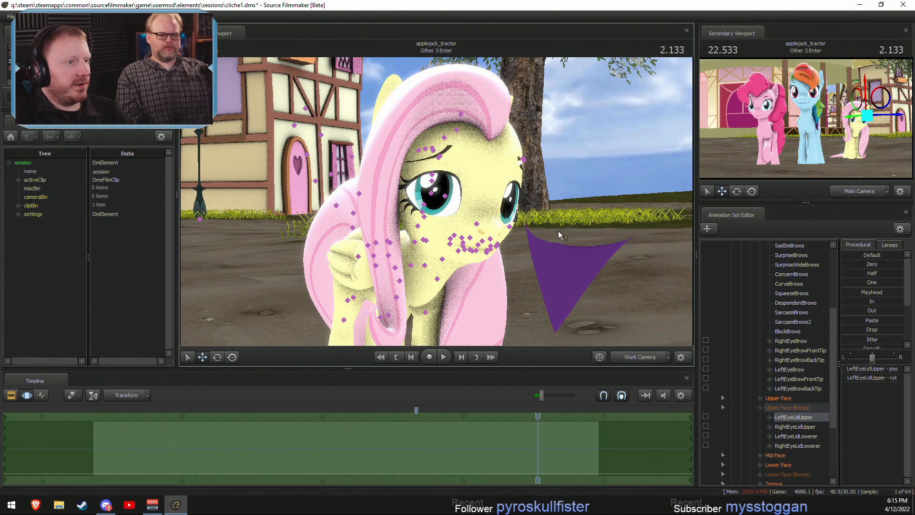
pyautogui.hotkey('ctrl', 'y')
pyautogui.hotkey('ctrl', 'z')
pyautogui.hotkey('ctrl', 'y')
pyautogui.hotkey('ctrl', 'z')
pyautogui.hotkey('ctrl', 'y')
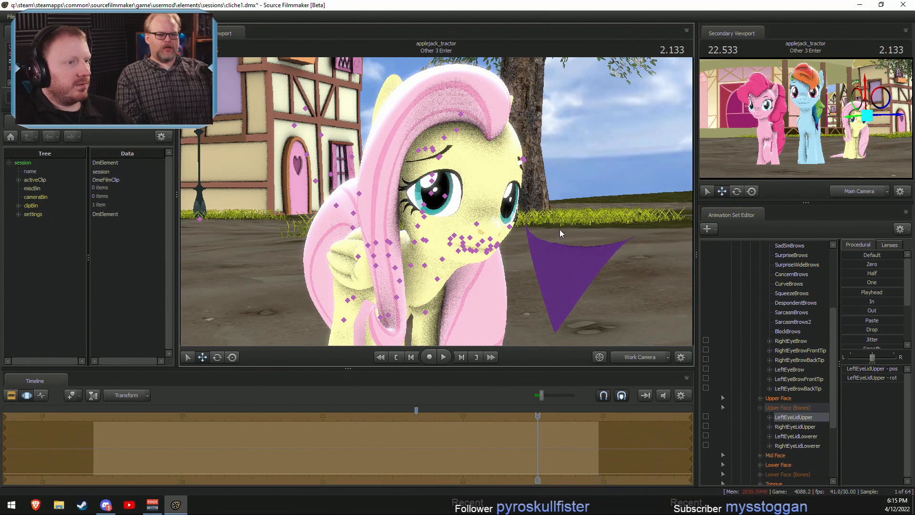
pyautogui.hotkey('ctrl', 'z')
pyautogui.hotkey('ctrl', 'y')
pyautogui.hotkey('ctrl', 'z')
pyautogui.hotkey('ctrl', 'y')
pyautogui.hotkey('ctrl', 'z')
pyautogui.hotkey('ctrl', 'y')
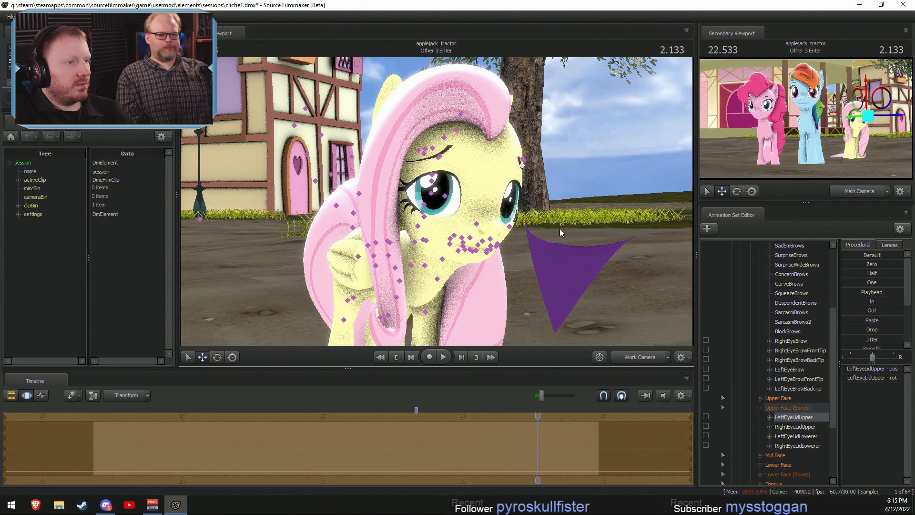
pyautogui.hotkey('ctrl', 'z')
pyautogui.hotkey('ctrl', 'y')
pyautogui.hotkey('ctrl', 'y')
pyautogui.hotkey('ctrl', 'z')
pyautogui.hotkey('ctrl', 'y')
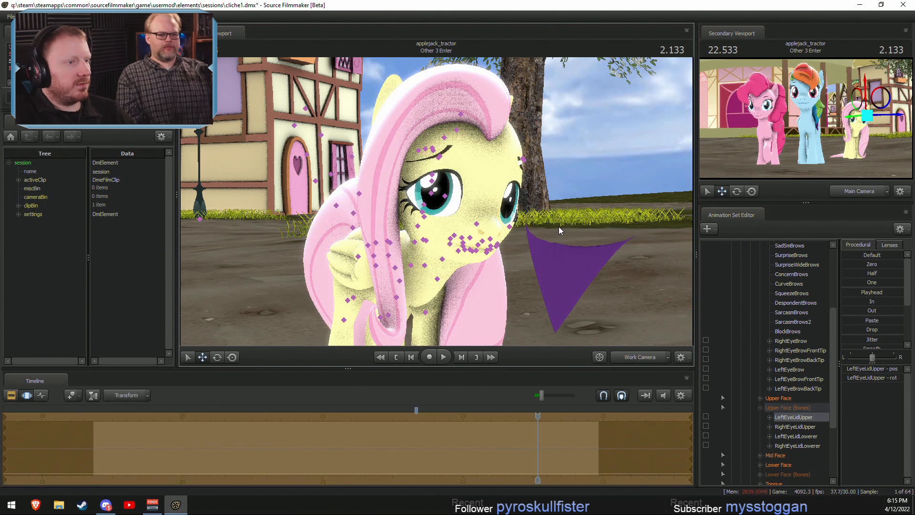
pyautogui.hotkey('ctrl', 'z')
pyautogui.hotkey('ctrl', 'y')
pyautogui.hotkey('ctrl', 'z')
pyautogui.hotkey('ctrl', 'y')
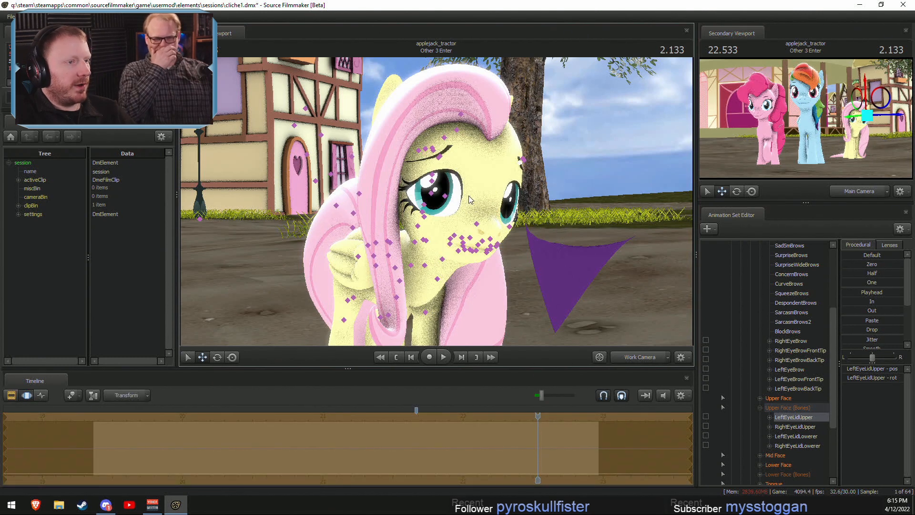
pyautogui.hotkey('ctrl', 'z')
pyautogui.hotkey('ctrl', 'y')
pyautogui.hotkey('ctrl', 'z')
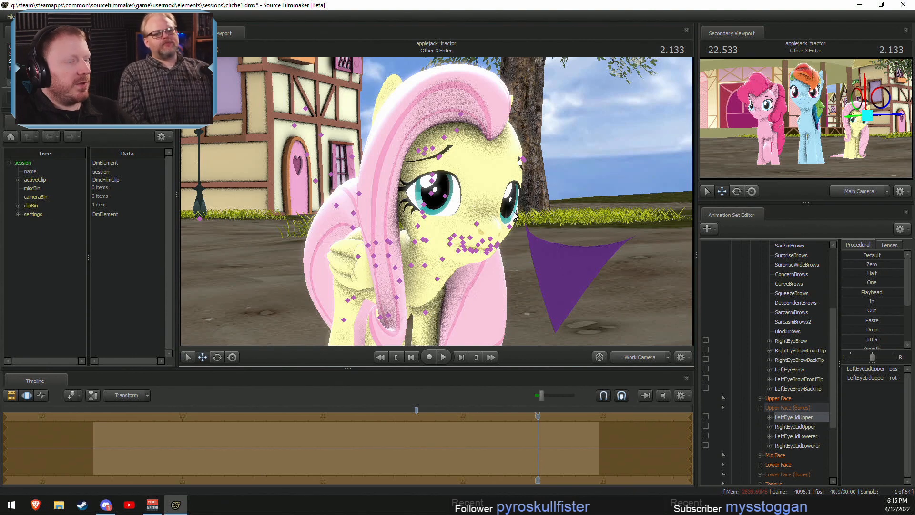
pyautogui.hotkey('ctrl', 'z')
pyautogui.hotkey('ctrl', 'y')
pyautogui.hotkey('ctrl', 'y')
# Check Fluttershy's eyelids and brows from a wider angle and in the full shot through the Main Camera.
pyautogui.press('F2')
pyautogui.keyDown('alt'); pyautogui.moveTo(524, 218); pyautogui.dragTo(467, 214); pyautogui.keyUp('alt')
pyautogui.keyDown('alt'); pyautogui.moveTo(436, 202); pyautogui.dragTo(436, 239, button='right'); pyautogui.keyUp('alt')
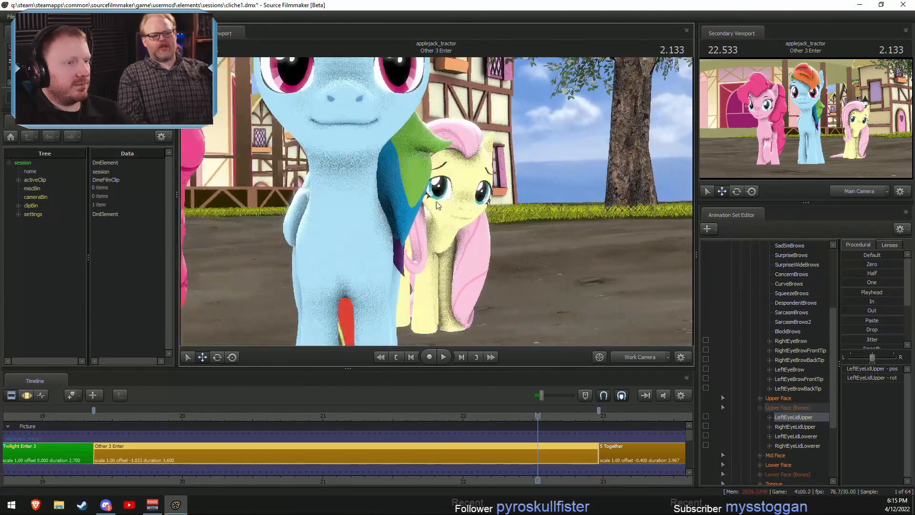
pyautogui.click(634, 358)
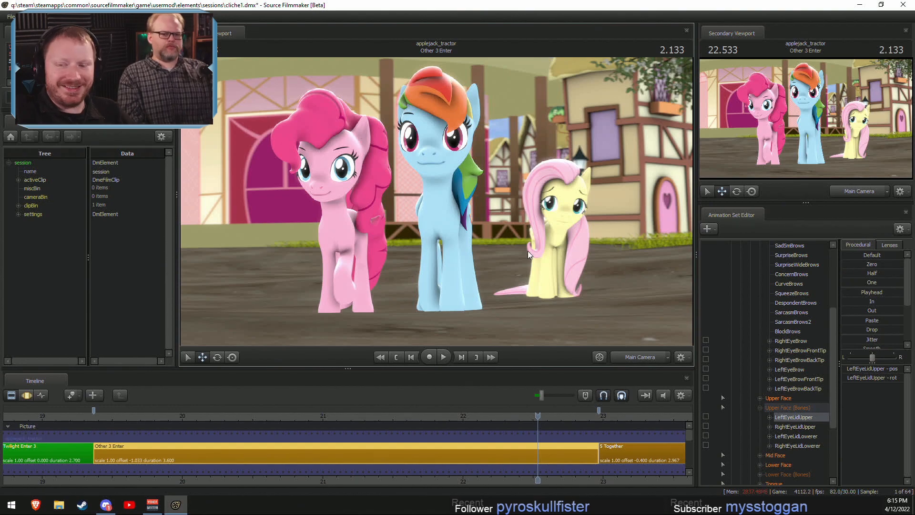
pyautogui.click(462, 261)
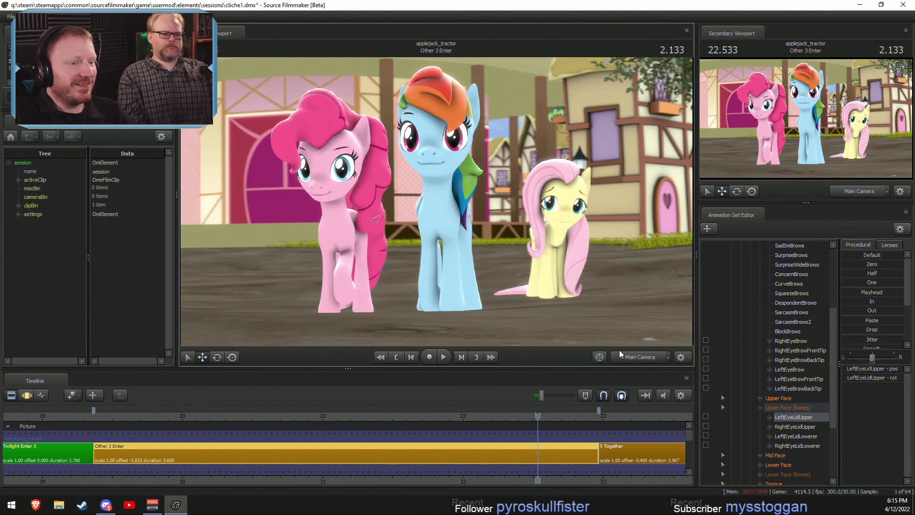
# Return to a Work Camera close-up of Fluttershy's face and save the session.
pyautogui.click(620, 354)
pyautogui.moveTo(567, 286); pyautogui.dragTo(605, 274)
pyautogui.press('w')
pyautogui.scroll(-3, 750, 427)
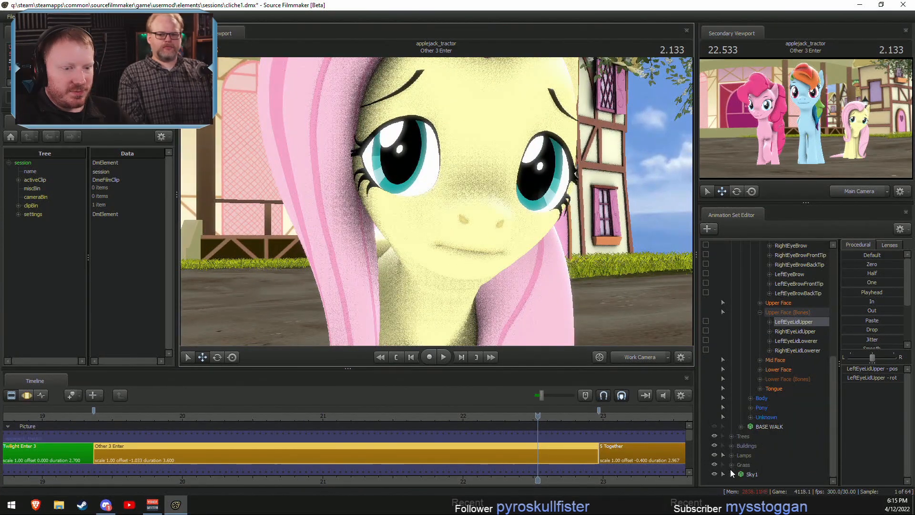
pyautogui.scroll(7, 731, 468)
pyautogui.press('F3')
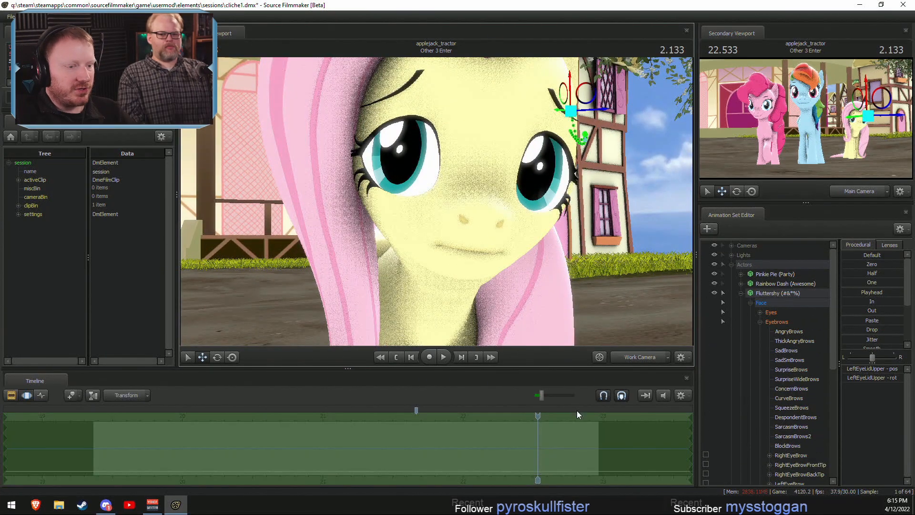
pyautogui.press('F2')
# Move the playhead to about 35.8 seconds in the Fluttershy Swears shot and select that shot.
pyautogui.scroll(-5, 534, 448)
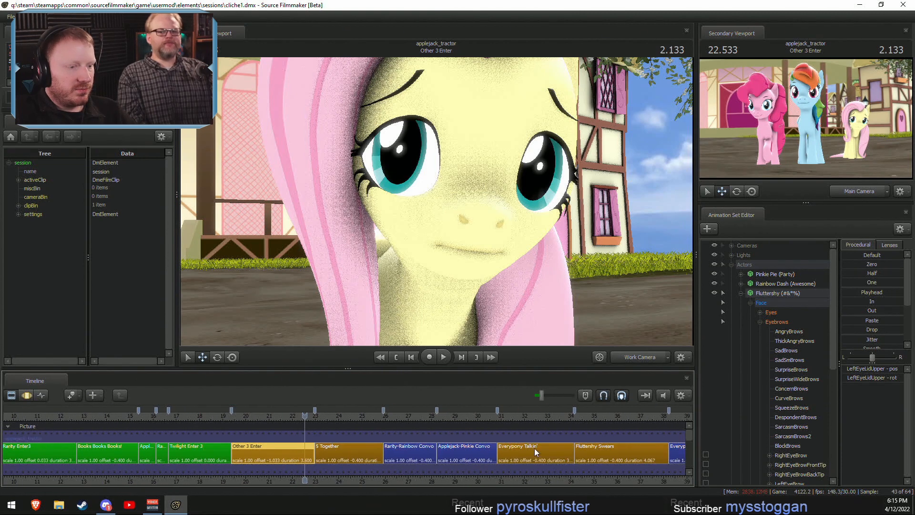
pyautogui.click(608, 415)
pyautogui.moveTo(608, 416); pyautogui.dragTo(611, 416)
pyautogui.moveTo(618, 480); pyautogui.dragTo(530, 480)
pyautogui.click(546, 459)
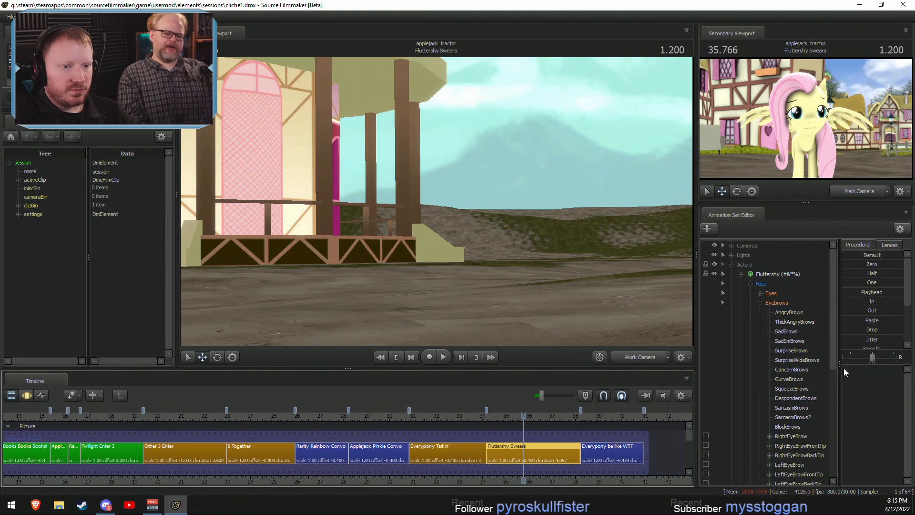
# Collapse the Actors group and inspect the contents of the hidden WTF group in the Fluttershy Swears shot.
pyautogui.doubleClick(734, 264)
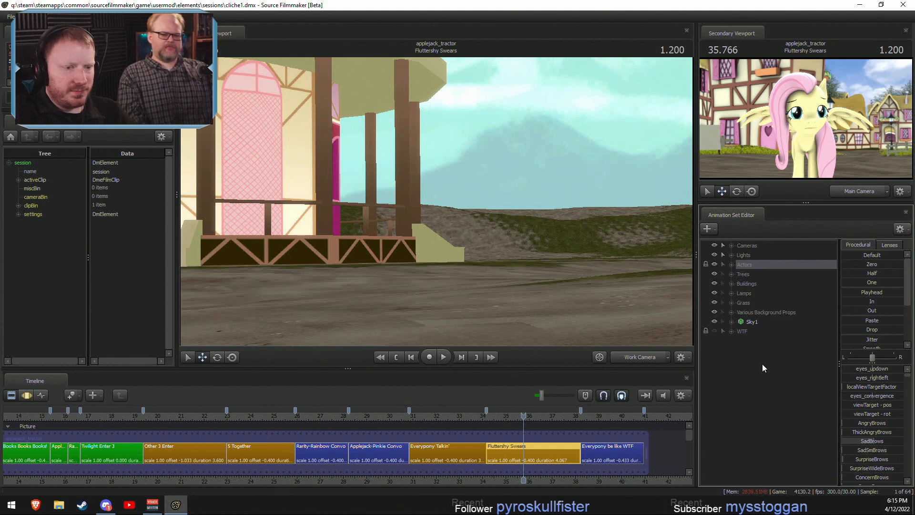
pyautogui.click(729, 331)
pyautogui.scroll(-1, 761, 369)
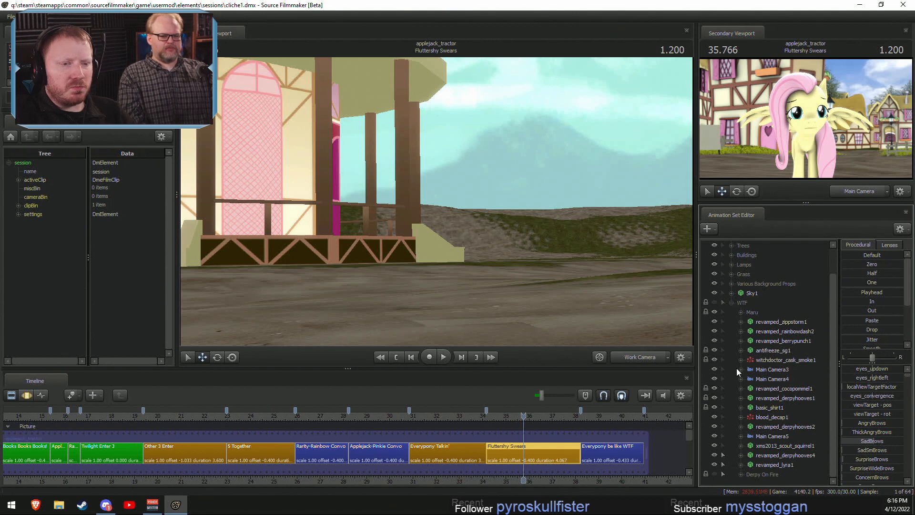
pyautogui.click(730, 302)
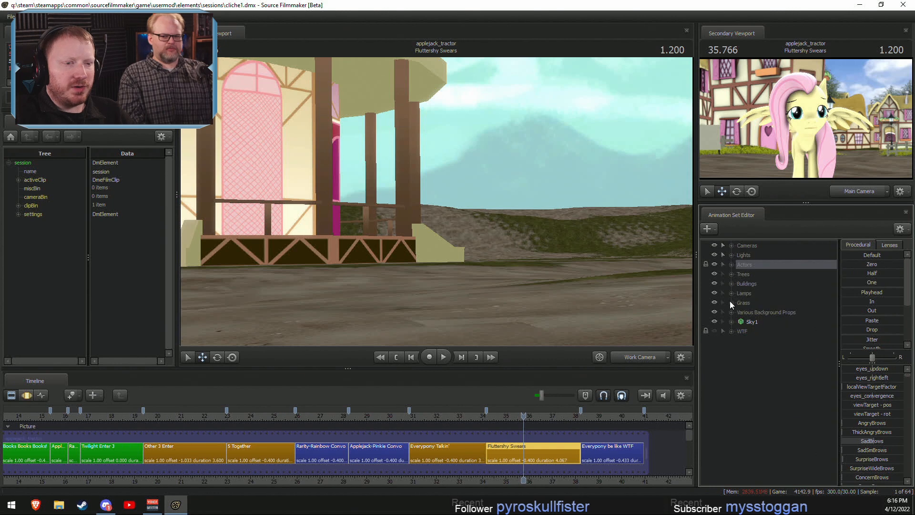
# View the Fluttershy Swears shot through the Main Camera with the timeline zoomed in around it.
pyautogui.click(635, 356)
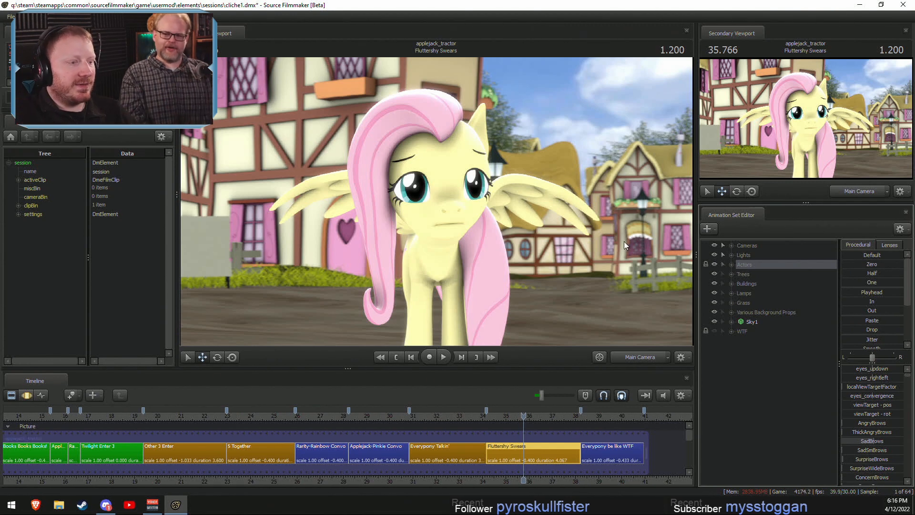
pyautogui.scroll(5, 488, 482)
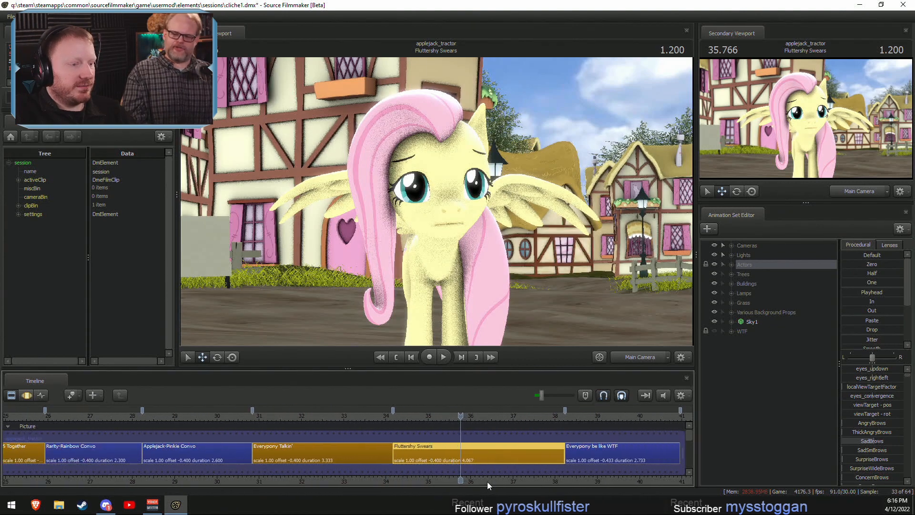
# Scrub through the opening of the Fluttershy Swears shot, from about 34.3 to 35 seconds.
pyautogui.click(400, 415)
pyautogui.moveTo(400, 414); pyautogui.dragTo(390, 423)
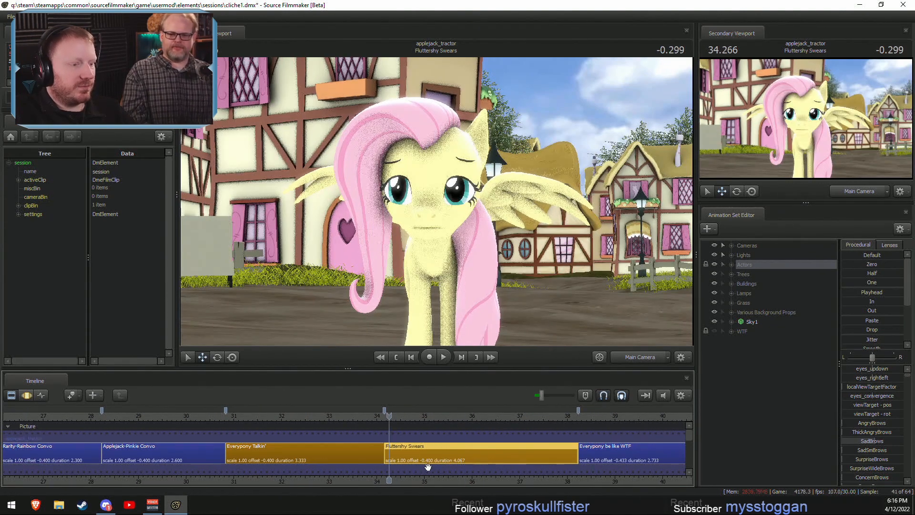
pyautogui.moveTo(416, 479); pyautogui.dragTo(333, 464, button='middle')
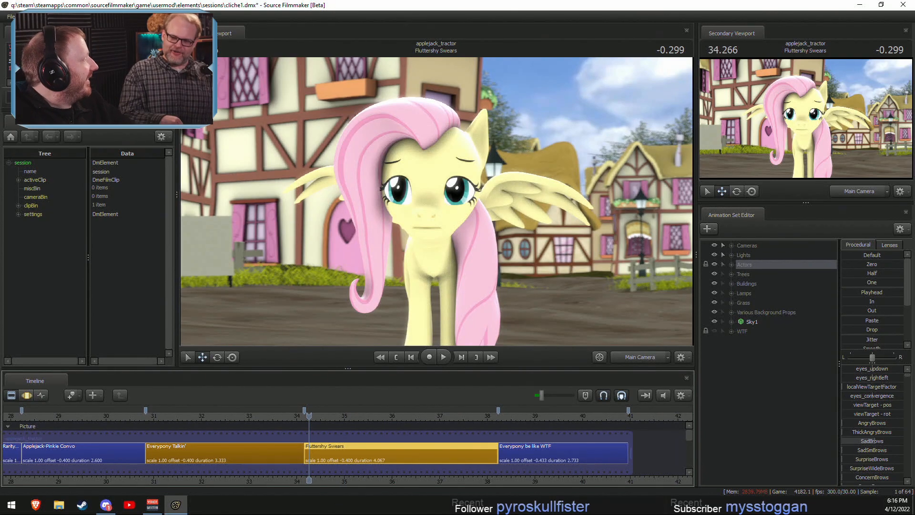
pyautogui.moveTo(322, 416); pyautogui.dragTo(346, 436)
pyautogui.moveTo(329, 482); pyautogui.dragTo(281, 478, button='middle')
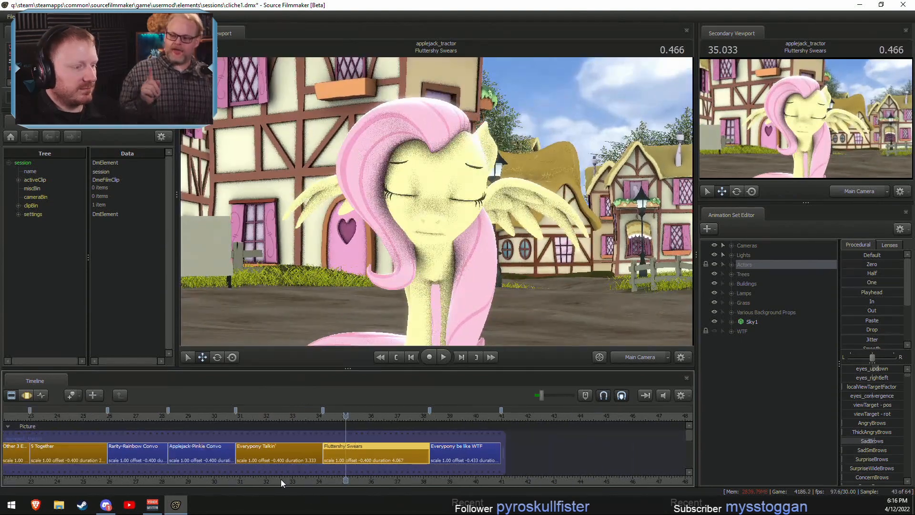
# Go back to the Other 3 Enter shot, scrub through it and play it from near its start.
pyautogui.scroll(-3, 281, 479)
pyautogui.moveTo(224, 416)
pyautogui.mouseDown()
pyautogui.moveTo(245, 418)
pyautogui.moveTo(186, 423)
pyautogui.moveTo(210, 426)
pyautogui.mouseUp()
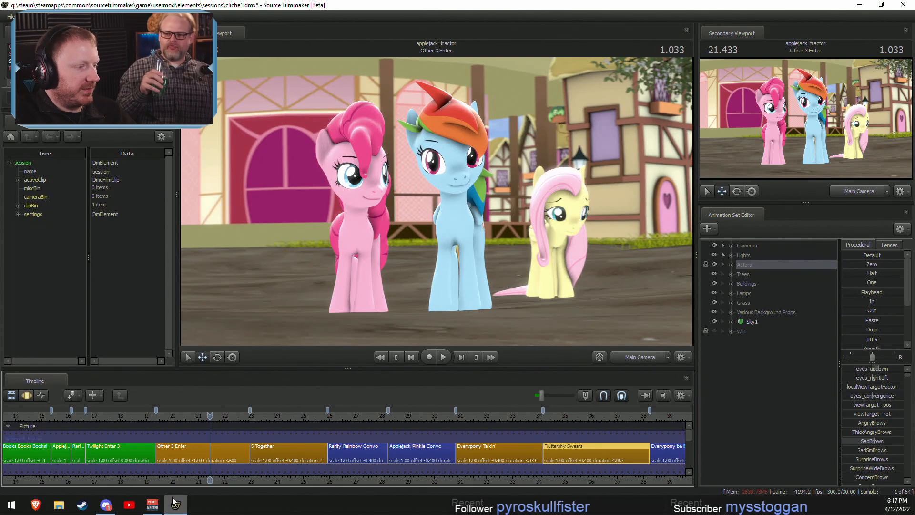
pyautogui.moveTo(207, 410); pyautogui.dragTo(232, 415)
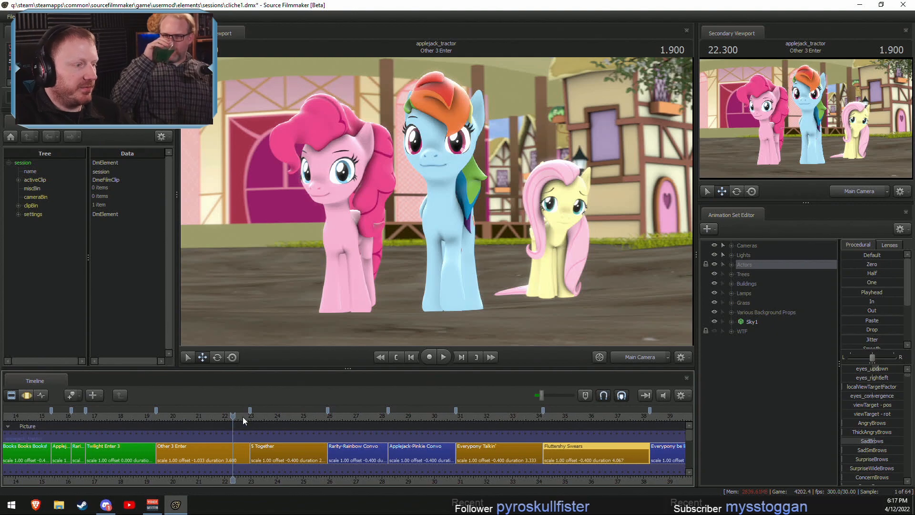
pyautogui.moveTo(243, 416); pyautogui.dragTo(164, 420)
pyautogui.press('space')
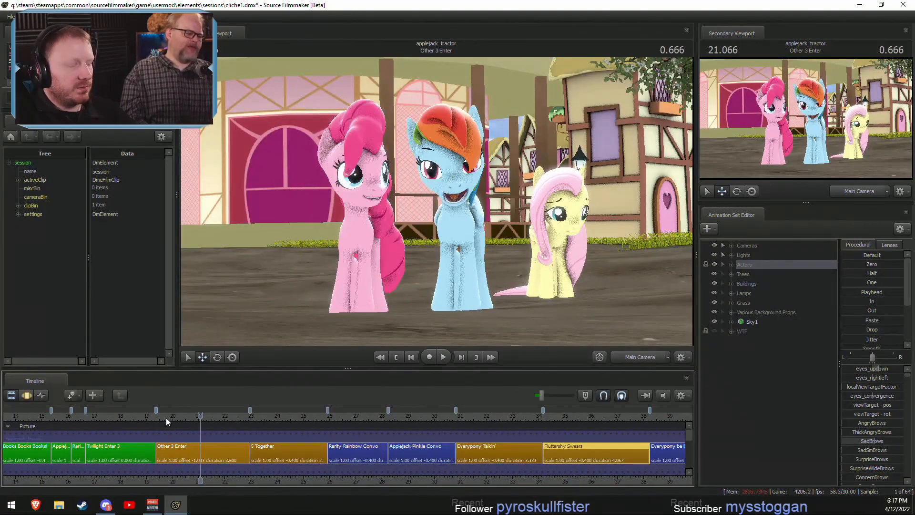
# Select the Other 3 Enter shot, frame Fluttershy's face from the front through the Work Camera and play the shot.
pyautogui.click(191, 453)
pyautogui.click(633, 357)
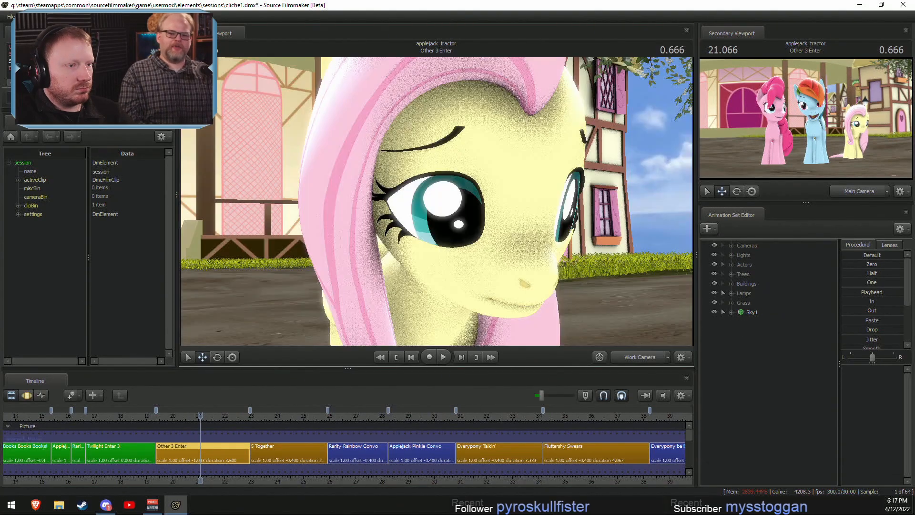
pyautogui.moveTo(437, 201); pyautogui.dragTo(431, 199)
pyautogui.press('space')
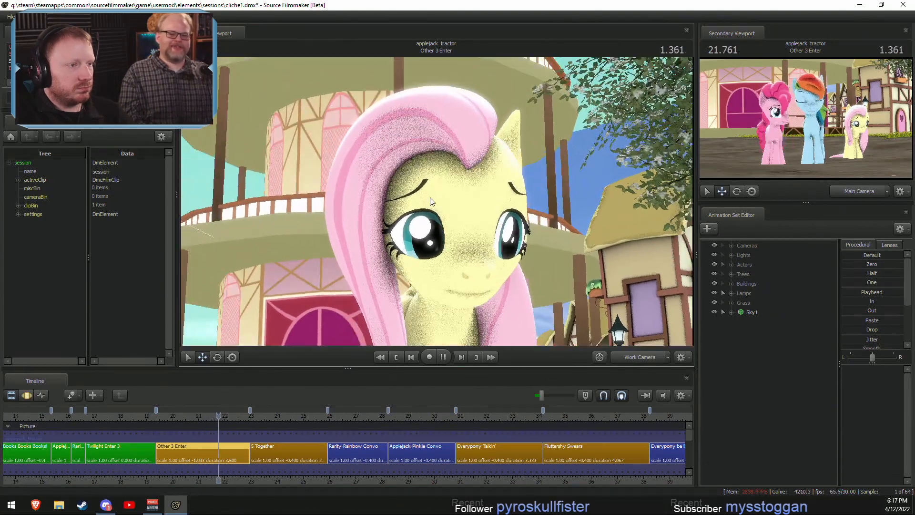
pyautogui.press('space')
# Move the playhead to the blink at 20.5 seconds and select Fluttershy's Upper Face (Bones) controls for motion editing.
pyautogui.press('F3')
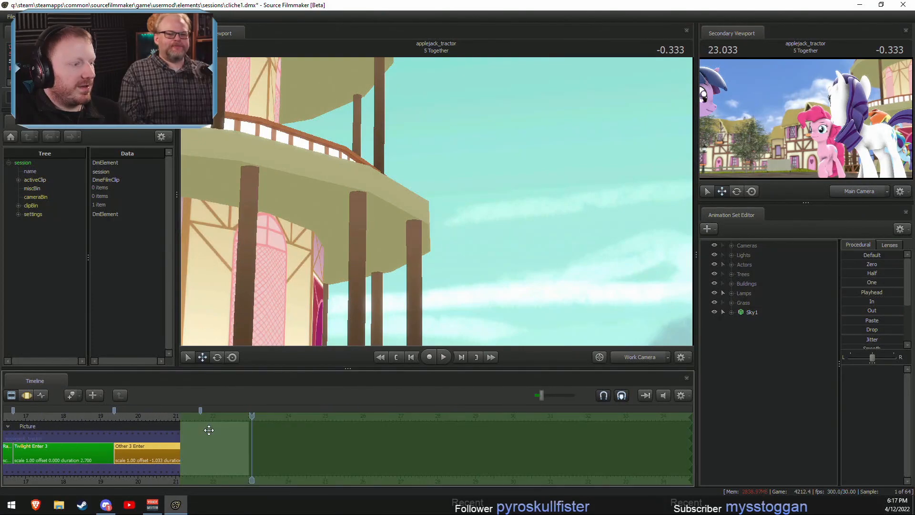
pyautogui.press('F2')
pyautogui.moveTo(127, 415); pyautogui.dragTo(157, 435)
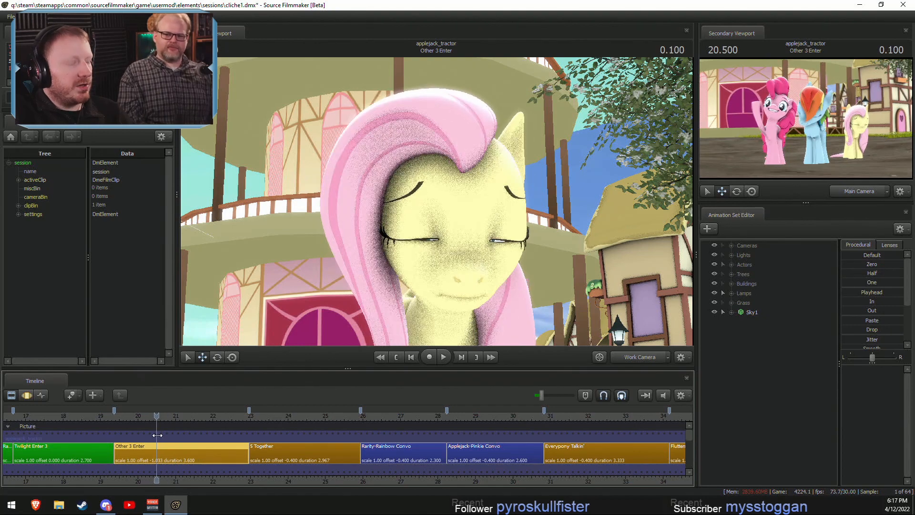
pyautogui.press('F3')
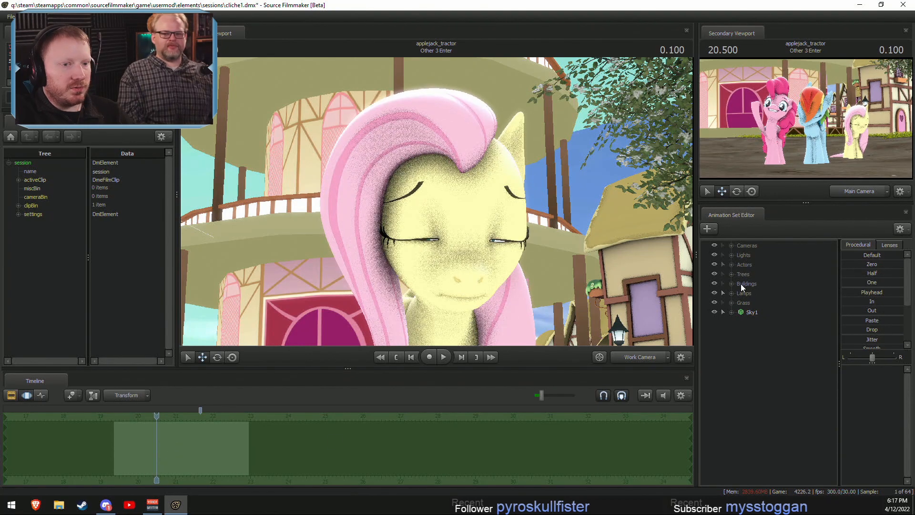
pyautogui.click(732, 265)
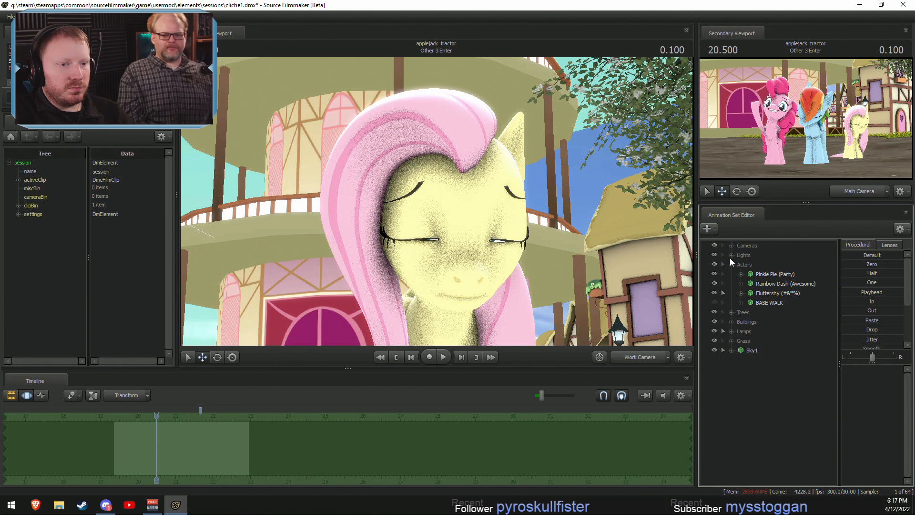
pyautogui.click(740, 293)
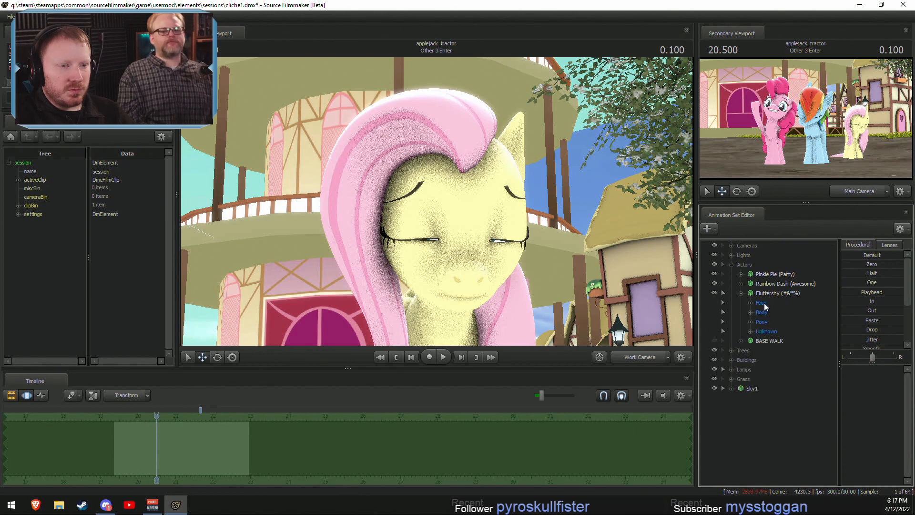
pyautogui.click(782, 340)
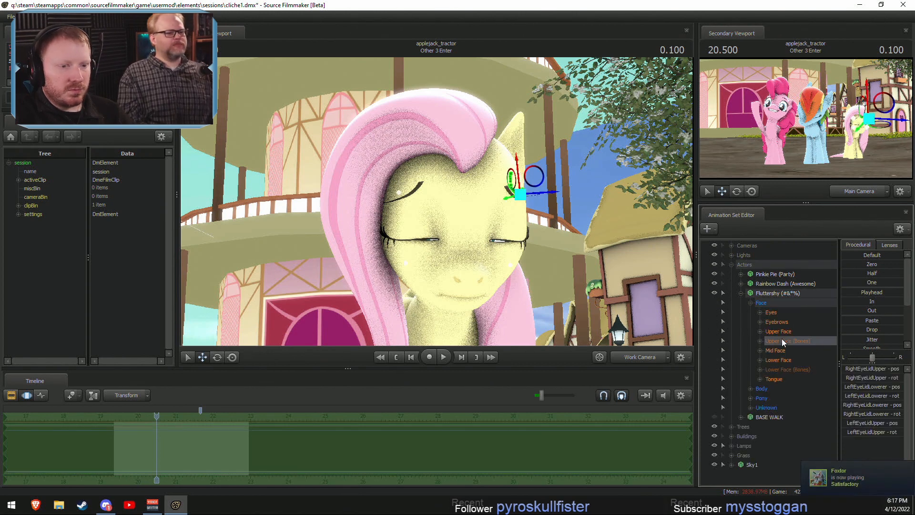
pyautogui.scroll(5, 281, 450)
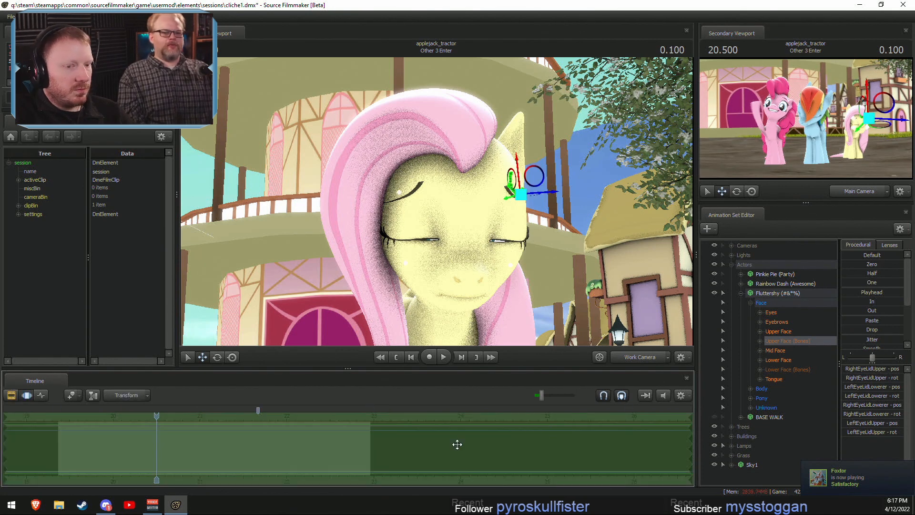
# Adjust Fluttershy's LeftEyeLidUpper and RightEyeLidUpper bones across the whole shot so her eyes close fully at 20.5 seconds.
pyautogui.click(761, 340)
pyautogui.click(793, 350)
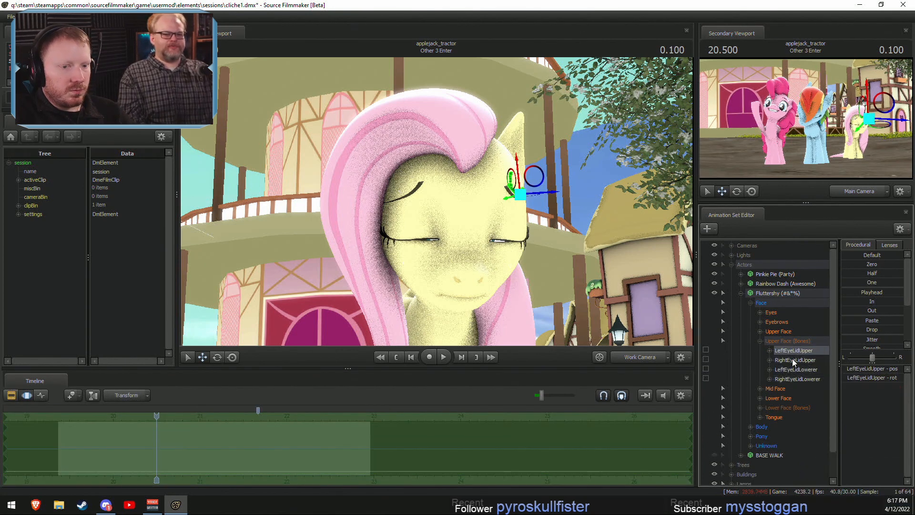
pyautogui.keyDown('ctrl'); pyautogui.click(791, 360); pyautogui.keyUp('ctrl')
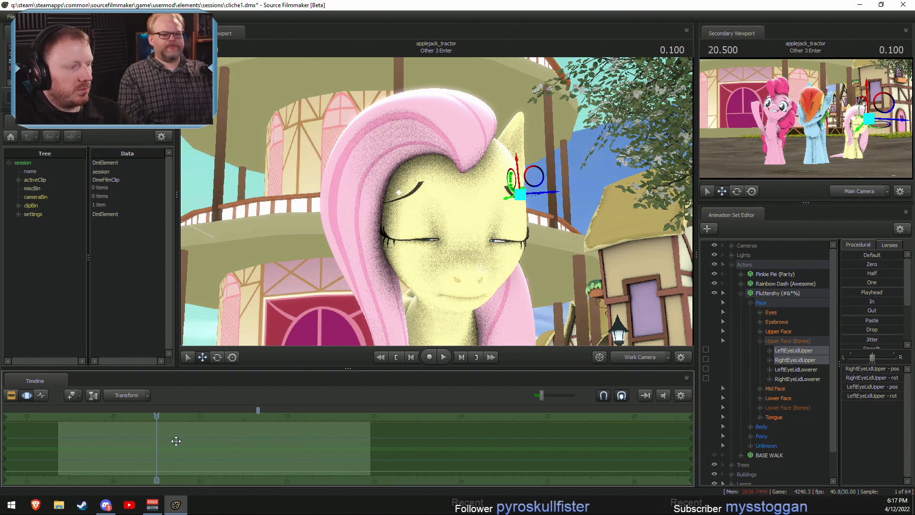
pyautogui.press('F2')
pyautogui.press('F3')
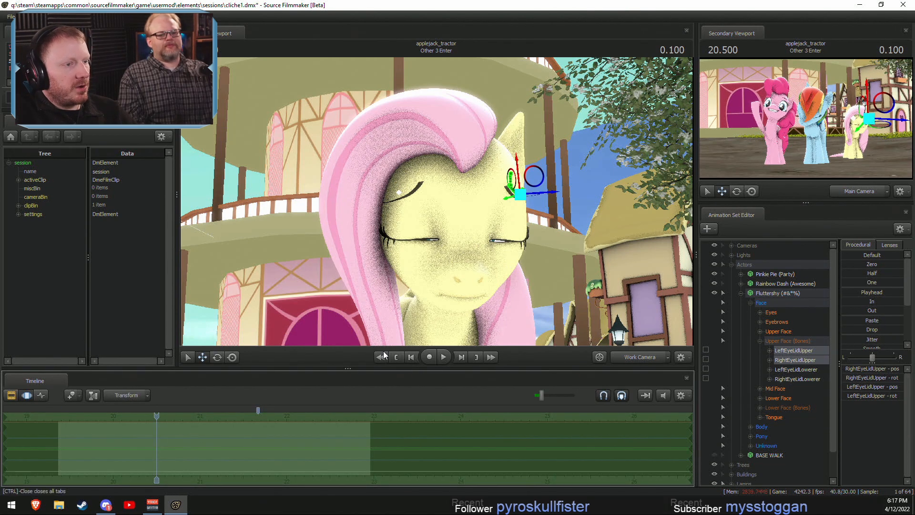
pyautogui.press('F2')
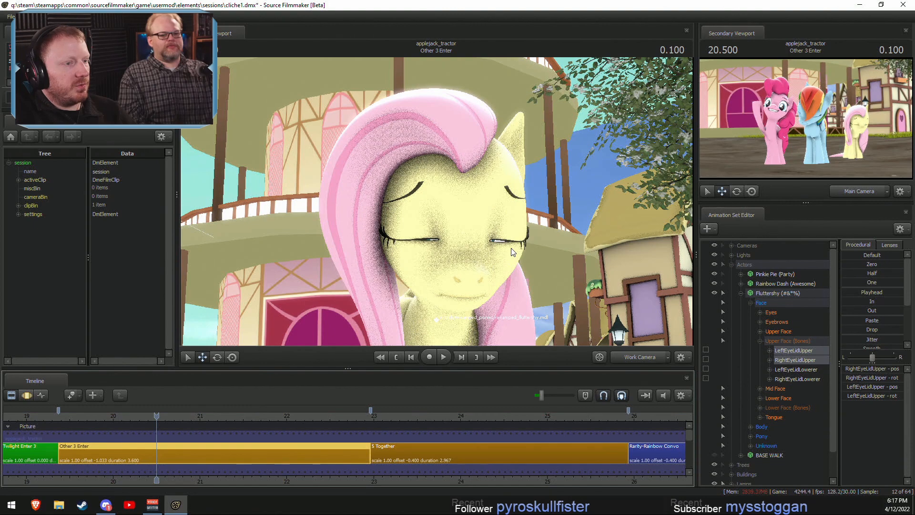
pyautogui.press('F3')
pyautogui.hotkey('ctrl', 'z')
pyautogui.hotkey('ctrl', 'z')
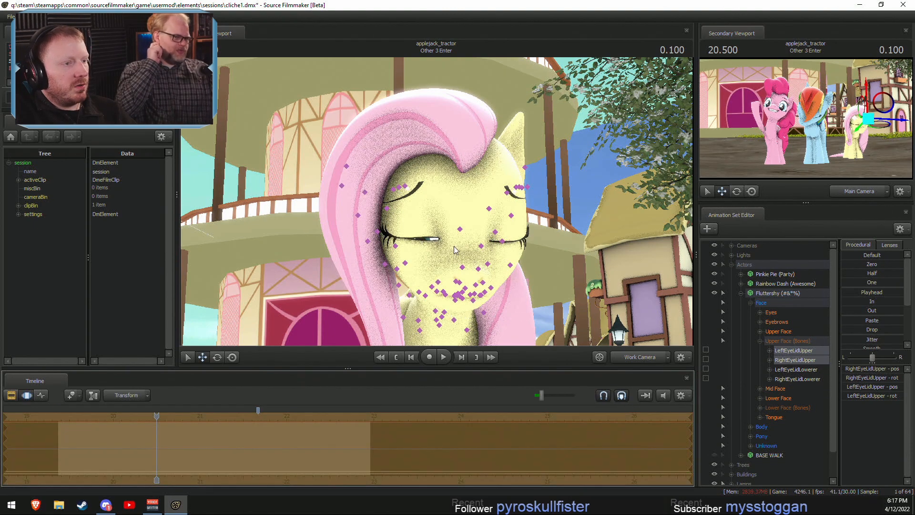
pyautogui.press('shift')
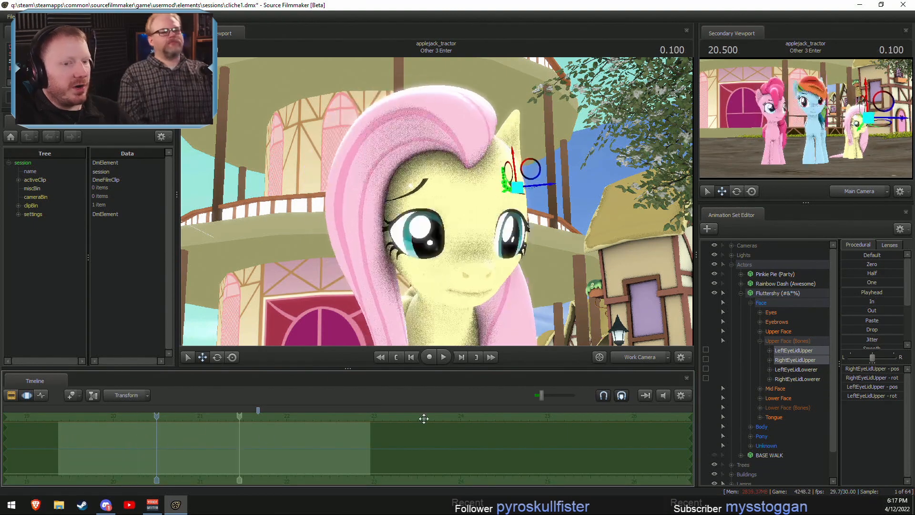
# Set a time selection between the two blinks, about 20.6 to 22 seconds, and restore the open pose of both upper eyelid bones there.
pyautogui.click(777, 332)
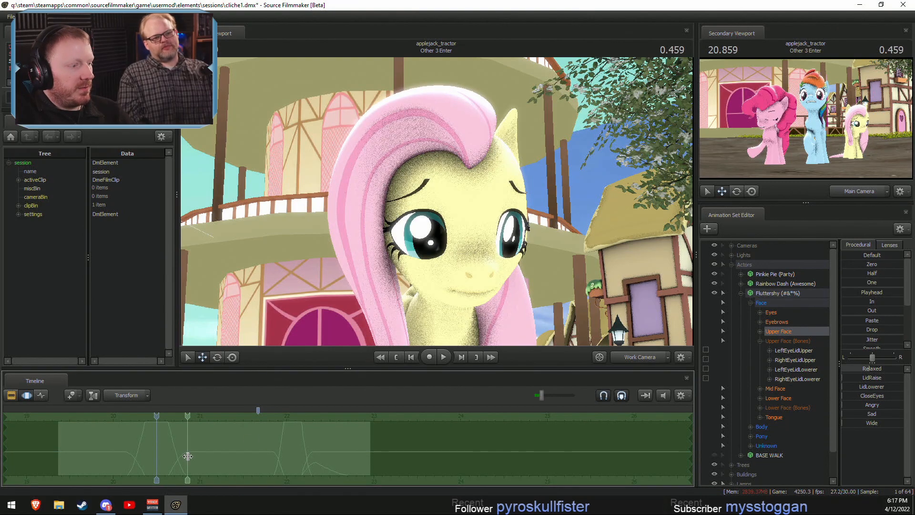
pyautogui.moveTo(189, 455); pyautogui.dragTo(266, 467)
pyautogui.scroll(5, 265, 465)
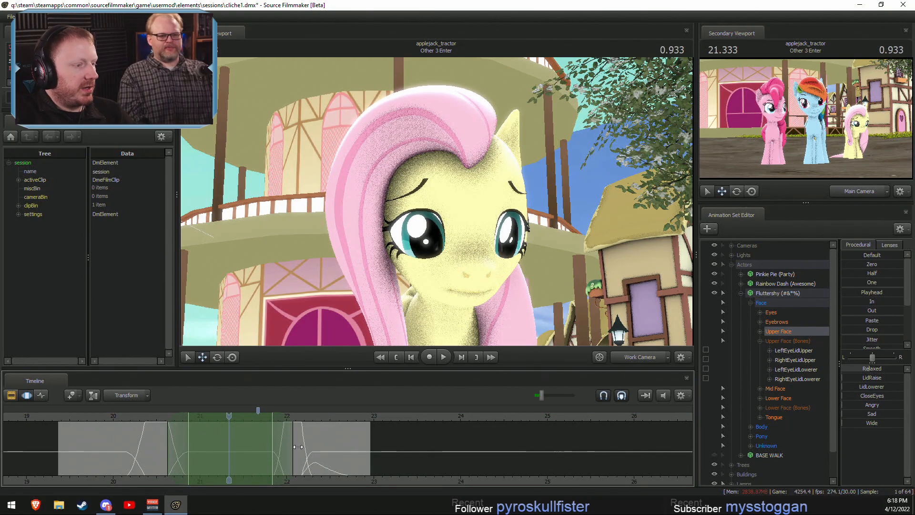
pyautogui.moveTo(297, 446); pyautogui.dragTo(273, 445)
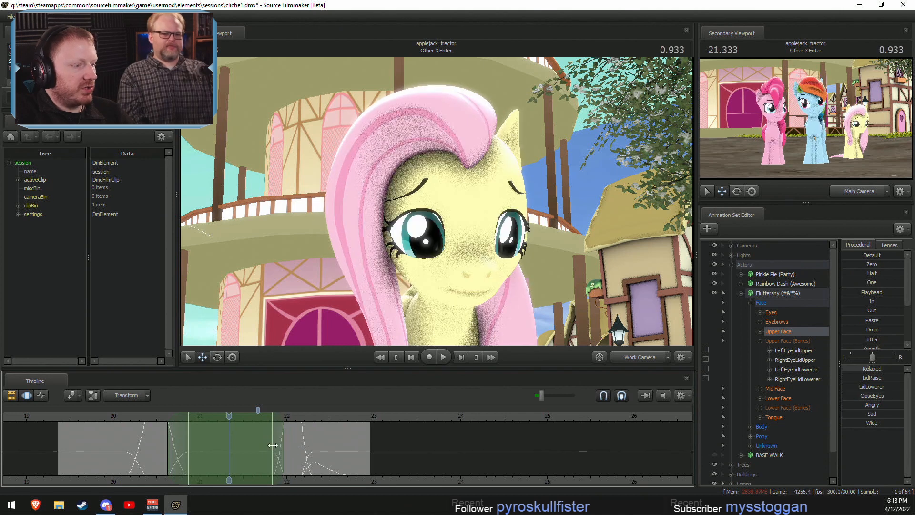
pyautogui.click(804, 349)
pyautogui.keyDown('ctrl'); pyautogui.click(795, 360); pyautogui.keyUp('ctrl')
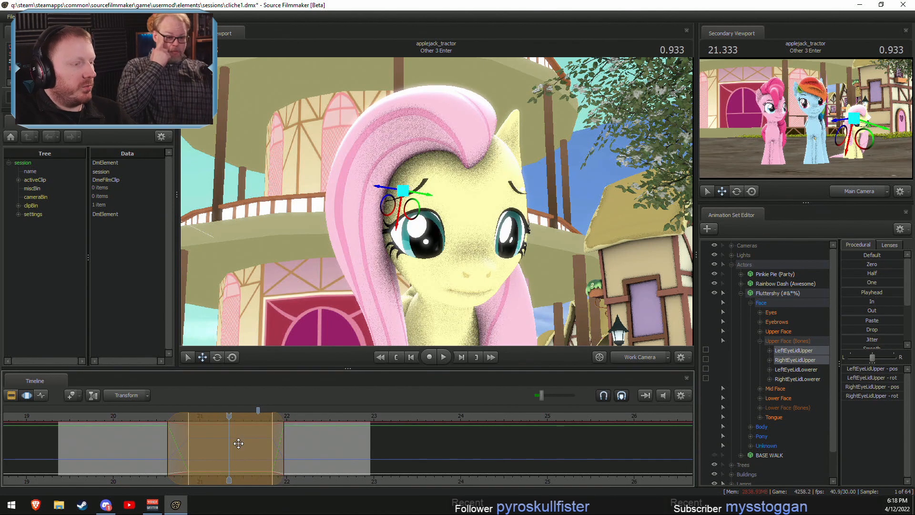
# Select all time before the first blink, fading out by about 20.4 seconds, and paste the open pose onto the Upper Face (Bones) controls.
pyautogui.click(782, 332)
pyautogui.moveTo(166, 434); pyautogui.dragTo(84, 448)
pyautogui.keyDown('shift'); pyautogui.moveTo(133, 448); pyautogui.dragTo(151, 449, button='right'); pyautogui.keyUp('shift')
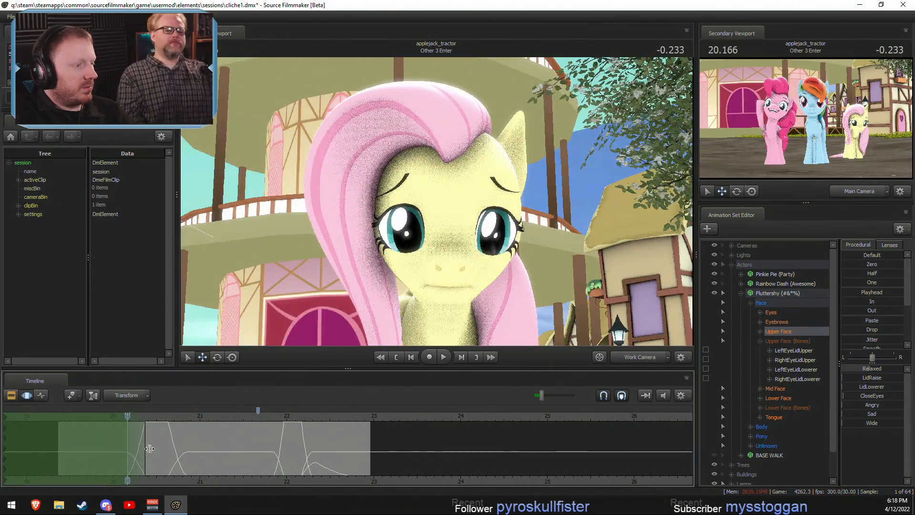
pyautogui.click(781, 340)
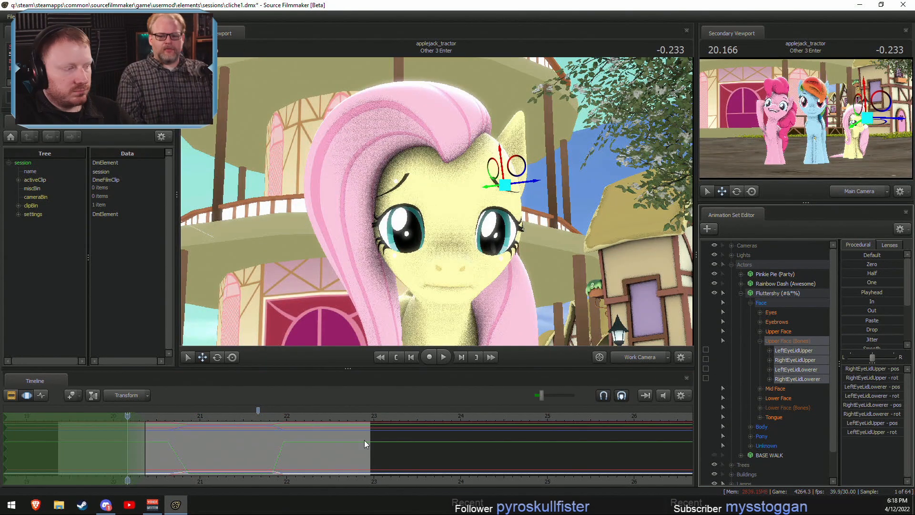
pyautogui.hotkey('ctrl', 'v')
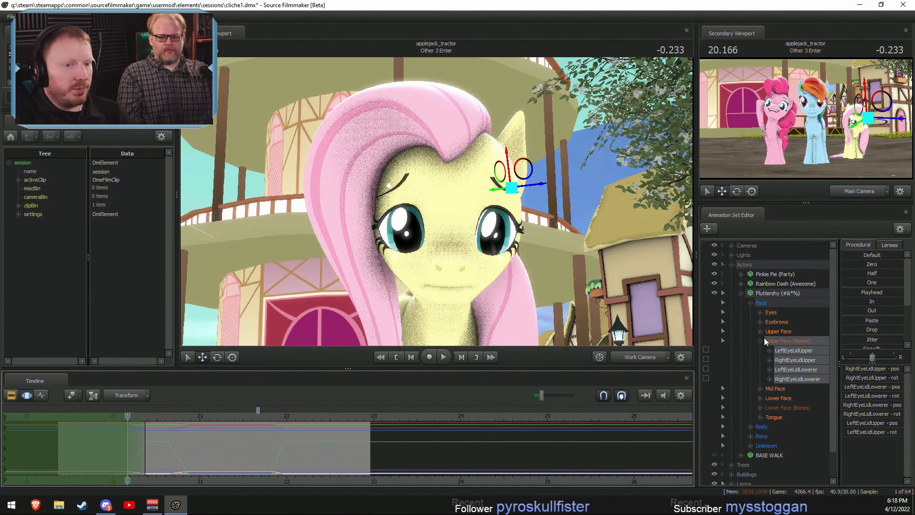
# Select all time after the second blink, starting at about 22.2 seconds, and paste the open pose onto both upper eyelid bones.
pyautogui.click(781, 331)
pyautogui.click(318, 444)
pyautogui.keyDown('shift'); pyautogui.moveTo(316, 443); pyautogui.dragTo(539, 443); pyautogui.keyUp('shift')
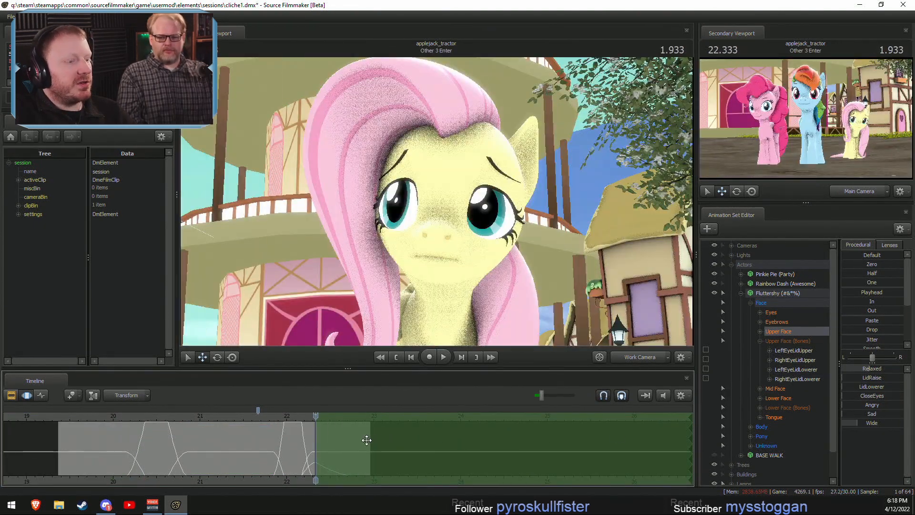
pyautogui.moveTo(317, 441); pyautogui.dragTo(310, 440)
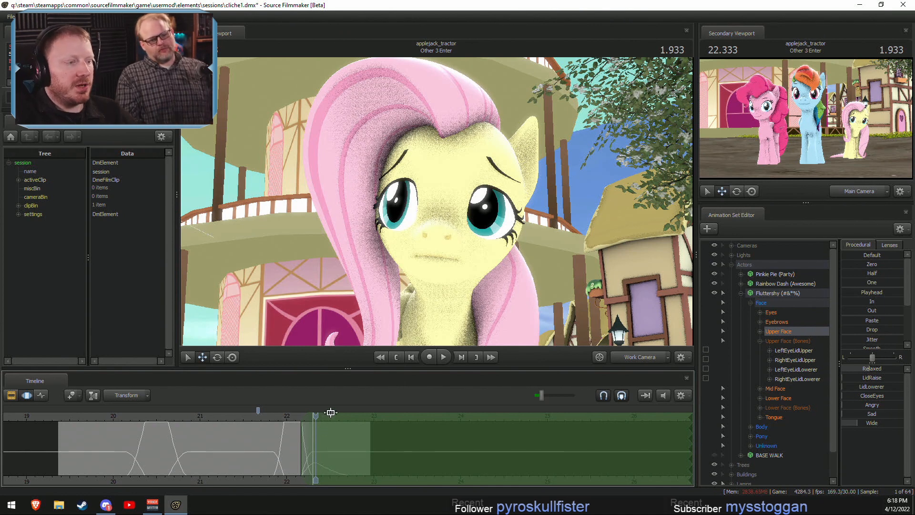
pyautogui.click(793, 350)
pyautogui.keyDown('ctrl'); pyautogui.click(794, 360); pyautogui.keyUp('ctrl')
pyautogui.press('Left')
pyautogui.press('Right')
pyautogui.hotkey('ctrl', 'v')
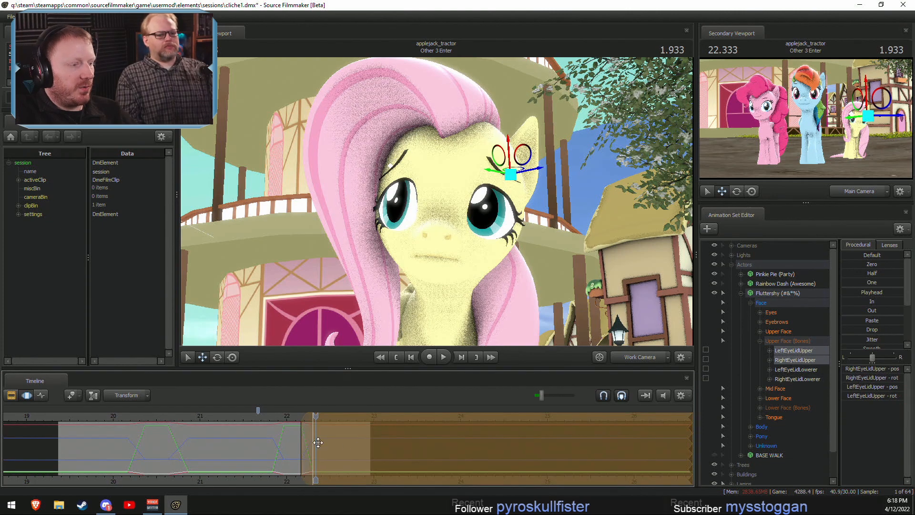
# Play the shot twice from about 20 seconds to review Fluttershy's blinks.
pyautogui.click(118, 414)
pyautogui.press('space')
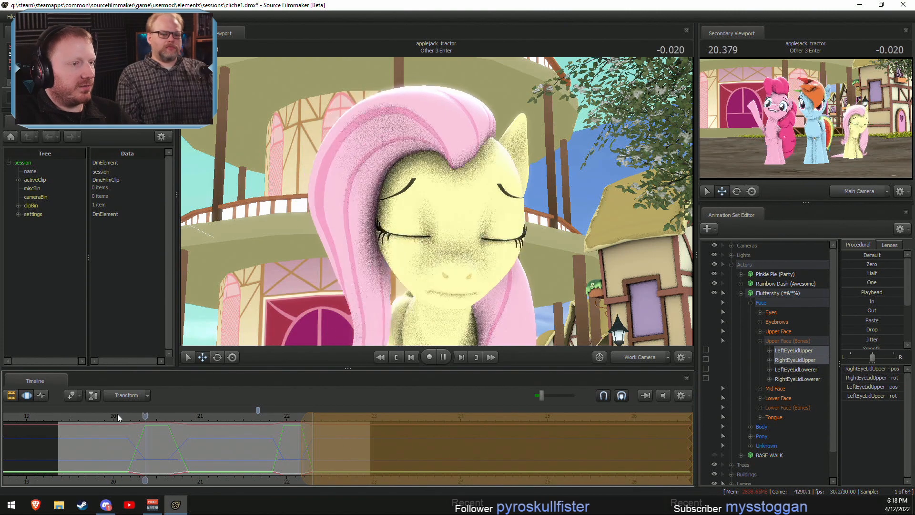
pyautogui.press('space')
pyautogui.press('space')
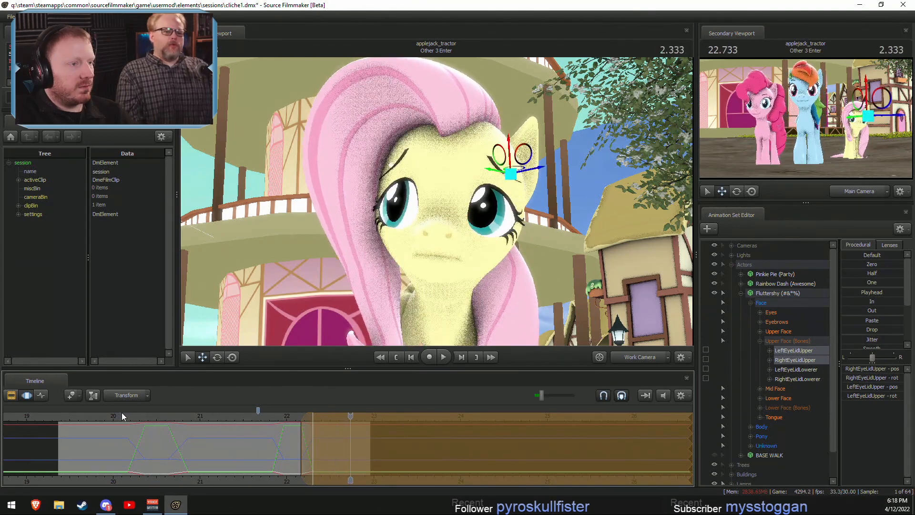
pyautogui.click(108, 417)
pyautogui.press('space')
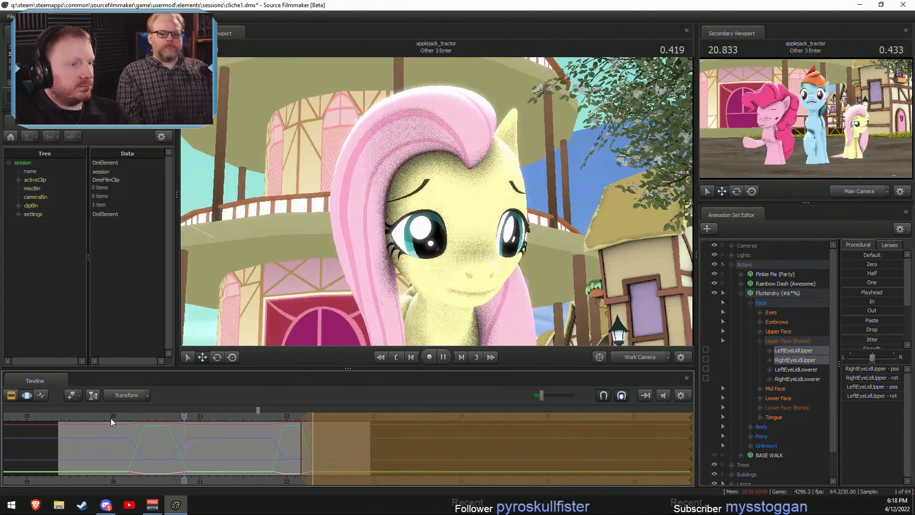
# Set a time selection around the first blink, from about 20.1 to 21 seconds, and select Fluttershy's Lower Face controls.
pyautogui.click(137, 450)
pyautogui.moveTo(137, 450); pyautogui.dragTo(205, 454)
pyautogui.scroll(6, 145, 453)
pyautogui.click(780, 397)
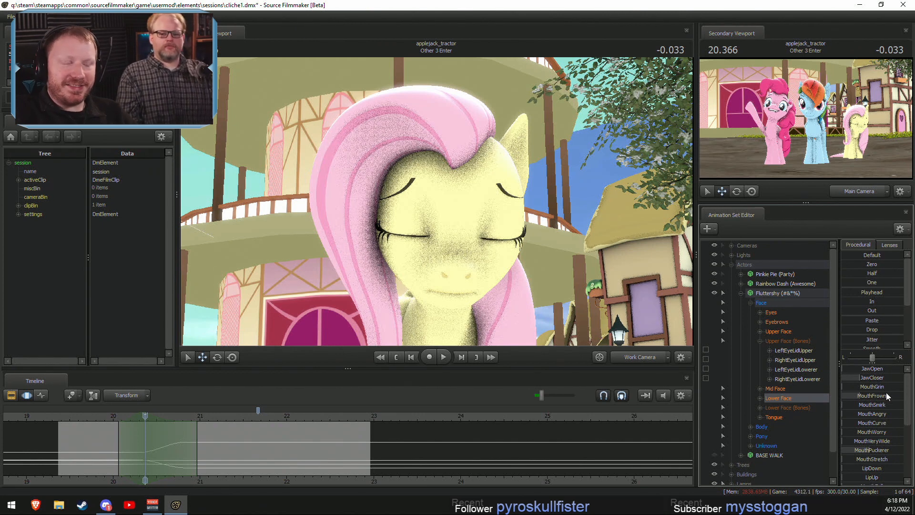
# Scrub between about 20.1 and 20.37 seconds to examine Fluttershy's face as the first blink closes.
pyautogui.moveTo(288, 476); pyautogui.dragTo(397, 481, button='middle')
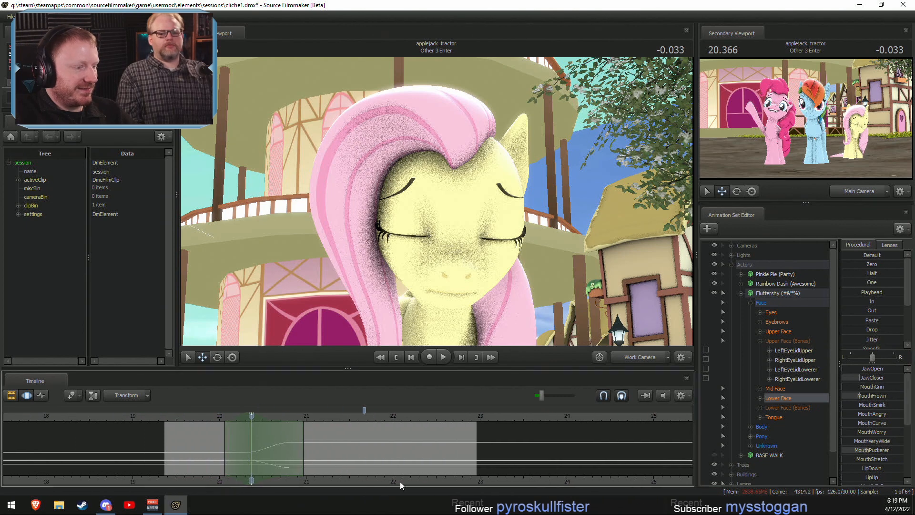
pyautogui.scroll(7, 358, 470)
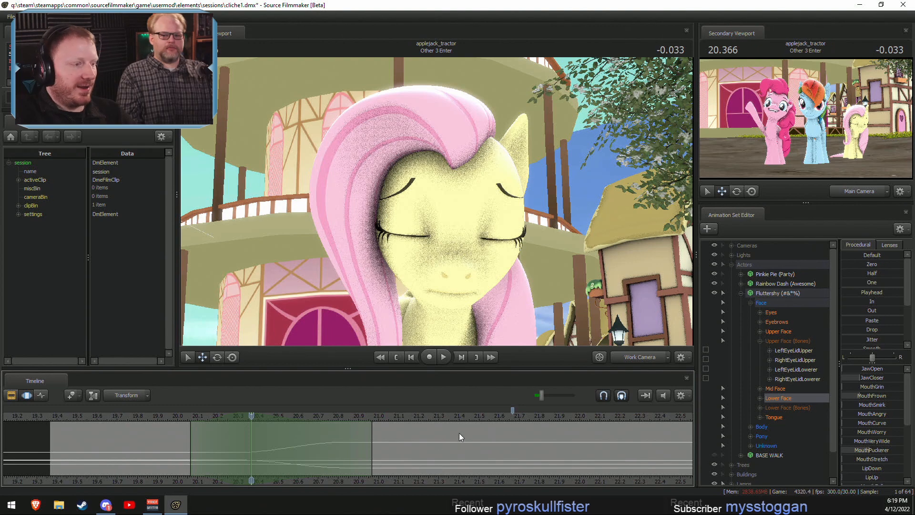
pyautogui.moveTo(404, 480); pyautogui.dragTo(341, 480, button='middle')
pyautogui.click(182, 429)
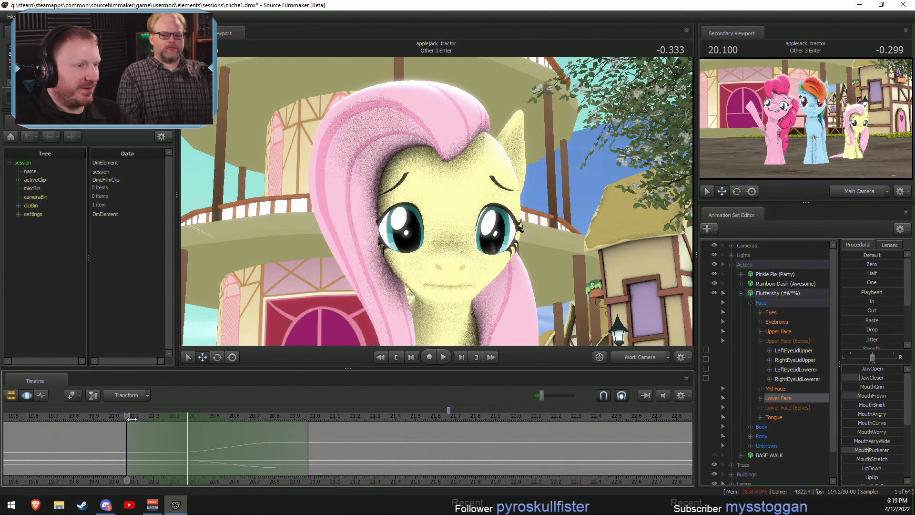
pyautogui.click(192, 430)
pyautogui.click(184, 431)
pyautogui.click(190, 430)
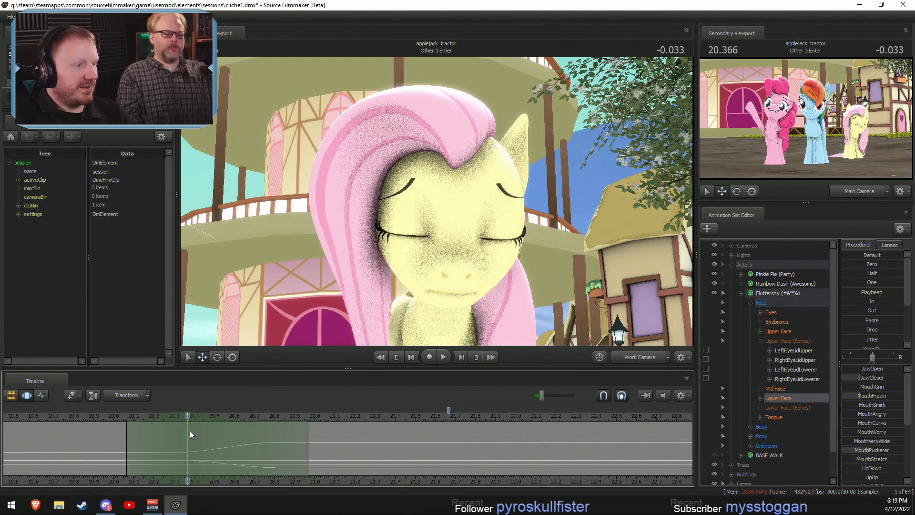
# Switch to Discord, view the quiz-show image posted in the general channel, and return to Source Filmmaker.
pyautogui.click(105, 504)
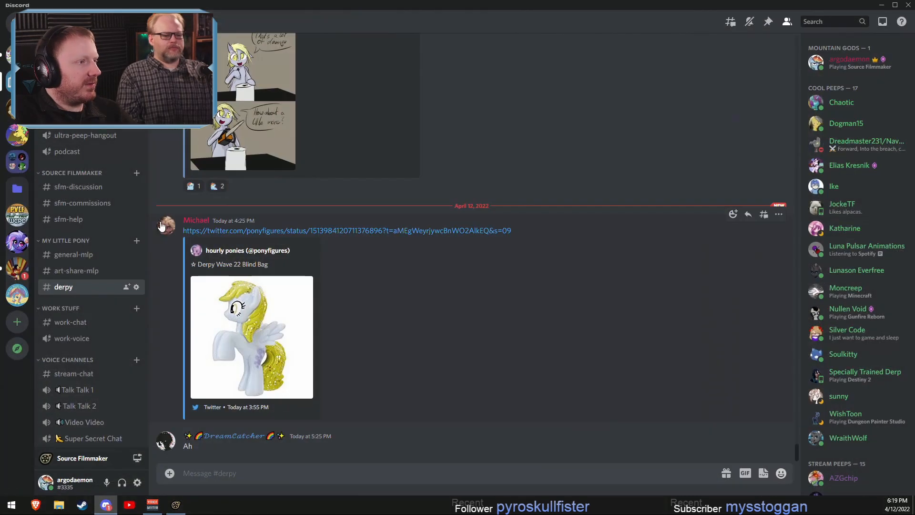
pyautogui.scroll(6, 95, 200)
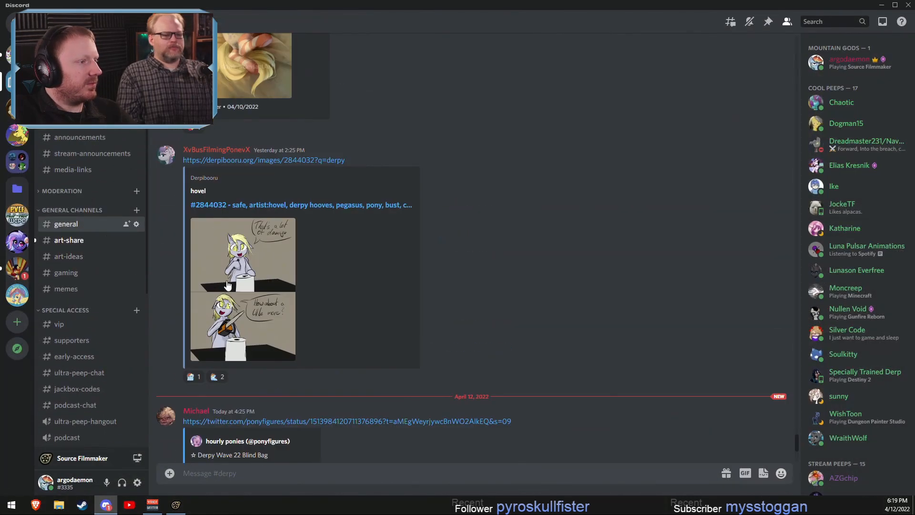
pyautogui.click(76, 223)
pyautogui.scroll(15, 325, 353)
pyautogui.scroll(-2, 325, 360)
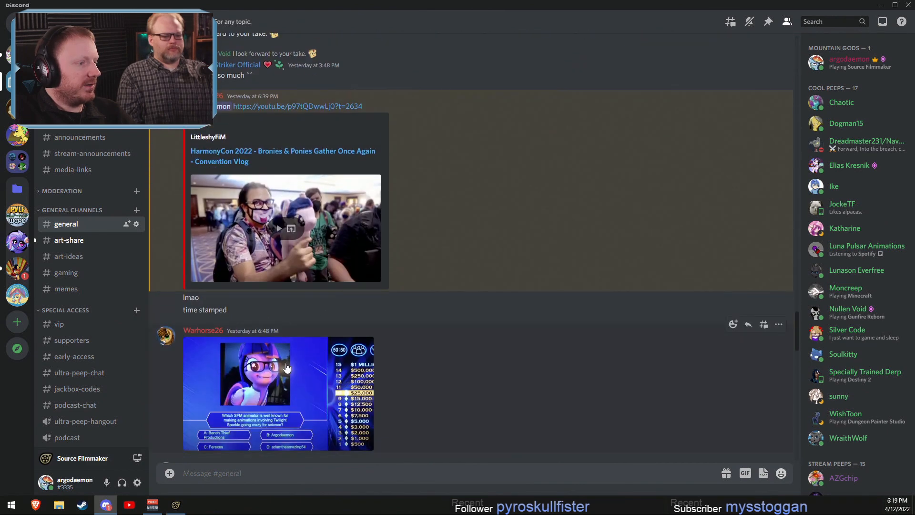
pyautogui.click(328, 419)
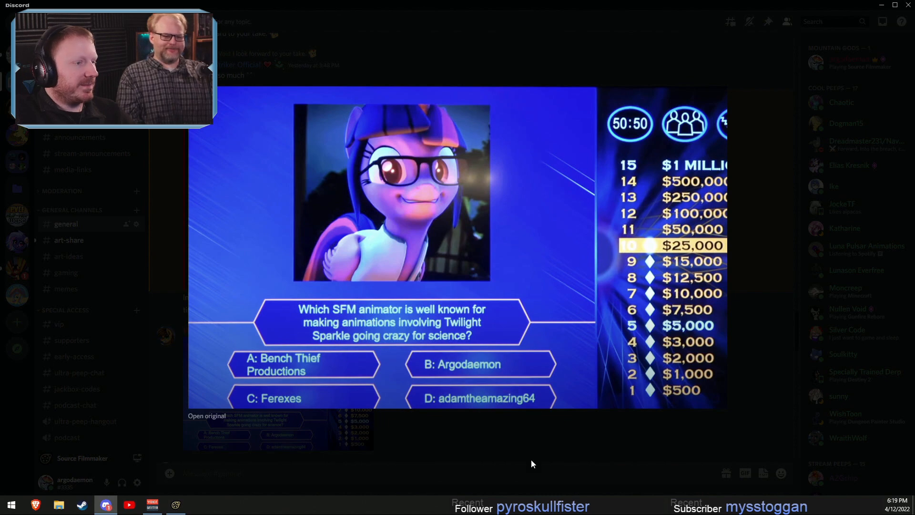
pyautogui.click(502, 462)
pyautogui.scroll(-2, 562, 295)
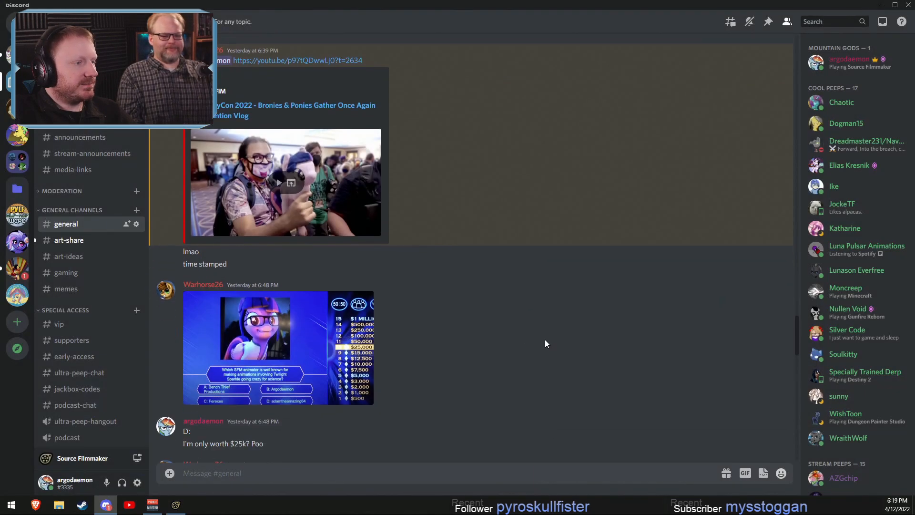
pyautogui.scroll(1, 545, 339)
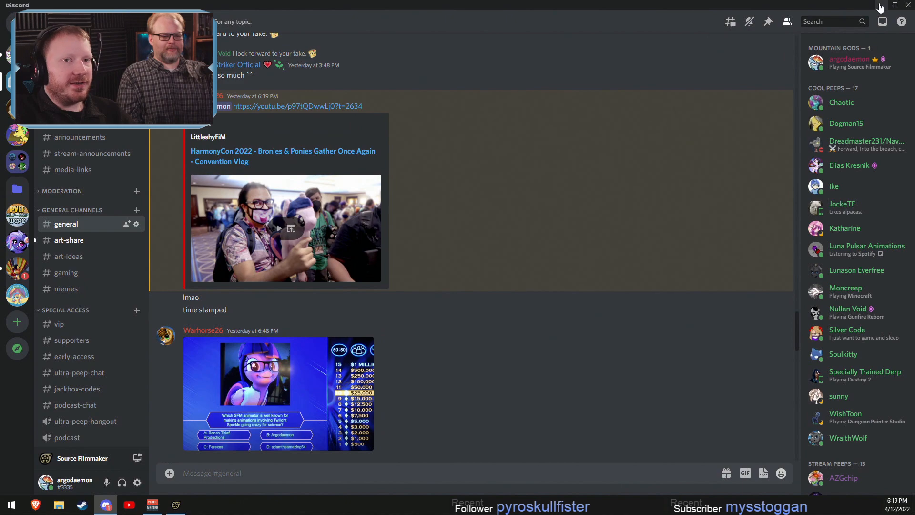
pyautogui.click(881, 4)
# Select the Upper Face controls and adjust the first blink's time selection to hold from about 20.37 to 20.63 seconds, fading out by about 20.87.
pyautogui.moveTo(116, 421)
pyautogui.mouseDown()
pyautogui.moveTo(277, 445)
pyautogui.moveTo(268, 444)
pyautogui.mouseUp()
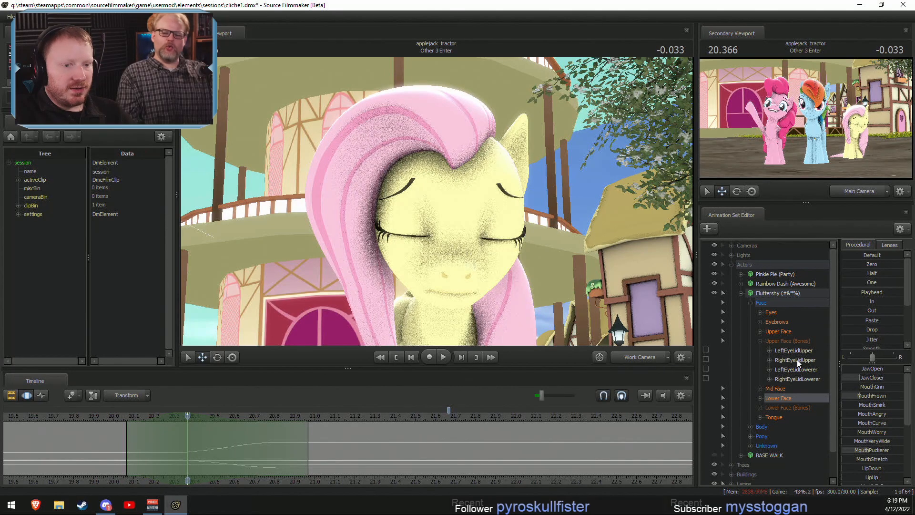
pyautogui.click(783, 331)
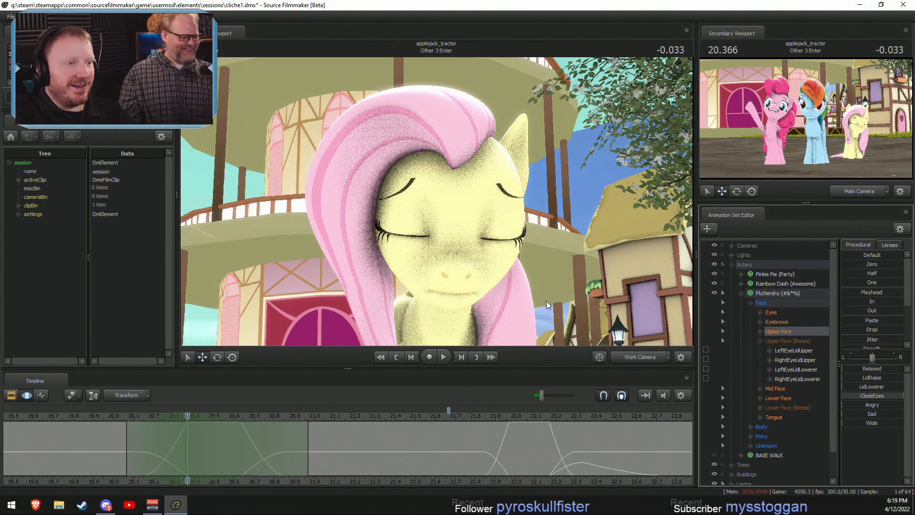
pyautogui.moveTo(546, 302); pyautogui.dragTo(443, 266)
pyautogui.click(791, 395)
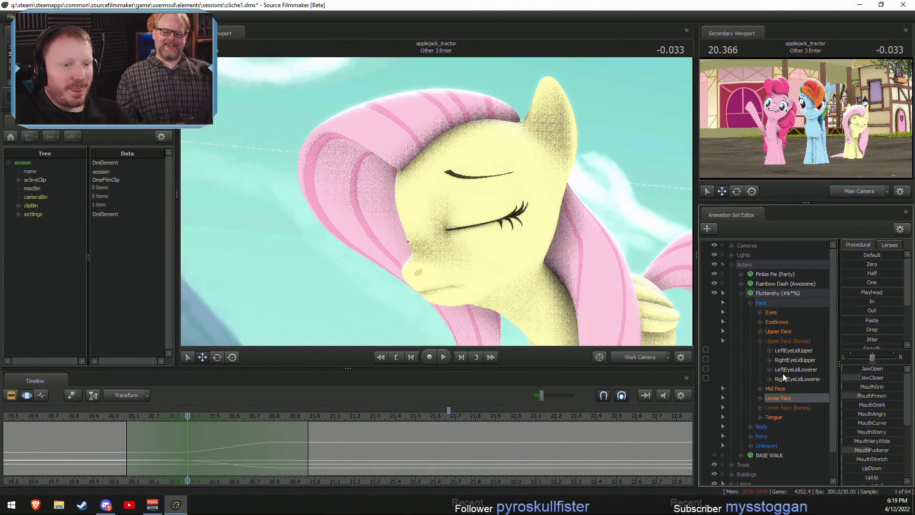
pyautogui.click(782, 333)
pyautogui.press('F2')
pyautogui.press('F3')
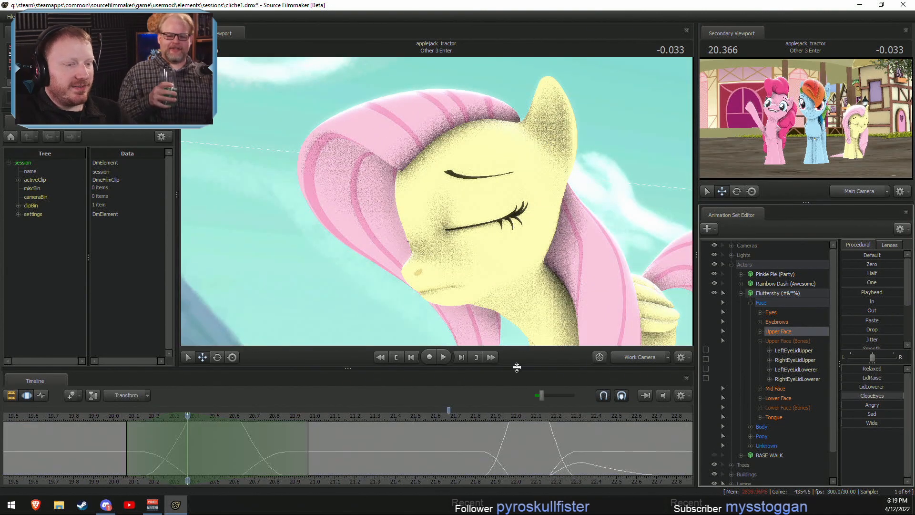
pyautogui.moveTo(169, 435); pyautogui.dragTo(242, 431)
pyautogui.hotkey('alt', 'Tab')
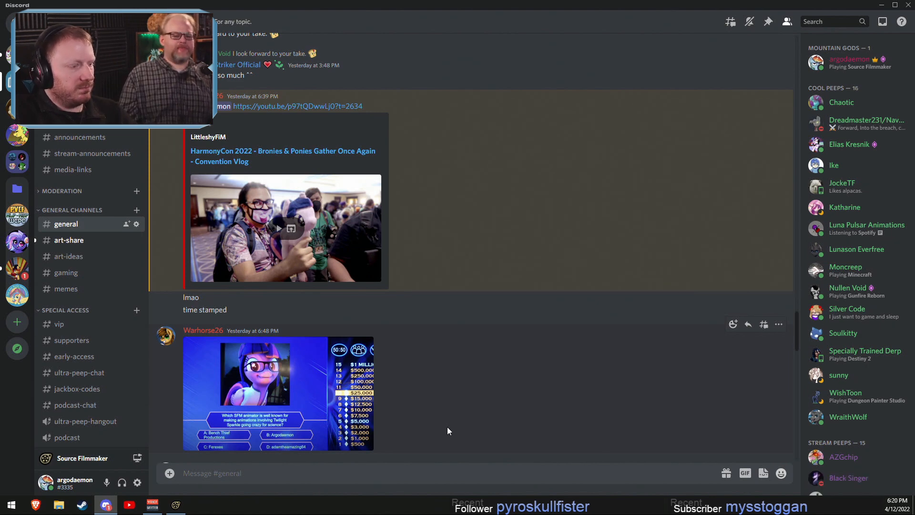
pyautogui.hotkey('alt', 'Tab')
# Scrub through the start of the first blink to 20.4 seconds to check how the eyelid closes.
pyautogui.moveTo(297, 412); pyautogui.dragTo(177, 448)
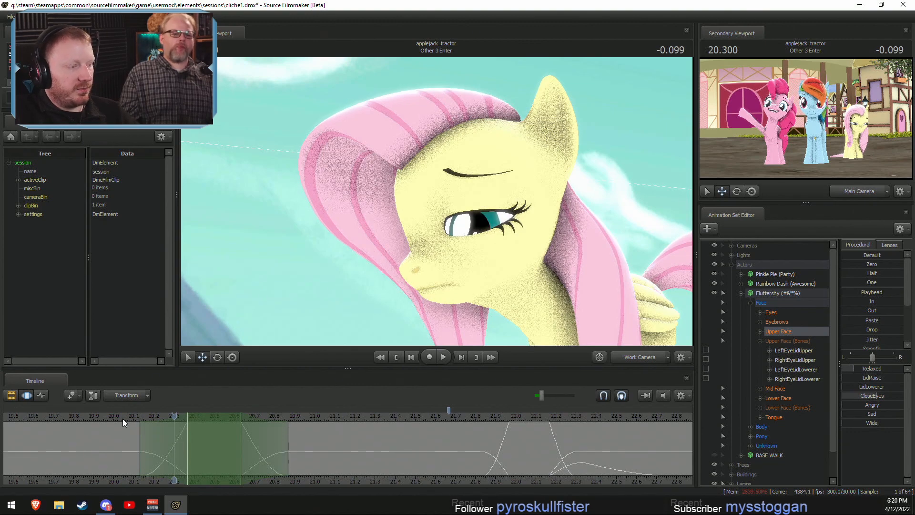
pyautogui.moveTo(122, 419); pyautogui.dragTo(193, 429)
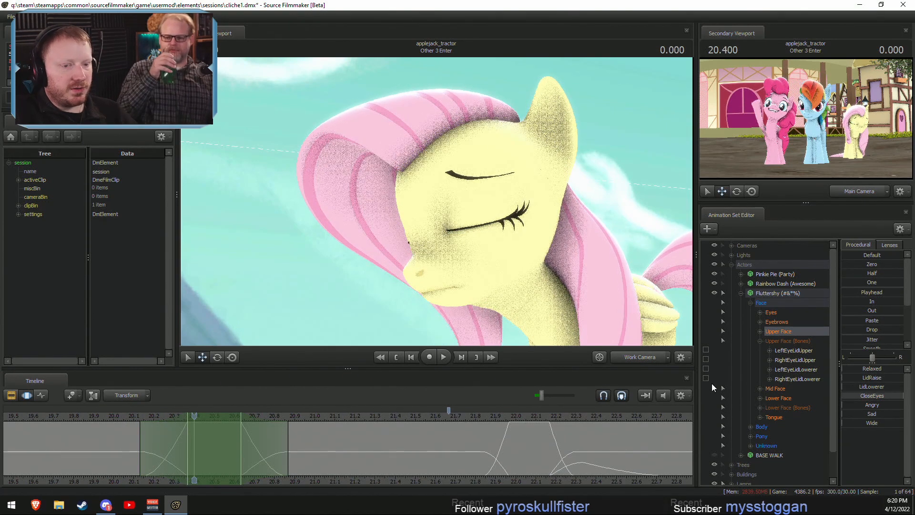
# Select RightEyeBrow in Fluttershy's Eyebrows group and lower it towards the closed eyelid at 20.4 seconds.
pyautogui.click(793, 351)
pyautogui.click(761, 331)
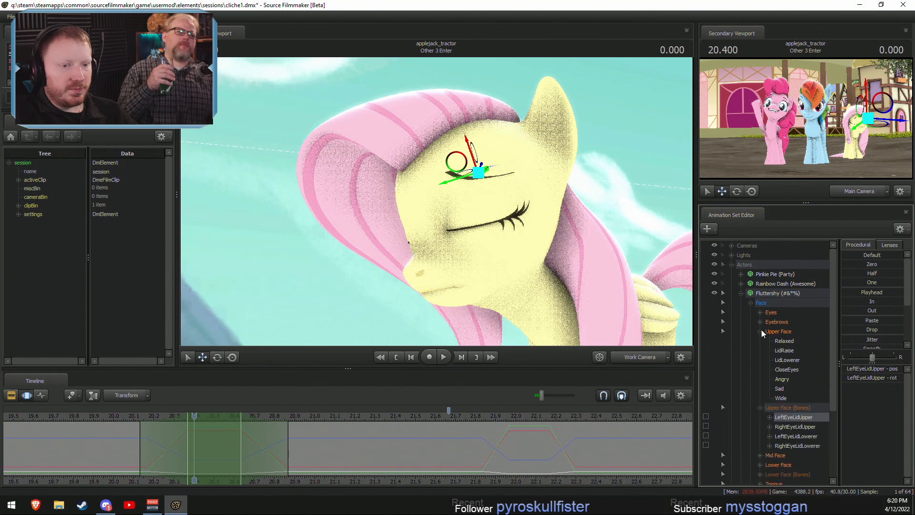
pyautogui.click(759, 331)
pyautogui.click(760, 322)
pyautogui.click(777, 322)
pyautogui.click(789, 455)
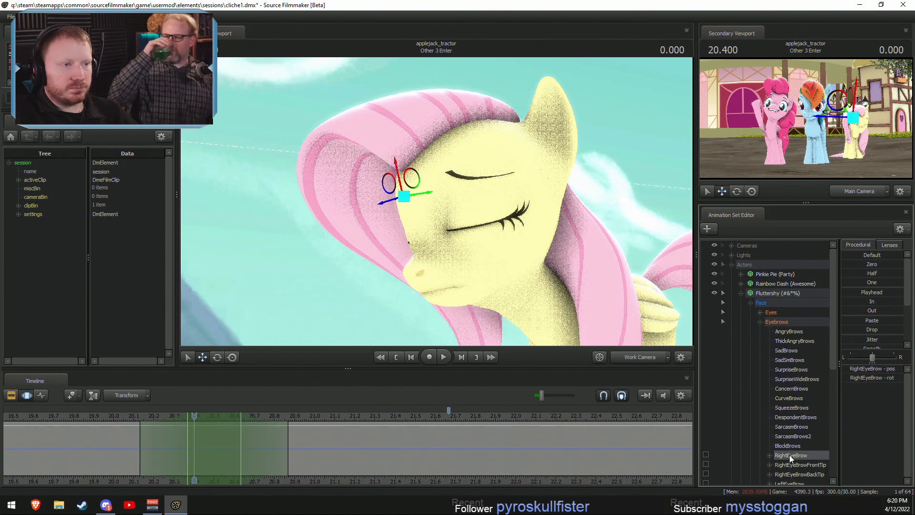
pyautogui.moveTo(464, 174); pyautogui.dragTo(460, 208)
pyautogui.press('e')
pyautogui.press('w')
pyautogui.press('e')
pyautogui.press('w')
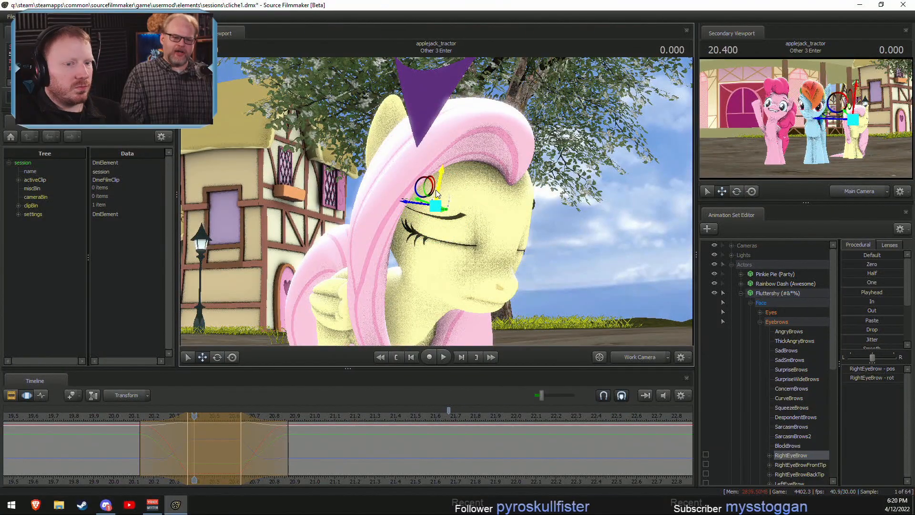
pyautogui.keyDown('alt'); pyautogui.moveTo(584, 203); pyautogui.dragTo(525, 204); pyautogui.keyUp('alt')
pyautogui.keyDown('alt'); pyautogui.moveTo(371, 228); pyautogui.dragTo(421, 228); pyautogui.keyUp('alt')
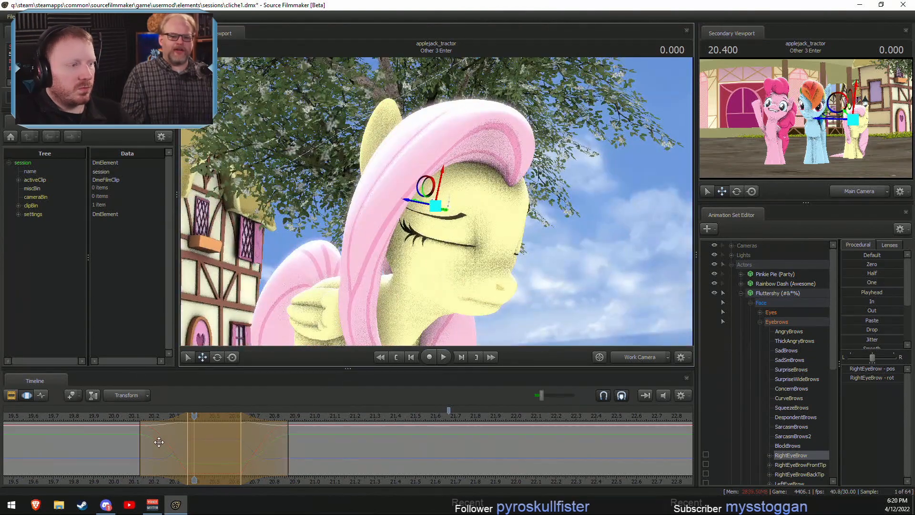
# Narrow the time selection's hold to about 20.4 to 20.6 seconds and play the blink to review the right eyebrow.
pyautogui.click(145, 437)
pyautogui.moveTo(145, 437); pyautogui.dragTo(286, 449)
pyautogui.press('space')
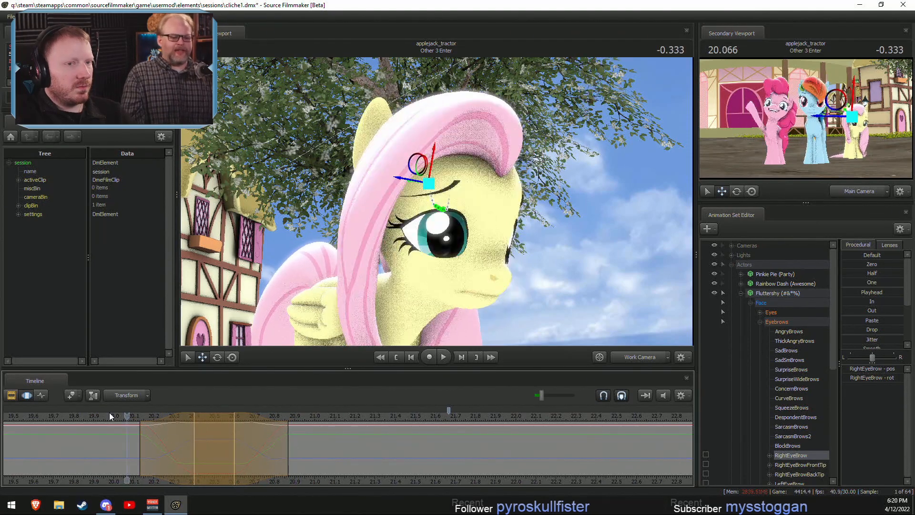
pyautogui.press('space')
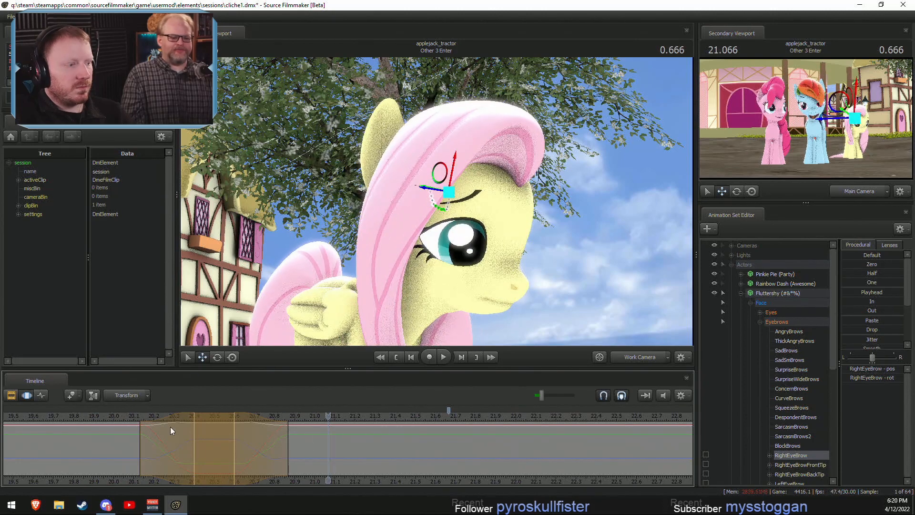
# Refine the position and rotation of RightEyeBrow at about 20.43 seconds so it follows the face above the closed eye.
pyautogui.moveTo(170, 427); pyautogui.dragTo(208, 432)
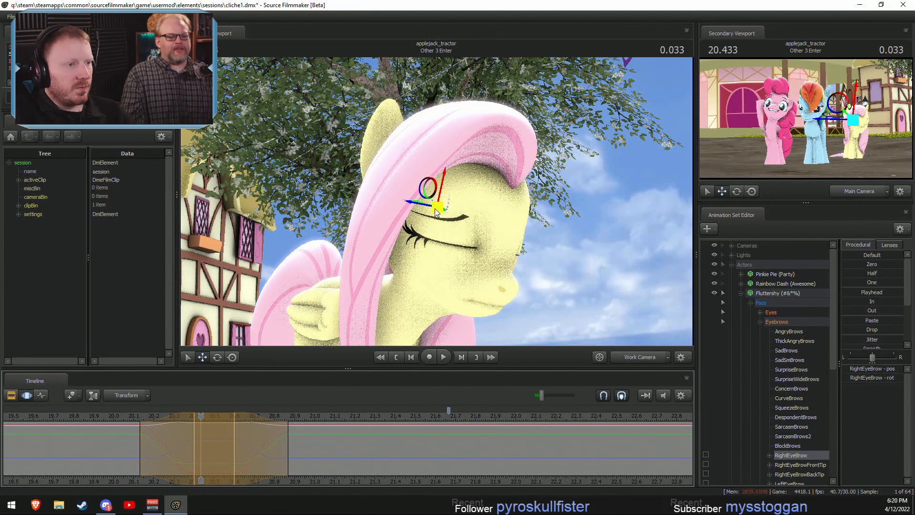
pyautogui.moveTo(402, 251); pyautogui.dragTo(355, 241)
pyautogui.press('e')
pyautogui.moveTo(467, 206); pyautogui.dragTo(413, 220)
pyautogui.press('w')
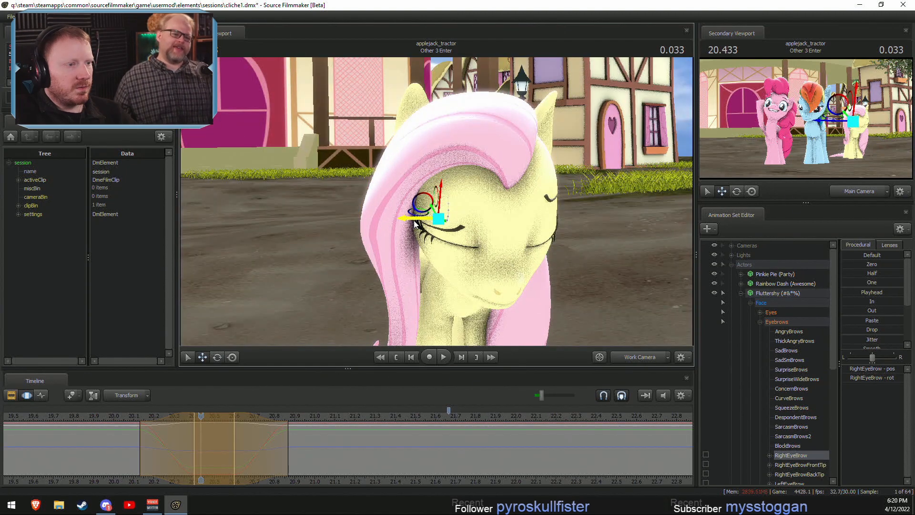
# Select LeftEyeBrow and lower and rotate it to fit the face above the closed left eye.
pyautogui.keyDown('alt'); pyautogui.moveTo(562, 219); pyautogui.dragTo(665, 312); pyautogui.keyUp('alt')
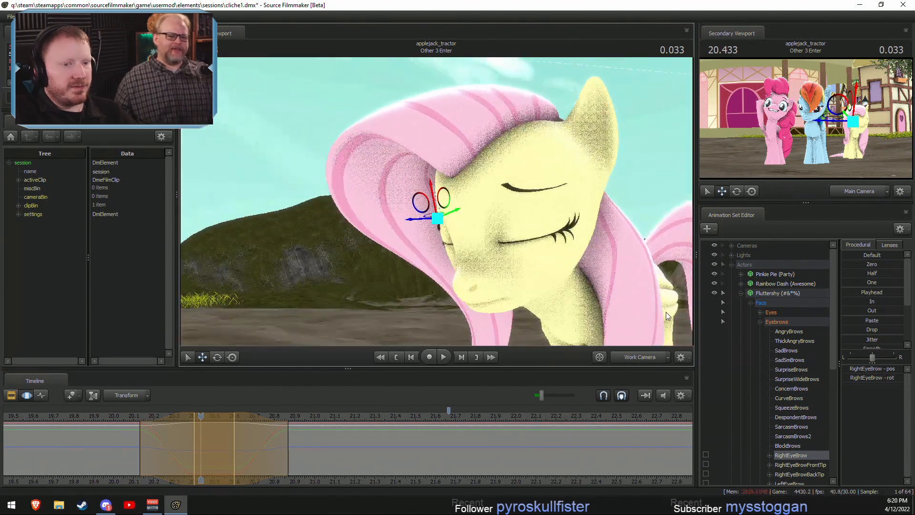
pyautogui.click(789, 482)
pyautogui.keyDown('alt'); pyautogui.moveTo(548, 219); pyautogui.dragTo(469, 184); pyautogui.keyUp('alt')
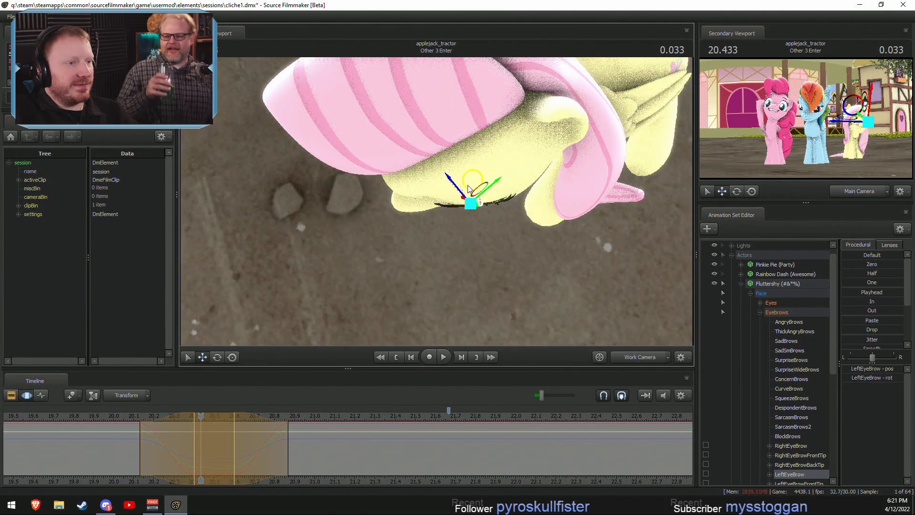
pyautogui.press('e')
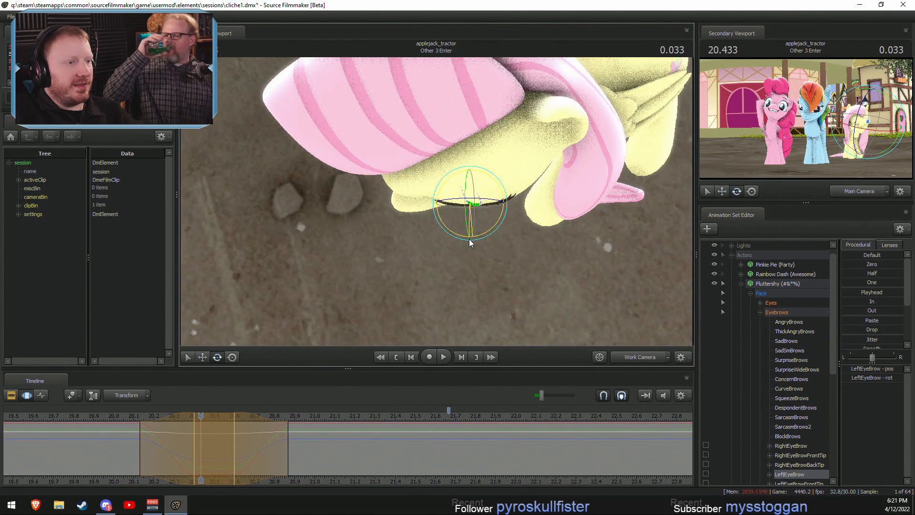
pyautogui.keyDown('alt'); pyautogui.moveTo(469, 239); pyautogui.dragTo(437, 205); pyautogui.keyUp('alt')
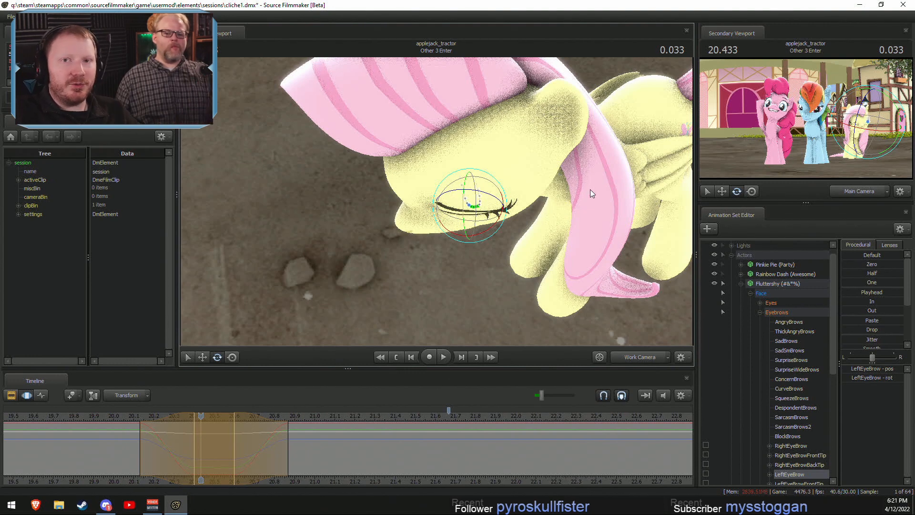
pyautogui.keyDown('alt'); pyautogui.moveTo(590, 189); pyautogui.dragTo(615, 89); pyautogui.keyUp('alt')
# Play the first blink from about 20.07 seconds to review the movement of both eyebrows.
pyautogui.moveTo(201, 415); pyautogui.dragTo(124, 416)
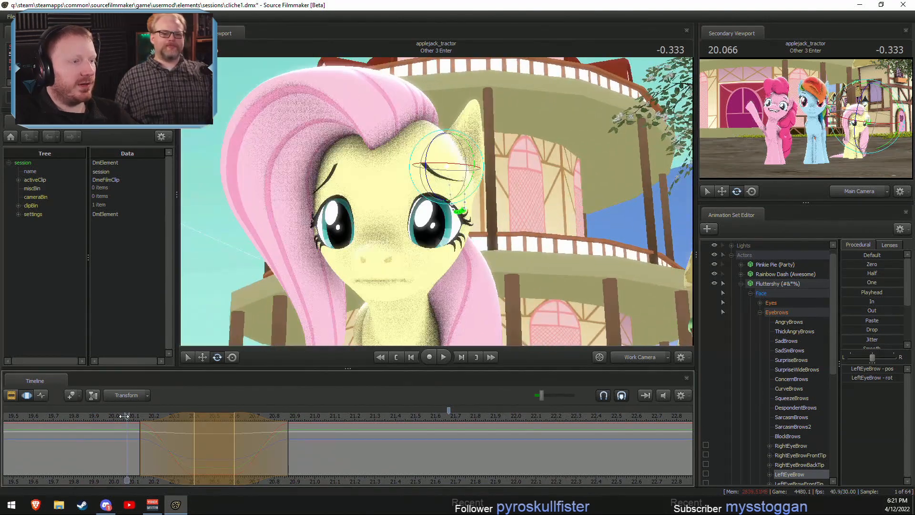
pyautogui.press('space')
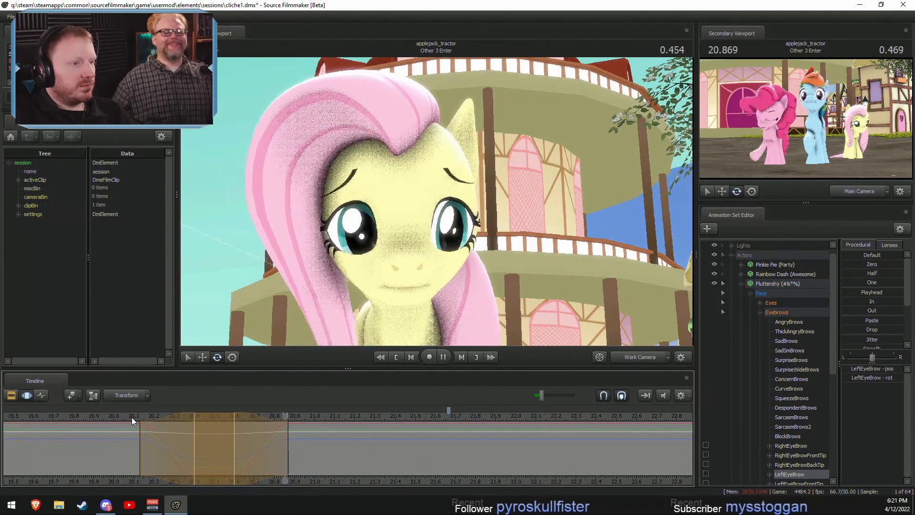
pyautogui.press('space')
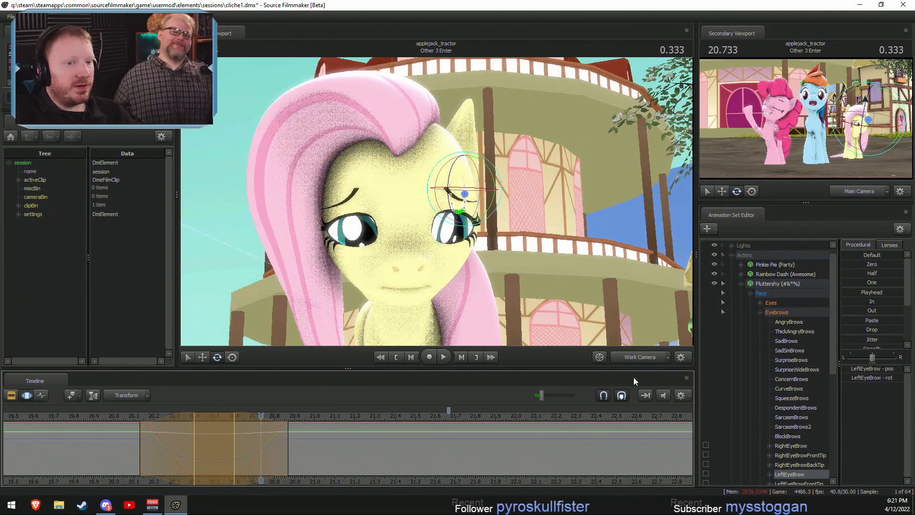
# Widen the time selection around the first blink to hold from about 20.07 to 21.13 seconds, with fades starting near 19.9 and ending near 21.23.
pyautogui.press('Escape')
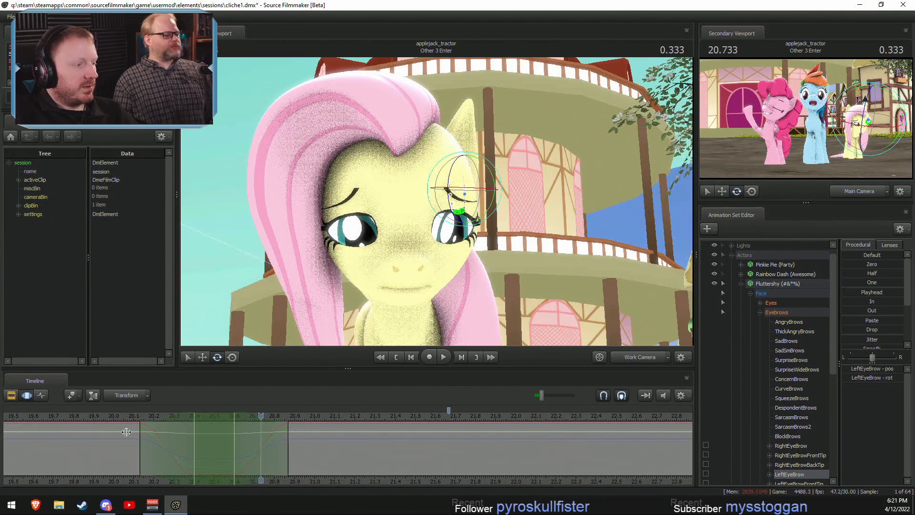
pyautogui.keyDown('shift'); pyautogui.moveTo(123, 431); pyautogui.dragTo(326, 451); pyautogui.keyUp('shift')
pyautogui.scroll(4, 208, 448)
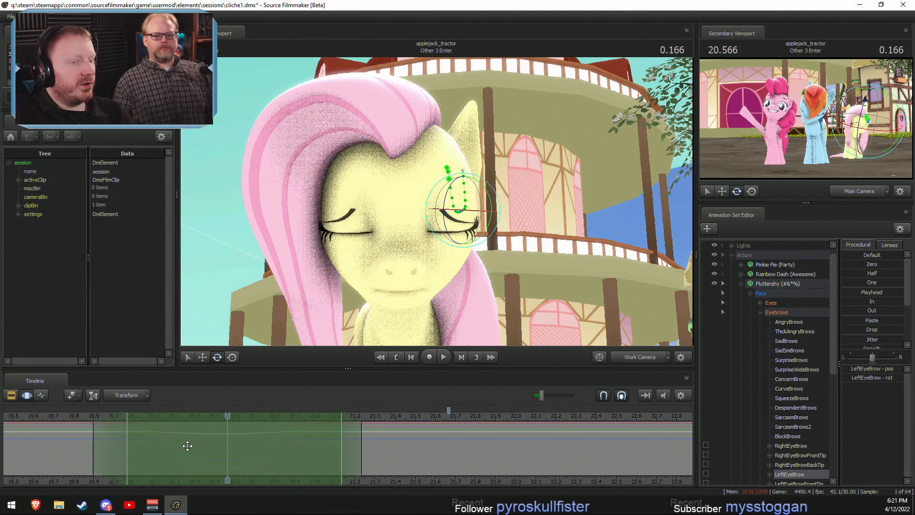
# Select all of Fluttershy's Eyebrows controls and play the first blink from about 20.1 seconds to review them.
pyautogui.click(802, 309)
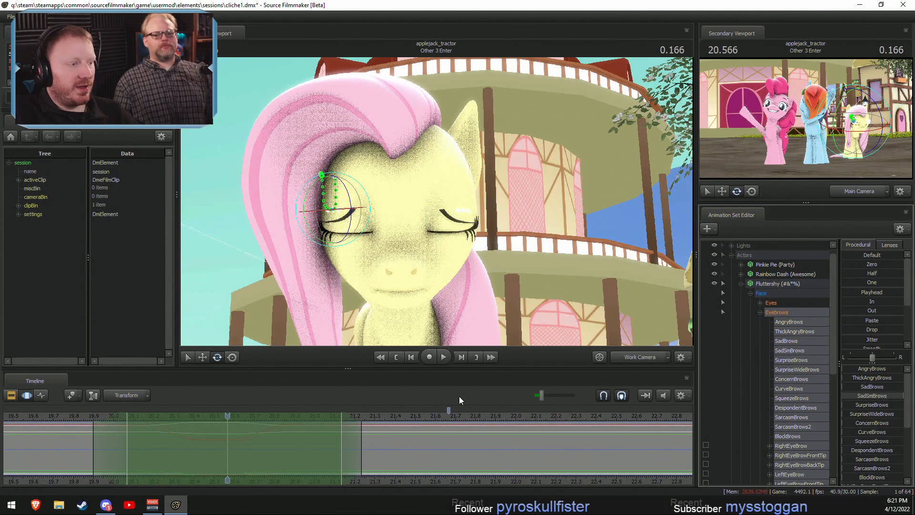
pyautogui.press('F2')
pyautogui.press('space')
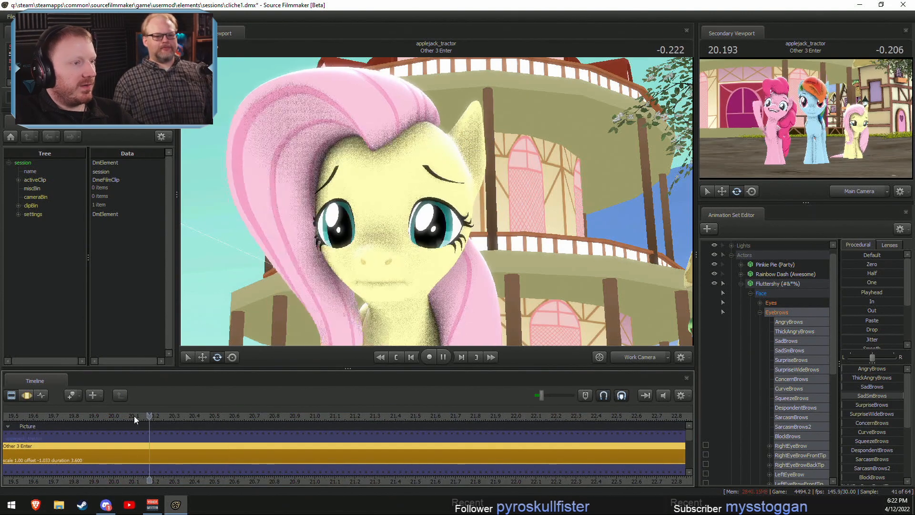
pyautogui.press('space')
pyautogui.press('F3')
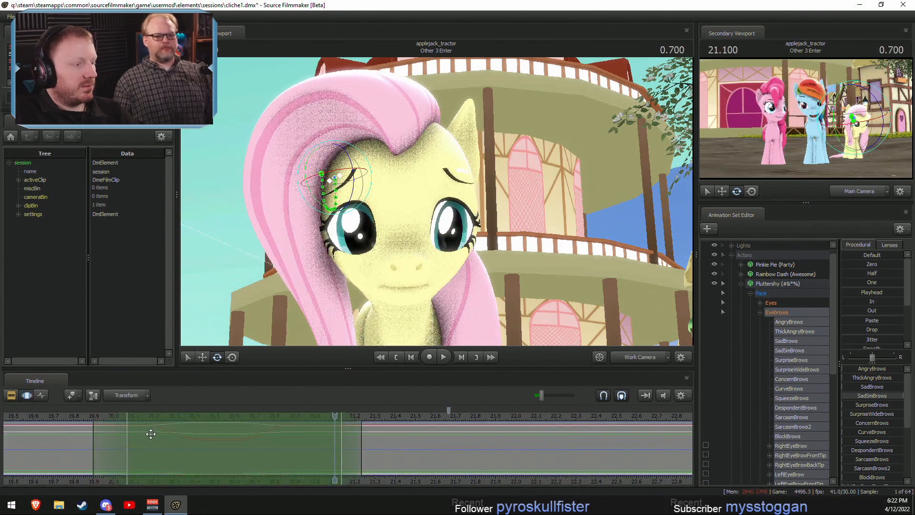
# Apply Smooth to the Eyebrows controls over the first blink and replay it from about 19.83 seconds.
pyautogui.scroll(-1, 871, 333)
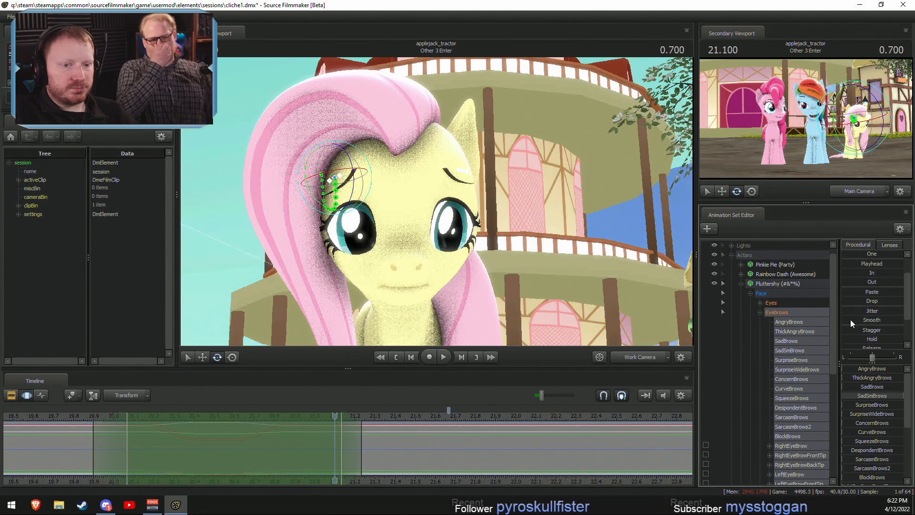
pyautogui.moveTo(850, 319); pyautogui.dragTo(875, 319)
pyautogui.press('F2')
pyautogui.press('F3')
pyautogui.click(80, 416)
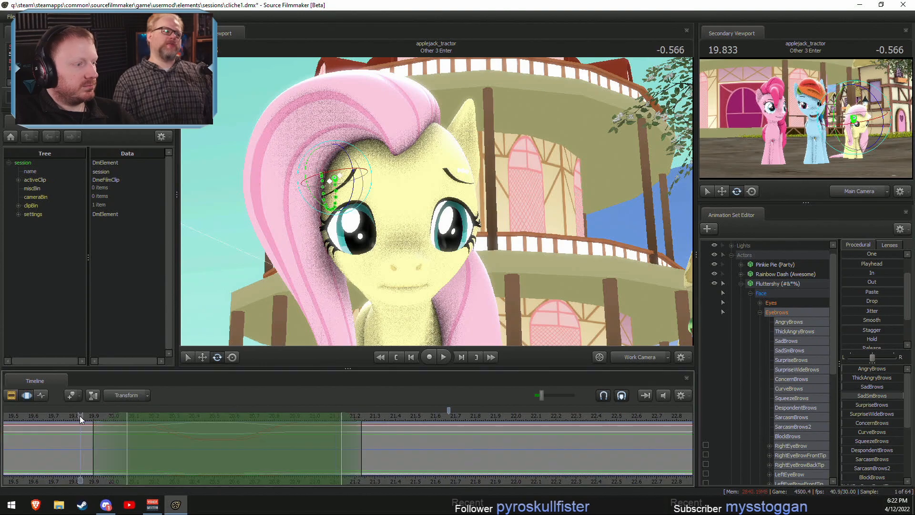
pyautogui.press('space')
pyautogui.press('space')
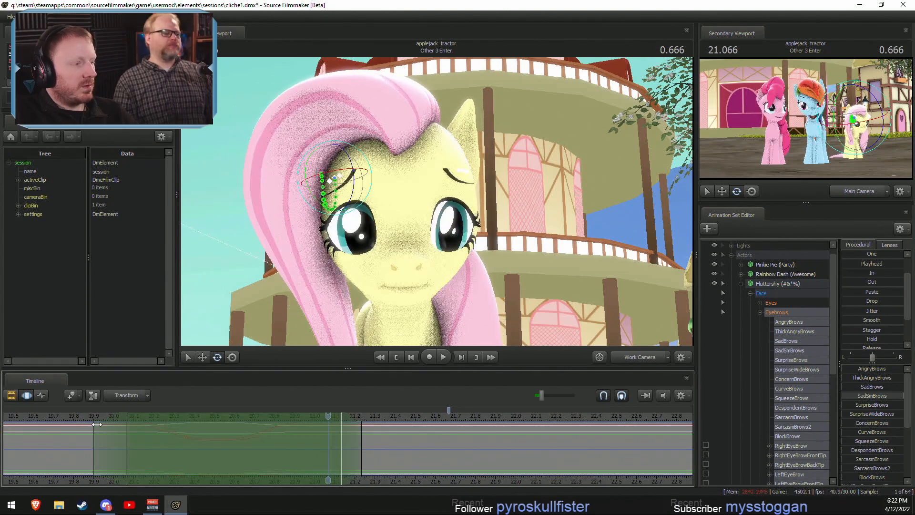
# Set the time selection to hold from about 20.4 to 20.67 seconds, with fades starting near 20.17 and ending near 20.9.
pyautogui.moveTo(97, 423); pyautogui.dragTo(215, 440)
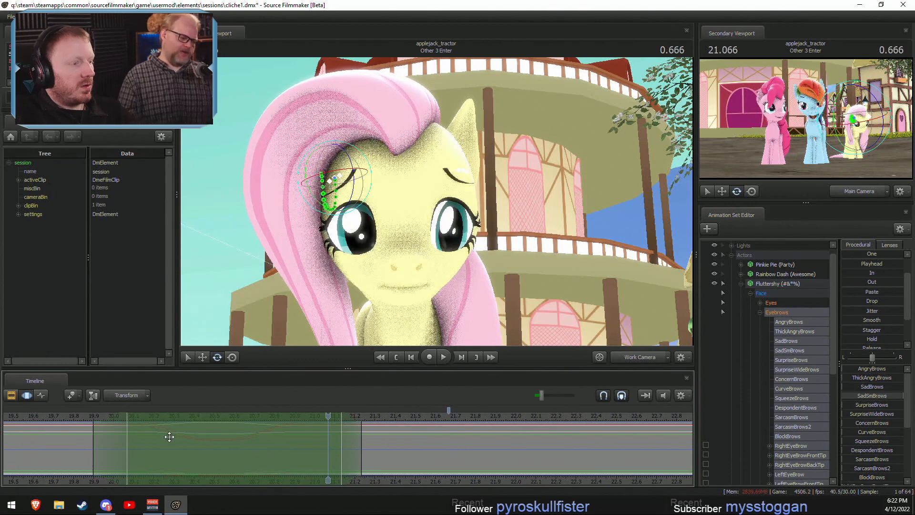
pyautogui.press('Right')
pyautogui.hotkey('ctrl', 'c')
pyautogui.keyDown('shift'); pyautogui.click(191, 440); pyautogui.keyUp('shift')
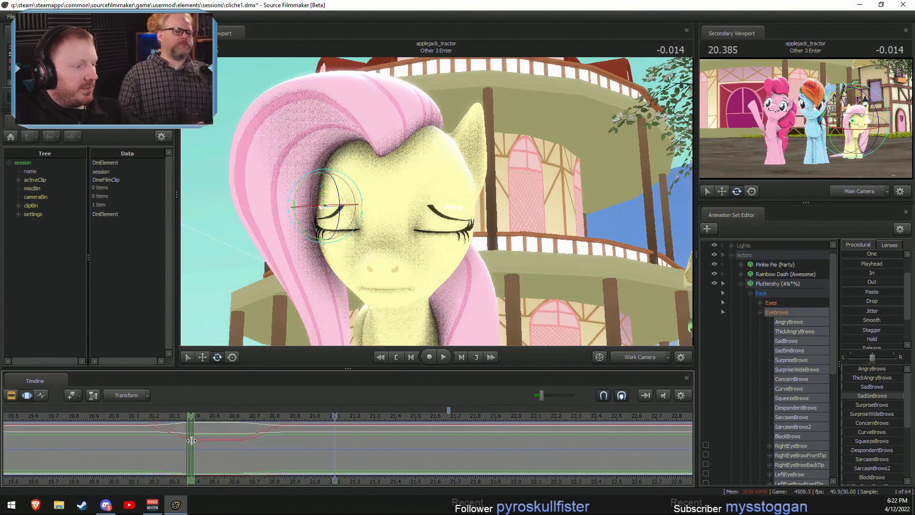
pyautogui.keyDown('shift'); pyautogui.moveTo(191, 440); pyautogui.dragTo(242, 445); pyautogui.keyUp('shift')
pyautogui.scroll(6, 242, 445)
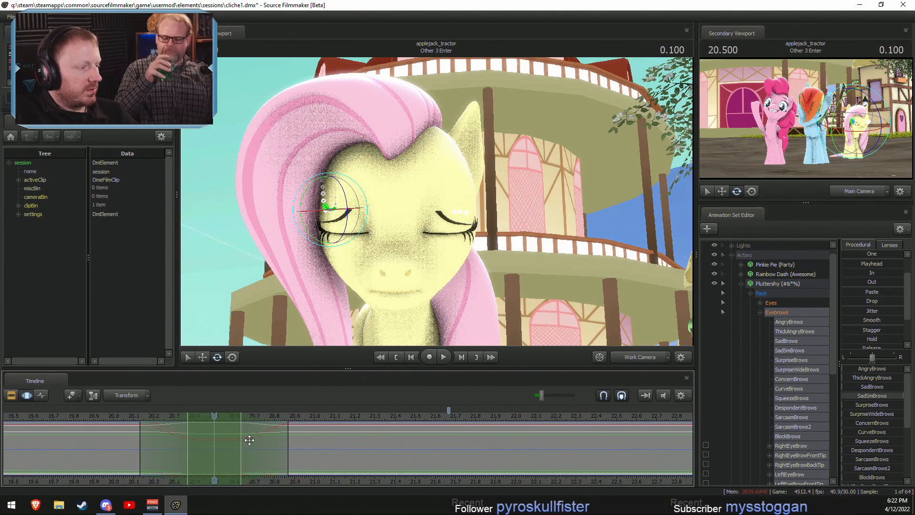
pyautogui.moveTo(224, 416); pyautogui.dragTo(231, 421)
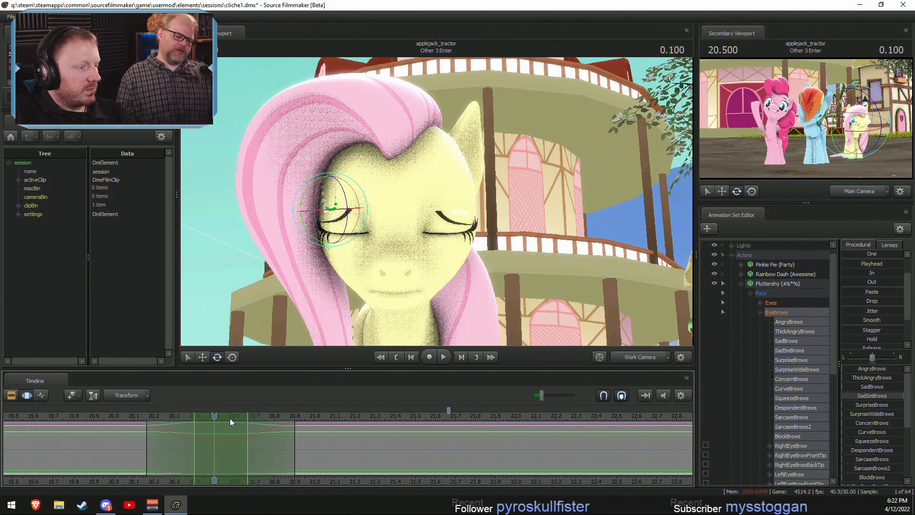
pyautogui.moveTo(214, 427); pyautogui.dragTo(220, 427)
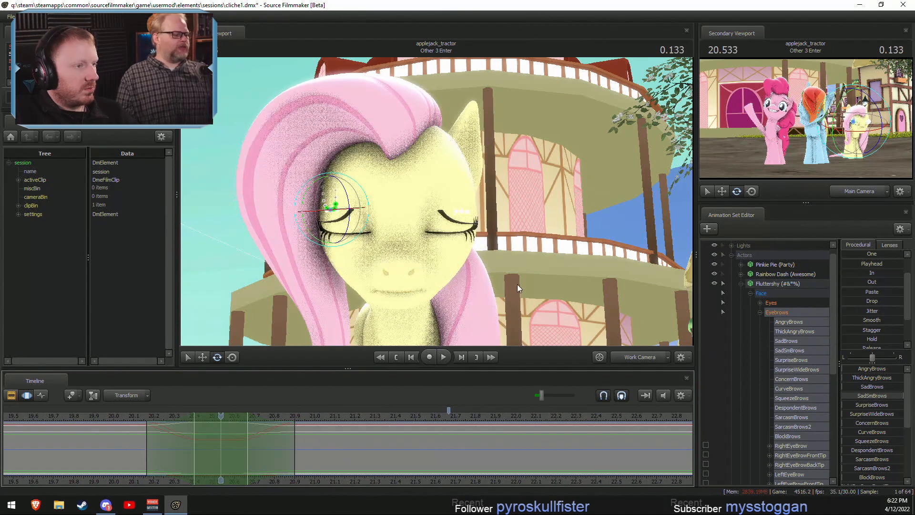
# Adjust SadSmBrows on the Eyebrows controls to flatten both brows over the closed eyes at about 20.53 seconds.
pyautogui.click(460, 213)
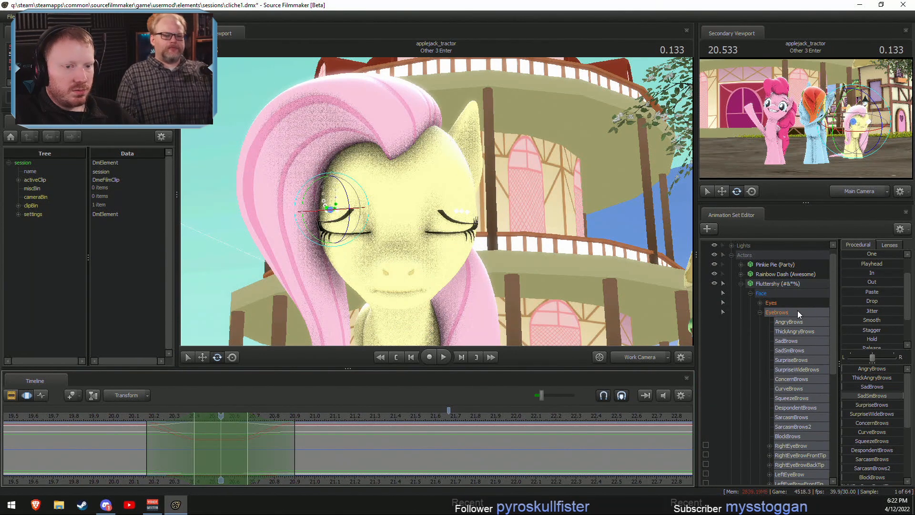
pyautogui.click(791, 446)
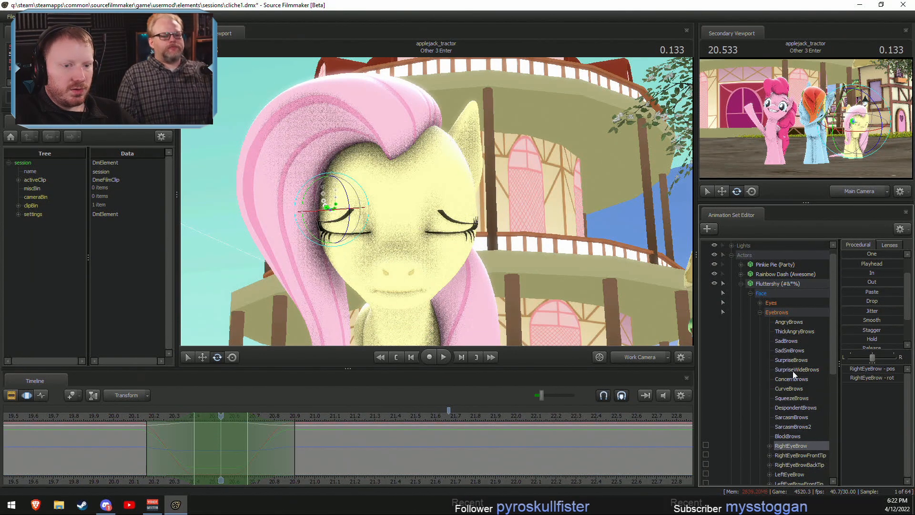
pyautogui.click(791, 314)
pyautogui.moveTo(870, 395); pyautogui.dragTo(881, 396)
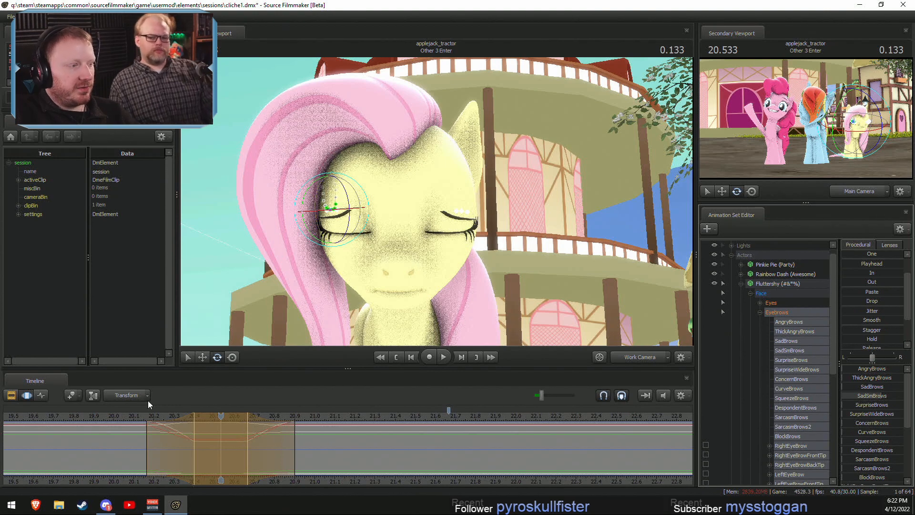
# Play the first blink through the work camera and then the main camera to review the eyebrow motion.
pyautogui.click(133, 416)
pyautogui.press('space')
pyautogui.press('space')
pyautogui.click(629, 358)
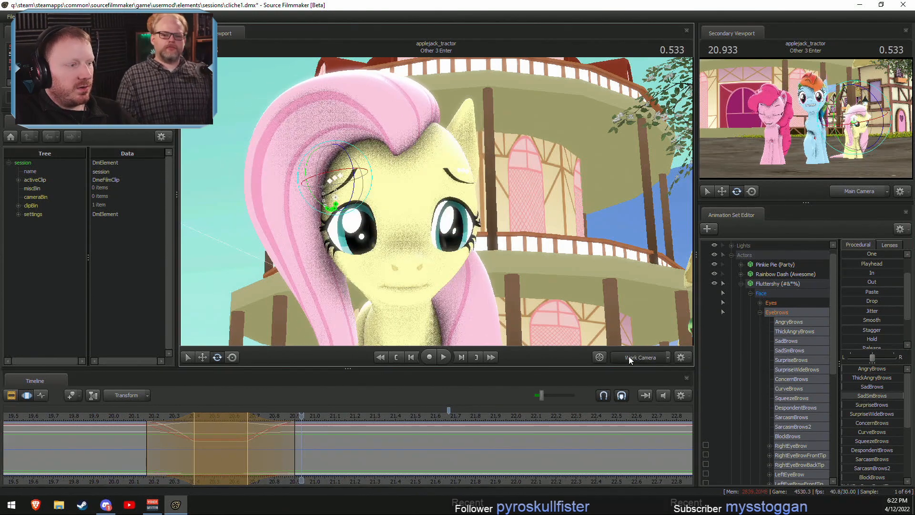
pyautogui.press('space')
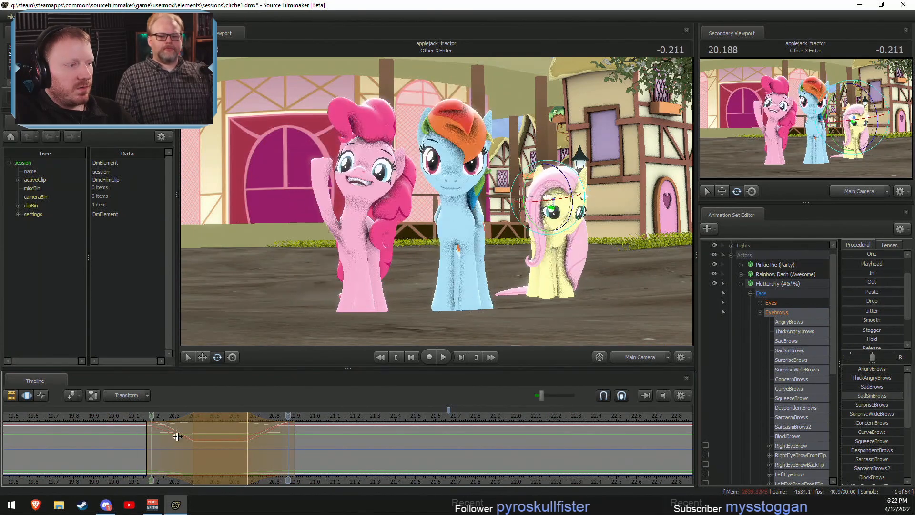
pyautogui.press('space')
pyautogui.press('space')
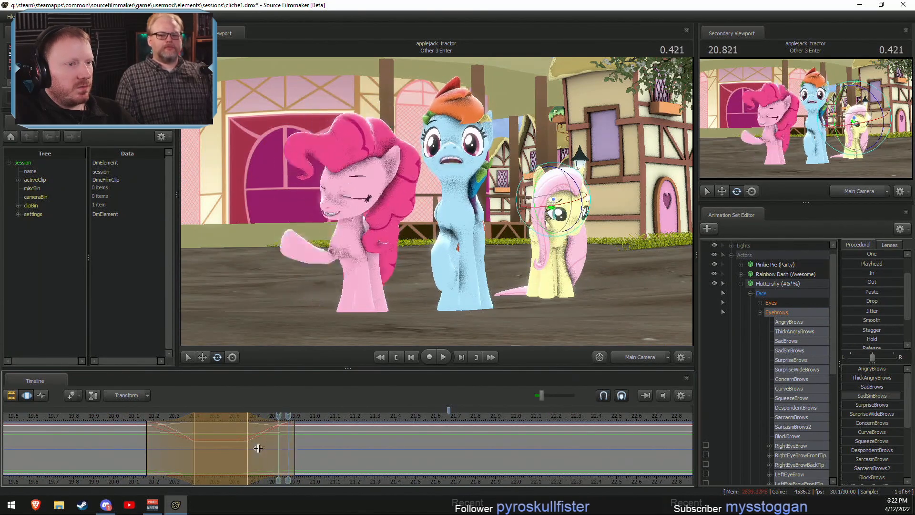
pyautogui.click(261, 446)
pyautogui.press('F2')
pyautogui.press('space')
pyautogui.press('space')
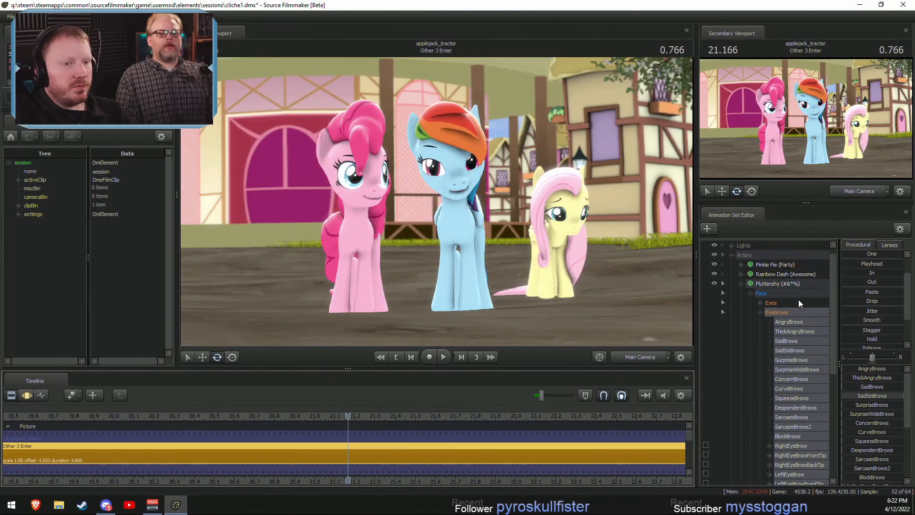
# Select Fluttershy's Upper Face controls and set a time selection centred at about 20.87 seconds, fading from about 20.63 to 21.3.
pyautogui.click(800, 287)
pyautogui.press('F4')
pyautogui.click(644, 360)
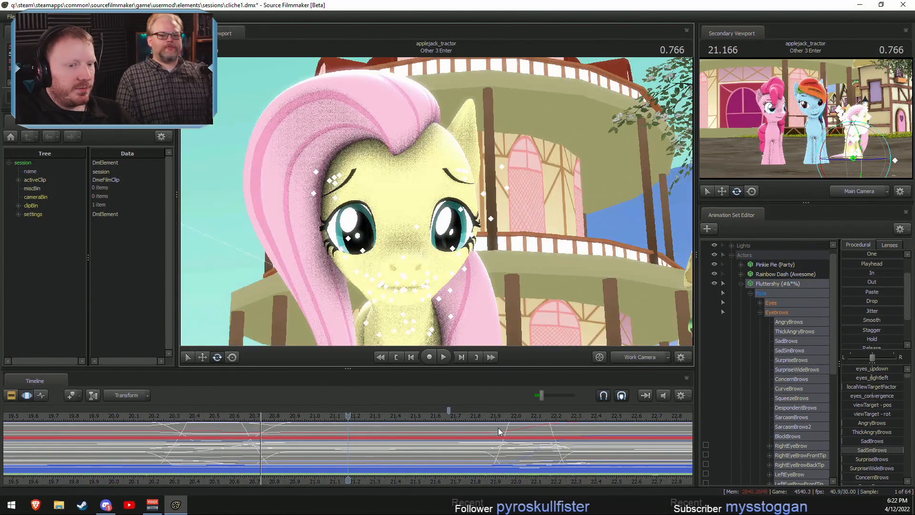
pyautogui.click(759, 313)
pyautogui.click(783, 323)
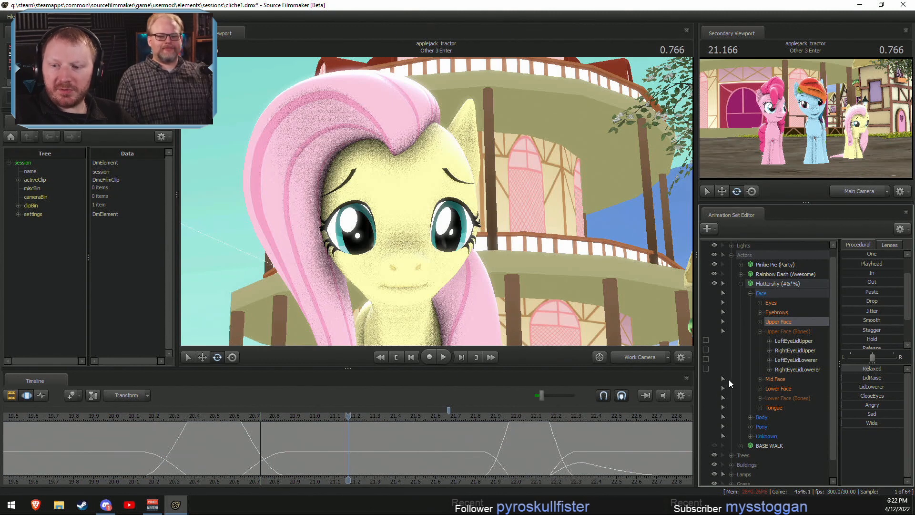
pyautogui.press('shift')
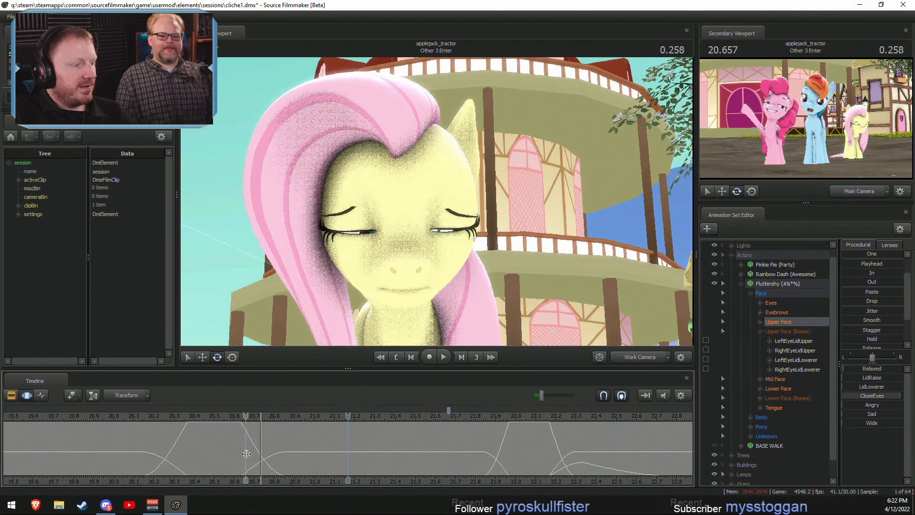
pyautogui.keyDown('shift'); pyautogui.click(286, 460); pyautogui.keyUp('shift')
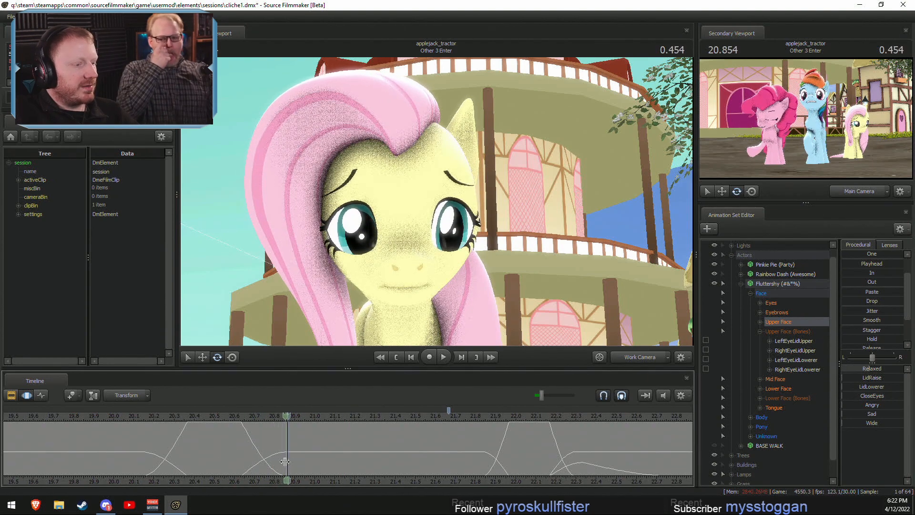
pyautogui.scroll(5, 285, 461)
pyautogui.moveTo(334, 460); pyautogui.dragTo(380, 465)
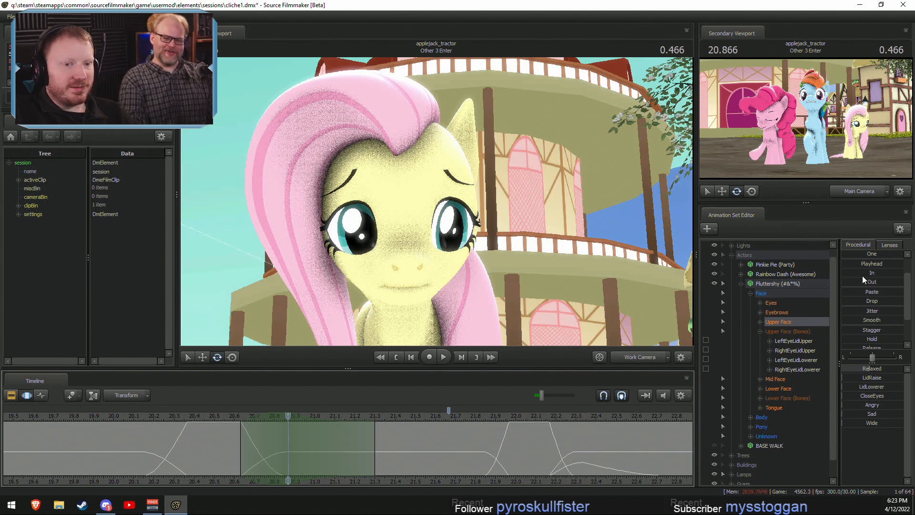
# Blend the Upper Face controls slightly toward Zero, raise Wide slightly, and extend the fade-out to about 21.53 seconds.
pyautogui.scroll(1, 864, 299)
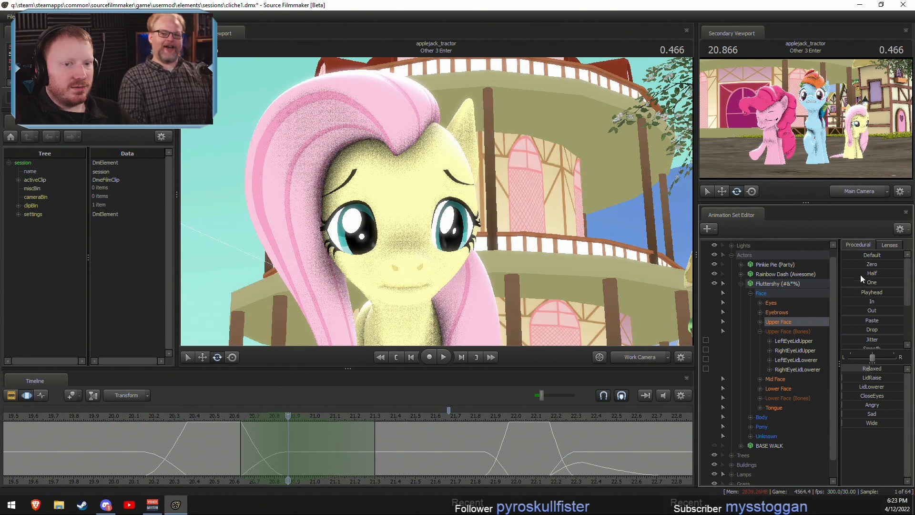
pyautogui.moveTo(861, 265); pyautogui.dragTo(870, 266)
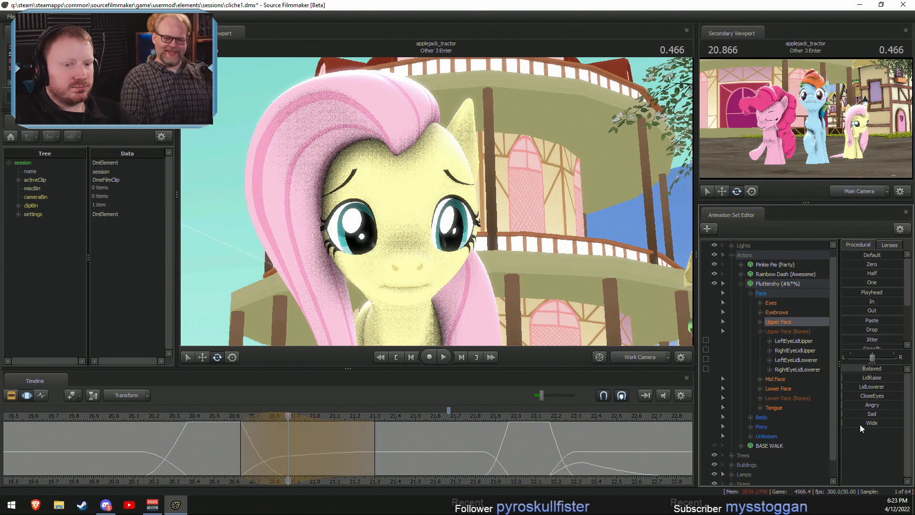
pyautogui.moveTo(861, 423); pyautogui.dragTo(871, 423)
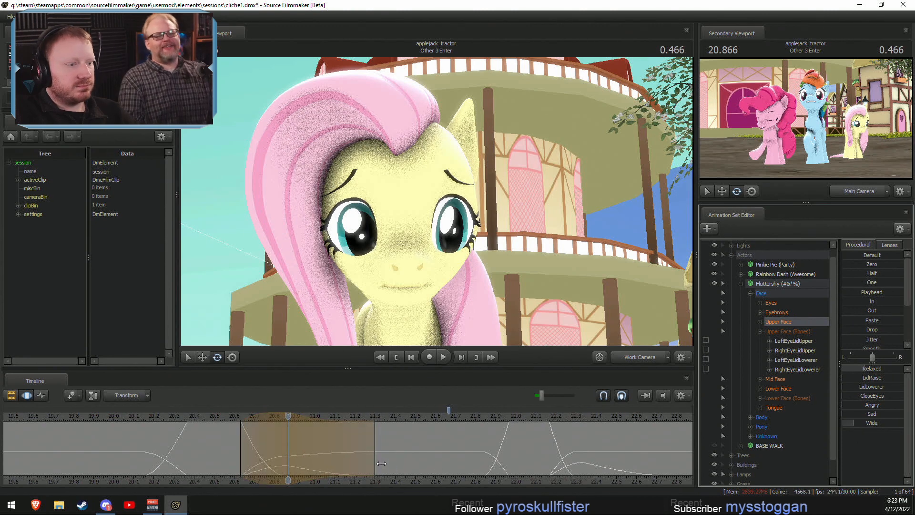
pyautogui.moveTo(381, 463); pyautogui.dragTo(428, 463)
# Play from about 20.4 seconds to review how the eyes reopen after the first blink.
pyautogui.click(193, 416)
pyautogui.press('space')
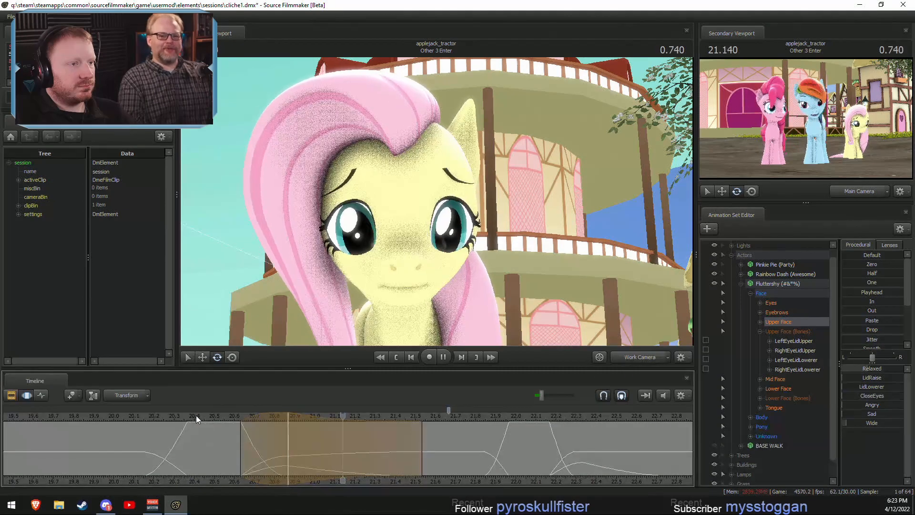
pyautogui.click(187, 417)
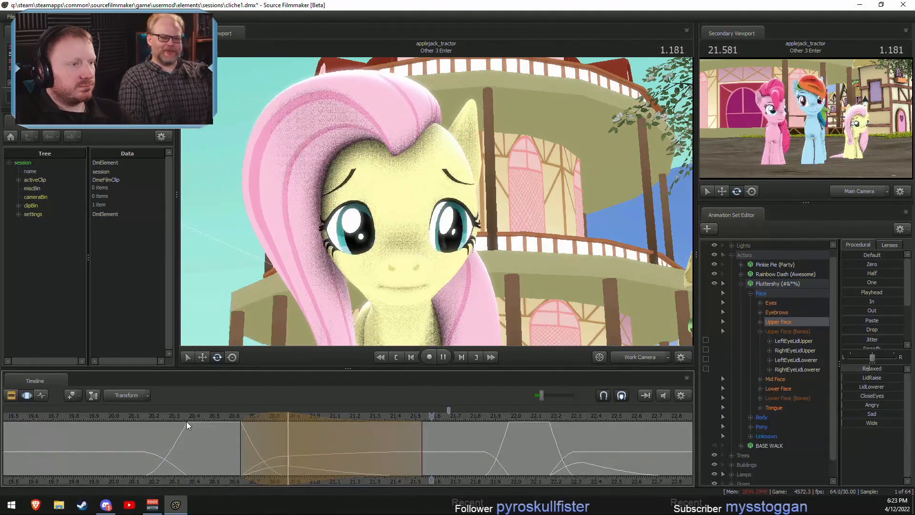
pyautogui.press('space')
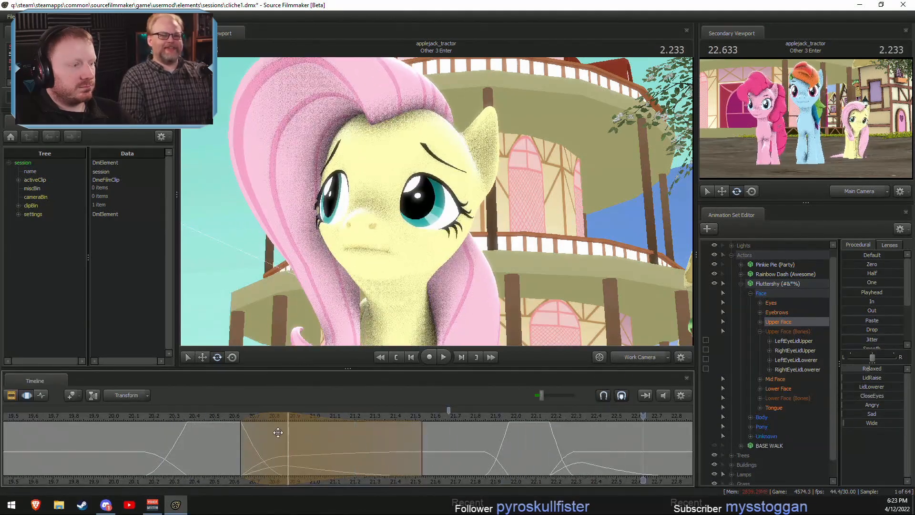
# Add Upper Face (Bones) to the selection and hold the time selection from about 20.63 to 21.6 seconds, with fades from 20.5 to 21.73.
pyautogui.moveTo(354, 461); pyautogui.dragTo(422, 467)
pyautogui.click(785, 332)
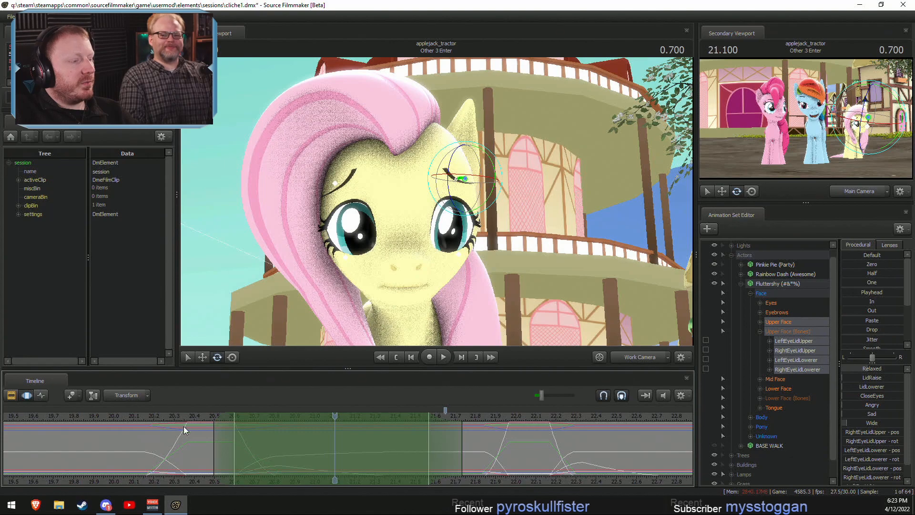
pyautogui.click(147, 419)
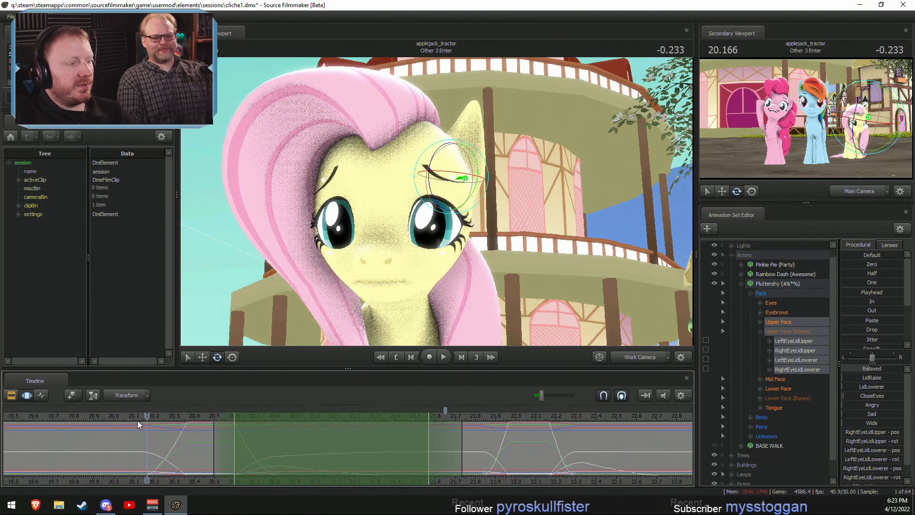
pyautogui.moveTo(137, 420); pyautogui.dragTo(335, 442)
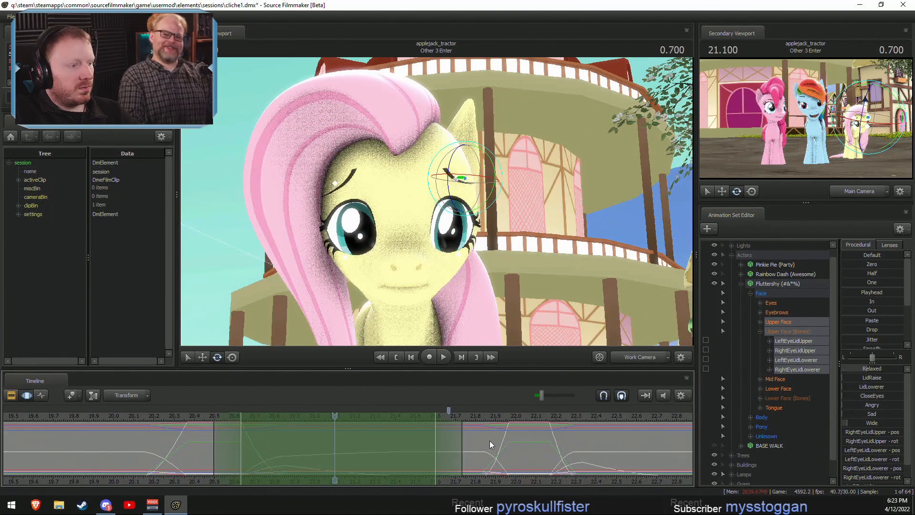
# Undo the last few time-selection changes and redo them to compare the states.
pyautogui.hotkey('ctrl', 'z')
pyautogui.hotkey('ctrl', 'z')
pyautogui.hotkey('ctrl', 'z')
pyautogui.hotkey('ctrl', 'y')
pyautogui.hotkey('ctrl', 'y')
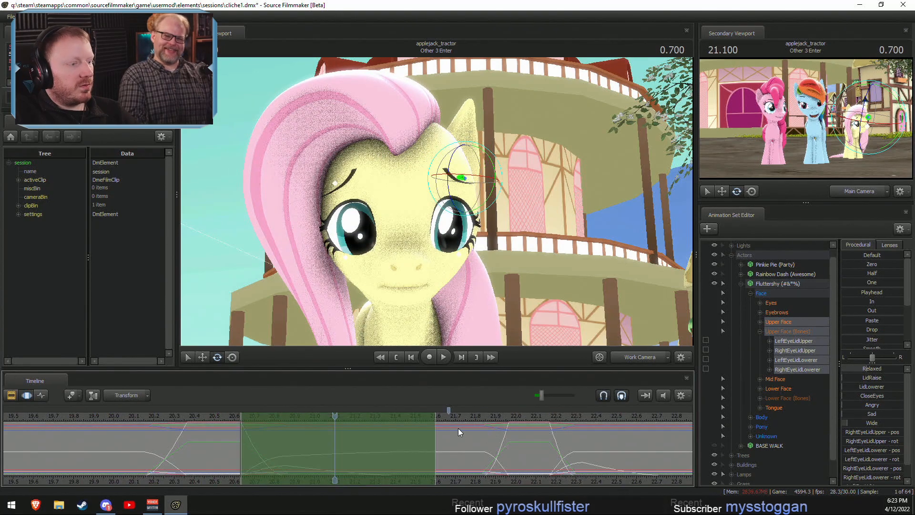
pyautogui.hotkey('ctrl', 'y')
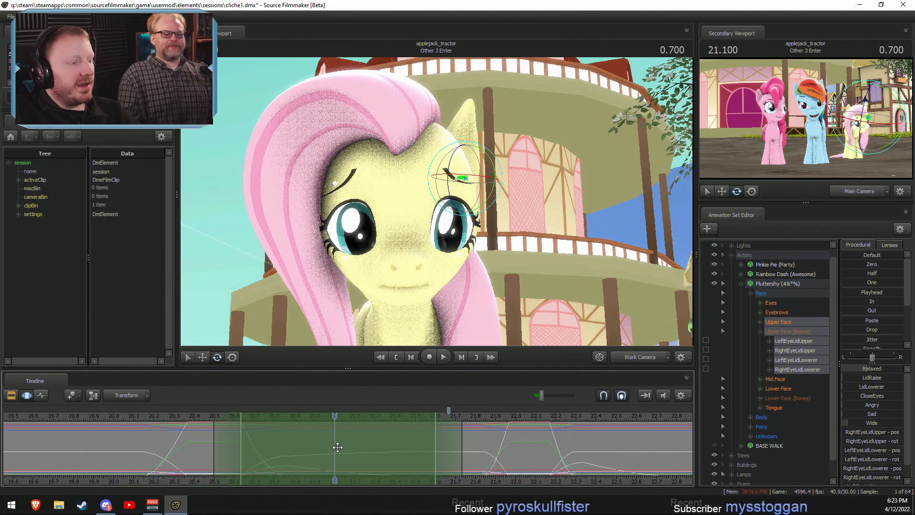
# Shift Eyebrows, Upper Face and Upper Face (Bones) about 0.07 seconds earlier, then shift Eyebrows alone to hold from about 20.53 to 21.5 seconds.
pyautogui.click(774, 312)
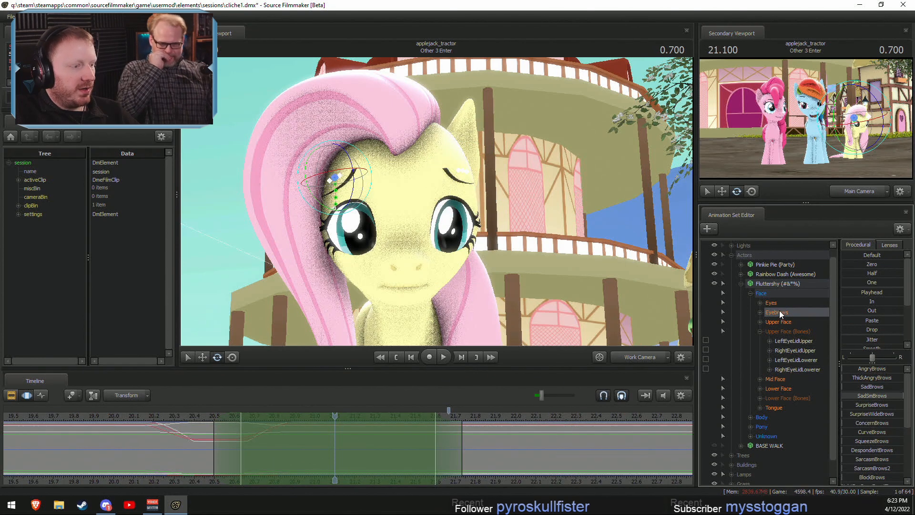
pyautogui.keyDown('shift'); pyautogui.click(772, 331); pyautogui.keyUp('shift')
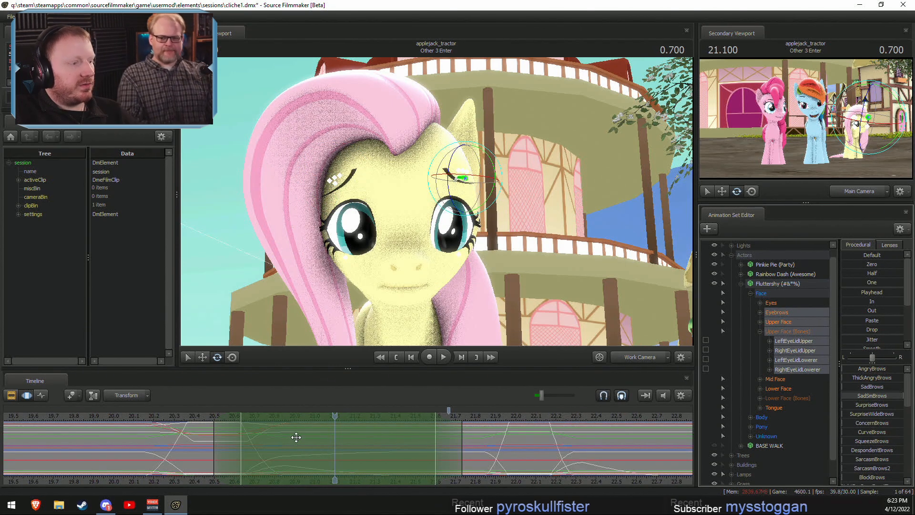
pyautogui.moveTo(283, 437); pyautogui.dragTo(277, 437)
pyautogui.moveTo(209, 437); pyautogui.dragTo(257, 446)
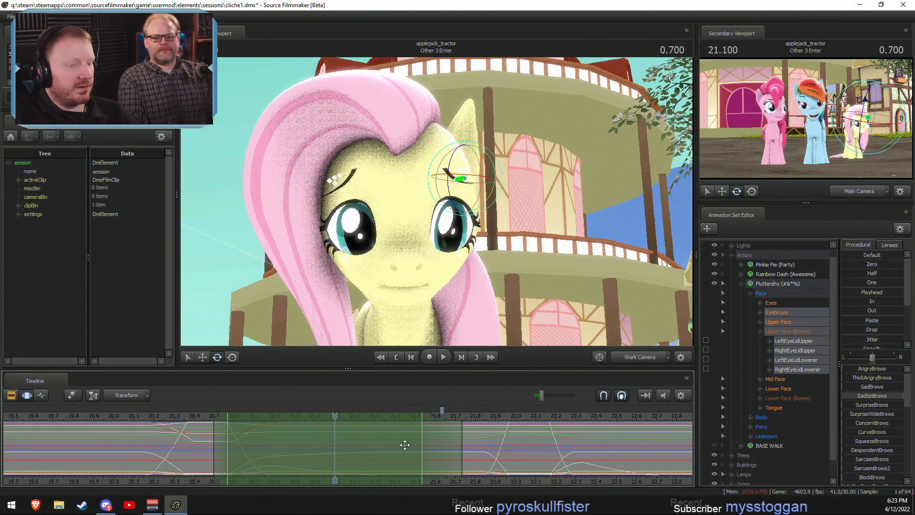
pyautogui.click(793, 313)
pyautogui.moveTo(335, 437); pyautogui.dragTo(328, 437)
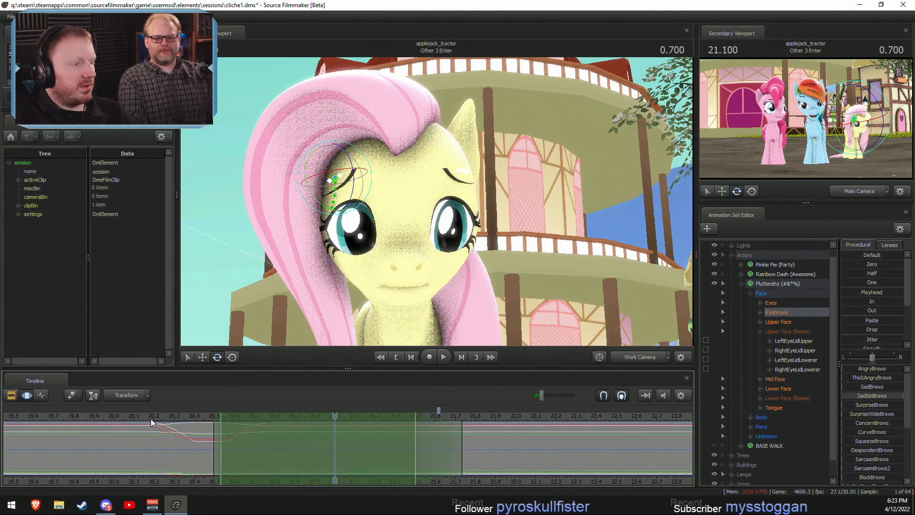
# Play from about 20.07 seconds to review the eyebrow and eyelid timing of the first blink.
pyautogui.moveTo(152, 422); pyautogui.dragTo(127, 424)
pyautogui.press('space')
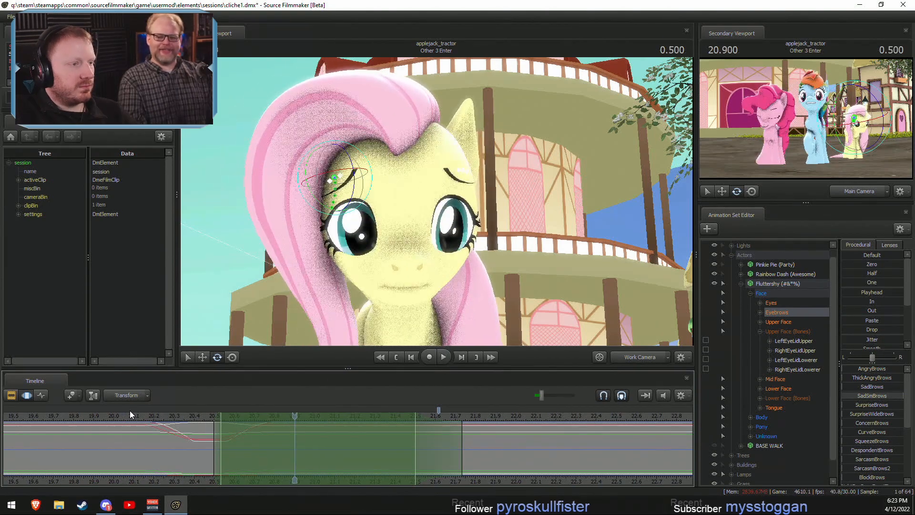
pyautogui.press('space')
# For Eyes, start the fade-in at about 20.53 seconds and shift the selected animation about 0.1 seconds earlier.
pyautogui.click(778, 304)
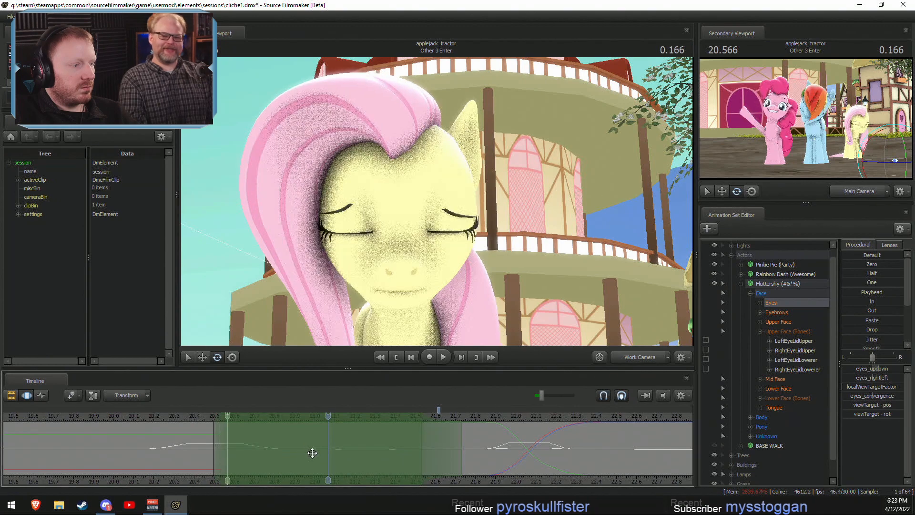
pyautogui.moveTo(322, 455); pyautogui.dragTo(317, 454)
pyautogui.hotkey('ctrl', 'z')
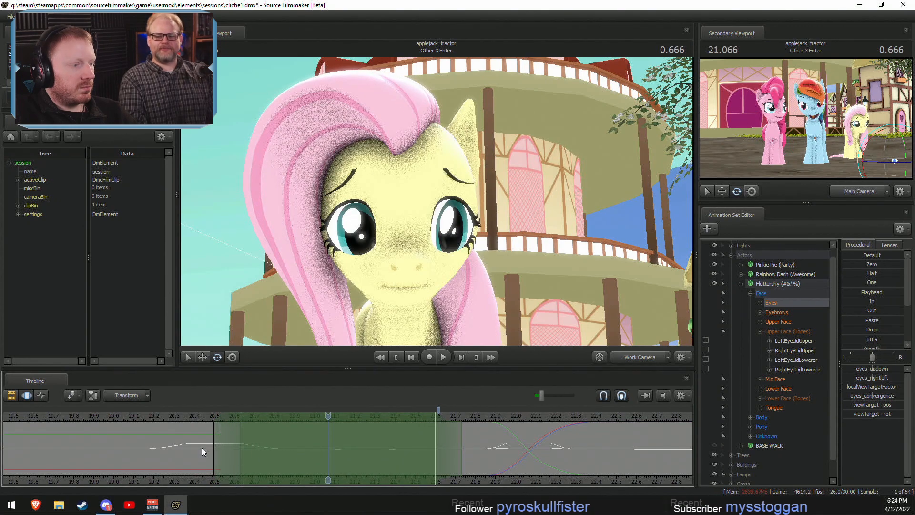
pyautogui.moveTo(211, 440); pyautogui.dragTo(219, 440)
pyautogui.moveTo(314, 442); pyautogui.dragTo(296, 442)
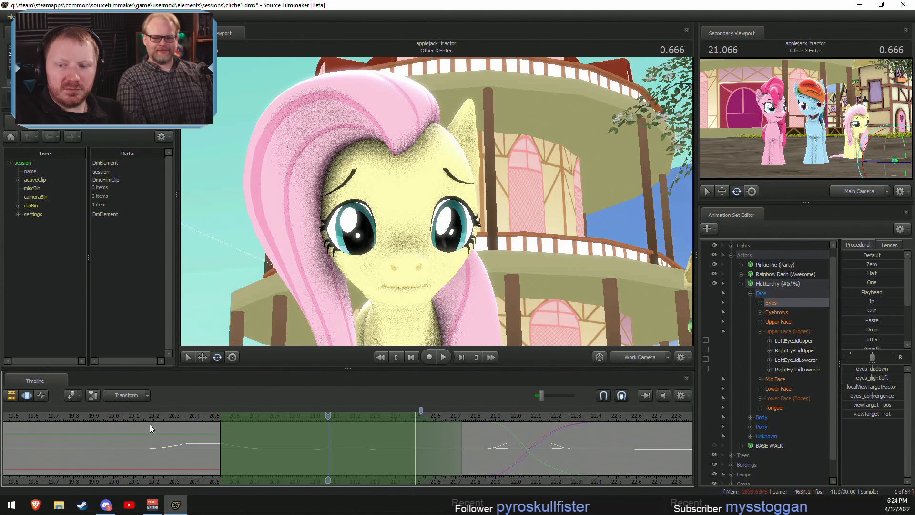
# Replay and scrub the first blink from about 19.9 seconds onward to check the eye, eyelid and eyebrow timing.
pyautogui.click(94, 411)
pyautogui.press('space')
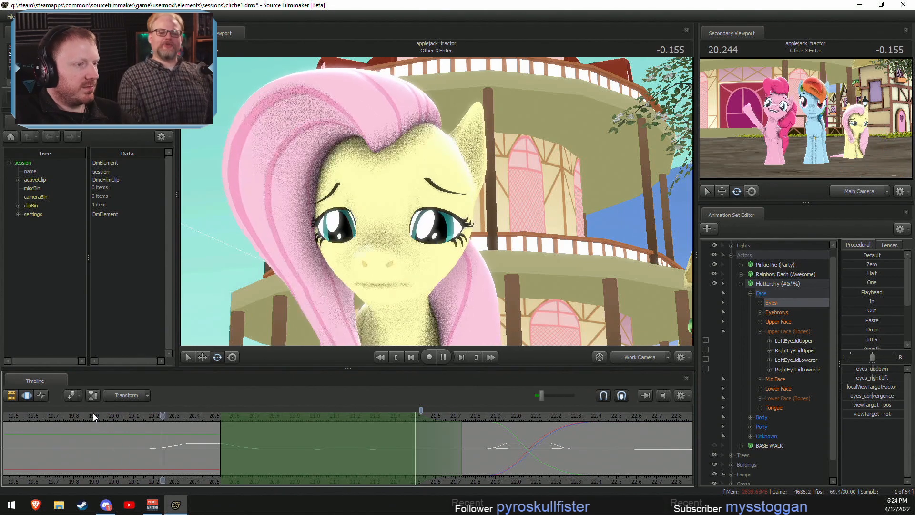
pyautogui.press('space')
pyautogui.click(124, 411)
pyautogui.press('space')
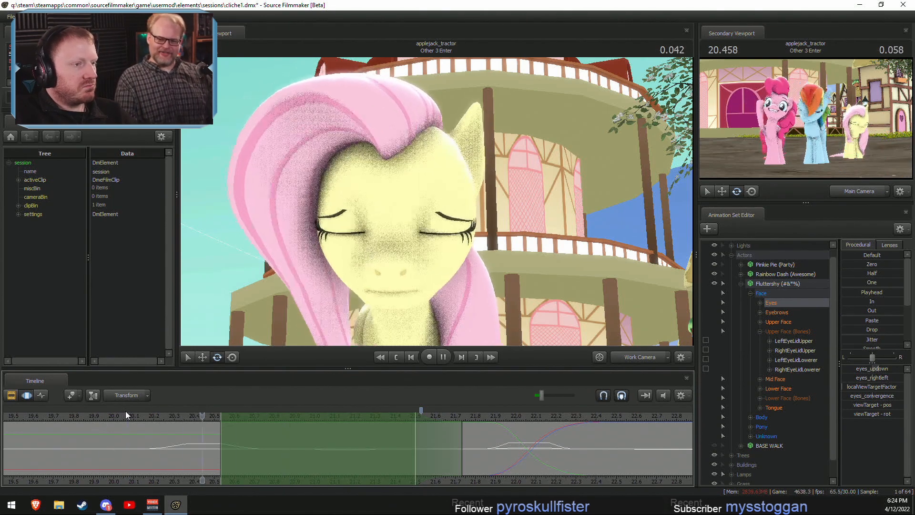
pyautogui.click(127, 411)
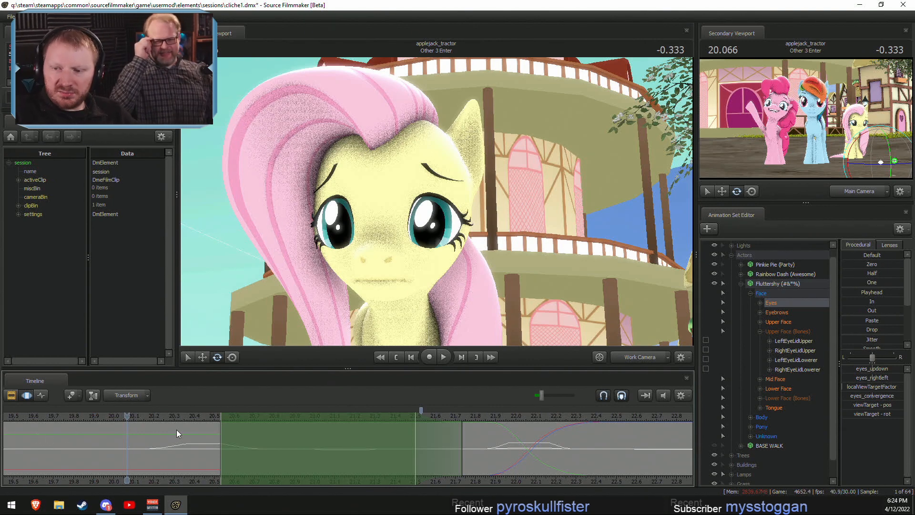
pyautogui.click(160, 419)
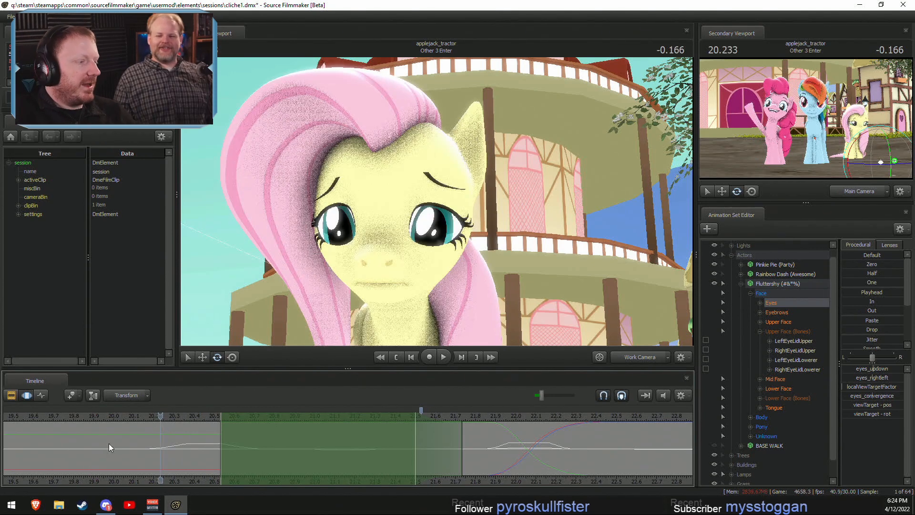
pyautogui.click(153, 417)
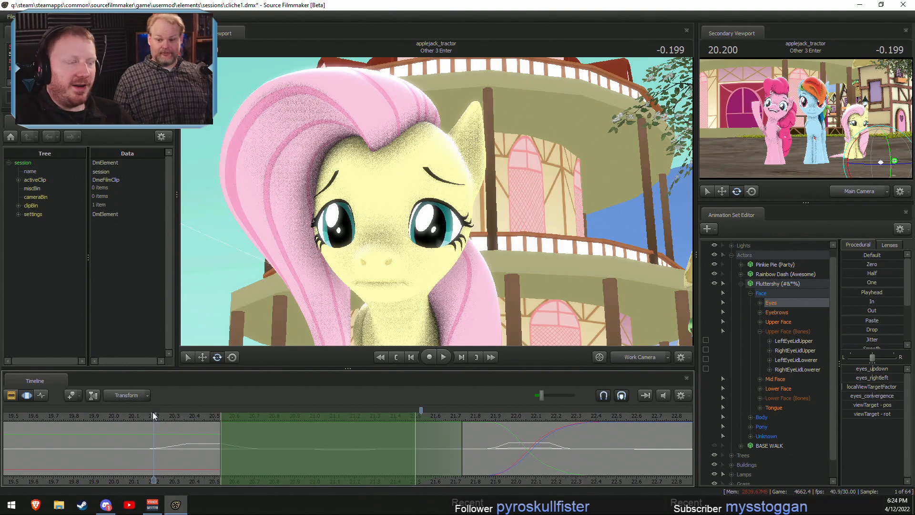
pyautogui.click(147, 415)
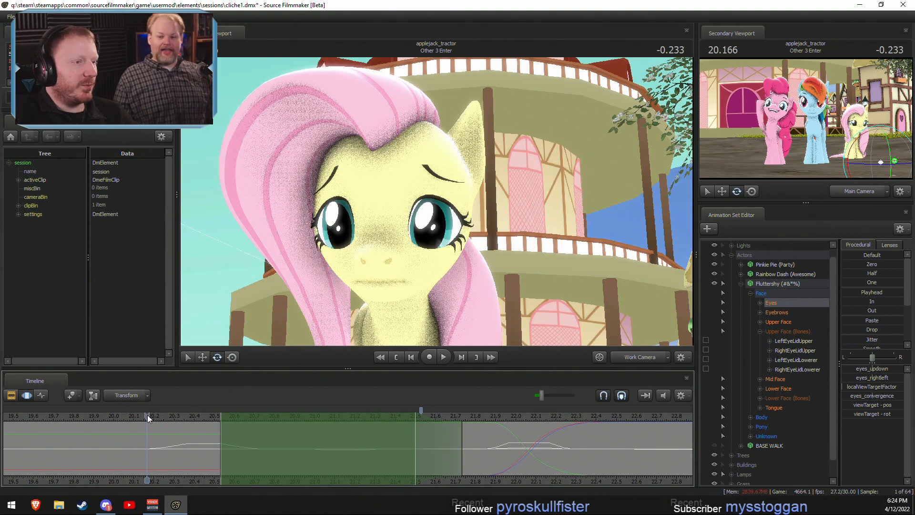
pyautogui.press('space')
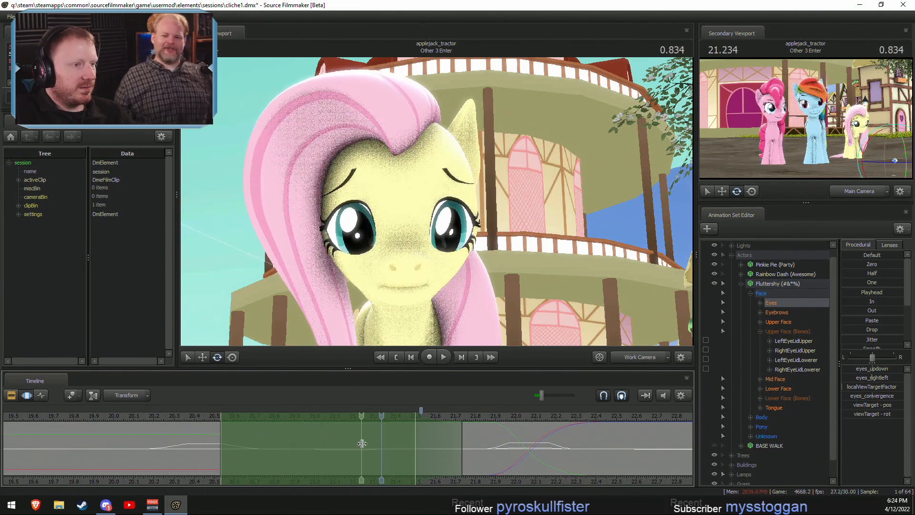
# With Upper Face selected, set a time selection holding from about 22.0 to 22.13 seconds, with fades from 21.83 to 22.3.
pyautogui.keyDown('shift'); pyautogui.moveTo(388, 439); pyautogui.dragTo(428, 446); pyautogui.keyUp('shift')
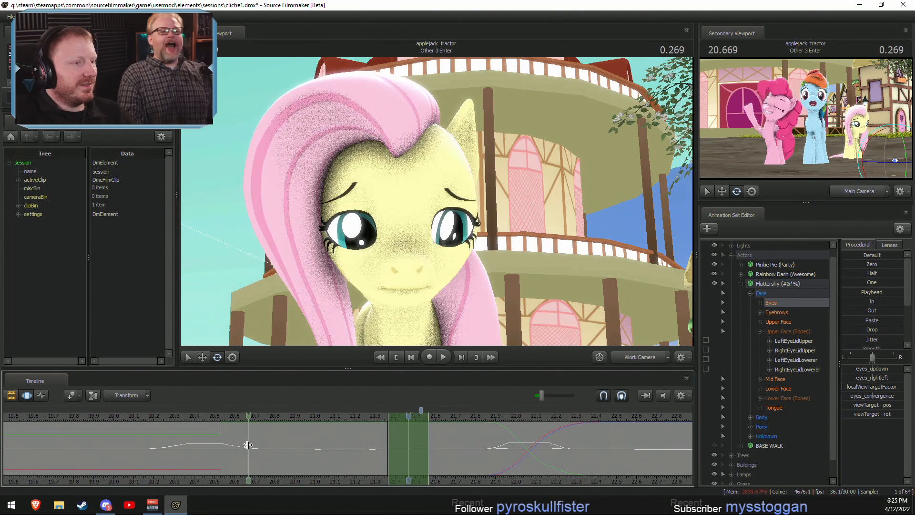
pyautogui.press('shift')
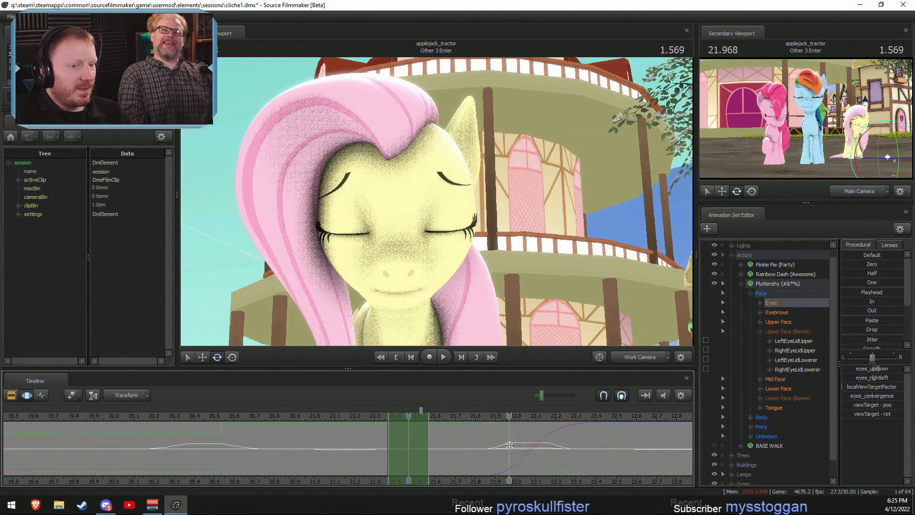
pyautogui.click(777, 321)
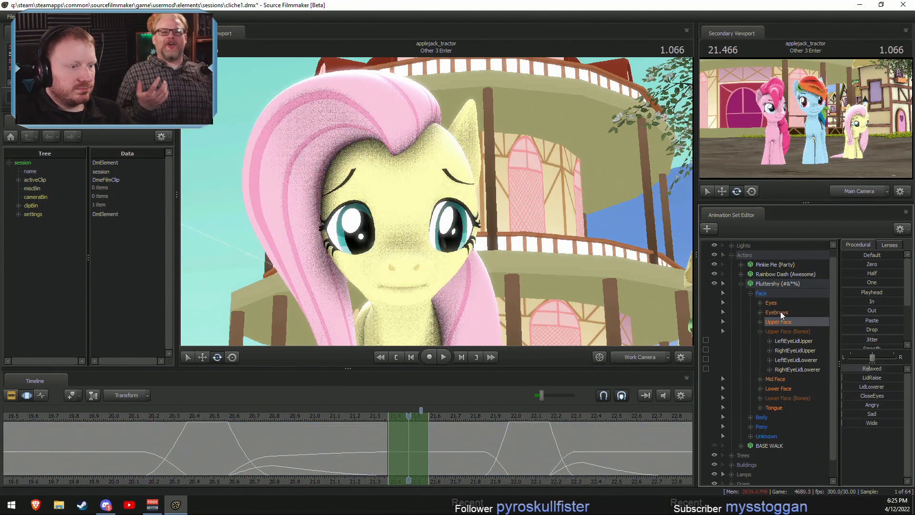
pyautogui.click(779, 312)
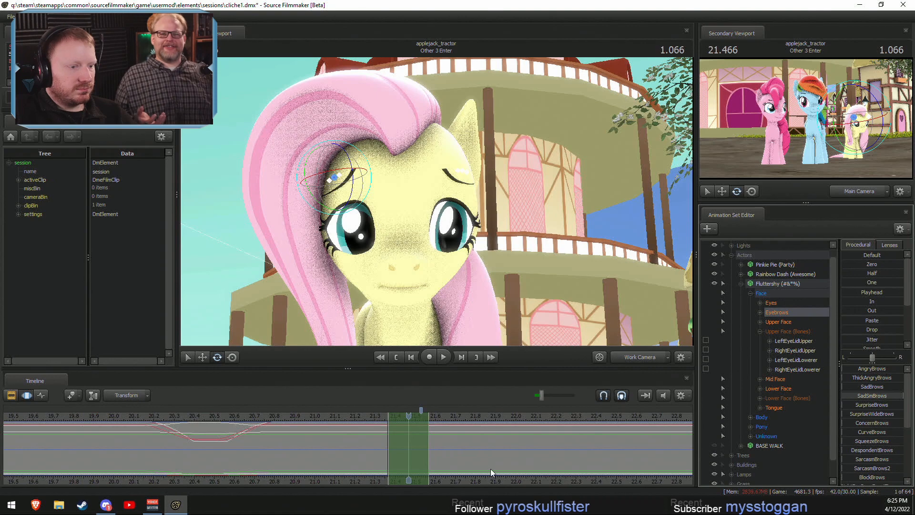
pyautogui.click(780, 322)
pyautogui.press('shift')
pyautogui.keyDown('shift'); pyautogui.moveTo(516, 430); pyautogui.dragTo(542, 431); pyautogui.keyUp('shift')
pyautogui.scroll(5, 532, 433)
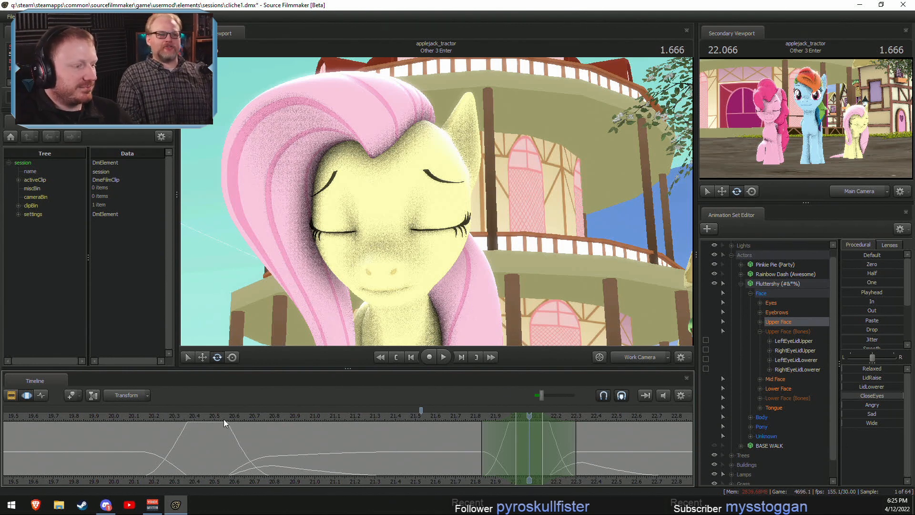
# Try to blend Eyebrows, Upper Face and Upper Face (Bones) over the second blink to the playhead pose at 20.466 seconds.
pyautogui.moveTo(224, 419); pyautogui.dragTo(204, 434)
pyautogui.click(781, 313)
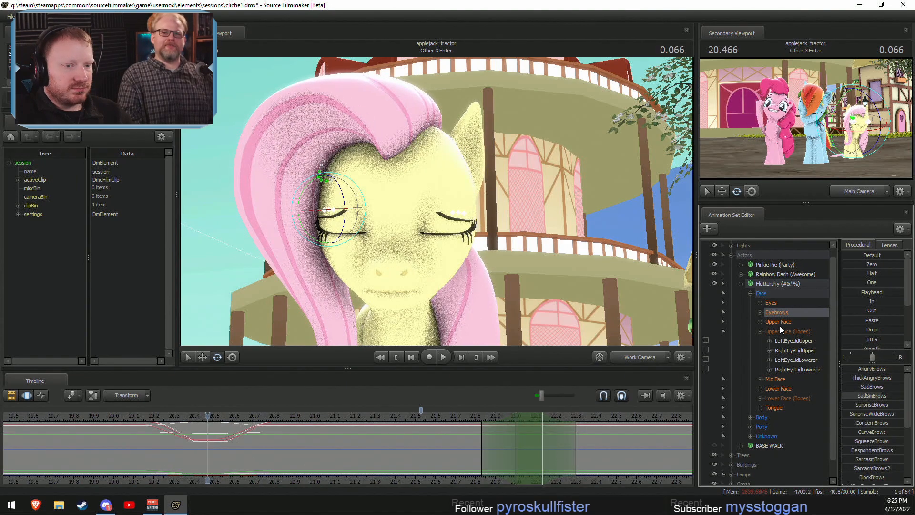
pyautogui.keyDown('ctrl'); pyautogui.click(779, 330); pyautogui.keyUp('ctrl')
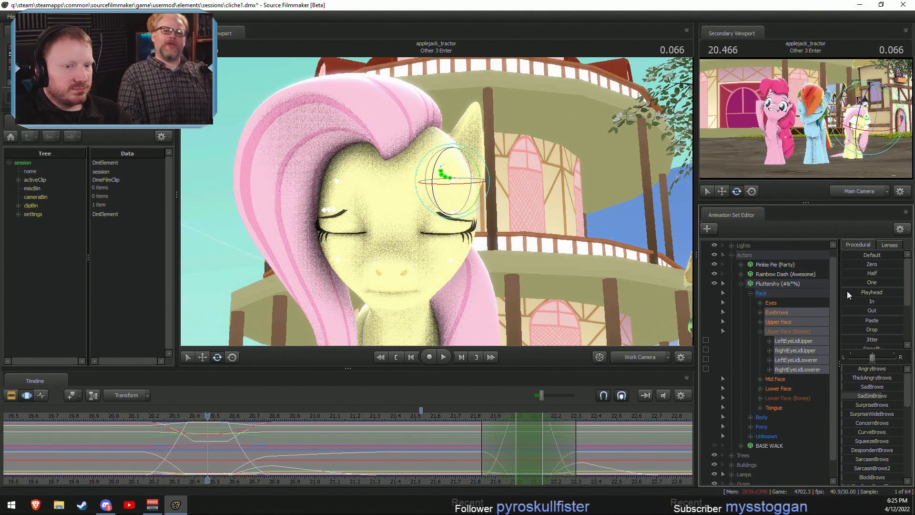
pyautogui.moveTo(847, 291); pyautogui.dragTo(905, 292)
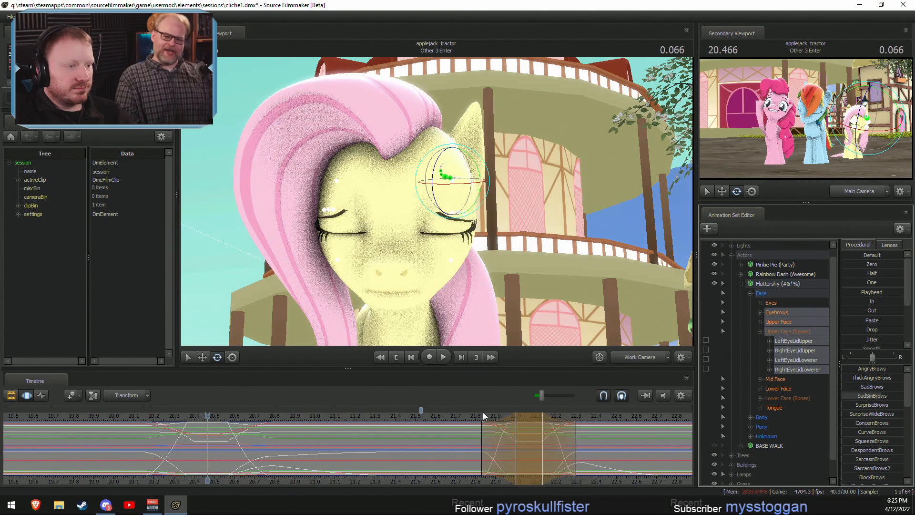
pyautogui.press('space')
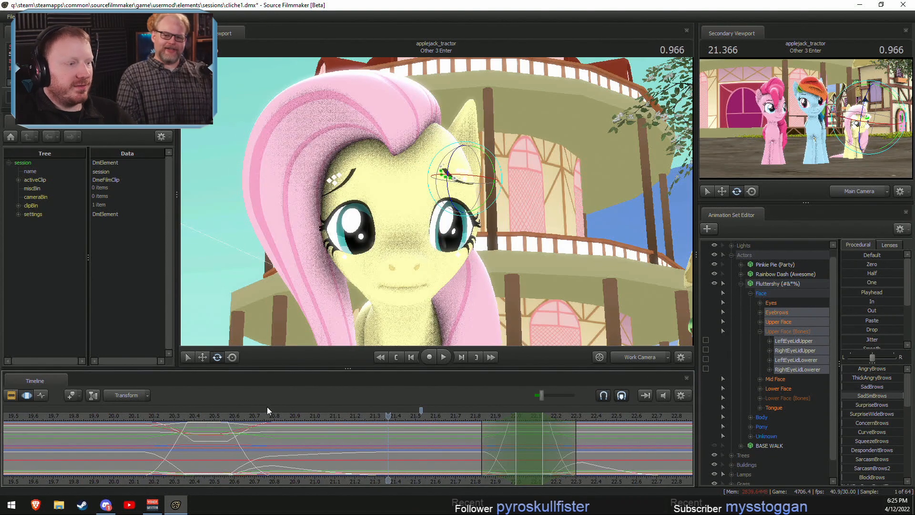
# Blend only Eyebrows over the second blink fully to the playhead pose at 20.466 seconds.
pyautogui.click(781, 312)
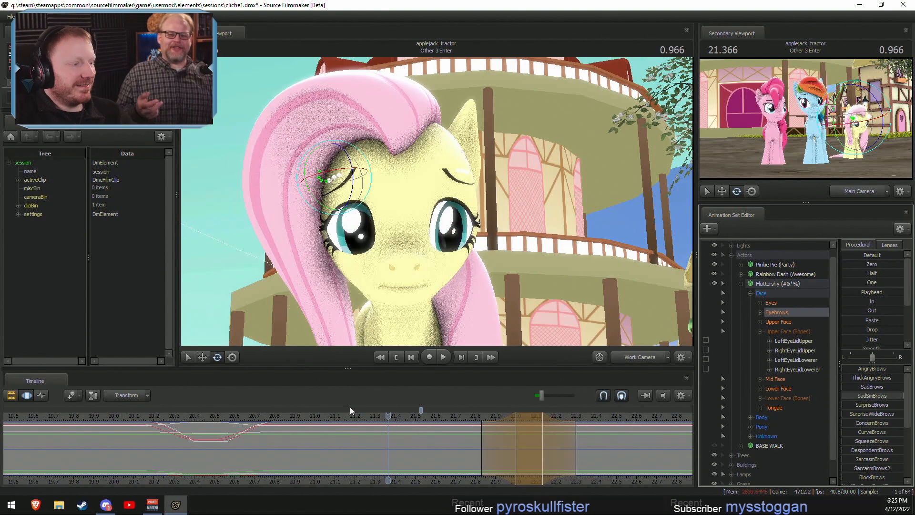
pyautogui.click(211, 416)
pyautogui.moveTo(853, 292); pyautogui.dragTo(905, 293)
pyautogui.press('shift')
pyautogui.moveTo(475, 437); pyautogui.dragTo(523, 443)
pyautogui.press('Escape')
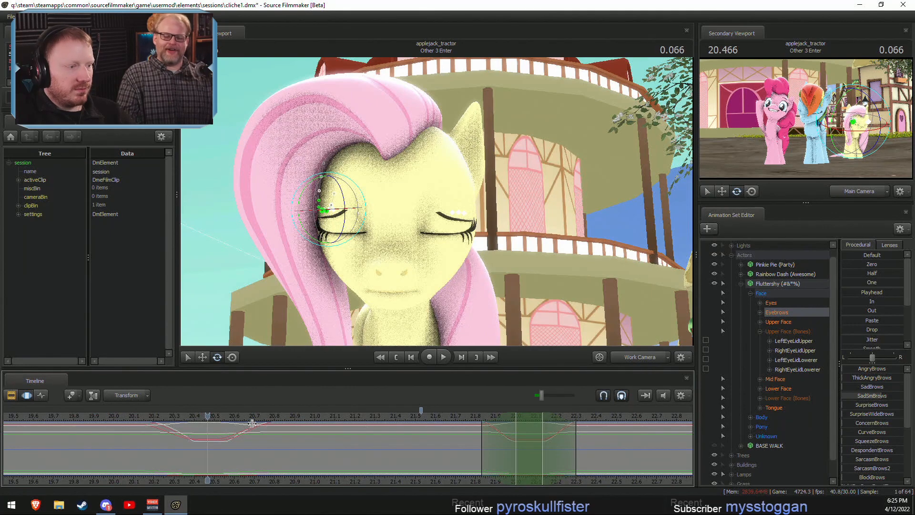
# Try an Eyebrows time selection centred at 20.8 seconds, with fades from about 20.57 to 21.87 seconds.
pyautogui.moveTo(251, 423)
pyautogui.mouseDown()
pyautogui.moveTo(302, 424)
pyautogui.moveTo(239, 429)
pyautogui.moveTo(256, 429)
pyautogui.mouseUp()
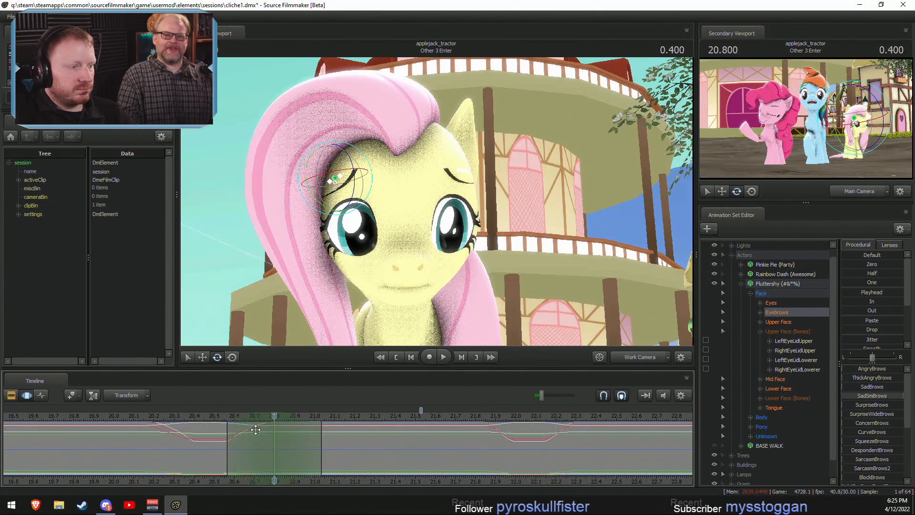
pyautogui.moveTo(322, 441); pyautogui.dragTo(487, 446)
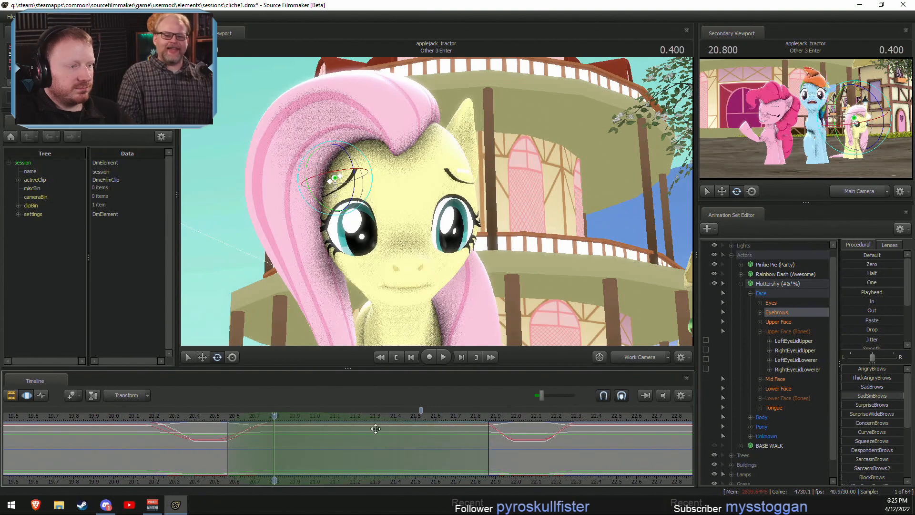
pyautogui.moveTo(210, 417); pyautogui.dragTo(273, 422)
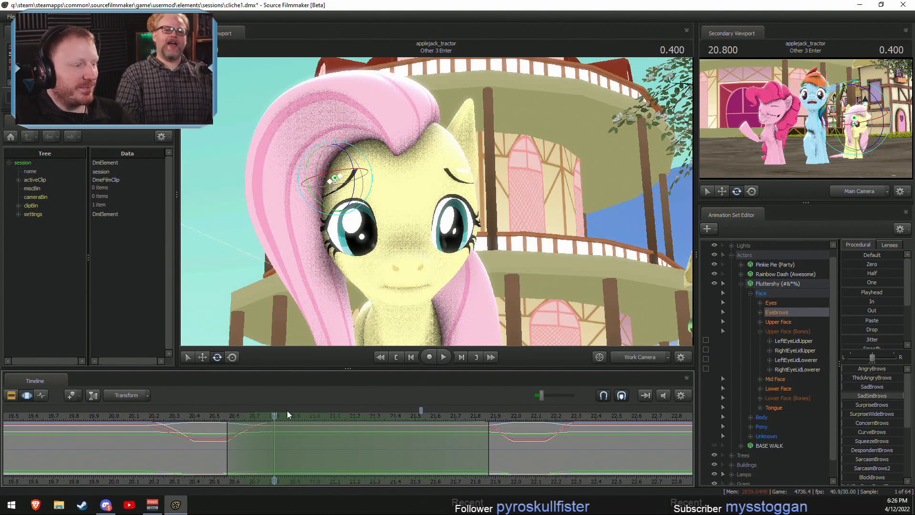
pyautogui.moveTo(227, 444); pyautogui.dragTo(314, 448)
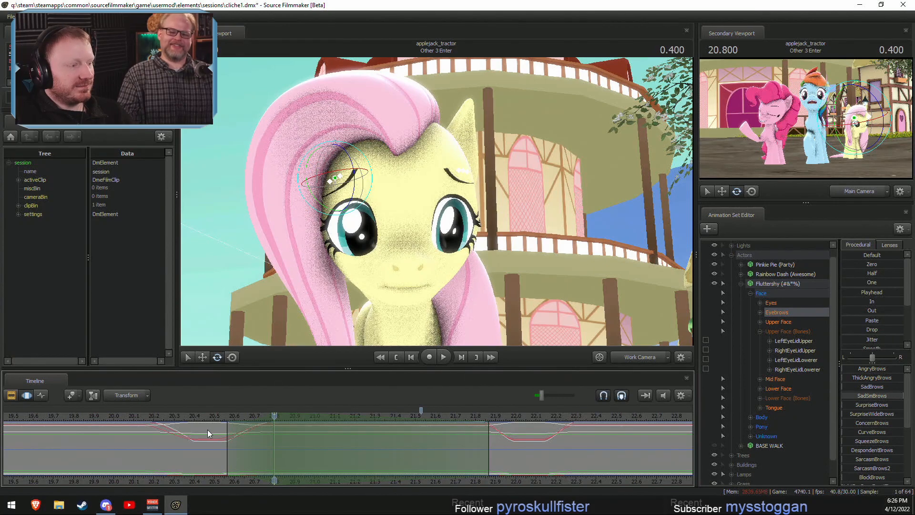
pyautogui.click(212, 417)
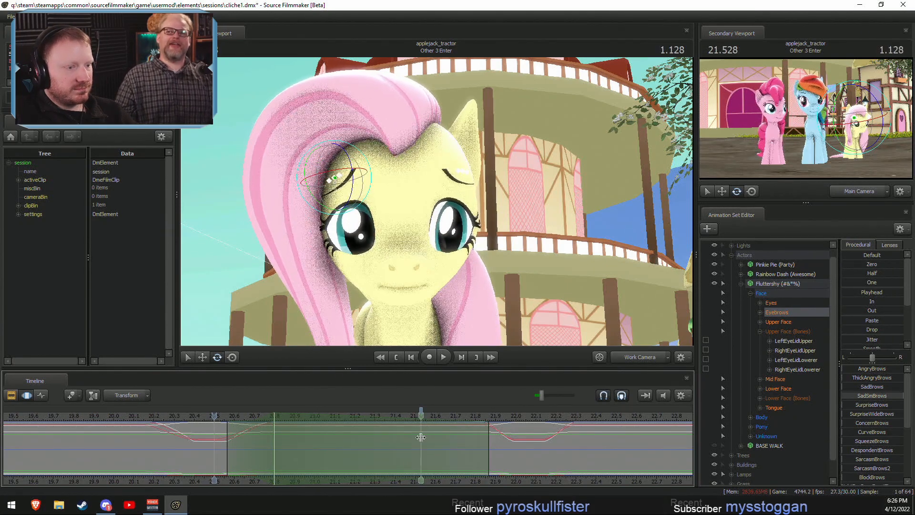
# Set the Eyebrows time selection to hold from about 21.53 to 21.83 seconds, with fades from 20.6 to 22.0.
pyautogui.keyDown('shift'); pyautogui.moveTo(420, 436); pyautogui.dragTo(482, 439); pyautogui.keyUp('shift')
pyautogui.scroll(4, 482, 439)
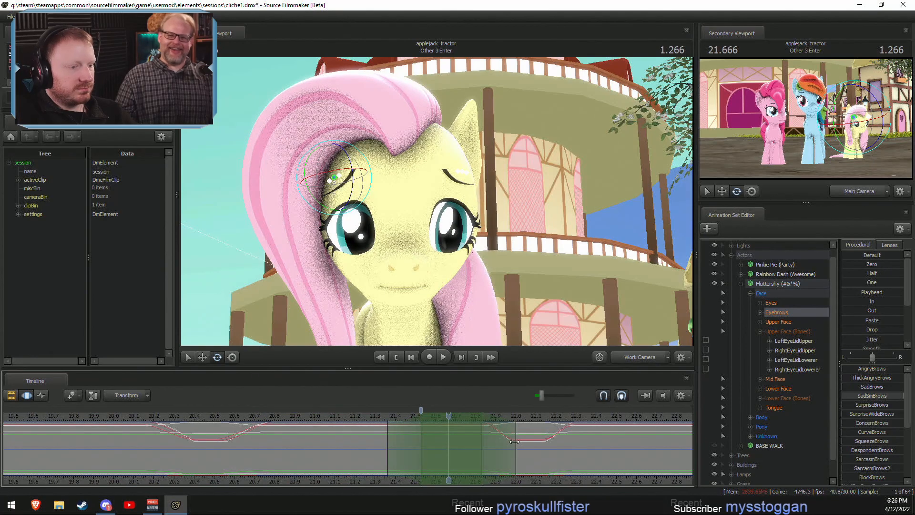
pyautogui.moveTo(385, 439); pyautogui.dragTo(423, 417)
# Blend Eyebrows toward the playhead pose at 20.466 seconds and play the stretch between the two blinks.
pyautogui.moveTo(201, 419); pyautogui.dragTo(207, 418)
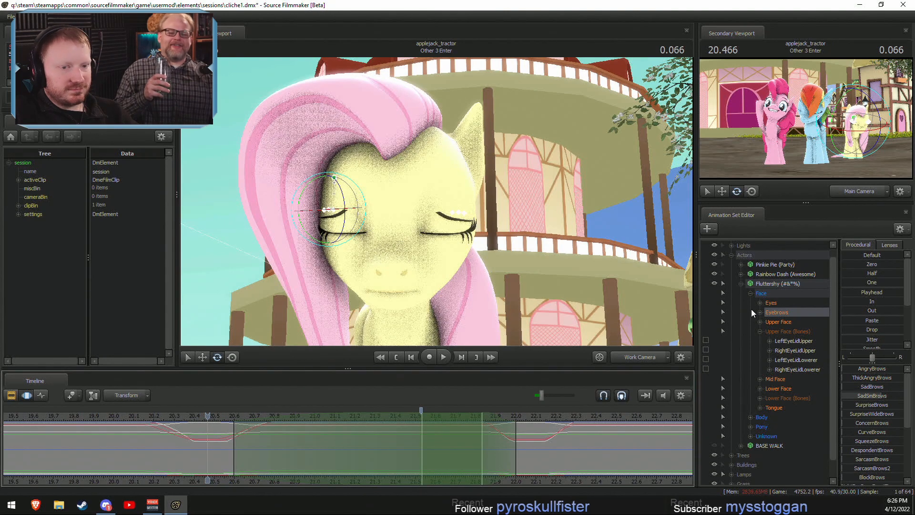
pyautogui.moveTo(851, 293); pyautogui.dragTo(901, 293)
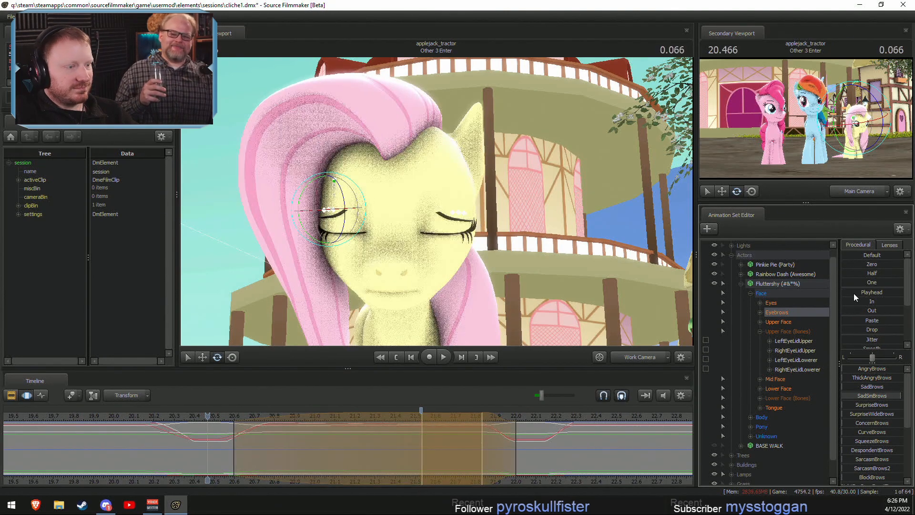
pyautogui.click(208, 416)
pyautogui.press('space')
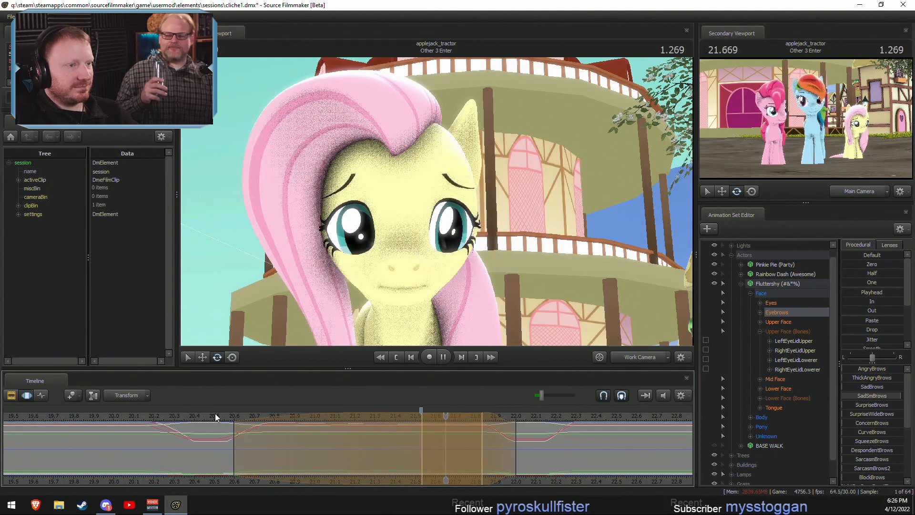
# Apply the Round preset fully to Eyebrows around 21.5 seconds, with fades from about 21.2 to 21.83, and replay the second blink.
pyautogui.press('space')
pyautogui.click(415, 446)
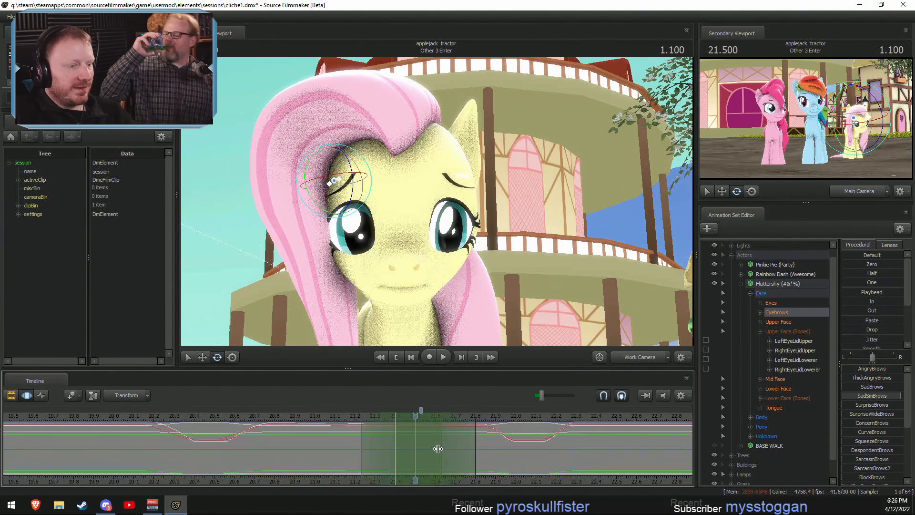
pyautogui.scroll(-3, 862, 345)
pyautogui.moveTo(847, 345); pyautogui.dragTo(899, 345)
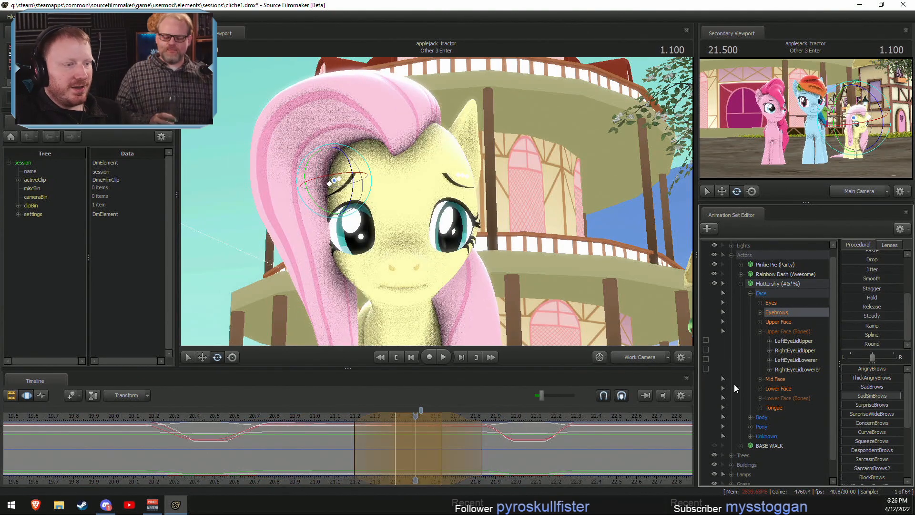
pyautogui.click(335, 417)
pyautogui.press('space')
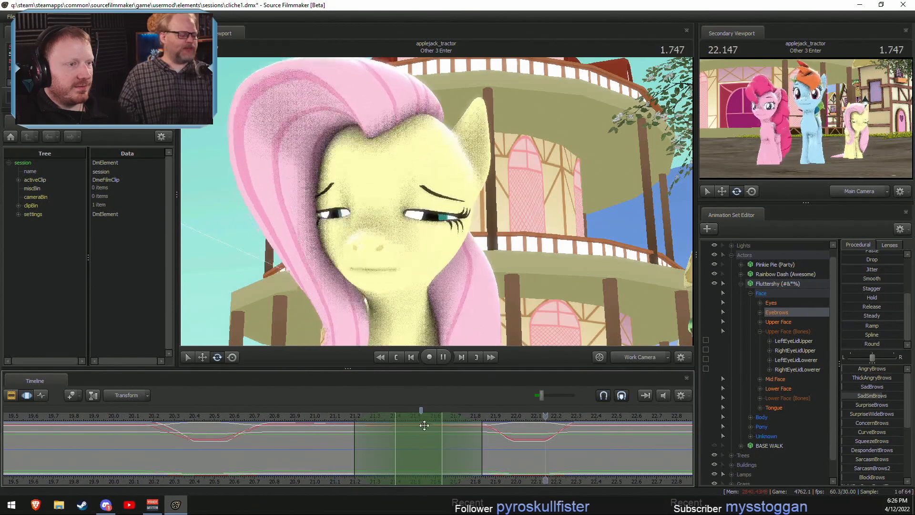
pyautogui.press('space')
# Blend Eyebrows after the second blink slightly toward the playhead pose at 22.066 seconds, fading in from about 22.2 to 22.93 seconds.
pyautogui.moveTo(584, 453); pyautogui.dragTo(306, 443, button='middle')
pyautogui.moveTo(300, 443); pyautogui.dragTo(455, 452)
pyautogui.keyDown('shift'); pyautogui.click(298, 433); pyautogui.keyUp('shift')
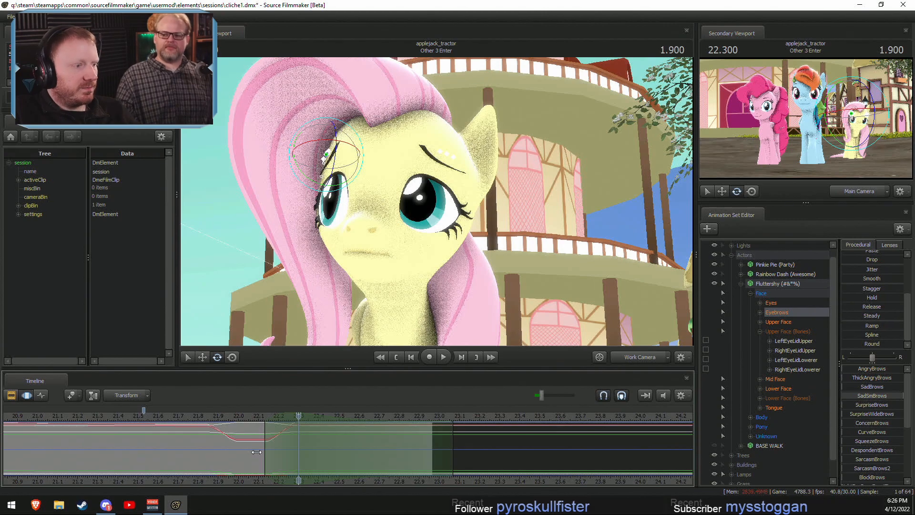
pyautogui.moveTo(255, 419); pyautogui.dragTo(476, 454)
pyautogui.click(251, 419)
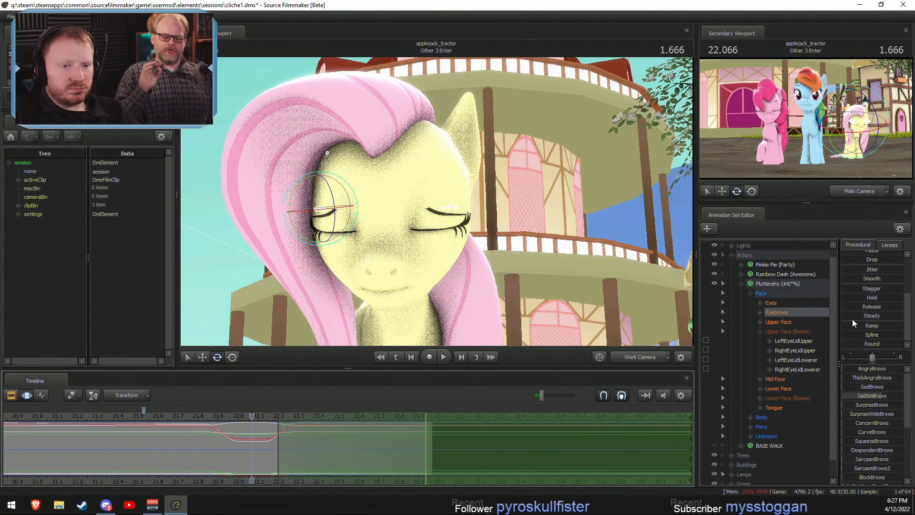
pyautogui.scroll(3, 857, 328)
pyautogui.moveTo(851, 293); pyautogui.dragTo(856, 293)
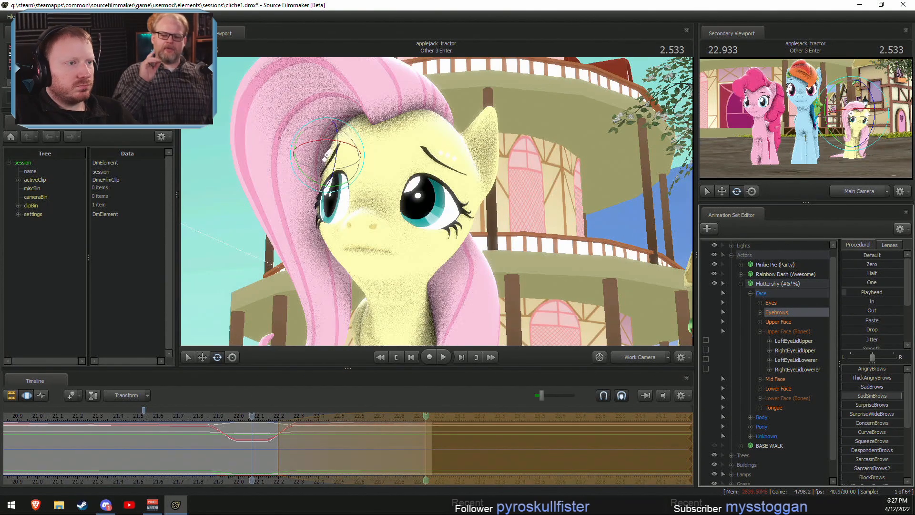
# Adjust the fade-in of the Eyebrows blend after the second blink to run from about 22.13 to 22.9 seconds.
pyautogui.moveTo(425, 451); pyautogui.dragTo(446, 451)
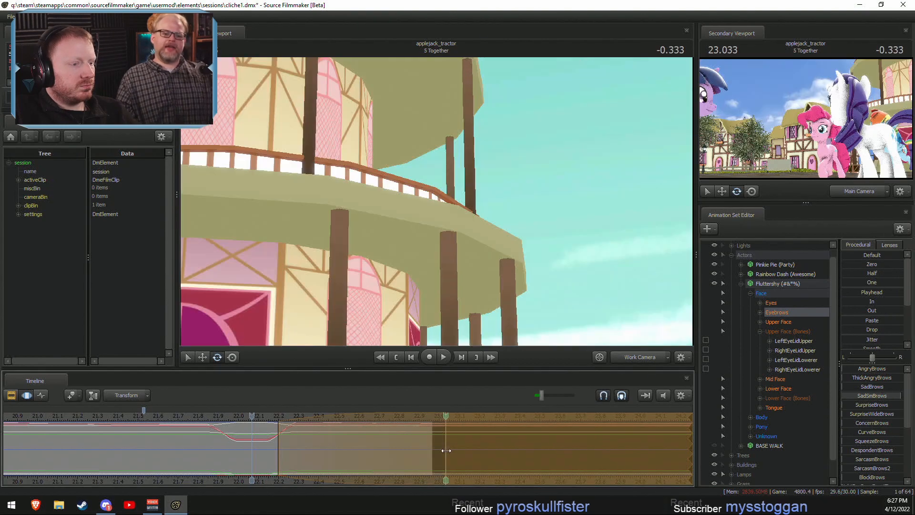
pyautogui.press('space')
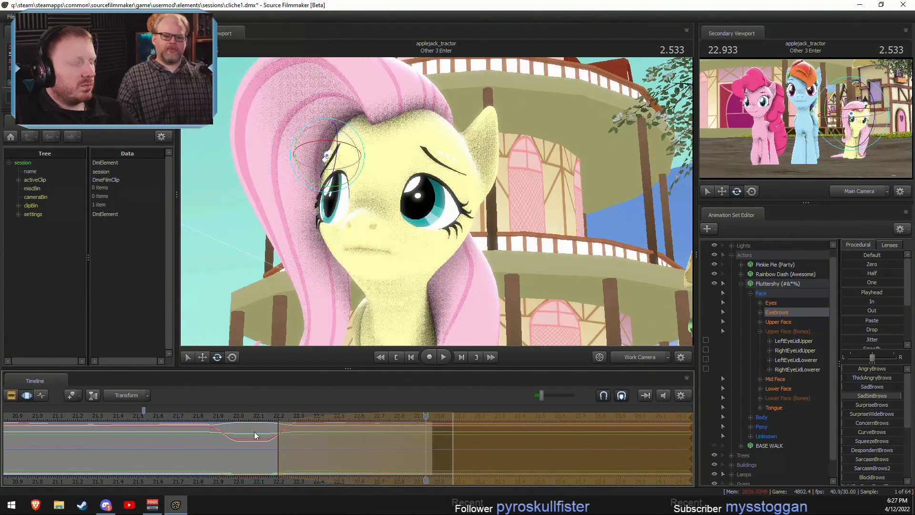
pyautogui.press('space')
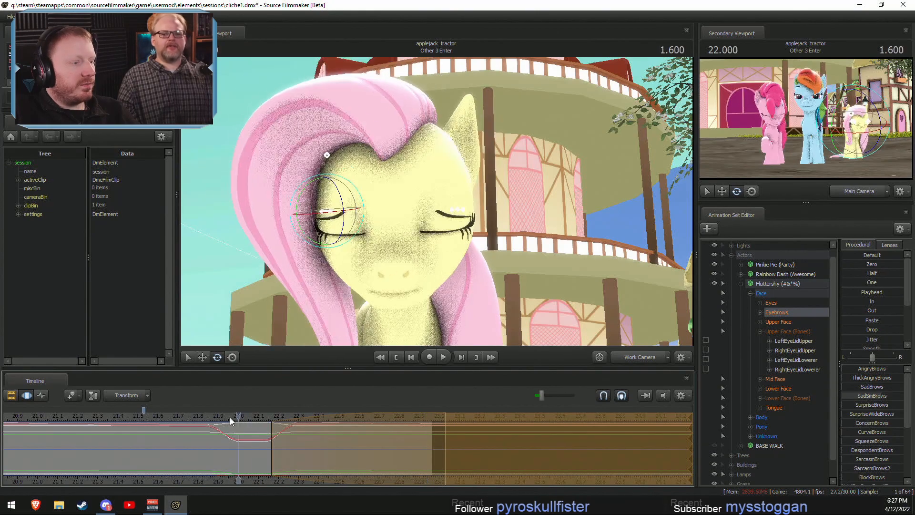
pyautogui.scroll(-3, 241, 418)
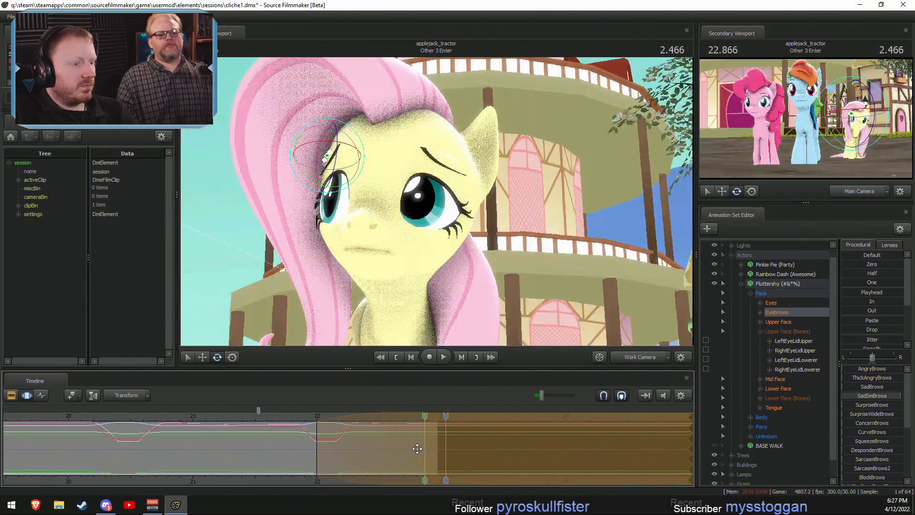
pyautogui.moveTo(417, 448); pyautogui.dragTo(421, 447)
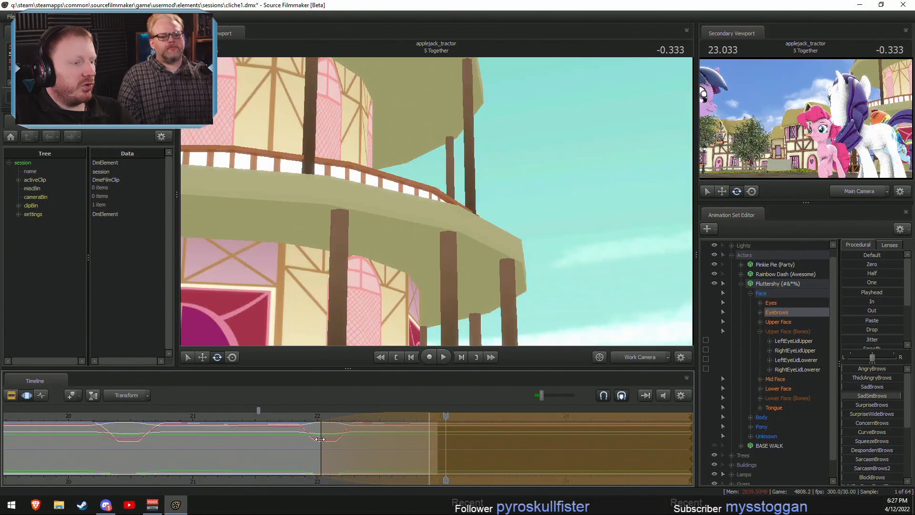
pyautogui.moveTo(321, 444); pyautogui.dragTo(334, 441)
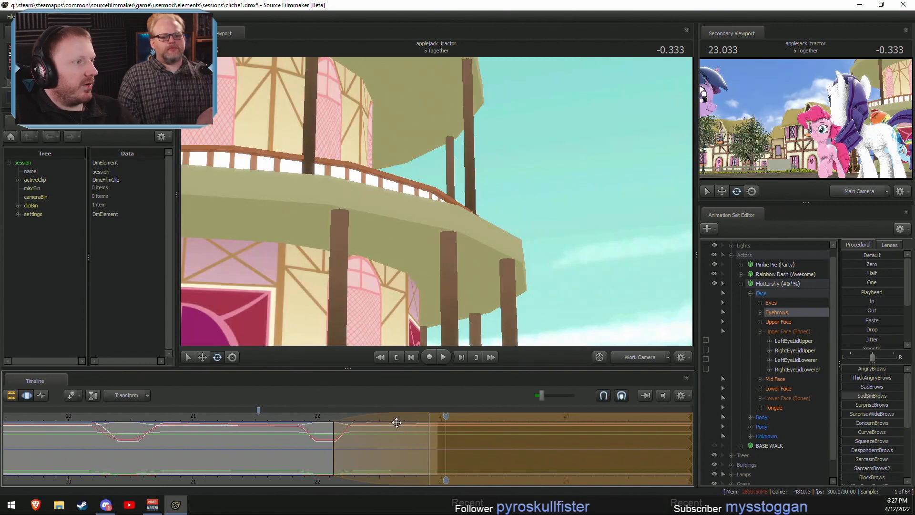
# Play Fluttershy's close-up from about 22 seconds, and again from about 20 seconds, to check the eyebrows across both blinks.
pyautogui.click(321, 413)
pyautogui.press('space')
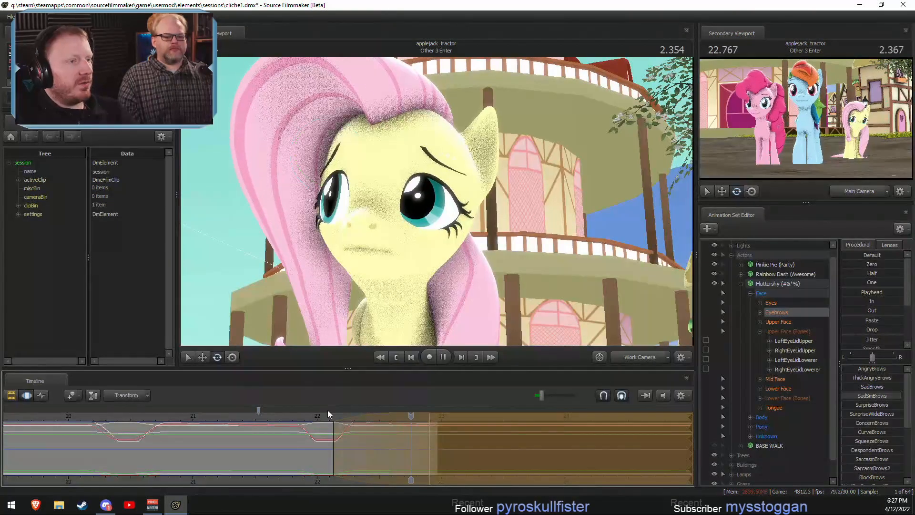
pyautogui.press('space')
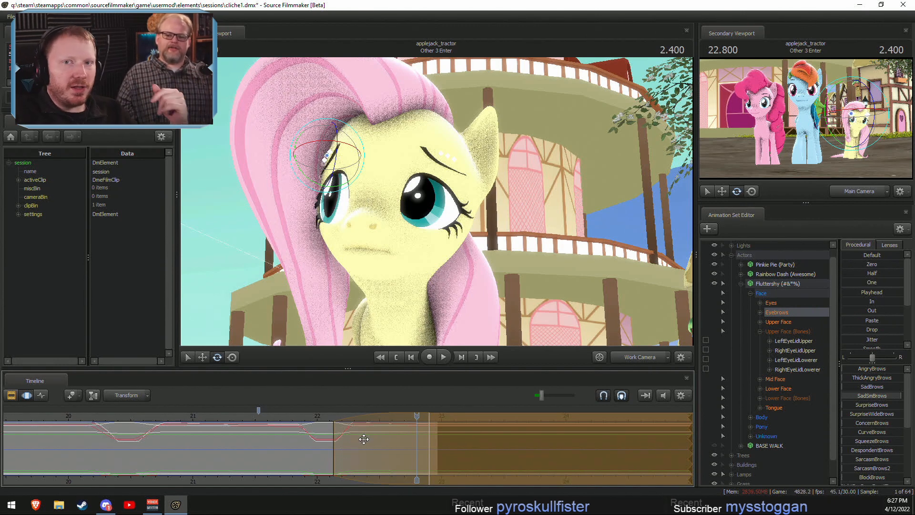
pyautogui.scroll(-2, 109, 464)
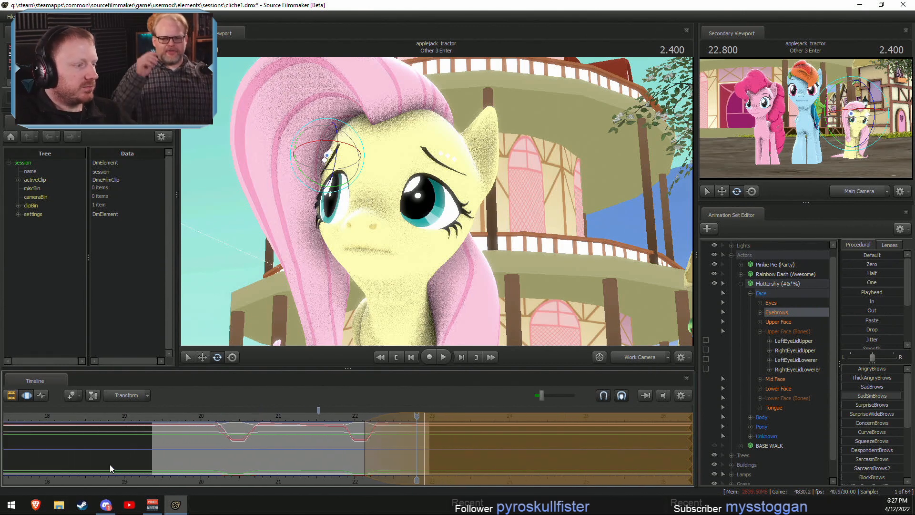
pyautogui.click(198, 416)
pyautogui.press('space')
pyautogui.press('space')
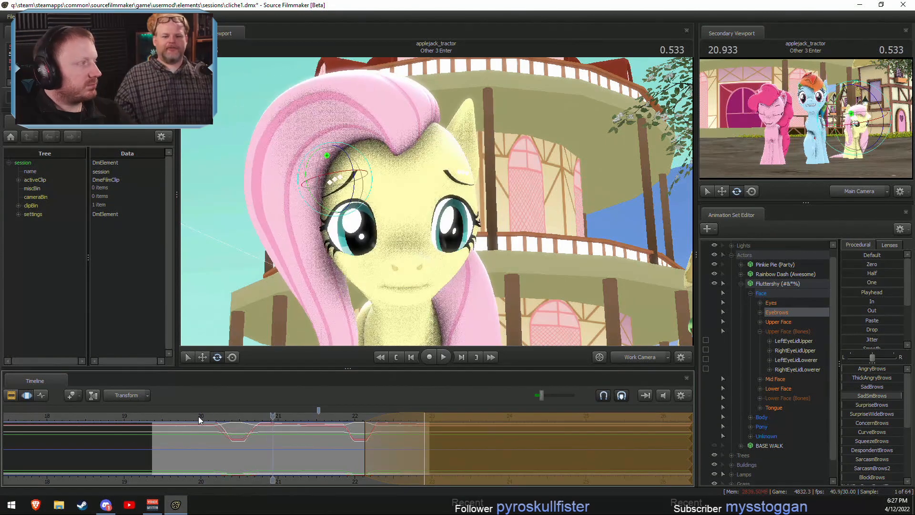
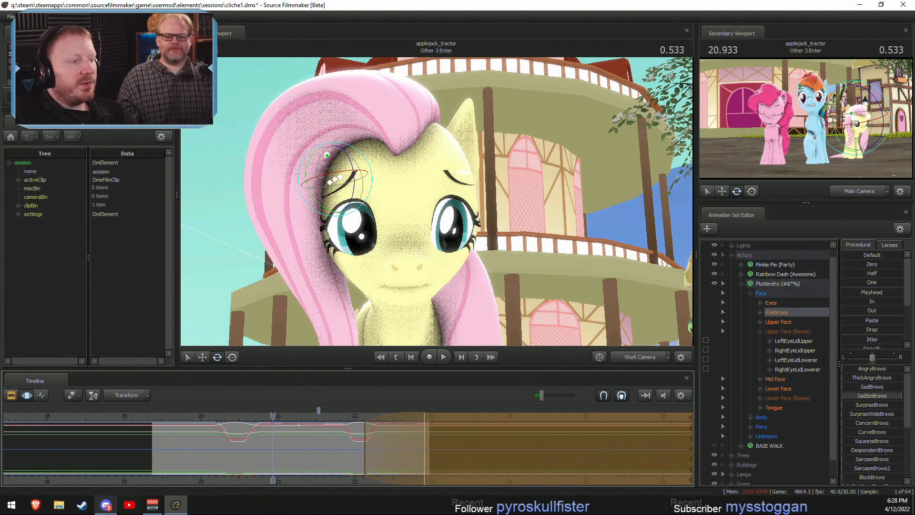
# Commit the Eyebrows adjustment and replay the shot through the Main Camera from about 19.4 seconds.
pyautogui.press('F2')
pyautogui.press('F3')
pyautogui.press('space')
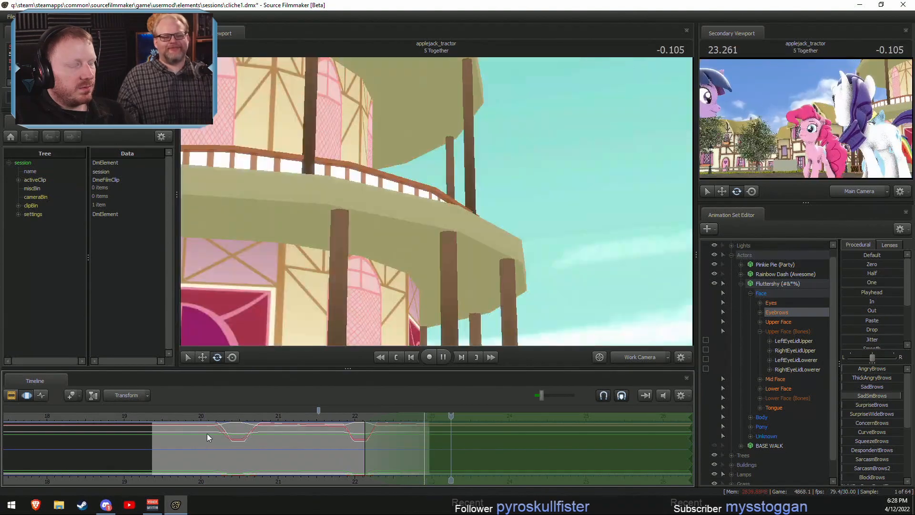
pyautogui.press('space')
pyautogui.click(625, 356)
pyautogui.click(157, 416)
pyautogui.press('space')
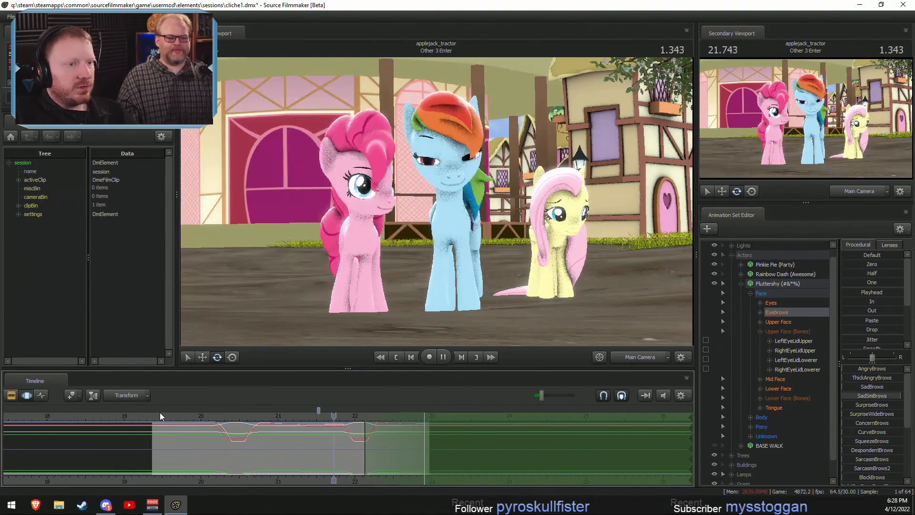
pyautogui.press('space')
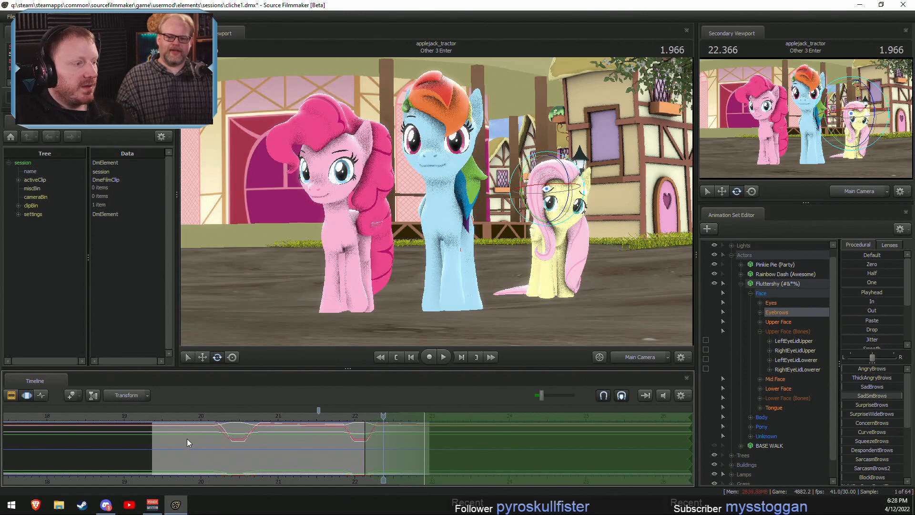
pyautogui.click(168, 418)
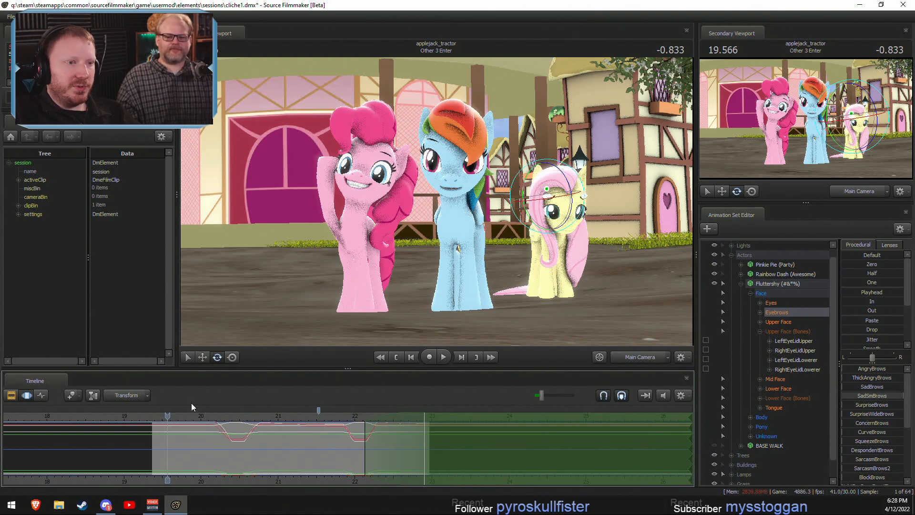
pyautogui.press('space')
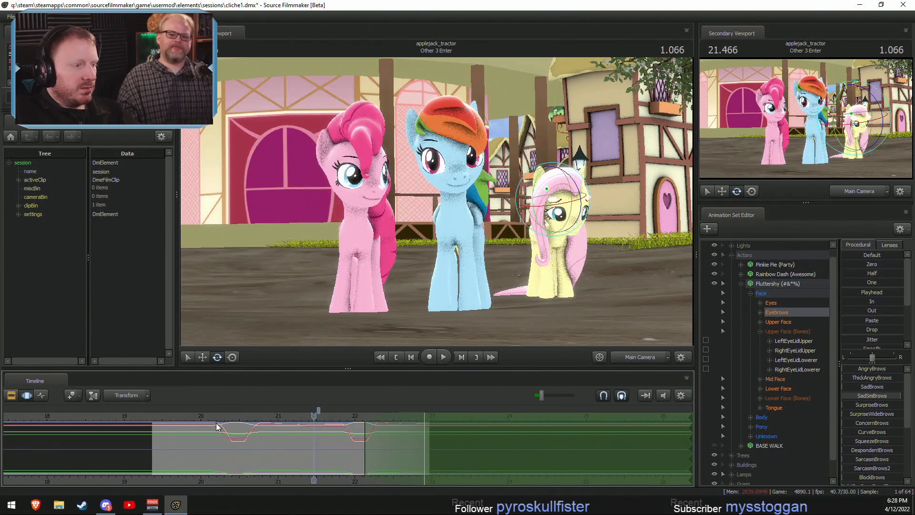
# Centre a time selection at 20.7 seconds, fading from about 20.43 to 20.96, and select Rainbow Dash's Tongue controls.
pyautogui.moveTo(265, 441)
pyautogui.mouseDown()
pyautogui.moveTo(286, 441)
pyautogui.moveTo(226, 441)
pyautogui.moveTo(268, 447)
pyautogui.moveTo(255, 450)
pyautogui.mouseUp()
pyautogui.keyDown('shift'); pyautogui.click(255, 450); pyautogui.keyUp('shift')
pyautogui.keyDown('shift'); pyautogui.scroll(8, 255, 450); pyautogui.keyUp('shift')
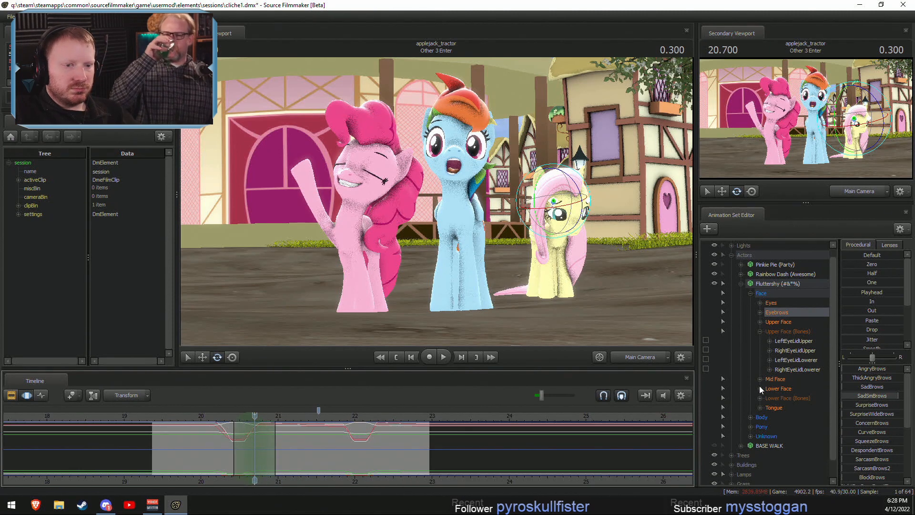
pyautogui.click(740, 274)
pyautogui.click(750, 283)
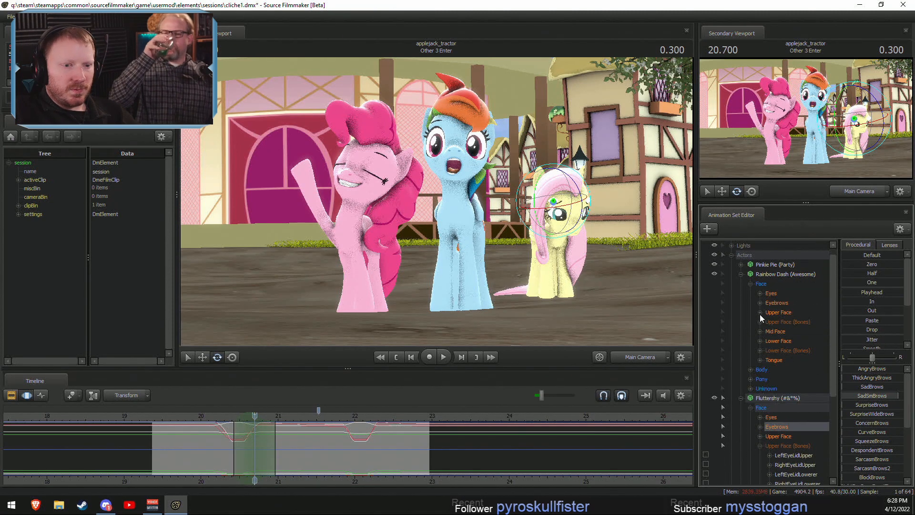
pyautogui.doubleClick(774, 360)
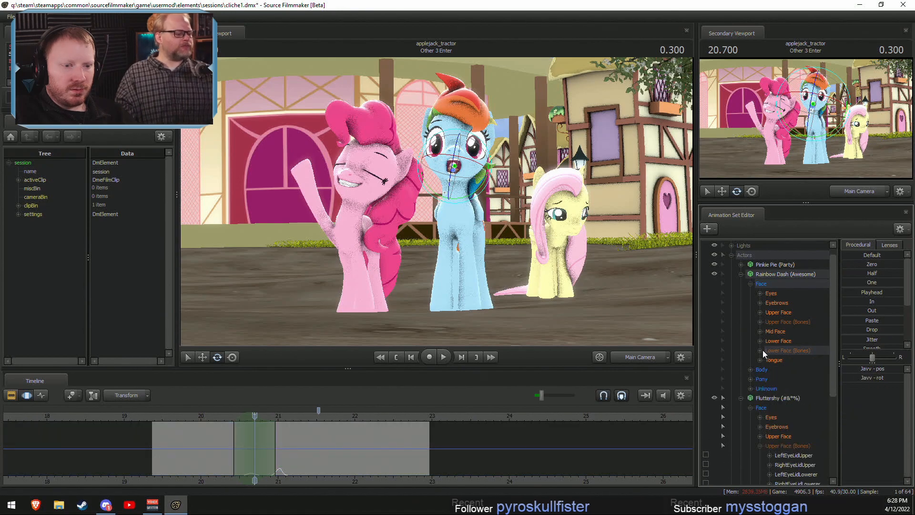
pyautogui.click(778, 362)
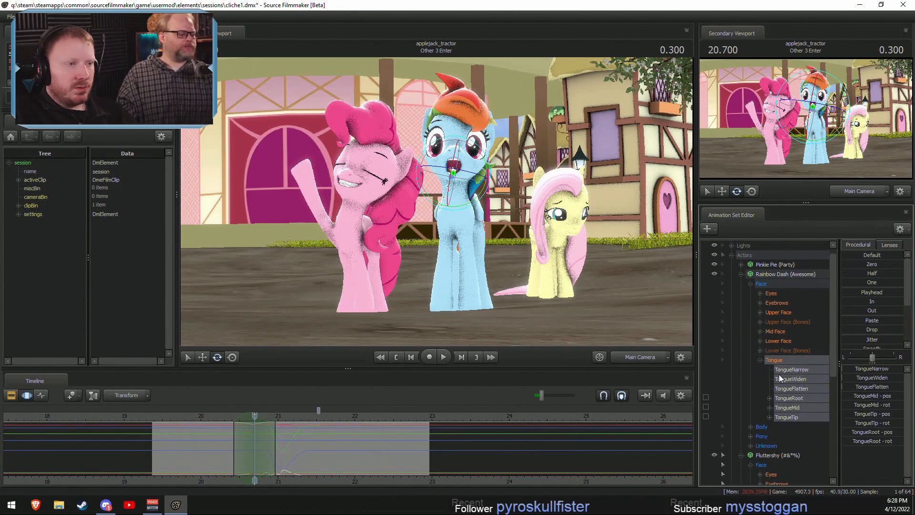
# Frame Rainbow Dash's mouth in the Work Camera and raise her tongue inside the open mouth at 20.7 seconds.
pyautogui.click(643, 359)
pyautogui.press('f')
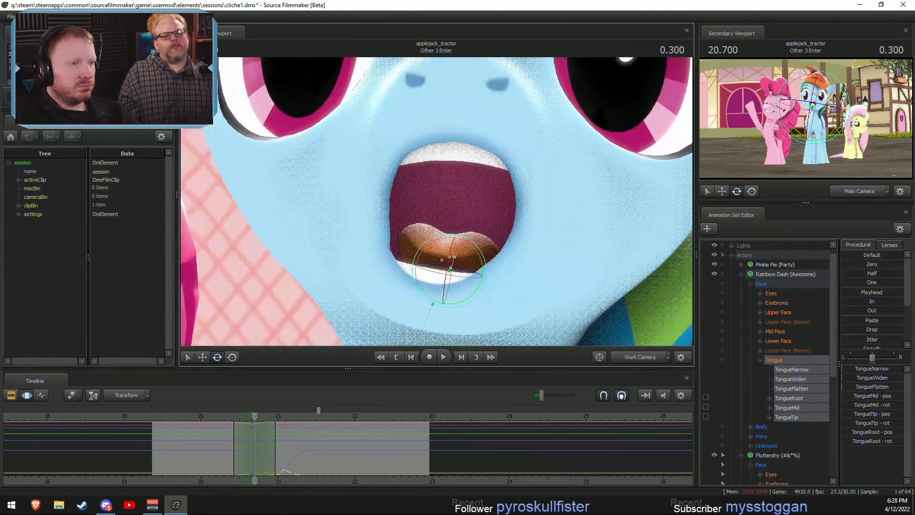
pyautogui.moveTo(451, 257); pyautogui.dragTo(451, 276)
pyautogui.press('w')
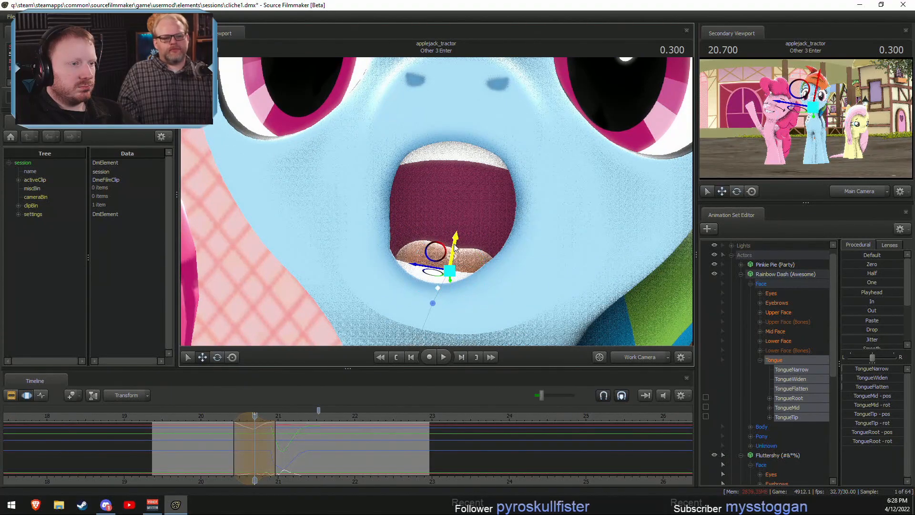
pyautogui.moveTo(457, 236); pyautogui.dragTo(462, 209)
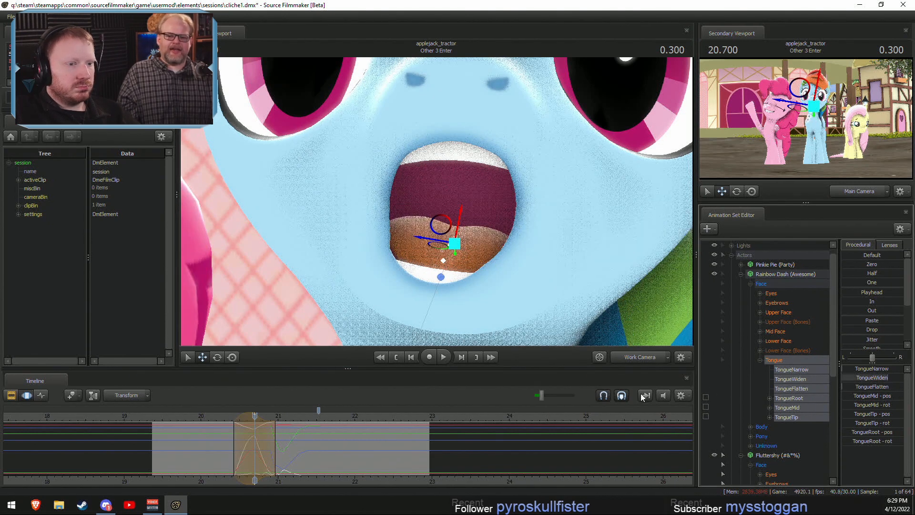
# Check the tongue pose through the Main Camera and in close-up between 20.3 and 20.7 seconds.
pyautogui.click(651, 359)
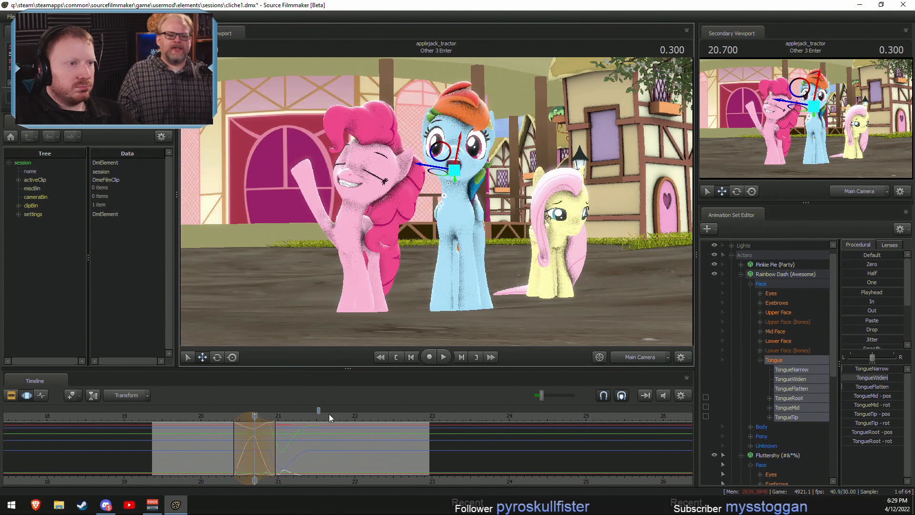
pyautogui.click(224, 414)
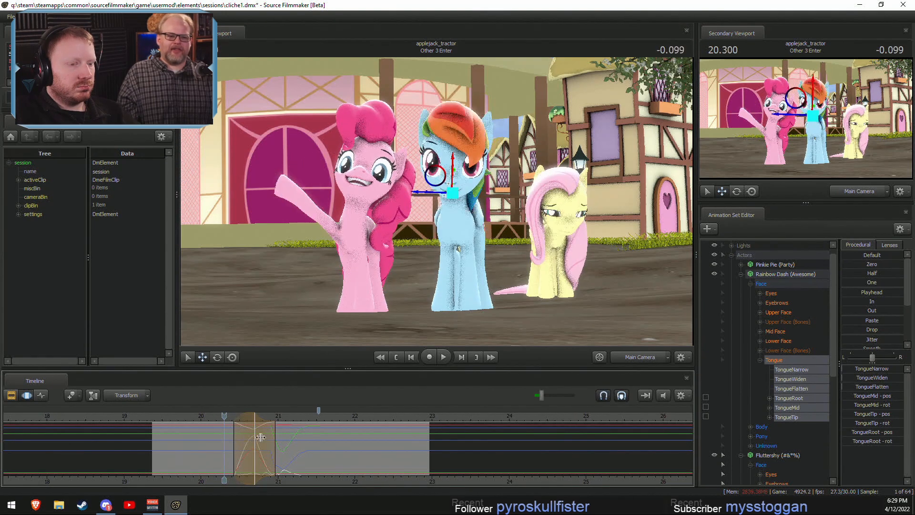
pyautogui.click(641, 359)
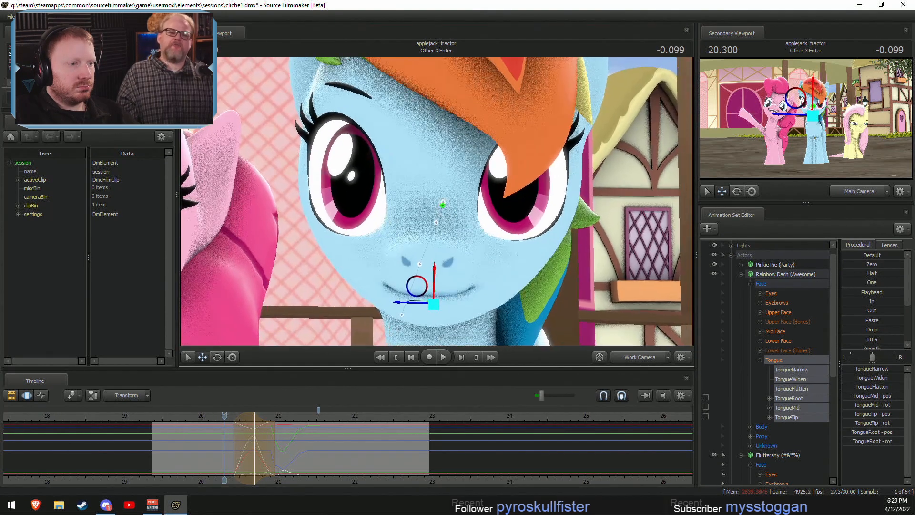
pyautogui.press('shift')
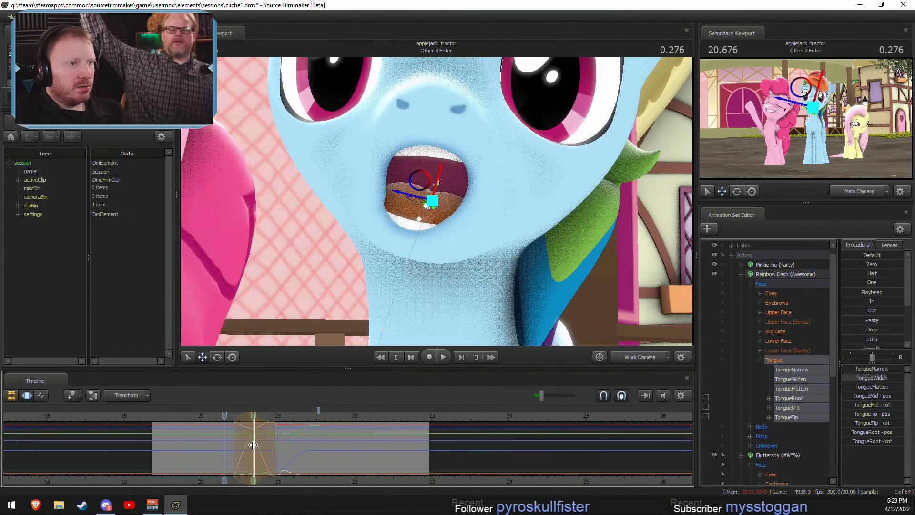
# Increase Rainbow Dash's TongueWiden control and scrub through the end of her mouth movement to 21.289 seconds.
pyautogui.click(233, 415)
pyautogui.moveTo(237, 424); pyautogui.dragTo(285, 444)
pyautogui.moveTo(867, 378); pyautogui.dragTo(887, 378)
pyautogui.moveTo(283, 436); pyautogui.dragTo(300, 435)
# Switch the timeline to the clip editor and save the session.
pyautogui.press('F2')
pyautogui.press('w')
pyautogui.moveTo(435, 201)
pyautogui.mouseDown()
pyautogui.moveTo(431, 195)
pyautogui.moveTo(437, 214)
pyautogui.mouseUp()
pyautogui.press('s')
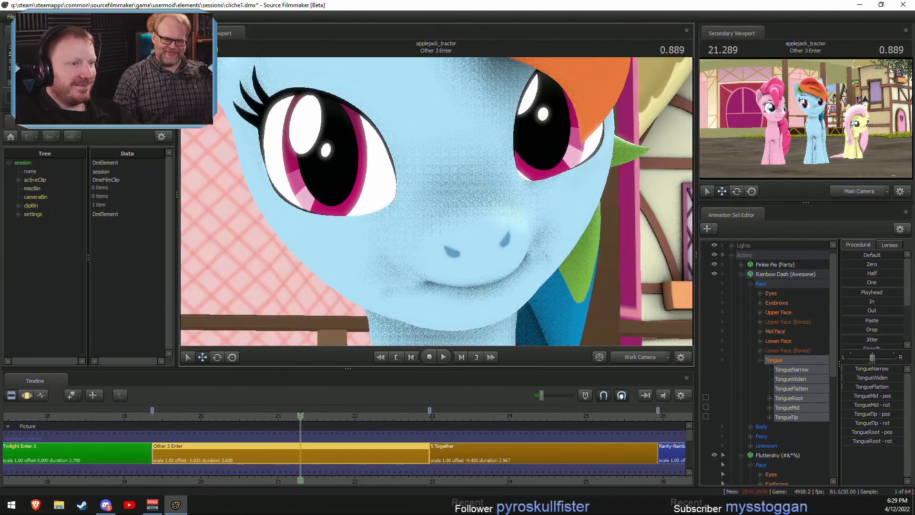
pyautogui.press('w')
pyautogui.press('s')
pyautogui.press('w')
pyautogui.press('s')
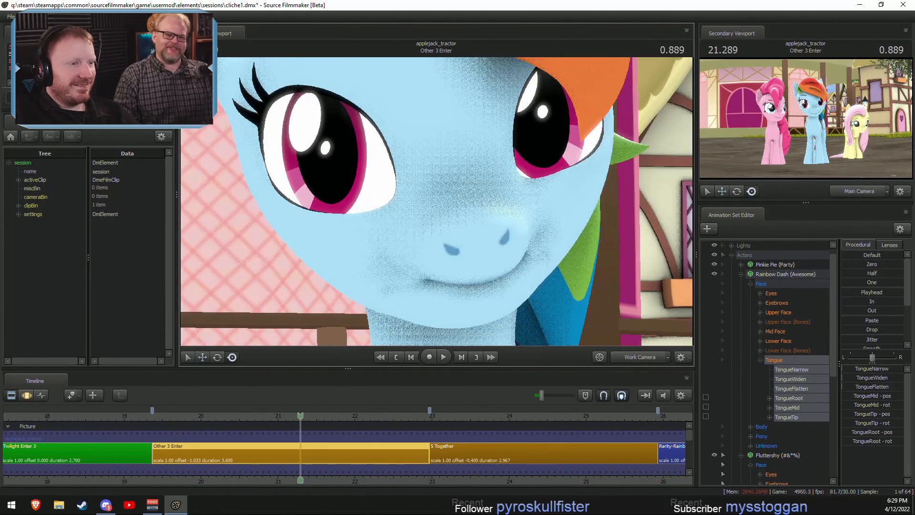
# Play the Other 3 Enter shot through the Main Camera from about 20 seconds.
pyautogui.press('w')
pyautogui.press('s')
pyautogui.press('q')
pyautogui.click(642, 354)
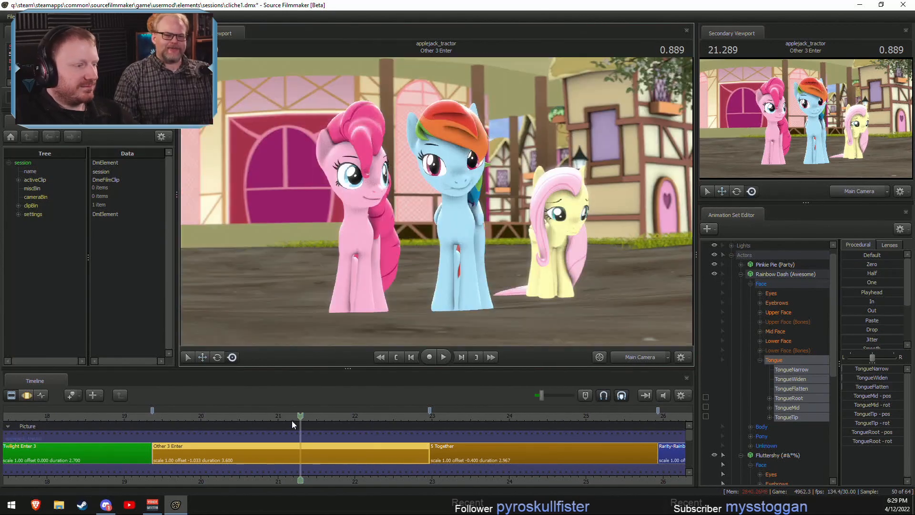
pyautogui.click(200, 414)
pyautogui.press('space')
pyautogui.press('space')
# Check Rainbow Dash's mouth motion between 20.676 and 21.357 seconds, comparing the motion editor and clip editor displays.
pyautogui.press('F3')
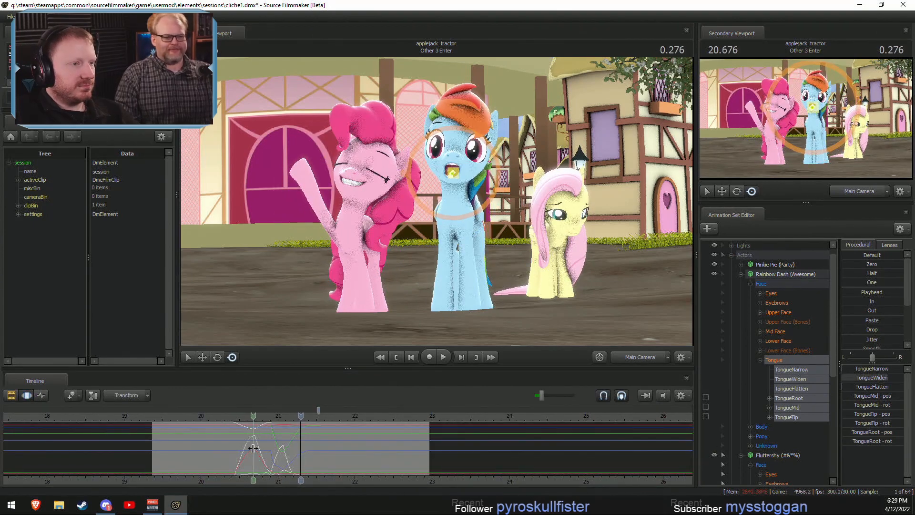
pyautogui.press('F2')
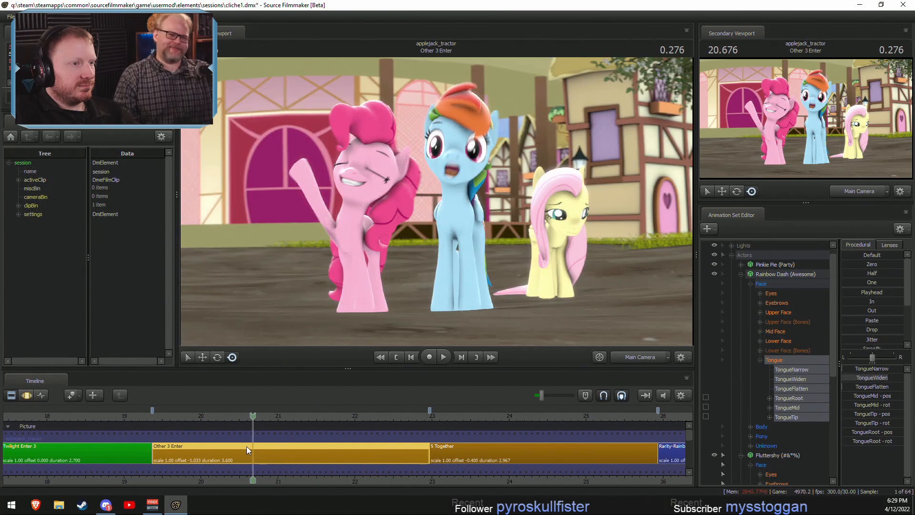
pyautogui.press('F3')
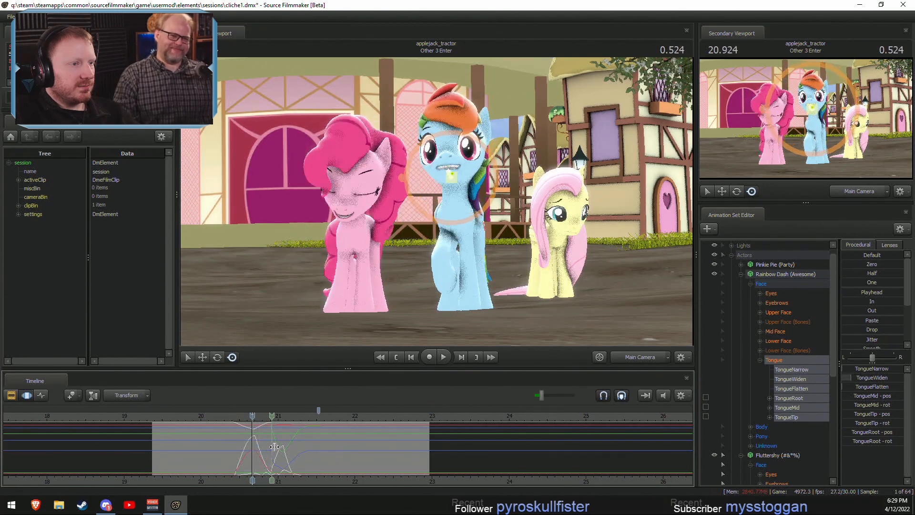
pyautogui.press('space')
pyautogui.moveTo(252, 445); pyautogui.dragTo(305, 449)
pyautogui.press('F2')
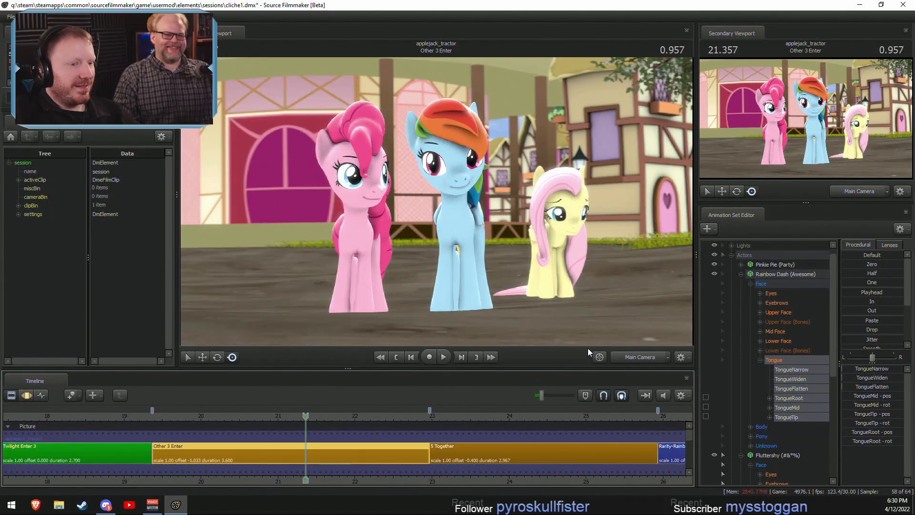
# Frame Rainbow Dash's closed mouth in the Work Camera and enlarge the motion timeline around 21.366 seconds.
pyautogui.click(636, 356)
pyautogui.press('w')
pyautogui.moveTo(625, 333); pyautogui.dragTo(605, 309)
pyautogui.press('w')
pyautogui.press('s')
pyautogui.moveTo(428, 212)
pyautogui.mouseDown()
pyautogui.moveTo(395, 200)
pyautogui.moveTo(428, 212)
pyautogui.mouseUp()
pyautogui.press('F4')
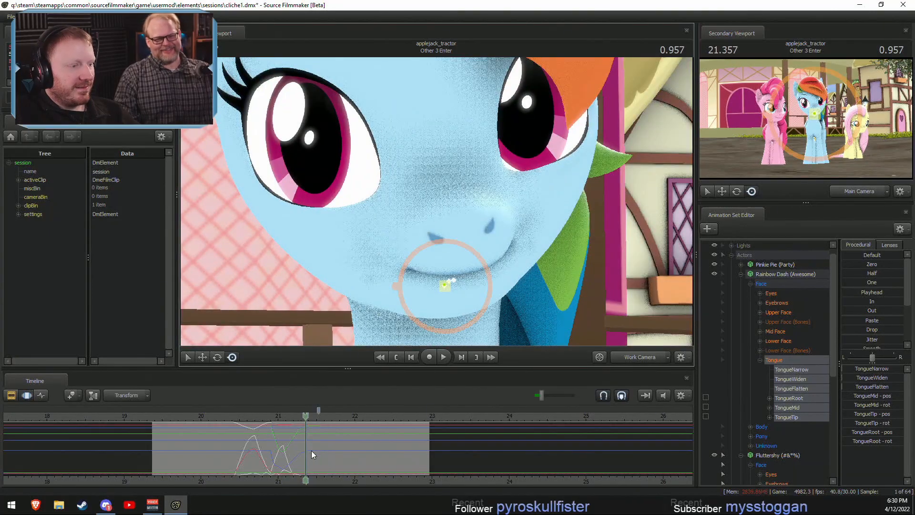
pyautogui.moveTo(301, 415); pyautogui.dragTo(305, 416)
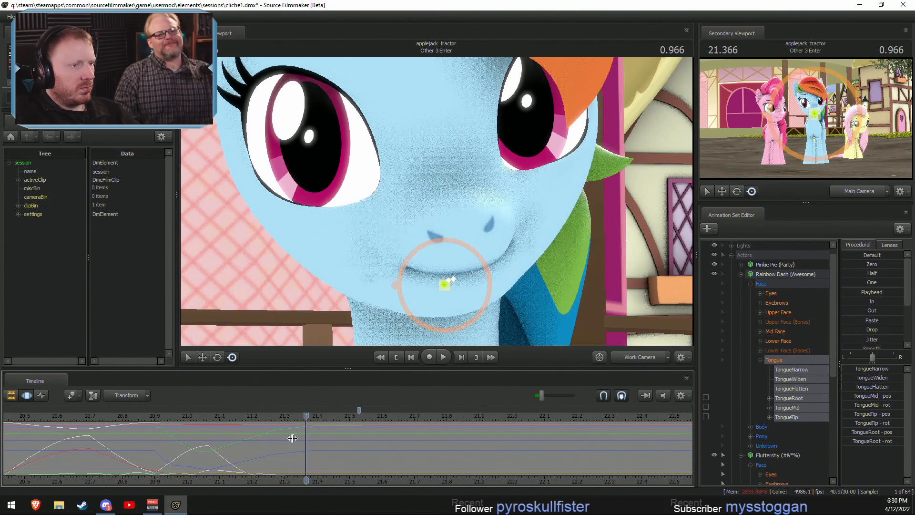
# Scrub Rainbow Dash's tongue and mouth closing between about 21.0 and 21.366 seconds in close-up.
pyautogui.press('shift')
pyautogui.press('shift')
pyautogui.press('shift')
pyautogui.press('shift')
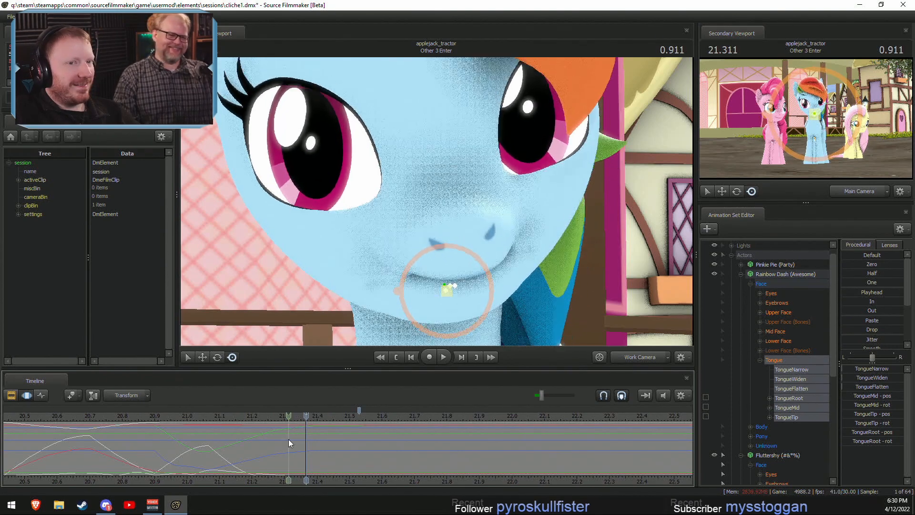
pyautogui.press('shift')
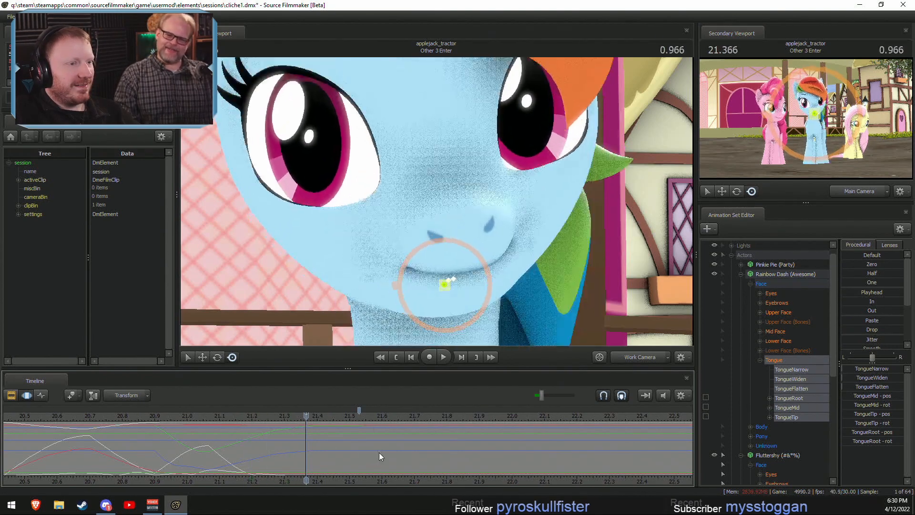
pyautogui.press('shift')
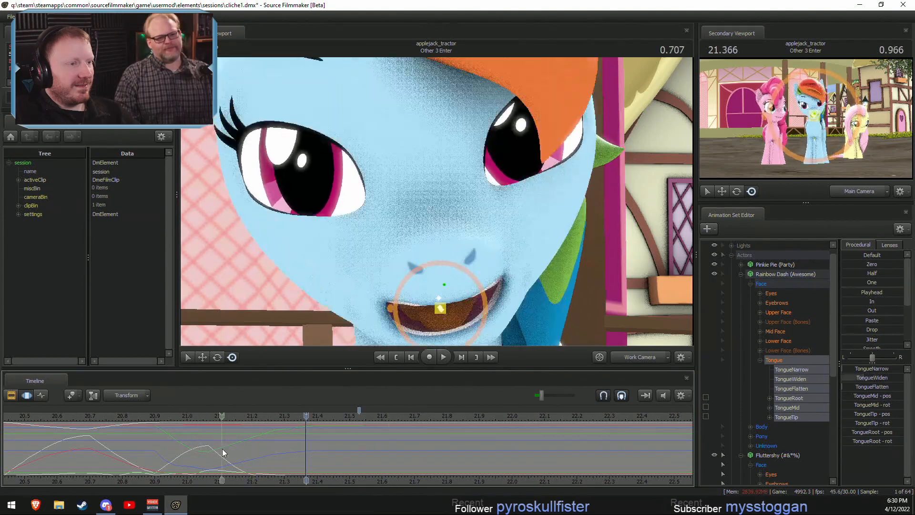
pyautogui.press('shift')
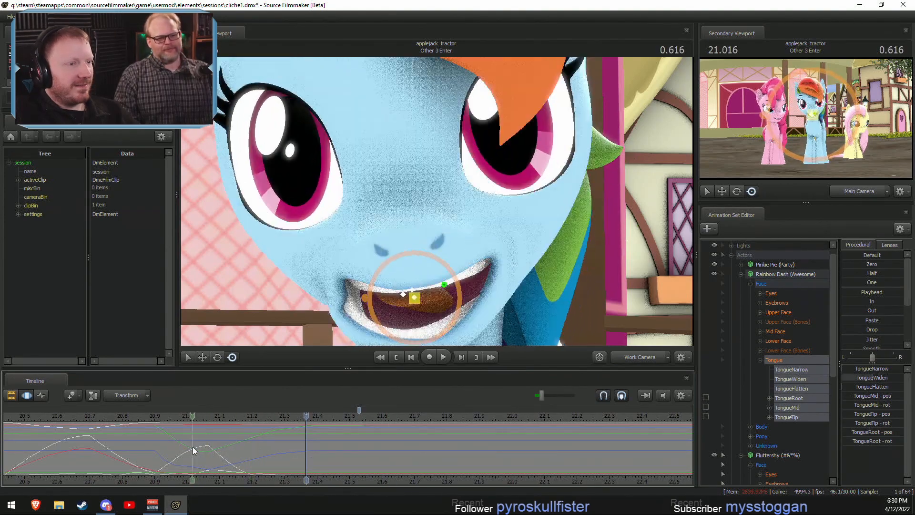
pyautogui.press('shift')
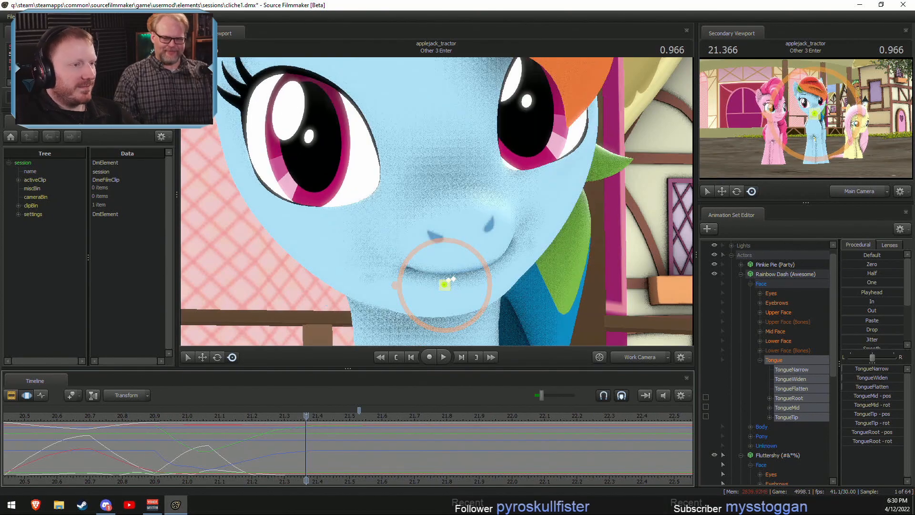
# Widen the Work Camera framing to Pinkie Pie and Rainbow Dash and scrub back to about 20.95 seconds.
pyautogui.press('s')
pyautogui.moveTo(437, 202)
pyautogui.mouseDown()
pyautogui.moveTo(424, 194)
pyautogui.moveTo(405, 203)
pyautogui.moveTo(435, 201)
pyautogui.mouseUp()
pyautogui.press('w')
pyautogui.press('s')
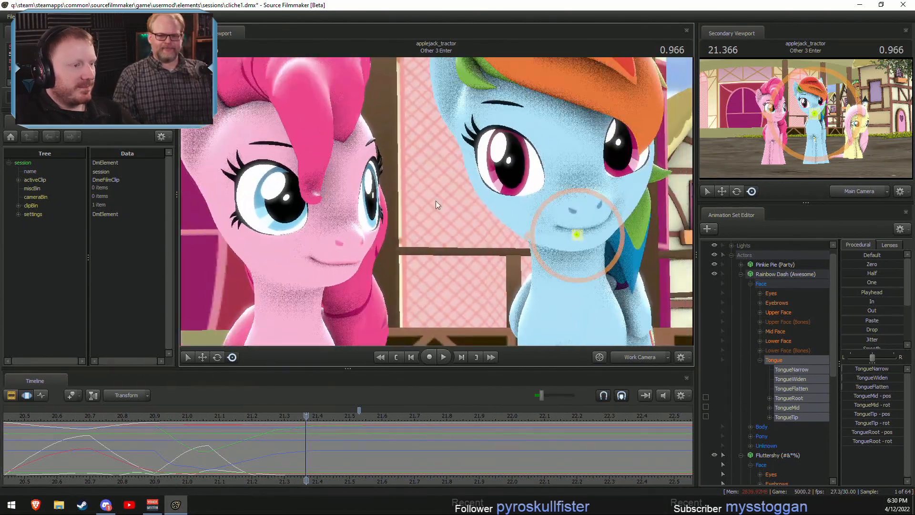
pyautogui.press('shift')
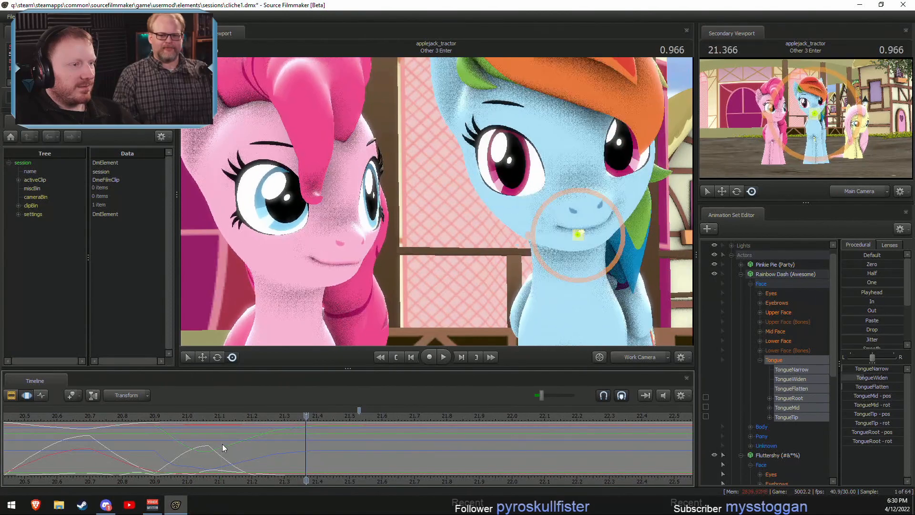
pyautogui.press('shift')
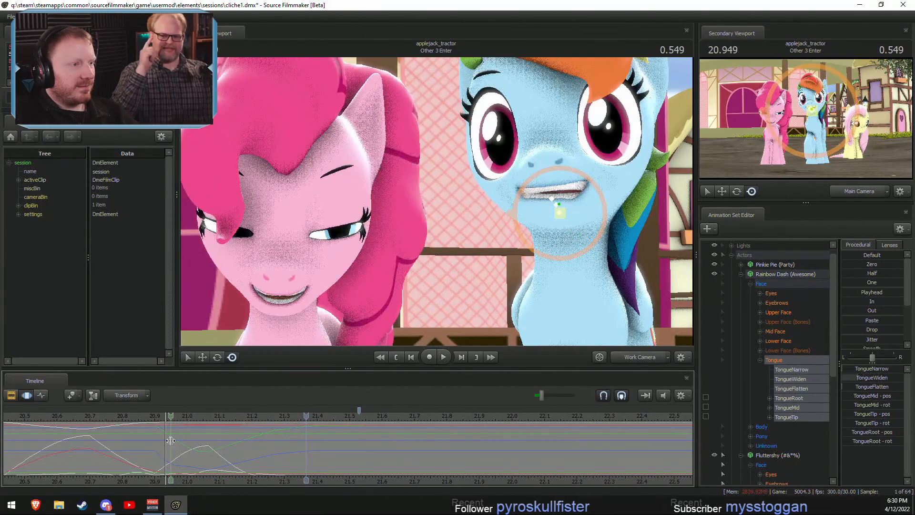
# Inspect Rainbow Dash's teeth and mouth in extreme close-up at 20.933 seconds.
pyautogui.click(168, 440)
pyautogui.moveTo(475, 286); pyautogui.dragTo(436, 205)
pyautogui.press('s')
pyautogui.press('w')
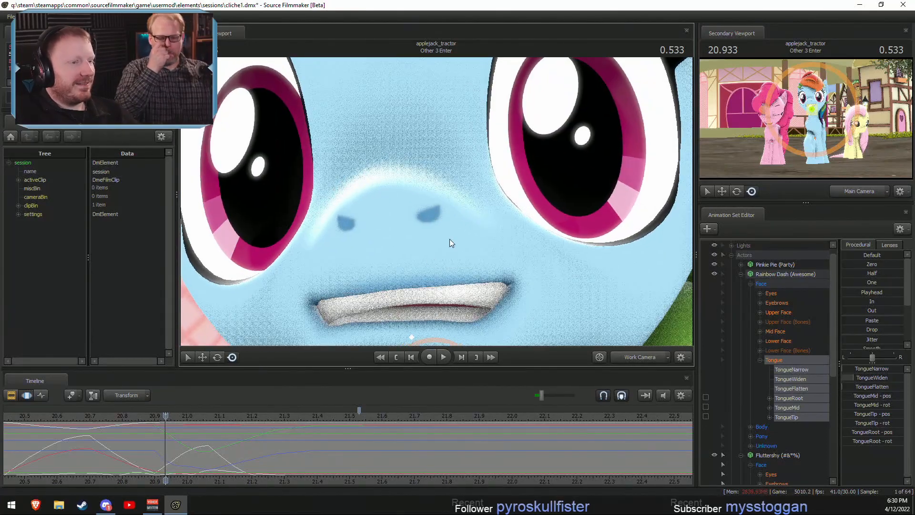
# Replay the Other 3 Enter shot through the Main Camera with a wider stretch of the timeline in view.
pyautogui.click(651, 357)
pyautogui.scroll(-5, 166, 426)
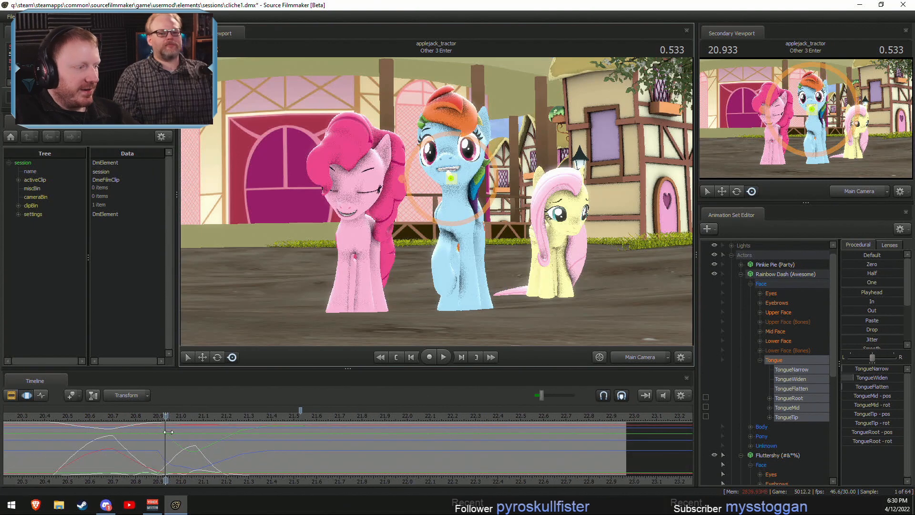
pyautogui.click(74, 414)
pyautogui.press('space')
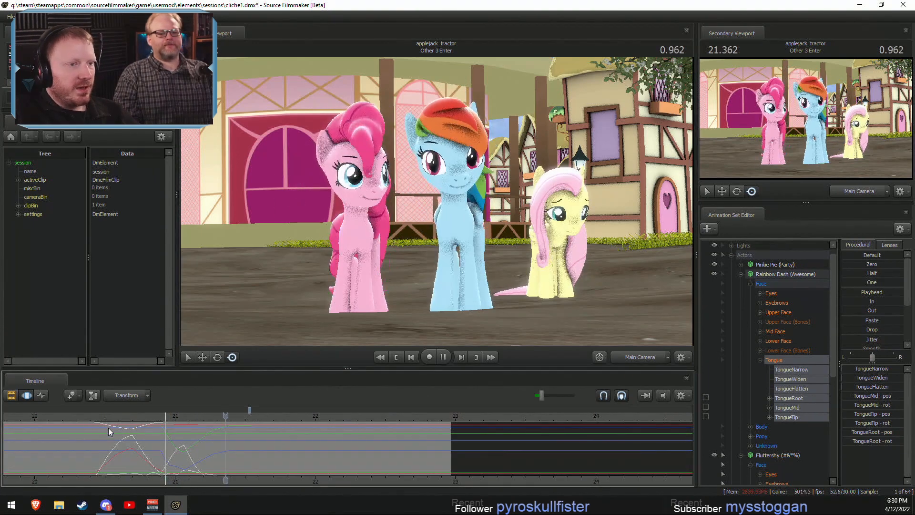
pyautogui.press('space')
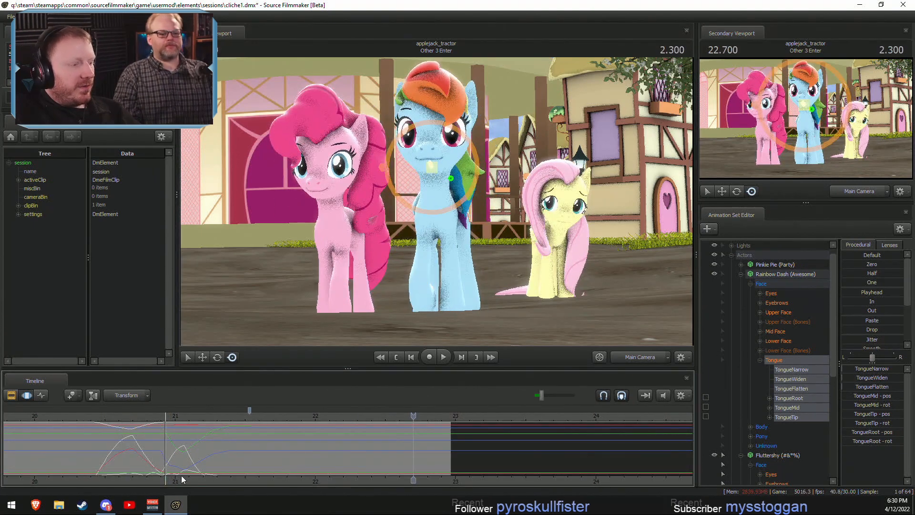
pyautogui.hscroll(-4, 182, 432)
pyautogui.click(133, 419)
pyautogui.press('space')
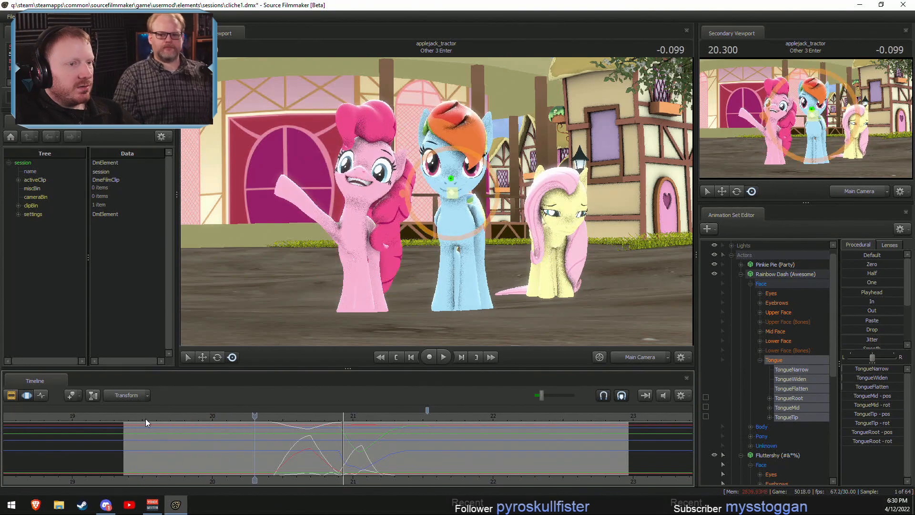
# Frame Fluttershy in the Work Camera at 19.566 seconds and review her motion through 22.566 seconds.
pyautogui.click(145, 418)
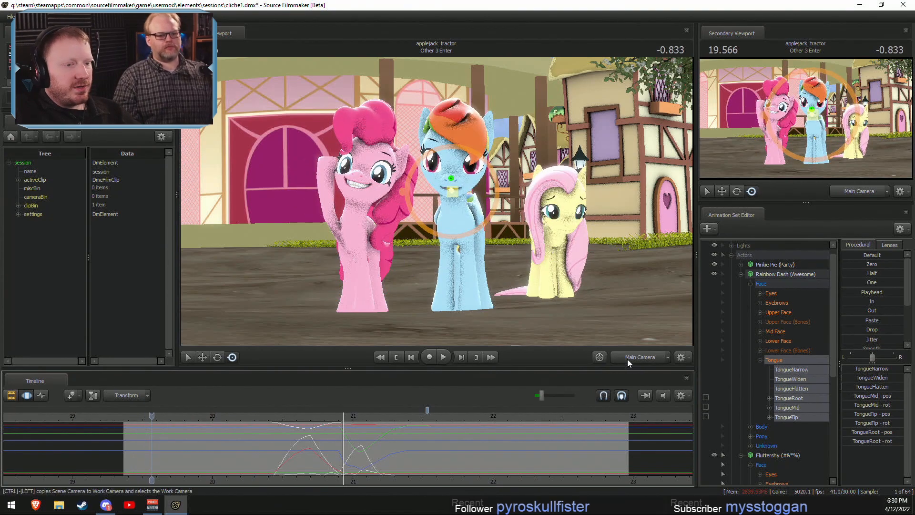
pyautogui.click(627, 359)
pyautogui.press('w')
pyautogui.moveTo(548, 267)
pyautogui.mouseDown()
pyautogui.moveTo(590, 267)
pyautogui.moveTo(572, 315)
pyautogui.moveTo(577, 248)
pyautogui.mouseUp()
pyautogui.click(125, 432)
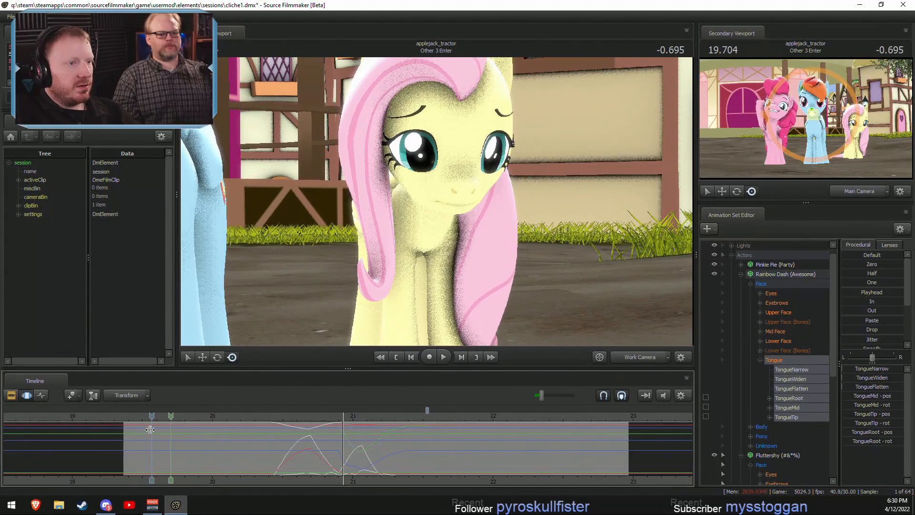
pyautogui.moveTo(223, 451)
pyautogui.mouseDown()
pyautogui.moveTo(204, 452)
pyautogui.moveTo(283, 454)
pyautogui.moveTo(151, 447)
pyautogui.mouseUp()
pyautogui.press('space')
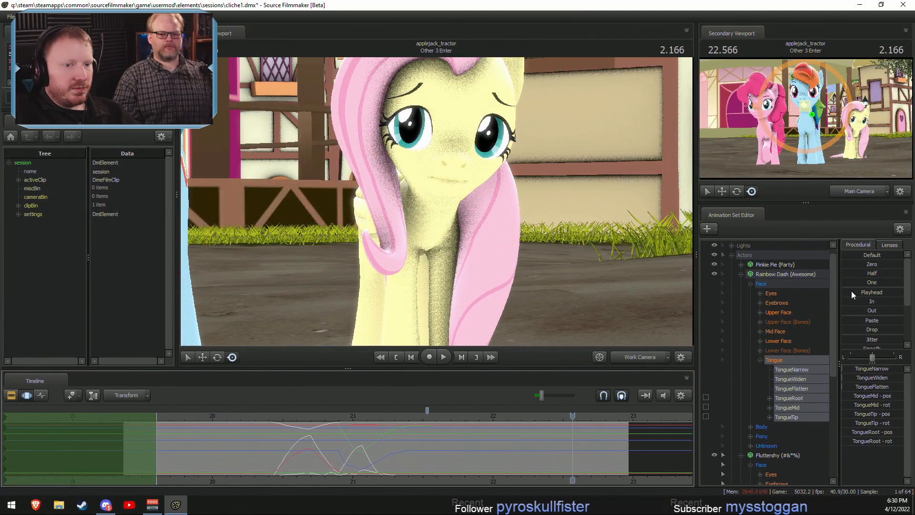
# Select Fluttershy's controls except Face and blend them before about 19.6 seconds toward the 22.566-second pose with Playhead.
pyautogui.click(787, 274)
pyautogui.click(740, 274)
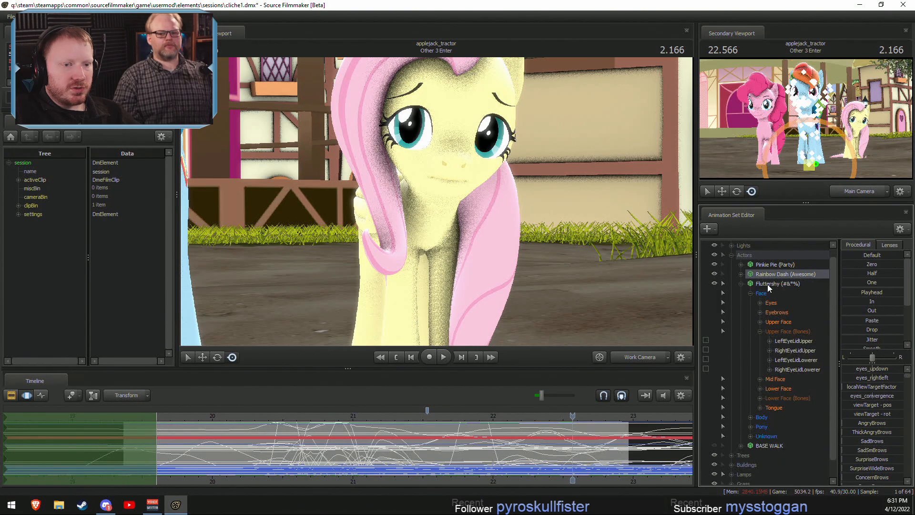
pyautogui.click(762, 293)
pyautogui.keyDown('ctrl'); pyautogui.click(766, 296); pyautogui.keyUp('ctrl')
pyautogui.moveTo(860, 292); pyautogui.dragTo(872, 293)
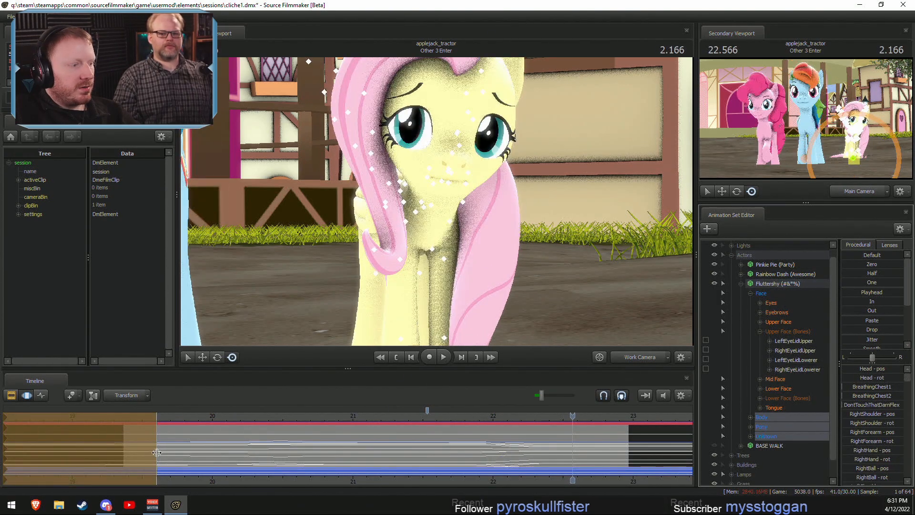
# Apply Round to Fluttershy's non-face controls over about 19.4 to 20.1 seconds, with falloff from about 18.7 to 20.5 seconds.
pyautogui.keyDown('shift'); pyautogui.moveTo(179, 457); pyautogui.dragTo(126, 461); pyautogui.keyUp('shift')
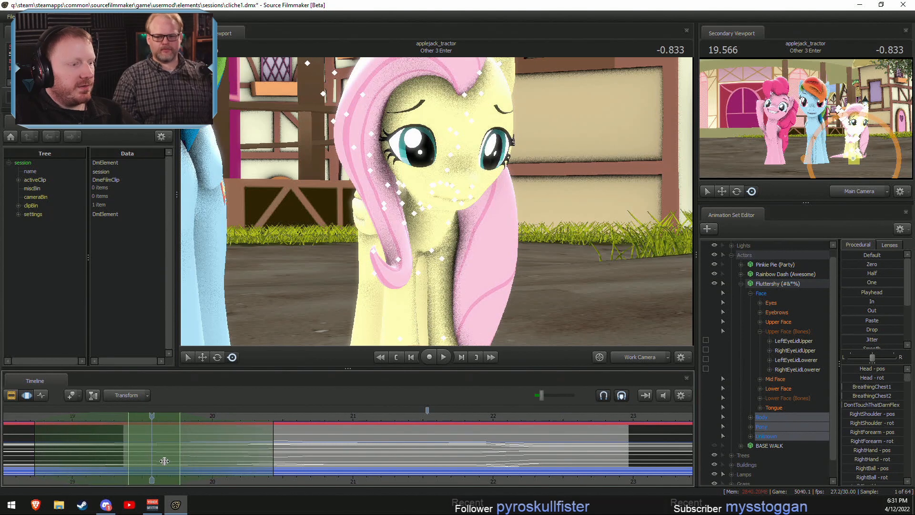
pyautogui.scroll(-2, 850, 345)
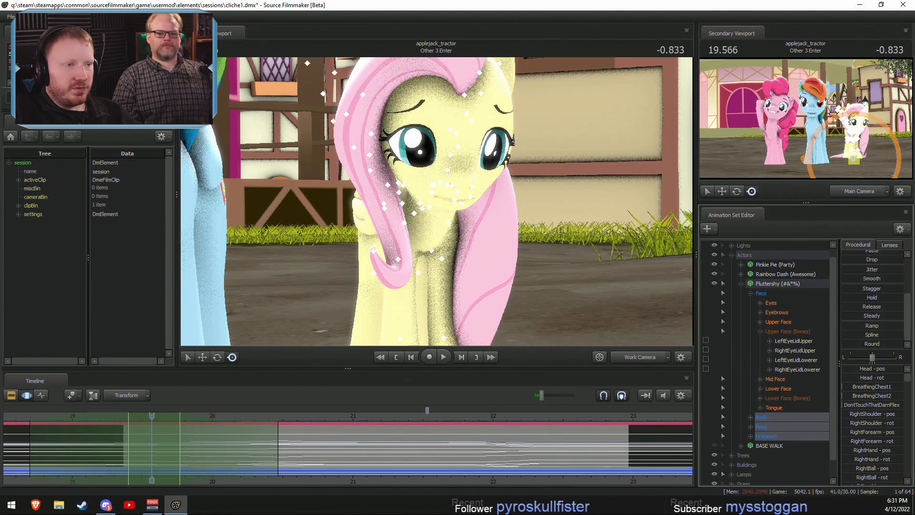
pyautogui.moveTo(850, 344); pyautogui.dragTo(902, 344)
pyautogui.moveTo(180, 460); pyautogui.dragTo(231, 461)
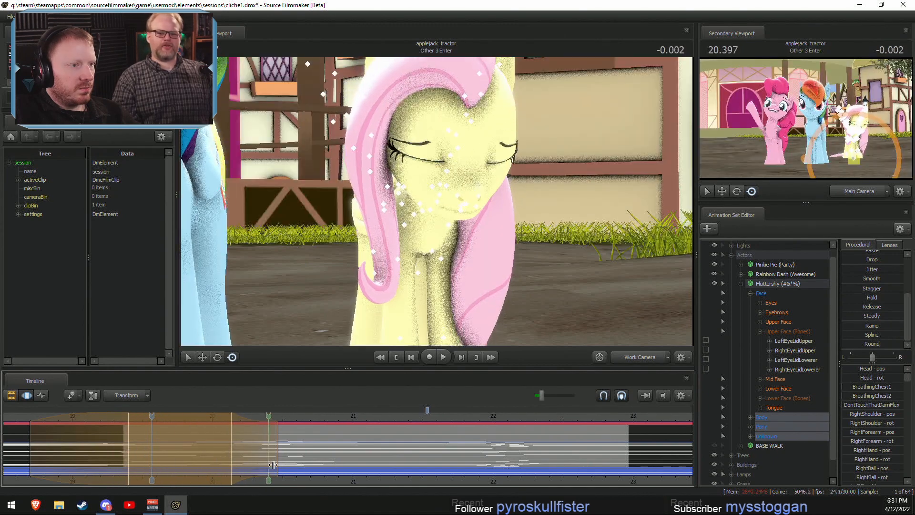
pyautogui.press('F2')
pyautogui.press('F3')
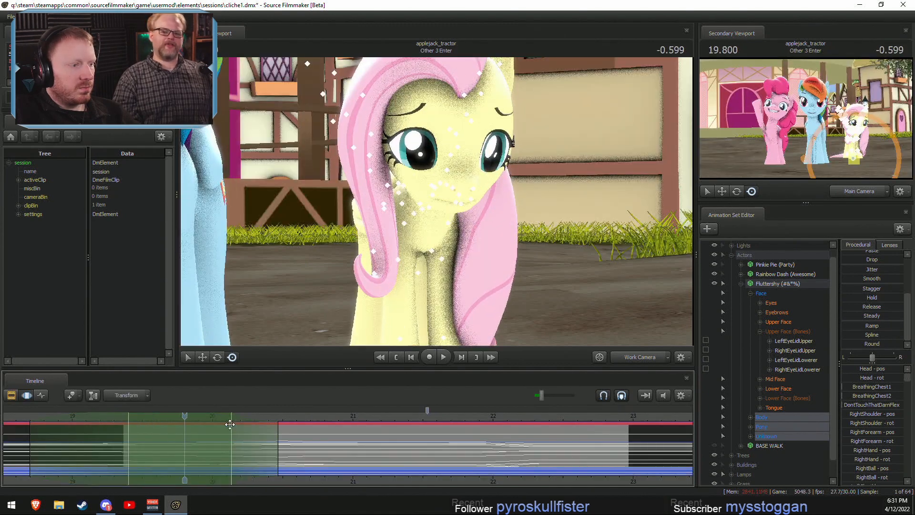
# Review Fluttershy's motion in the Work Camera and widen the time-selection falloff to about 19.0 to 21.1 seconds.
pyautogui.press('space')
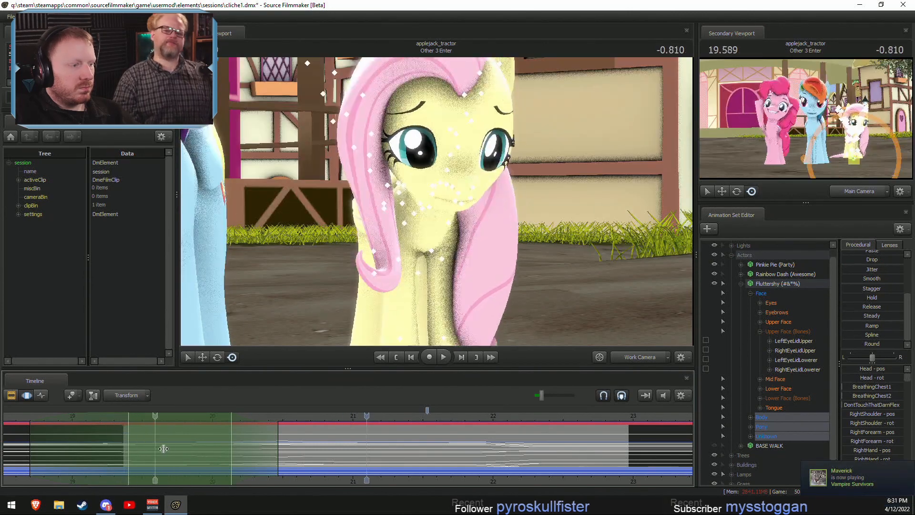
pyautogui.click(197, 446)
pyautogui.keyDown('shift'); pyautogui.scroll(5, 198, 447); pyautogui.keyUp('shift')
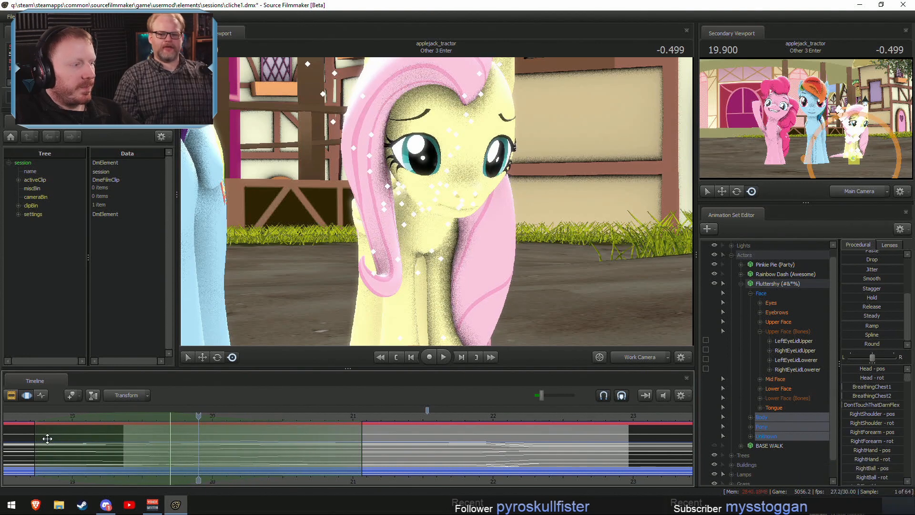
pyautogui.click(67, 417)
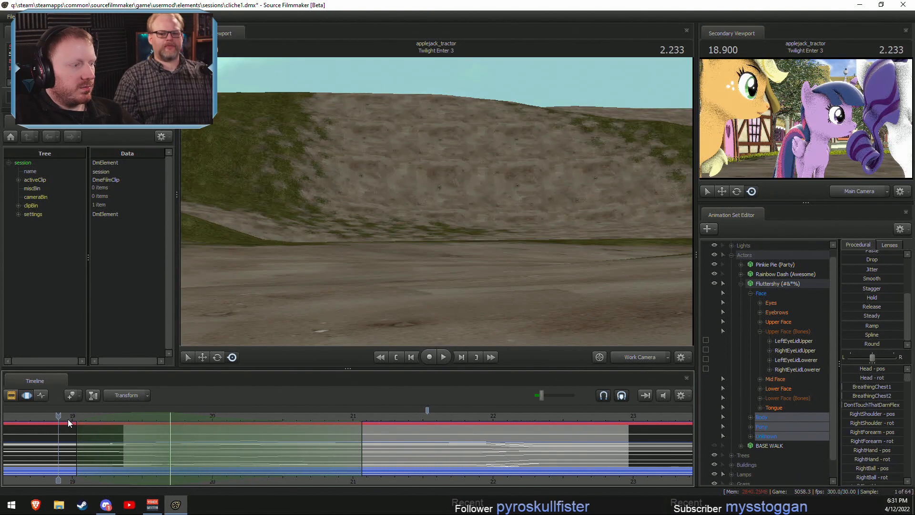
pyautogui.press('space')
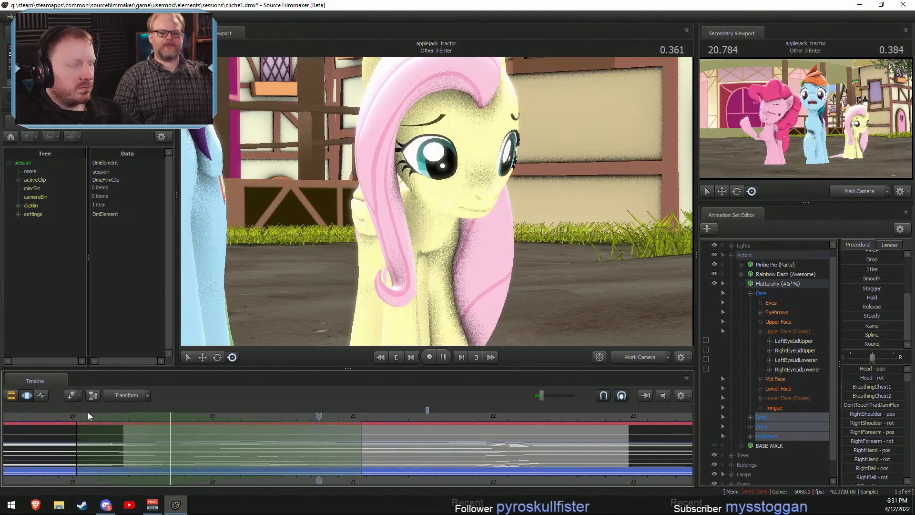
# Play the whole Other 3 Enter shot through the Main Camera, from just before its start into 5 Together.
pyautogui.click(636, 357)
pyautogui.click(67, 418)
pyautogui.press('space')
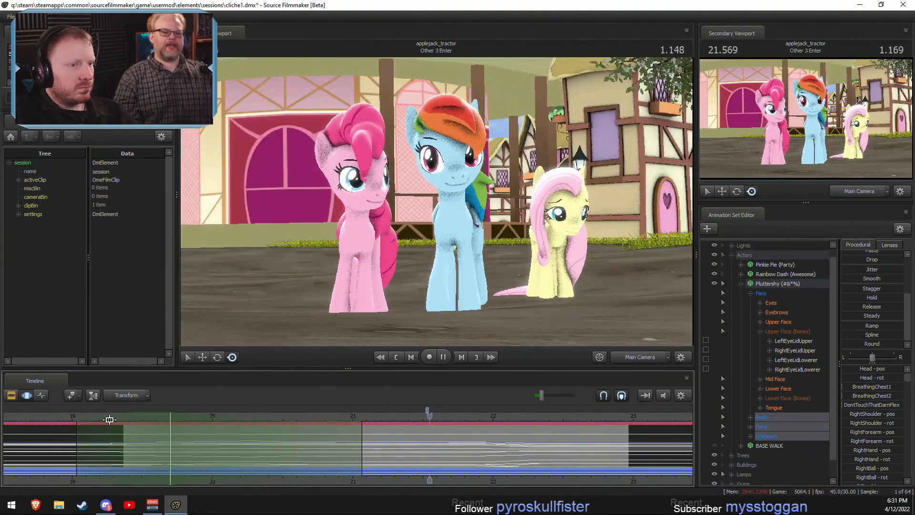
pyautogui.press('space')
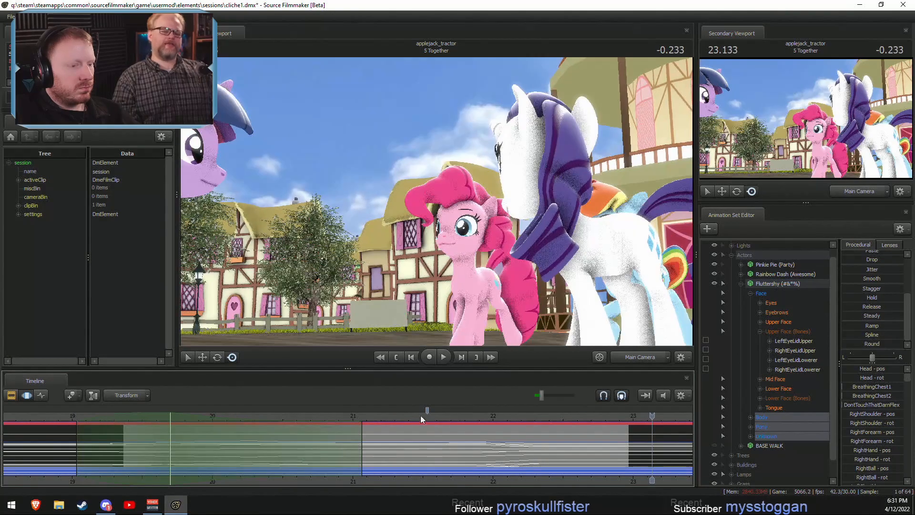
# Play back the last second of the Other 3 Enter shot through the Work Camera.
pyautogui.click(536, 416)
pyautogui.click(642, 359)
pyautogui.press('space')
pyautogui.press('space')
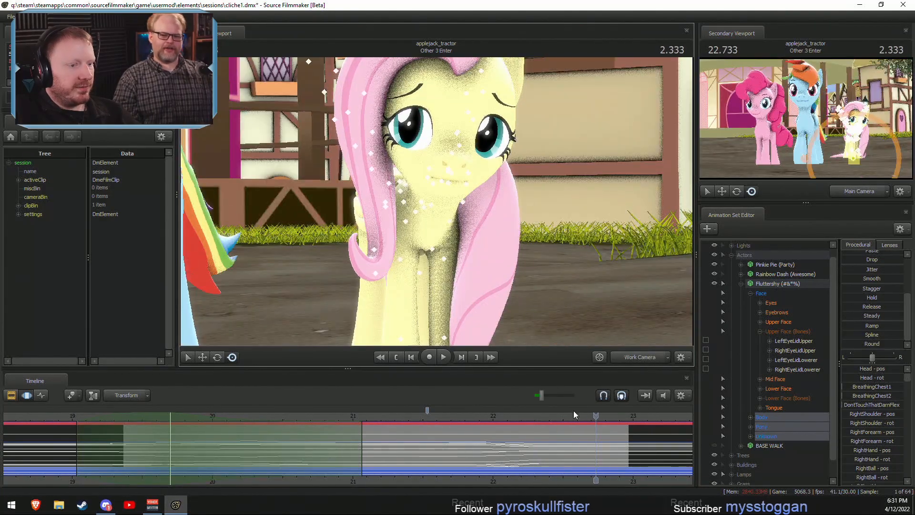
# Center the time selection on 22.366 seconds, with falloff from about 22.0 to 23.1 seconds.
pyautogui.press('shift')
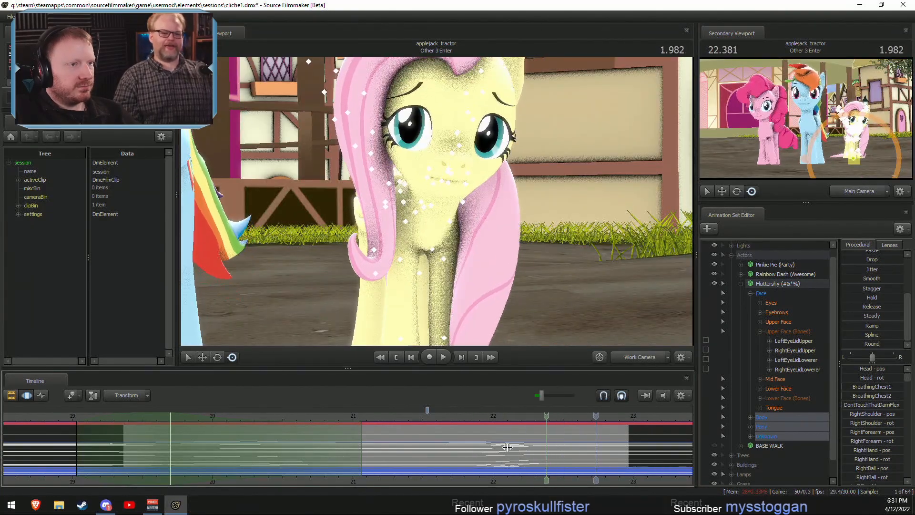
pyautogui.click(543, 461)
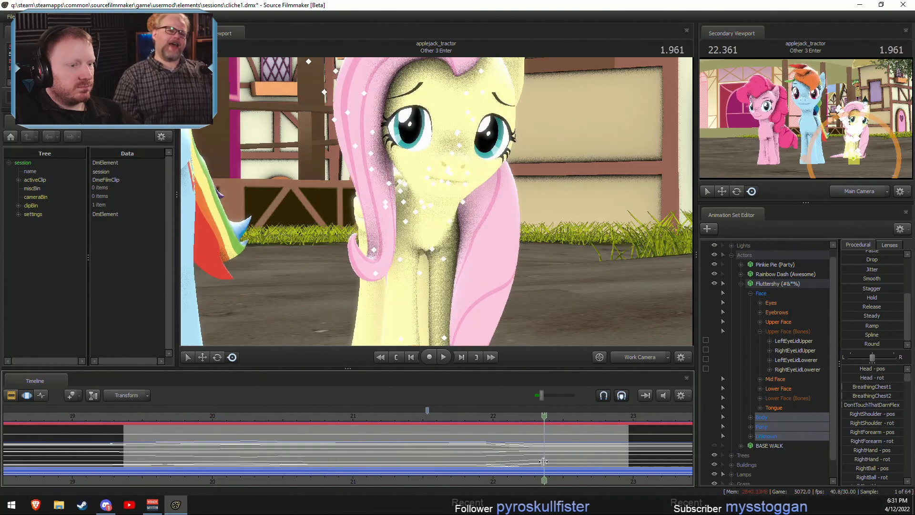
pyautogui.keyDown('shift'); pyautogui.scroll(1, 542, 461); pyautogui.keyUp('shift')
pyautogui.scroll(1, 542, 461)
pyautogui.moveTo(608, 459); pyautogui.dragTo(655, 461)
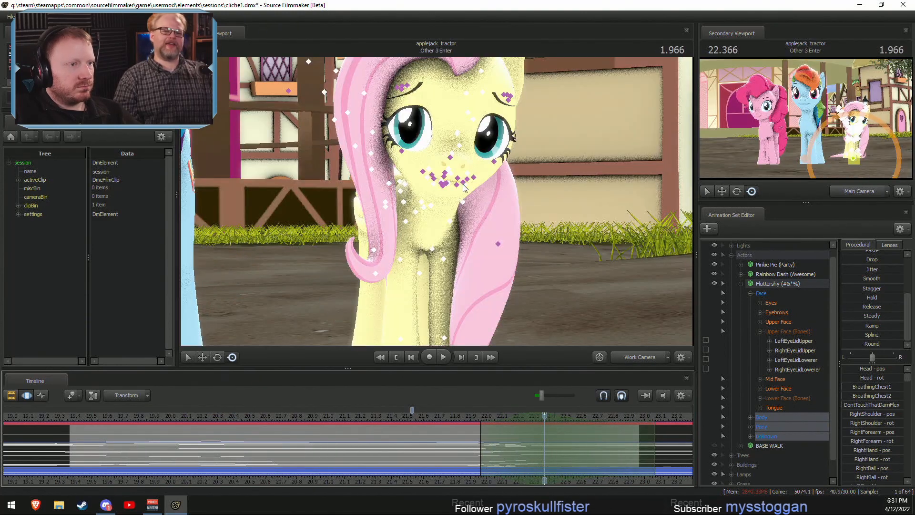
# Rotate Fluttershy's Head control slightly at 22.366 seconds and scrub ahead to check the pose.
pyautogui.click(450, 170)
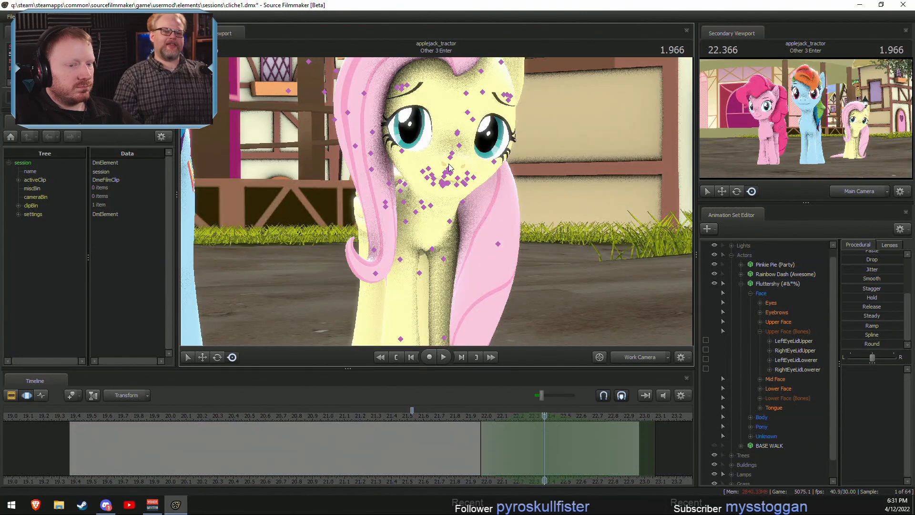
pyautogui.click(750, 417)
pyautogui.click(772, 435)
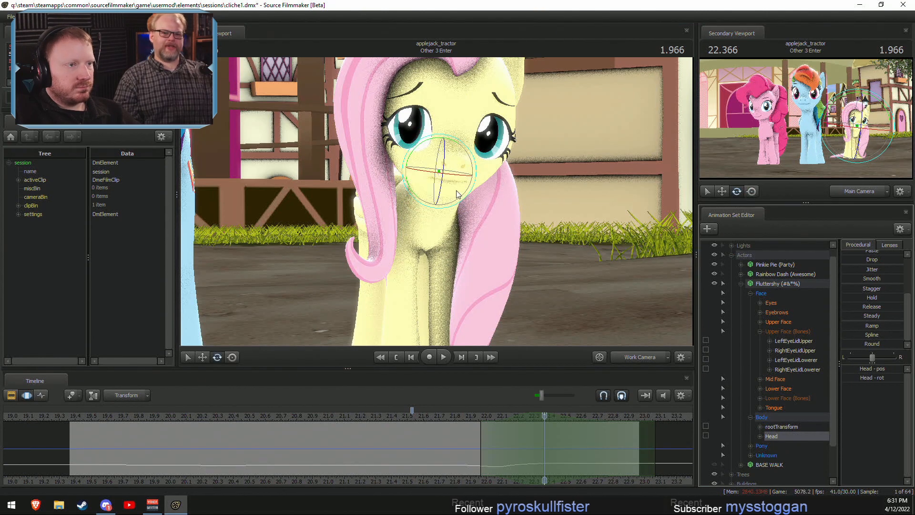
pyautogui.moveTo(456, 190); pyautogui.dragTo(454, 190)
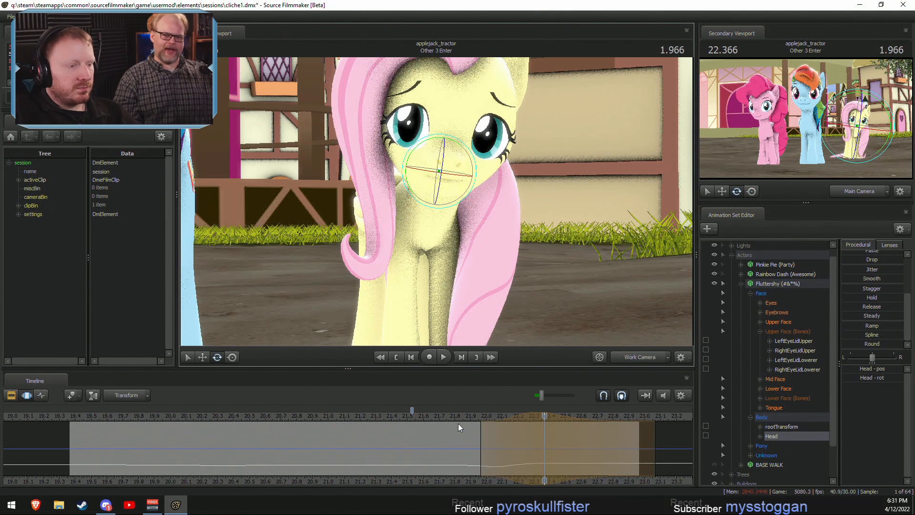
pyautogui.moveTo(458, 423); pyautogui.dragTo(593, 458)
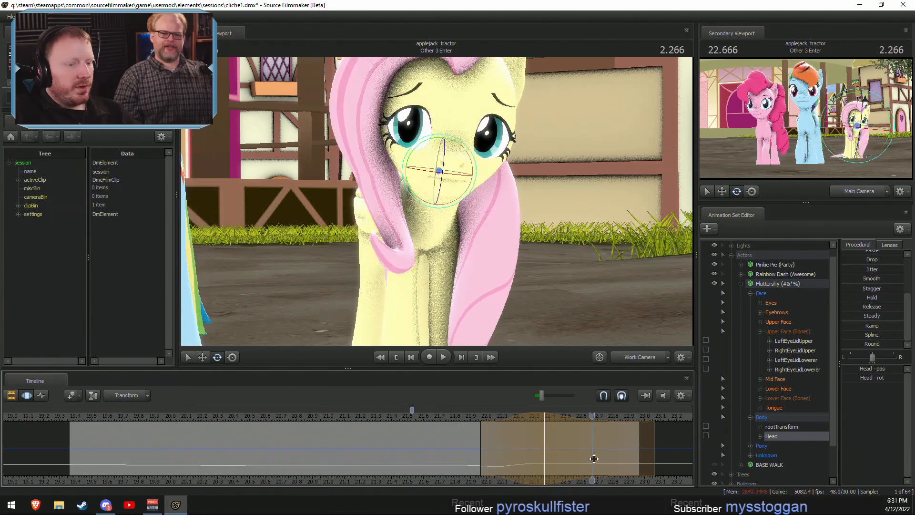
# Rotate Fluttershy's Head slightly again at 22.433 seconds and extend the trailing falloff to about 23.8 seconds.
pyautogui.moveTo(594, 458); pyautogui.dragTo(377, 458, button='middle')
pyautogui.click(307, 415)
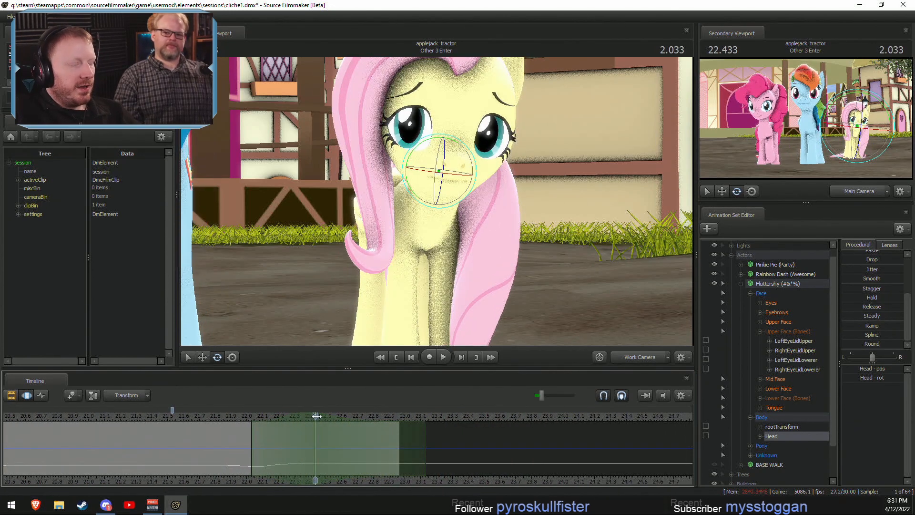
pyautogui.moveTo(451, 186); pyautogui.dragTo(453, 189)
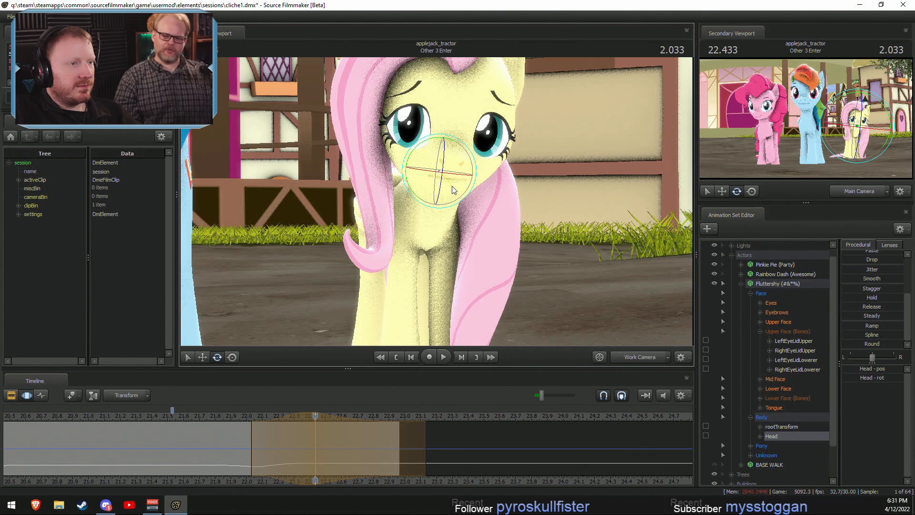
pyautogui.click(198, 420)
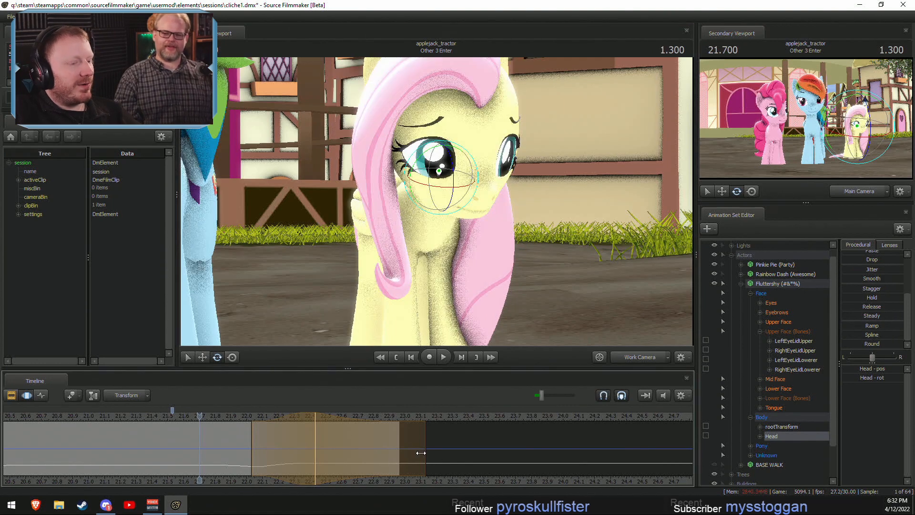
pyautogui.moveTo(422, 451); pyautogui.dragTo(527, 467)
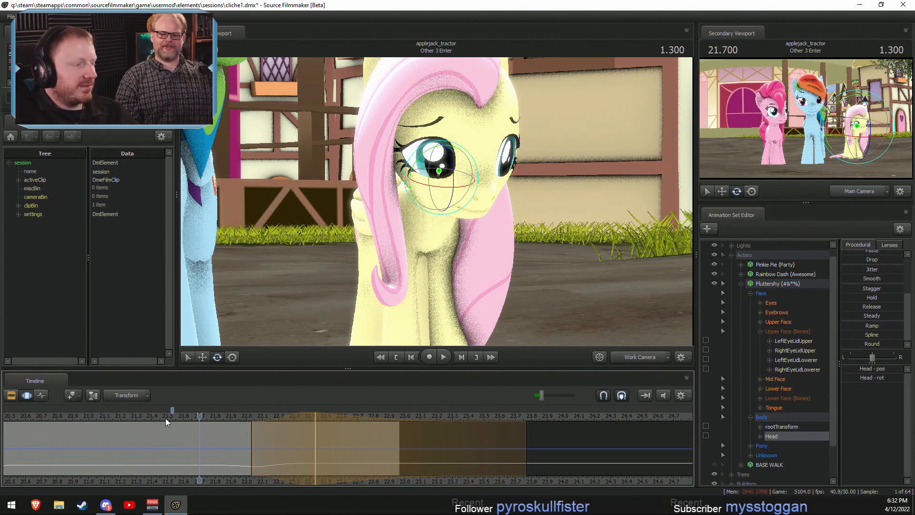
# Play the second half of the shot through the Work Camera and the Main Camera to check Fluttershy's head turn.
pyautogui.press('space')
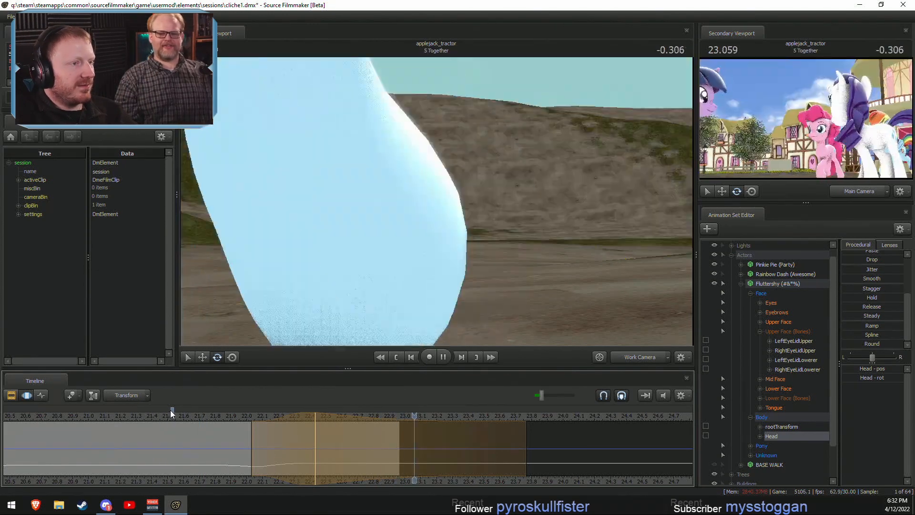
pyautogui.click(170, 410)
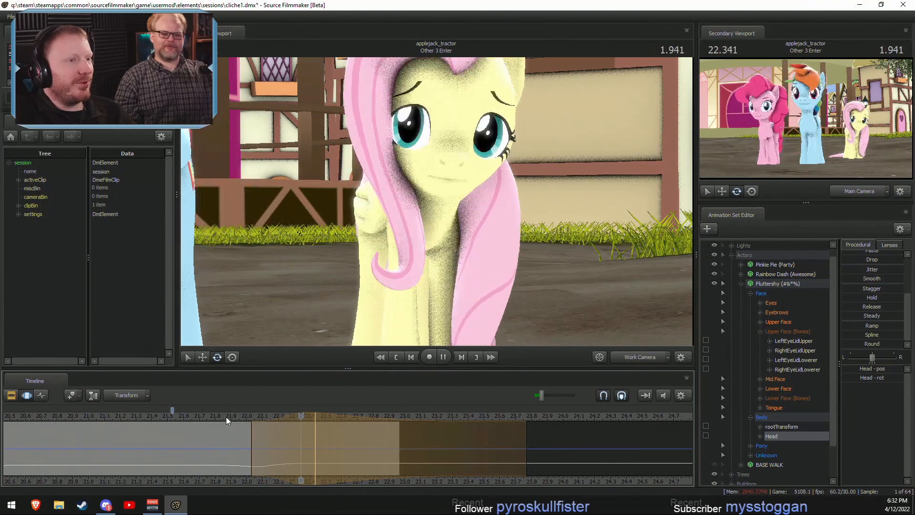
pyautogui.press('space')
pyautogui.click(632, 357)
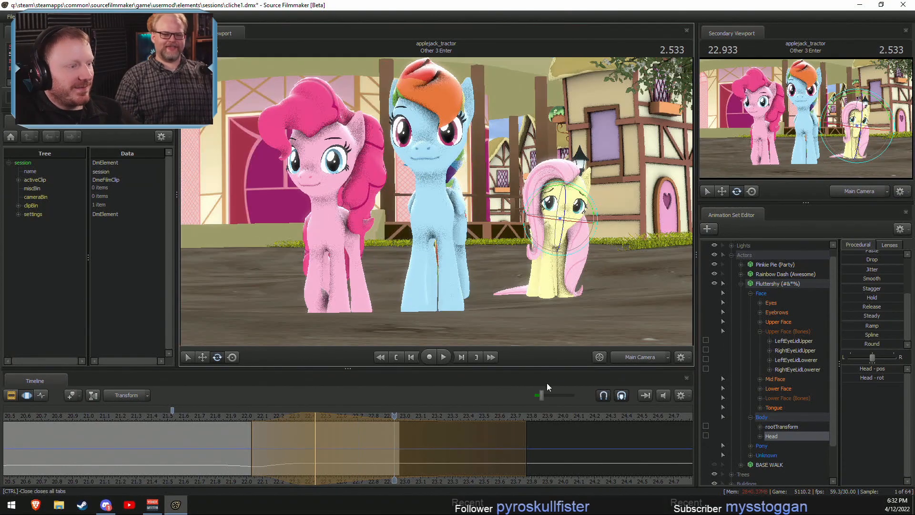
pyautogui.press('space')
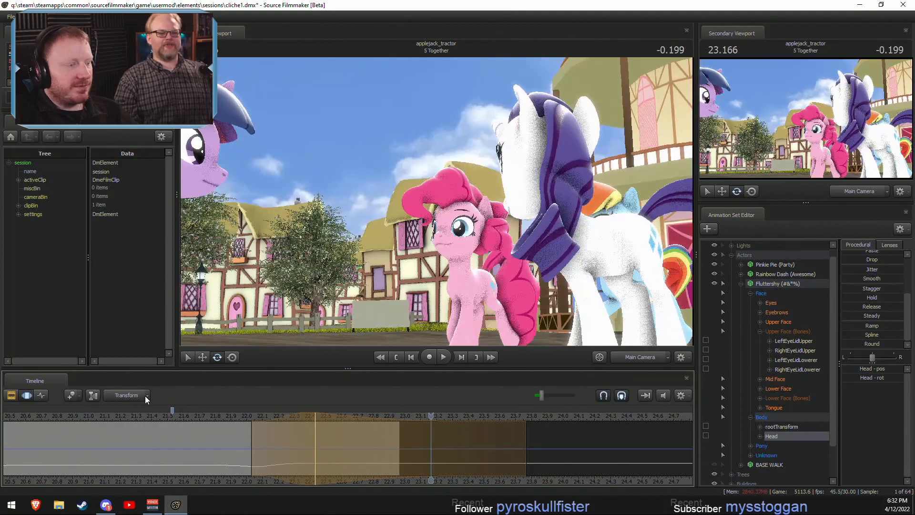
pyautogui.click(132, 414)
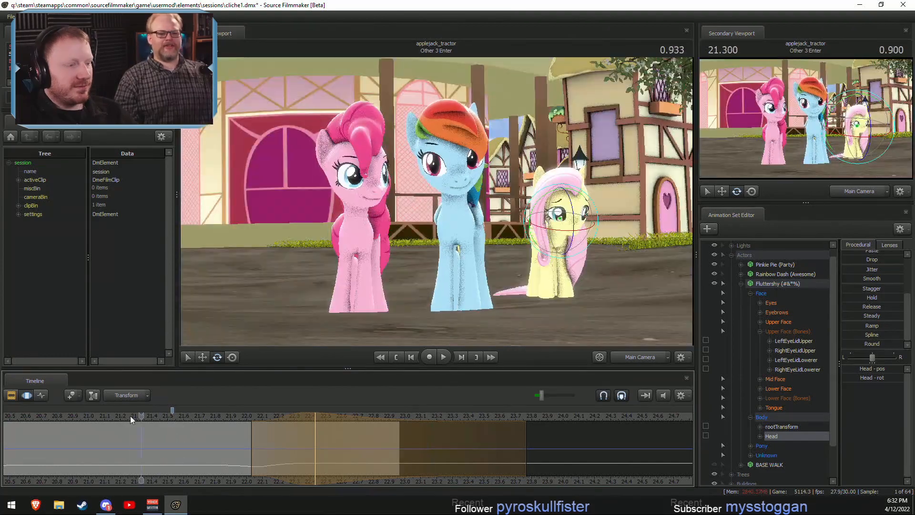
# Replay the head turn from about 21.3 seconds in the Work Camera, with Fluttershy's front legs in view.
pyautogui.click(625, 357)
pyautogui.press('space')
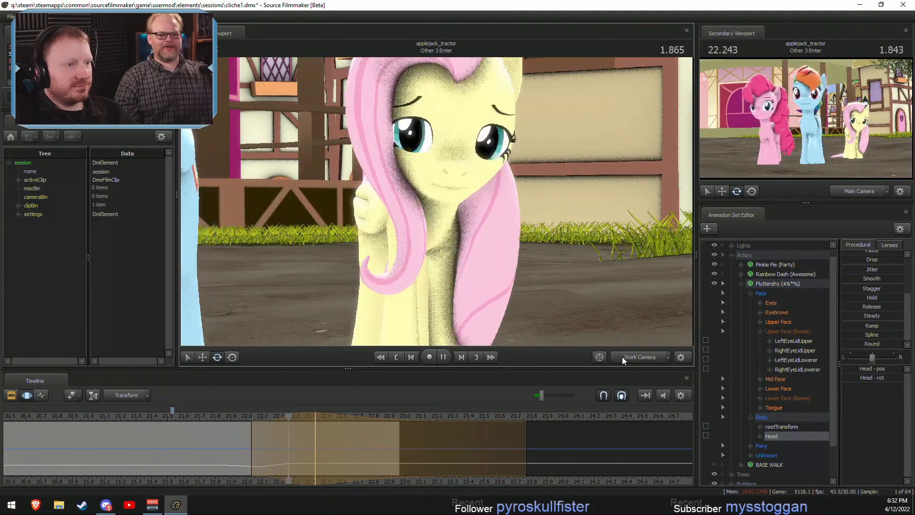
pyautogui.click(132, 415)
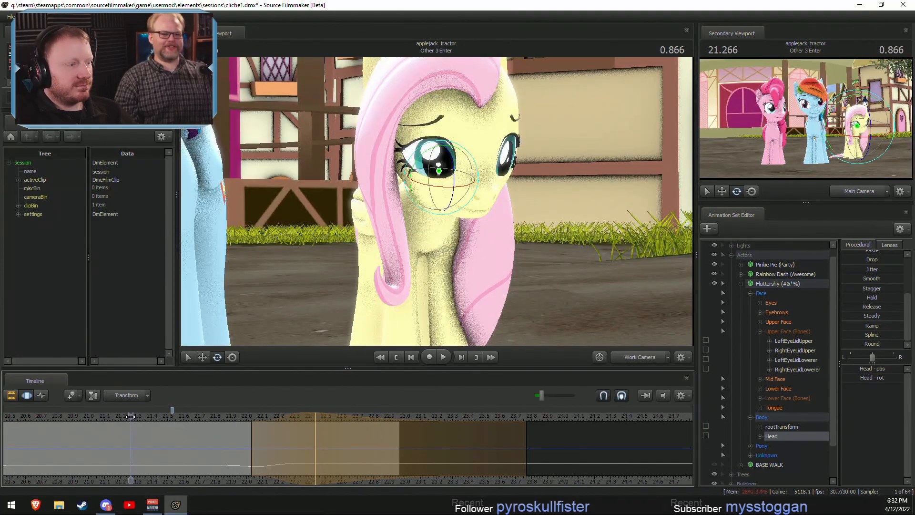
pyautogui.press('space')
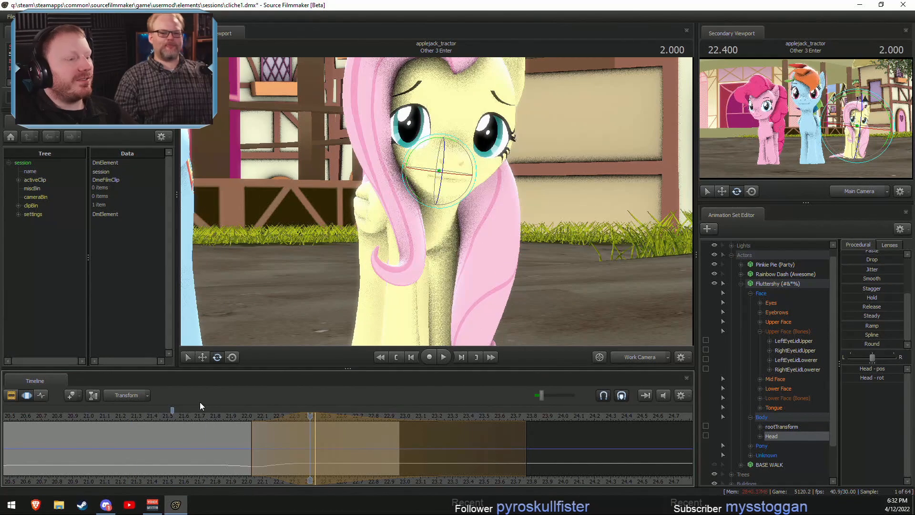
pyautogui.click(141, 415)
pyautogui.press('space')
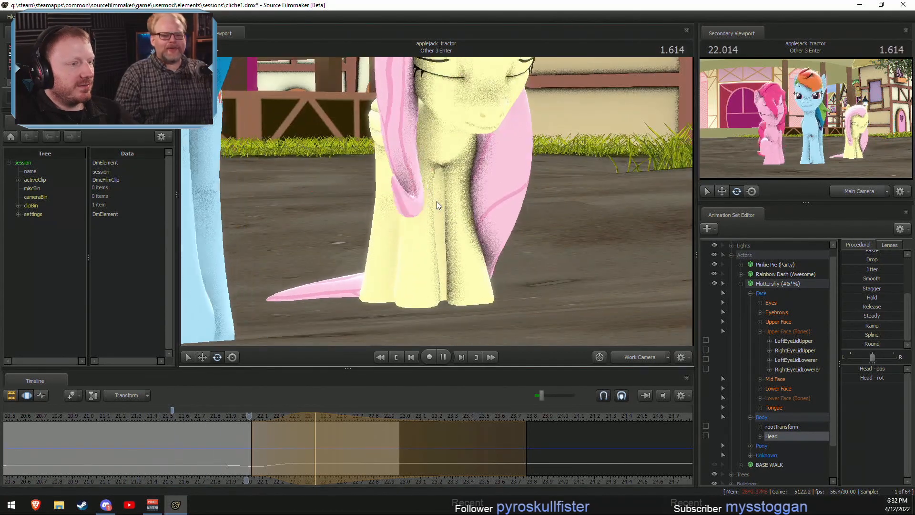
pyautogui.press('space')
# Set an open-ended time selection from 22.066 seconds onward, with lead-in falloff from about 21.8 seconds.
pyautogui.press('shift')
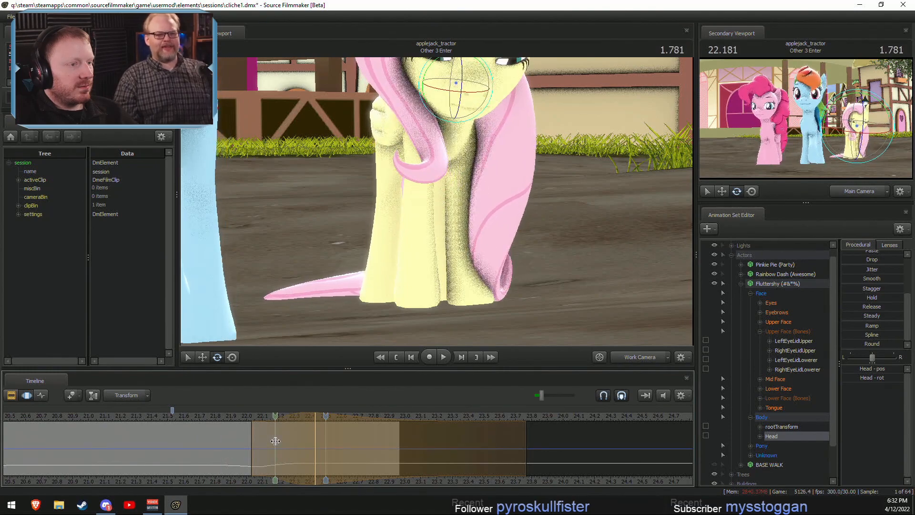
pyautogui.keyDown('shift'); pyautogui.moveTo(257, 439); pyautogui.dragTo(358, 402); pyautogui.keyUp('shift')
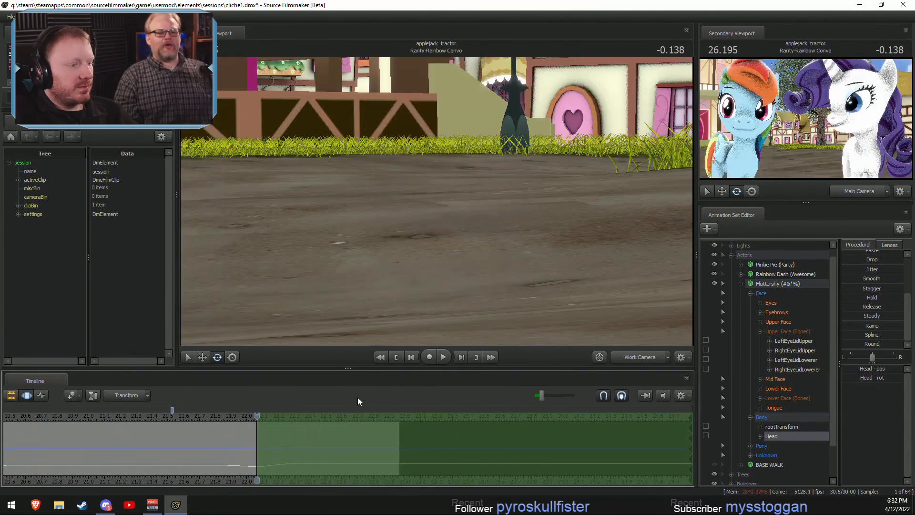
pyautogui.moveTo(250, 446); pyautogui.dragTo(217, 445)
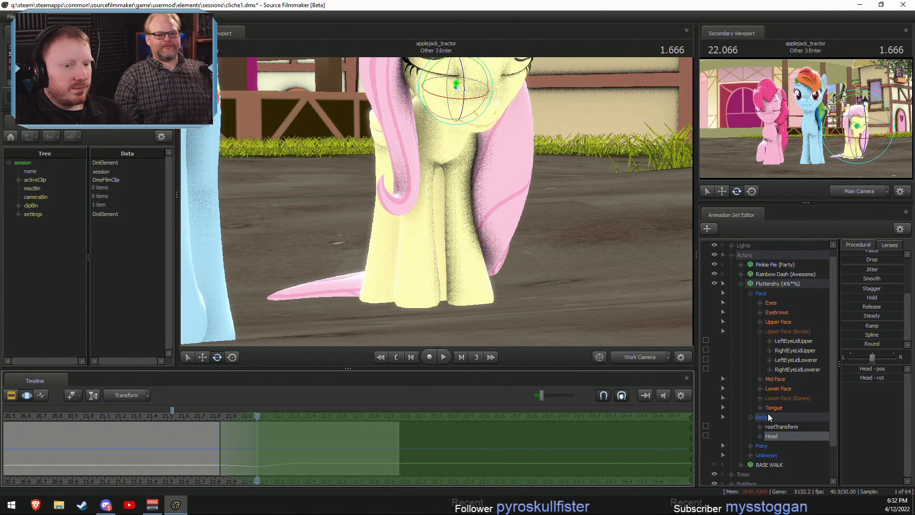
# Expand both of Fluttershy's front-leg groups under Pony Legs and lock RightForearm and LeftForearm.
pyautogui.click(750, 445)
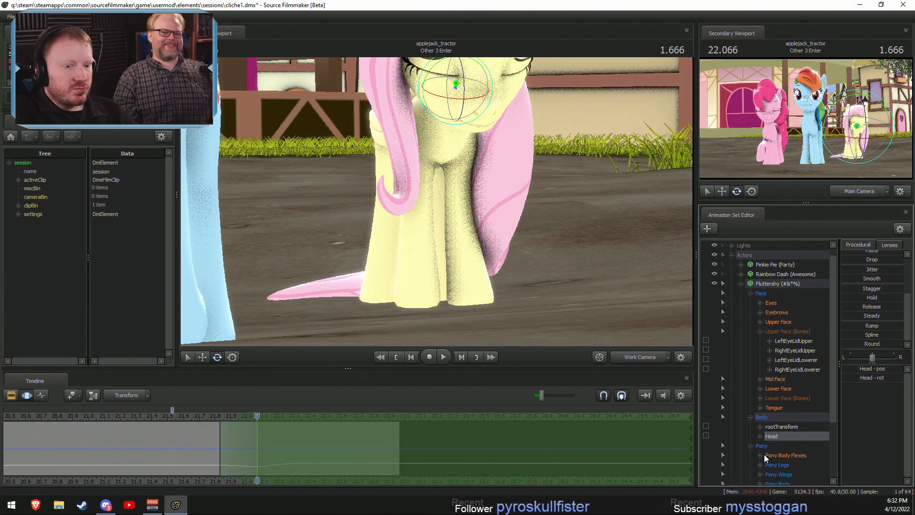
pyautogui.scroll(-1, 764, 454)
pyautogui.scroll(-2, 784, 448)
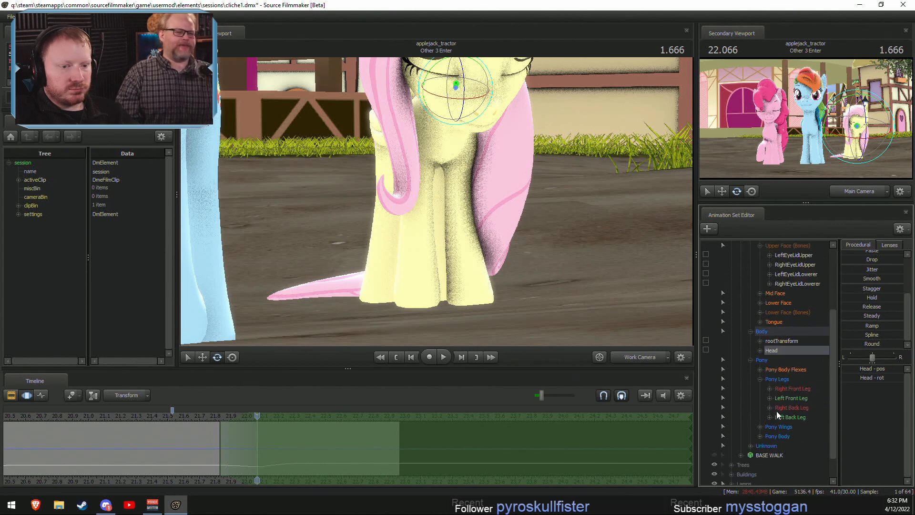
pyautogui.click(774, 397)
pyautogui.click(769, 389)
pyautogui.click(769, 435)
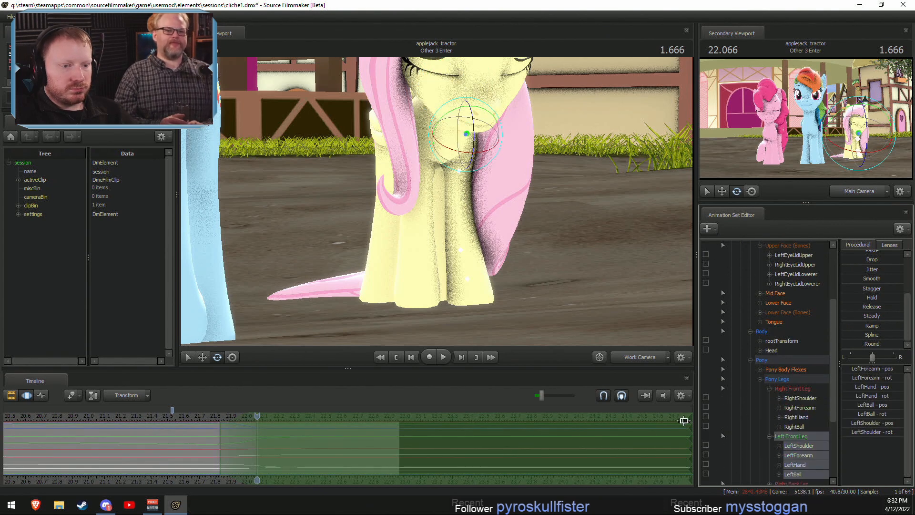
pyautogui.click(705, 406)
pyautogui.click(706, 454)
# Change the rotation mode and try rotating Fluttershy's Left Front Leg controls.
pyautogui.rightClick(457, 162)
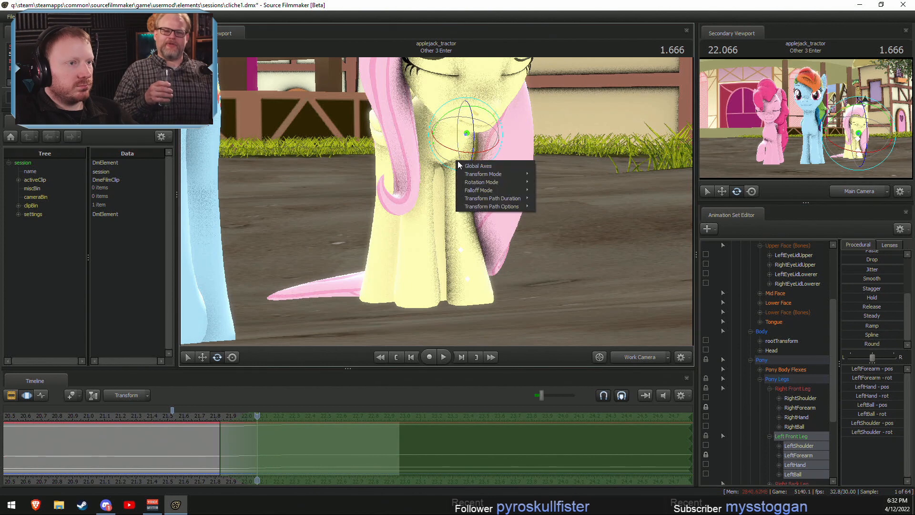
pyautogui.moveTo(481, 182)
pyautogui.click(552, 191)
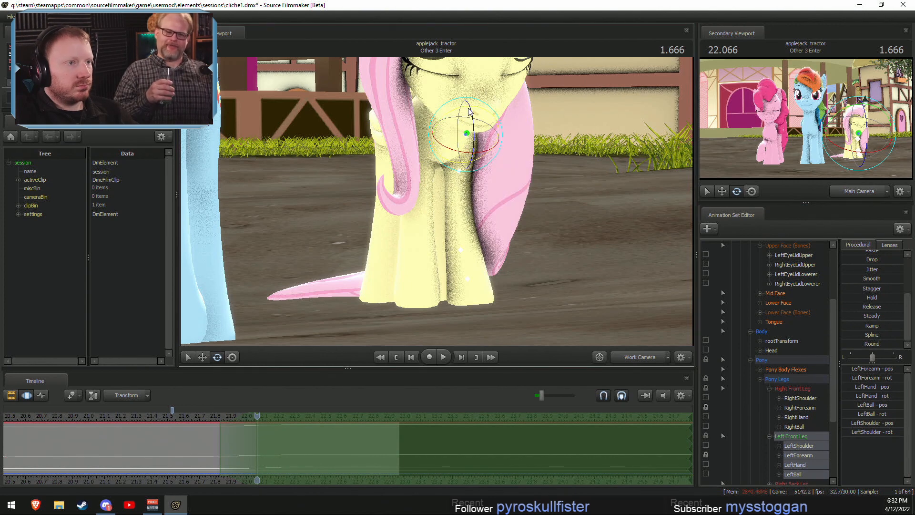
pyautogui.moveTo(469, 111); pyautogui.dragTo(531, 177)
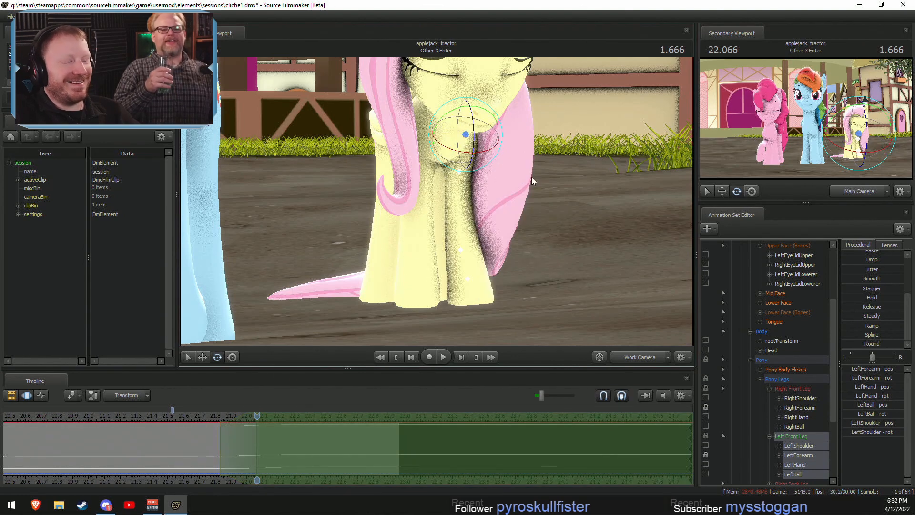
# Lock RightHand and LeftHand instead of the forearms, and rotate LeftForearm and RightForearm together slightly at 22.066 seconds.
pyautogui.click(792, 456)
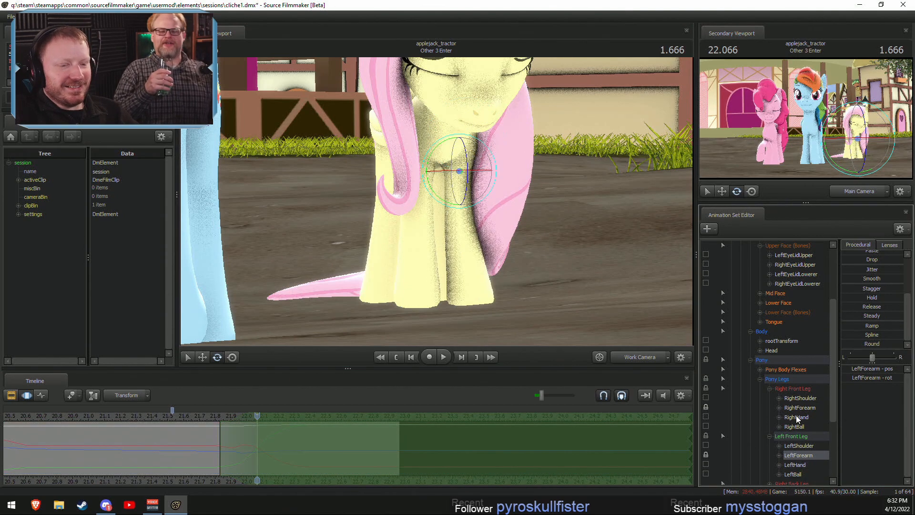
pyautogui.keyDown('ctrl'); pyautogui.click(798, 407); pyautogui.keyUp('ctrl')
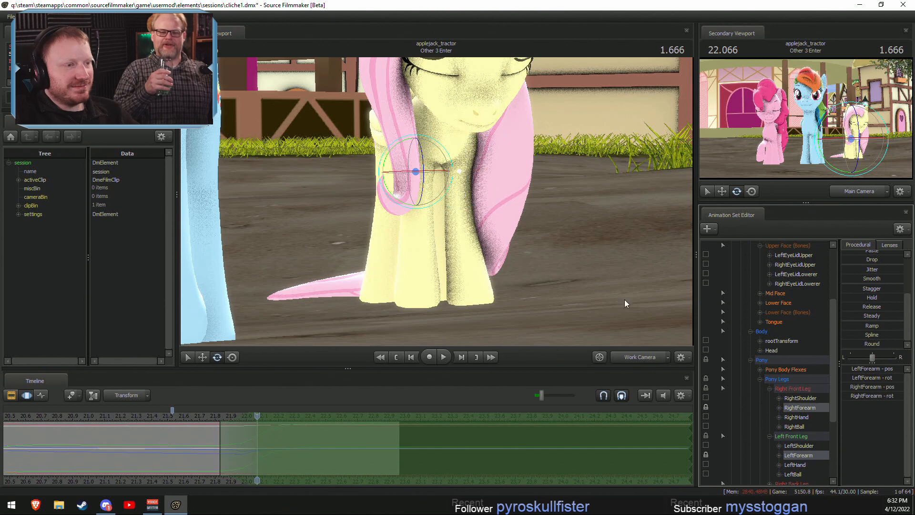
pyautogui.click(705, 455)
pyautogui.click(706, 407)
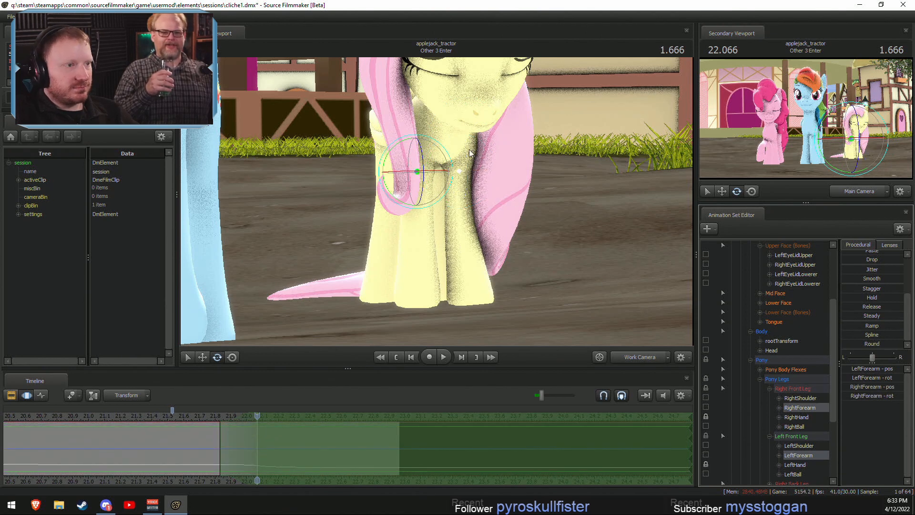
pyautogui.moveTo(394, 144); pyautogui.dragTo(399, 145)
# Scrub back and play from about 21.6 seconds to check Fluttershy's forearm motion.
pyautogui.press('shift')
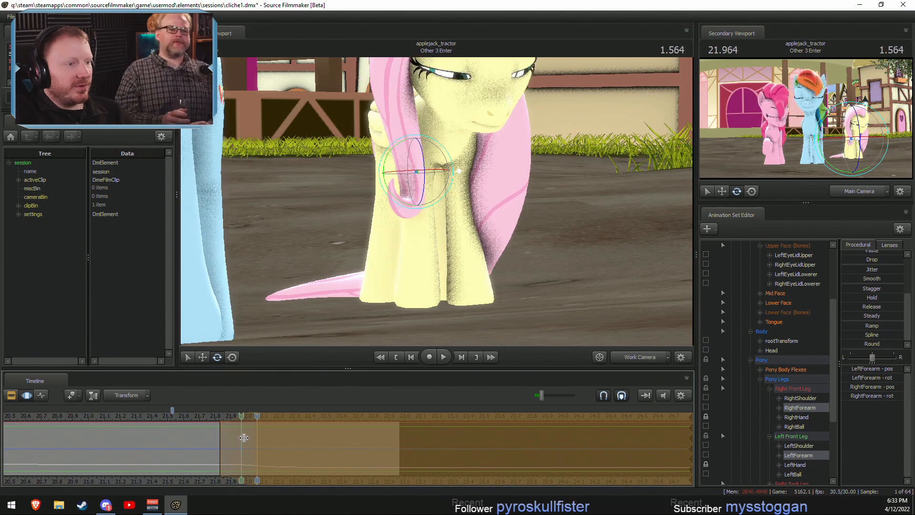
pyautogui.click(188, 415)
pyautogui.press('space')
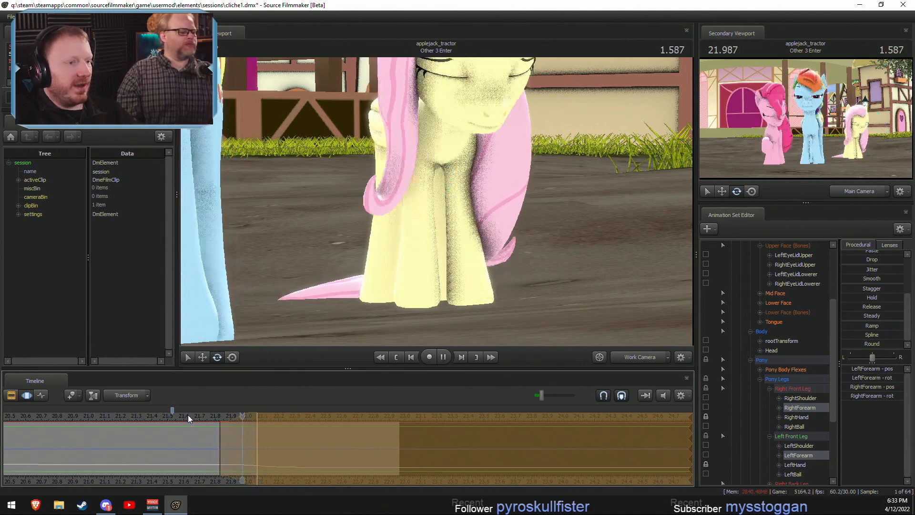
# Extend the solid start of the time selection slightly earlier to about 21.8 seconds and scrub through Fluttershy's blink to check it.
pyautogui.press('space')
pyautogui.press('shift')
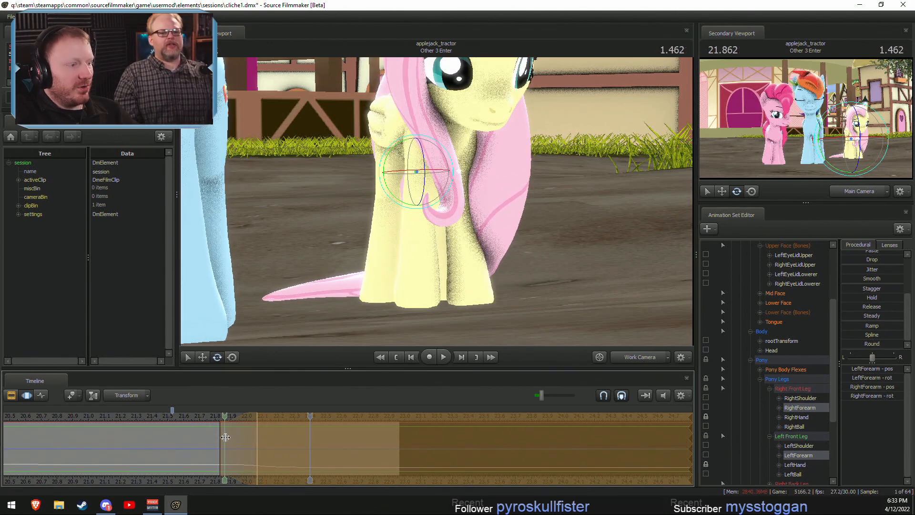
pyautogui.moveTo(220, 437); pyautogui.dragTo(214, 438)
pyautogui.press('shift')
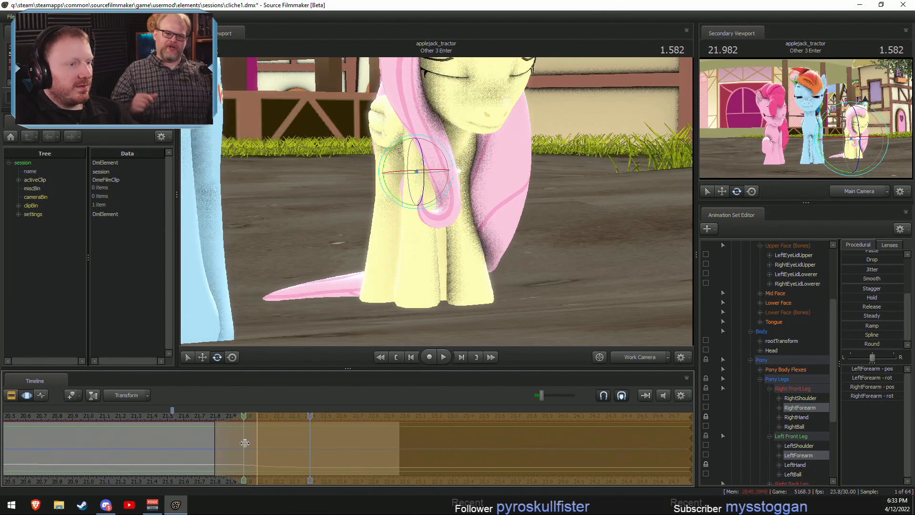
pyautogui.press('shift')
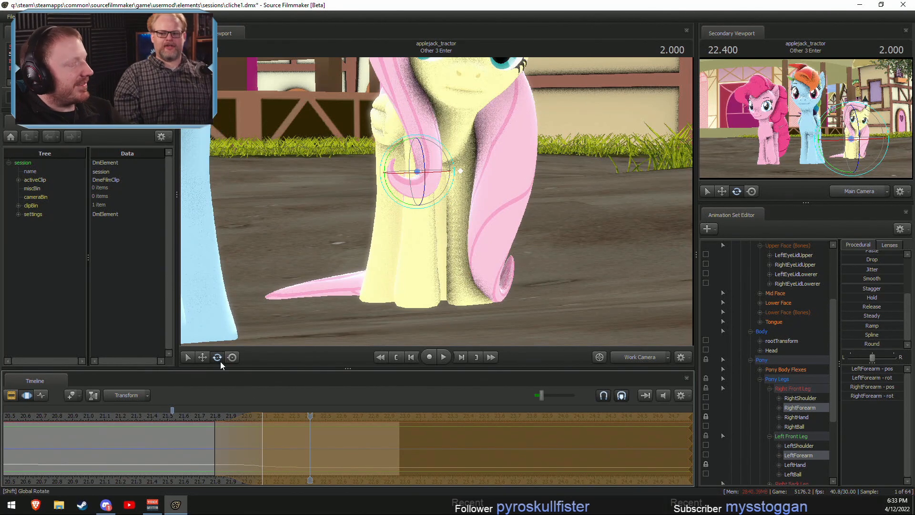
# Replay the end of the Other 3 Enter shot repeatedly from about 21.4 seconds to examine Fluttershy's head turn and forearm motion.
pyautogui.moveTo(206, 456); pyautogui.dragTo(318, 460)
pyautogui.press('space')
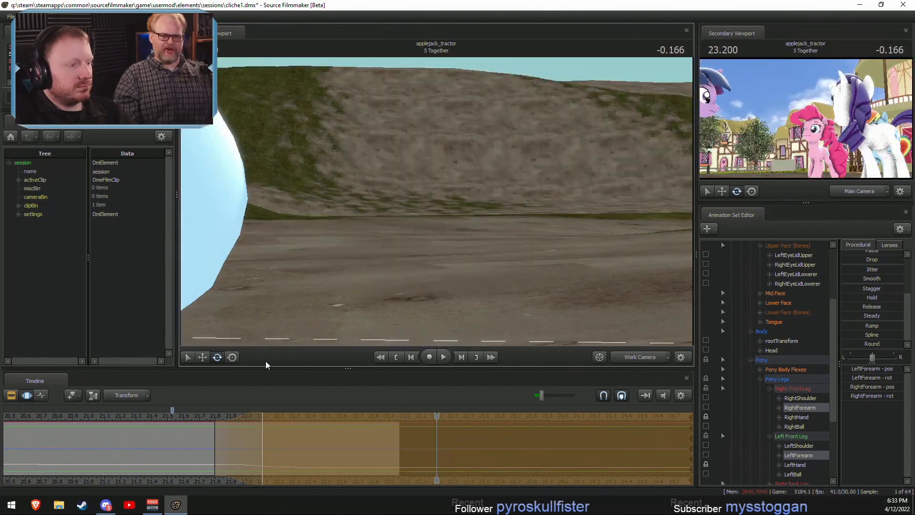
pyautogui.click(150, 417)
pyautogui.press('space')
pyautogui.press('space')
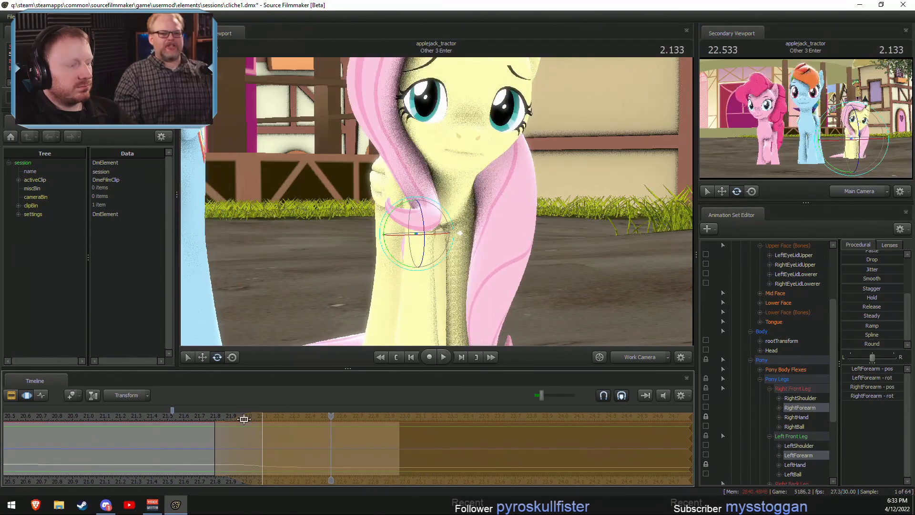
pyautogui.click(171, 415)
pyautogui.press('space')
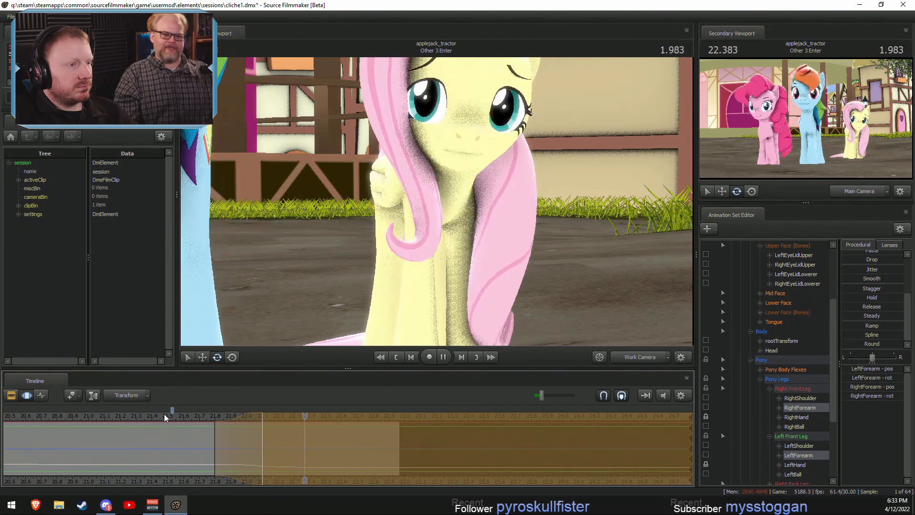
pyautogui.press('space')
# Widen the timeline range and play from about 19.5 to 21.1 seconds to review Fluttershy's motion before the head turn.
pyautogui.moveTo(164, 414); pyautogui.dragTo(215, 418)
pyautogui.scroll(-2, 217, 458)
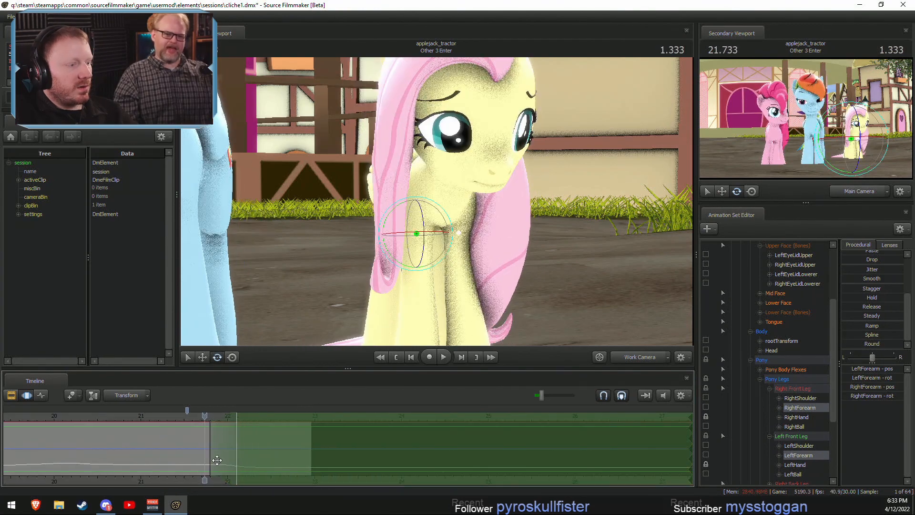
pyautogui.moveTo(170, 481); pyautogui.dragTo(379, 459, button='middle')
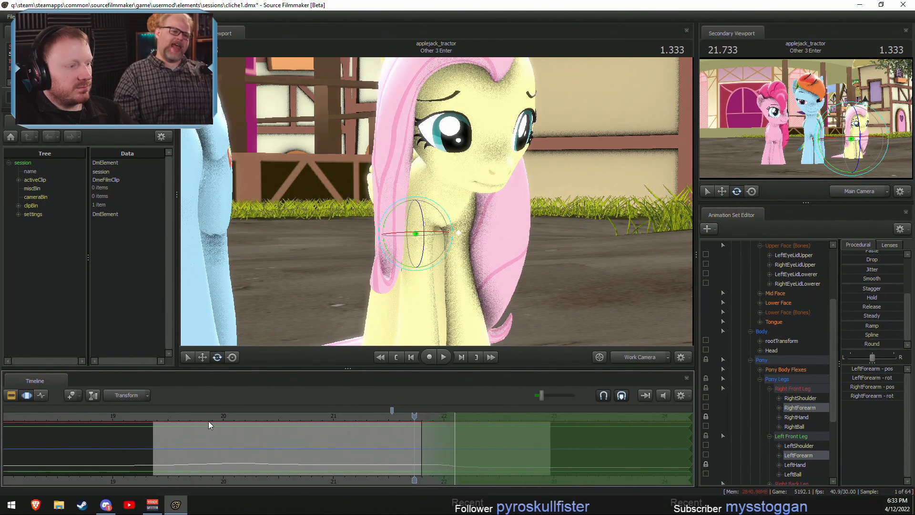
pyautogui.click(173, 422)
pyautogui.press('space')
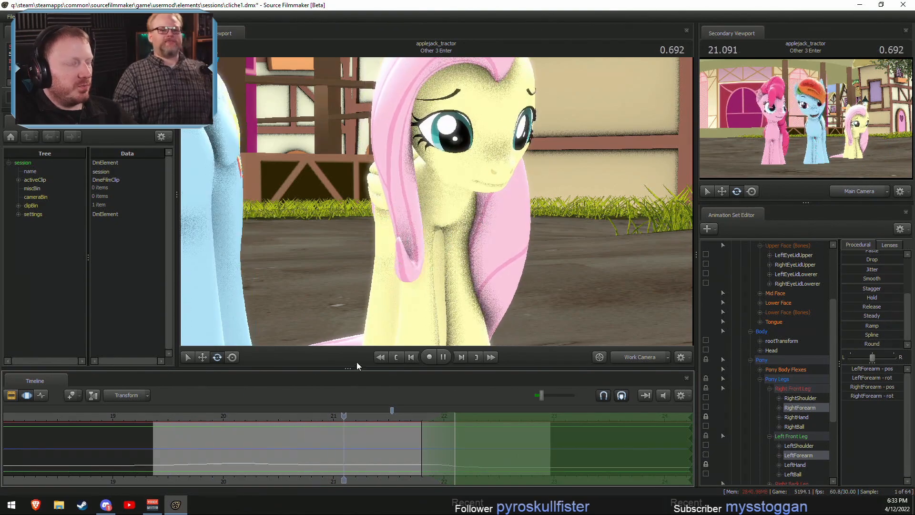
pyautogui.press('space')
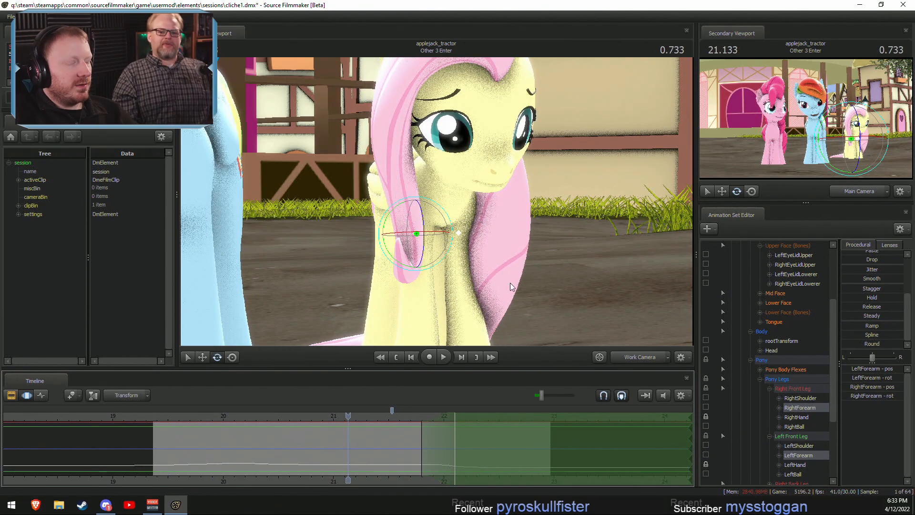
# Pull the work camera back from Fluttershy to frame Pinkie Pie, Rainbow Dash and Fluttershy together.
pyautogui.press('s')
pyautogui.moveTo(510, 283)
pyautogui.mouseDown()
pyautogui.moveTo(536, 303)
pyautogui.moveTo(509, 288)
pyautogui.moveTo(514, 280)
pyautogui.moveTo(507, 290)
pyautogui.mouseUp()
pyautogui.press('w')
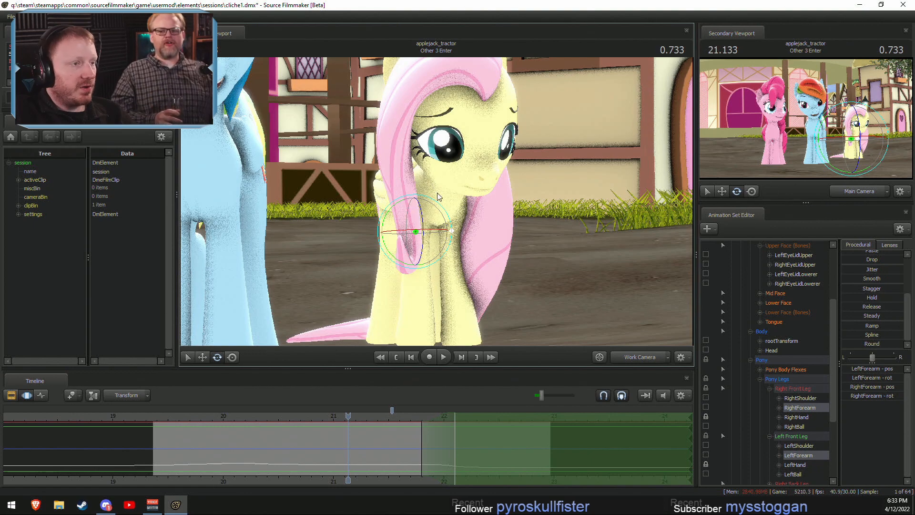
pyautogui.press('s')
pyautogui.moveTo(436, 193); pyautogui.dragTo(433, 199)
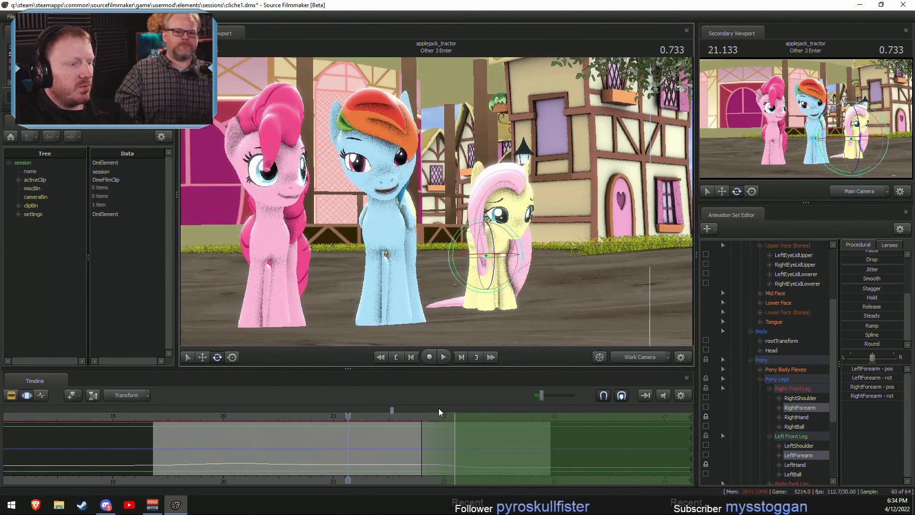
# Switch to the clip editor and play part of the Other 3 Enter shot.
pyautogui.press('F2')
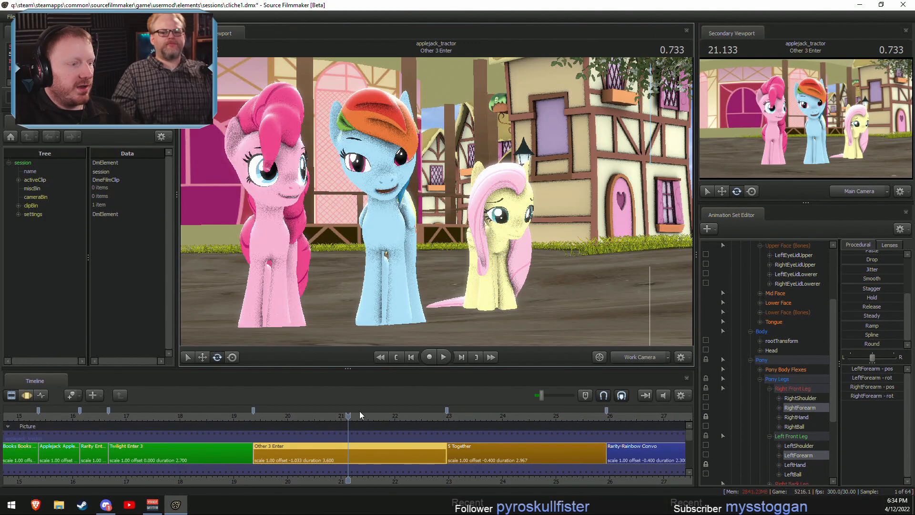
pyautogui.click(293, 414)
pyautogui.press('space')
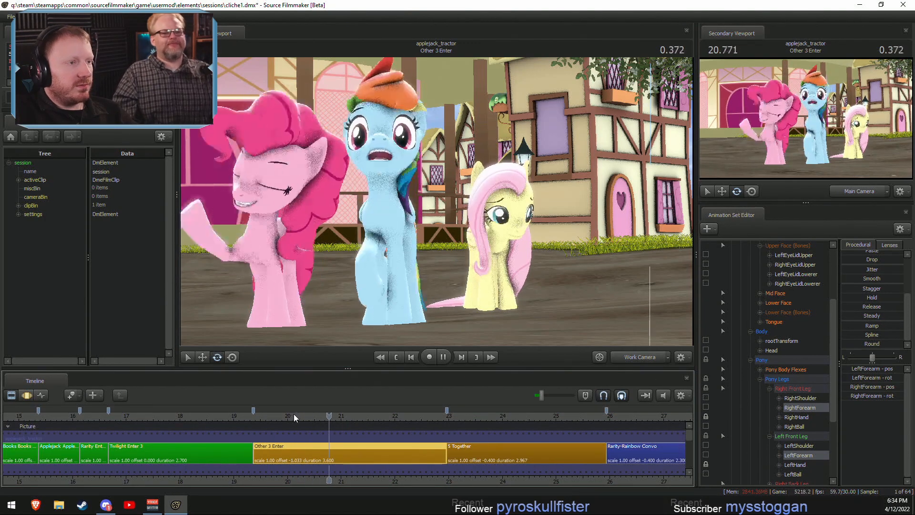
pyautogui.press('space')
# Play the sequence from the Books Books Books! shot into Twilight Enter 3 through the main camera.
pyautogui.scroll(-5, 424, 432)
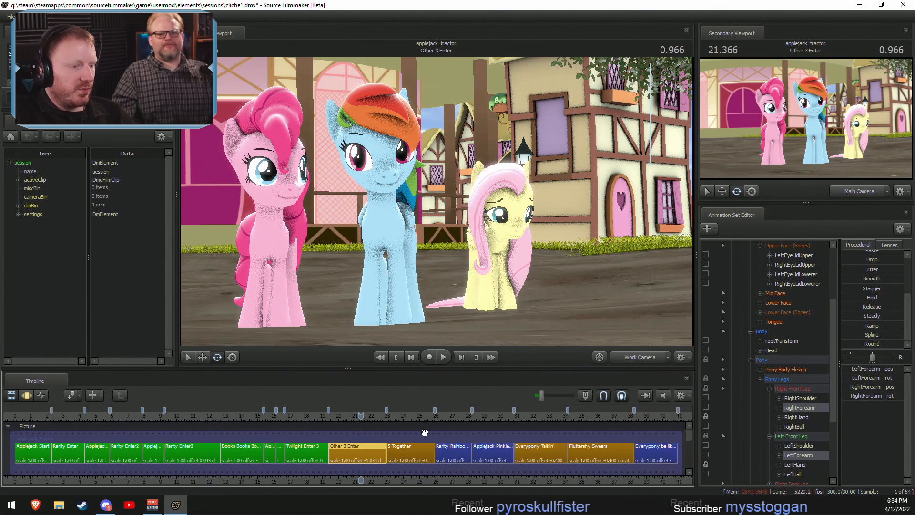
pyautogui.scroll(-3, 424, 433)
pyautogui.click(281, 417)
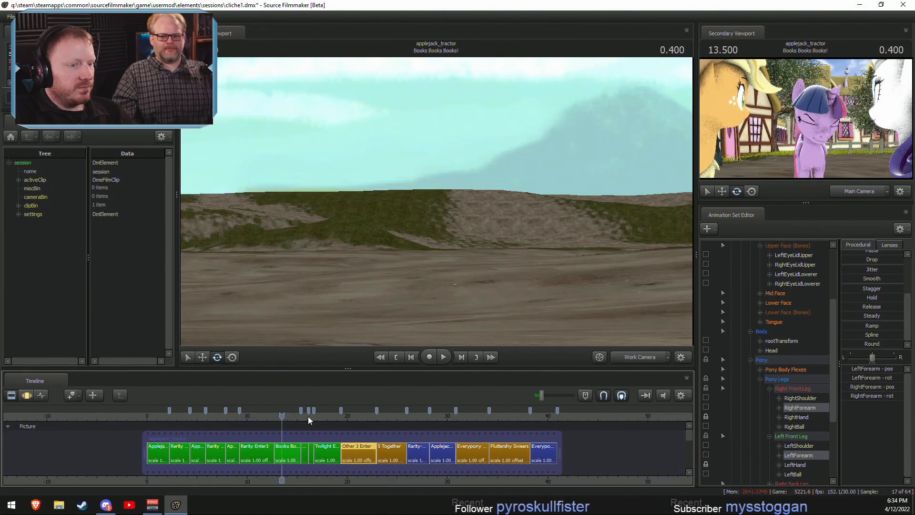
pyautogui.click(631, 358)
pyautogui.press('space')
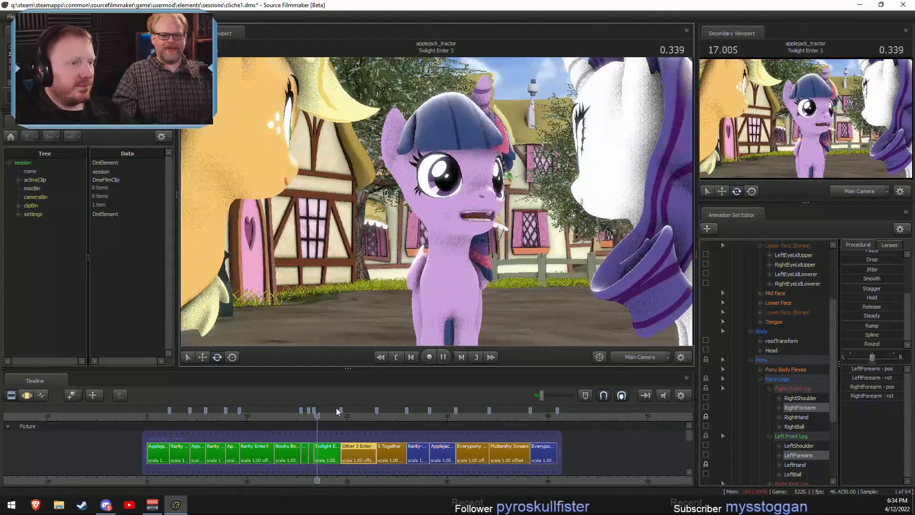
pyautogui.press('space')
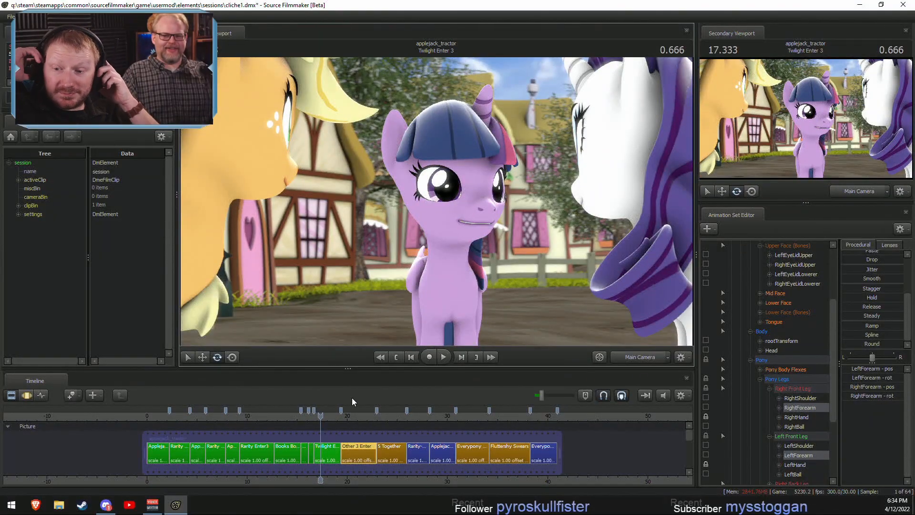
# Scrub to the Fluttershy Swears shot and play it to review the animation.
pyautogui.scroll(5, 423, 447)
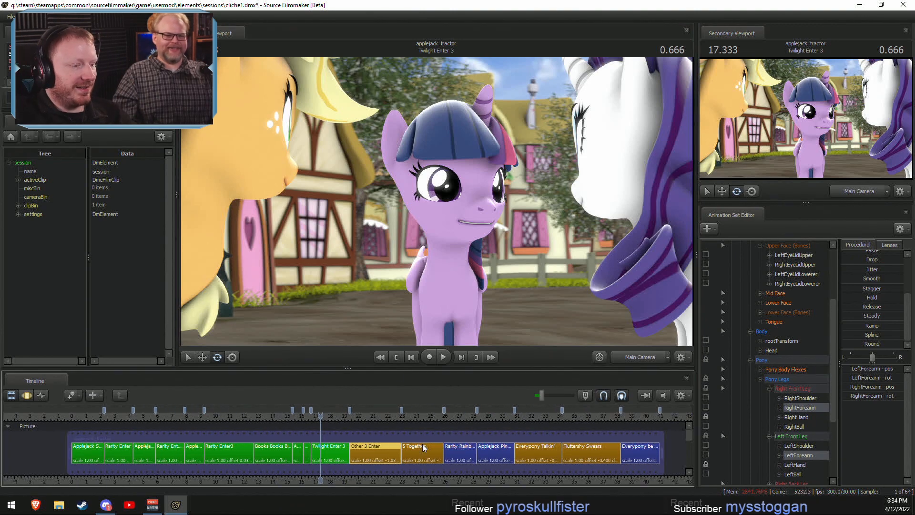
pyautogui.moveTo(427, 481); pyautogui.dragTo(293, 487)
pyautogui.moveTo(294, 486); pyautogui.dragTo(279, 486, button='middle')
pyautogui.moveTo(425, 419); pyautogui.dragTo(454, 417)
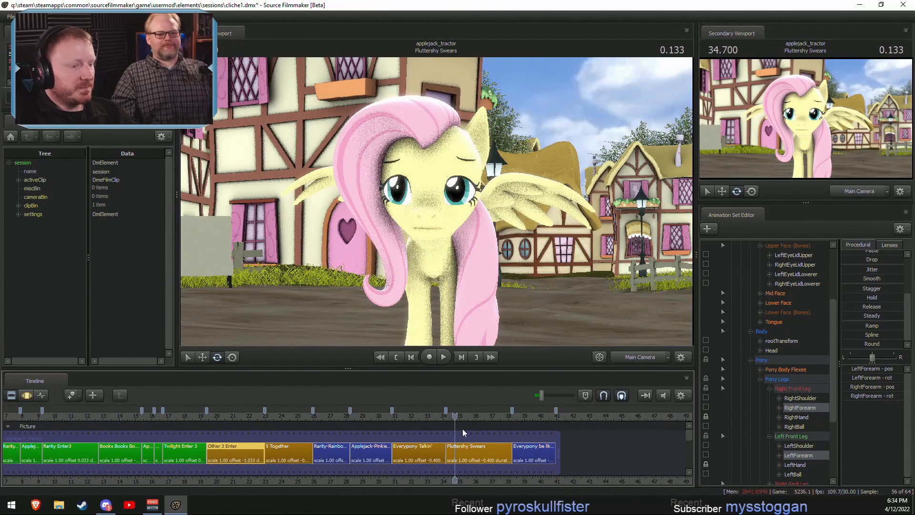
pyautogui.moveTo(463, 481); pyautogui.dragTo(346, 480)
pyautogui.moveTo(345, 415); pyautogui.dragTo(364, 424)
pyautogui.press('space')
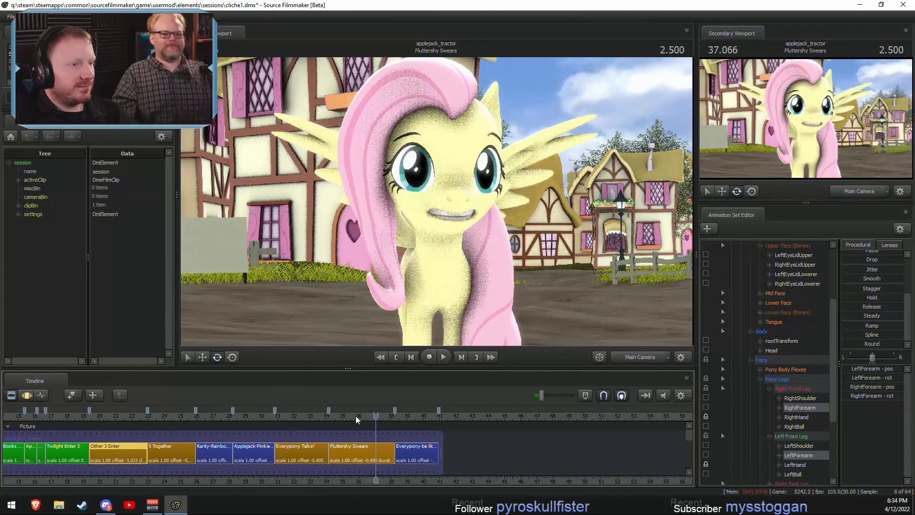
# Play the start of the Rarity-Rainbow Convo shot, then part of the Other 3 Enter shot.
pyautogui.click(201, 417)
pyautogui.press('space')
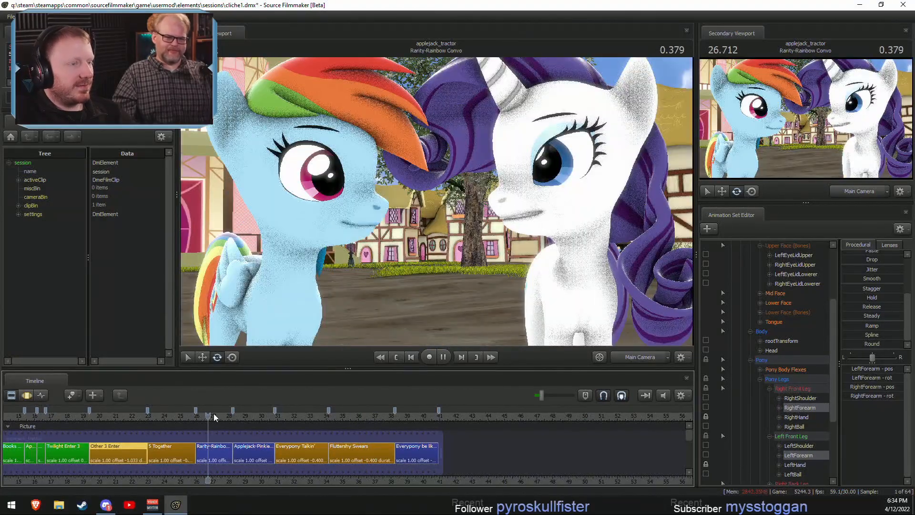
pyautogui.press('space')
pyautogui.click(106, 414)
pyautogui.press('space')
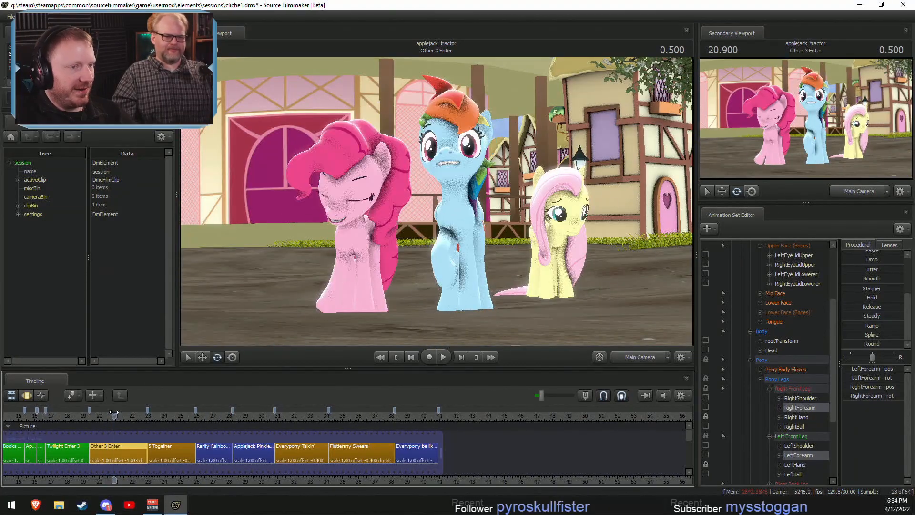
pyautogui.press('space')
# View Fluttershy up close through the work camera and play the Other 3 Enter shot from near its start.
pyautogui.click(625, 359)
pyautogui.press('w')
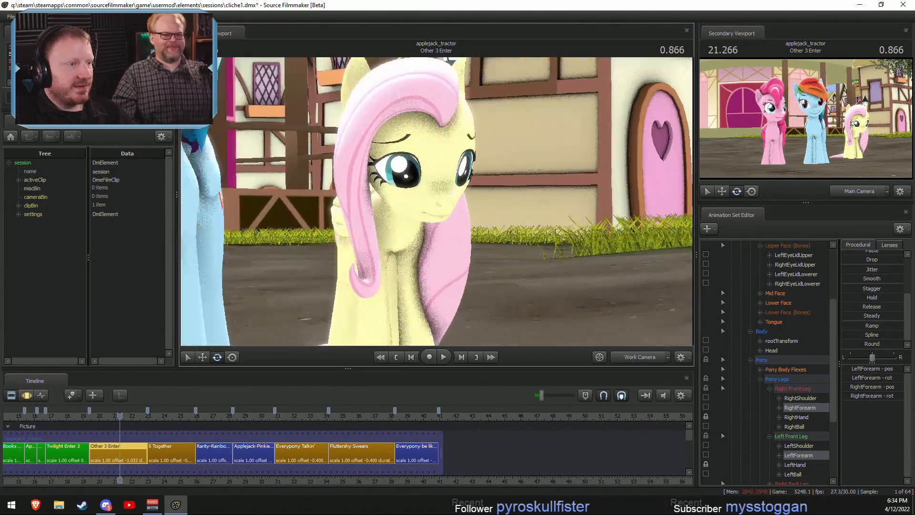
pyautogui.press('s')
pyautogui.moveTo(120, 416); pyautogui.dragTo(95, 417)
pyautogui.press('space')
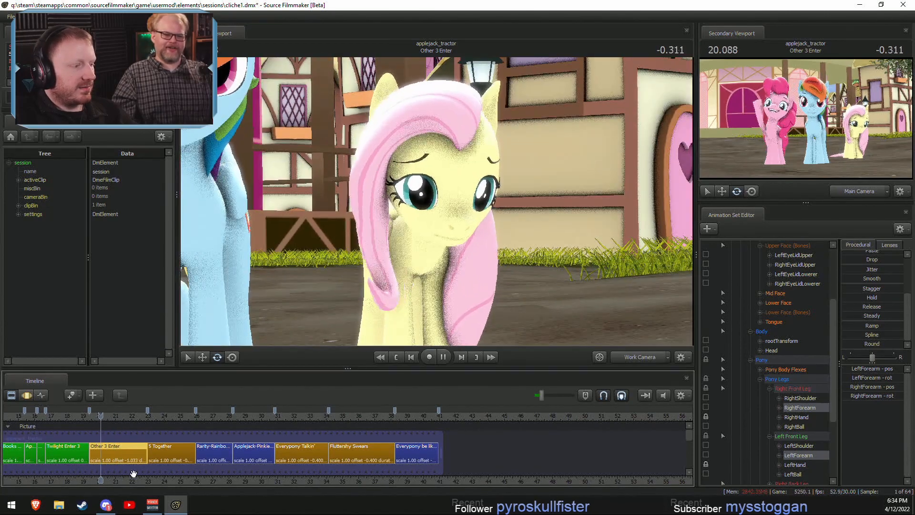
pyautogui.scroll(5, 253, 479)
pyautogui.press('space')
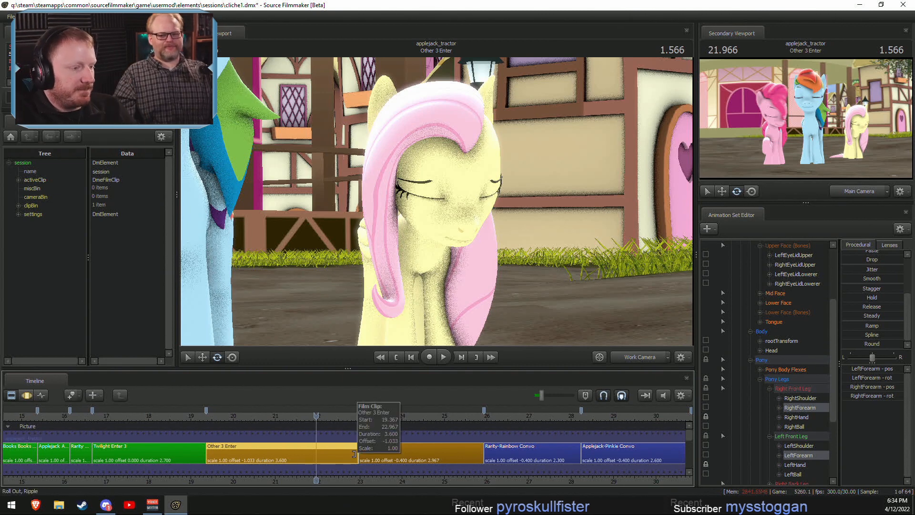
# Place the playhead at 36.733 seconds in the Fluttershy Swears shot and show it through the main camera.
pyautogui.scroll(-7, 370, 437)
pyautogui.moveTo(401, 416); pyautogui.dragTo(408, 420)
pyautogui.click(641, 358)
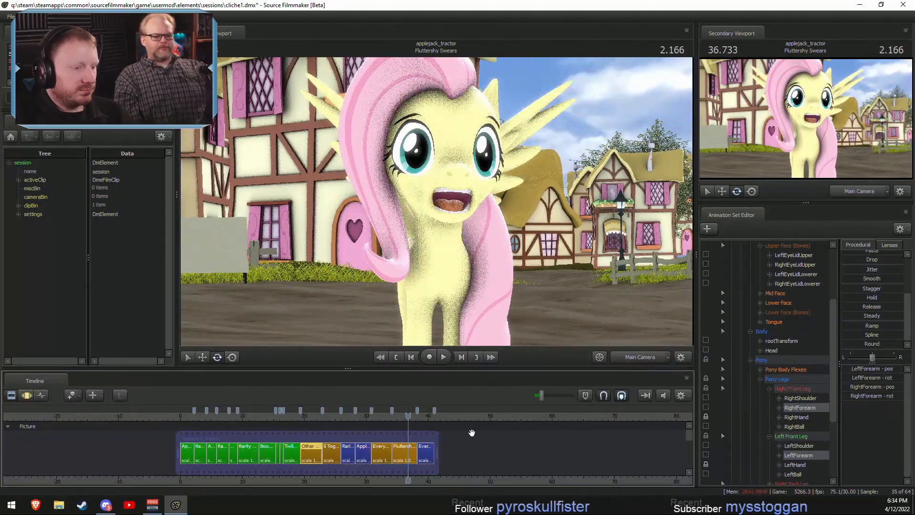
pyautogui.press('F3')
pyautogui.press('F2')
# Capture an 839 x 601 area of the primary viewport with Snagit and maximize the capture's editor window.
pyautogui.press('Print')
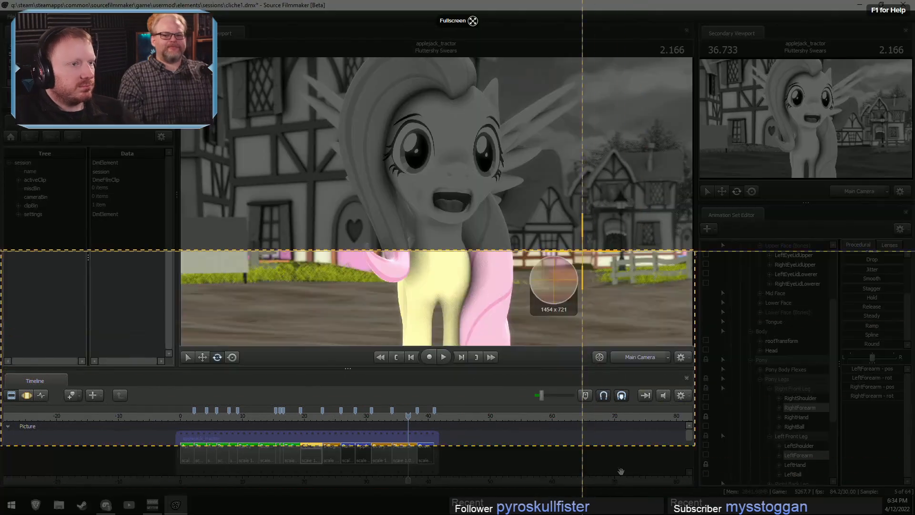
pyautogui.moveTo(645, 57); pyautogui.dragTo(245, 343)
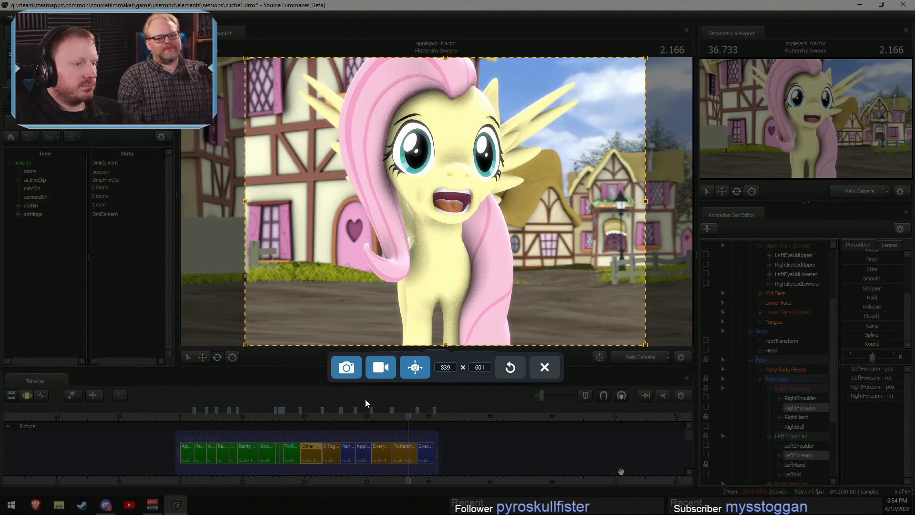
pyautogui.click(347, 367)
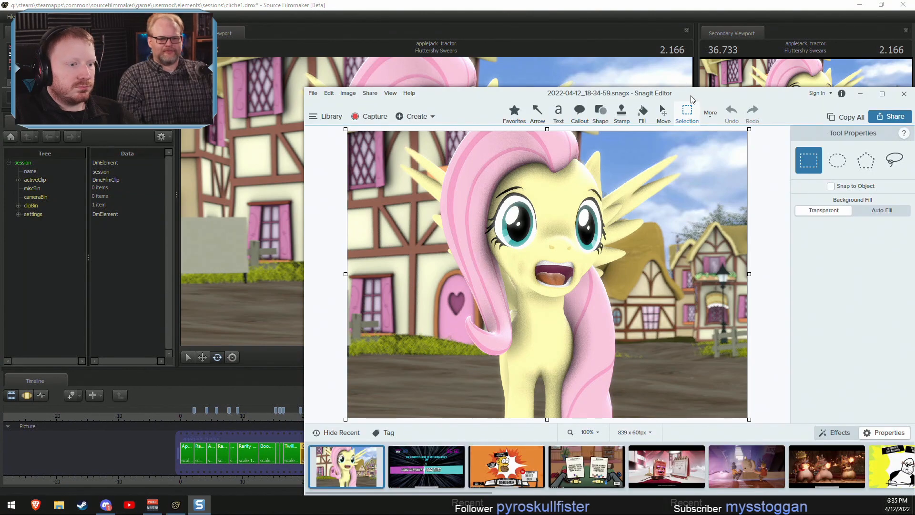
pyautogui.doubleClick(692, 99)
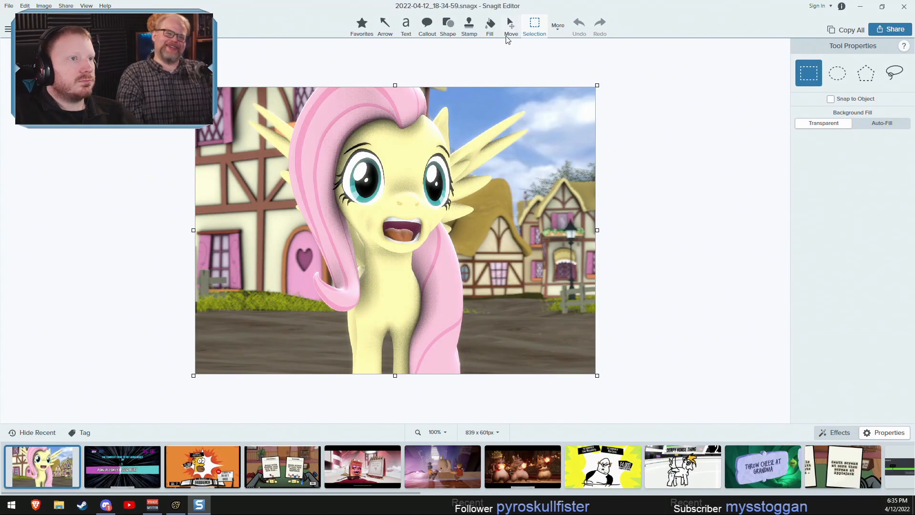
# Pixelate a rectangle over Fluttershy's mouth using the Blur tool's pixelate style at intensity 50.
pyautogui.click(562, 31)
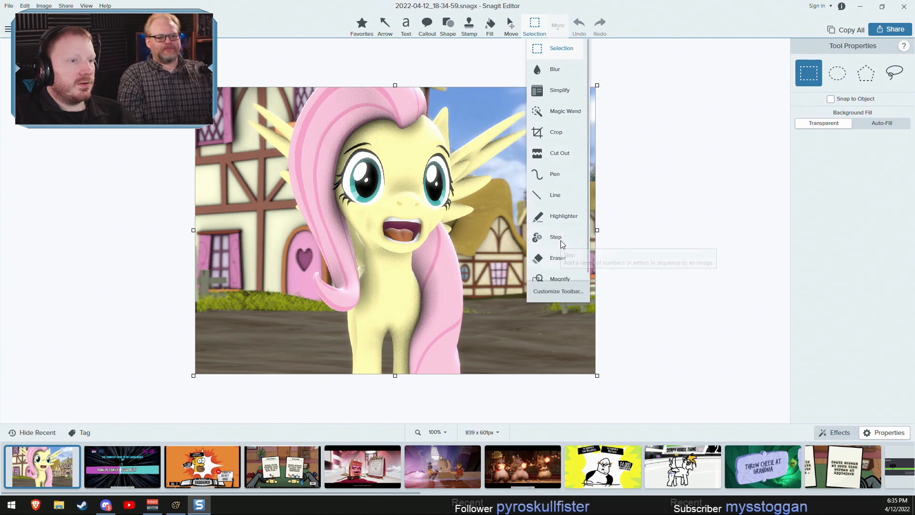
pyautogui.click(554, 69)
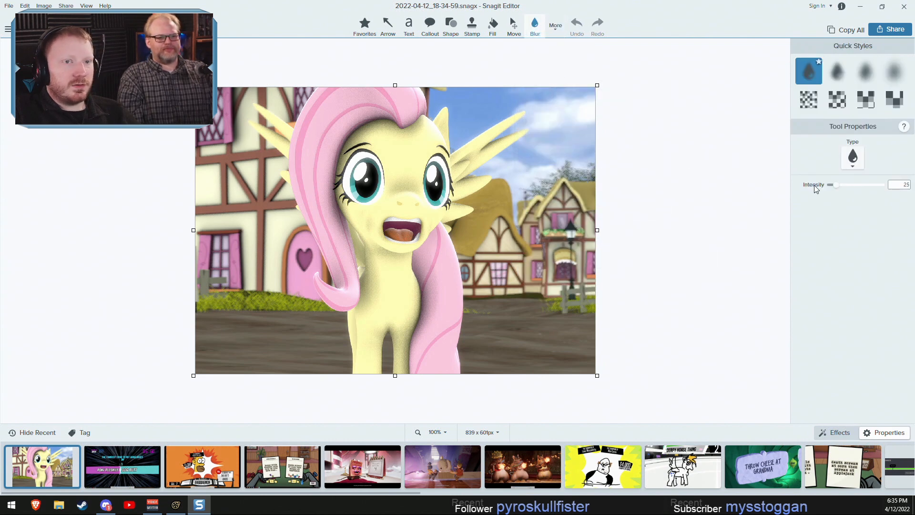
pyautogui.click(837, 103)
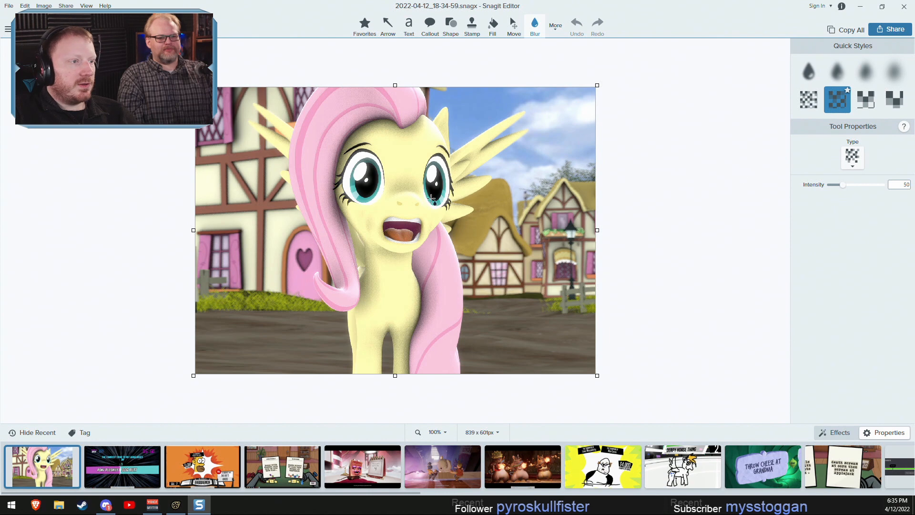
pyautogui.moveTo(372, 208); pyautogui.dragTo(441, 258)
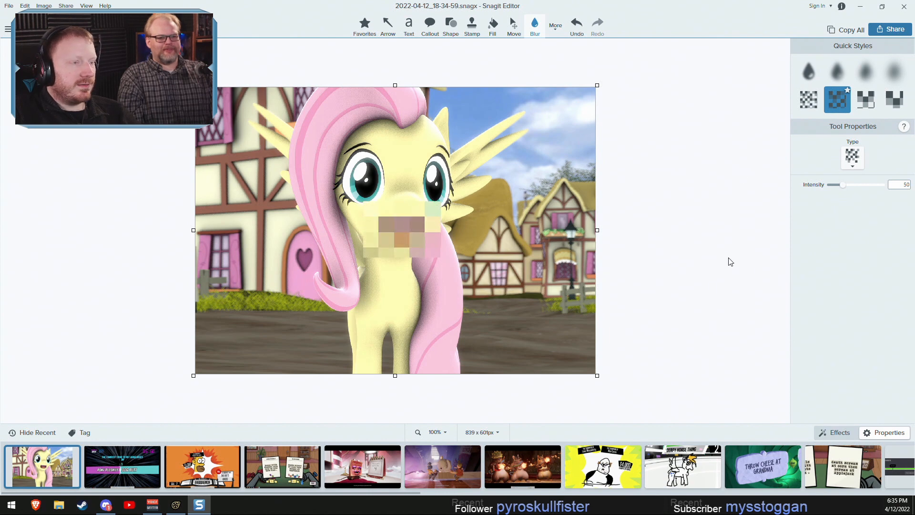
# Set the intensity of the pixelation over the mouth to 76.
pyautogui.click(426, 235)
pyautogui.moveTo(842, 184); pyautogui.dragTo(849, 184)
pyautogui.click(696, 167)
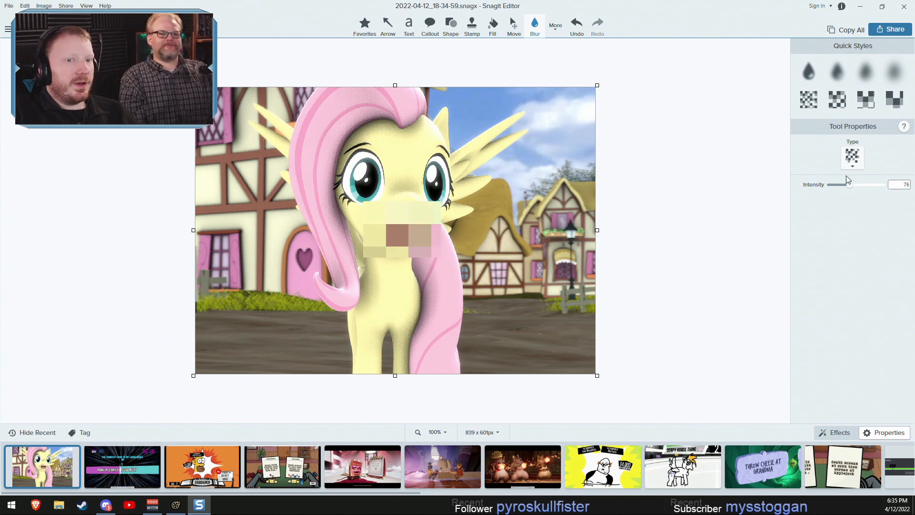
# Lower the mouth pixelation's intensity to 1, then raise it through 21 to 37.
pyautogui.moveTo(849, 185); pyautogui.dragTo(738, 227)
pyautogui.click(405, 238)
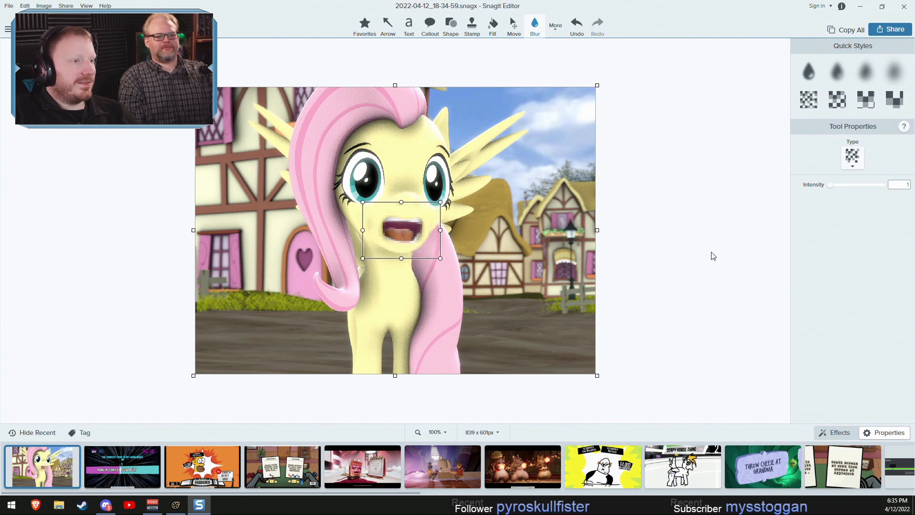
pyautogui.moveTo(831, 189); pyautogui.dragTo(836, 188)
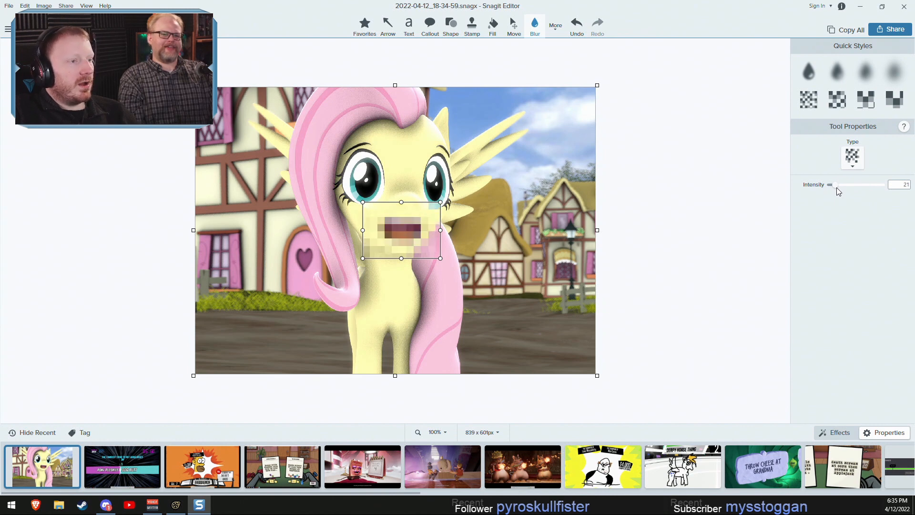
pyautogui.moveTo(839, 190); pyautogui.dragTo(843, 195)
pyautogui.click(632, 246)
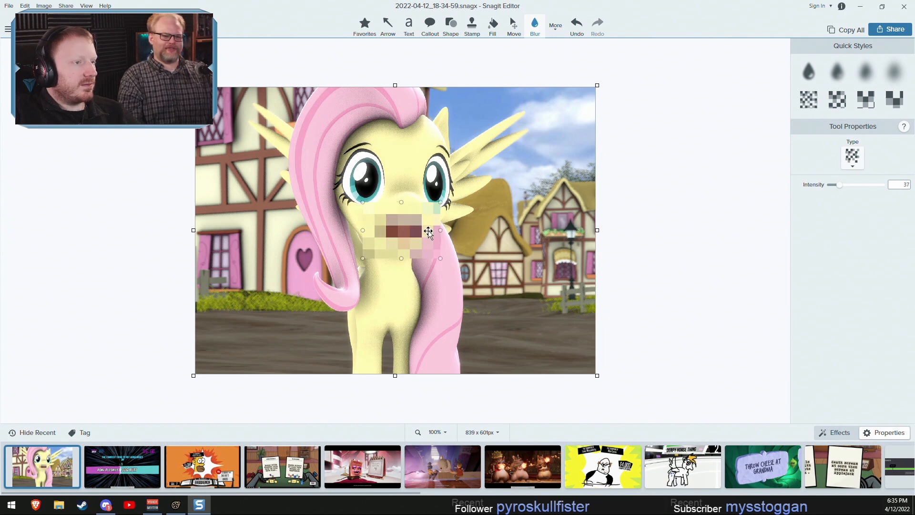
# Extend the pixelated area over the whole screenshot and set its intensity to 39.
pyautogui.moveTo(419, 228); pyautogui.dragTo(601, 378)
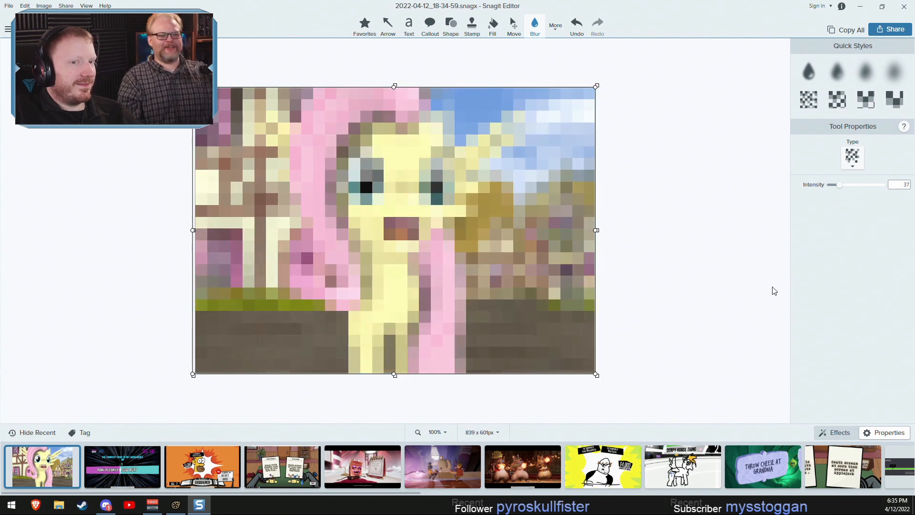
pyautogui.moveTo(838, 188)
pyautogui.mouseDown()
pyautogui.moveTo(821, 187)
pyautogui.moveTo(839, 189)
pyautogui.mouseUp()
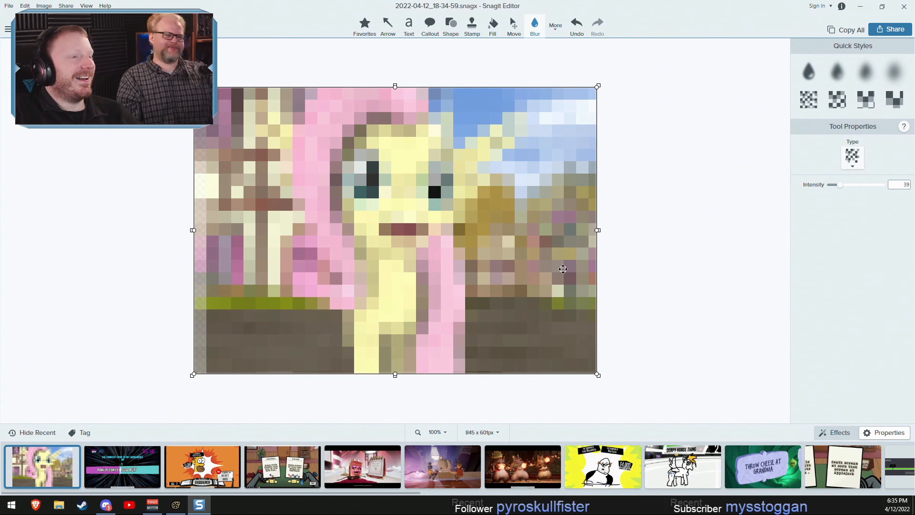
# Nudge the full-image pixelation slightly, undo the move, and delete the pixelation from the screenshot.
pyautogui.moveTo(489, 329)
pyautogui.mouseDown()
pyautogui.moveTo(478, 341)
pyautogui.moveTo(502, 330)
pyautogui.moveTo(490, 324)
pyautogui.moveTo(498, 331)
pyautogui.mouseUp()
pyautogui.hotkey('ctrl', 'z')
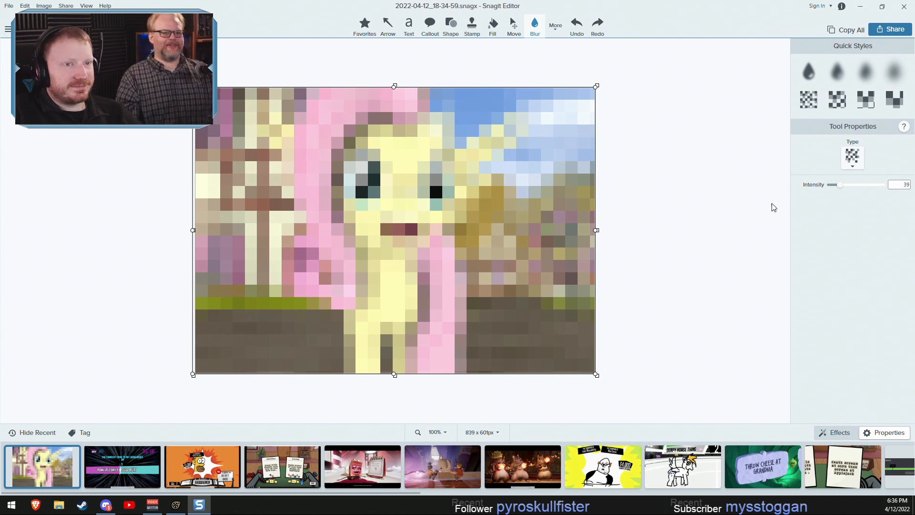
pyautogui.press('Delete')
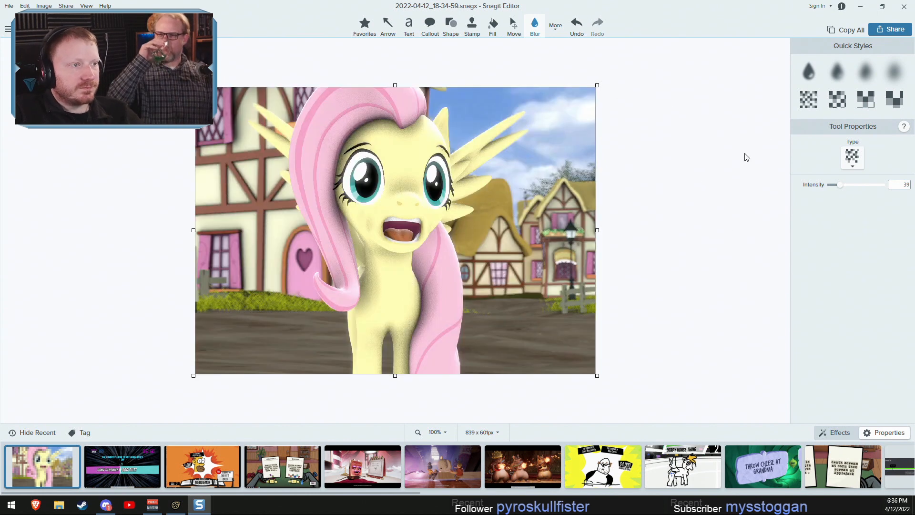
# Return to Source Filmmaker and select the Fluttershy Swears shot, keeping the playhead at 36.733 seconds.
pyautogui.click(868, 5)
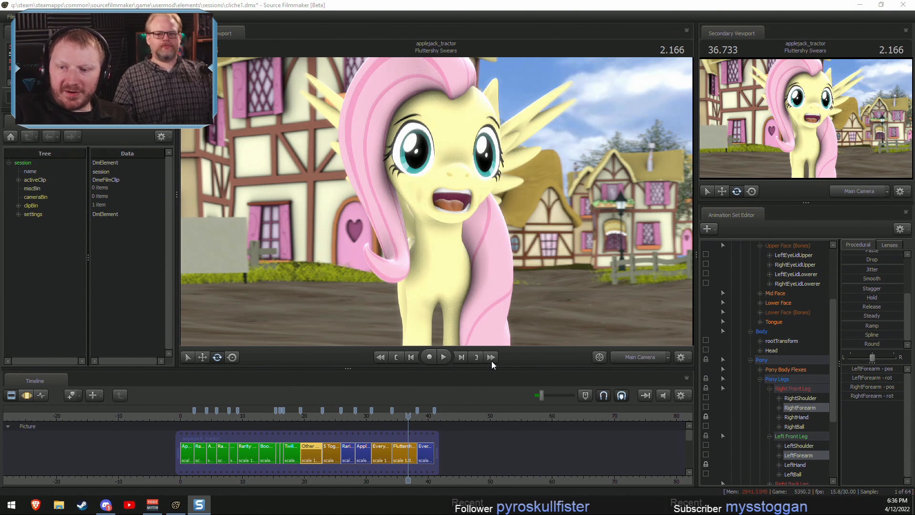
pyautogui.click(409, 457)
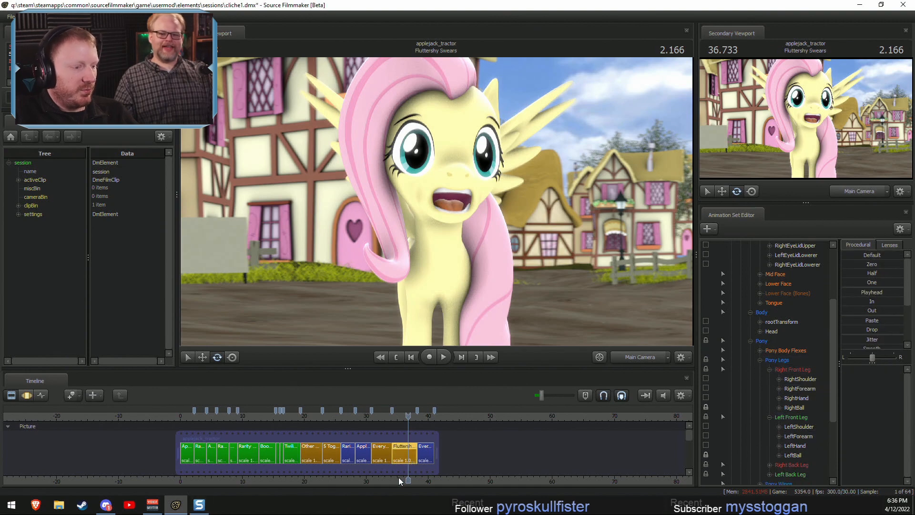
pyautogui.moveTo(401, 481); pyautogui.dragTo(464, 477)
pyautogui.scroll(6, 450, 462)
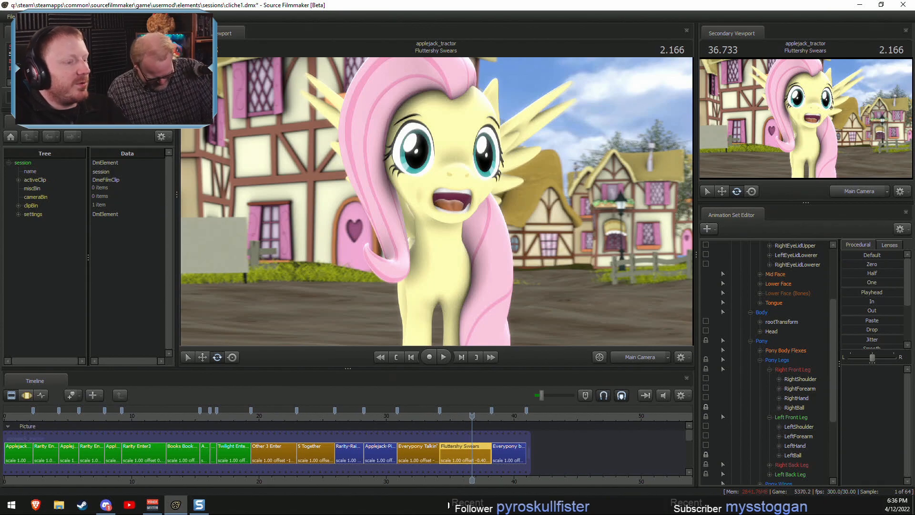
pyautogui.moveTo(472, 415)
pyautogui.mouseDown()
pyautogui.moveTo(446, 412)
pyautogui.moveTo(471, 423)
pyautogui.mouseUp()
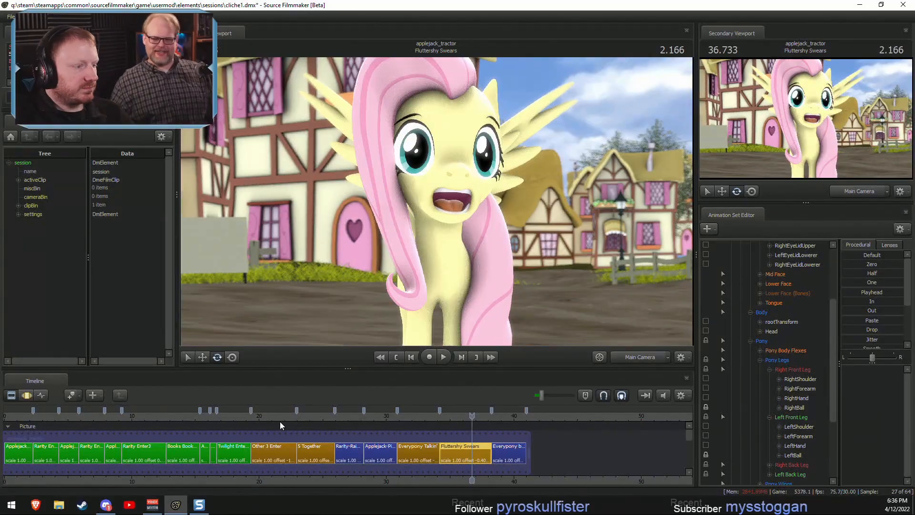
# In the Other 3 Enter shot, frame Fluttershy closely with the work camera and set a time selection starting at about 20 seconds.
pyautogui.moveTo(301, 418); pyautogui.dragTo(253, 427)
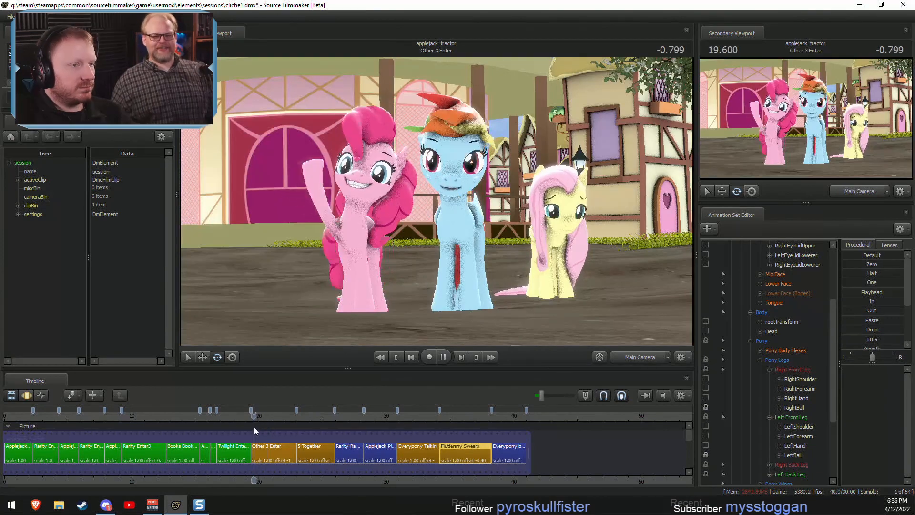
pyautogui.press('space')
pyautogui.scroll(8, 387, 462)
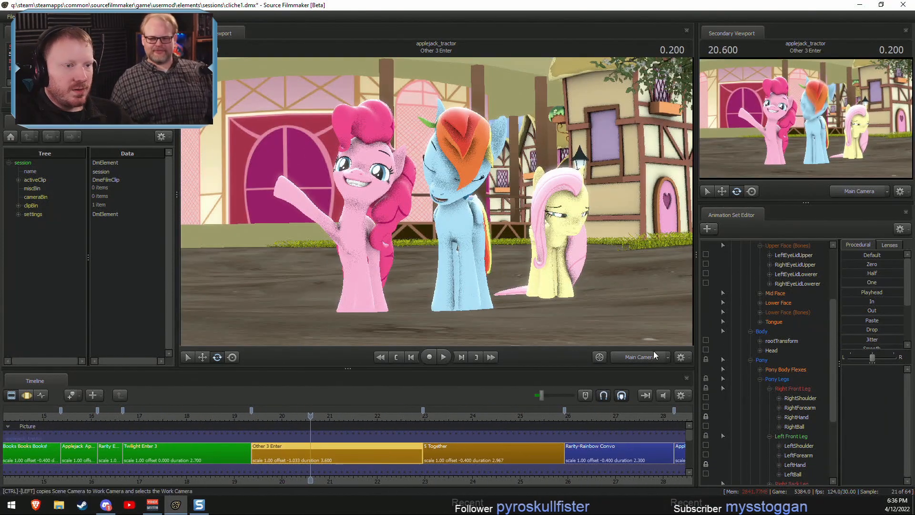
pyautogui.moveTo(605, 336); pyautogui.dragTo(411, 202)
pyautogui.doubleClick(373, 448)
pyautogui.moveTo(296, 448)
pyautogui.mouseDown()
pyautogui.moveTo(261, 443)
pyautogui.moveTo(326, 453)
pyautogui.moveTo(276, 451)
pyautogui.moveTo(315, 456)
pyautogui.moveTo(303, 437)
pyautogui.moveTo(270, 438)
pyautogui.moveTo(304, 429)
pyautogui.mouseUp()
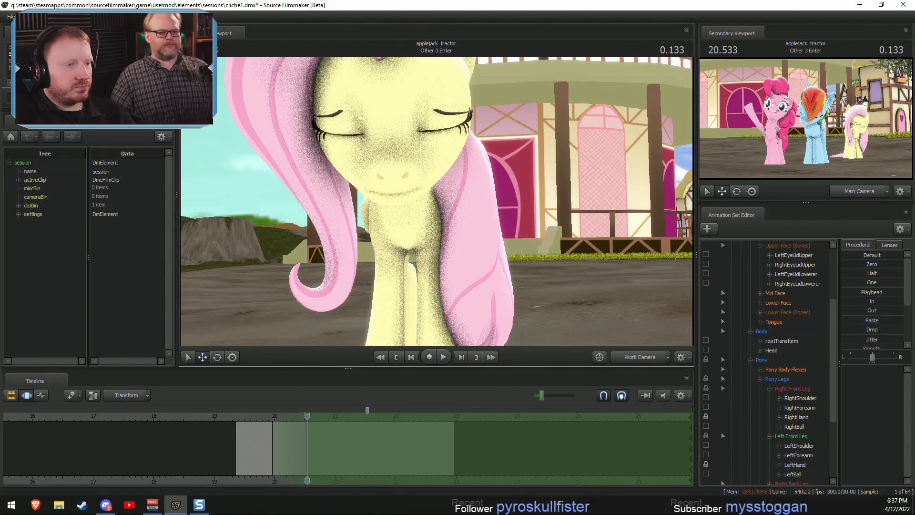
# Expand Fluttershy's Pony Body controls, select the HairBack1 bone, and rotate it slightly within the time selection.
pyautogui.scroll(-4, 762, 388)
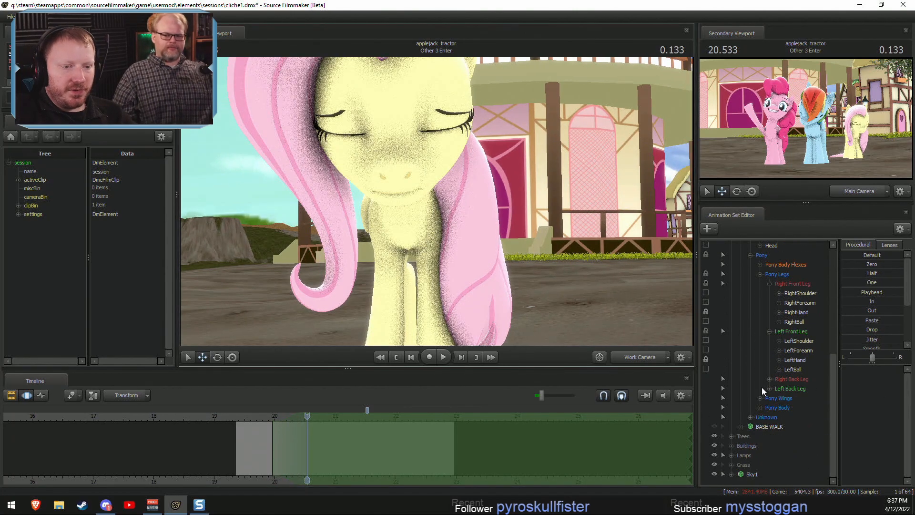
pyautogui.scroll(4, 761, 347)
pyautogui.click(750, 367)
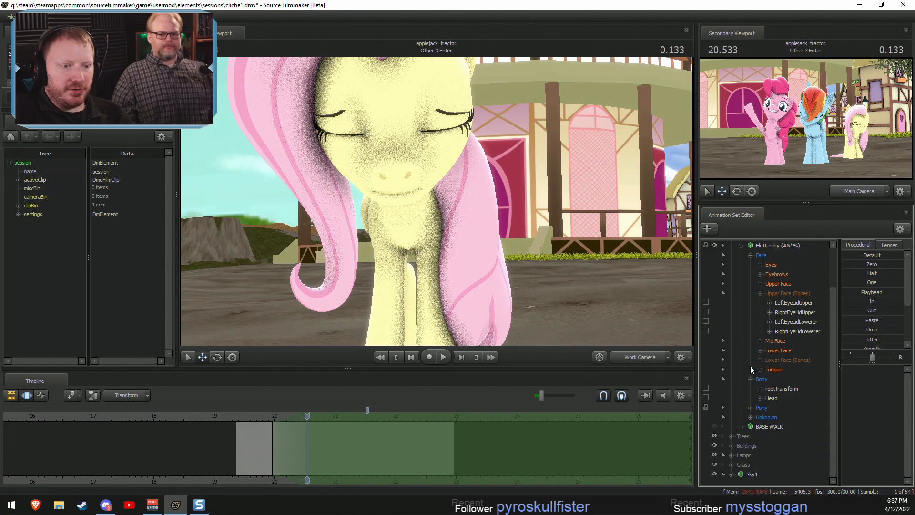
pyautogui.click(750, 407)
pyautogui.click(760, 407)
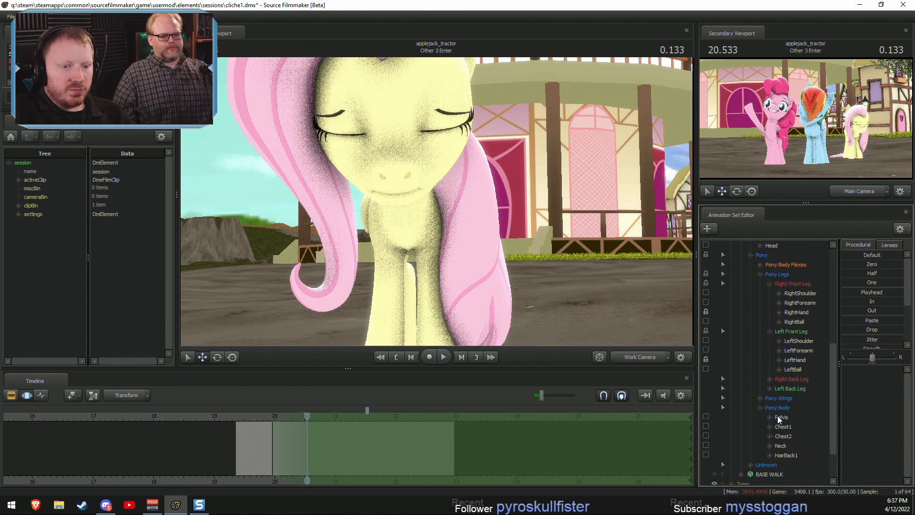
pyautogui.press('e')
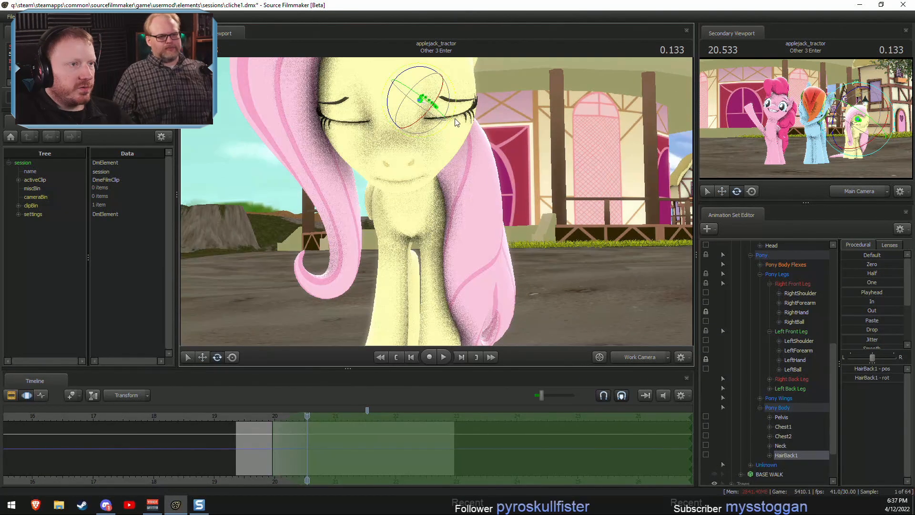
pyautogui.click(455, 113)
pyautogui.moveTo(455, 114); pyautogui.dragTo(456, 118)
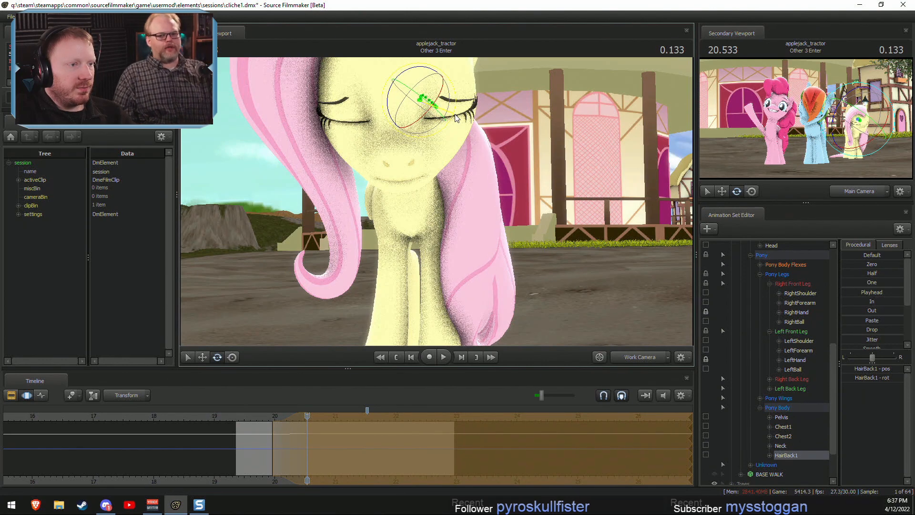
# Play back the shot between about 20 and 23 seconds to check the rotated back hair on Fluttershy.
pyautogui.press('space')
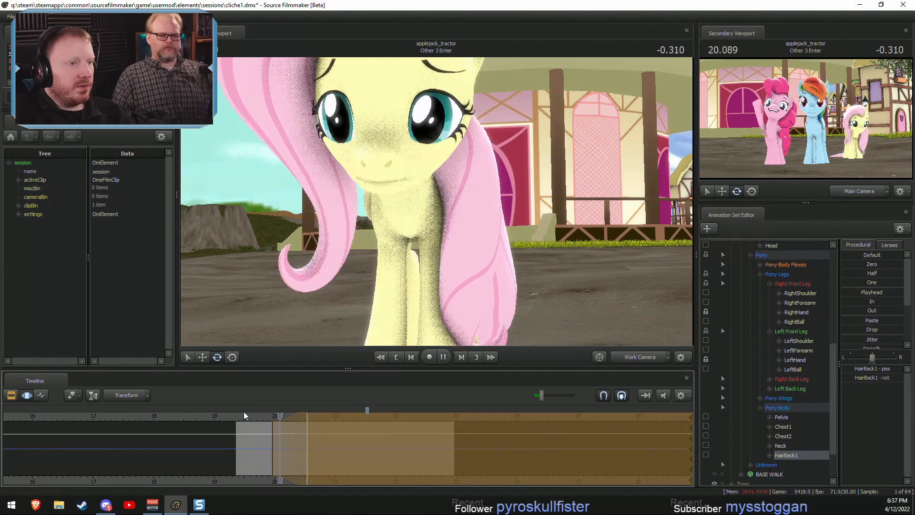
pyautogui.press('space')
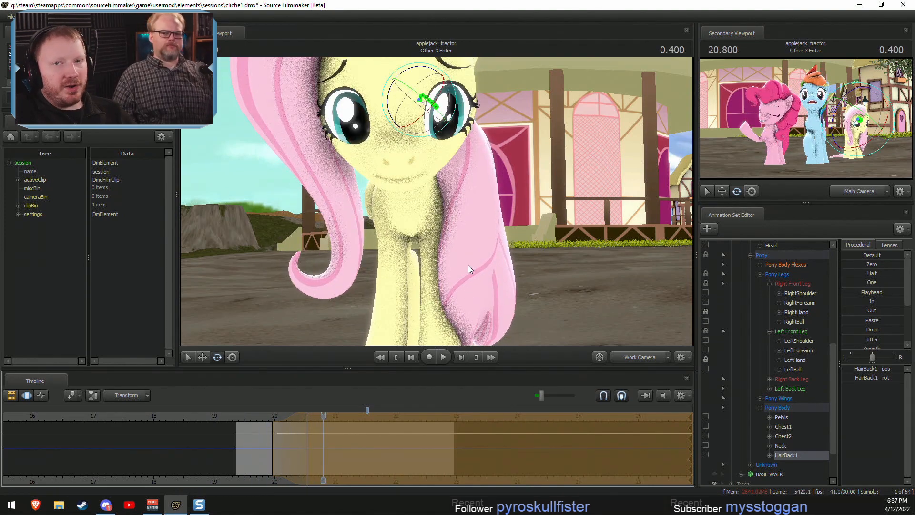
pyautogui.moveTo(488, 265); pyautogui.dragTo(436, 203)
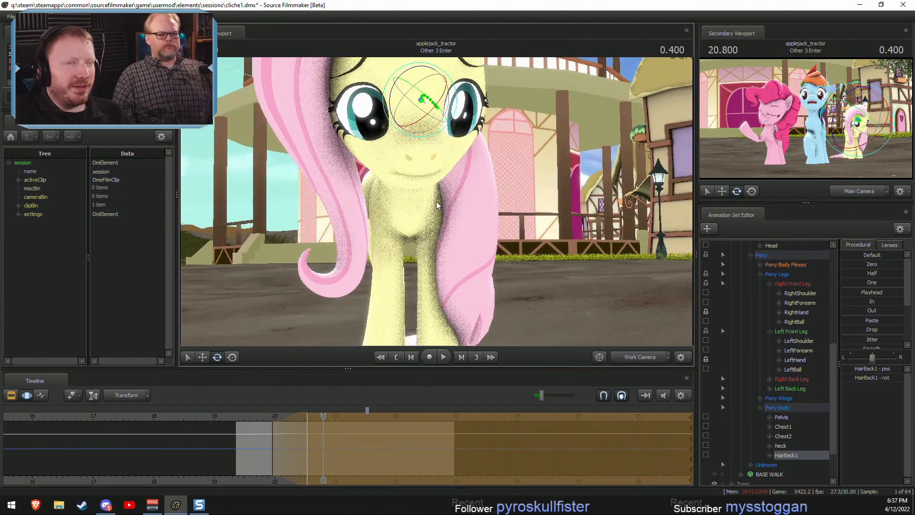
pyautogui.click(210, 417)
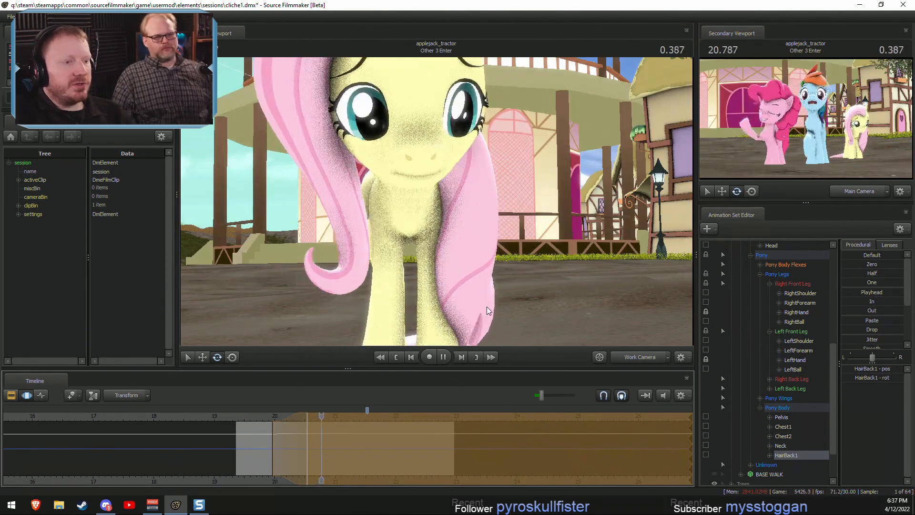
pyautogui.press('space')
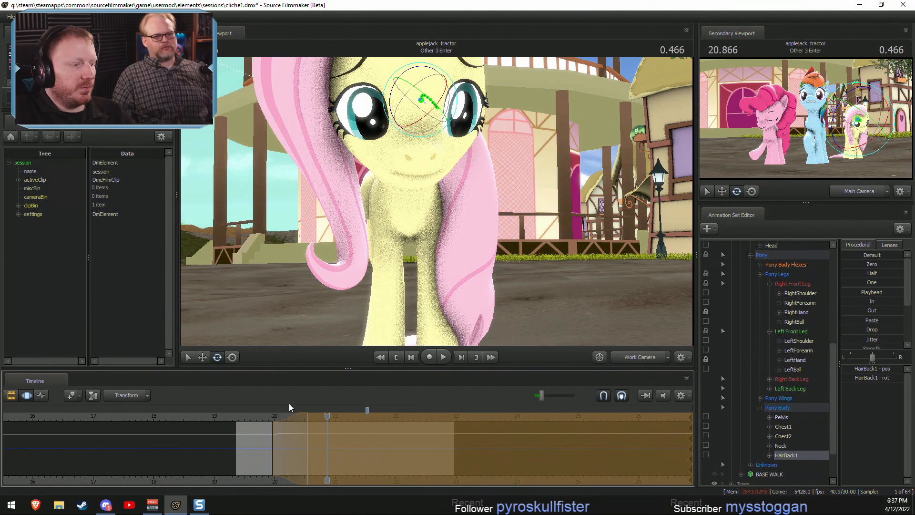
pyautogui.press('space')
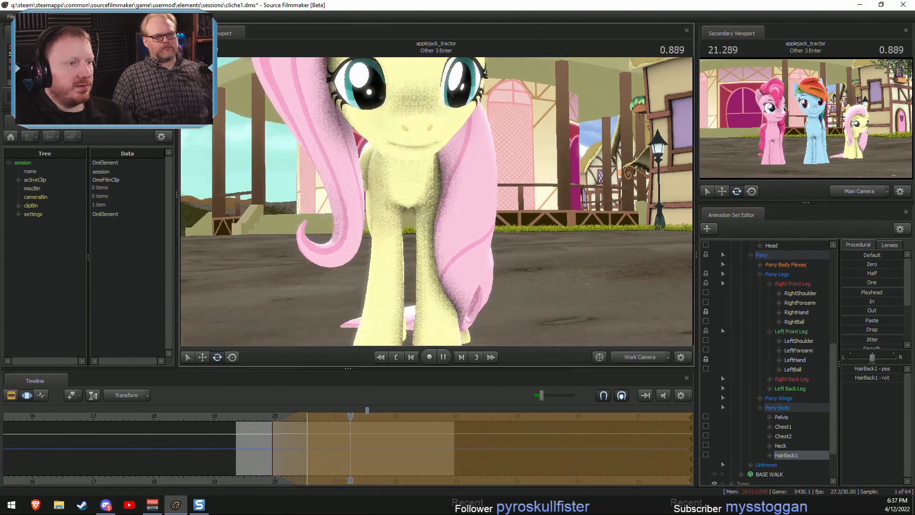
pyautogui.press('space')
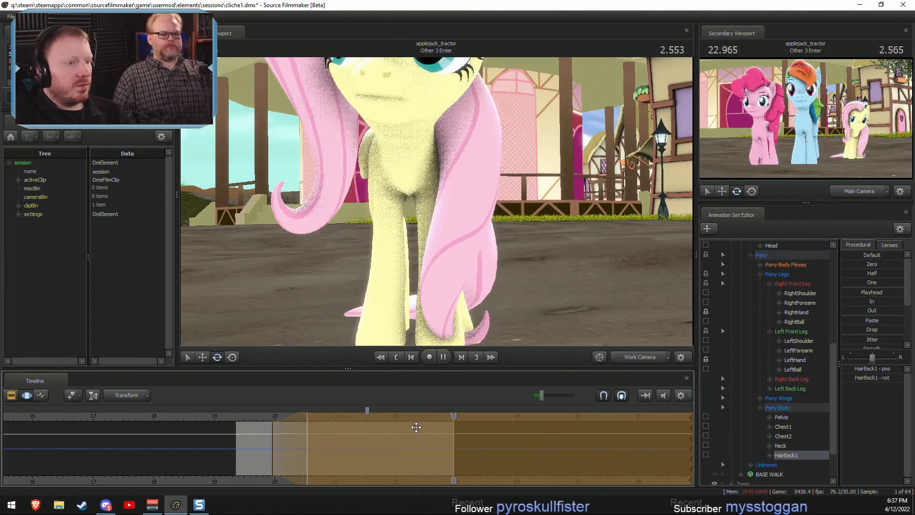
pyautogui.press('space')
pyautogui.click(321, 431)
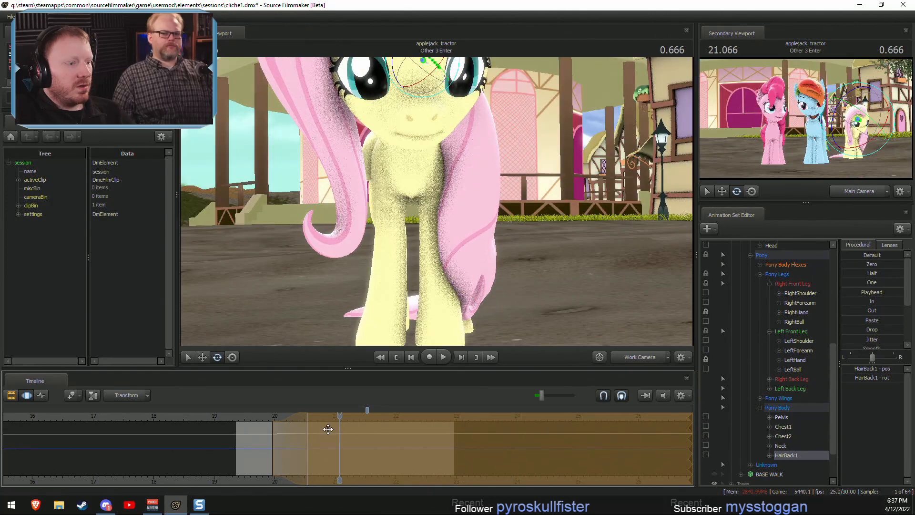
# Extend the time selection over the whole animation and move the HairBack1 bone slightly on Fluttershy's head.
pyautogui.press('F3')
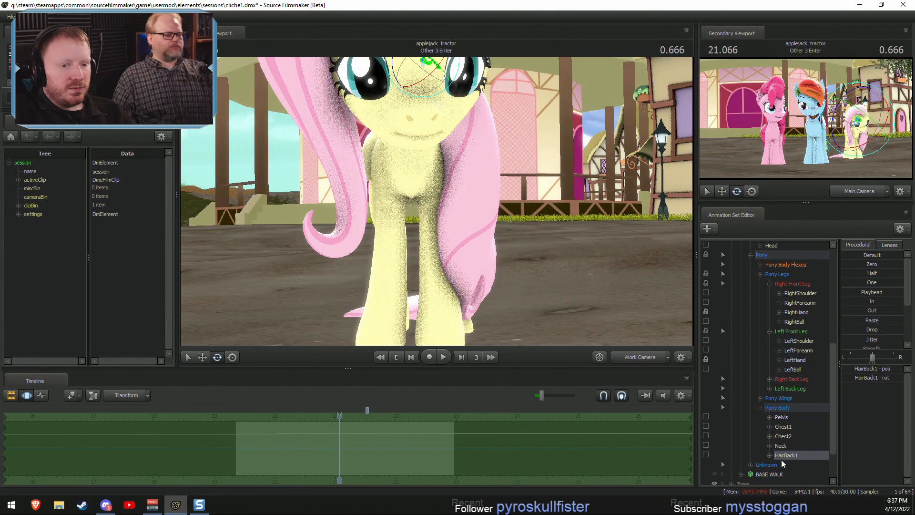
pyautogui.moveTo(574, 259); pyautogui.dragTo(555, 205)
pyautogui.press('w')
pyautogui.moveTo(422, 120); pyautogui.dragTo(429, 119)
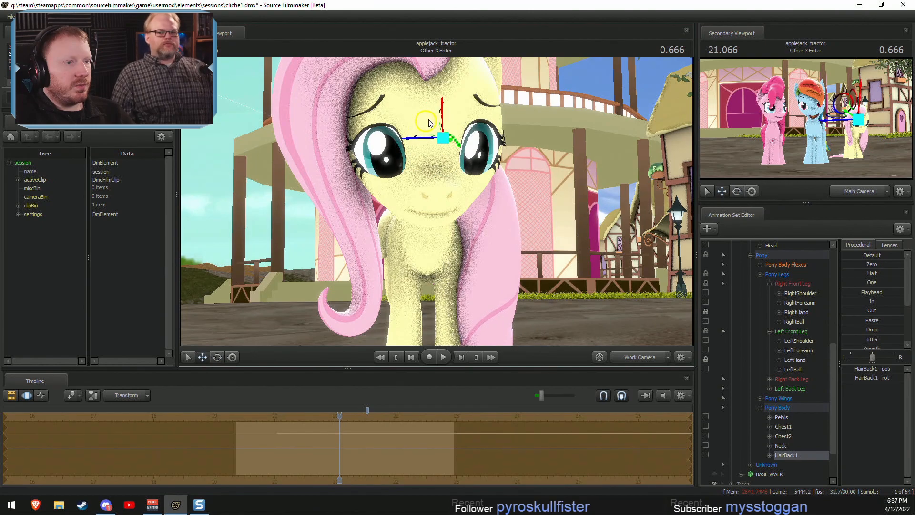
pyautogui.moveTo(448, 158); pyautogui.dragTo(444, 190)
# Play back the Other 3 Enter shot and inspect Fluttershy's moved hair from the front and the side.
pyautogui.press('space')
pyautogui.press('space')
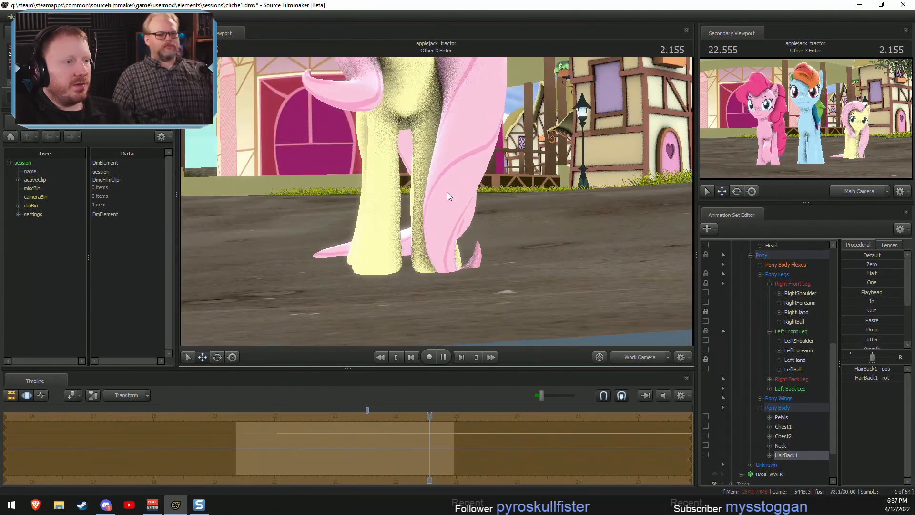
pyautogui.press('space')
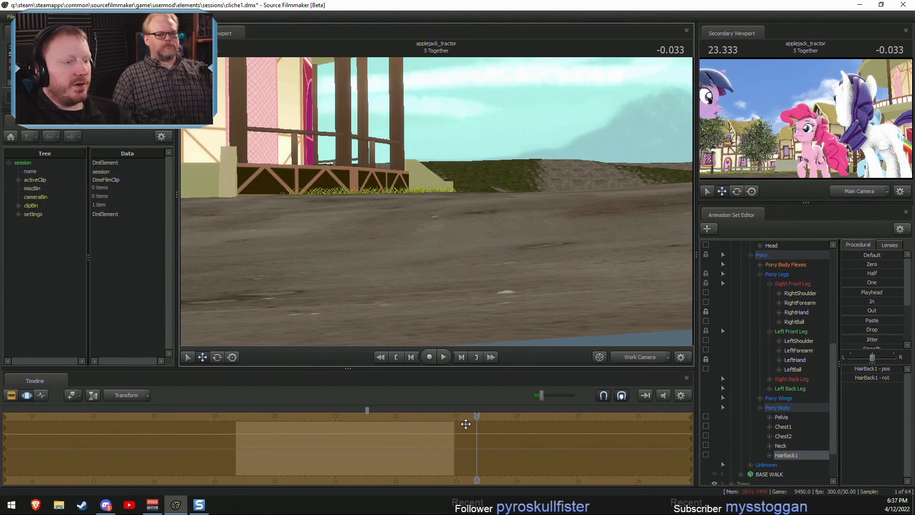
pyautogui.press('F2')
pyautogui.moveTo(465, 416); pyautogui.dragTo(332, 408)
pyautogui.press('space')
pyautogui.moveTo(436, 238); pyautogui.dragTo(372, 212)
pyautogui.press('space')
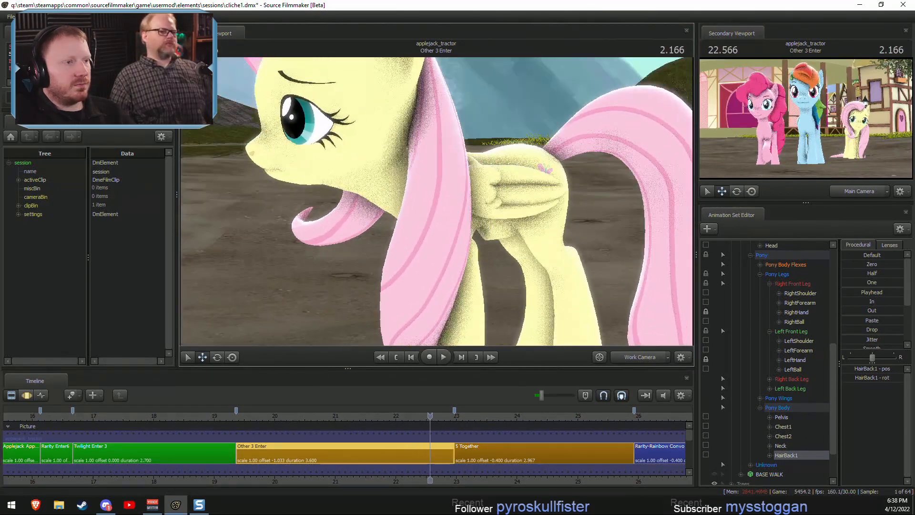
pyautogui.moveTo(448, 205)
pyautogui.mouseDown()
pyautogui.moveTo(450, 216)
pyautogui.moveTo(435, 193)
pyautogui.moveTo(445, 201)
pyautogui.moveTo(437, 207)
pyautogui.mouseUp()
# Replay the Other 3 Enter shot from 19.433 seconds with Fluttershy's whole body in view.
pyautogui.press('F3')
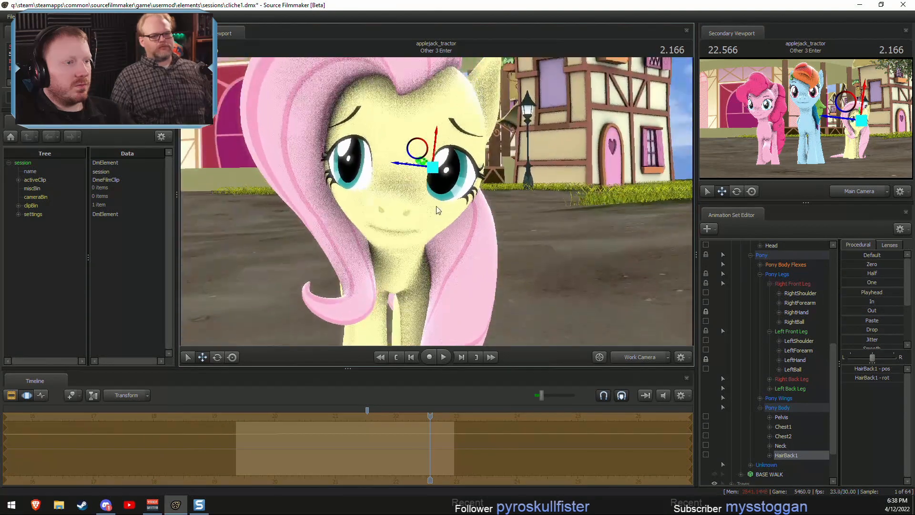
pyautogui.keyDown('alt'); pyautogui.moveTo(437, 206); pyautogui.dragTo(452, 304, button='right'); pyautogui.keyUp('alt')
pyautogui.press('space')
pyautogui.press('space')
pyautogui.press('F2')
pyautogui.click(241, 418)
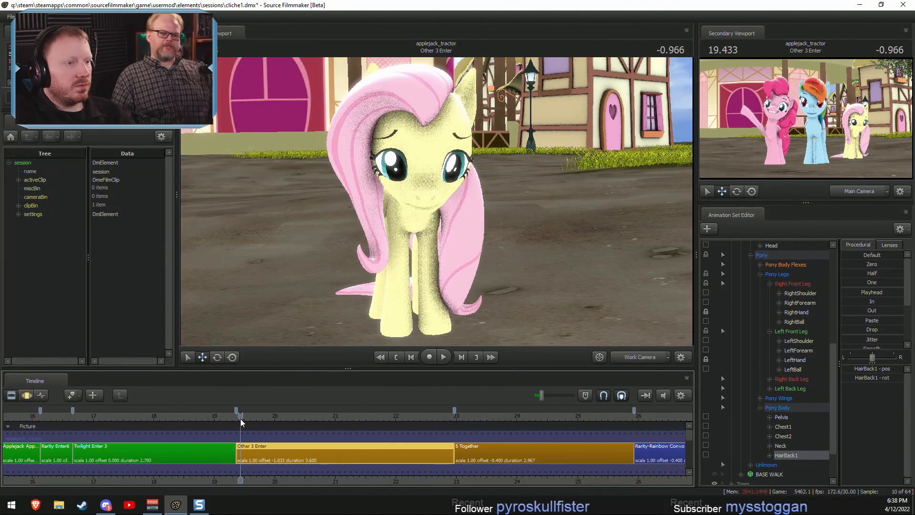
pyautogui.press('space')
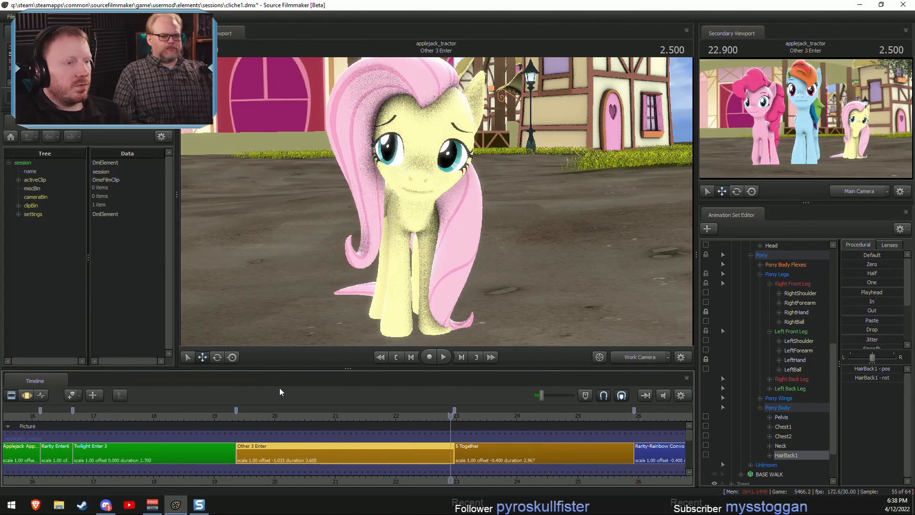
pyautogui.press('space')
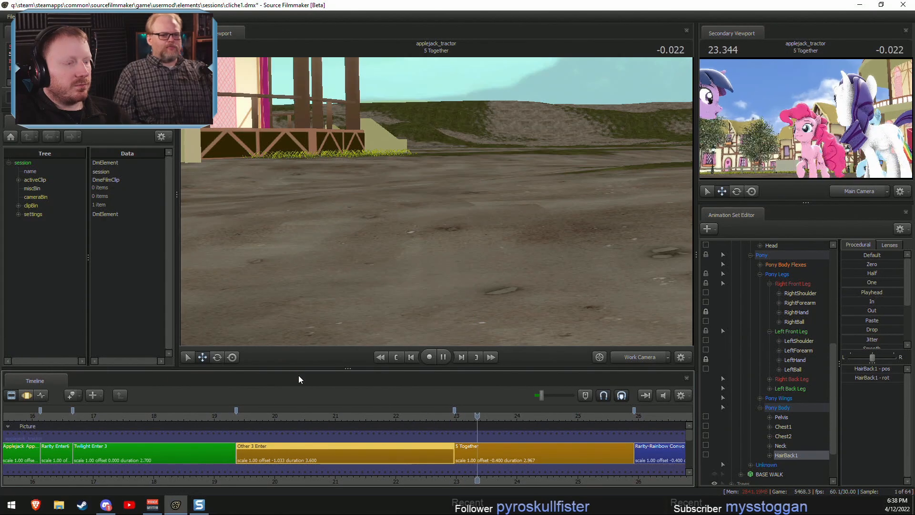
# At 22.866 seconds, frame Fluttershy's face closely and raise the Sad amount in her Upper Face controls.
pyautogui.moveTo(445, 414); pyautogui.dragTo(447, 415)
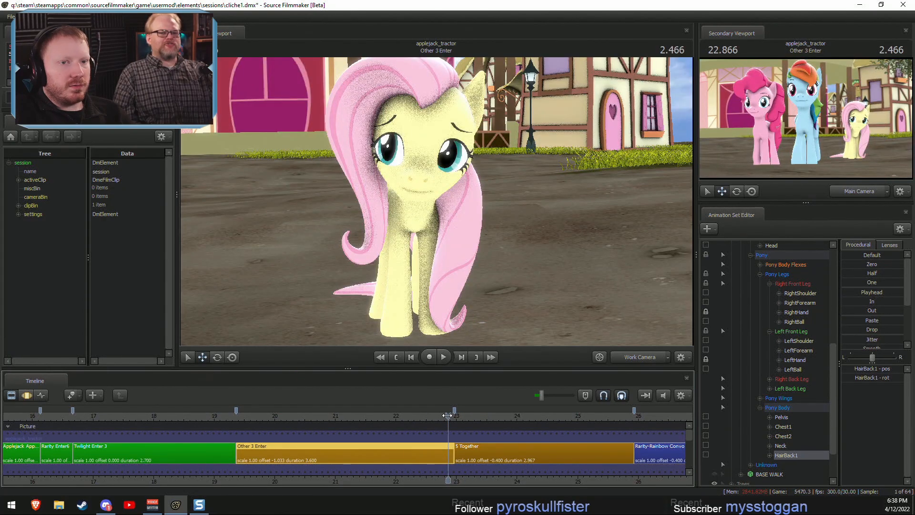
pyautogui.keyDown('alt'); pyautogui.moveTo(453, 191); pyautogui.dragTo(400, 191); pyautogui.keyUp('alt')
pyautogui.press('F3')
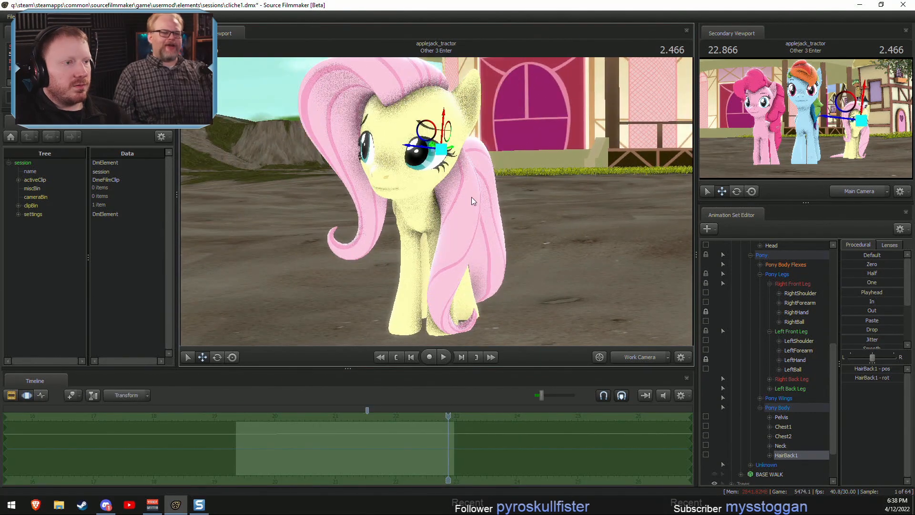
pyautogui.moveTo(473, 149); pyautogui.dragTo(461, 212)
pyautogui.keyDown('alt'); pyautogui.moveTo(462, 212); pyautogui.dragTo(451, 234, button='middle'); pyautogui.keyUp('alt')
pyautogui.keyDown('alt'); pyautogui.moveTo(451, 234); pyautogui.dragTo(645, 288, button='right'); pyautogui.keyUp('alt')
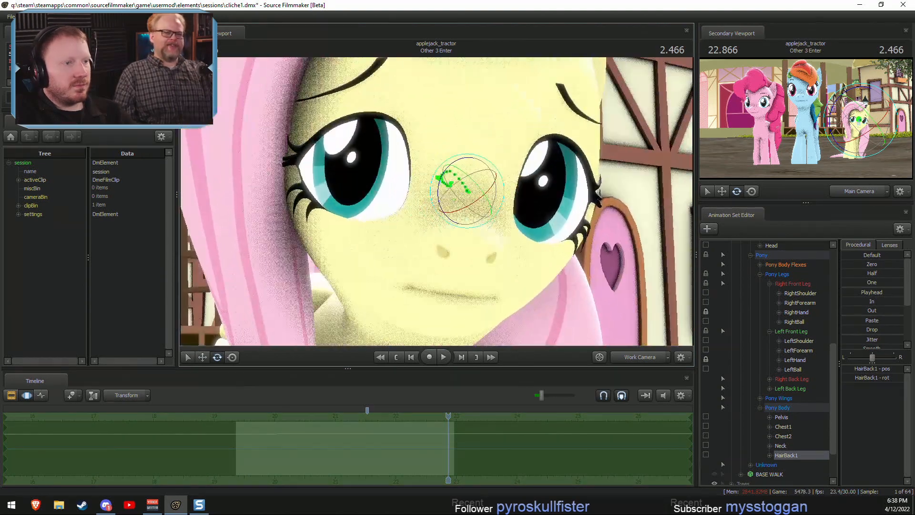
pyautogui.scroll(5, 756, 313)
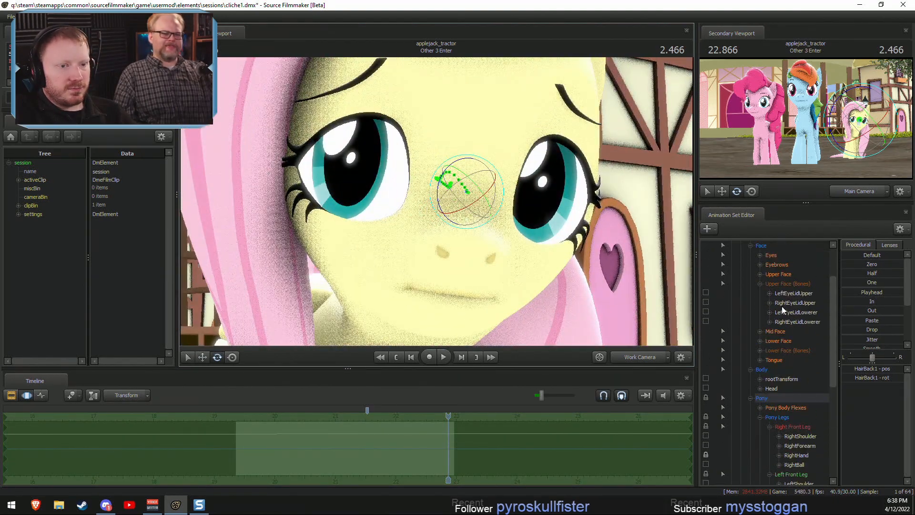
pyautogui.click(781, 274)
pyautogui.moveTo(855, 415); pyautogui.dragTo(877, 414)
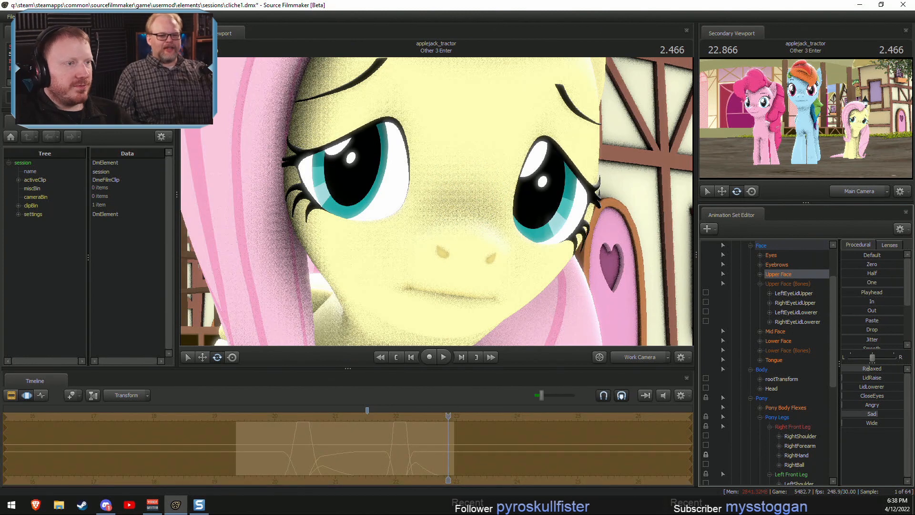
# Try different JawOpen amounts in Fluttershy's Lower Face controls and return the jaw to closed.
pyautogui.click(788, 350)
pyautogui.click(779, 340)
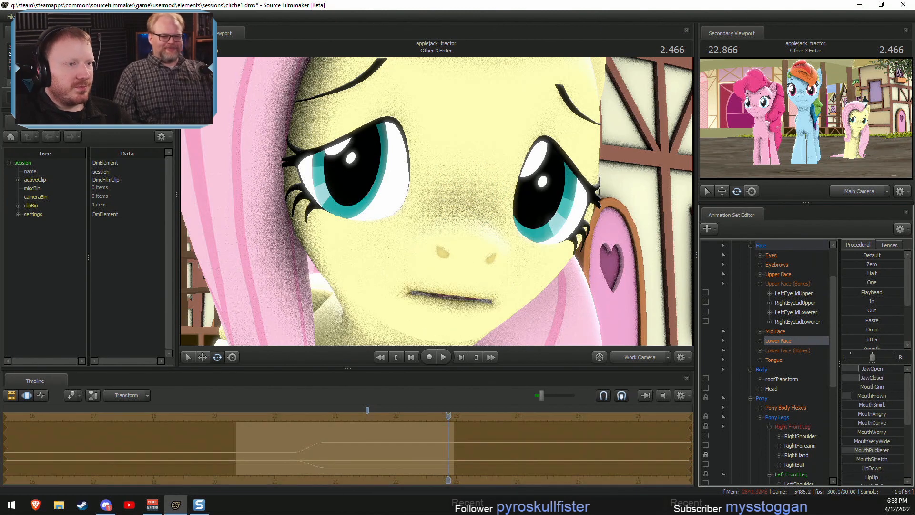
pyautogui.moveTo(863, 368); pyautogui.dragTo(842, 369)
pyautogui.moveTo(437, 201); pyautogui.dragTo(433, 214)
pyautogui.press('w')
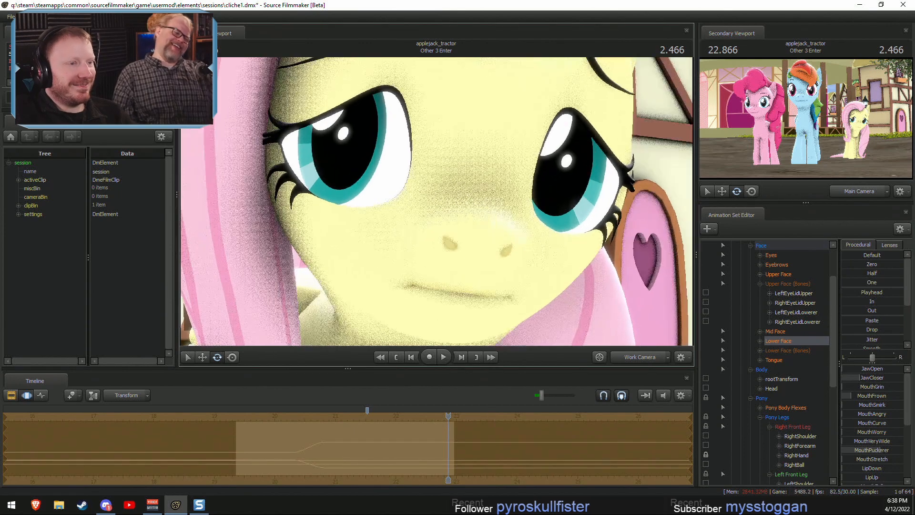
pyautogui.moveTo(845, 370)
pyautogui.mouseDown()
pyautogui.moveTo(859, 368)
pyautogui.moveTo(845, 369)
pyautogui.mouseUp()
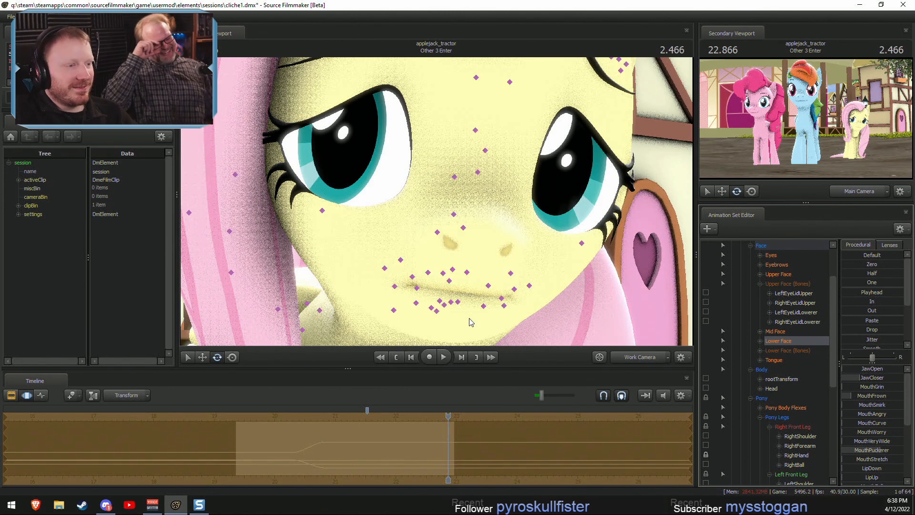
# Try rotating Fluttershy's Head control so that her head tips sideways at 22.866 seconds.
pyautogui.keyDown('ctrl'); pyautogui.moveTo(377, 253); pyautogui.dragTo(488, 279); pyautogui.keyUp('ctrl')
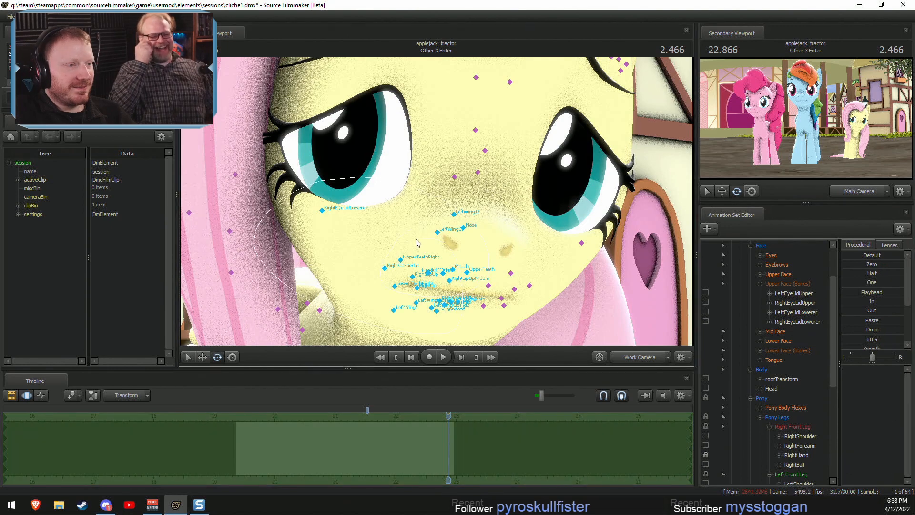
pyautogui.keyDown('ctrl'); pyautogui.moveTo(416, 243); pyautogui.dragTo(418, 250); pyautogui.keyUp('ctrl')
pyautogui.click(779, 389)
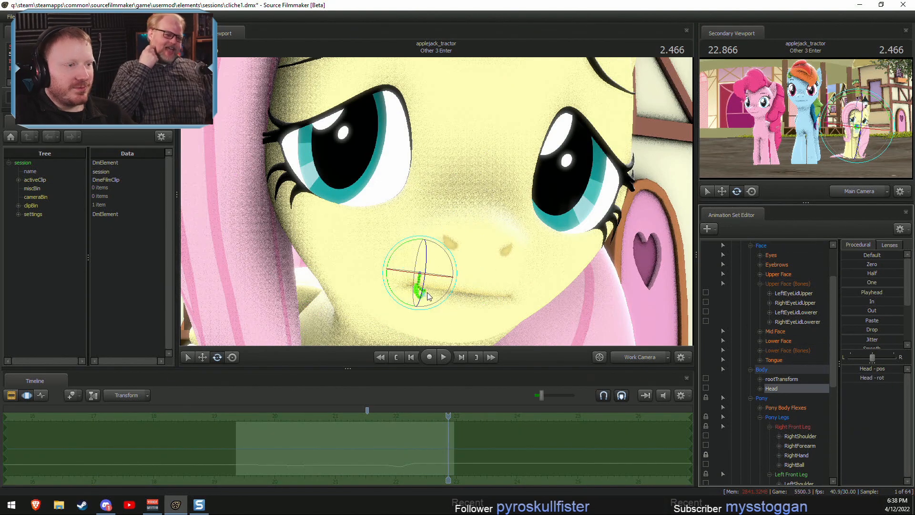
pyautogui.moveTo(421, 292); pyautogui.dragTo(465, 267)
pyautogui.hotkey('ctrl', 'z')
pyautogui.moveTo(418, 292); pyautogui.dragTo(449, 271)
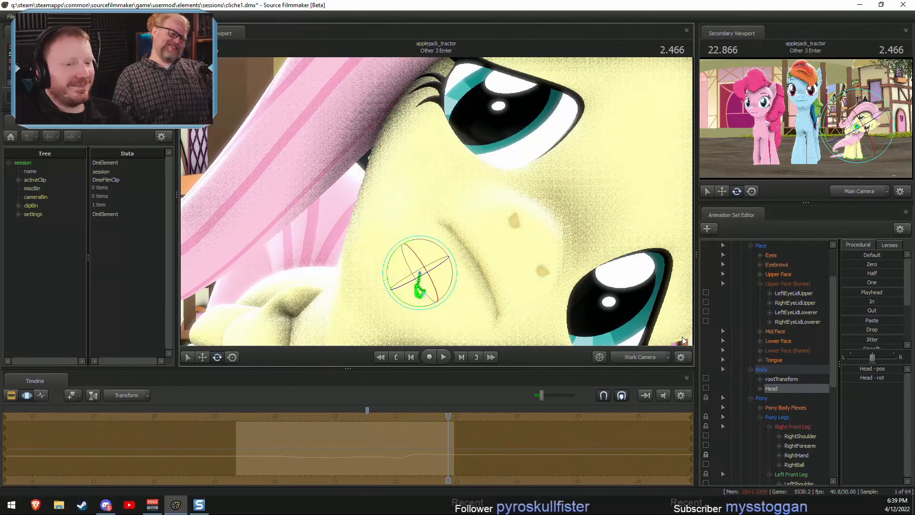
# Try a different JawOpen amount in Fluttershy's Lower Face controls with the whole tilted head in view.
pyautogui.click(778, 340)
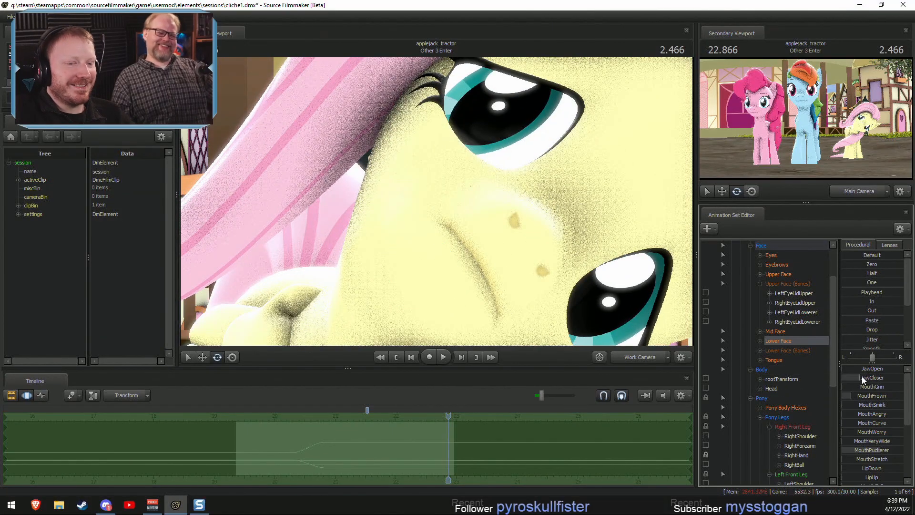
pyautogui.moveTo(861, 371); pyautogui.dragTo(742, 359)
pyautogui.moveTo(436, 202)
pyautogui.mouseDown()
pyautogui.moveTo(443, 234)
pyautogui.moveTo(436, 209)
pyautogui.mouseUp()
pyautogui.press('s')
# Undo the recent test edits to Fluttershy's head rotation and facial expression.
pyautogui.hotkey('ctrl', 'z')
pyautogui.hotkey('ctrl', 'z')
pyautogui.hotkey('ctrl', 'z')
pyautogui.hotkey('ctrl', 'z')
pyautogui.hotkey('ctrl', 'z')
pyautogui.hotkey('ctrl', 'z')
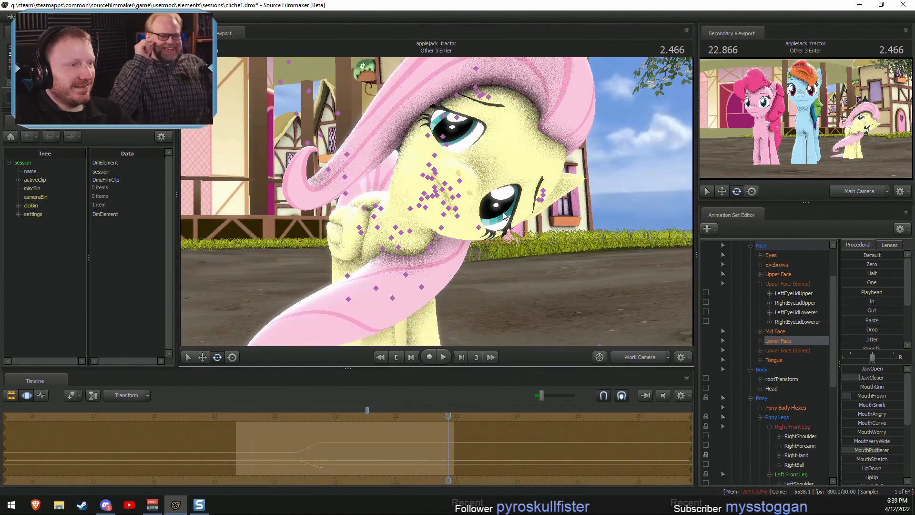
pyautogui.hotkey('ctrl', 'z')
pyautogui.hotkey('ctrl', 'z')
pyautogui.hotkey('ctrl', 'z')
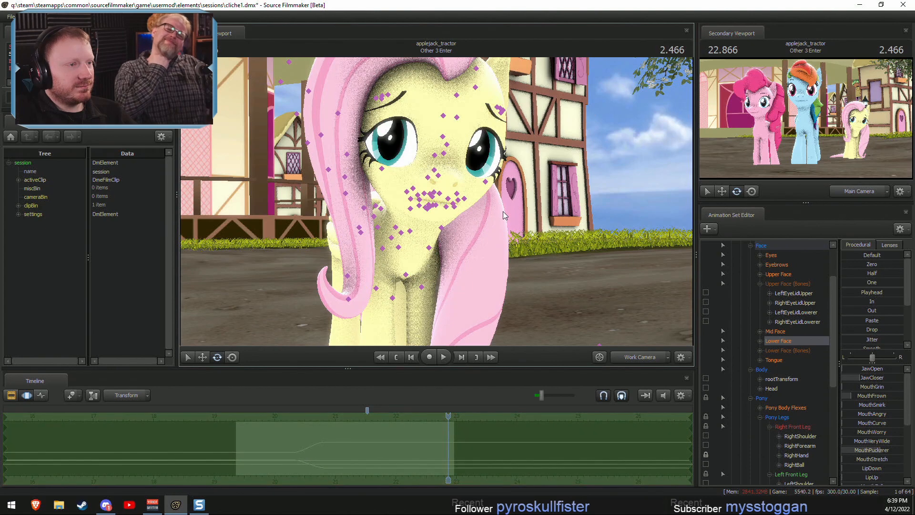
pyautogui.hotkey('ctrl', 'z')
pyautogui.hotkey('ctrl', 'z')
pyautogui.hotkey('ctrl', 'z')
pyautogui.hotkey('ctrl', 'z')
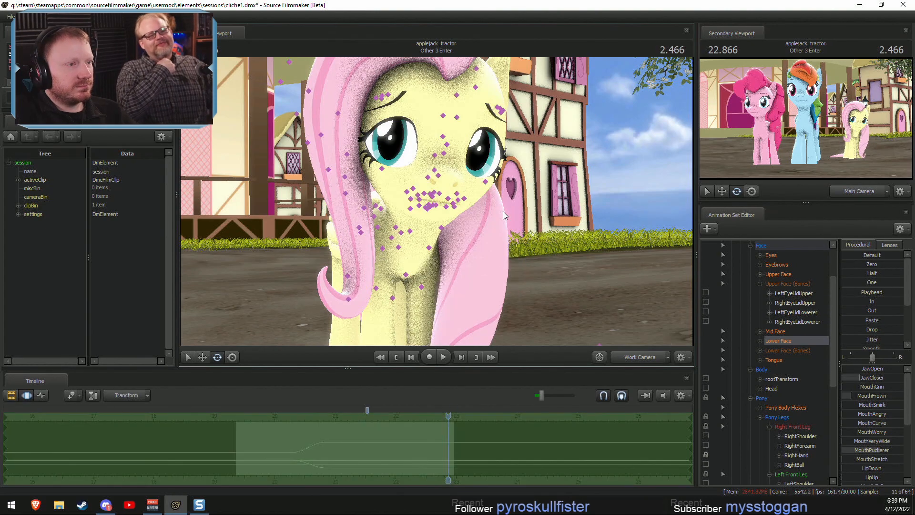
pyautogui.hotkey('ctrl', 'z')
# Play back the Other 3 Enter shot from near its start with Fluttershy in view.
pyautogui.press('F2')
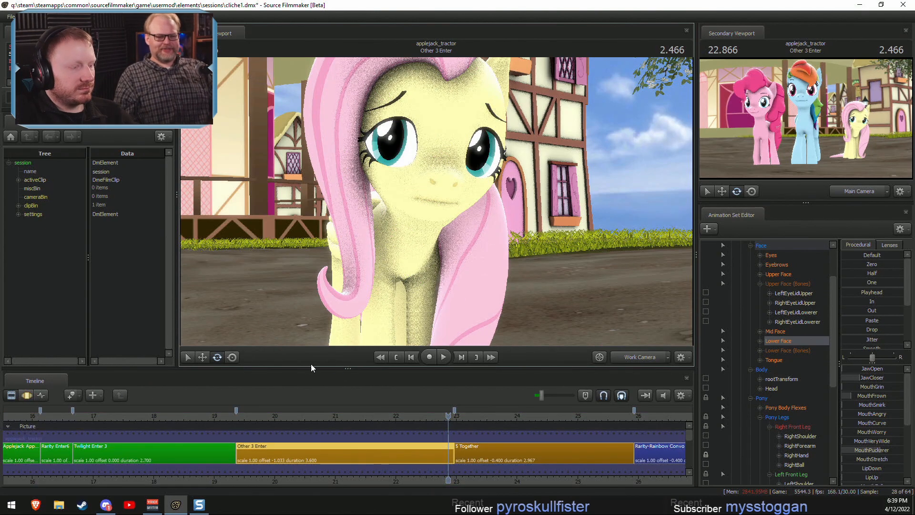
pyautogui.click(251, 415)
pyautogui.press('space')
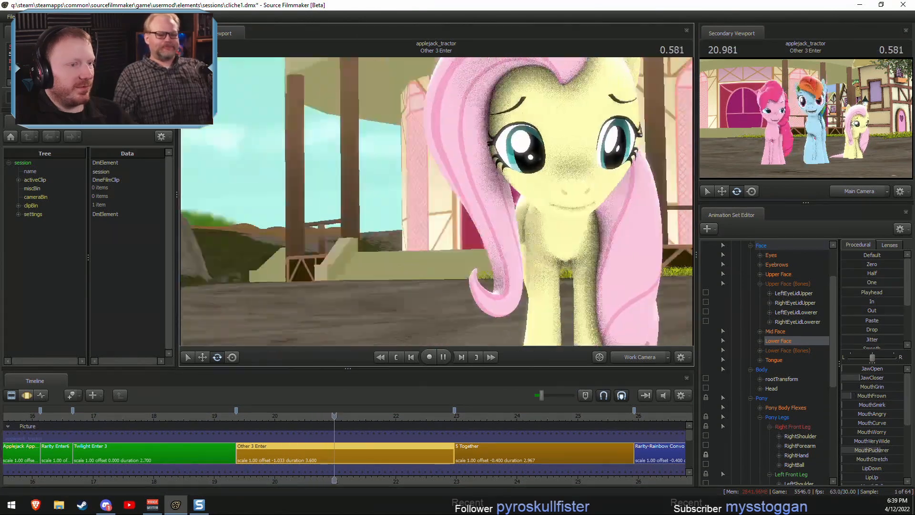
pyautogui.press('space')
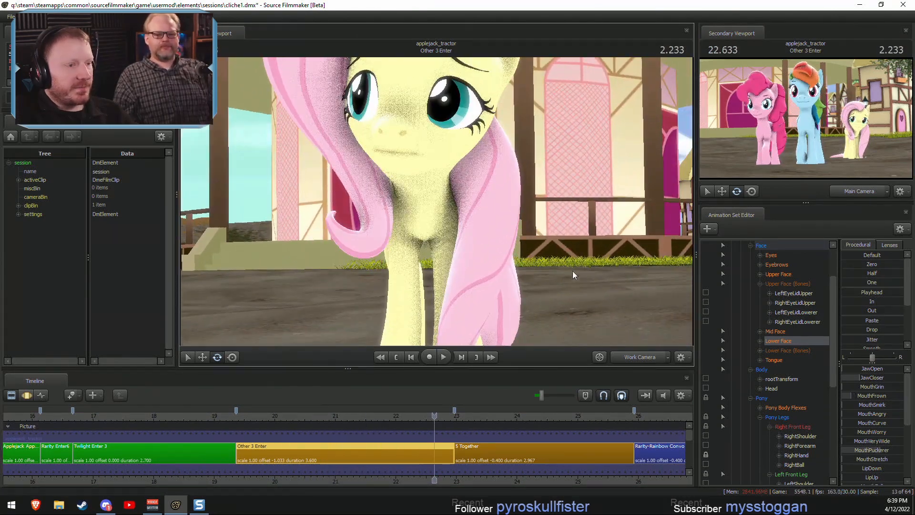
pyautogui.scroll(2, 819, 341)
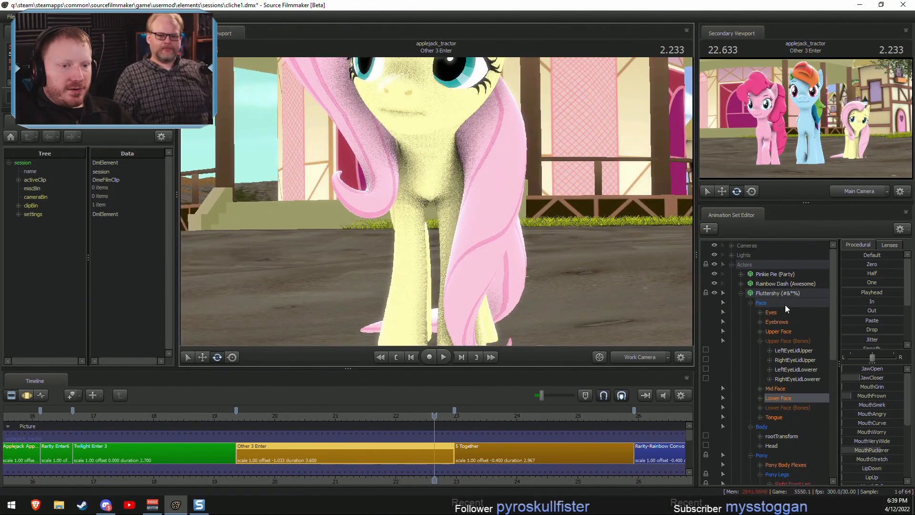
pyautogui.rightClick(785, 293)
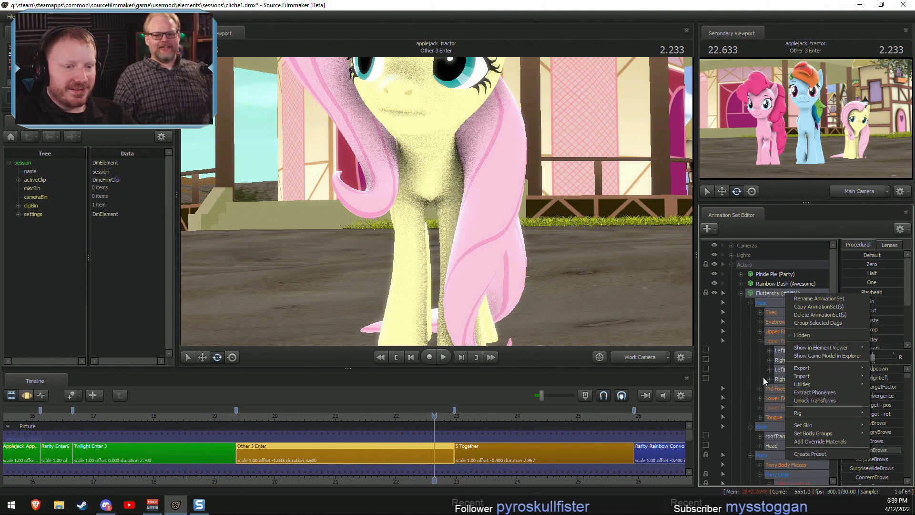
pyautogui.click(724, 386)
# Apply the In procedural preset to Fluttershy's RightCheek and LeftCheek jiggle bones and to RightEarTip and LeftEarTip.
pyautogui.press('s')
pyautogui.moveTo(456, 229)
pyautogui.mouseDown()
pyautogui.moveTo(443, 217)
pyautogui.moveTo(455, 229)
pyautogui.mouseUp()
pyautogui.scroll(-10, 759, 428)
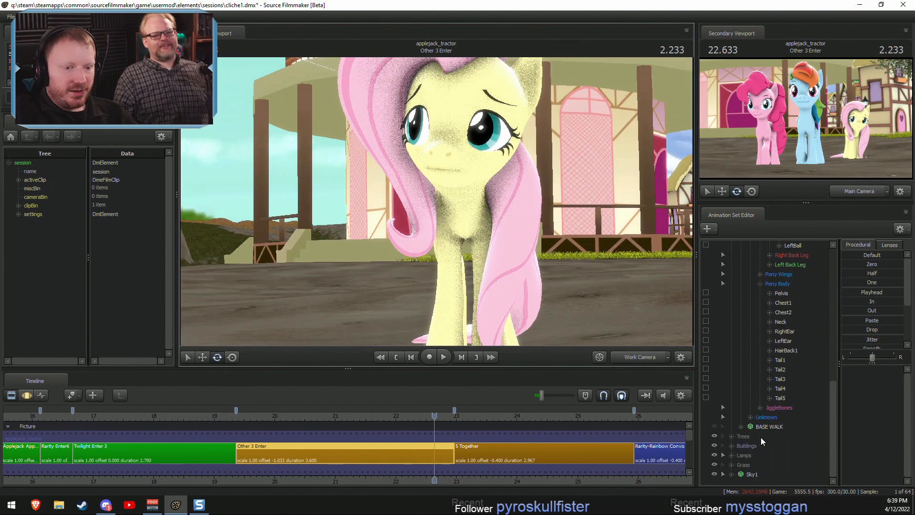
pyautogui.click(783, 417)
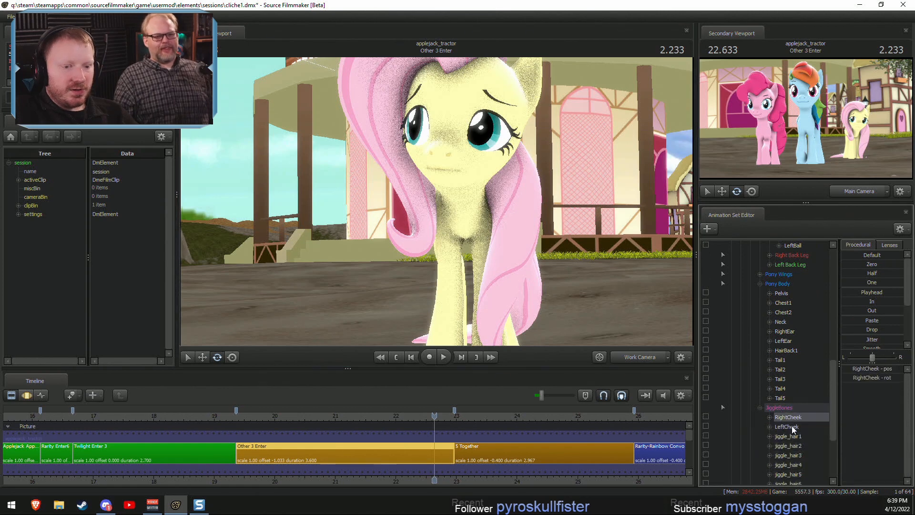
pyautogui.keyDown('ctrl'); pyautogui.click(794, 426); pyautogui.keyUp('ctrl')
pyautogui.scroll(-4, 800, 437)
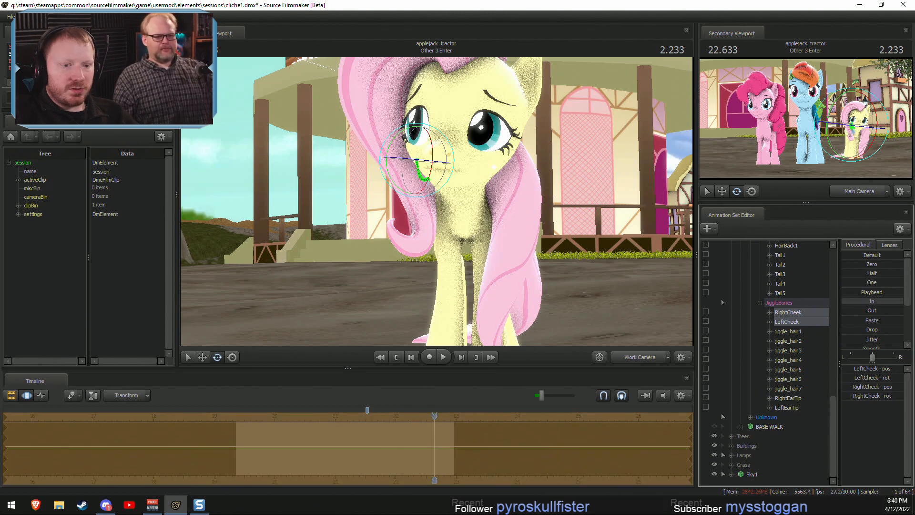
pyautogui.moveTo(782, 409); pyautogui.dragTo(788, 401)
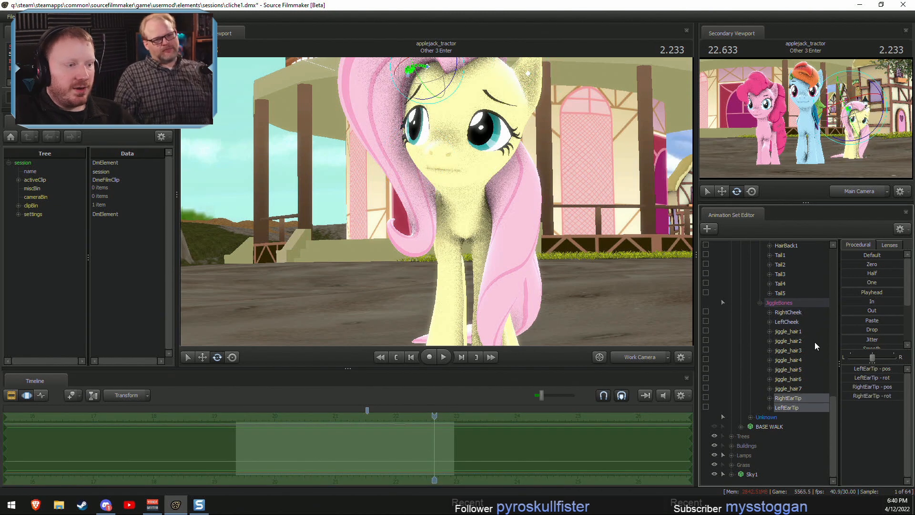
# Select Fluttershy's RightEar and LeftEar controls in the Pony Body group.
pyautogui.scroll(6, 791, 381)
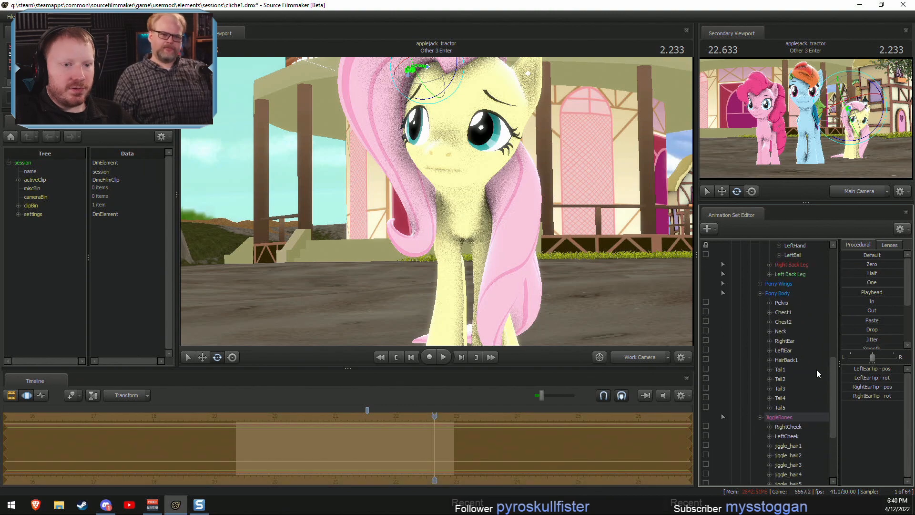
pyautogui.click(794, 399)
pyautogui.keyDown('ctrl'); pyautogui.click(792, 408); pyautogui.keyUp('ctrl')
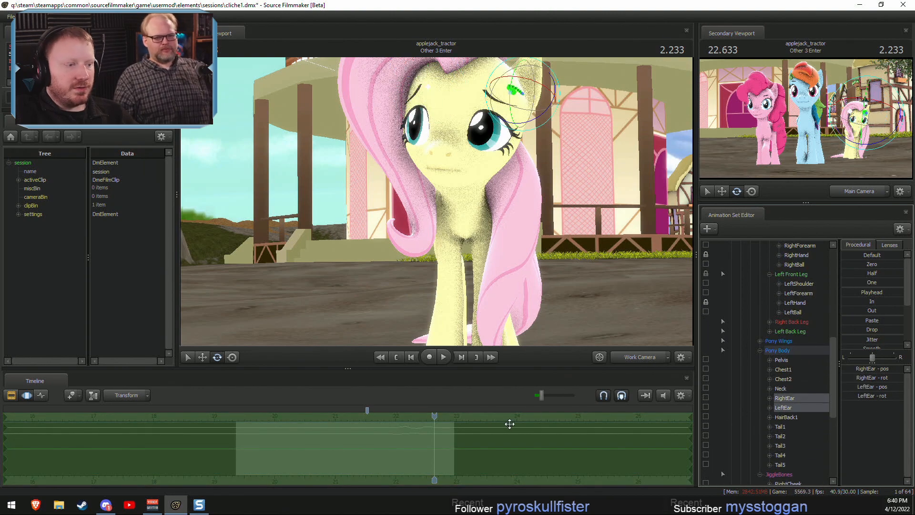
# Play back the Other 3 Enter shot from its beginning with Fluttershy's head and ears in view.
pyautogui.press('F2')
pyautogui.moveTo(285, 416); pyautogui.dragTo(229, 417)
pyautogui.press('space')
pyautogui.moveTo(419, 290); pyautogui.dragTo(436, 198)
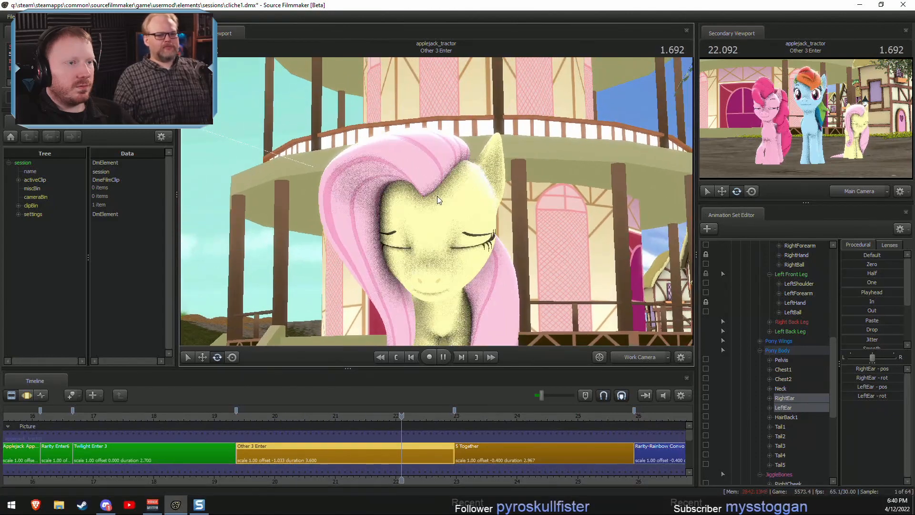
pyautogui.press('space')
# Apply a small amount of the Smooth procedural preset to Fluttershy's RightEar and LeftEar.
pyautogui.press('F3')
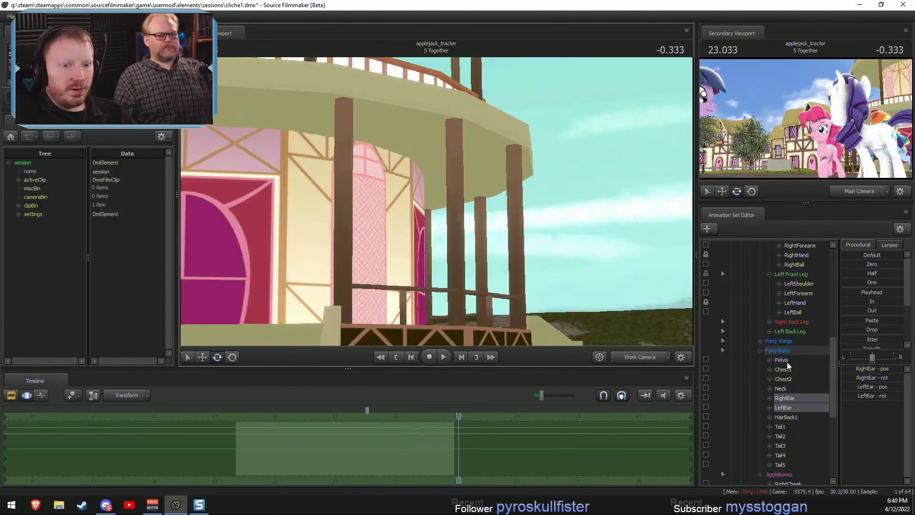
pyautogui.scroll(-1, 850, 338)
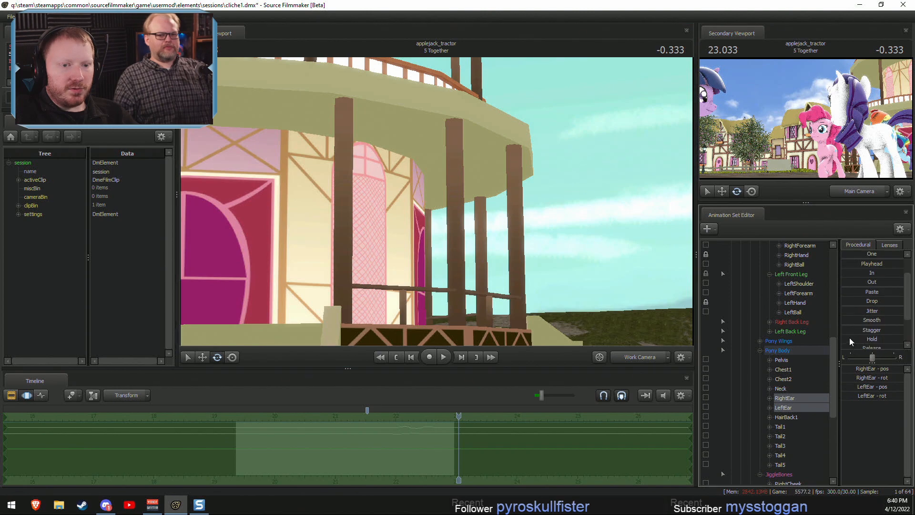
pyautogui.moveTo(848, 317); pyautogui.dragTo(855, 321)
# Replay the end of the Other 3 Enter shot from about 22 seconds and view Fluttershy's head from the front.
pyautogui.press('F2')
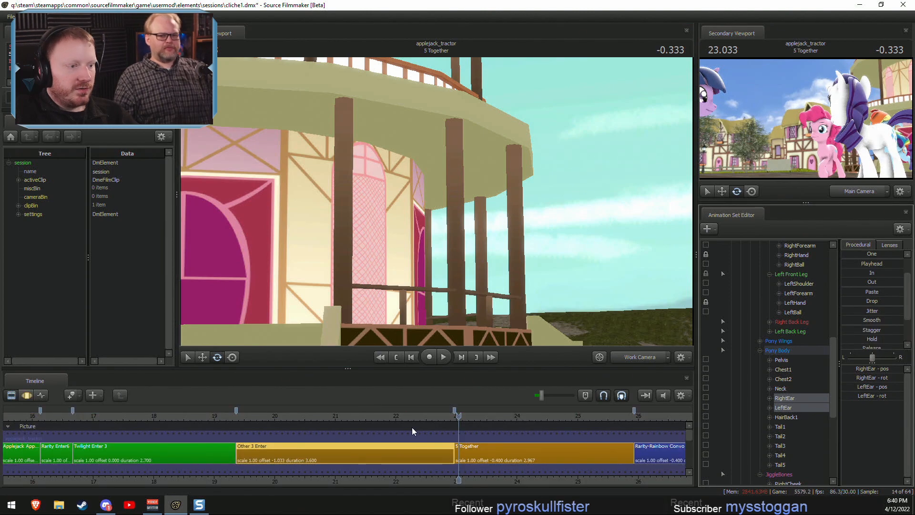
pyautogui.click(399, 416)
pyautogui.press('space')
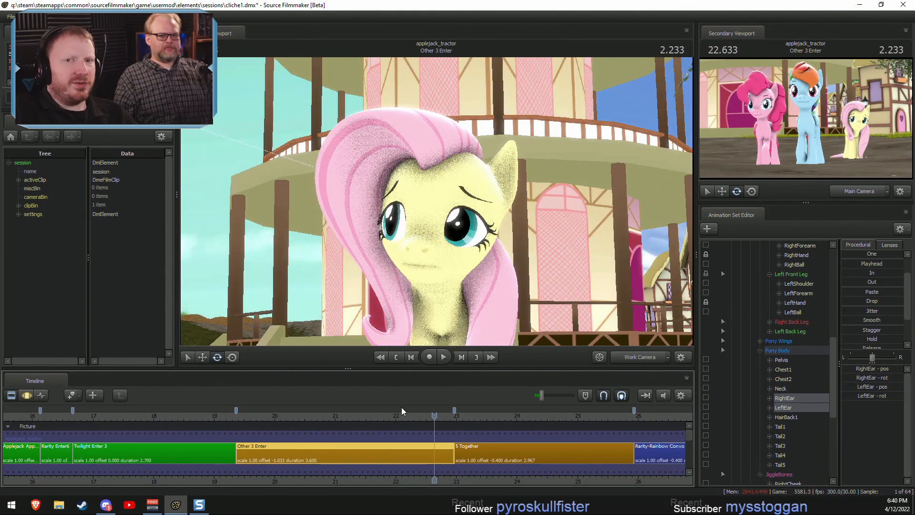
pyautogui.moveTo(581, 279); pyautogui.dragTo(452, 259)
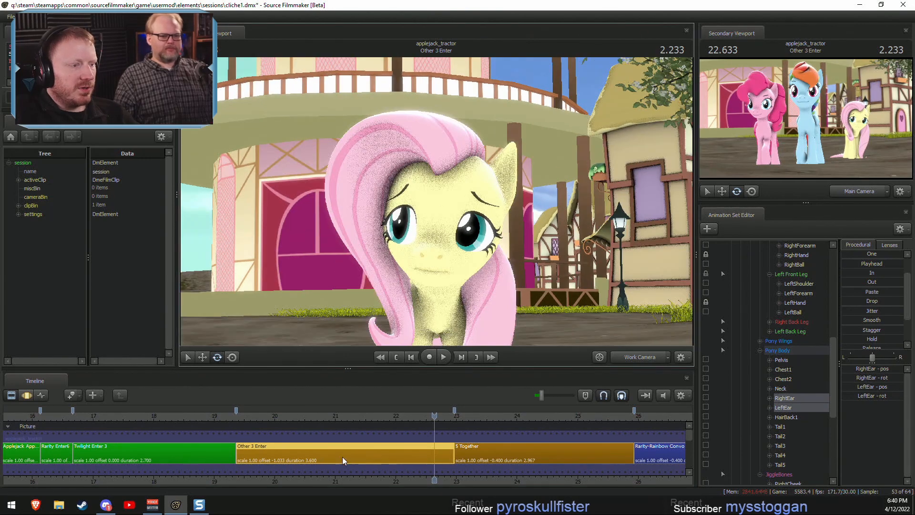
# Try folding Fluttershy's LeftEar downward at 22.466 seconds with the whole time range selected.
pyautogui.press('F3')
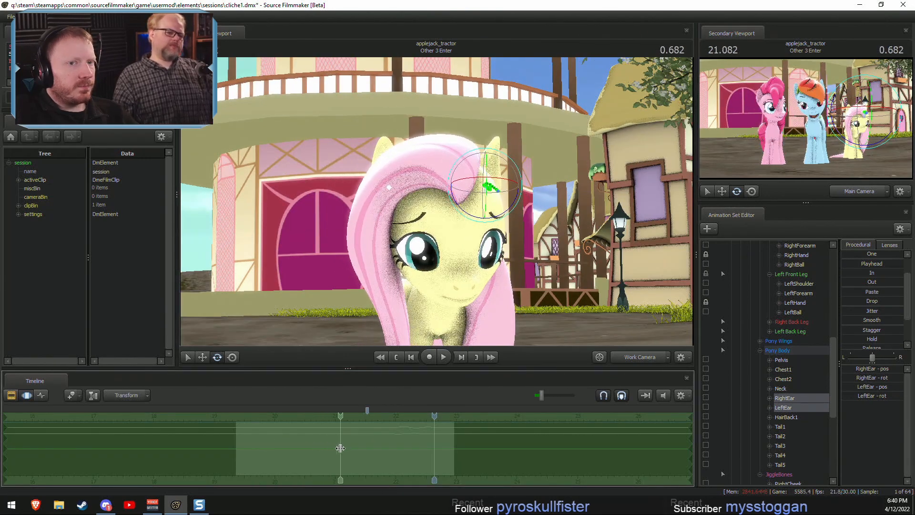
pyautogui.moveTo(340, 448); pyautogui.dragTo(424, 451)
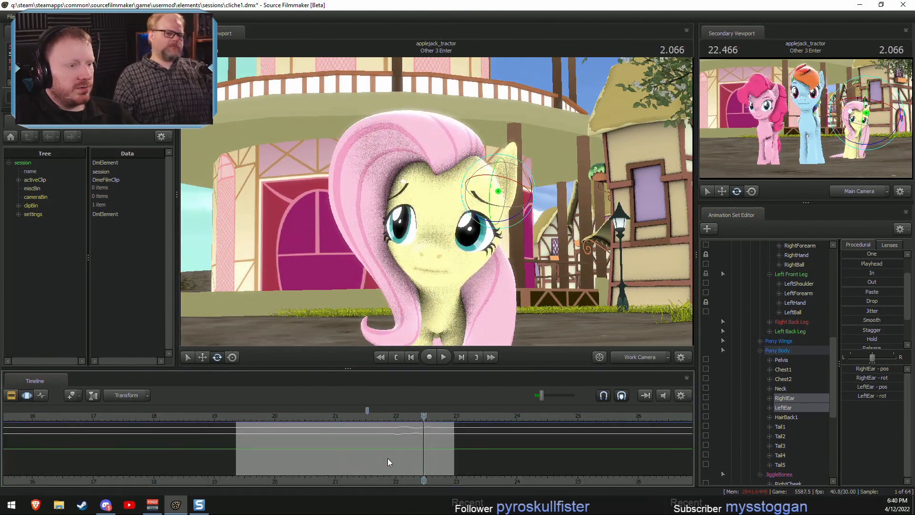
pyautogui.hotkey('ctrl', 'a')
pyautogui.moveTo(472, 165); pyautogui.dragTo(483, 178)
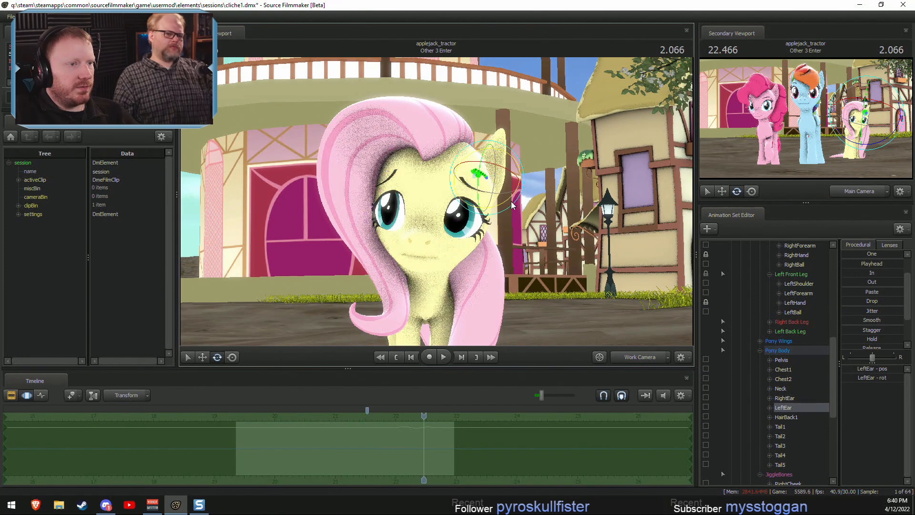
pyautogui.moveTo(512, 205); pyautogui.dragTo(438, 207)
pyautogui.moveTo(476, 184); pyautogui.dragTo(514, 158)
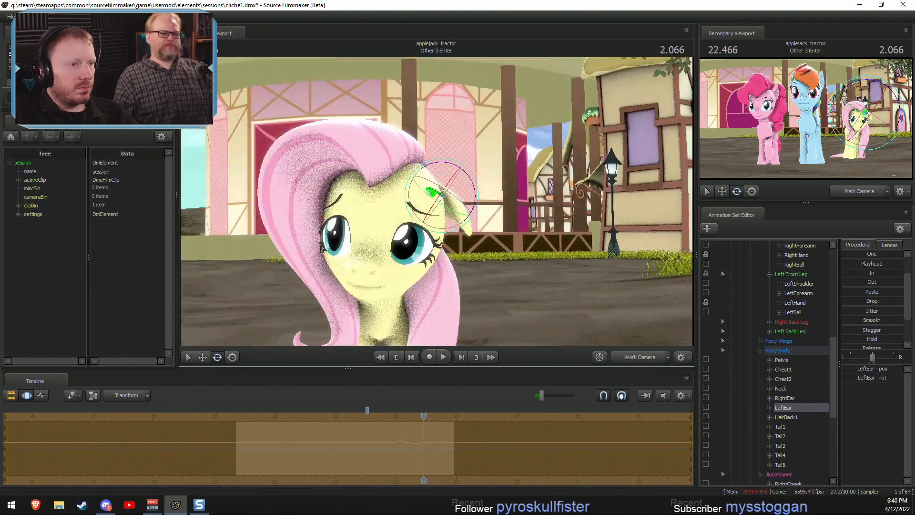
# Play back the Other 3 Enter shot to check the folded left ear and move back toward its beginning.
pyautogui.press('F2')
pyautogui.press('space')
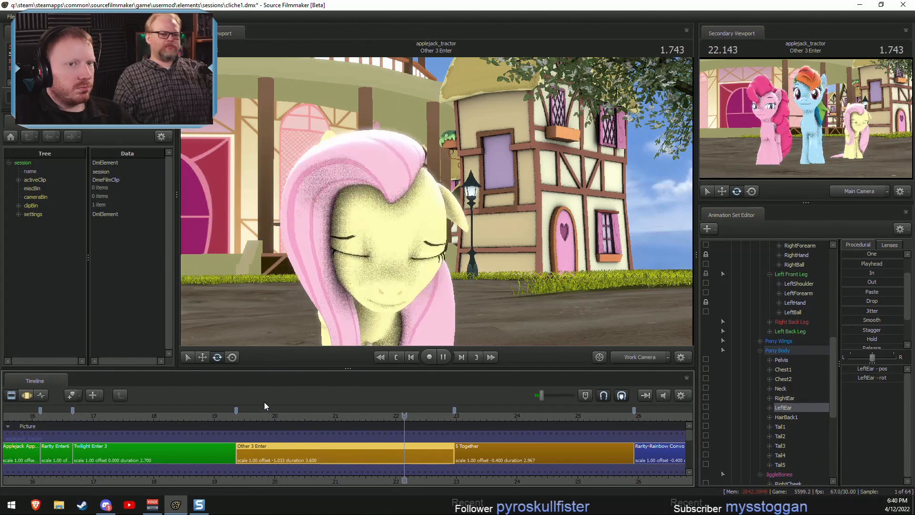
pyautogui.press('space')
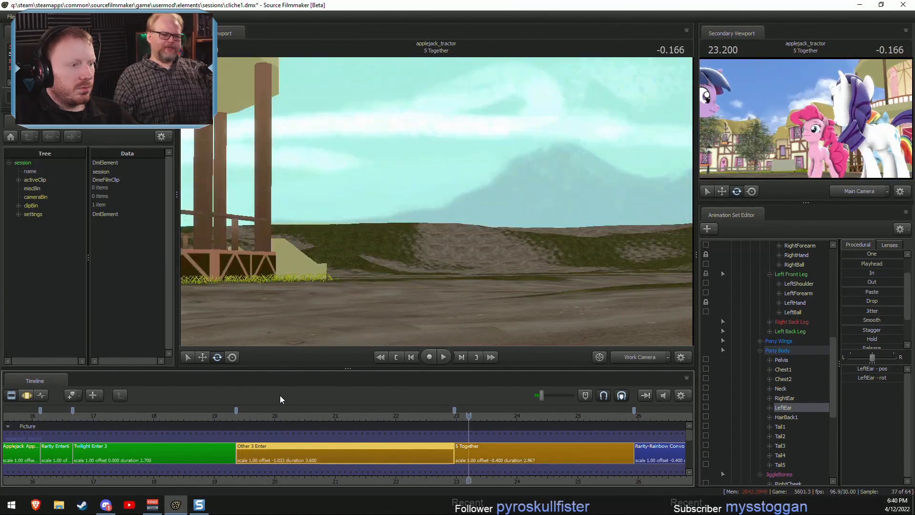
pyautogui.moveTo(333, 415)
pyautogui.mouseDown()
pyautogui.moveTo(362, 416)
pyautogui.moveTo(335, 417)
pyautogui.mouseUp()
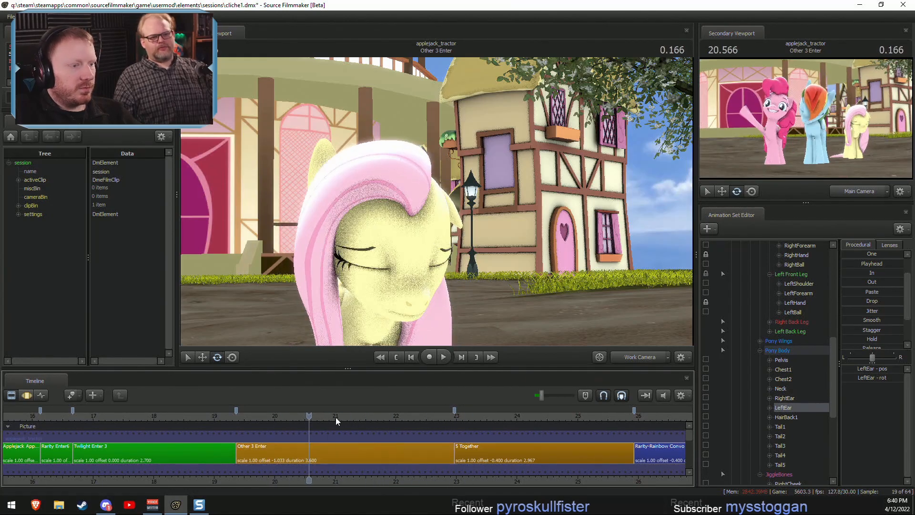
# Fold Fluttershy's LeftEar downward at 21.933 seconds, with a time selection covering the earlier animation and fading out shortly after 22 seconds.
pyautogui.press('F3')
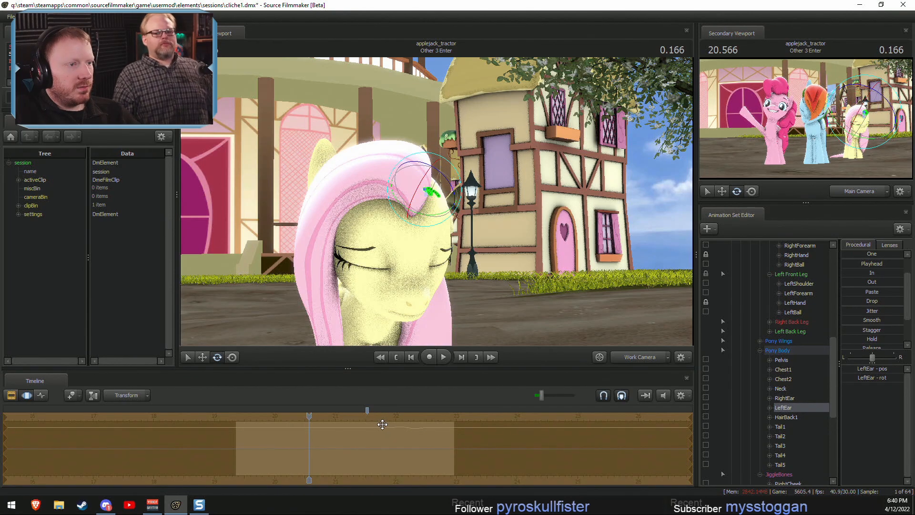
pyautogui.click(382, 424)
pyautogui.keyDown('alt'); pyautogui.moveTo(443, 217); pyautogui.dragTo(398, 233); pyautogui.keyUp('alt')
pyautogui.press('space')
pyautogui.press('space')
pyautogui.moveTo(334, 450); pyautogui.dragTo(413, 438)
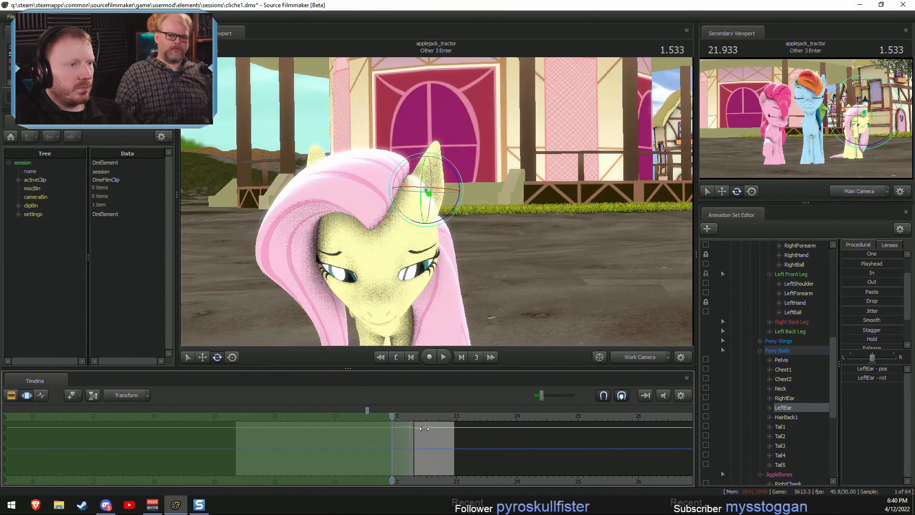
pyautogui.moveTo(443, 229); pyautogui.dragTo(458, 265)
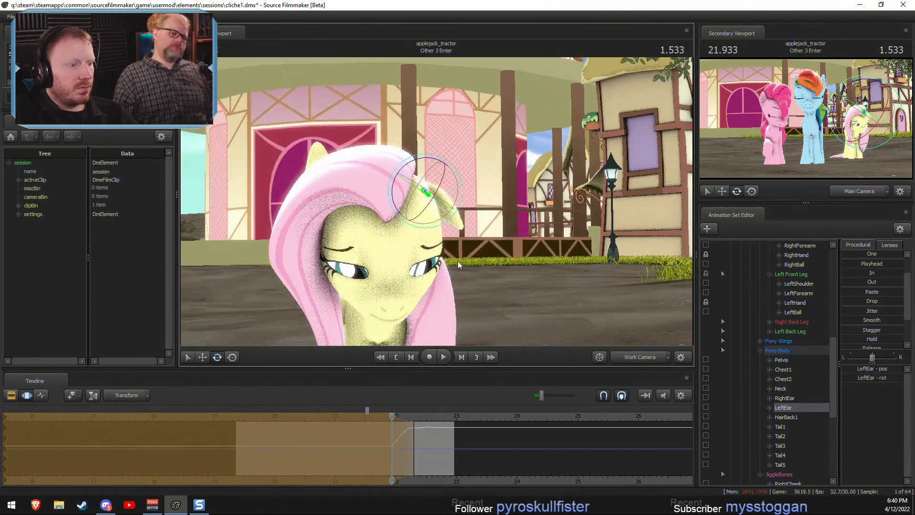
pyautogui.click(381, 428)
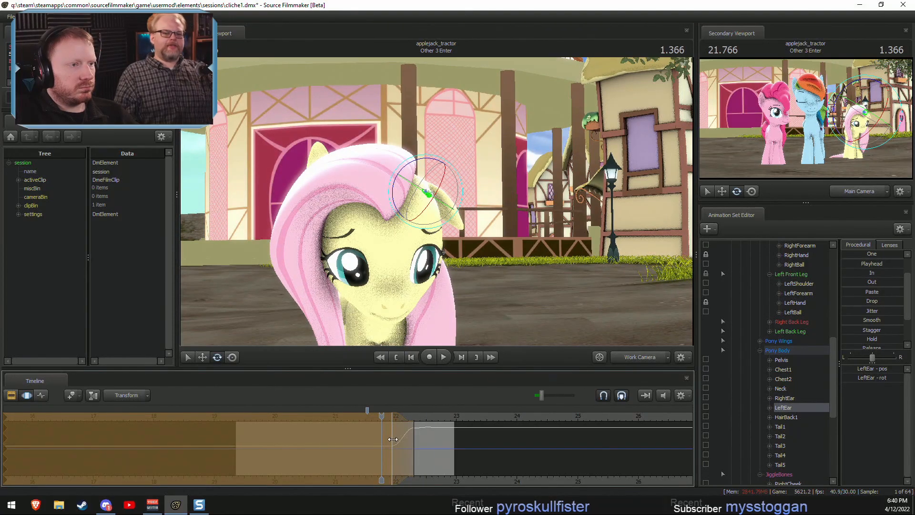
# Replay the Other 3 Enter shot from about 21.8 seconds to check the folded left ear.
pyautogui.press('space')
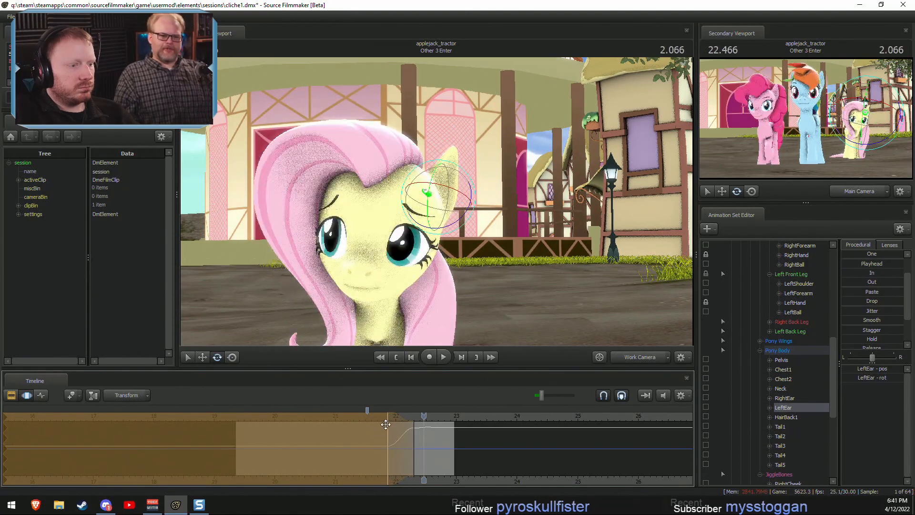
pyautogui.click(381, 425)
pyautogui.press('space')
pyautogui.press('space')
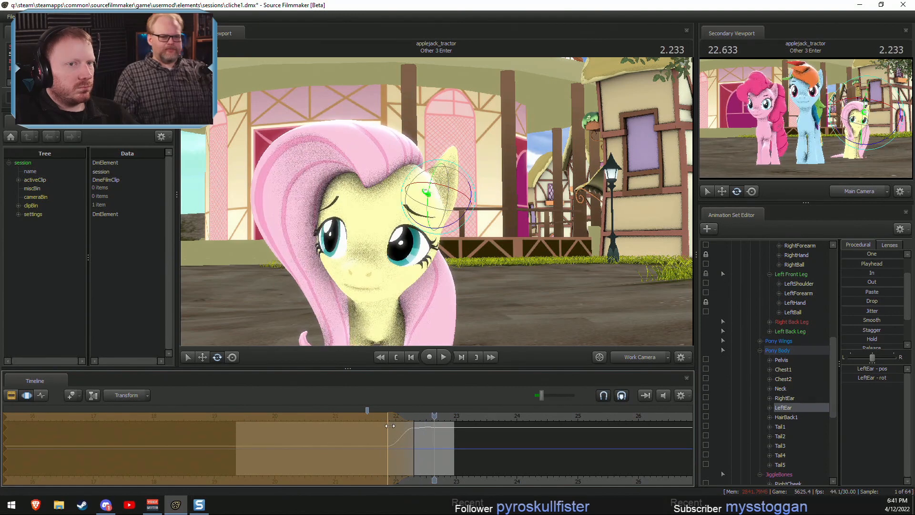
pyautogui.click(384, 419)
pyautogui.press('space')
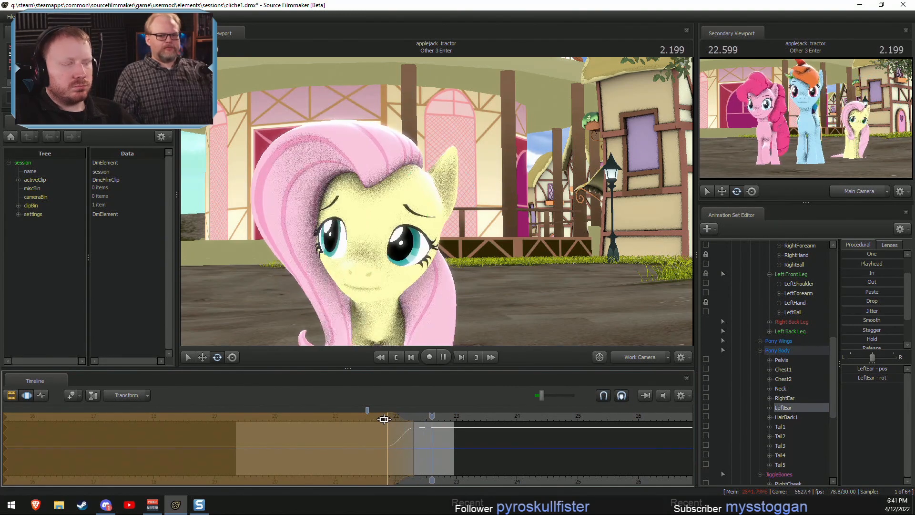
pyautogui.moveTo(416, 421); pyautogui.dragTo(382, 425)
# Fold Fluttershy's RightEar downward at 21.766 seconds, using the same time selection that fades out shortly after 22 seconds.
pyautogui.moveTo(361, 210)
pyautogui.mouseDown()
pyautogui.moveTo(360, 238)
pyautogui.moveTo(360, 215)
pyautogui.mouseUp()
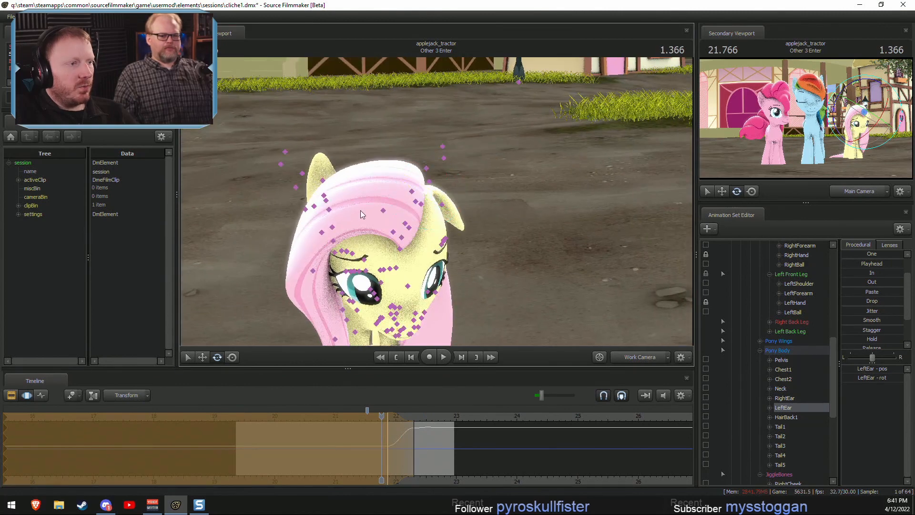
pyautogui.click(329, 210)
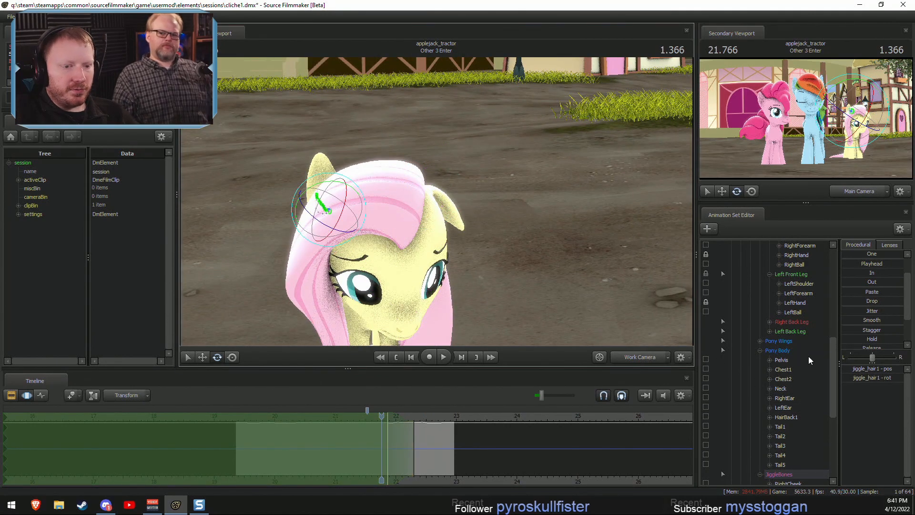
pyautogui.scroll(-2, 808, 358)
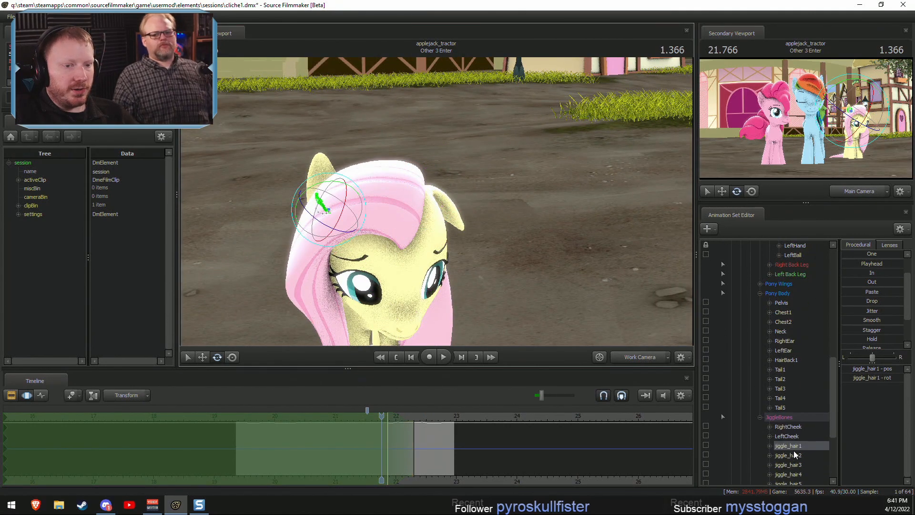
pyautogui.scroll(3, 793, 448)
pyautogui.click(783, 436)
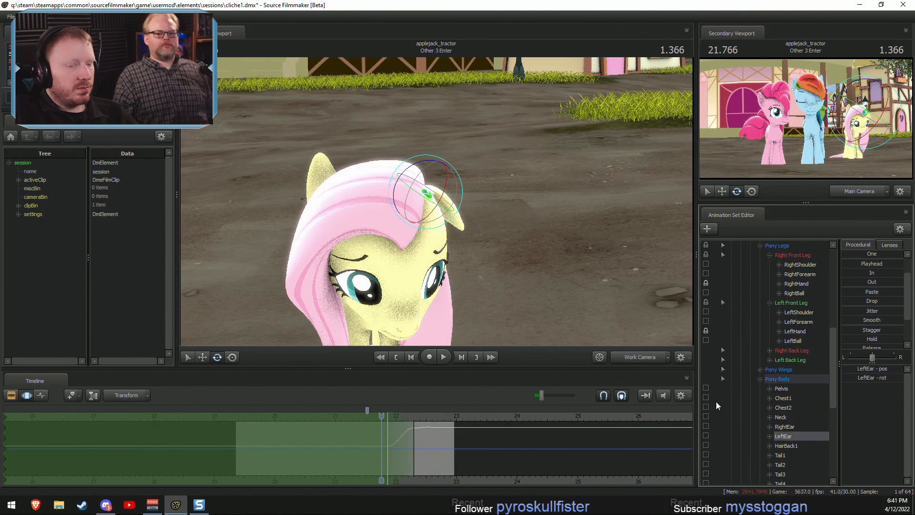
pyautogui.click(800, 428)
pyautogui.moveTo(548, 143); pyautogui.dragTo(405, 143)
pyautogui.keyDown('alt'); pyautogui.moveTo(481, 152); pyautogui.dragTo(491, 169); pyautogui.keyUp('alt')
pyautogui.scroll(4, 765, 317)
pyautogui.scroll(3, 768, 321)
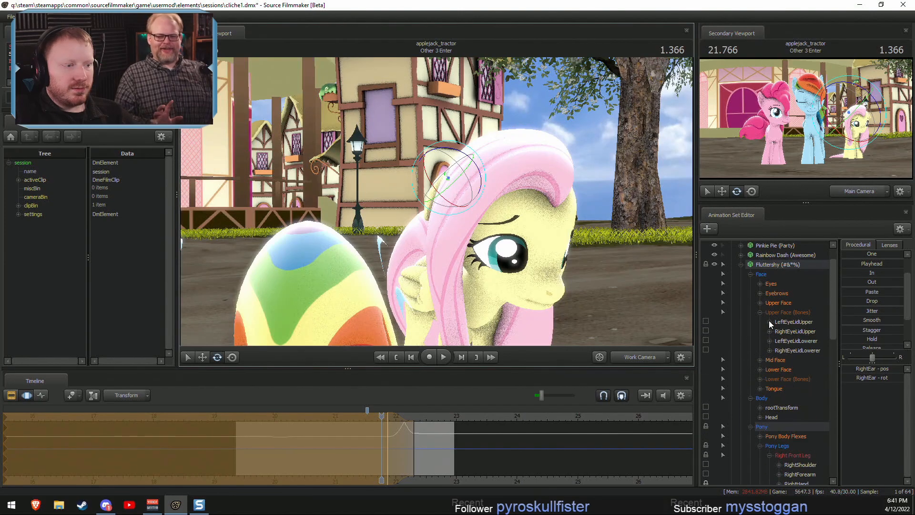
# Refine the fold of Fluttershy's RightEar at 21.766 seconds and play the shot through the main camera.
pyautogui.press('w')
pyautogui.moveTo(561, 322)
pyautogui.mouseDown()
pyautogui.moveTo(564, 336)
pyautogui.moveTo(572, 322)
pyautogui.mouseUp()
pyautogui.press('d')
pyautogui.moveTo(457, 191); pyautogui.dragTo(437, 201)
pyautogui.moveTo(484, 139); pyautogui.dragTo(486, 168)
pyautogui.moveTo(476, 190); pyautogui.dragTo(440, 201)
pyautogui.press('s')
pyautogui.press('space')
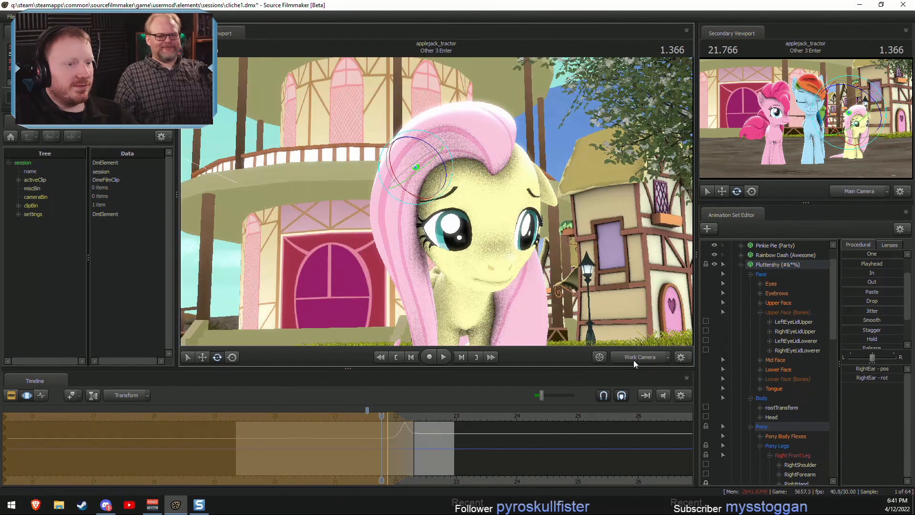
pyautogui.click(636, 357)
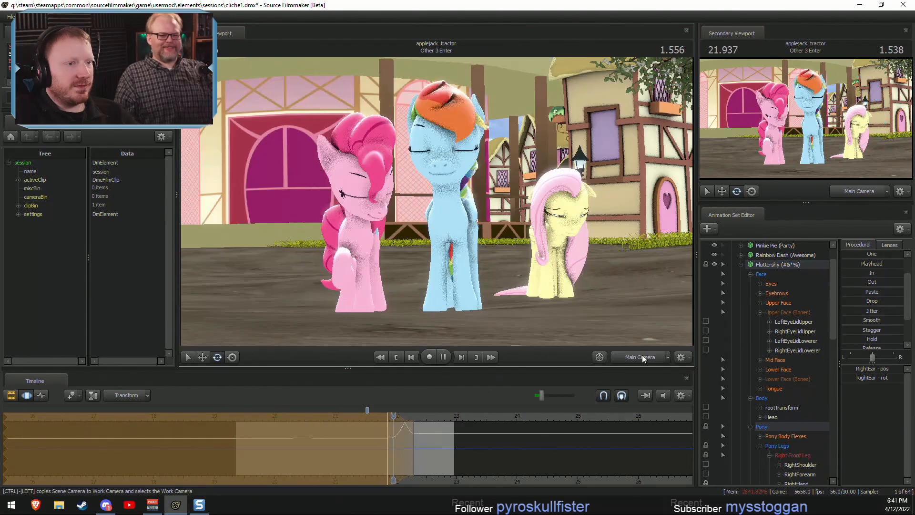
# Blend the In procedural preset into Fluttershy's RightEar and LeftEar at 22.633 seconds, with the whole time range selected.
pyautogui.click(781, 267)
pyautogui.scroll(-6, 803, 403)
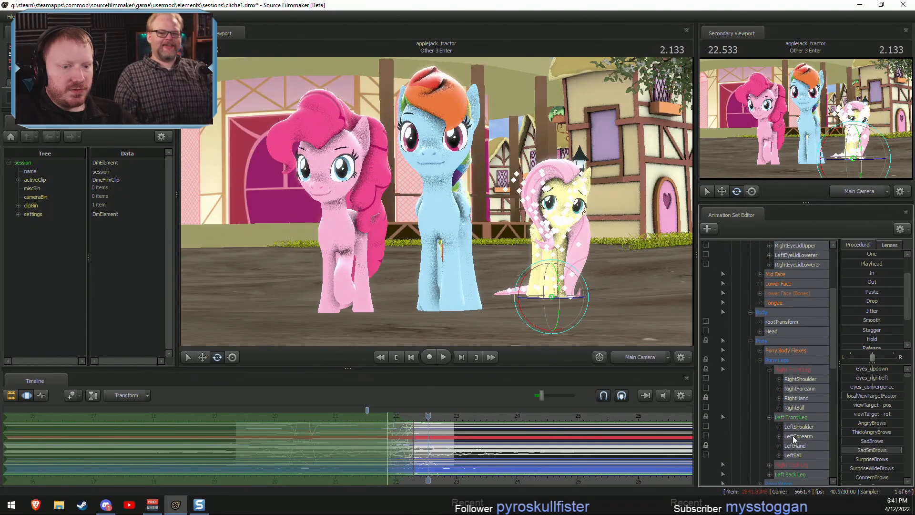
pyautogui.click(787, 445)
pyautogui.click(789, 455)
pyautogui.keyDown('ctrl'); pyautogui.click(787, 465); pyautogui.keyUp('ctrl')
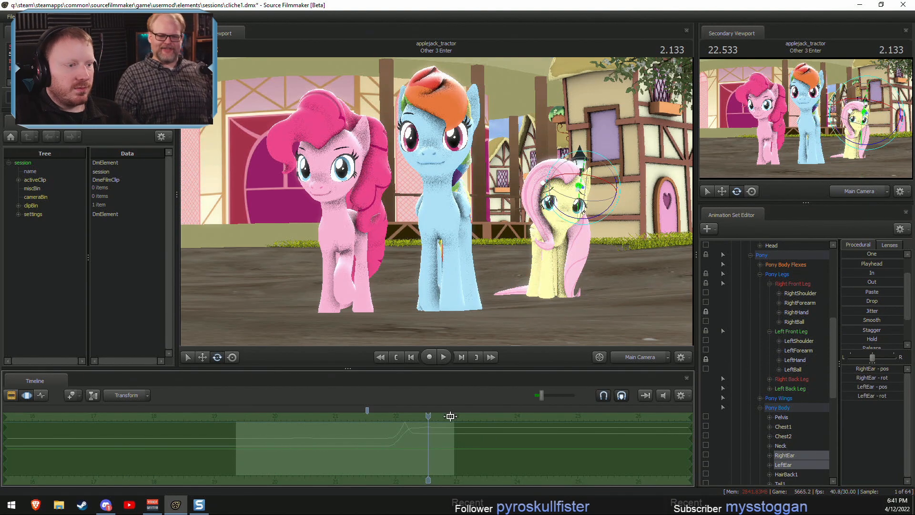
pyautogui.moveTo(432, 415); pyautogui.dragTo(435, 415)
pyautogui.click(628, 357)
pyautogui.press('w')
pyautogui.moveTo(605, 314); pyautogui.dragTo(649, 300)
pyautogui.click(854, 274)
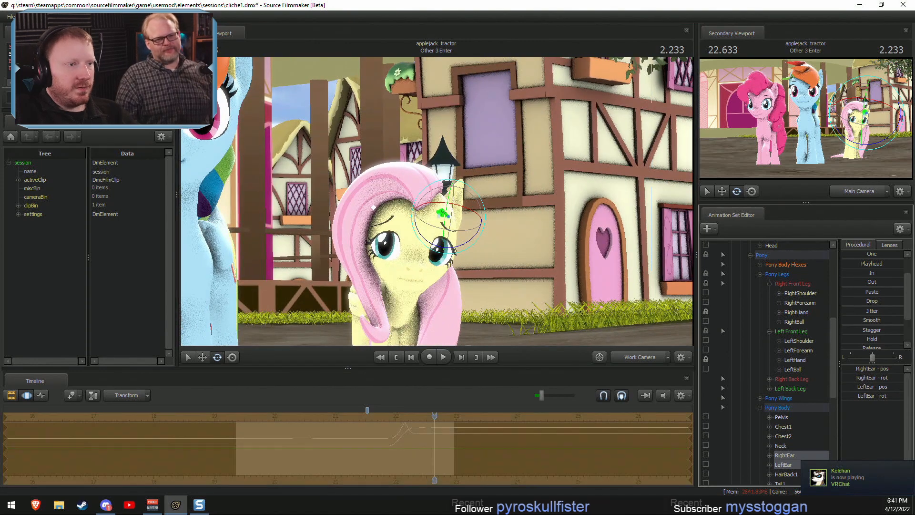
pyautogui.moveTo(903, 272); pyautogui.dragTo(889, 272)
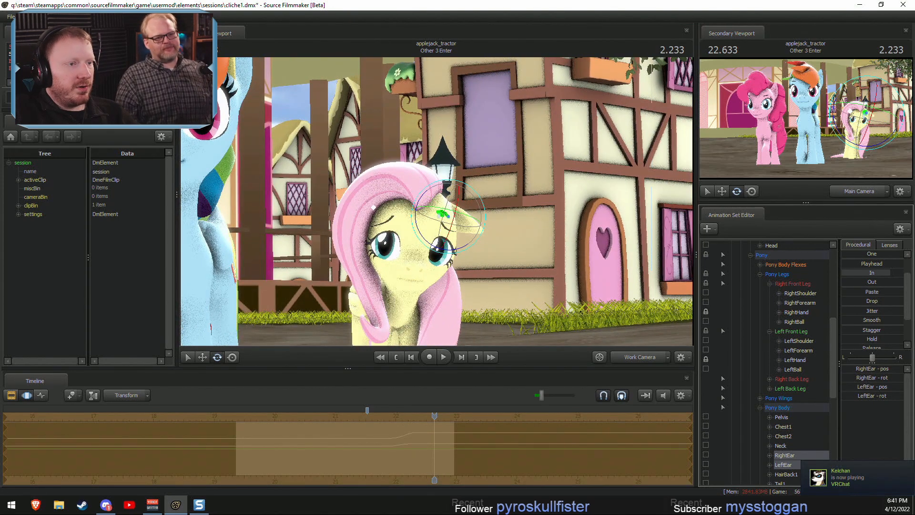
# Play back the Other 3 Enter shot from about 21.2 seconds to check the motion of both ears.
pyautogui.press('F2')
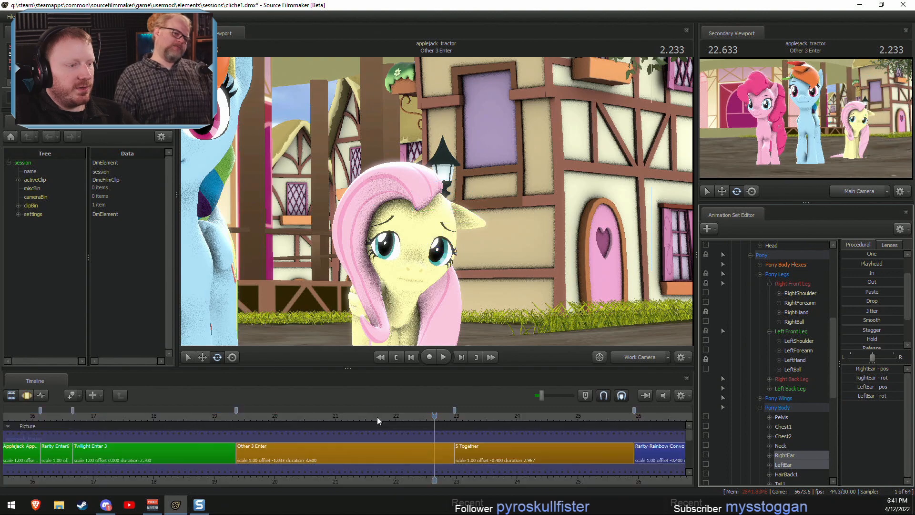
pyautogui.click(347, 417)
pyautogui.press('space')
pyautogui.press('space')
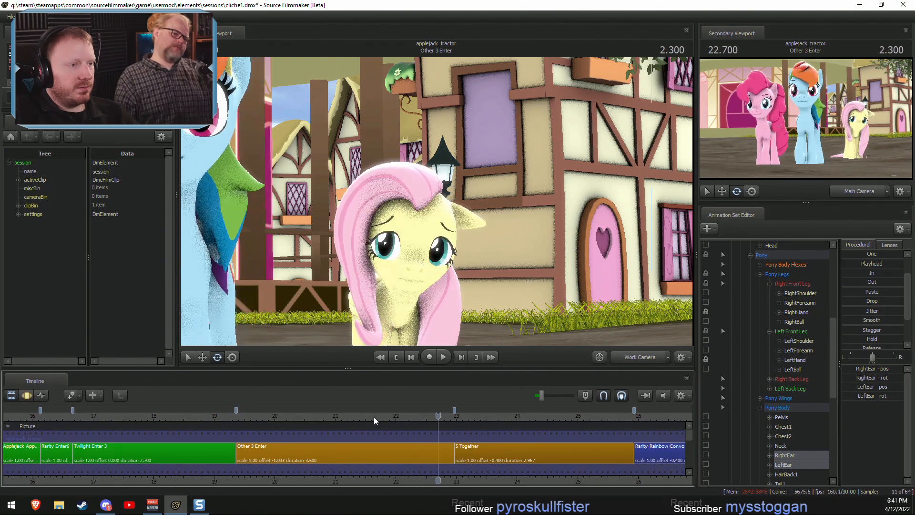
# Raise Fluttershy's LeftEar slightly at 22.300 seconds, with a time selection fading in around 22 seconds and covering everything after.
pyautogui.moveTo(403, 419); pyautogui.dragTo(691, 444)
pyautogui.press('F3')
pyautogui.scroll(2, 423, 440)
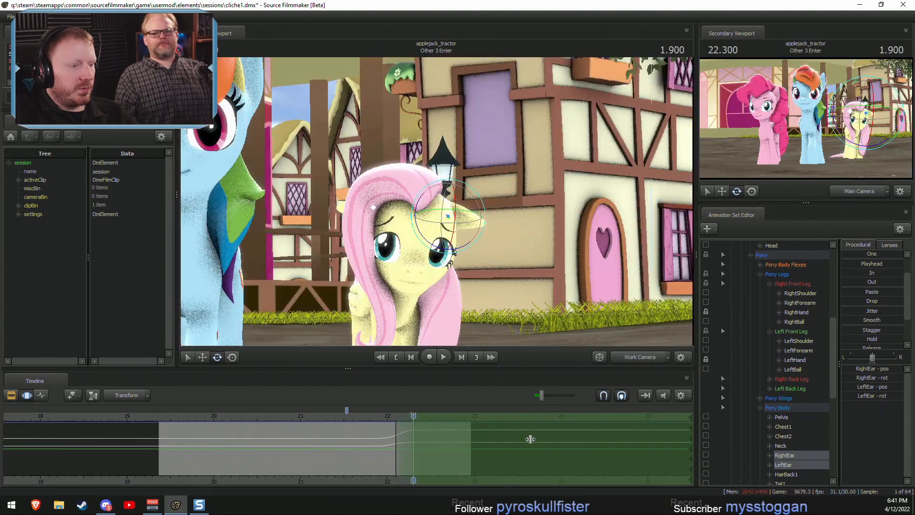
pyautogui.keyDown('ctrl'); pyautogui.click(448, 217); pyautogui.keyUp('ctrl')
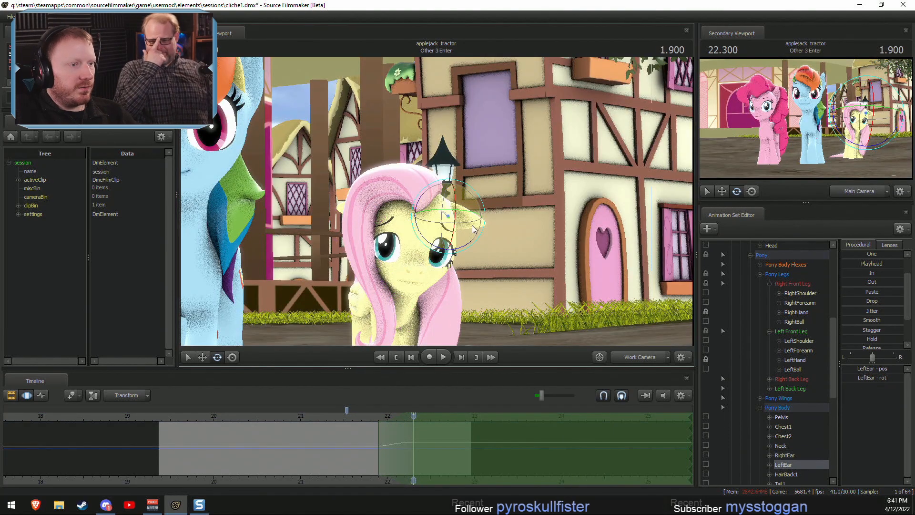
pyautogui.moveTo(475, 228); pyautogui.dragTo(469, 192)
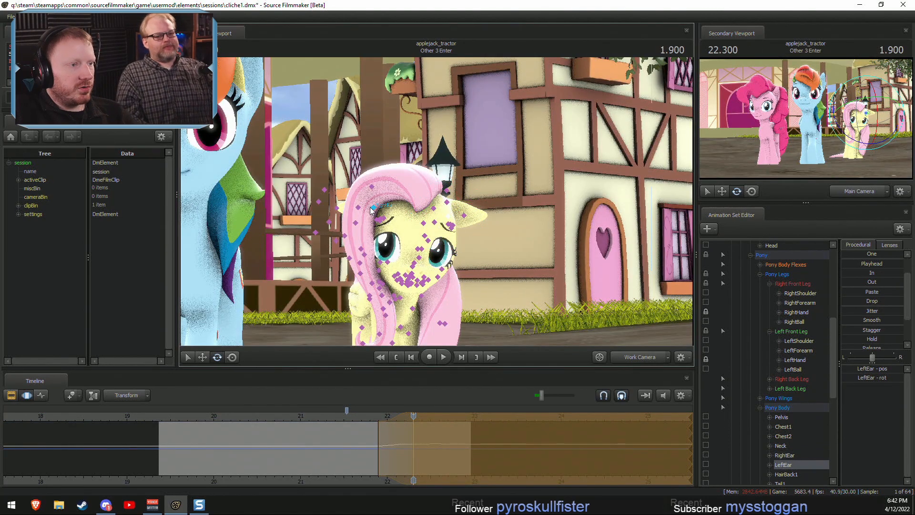
# Try rotating Fluttershy's RightEar at 22.300 seconds, check it in playback, and undo the rotation.
pyautogui.keyDown('ctrl'); pyautogui.click(371, 209); pyautogui.keyUp('ctrl')
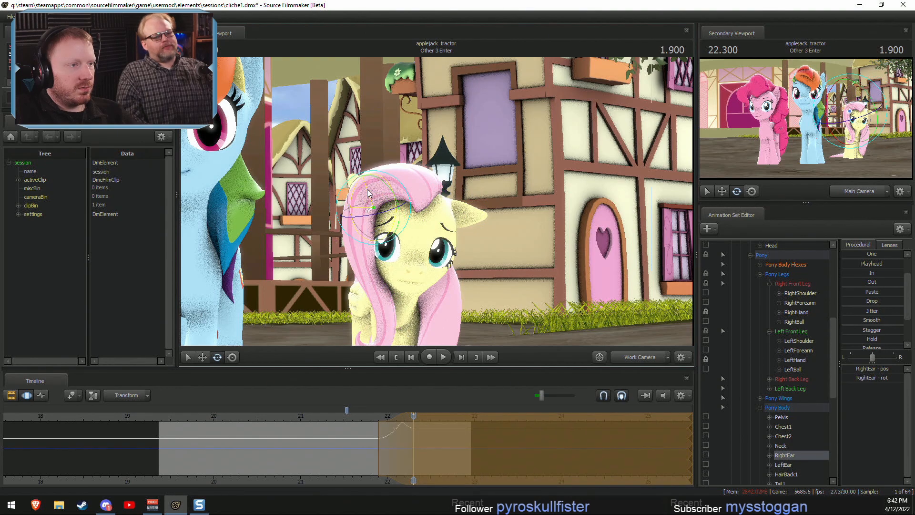
pyautogui.click(367, 414)
pyautogui.press('space')
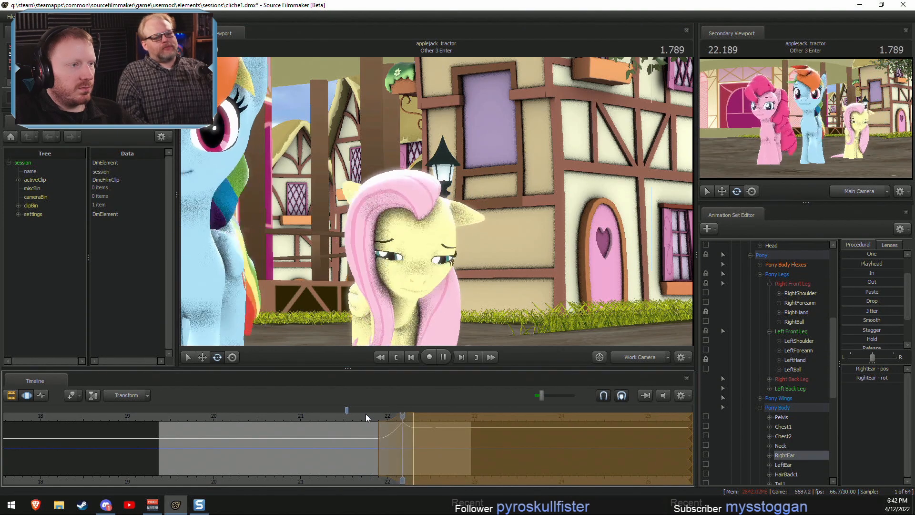
pyautogui.press('space')
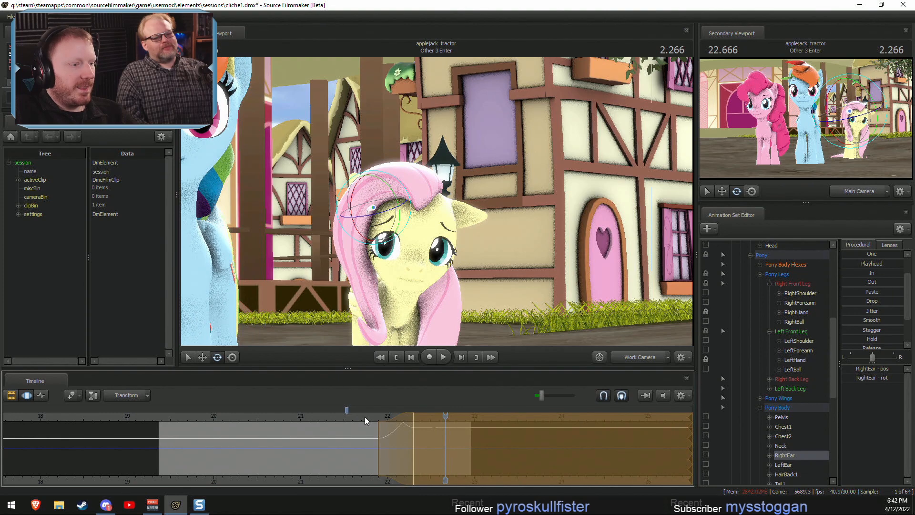
pyautogui.click(364, 416)
pyautogui.press('space')
pyautogui.press('space')
pyautogui.hotkey('ctrl', 'z')
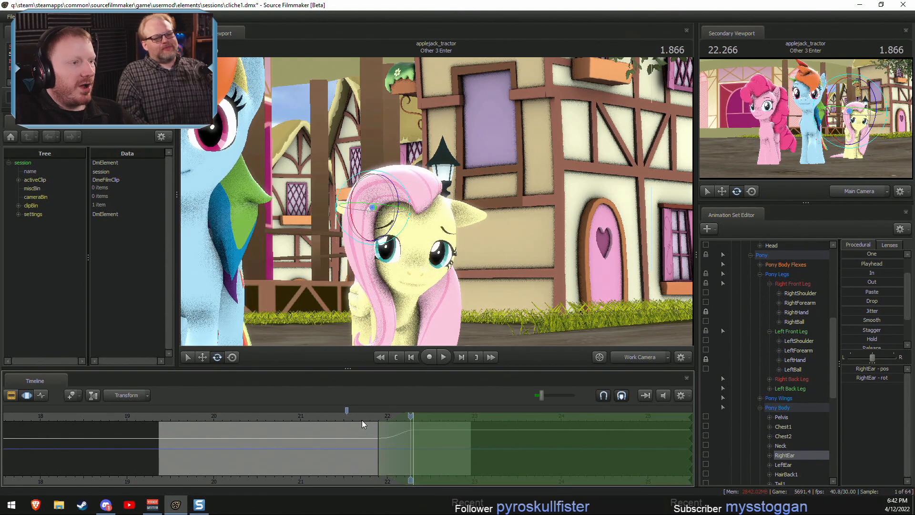
# Replay the Other 3 Enter shot repeatedly from about 21.7 seconds to check Fluttershy's ears up close.
pyautogui.hotkey('ctrl', 'a')
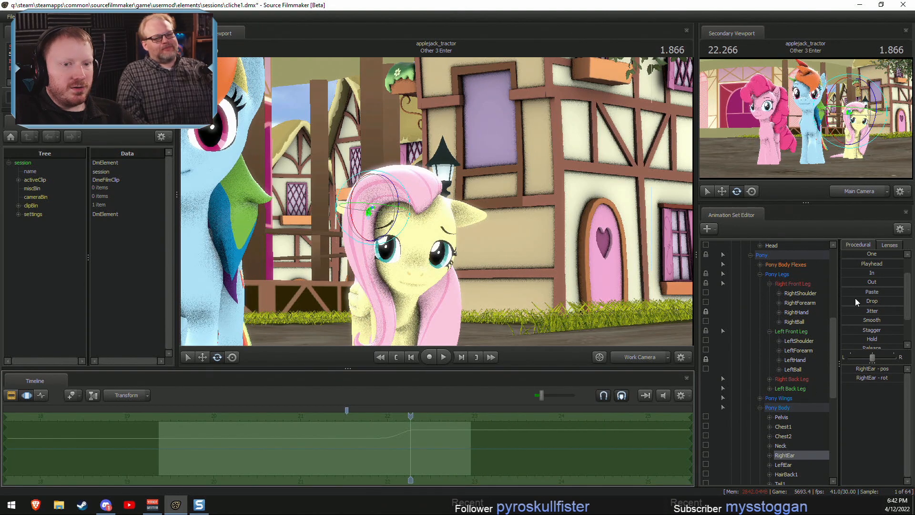
pyautogui.press('F2')
pyautogui.click(357, 416)
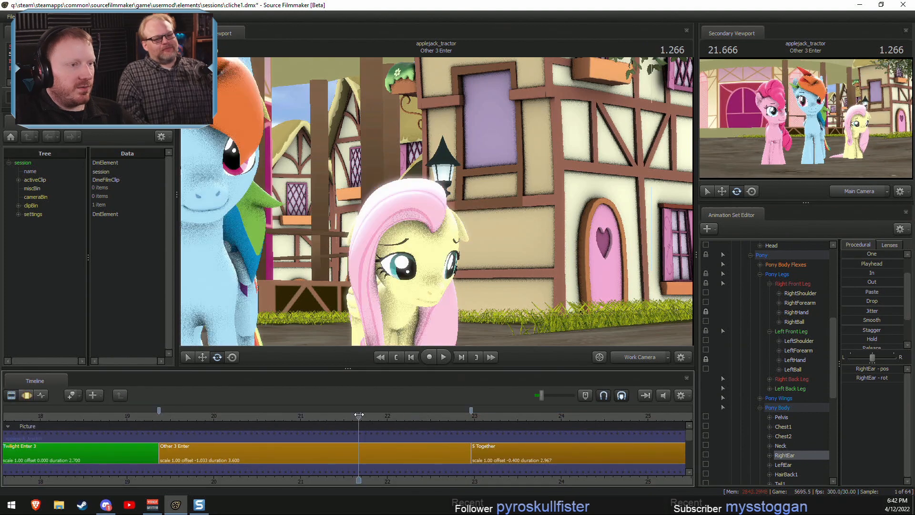
pyautogui.press('space')
pyautogui.press('space')
pyautogui.press('space')
pyautogui.press('space')
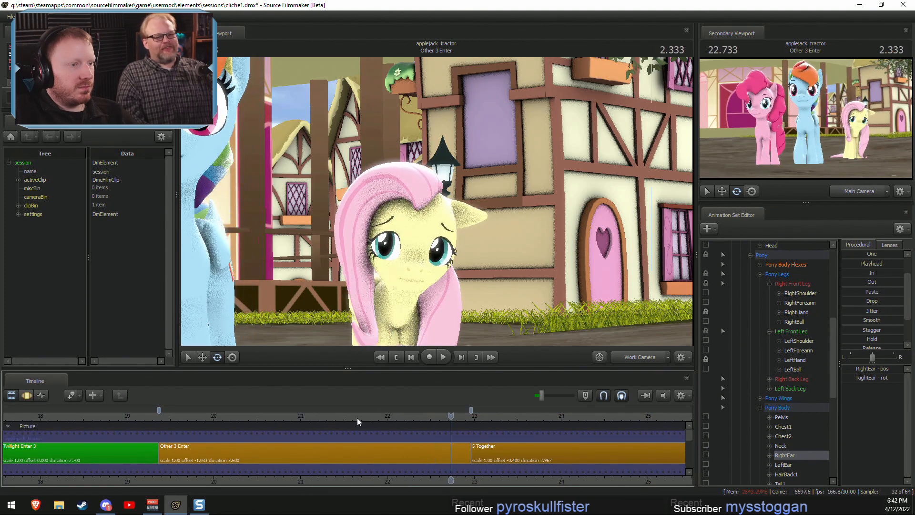
pyautogui.click(356, 418)
pyautogui.press('space')
pyautogui.press('space')
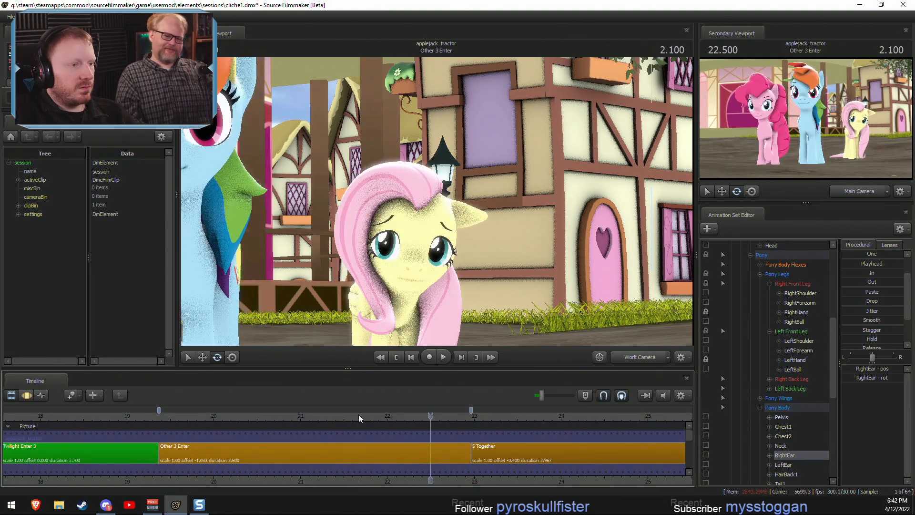
pyautogui.click(372, 416)
pyautogui.press('F3')
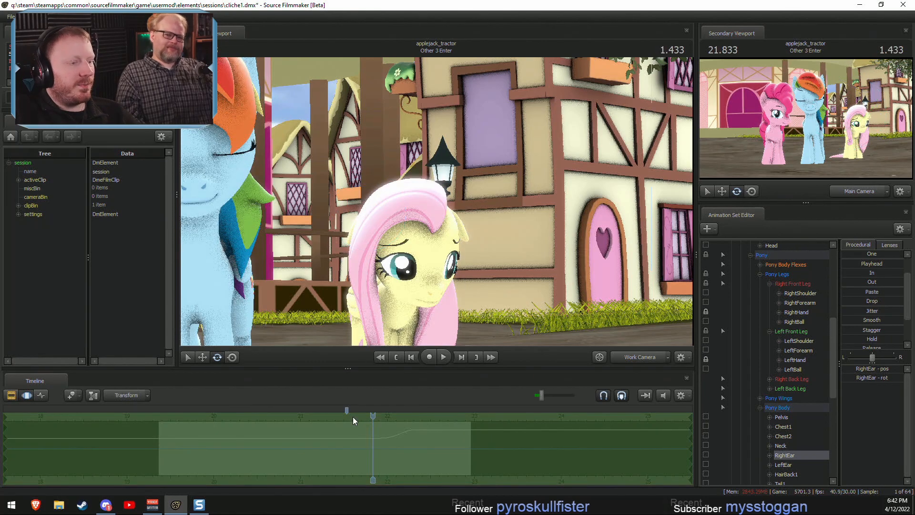
pyautogui.press('F2')
pyautogui.press('space')
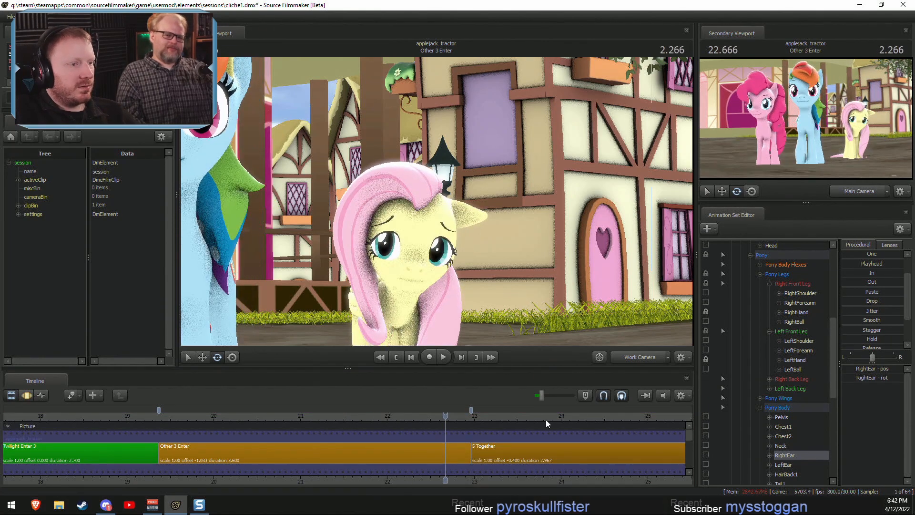
# Review the end of the Other 3 Enter shot through the main camera and move back to 21.600 seconds.
pyautogui.click(656, 357)
pyautogui.click(370, 416)
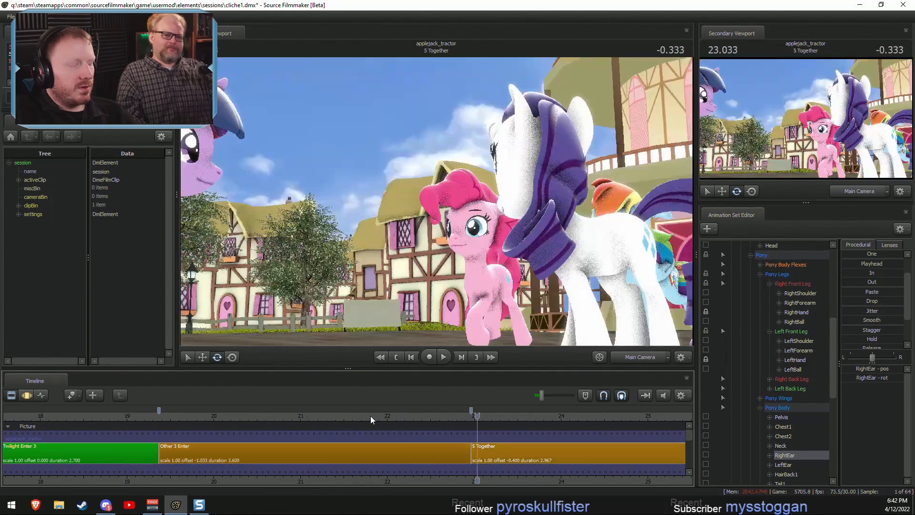
pyautogui.click(391, 417)
pyautogui.press('space')
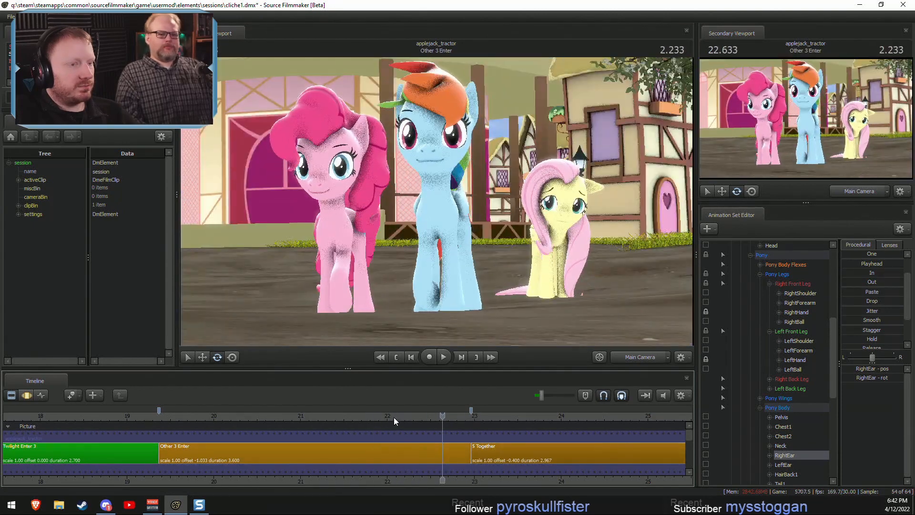
pyautogui.click(375, 416)
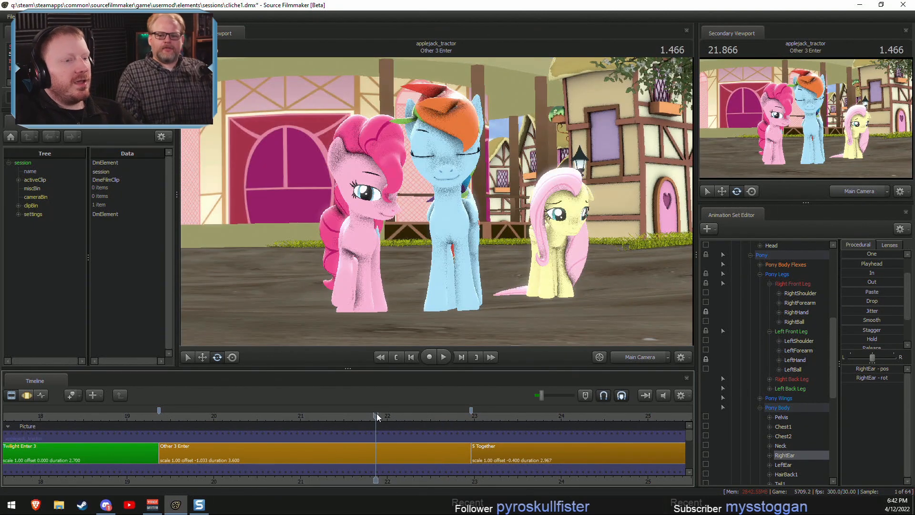
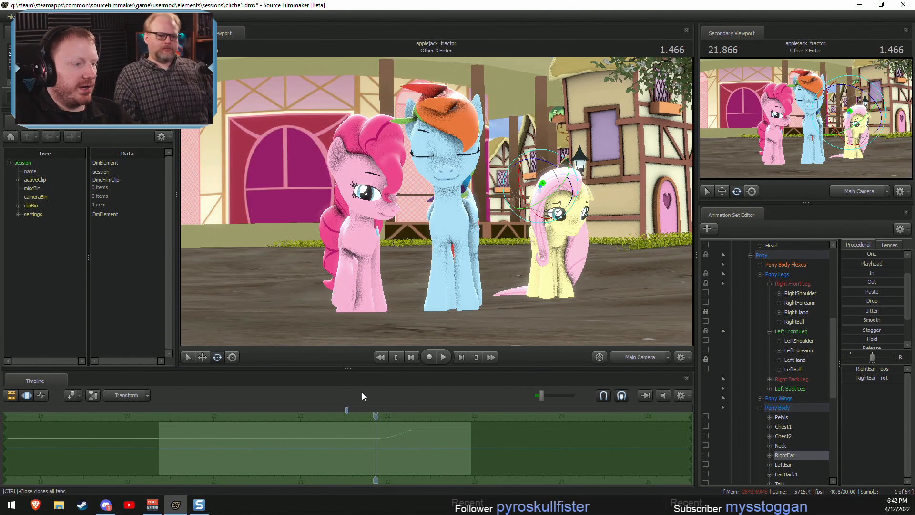
pyautogui.press('space')
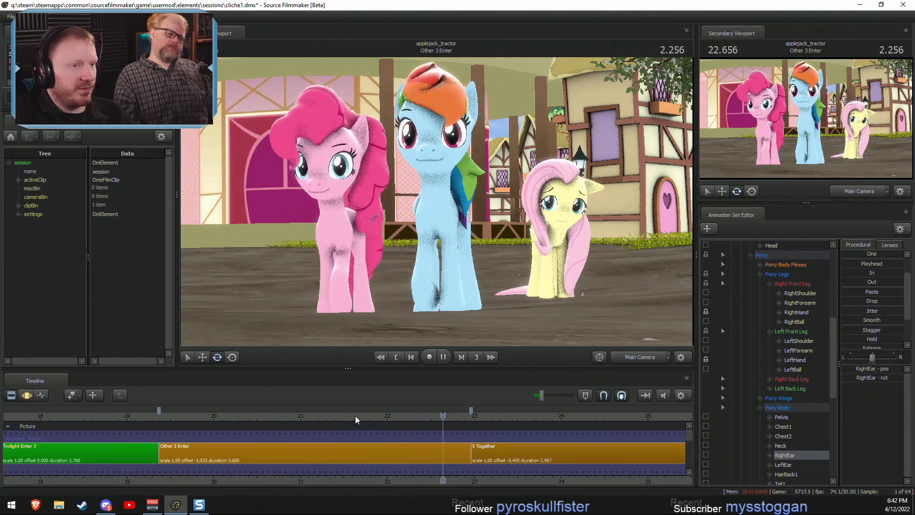
pyautogui.press('space')
pyautogui.moveTo(299, 422); pyautogui.dragTo(352, 418)
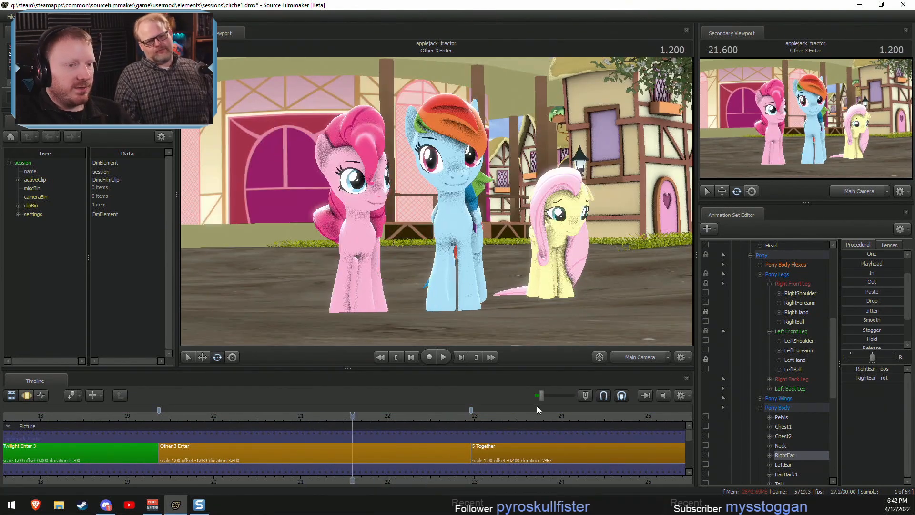
# Inspect Fluttershy close up through the work camera while playing the Other 3 Enter shot up to 22.600 seconds.
pyautogui.click(635, 354)
pyautogui.press('w')
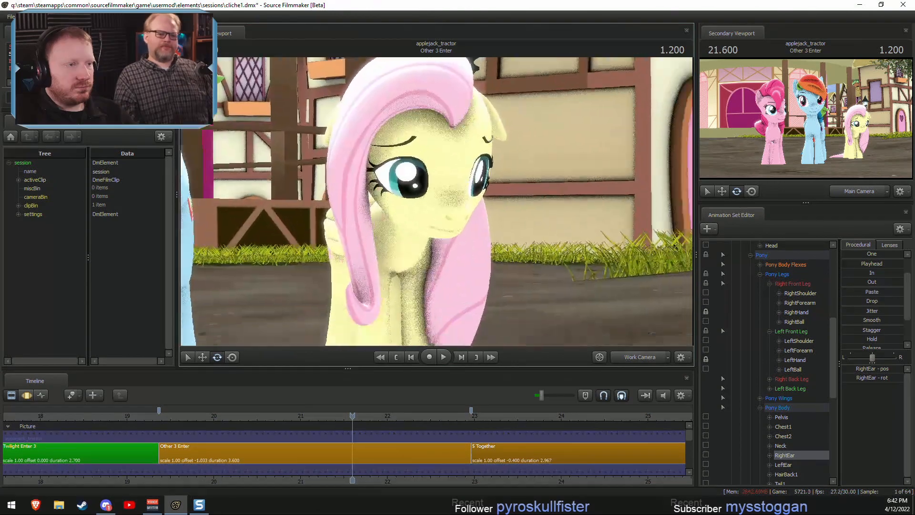
pyautogui.press('space')
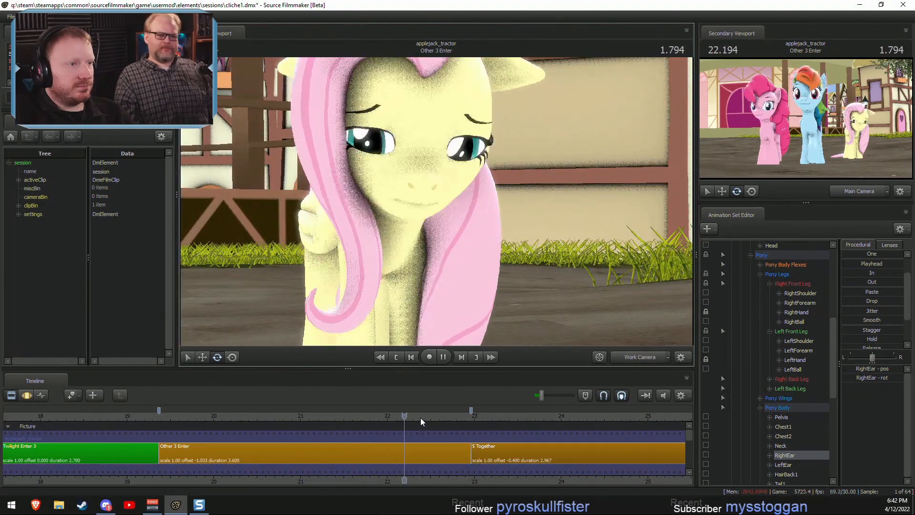
pyautogui.press('w')
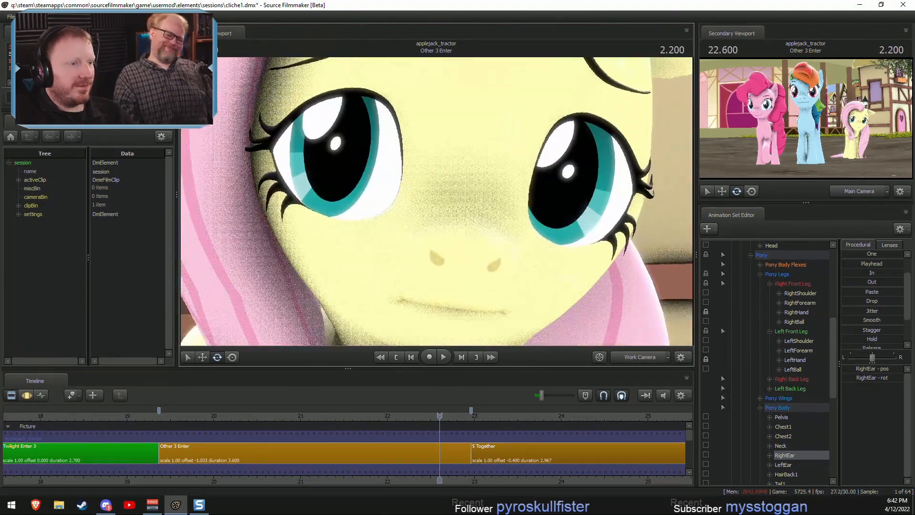
pyautogui.press('s')
pyautogui.press('s')
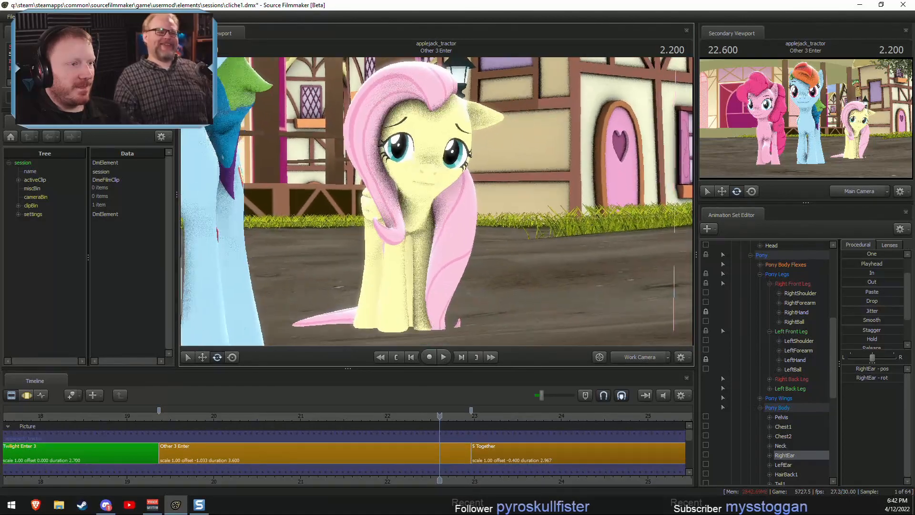
pyautogui.press('w')
pyautogui.press('s')
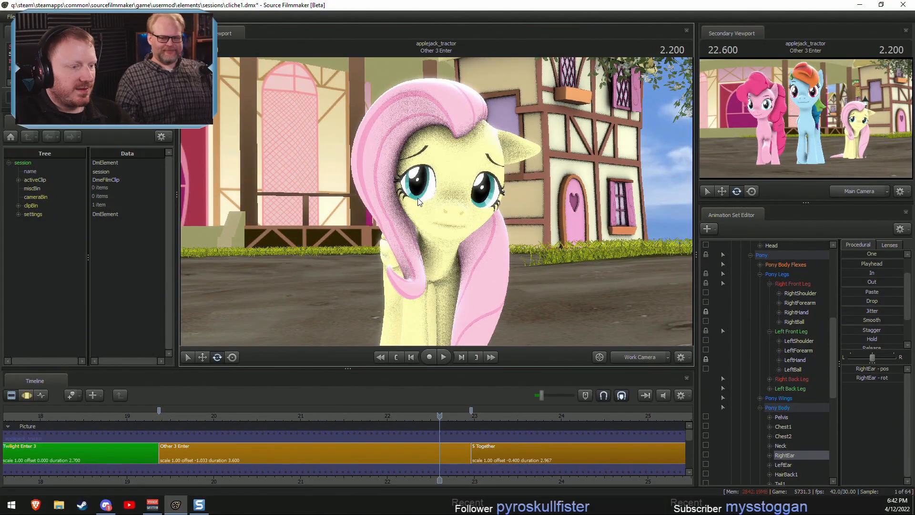
# Collapse Fluttershy's Pony Legs group and examine her hair and legs around 22.366 seconds.
pyautogui.press('F3')
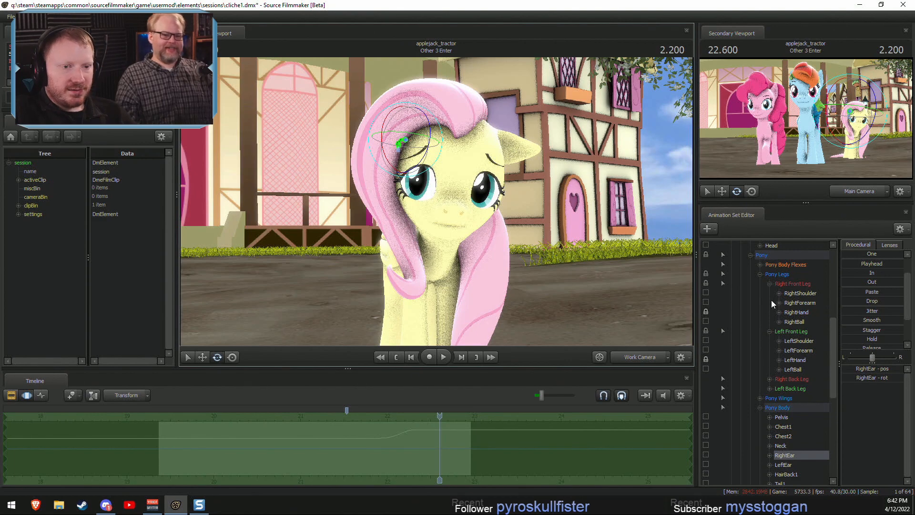
pyautogui.click(759, 274)
pyautogui.scroll(1, 764, 318)
pyautogui.moveTo(601, 276); pyautogui.dragTo(439, 198)
pyautogui.moveTo(533, 300); pyautogui.dragTo(435, 202)
pyautogui.press('w')
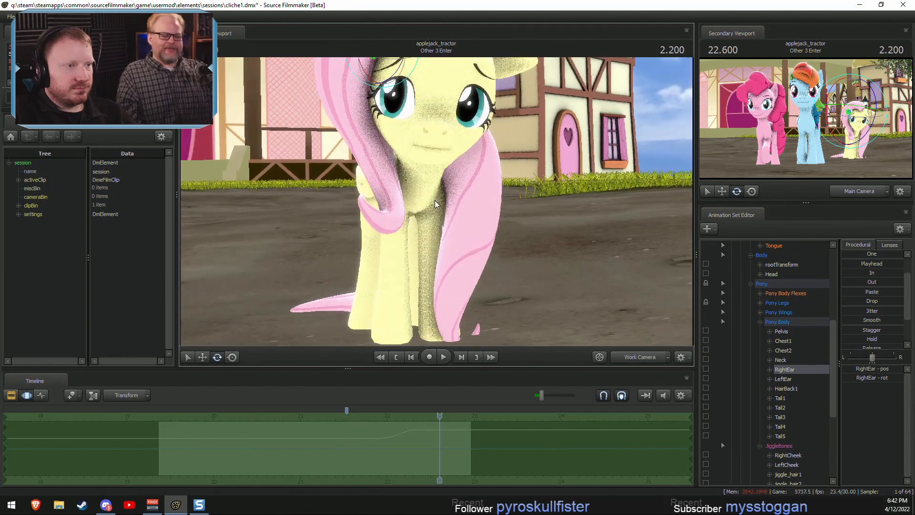
pyautogui.press('F2')
pyautogui.moveTo(445, 427); pyautogui.dragTo(418, 428)
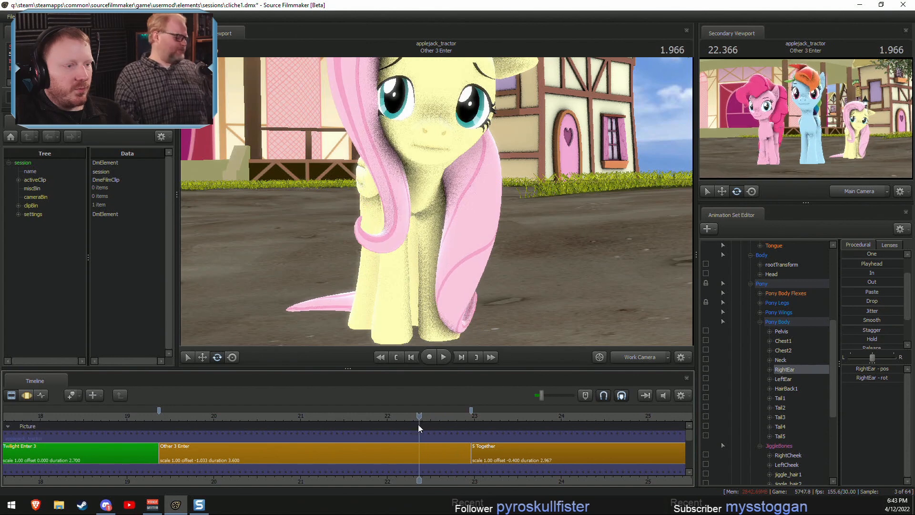
# Select Fluttershy's jiggle_hair3 and jiggle_hair6 bones, view them from the side, and collapse her Face group.
pyautogui.scroll(-3, 786, 395)
pyautogui.click(798, 389)
pyautogui.click(787, 408)
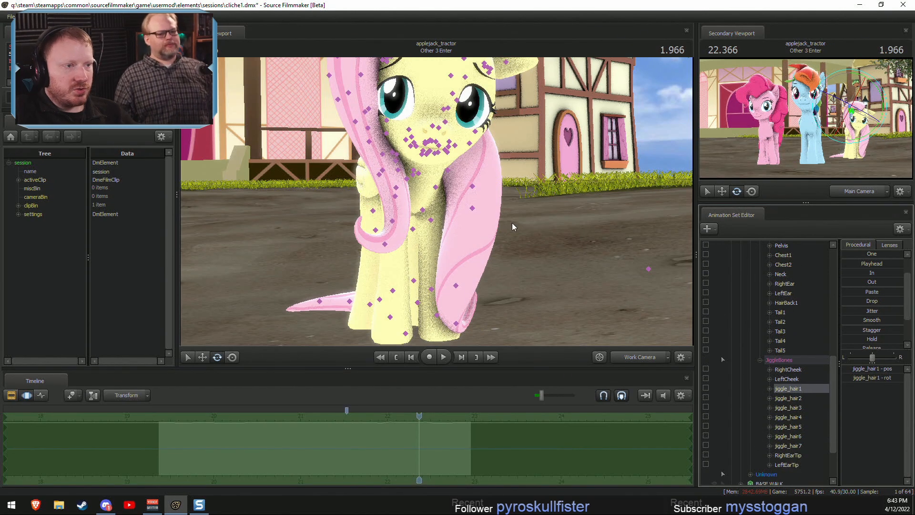
pyautogui.keyDown('ctrl'); pyautogui.click(456, 286); pyautogui.keyUp('ctrl')
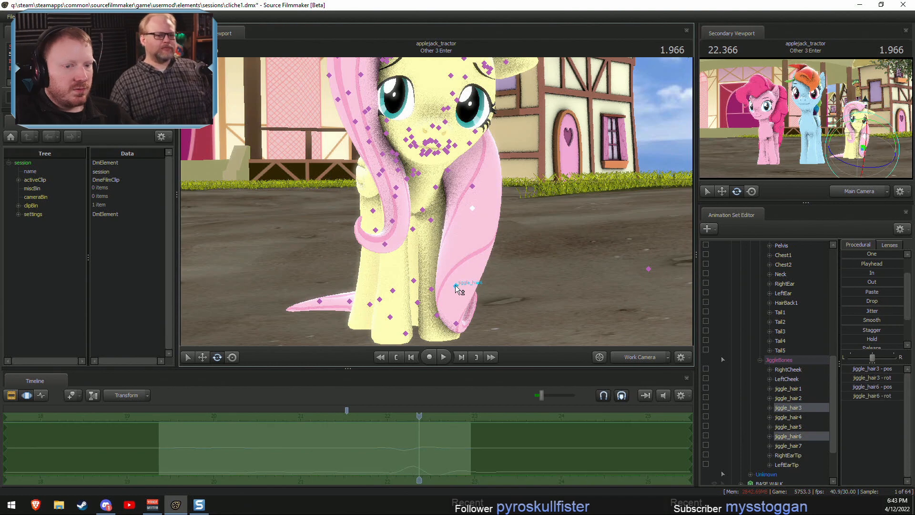
pyautogui.moveTo(533, 229); pyautogui.dragTo(437, 201)
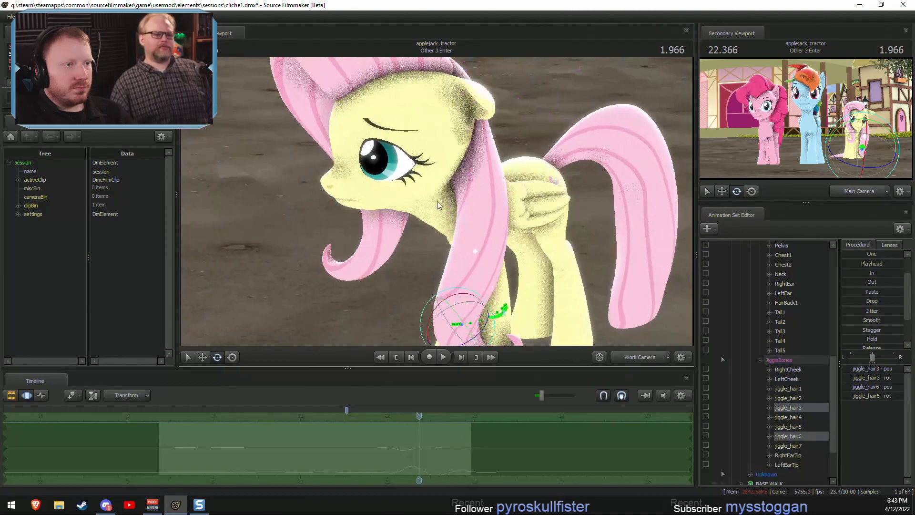
pyautogui.scroll(4, 788, 347)
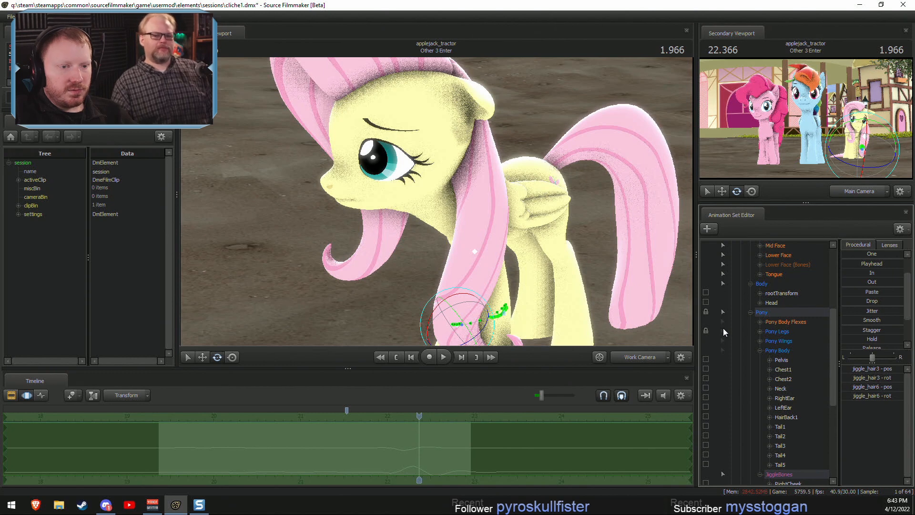
pyautogui.scroll(2, 723, 328)
pyautogui.scroll(1, 724, 371)
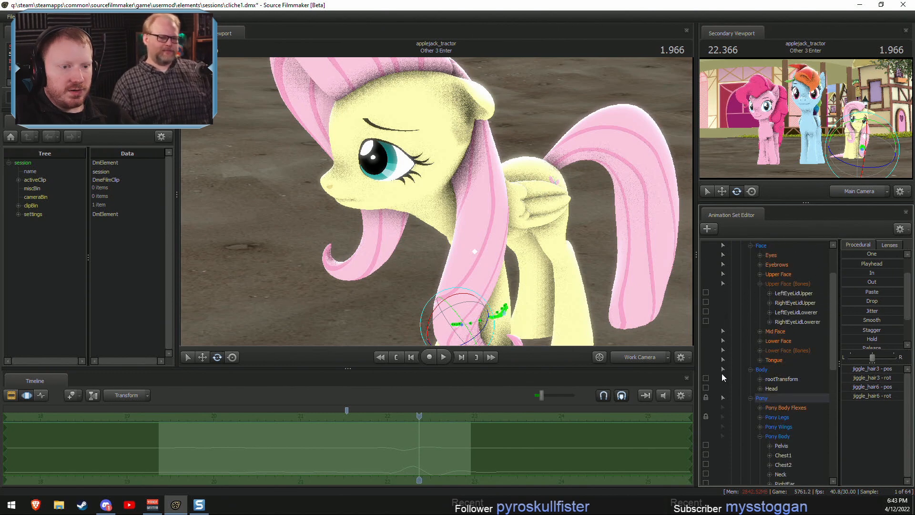
pyautogui.click(750, 245)
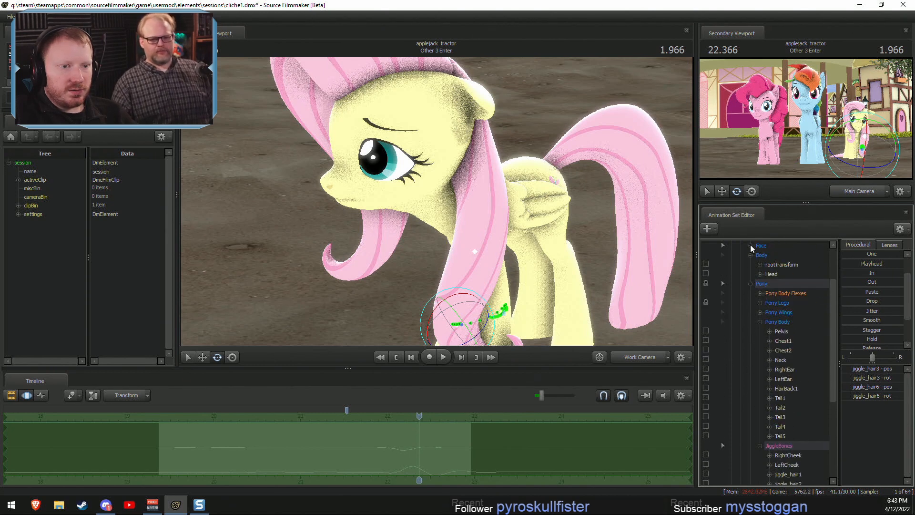
pyautogui.click(722, 247)
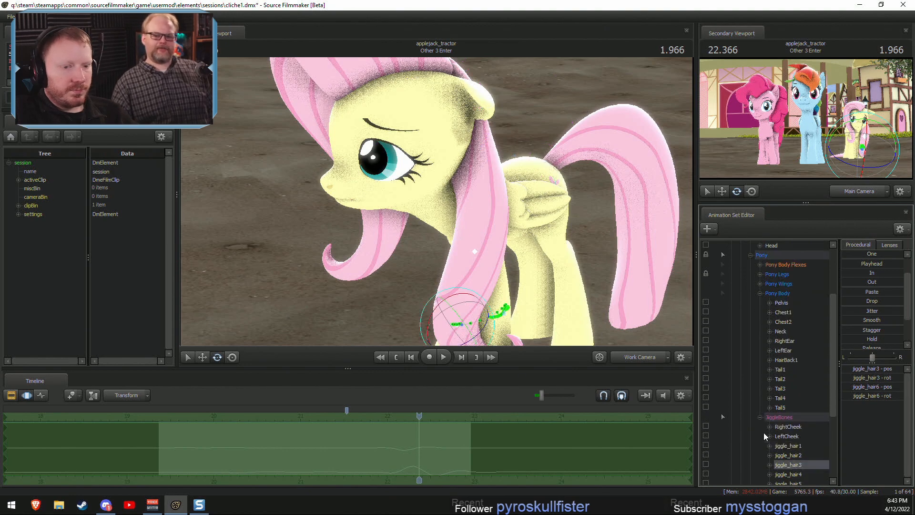
pyautogui.scroll(-3, 763, 433)
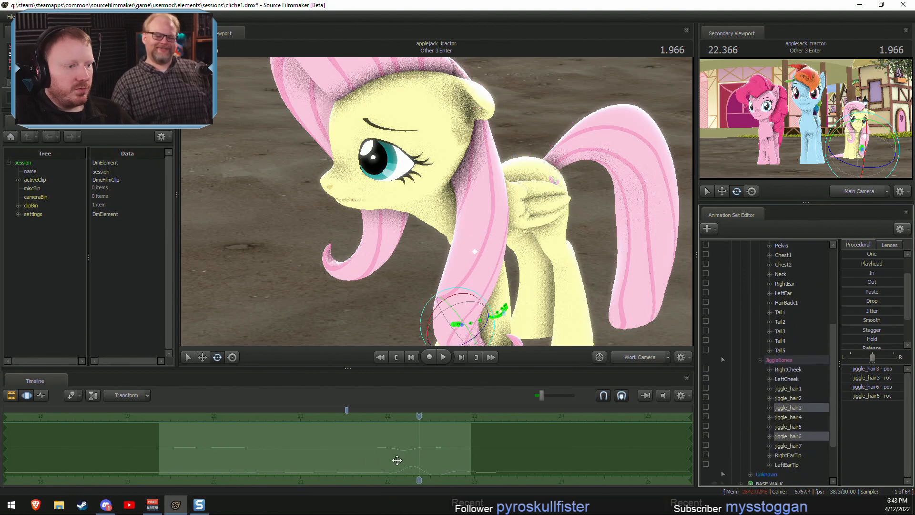
# Apply Round to jiggle_hair3 and jiggle_hair6 over a time selection from about 22.3 to 22.9 seconds, based at 22.600, and check the playback.
pyautogui.moveTo(398, 460); pyautogui.dragTo(387, 458)
pyautogui.moveTo(548, 273); pyautogui.dragTo(595, 285)
pyautogui.moveTo(413, 432); pyautogui.dragTo(464, 455)
pyautogui.scroll(-2, 872, 341)
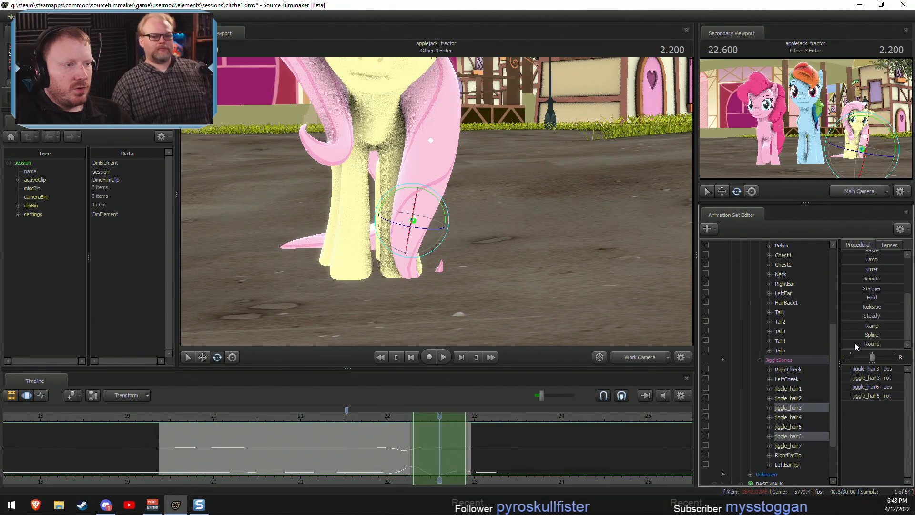
pyautogui.moveTo(854, 343); pyautogui.dragTo(853, 343)
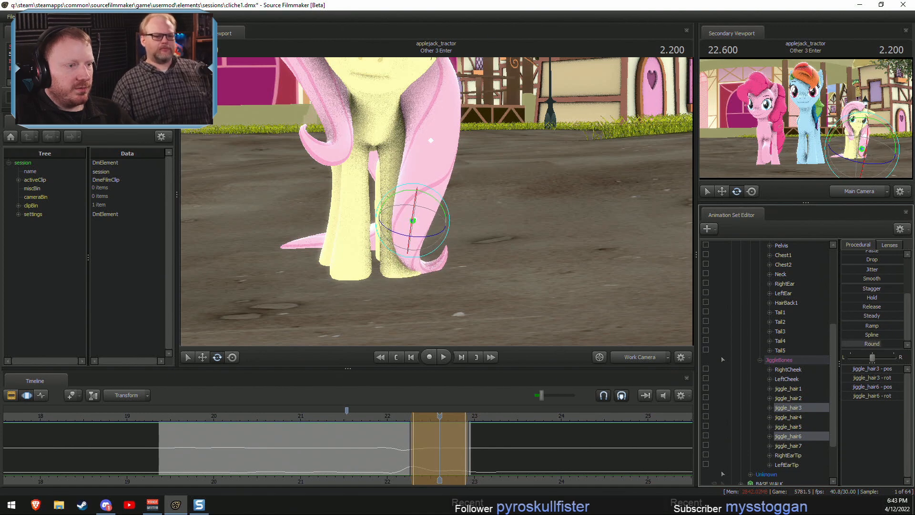
pyautogui.click(388, 419)
pyautogui.press('space')
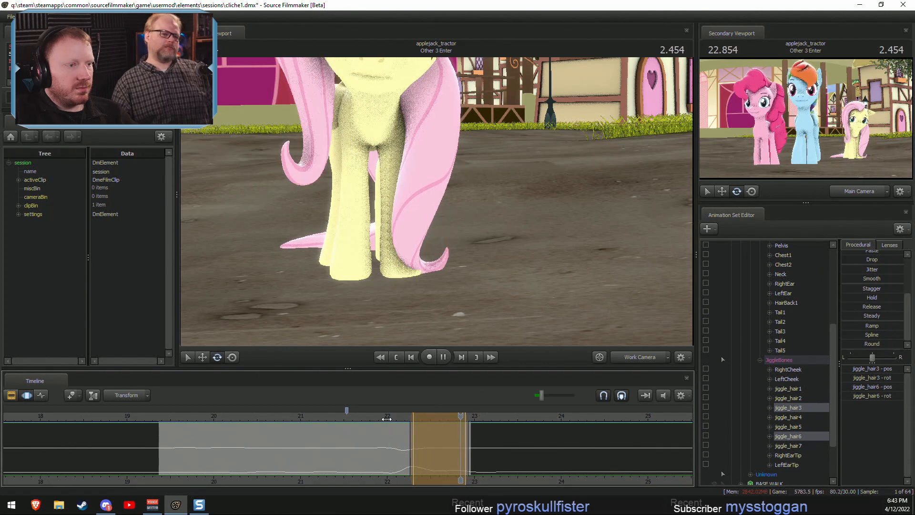
pyautogui.press('space')
# Extend the end of the time selection to about 23.1 seconds, past the start of the 5 Together shot.
pyautogui.moveTo(468, 450); pyautogui.dragTo(740, 428)
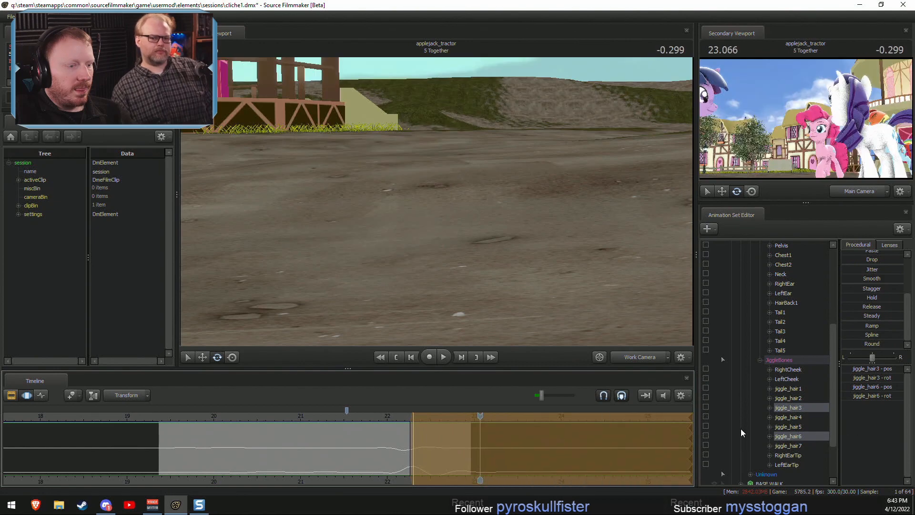
pyautogui.hotkey('ctrl', 'z')
pyautogui.moveTo(466, 443); pyautogui.dragTo(485, 443)
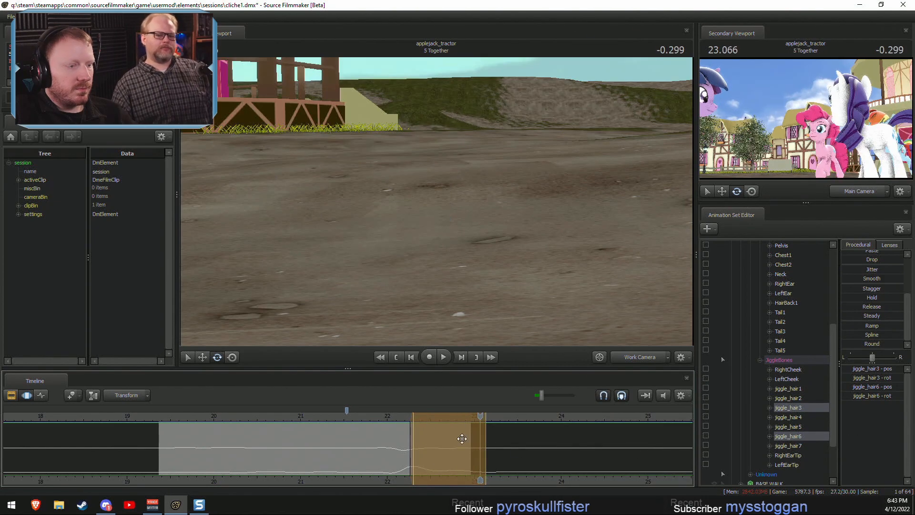
pyautogui.click(393, 416)
pyautogui.press('space')
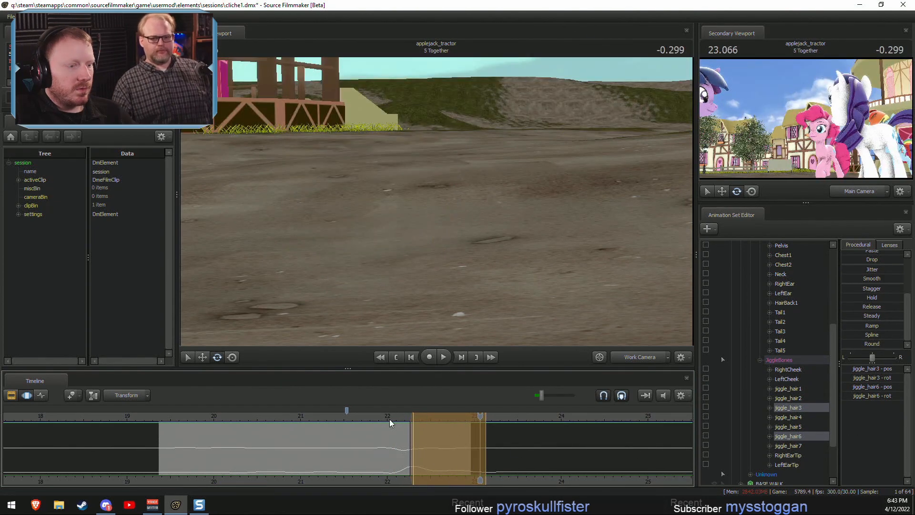
# Add jiggle_hair7 to the selected hair bones, apply Round from 22.600 seconds, and check the hair in playback.
pyautogui.click(440, 416)
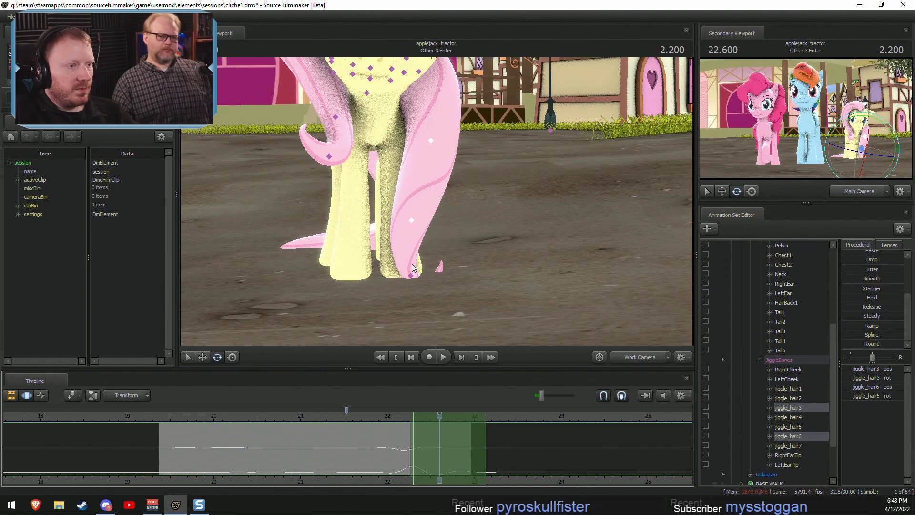
pyautogui.keyDown('ctrl'); pyautogui.click(409, 276); pyautogui.keyUp('ctrl')
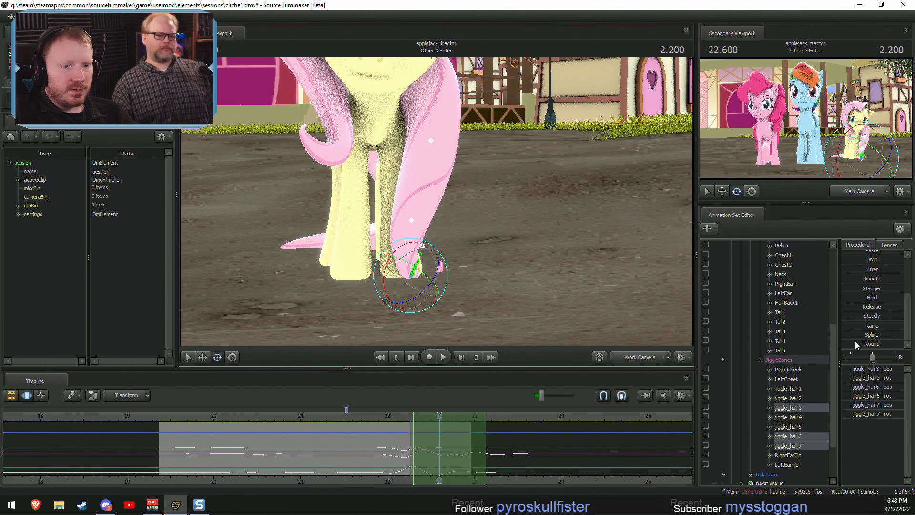
pyautogui.moveTo(856, 343); pyautogui.dragTo(872, 343)
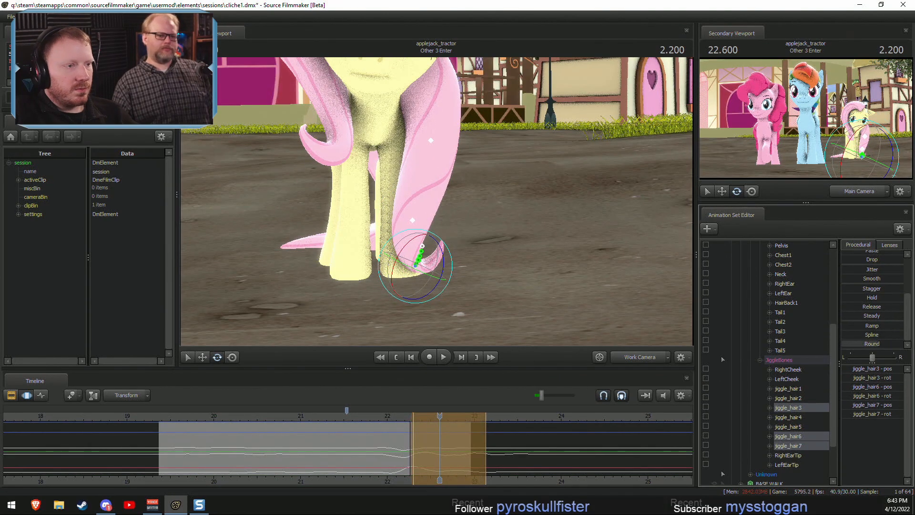
pyautogui.click(393, 416)
pyautogui.press('space')
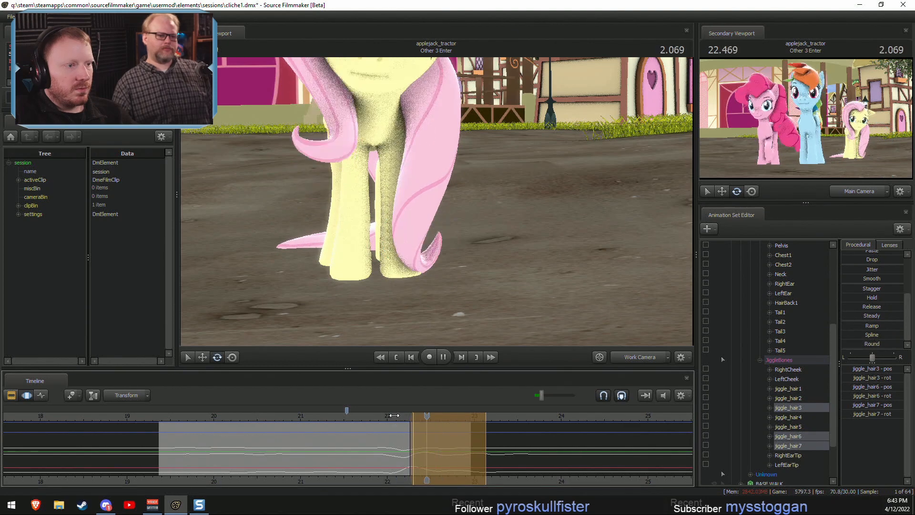
# Review Fluttershy's hair through the main camera, replaying the Other 3 Enter shot from about 21.2 seconds.
pyautogui.click(315, 417)
pyautogui.press('space')
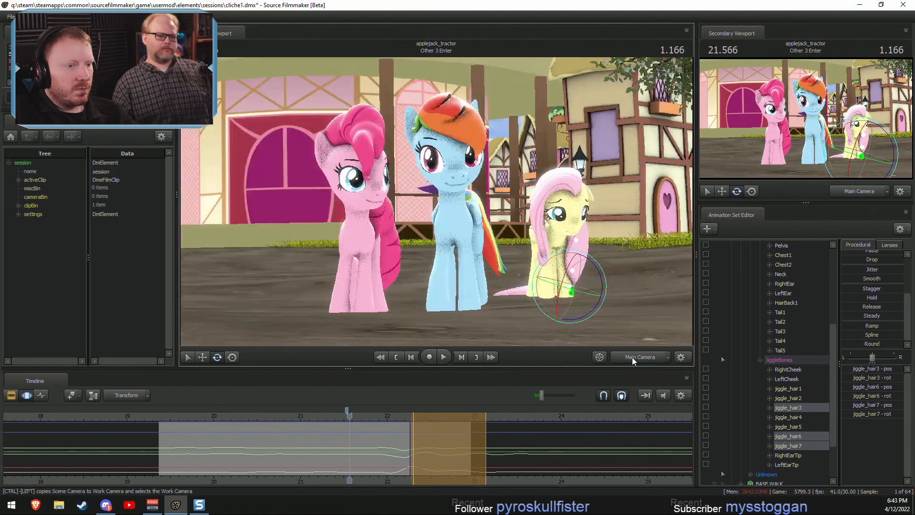
pyautogui.click(632, 356)
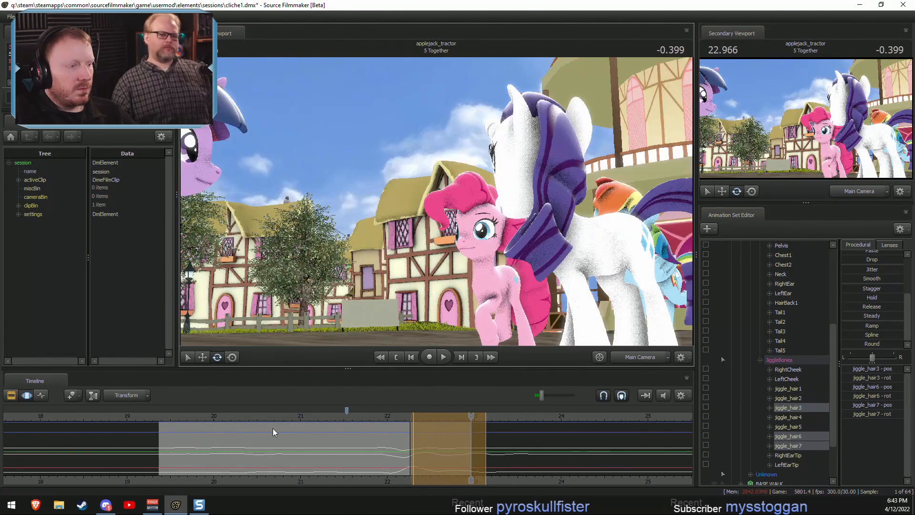
pyautogui.click(315, 415)
pyautogui.press('space')
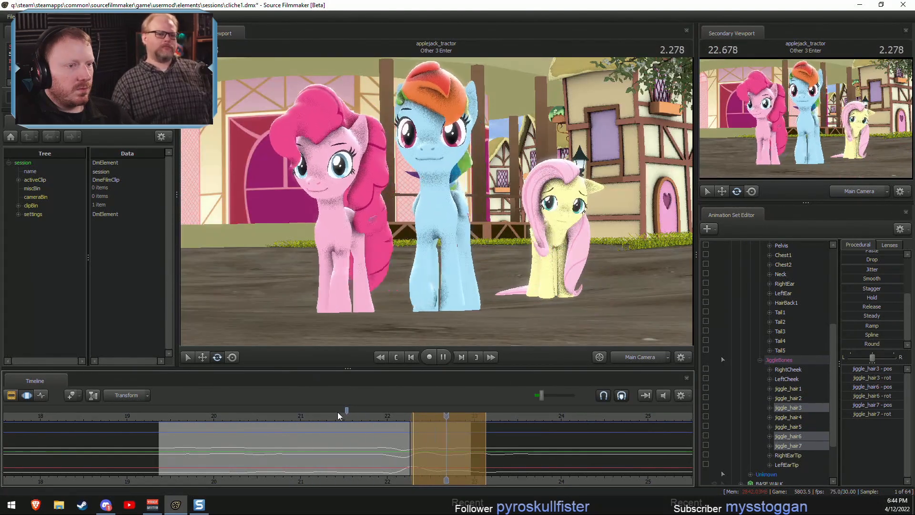
pyautogui.press('space')
# Select only Fluttershy's jiggle_hair7 bone and reset the time selection to cover all time.
pyautogui.press('F2')
pyautogui.press('F3')
pyautogui.click(803, 446)
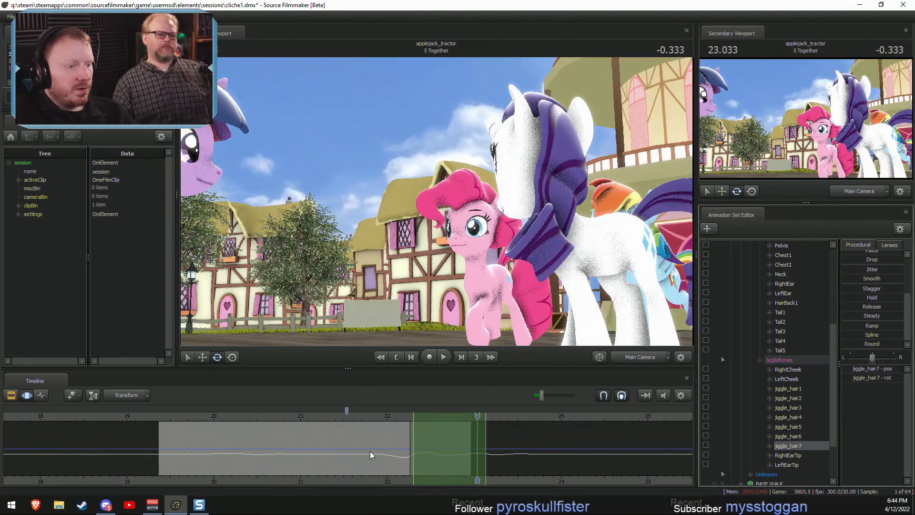
pyautogui.click(372, 454)
pyautogui.scroll(3, 859, 283)
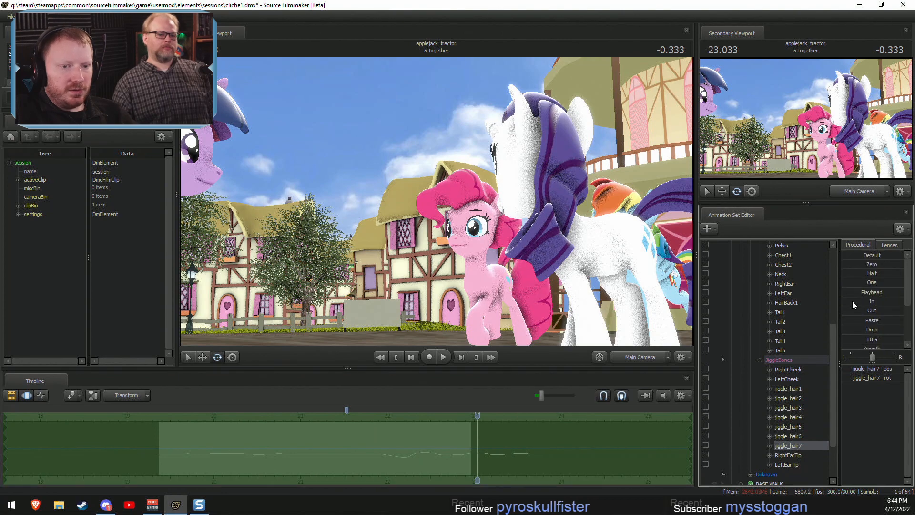
# Examine the jiggle_hair7 motion through the work camera near the end of Other 3 Enter, and move back to 21.866 seconds.
pyautogui.press('F2')
pyautogui.click(423, 415)
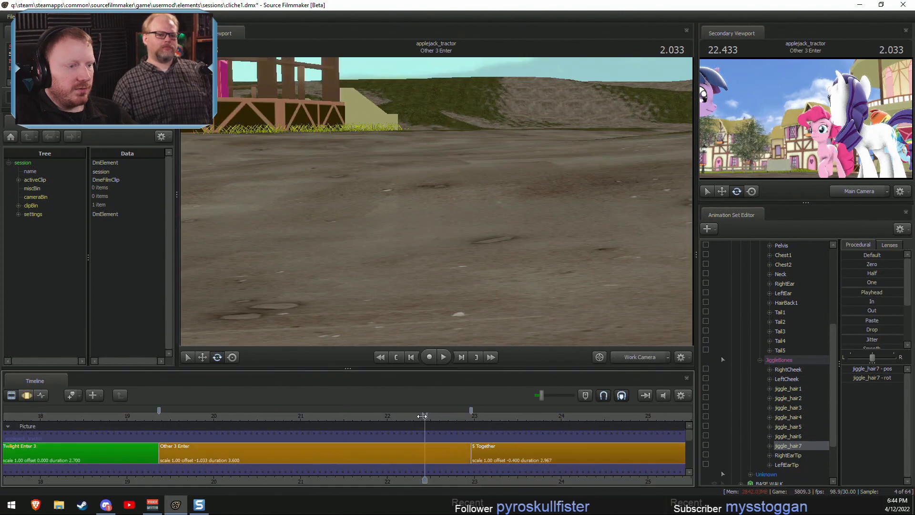
pyautogui.press('space')
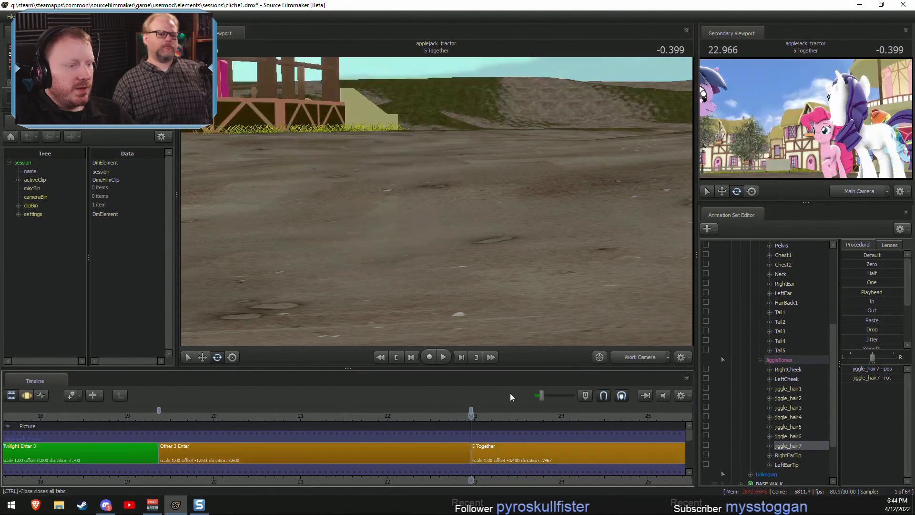
pyautogui.click(402, 415)
pyautogui.press('F3')
pyautogui.press('space')
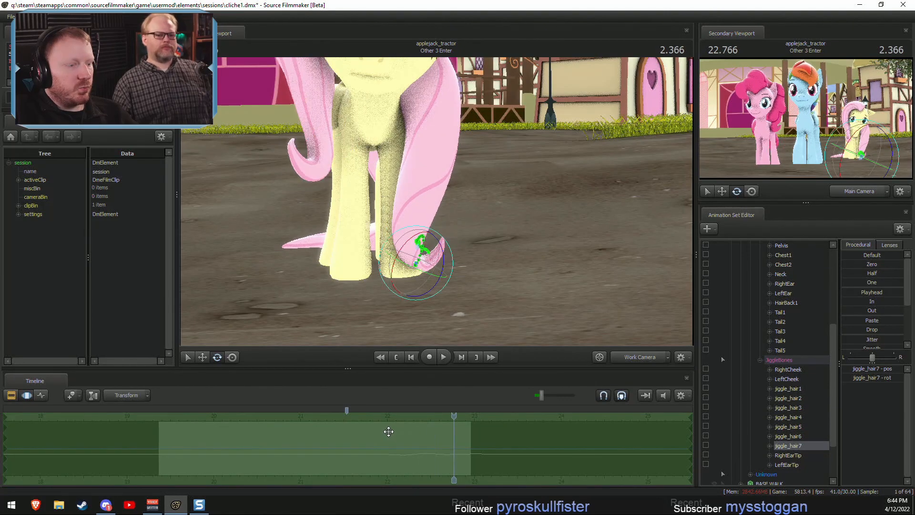
pyautogui.press('F2')
pyautogui.press('F3')
pyautogui.press('F2')
pyautogui.press('F3')
pyautogui.click(375, 416)
pyautogui.press('F2')
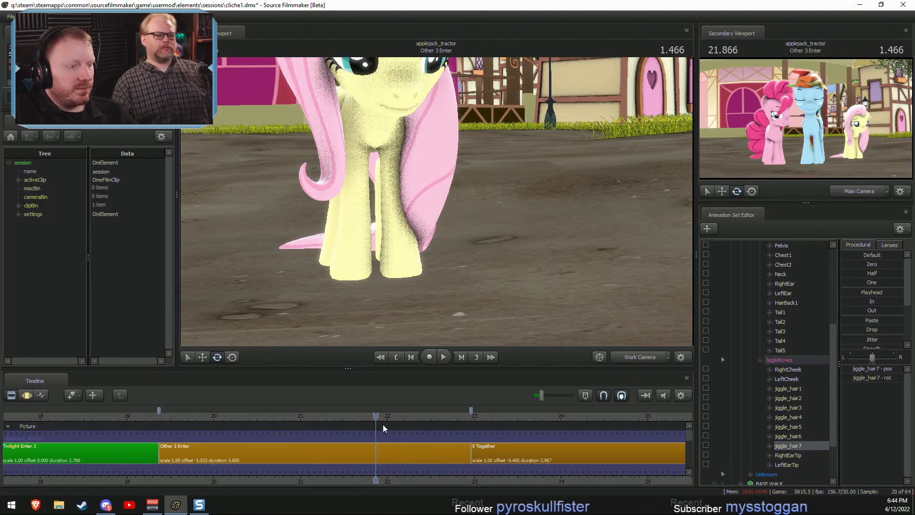
# Select Fluttershy's jiggle_hair6 and jiggle_hair7 bones, blend them toward In over all time, and replay the end of the shot.
pyautogui.press('F3')
pyautogui.press('space')
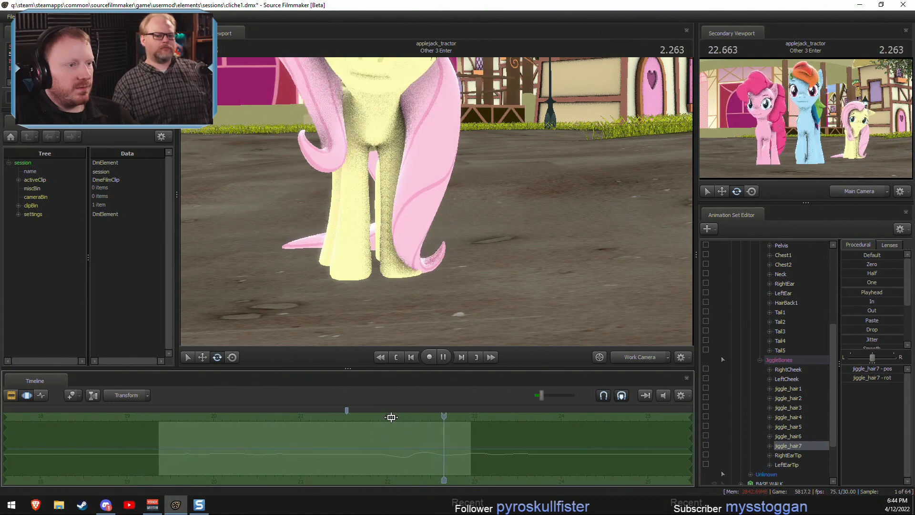
pyautogui.press('space')
pyautogui.moveTo(458, 416)
pyautogui.mouseDown()
pyautogui.moveTo(402, 415)
pyautogui.moveTo(451, 416)
pyautogui.mouseUp()
pyautogui.click(411, 216)
pyautogui.keyDown('ctrl'); pyautogui.click(410, 258); pyautogui.keyUp('ctrl')
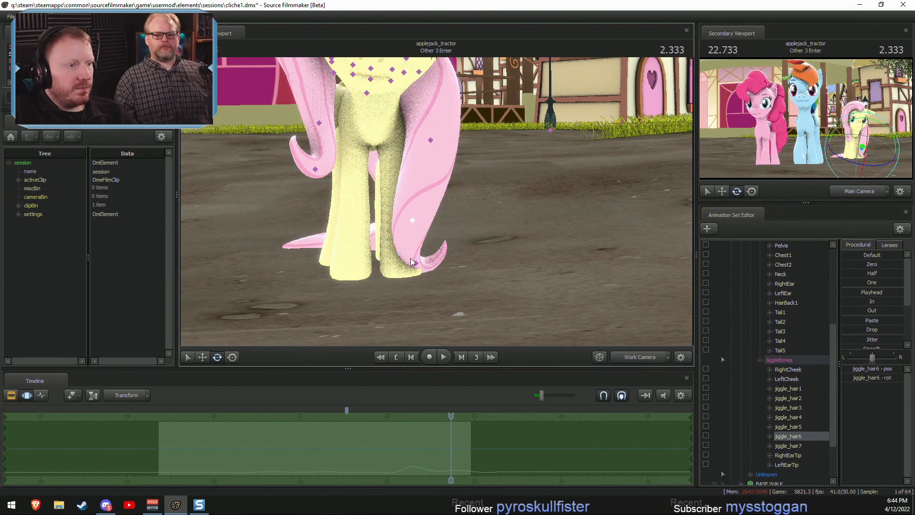
pyautogui.click(868, 301)
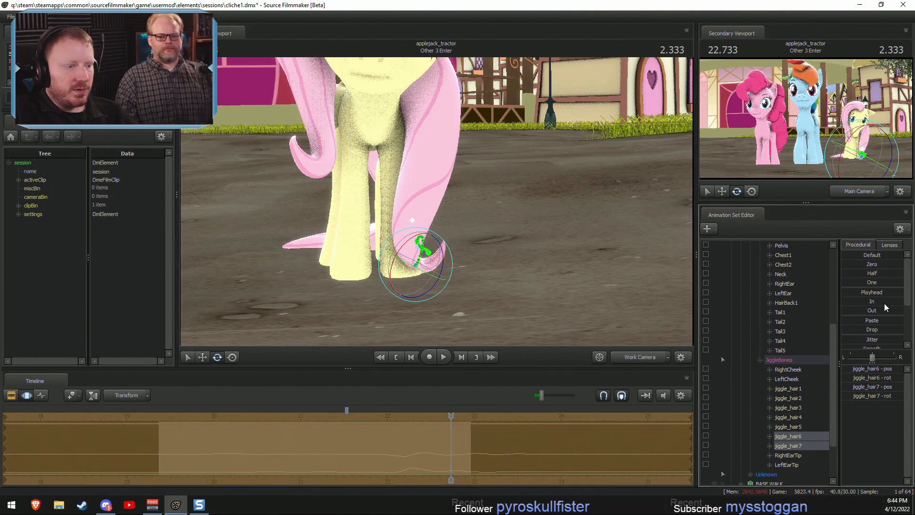
pyautogui.press('F2')
pyautogui.click(364, 418)
pyautogui.press('space')
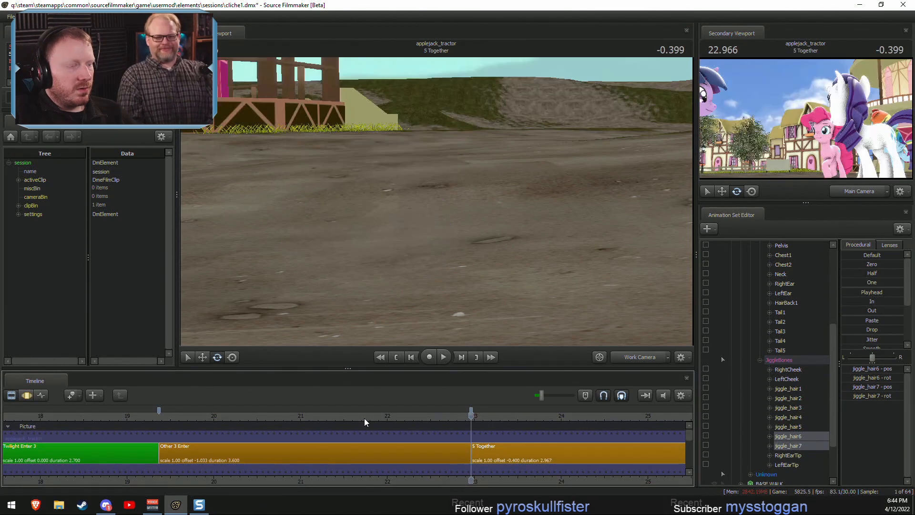
# Limit the time selection to about 22.5 to 23.3 seconds with soft falloff and apply Round to jiggle_hair6 and jiggle_hair7.
pyautogui.press('F3')
pyautogui.click(411, 453)
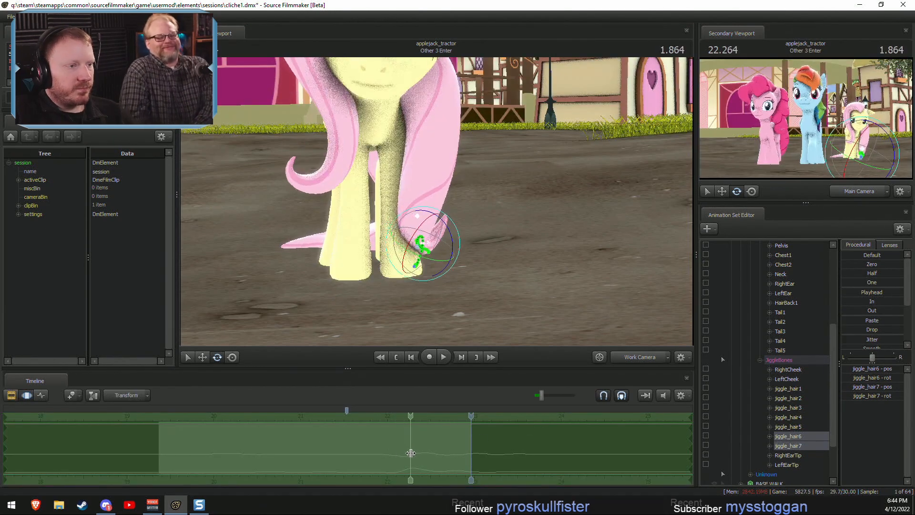
pyautogui.moveTo(410, 453); pyautogui.dragTo(500, 461)
pyautogui.keyDown('shift'); pyautogui.scroll(5, 500, 461); pyautogui.keyUp('shift')
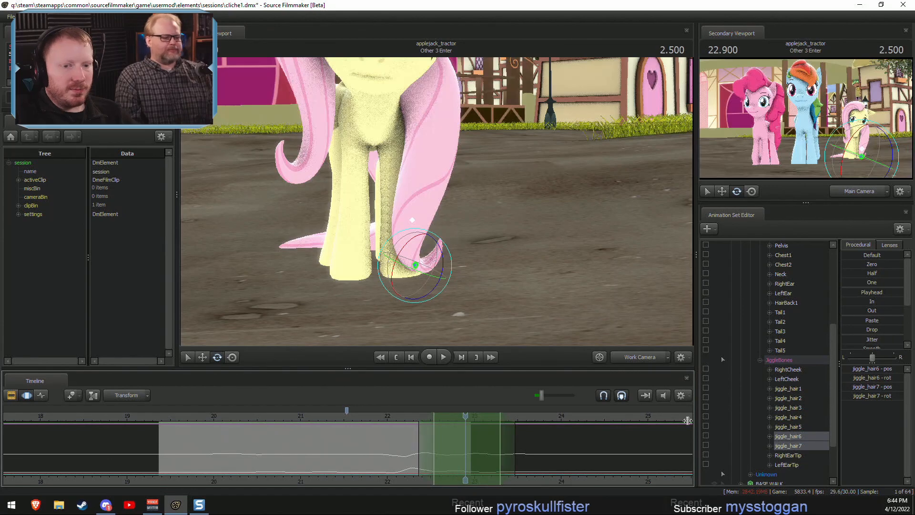
pyautogui.scroll(-2, 872, 340)
pyautogui.scroll(-1, 872, 340)
pyautogui.moveTo(863, 344); pyautogui.dragTo(887, 344)
pyautogui.press('F2')
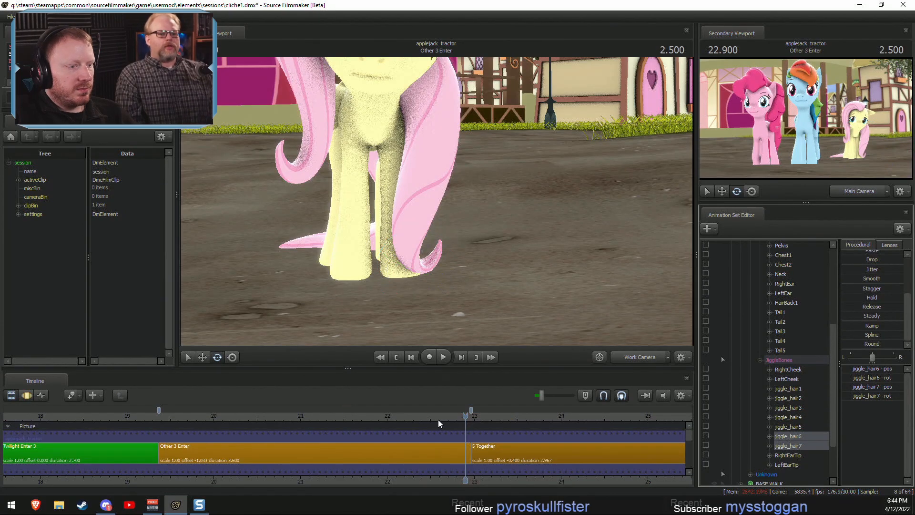
# Replay the end of Other 3 Enter to examine how the jiggle_hair6 and jiggle_hair7 curl settles.
pyautogui.click(419, 415)
pyautogui.press('space')
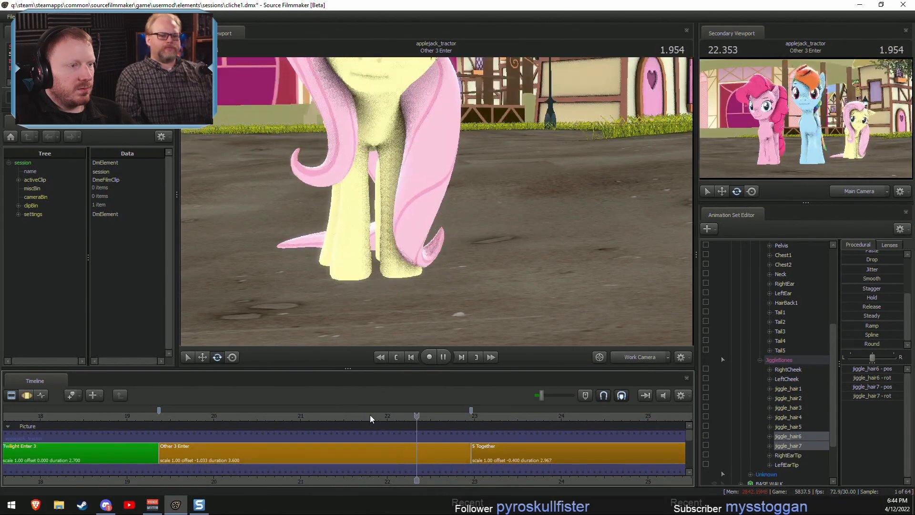
pyautogui.press('space')
pyautogui.press('F3')
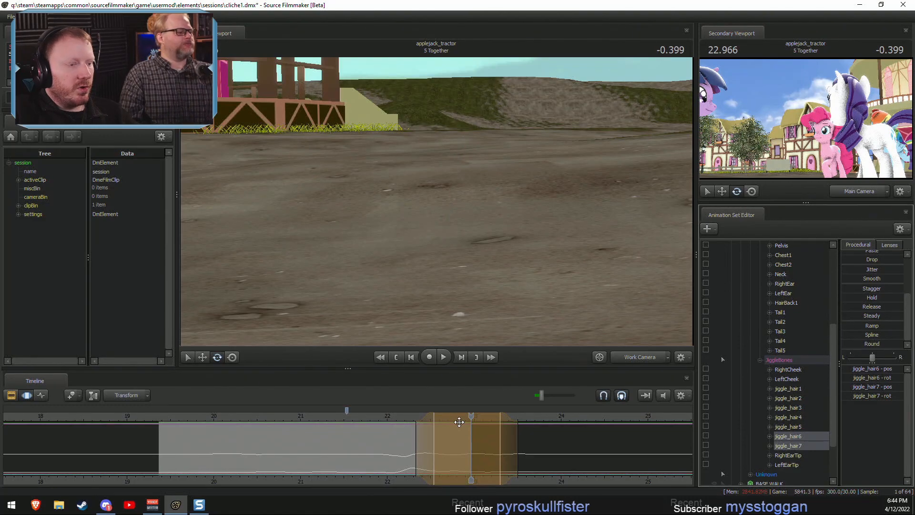
pyautogui.press('space')
pyautogui.press('space')
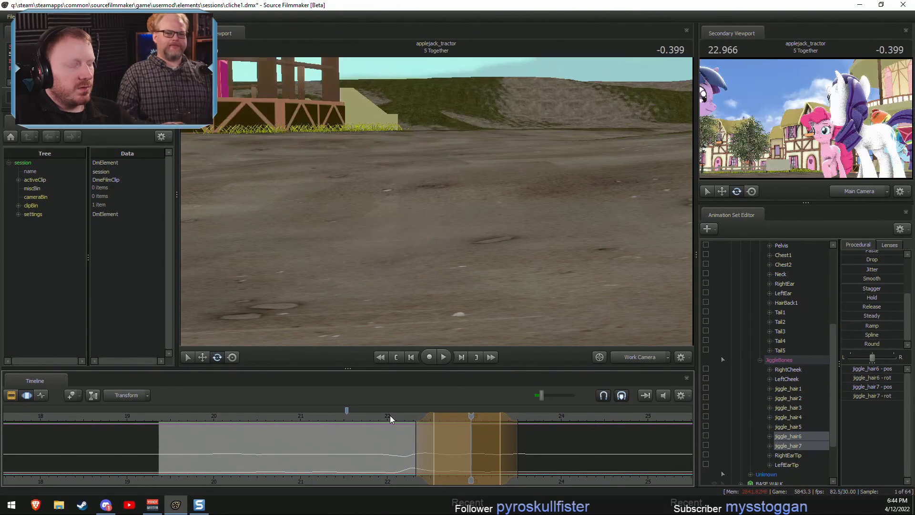
pyautogui.moveTo(390, 416); pyautogui.dragTo(359, 414)
pyautogui.press('space')
pyautogui.press('space')
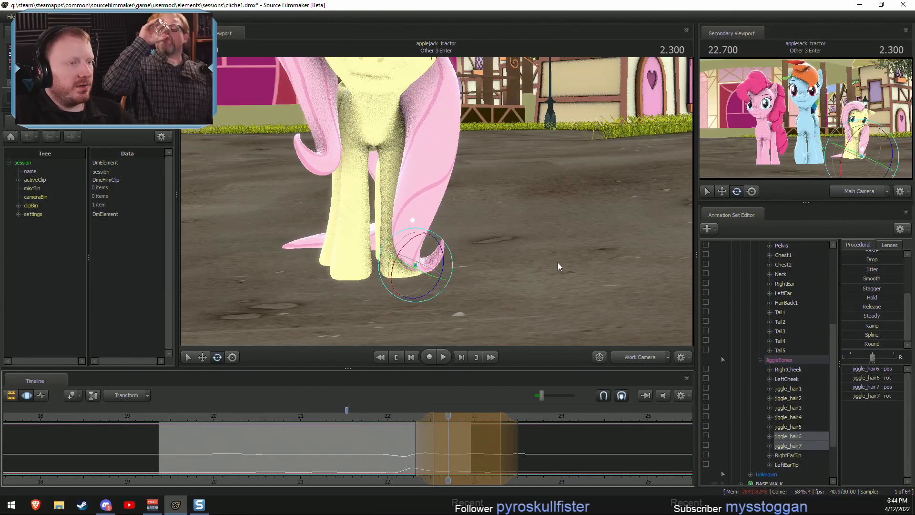
# Frame Fluttershy's face in the work camera and select the jiggle_hair1, jiggle_hair2, jiggle_hair4 and jiggle_hair5 bones.
pyautogui.moveTo(558, 262); pyautogui.dragTo(421, 189)
pyautogui.press('F2')
pyautogui.press('F3')
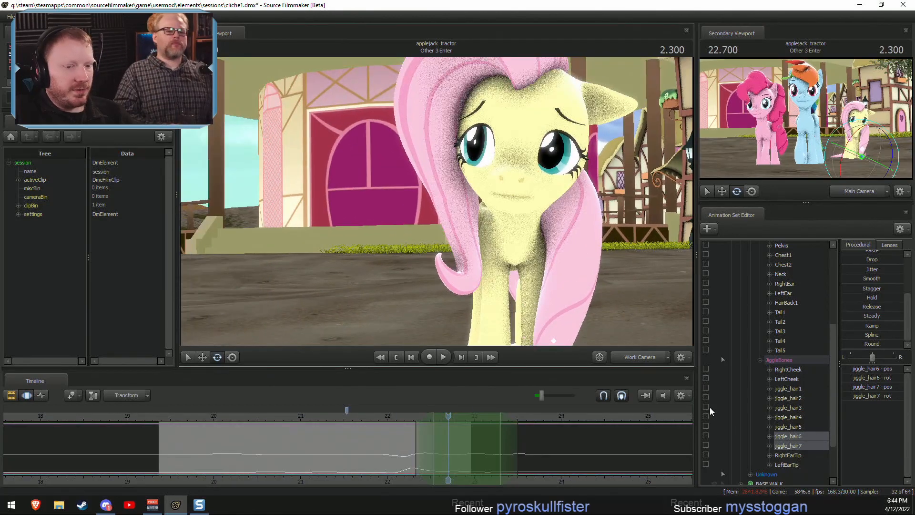
pyautogui.click(787, 398)
pyautogui.moveTo(448, 416)
pyautogui.mouseDown()
pyautogui.moveTo(391, 416)
pyautogui.moveTo(432, 417)
pyautogui.mouseUp()
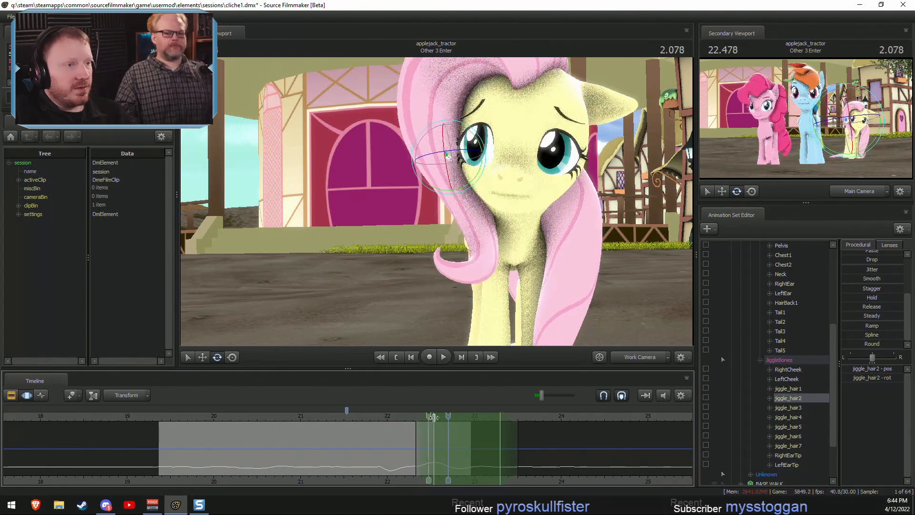
pyautogui.press('ctrl')
pyautogui.moveTo(485, 98); pyautogui.dragTo(483, 72)
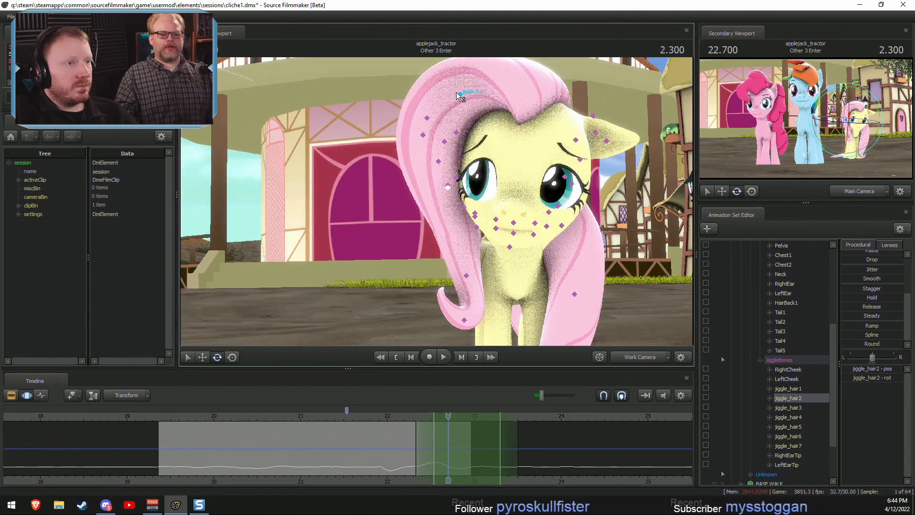
pyautogui.keyDown('ctrl'); pyautogui.click(459, 94); pyautogui.keyUp('ctrl')
pyautogui.keyDown('ctrl'); pyautogui.click(467, 276); pyautogui.keyUp('ctrl')
pyautogui.keyDown('ctrl'); pyautogui.click(464, 320); pyautogui.keyUp('ctrl')
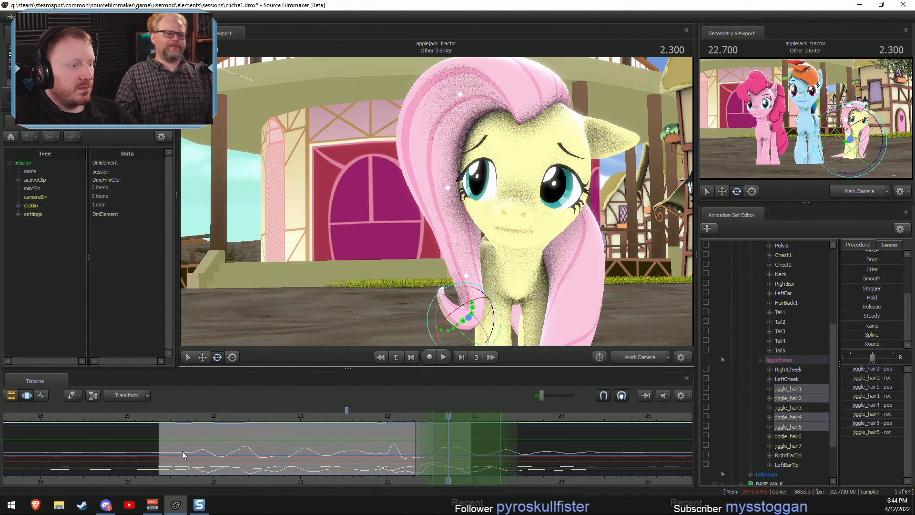
# Play Other 3 Enter from near its start through the work camera to examine the motion of Fluttershy's front hair.
pyautogui.moveTo(184, 455); pyautogui.dragTo(162, 423)
pyautogui.press('space')
pyautogui.moveTo(560, 157); pyautogui.dragTo(558, 192)
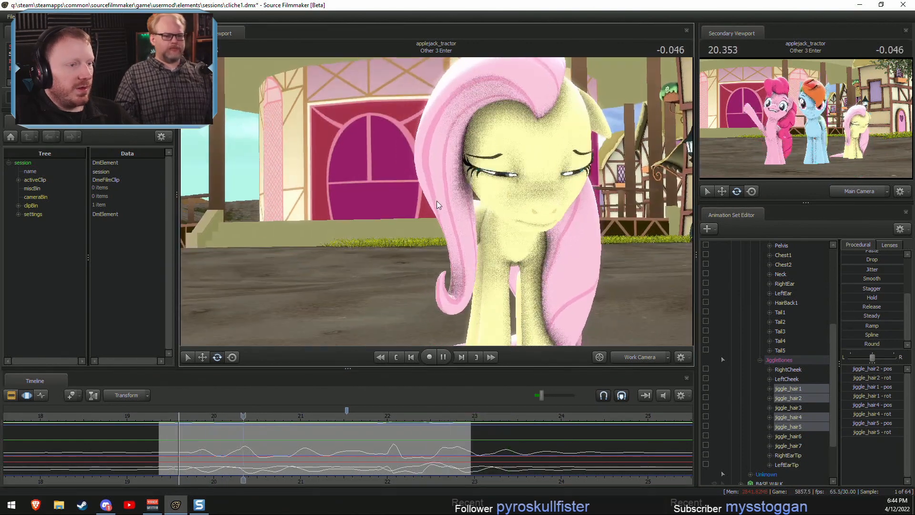
pyautogui.press('space')
# Select only jiggle_hair4 and jiggle_hair5, extend the time selection to all time, and blend the bones toward In.
pyautogui.keyDown('ctrl'); pyautogui.click(470, 254); pyautogui.keyUp('ctrl')
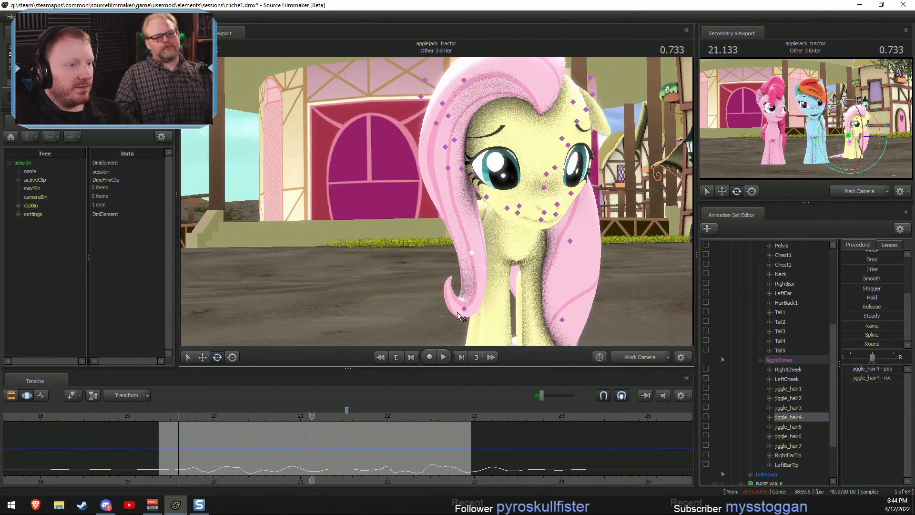
pyautogui.keyDown('ctrl'); pyautogui.keyDown('shift'); pyautogui.click(461, 311); pyautogui.keyUp('shift'); pyautogui.keyUp('ctrl')
pyautogui.click(170, 418)
pyautogui.press('space')
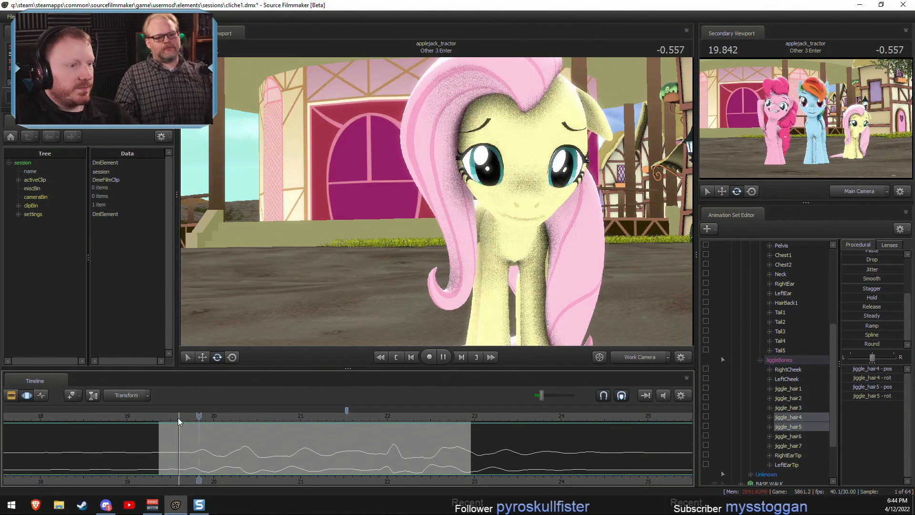
pyautogui.press('space')
pyautogui.hotkey('ctrl', 'a')
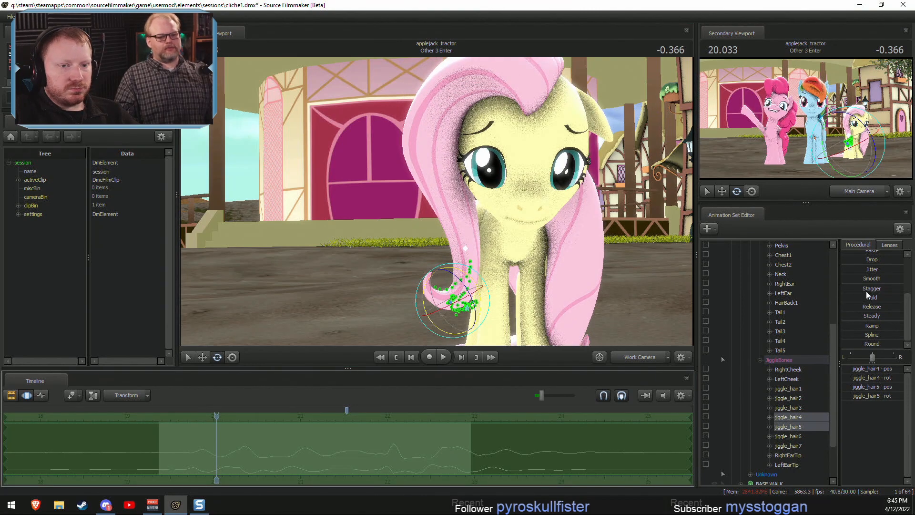
pyautogui.scroll(2, 864, 286)
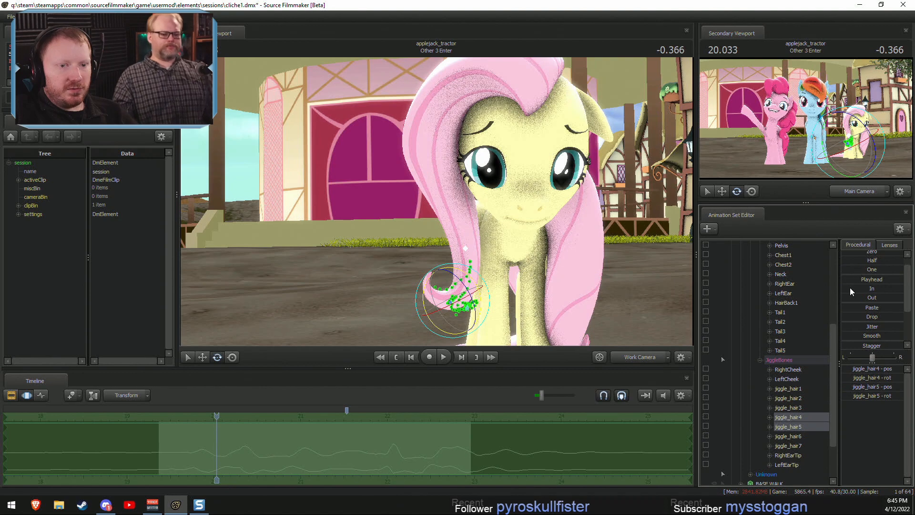
pyautogui.click(850, 287)
pyautogui.moveTo(879, 288); pyautogui.dragTo(896, 288)
# Replay the opening of Other 3 Enter twice to check the motion of jiggle_hair4 and jiggle_hair5.
pyautogui.press('F2')
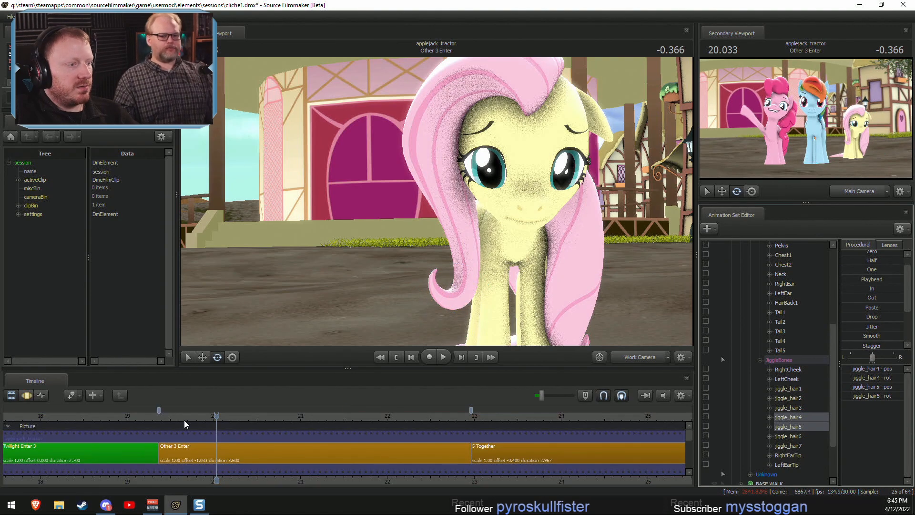
pyautogui.click(171, 419)
pyautogui.press('space')
pyautogui.press('space')
pyautogui.press('F3')
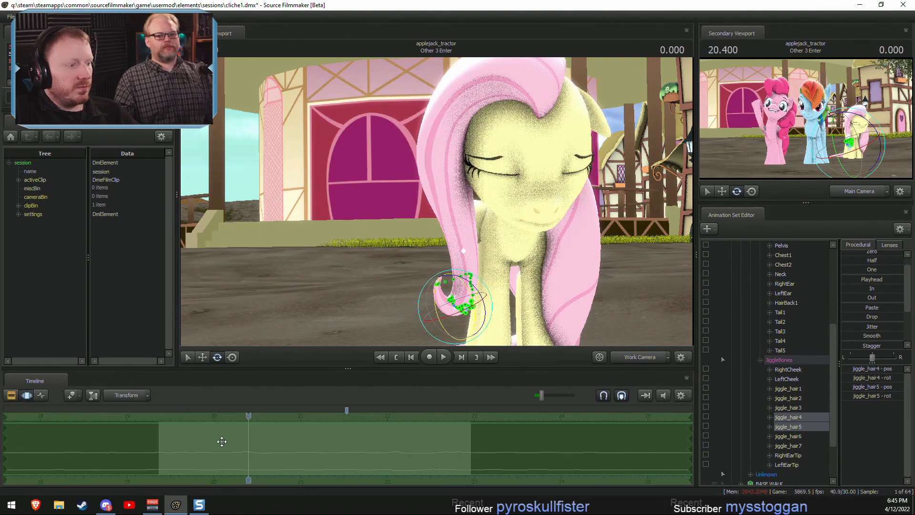
pyautogui.press('F2')
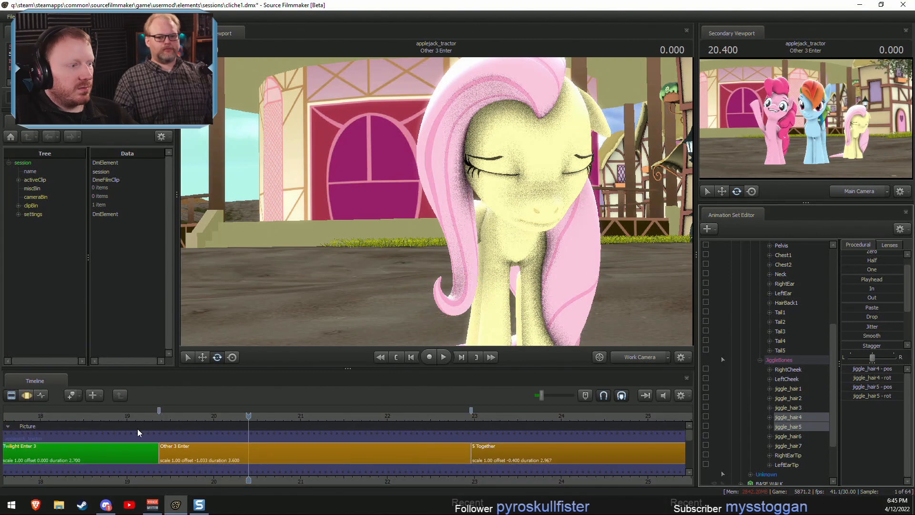
pyautogui.click(164, 419)
pyautogui.press('space')
pyautogui.press('space')
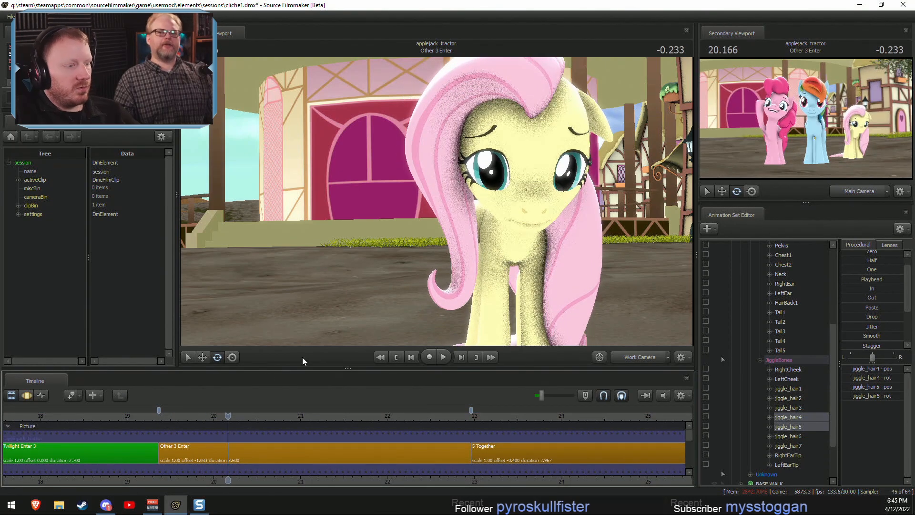
# Undo the In blend on jiggle_hair4 and jiggle_hair5.
pyautogui.press('F3')
pyautogui.press('ctrl')
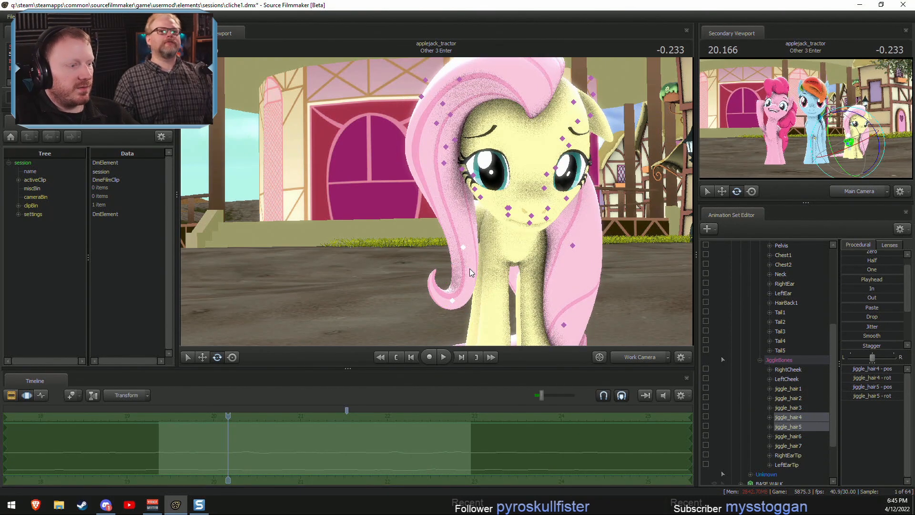
pyautogui.press('F2')
pyautogui.press('F3')
pyautogui.press('F3')
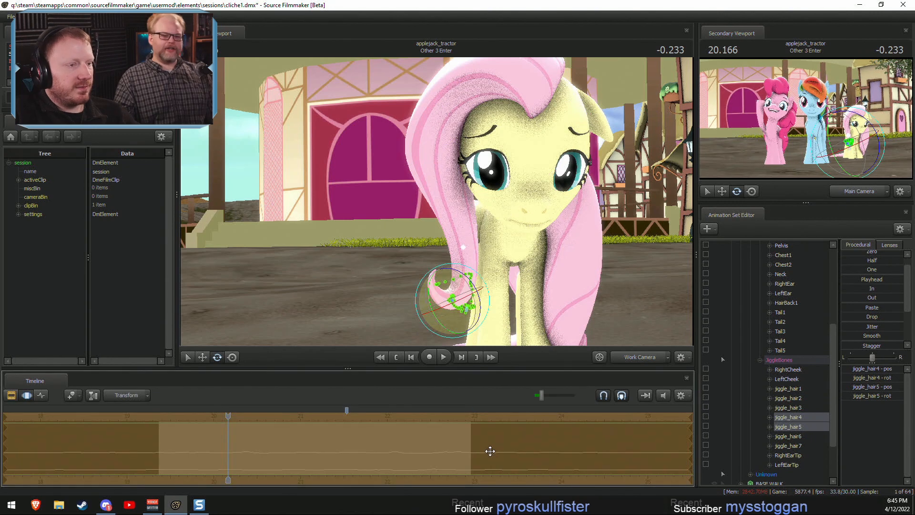
pyautogui.press('F3')
# Select the jiggle_hair2, jiggle_hair4 and jiggle_hair5 bones together and blend them toward In over all time.
pyautogui.click(795, 408)
pyautogui.keyDown('ctrl'); pyautogui.click(795, 398); pyautogui.keyUp('ctrl')
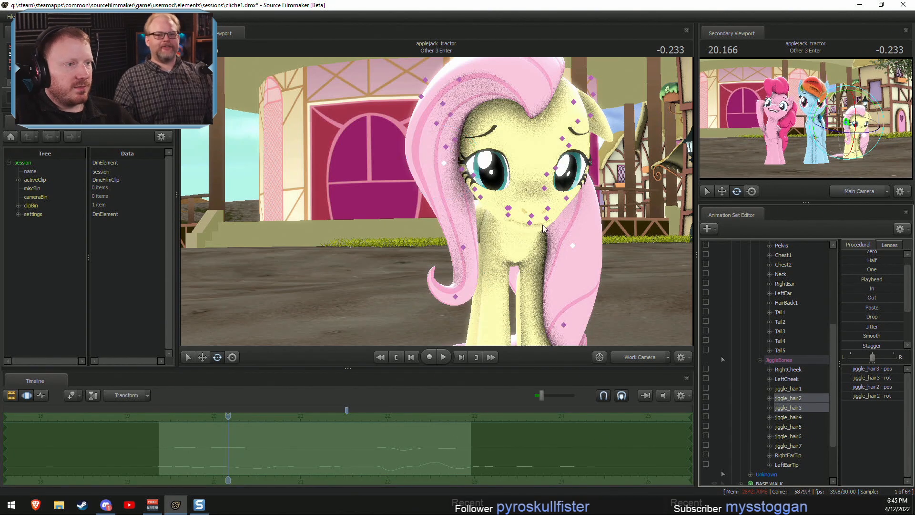
pyautogui.keyDown('ctrl'); pyautogui.click(445, 163); pyautogui.keyUp('ctrl')
pyautogui.keyDown('ctrl'); pyautogui.click(464, 246); pyautogui.keyUp('ctrl')
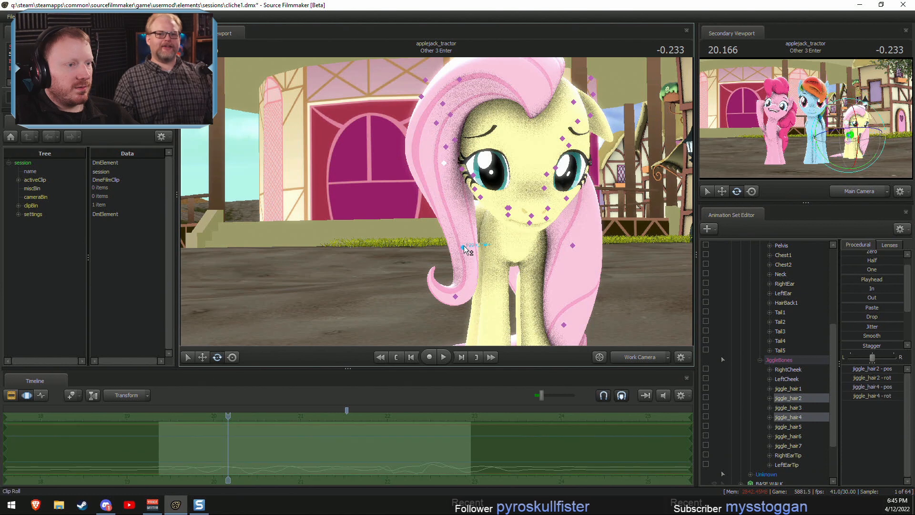
pyautogui.keyDown('ctrl'); pyautogui.click(456, 298); pyautogui.keyUp('ctrl')
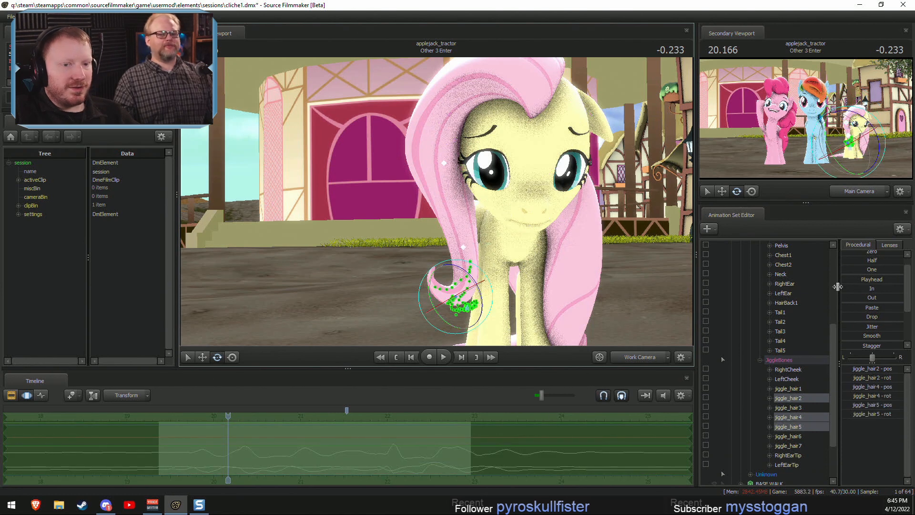
pyautogui.moveTo(845, 288); pyautogui.dragTo(889, 289)
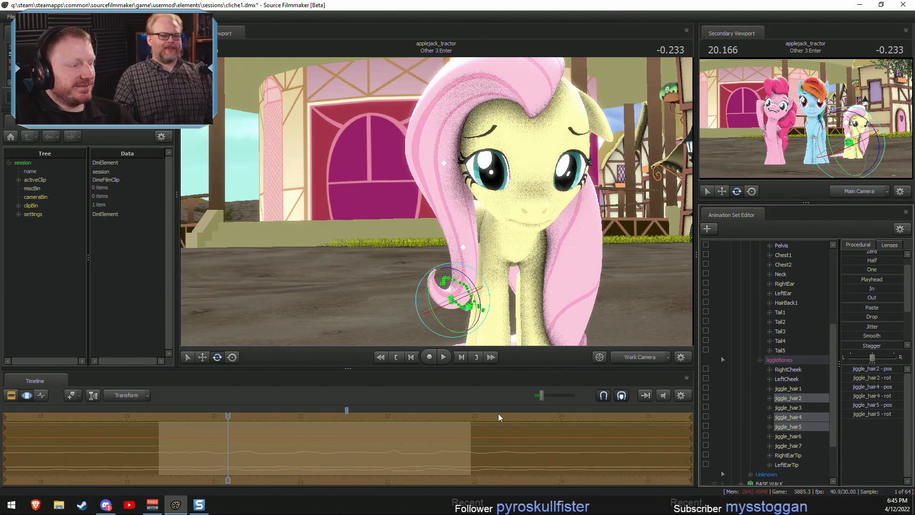
# Replay the opening of Other 3 Enter to check the three blended hair bones, stopping at 20.466 seconds.
pyautogui.press('F2')
pyautogui.click(169, 416)
pyautogui.press('space')
pyautogui.press('space')
pyautogui.press('F3')
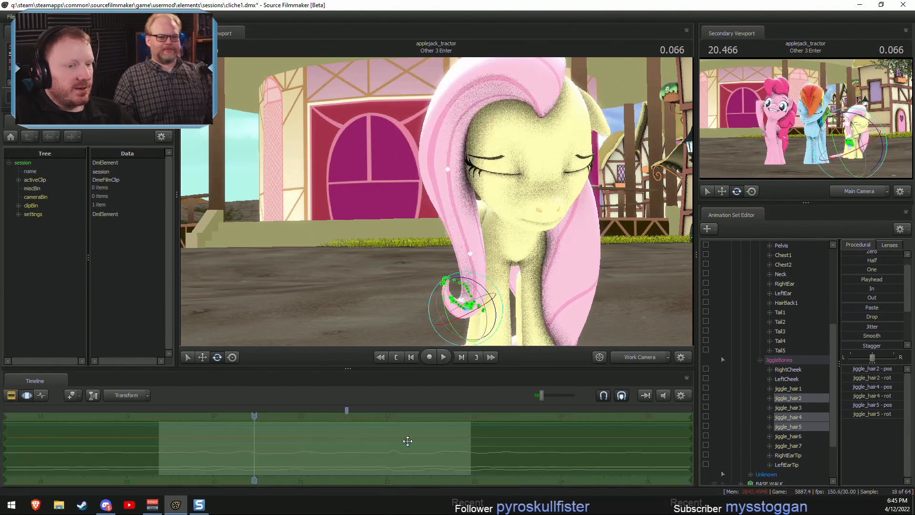
# Apply a slight Smooth to jiggle_hair2, jiggle_hair4 and jiggle_hair5 over all time, check playback, and return to 19.433 seconds.
pyautogui.moveTo(844, 337); pyautogui.dragTo(850, 337)
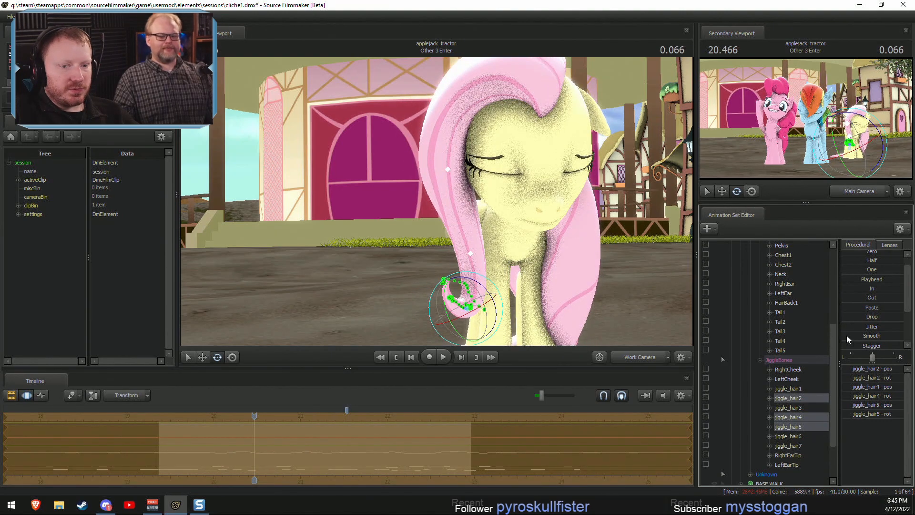
pyautogui.press('F2')
pyautogui.click(174, 413)
pyautogui.press('space')
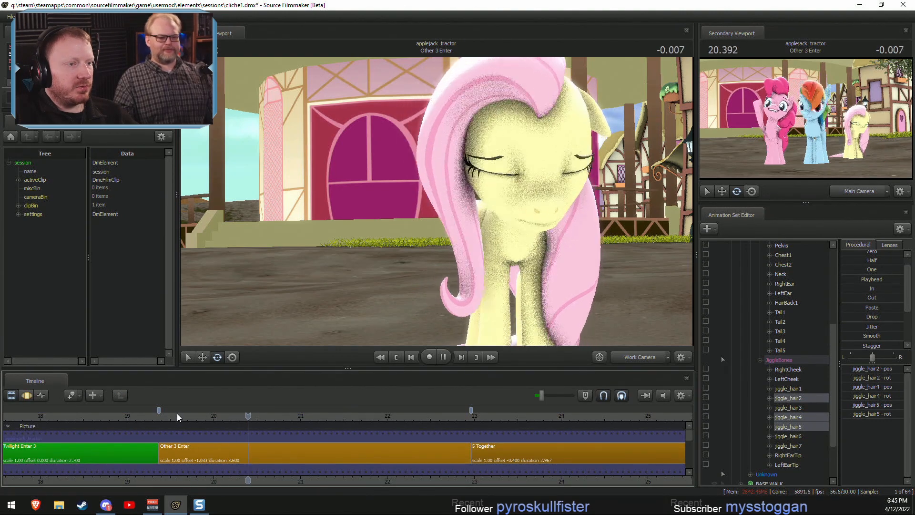
pyautogui.press('space')
pyautogui.press('F3')
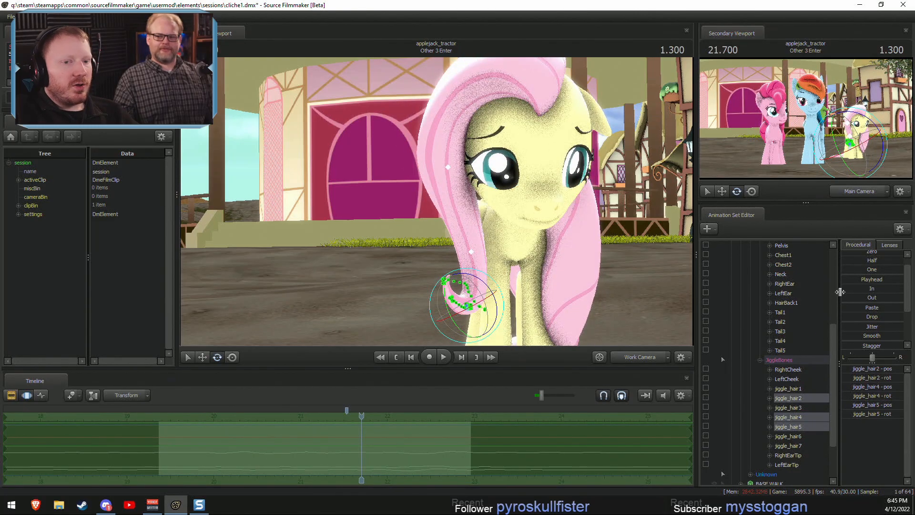
pyautogui.press('F2')
pyautogui.click(163, 413)
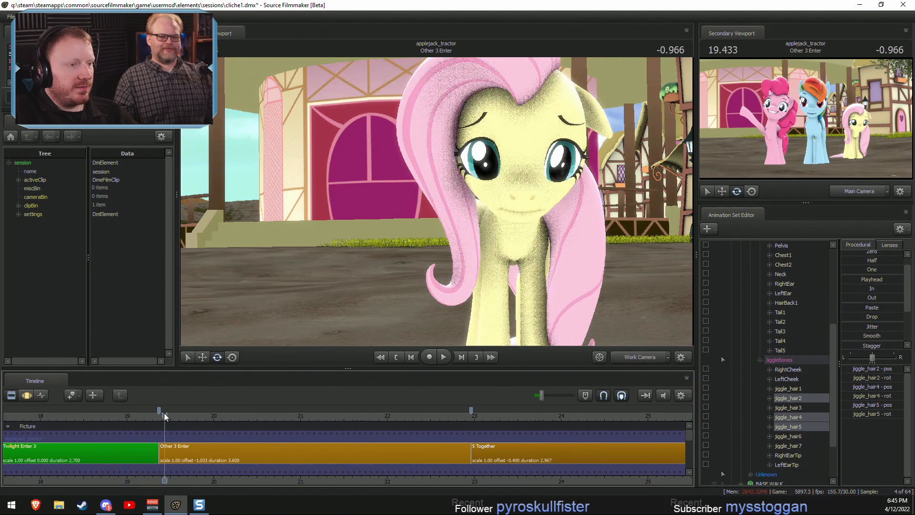
# Play on to 20.333 seconds, then select the jiggle_hair1, jiggle_hair2, jiggle_hair4 and jiggle_hair5 bones together.
pyautogui.press('space')
pyautogui.press('space')
pyautogui.press('F3')
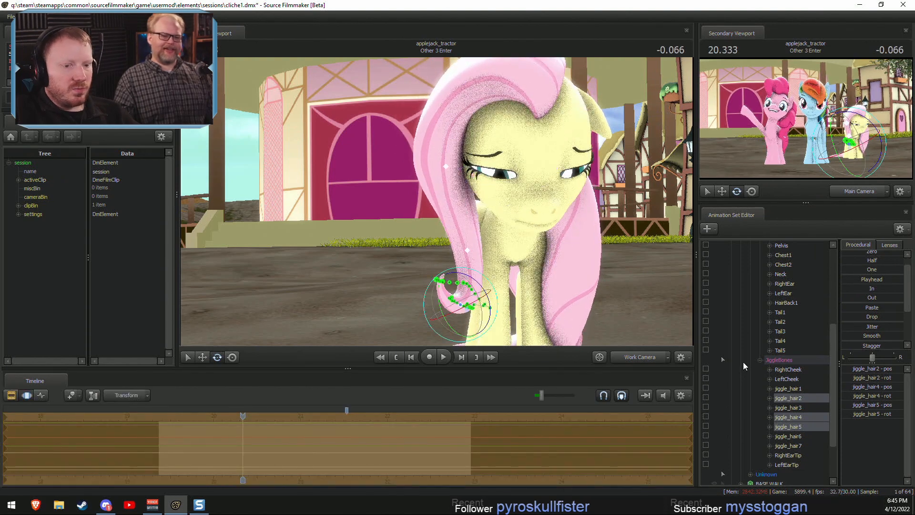
pyautogui.keyDown('ctrl'); pyautogui.click(794, 408); pyautogui.keyUp('ctrl')
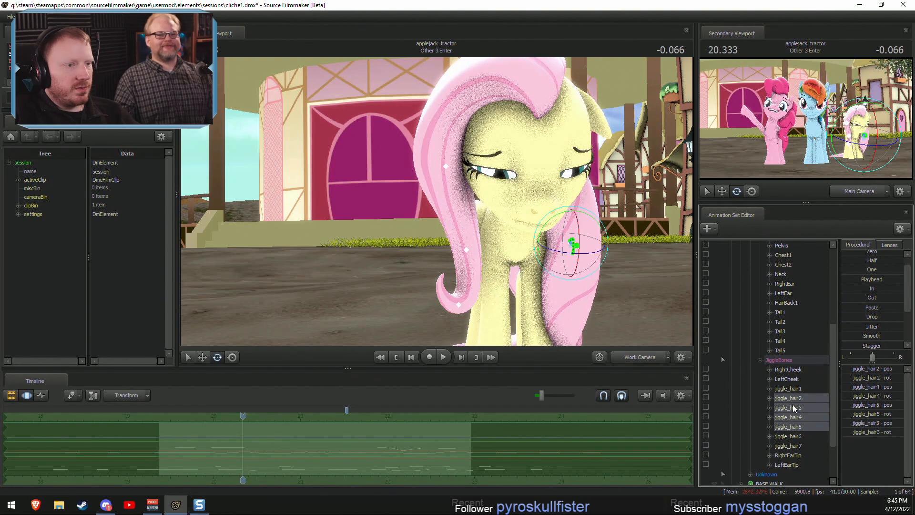
pyautogui.click(560, 321)
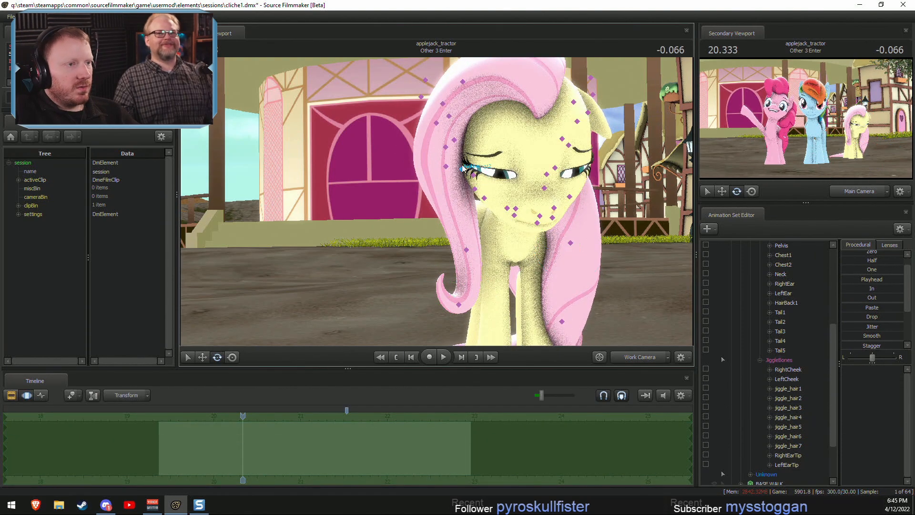
pyautogui.click(465, 81)
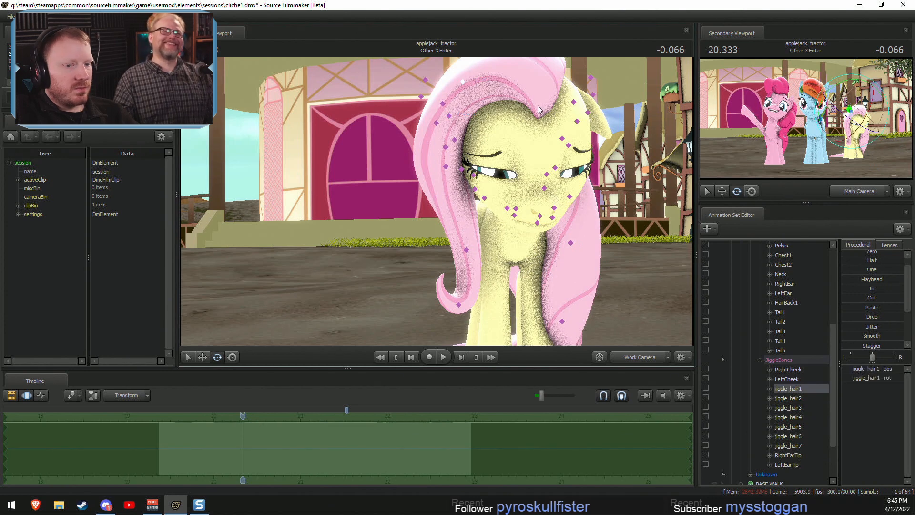
pyautogui.keyDown('ctrl'); pyautogui.click(447, 166); pyautogui.keyUp('ctrl')
pyautogui.keyDown('ctrl'); pyautogui.click(469, 250); pyautogui.keyUp('ctrl')
pyautogui.keyDown('ctrl'); pyautogui.click(459, 306); pyautogui.keyUp('ctrl')
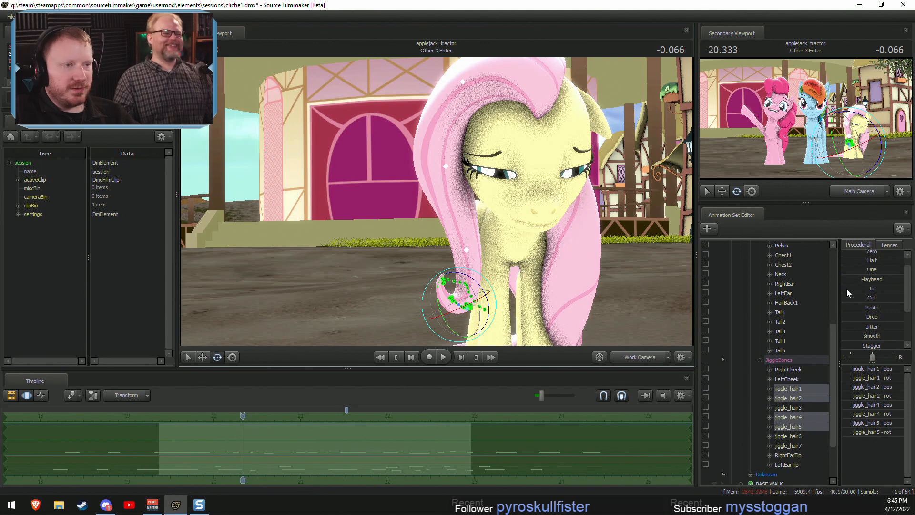
# Blend the four selected hair bones toward In over all time and replay the shot's opening up to 20.766 seconds.
pyautogui.moveTo(847, 290); pyautogui.dragTo(901, 290)
pyautogui.press('F2')
pyautogui.click(159, 414)
pyautogui.press('space')
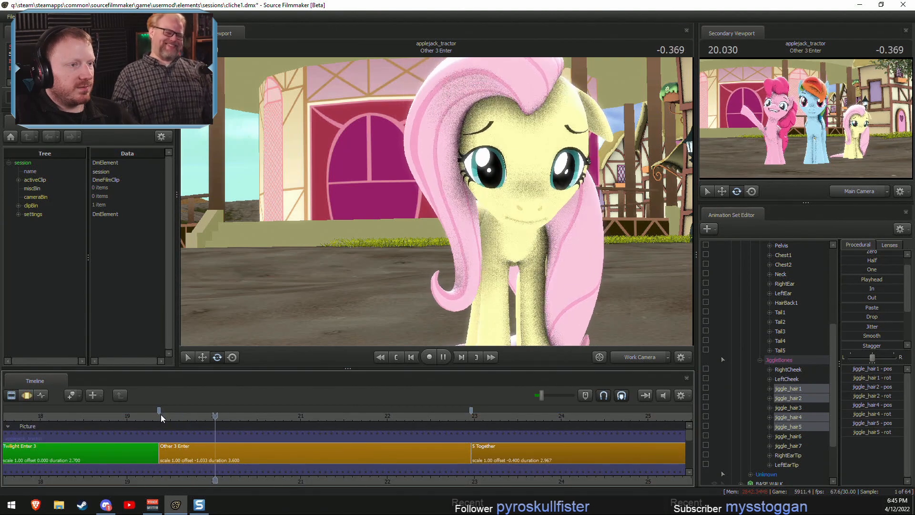
pyautogui.press('space')
pyautogui.press('F3')
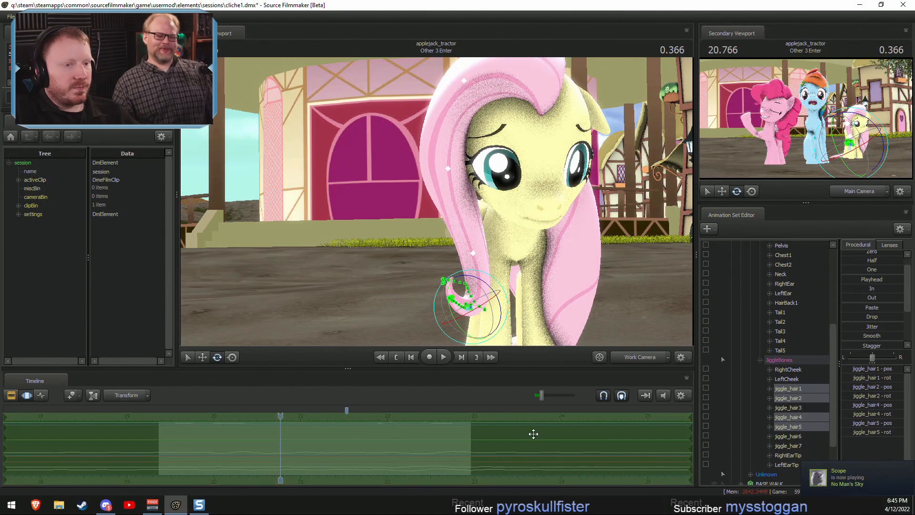
# Apply a further In blend to the four hair bones and replay Other 3 Enter from 19.400 to 22.900 seconds.
pyautogui.press('space')
pyautogui.press('space')
pyautogui.moveTo(849, 289); pyautogui.dragTo(886, 289)
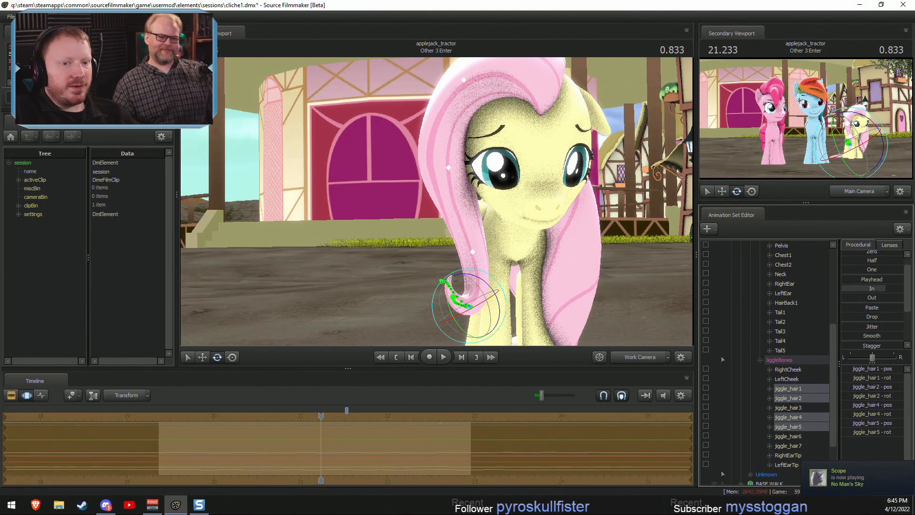
pyautogui.press('F2')
pyautogui.click(162, 419)
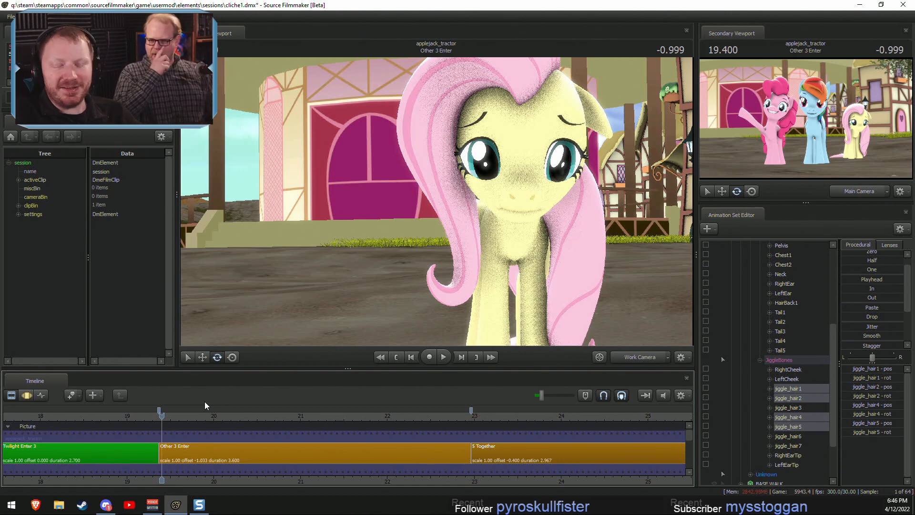
pyautogui.press('space')
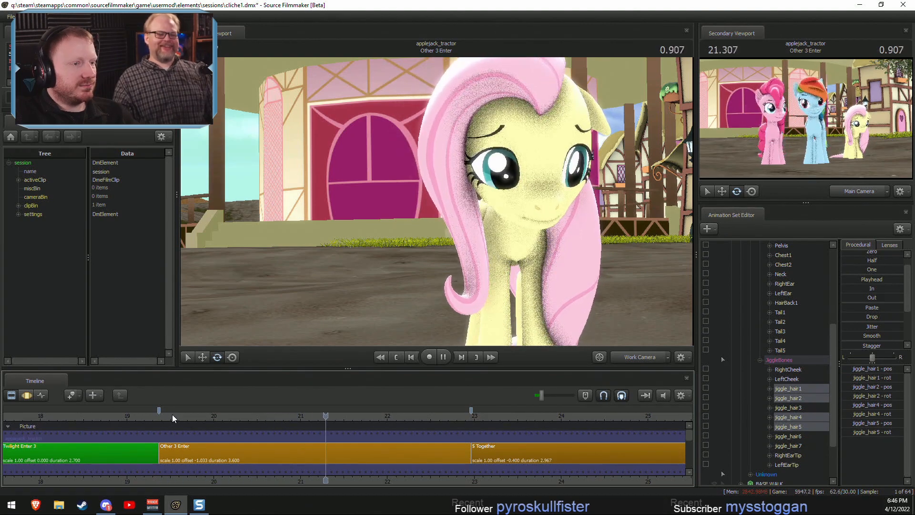
pyautogui.press('space')
pyautogui.press('F3')
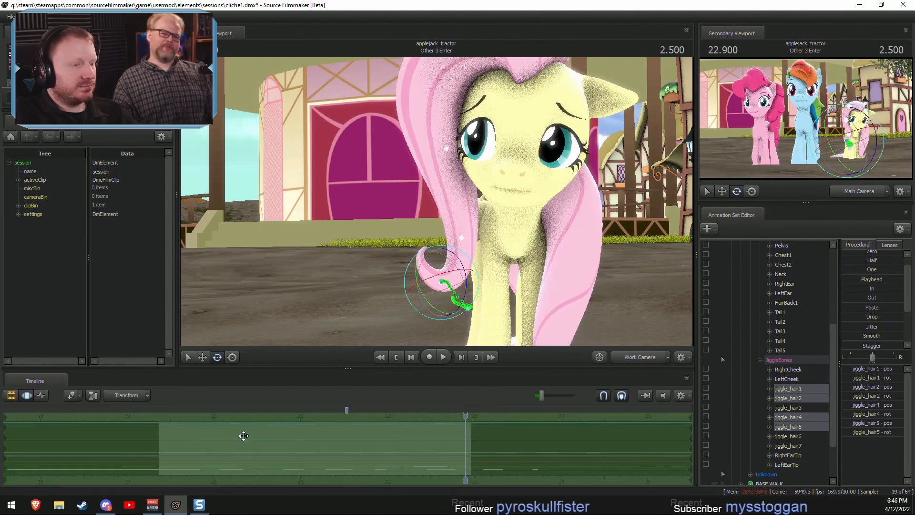
# Reduce the bone selection to jiggle_hair4 and jiggle_hair5 and centre a short time selection on 20.266 seconds.
pyautogui.moveTo(374, 458); pyautogui.dragTo(416, 456)
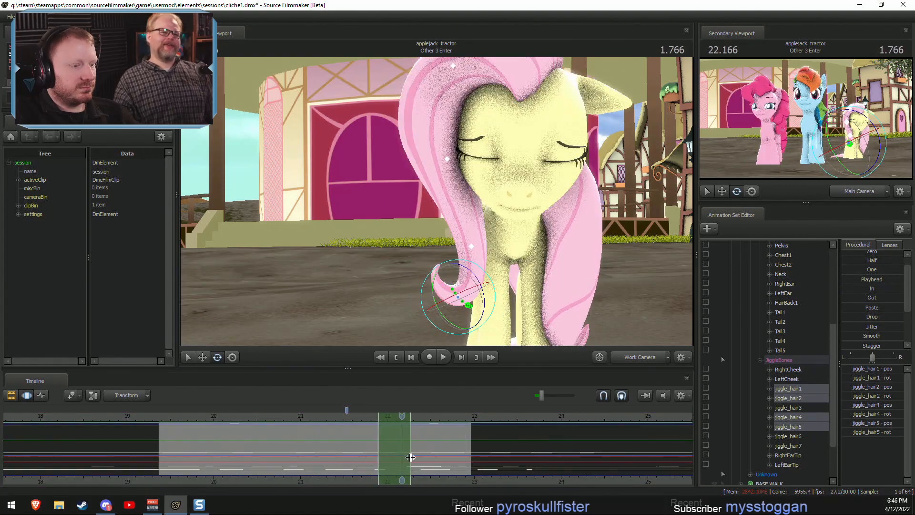
pyautogui.moveTo(359, 420); pyautogui.dragTo(345, 450)
pyautogui.press('space')
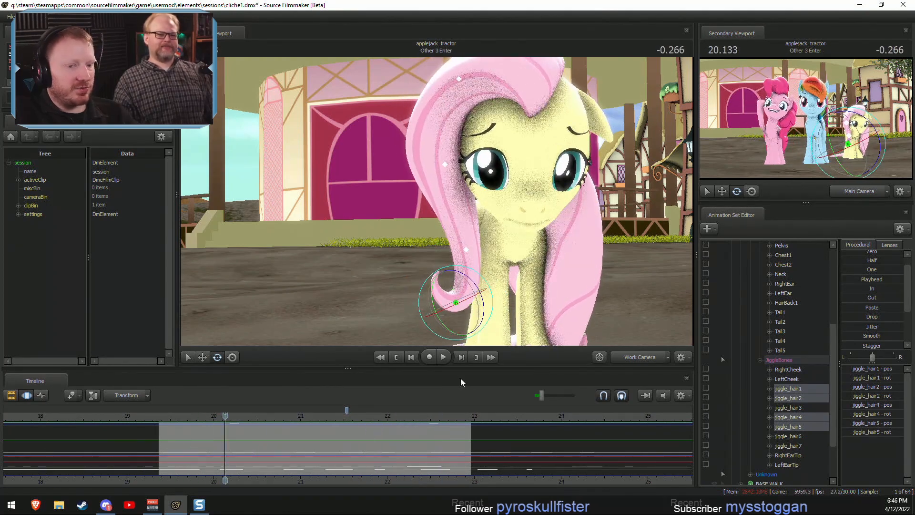
pyautogui.keyDown('ctrl'); pyautogui.click(456, 304); pyautogui.keyUp('ctrl')
pyautogui.press('space')
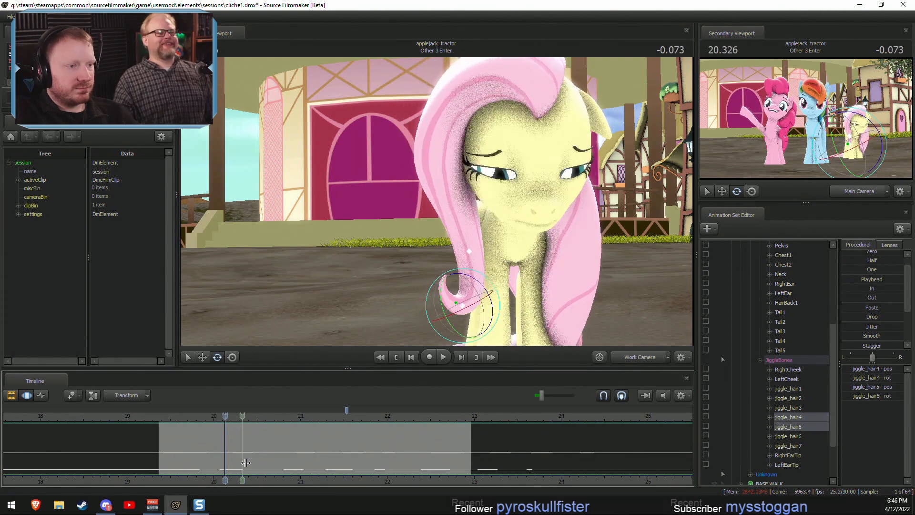
pyautogui.click(236, 457)
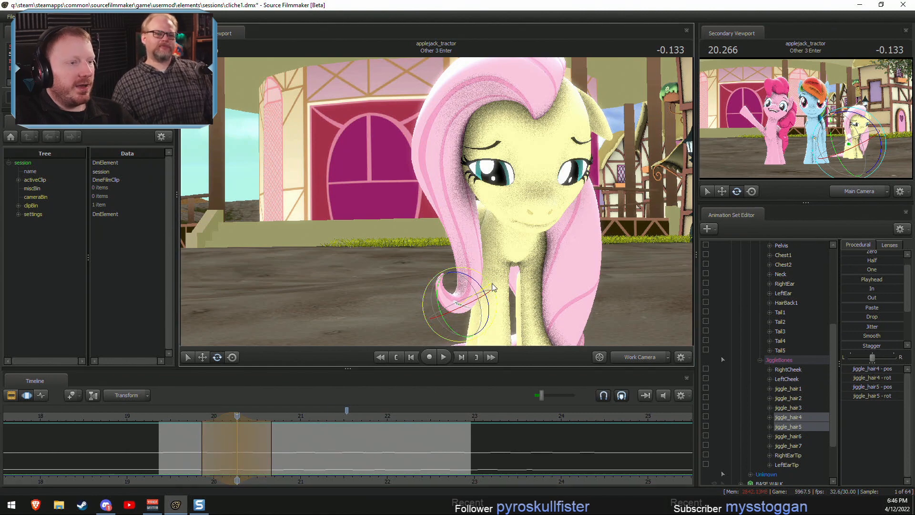
# Rotate jiggle_hair5 and jiggle_hair4 slightly within the time selection at 20.266 seconds, working from an angled view of the hair.
pyautogui.rightClick(475, 293)
pyautogui.moveTo(497, 313)
pyautogui.click(565, 322)
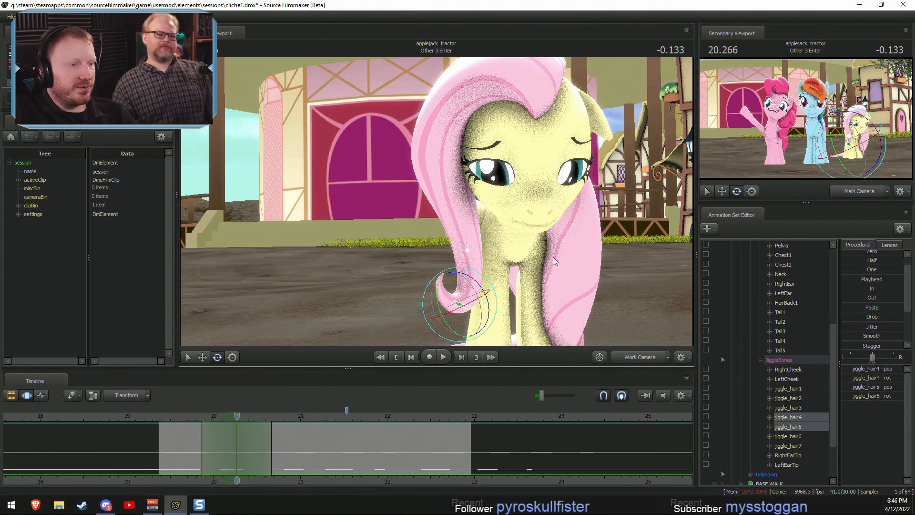
pyautogui.keyDown('alt'); pyautogui.moveTo(551, 260); pyautogui.dragTo(436, 201); pyautogui.keyUp('alt')
pyautogui.moveTo(789, 408); pyautogui.dragTo(807, 415)
pyautogui.moveTo(490, 223); pyautogui.dragTo(490, 228)
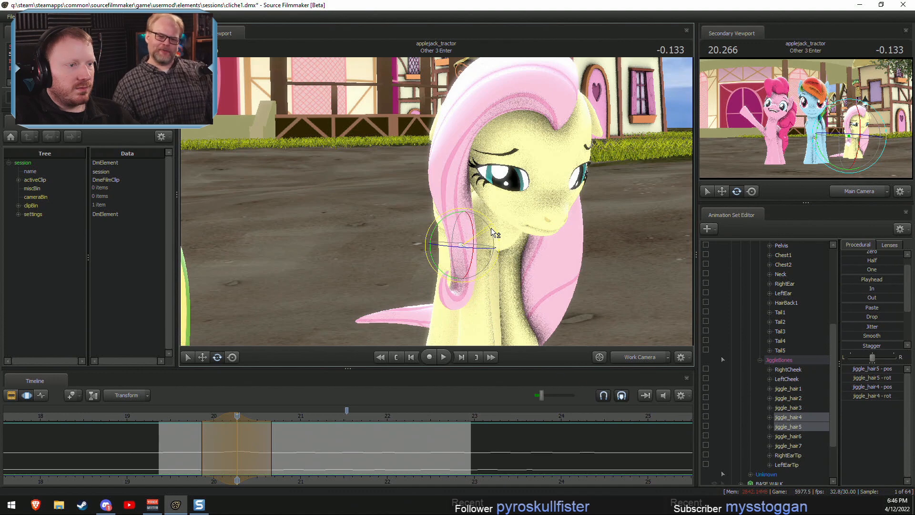
# Replay the hair motion from 19.700 seconds, then place a short time selection centred on 22.233 seconds.
pyautogui.click(187, 415)
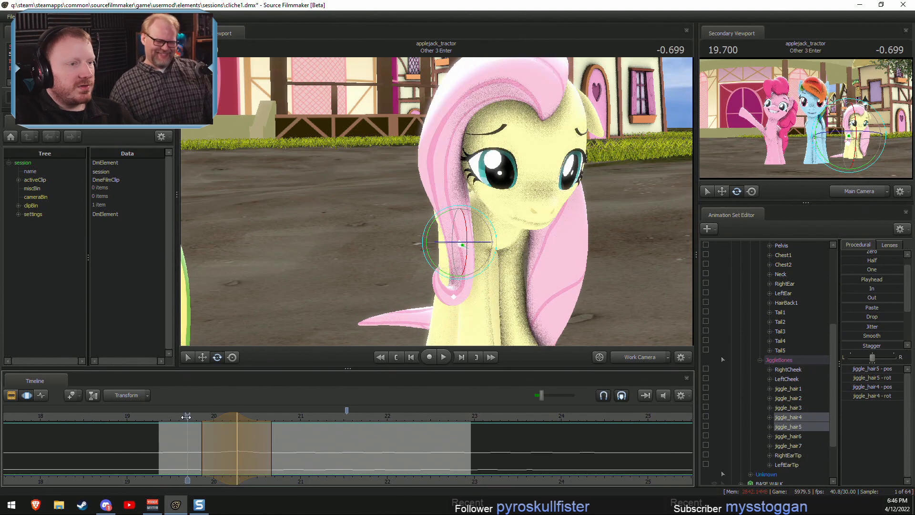
pyautogui.press('space')
pyautogui.press('space')
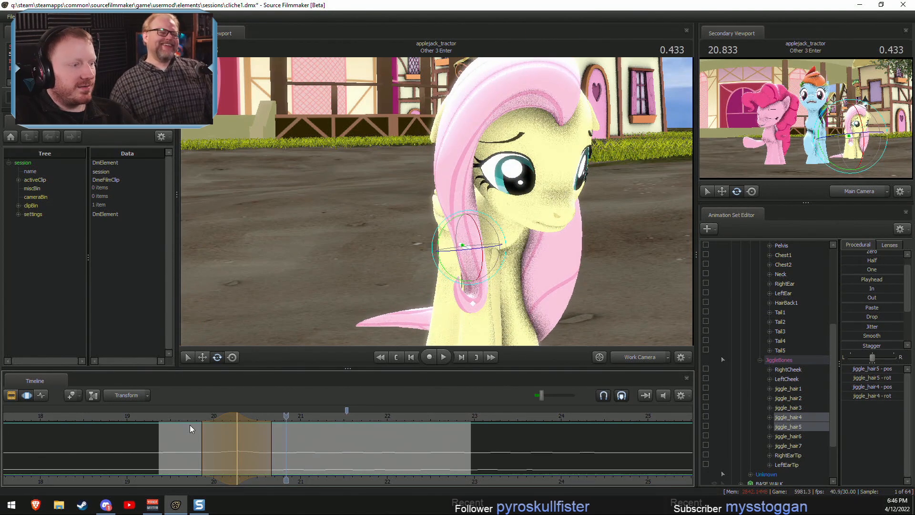
pyautogui.press('space')
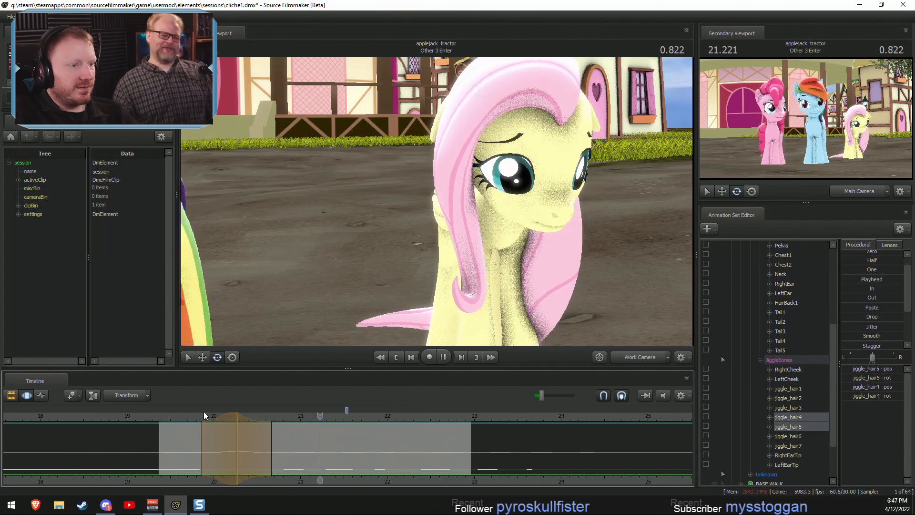
pyautogui.moveTo(376, 447); pyautogui.dragTo(409, 452)
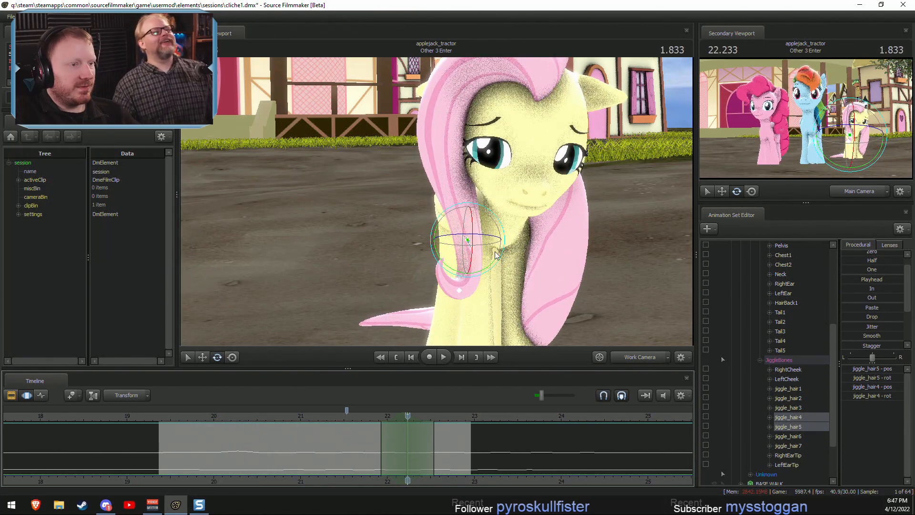
# Try rotating jiggle_hair4 and jiggle_hair5 at 22.233 seconds and play back the head lift.
pyautogui.moveTo(498, 243); pyautogui.dragTo(496, 244)
pyautogui.hotkey('ctrl', 'z')
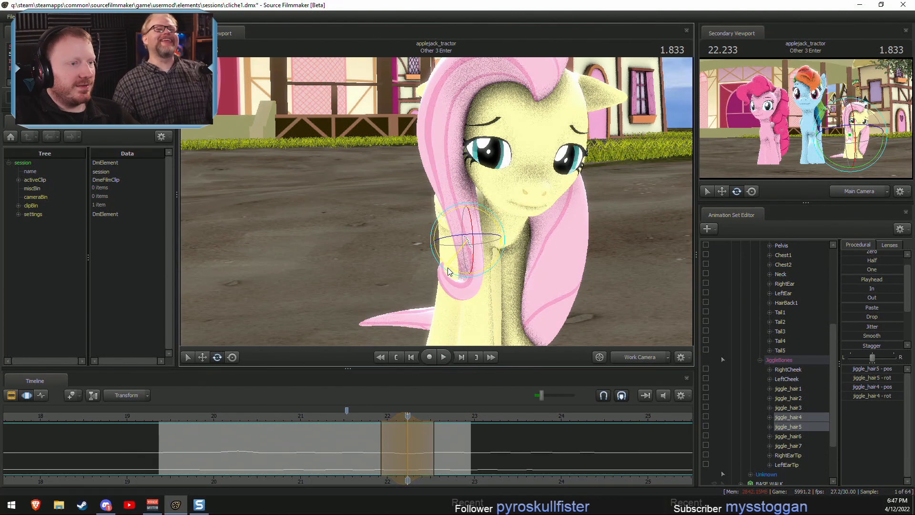
pyautogui.click(373, 417)
pyautogui.press('space')
pyautogui.press('space')
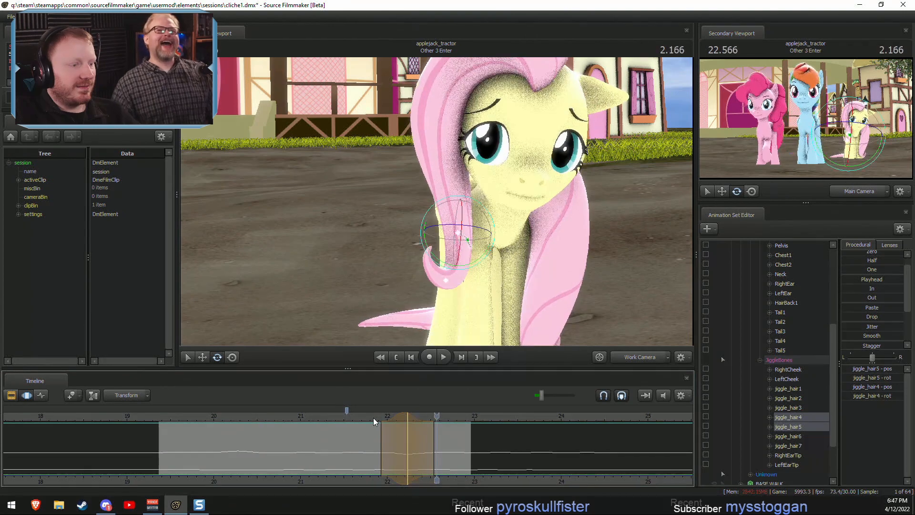
# Add jiggle_hair2 to the selected bones, rotate them slightly at 22.233 seconds and replay that part of the shot.
pyautogui.moveTo(359, 417); pyautogui.dragTo(406, 428)
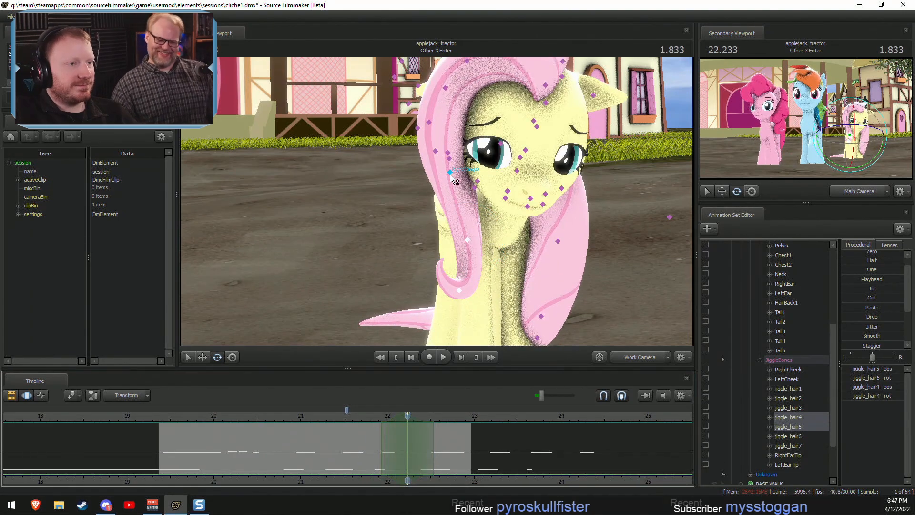
pyautogui.keyDown('ctrl'); pyautogui.click(449, 174); pyautogui.keyUp('ctrl')
pyautogui.keyDown('ctrl'); pyautogui.click(450, 171); pyautogui.keyUp('ctrl')
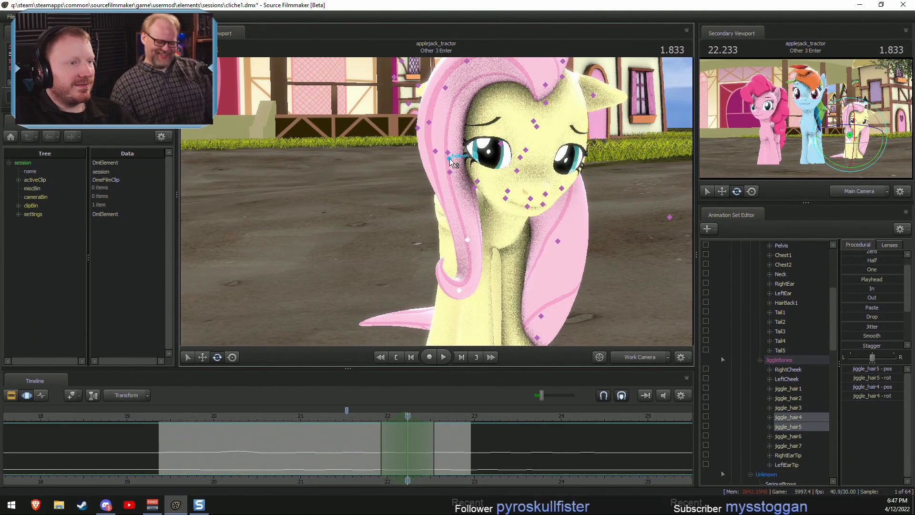
pyautogui.keyDown('ctrl'); pyautogui.click(448, 153); pyautogui.keyUp('ctrl')
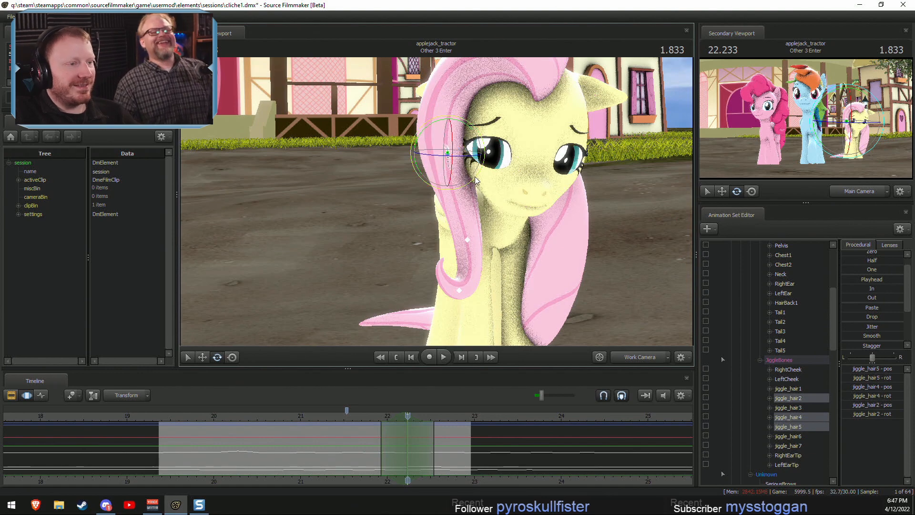
pyautogui.moveTo(475, 178); pyautogui.dragTo(475, 176)
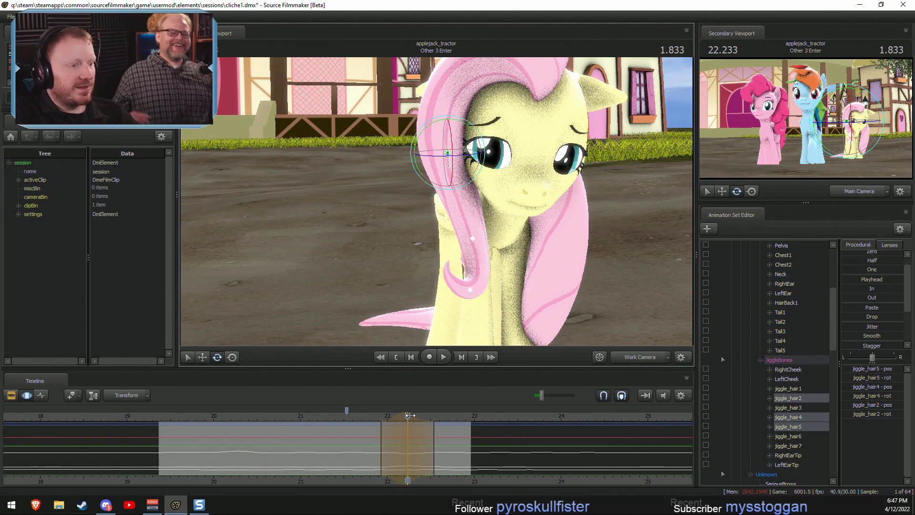
pyautogui.moveTo(410, 415); pyautogui.dragTo(362, 416)
pyautogui.press('space')
pyautogui.press('space')
pyautogui.press('shift')
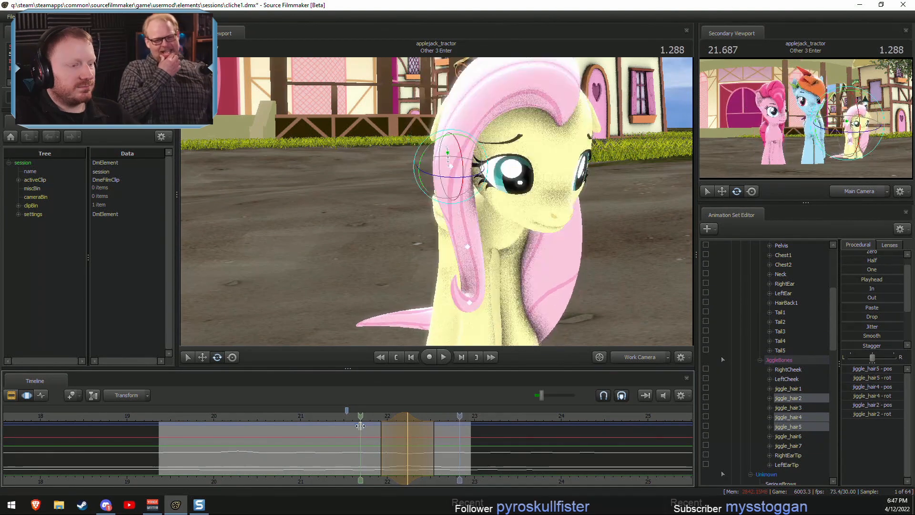
# Rotate only jiggle_hair4 and jiggle_hair5 within a short time selection around 22.100 seconds and play back the result.
pyautogui.click(391, 436)
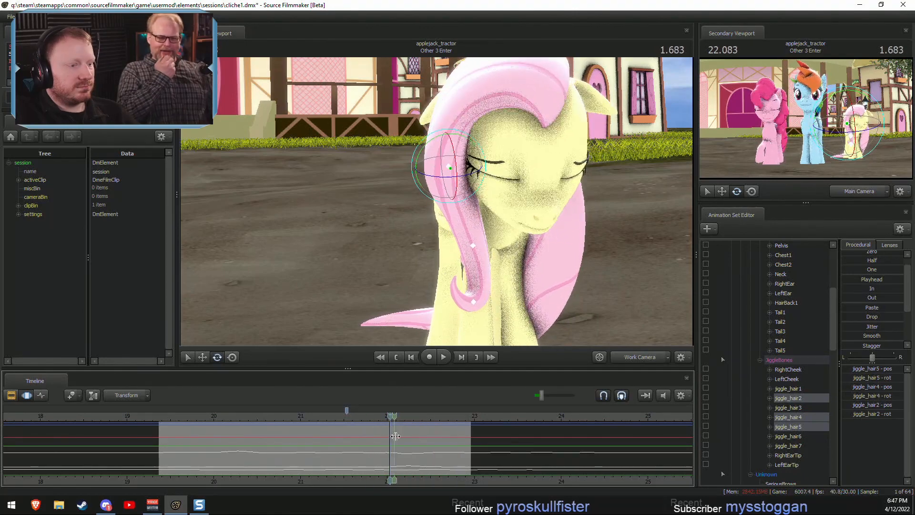
pyautogui.click(395, 435)
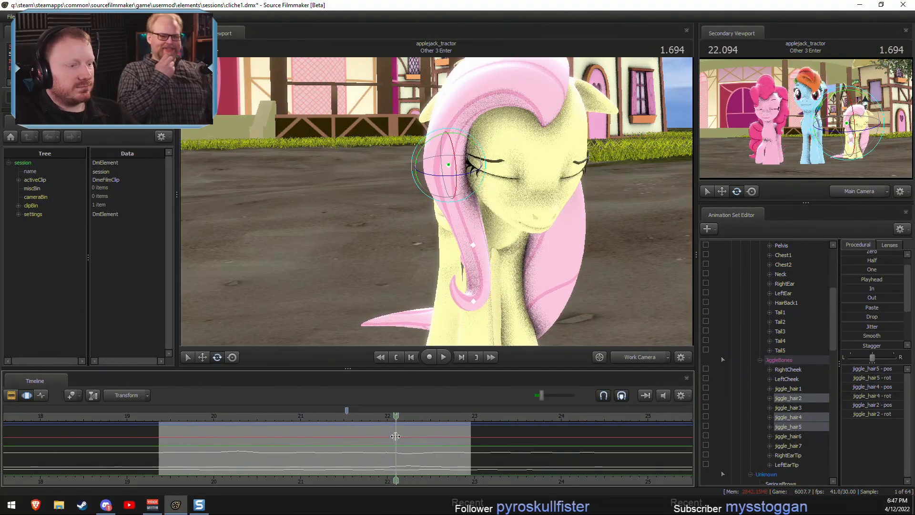
pyautogui.keyDown('ctrl'); pyautogui.click(448, 166); pyautogui.keyUp('ctrl')
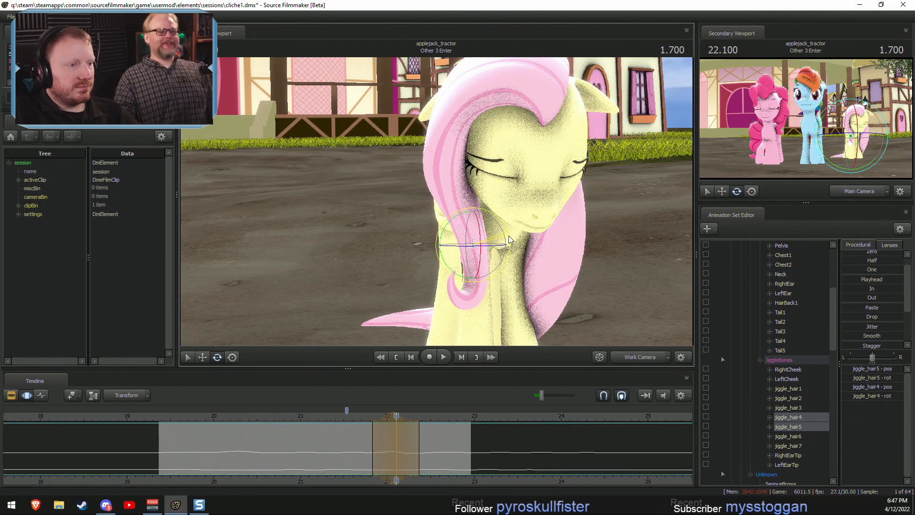
pyautogui.moveTo(353, 441); pyautogui.dragTo(396, 437)
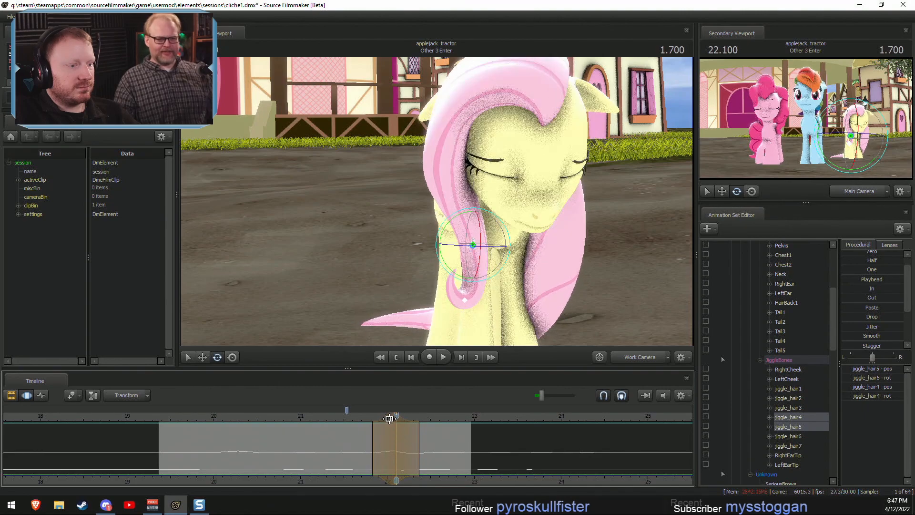
pyautogui.press('space')
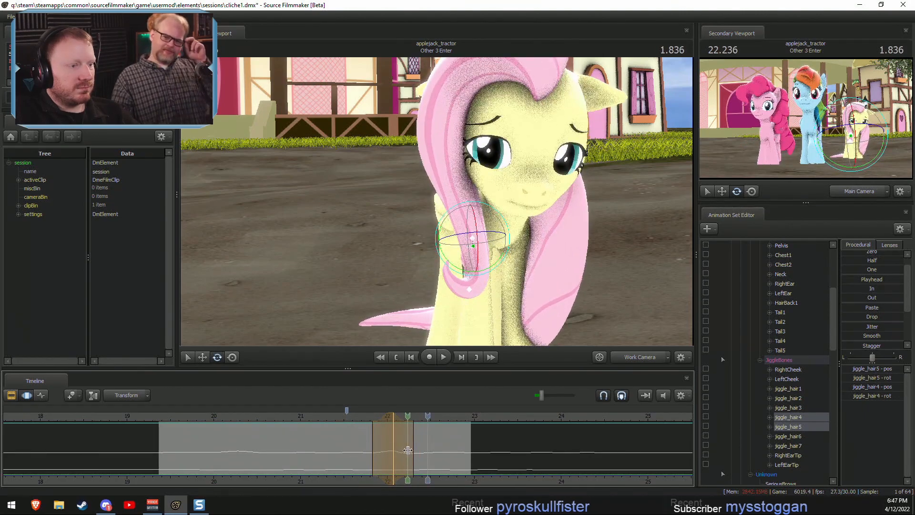
# Rotate jiggle_hair4 and jiggle_hair5 within a time selection centred on 22.233 seconds, play to the shot's end, and return to 19.433 seconds.
pyautogui.click(404, 450)
pyautogui.moveTo(404, 449); pyautogui.dragTo(414, 444)
pyautogui.moveTo(499, 264); pyautogui.dragTo(498, 239)
pyautogui.press('space')
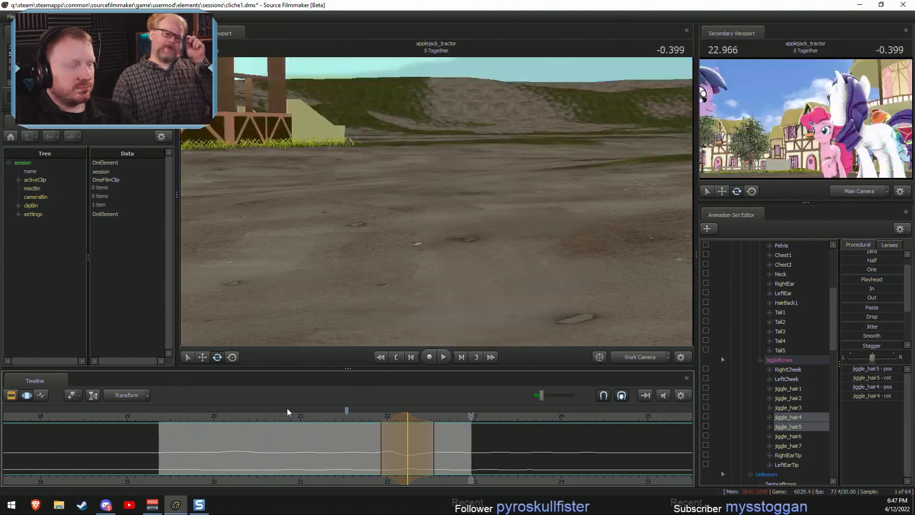
pyautogui.click(165, 415)
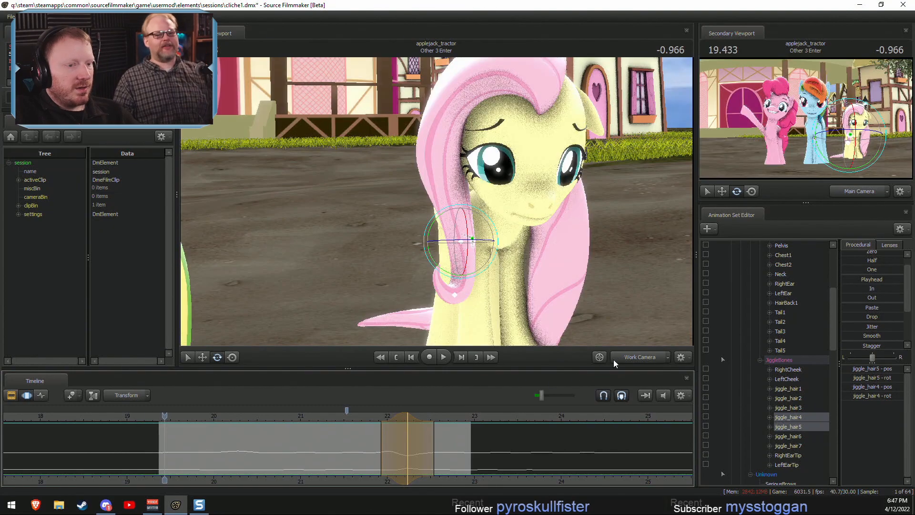
# Play back Fluttershy's head lift in the Other 3 Enter shot, restarting from 21.500 seconds, to examine the hair motion.
pyautogui.press('space')
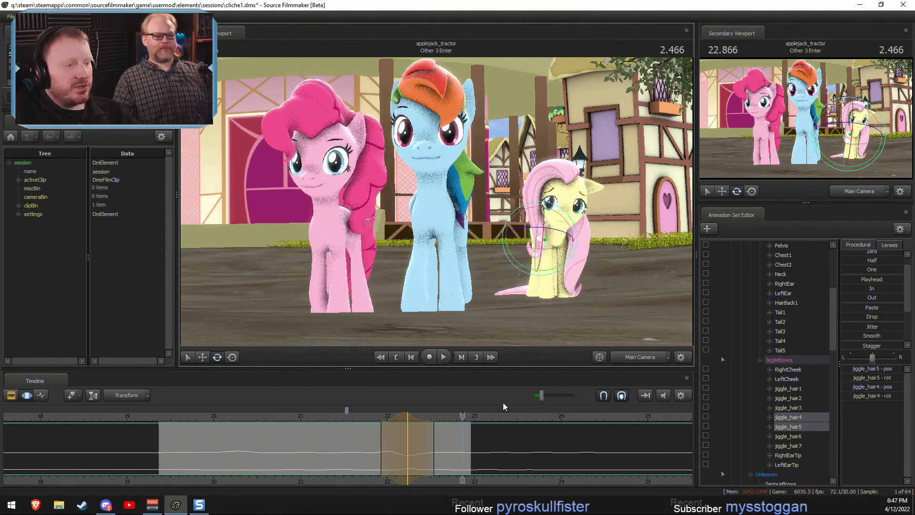
pyautogui.moveTo(393, 419); pyautogui.dragTo(390, 419)
pyautogui.click(355, 416)
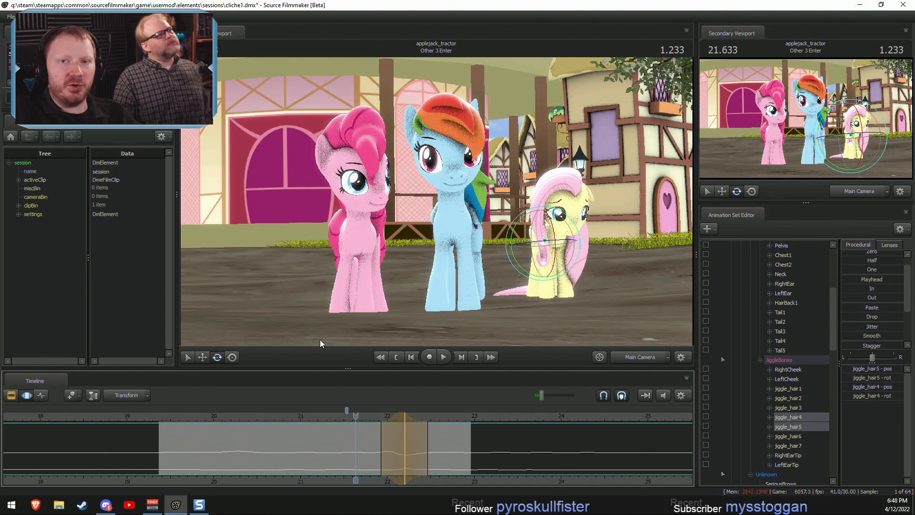
pyautogui.moveTo(341, 421)
pyautogui.mouseDown()
pyautogui.moveTo(323, 421)
pyautogui.moveTo(346, 427)
pyautogui.mouseUp()
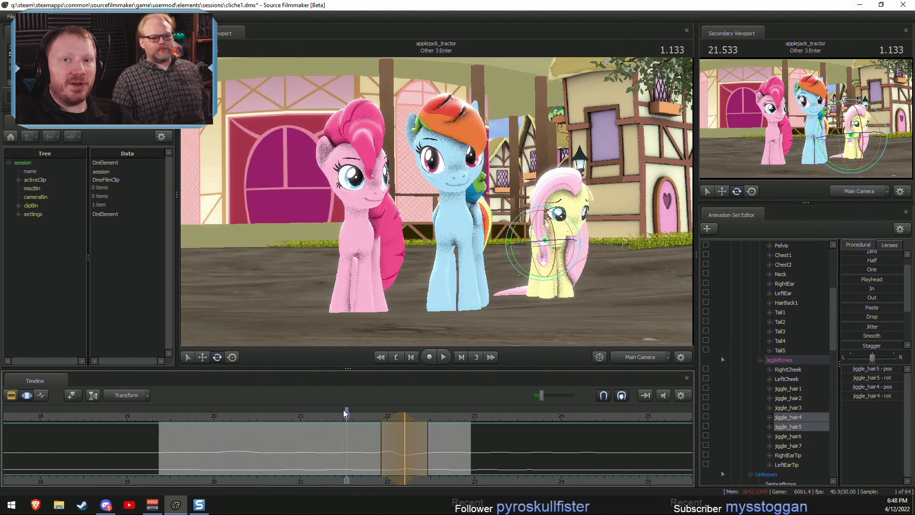
pyautogui.click(344, 417)
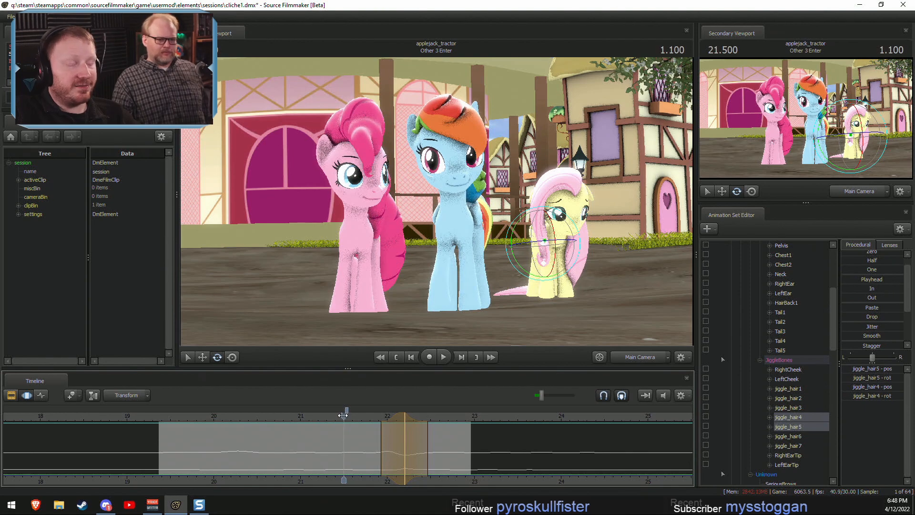
pyautogui.press('space')
pyautogui.press('space')
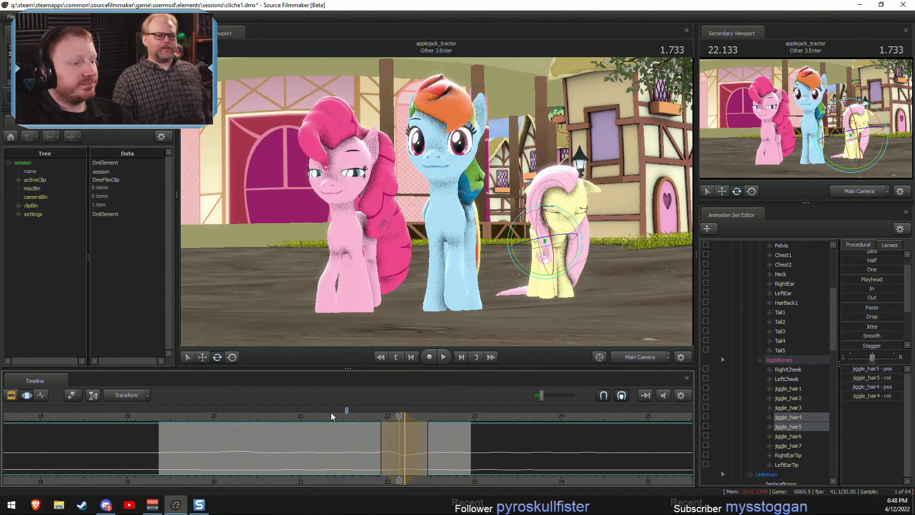
pyautogui.press('space')
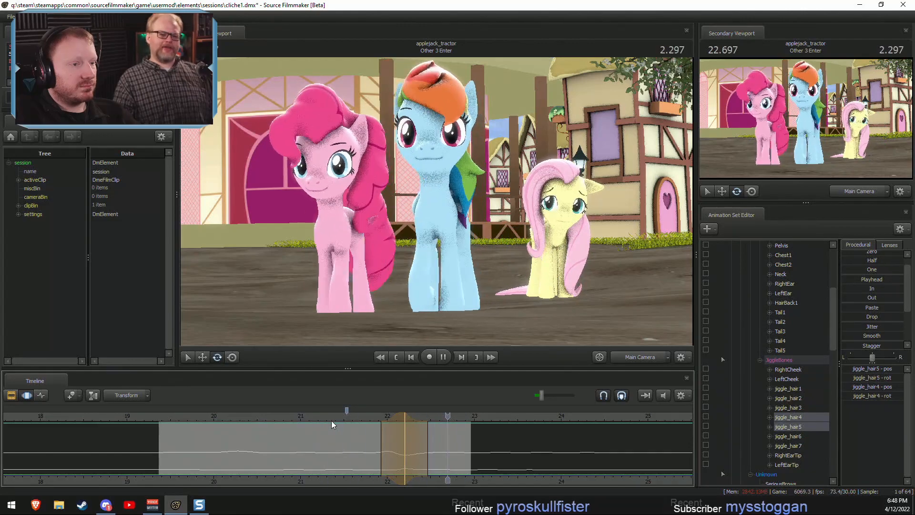
pyautogui.press('space')
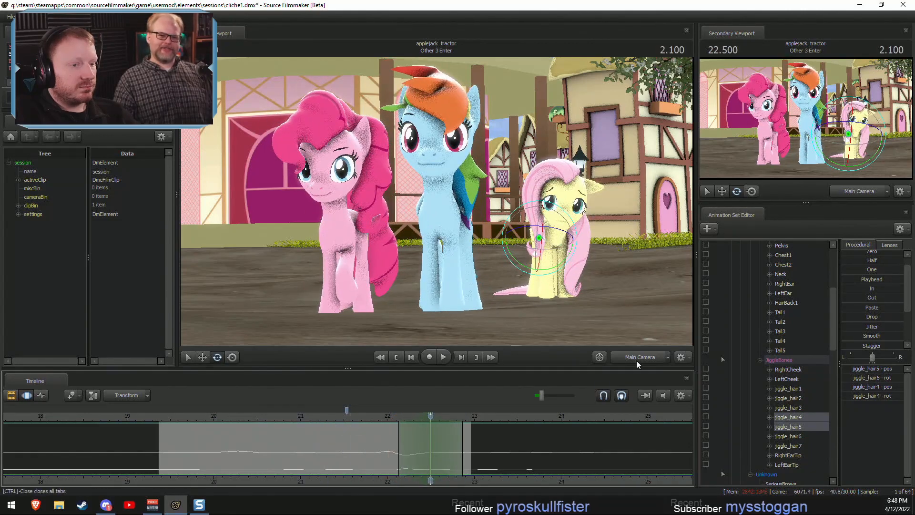
# Rotate jiggle_hair4 and jiggle_hair5 within a time selection centred on 22.500 seconds, add jiggle_hair2 to the rotation, and play back the result.
pyautogui.click(649, 355)
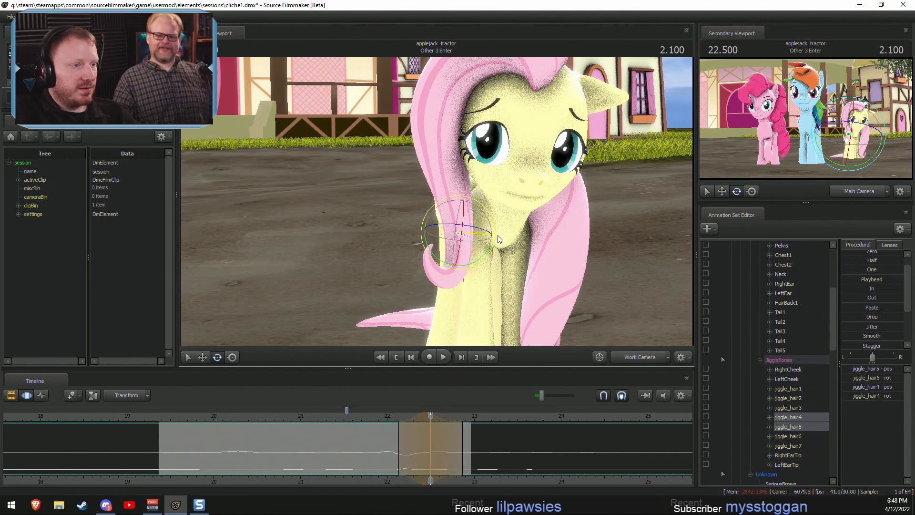
pyautogui.keyDown('ctrl'); pyautogui.click(796, 408); pyautogui.keyUp('ctrl')
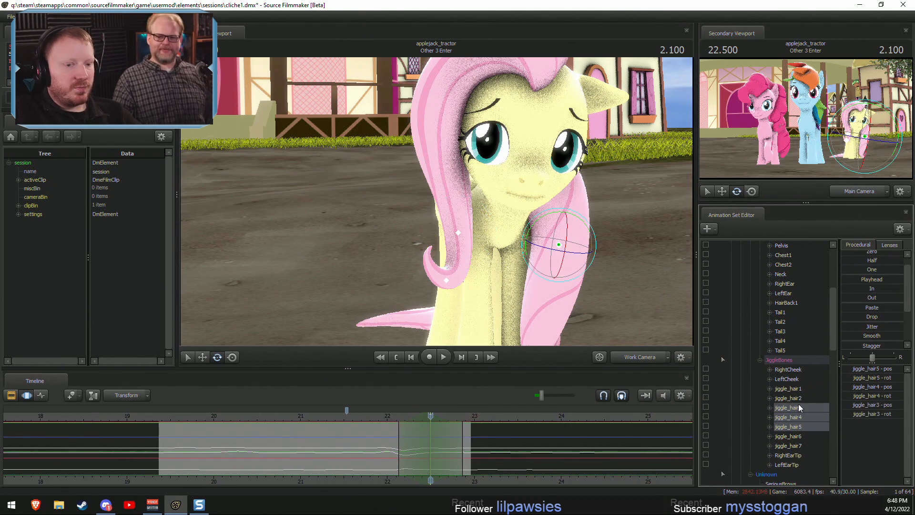
pyautogui.keyDown('ctrl'); pyautogui.click(798, 408); pyautogui.keyUp('ctrl')
pyautogui.keyDown('ctrl'); pyautogui.click(794, 398); pyautogui.keyUp('ctrl')
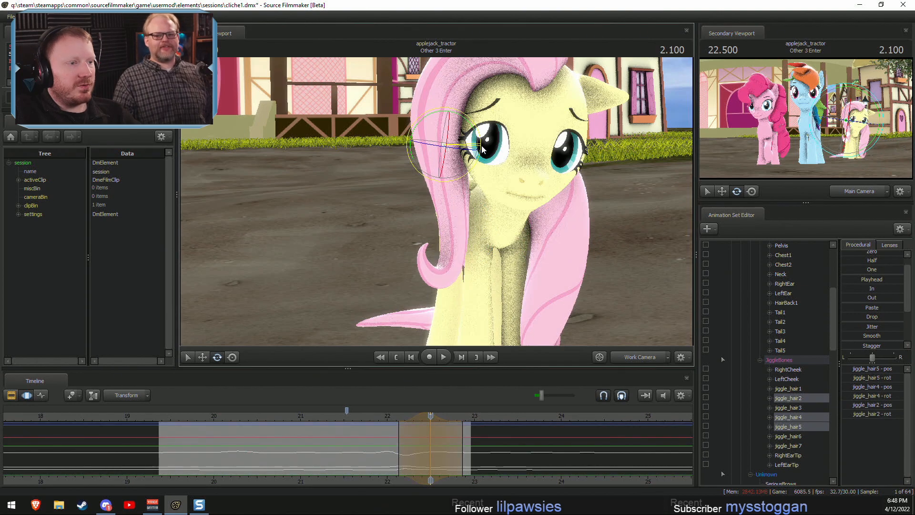
pyautogui.click(370, 413)
pyautogui.press('space')
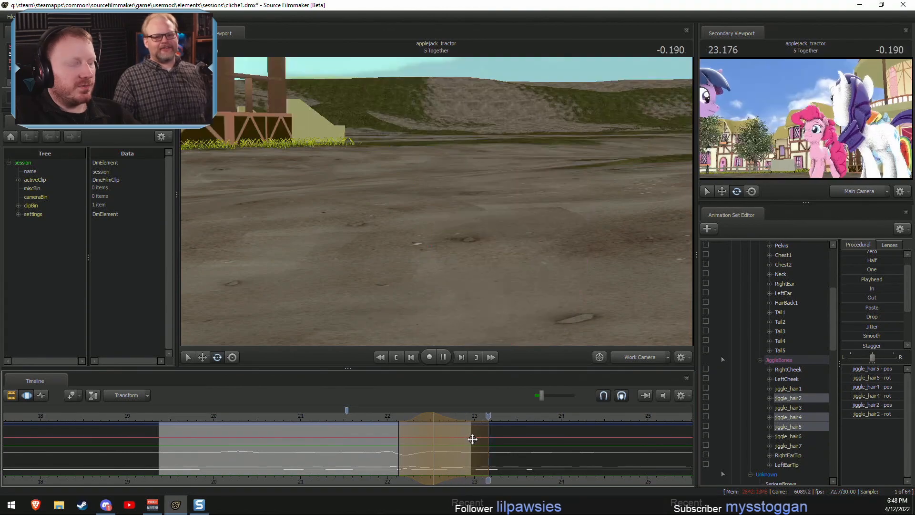
pyautogui.press('space')
pyautogui.click(335, 416)
pyautogui.click(638, 360)
pyautogui.press('space')
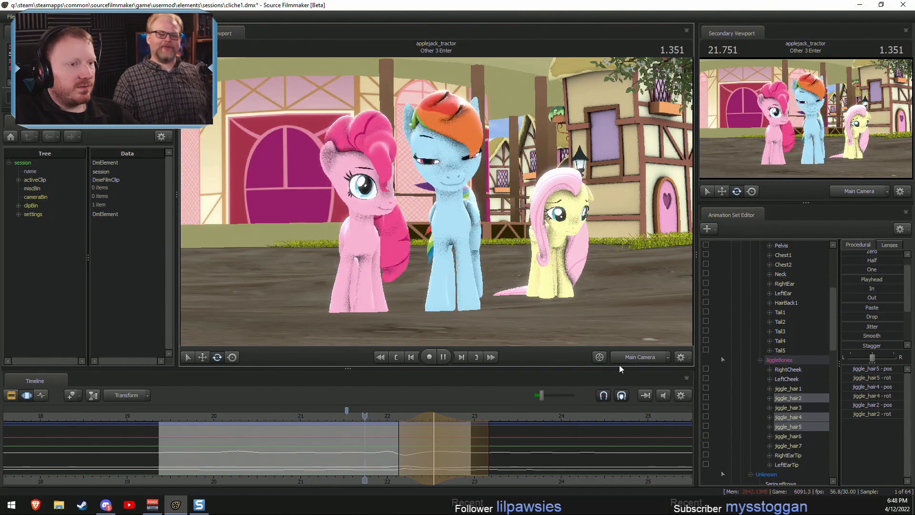
pyautogui.press('space')
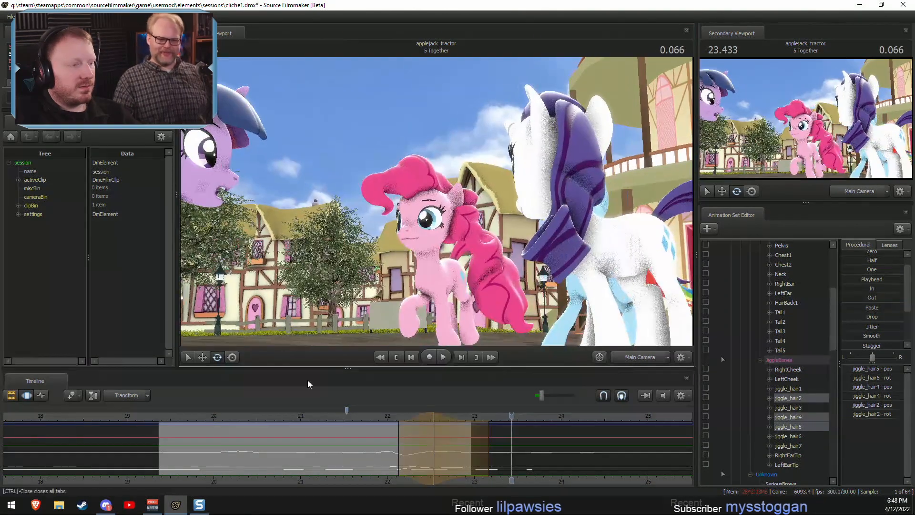
# Replay the Other 3 Enter shot from its start through the main camera to review the ponies' movement.
pyautogui.click(172, 418)
pyautogui.press('space')
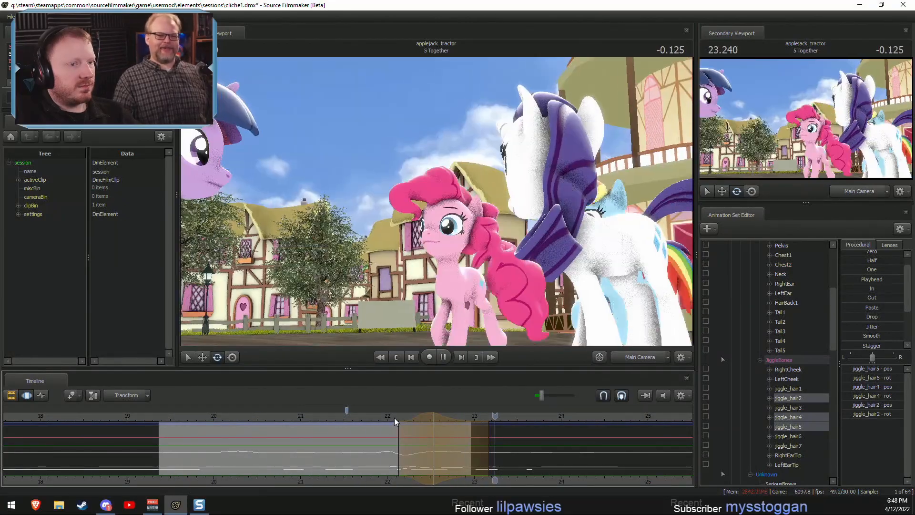
pyautogui.press('space')
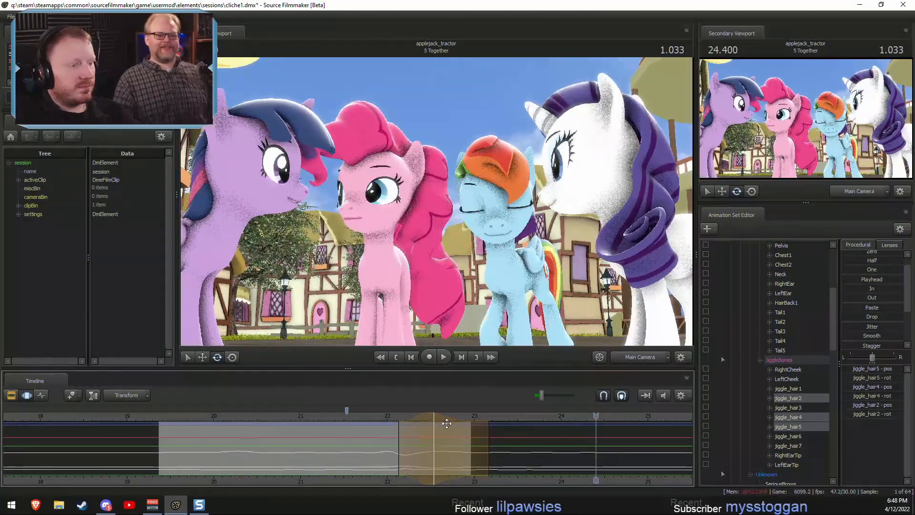
pyautogui.click(379, 415)
pyautogui.press('space')
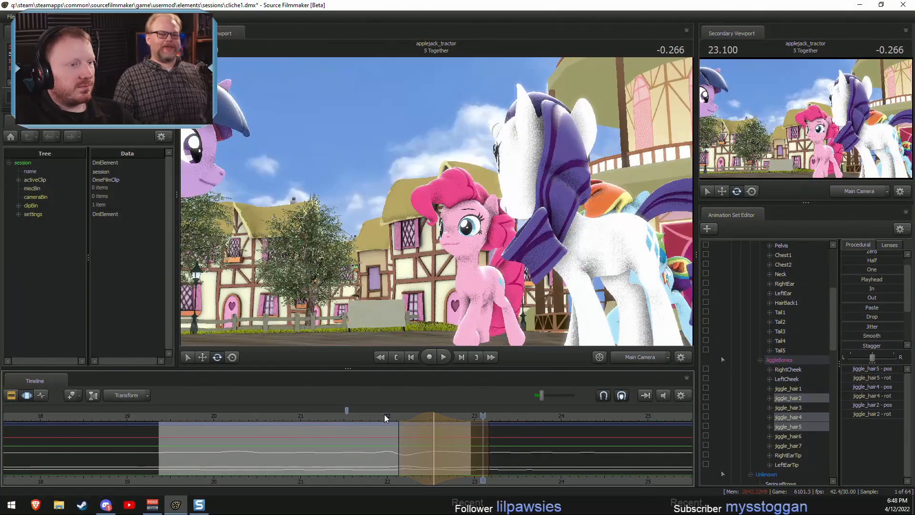
pyautogui.click(333, 410)
pyautogui.click(278, 409)
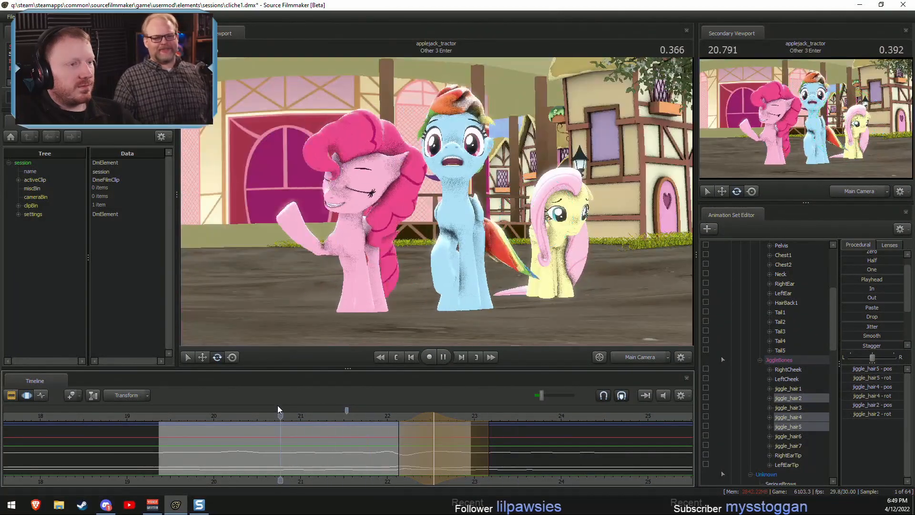
pyautogui.click(166, 410)
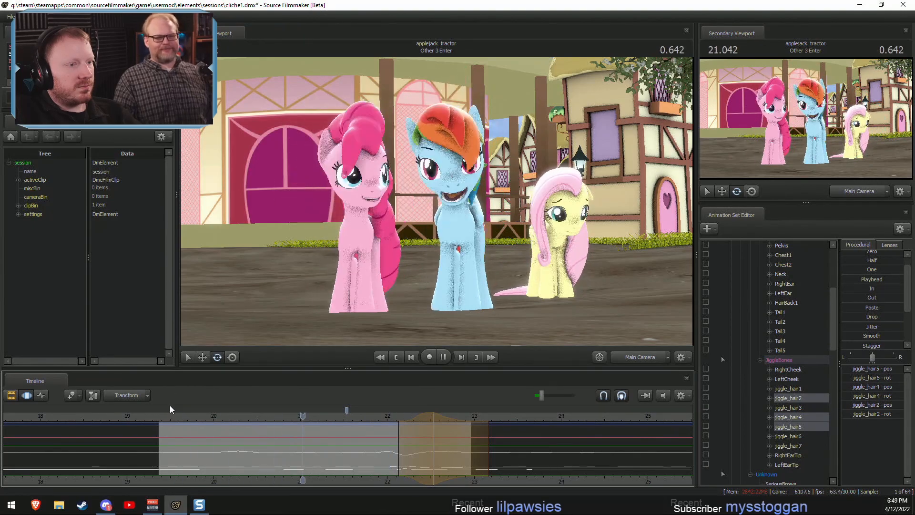
pyautogui.click(172, 406)
pyautogui.press('space')
# Examine Rainbow Dash and Pinkie Pie from above with the work camera while playing the shot from its start.
pyautogui.click(626, 359)
pyautogui.moveTo(581, 288); pyautogui.dragTo(436, 200)
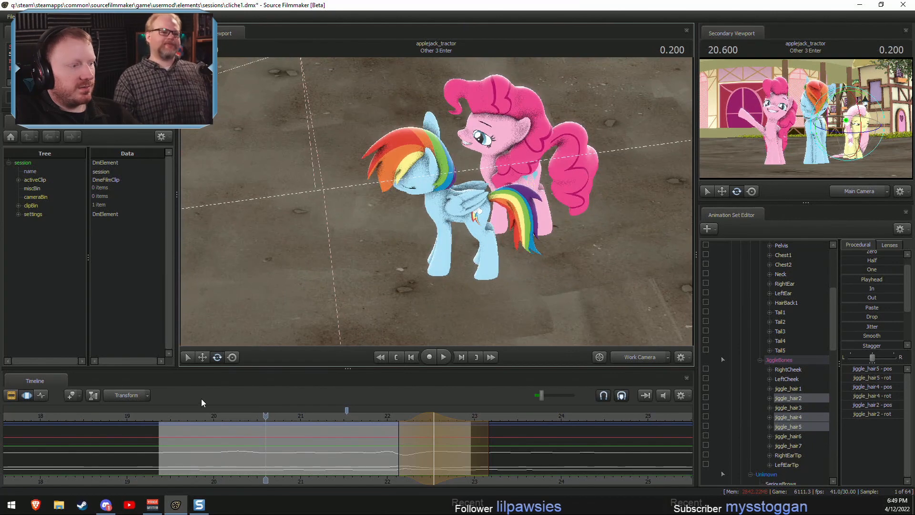
pyautogui.press('space')
pyautogui.click(164, 414)
pyautogui.click(164, 415)
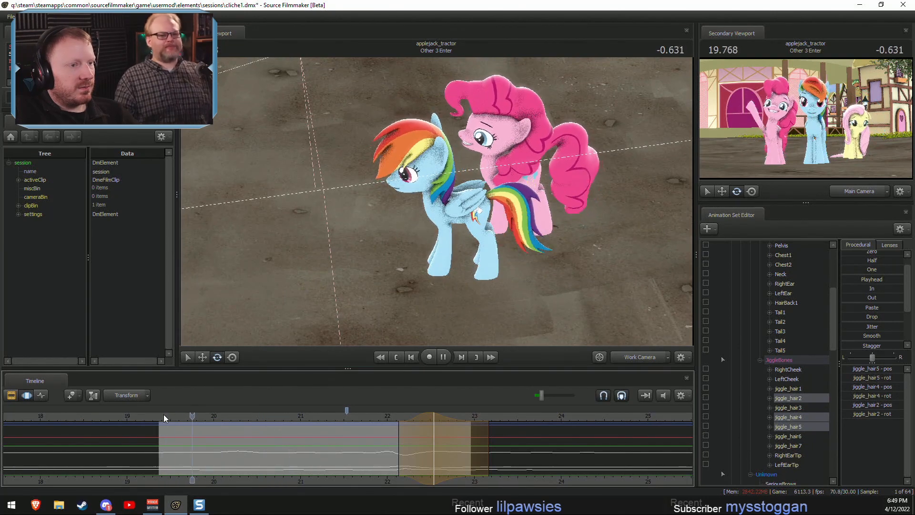
pyautogui.click(164, 415)
pyautogui.click(165, 414)
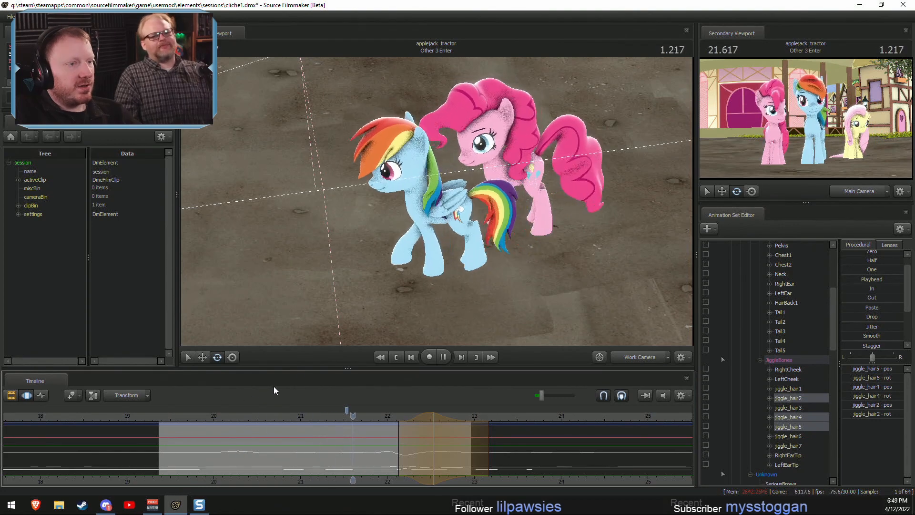
pyautogui.press('space')
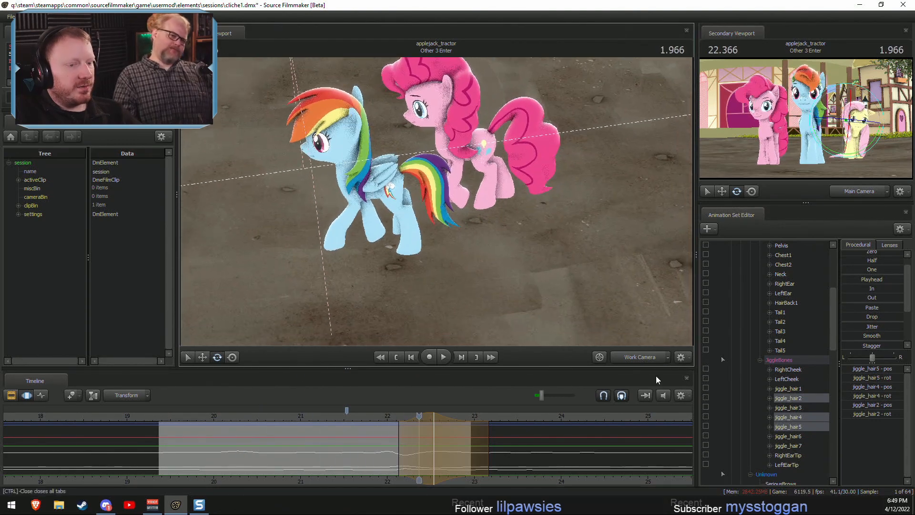
# Return to the main camera and play the shot from about 19.4 seconds into the 5 Together shot.
pyautogui.click(639, 357)
pyautogui.click(166, 415)
pyautogui.press('space')
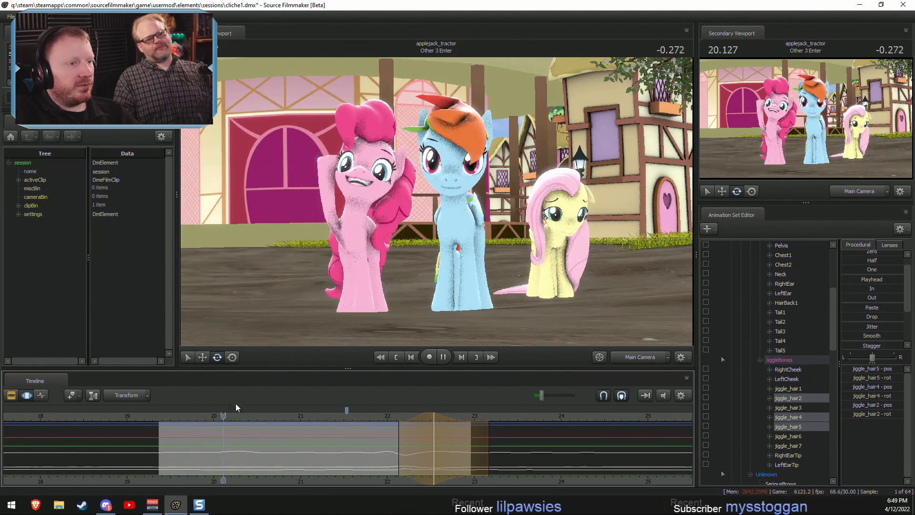
pyautogui.moveTo(177, 416); pyautogui.dragTo(172, 417)
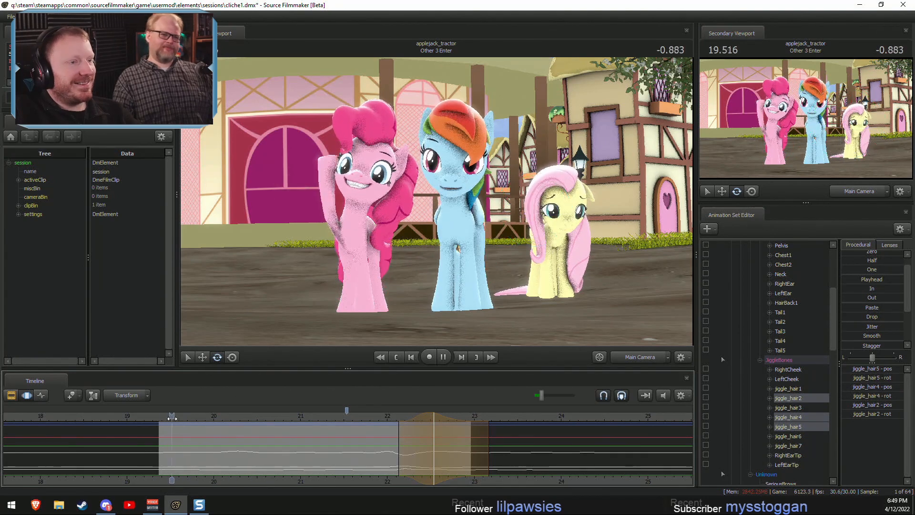
pyautogui.click(332, 415)
pyautogui.press('space')
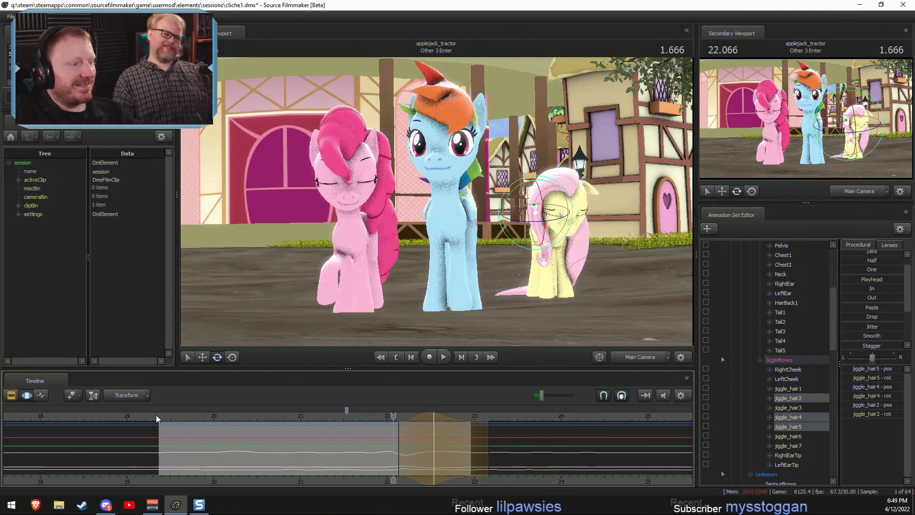
pyautogui.click(164, 416)
pyautogui.press('space')
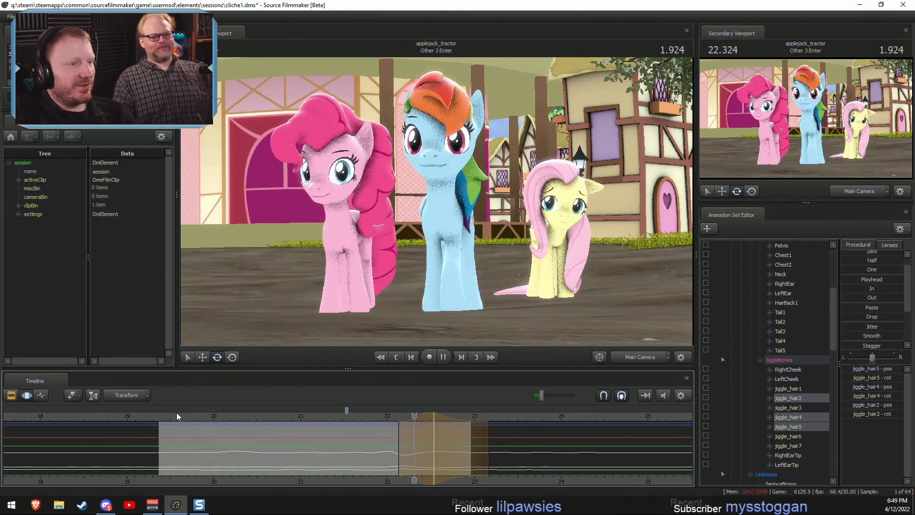
pyautogui.press('space')
# Show the shots in the Clip Editor and play Other 3 Enter through the main camera up to 22.700 seconds.
pyautogui.click(642, 357)
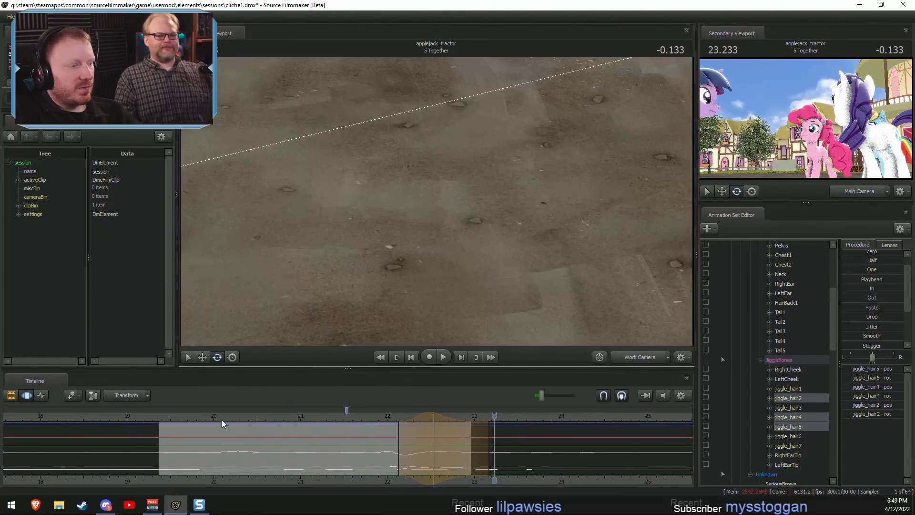
pyautogui.click(172, 414)
pyautogui.press('F2')
pyautogui.click(645, 357)
pyautogui.press('space')
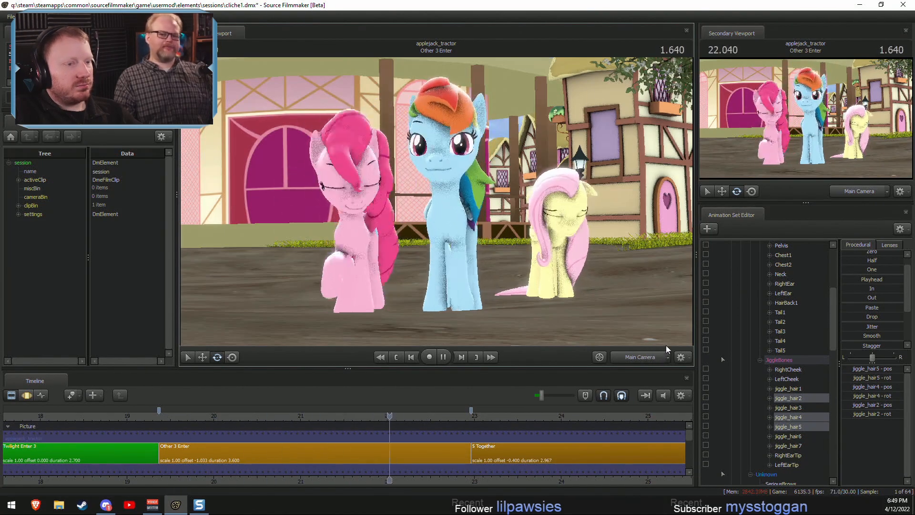
pyautogui.press('space')
# Bring the work camera close to Fluttershy's tail and select the Tail2 bone for motion editing at 22.700 seconds.
pyautogui.click(647, 357)
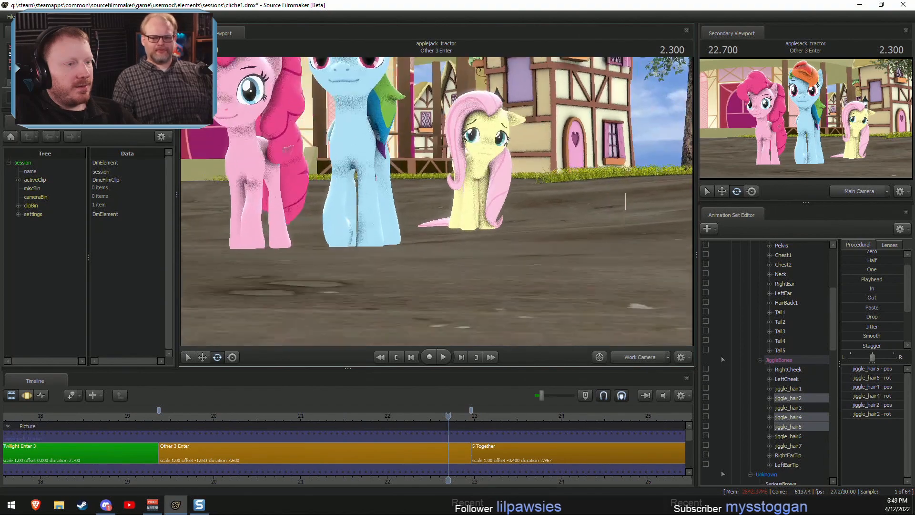
pyautogui.press('w')
pyautogui.moveTo(414, 210); pyautogui.dragTo(457, 219)
pyautogui.press('w')
pyautogui.press('x')
pyautogui.click(795, 407)
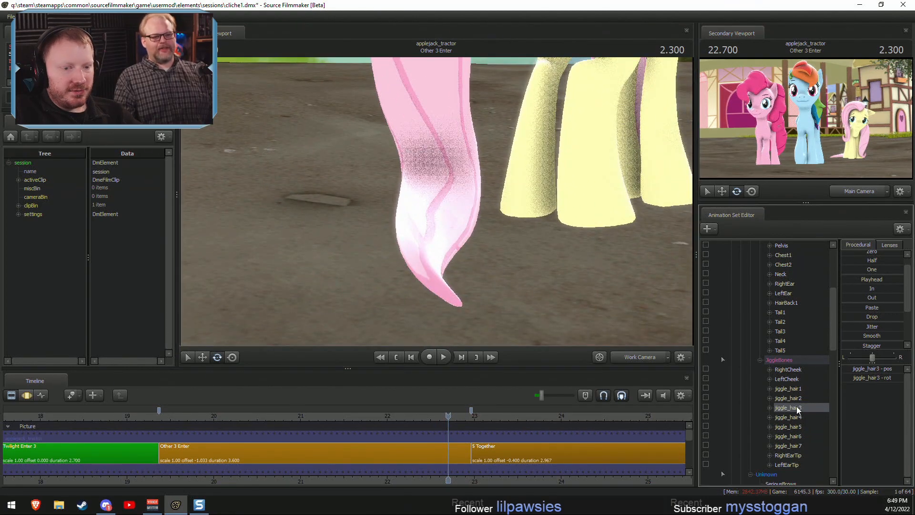
pyautogui.click(787, 436)
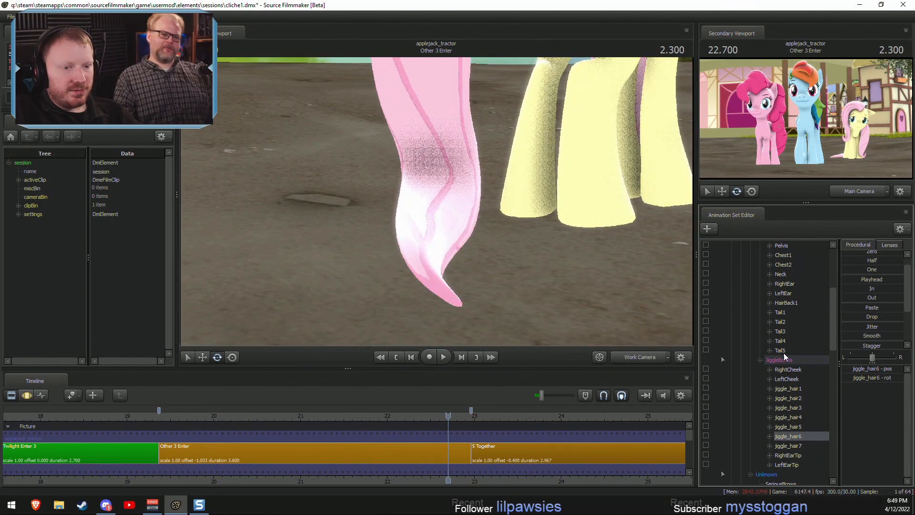
pyautogui.click(780, 322)
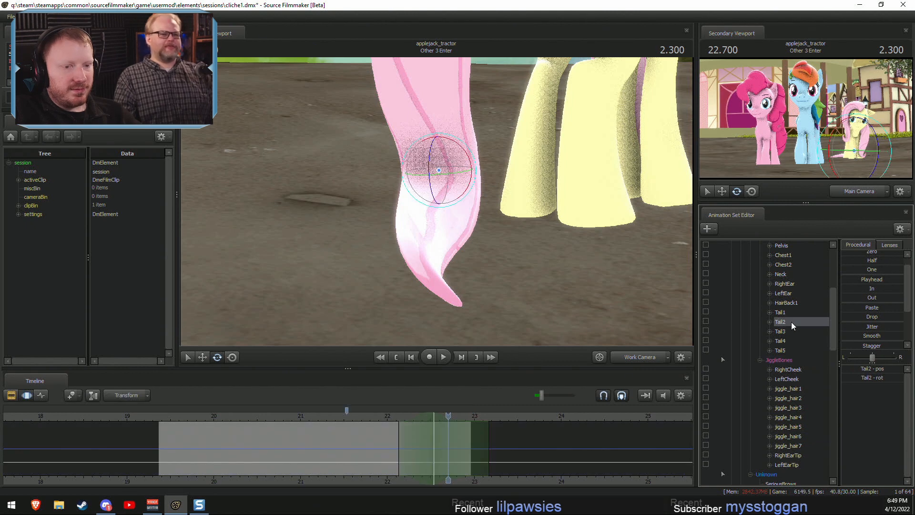
# Lock Tail2, apply the Playhead preset at 21.533 seconds across an infinite time selection, and play back the tail.
pyautogui.click(706, 321)
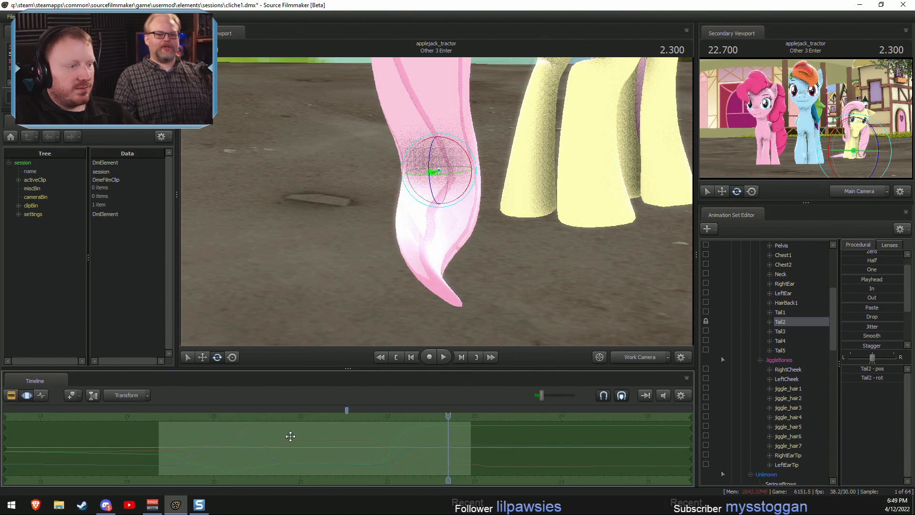
pyautogui.moveTo(442, 418); pyautogui.dragTo(346, 416)
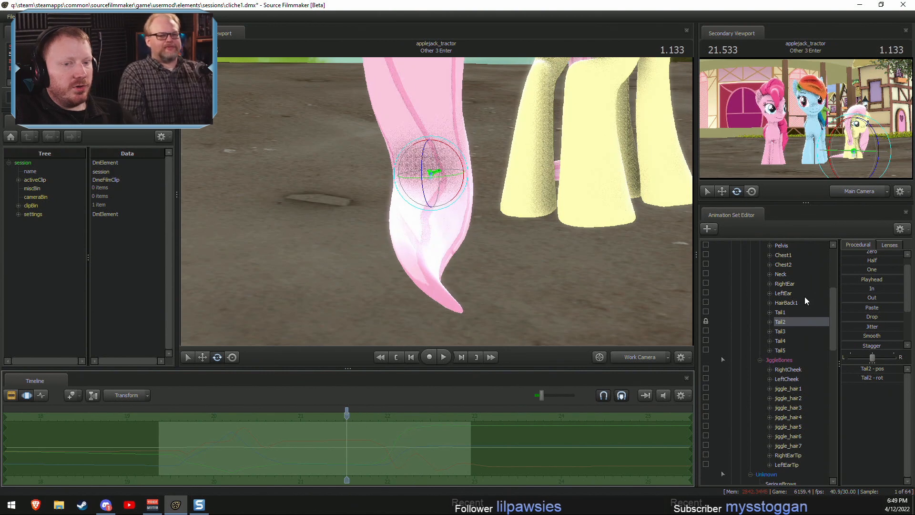
pyautogui.click(846, 281)
pyautogui.press('F2')
pyautogui.press('space')
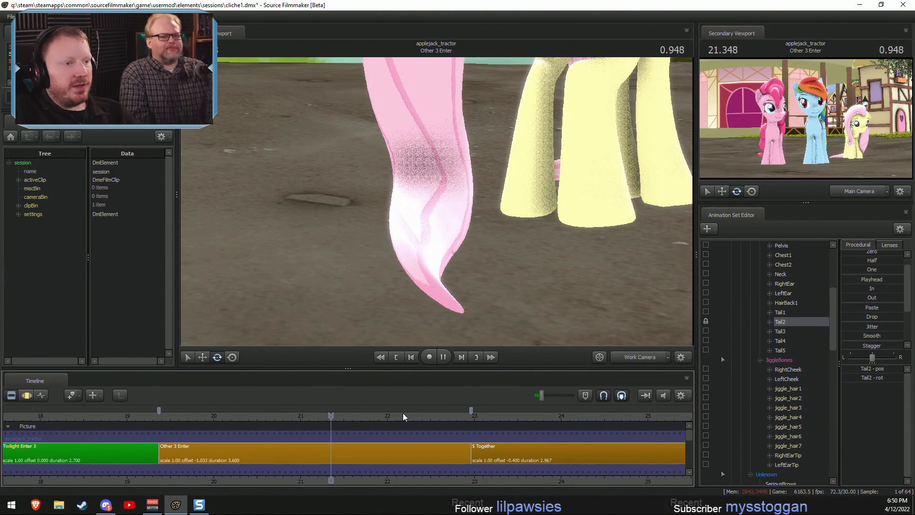
# Stop the playback, return to the main camera and play Other 3 Enter from about 19.5 seconds up to 22.900 seconds.
pyautogui.press('space')
pyautogui.click(639, 357)
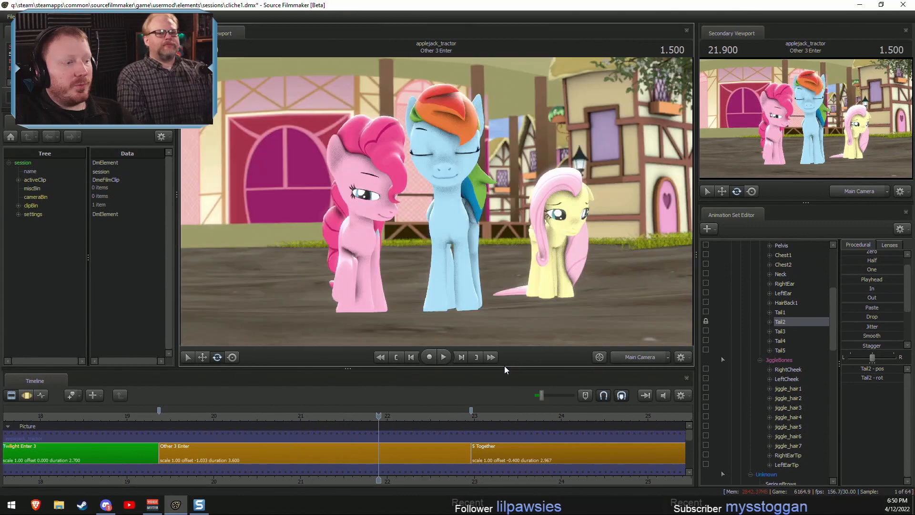
pyautogui.click(167, 418)
pyautogui.press('space')
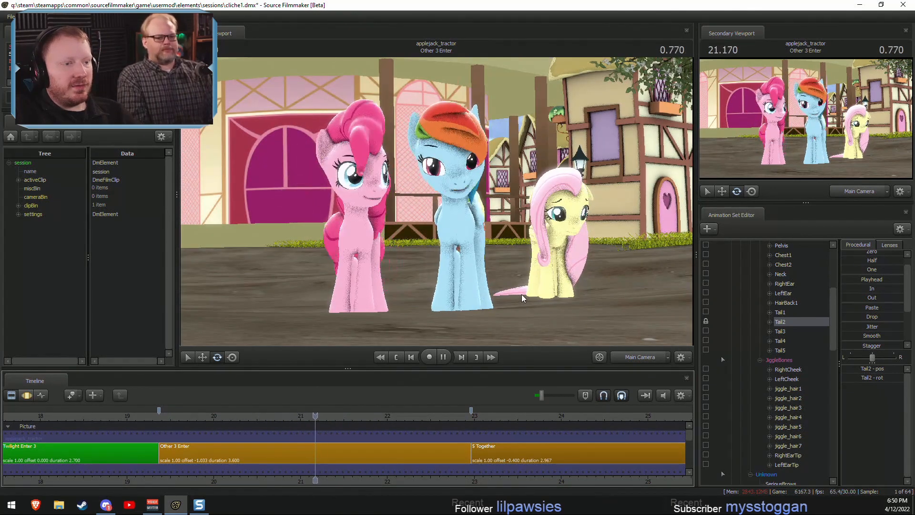
pyautogui.press('space')
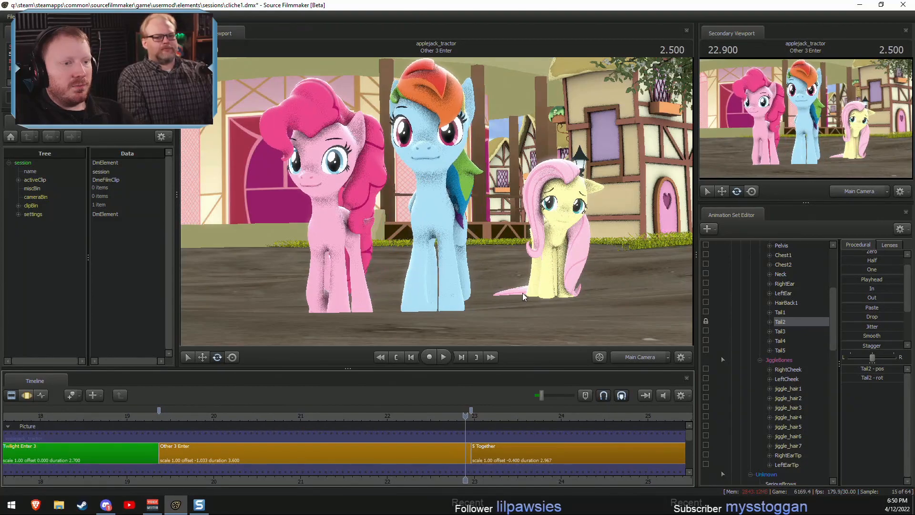
# Bring the work camera close beside Fluttershy's tail and rotate the Tail2 bone in the Motion Editor at 22.900 seconds.
pyautogui.keyDown('ctrl'); pyautogui.click(654, 356); pyautogui.keyUp('ctrl')
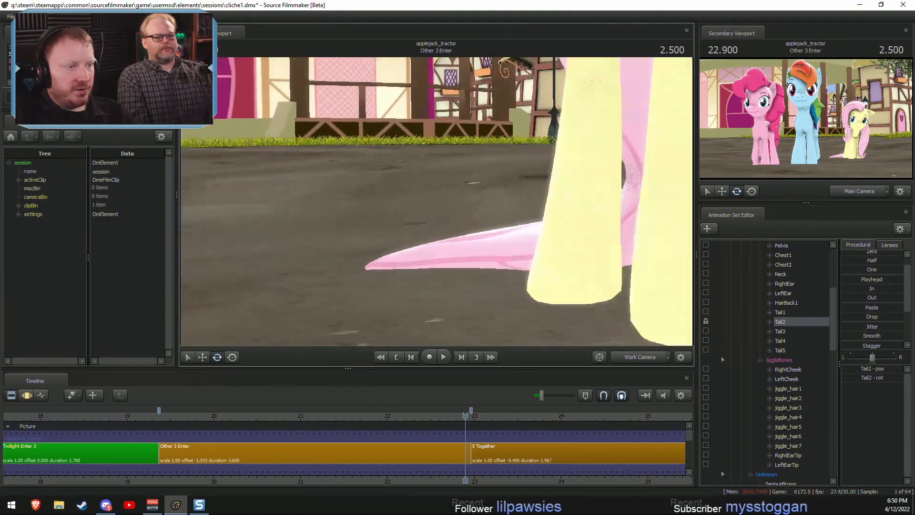
pyautogui.moveTo(436, 201)
pyautogui.mouseDown()
pyautogui.moveTo(460, 207)
pyautogui.moveTo(435, 184)
pyautogui.moveTo(436, 202)
pyautogui.moveTo(444, 187)
pyautogui.moveTo(436, 185)
pyautogui.moveTo(439, 195)
pyautogui.mouseUp()
pyautogui.press('x')
pyautogui.press('w')
pyautogui.press('z')
pyautogui.press('x')
pyautogui.press('z')
pyautogui.press('x')
pyautogui.press('d')
pyautogui.press('a')
pyautogui.press('d')
pyautogui.press('z')
pyautogui.press('s')
pyautogui.press('z')
pyautogui.press('F3')
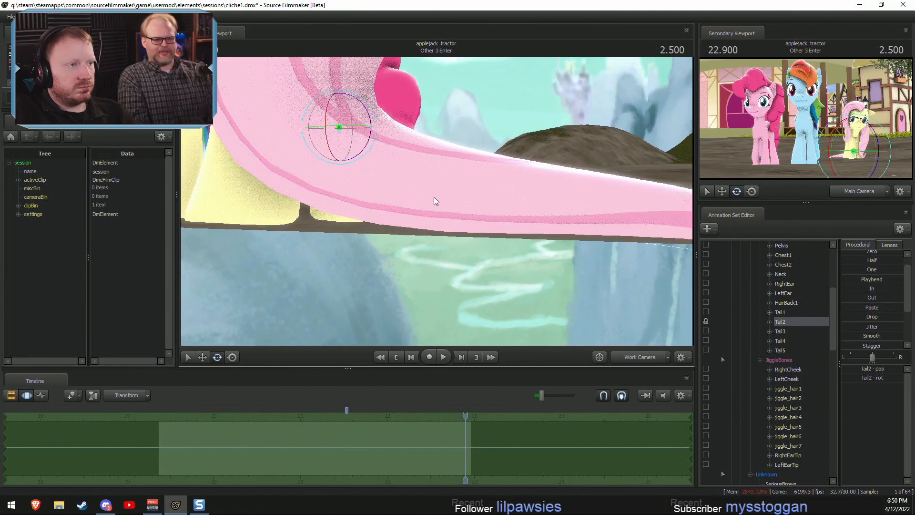
pyautogui.moveTo(353, 113); pyautogui.dragTo(385, 146)
# Shift the Tail2 bone slightly and fine-tune its rotation from both sides so the tail rests on the ground.
pyautogui.moveTo(436, 201)
pyautogui.mouseDown()
pyautogui.moveTo(459, 200)
pyautogui.moveTo(436, 201)
pyautogui.moveTo(438, 181)
pyautogui.moveTo(453, 217)
pyautogui.moveTo(446, 210)
pyautogui.mouseUp()
pyautogui.press('e')
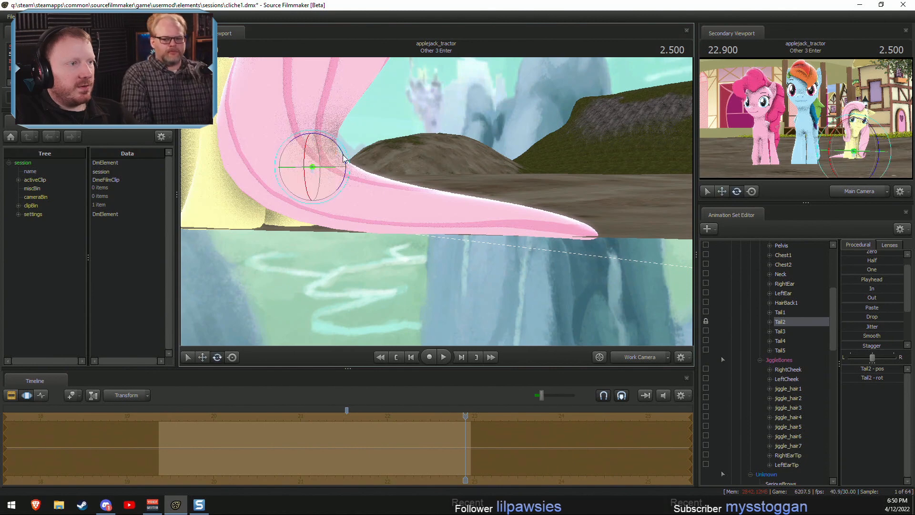
pyautogui.moveTo(344, 157); pyautogui.dragTo(330, 159)
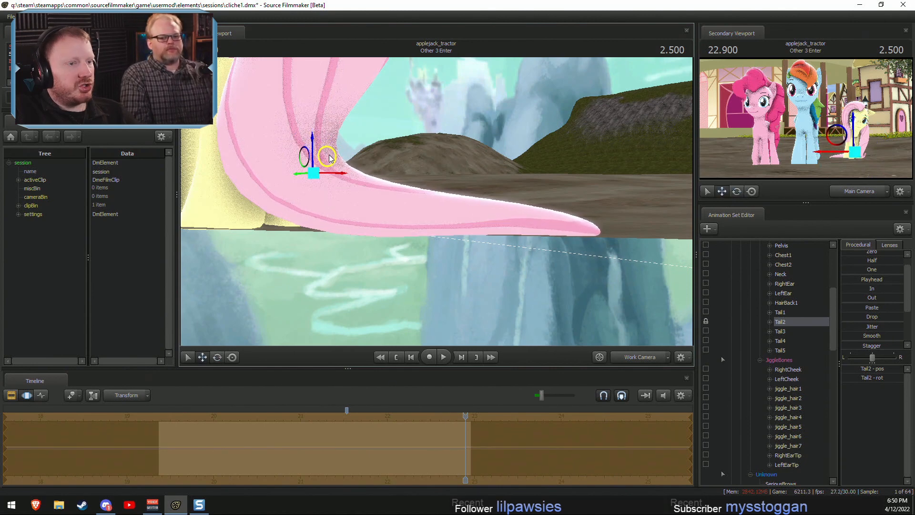
pyautogui.press('d')
pyautogui.moveTo(436, 202); pyautogui.dragTo(301, 185)
pyautogui.press('e')
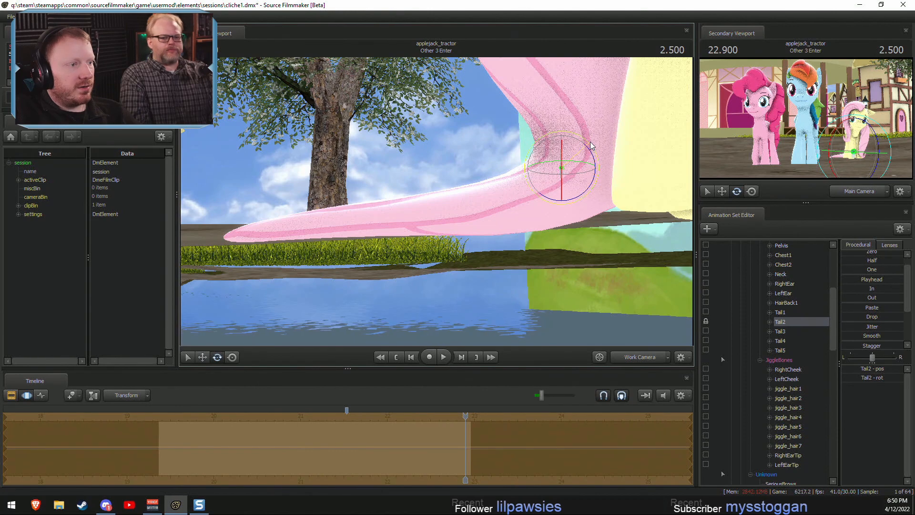
pyautogui.moveTo(589, 142); pyautogui.dragTo(589, 141)
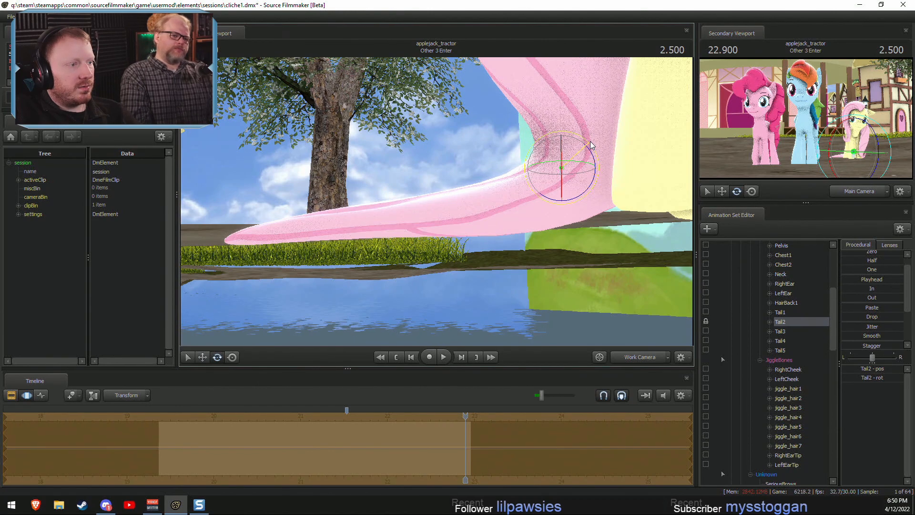
# Return to the main camera and replay Other 3 Enter from its start with the Clip Editor showing.
pyautogui.click(634, 362)
pyautogui.press('F2')
pyautogui.press('space')
pyautogui.press('space')
pyautogui.press('F3')
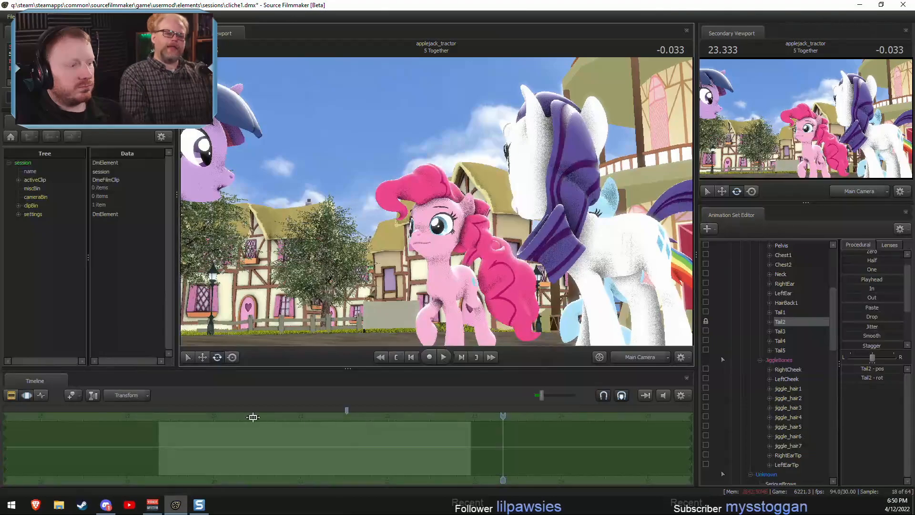
pyautogui.press('F2')
pyautogui.click(160, 414)
pyautogui.press('space')
pyautogui.press('space')
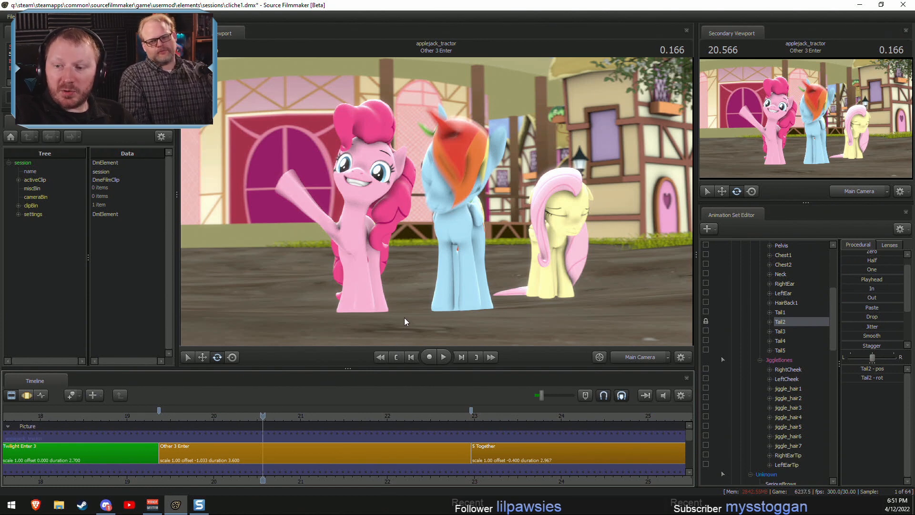
# Pull the work camera high above the set to show the whole town layout, and save the session.
pyautogui.keyDown('ctrl'); pyautogui.click(630, 356); pyautogui.keyUp('ctrl')
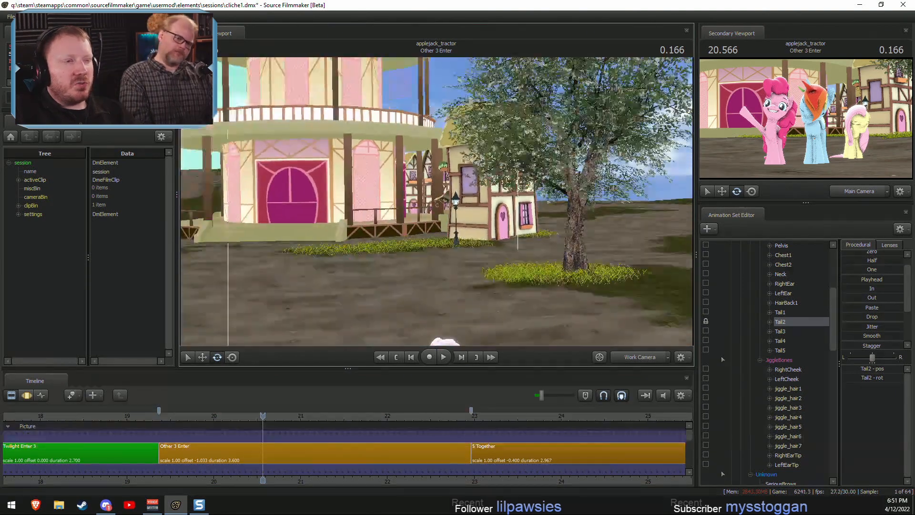
pyautogui.press('s')
pyautogui.moveTo(436, 201); pyautogui.dragTo(407, 250)
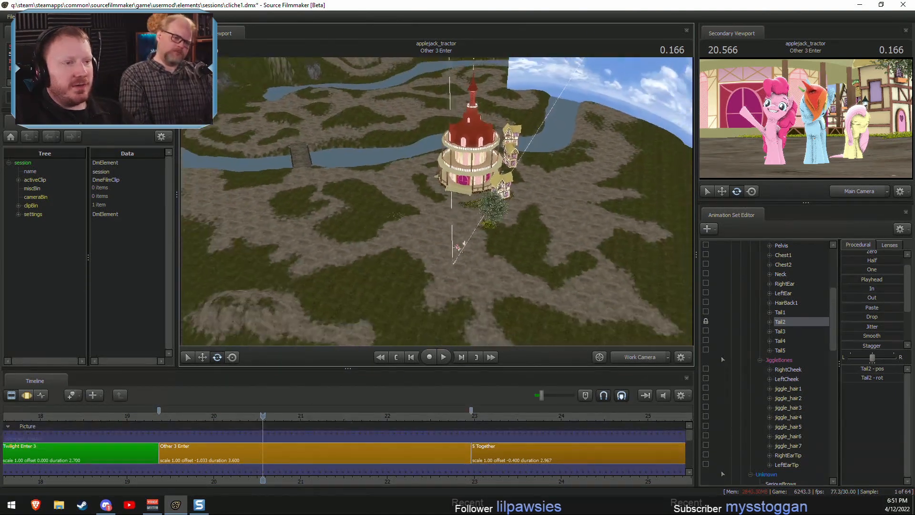
pyautogui.moveTo(566, 172); pyautogui.dragTo(553, 133)
pyautogui.press('w')
pyautogui.moveTo(479, 210); pyautogui.dragTo(438, 204)
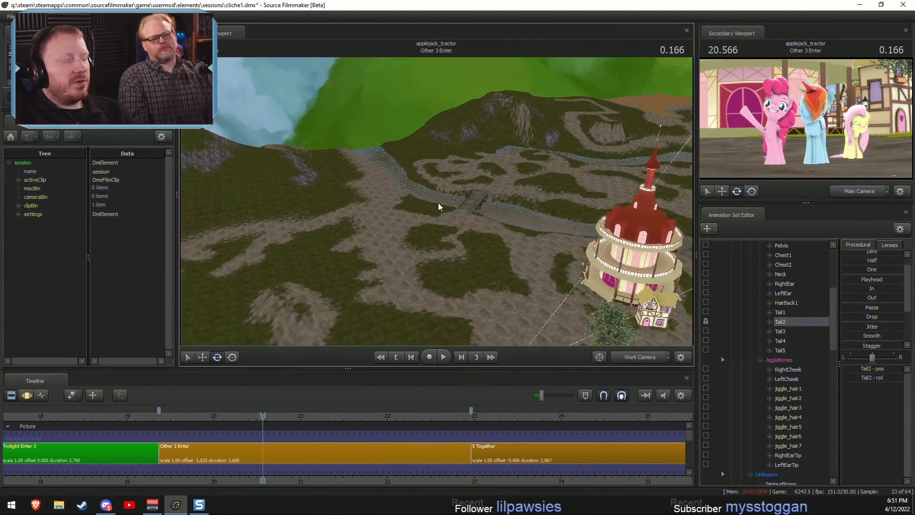
pyautogui.hotkey('ctrl', 's')
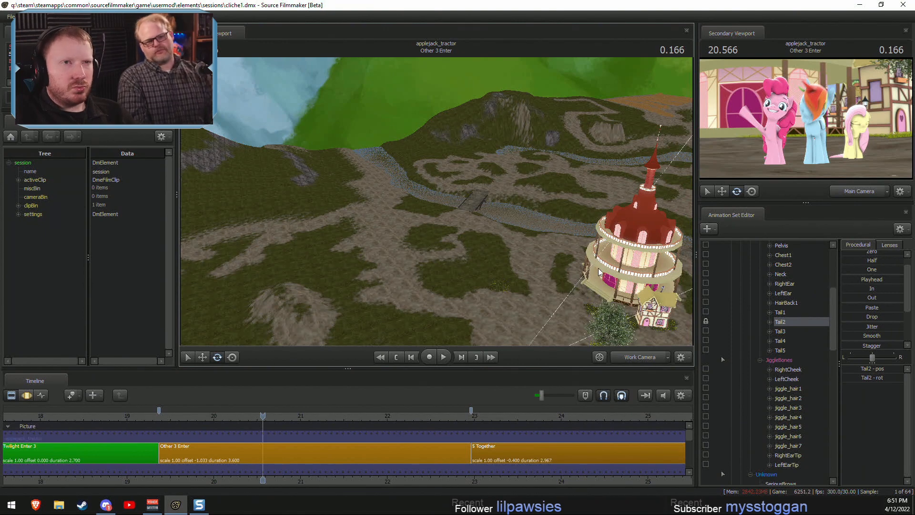
pyautogui.press('s')
pyautogui.moveTo(551, 261); pyautogui.dragTo(594, 261)
pyautogui.press('w')
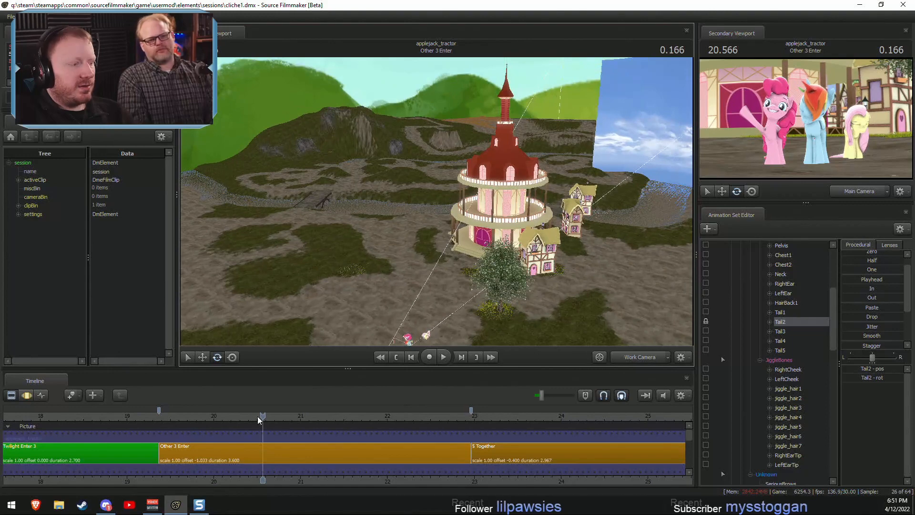
# Switch to File Explorer, browse to the Videos folder in Pony SFM and open Lyra Fatali.mp4 in VLC.
pyautogui.click(53, 507)
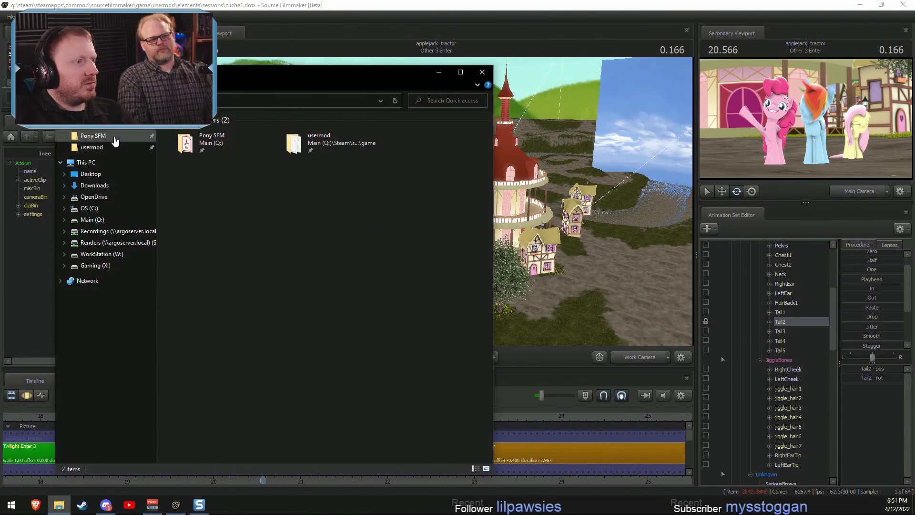
pyautogui.click(93, 136)
pyautogui.click(95, 147)
pyautogui.click(95, 136)
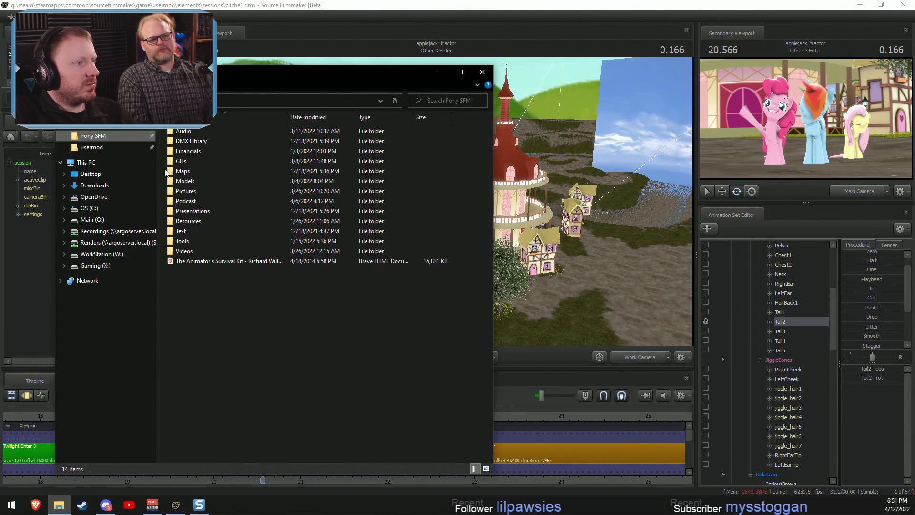
pyautogui.doubleClick(184, 250)
pyautogui.scroll(-5, 315, 304)
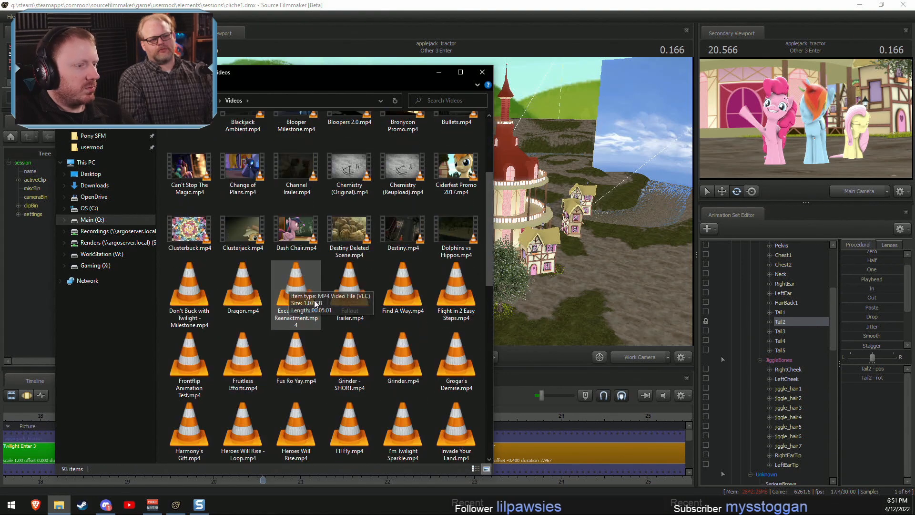
pyautogui.scroll(-3, 315, 304)
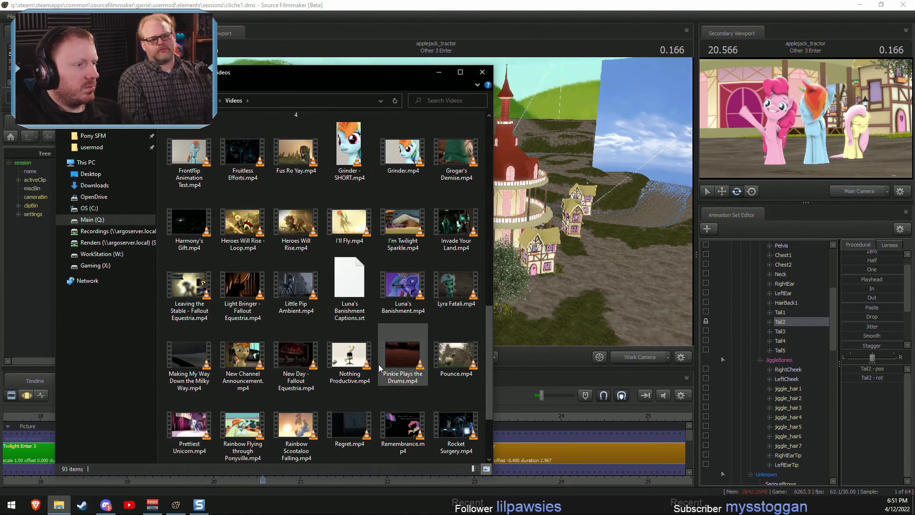
pyautogui.click(451, 287)
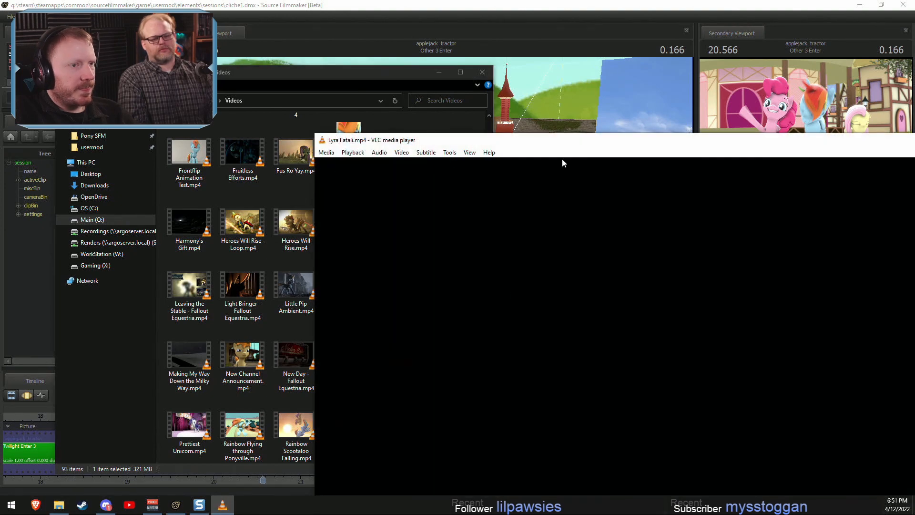
pyautogui.click(562, 158)
pyautogui.click(219, 509)
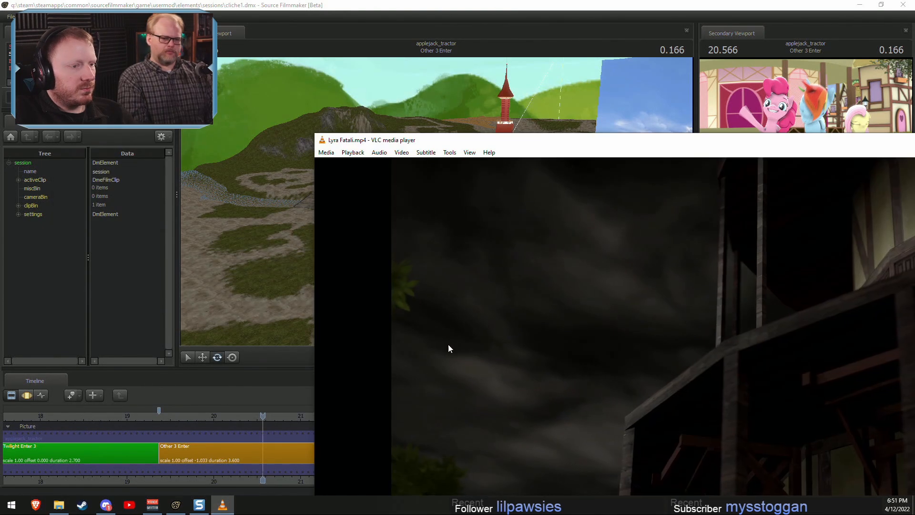
pyautogui.doubleClick(554, 296)
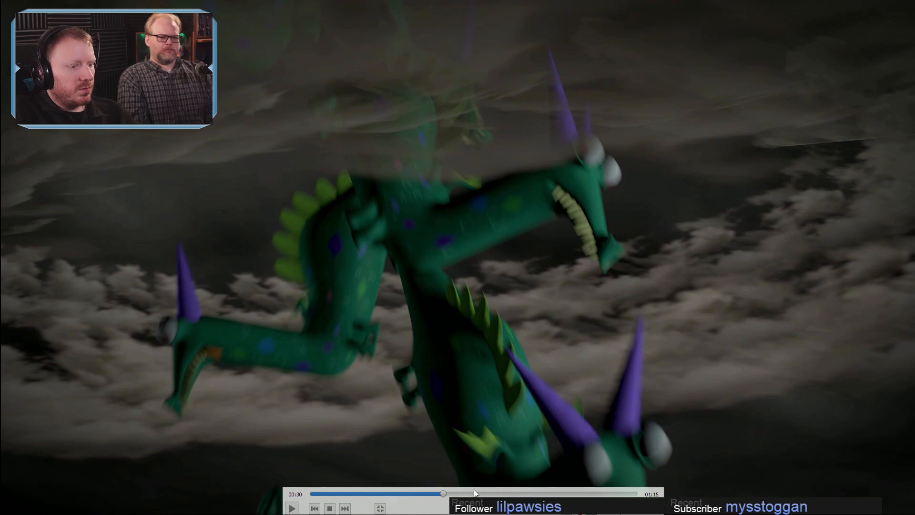
pyautogui.moveTo(473, 490); pyautogui.dragTo(404, 496)
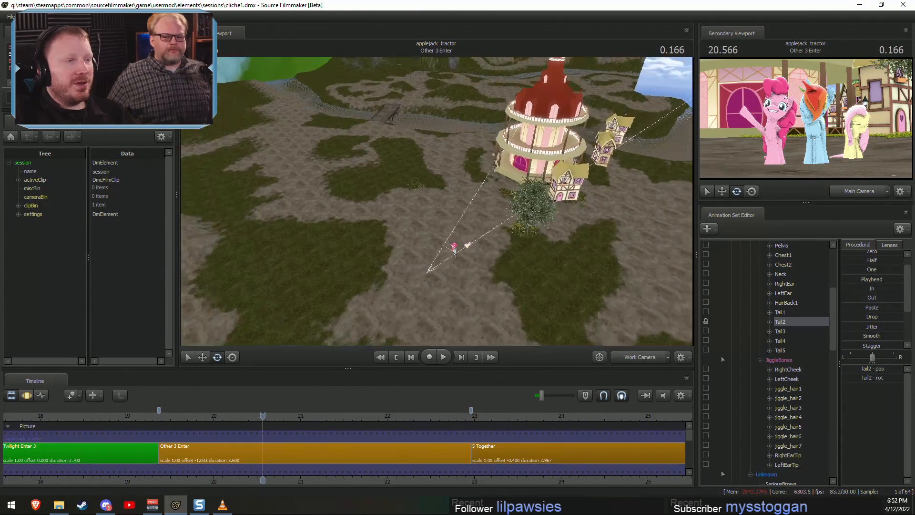
# Back in Source Filmmaker, go to 5.200 seconds, survey the Applejack Apples 1 set from outside and select that shot.
pyautogui.moveTo(436, 201); pyautogui.dragTo(441, 183)
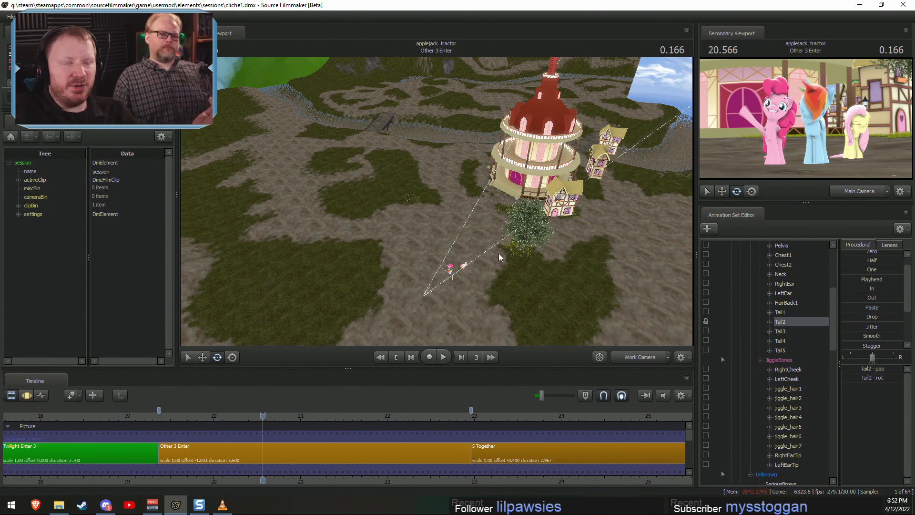
pyautogui.scroll(-10, 296, 447)
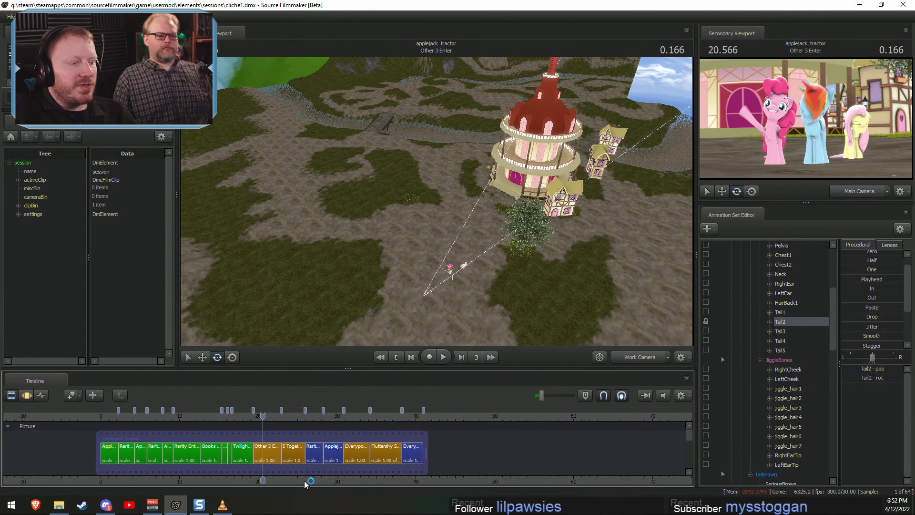
pyautogui.moveTo(367, 410); pyautogui.dragTo(251, 408)
pyautogui.moveTo(430, 221); pyautogui.dragTo(332, 213)
pyautogui.press('s')
pyautogui.press('d')
pyautogui.press('w')
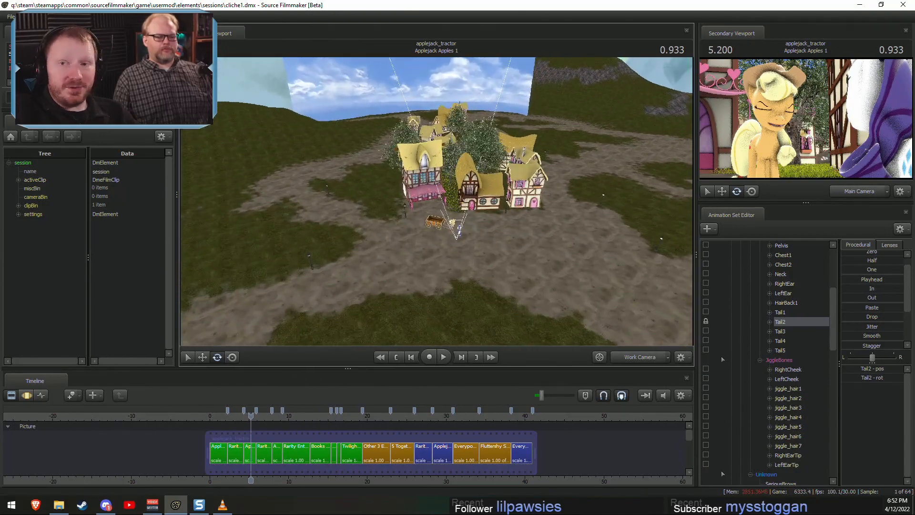
pyautogui.moveTo(436, 201); pyautogui.dragTo(436, 201)
pyautogui.press('w')
pyautogui.scroll(5, 286, 435)
pyautogui.click(250, 454)
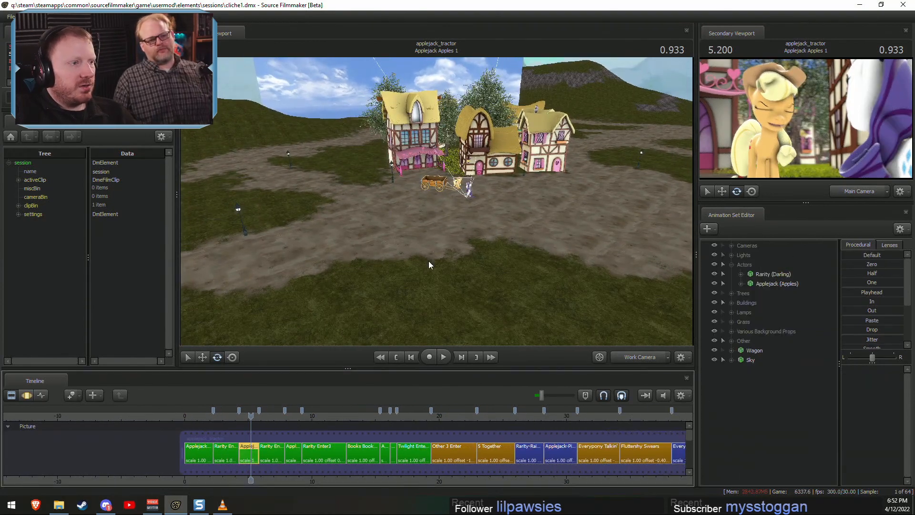
# Select Lamps 4, 6, 7 and 8 around the Applejack Apples 1 set and delete them.
pyautogui.moveTo(428, 264); pyautogui.dragTo(414, 274)
pyautogui.press('s')
pyautogui.press('z')
pyautogui.moveTo(365, 246); pyautogui.dragTo(365, 270)
pyautogui.press('F3')
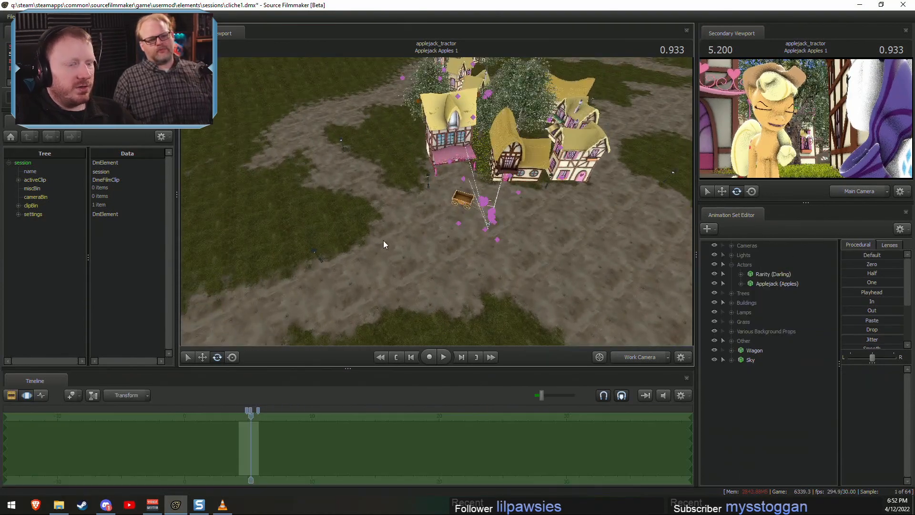
pyautogui.press('s')
pyautogui.moveTo(383, 240); pyautogui.dragTo(387, 229)
pyautogui.click(722, 311)
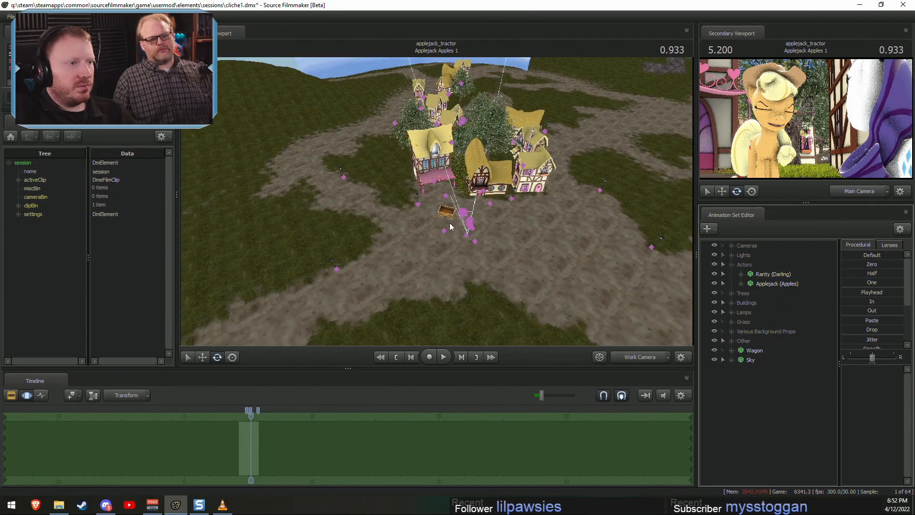
pyautogui.moveTo(351, 144)
pyautogui.keyDown('ctrl'); pyautogui.mouseDown()
pyautogui.moveTo(359, 296)
pyautogui.moveTo(381, 267)
pyautogui.mouseUp(); pyautogui.keyUp('ctrl')
pyautogui.moveTo(405, 228); pyautogui.dragTo(477, 229)
pyautogui.press('w')
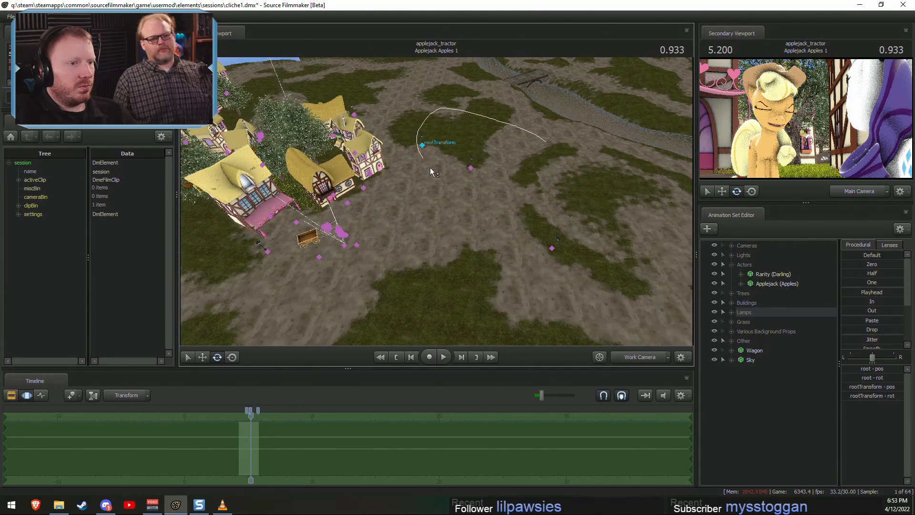
pyautogui.keyDown('ctrl'); pyautogui.moveTo(430, 167); pyautogui.dragTo(632, 275); pyautogui.keyUp('ctrl')
pyautogui.click(732, 312)
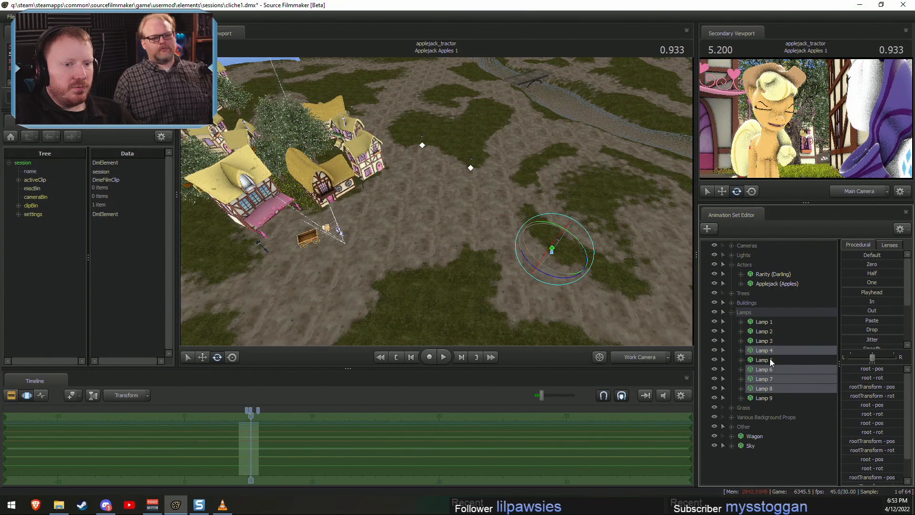
pyautogui.rightClick(790, 385)
pyautogui.click(805, 281)
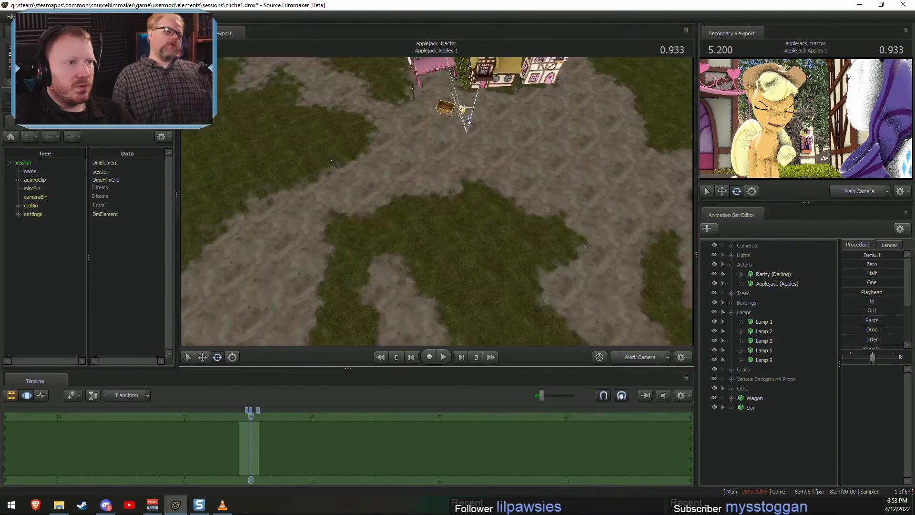
# Select the stray Lamps 3 and 9 outside the town buildings, delete them and check the cleared set.
pyautogui.press('w')
pyautogui.moveTo(476, 148); pyautogui.dragTo(534, 141)
pyautogui.click(518, 143)
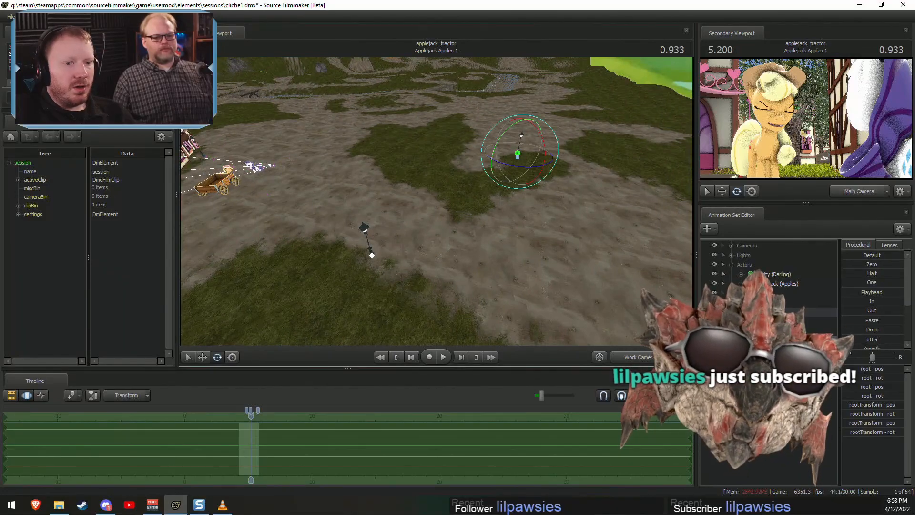
pyautogui.rightClick(791, 344)
pyautogui.click(818, 366)
pyautogui.moveTo(502, 223); pyautogui.dragTo(433, 205)
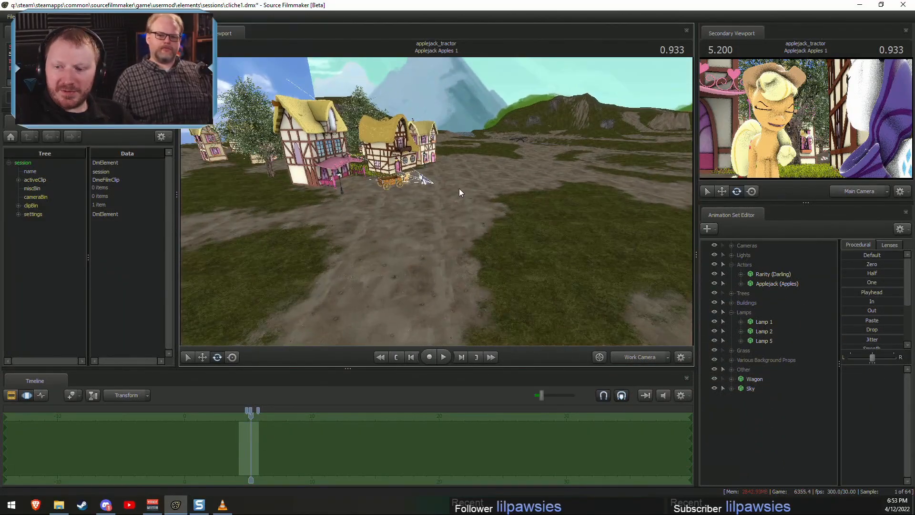
# Survey the buildings and surroundings of the Applejack Apples 1 set with the work camera.
pyautogui.press('w')
pyautogui.moveTo(524, 210); pyautogui.dragTo(434, 195)
pyautogui.press('a')
pyautogui.moveTo(435, 201); pyautogui.dragTo(371, 204)
pyautogui.press('w')
pyautogui.press('s')
# Go to 18.466 seconds in Twilight Enter 3 and inspect its characters, buildings and surroundings with the work camera.
pyautogui.press('F2')
pyautogui.click(364, 415)
pyautogui.press('w')
pyautogui.press('a')
pyautogui.moveTo(364, 417); pyautogui.dragTo(419, 419)
pyautogui.moveTo(436, 202); pyautogui.dragTo(436, 202)
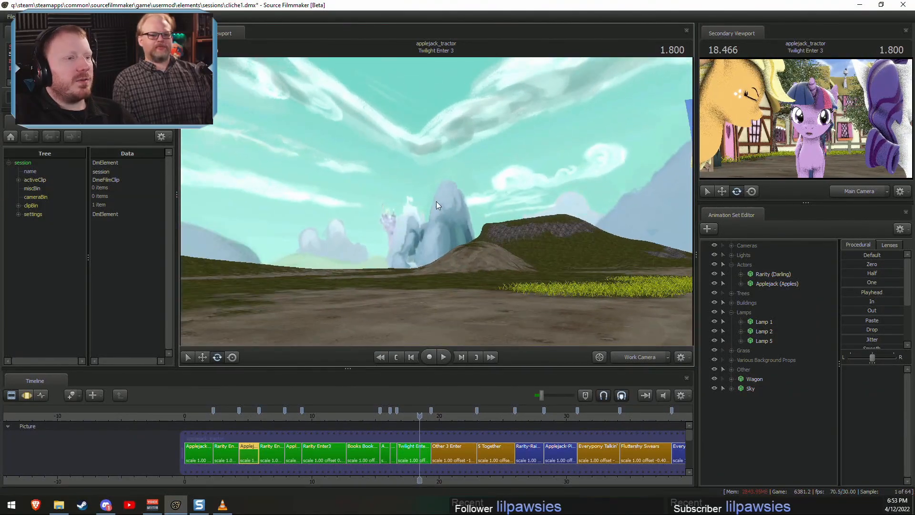
pyautogui.moveTo(579, 193); pyautogui.dragTo(589, 177)
pyautogui.press('s')
pyautogui.moveTo(436, 202)
pyautogui.mouseDown()
pyautogui.moveTo(437, 222)
pyautogui.moveTo(438, 205)
pyautogui.mouseUp()
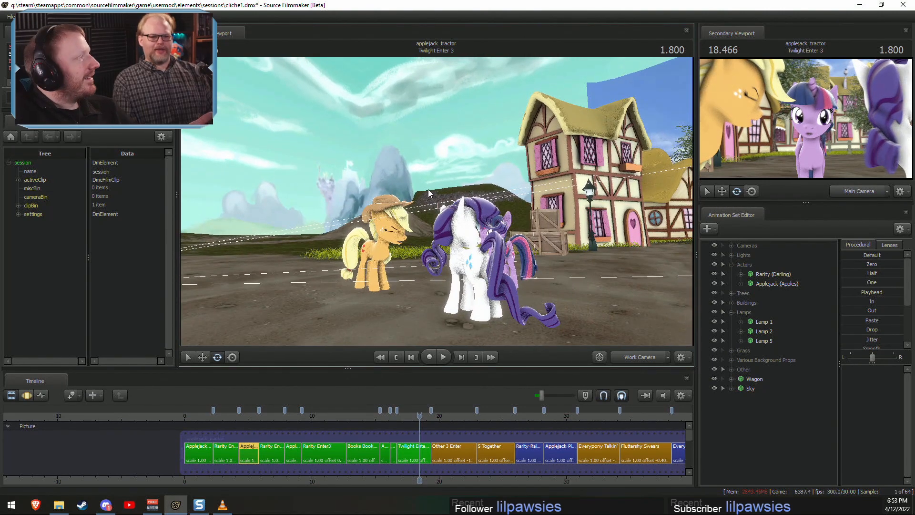
pyautogui.press('w')
pyautogui.press('a')
pyautogui.moveTo(401, 305); pyautogui.dragTo(524, 303)
# Go to 3.900 seconds in Rarity Enter and inspect Rarity and the backdrop behind her from the scene camera's copied position.
pyautogui.click(234, 414)
pyautogui.moveTo(429, 286); pyautogui.dragTo(458, 286)
pyautogui.click(638, 356)
pyautogui.keyDown('ctrl'); pyautogui.click(638, 357); pyautogui.keyUp('ctrl')
pyautogui.moveTo(562, 295); pyautogui.dragTo(609, 257)
pyautogui.moveTo(436, 198)
pyautogui.mouseDown()
pyautogui.moveTo(481, 214)
pyautogui.moveTo(436, 198)
pyautogui.moveTo(450, 217)
pyautogui.moveTo(455, 205)
pyautogui.moveTo(457, 238)
pyautogui.moveTo(419, 190)
pyautogui.moveTo(438, 217)
pyautogui.moveTo(431, 199)
pyautogui.moveTo(431, 210)
pyautogui.moveTo(445, 205)
pyautogui.moveTo(376, 183)
pyautogui.moveTo(378, 201)
pyautogui.moveTo(379, 190)
pyautogui.moveTo(429, 190)
pyautogui.moveTo(447, 203)
pyautogui.mouseUp()
# Toggle the viewport lighting in Rarity Enter, view the shot through the Main Camera and restore the lighting.
pyautogui.rightClick(436, 198)
pyautogui.click(448, 224)
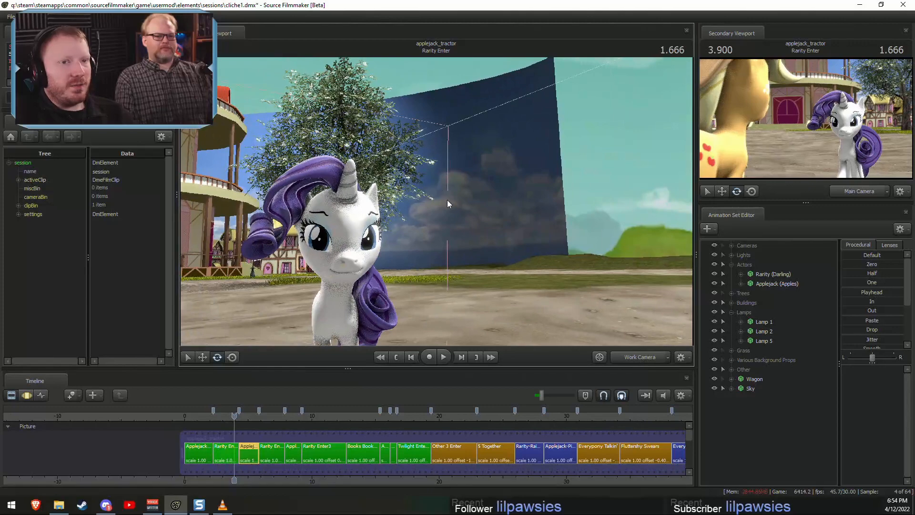
pyautogui.click(642, 357)
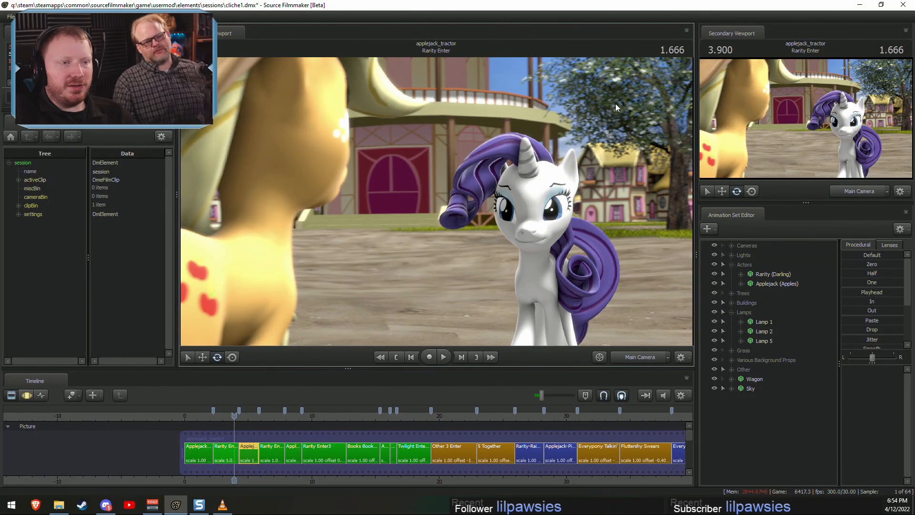
pyautogui.rightClick(596, 109)
pyautogui.click(602, 136)
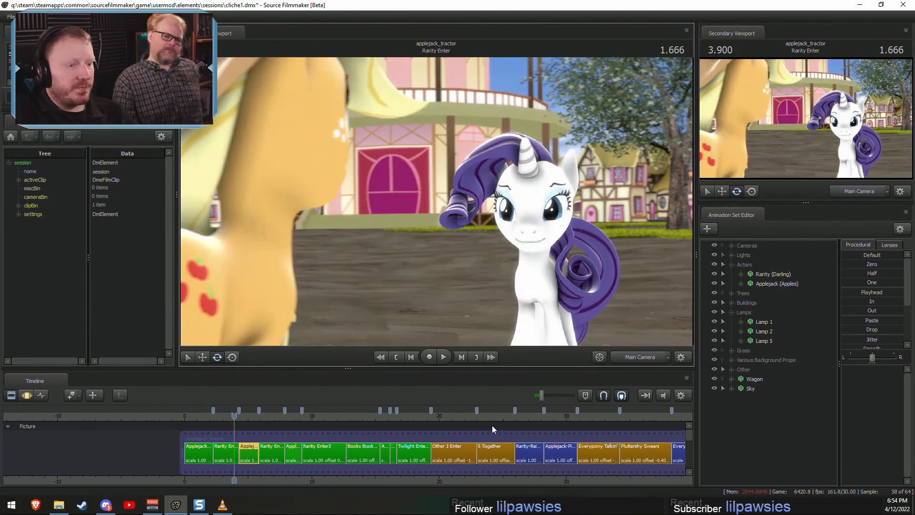
# Go to 24.466 seconds in 5 Together and survey its town layout and character placement from above with the work camera.
pyautogui.click(496, 419)
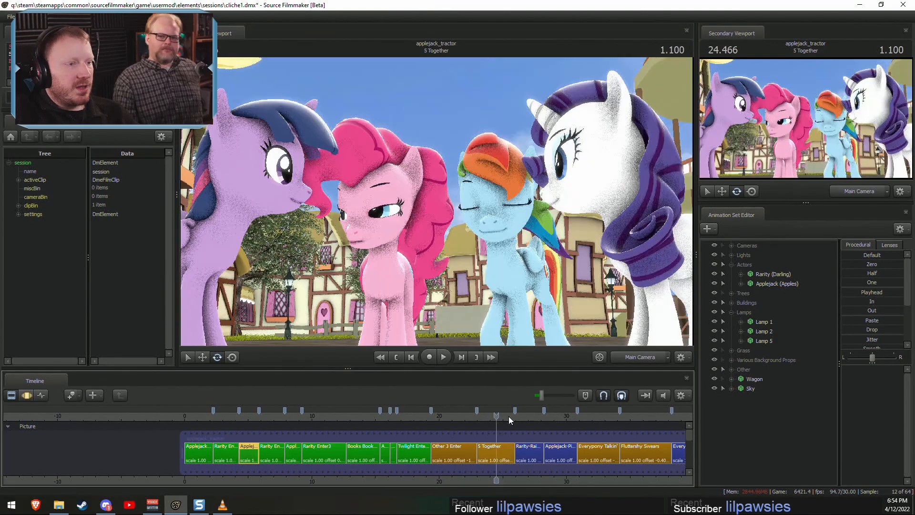
pyautogui.click(640, 357)
pyautogui.moveTo(560, 307); pyautogui.dragTo(560, 334)
pyautogui.moveTo(438, 205)
pyautogui.mouseDown()
pyautogui.moveTo(469, 227)
pyautogui.moveTo(437, 205)
pyautogui.mouseUp()
pyautogui.press('w')
pyautogui.moveTo(556, 209); pyautogui.dragTo(438, 205)
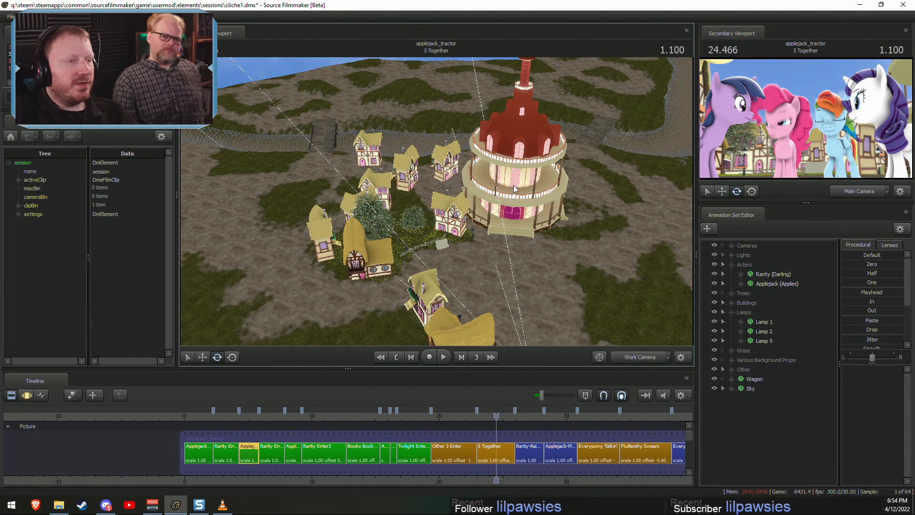
pyautogui.press('w')
pyautogui.moveTo(514, 185); pyautogui.dragTo(323, 258)
pyautogui.press('s')
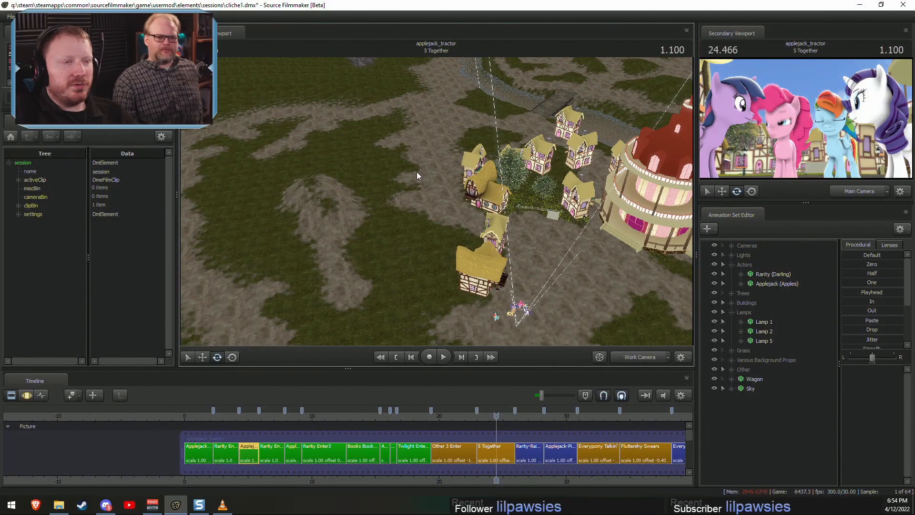
pyautogui.press('s')
pyautogui.moveTo(422, 223); pyautogui.dragTo(399, 188)
pyautogui.press('w')
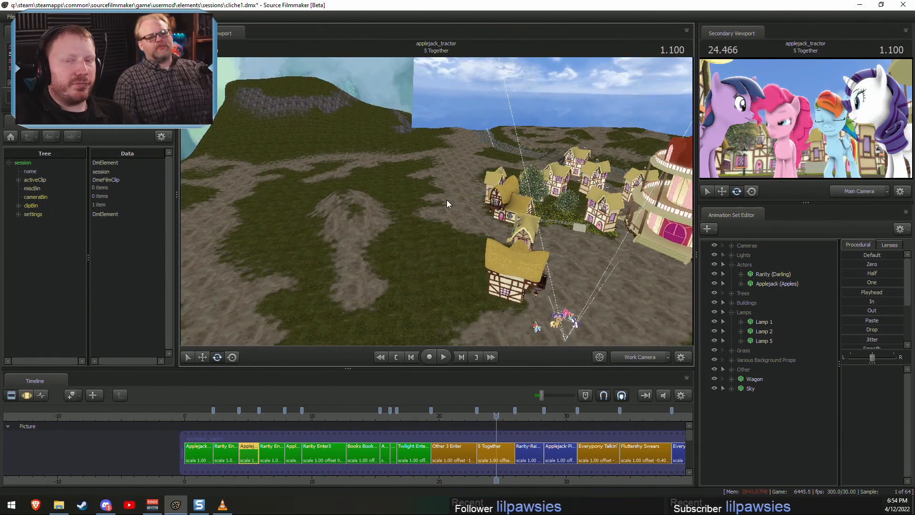
pyautogui.press('w')
pyautogui.moveTo(448, 201); pyautogui.dragTo(441, 200)
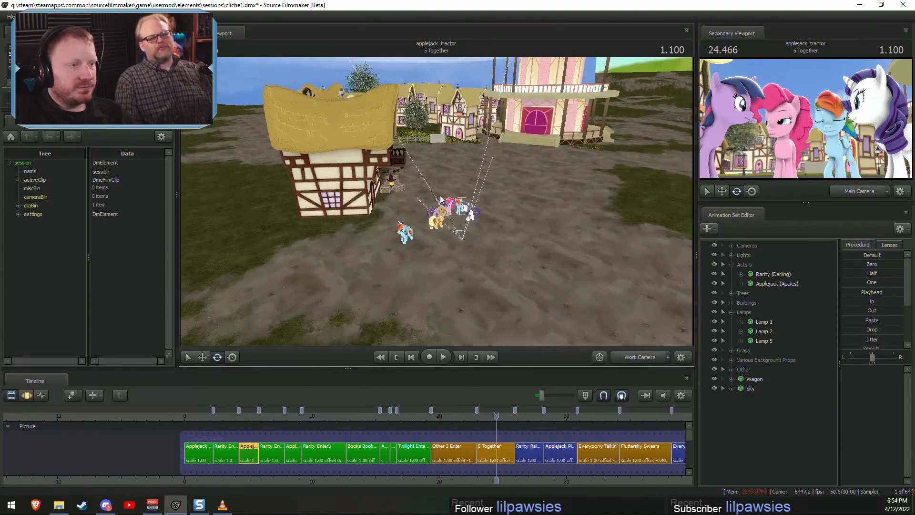
# Play 5 Together from its start with the work camera behind the group, watching the Rainbow Dash standing apart.
pyautogui.press('space')
pyautogui.press('space')
pyautogui.press('w')
pyautogui.moveTo(444, 282); pyautogui.dragTo(427, 266)
pyautogui.press('w')
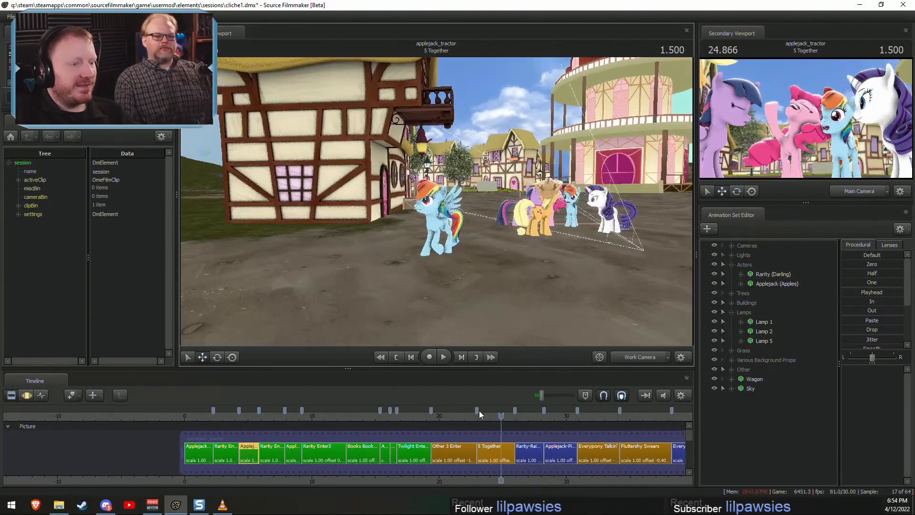
pyautogui.click(478, 413)
pyautogui.press('space')
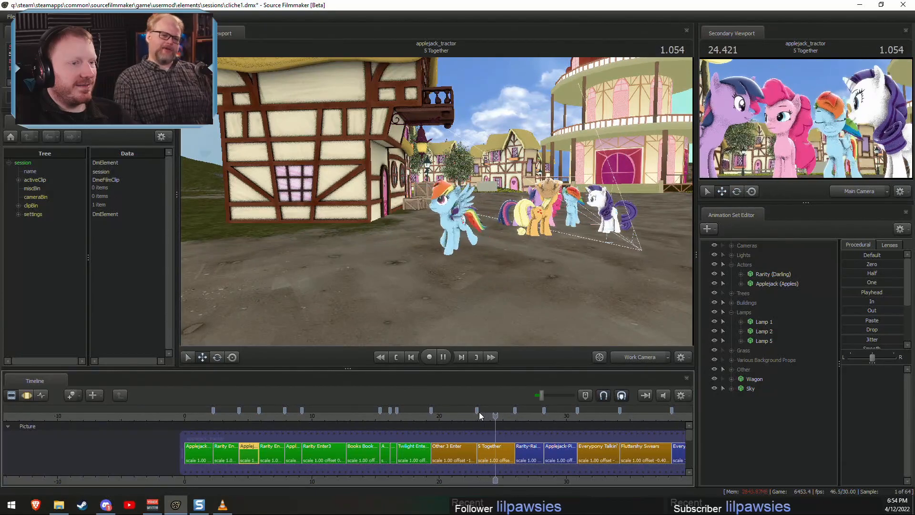
pyautogui.click(479, 411)
pyautogui.press('space')
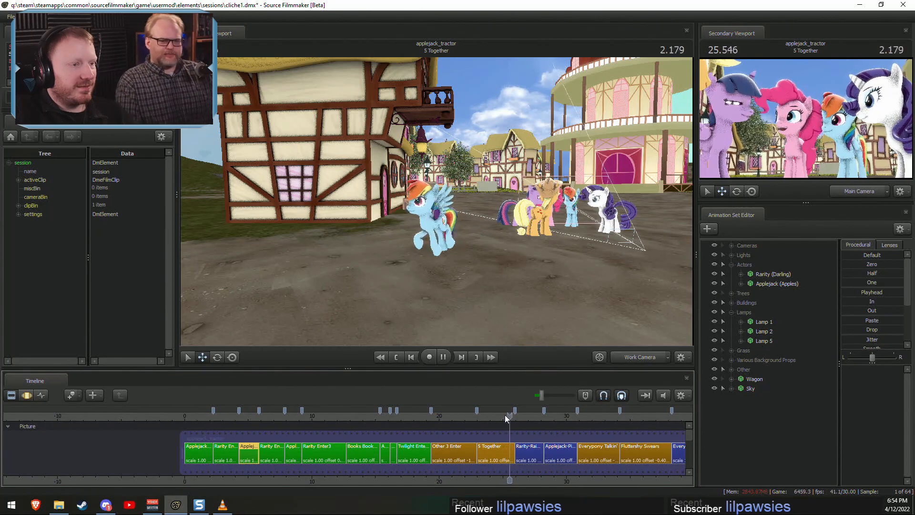
# Play Other 3 Enter through the work camera and again through the Main Camera.
pyautogui.moveTo(585, 478); pyautogui.dragTo(478, 453, button='middle')
pyautogui.click(328, 417)
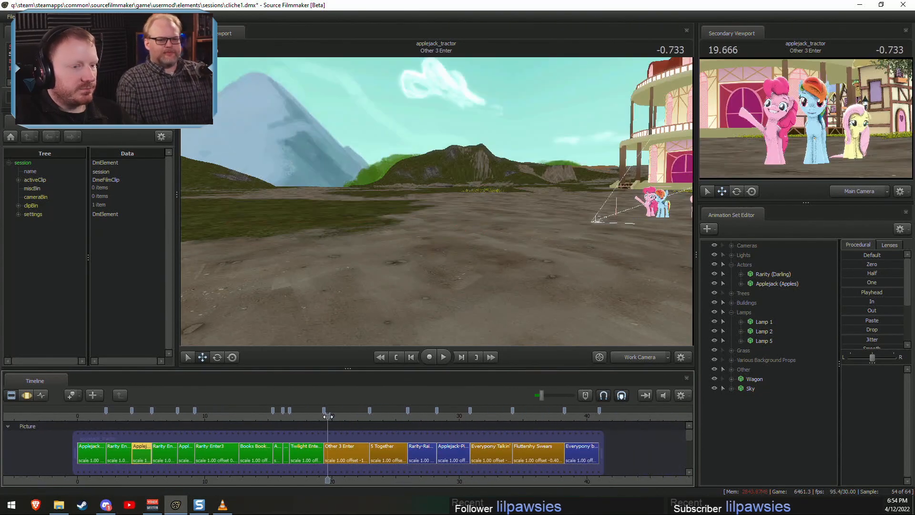
pyautogui.press('space')
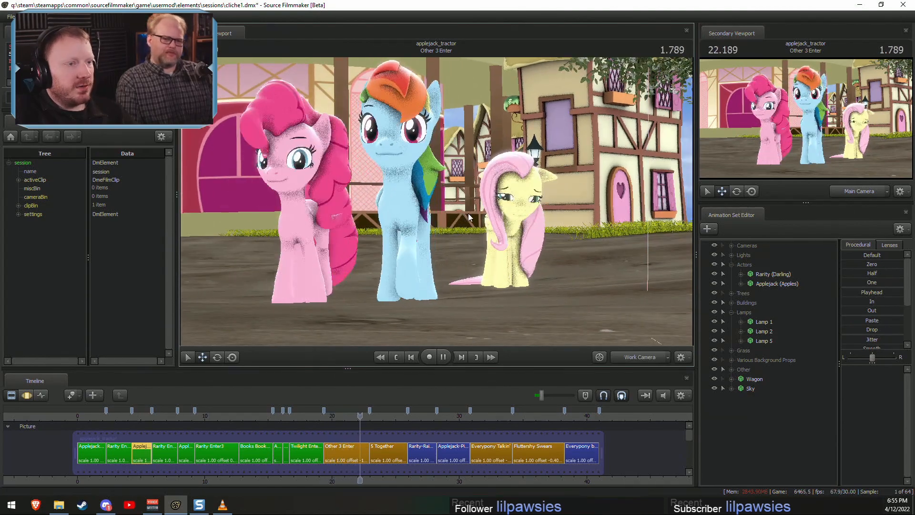
pyautogui.press('space')
pyautogui.click(637, 357)
pyautogui.click(330, 416)
pyautogui.press('space')
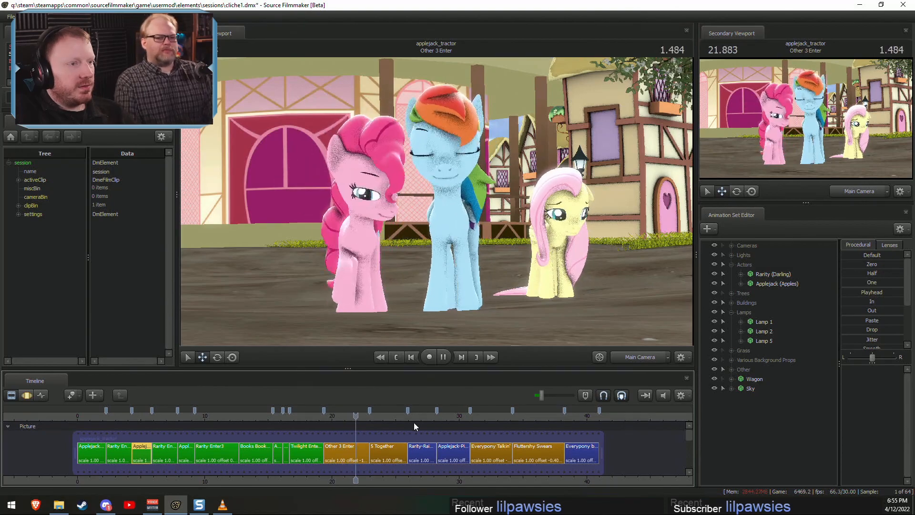
pyautogui.press('space')
# Select the Other 3 Enter shot at 19.800 seconds and play it from an adjusted work camera angle.
pyautogui.moveTo(368, 416); pyautogui.dragTo(329, 416)
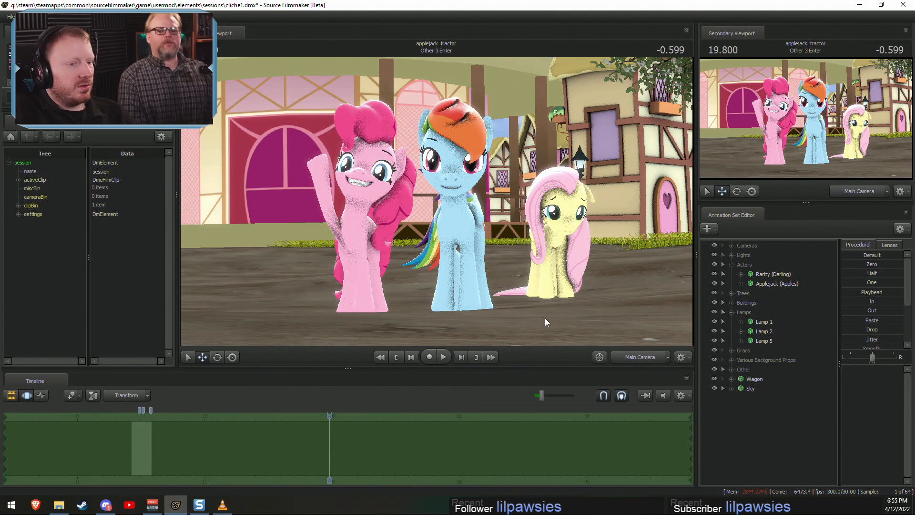
pyautogui.click(351, 449)
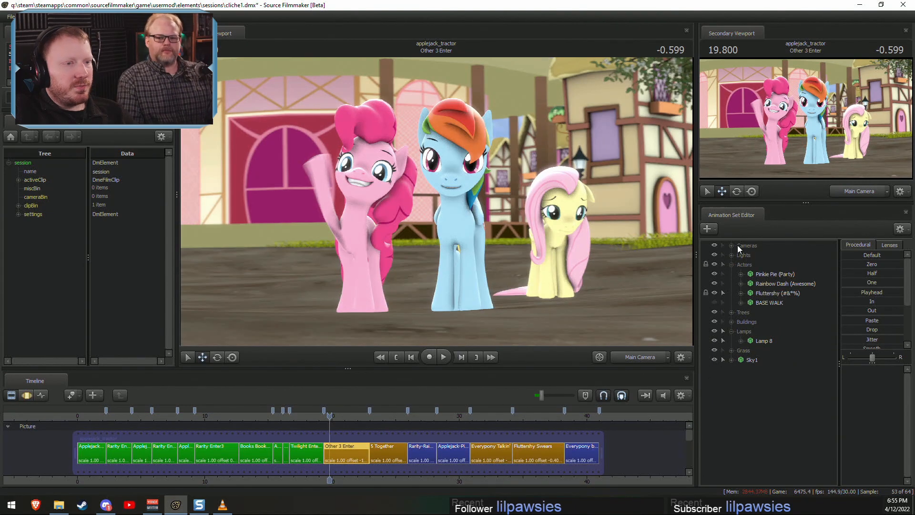
pyautogui.press('F3')
pyautogui.click(625, 358)
pyautogui.moveTo(455, 296); pyautogui.dragTo(441, 283)
pyautogui.press('space')
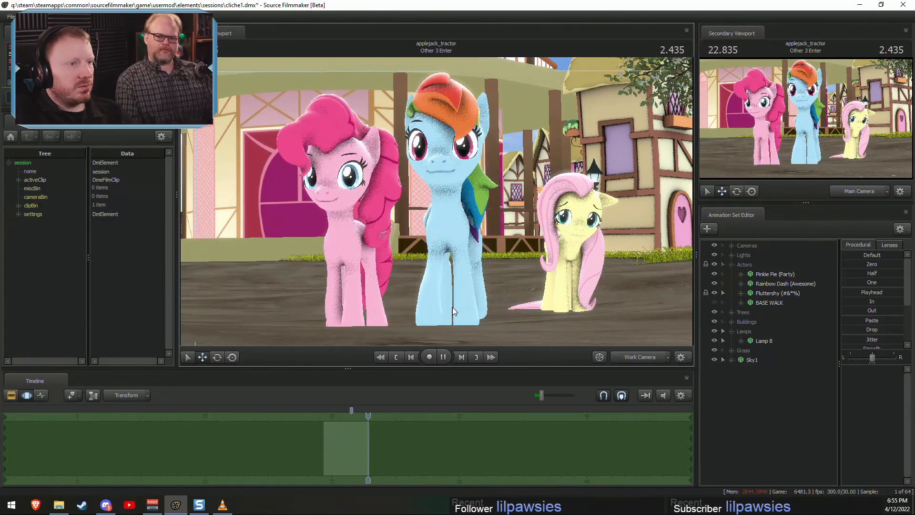
pyautogui.press('space')
# At 21.400 seconds in Other 3 Enter, select the Main Camera and slightly reframe the three ponies.
pyautogui.moveTo(373, 415); pyautogui.dragTo(350, 423)
pyautogui.click(624, 357)
pyautogui.click(731, 246)
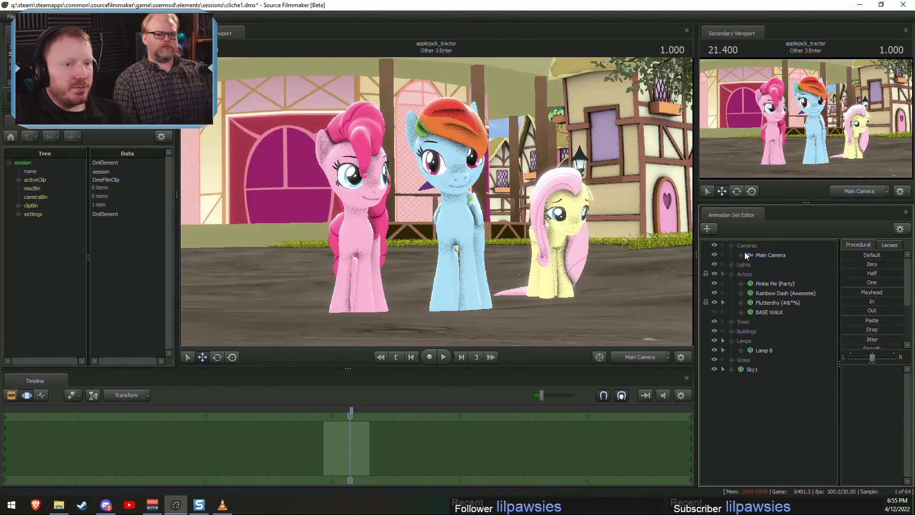
pyautogui.moveTo(753, 254); pyautogui.dragTo(463, 219)
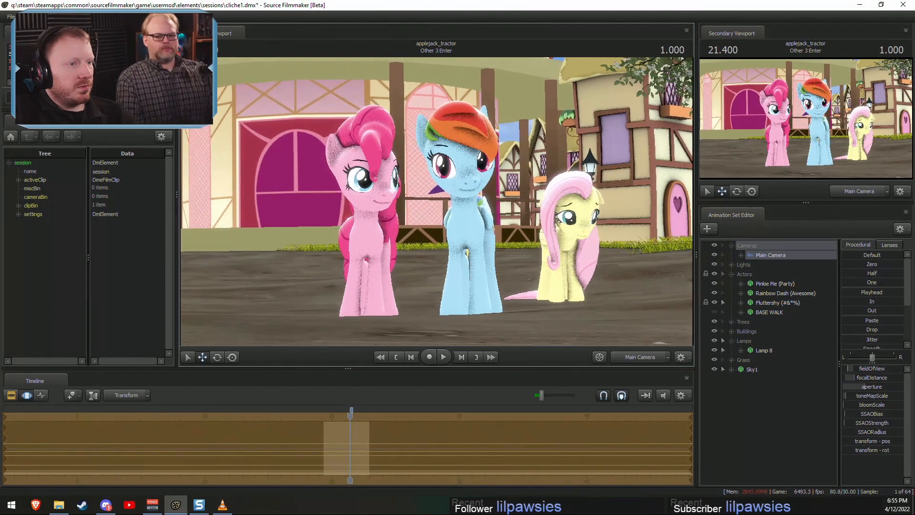
# Play Other 3 Enter through the reframed Main Camera and on into 5 Together.
pyautogui.press('F2')
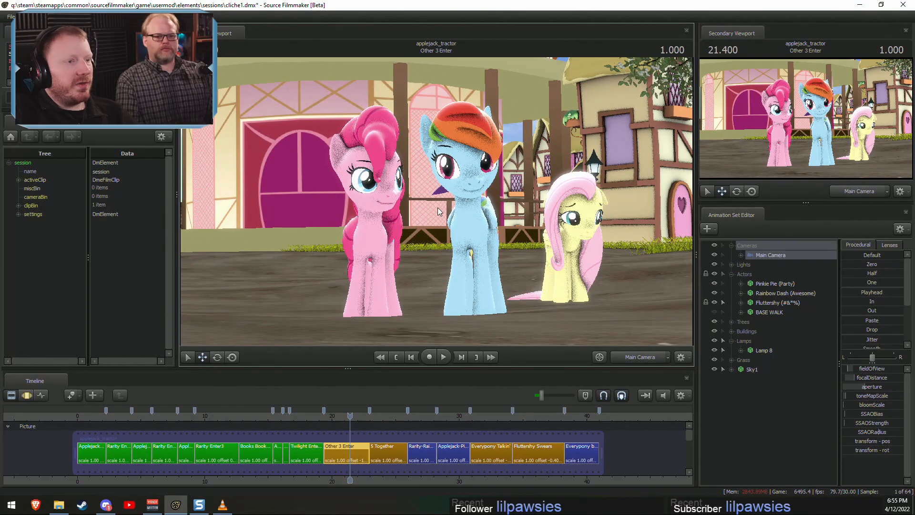
pyautogui.press('space')
pyautogui.press('space')
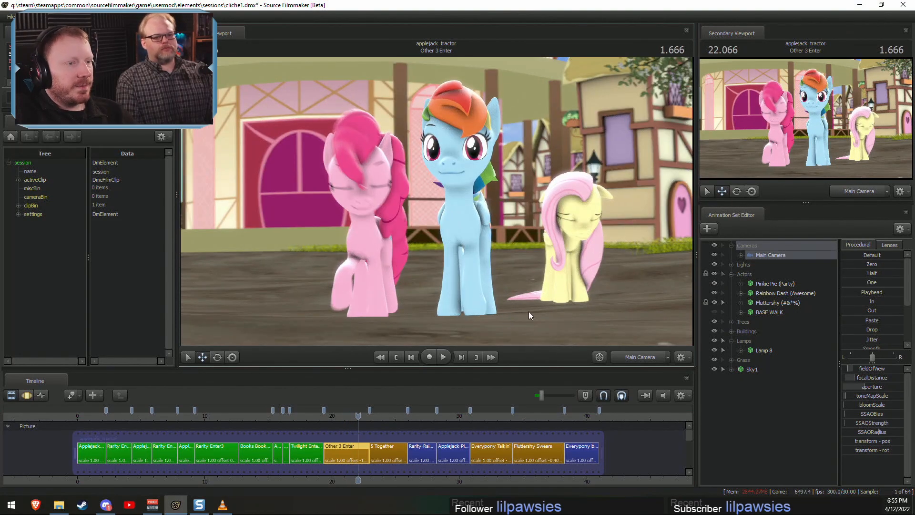
pyautogui.press('F3')
pyautogui.press('space')
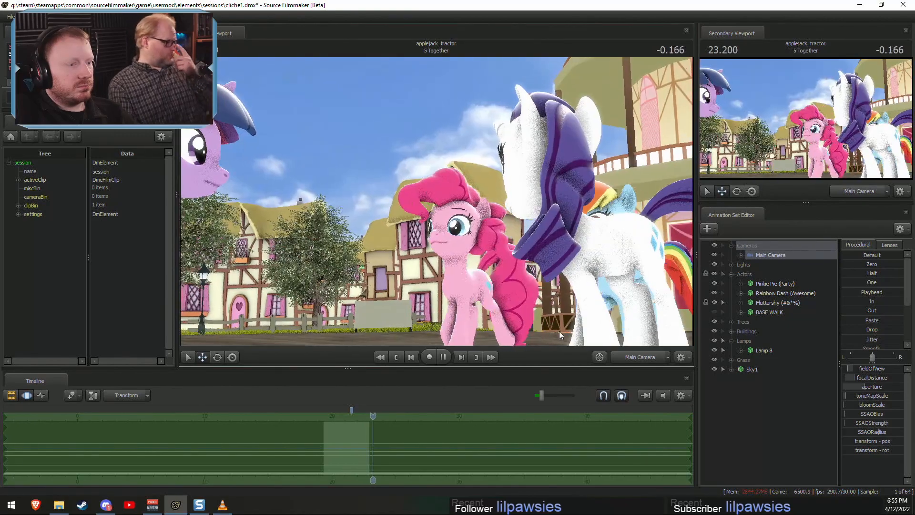
pyautogui.press('F2')
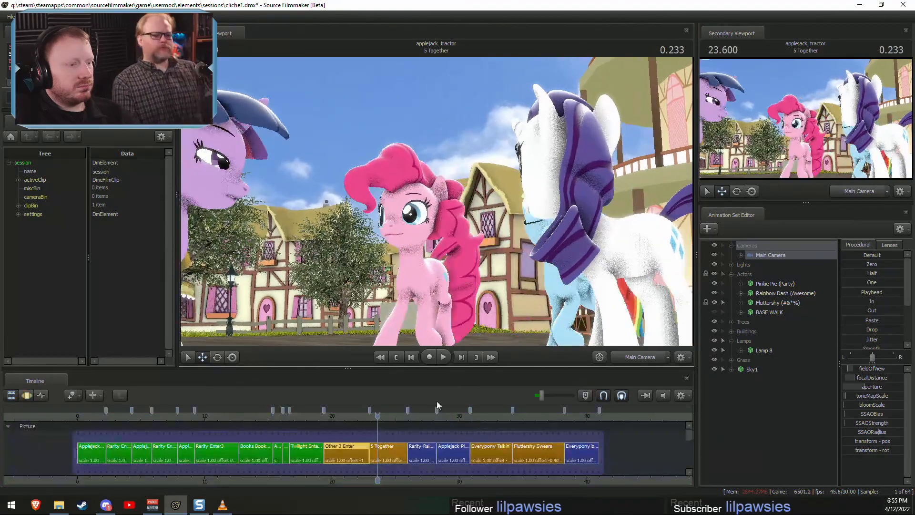
# Copy the scene camera to the work camera in Other 3 Enter, try a different framing and compare 19.600 and 21.233 seconds.
pyautogui.click(340, 413)
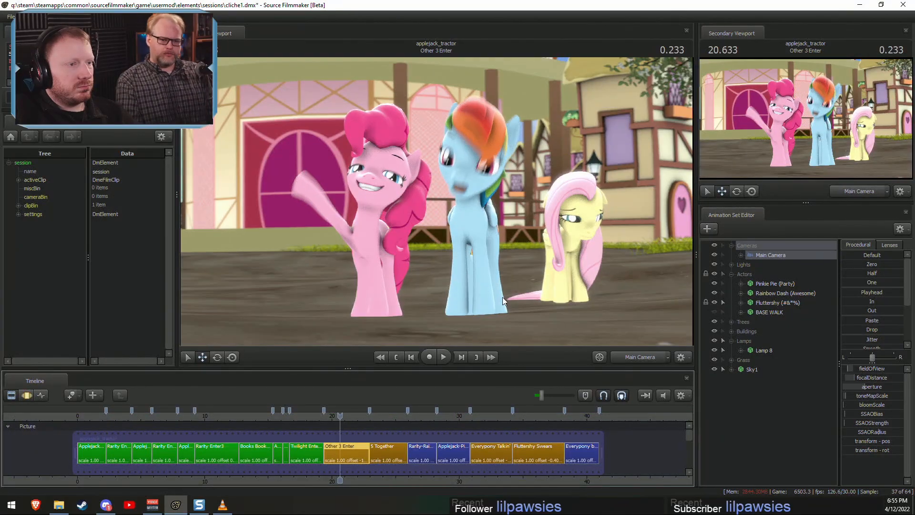
pyautogui.keyDown('ctrl'); pyautogui.click(621, 357); pyautogui.keyUp('ctrl')
pyautogui.moveTo(436, 201); pyautogui.dragTo(440, 220)
pyautogui.press('z')
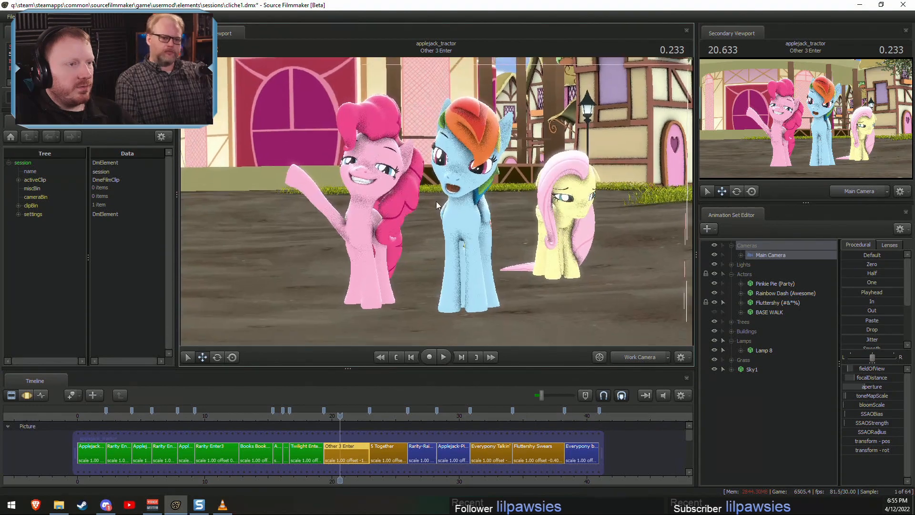
pyautogui.press('F3')
pyautogui.moveTo(339, 416); pyautogui.dragTo(326, 417)
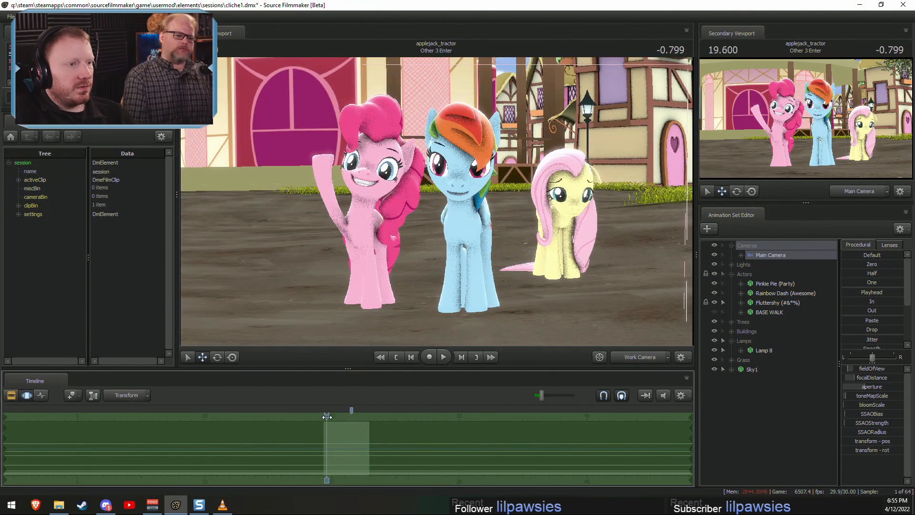
pyautogui.moveTo(436, 201)
pyautogui.keyDown('alt'); pyautogui.mouseDown()
pyautogui.moveTo(446, 187)
pyautogui.moveTo(437, 184)
pyautogui.moveTo(444, 196)
pyautogui.mouseUp(); pyautogui.keyUp('alt')
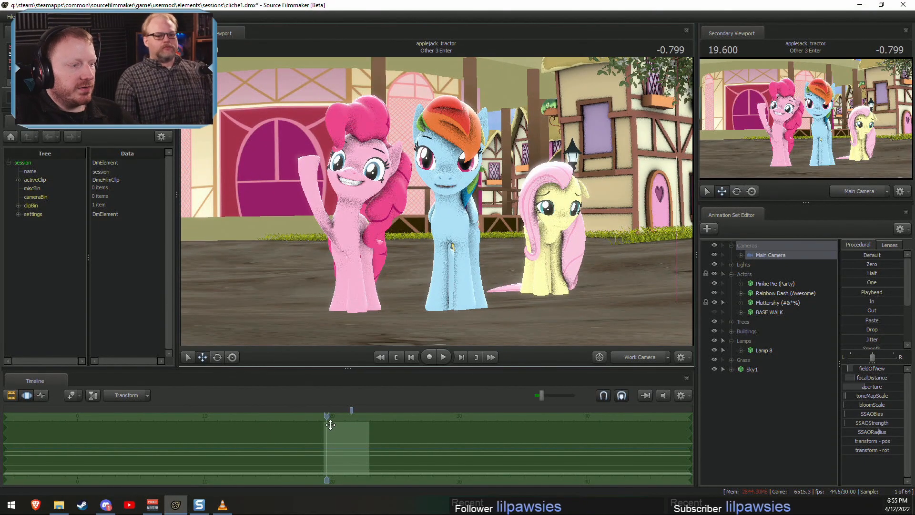
pyautogui.moveTo(330, 424); pyautogui.dragTo(348, 419)
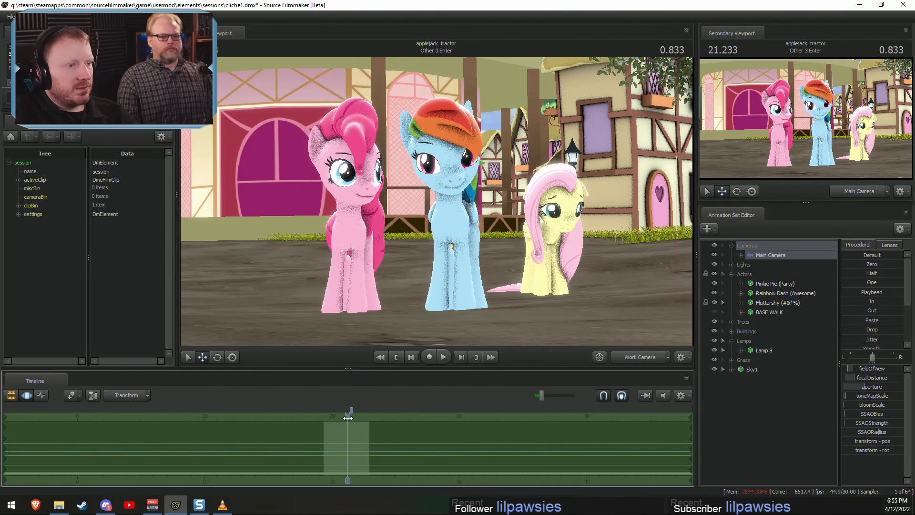
# Compare the Main Camera framing of Other 3 Enter with a work camera close-up of Rainbow Dash's face, ending on the Main Camera.
pyautogui.click(639, 358)
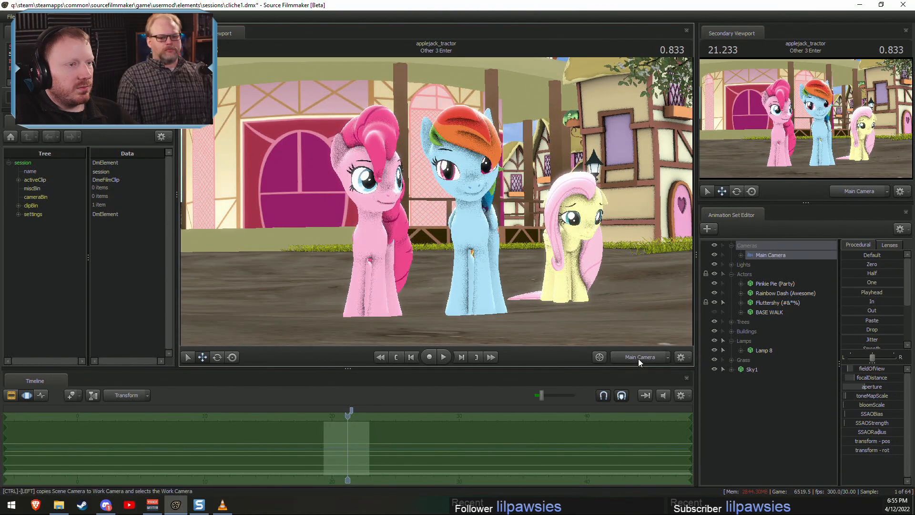
pyautogui.press('F2')
pyautogui.click(641, 354)
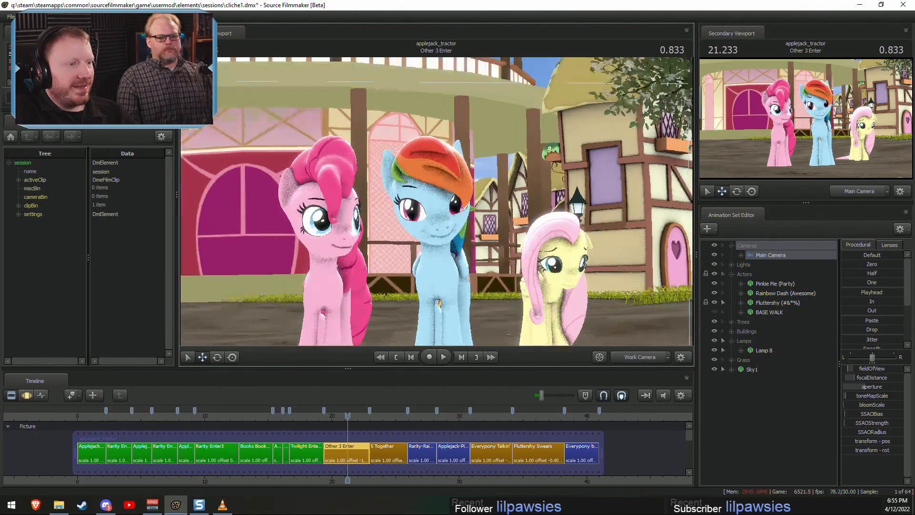
pyautogui.press('w')
pyautogui.moveTo(415, 332); pyautogui.dragTo(414, 332)
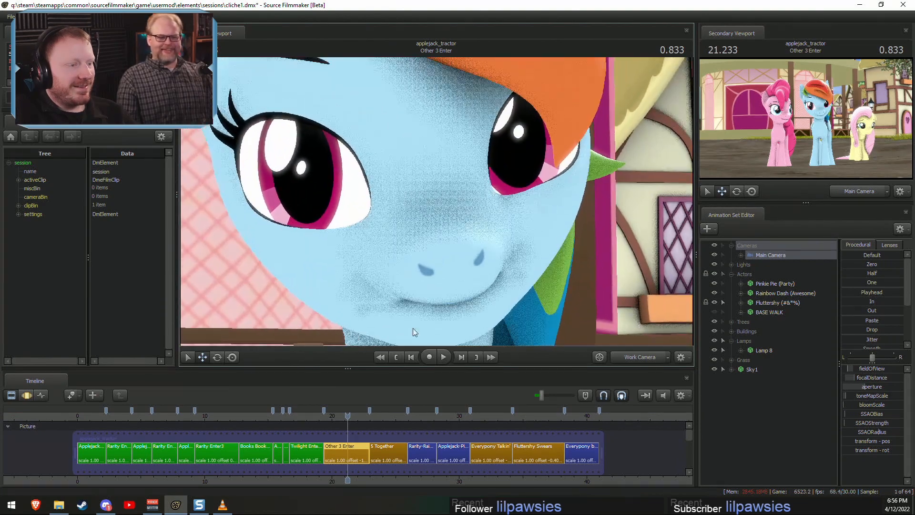
pyautogui.press('F3')
pyautogui.click(342, 443)
pyautogui.press('shift')
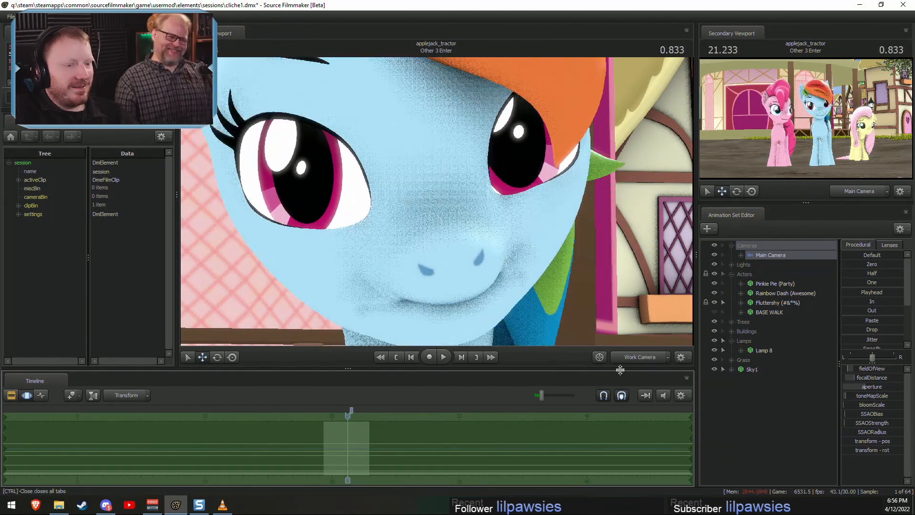
pyautogui.click(630, 360)
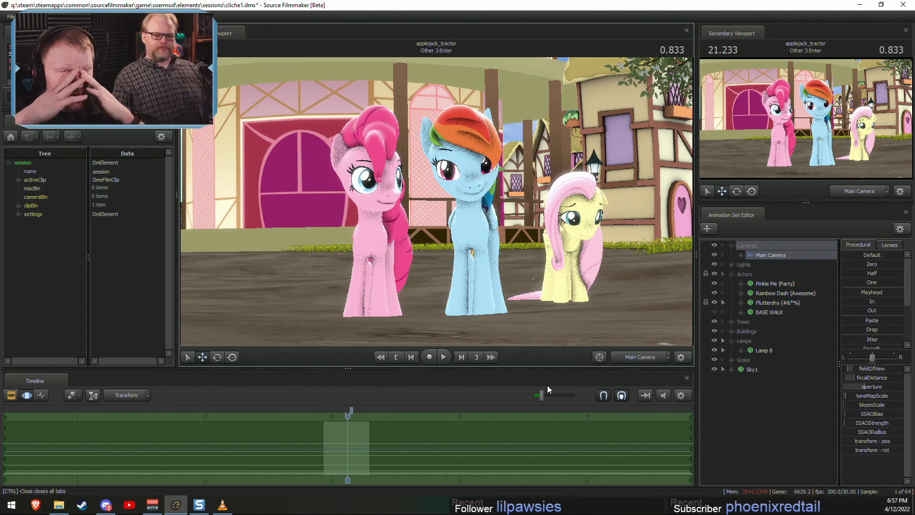
# Switch to the Videos folder, play Flight in 2 Easy Steps.mp4 in VLC and seek to Twilight's starry-eyed close-up around 00:35.
pyautogui.click(55, 509)
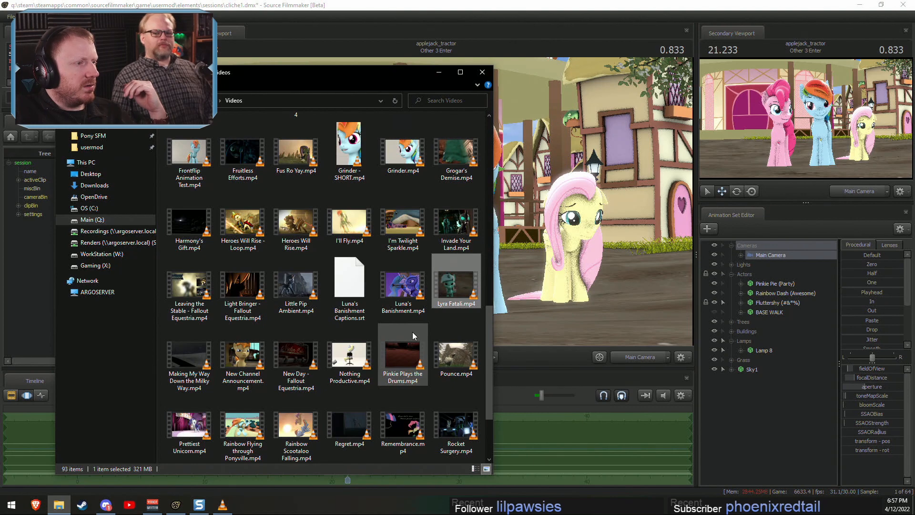
pyautogui.scroll(3, 412, 332)
pyautogui.click(451, 251)
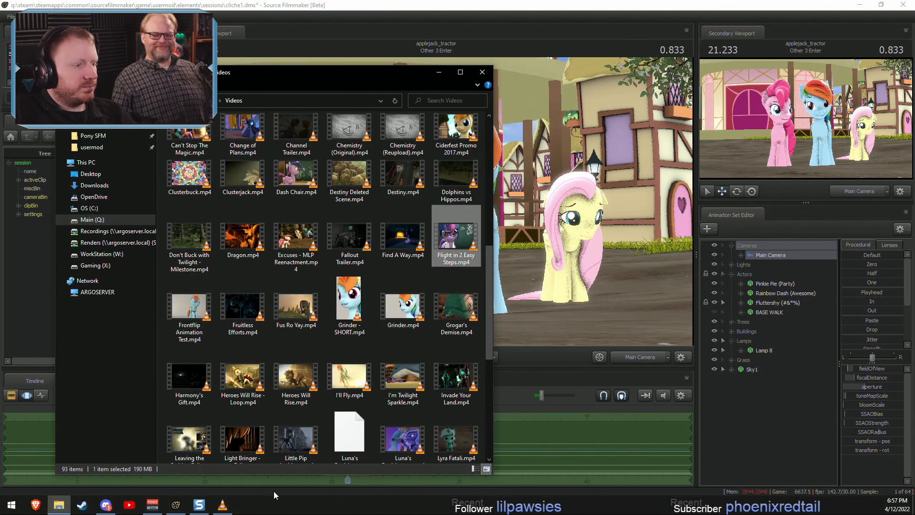
pyautogui.click(223, 505)
pyautogui.click(566, 494)
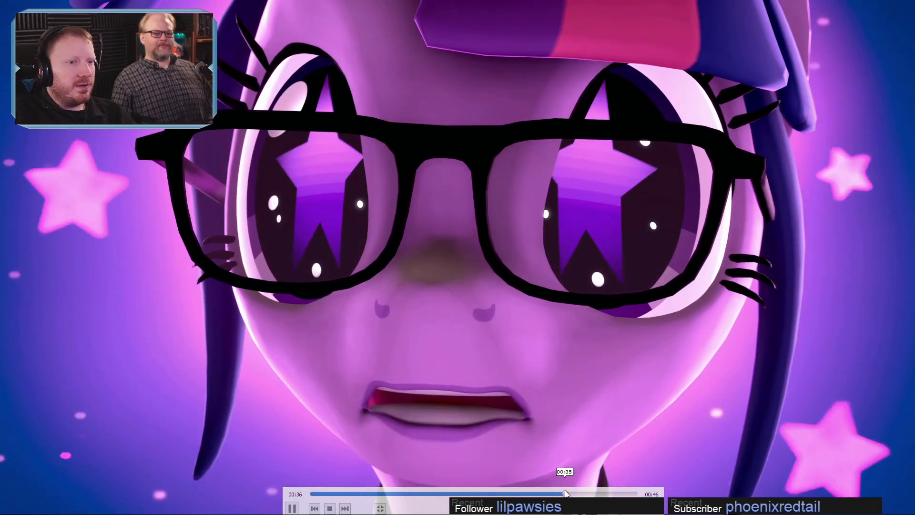
pyautogui.click(565, 493)
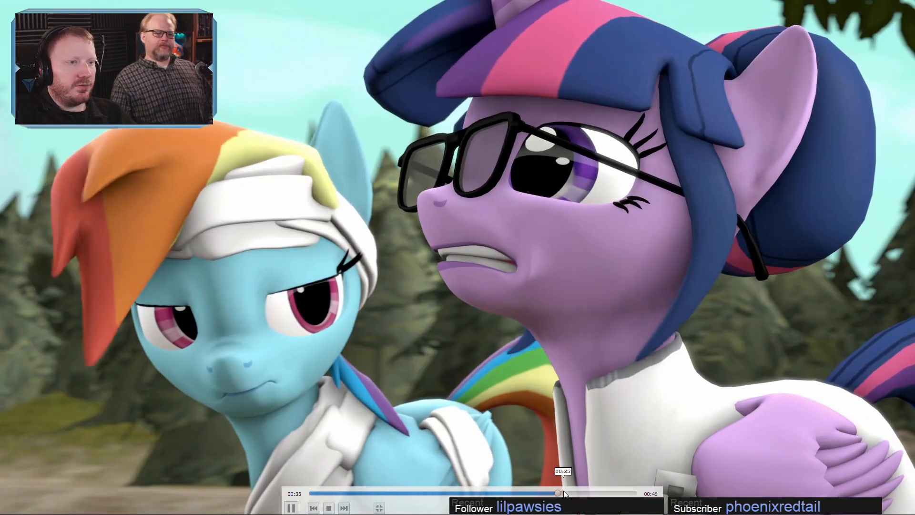
pyautogui.click(565, 493)
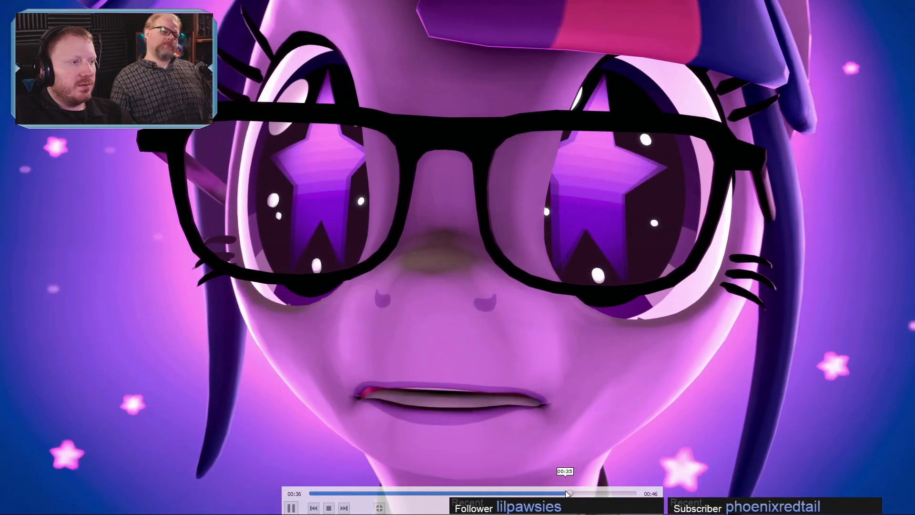
# Examine Twilight's starry-eyed close-up by repeatedly pausing and resuming playback between about 00:36 and 00:38.
pyautogui.press('space')
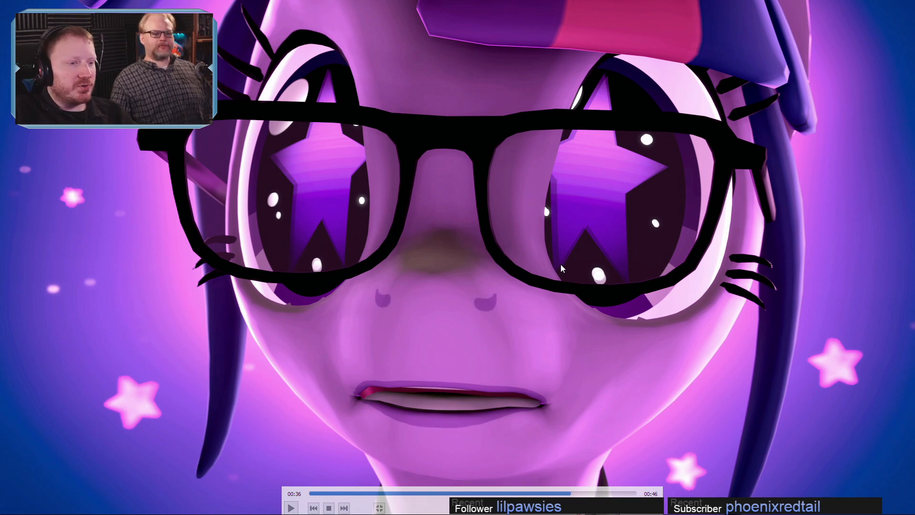
pyautogui.press('space')
pyautogui.press('space')
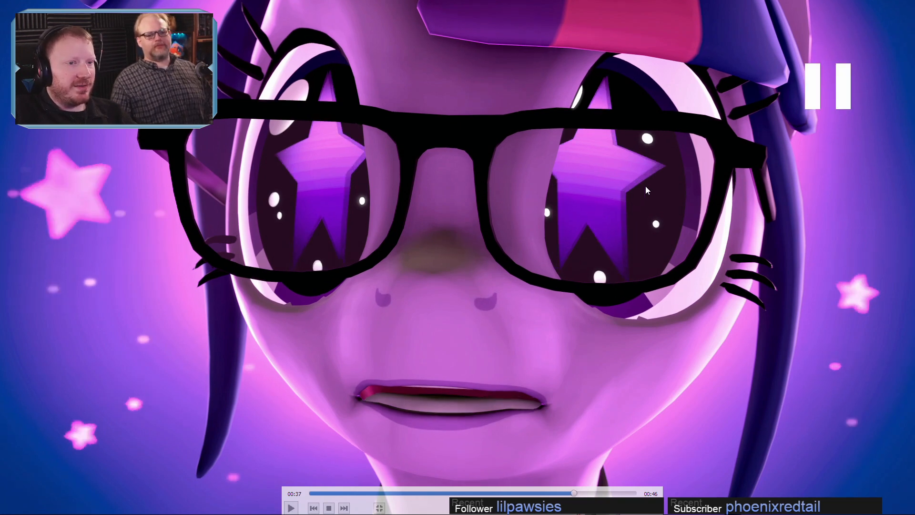
pyautogui.press('space')
pyautogui.press('space')
pyautogui.press('space')
pyautogui.press('space')
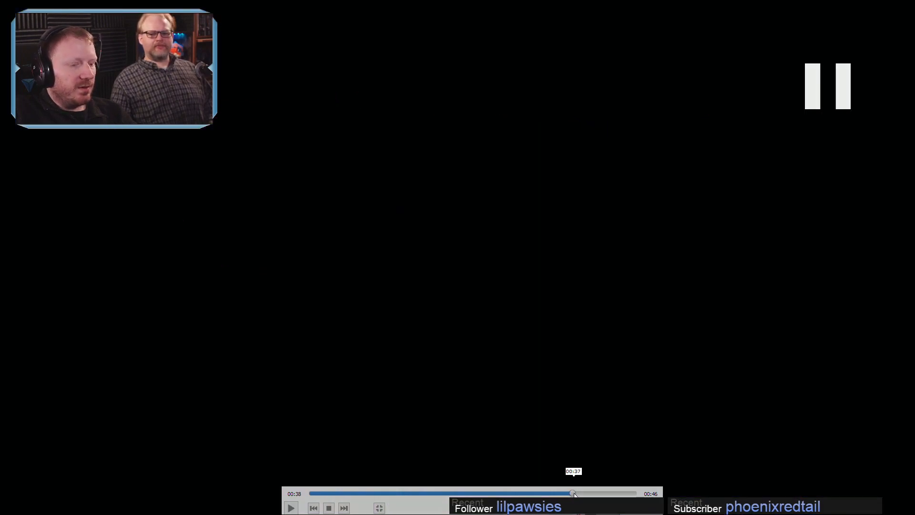
# Return to 00:37, pause on Twilight's close-up, then show the video in a window and move it over the Source Filmmaker session.
pyautogui.click(573, 493)
pyautogui.press('space')
pyautogui.press('space')
pyautogui.press('space')
pyautogui.press('space')
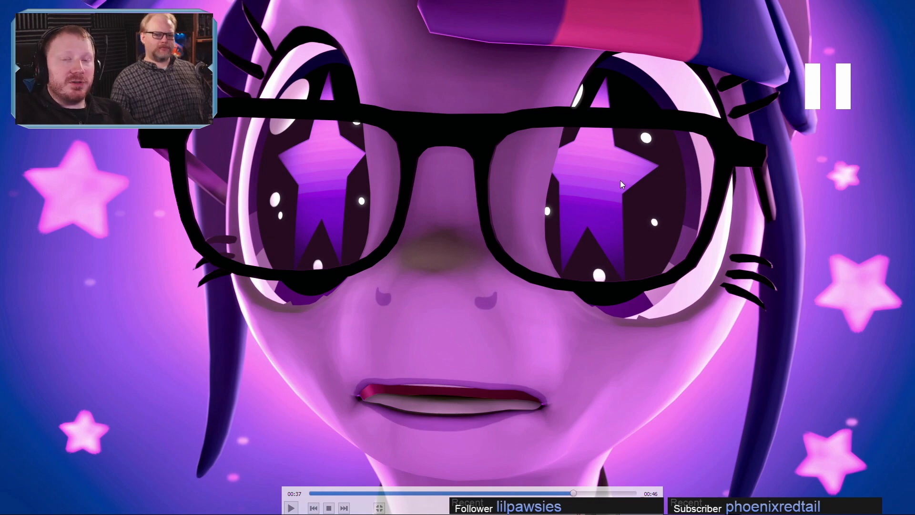
pyautogui.doubleClick(734, 164)
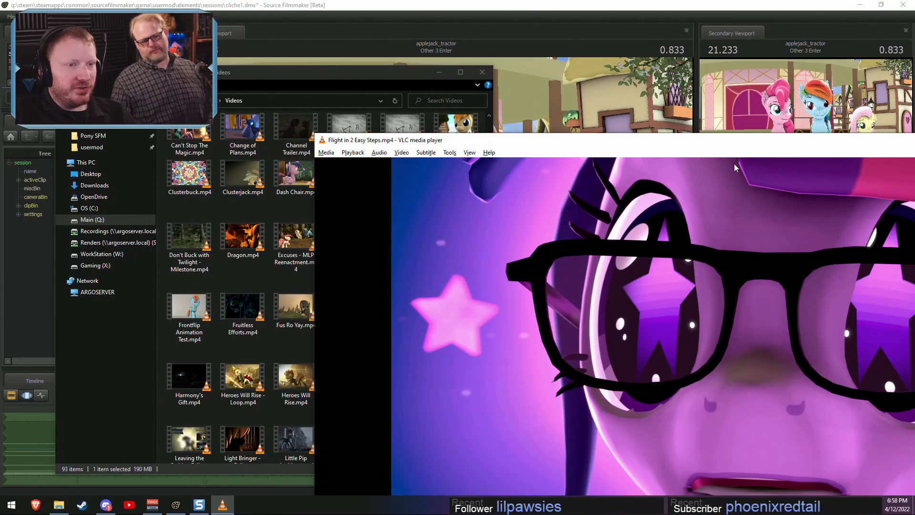
pyautogui.moveTo(768, 141); pyautogui.dragTo(410, 112)
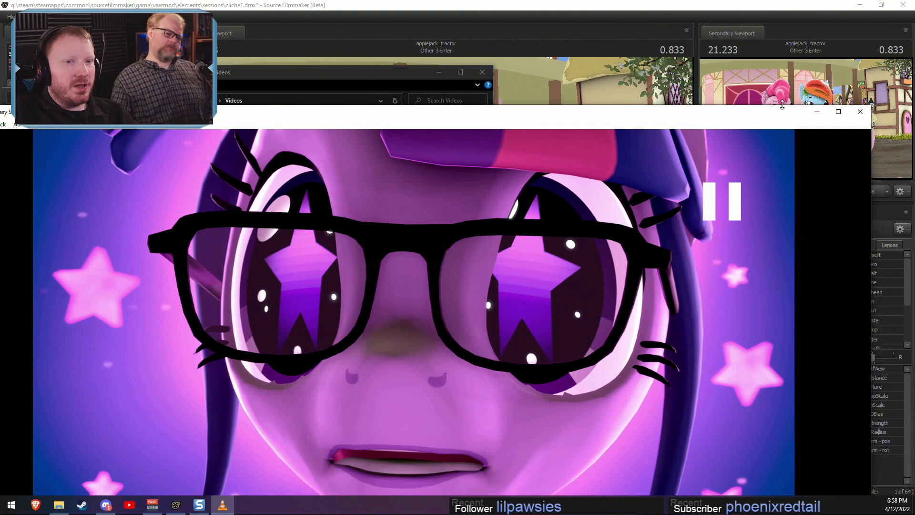
# Close the video playback, return to Source Filmmaker and show the shots around Other 3 Enter in the clip editor.
pyautogui.click(860, 111)
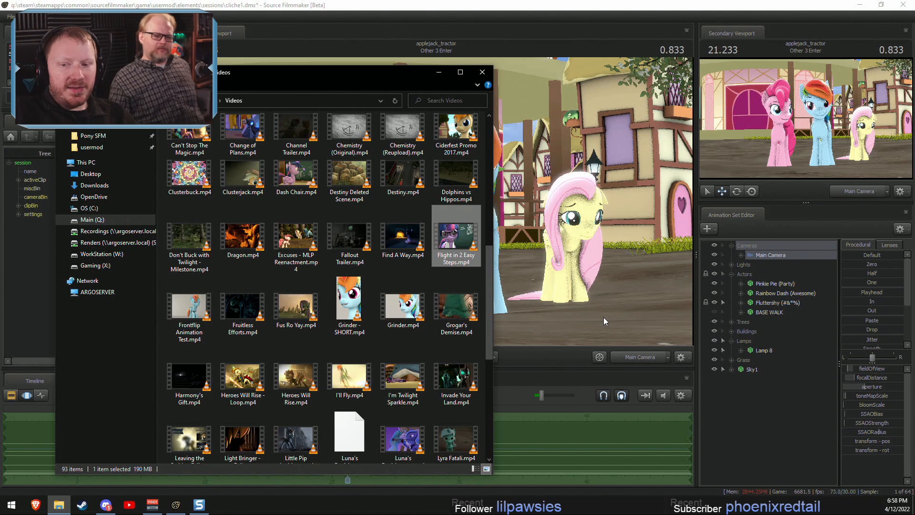
pyautogui.click(623, 287)
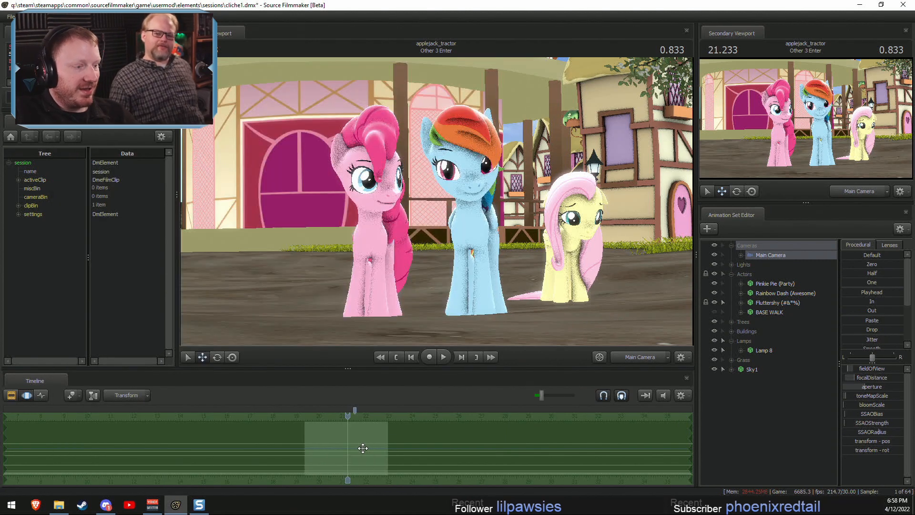
pyautogui.press('F3')
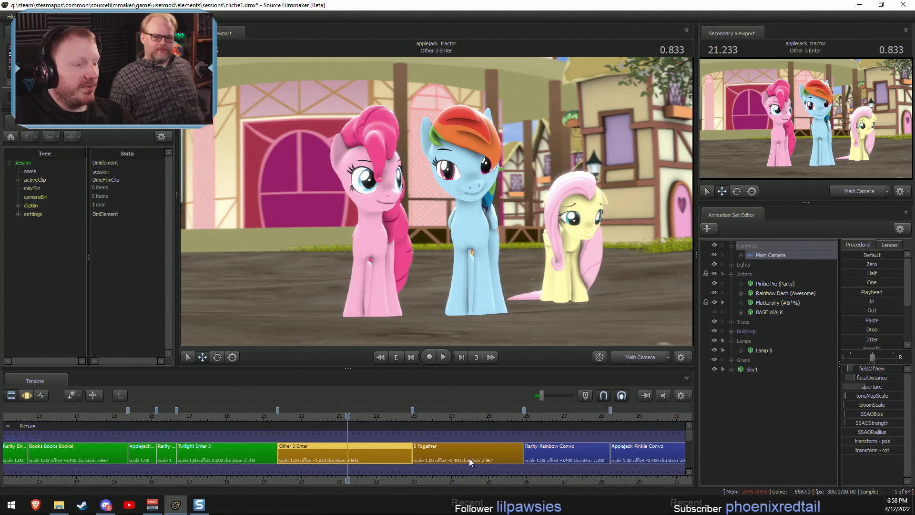
pyautogui.moveTo(455, 479); pyautogui.dragTo(471, 478, button='middle')
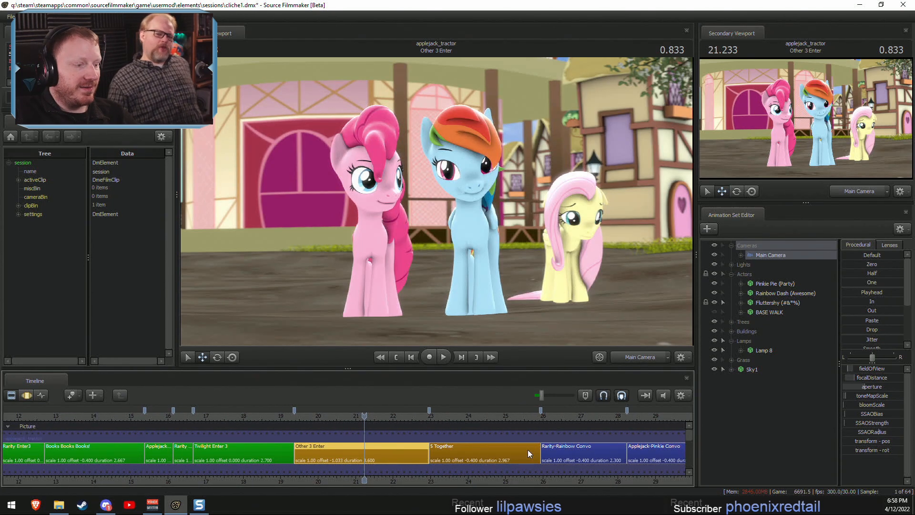
# Play the Other 3 Enter shot repeatedly from its start to review the three characters' animation.
pyautogui.moveTo(355, 415); pyautogui.dragTo(291, 423)
pyautogui.press('space')
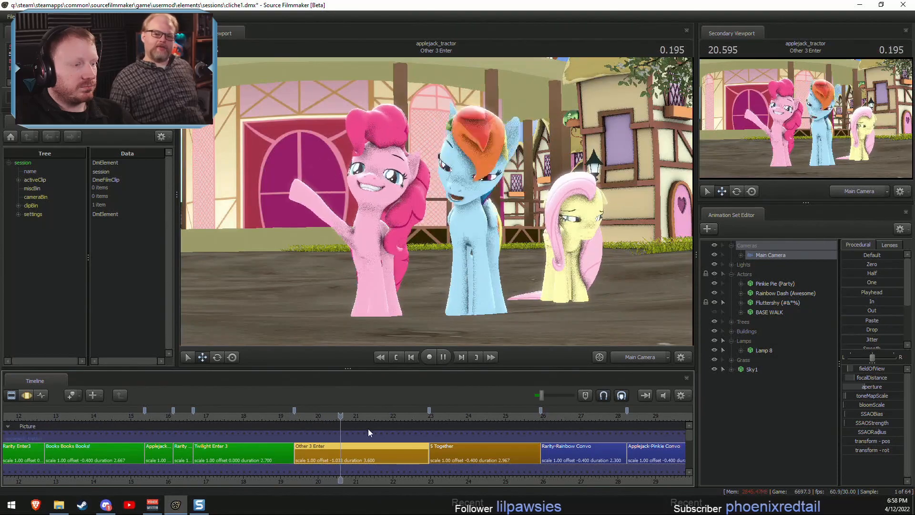
pyautogui.press('space')
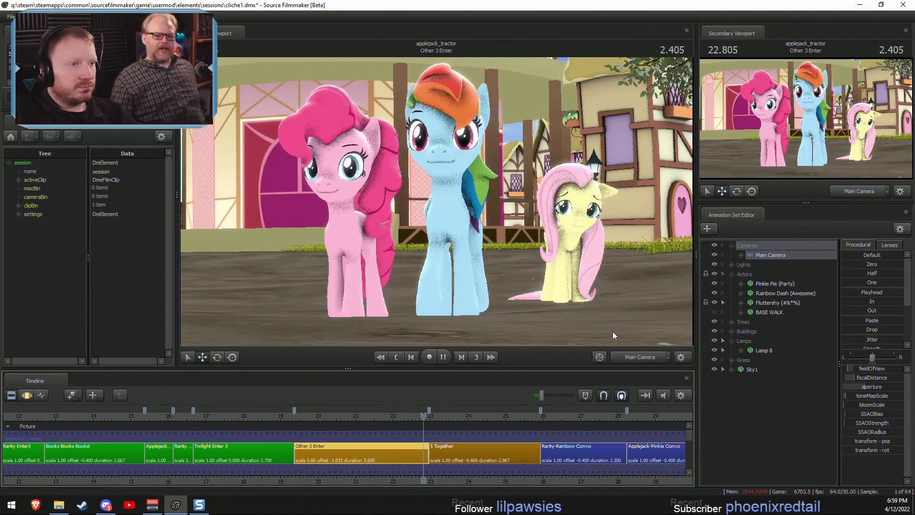
pyautogui.press('space')
pyautogui.click(301, 422)
pyautogui.press('space')
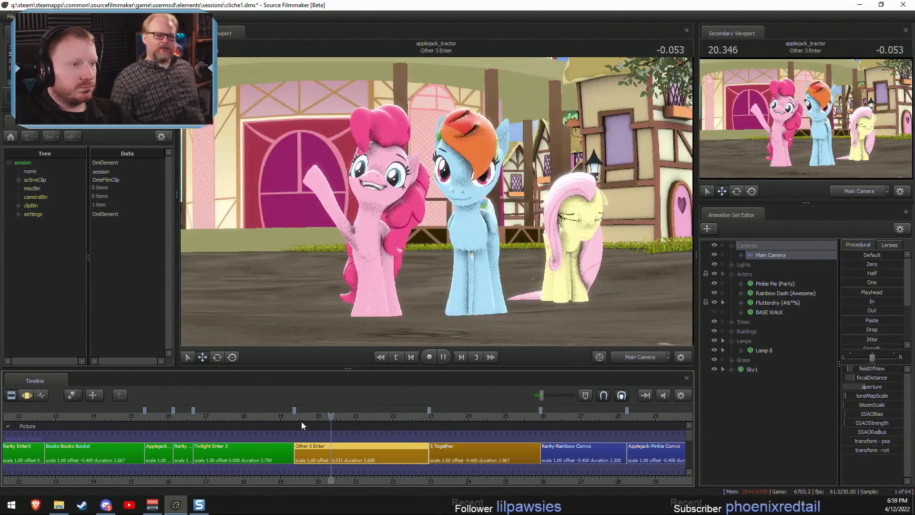
pyautogui.click(301, 421)
pyautogui.press('space')
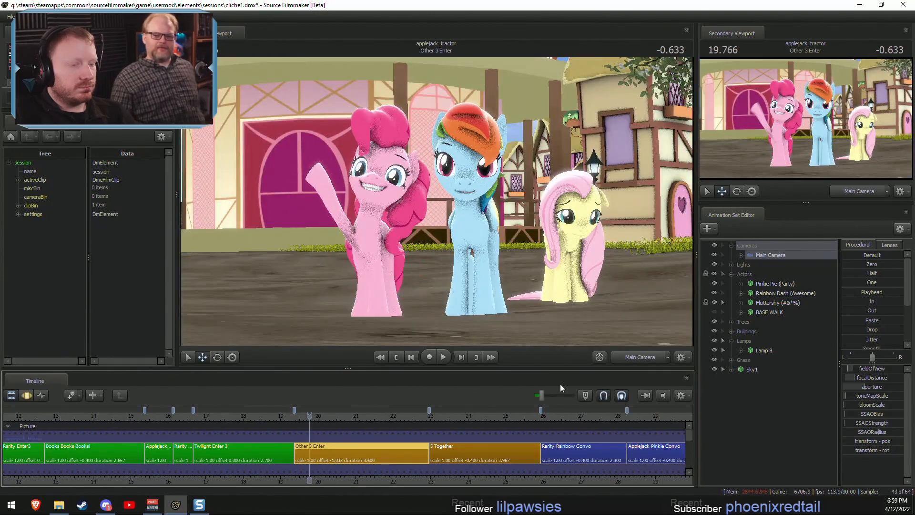
# Switch the primary viewport to the work camera for a close view of Rainbow Dash's face.
pyautogui.click(633, 357)
pyautogui.press('w')
pyautogui.moveTo(629, 301); pyautogui.dragTo(628, 301)
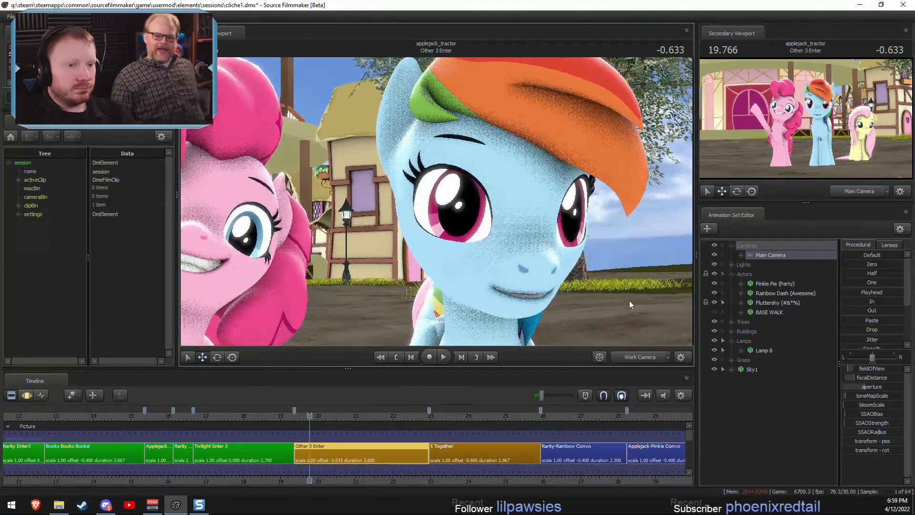
# Raise Rainbow Dash's SurpriseBrows control slightly across the Other 3 Enter shot in the motion editor.
pyautogui.click(740, 292)
pyautogui.click(750, 302)
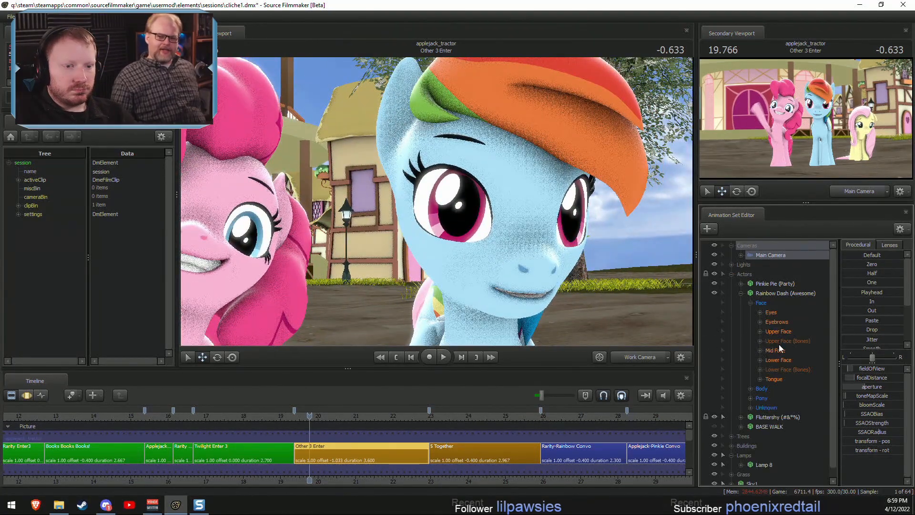
pyautogui.click(784, 332)
pyautogui.press('F3')
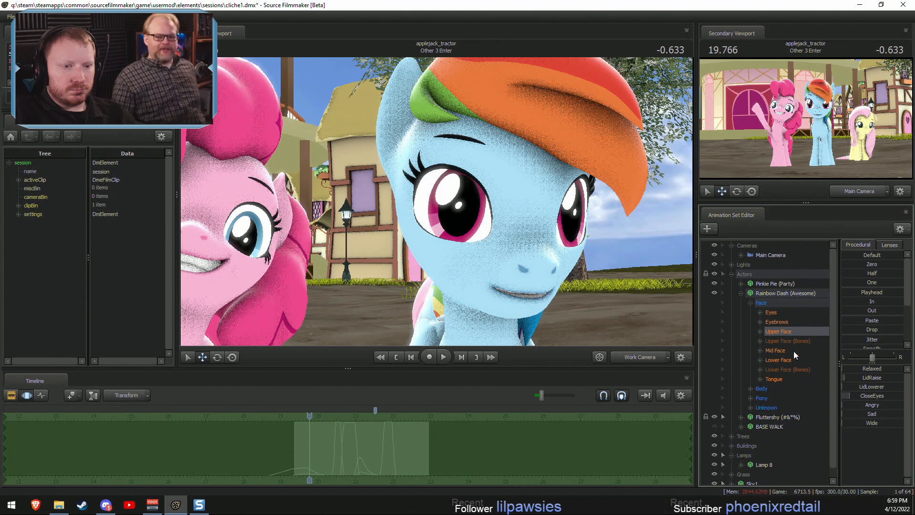
pyautogui.click(760, 322)
pyautogui.click(792, 325)
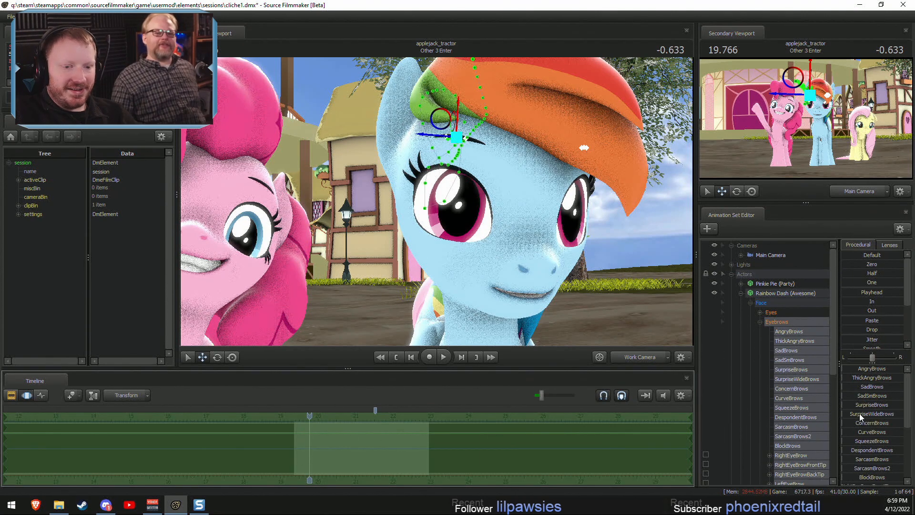
pyautogui.moveTo(867, 405); pyautogui.dragTo(848, 404)
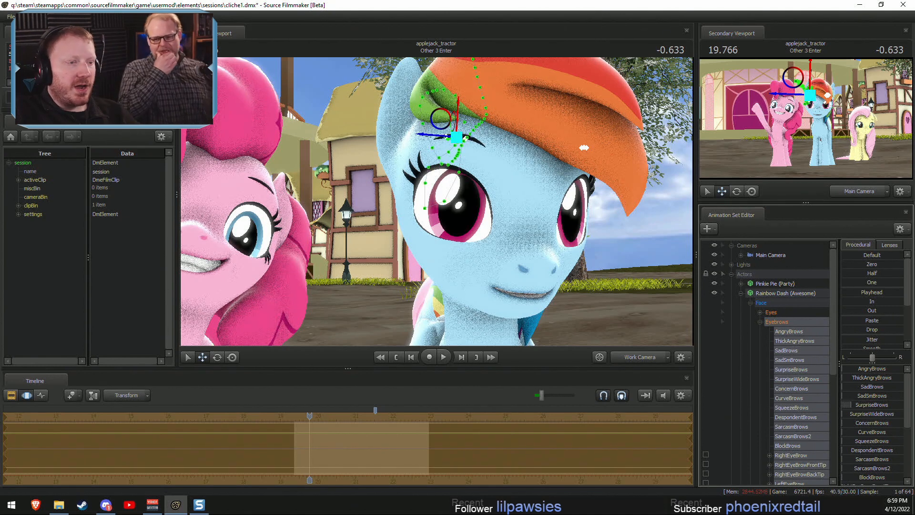
pyautogui.press('F2')
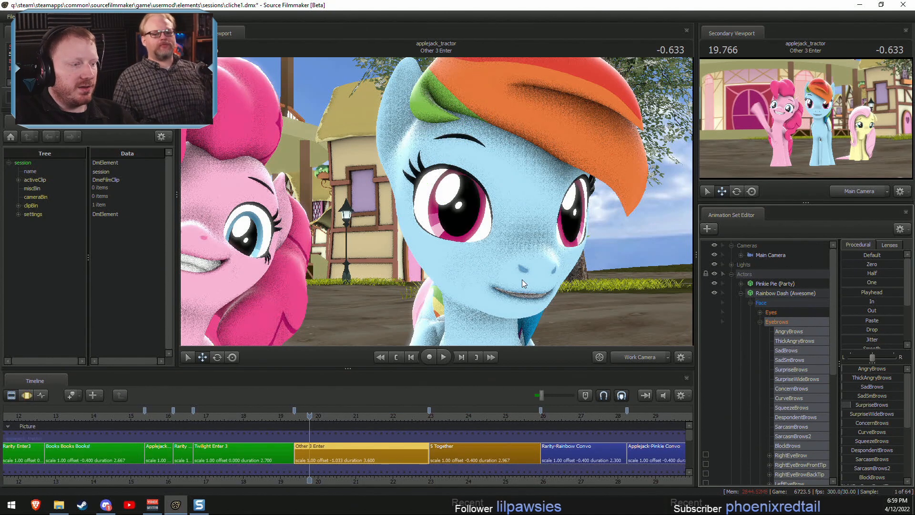
# Examine Rainbow Dash's eyebrows up close from several angles to see how they sit on the forehead.
pyautogui.press('F3')
pyautogui.moveTo(520, 273); pyautogui.dragTo(447, 205)
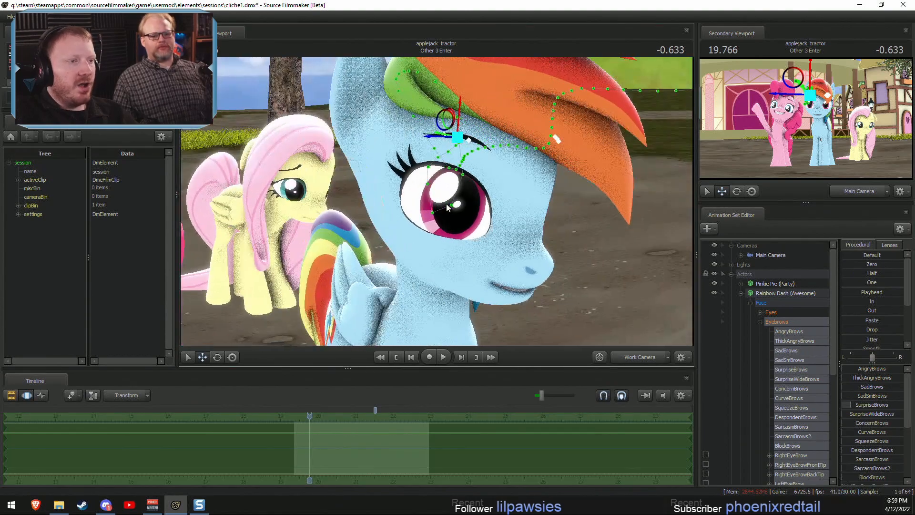
pyautogui.press('F2')
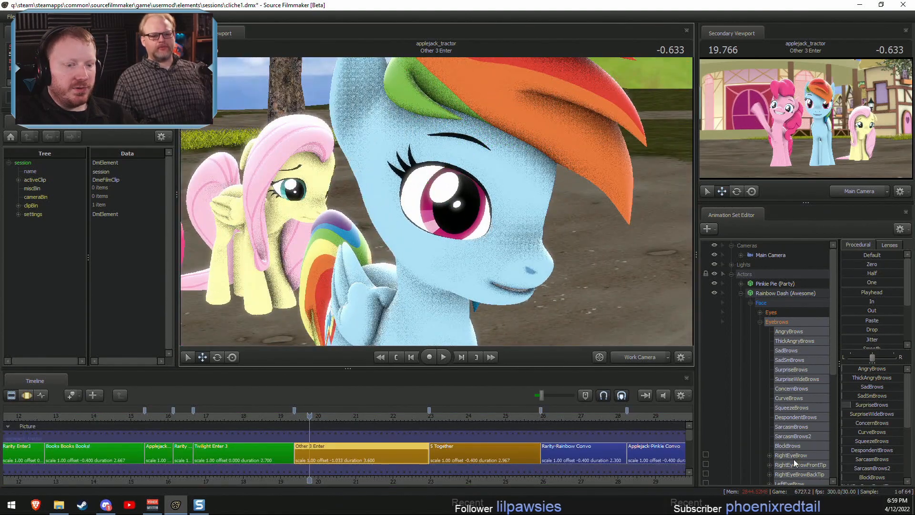
pyautogui.press('F3')
pyautogui.press('w')
pyautogui.moveTo(436, 201)
pyautogui.mouseDown()
pyautogui.moveTo(455, 179)
pyautogui.moveTo(420, 175)
pyautogui.moveTo(436, 200)
pyautogui.moveTo(362, 200)
pyautogui.moveTo(543, 200)
pyautogui.moveTo(572, 186)
pyautogui.moveTo(476, 190)
pyautogui.moveTo(450, 66)
pyautogui.moveTo(455, 110)
pyautogui.moveTo(436, 201)
pyautogui.moveTo(426, 201)
pyautogui.mouseUp()
pyautogui.press('d')
pyautogui.press('a')
pyautogui.press('s')
pyautogui.press('w')
pyautogui.press('s')
pyautogui.press('w')
pyautogui.press('w')
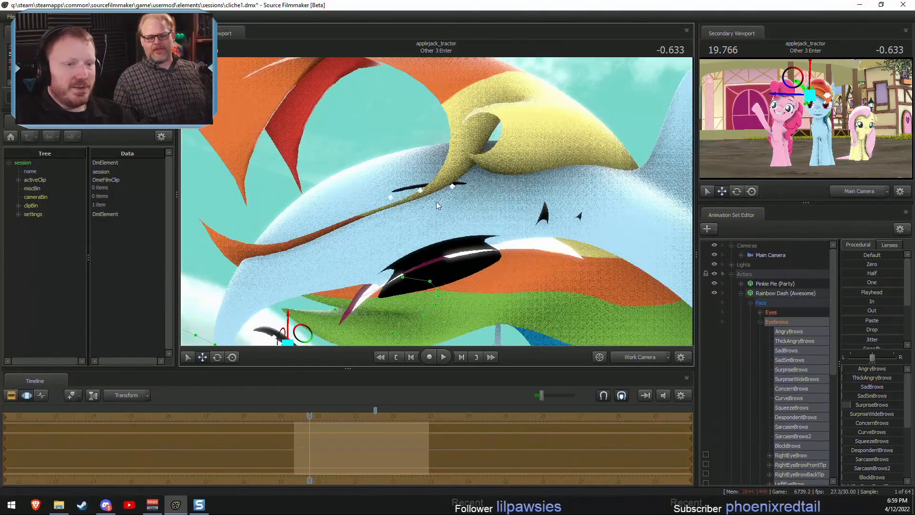
# Rotate and reposition Rainbow Dash's LeftEyeBrow control so the brow sits on the forehead surface.
pyautogui.scroll(-1, 787, 387)
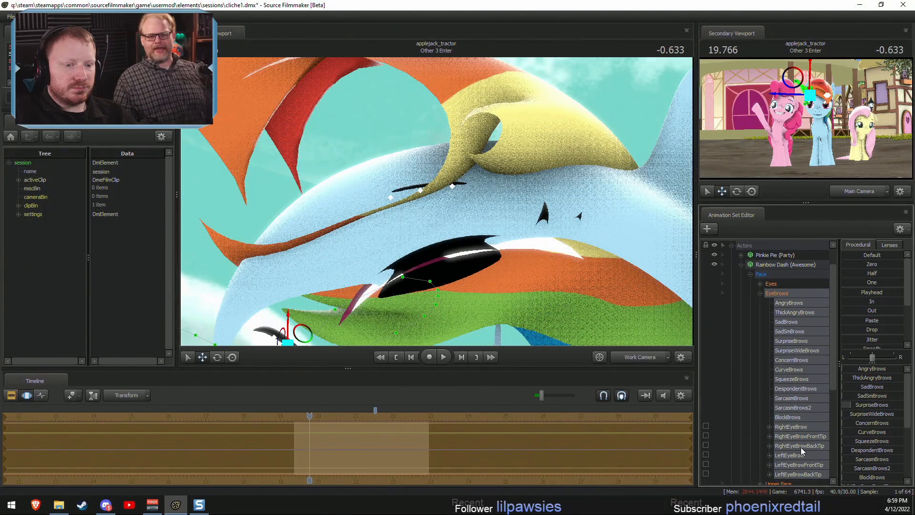
pyautogui.click(791, 455)
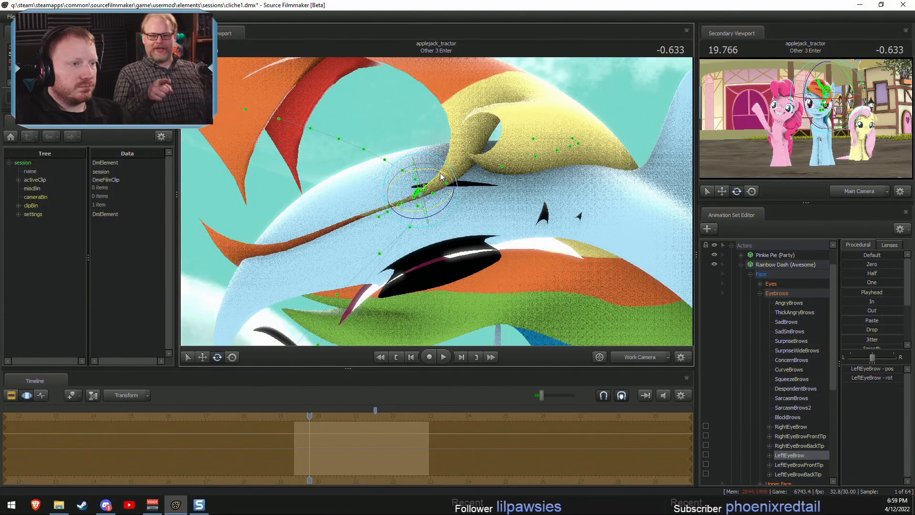
pyautogui.press('w')
pyautogui.moveTo(424, 206); pyautogui.dragTo(435, 166)
pyautogui.press('e')
pyautogui.press('w')
pyautogui.press('e')
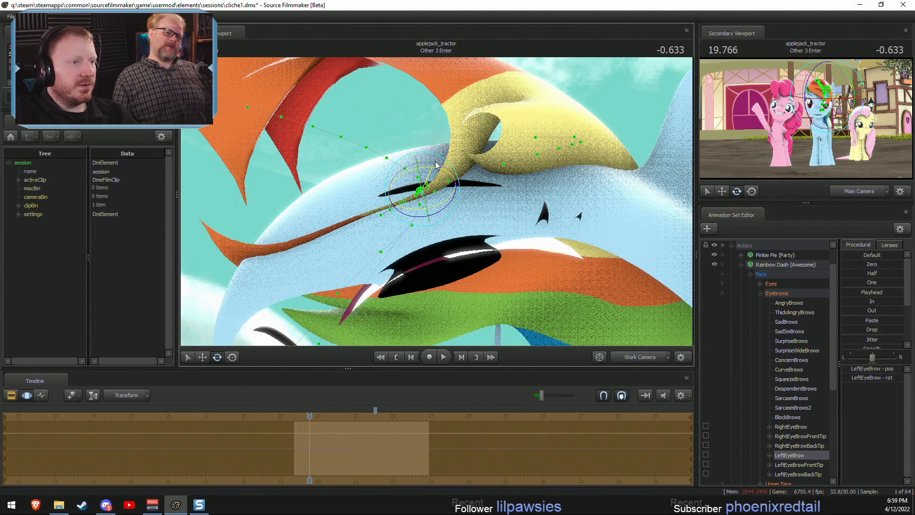
pyautogui.press('w')
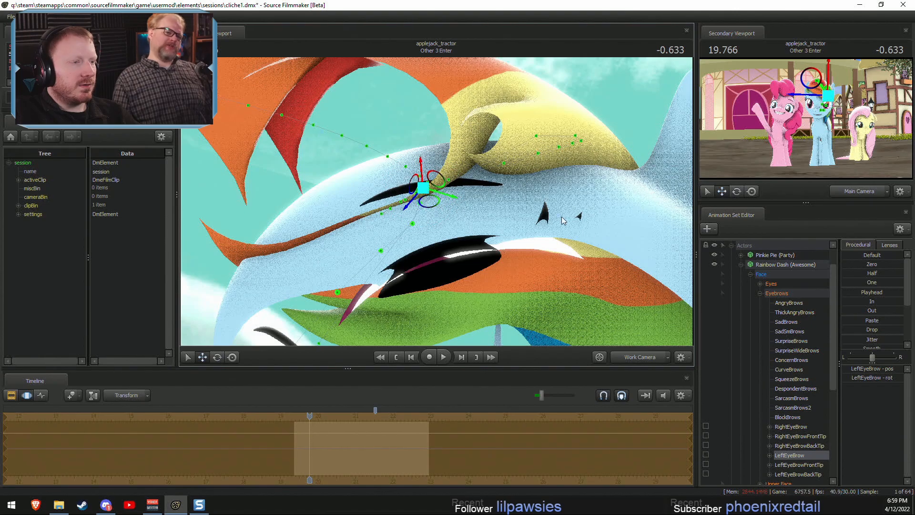
# Adjust the left eyebrow's position on the forehead and check it from the front and side.
pyautogui.keyDown('alt'); pyautogui.moveTo(563, 218); pyautogui.dragTo(543, 245); pyautogui.keyUp('alt')
pyautogui.moveTo(428, 210); pyautogui.dragTo(481, 214)
pyautogui.press('s')
pyautogui.moveTo(437, 202)
pyautogui.mouseDown()
pyautogui.moveTo(471, 211)
pyautogui.moveTo(432, 205)
pyautogui.mouseUp()
pyautogui.scroll(6, 433, 205)
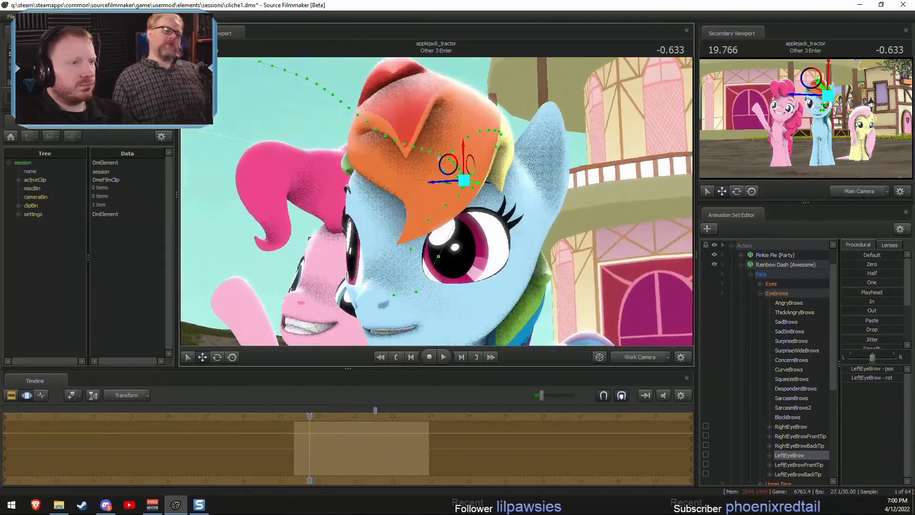
pyautogui.keyDown('alt'); pyautogui.moveTo(473, 153); pyautogui.dragTo(435, 193); pyautogui.keyUp('alt')
# Fine-tune the left eyebrow's rotation and position from inside the head so it follows the forehead's curve.
pyautogui.click(437, 134)
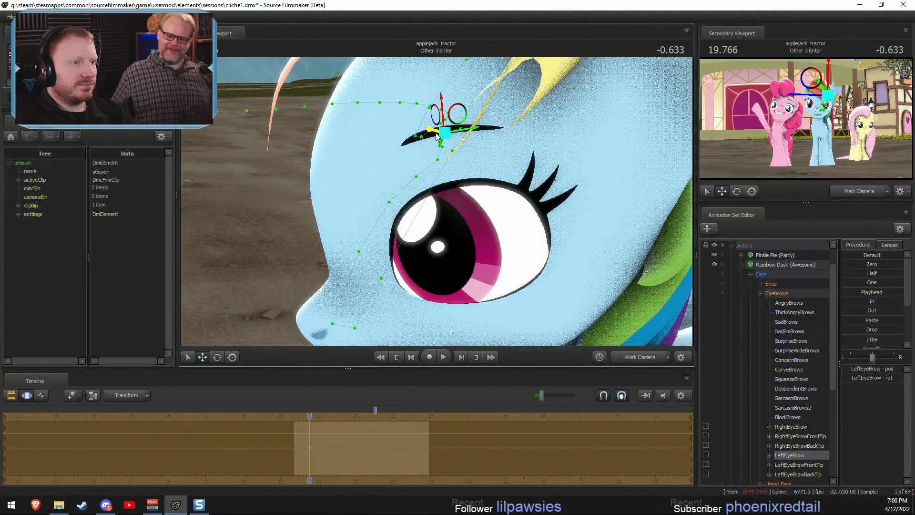
pyautogui.moveTo(437, 134); pyautogui.dragTo(441, 208)
pyautogui.press('e')
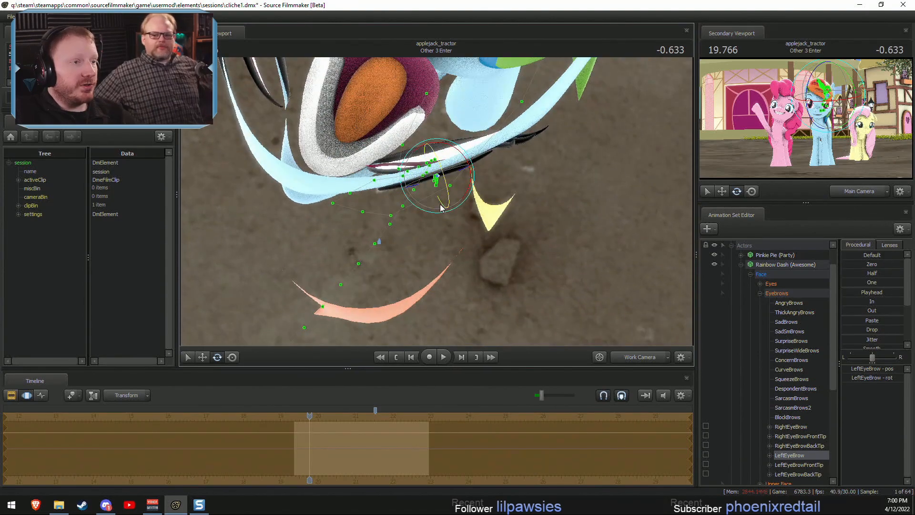
pyautogui.keyDown('alt'); pyautogui.moveTo(351, 210); pyautogui.dragTo(426, 236); pyautogui.keyUp('alt')
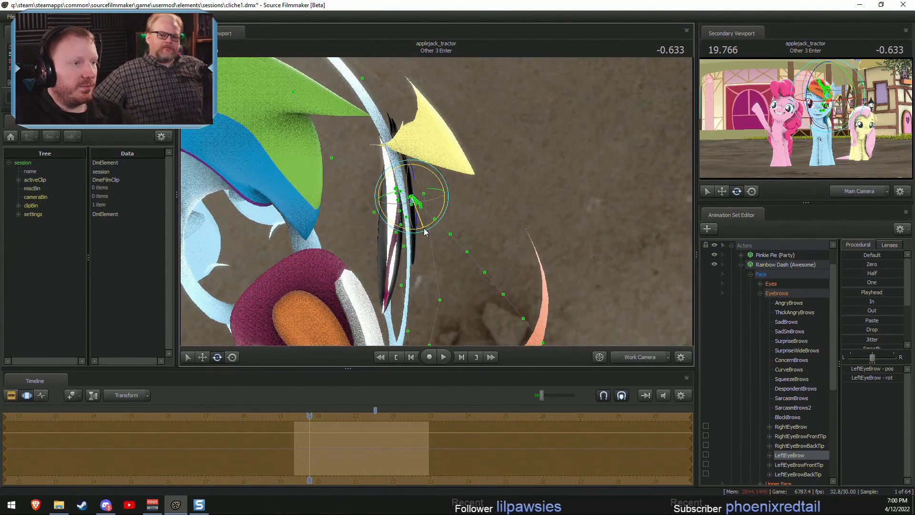
pyautogui.press('w')
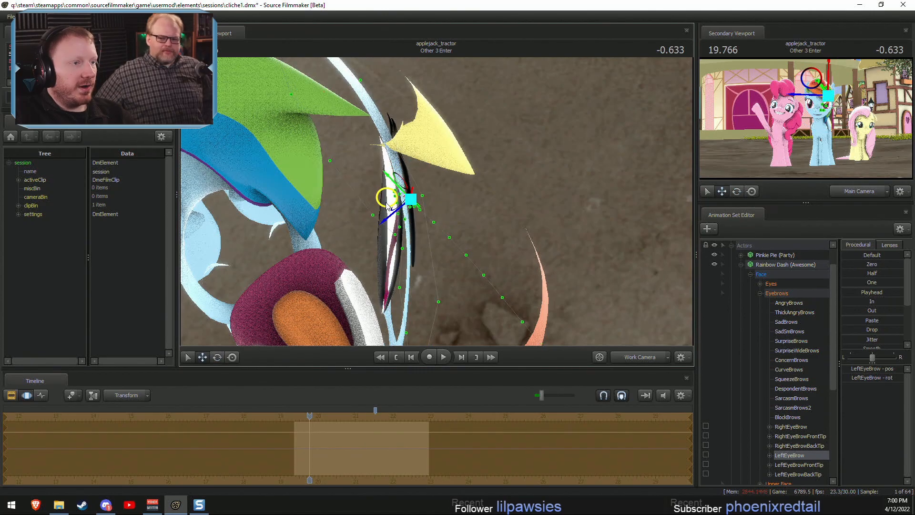
pyautogui.keyDown('alt'); pyautogui.moveTo(385, 206); pyautogui.dragTo(357, 219); pyautogui.keyUp('alt')
pyautogui.keyDown('alt'); pyautogui.moveTo(436, 206); pyautogui.dragTo(445, 157); pyautogui.keyUp('alt')
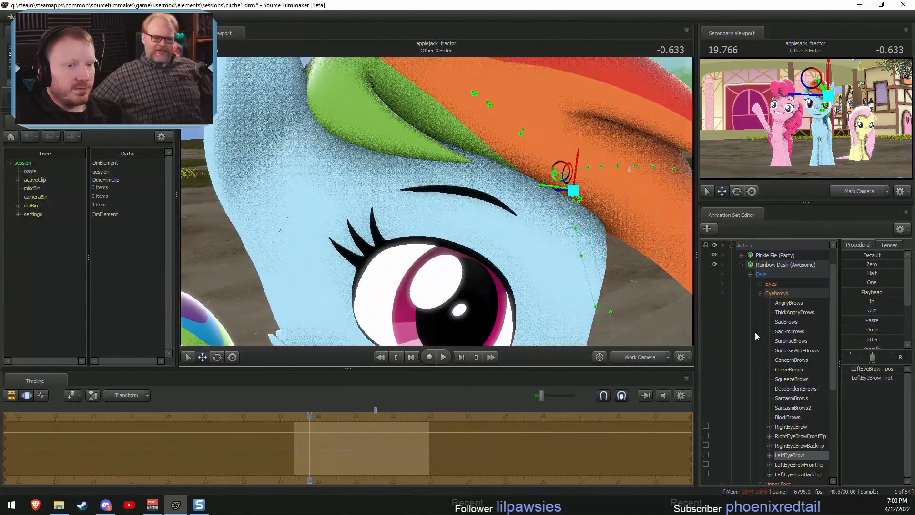
# Rotate and adjust Rainbow Dash's RightEyeBrow control so the brow follows the forehead above the eye.
pyautogui.click(790, 427)
pyautogui.press('e')
pyautogui.keyDown('alt'); pyautogui.moveTo(467, 214); pyautogui.dragTo(464, 257); pyautogui.keyUp('alt')
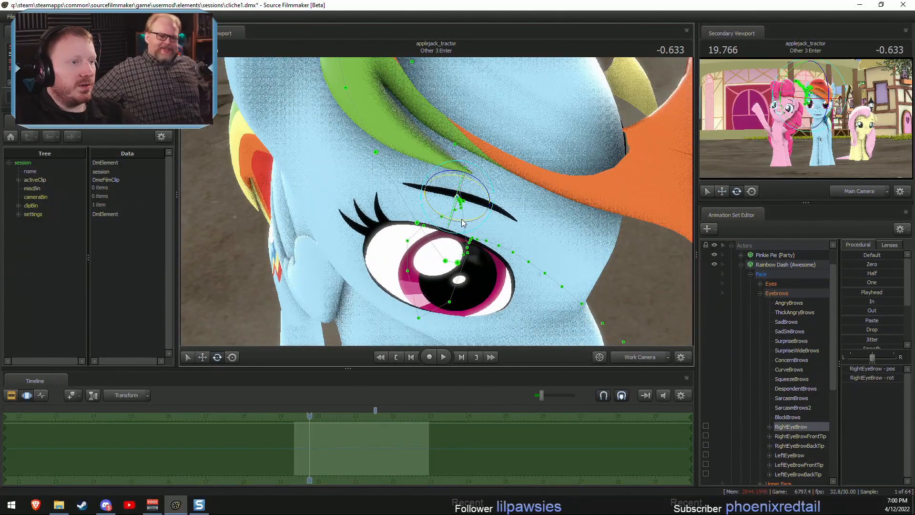
pyautogui.moveTo(466, 220); pyautogui.dragTo(460, 216)
pyautogui.press('w')
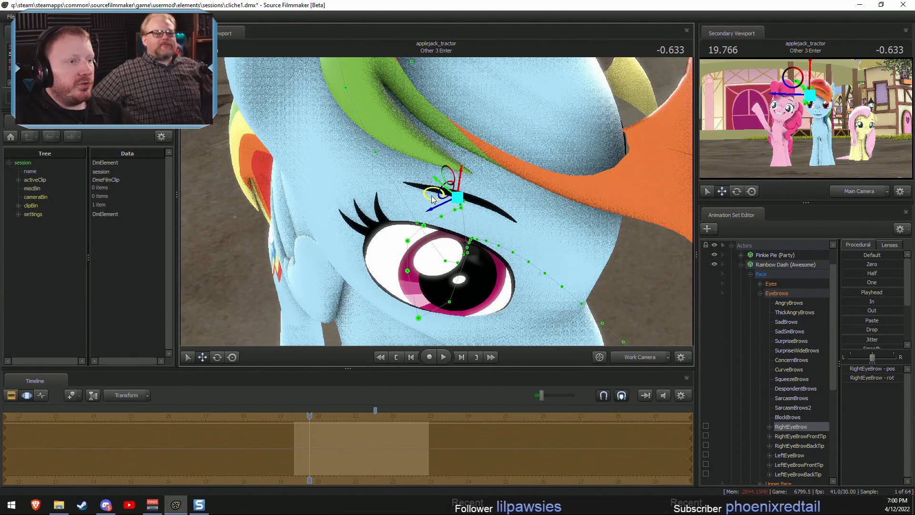
# Browse the Videos folder and its extras subfolder for a finished animation to use as an example.
pyautogui.click(58, 505)
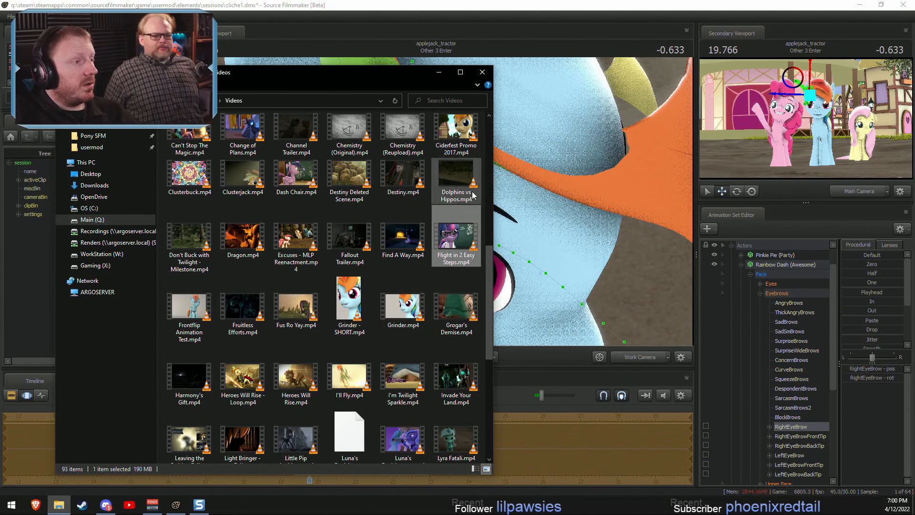
pyautogui.click(458, 137)
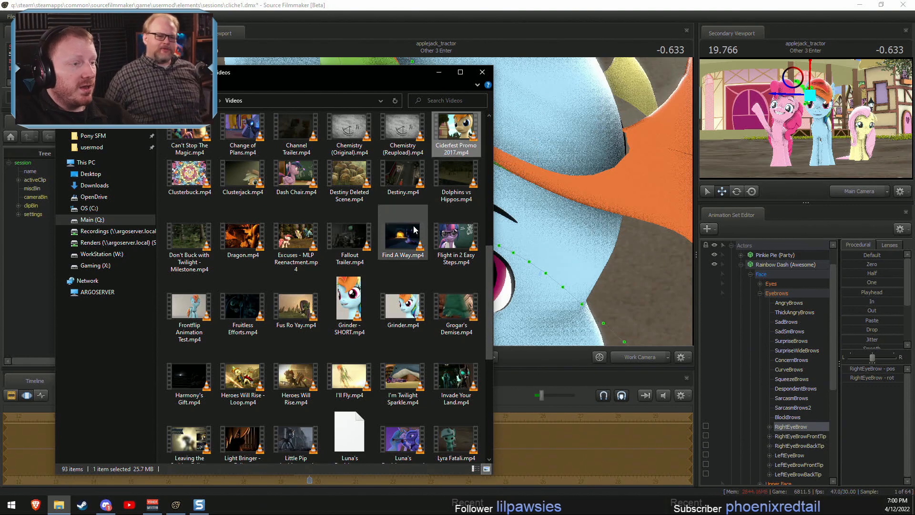
pyautogui.scroll(10, 393, 292)
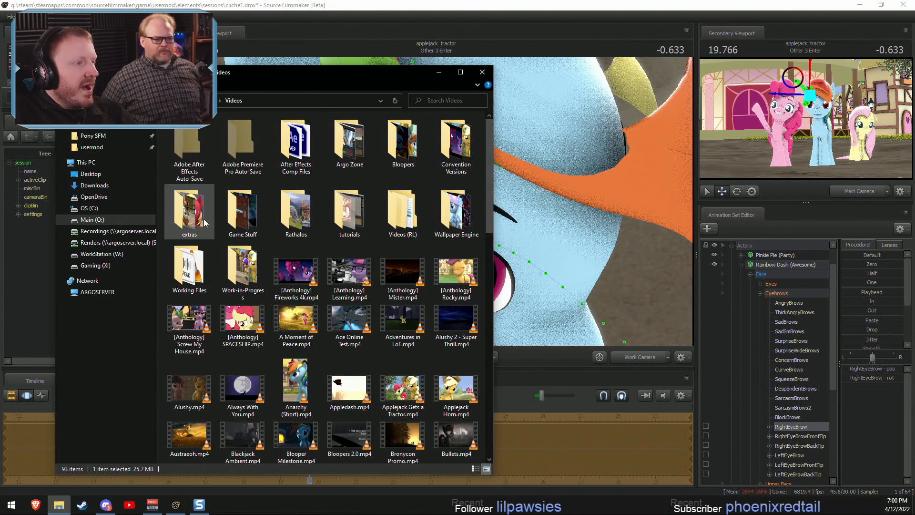
pyautogui.doubleClick(186, 213)
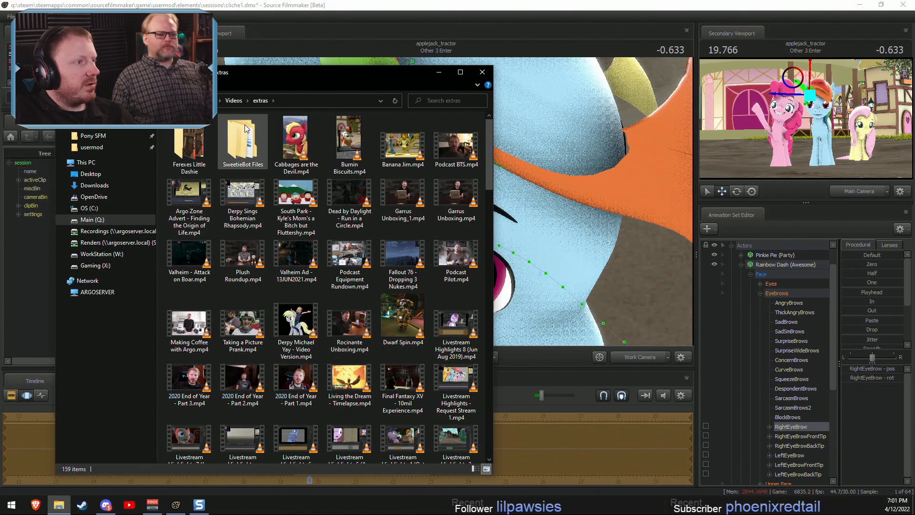
pyautogui.click(232, 101)
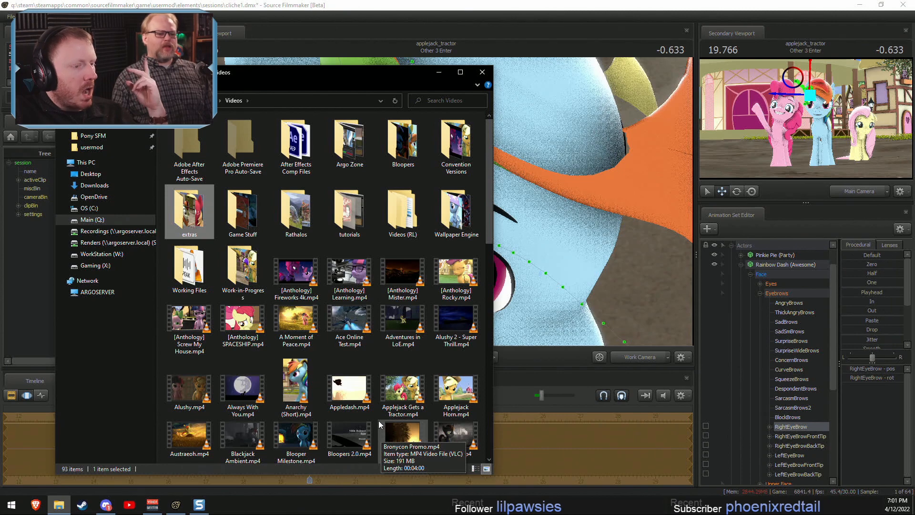
pyautogui.scroll(-10, 377, 418)
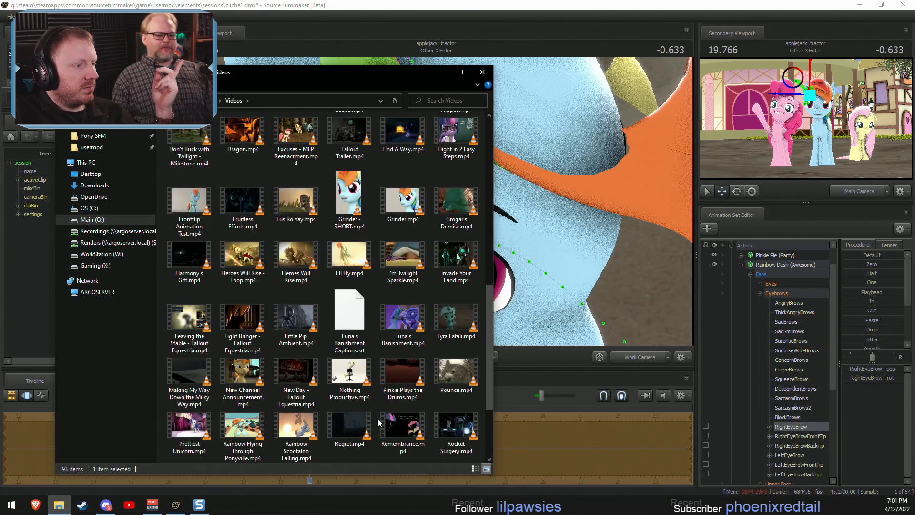
# Play New Channel Announcement.mp4, pause on the pony's face at 00:03 and 00:04, and close the video.
pyautogui.click(253, 379)
pyautogui.press('space')
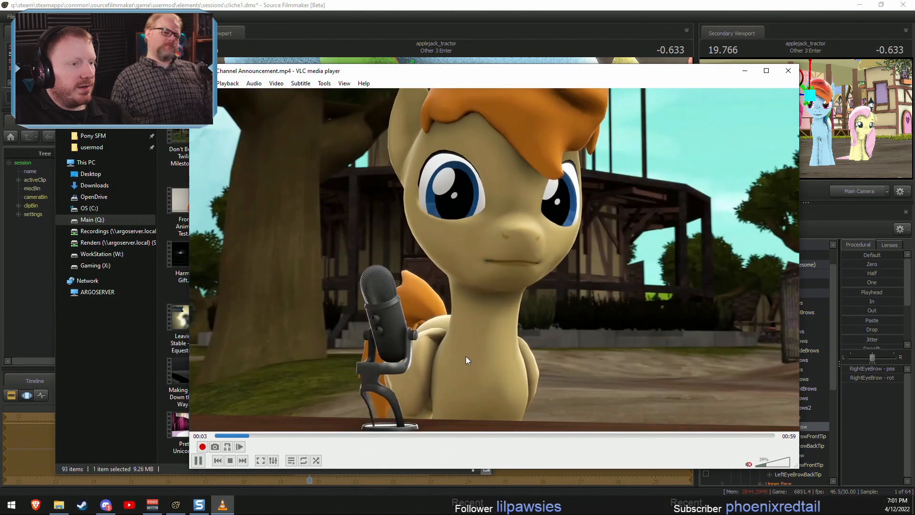
pyautogui.press('space')
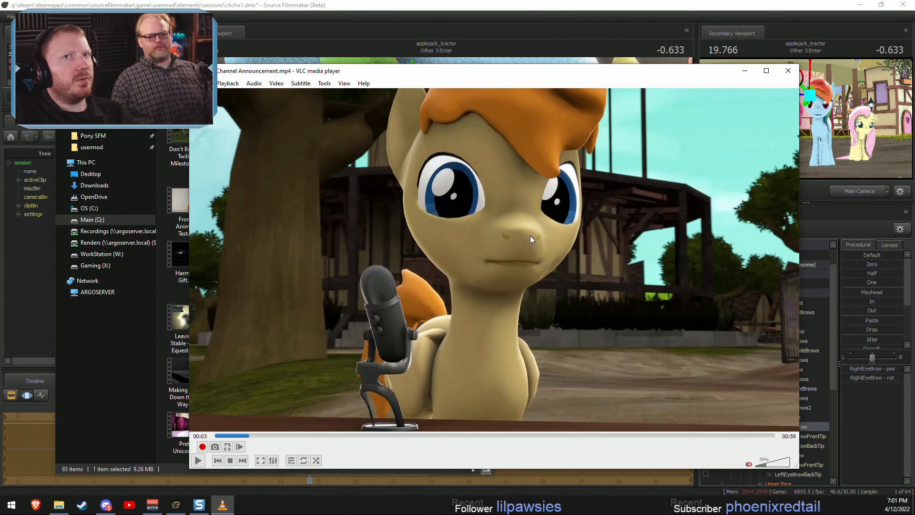
pyautogui.press('space')
pyautogui.press('space')
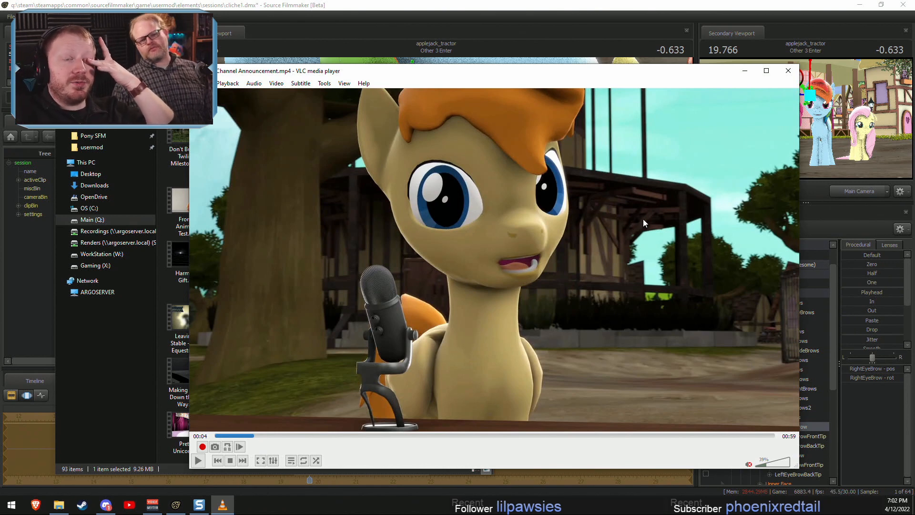
pyautogui.click(786, 71)
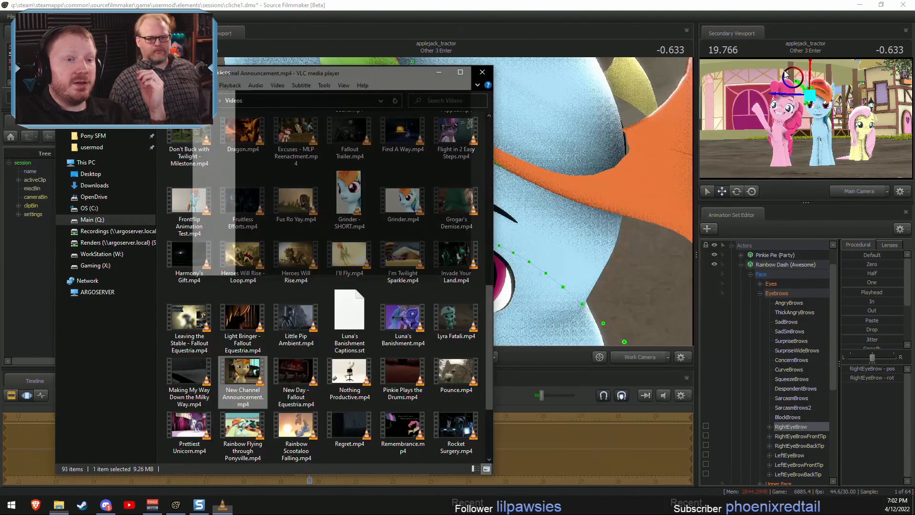
# Return to Source Filmmaker, check Rainbow Dash's right eyebrow from the front, and switch the timeline to the Clip Editor.
pyautogui.click(585, 4)
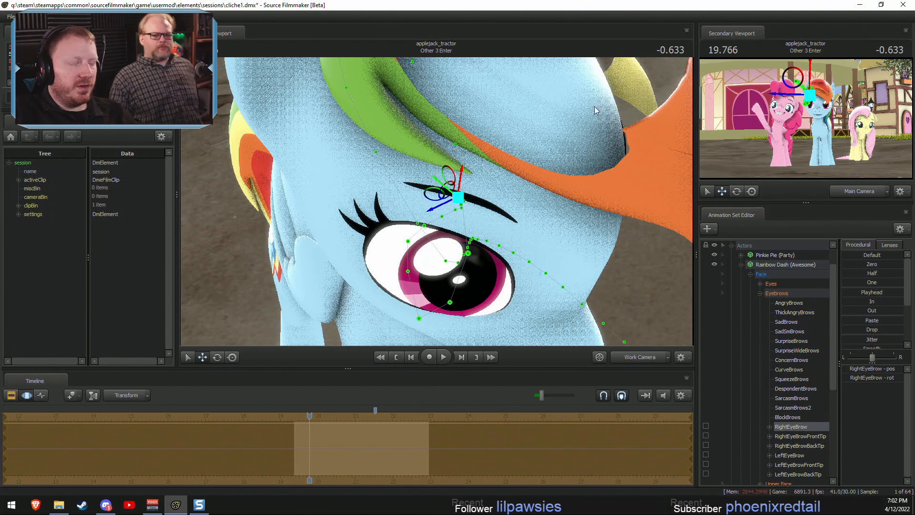
pyautogui.keyDown('alt'); pyautogui.moveTo(596, 196); pyautogui.dragTo(596, 142); pyautogui.keyUp('alt')
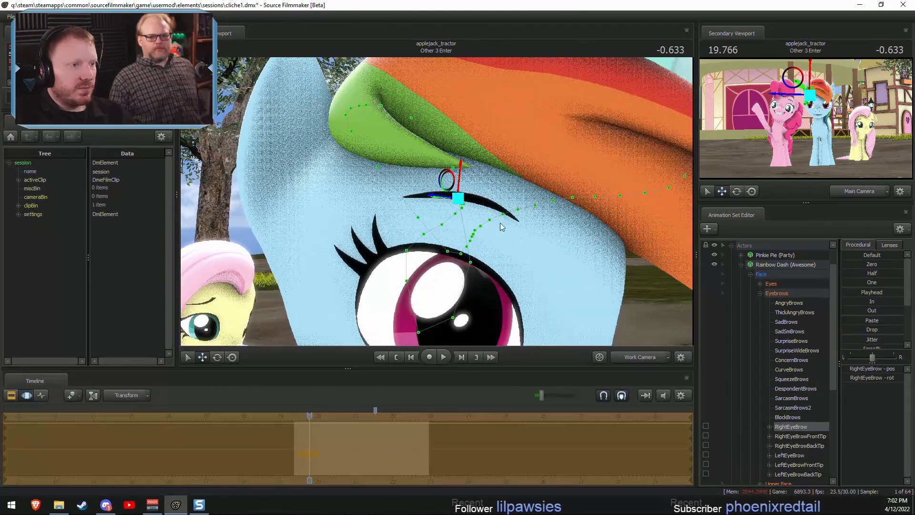
pyautogui.press('F2')
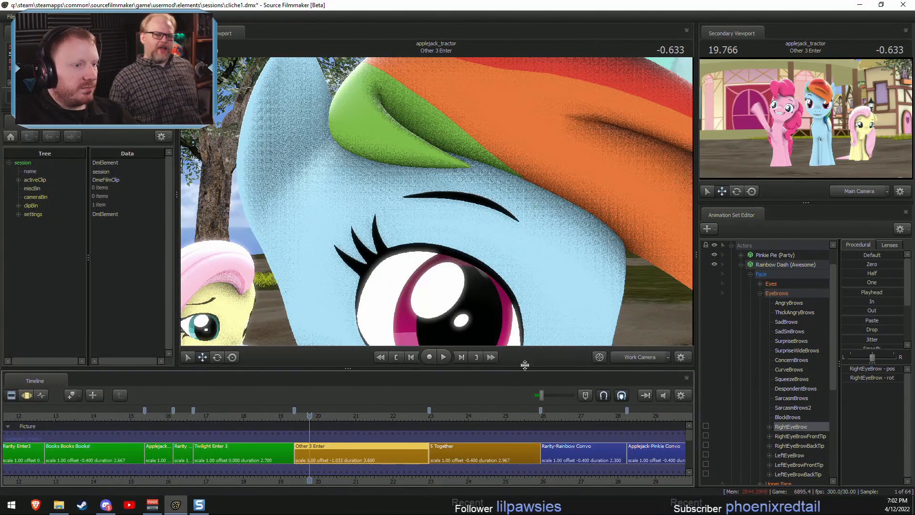
pyautogui.moveTo(531, 267); pyautogui.dragTo(595, 347)
# Open Austraeoh.mp4 from the Videos folder in full screen and skip ahead to about 01:16.
pyautogui.click(62, 505)
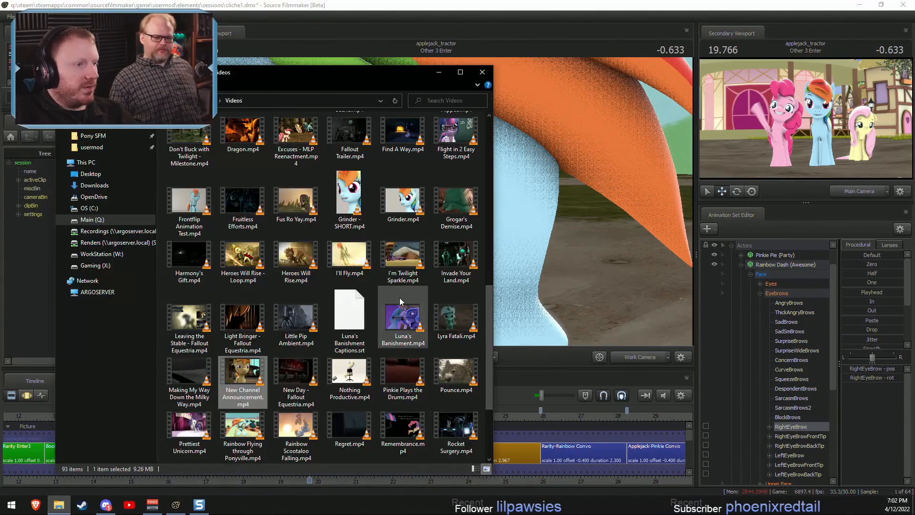
pyautogui.click(339, 313)
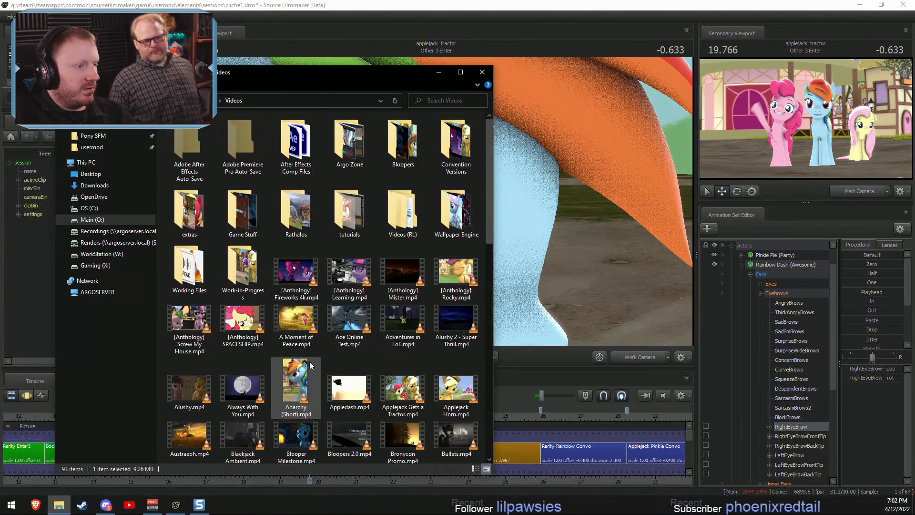
pyautogui.doubleClick(190, 436)
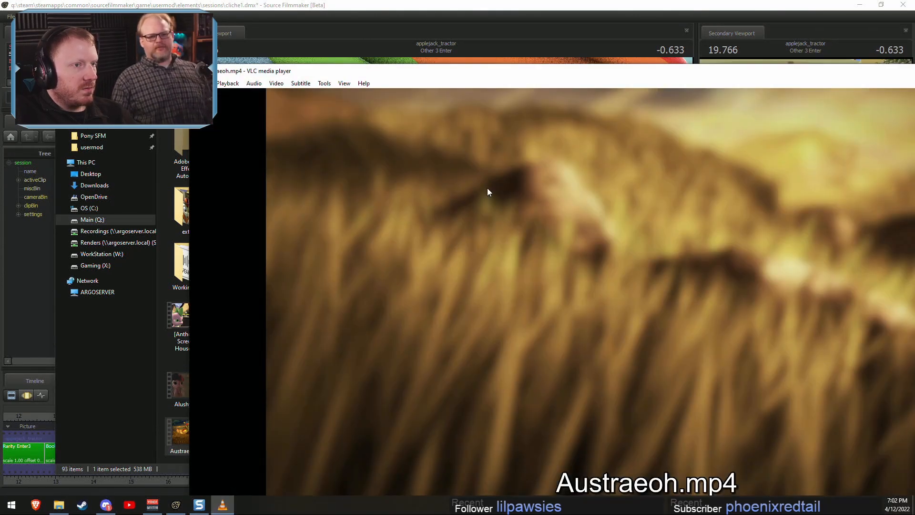
pyautogui.doubleClick(487, 188)
pyautogui.click(514, 493)
pyautogui.click(528, 493)
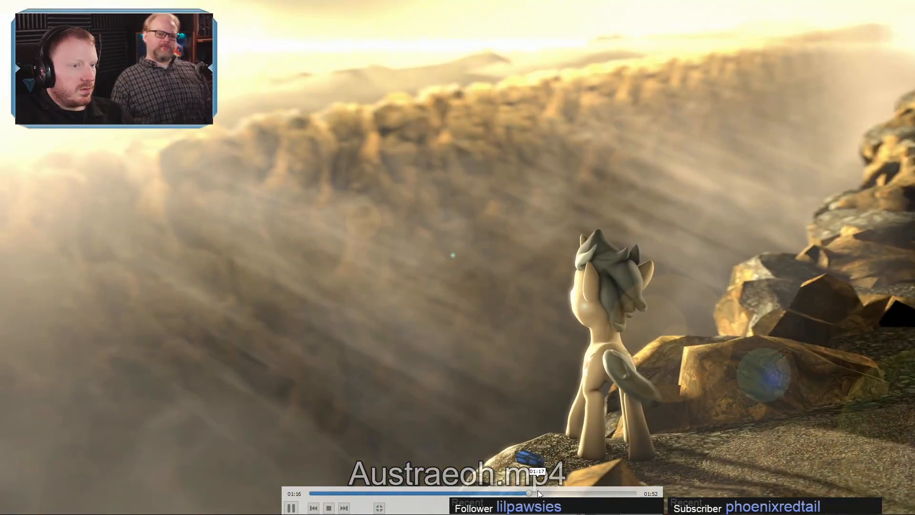
# Rewind Austraeoh.mp4 to the dragon fight around 01:03 and pause on the falling ponies at 01:06.
pyautogui.moveTo(538, 491); pyautogui.dragTo(469, 497)
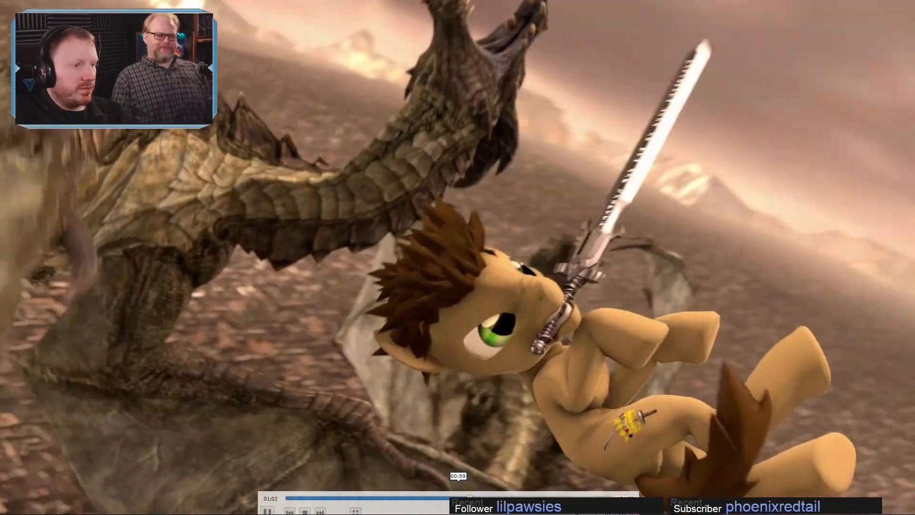
pyautogui.press('space')
pyautogui.press('space')
pyautogui.press('space')
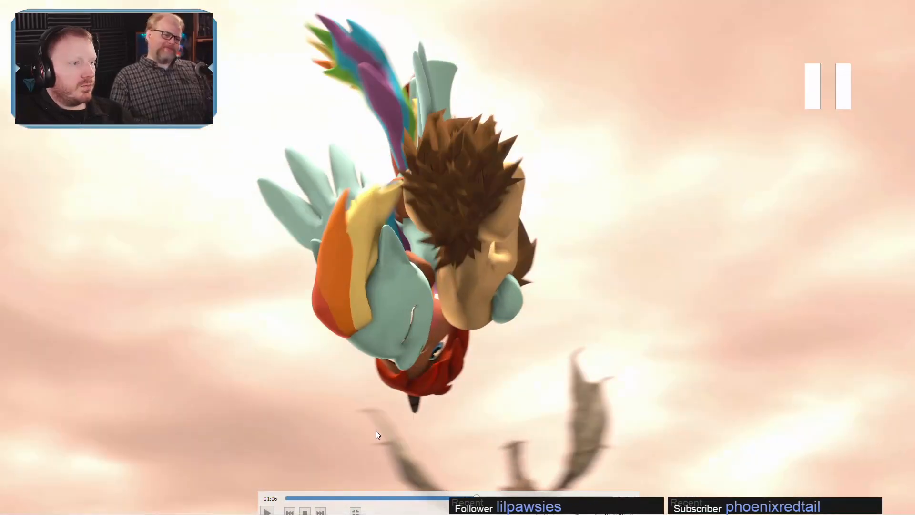
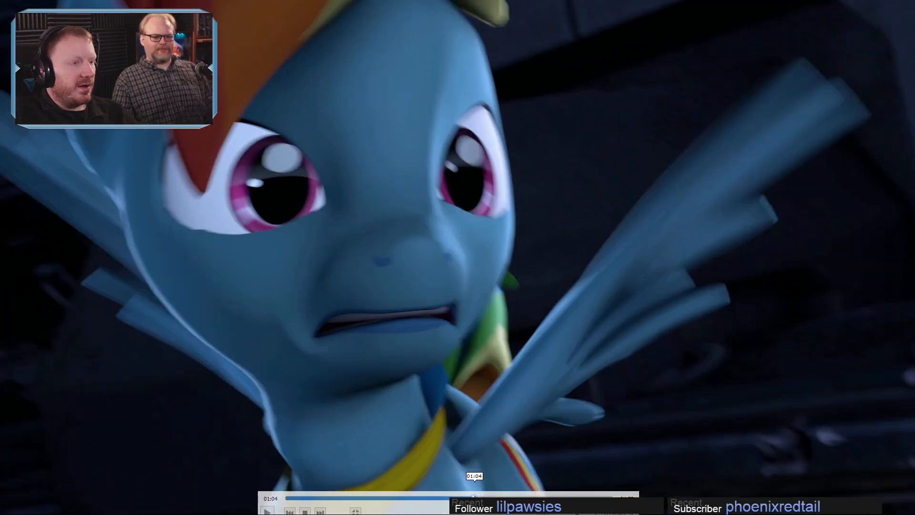
# Replay Austraeoh.mp4 from about 01:04, pause on Rainbow Dash's face at 01:06, and close the video.
pyautogui.click(472, 496)
pyautogui.press('space')
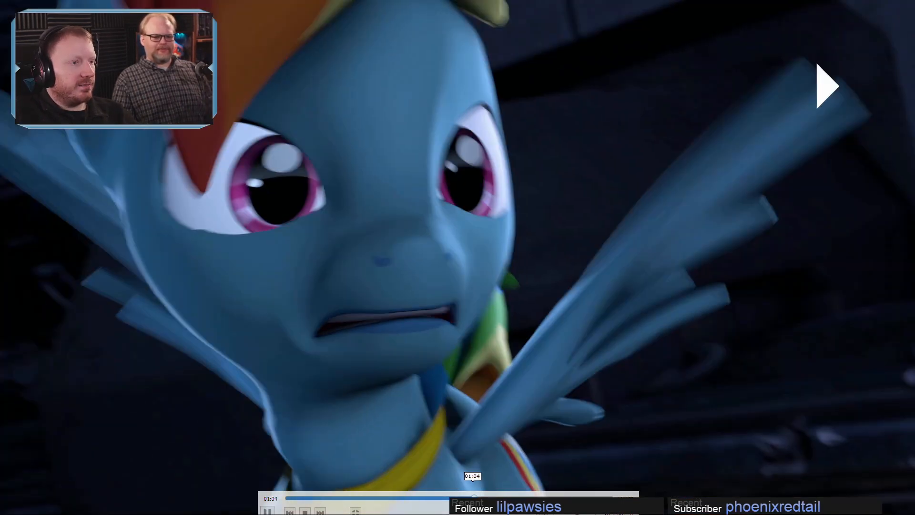
pyautogui.click(469, 496)
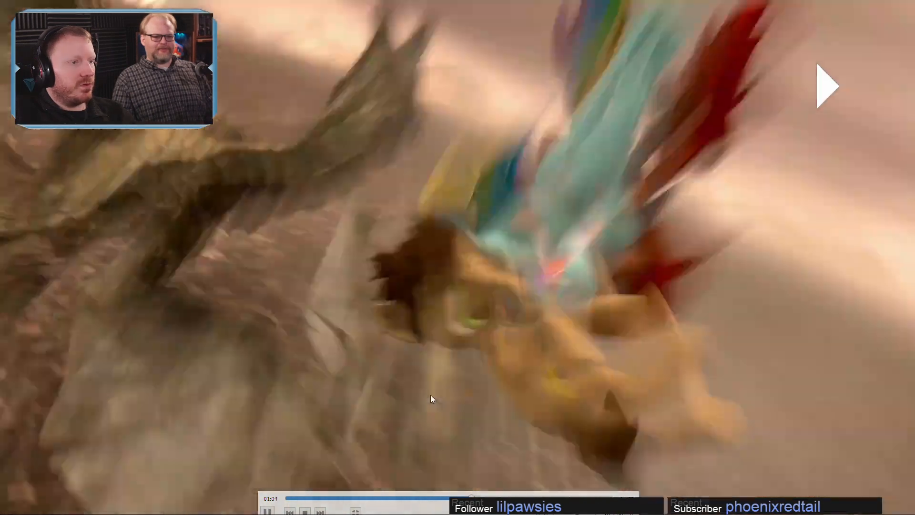
pyautogui.press('space')
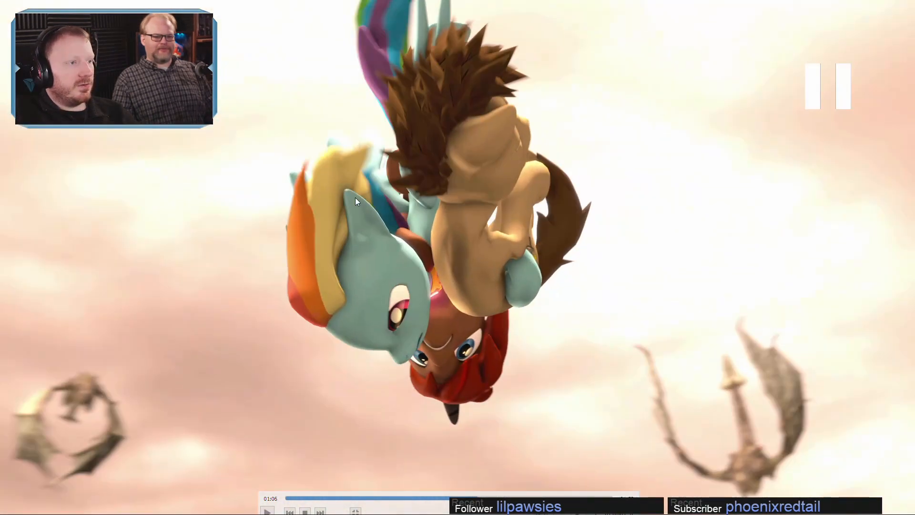
pyautogui.press('space')
pyautogui.press('space')
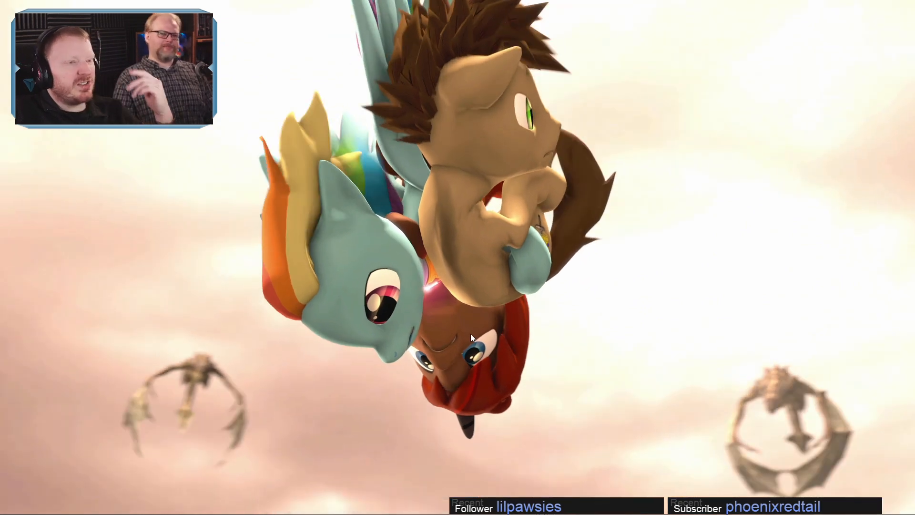
pyautogui.moveTo(390, 348)
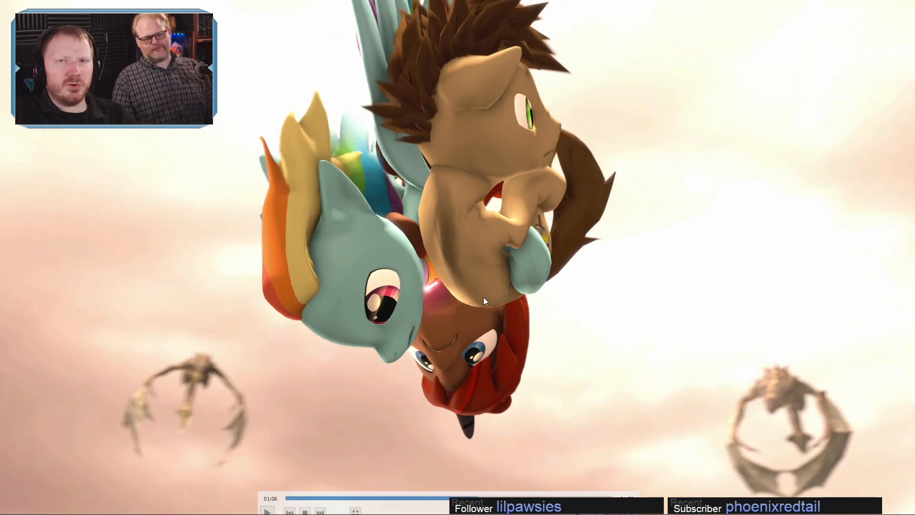
pyautogui.doubleClick(684, 214)
pyautogui.moveTo(839, 82); pyautogui.dragTo(641, 63)
pyautogui.click(891, 56)
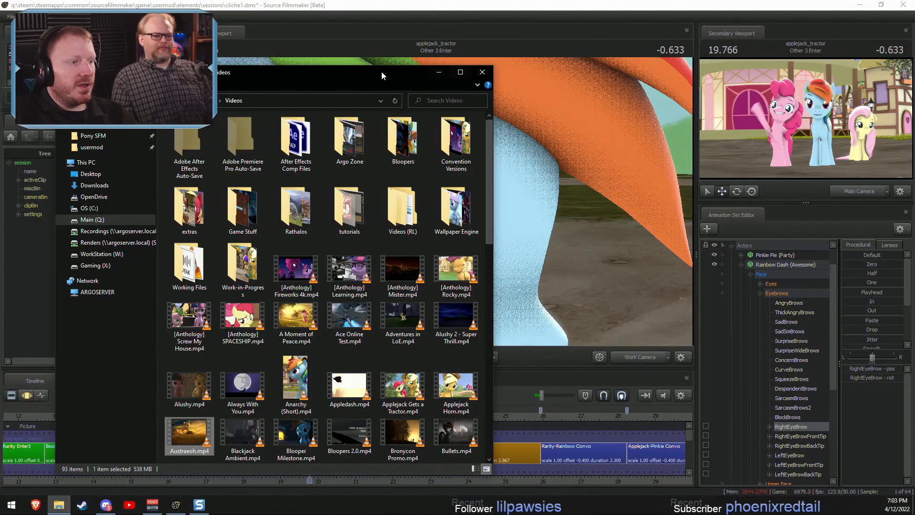
# Reopen Austraeoh.mp4 and examine the dragon fight, pausing on the sword-wielding pony at 01:03 and the falling group at 01:06.
pyautogui.doubleClick(200, 431)
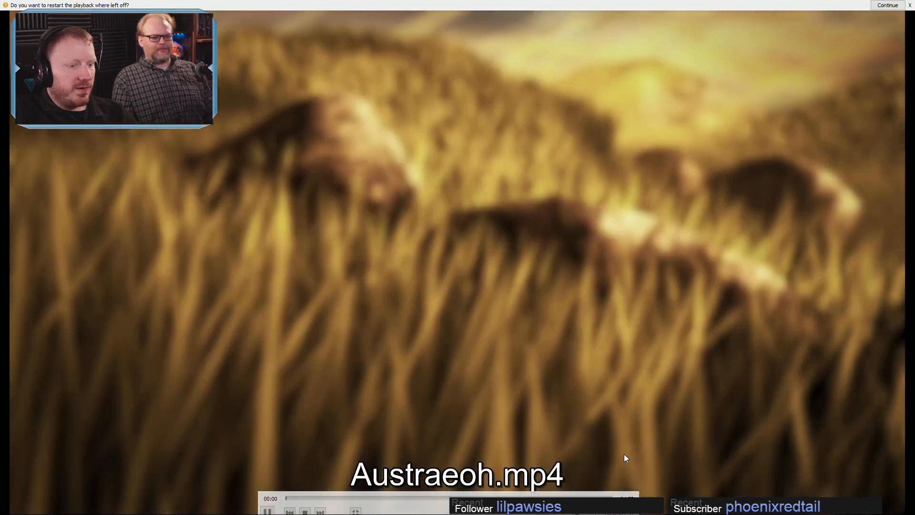
pyautogui.click(470, 498)
pyautogui.press('space')
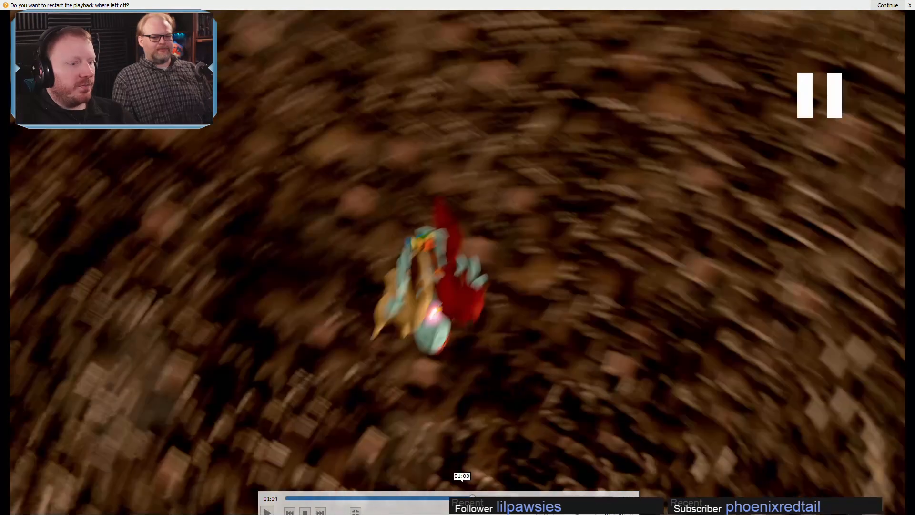
pyautogui.press('space')
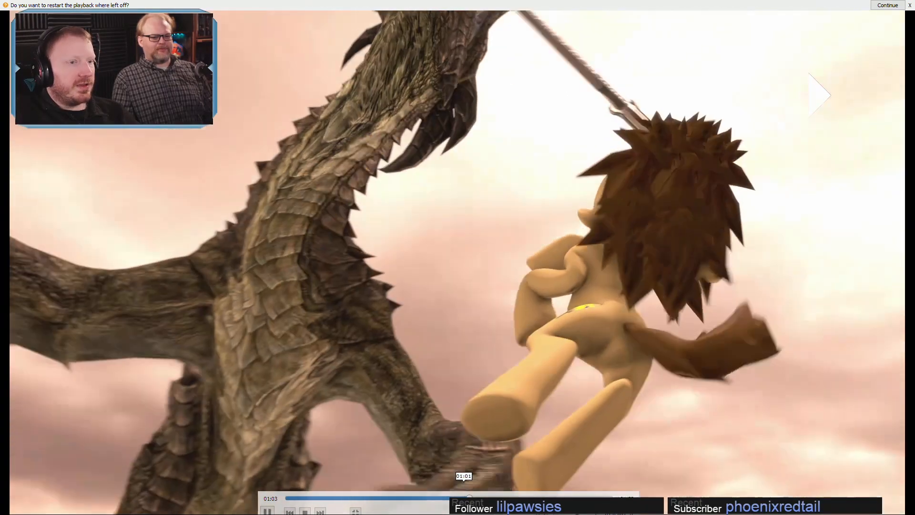
pyautogui.press('space')
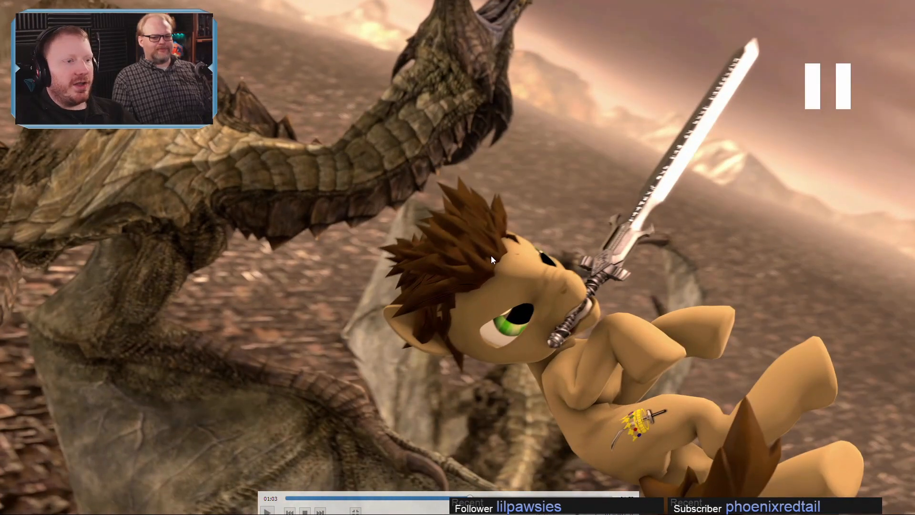
pyautogui.press('space')
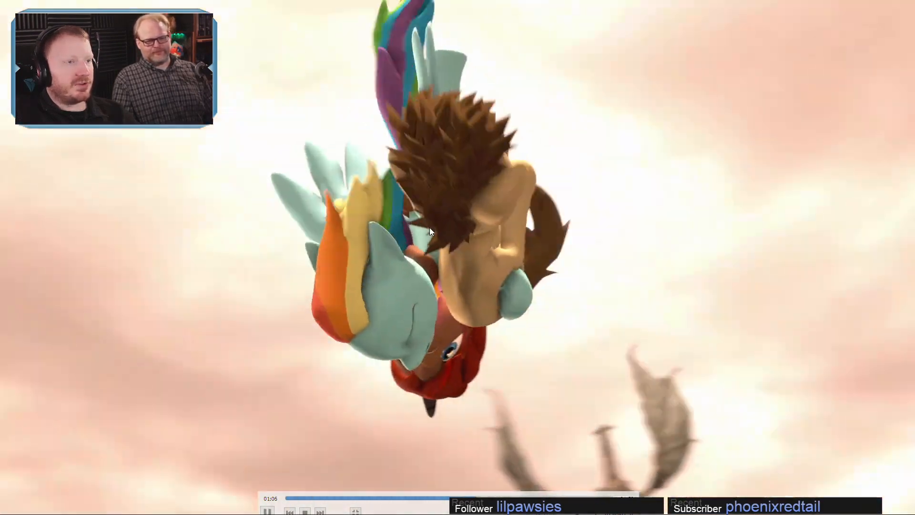
pyautogui.press('space')
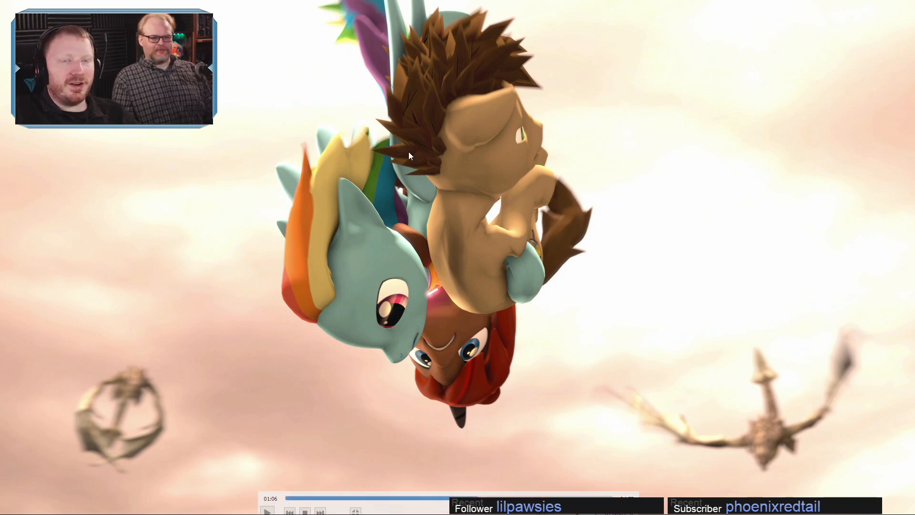
# Replay the fall in Austraeoh.mp4 from around 01:03 and pause on the pony beside the dragon.
pyautogui.click(470, 497)
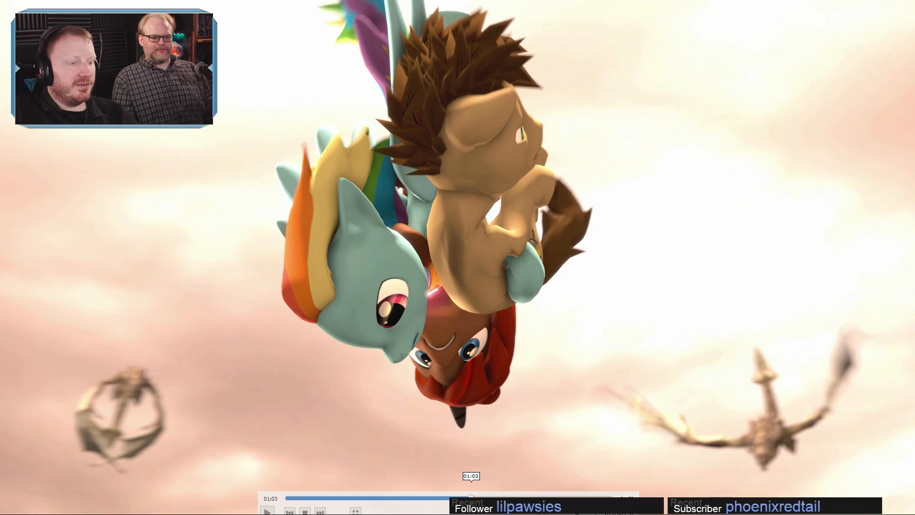
pyautogui.press('space')
pyautogui.click(536, 329)
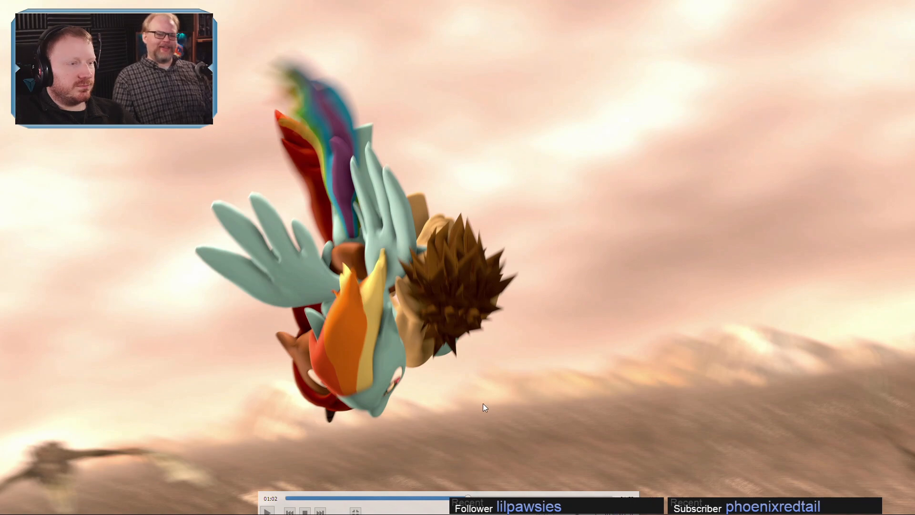
pyautogui.press('space')
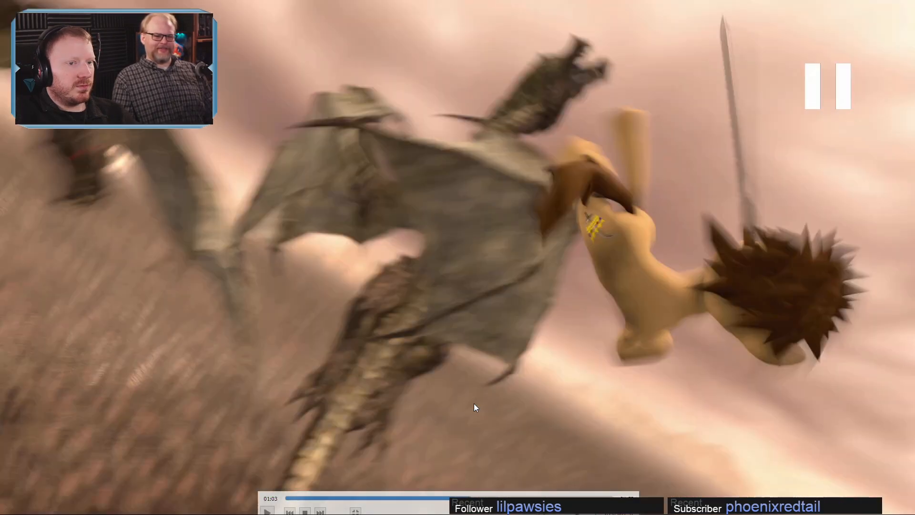
# Advance Austraeoh.mp4 in short bursts through the ponies' fall from 01:03 to the upside-down group at 01:06.
pyautogui.press('space')
pyautogui.press('space')
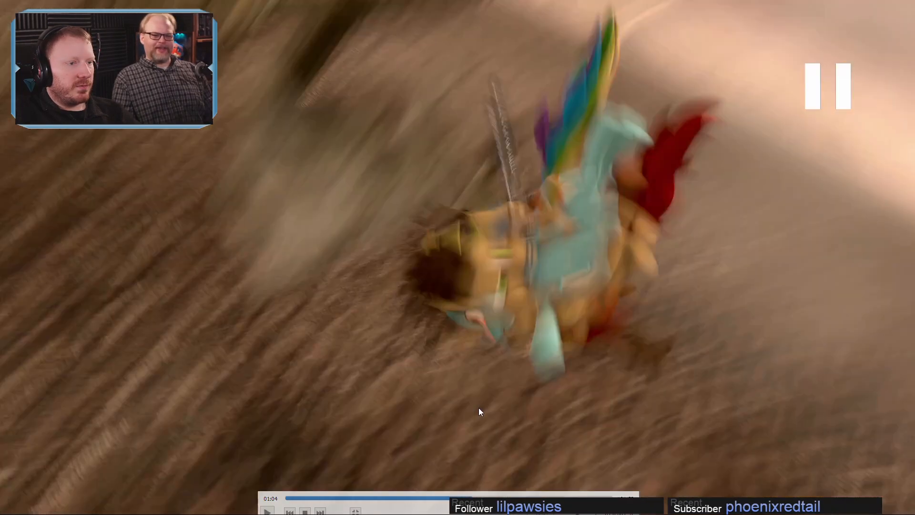
pyautogui.press('space')
pyautogui.press('space')
pyautogui.press('space')
pyautogui.press('space')
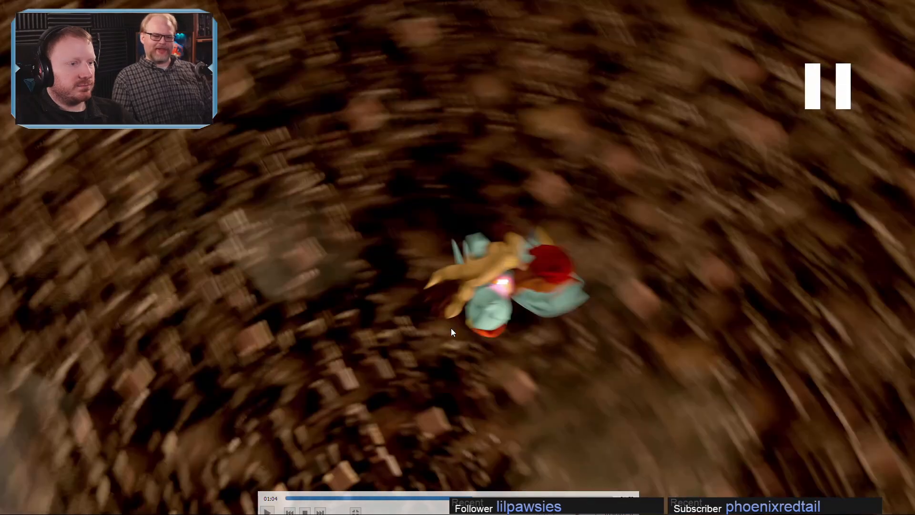
pyautogui.press('space')
pyautogui.press('space')
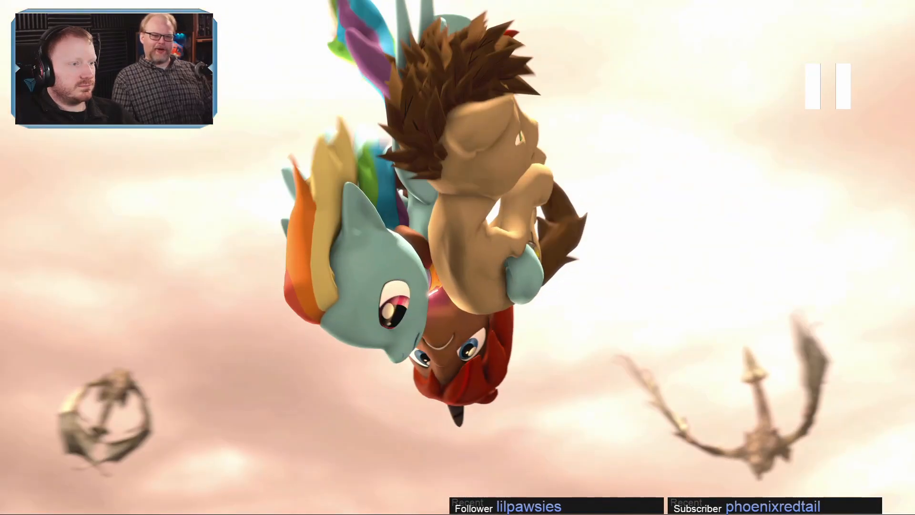
pyautogui.press('space')
pyautogui.press('space')
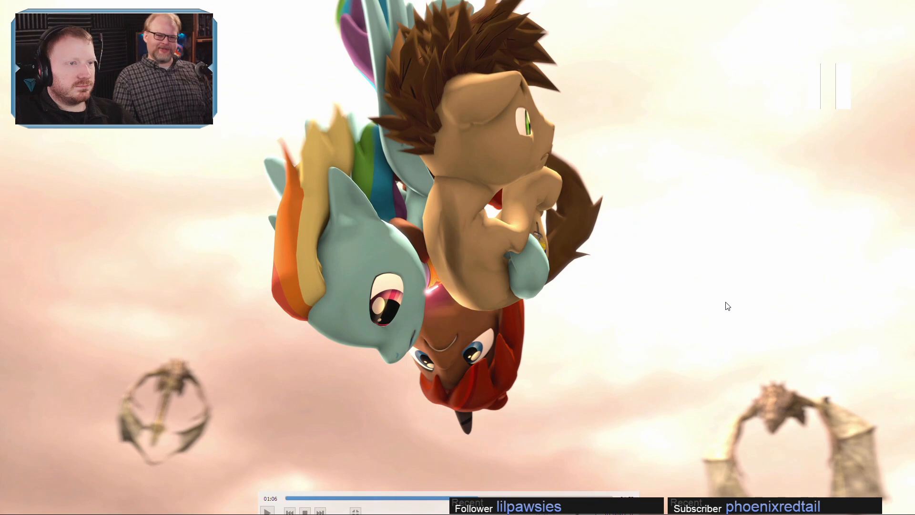
# Rewind Austraeoh.mp4 to 00:58 and review the lead-up to the dragon fight, pausing on the sword-wielding pony at 01:01.
pyautogui.doubleClick(734, 269)
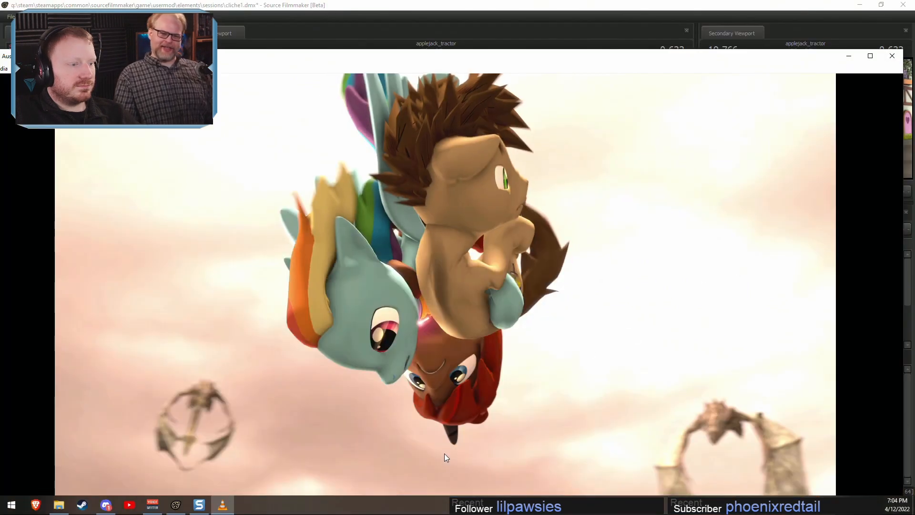
pyautogui.doubleClick(545, 426)
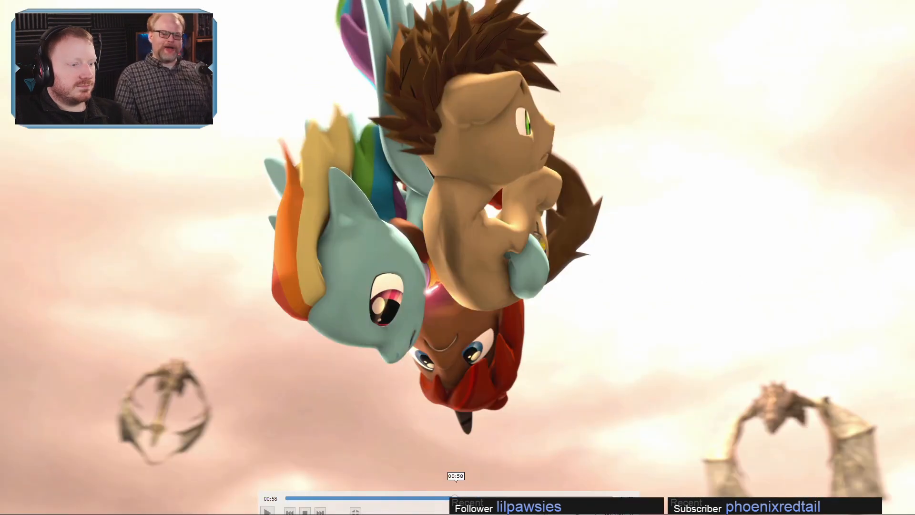
pyautogui.press('space')
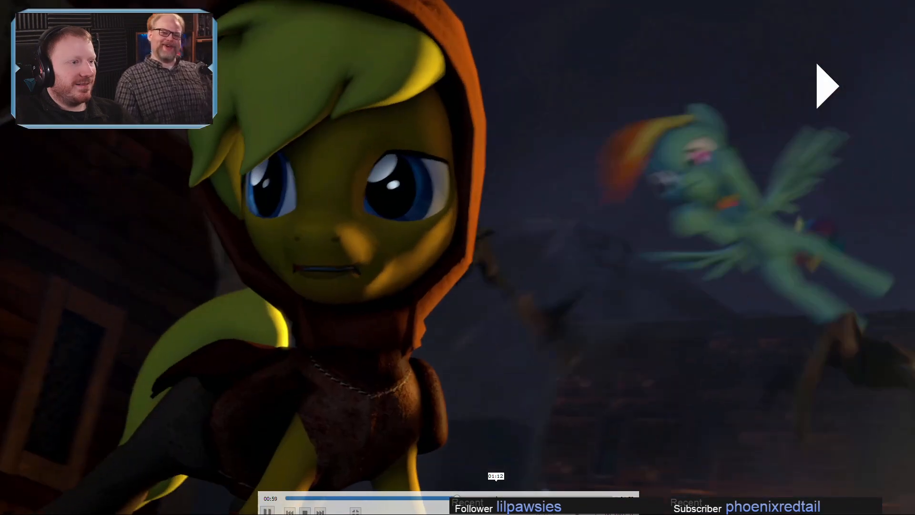
pyautogui.press('space')
pyautogui.press('space')
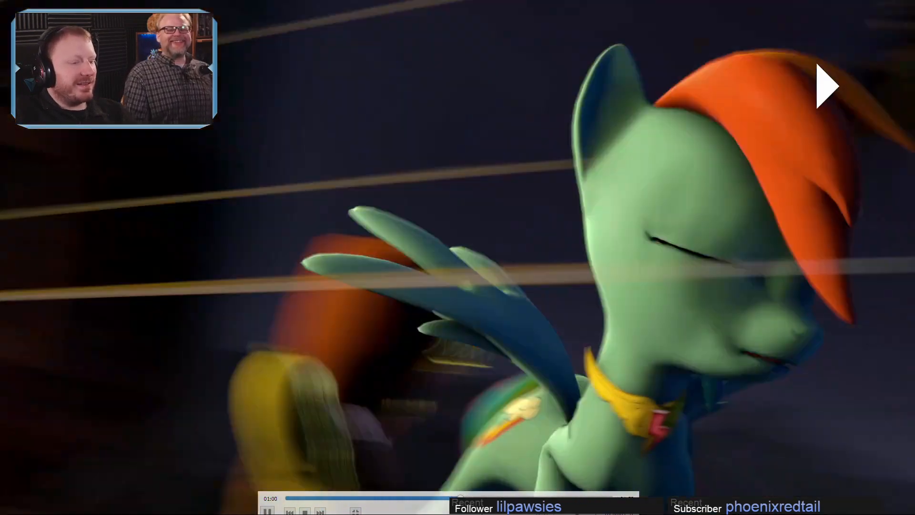
pyautogui.press('space')
pyautogui.press('space')
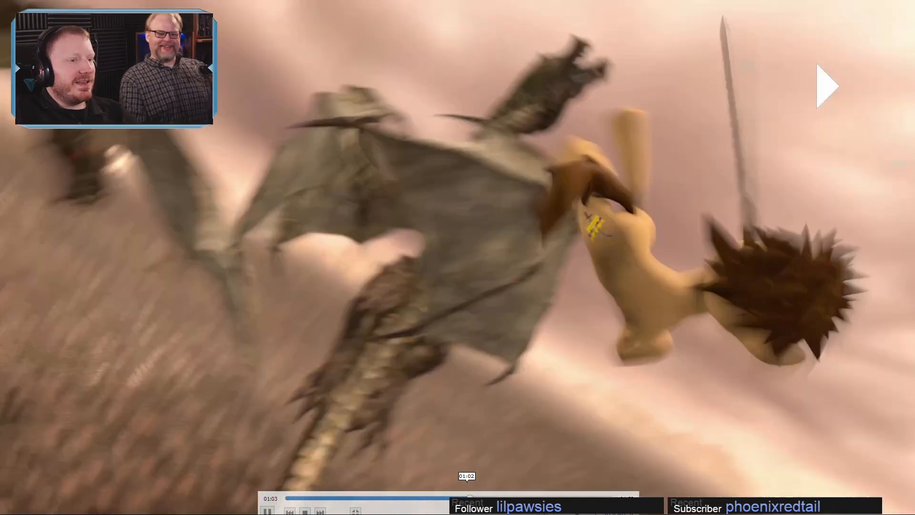
pyautogui.press('space')
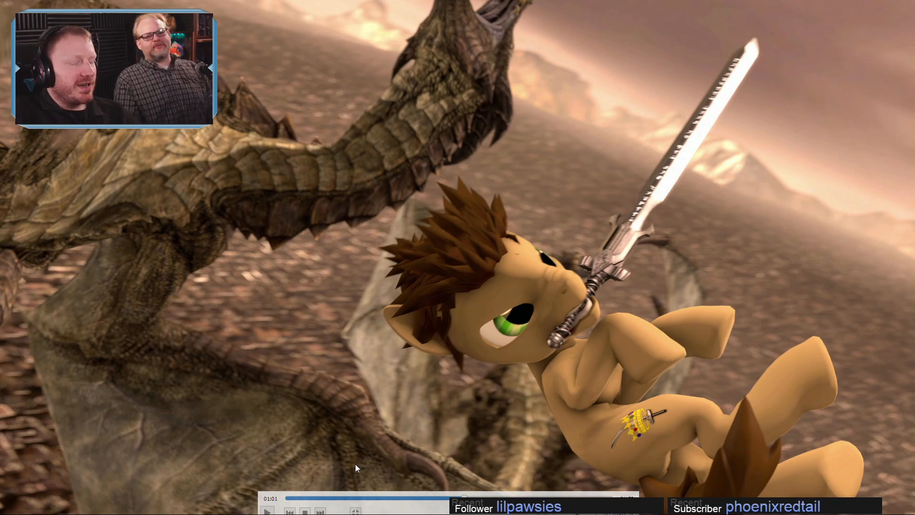
# Play the fall in Austraeoh.mp4 through to the group shot around 01:06, pause there, and close the video.
pyautogui.press('space')
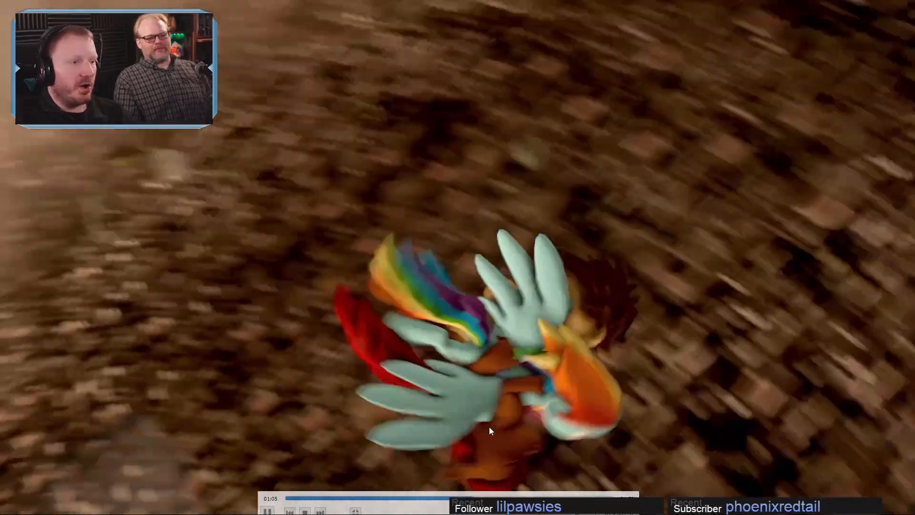
pyautogui.press('space')
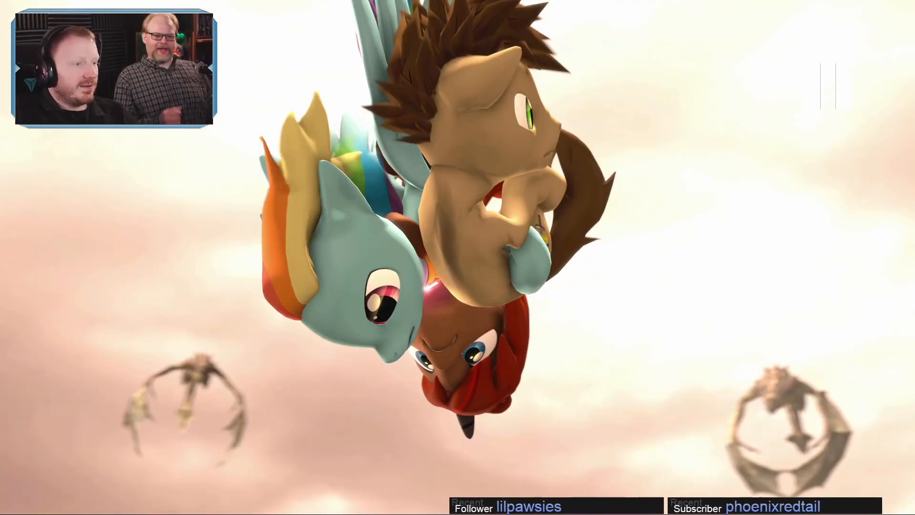
pyautogui.doubleClick(763, 331)
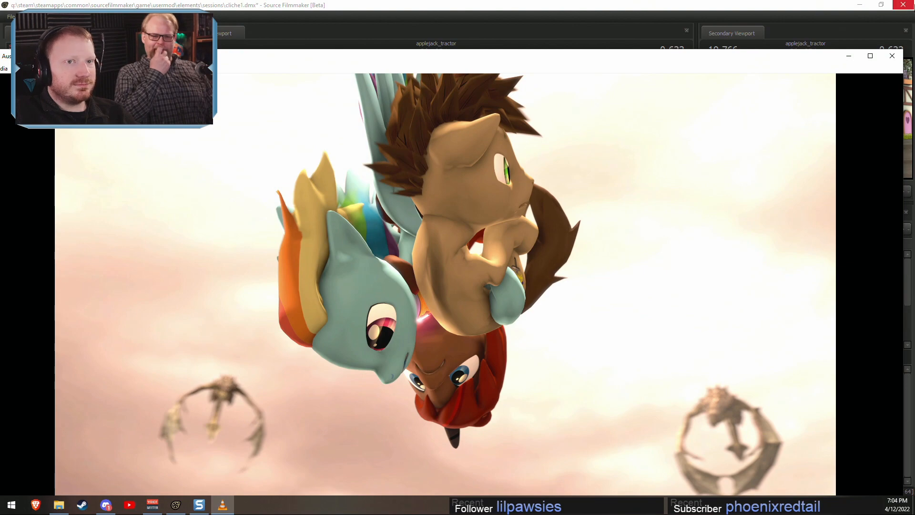
pyautogui.click(894, 53)
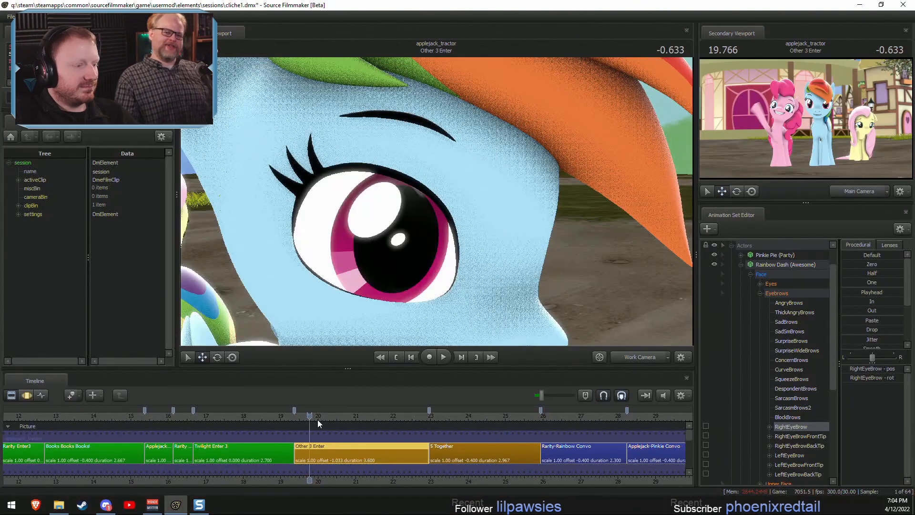
# Scrub the Other 3 Enter shot to 20.733 and reframe the work camera on all three ponies from the front.
pyautogui.moveTo(317, 419); pyautogui.dragTo(345, 418)
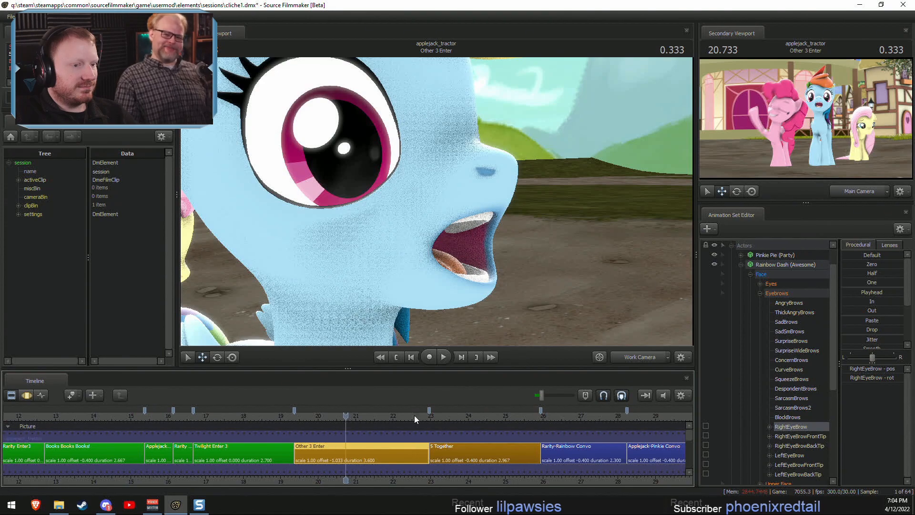
pyautogui.click(637, 357)
pyautogui.click(637, 357)
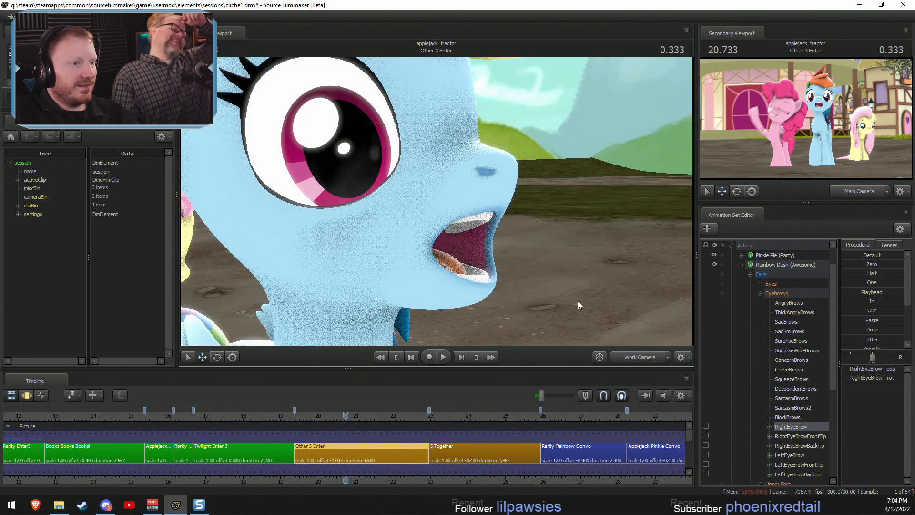
pyautogui.press('s')
pyautogui.press('d')
pyautogui.moveTo(577, 302); pyautogui.dragTo(510, 300)
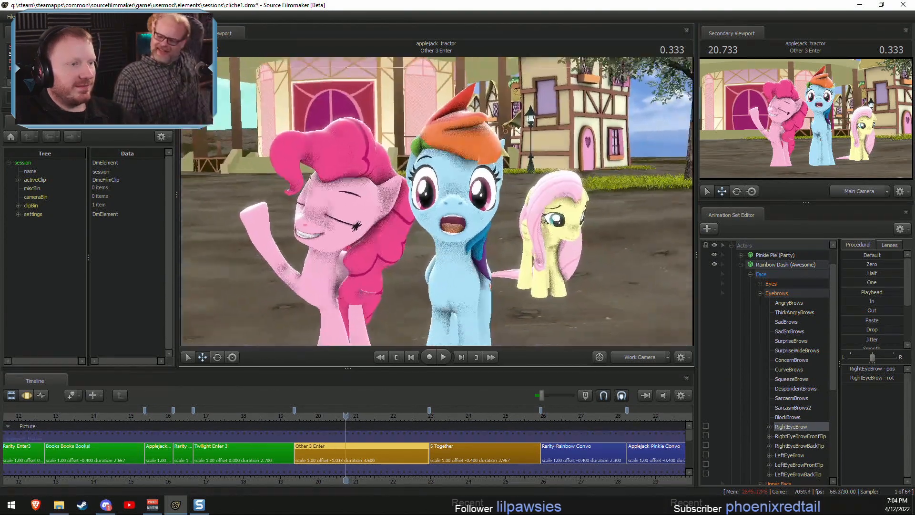
pyautogui.press('w')
pyautogui.moveTo(436, 200); pyautogui.dragTo(436, 200)
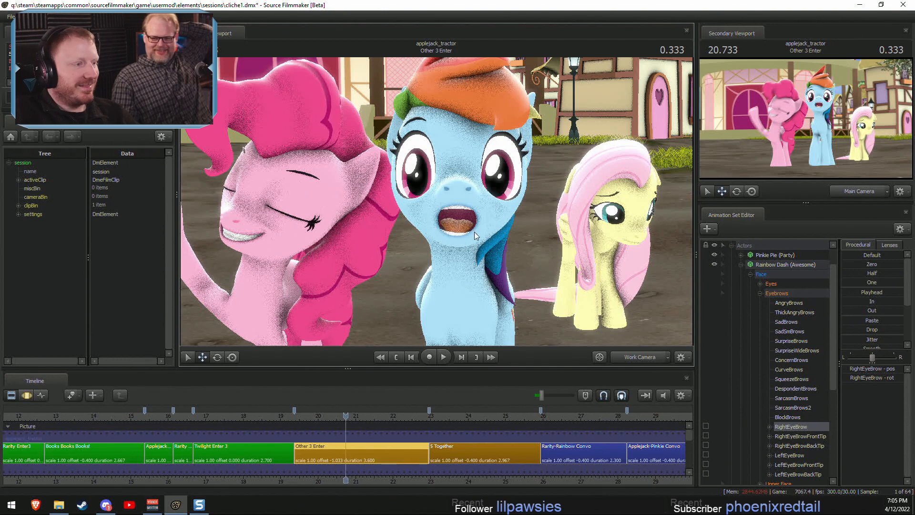
# Play back the Other 3 Enter shot through the work camera, first from 19.8 and again from 19.5.
pyautogui.moveTo(346, 416); pyautogui.dragTo(310, 420)
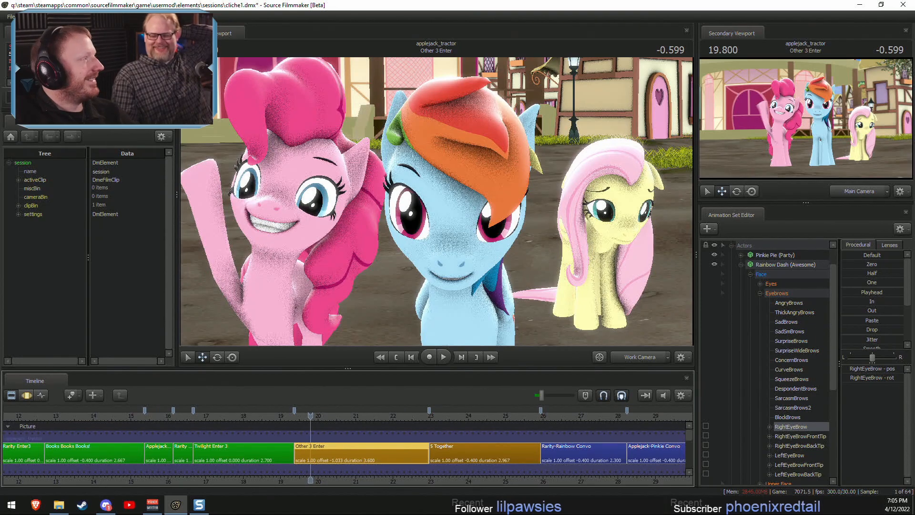
pyautogui.press('space')
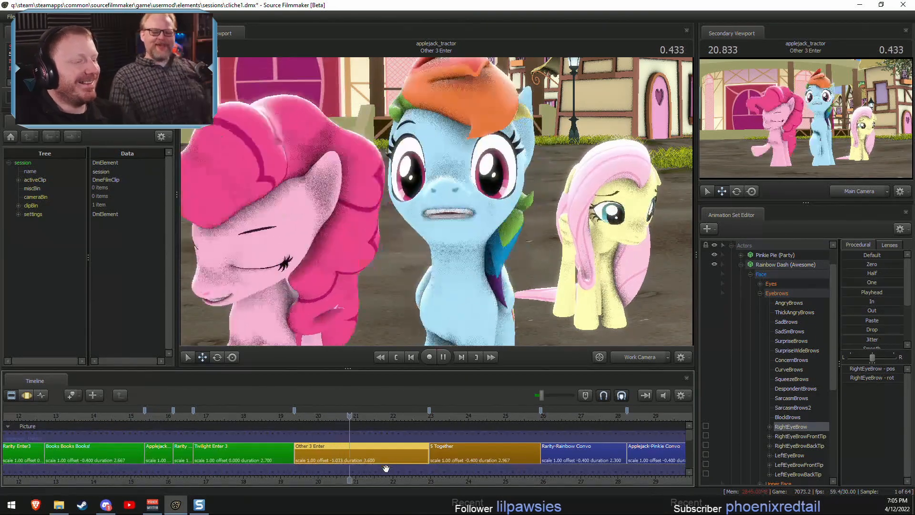
pyautogui.press('space')
pyautogui.moveTo(387, 478); pyautogui.dragTo(350, 474, button='middle')
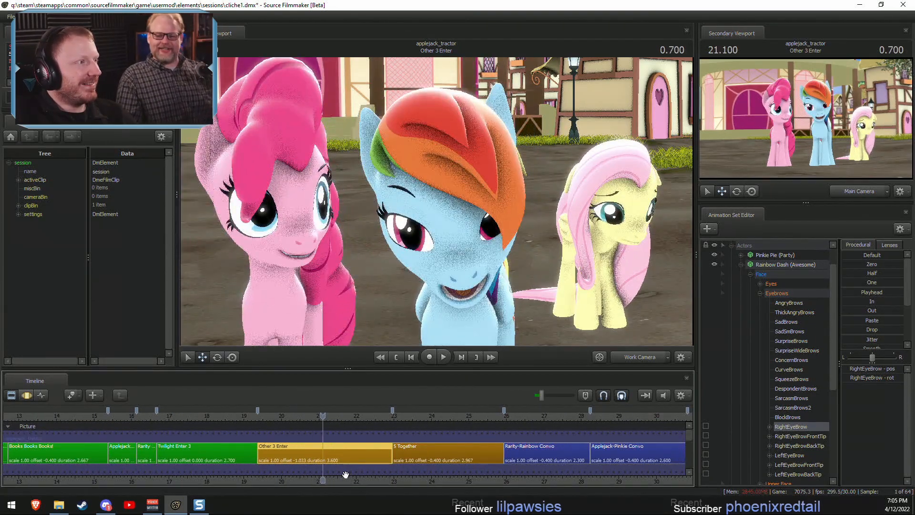
pyautogui.click(268, 413)
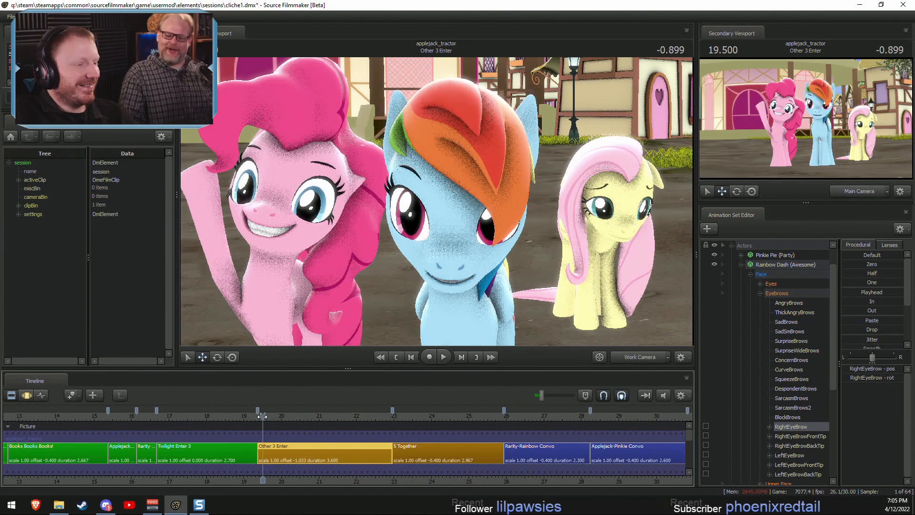
pyautogui.press('space')
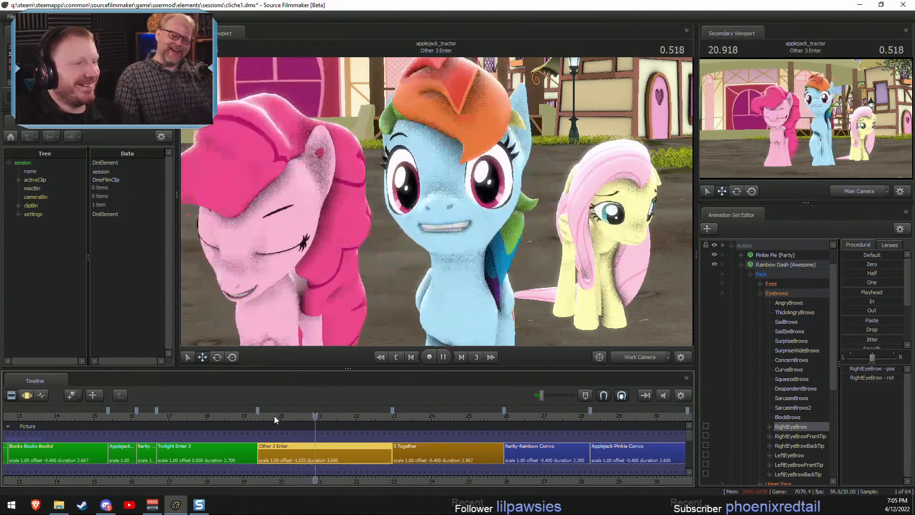
pyautogui.press('space')
# View the shot through the Main Camera, open the Motion Editor, and scrub between about 19.8 and 21.0.
pyautogui.click(602, 357)
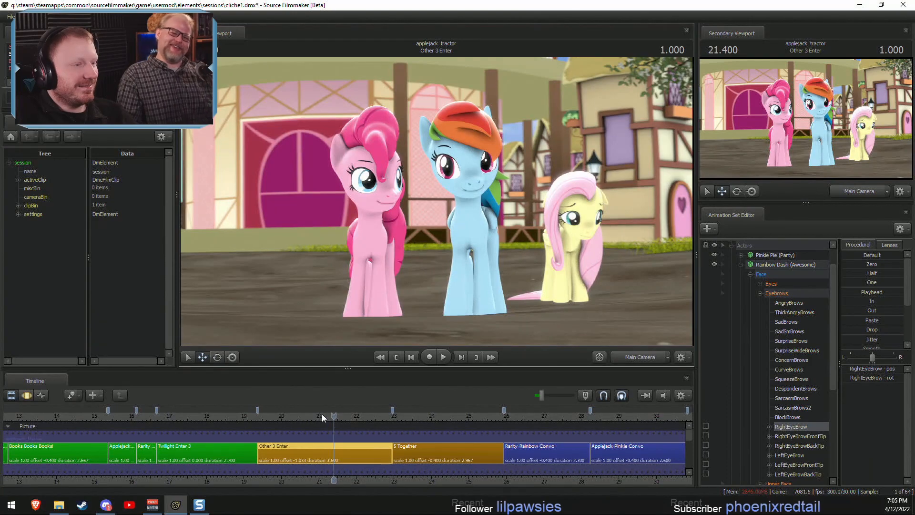
pyautogui.moveTo(321, 413); pyautogui.dragTo(303, 420)
pyautogui.press('F3')
pyautogui.press('shift')
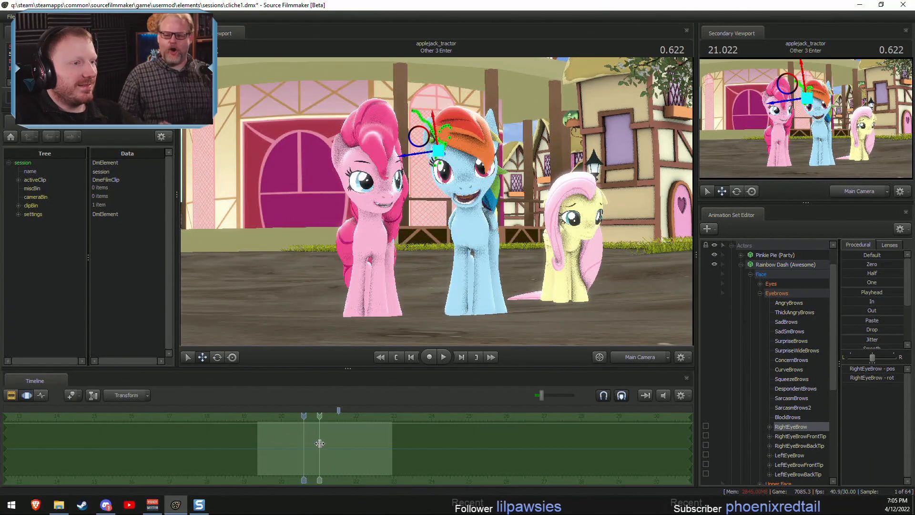
pyautogui.press('shift')
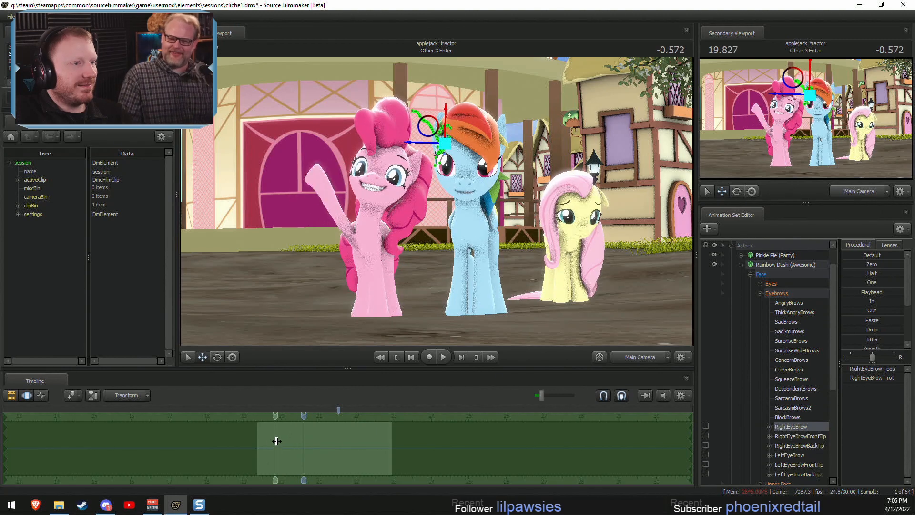
# Return to the work camera at 20.9 and review the ponies' motion from a lower, closer angle up to 21.9.
pyautogui.click(632, 359)
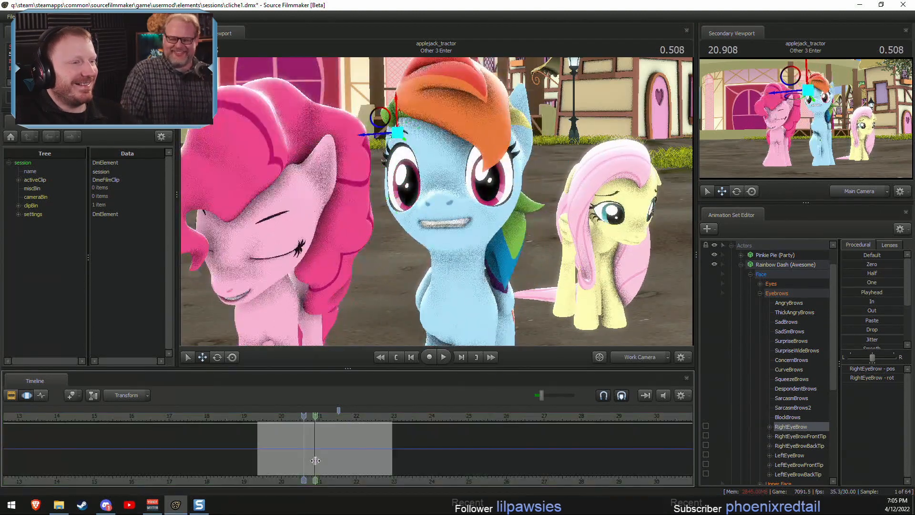
pyautogui.click(315, 460)
pyautogui.keyDown('alt'); pyautogui.moveTo(571, 285); pyautogui.dragTo(436, 201); pyautogui.keyUp('alt')
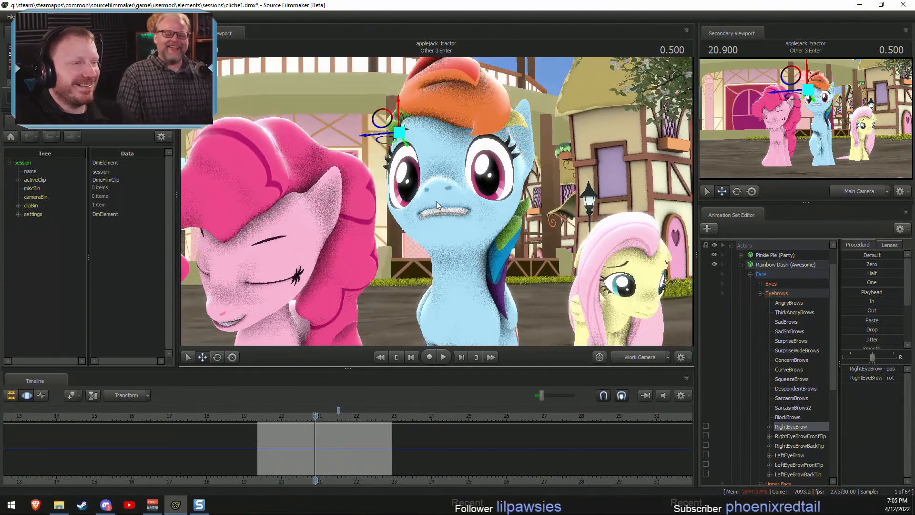
pyautogui.press('w')
pyautogui.moveTo(450, 264); pyautogui.dragTo(437, 193)
pyautogui.press('space')
pyautogui.press('space')
pyautogui.moveTo(453, 236); pyautogui.dragTo(436, 201)
pyautogui.press('s')
pyautogui.press('space')
pyautogui.press('space')
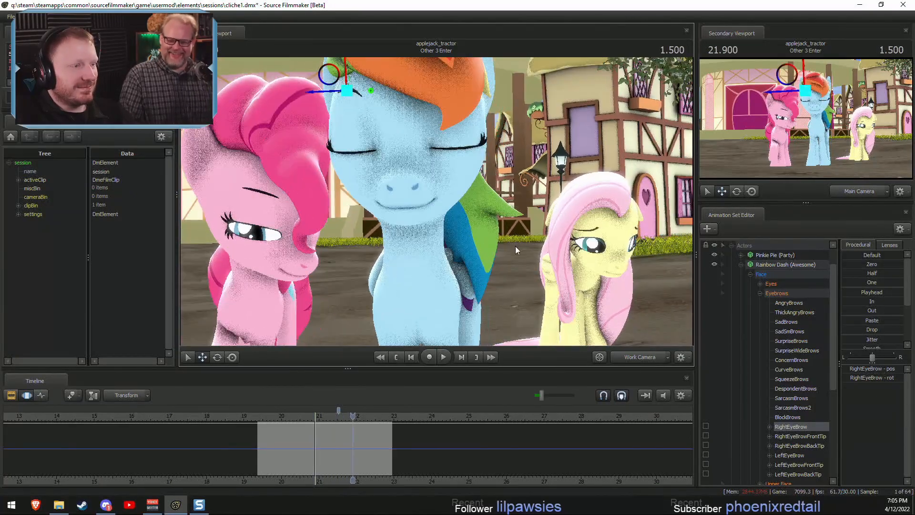
# Frame Rainbow Dash's right eye and make a time selection covering everything up to 19.766, with falloff ending near 20.2.
pyautogui.click(261, 433)
pyautogui.press('space')
pyautogui.moveTo(401, 285); pyautogui.dragTo(477, 239)
pyautogui.press('space')
pyautogui.press('a')
pyautogui.press('w')
pyautogui.moveTo(570, 330)
pyautogui.mouseDown()
pyautogui.moveTo(563, 316)
pyautogui.moveTo(560, 348)
pyautogui.moveTo(572, 328)
pyautogui.mouseUp()
pyautogui.moveTo(291, 433)
pyautogui.mouseDown()
pyautogui.moveTo(261, 436)
pyautogui.moveTo(289, 439)
pyautogui.moveTo(270, 443)
pyautogui.moveTo(167, 440)
pyautogui.moveTo(292, 444)
pyautogui.mouseUp()
pyautogui.press('[')
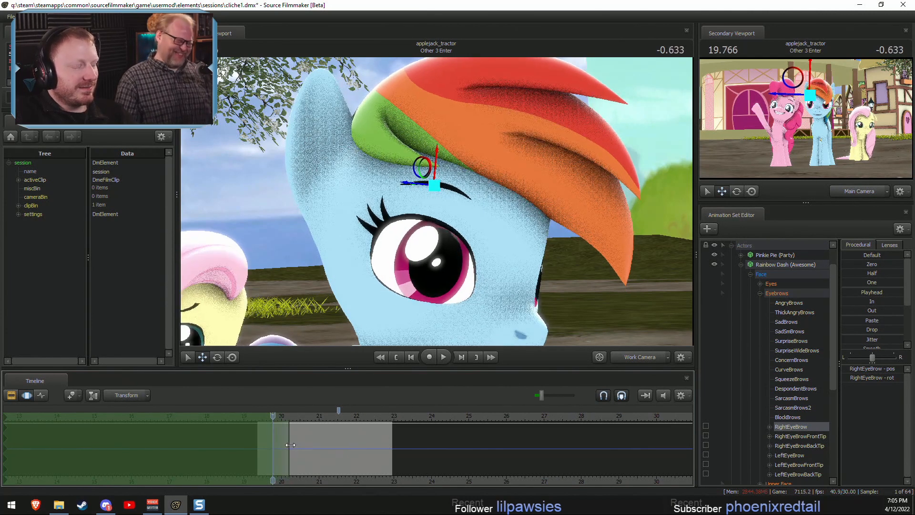
# Inspect Rainbow Dash's Upper Face animation curves around 19.7 and reselect the RightEyeBrow control.
pyautogui.scroll(4, 284, 440)
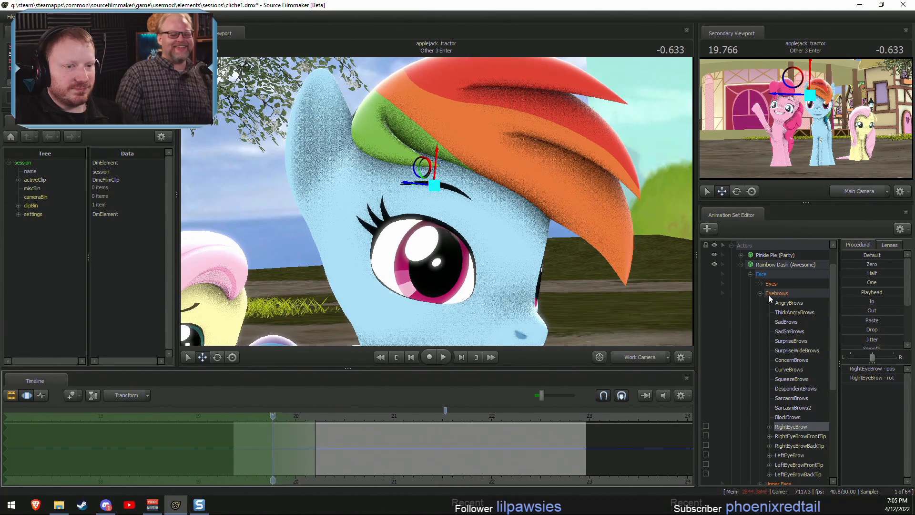
pyautogui.scroll(-3, 767, 343)
pyautogui.click(776, 397)
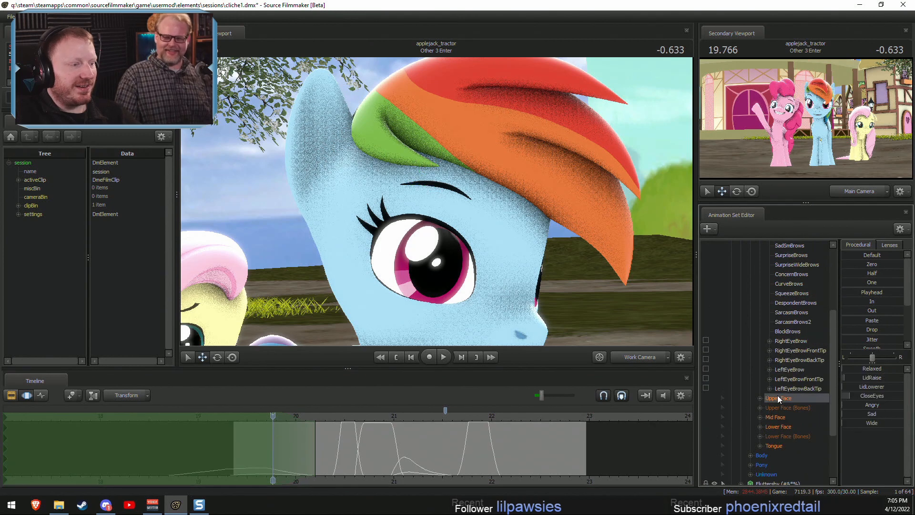
pyautogui.press('Left')
pyautogui.press('Left')
pyautogui.press('Left')
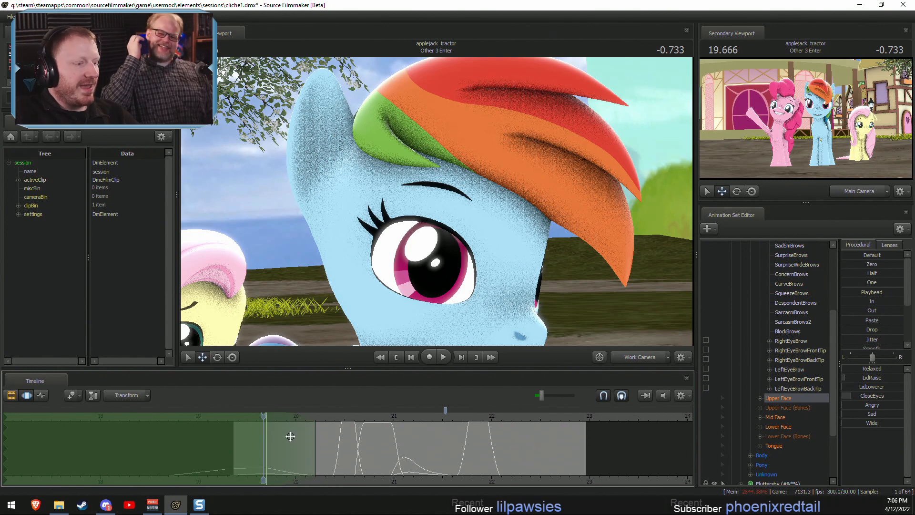
pyautogui.click(265, 413)
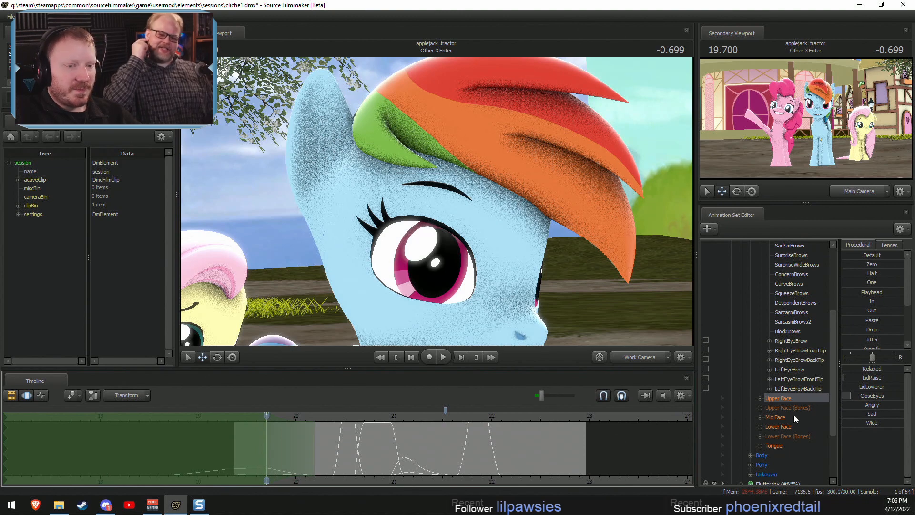
pyautogui.click(794, 341)
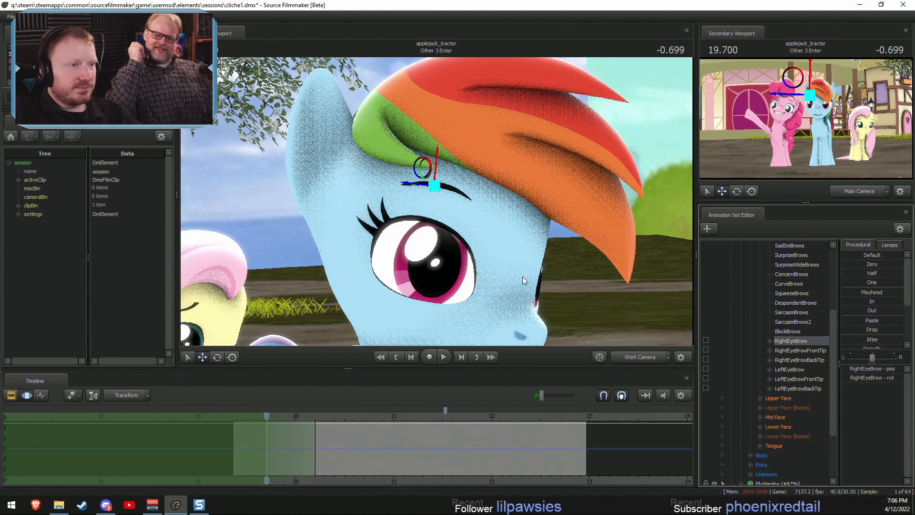
# Try lowering Rainbow Dash's right eyebrow slightly in the selected range, play the motion back, and return to 19.7.
pyautogui.keyDown('alt'); pyautogui.moveTo(522, 277); pyautogui.dragTo(434, 191); pyautogui.keyUp('alt')
pyautogui.press('space')
pyautogui.press('space')
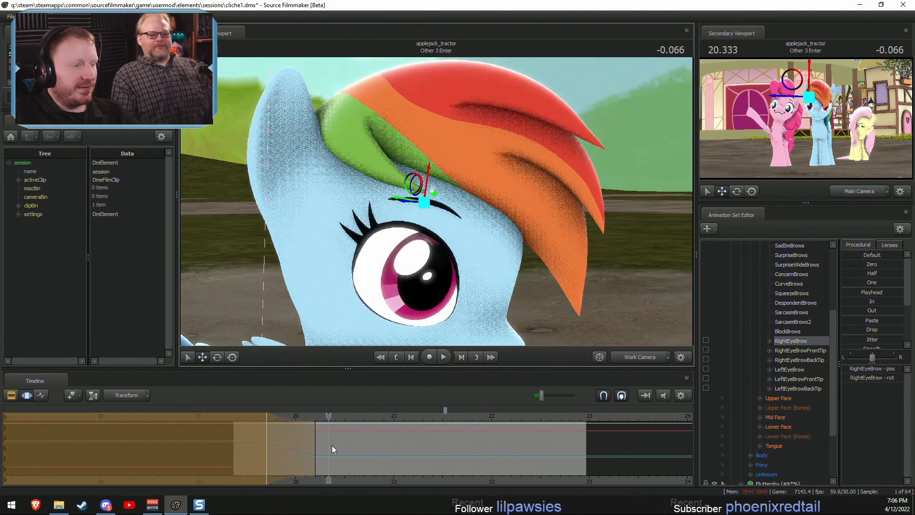
pyautogui.moveTo(329, 416); pyautogui.dragTo(266, 416)
pyautogui.press('e')
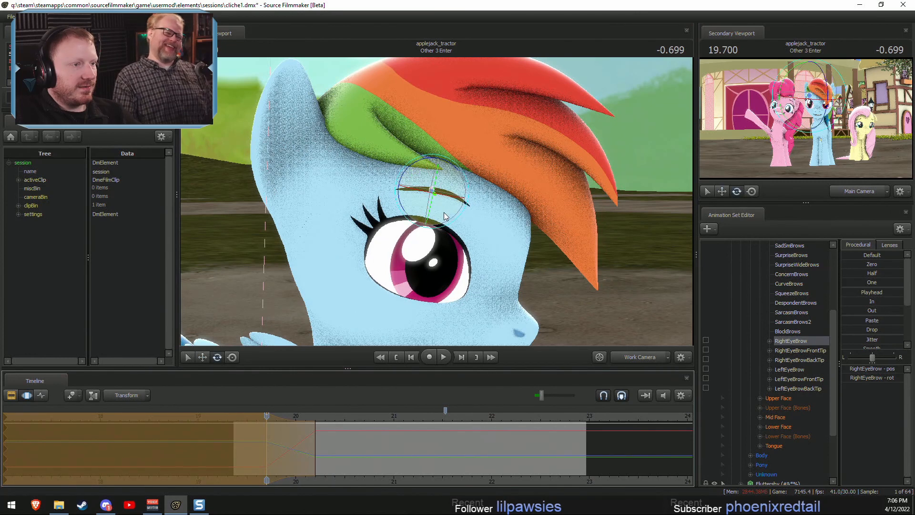
# Extend the time selection over the whole shot and rotate Rainbow Dash's RightEyeBrow slightly at 19.7.
pyautogui.click(344, 421)
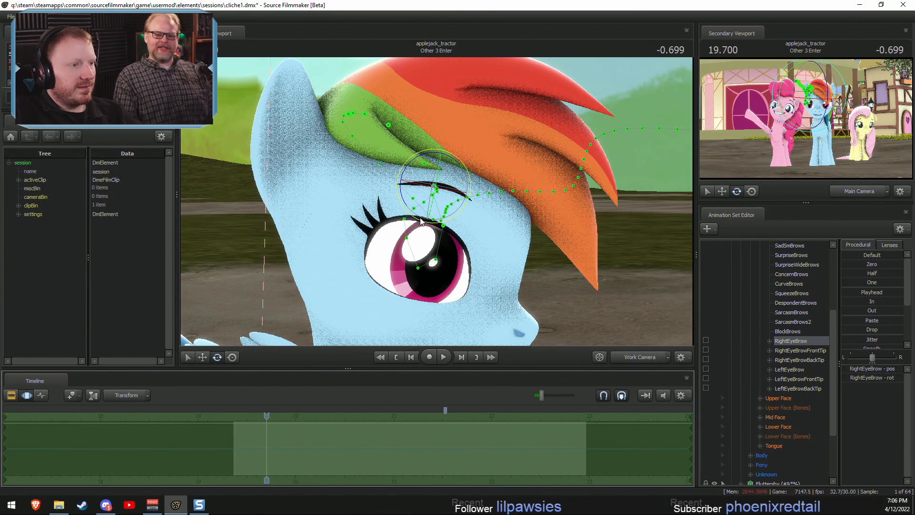
pyautogui.moveTo(405, 203); pyautogui.dragTo(403, 205)
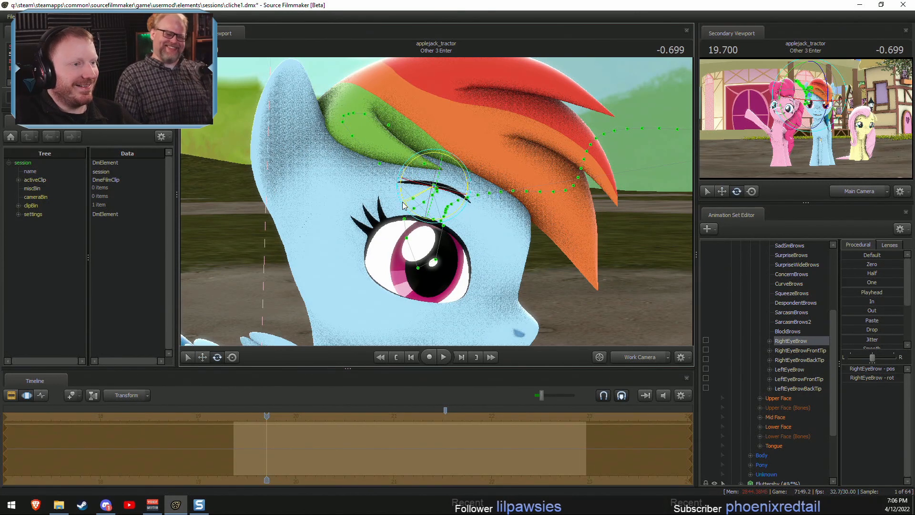
pyautogui.click(781, 333)
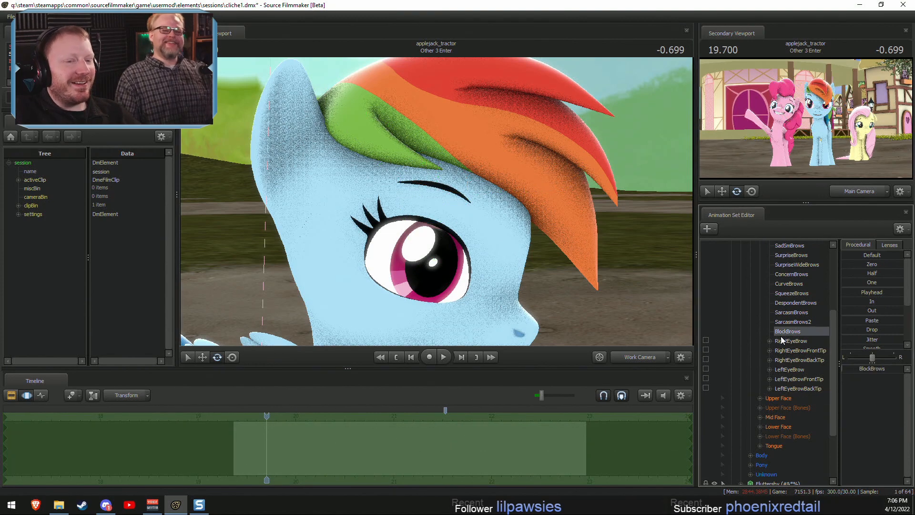
pyautogui.click(781, 340)
# Examine Rainbow Dash's Upper Face curves and its individual controls around 19.666.
pyautogui.click(771, 396)
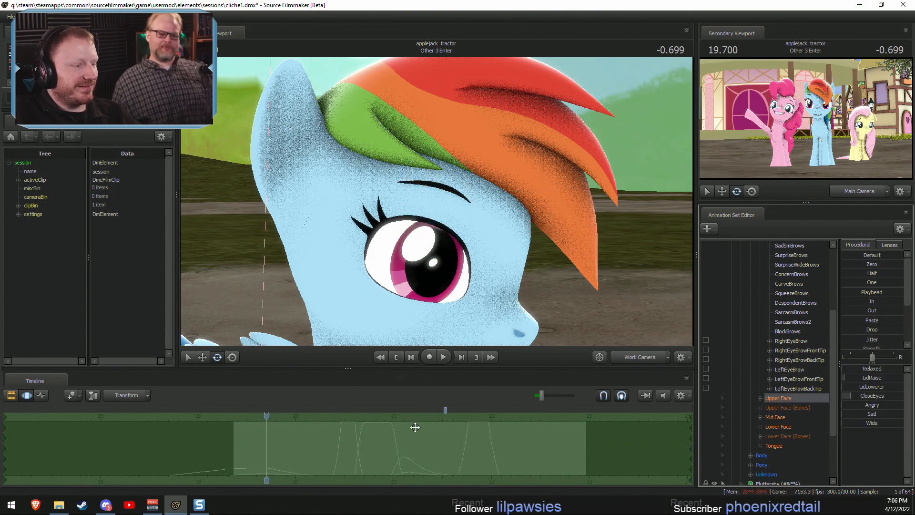
pyautogui.moveTo(262, 456); pyautogui.dragTo(204, 417)
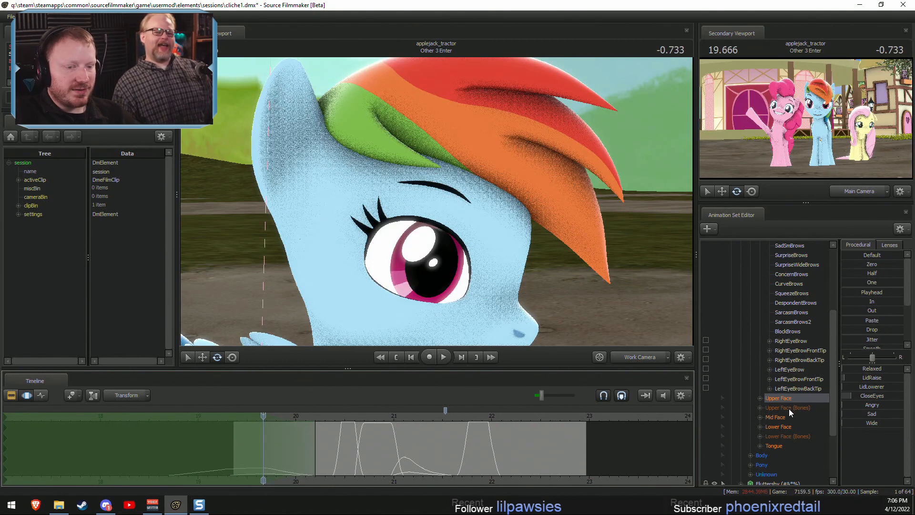
pyautogui.click(759, 407)
pyautogui.click(760, 408)
pyautogui.click(759, 398)
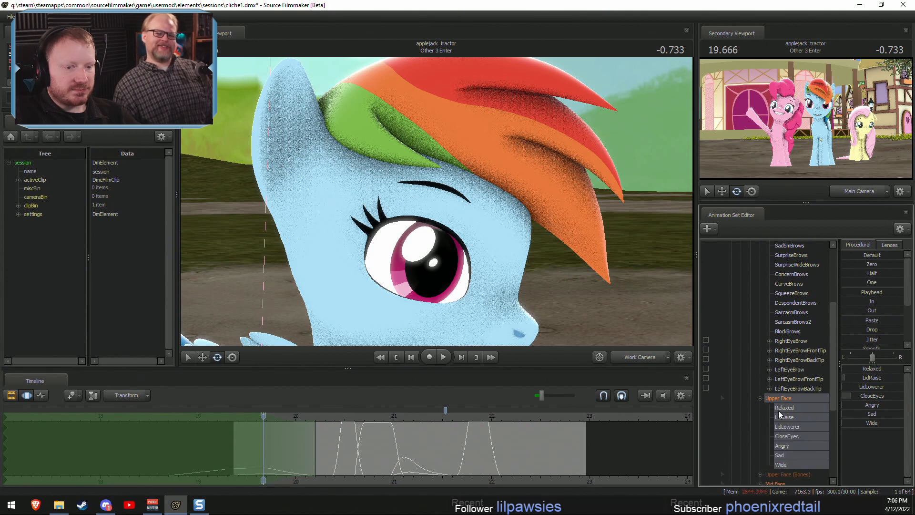
pyautogui.click(760, 398)
# Lower Rainbow Dash's RightEyeBrow slightly at 19.666 within the falloff selection and play back the transition up to about 20.5.
pyautogui.click(781, 340)
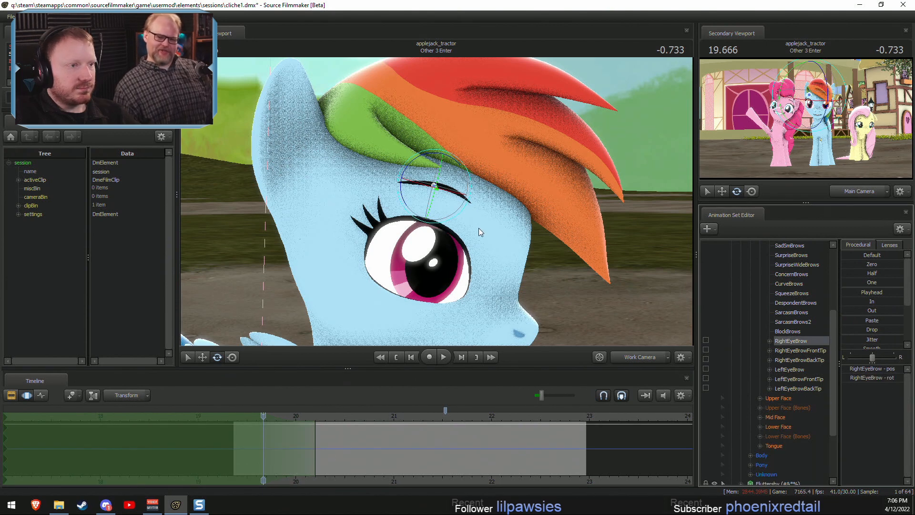
pyautogui.moveTo(437, 185); pyautogui.dragTo(434, 193)
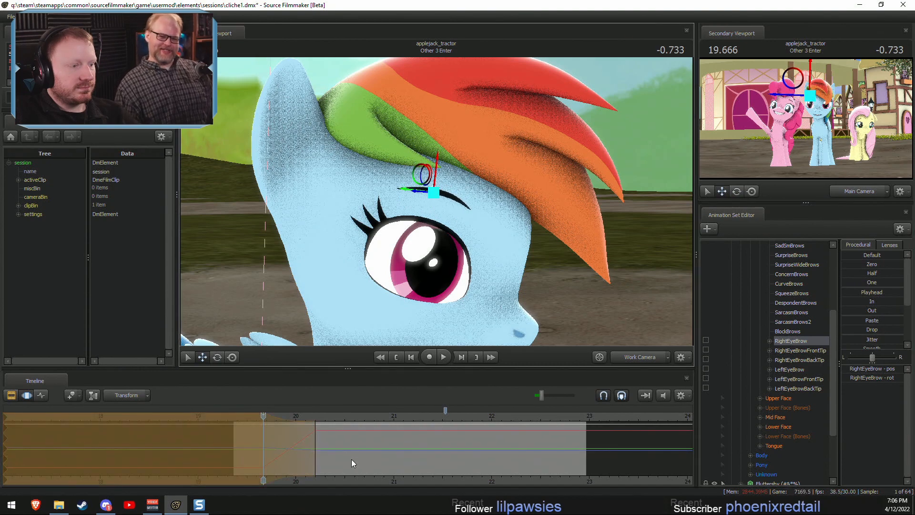
pyautogui.moveTo(300, 439); pyautogui.dragTo(240, 427)
pyautogui.press('space')
pyautogui.press('space')
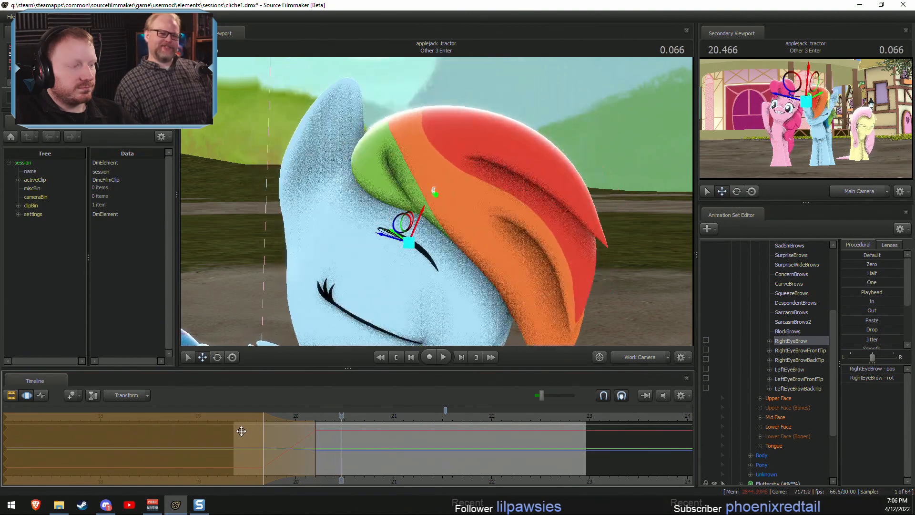
pyautogui.press('space')
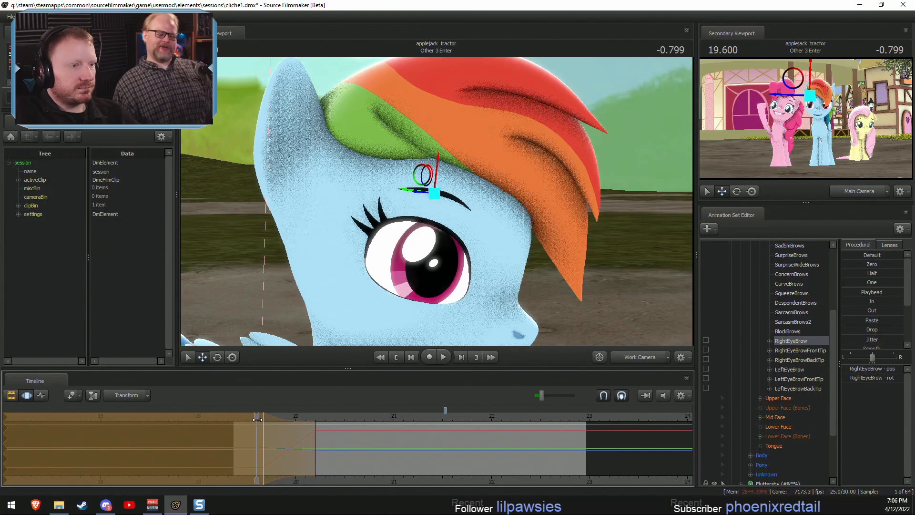
pyautogui.press('space')
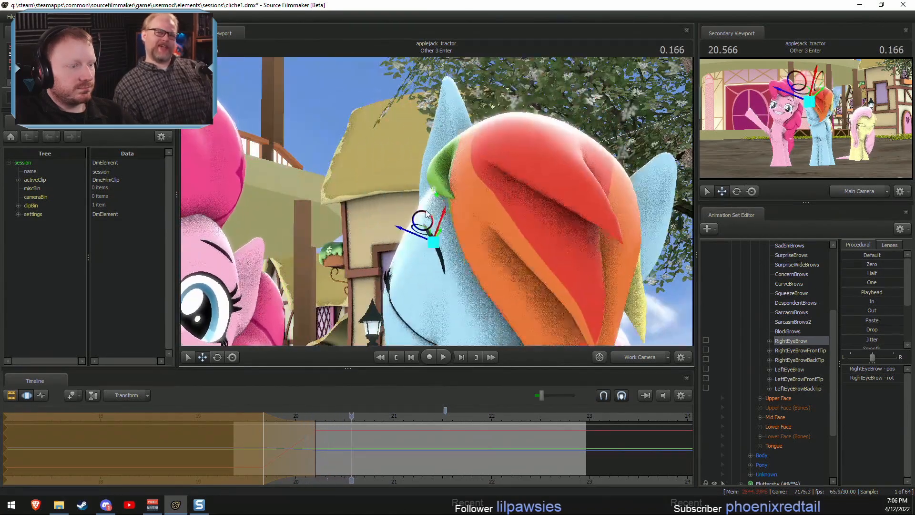
pyautogui.moveTo(334, 416); pyautogui.dragTo(263, 416)
# Reposition Rainbow Dash's LeftEyeBrow over the same time selection and review the transition by scrubbing and playing it back.
pyautogui.keyDown('alt'); pyautogui.moveTo(436, 201); pyautogui.dragTo(500, 204); pyautogui.keyUp('alt')
pyautogui.moveTo(436, 193); pyautogui.dragTo(436, 166)
pyautogui.click(789, 369)
pyautogui.keyDown('alt'); pyautogui.moveTo(436, 166); pyautogui.dragTo(414, 324); pyautogui.keyUp('alt')
pyautogui.moveTo(339, 414); pyautogui.dragTo(315, 415)
pyautogui.keyDown('alt'); pyautogui.moveTo(381, 267); pyautogui.dragTo(409, 267); pyautogui.keyUp('alt')
pyautogui.moveTo(329, 415); pyautogui.dragTo(250, 418)
pyautogui.press('space')
pyautogui.press('space')
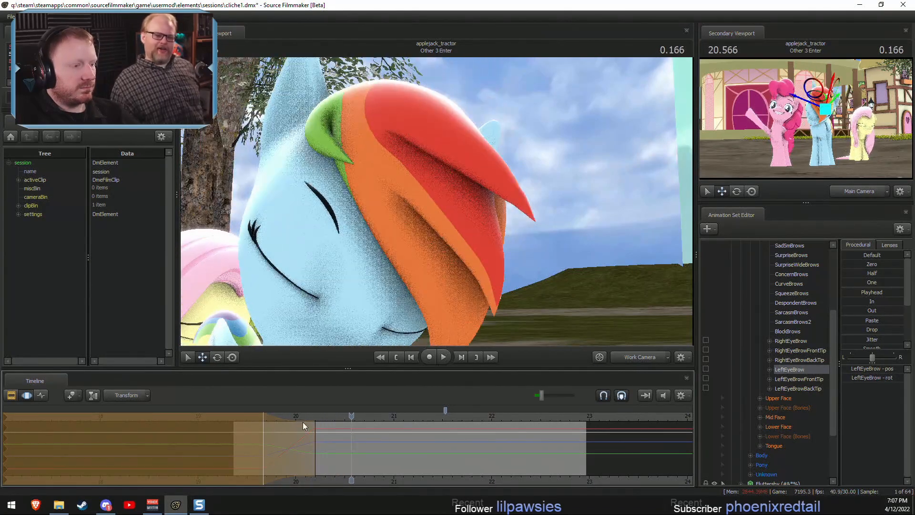
# Make a time selection from about 20.47 to 20.60 with falloff from 20.37 to 20.70, and select RightEyeBrow in a closer side view.
pyautogui.press('shift')
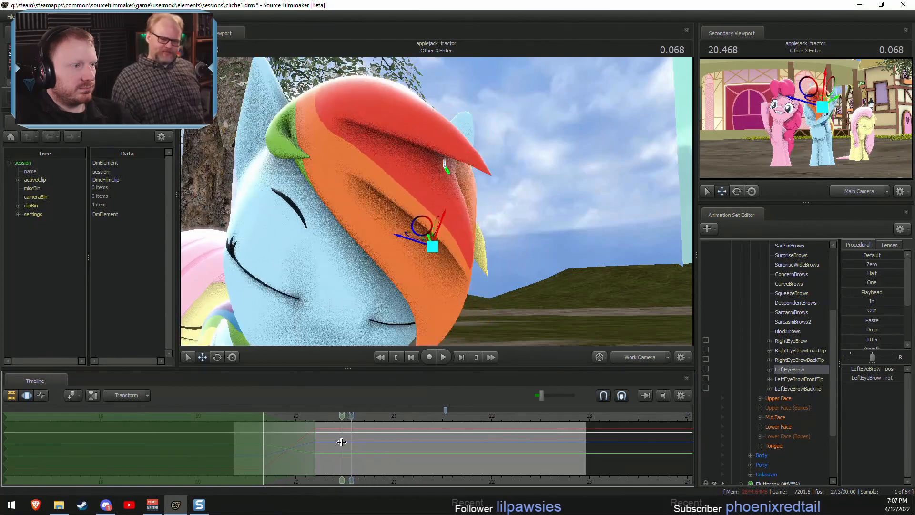
pyautogui.moveTo(341, 442)
pyautogui.keyDown('shift'); pyautogui.mouseDown()
pyautogui.moveTo(357, 448)
pyautogui.moveTo(348, 451)
pyautogui.mouseUp(); pyautogui.keyUp('shift')
pyautogui.scroll(5, 369, 469)
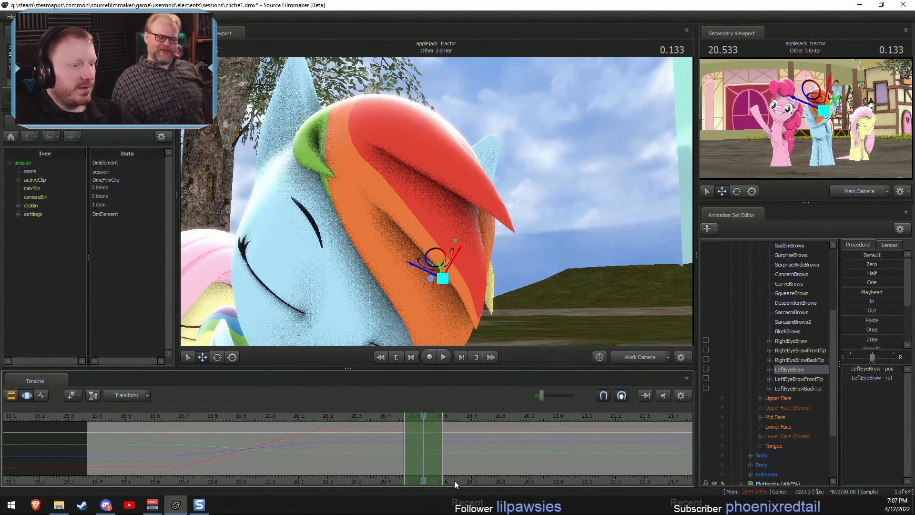
pyautogui.moveTo(402, 455); pyautogui.dragTo(404, 455, button='middle')
pyautogui.moveTo(404, 456); pyautogui.dragTo(370, 453)
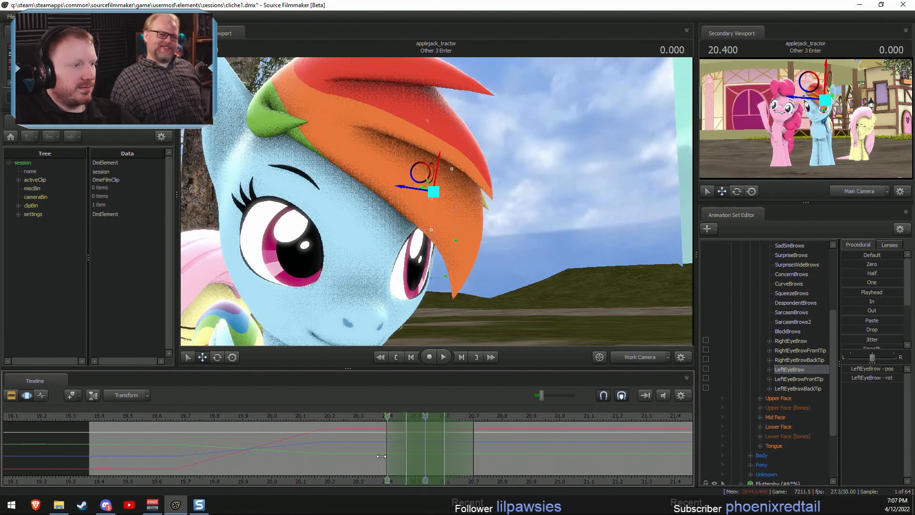
pyautogui.moveTo(372, 458); pyautogui.dragTo(381, 452)
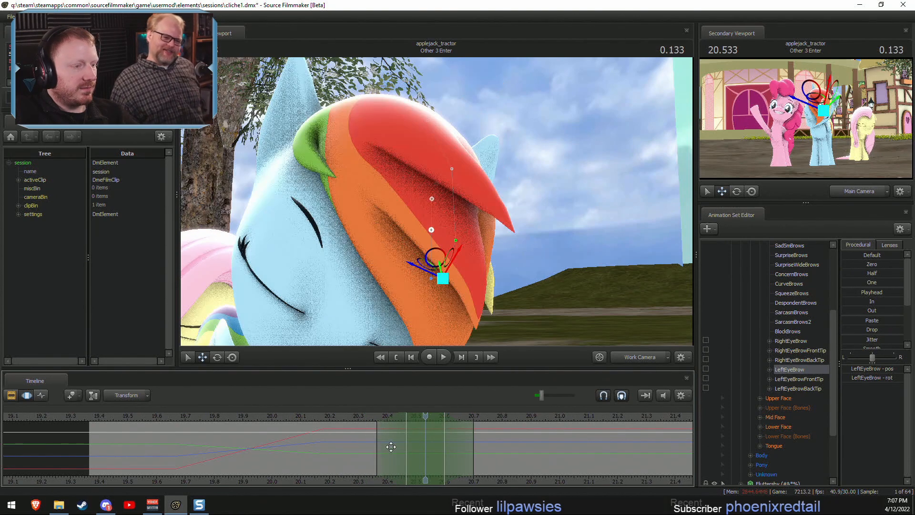
pyautogui.press('shift')
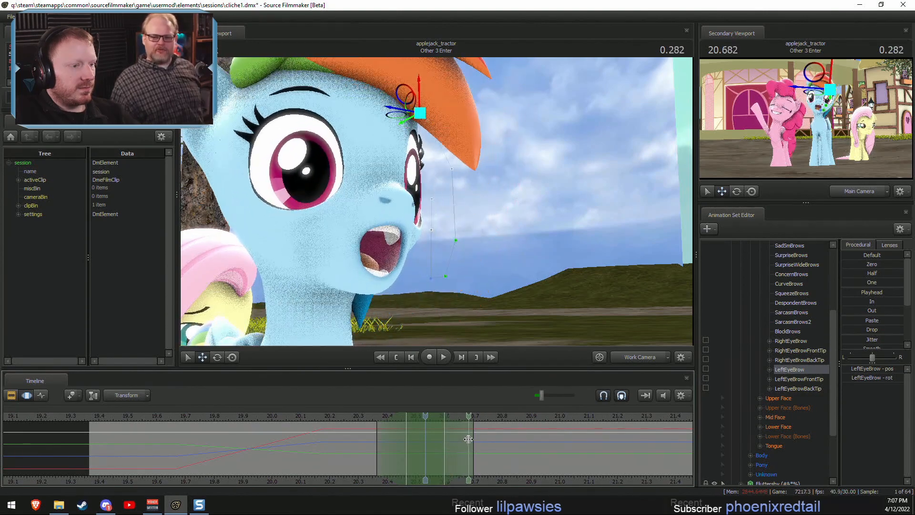
pyautogui.press('shift')
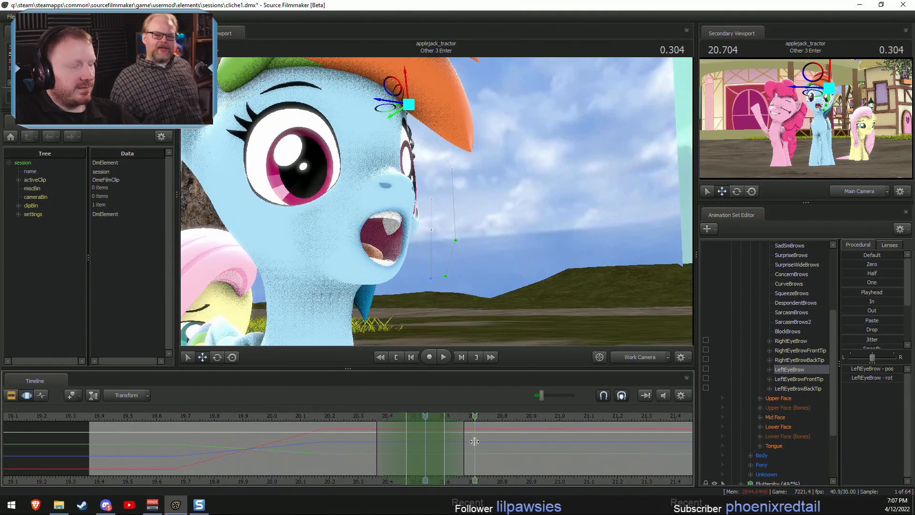
pyautogui.press('shift')
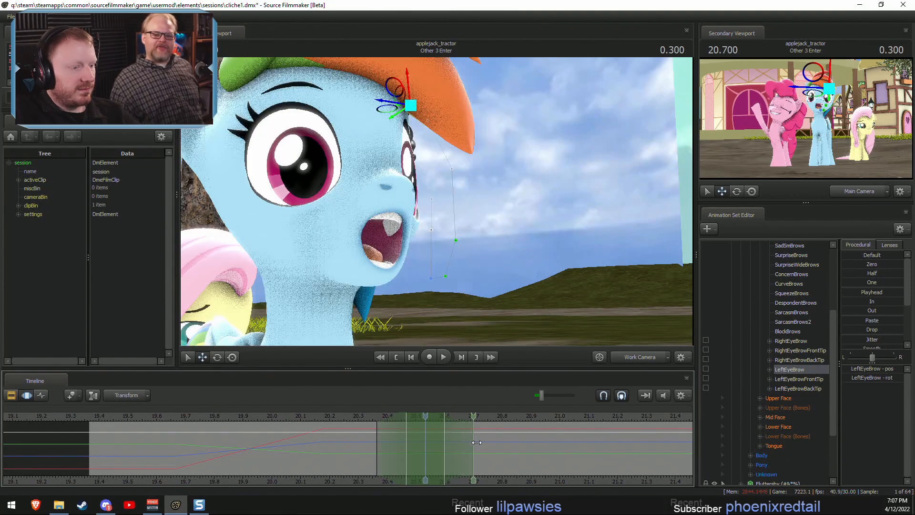
pyautogui.moveTo(411, 207); pyautogui.dragTo(652, 322)
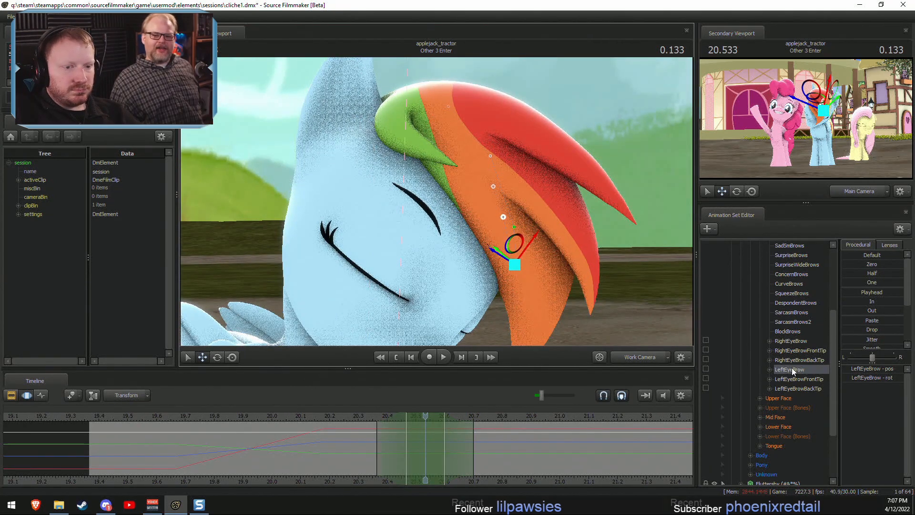
pyautogui.click(793, 340)
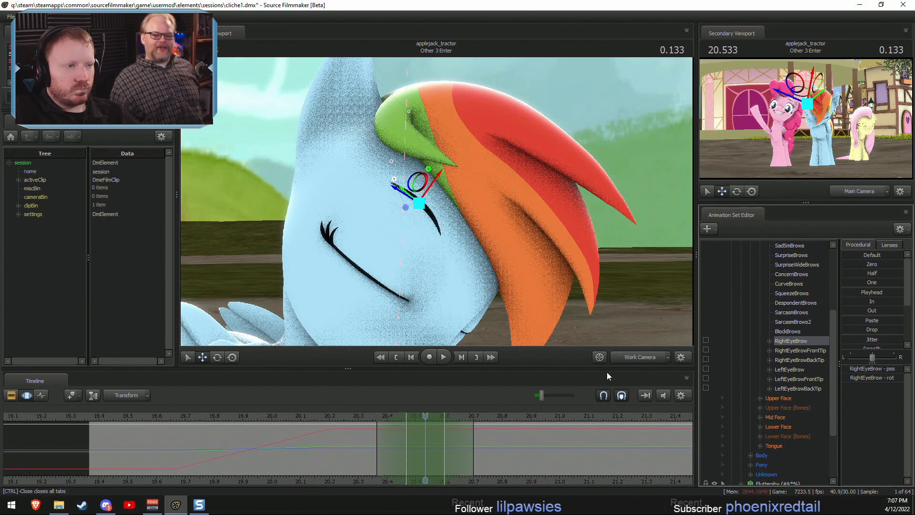
# Open the Applejack Apples 1 shot near 5.133 and examine Applejack's Eyebrows curves around the blink as a reference.
pyautogui.press('F2')
pyautogui.scroll(-14, 517, 448)
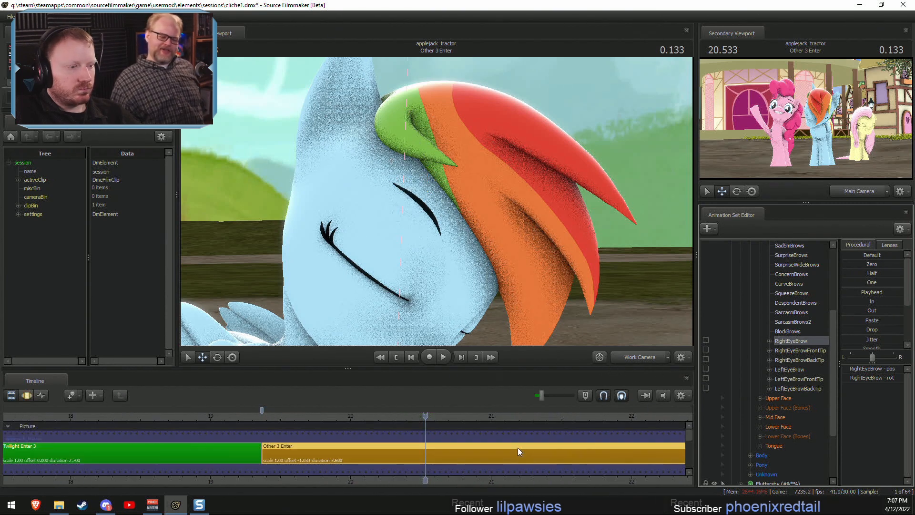
pyautogui.moveTo(279, 415); pyautogui.dragTo(288, 446)
pyautogui.click(288, 455)
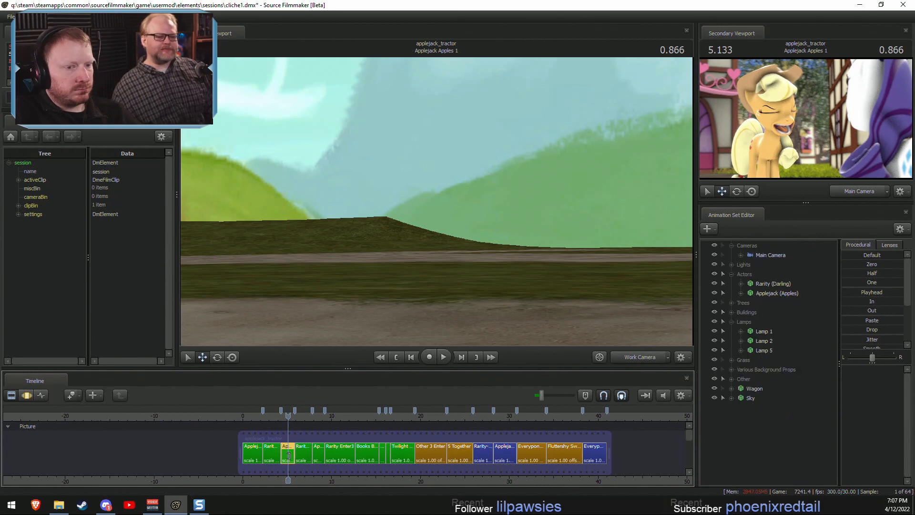
pyautogui.click(740, 293)
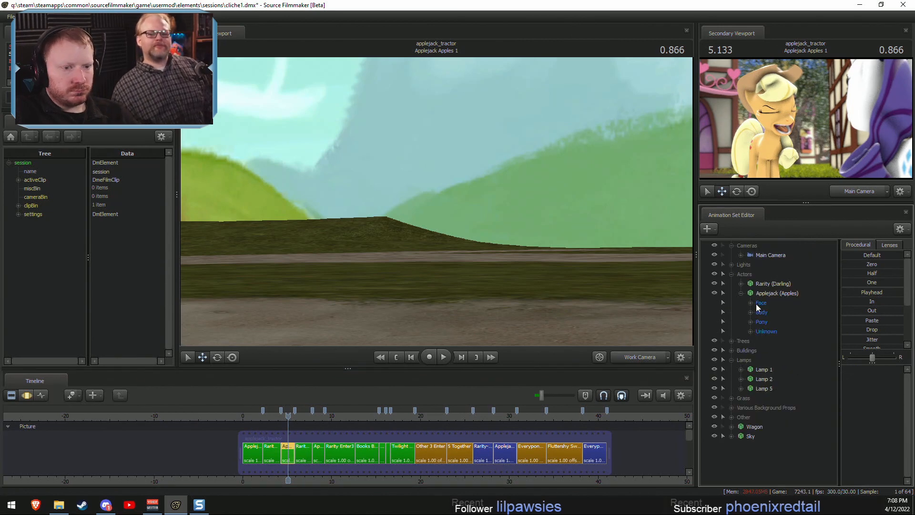
pyautogui.click(750, 303)
pyautogui.click(776, 322)
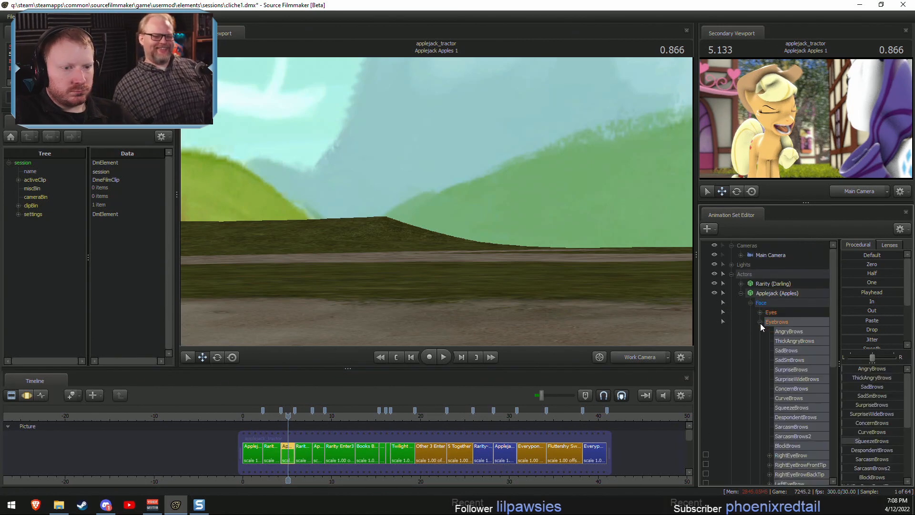
pyautogui.scroll(8, 300, 460)
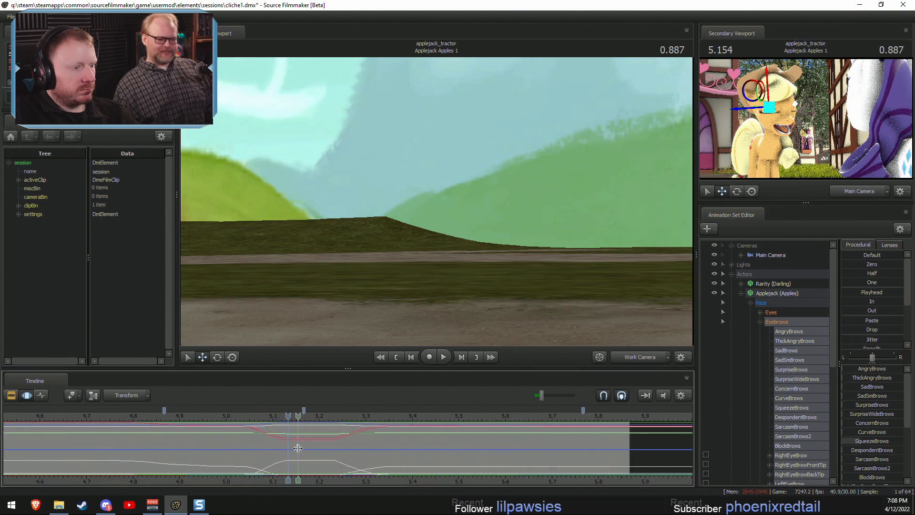
pyautogui.keyDown('shift'); pyautogui.moveTo(302, 445); pyautogui.dragTo(321, 448); pyautogui.keyUp('shift')
# Return to the Other 3 Enter shot at 20.733 in the Motion Editor and select Rainbow Dash's Eyebrows controls.
pyautogui.press('F2')
pyautogui.scroll(-6, 478, 445)
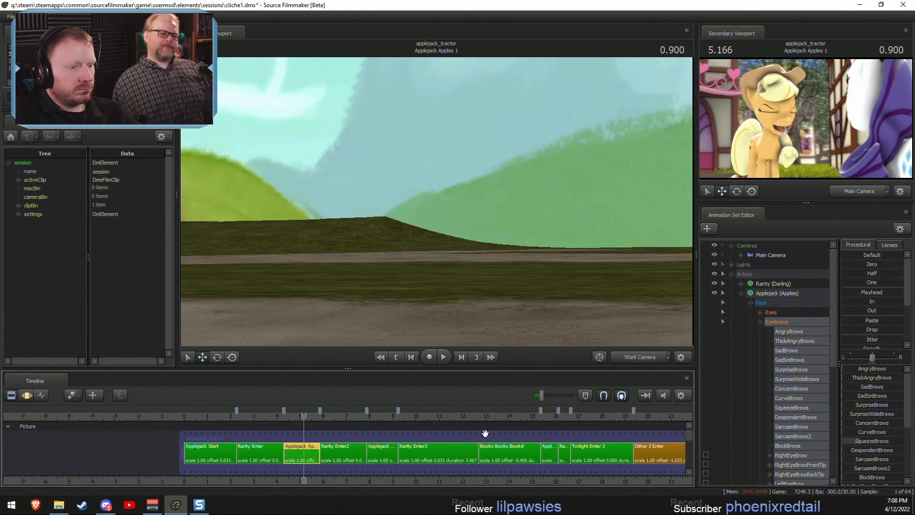
pyautogui.moveTo(546, 418); pyautogui.dragTo(502, 417)
pyautogui.click(503, 452)
pyautogui.press('F3')
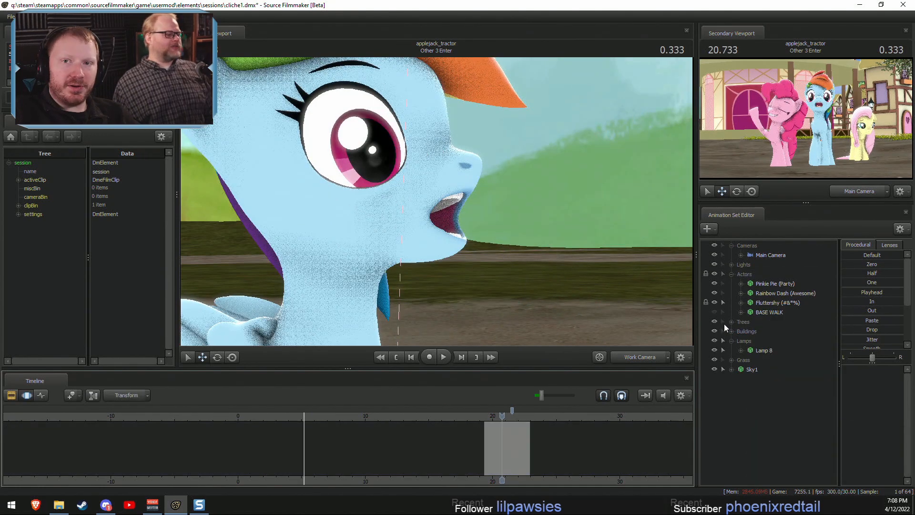
pyautogui.click(741, 293)
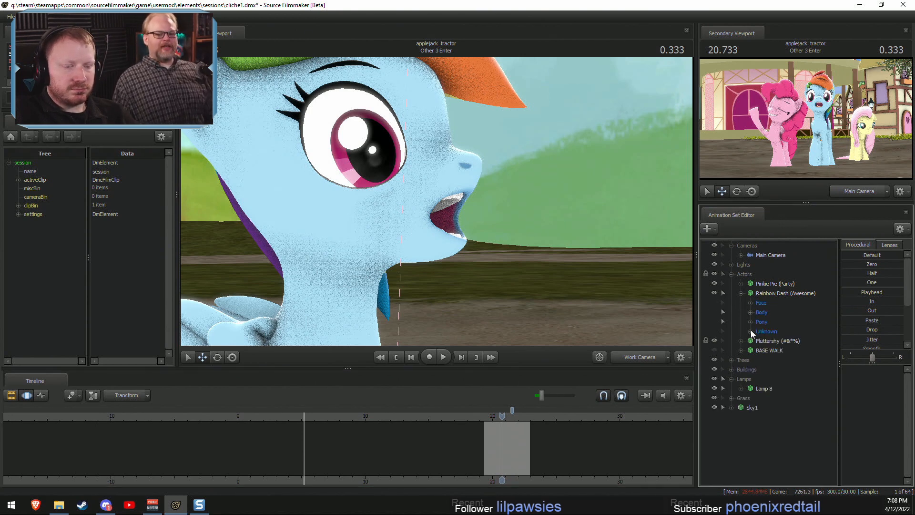
pyautogui.click(750, 302)
pyautogui.click(776, 323)
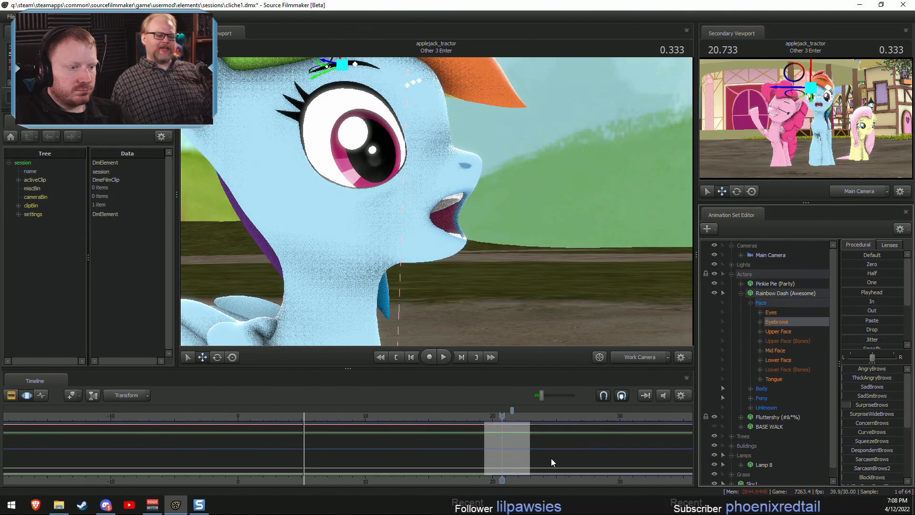
# Show Rainbow Dash's Upper Face curves and make a time selection from about 20.47 to 20.60 with falloff from 20.37 to 20.70.
pyautogui.scroll(3, 551, 459)
pyautogui.click(510, 447)
pyautogui.scroll(7, 541, 440)
pyautogui.click(784, 334)
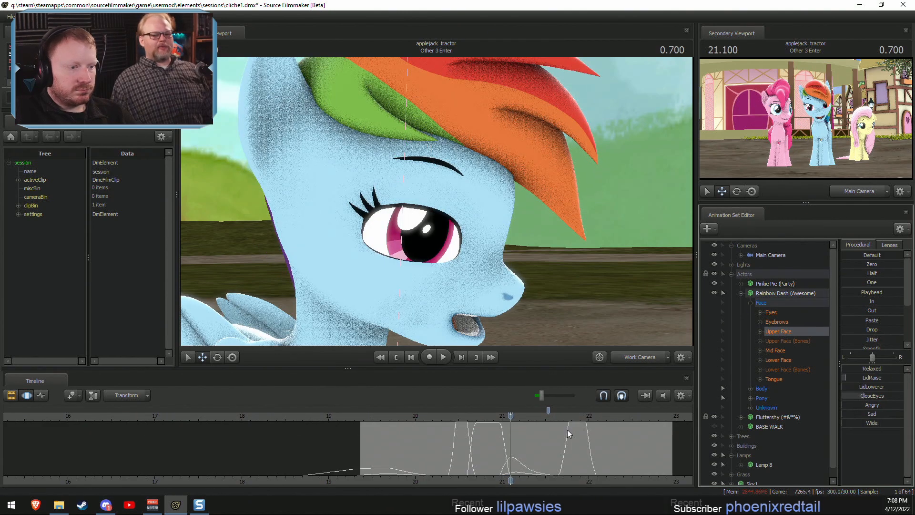
pyautogui.scroll(5, 568, 432)
pyautogui.press('shift')
pyautogui.keyDown('shift'); pyautogui.moveTo(383, 449); pyautogui.dragTo(410, 456); pyautogui.keyUp('shift')
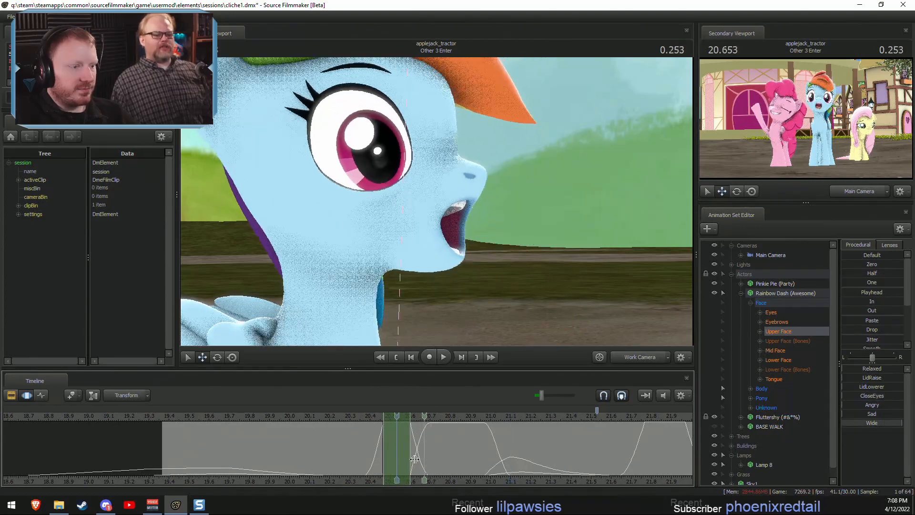
pyautogui.keyDown('shift'); pyautogui.scroll(3, 399, 458); pyautogui.keyUp('shift')
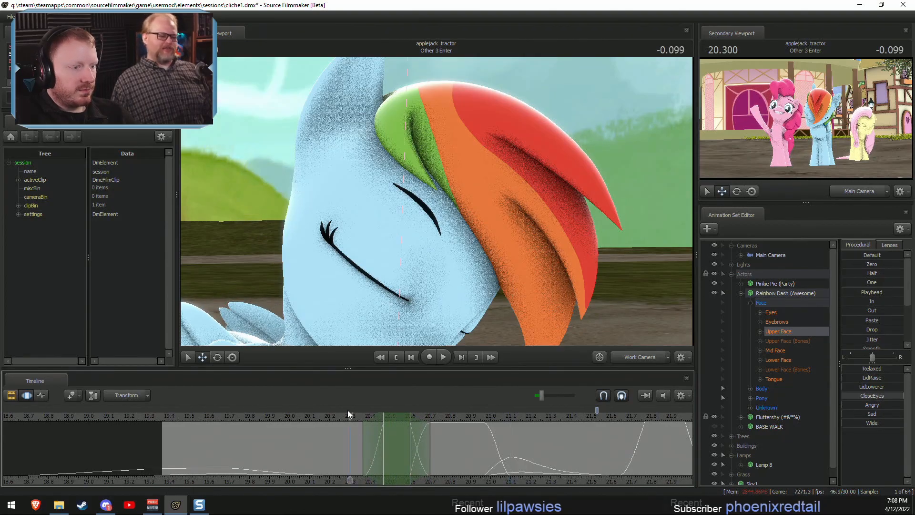
# At 20.466, lower Rainbow Dash's Eyebrows and raise SqueezeBrows over the 20.47 to 20.60 selection, and play the motion back.
pyautogui.moveTo(348, 411); pyautogui.dragTo(382, 424)
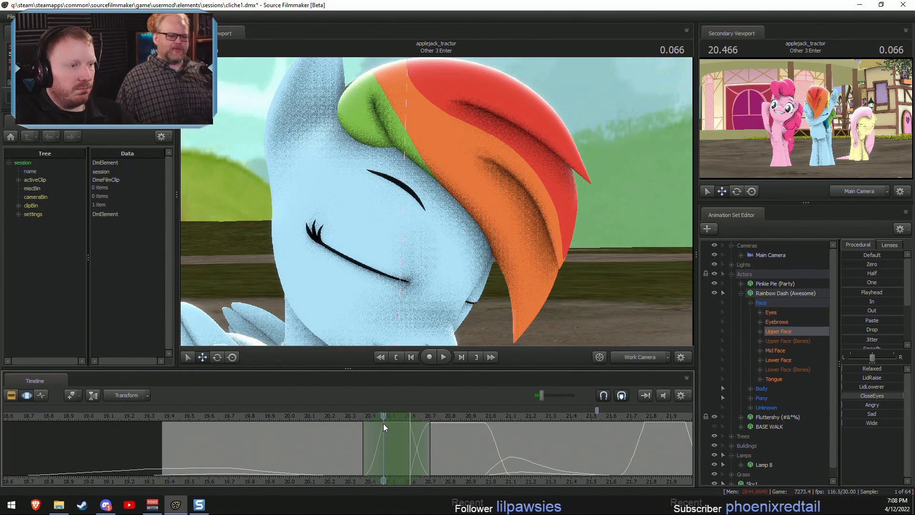
pyautogui.click(760, 322)
pyautogui.click(776, 323)
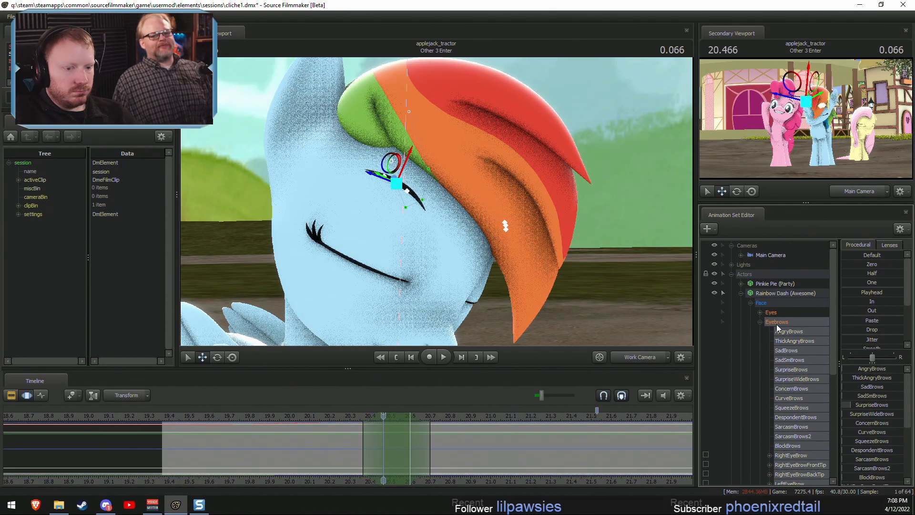
pyautogui.moveTo(397, 435); pyautogui.dragTo(397, 436)
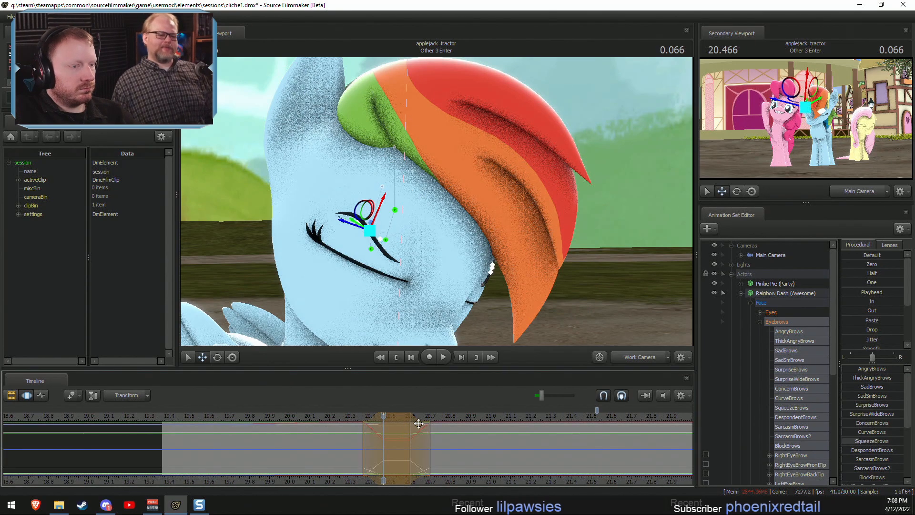
pyautogui.keyDown('alt'); pyautogui.moveTo(362, 326); pyautogui.dragTo(362, 326); pyautogui.keyUp('alt')
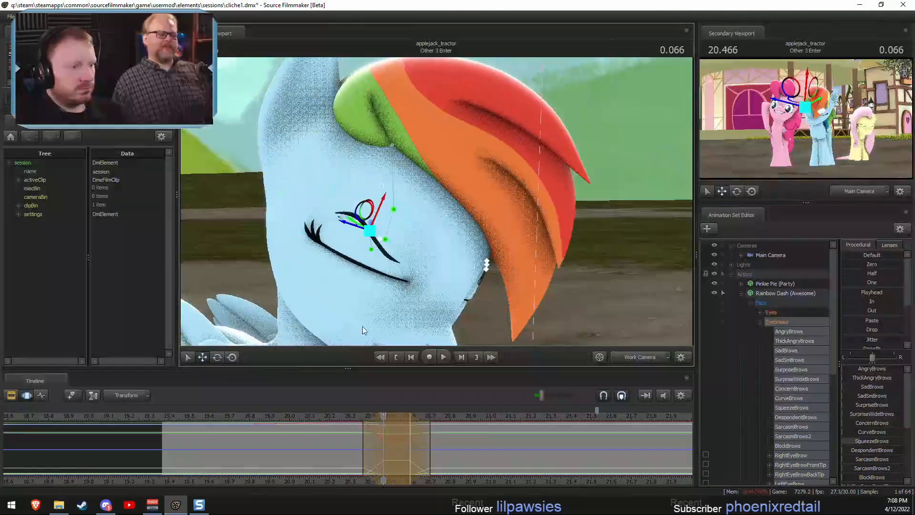
pyautogui.press('space')
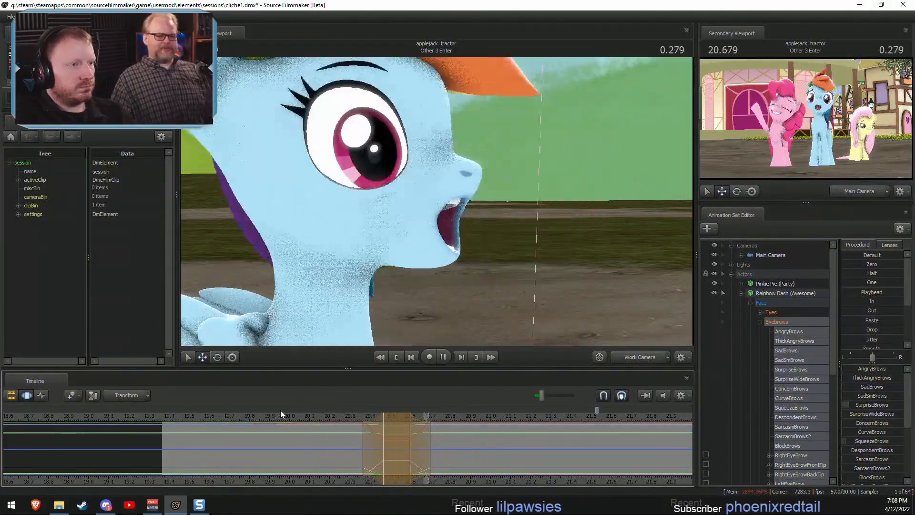
pyautogui.press('space')
# Show Rainbow Dash's Upper Face curves and make a time selection from about 21.77 to 21.97 with falloff from 21.63 to 22.10.
pyautogui.press('shift')
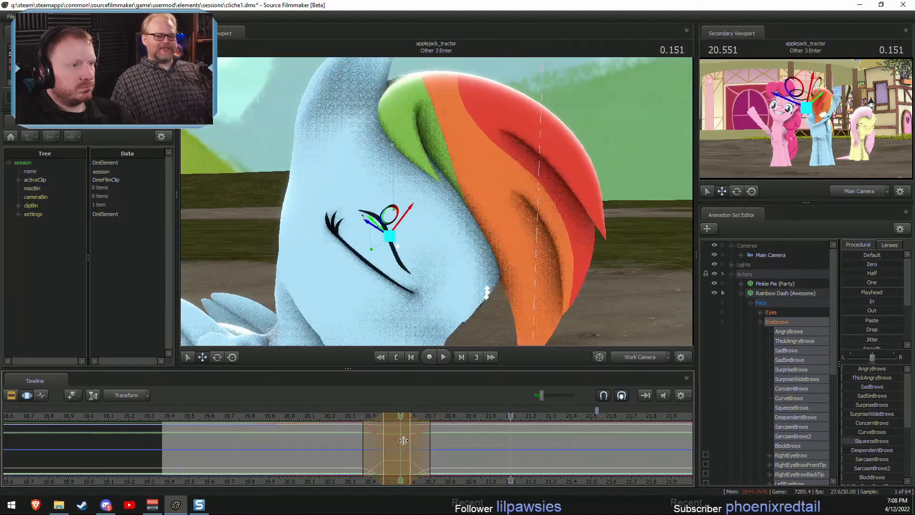
pyautogui.keyDown('shift'); pyautogui.click(504, 445); pyautogui.keyUp('shift')
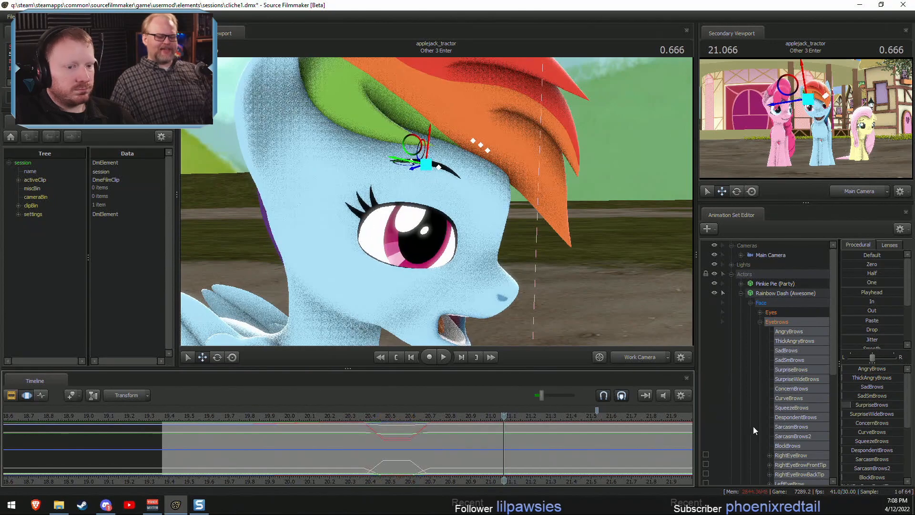
pyautogui.scroll(-4, 762, 426)
pyautogui.click(778, 399)
pyautogui.moveTo(538, 479); pyautogui.dragTo(467, 480, button='middle')
pyautogui.keyDown('shift'); pyautogui.moveTo(443, 453); pyautogui.dragTo(612, 450); pyautogui.keyUp('shift')
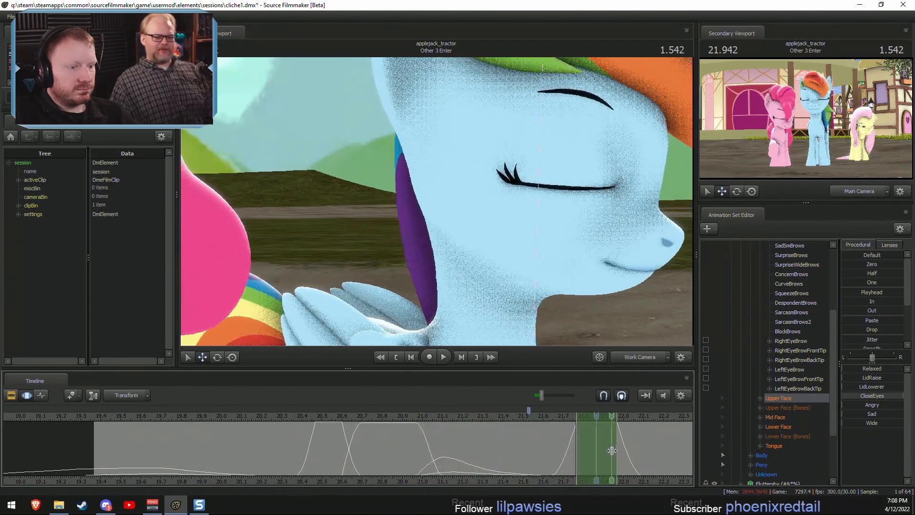
pyautogui.keyDown('shift'); pyautogui.scroll(4, 611, 451); pyautogui.keyUp('shift')
# Apply the Eyebrows pose from 20.533 fully to the second blink's selection with the Playhead preset, and play the result.
pyautogui.moveTo(351, 415); pyautogui.dragTo(325, 421)
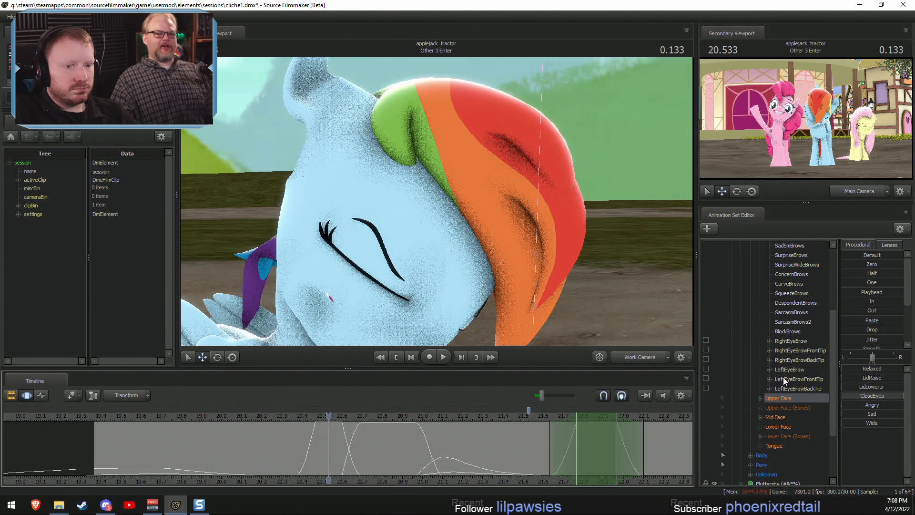
pyautogui.scroll(3, 805, 342)
pyautogui.click(784, 293)
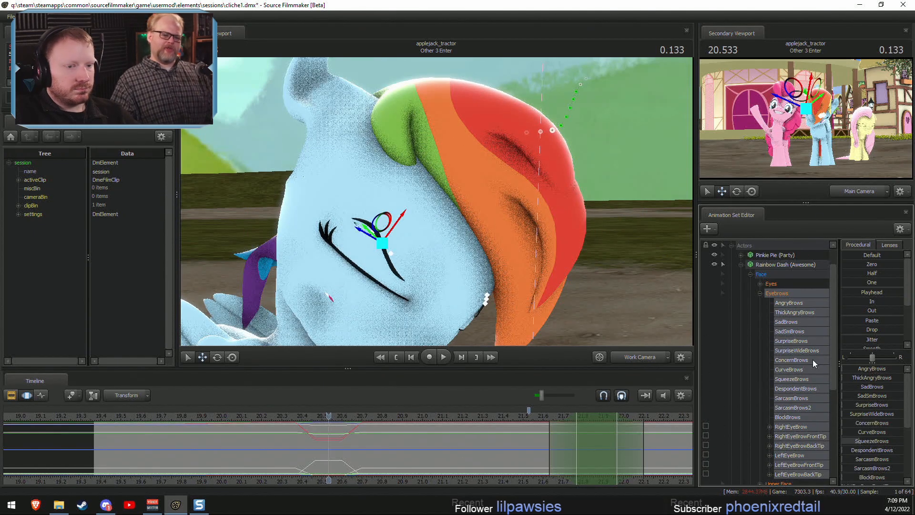
pyautogui.moveTo(852, 292); pyautogui.dragTo(902, 292)
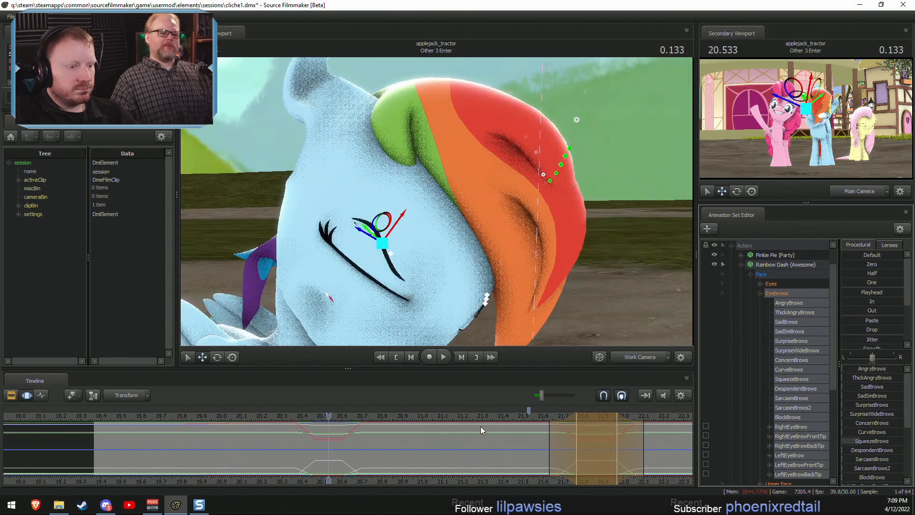
pyautogui.click(520, 418)
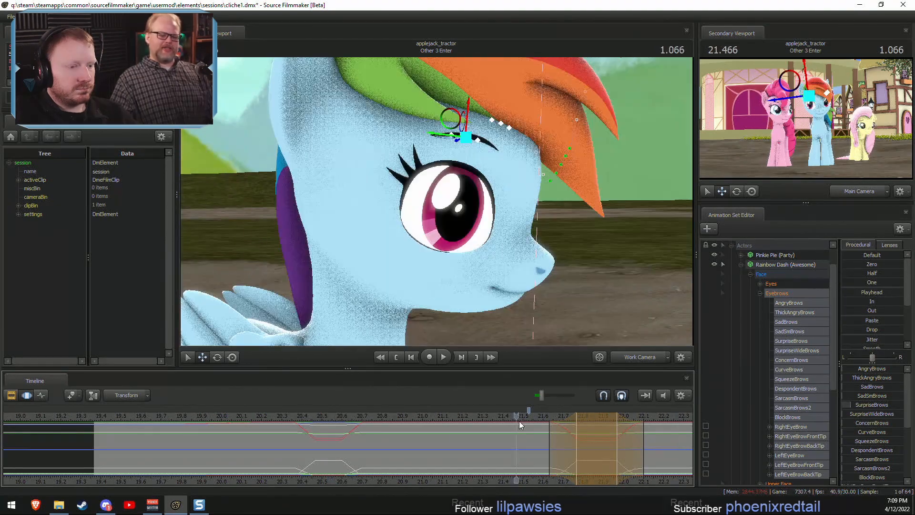
pyautogui.moveTo(530, 476); pyautogui.dragTo(387, 464, button='middle')
pyautogui.press('space')
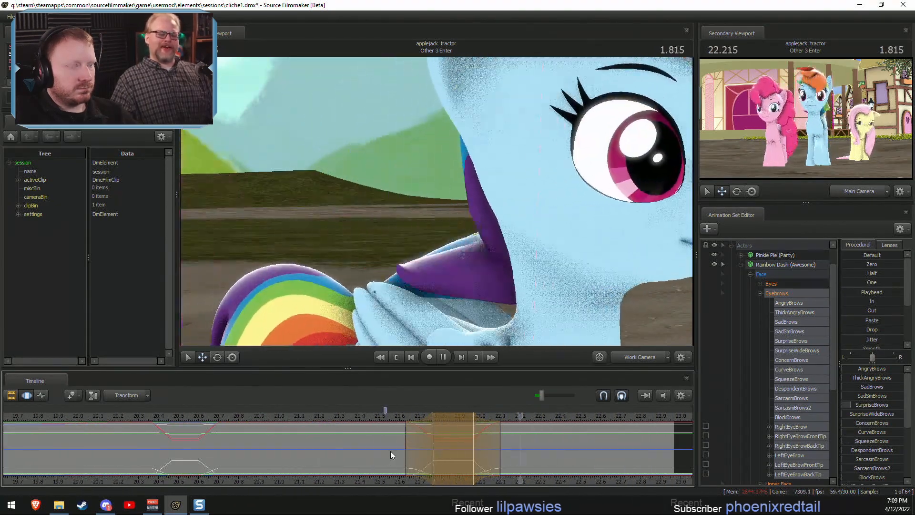
pyautogui.press('space')
pyautogui.moveTo(392, 437); pyautogui.dragTo(475, 457)
pyautogui.press('Escape')
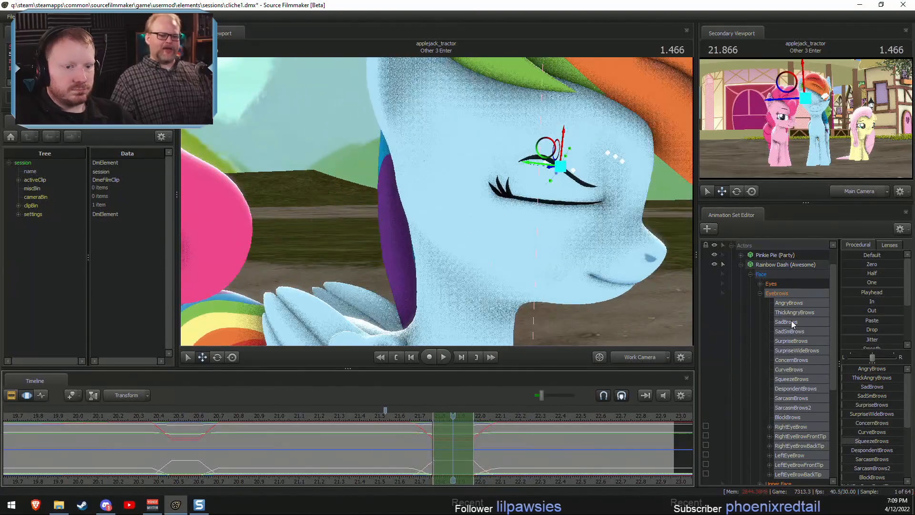
# Compare Rainbow Dash's Upper Face and Eyebrows curves around the second blink, with the playhead at 21.833.
pyautogui.scroll(-4, 791, 322)
pyautogui.click(778, 370)
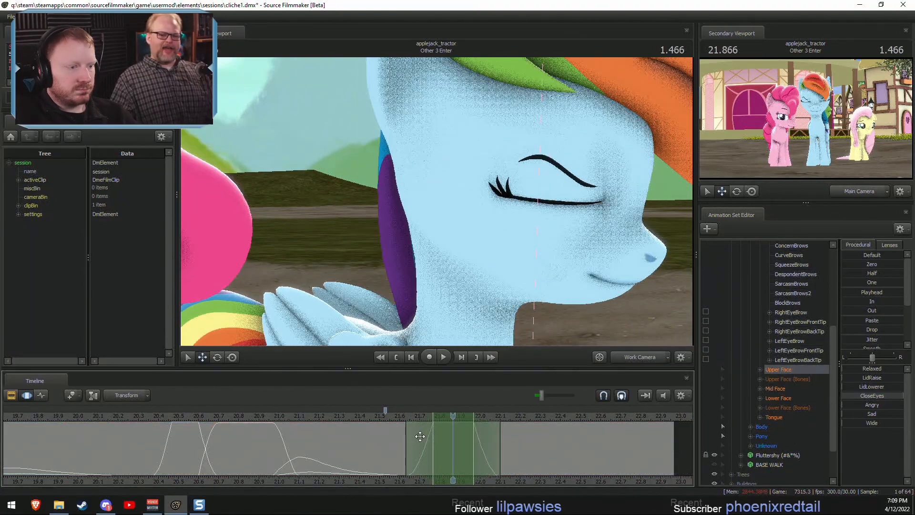
pyautogui.moveTo(385, 418); pyautogui.dragTo(446, 429)
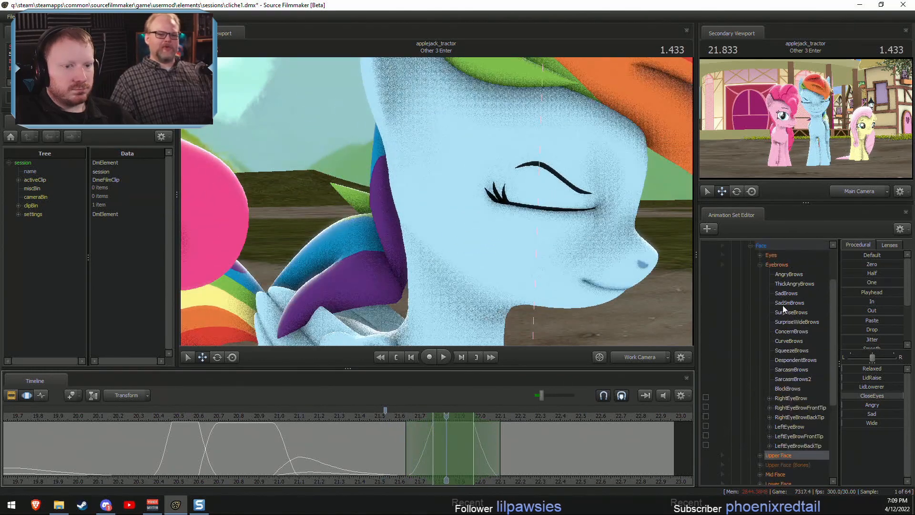
pyautogui.scroll(4, 782, 305)
pyautogui.click(785, 294)
pyautogui.scroll(-3, 789, 379)
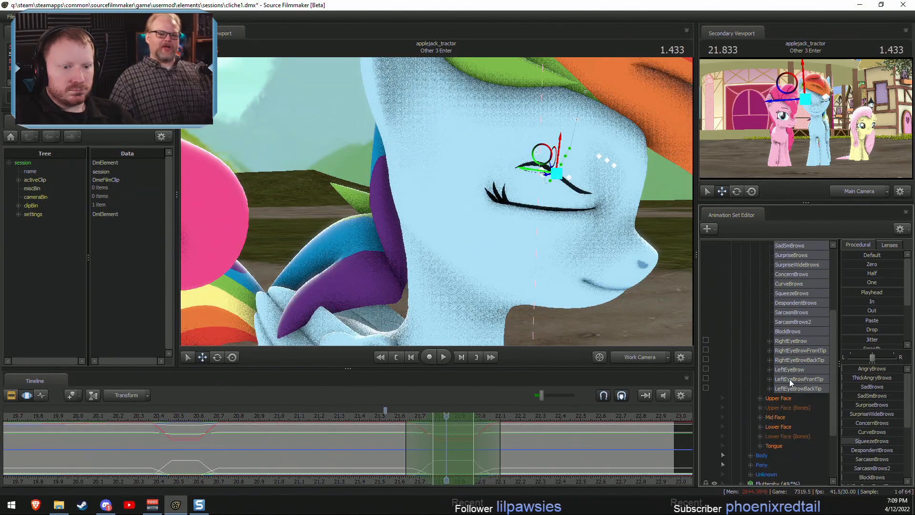
pyautogui.click(781, 408)
pyautogui.click(780, 399)
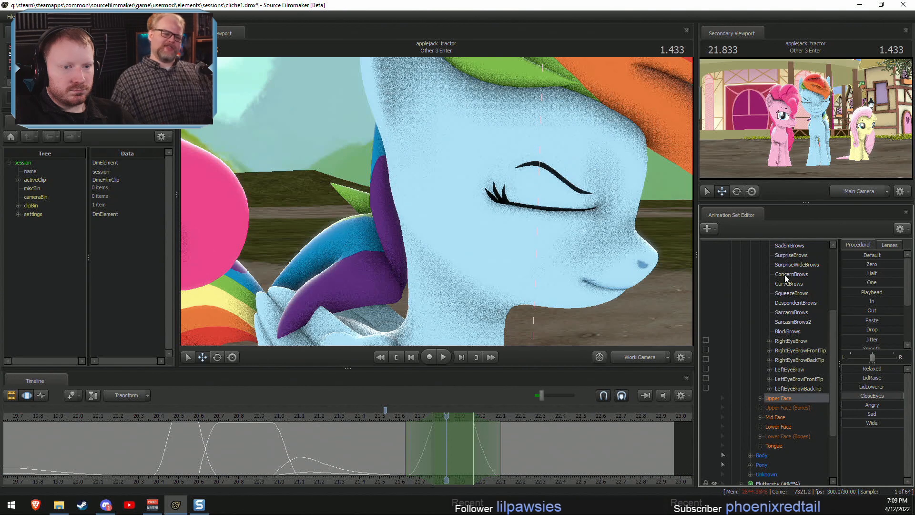
# Adjust Rainbow Dash's eyes_updown control over the second blink's time selection and scrub through the motion.
pyautogui.scroll(4, 785, 278)
pyautogui.click(787, 311)
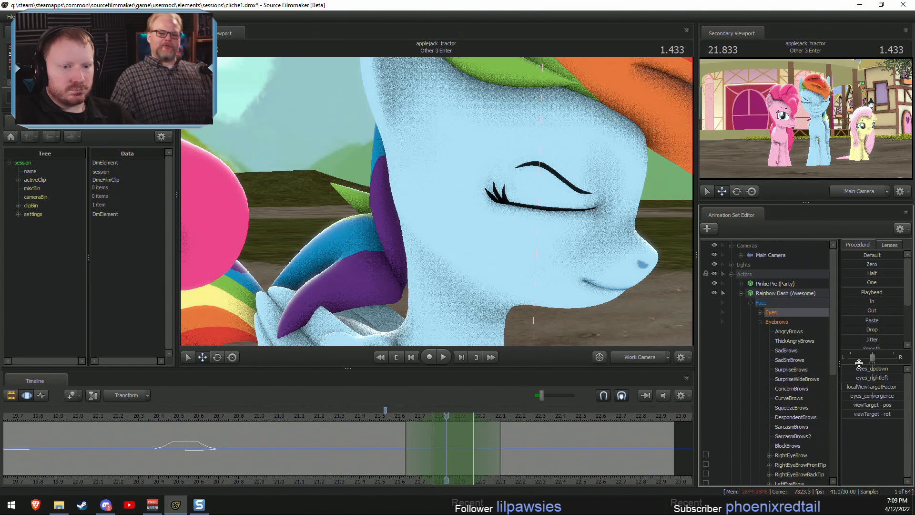
pyautogui.moveTo(858, 367); pyautogui.dragTo(863, 367)
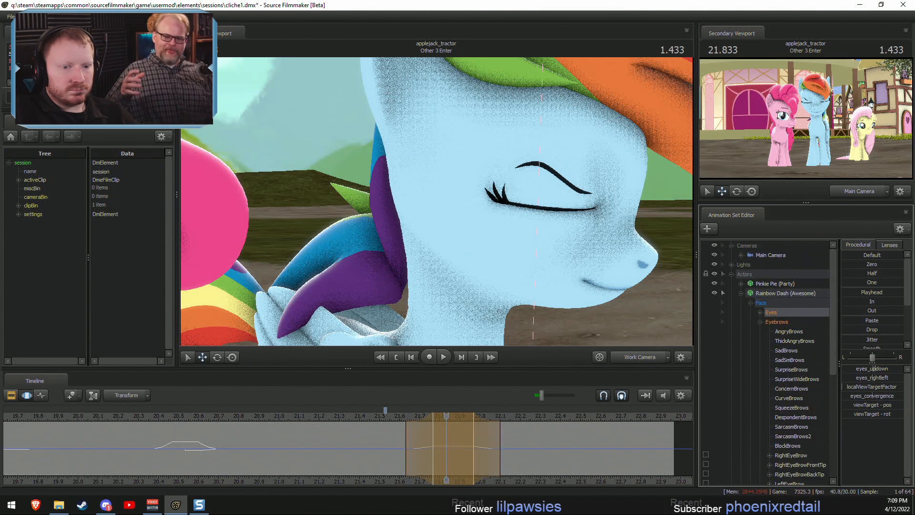
pyautogui.moveTo(446, 415)
pyautogui.mouseDown()
pyautogui.moveTo(408, 415)
pyautogui.moveTo(448, 415)
pyautogui.mouseUp()
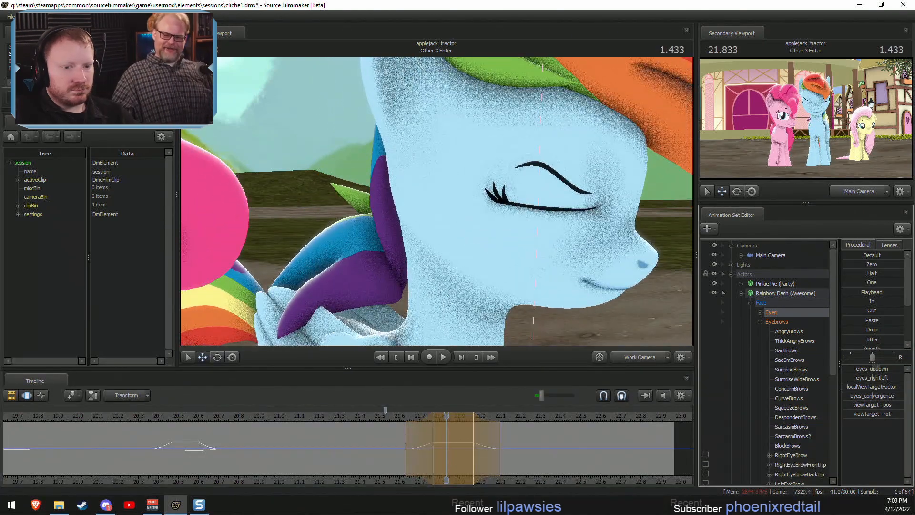
pyautogui.moveTo(385, 439); pyautogui.dragTo(500, 467)
pyautogui.moveTo(367, 412); pyautogui.dragTo(550, 424)
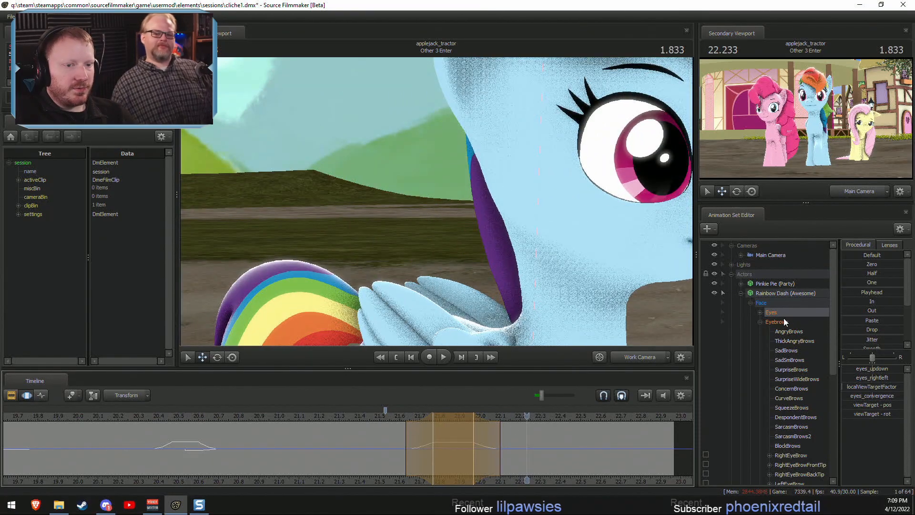
# Show the Upper Face curves and make a time selection at 22.10 with falloff from about 21.97 to 22.37, viewing her from the front.
pyautogui.scroll(-5, 776, 387)
pyautogui.click(778, 369)
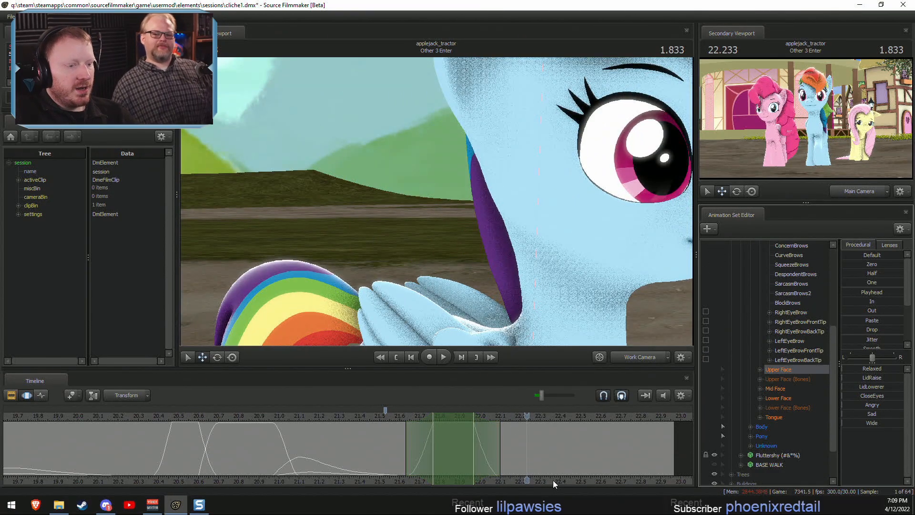
pyautogui.moveTo(552, 479); pyautogui.dragTo(448, 460, button='middle')
pyautogui.moveTo(368, 457); pyautogui.dragTo(415, 450)
pyautogui.keyDown('shift'); pyautogui.click(365, 460); pyautogui.keyUp('shift')
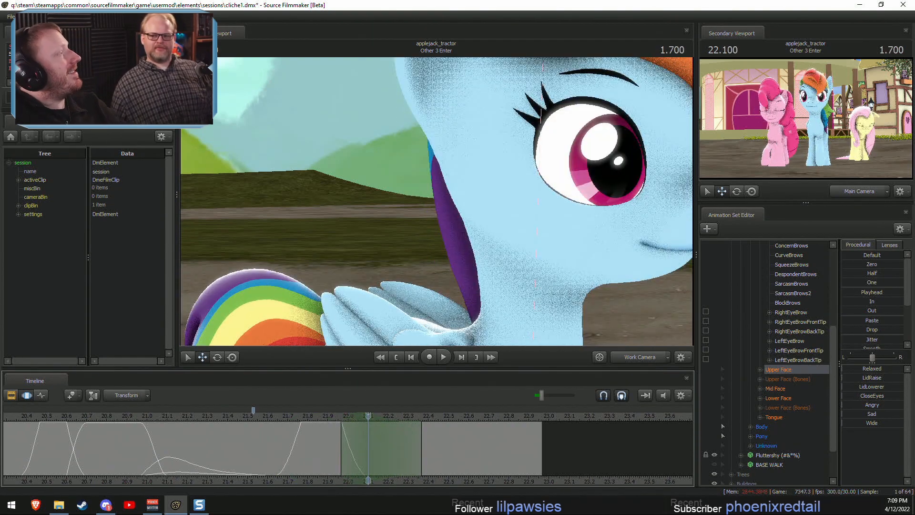
pyautogui.moveTo(436, 210)
pyautogui.mouseDown()
pyautogui.moveTo(448, 210)
pyautogui.moveTo(437, 211)
pyautogui.mouseUp()
pyautogui.moveTo(344, 450); pyautogui.dragTo(364, 449)
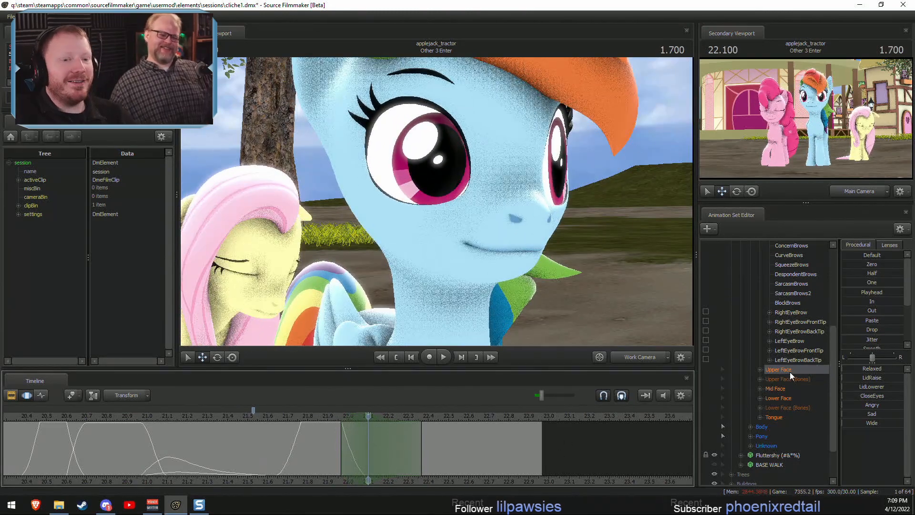
# Raise Rainbow Dash's Wide control slightly at 22.10, extend the falloff to about 22.47, and play the blink's recovery.
pyautogui.scroll(1, 790, 370)
pyautogui.moveTo(848, 424); pyautogui.dragTo(844, 423)
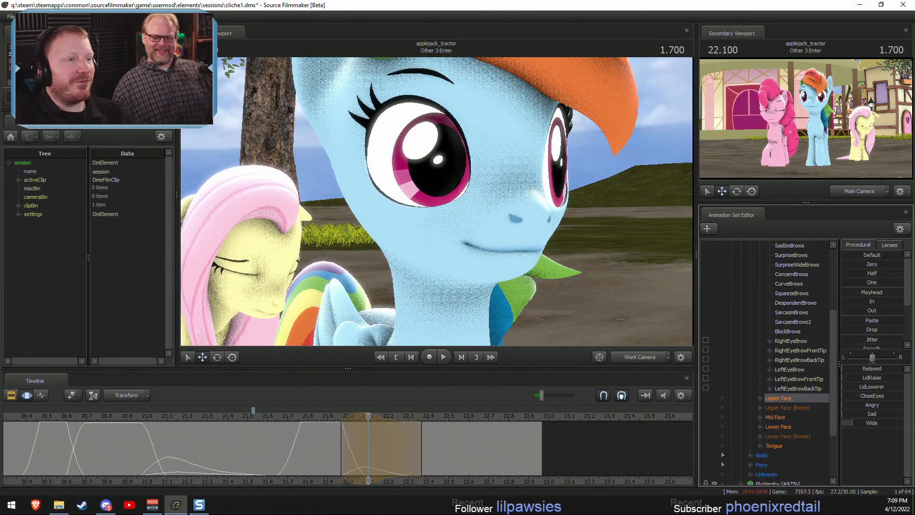
pyautogui.moveTo(428, 441); pyautogui.dragTo(446, 443)
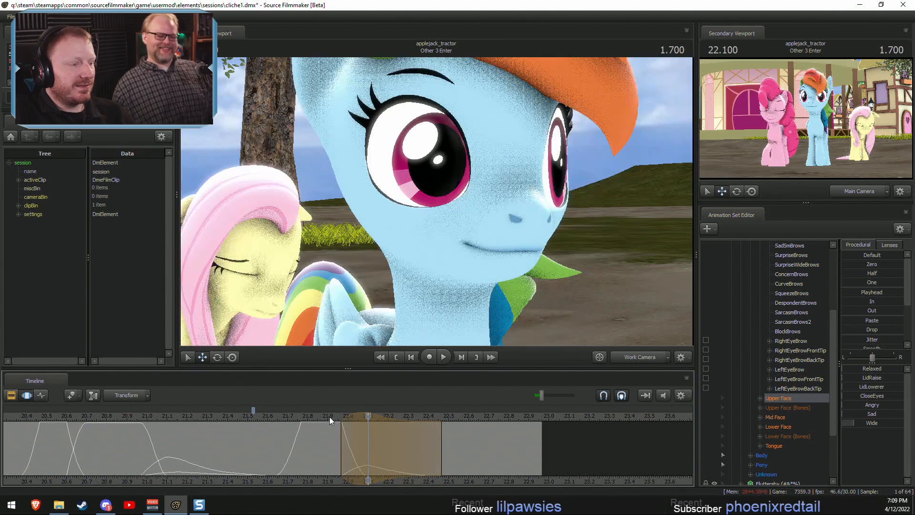
pyautogui.click(307, 414)
pyautogui.press('space')
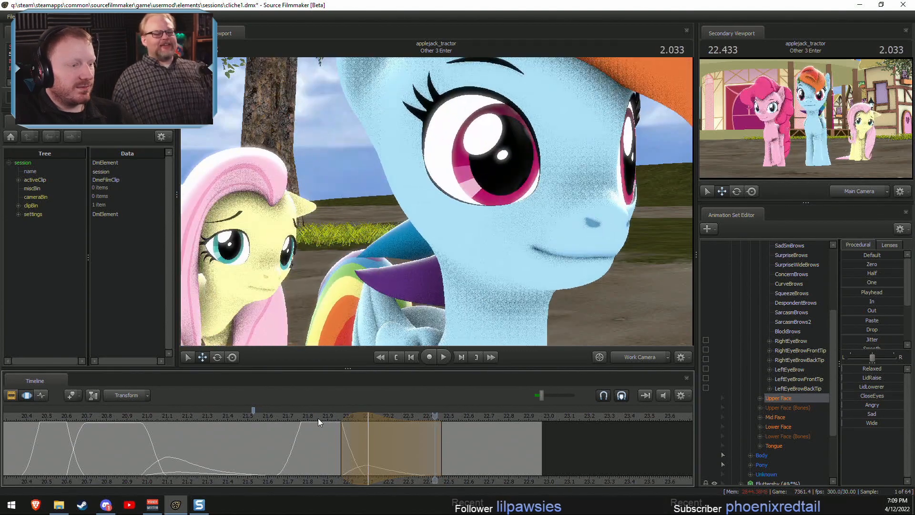
pyautogui.press('space')
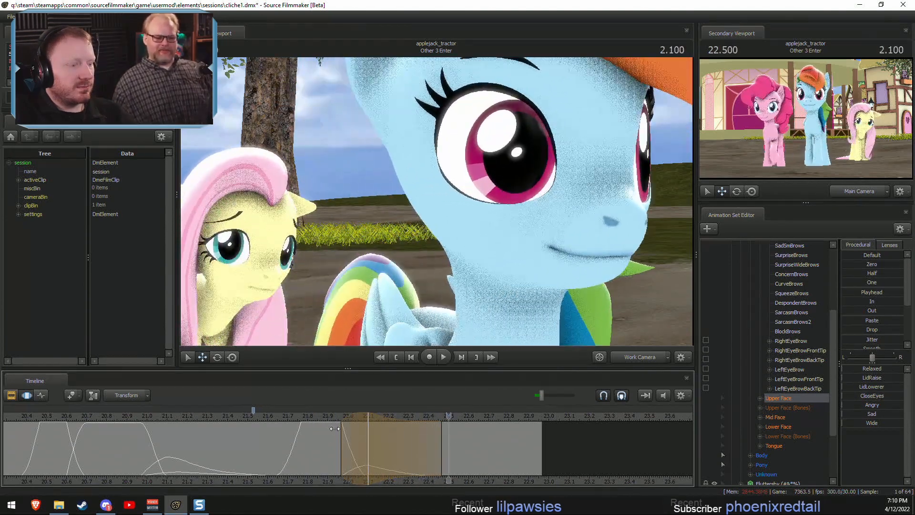
pyautogui.press('space')
# Select the time from 22.50 onward with falloff from about 22.07, and raise Rainbow Dash's CloseEyes slightly.
pyautogui.keyDown('shift'); pyautogui.moveTo(448, 450); pyautogui.dragTo(784, 441); pyautogui.keyUp('shift')
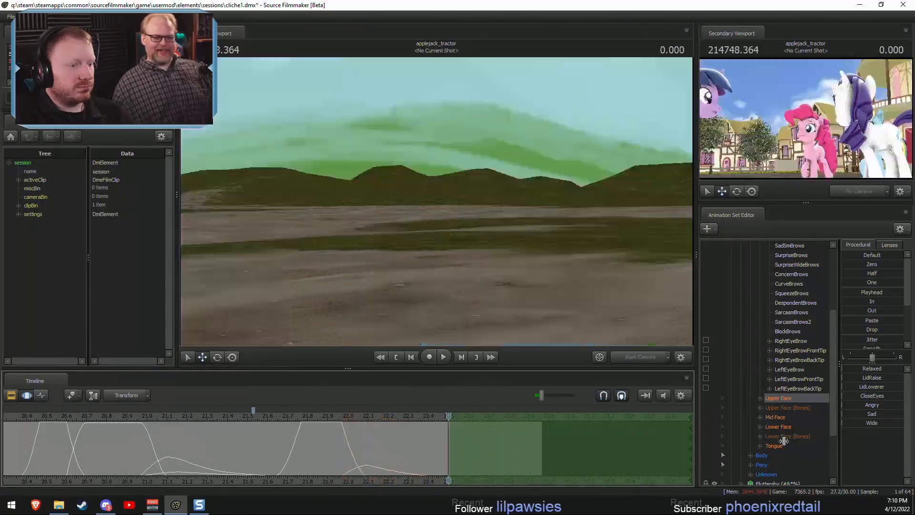
pyautogui.keyDown('shift'); pyautogui.scroll(5, 507, 457); pyautogui.keyUp('shift')
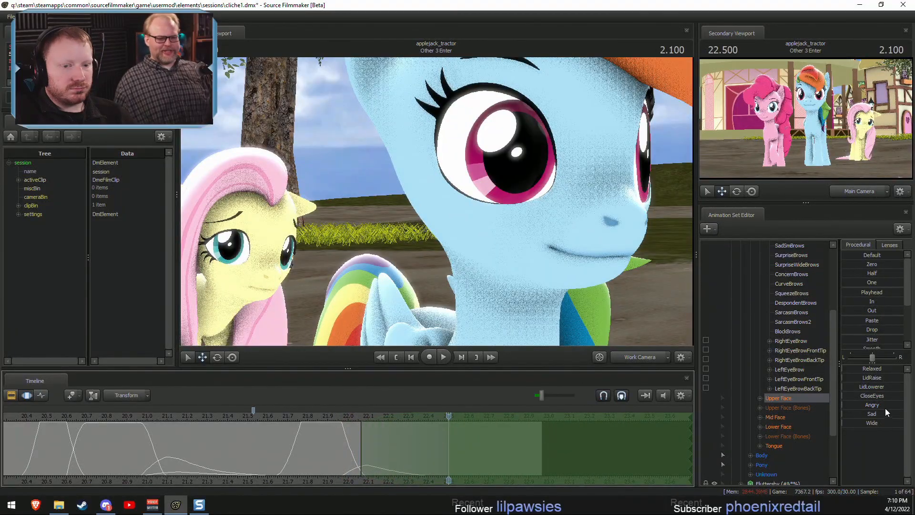
pyautogui.moveTo(872, 397); pyautogui.dragTo(875, 398)
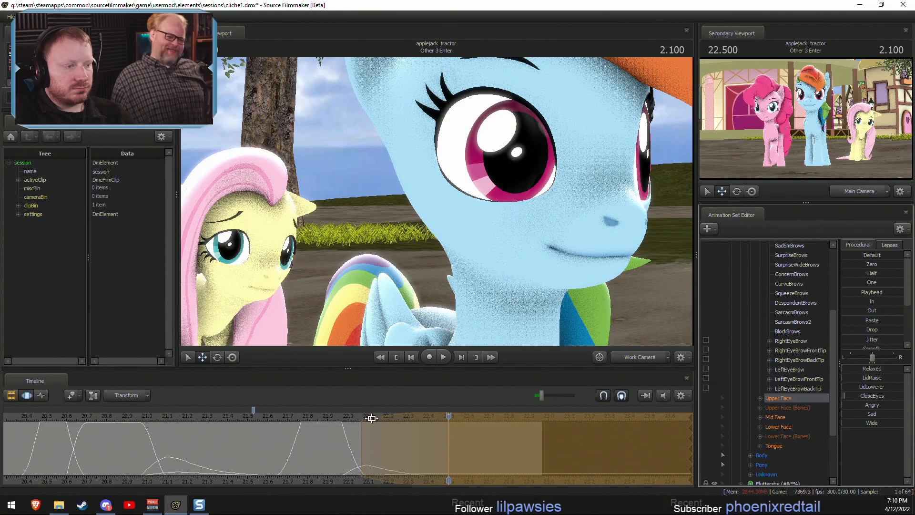
# Play the end of the Other 3 Enter shot around the second blink and review it through the Main Camera.
pyautogui.click(308, 414)
pyautogui.press('space')
pyautogui.click(448, 413)
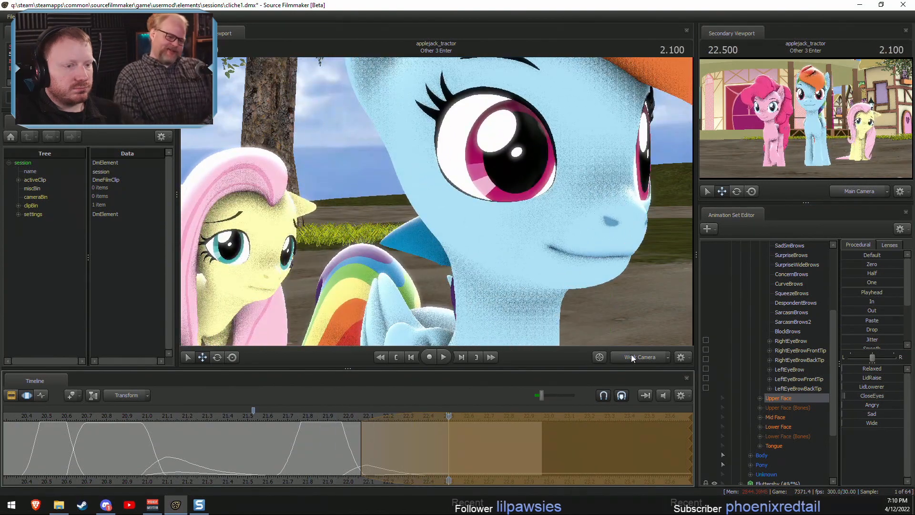
pyautogui.press('space')
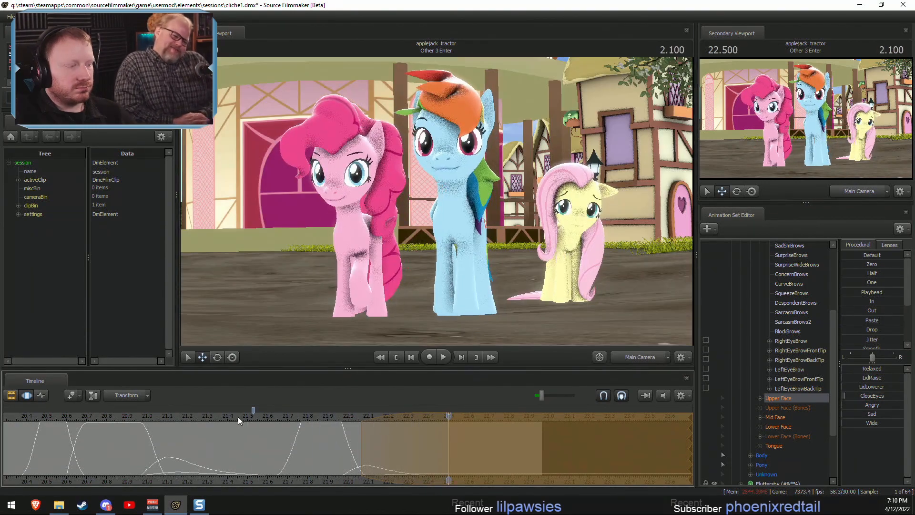
pyautogui.press('space')
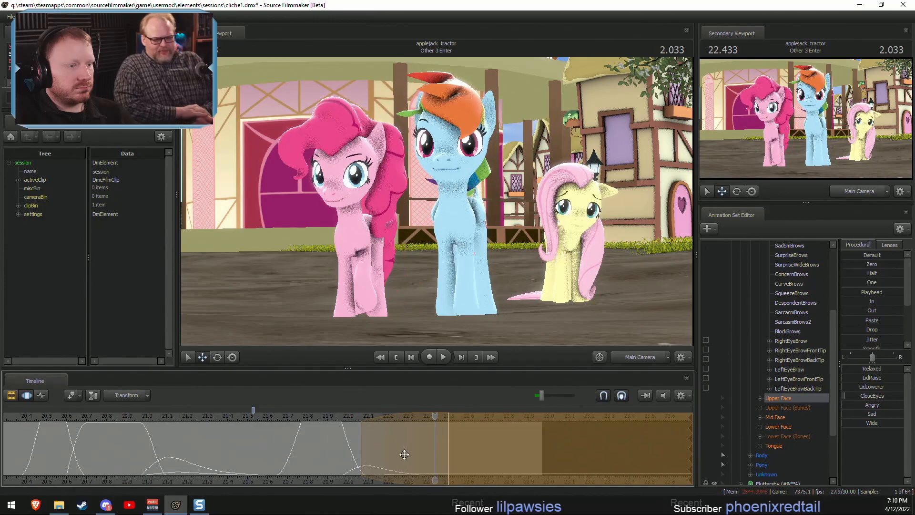
# Move the start of the time selection's hold to about 22.67 and play the second blink.
pyautogui.moveTo(448, 453); pyautogui.dragTo(482, 458)
pyautogui.click(328, 417)
pyautogui.press('space')
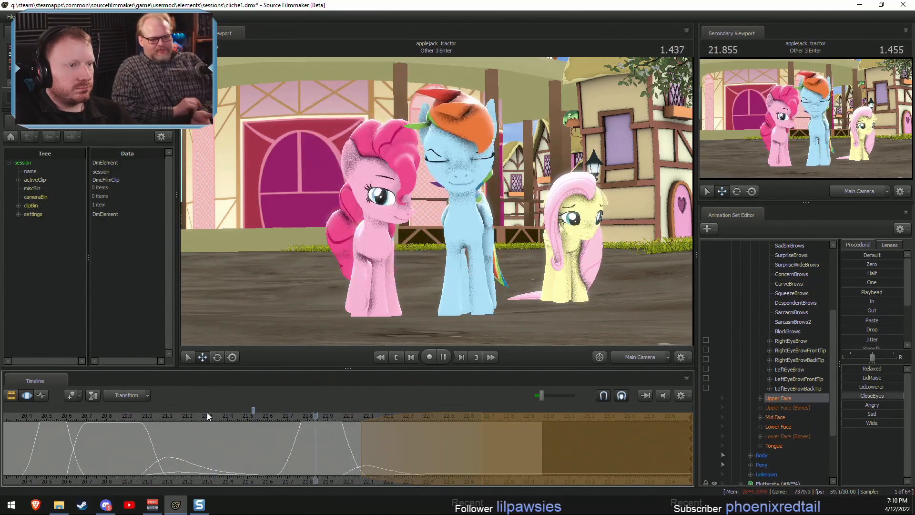
# Make a time selection at 21.90 with falloff from about 21.67 to 22.13, rotate Rainbow Dash's Head slightly, and play the blink.
pyautogui.click(228, 428)
pyautogui.moveTo(230, 427); pyautogui.dragTo(327, 458)
pyautogui.keyDown('shift'); pyautogui.click(327, 458); pyautogui.keyUp('shift')
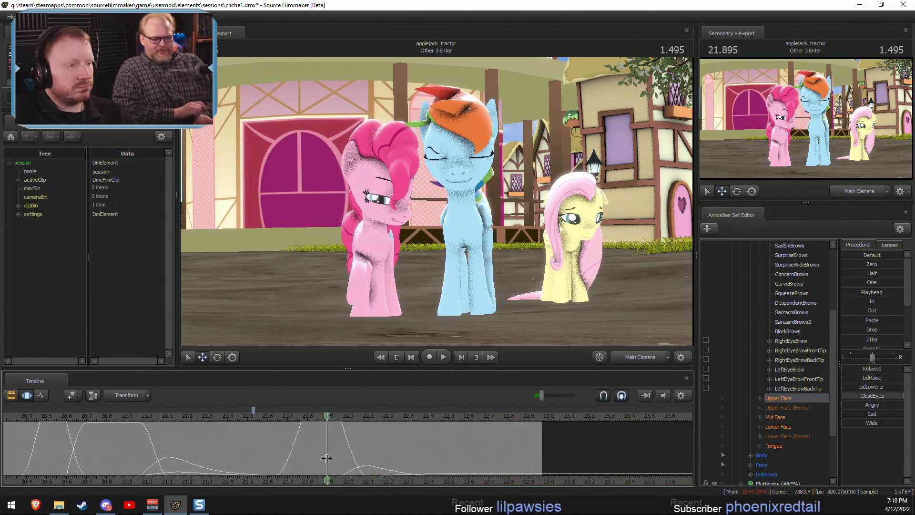
pyautogui.keyDown('shift'); pyautogui.scroll(5, 326, 458); pyautogui.keyUp('shift')
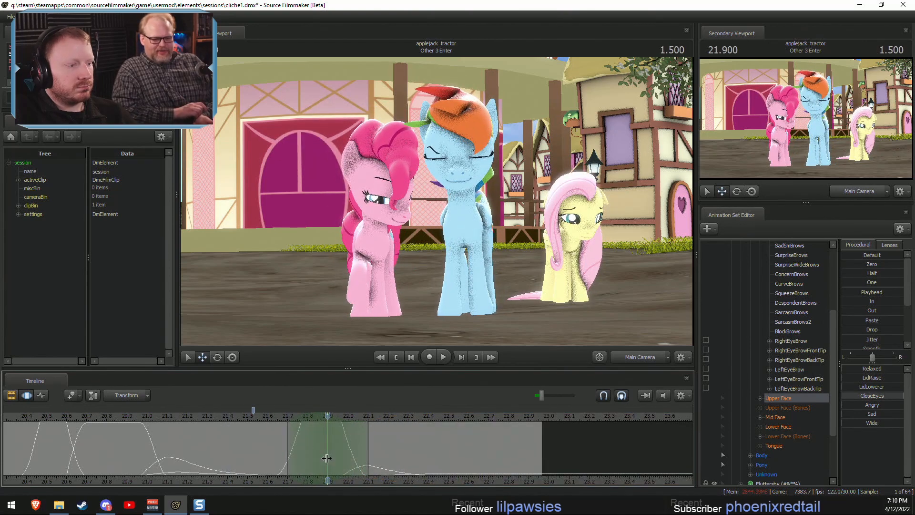
pyautogui.click(461, 193)
pyautogui.moveTo(451, 193); pyautogui.dragTo(468, 185)
pyautogui.click(264, 416)
pyautogui.press('space')
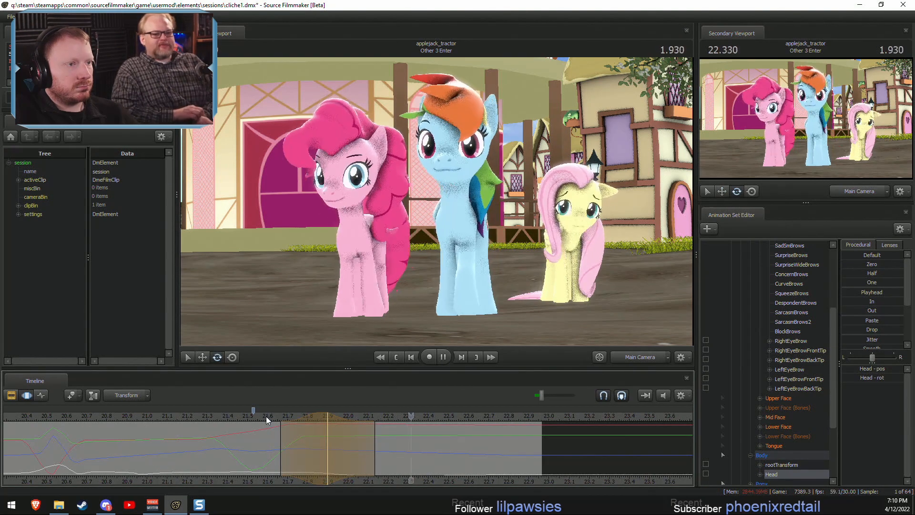
# Replay the second blink several times and examine Rainbow Dash's head motion between 21.30 and 21.50.
pyautogui.press('space')
pyautogui.moveTo(277, 419); pyautogui.dragTo(222, 413)
pyautogui.press('space')
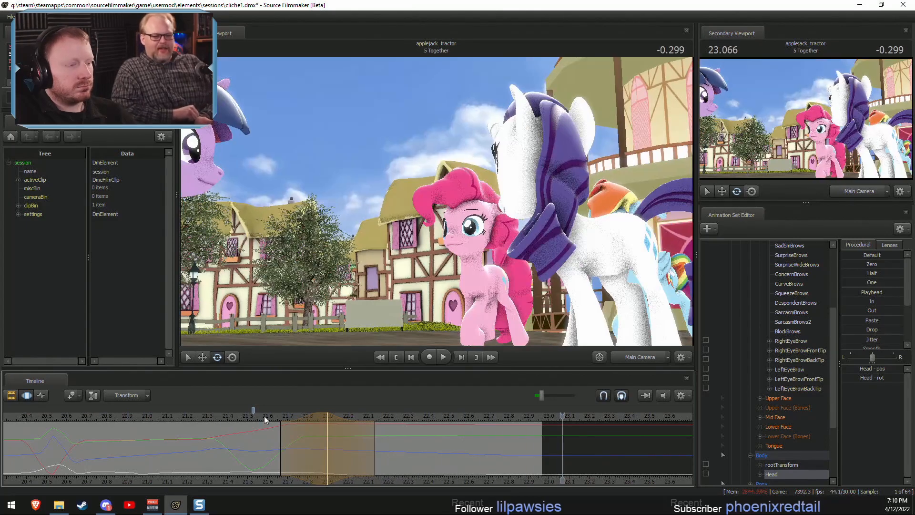
pyautogui.click(263, 416)
pyautogui.press('space')
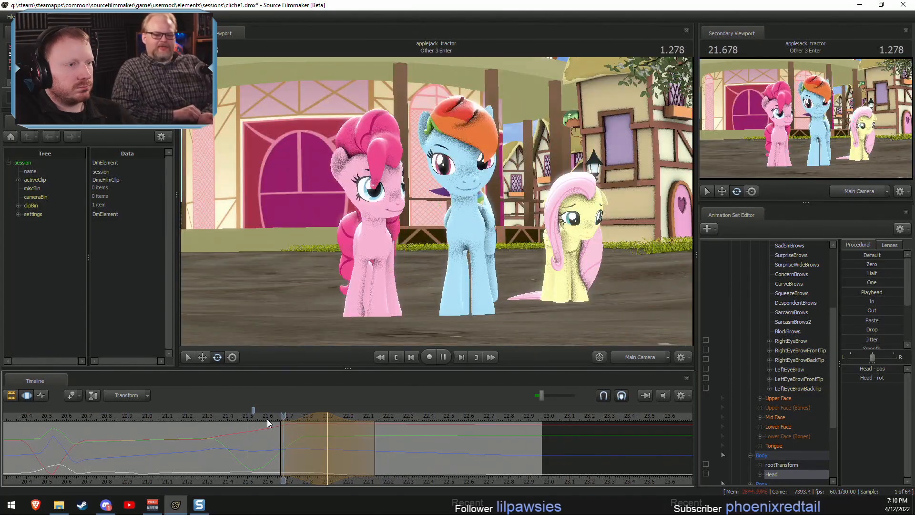
pyautogui.press('space')
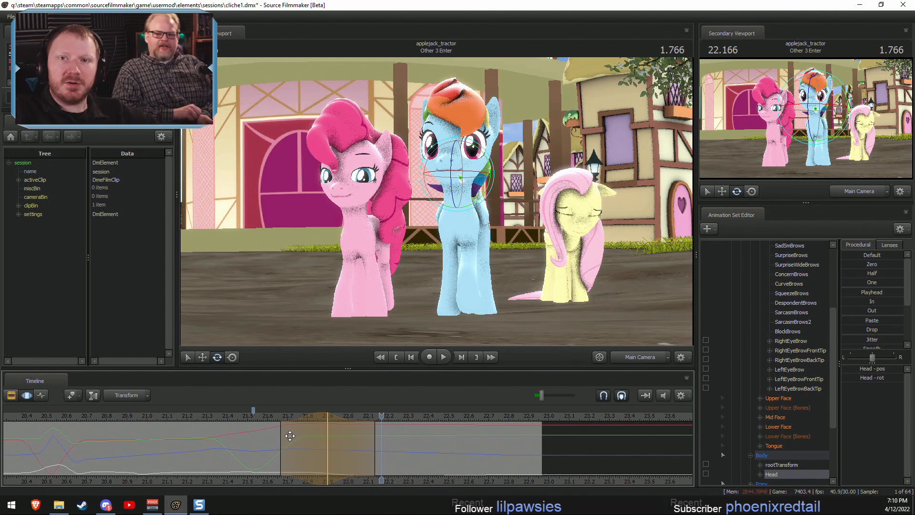
pyautogui.moveTo(236, 418); pyautogui.dragTo(209, 420)
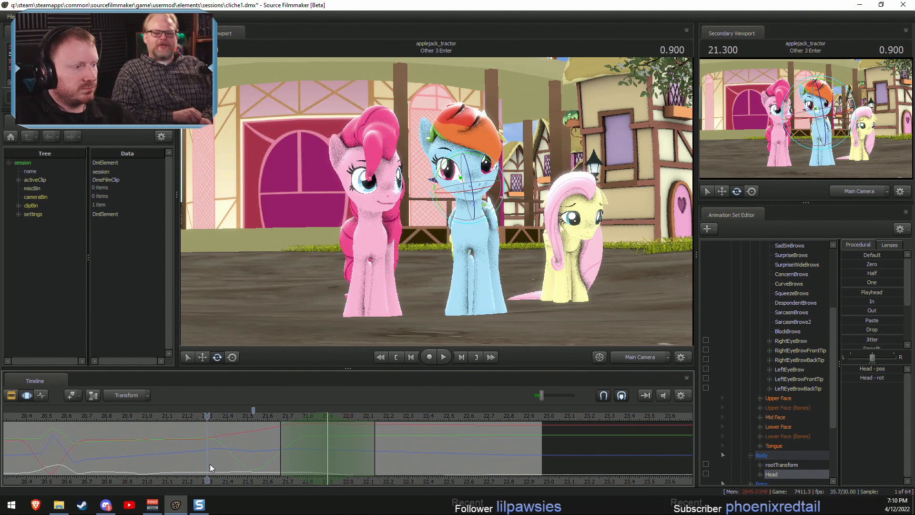
pyautogui.moveTo(210, 420); pyautogui.dragTo(249, 432)
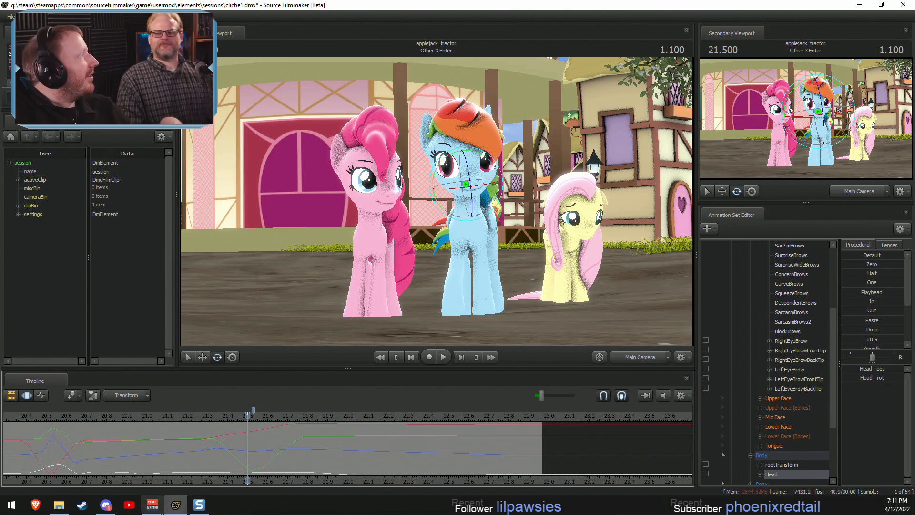
# Show Rainbow Dash's Upper Face curves and make a time selection at 21.10 with falloff from about 20.97 to 21.63.
pyautogui.moveTo(152, 504)
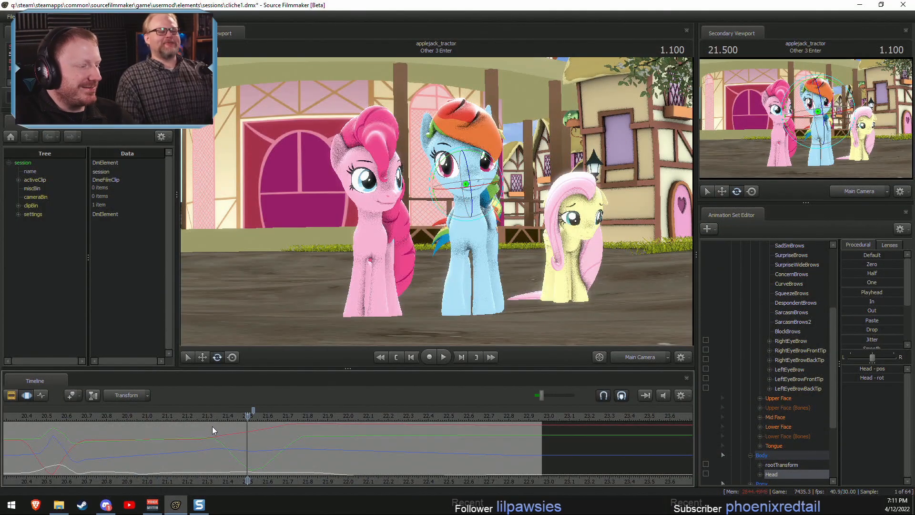
pyautogui.moveTo(217, 438); pyautogui.dragTo(166, 440)
pyautogui.scroll(4, 757, 358)
pyautogui.scroll(-5, 781, 329)
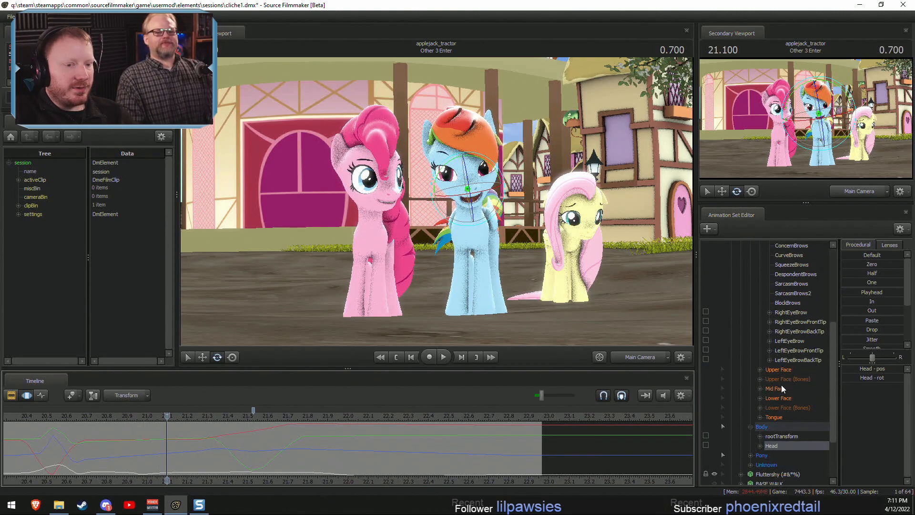
pyautogui.click(781, 371)
pyautogui.moveTo(235, 481); pyautogui.dragTo(405, 481, button='middle')
pyautogui.scroll(4, 405, 481)
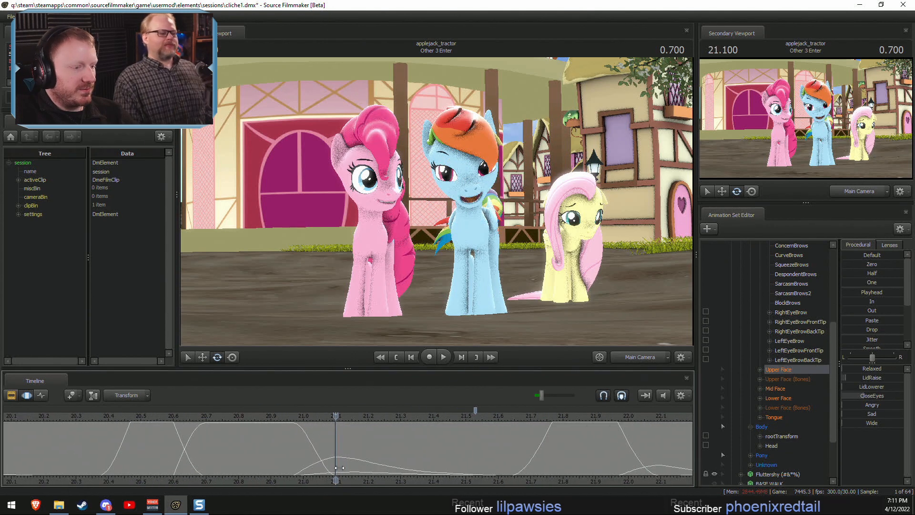
pyautogui.keyDown('shift'); pyautogui.click(336, 459); pyautogui.keyUp('shift')
pyautogui.moveTo(374, 461); pyautogui.dragTo(508, 458)
pyautogui.hotkey('ctrl', 'z')
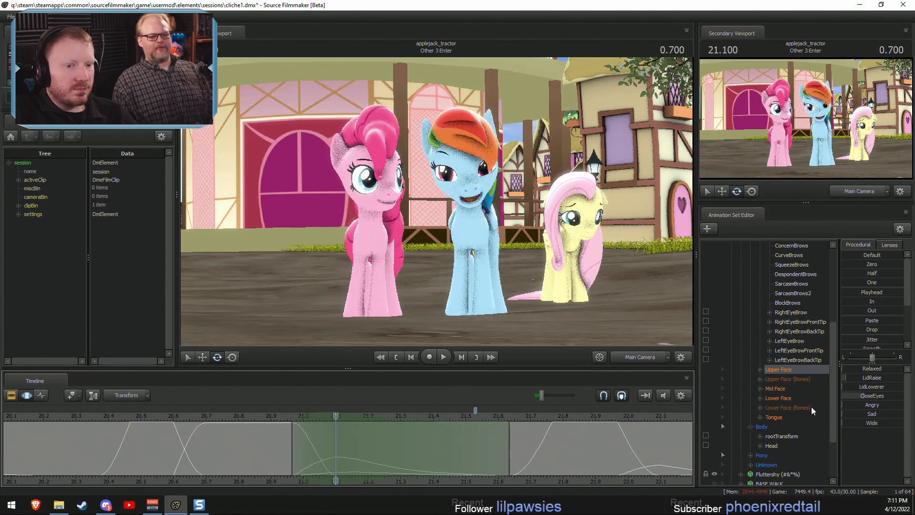
# Adjust Rainbow Dash's eyes_updown control slightly at 21.10 and review the motion from 20.70 onward.
pyautogui.scroll(4, 787, 312)
pyautogui.click(771, 283)
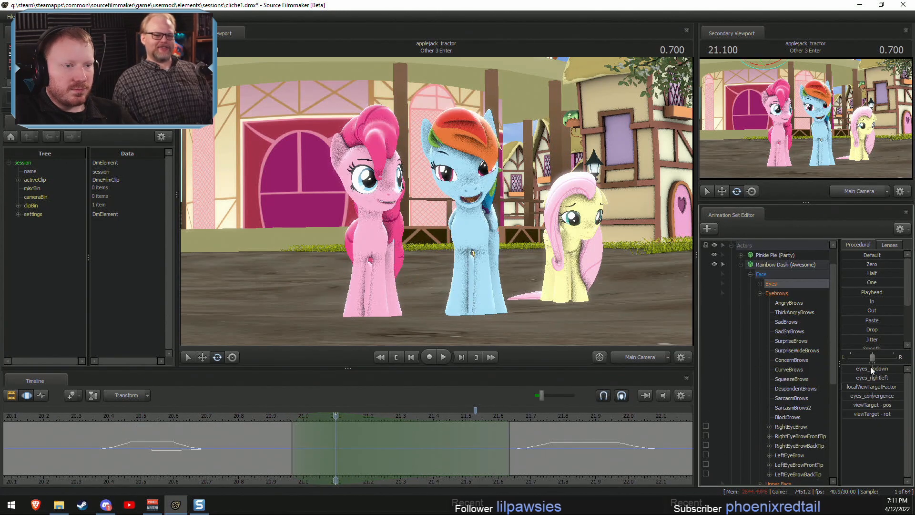
pyautogui.moveTo(298, 419); pyautogui.dragTo(226, 406)
pyautogui.press('space')
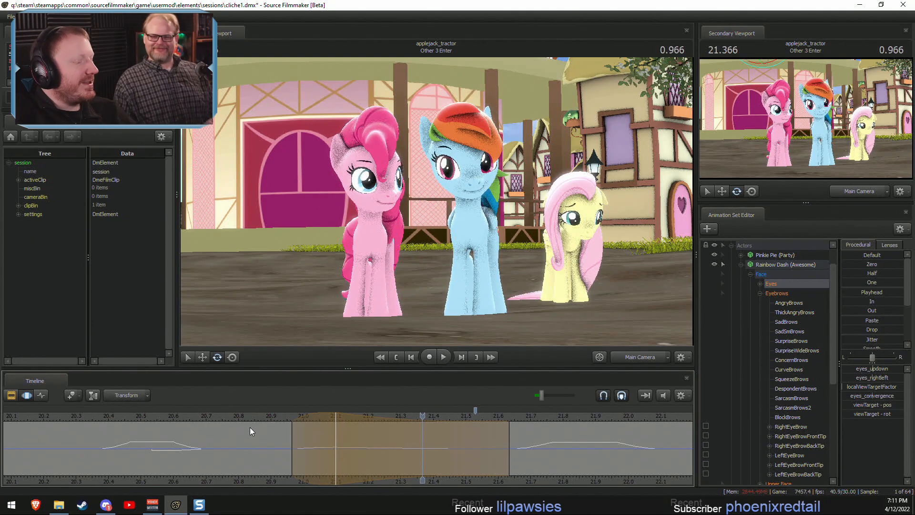
pyautogui.click(201, 416)
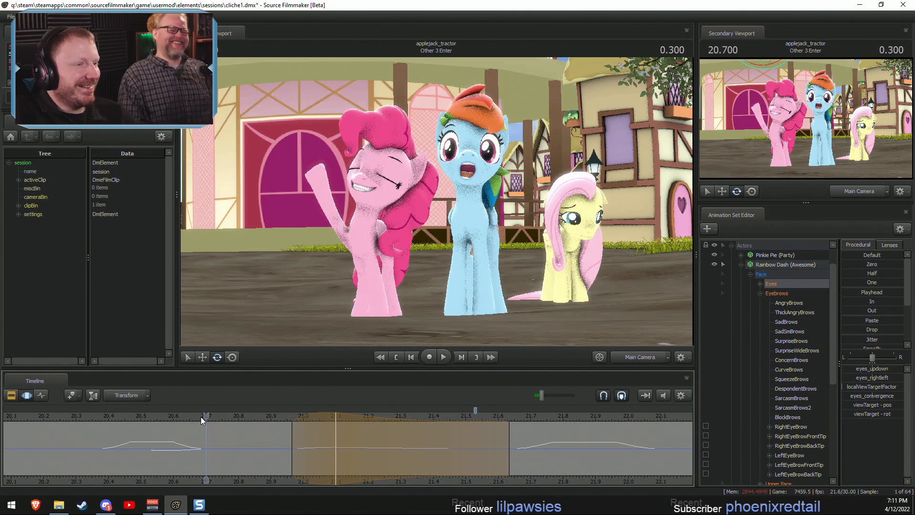
pyautogui.press('space')
pyautogui.moveTo(201, 417); pyautogui.dragTo(333, 455)
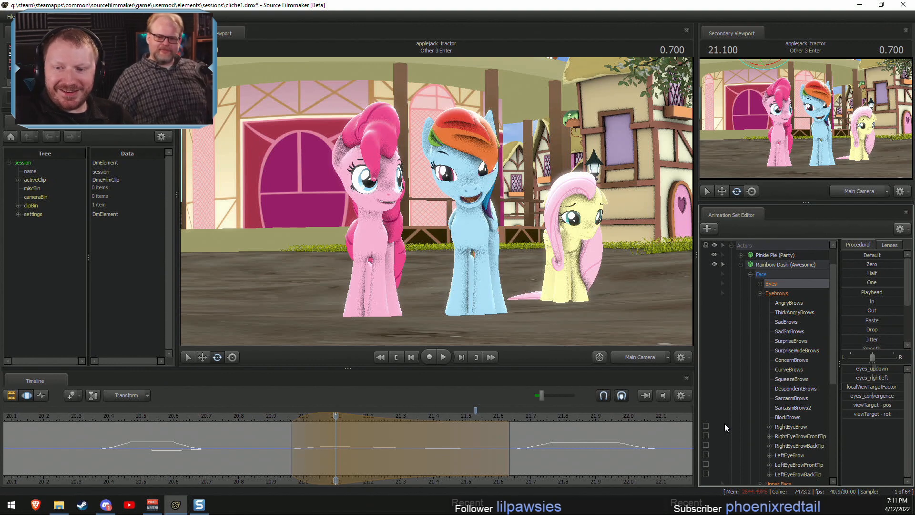
pyautogui.moveTo(301, 417); pyautogui.dragTo(207, 429)
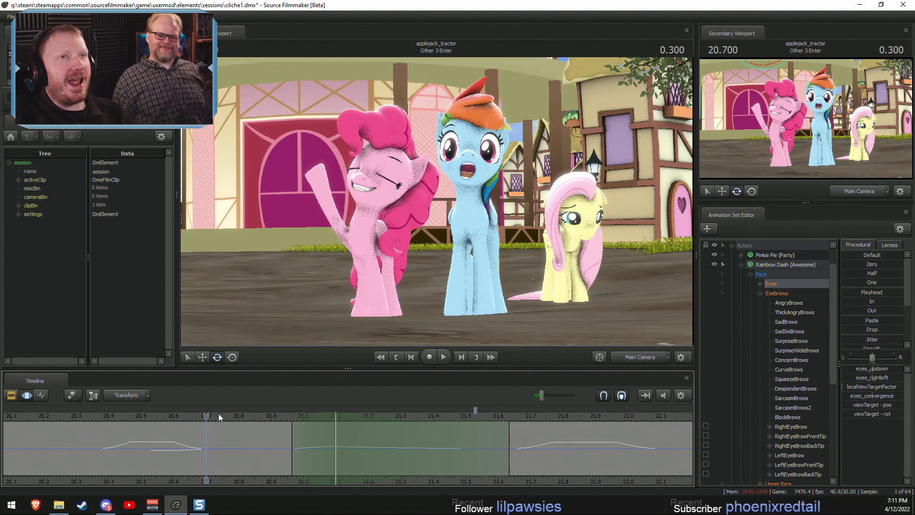
# Extend the time selection over all time in both directions and save the session.
pyautogui.scroll(-5, 371, 435)
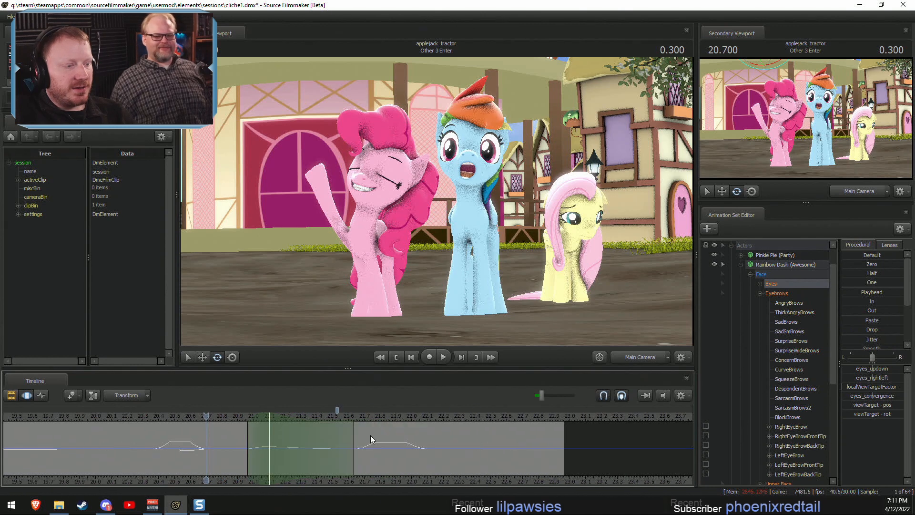
pyautogui.moveTo(364, 490); pyautogui.dragTo(538, 481, button='middle')
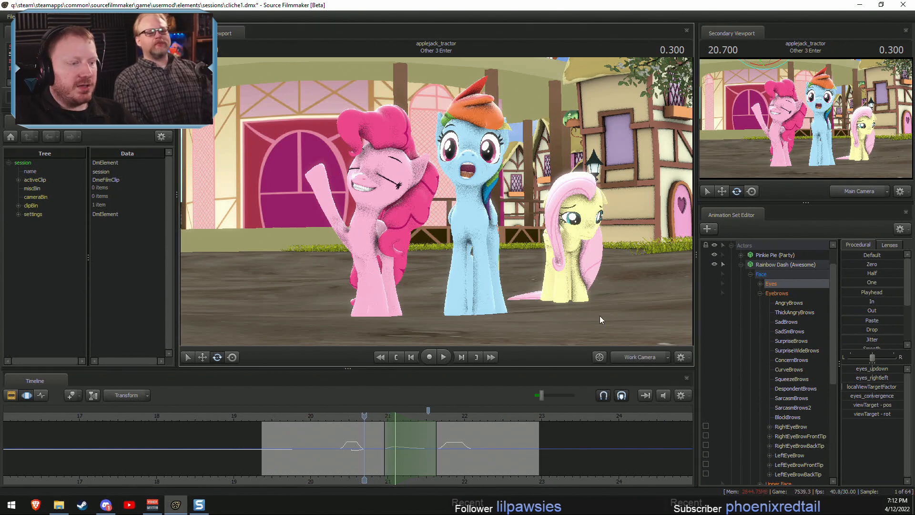
pyautogui.hotkey('ctrl', '1')
pyautogui.hotkey('ctrl', '2')
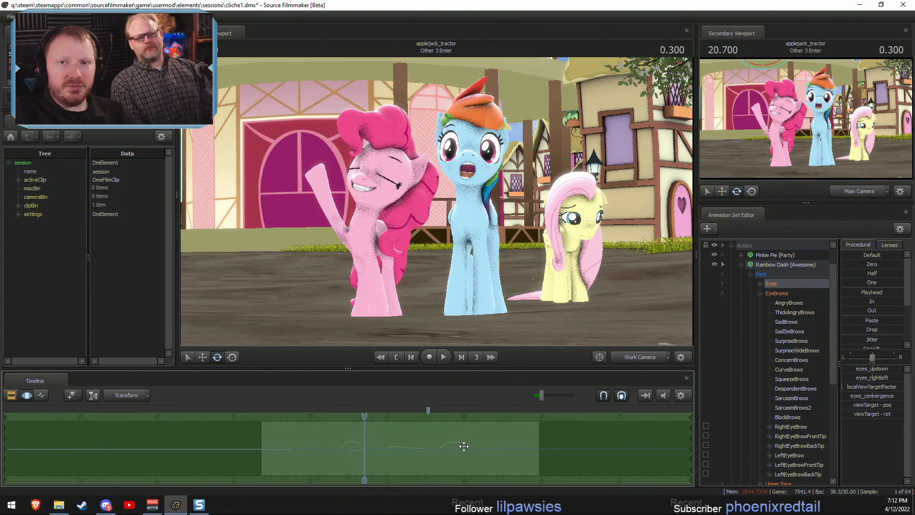
pyautogui.hotkey('ctrl', 's')
# Pull the work camera back until all three ponies appear small on the open ground, and switch the timeline to the Clip Editor.
pyautogui.press('s')
pyautogui.moveTo(509, 304); pyautogui.dragTo(533, 305)
pyautogui.moveTo(443, 201); pyautogui.dragTo(436, 202)
pyautogui.press('z')
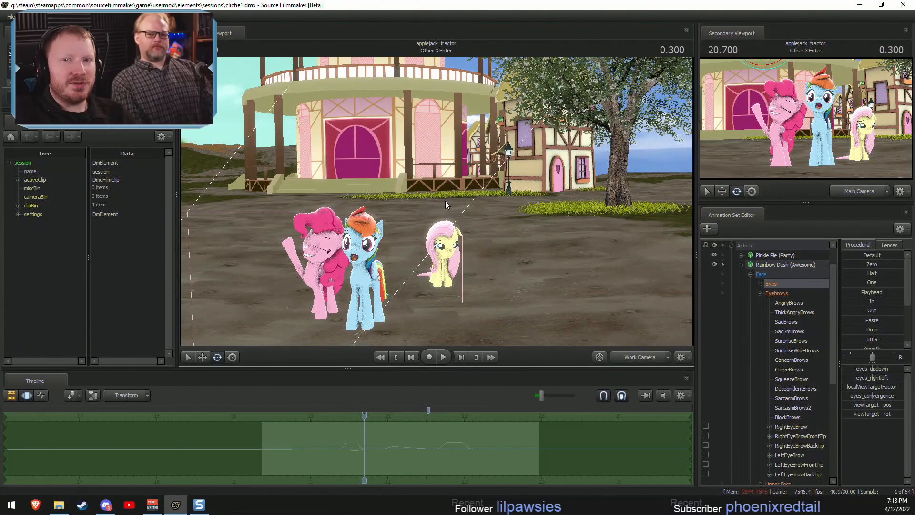
pyautogui.press('s')
pyautogui.moveTo(516, 209); pyautogui.dragTo(443, 205)
pyautogui.press('z')
pyautogui.press('F2')
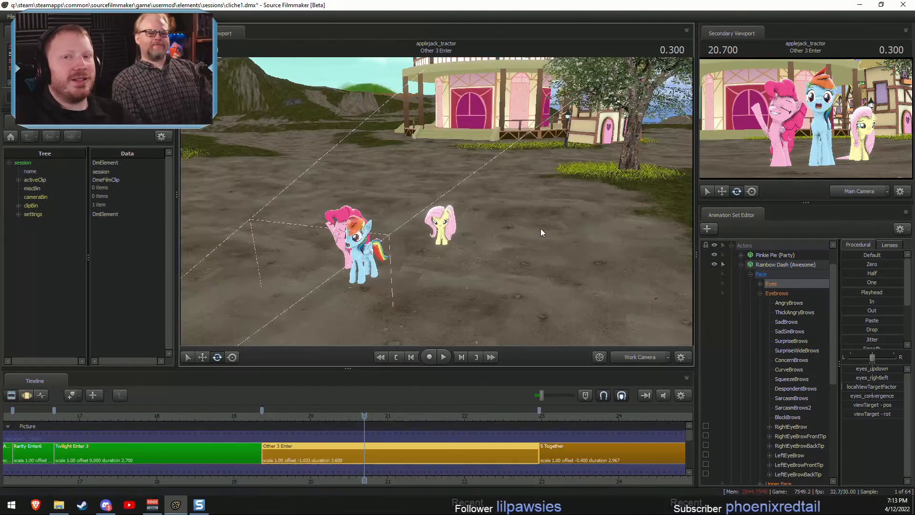
pyautogui.moveTo(568, 478); pyautogui.dragTo(507, 479, button='middle')
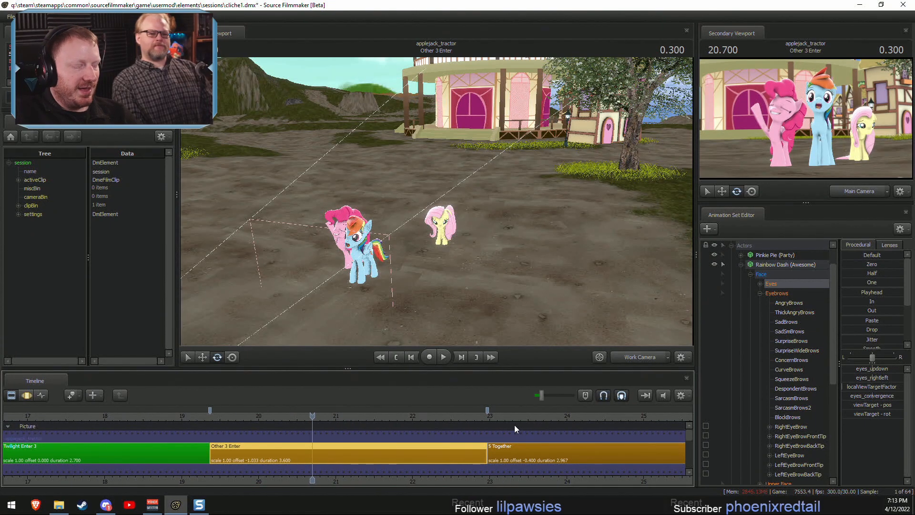
pyautogui.press('s')
pyautogui.moveTo(572, 301); pyautogui.dragTo(548, 315)
pyautogui.moveTo(436, 204); pyautogui.dragTo(451, 184)
# Collapse Rainbow Dash's controls and the Actors, Cameras and Lamps groups in the Animation Set Editor.
pyautogui.click(746, 263)
pyautogui.click(742, 263)
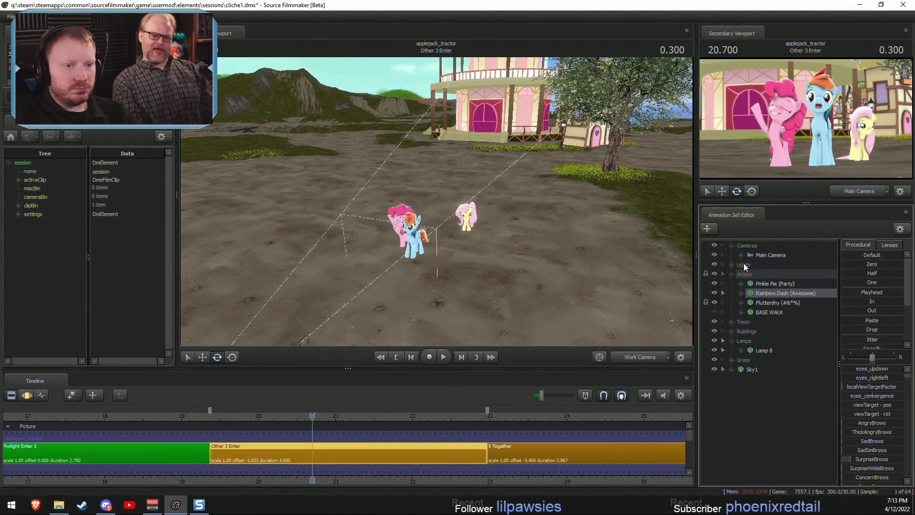
pyautogui.click(731, 245)
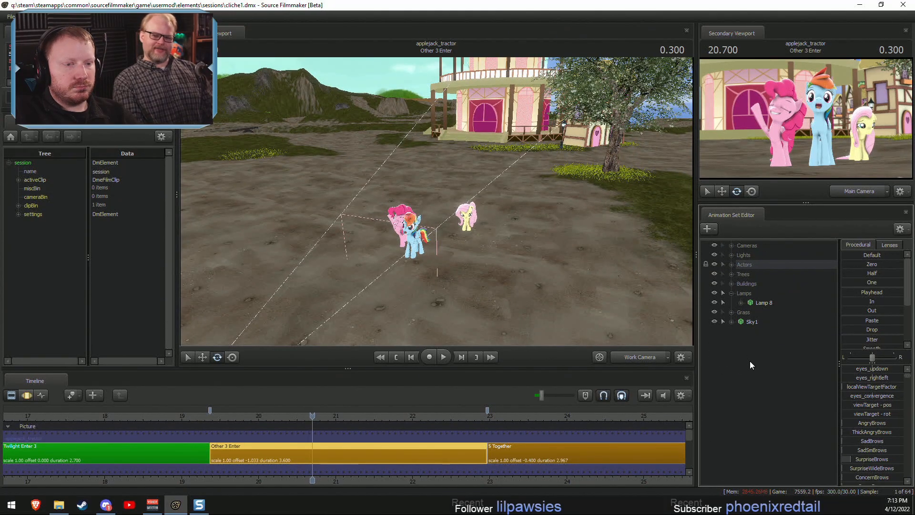
pyautogui.click(731, 293)
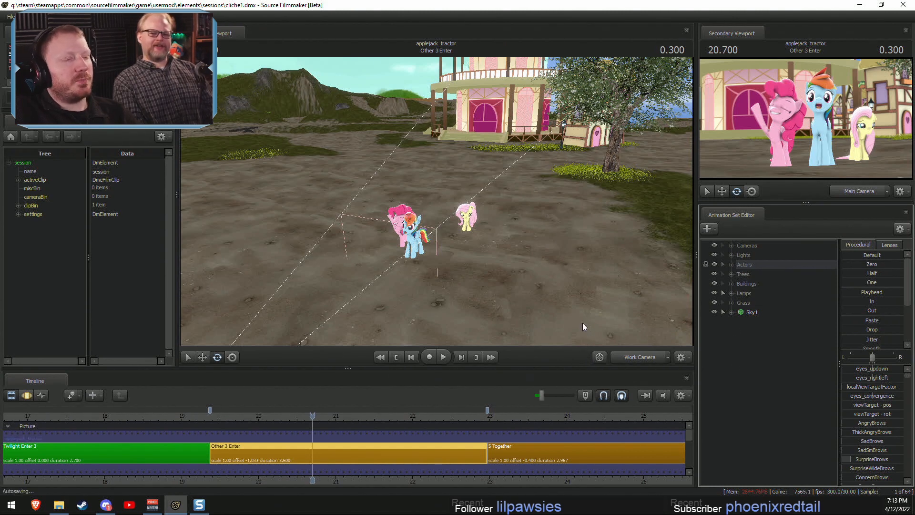
# Fly the work camera toward the empty ground beside the ponies and save the session.
pyautogui.press('w')
pyautogui.moveTo(561, 313); pyautogui.dragTo(436, 201)
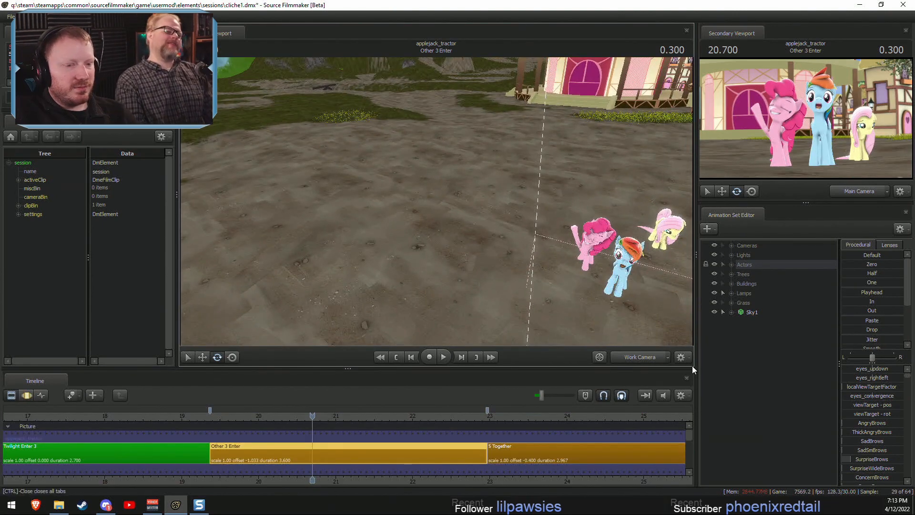
pyautogui.hotkey('ctrl', 's')
# Create an animation set for the new model revamped_ponies\revamped_fluttershy.mdl, filtering the models by "flutter", and select it.
pyautogui.rightClick(789, 349)
pyautogui.click(739, 342)
pyautogui.rightClick(778, 345)
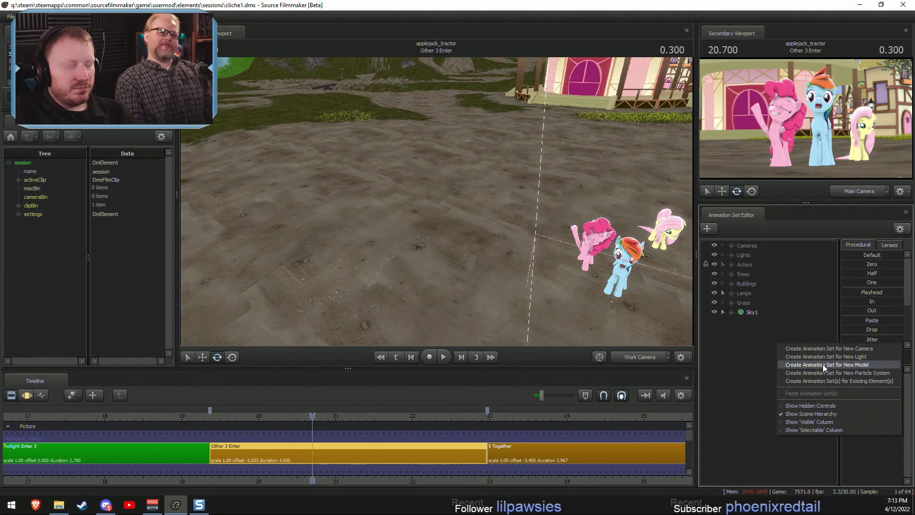
pyautogui.click(822, 364)
pyautogui.write('flu')
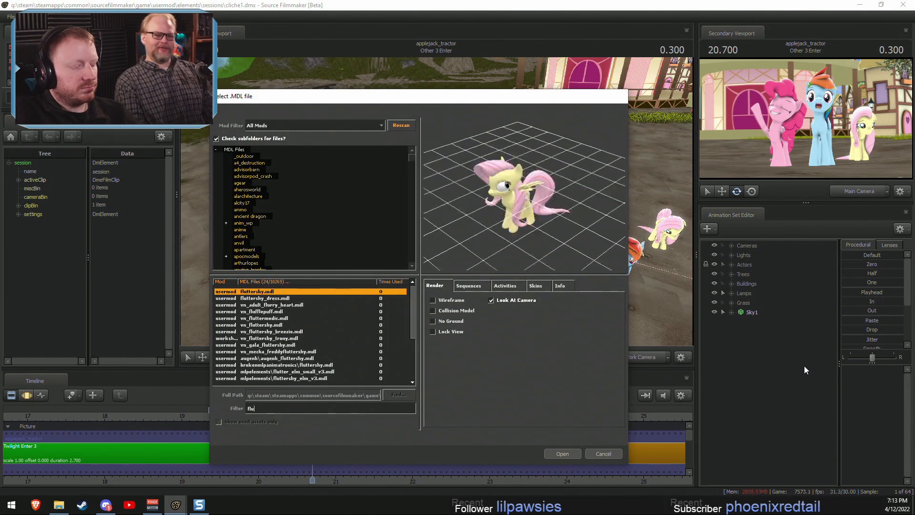
pyautogui.write('tter')
pyautogui.scroll(-10, 281, 348)
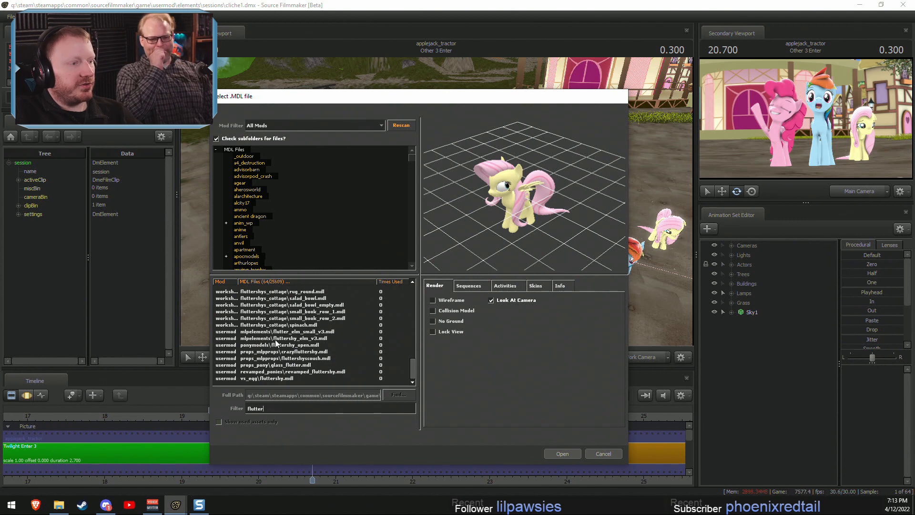
pyautogui.scroll(-2, 281, 350)
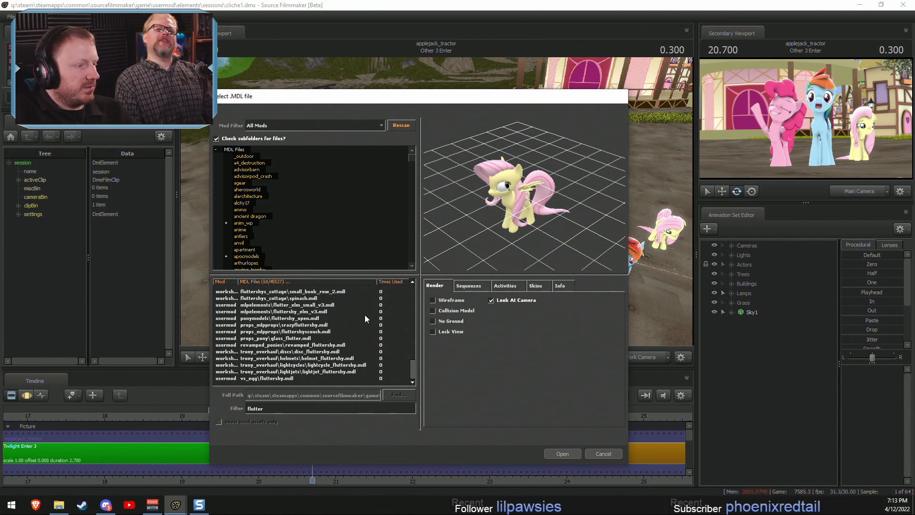
pyautogui.click(301, 345)
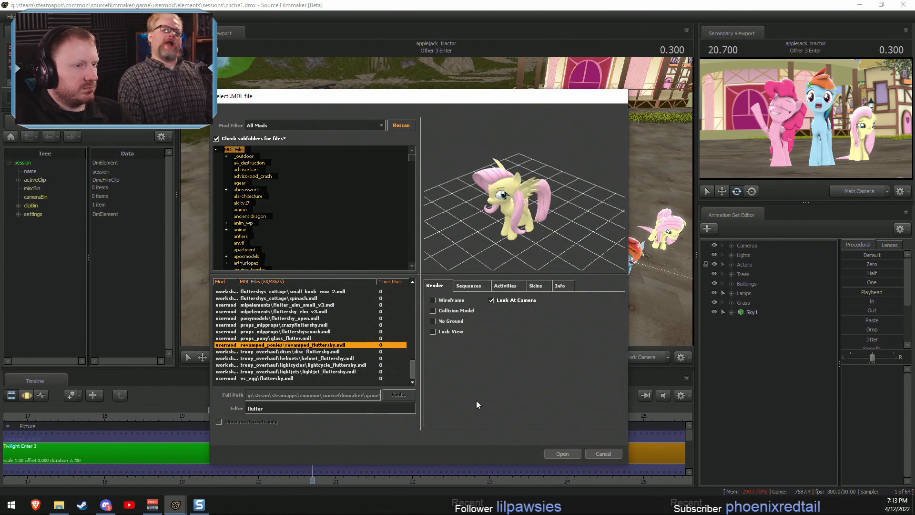
pyautogui.click(556, 452)
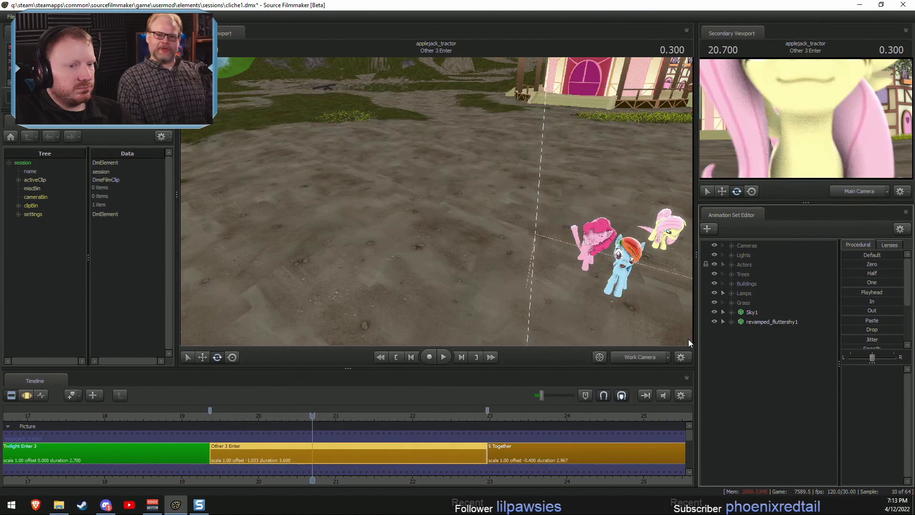
pyautogui.click(760, 322)
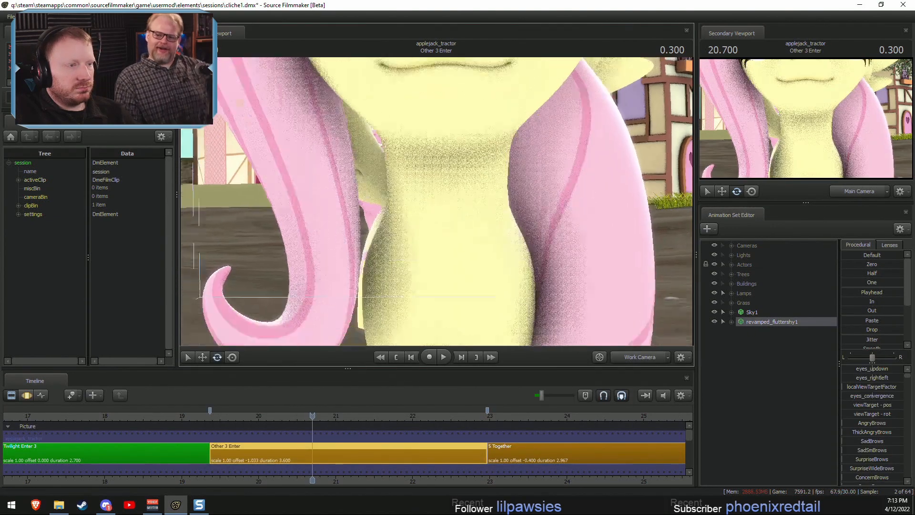
# Move the revamped Fluttershy in the Motion Editor from in front of the main camera onto the open ground away from the three ponies.
pyautogui.moveTo(436, 201); pyautogui.dragTo(500, 246)
pyautogui.press('r')
pyautogui.press('w')
pyautogui.press('s')
pyautogui.press('s')
pyautogui.press('F3')
pyautogui.moveTo(574, 297); pyautogui.dragTo(565, 313)
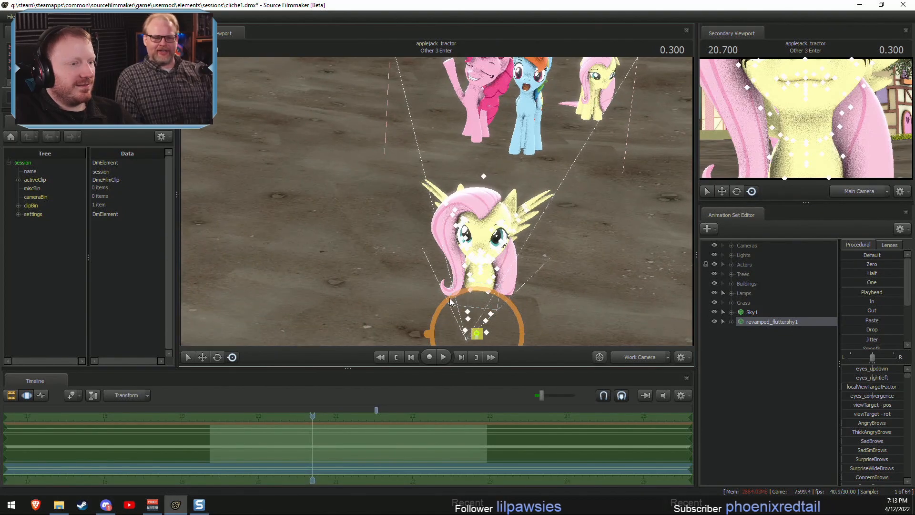
pyautogui.moveTo(477, 333); pyautogui.dragTo(264, 169)
pyautogui.moveTo(533, 193); pyautogui.dragTo(422, 199)
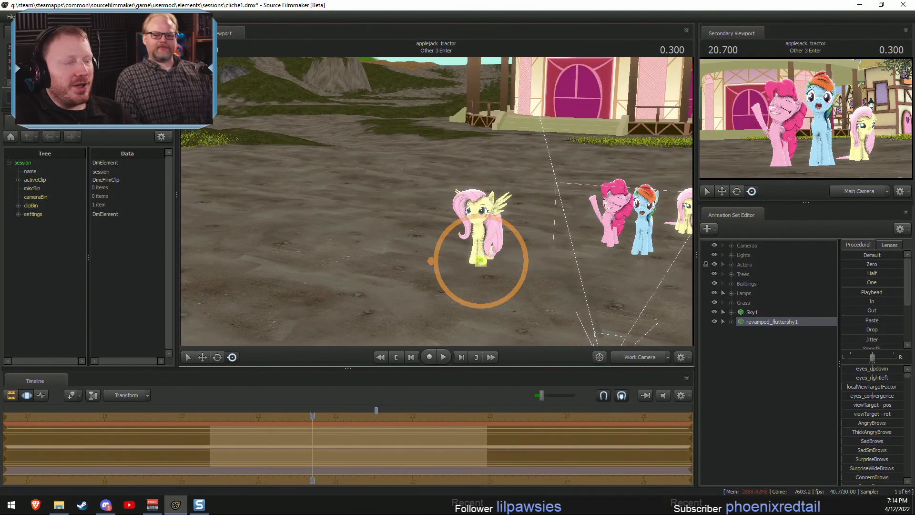
pyautogui.moveTo(497, 265); pyautogui.dragTo(452, 193)
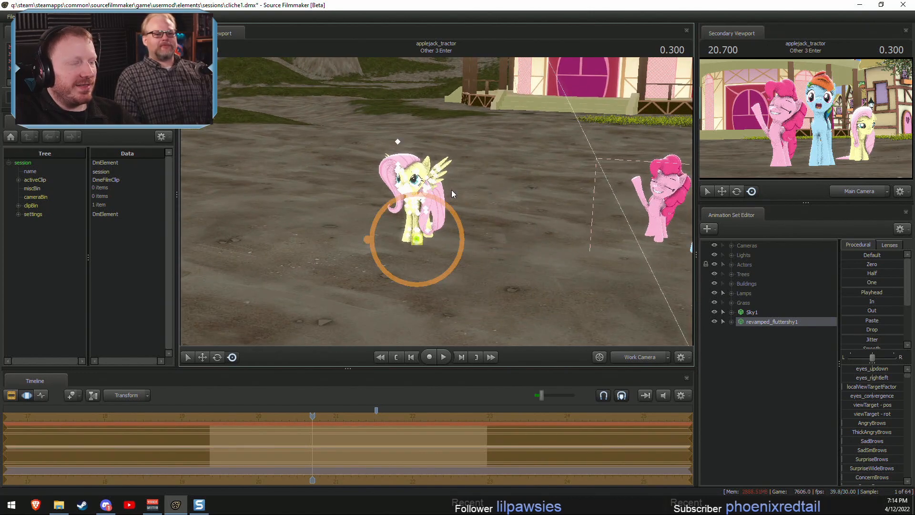
# Reposition the revamped Fluttershy's eye view target in front of her face, and collapse her controls.
pyautogui.click(731, 322)
pyautogui.click(741, 331)
pyautogui.click(770, 338)
pyautogui.moveTo(428, 187); pyautogui.dragTo(428, 187)
pyautogui.keyDown('alt'); pyautogui.moveTo(412, 133); pyautogui.dragTo(291, 193); pyautogui.keyUp('alt')
pyautogui.moveTo(207, 230)
pyautogui.mouseDown()
pyautogui.moveTo(193, 238)
pyautogui.moveTo(212, 231)
pyautogui.mouseUp()
pyautogui.moveTo(445, 204); pyautogui.dragTo(434, 205)
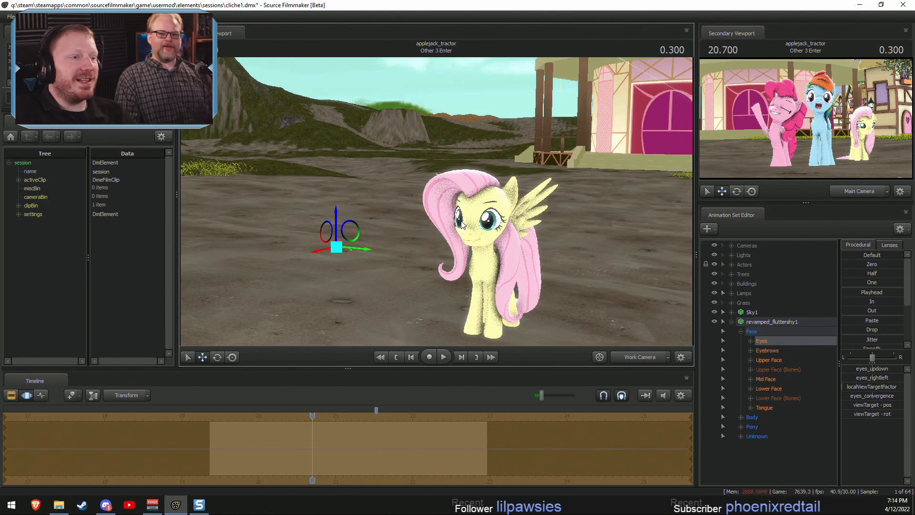
pyautogui.keyDown('alt'); pyautogui.moveTo(481, 177); pyautogui.dragTo(458, 169); pyautogui.keyUp('alt')
pyautogui.keyDown('alt'); pyautogui.moveTo(603, 233); pyautogui.dragTo(603, 250); pyautogui.keyUp('alt')
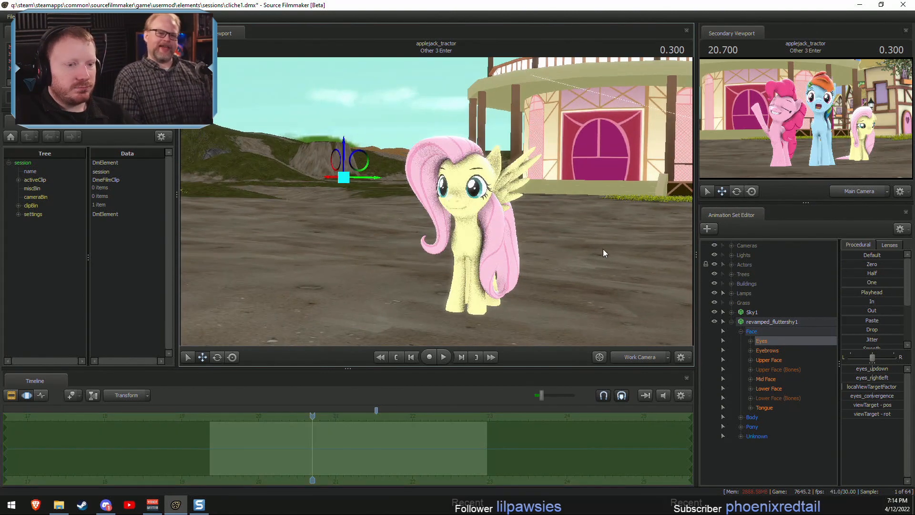
pyautogui.click(731, 323)
# Examine the revamped Fluttershy model up close with the work camera.
pyautogui.moveTo(602, 307); pyautogui.dragTo(611, 312)
pyautogui.press('w')
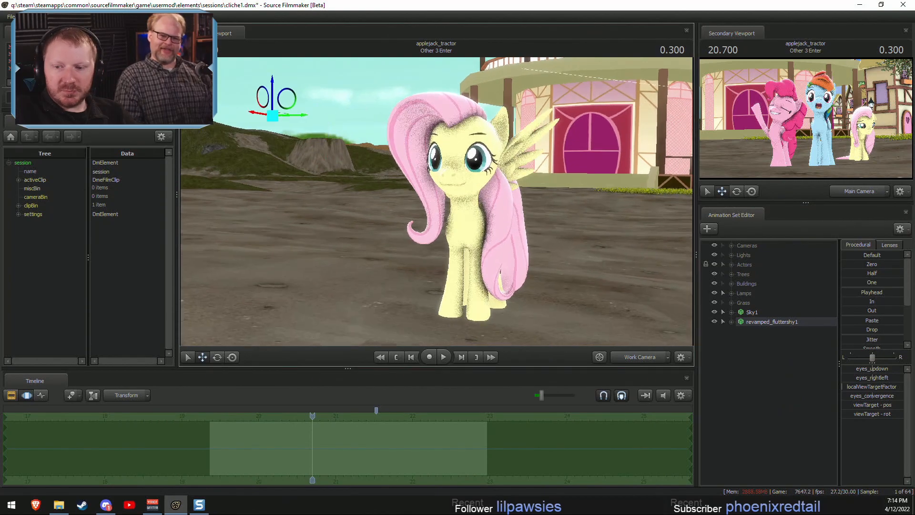
pyautogui.moveTo(436, 201)
pyautogui.mouseDown()
pyautogui.moveTo(443, 181)
pyautogui.moveTo(496, 201)
pyautogui.moveTo(457, 174)
pyautogui.moveTo(470, 196)
pyautogui.moveTo(486, 201)
pyautogui.moveTo(448, 181)
pyautogui.moveTo(493, 191)
pyautogui.moveTo(484, 176)
pyautogui.moveTo(437, 210)
pyautogui.moveTo(410, 202)
pyautogui.moveTo(420, 202)
pyautogui.mouseUp()
pyautogui.press('w')
pyautogui.press('s')
pyautogui.press('w')
pyautogui.press('s')
pyautogui.press('d')
pyautogui.press('a')
pyautogui.press('s')
pyautogui.press('d')
pyautogui.press('w')
pyautogui.press('w')
# Start an animation set for a new model, filter the models by "bath", and preview the clutter and maxib123 bathtubs.
pyautogui.rightClick(737, 353)
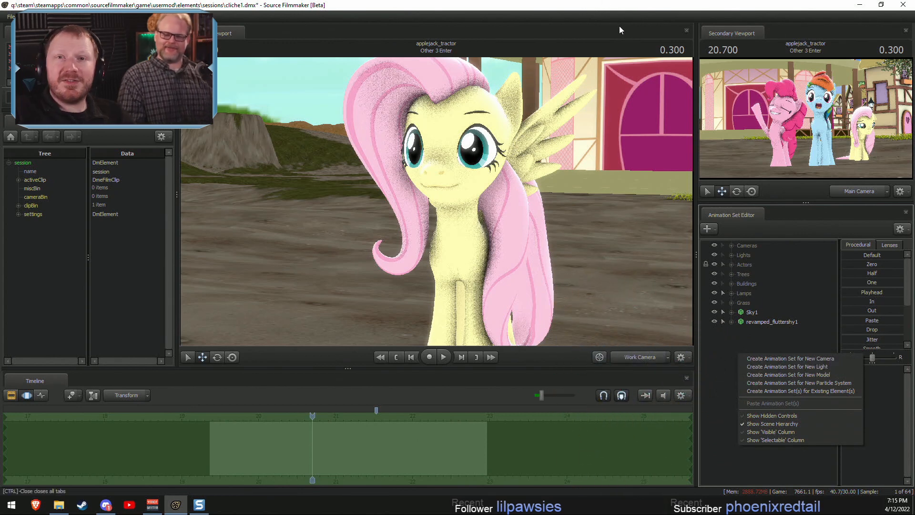
pyautogui.click(732, 340)
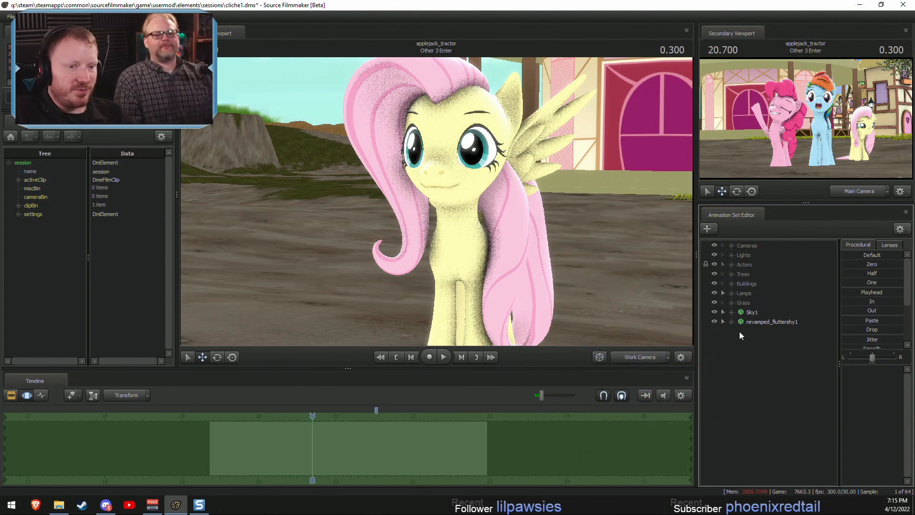
pyautogui.rightClick(744, 340)
pyautogui.click(785, 362)
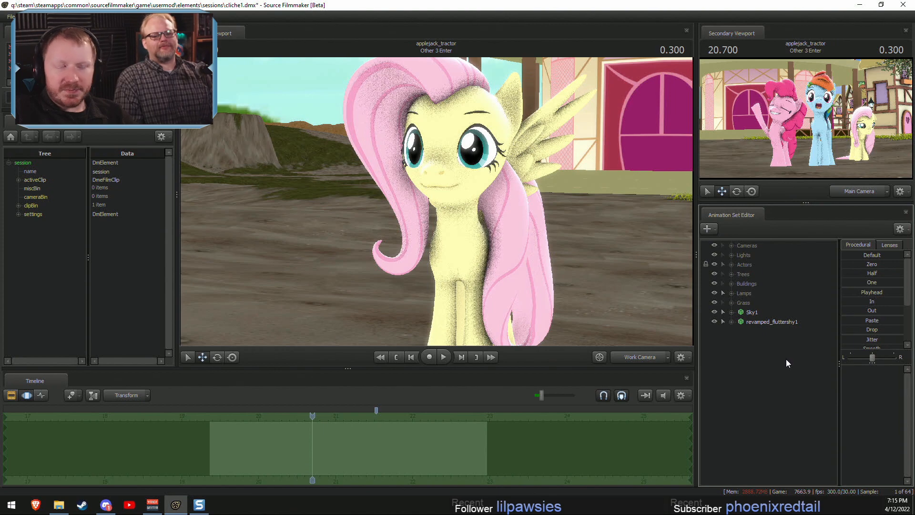
pyautogui.write('bath')
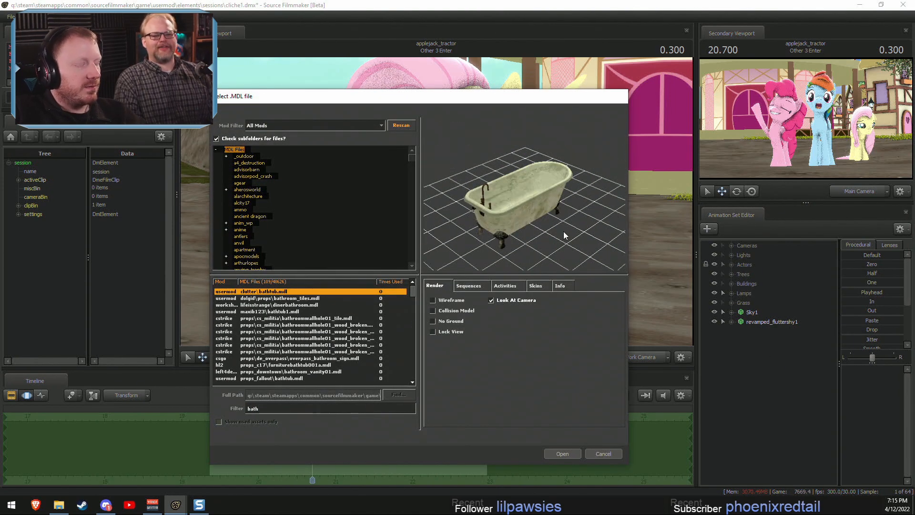
pyautogui.press('Down')
pyautogui.press('Down')
pyautogui.press('Down')
pyautogui.press('Down')
pyautogui.press('Down')
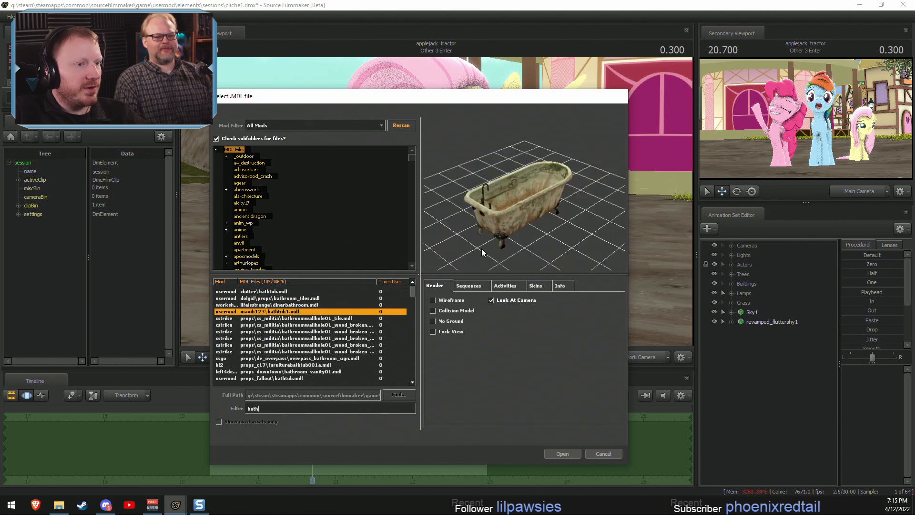
pyautogui.press('Up')
pyautogui.press('Up')
pyautogui.moveTo(527, 224); pyautogui.dragTo(533, 252)
pyautogui.moveTo(533, 252); pyautogui.dragTo(533, 238, button='right')
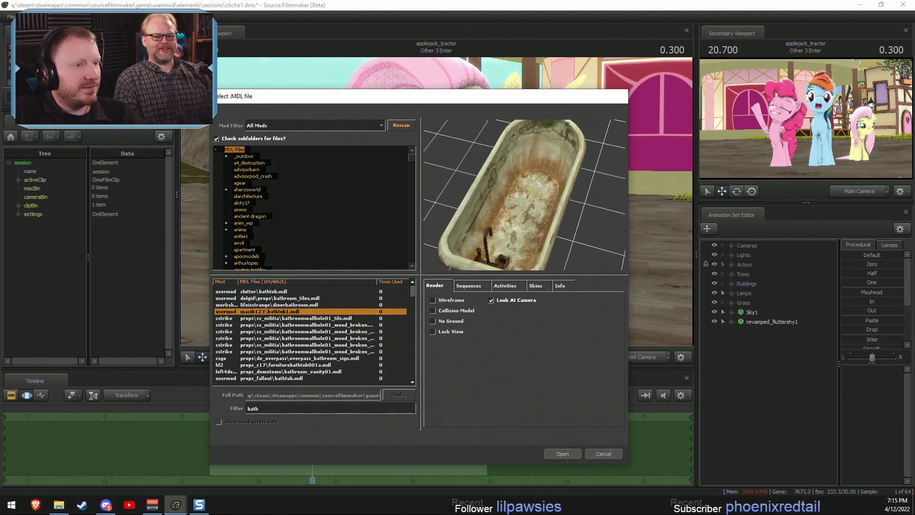
pyautogui.moveTo(532, 238); pyautogui.dragTo(527, 207)
pyautogui.press('Up')
pyautogui.press('Up')
pyautogui.press('Up')
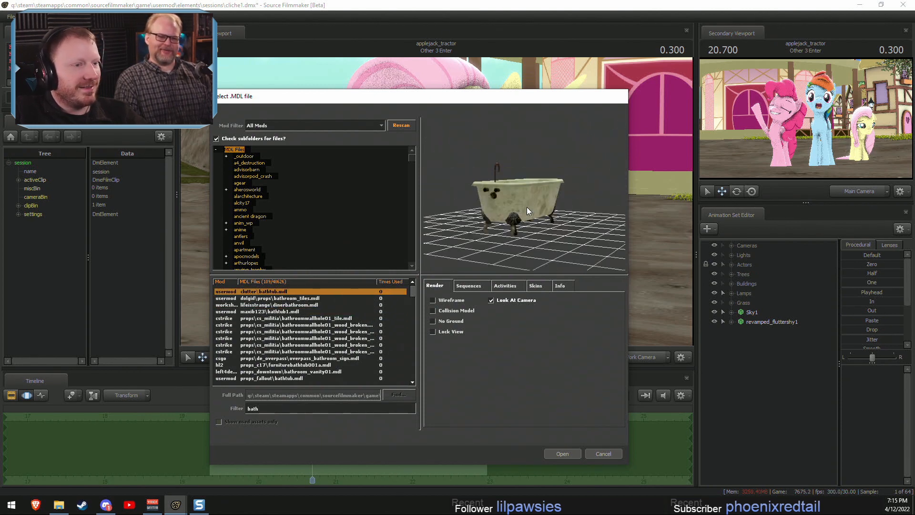
# Browse the remaining bath models and create the animation set for themask\sbmp\furniture\bathroom\bathhouse_tub.mdl.
pyautogui.press('Down')
pyautogui.press('Down')
pyautogui.press('Down')
pyautogui.press('Down')
pyautogui.press('Down')
pyautogui.press('Down')
pyautogui.press('Down')
pyautogui.press('Down')
pyautogui.press('Down')
pyautogui.press('Down')
pyautogui.press('Down')
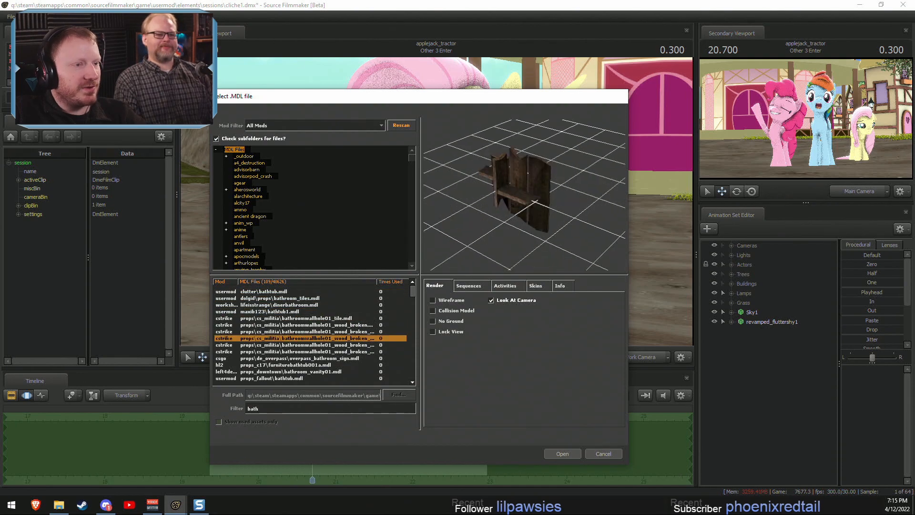
pyautogui.press('Down')
pyautogui.press('Down')
pyautogui.press('Down')
pyautogui.press('Down')
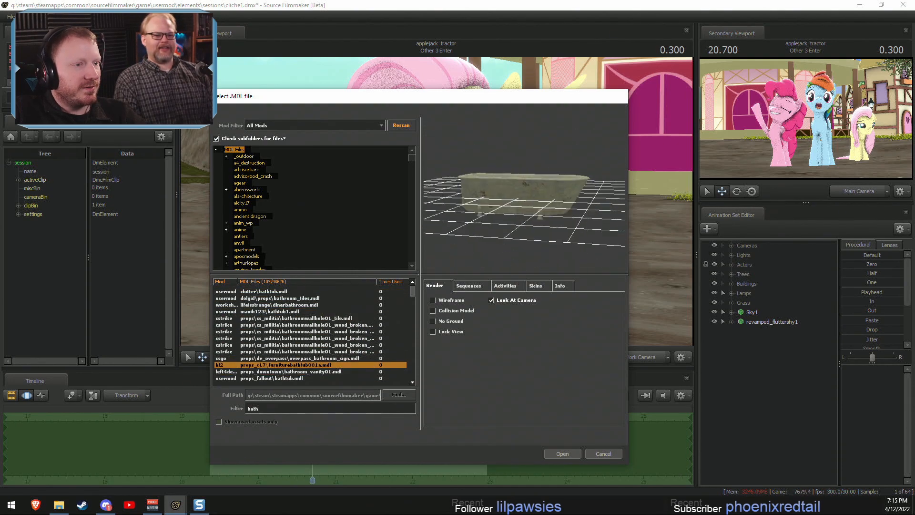
pyautogui.press('Down')
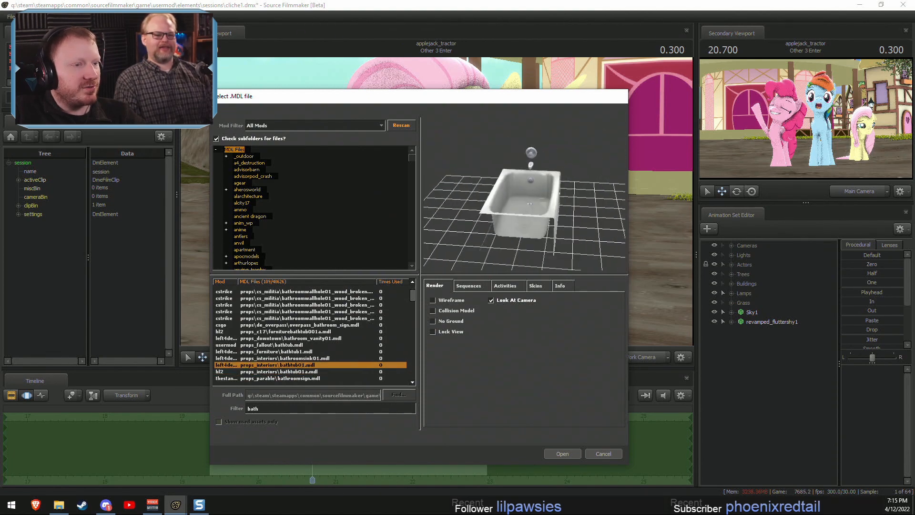
pyautogui.press('Down')
pyautogui.press('Down')
pyautogui.press('Down')
pyautogui.press('Up')
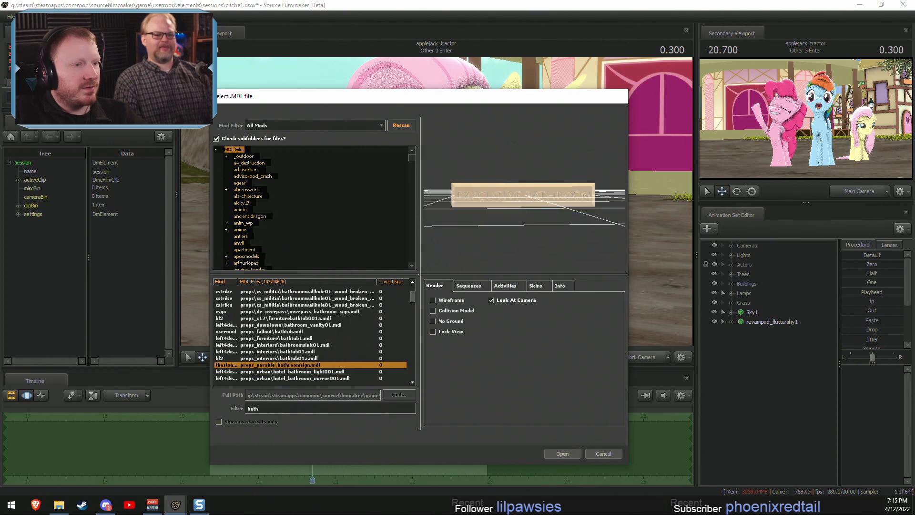
pyautogui.press('Down')
pyautogui.press('Down')
pyautogui.press('Down')
pyautogui.press('Down')
pyautogui.press('Down')
pyautogui.press('Down')
pyautogui.press('Down')
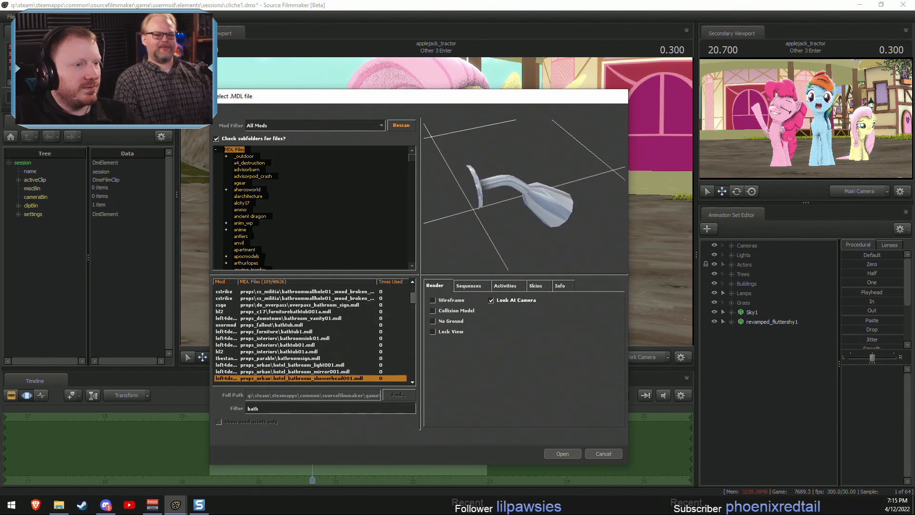
pyautogui.press('Down')
pyautogui.press('Down')
pyautogui.press('Down')
pyautogui.press('Down')
pyautogui.press('Down')
pyautogui.press('Down')
pyautogui.press('Down')
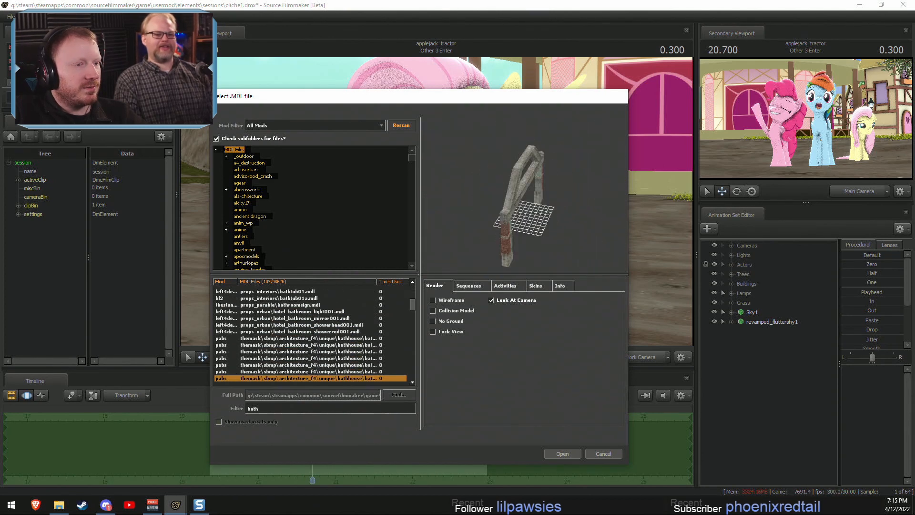
pyautogui.press('Down')
pyautogui.press('Down')
pyautogui.press('Down')
pyautogui.press('Down')
pyautogui.press('Down')
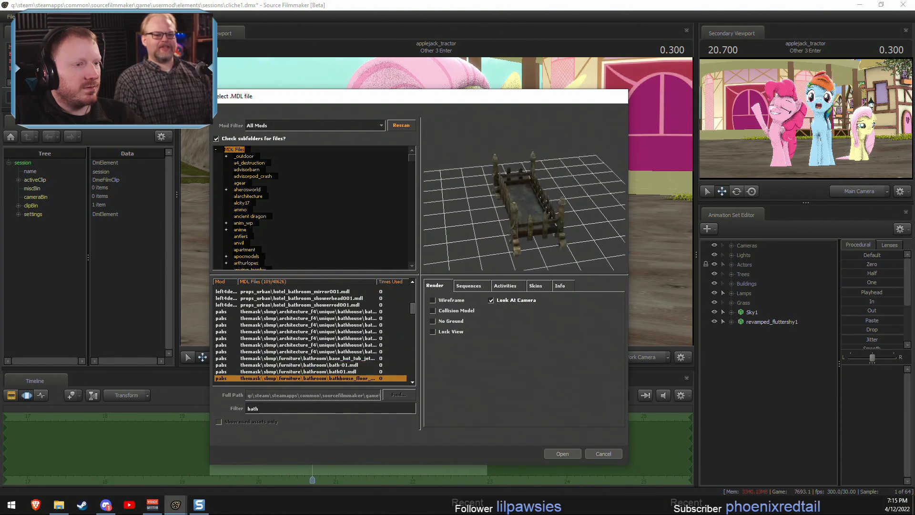
pyautogui.press('Down')
pyautogui.press('Down')
pyautogui.press('Up')
pyautogui.press('Up')
pyautogui.press('Up')
pyautogui.press('Up')
pyautogui.press('Up')
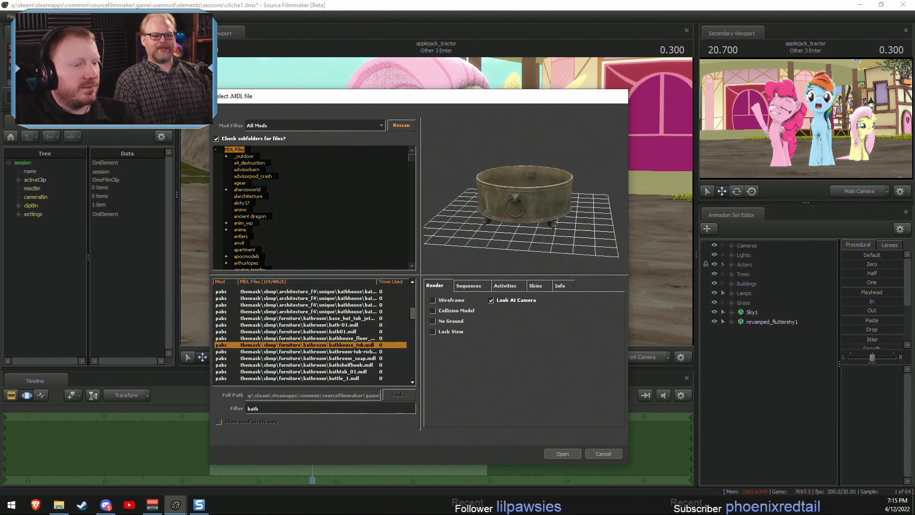
pyautogui.click(562, 453)
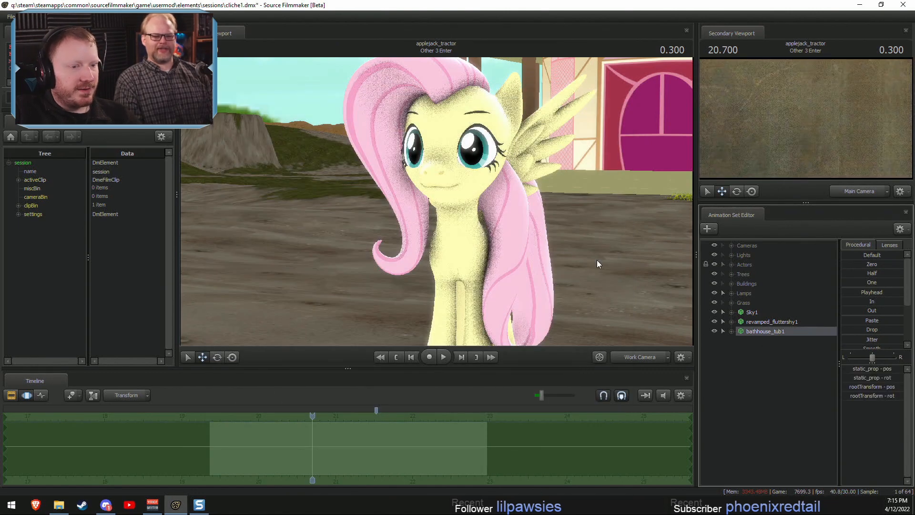
# Move the bathhouse tub off the three ponies onto the open ground beside the revamped Fluttershy, and frame it in the work camera.
pyautogui.moveTo(596, 259); pyautogui.dragTo(591, 174)
pyautogui.press('s')
pyautogui.press('r')
pyautogui.press('w')
pyautogui.press('w')
pyautogui.press('s')
pyautogui.moveTo(436, 202)
pyautogui.mouseDown()
pyautogui.moveTo(431, 212)
pyautogui.moveTo(434, 202)
pyautogui.mouseUp()
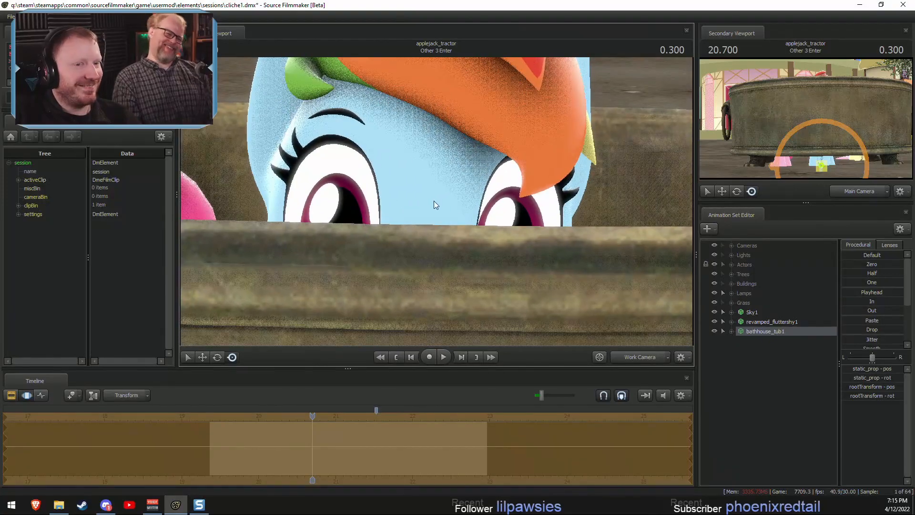
pyautogui.press('w')
pyautogui.moveTo(823, 162)
pyautogui.mouseDown()
pyautogui.moveTo(823, 169)
pyautogui.moveTo(824, 152)
pyautogui.mouseUp()
pyautogui.moveTo(436, 202); pyautogui.dragTo(371, 210)
pyautogui.press('s')
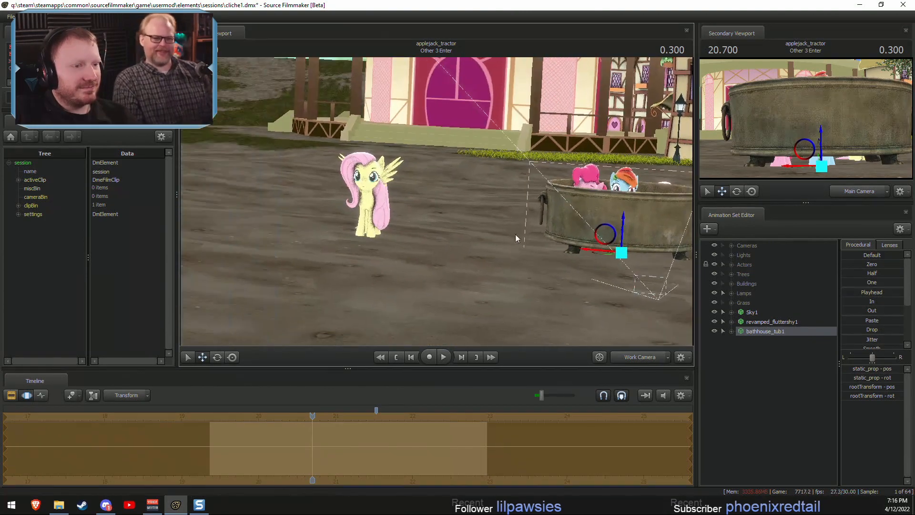
pyautogui.press('r')
pyautogui.moveTo(587, 251); pyautogui.dragTo(247, 257)
pyautogui.press('f')
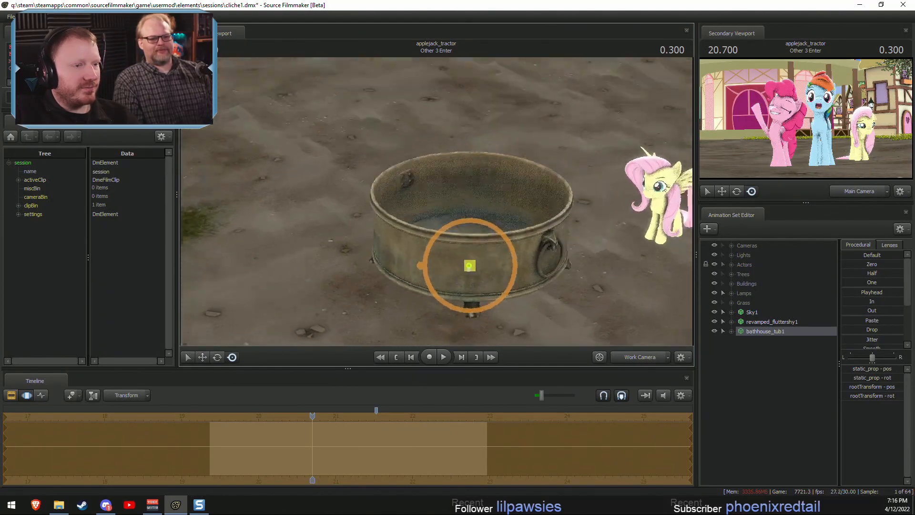
# Move the revamped Fluttershy into the middle of the bathhouse tub.
pyautogui.click(765, 324)
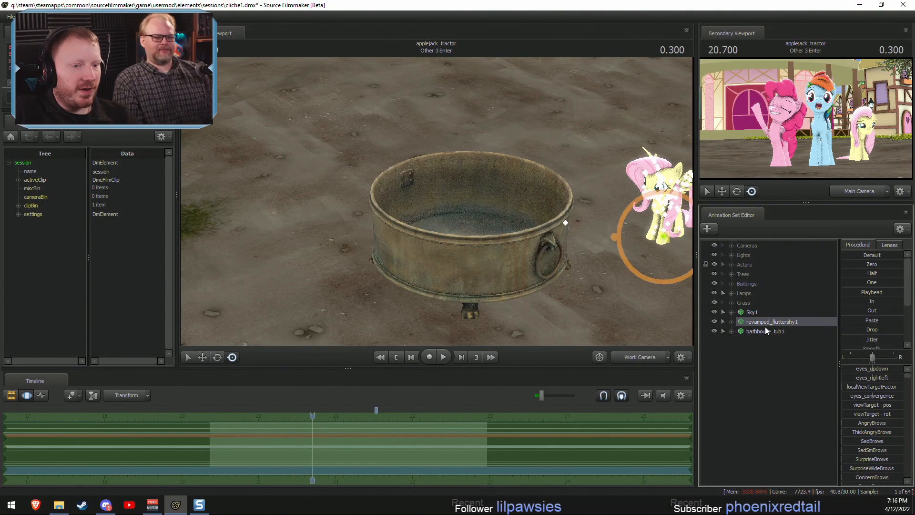
pyautogui.moveTo(662, 254); pyautogui.dragTo(483, 247)
pyautogui.keyDown('alt'); pyautogui.moveTo(483, 247); pyautogui.dragTo(439, 257); pyautogui.keyUp('alt')
pyautogui.press('w')
pyautogui.keyDown('alt'); pyautogui.moveTo(439, 257); pyautogui.dragTo(498, 209); pyautogui.keyUp('alt')
# Start creating an animation set for another new model.
pyautogui.click(726, 377)
pyautogui.rightClick(741, 382)
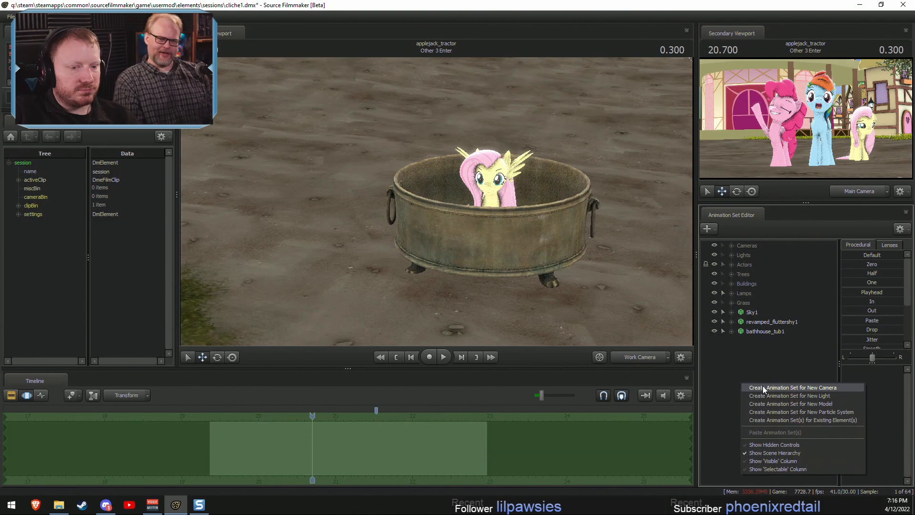
pyautogui.click(785, 402)
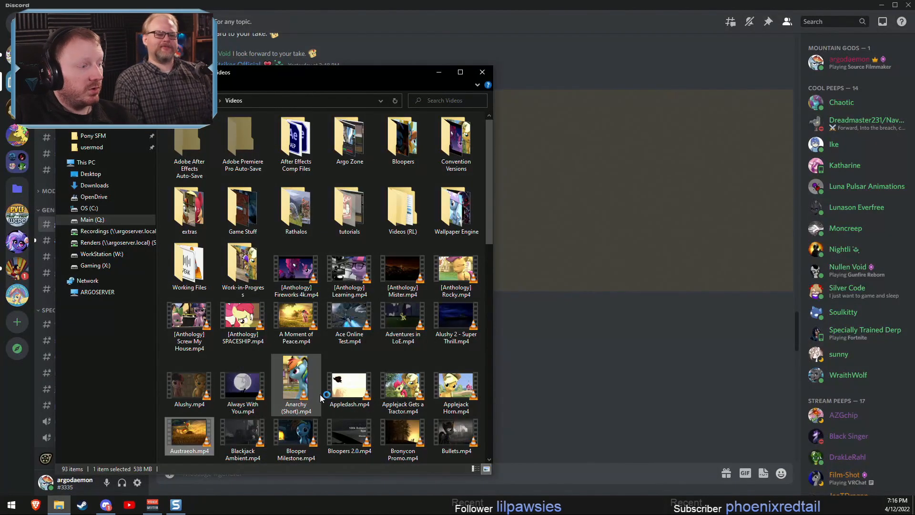
# Relaunch Source Filmmaker from Steam and load the cliche1 autosave session, keeping the unsubscribed workshop items.
pyautogui.rightClick(82, 504)
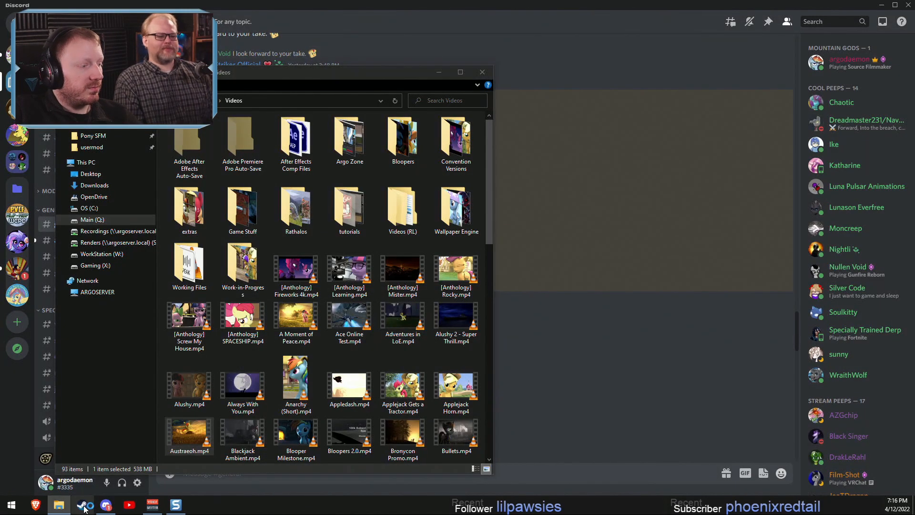
pyautogui.click(67, 231)
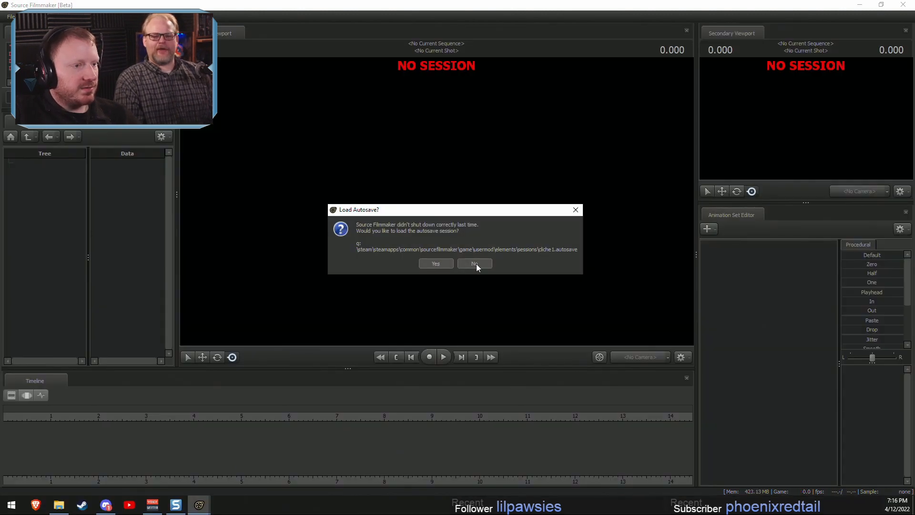
pyautogui.click(435, 263)
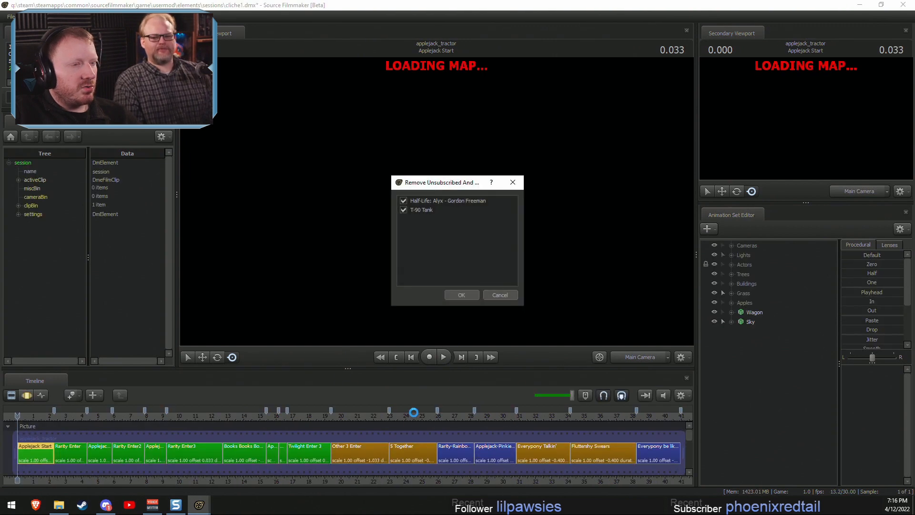
pyautogui.click(513, 293)
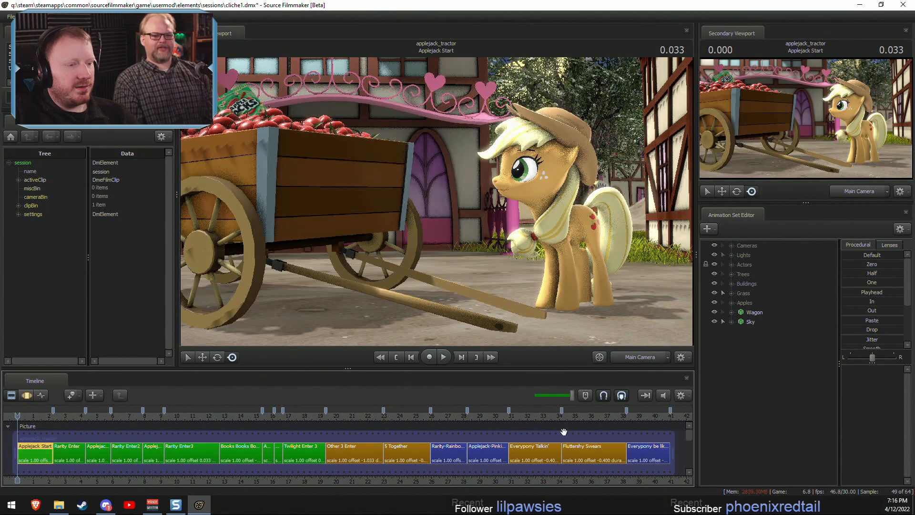
# Select the Other 3 Enter shot, bring the work camera near the three ponies, and play the shot in the Motion Editor.
pyautogui.click(360, 452)
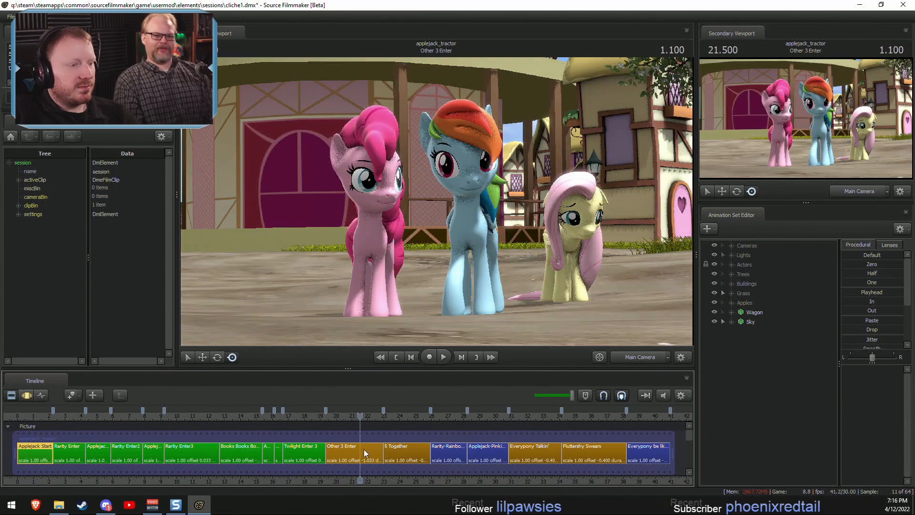
pyautogui.doubleClick(365, 452)
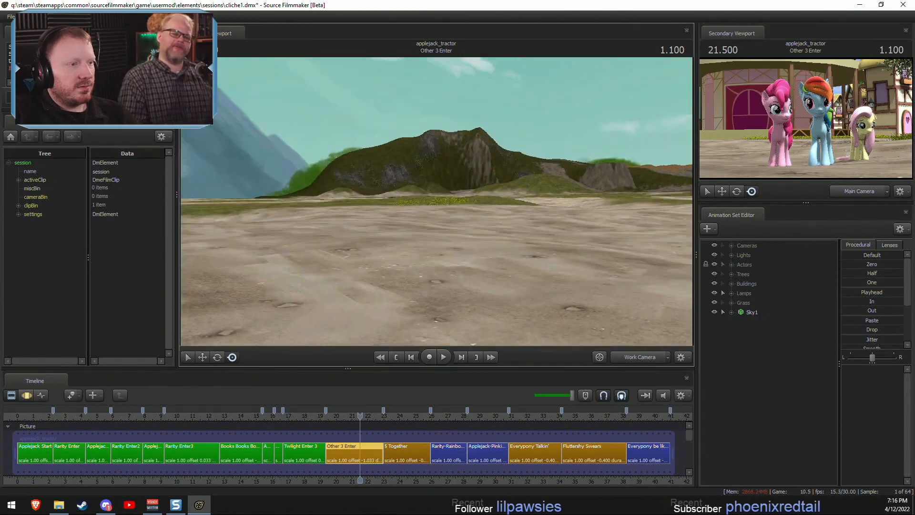
pyautogui.moveTo(436, 201)
pyautogui.mouseDown()
pyautogui.moveTo(505, 209)
pyautogui.moveTo(491, 203)
pyautogui.moveTo(533, 201)
pyautogui.moveTo(435, 201)
pyautogui.mouseUp()
pyautogui.press('w')
pyautogui.press('F3')
pyautogui.press('space')
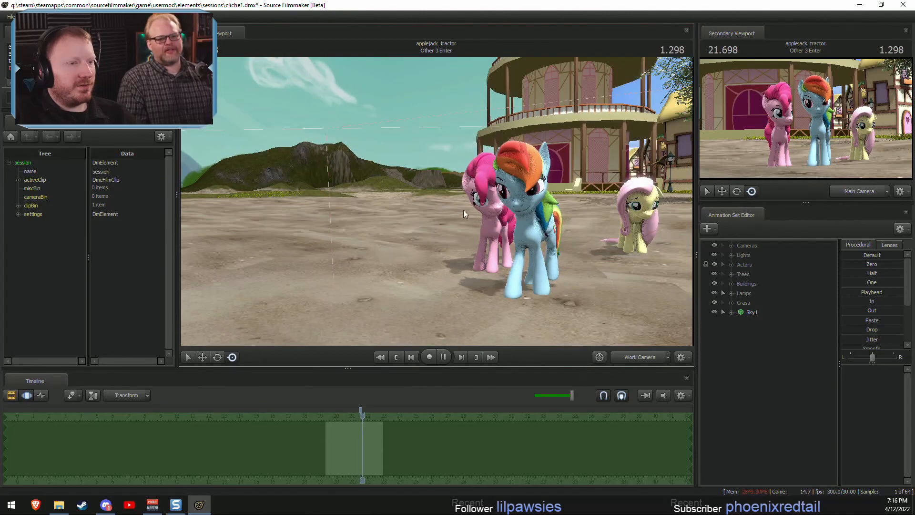
# Play the Other 3 Enter shot in the Clip Editor and park the playhead at about 21.67 seconds.
pyautogui.press('F2')
pyautogui.moveTo(337, 417); pyautogui.dragTo(339, 417)
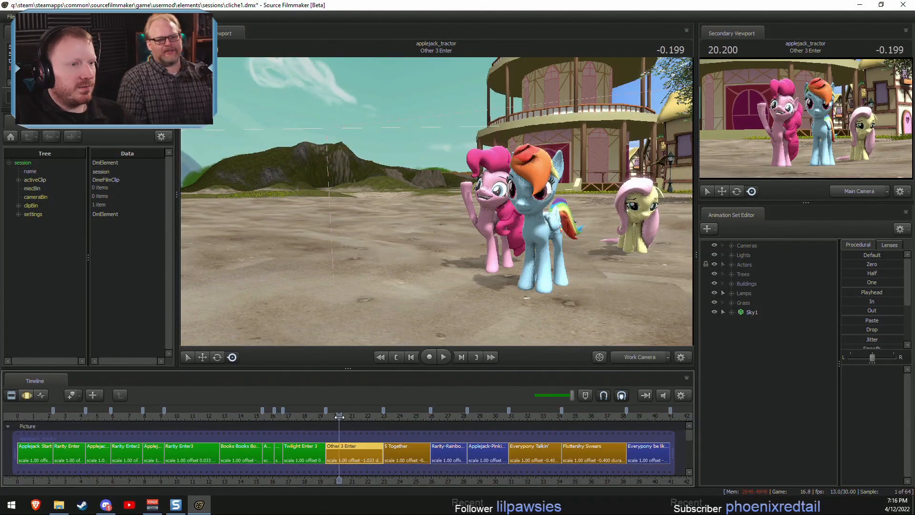
pyautogui.press('space')
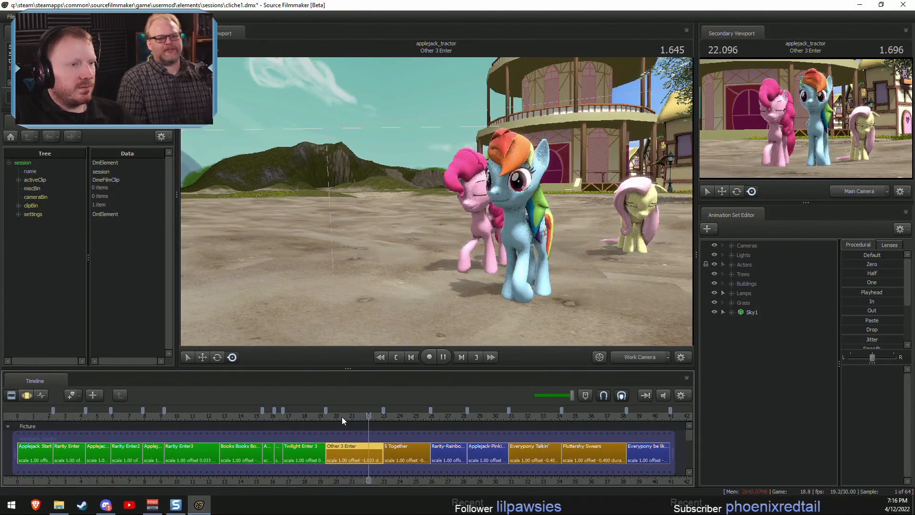
pyautogui.press('space')
pyautogui.moveTo(358, 419); pyautogui.dragTo(363, 417)
pyautogui.moveTo(476, 229); pyautogui.dragTo(470, 228)
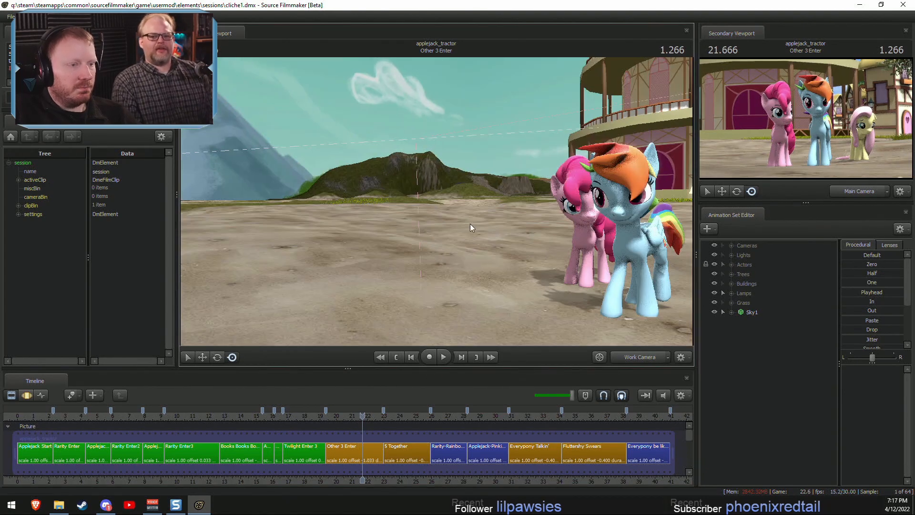
# Turn off Enable Lighting for the shot shown in the primary viewport.
pyautogui.rightClick(486, 217)
pyautogui.click(505, 221)
pyautogui.click(519, 295)
pyautogui.rightClick(512, 244)
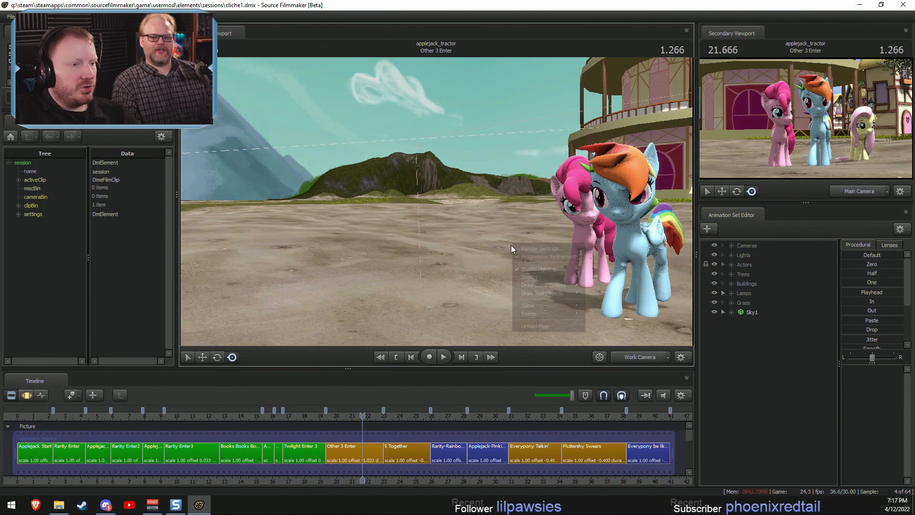
pyautogui.click(529, 271)
# In the Motion Editor, create an animation set for revamped_fluttershy.mdl and move the pony to open ground away from the other ponies.
pyautogui.moveTo(525, 266); pyautogui.dragTo(538, 295)
pyautogui.press('F3')
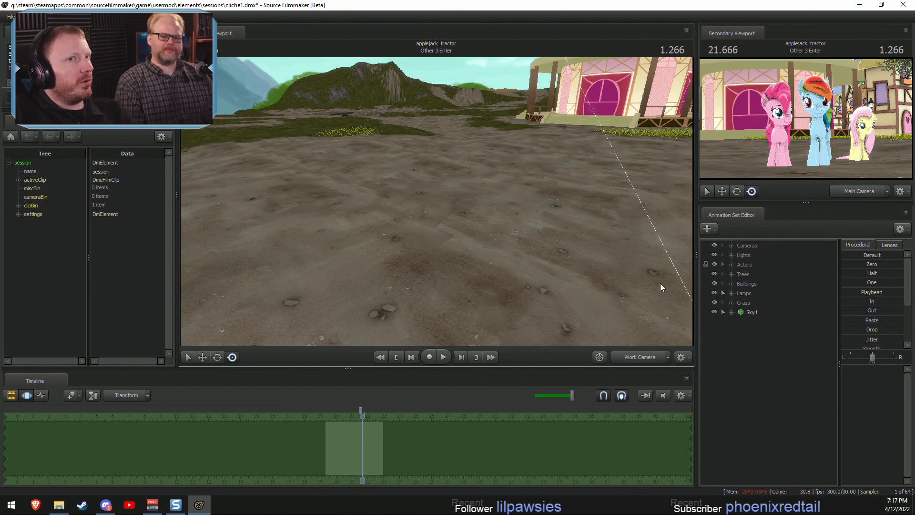
pyautogui.moveTo(604, 218); pyautogui.dragTo(438, 205)
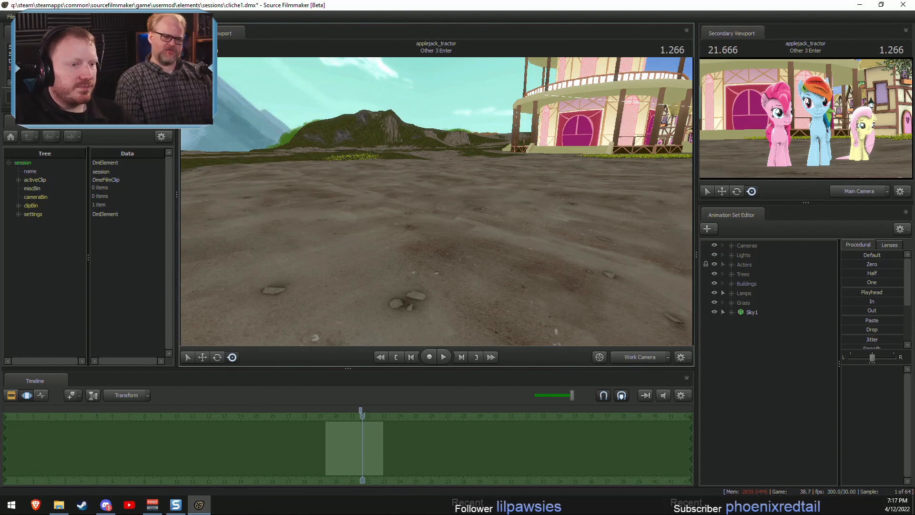
pyautogui.press('w')
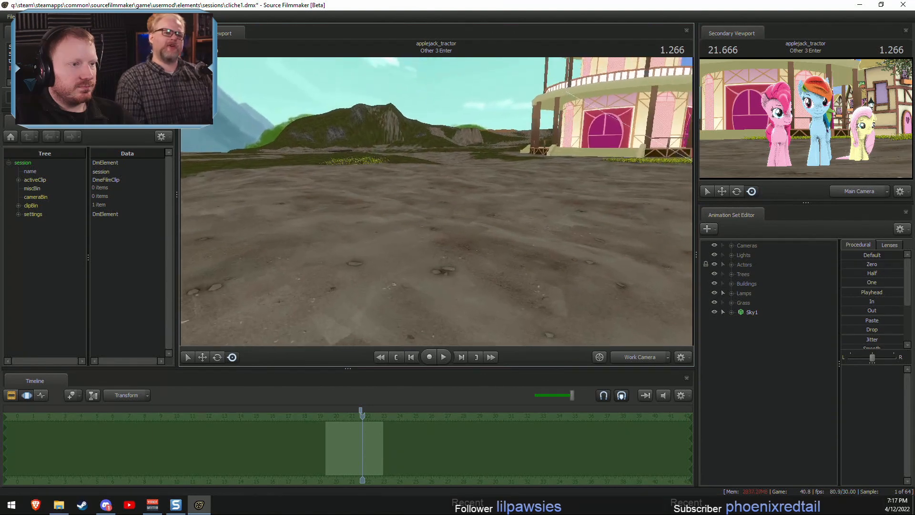
pyautogui.rightClick(778, 348)
pyautogui.click(808, 371)
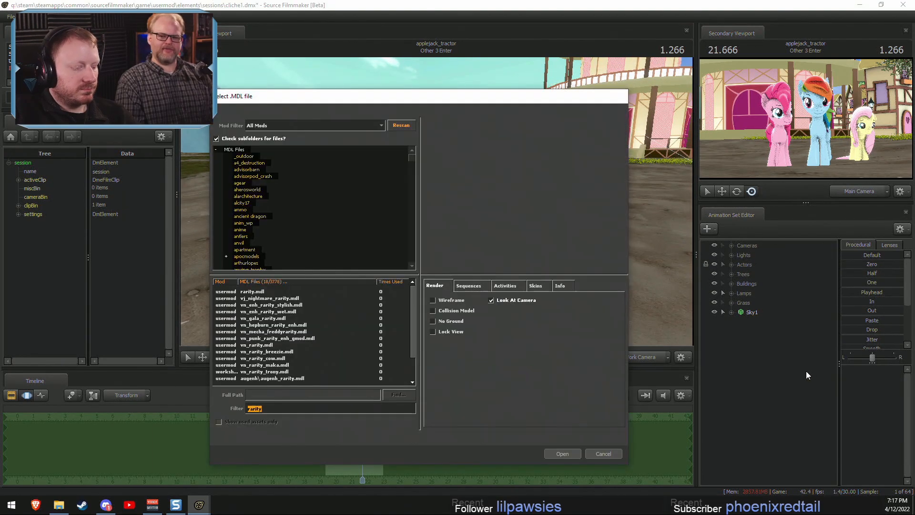
pyautogui.write('flutters')
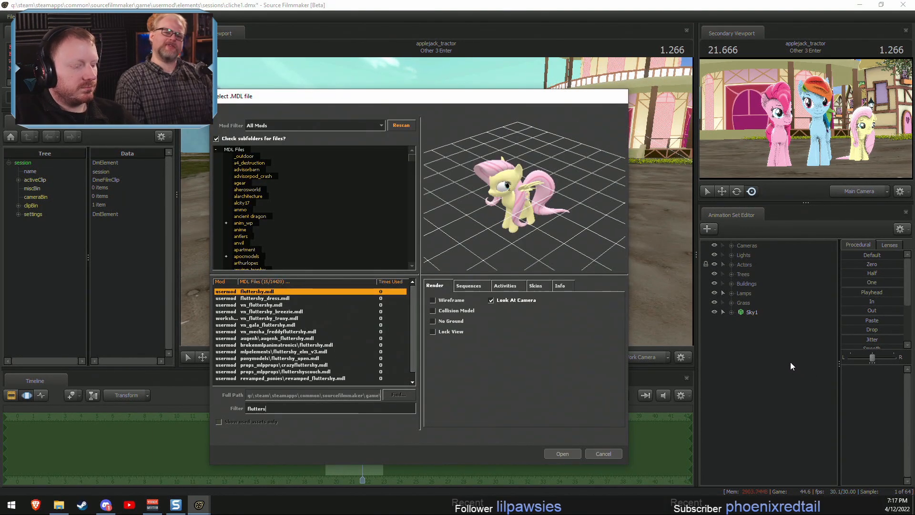
pyautogui.write('hy')
pyautogui.scroll(-10, 262, 333)
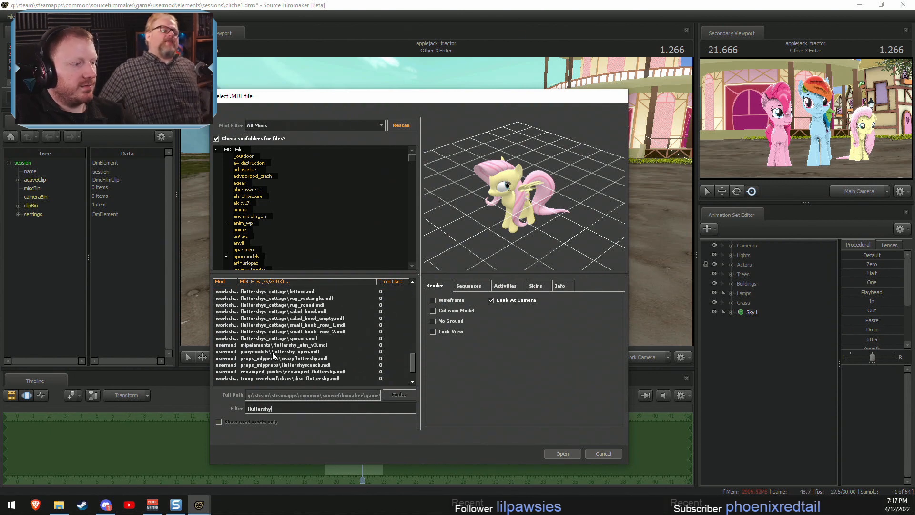
pyautogui.click(262, 371)
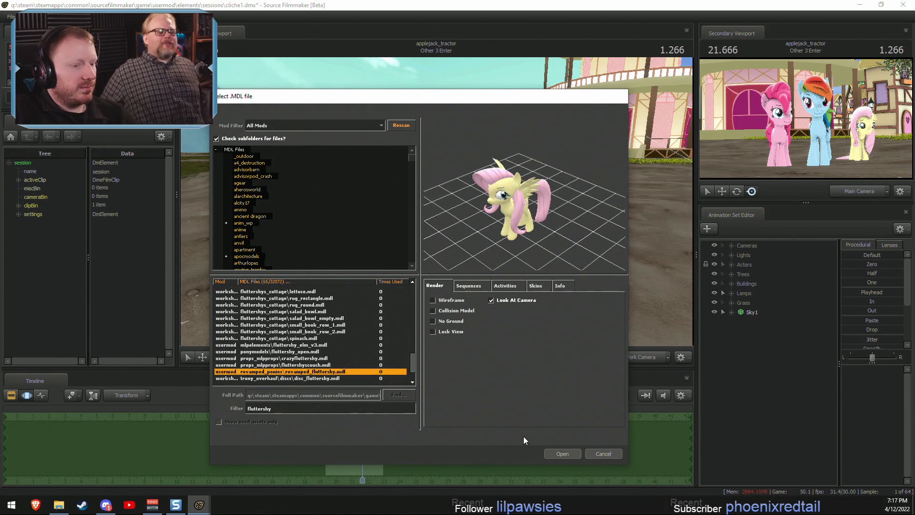
pyautogui.click(564, 452)
pyautogui.click(752, 322)
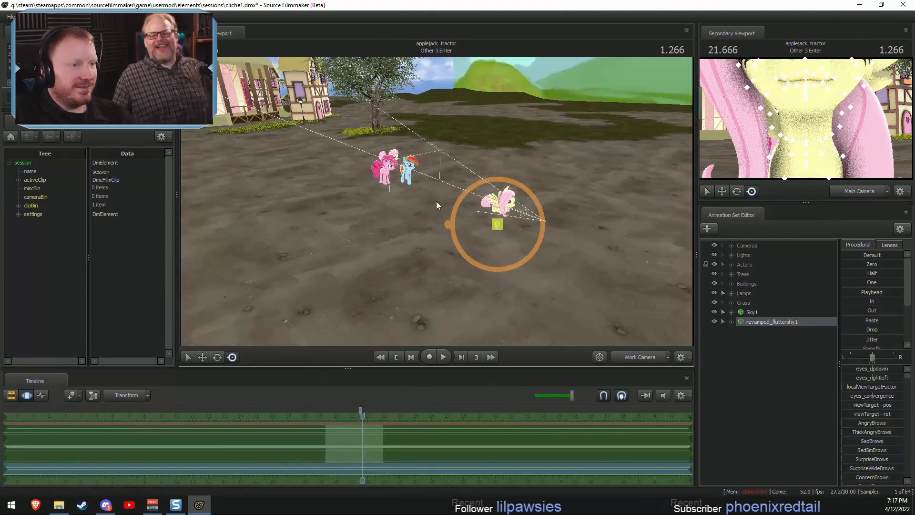
pyautogui.moveTo(494, 229); pyautogui.dragTo(212, 224)
# Filter the models by "bath tub" and create an animation set for bathhouse_tub.mdl.
pyautogui.rightClick(788, 364)
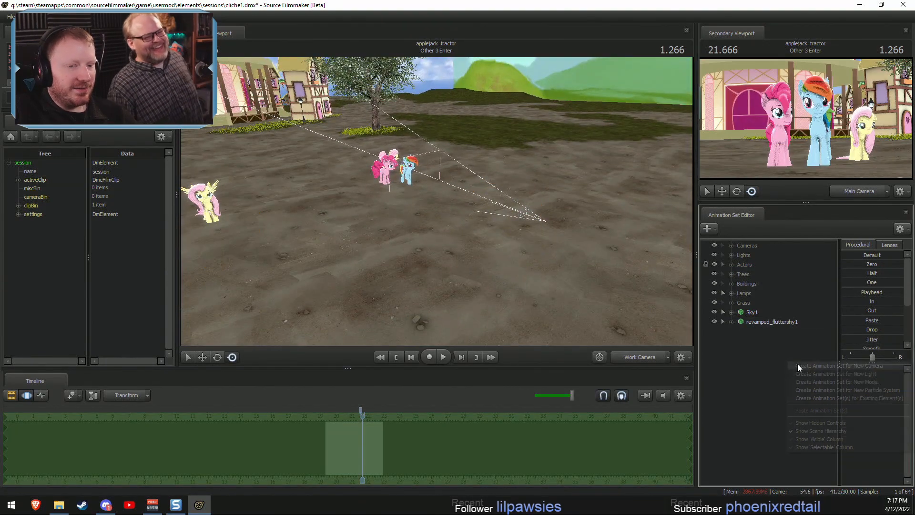
pyautogui.click(836, 384)
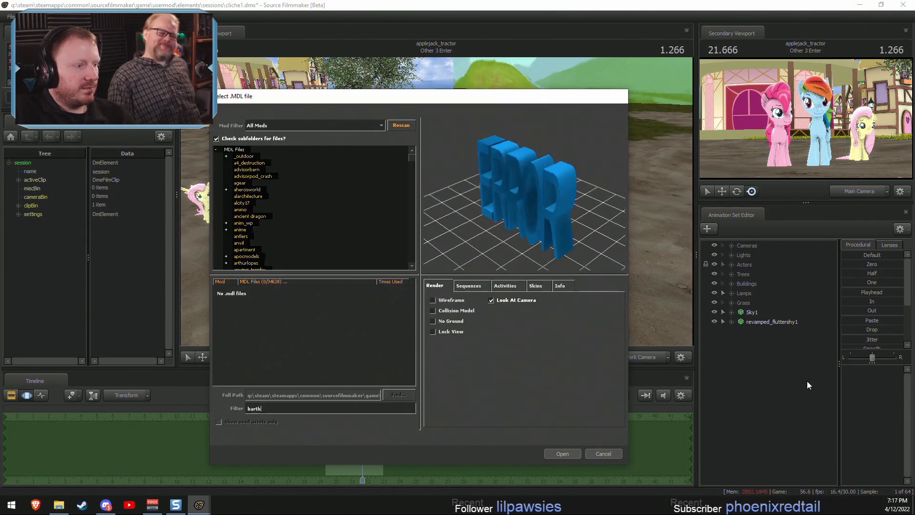
pyautogui.click(255, 408)
pyautogui.press('BackSpace')
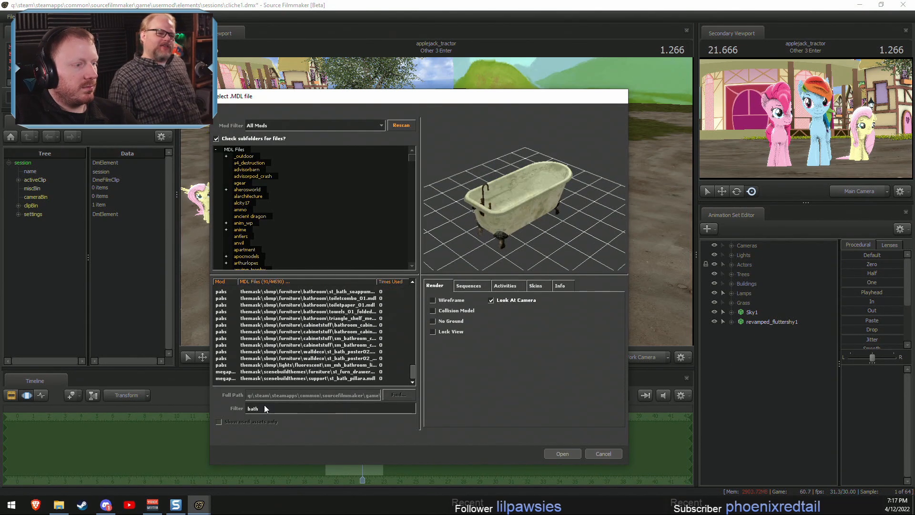
pyautogui.write('t')
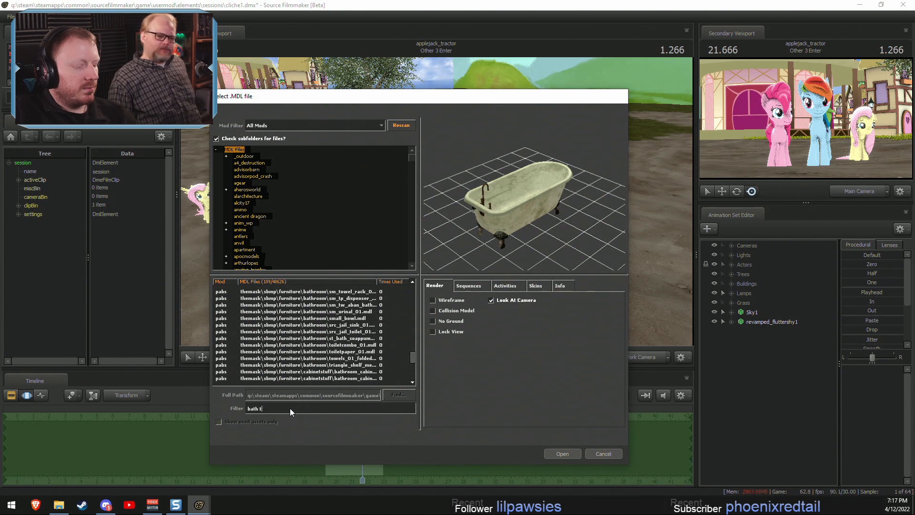
pyautogui.write('u')
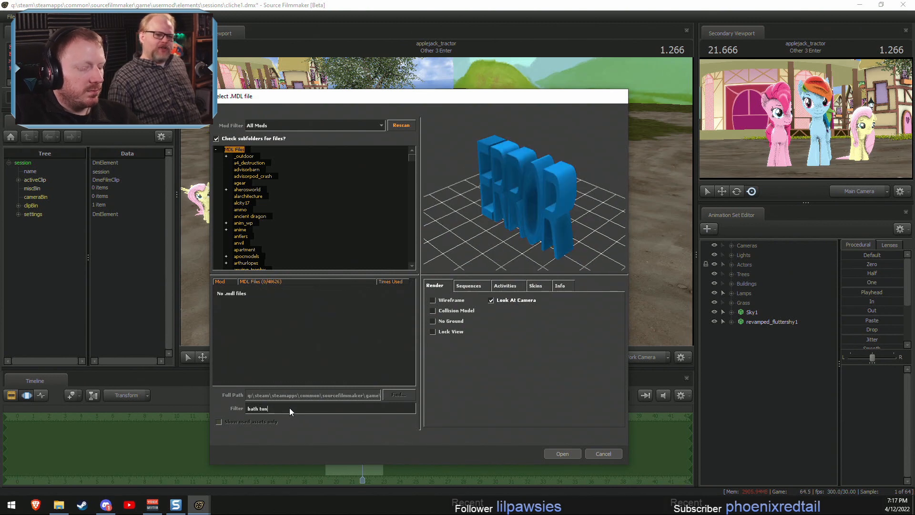
pyautogui.write('b')
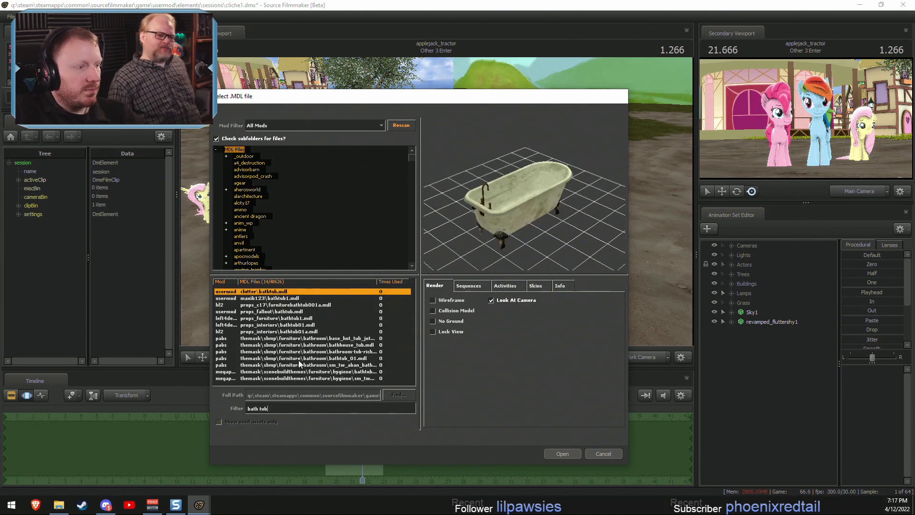
pyautogui.click(297, 345)
pyautogui.click(562, 453)
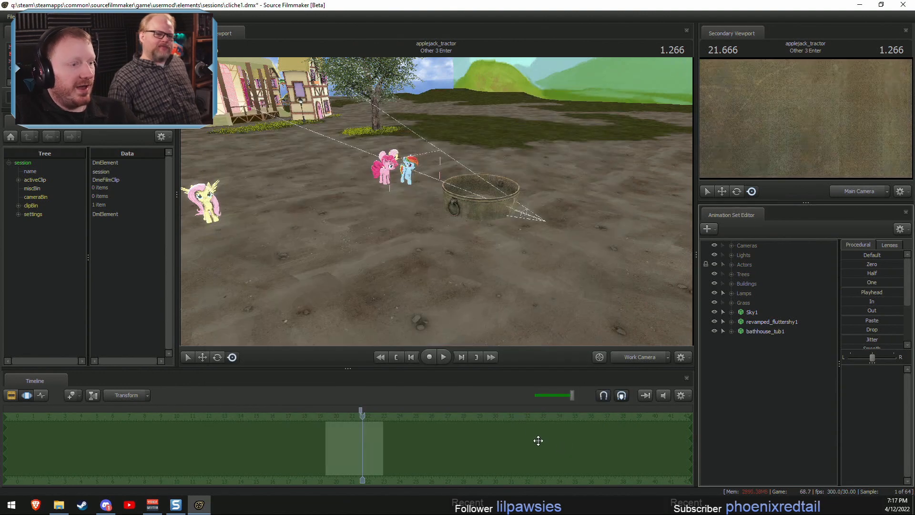
# Move the bathhouse tub across the ground to just in front of the revamped Fluttershy.
pyautogui.click(749, 328)
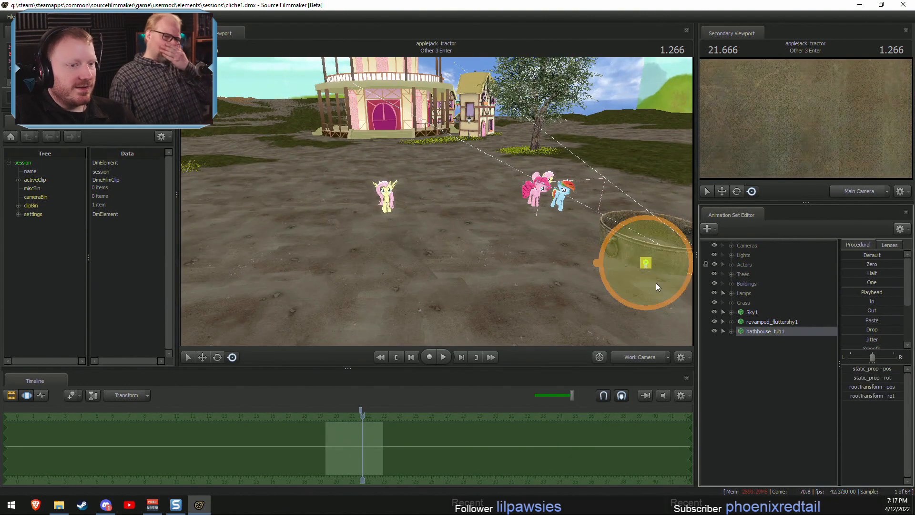
pyautogui.moveTo(738, 296); pyautogui.dragTo(743, 265)
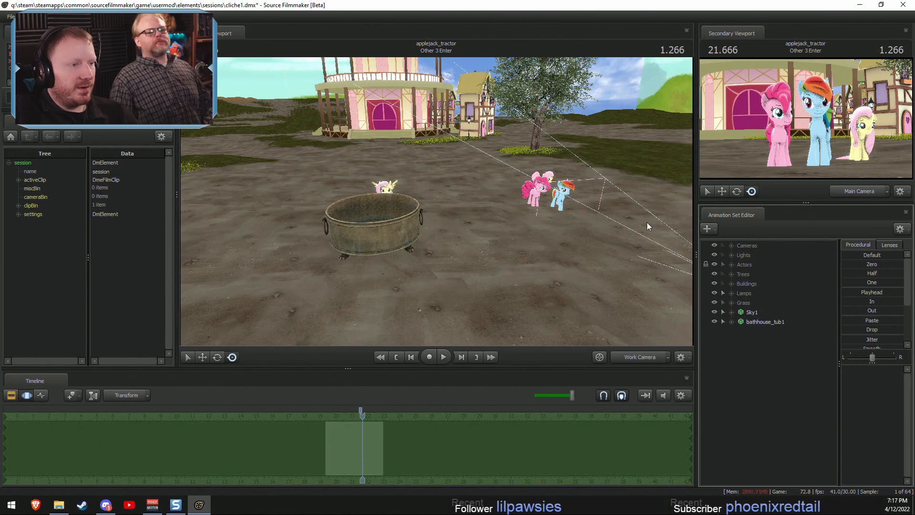
pyautogui.moveTo(432, 208); pyautogui.dragTo(428, 205)
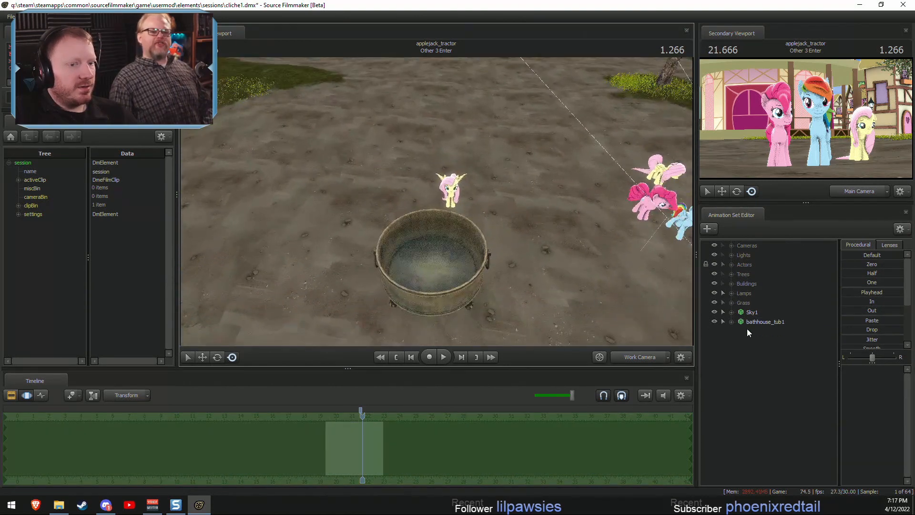
pyautogui.click(747, 324)
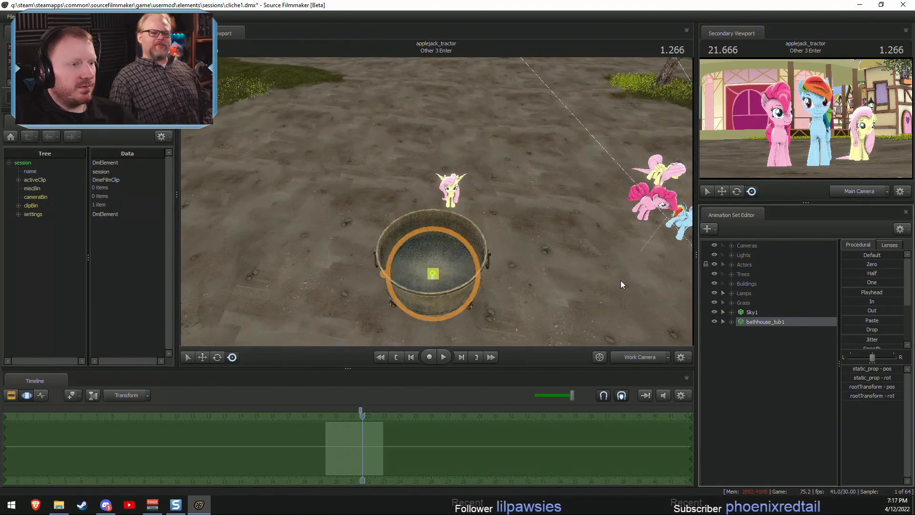
pyautogui.click(749, 313)
pyautogui.moveTo(568, 252); pyautogui.dragTo(436, 196)
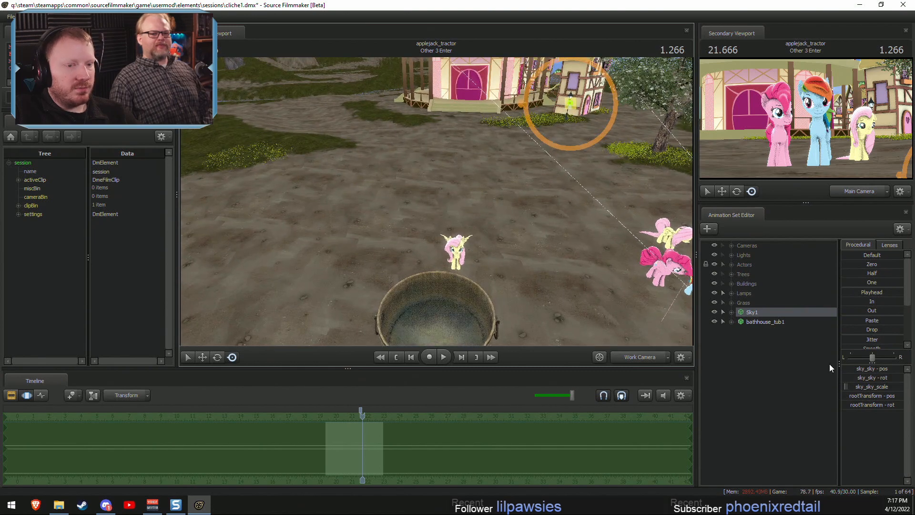
pyautogui.click(749, 320)
pyautogui.moveTo(446, 281); pyautogui.dragTo(449, 207)
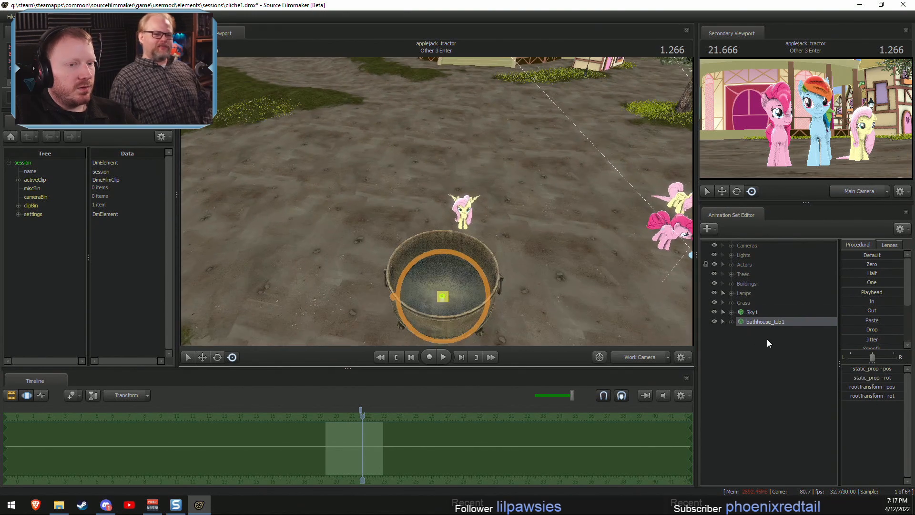
# Locate the revamped Fluttershy's animation set inside the Grass group and move it back out to the top level of the hierarchy.
pyautogui.keyDown('ctrl'); pyautogui.click(467, 210); pyautogui.keyUp('ctrl')
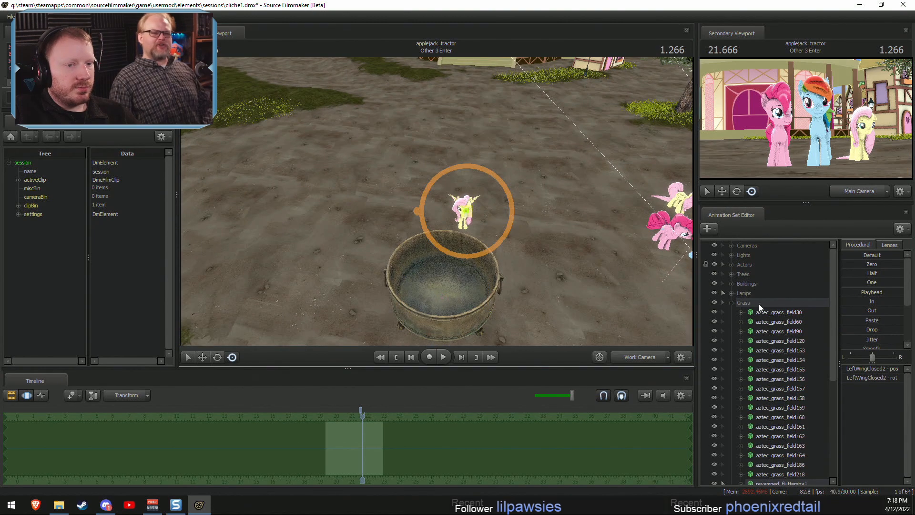
pyautogui.click(730, 302)
pyautogui.click(731, 303)
pyautogui.scroll(-6, 766, 336)
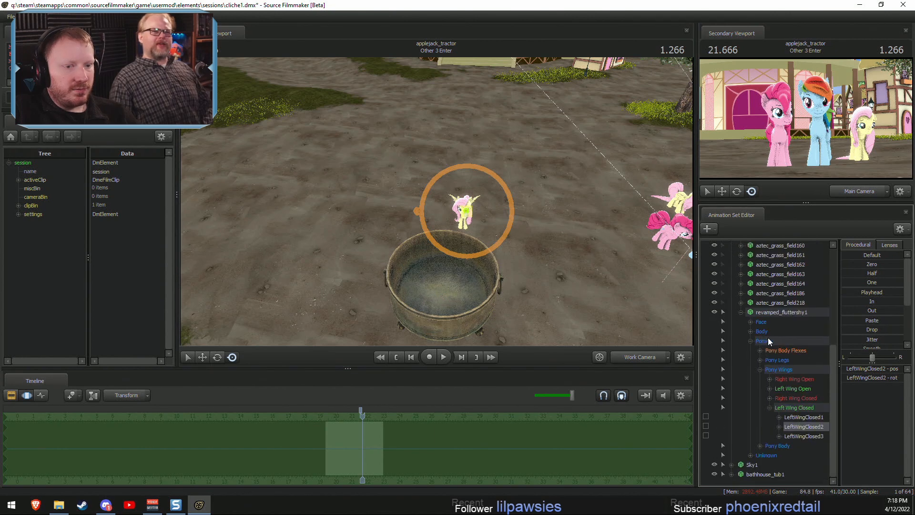
pyautogui.click(762, 313)
pyautogui.click(741, 312)
pyautogui.moveTo(776, 453); pyautogui.dragTo(770, 482)
pyautogui.click(731, 275)
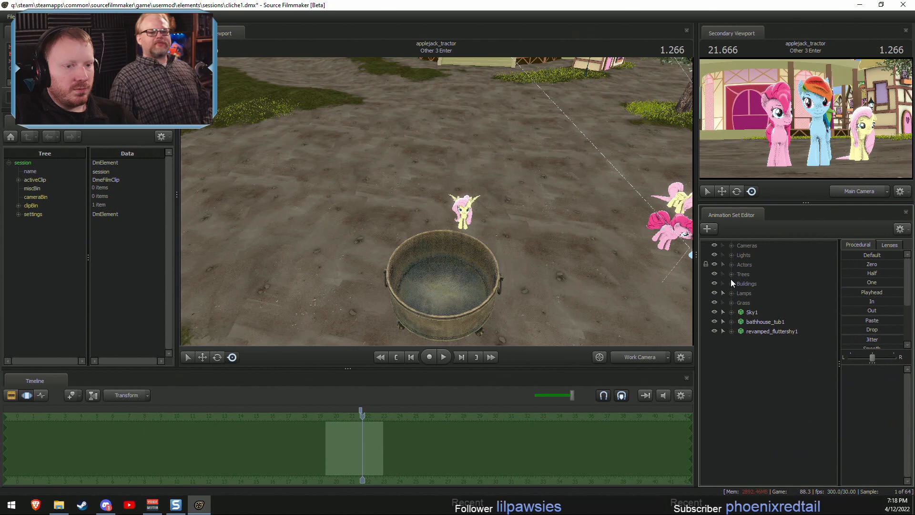
# Move the revamped Fluttershy into the bathhouse tub and return to the Clip Editor.
pyautogui.click(753, 330)
pyautogui.press('F2')
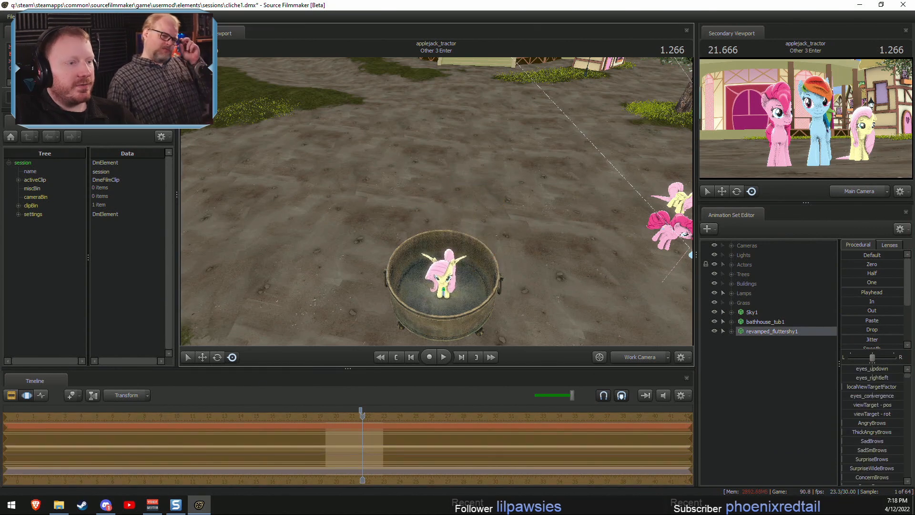
# Start creating an animation set for a new model and filter the model list by "water".
pyautogui.rightClick(756, 354)
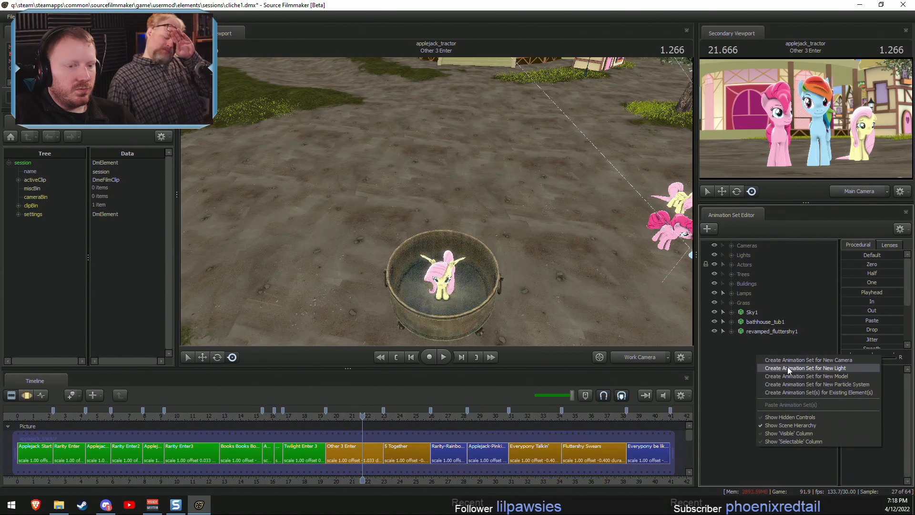
pyautogui.click(734, 356)
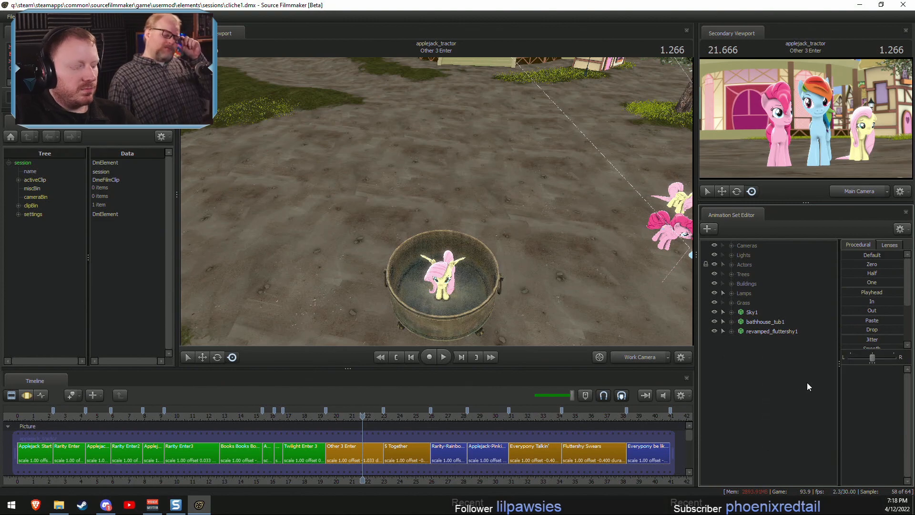
pyautogui.write('ter')
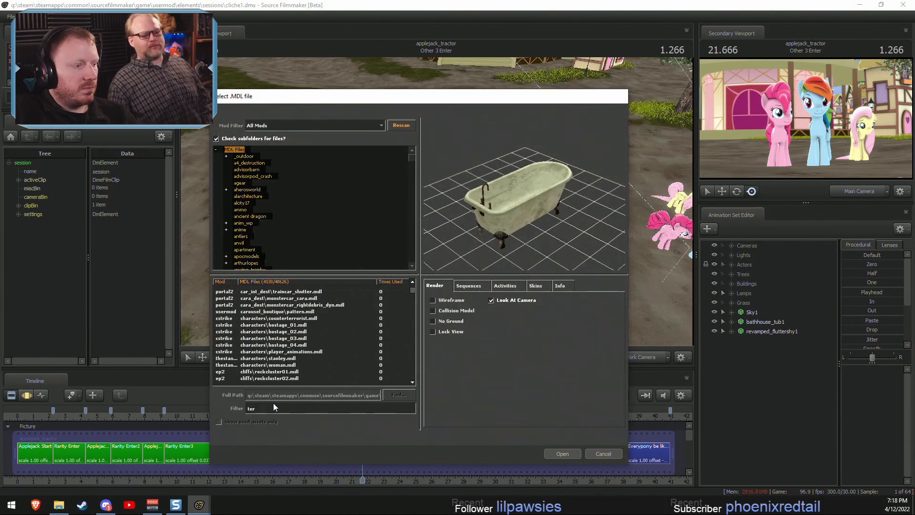
pyautogui.click(247, 409)
pyautogui.write('wa')
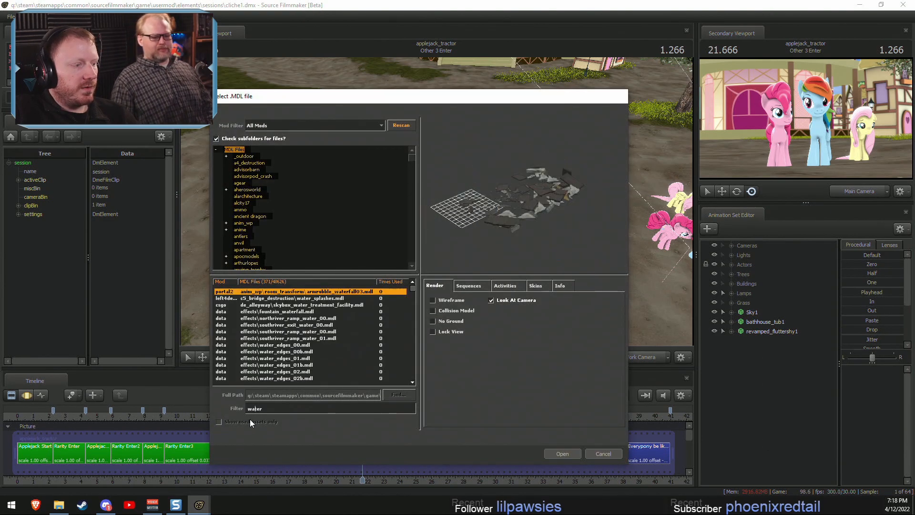
# Narrow the model filter to "water 3" and create an animation set for water_moving_03.mdl.
pyautogui.scroll(-10, 302, 335)
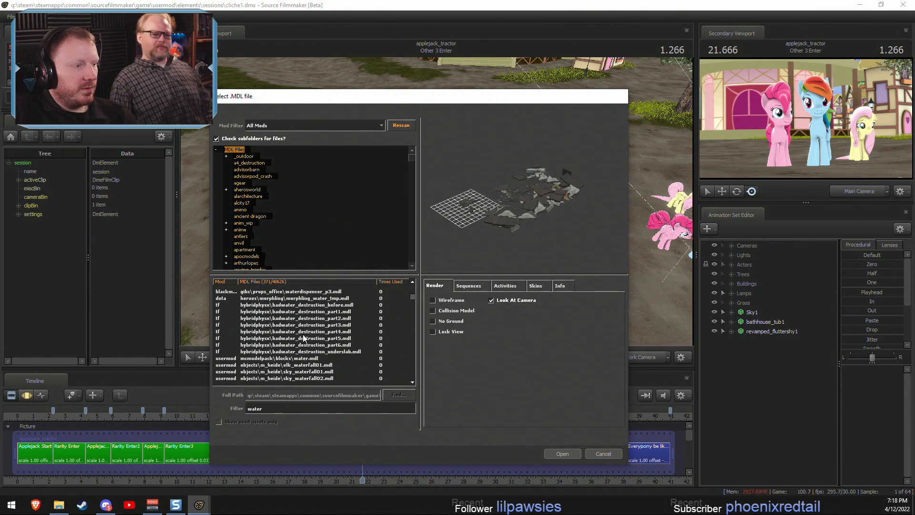
pyautogui.write('4')
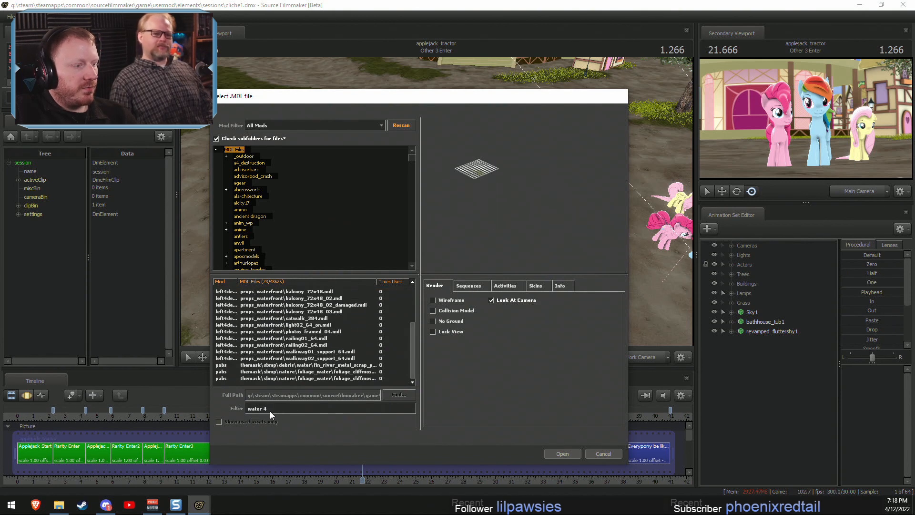
pyautogui.press('BackSpace')
pyautogui.write('3')
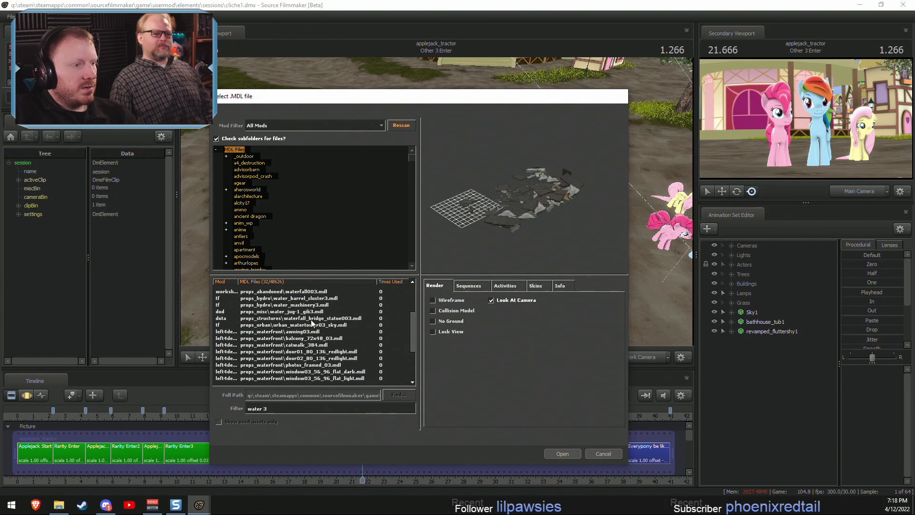
pyautogui.scroll(-3, 304, 324)
pyautogui.click(313, 339)
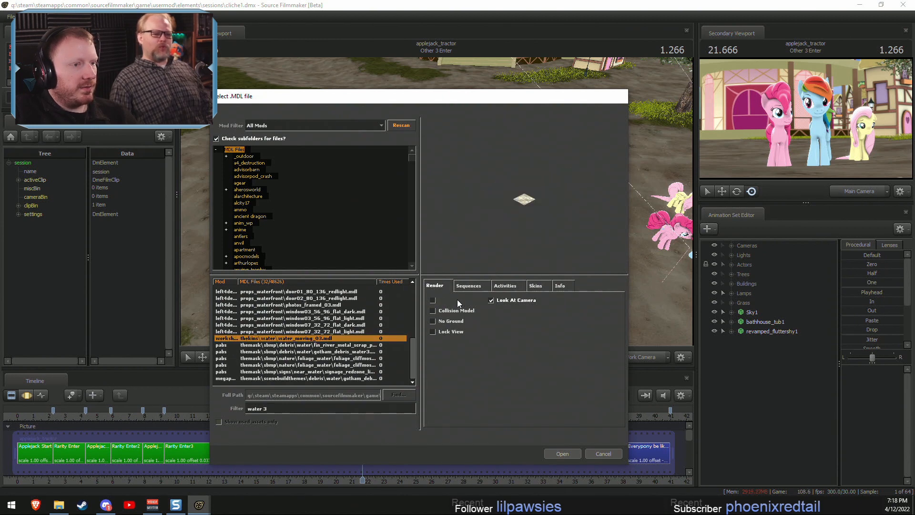
pyautogui.click(563, 453)
pyautogui.click(761, 341)
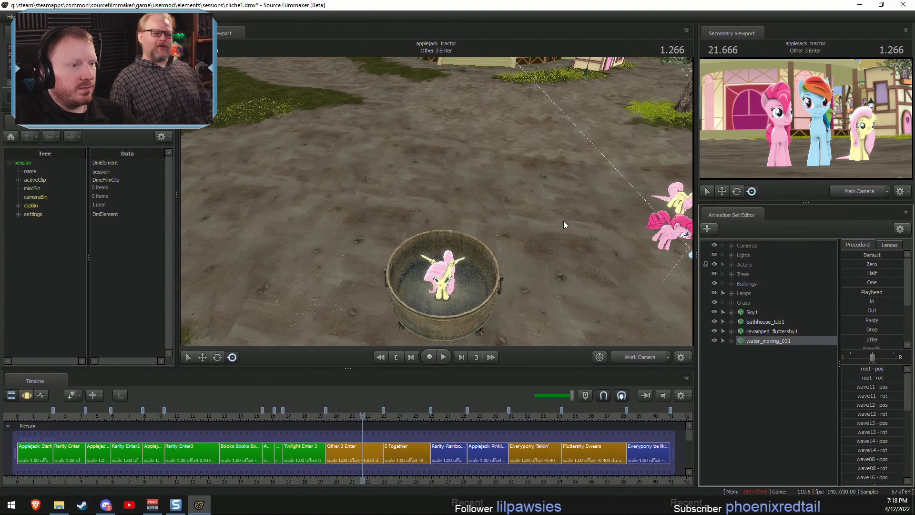
# Switch to the Motion Editor and move the water model over to the bathhouse tub.
pyautogui.moveTo(563, 222); pyautogui.dragTo(667, 224)
pyautogui.moveTo(476, 205); pyautogui.dragTo(415, 170)
pyautogui.press('F3')
pyautogui.press('w')
pyautogui.moveTo(381, 138); pyautogui.dragTo(396, 303)
pyautogui.moveTo(675, 261); pyautogui.dragTo(634, 309)
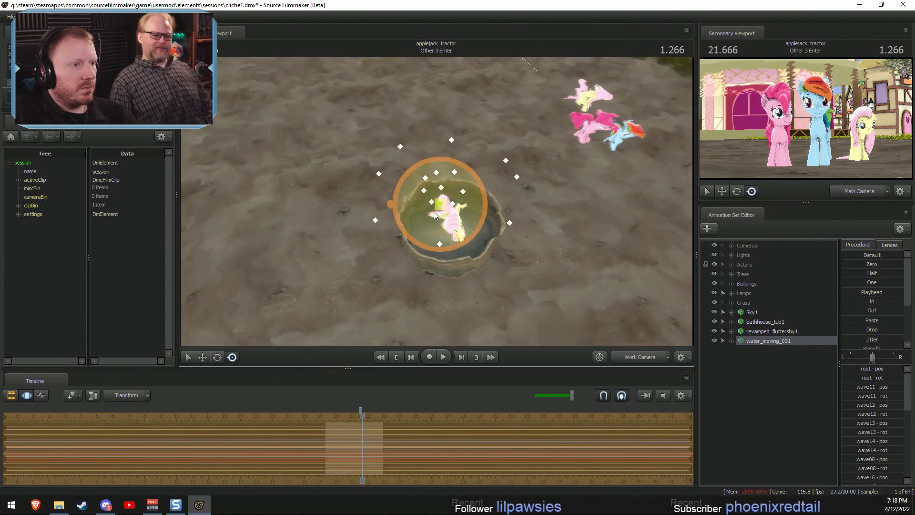
pyautogui.moveTo(559, 214); pyautogui.dragTo(436, 201)
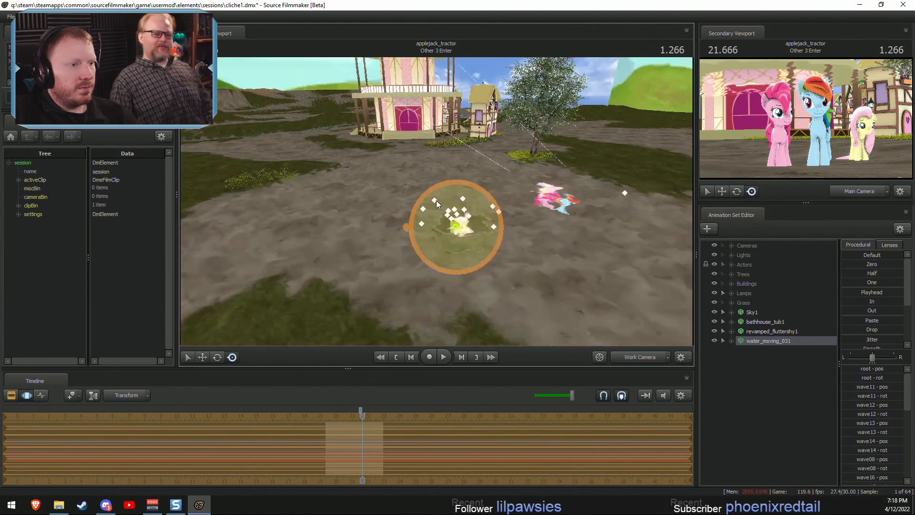
# Try skin 1 on the water model.
pyautogui.rightClick(754, 345)
pyautogui.moveTo(768, 470)
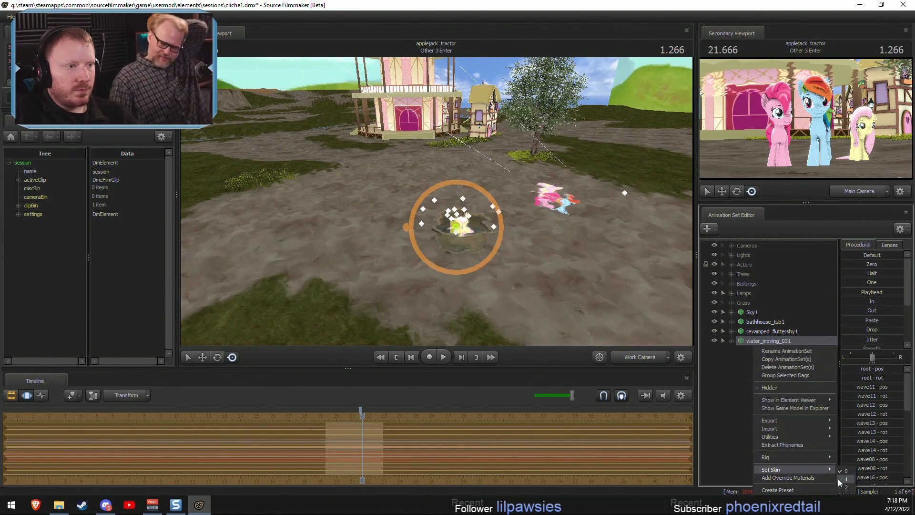
pyautogui.click(837, 479)
pyautogui.moveTo(548, 214); pyautogui.dragTo(552, 217)
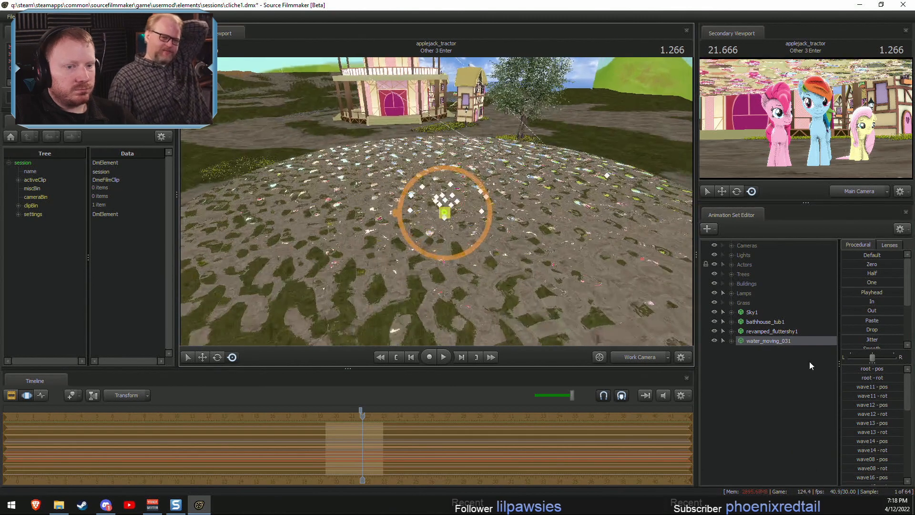
# Set the water model's skin to 2.
pyautogui.rightClick(759, 344)
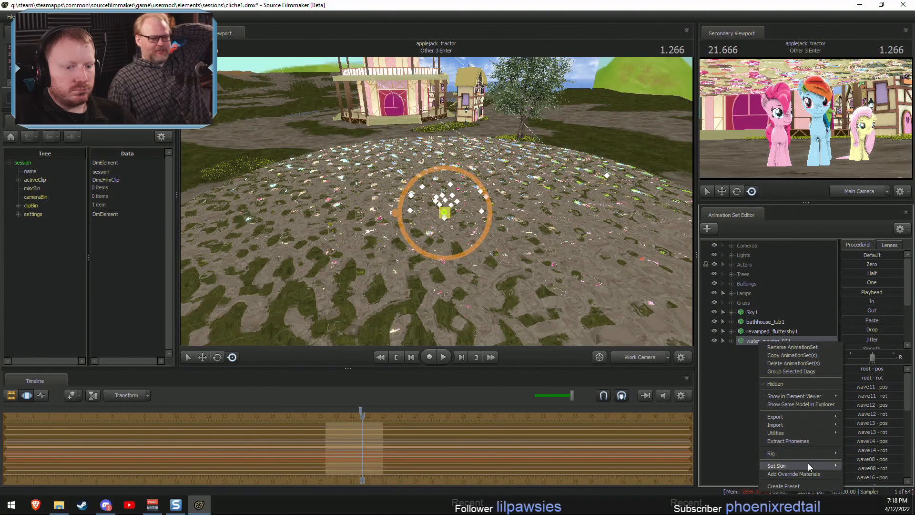
pyautogui.click(854, 482)
pyautogui.keyDown('alt'); pyautogui.moveTo(435, 218); pyautogui.dragTo(439, 216); pyautogui.keyUp('alt')
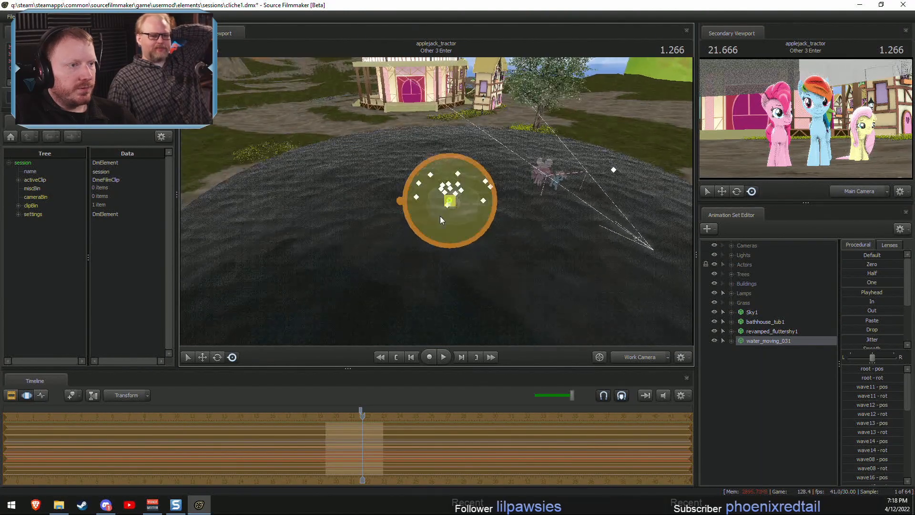
# Add a scale control to the root bone in the water model's Body group.
pyautogui.click(731, 342)
pyautogui.click(740, 359)
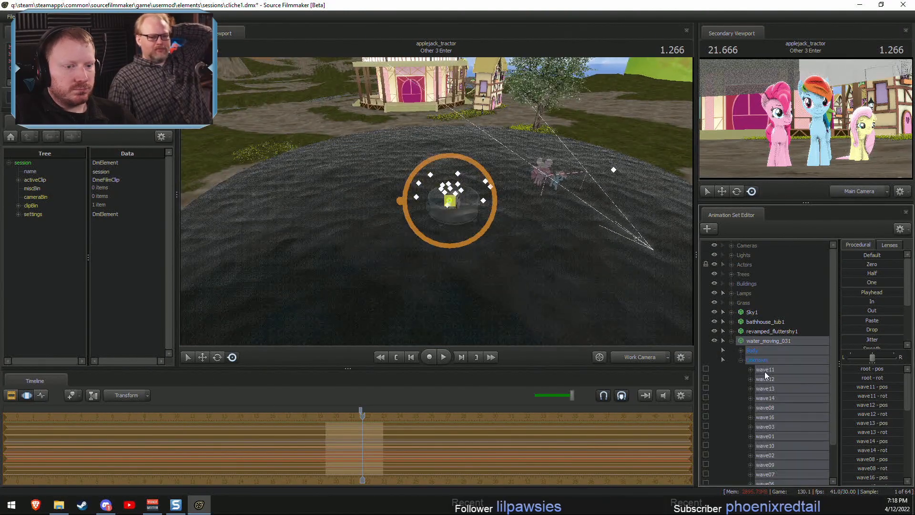
pyautogui.click(740, 360)
pyautogui.click(740, 351)
pyautogui.click(766, 369)
pyautogui.rightClick(770, 370)
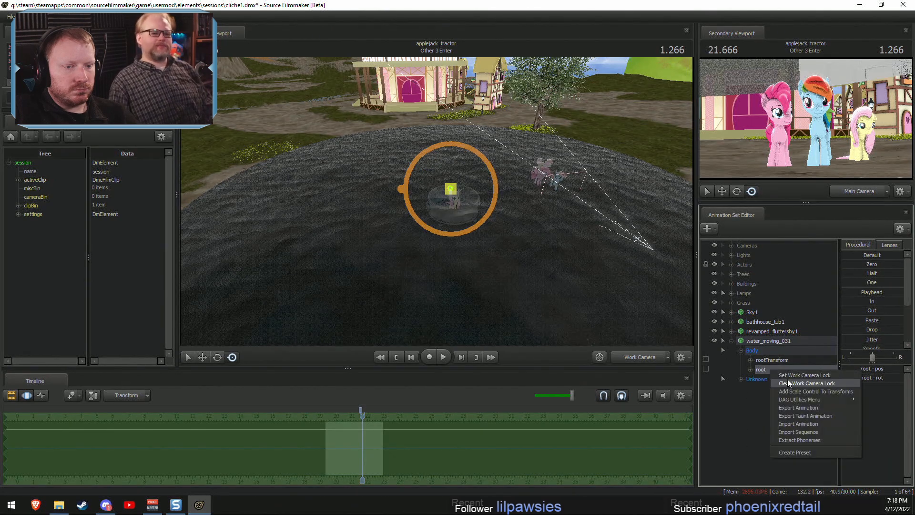
pyautogui.click(787, 379)
# Shrink the water with root_scale until its surface is roughly as wide as the tub.
pyautogui.moveTo(862, 369); pyautogui.dragTo(848, 369)
pyautogui.moveTo(539, 72)
pyautogui.mouseDown()
pyautogui.moveTo(547, 71)
pyautogui.moveTo(540, 72)
pyautogui.mouseUp()
pyautogui.press('w')
# Move the whole water model over the tub and align its surface just below the rim.
pyautogui.click(768, 341)
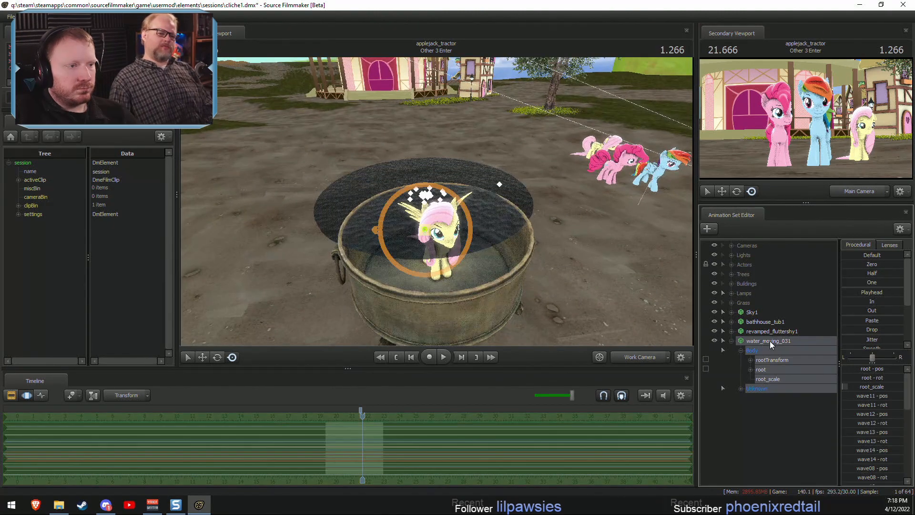
pyautogui.moveTo(417, 243); pyautogui.dragTo(431, 270)
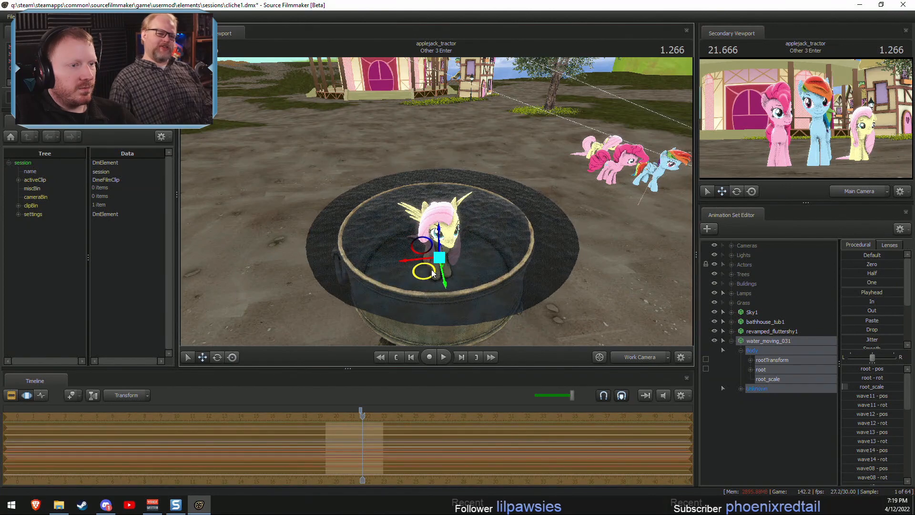
pyautogui.keyDown('alt'); pyautogui.moveTo(435, 215); pyautogui.dragTo(434, 196); pyautogui.keyUp('alt')
pyautogui.moveTo(434, 237); pyautogui.dragTo(434, 245)
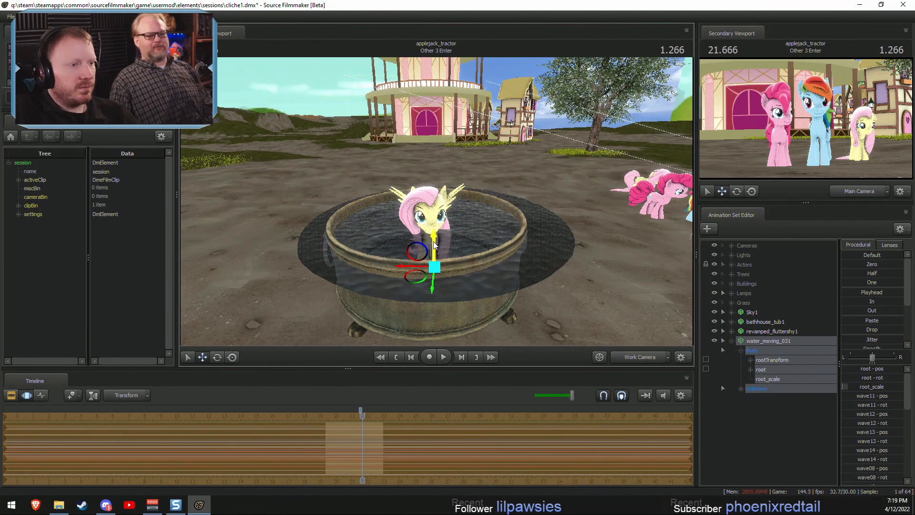
# Remap the water's root_scale slider range to a maximum of 1.
pyautogui.click(772, 370)
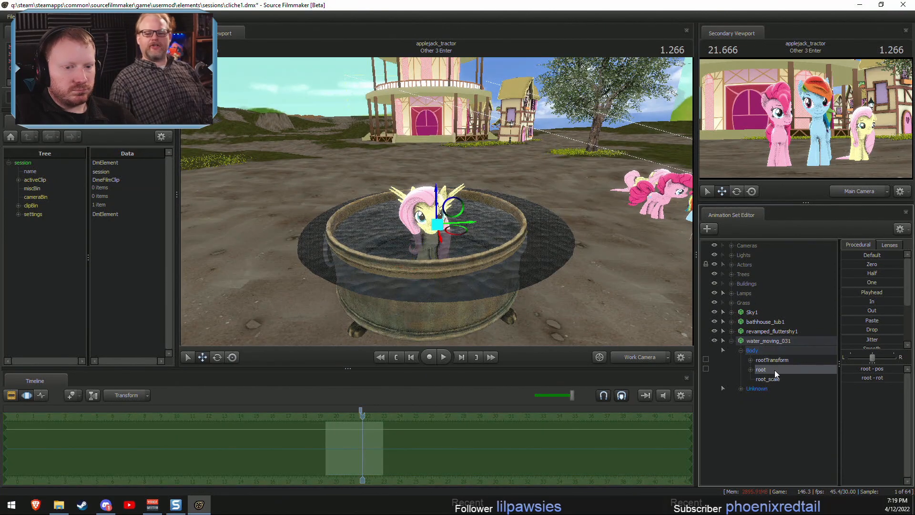
pyautogui.click(778, 379)
pyautogui.rightClick(868, 370)
pyautogui.click(874, 383)
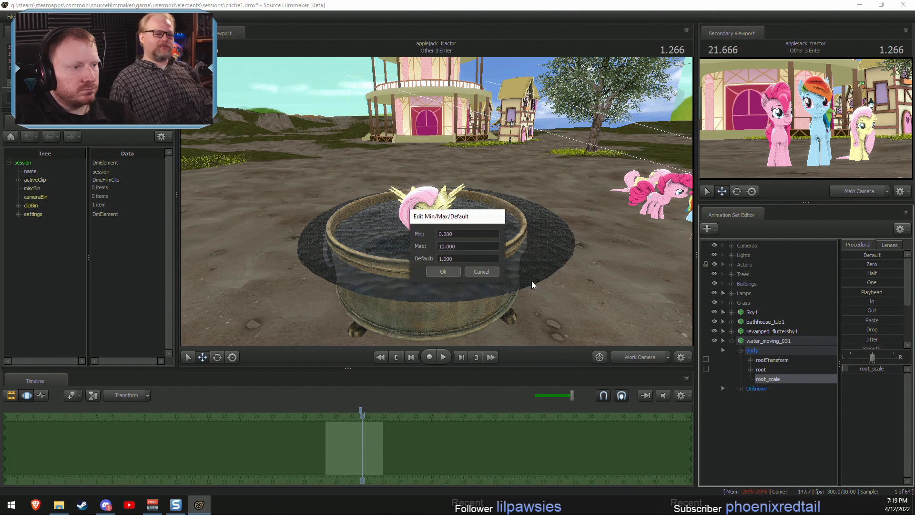
pyautogui.click(443, 273)
# Refine the water's scale to match the tub's rim and shift the water model toward the tub's centre.
pyautogui.moveTo(867, 370); pyautogui.dragTo(872, 370)
pyautogui.moveTo(460, 207); pyautogui.dragTo(460, 248)
pyautogui.click(763, 337)
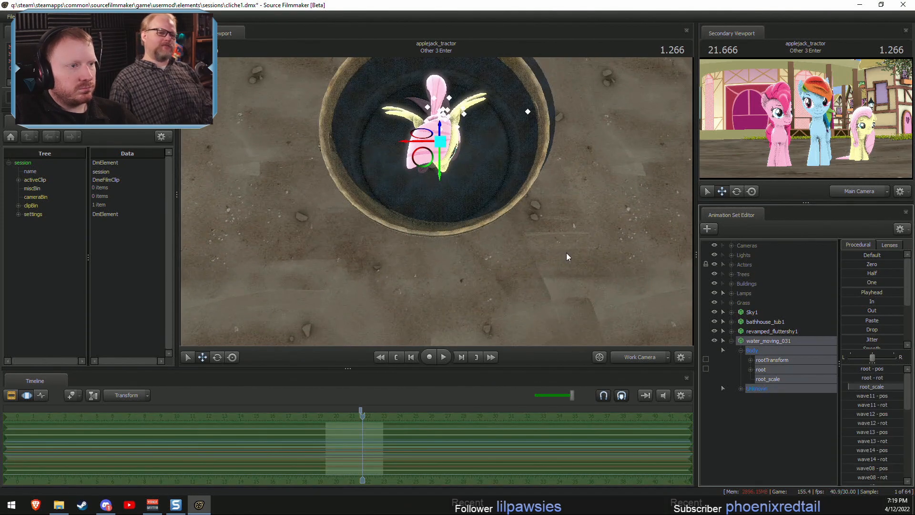
pyautogui.moveTo(425, 159); pyautogui.dragTo(471, 142)
# Remap the root_scale slider range to a maximum of 0.1 and a default of 0.1.
pyautogui.rightClick(862, 387)
pyautogui.click(875, 402)
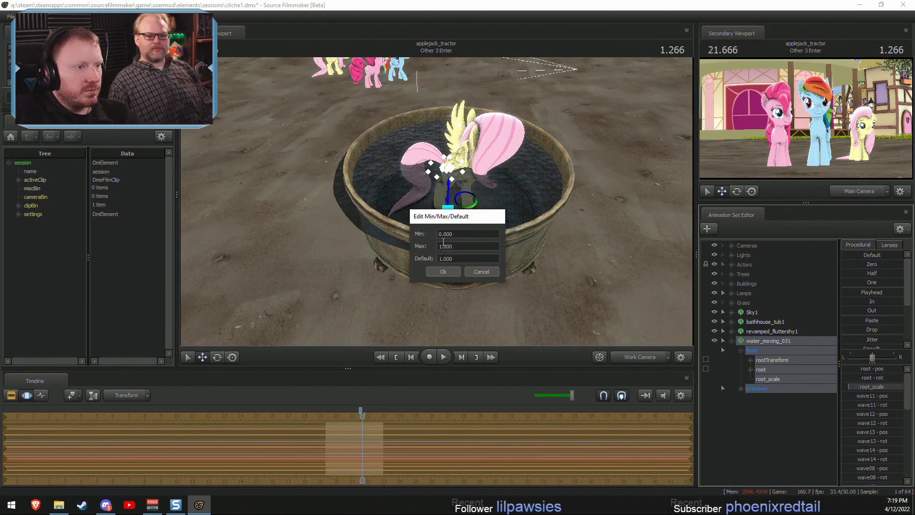
pyautogui.moveTo(456, 246); pyautogui.dragTo(394, 245)
pyautogui.write('0.')
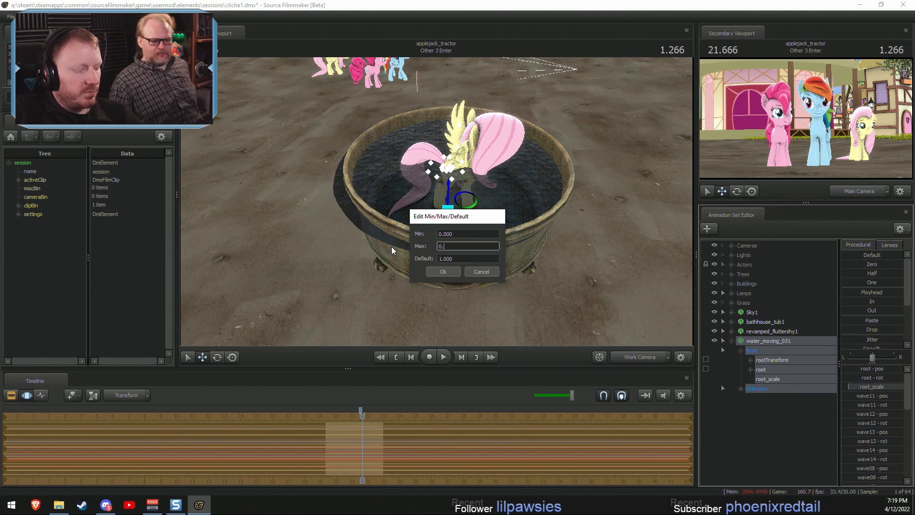
pyautogui.write('1')
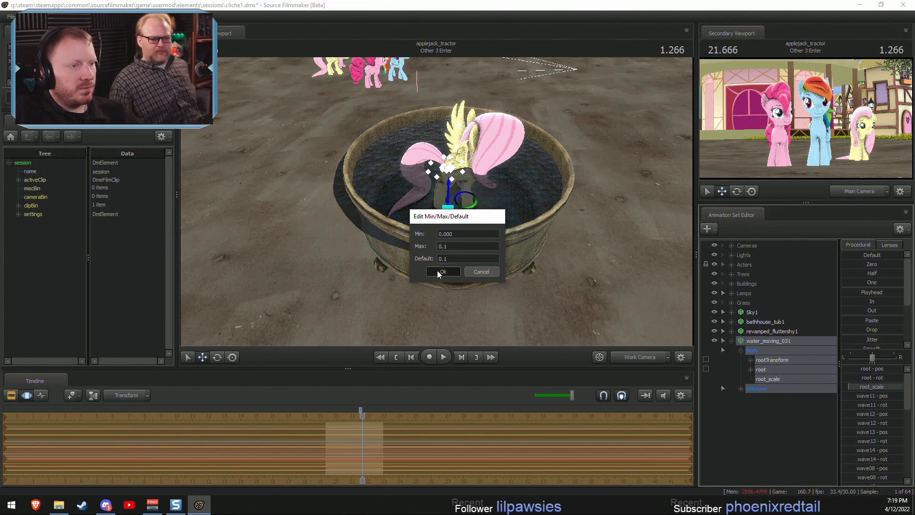
pyautogui.click(438, 270)
# Reduce root_scale so the water surface fits inside the tub's walls.
pyautogui.click(786, 370)
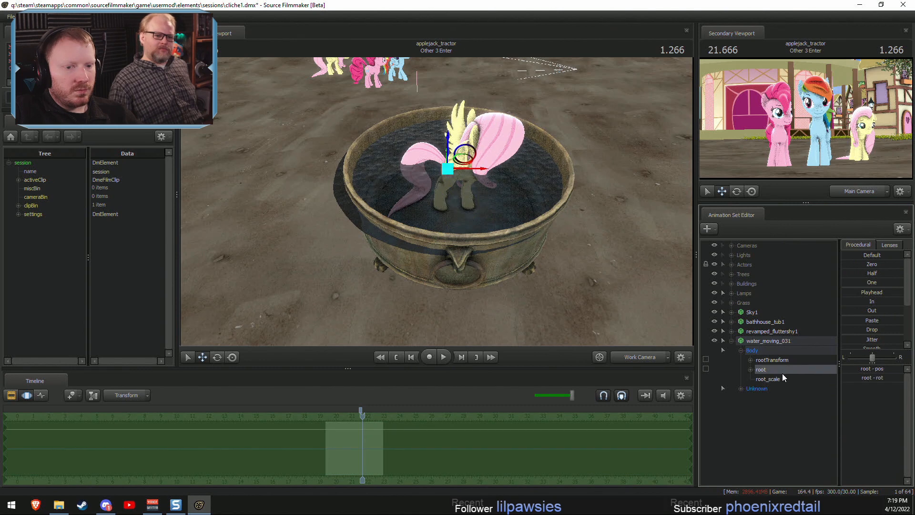
pyautogui.click(786, 379)
pyautogui.moveTo(876, 370); pyautogui.dragTo(870, 370)
# Remap the maximum of the root_scale slider range once more and check the water's fit from above.
pyautogui.rightClick(874, 370)
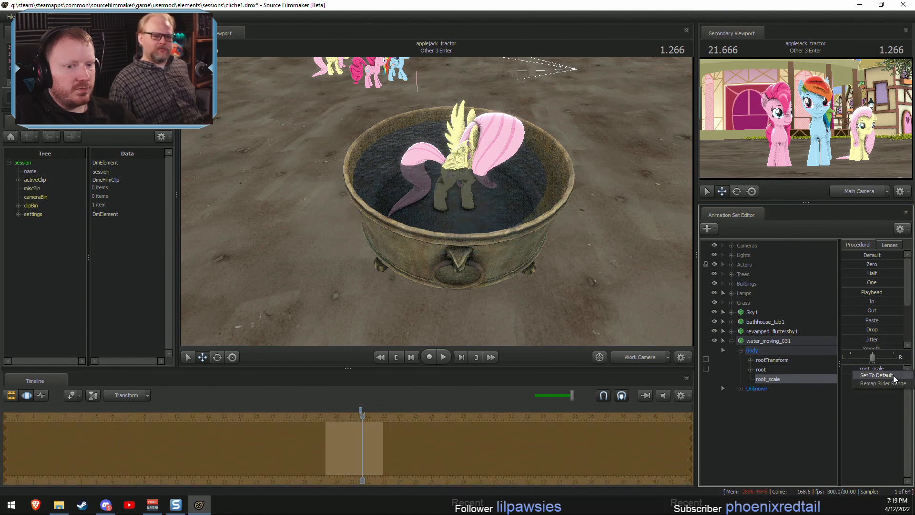
pyautogui.click(879, 381)
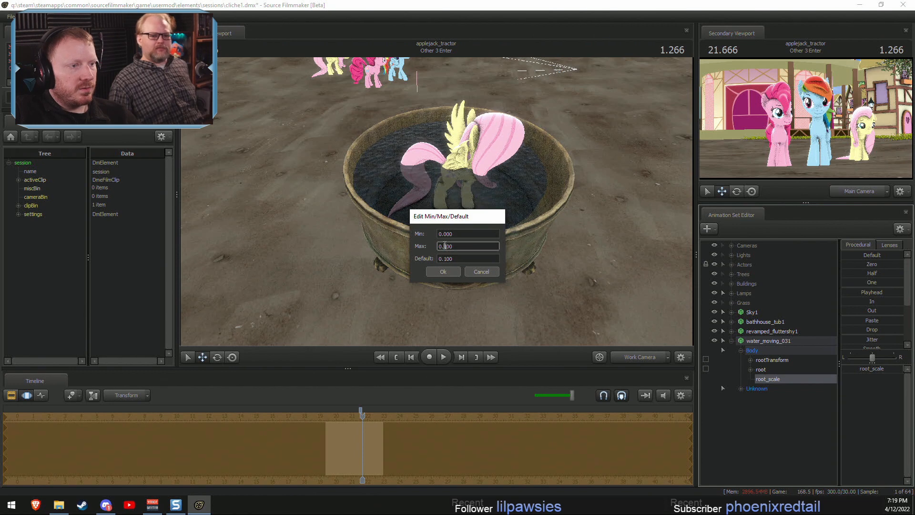
pyautogui.click(445, 271)
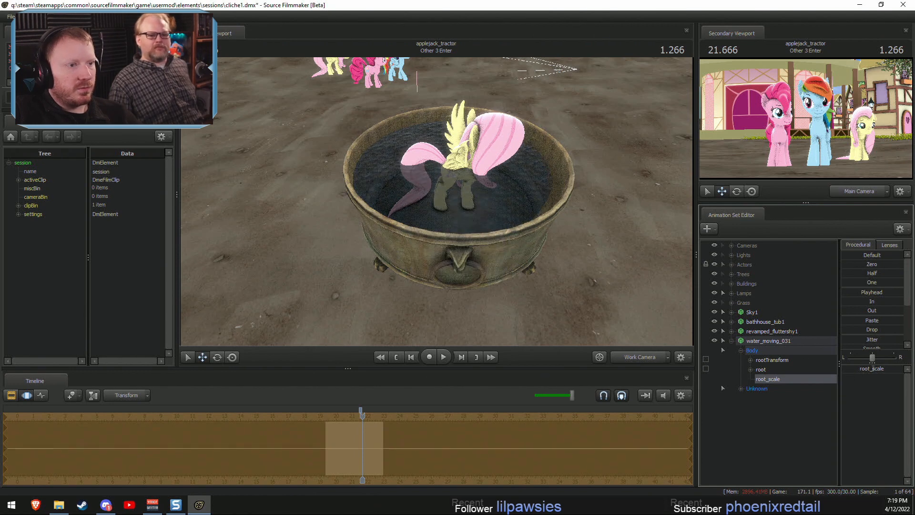
pyautogui.keyDown('alt'); pyautogui.moveTo(575, 253); pyautogui.dragTo(572, 275); pyautogui.keyUp('alt')
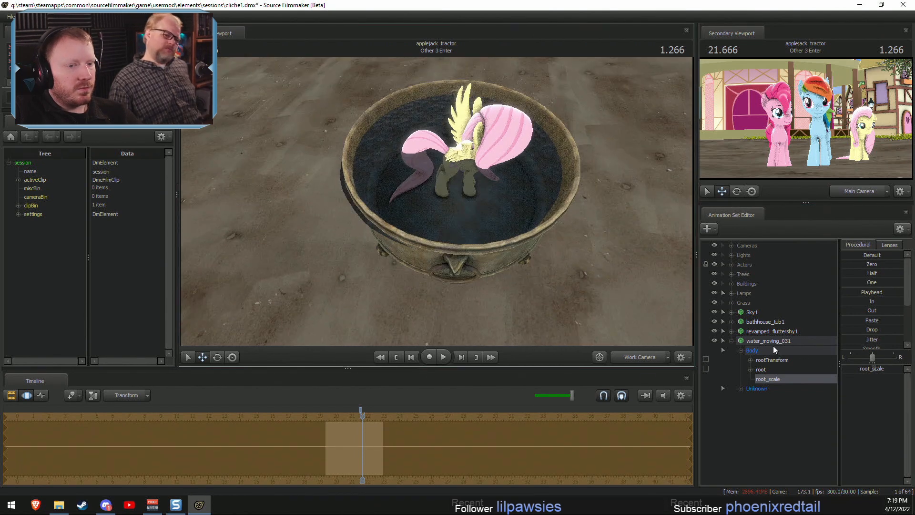
# Select the water's root along with root_scale, fine-tune the water's position inside the tub, and apply the change.
pyautogui.keyDown('ctrl'); pyautogui.click(768, 369); pyautogui.keyUp('ctrl')
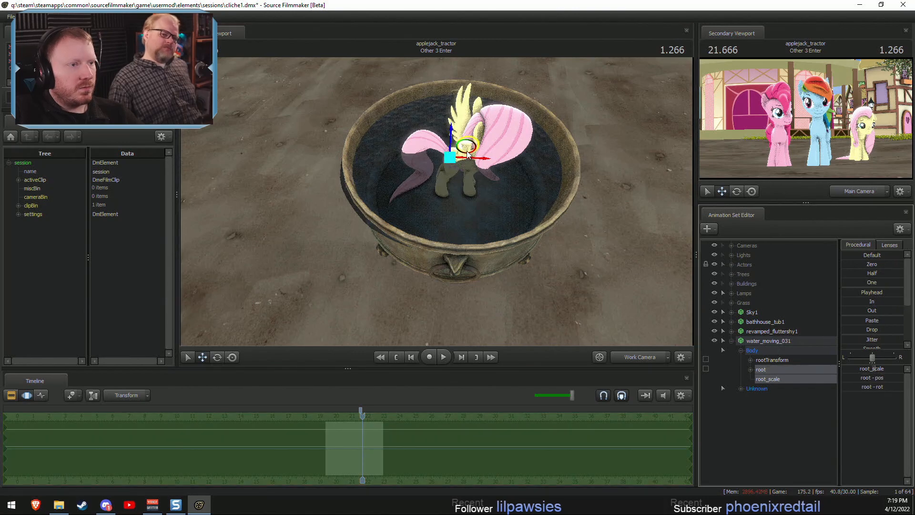
pyautogui.keyDown('alt'); pyautogui.moveTo(468, 155); pyautogui.dragTo(477, 113); pyautogui.keyUp('alt')
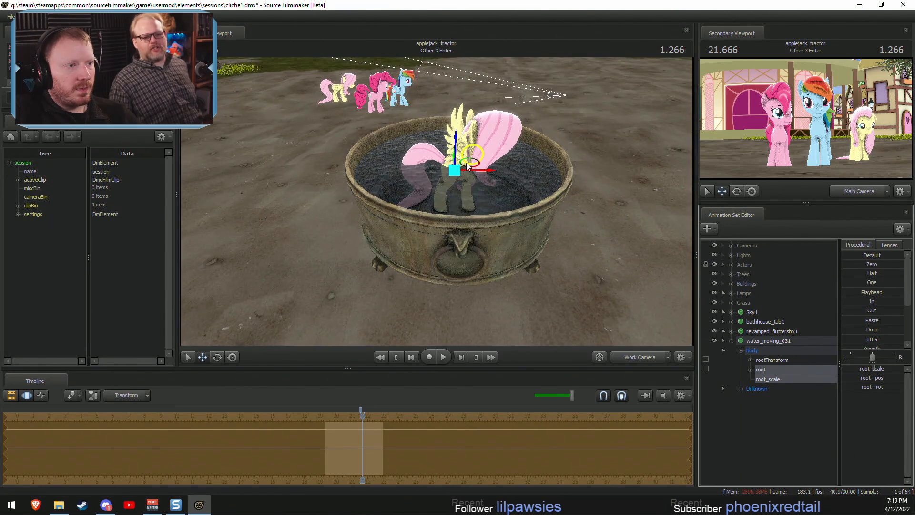
pyautogui.keyDown('alt'); pyautogui.moveTo(467, 166); pyautogui.dragTo(636, 167); pyautogui.keyUp('alt')
pyautogui.moveTo(428, 191)
pyautogui.keyDown('alt'); pyautogui.mouseDown()
pyautogui.moveTo(454, 204)
pyautogui.moveTo(417, 186)
pyautogui.mouseUp(); pyautogui.keyUp('alt')
pyautogui.press('Return')
pyautogui.moveTo(563, 241)
pyautogui.mouseDown()
pyautogui.moveTo(576, 244)
pyautogui.moveTo(582, 216)
pyautogui.moveTo(575, 291)
pyautogui.moveTo(571, 233)
pyautogui.mouseUp()
# Import the wave sequence onto the water_moving_031 animation set.
pyautogui.click(741, 389)
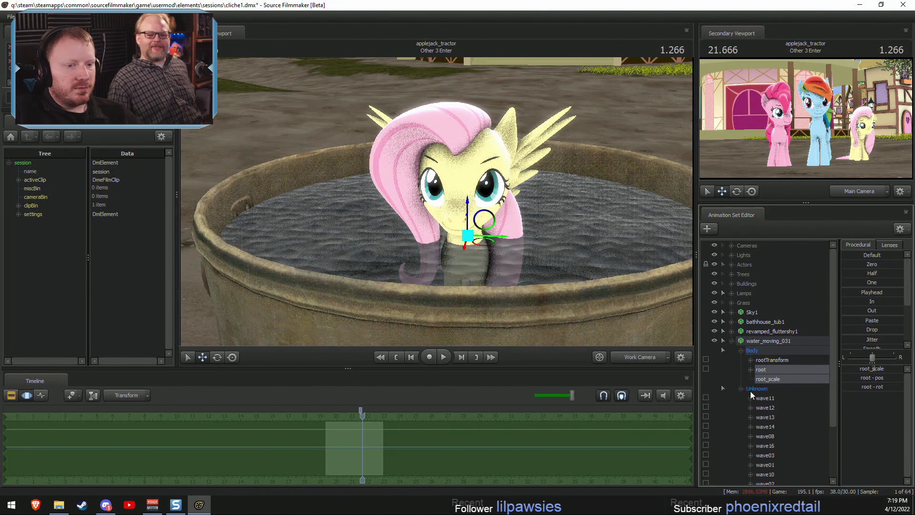
pyautogui.rightClick(776, 342)
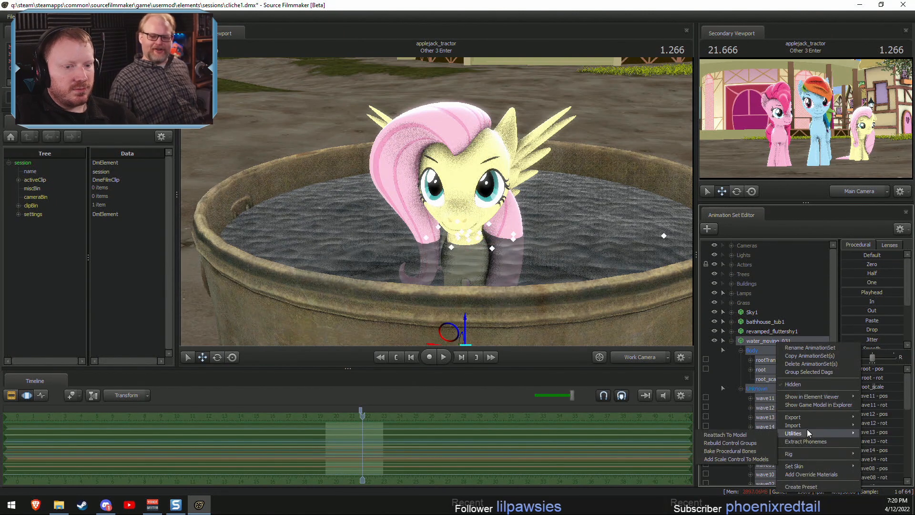
pyautogui.moveTo(802, 427)
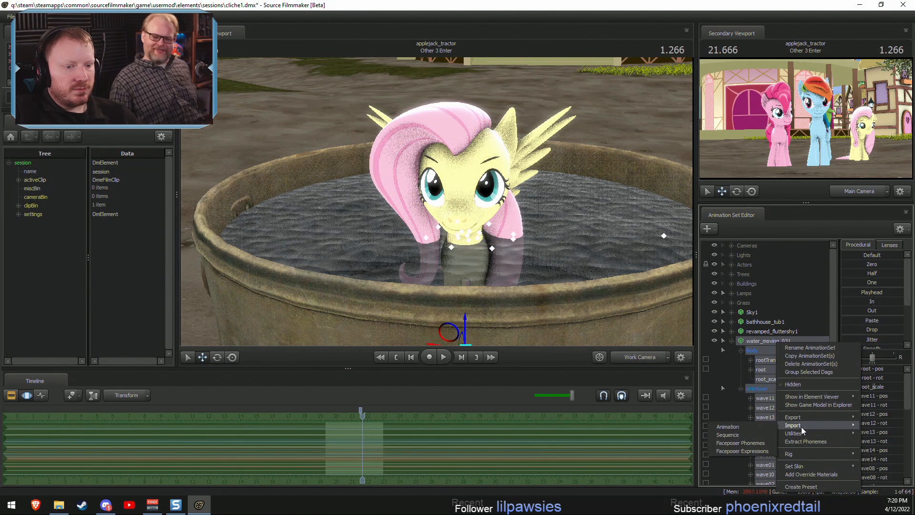
pyautogui.click(744, 433)
pyautogui.click(381, 274)
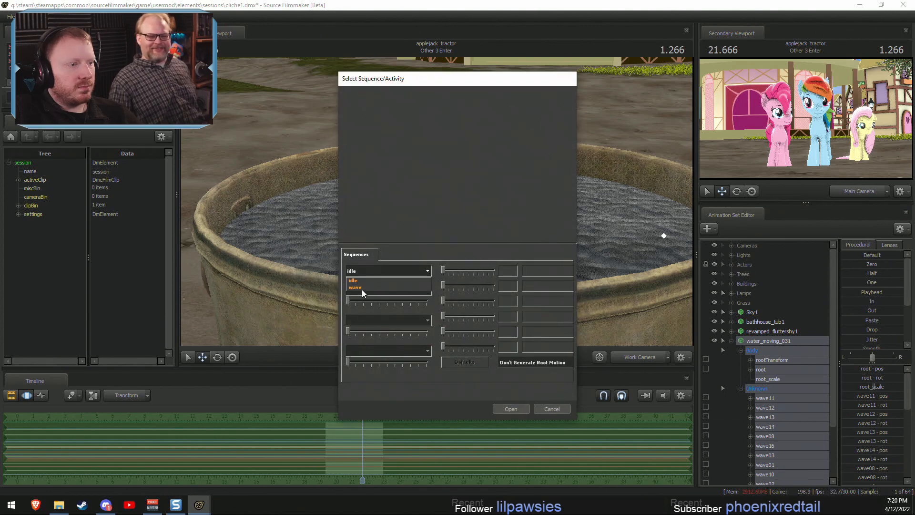
pyautogui.click(362, 289)
pyautogui.click(508, 408)
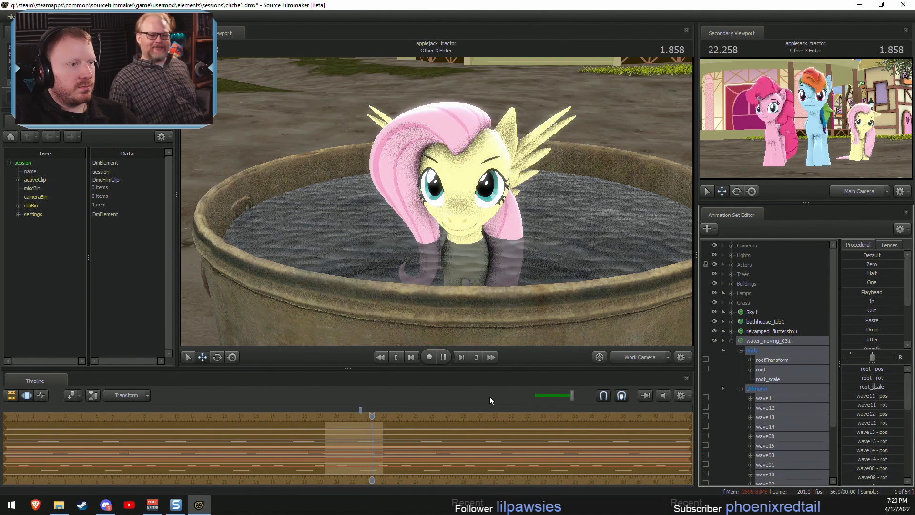
# Play back the Other 3 Enter shot to check the water's movement in the tub.
pyautogui.press('space')
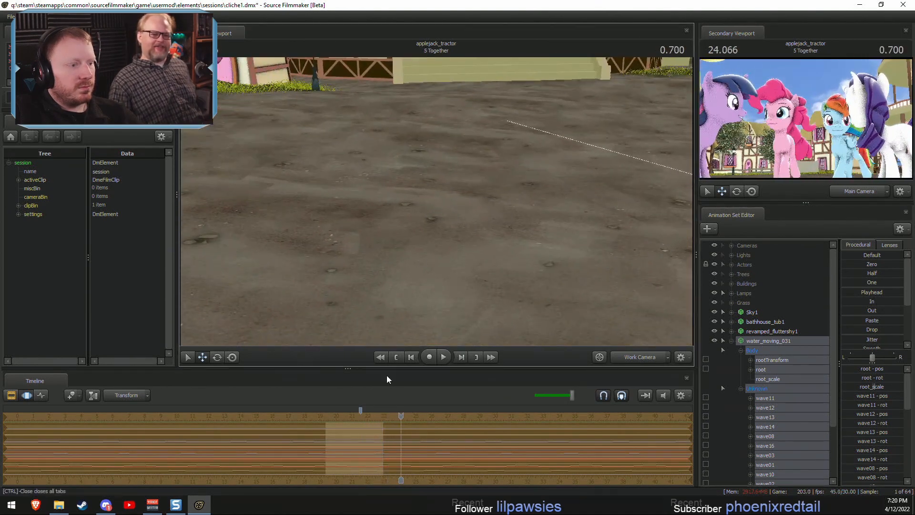
pyautogui.press('F2')
pyautogui.press('space')
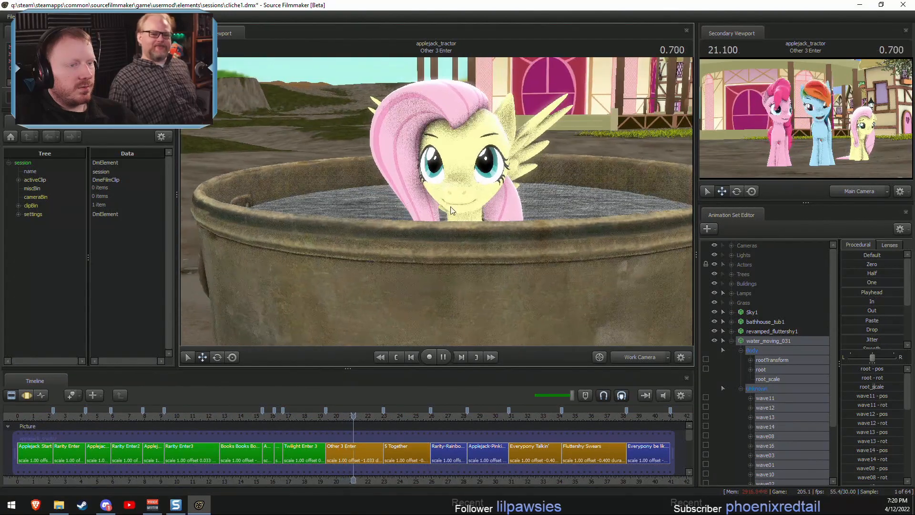
pyautogui.press('space')
# Select the water's wave bones from wave11 to wave04 and limit the time selection to the Other 3 Enter shot.
pyautogui.click(767, 401)
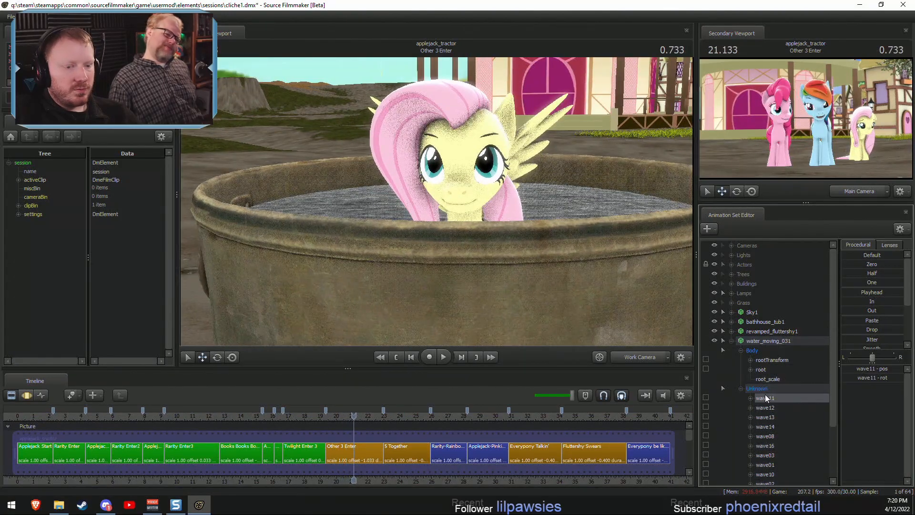
pyautogui.scroll(-3, 776, 420)
pyautogui.keyDown('shift'); pyautogui.click(775, 466); pyautogui.keyUp('shift')
pyautogui.press('F3')
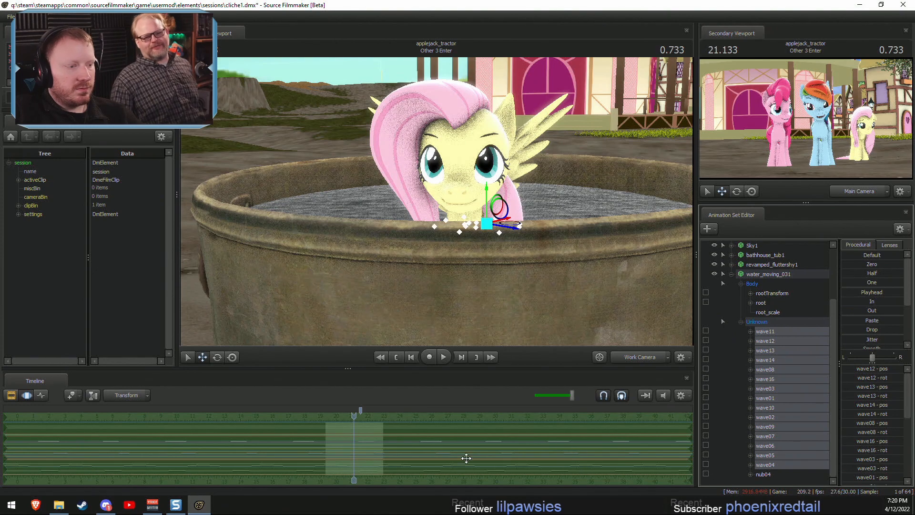
pyautogui.moveTo(354, 454)
pyautogui.mouseDown()
pyautogui.moveTo(319, 452)
pyautogui.moveTo(388, 455)
pyautogui.moveTo(353, 450)
pyautogui.mouseUp()
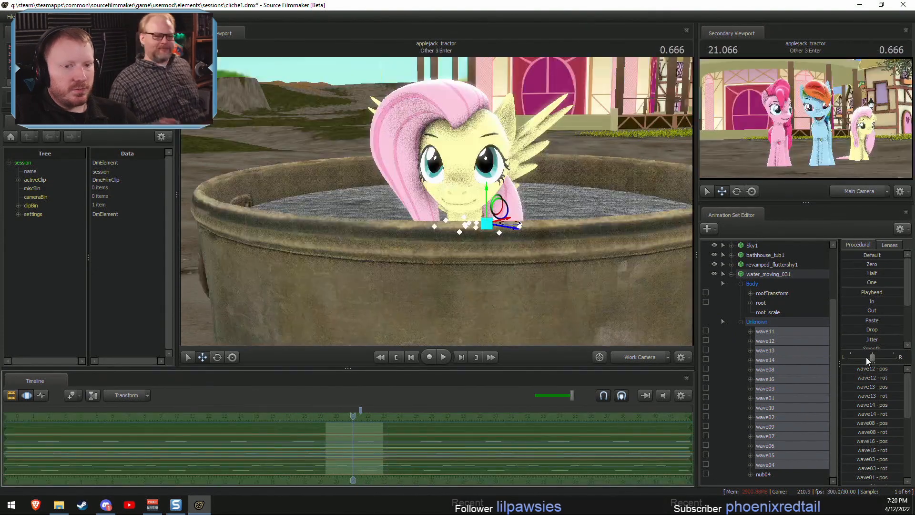
pyautogui.moveTo(854, 302); pyautogui.dragTo(904, 301)
pyautogui.press('F2')
pyautogui.press('F3')
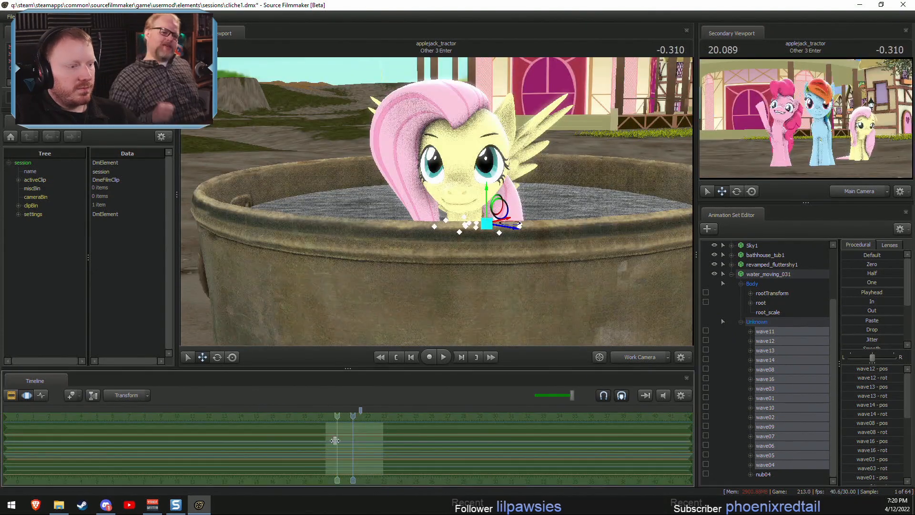
pyautogui.keyDown('shift'); pyautogui.moveTo(326, 445); pyautogui.dragTo(382, 450); pyautogui.keyUp('shift')
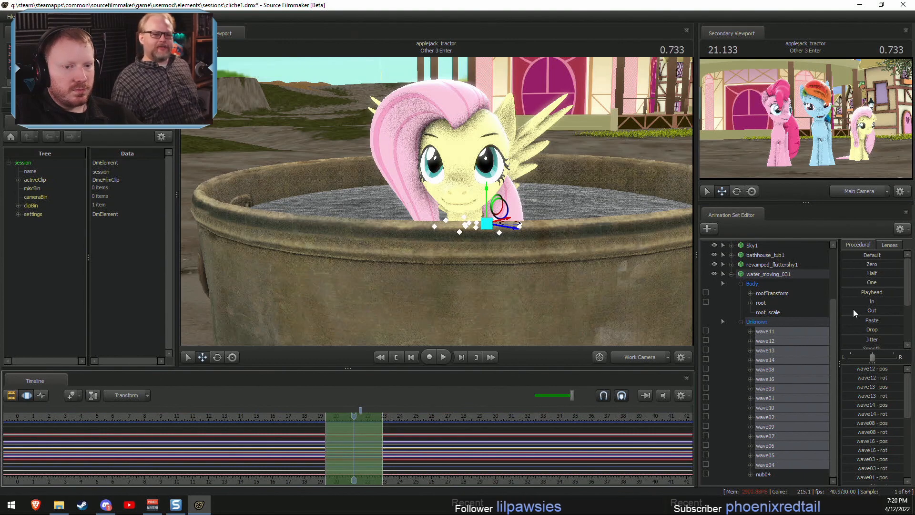
# Apply the Jitter preset to the selected wave bones within the shot and play back the choppy water.
pyautogui.click(844, 337)
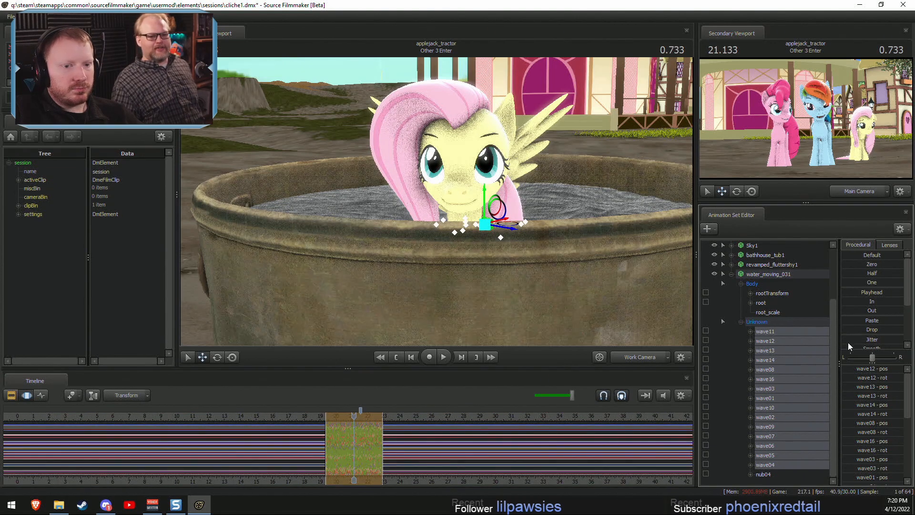
pyautogui.moveTo(848, 342); pyautogui.dragTo(879, 357)
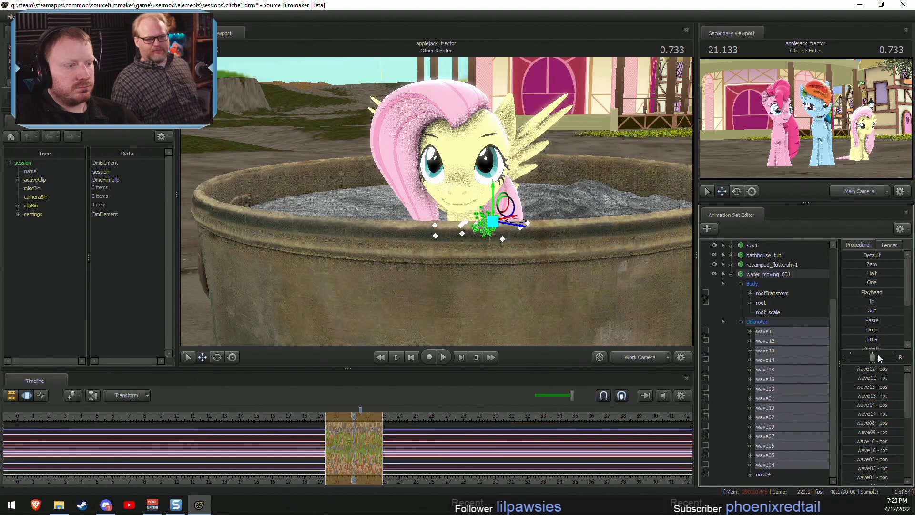
pyautogui.scroll(5, 364, 434)
pyautogui.press('space')
pyautogui.press('space')
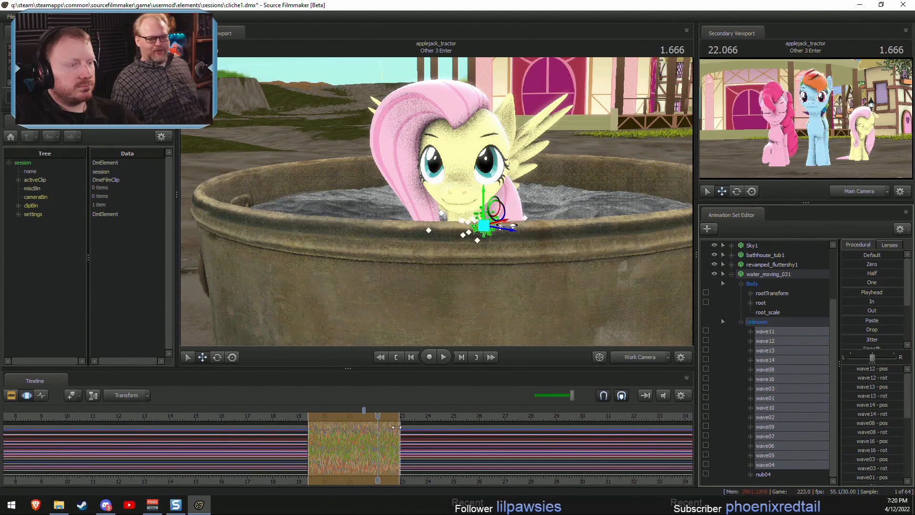
pyautogui.press('F2')
pyautogui.press('F3')
# Select the whole water_moving_031 set, extend the time selection over the entire timeline, and adjust the water's position.
pyautogui.click(770, 276)
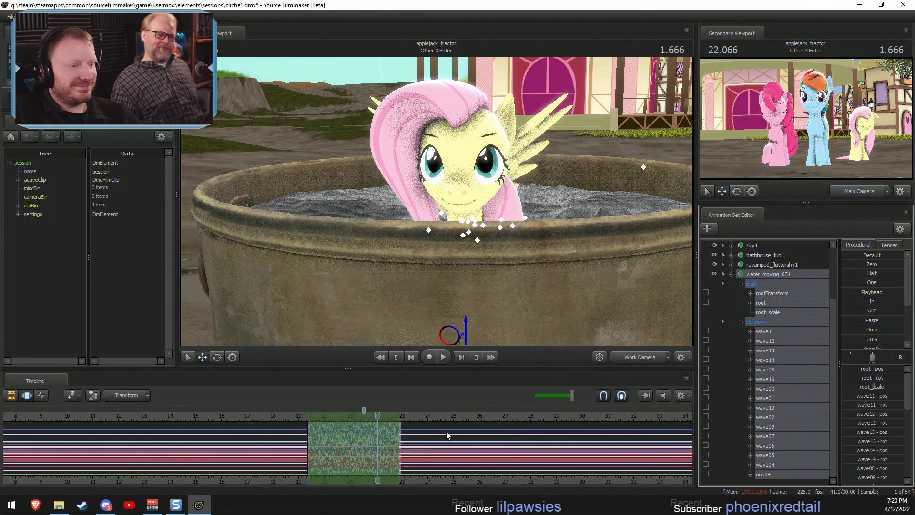
pyautogui.doubleClick(455, 426)
pyautogui.click(650, 361)
pyautogui.click(639, 356)
pyautogui.press('s')
pyautogui.moveTo(514, 266); pyautogui.dragTo(452, 246)
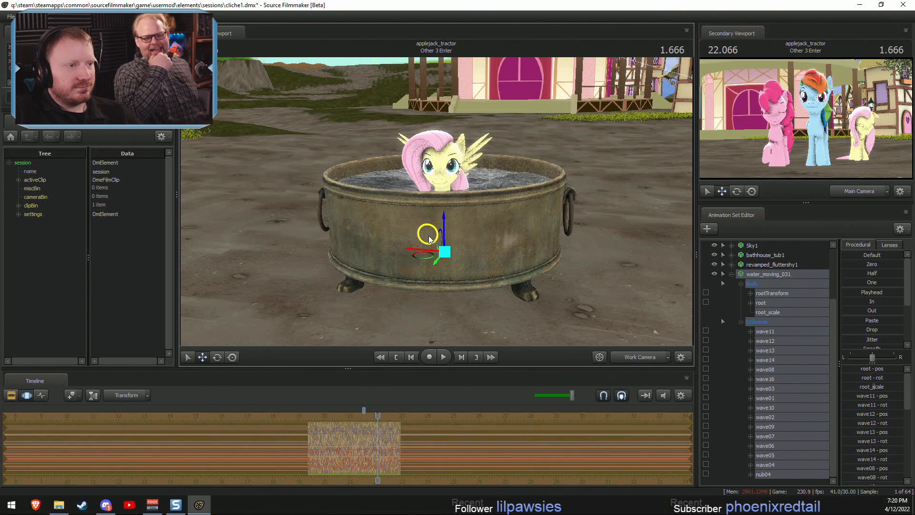
# Select bathhouse_tub1, revamped_fluttershy1 and water_moving_031 together and raise them off the ground.
pyautogui.click(731, 274)
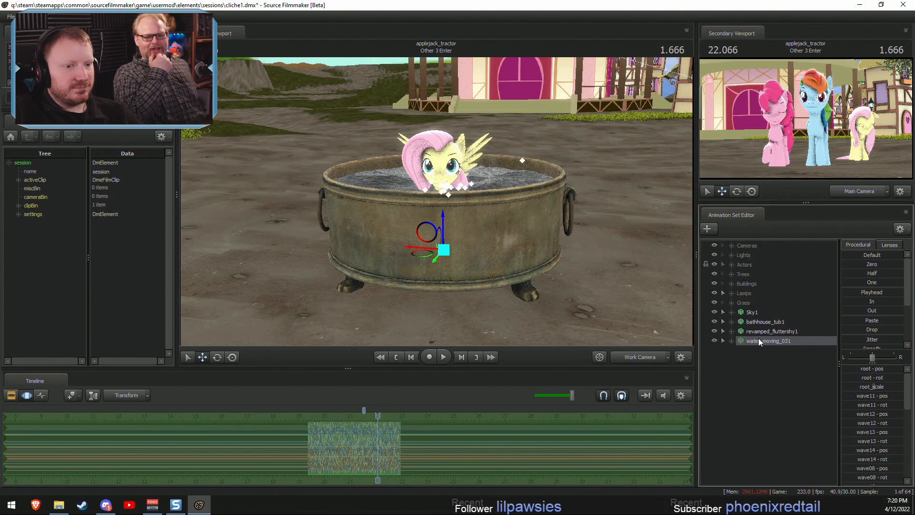
pyautogui.keyDown('ctrl'); pyautogui.click(732, 330); pyautogui.keyUp('ctrl')
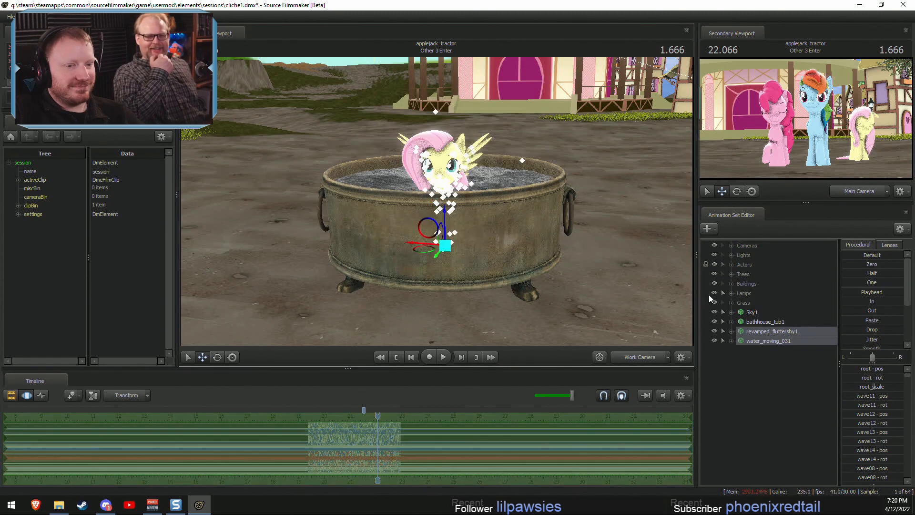
pyautogui.keyDown('ctrl'); pyautogui.click(765, 322); pyautogui.keyUp('ctrl')
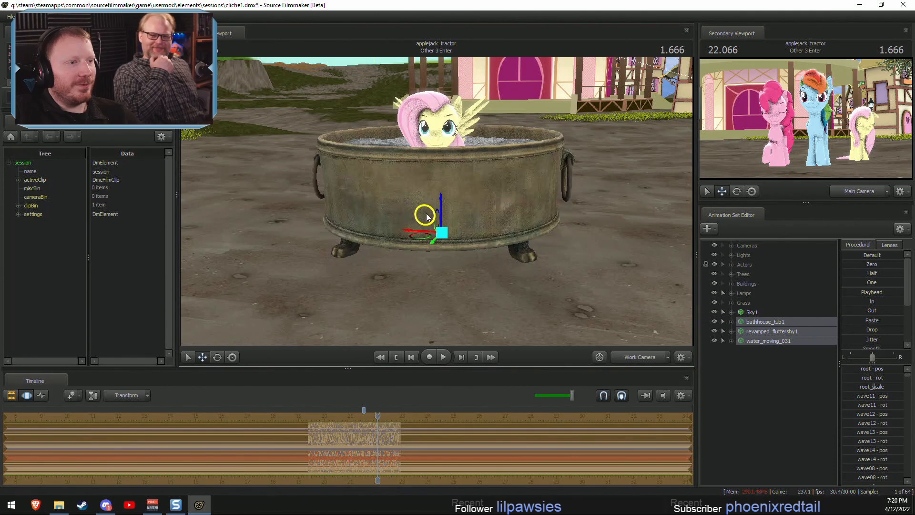
# Save the session, filter the models for campfire, and add prop\junk\campfire01.mdl as a new animation set.
pyautogui.rightClick(770, 390)
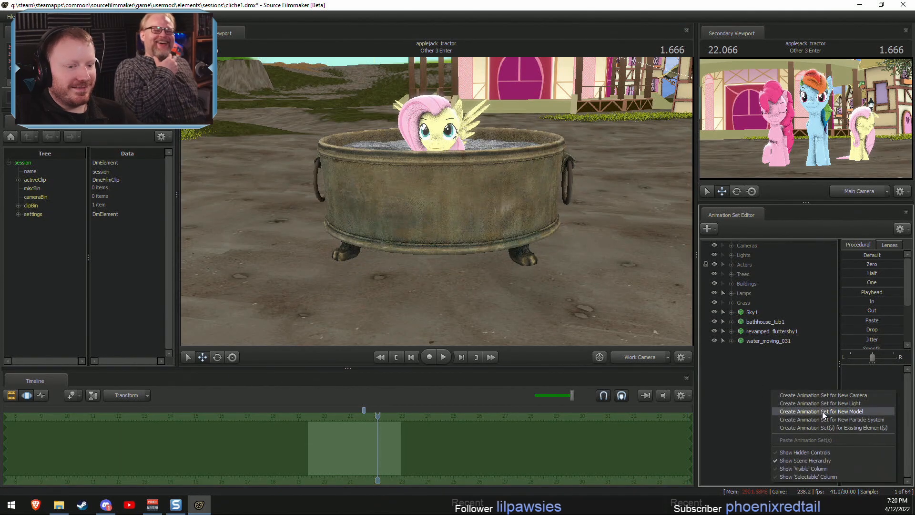
pyautogui.click(747, 380)
pyautogui.rightClick(761, 384)
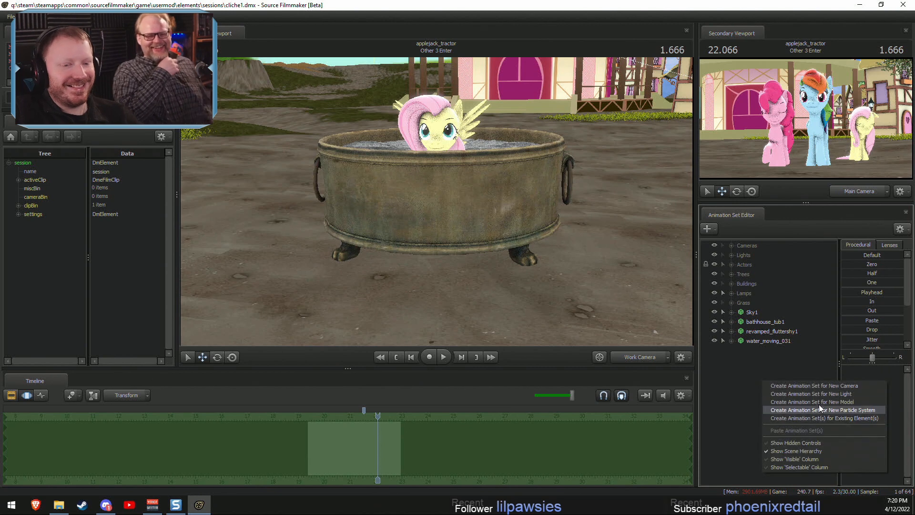
pyautogui.hotkey('ctrl', 's')
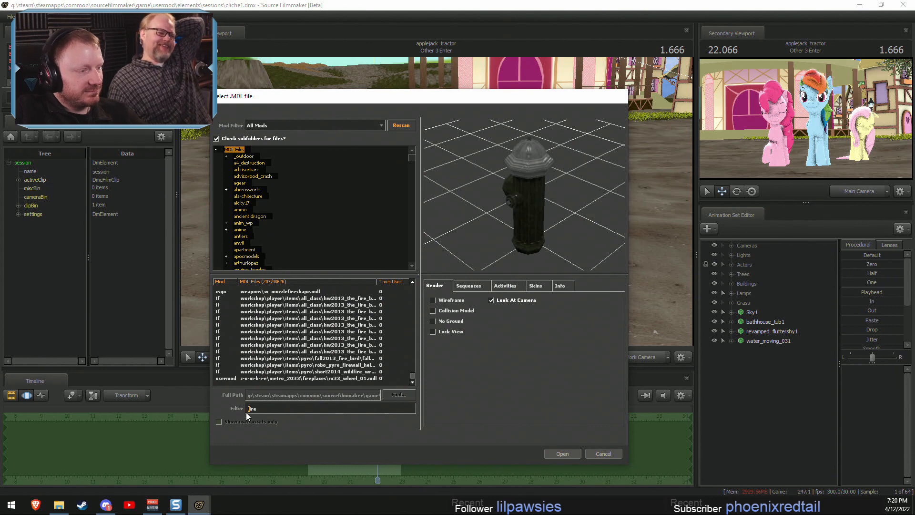
pyautogui.write('cam')
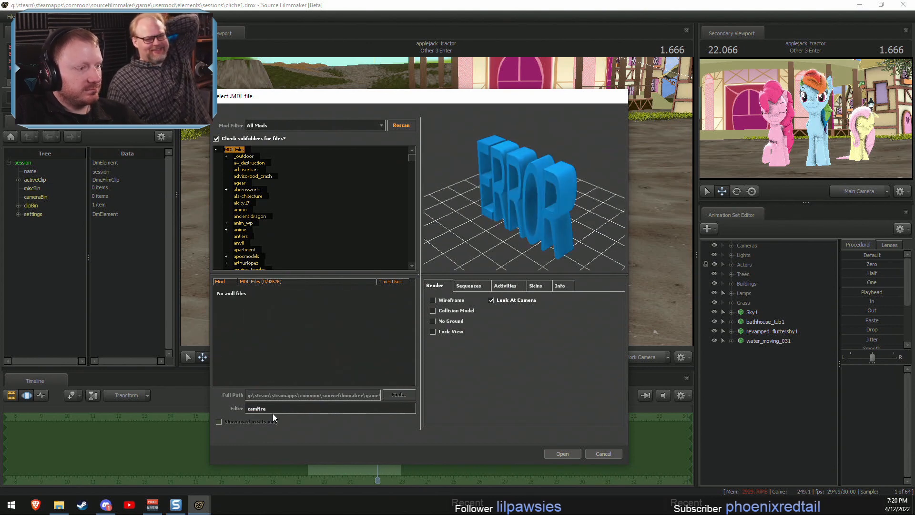
pyautogui.write('p')
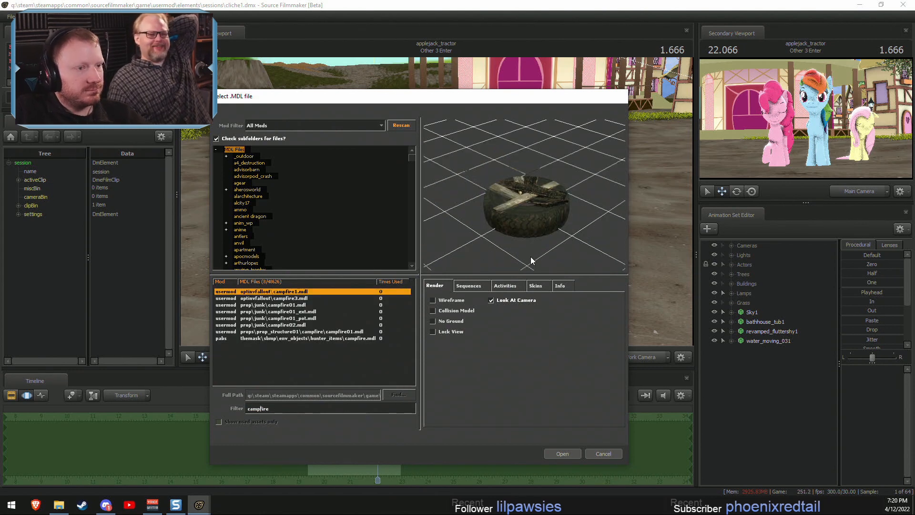
pyautogui.press('Down')
pyautogui.press('Down')
pyautogui.moveTo(534, 226); pyautogui.dragTo(567, 440)
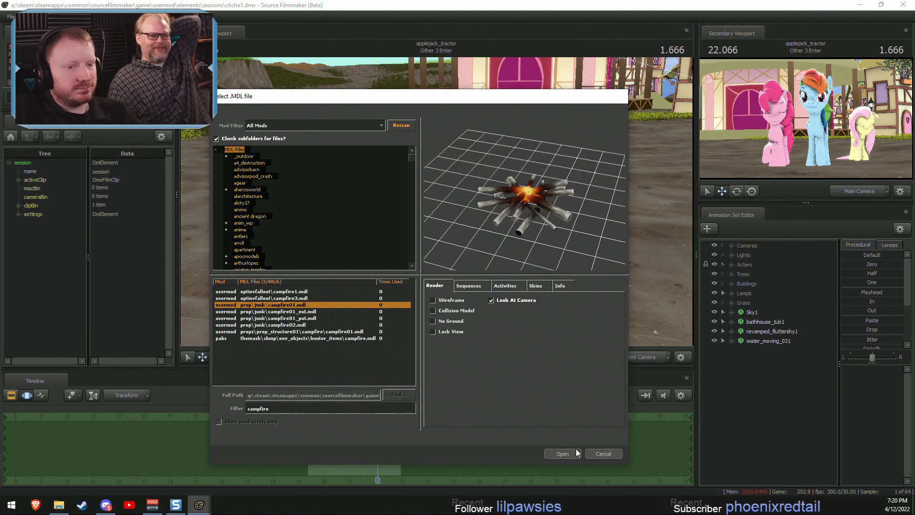
pyautogui.click(577, 452)
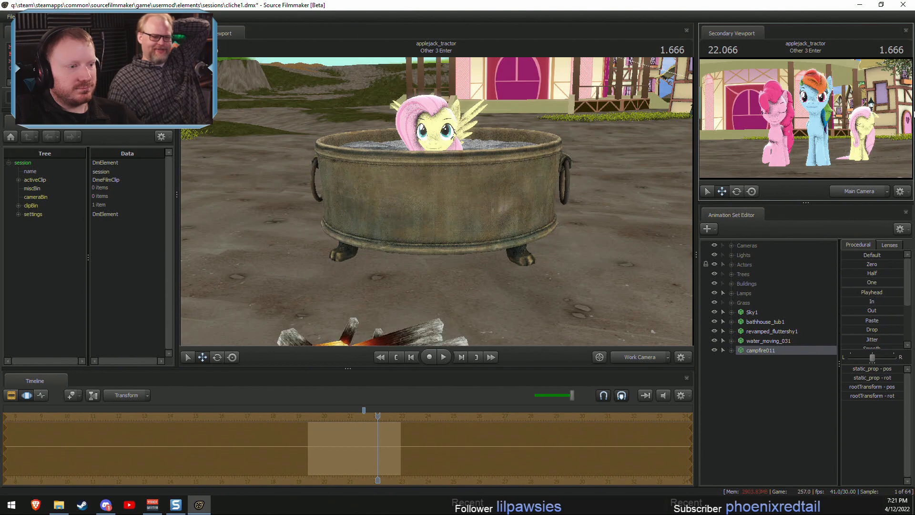
# Move the campfire directly beneath the bathhouse tub and check its placement from a lower angle.
pyautogui.moveTo(435, 238); pyautogui.dragTo(433, 250)
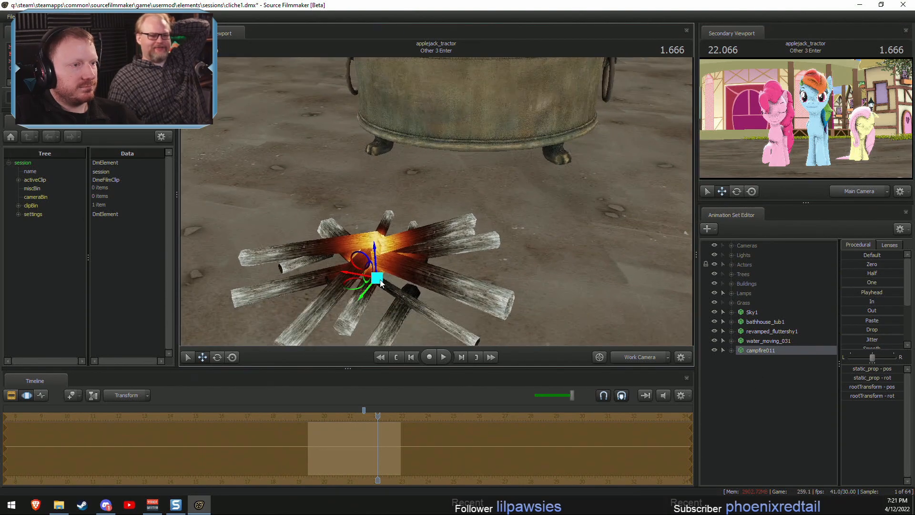
pyautogui.moveTo(380, 282); pyautogui.dragTo(414, 228)
pyautogui.moveTo(445, 172); pyautogui.dragTo(449, 174)
pyautogui.keyDown('alt'); pyautogui.moveTo(478, 217); pyautogui.dragTo(496, 162); pyautogui.keyUp('alt')
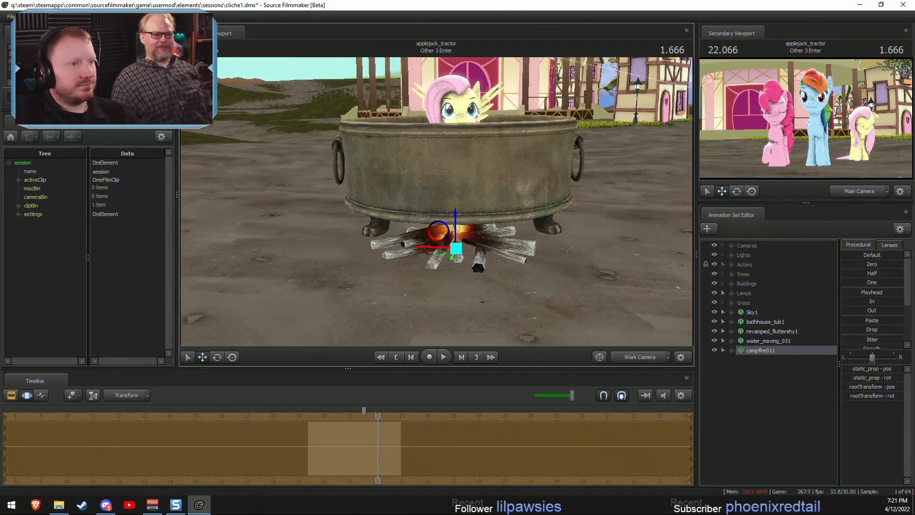
# Move the eye view target of revamped_fluttershy1 in front of the tub so she looks toward the camera.
pyautogui.click(732, 330)
pyautogui.click(741, 340)
pyautogui.click(761, 350)
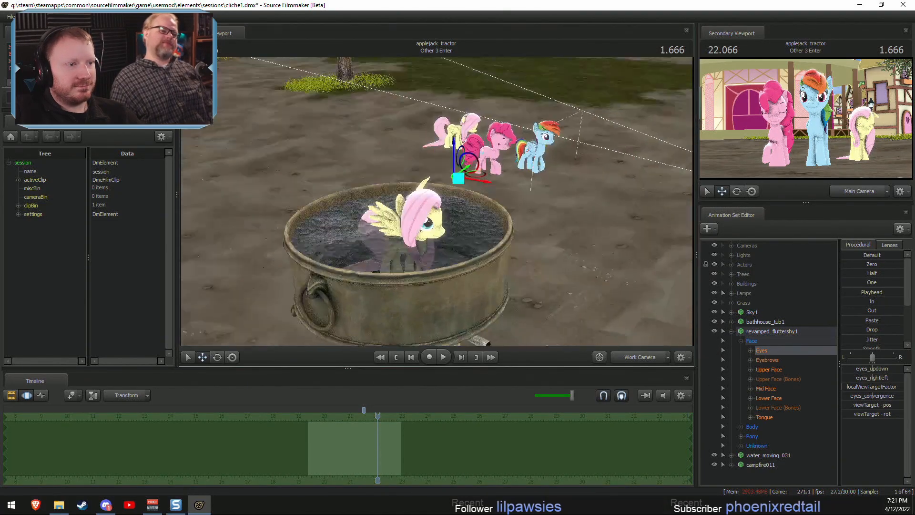
pyautogui.keyDown('alt'); pyautogui.moveTo(429, 164); pyautogui.dragTo(501, 167); pyautogui.keyUp('alt')
pyautogui.click(728, 331)
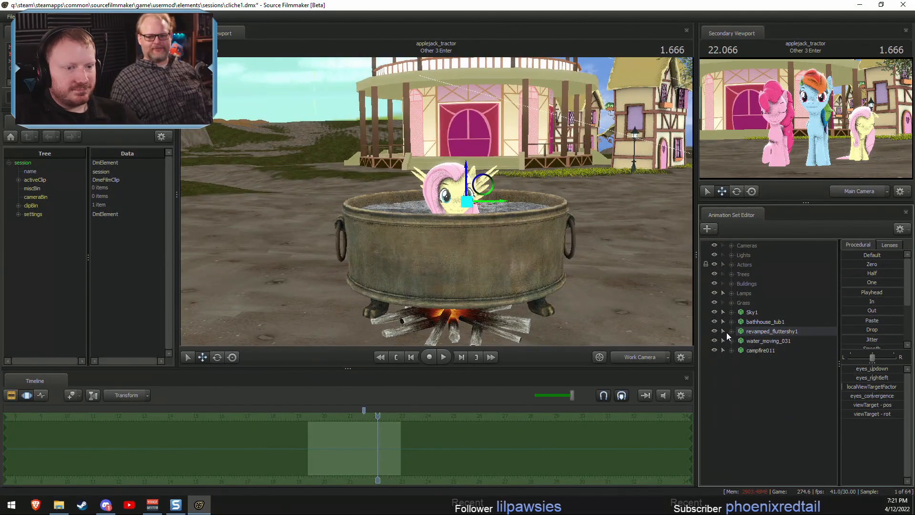
pyautogui.rightClick(751, 384)
pyautogui.click(738, 376)
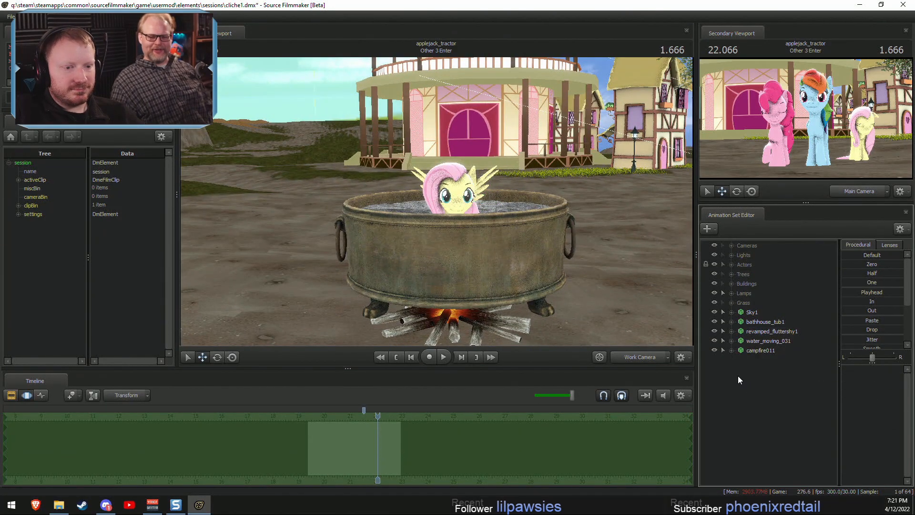
# Create an animation set for a new particle system from dota/particles/dire_fx.pcf, using the fire_barracks_flame definition.
pyautogui.rightClick(774, 382)
pyautogui.click(810, 404)
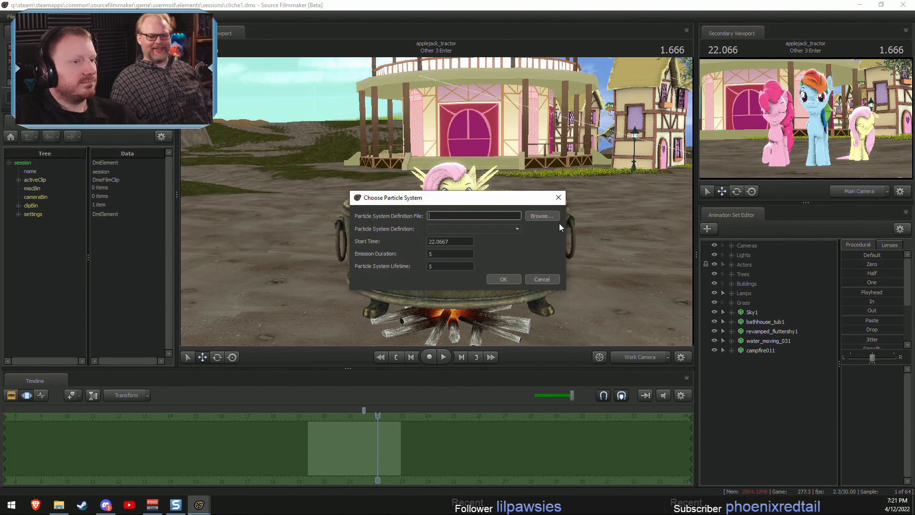
pyautogui.click(541, 215)
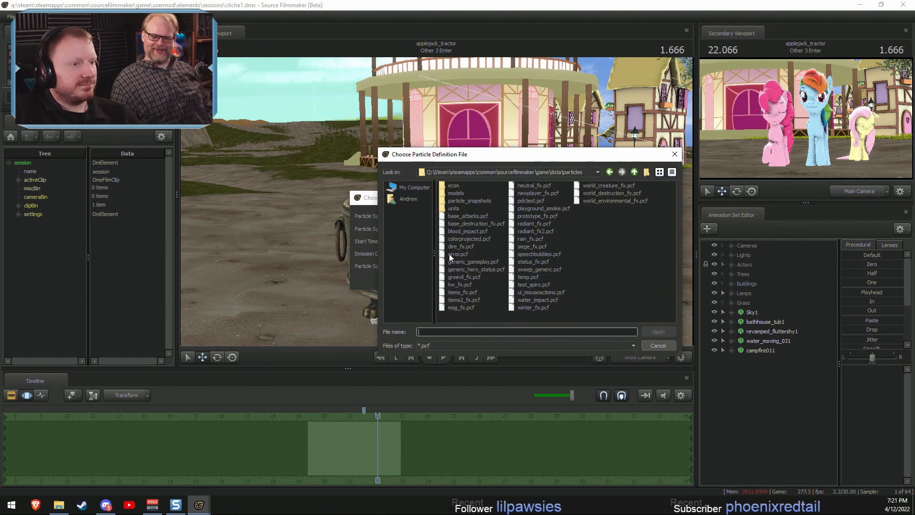
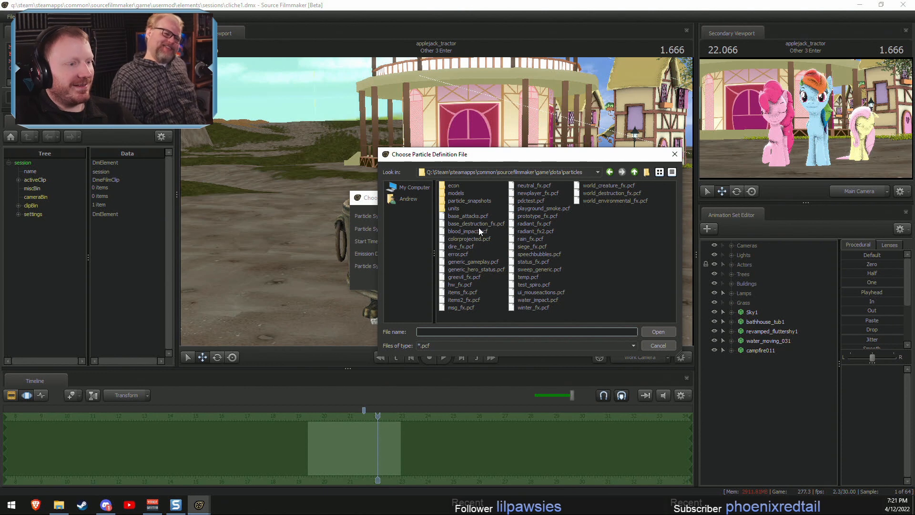
pyautogui.press('BackSpace')
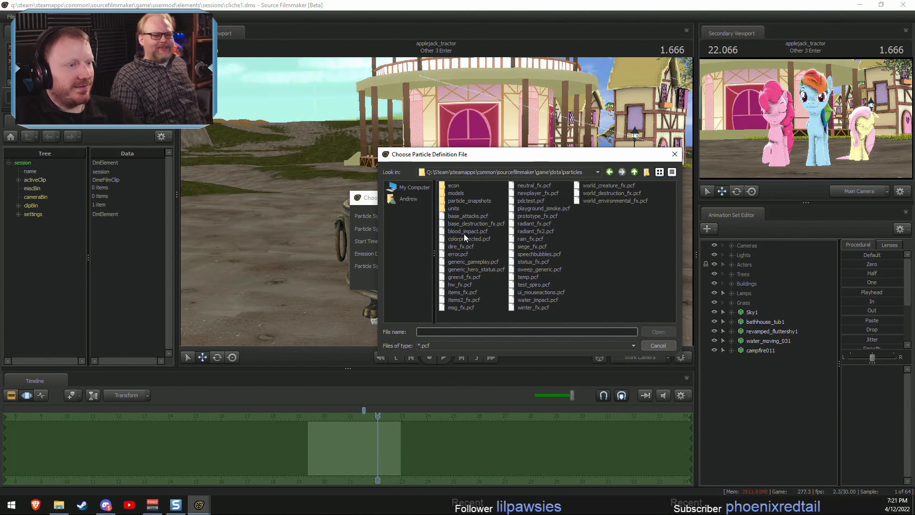
pyautogui.doubleClick(465, 245)
pyautogui.click(473, 229)
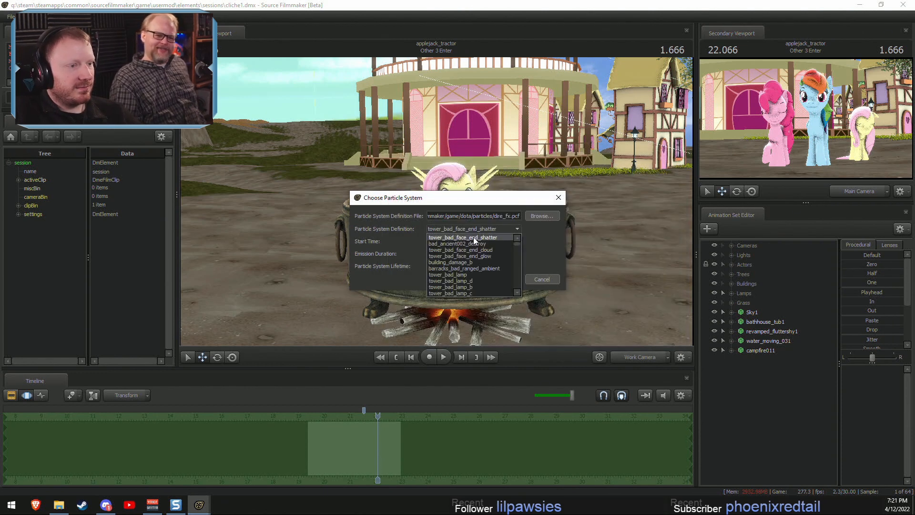
pyautogui.moveTo(518, 244); pyautogui.dragTo(519, 258)
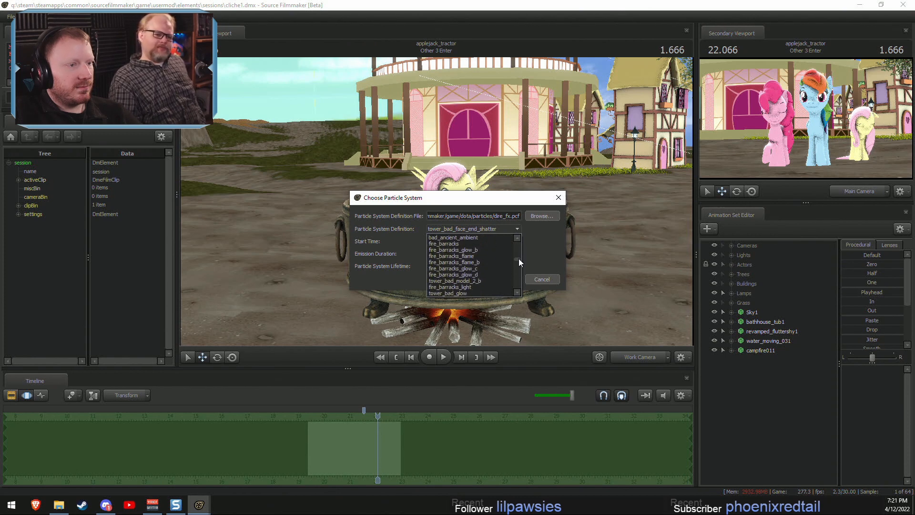
pyautogui.click(444, 254)
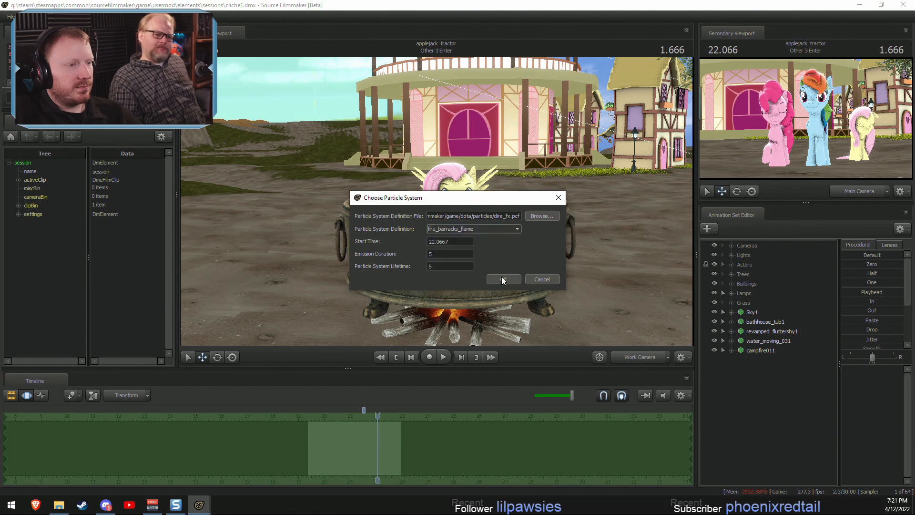
pyautogui.click(502, 278)
# Select fire_barracks_flame1 and play through the Other 3 Enter shot to check when and where its flames are emitted.
pyautogui.click(761, 361)
pyautogui.moveTo(525, 278); pyautogui.dragTo(418, 353)
pyautogui.moveTo(378, 417); pyautogui.dragTo(321, 427)
pyautogui.press('space')
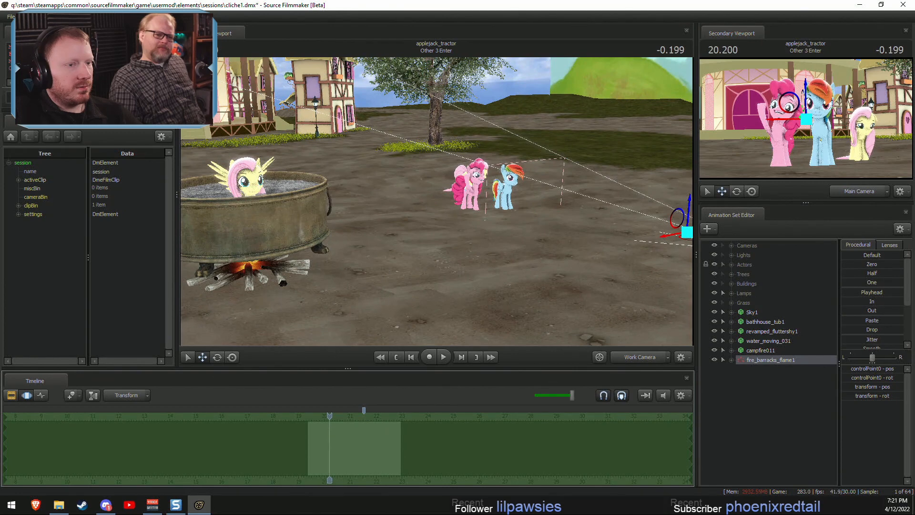
pyautogui.moveTo(456, 219); pyautogui.dragTo(569, 210)
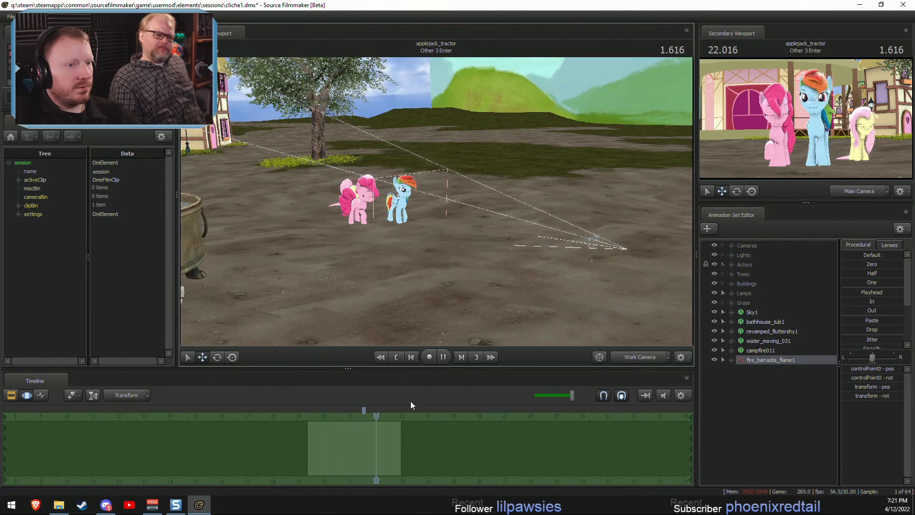
pyautogui.press('space')
# Edit the particle system times of fire_barracks_flame1, giving it an earlier start time that precedes the shot.
pyautogui.rightClick(773, 362)
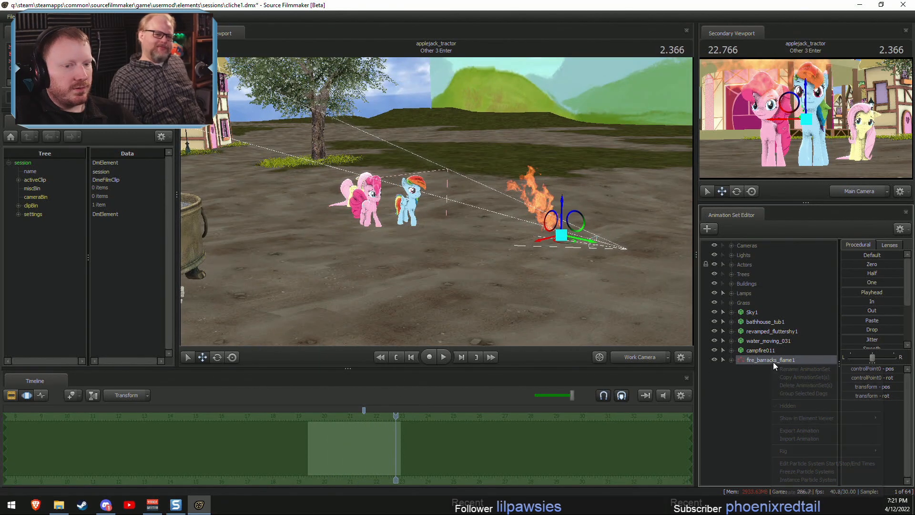
pyautogui.click(816, 478)
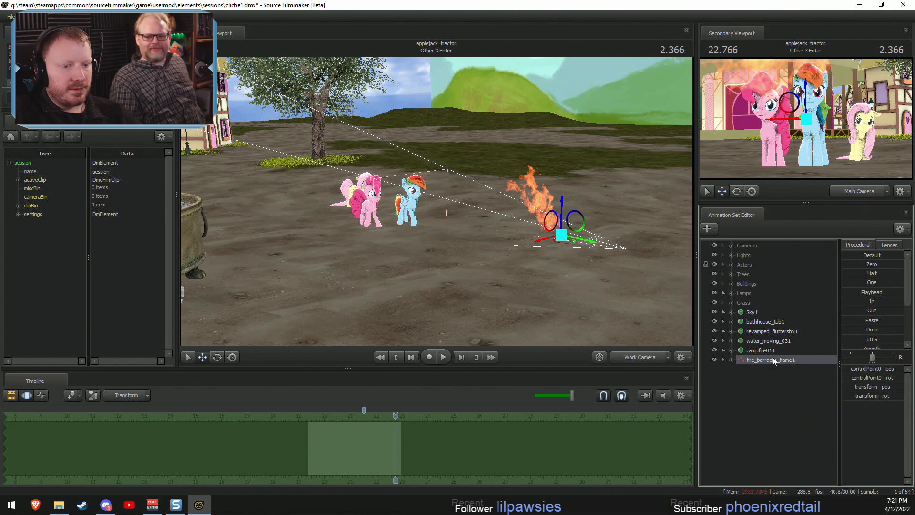
pyautogui.rightClick(773, 361)
pyautogui.click(808, 459)
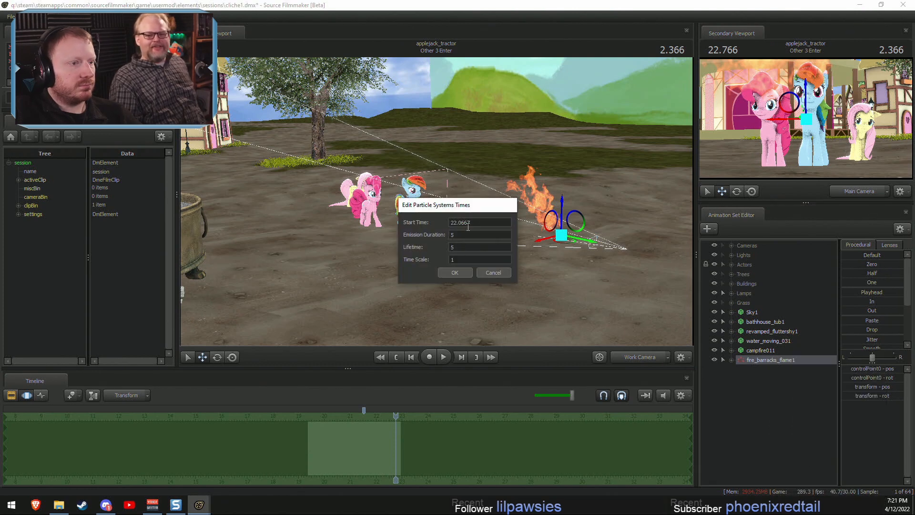
pyautogui.click(465, 272)
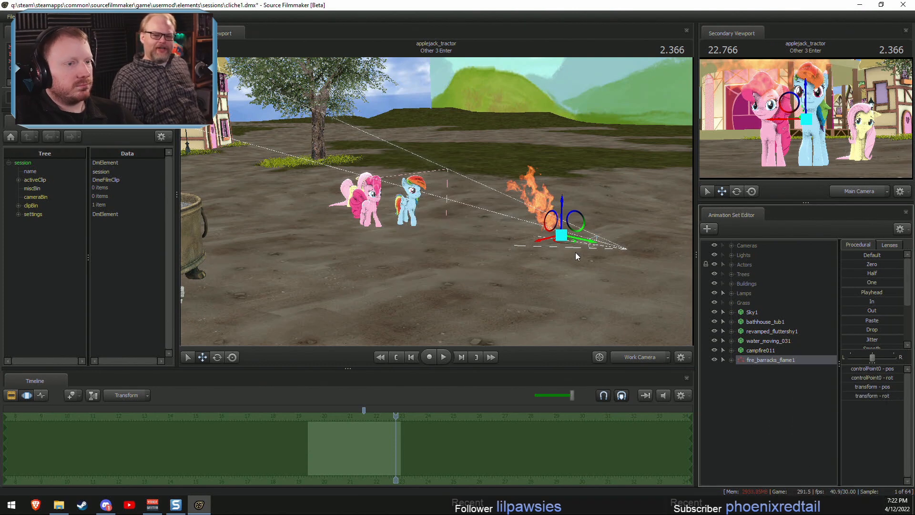
# Move fire_barracks_flame1 across the ground to the campfire under the bathhouse tub and lower it below the logs.
pyautogui.moveTo(538, 240); pyautogui.dragTo(313, 280)
pyautogui.moveTo(397, 419); pyautogui.dragTo(345, 419)
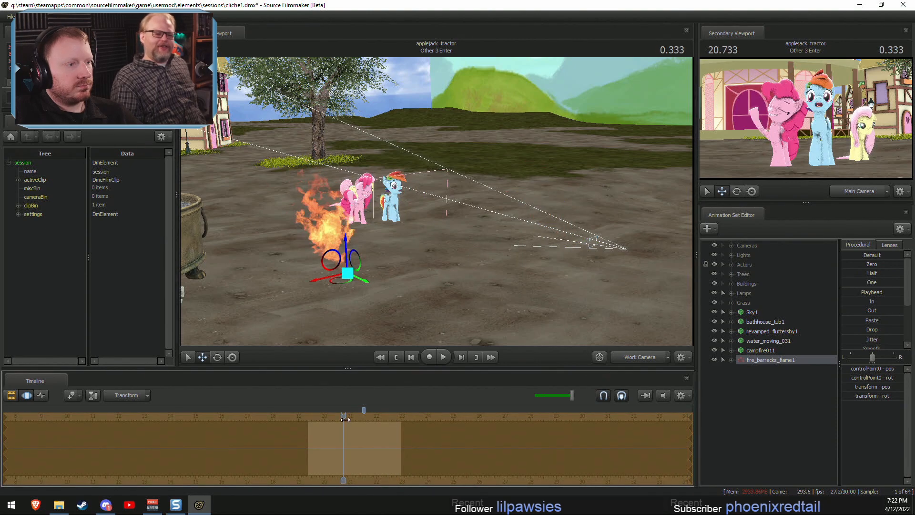
pyautogui.press('space')
pyautogui.press('space')
pyautogui.moveTo(519, 217); pyautogui.dragTo(340, 268)
pyautogui.moveTo(489, 174); pyautogui.dragTo(600, 172)
pyautogui.moveTo(435, 201); pyautogui.dragTo(448, 195)
pyautogui.moveTo(375, 275); pyautogui.dragTo(405, 294)
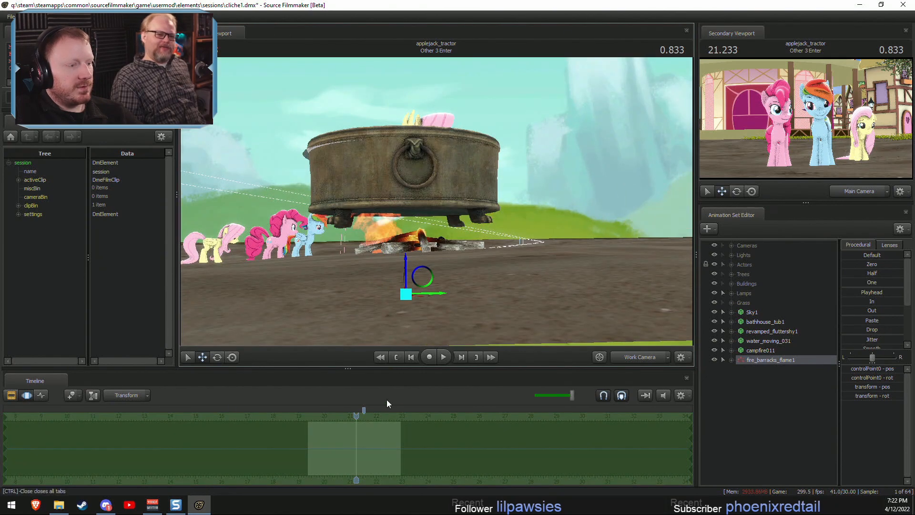
# Nudge fire_barracks_flame1 sideways to center its flames on the campfire logs, checking them at earlier times in the shot.
pyautogui.moveTo(359, 414); pyautogui.dragTo(314, 415)
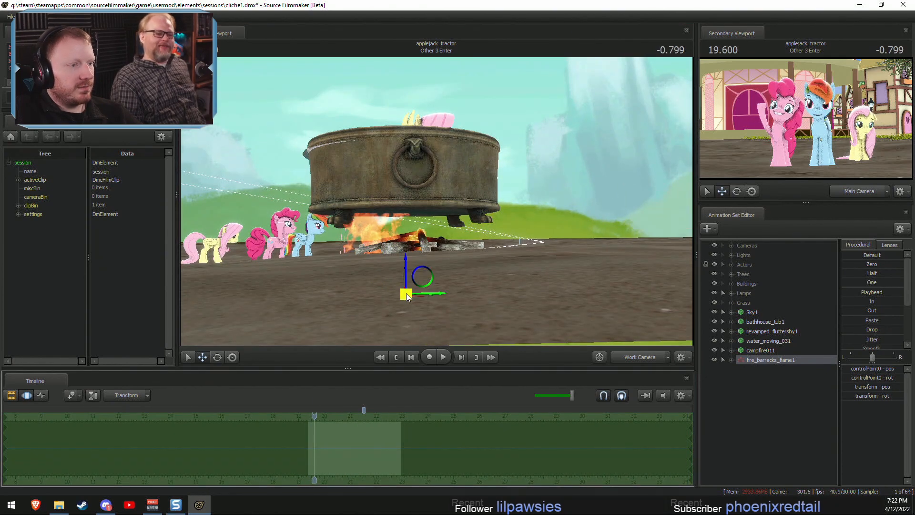
pyautogui.moveTo(406, 296); pyautogui.dragTo(426, 296)
pyautogui.moveTo(316, 417); pyautogui.dragTo(327, 417)
pyautogui.keyDown('alt'); pyautogui.moveTo(502, 229); pyautogui.dragTo(467, 190); pyautogui.keyUp('alt')
pyautogui.press('F2')
pyautogui.press('F3')
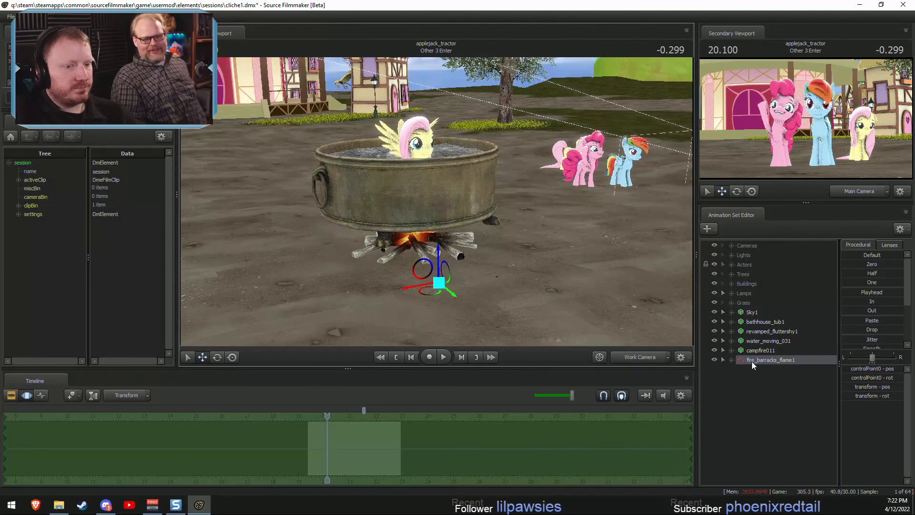
# Duplicate the fire_barracks_flame1 animation set and shift the copy toward the campfire side away from the standing ponies.
pyautogui.rightClick(752, 360)
pyautogui.click(768, 372)
pyautogui.rightClick(760, 376)
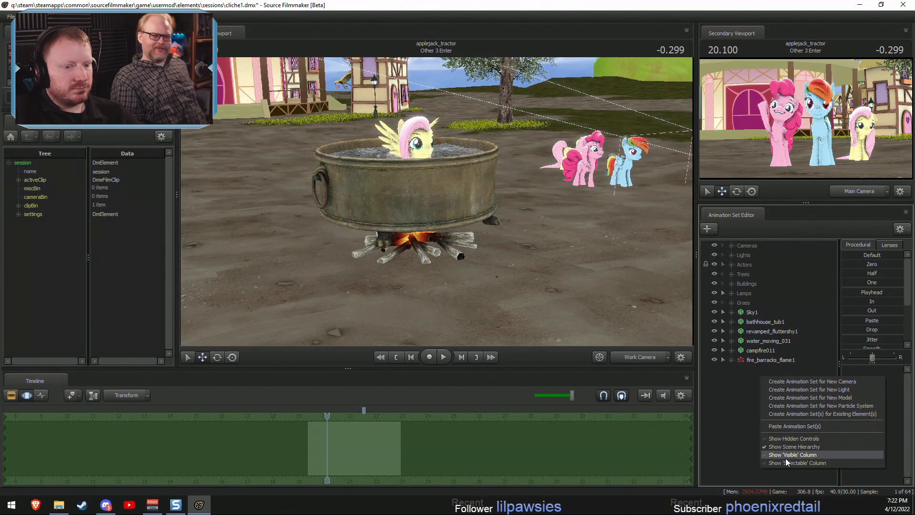
pyautogui.click(787, 426)
pyautogui.click(756, 370)
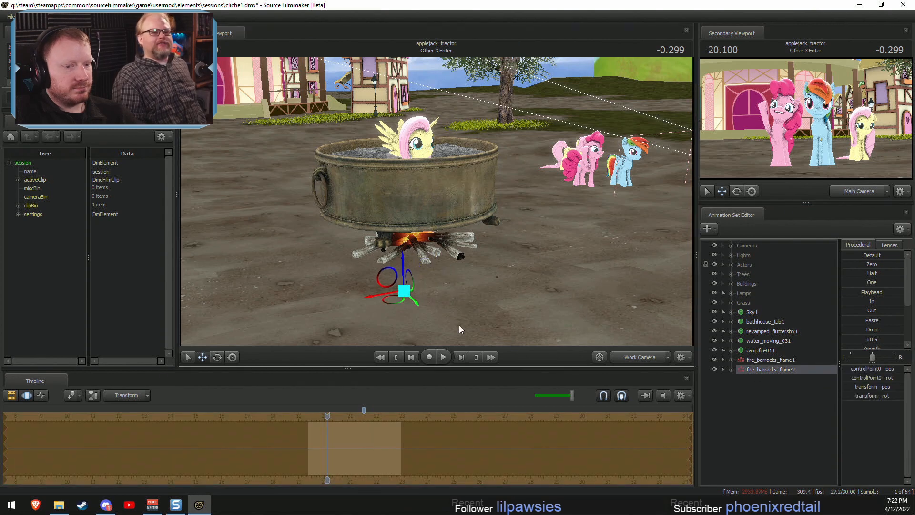
# Show the fire_barracks_flame2 particle system in the Element Viewer and set its randomSeed to -21691061.
pyautogui.rightClick(773, 377)
pyautogui.moveTo(805, 430)
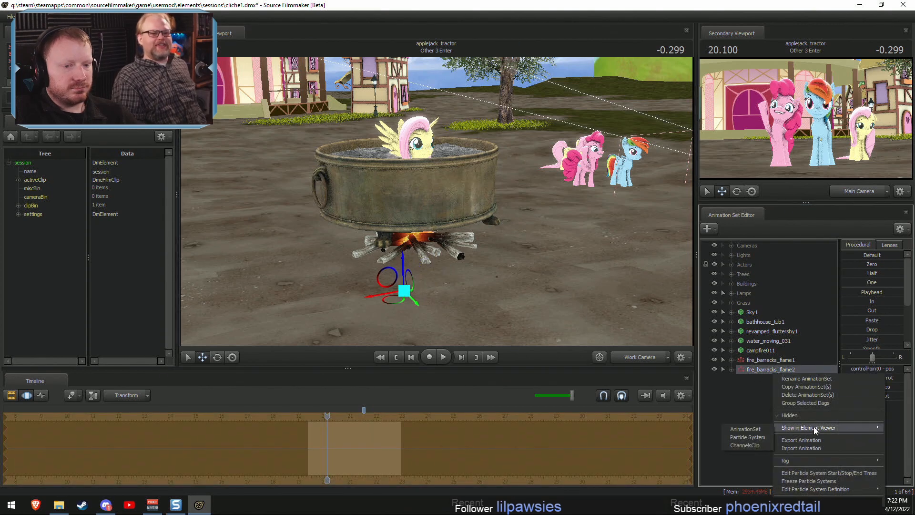
pyautogui.click(753, 431)
pyautogui.click(117, 257)
pyautogui.press('BackSpace')
pyautogui.write('1691061')
pyautogui.click(136, 283)
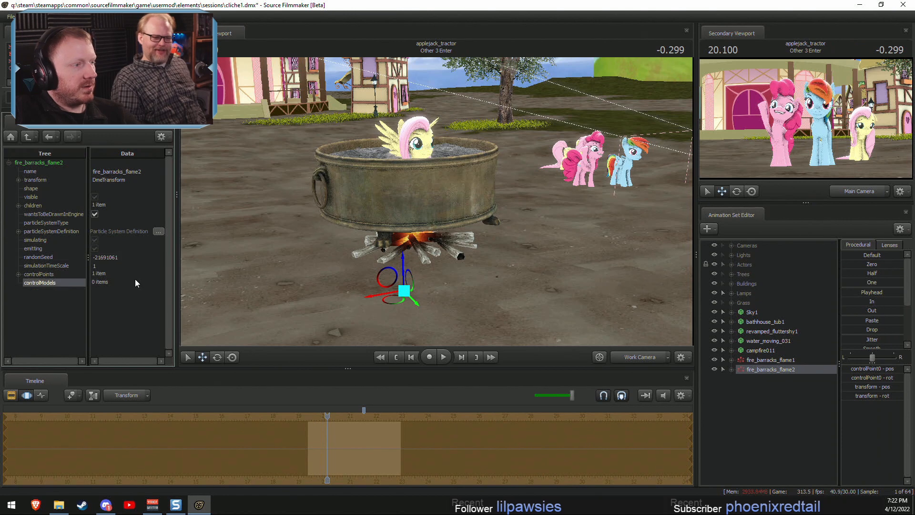
# Paste another copy of the flame animation set and shift it toward the opposite side of the campfire.
pyautogui.rightClick(776, 390)
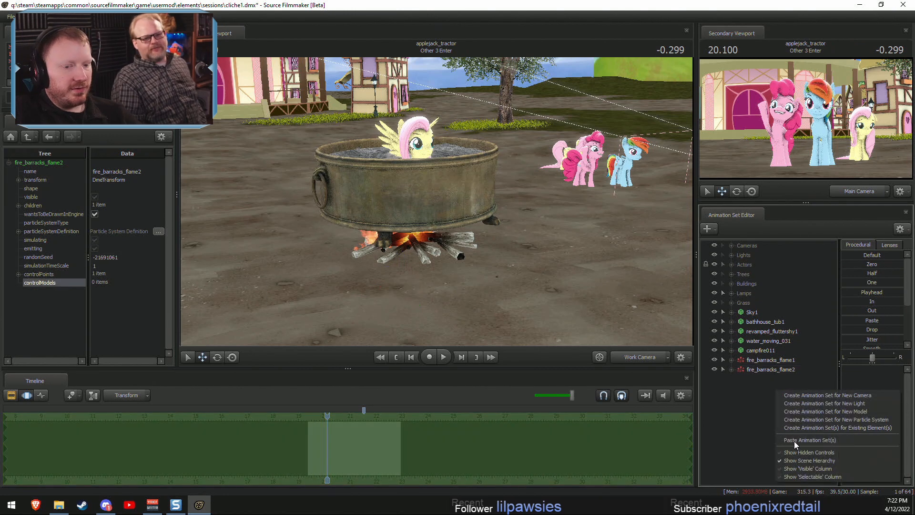
pyautogui.click(806, 440)
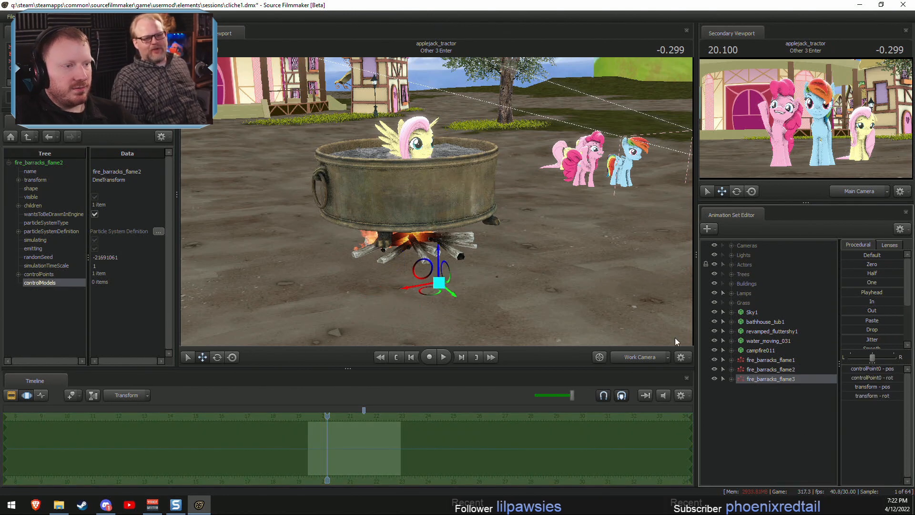
pyautogui.moveTo(433, 294); pyautogui.dragTo(453, 293)
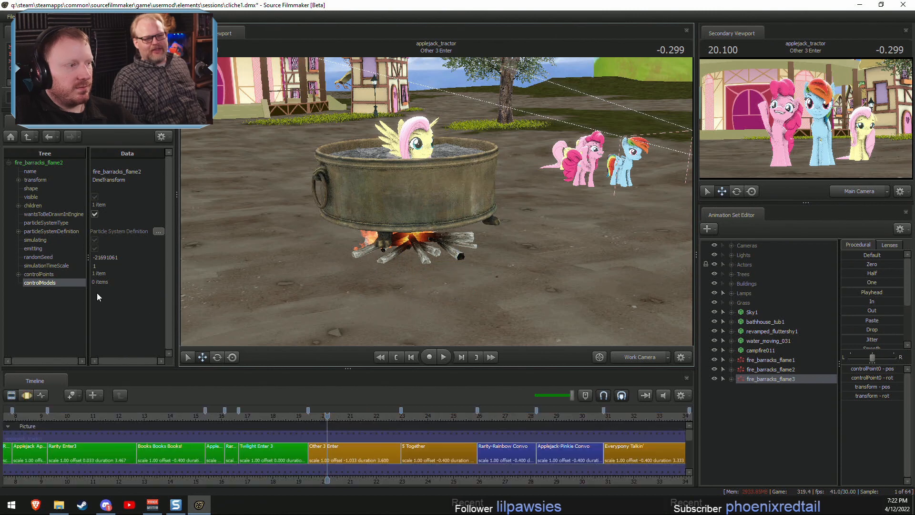
# Show the fire_barracks_flame3 particle system in the Element Viewer, set its randomSeed to -21691062, and check the flames from the front.
pyautogui.rightClick(767, 379)
pyautogui.moveTo(812, 434)
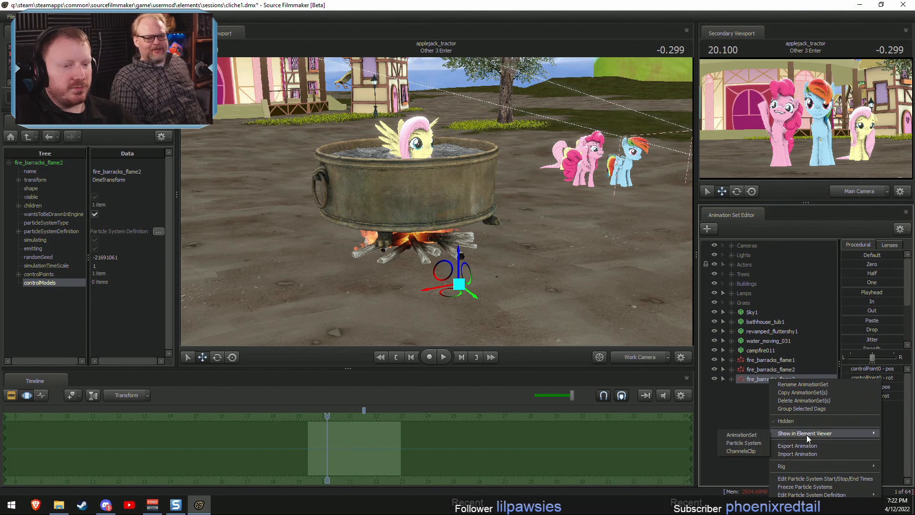
pyautogui.click(743, 442)
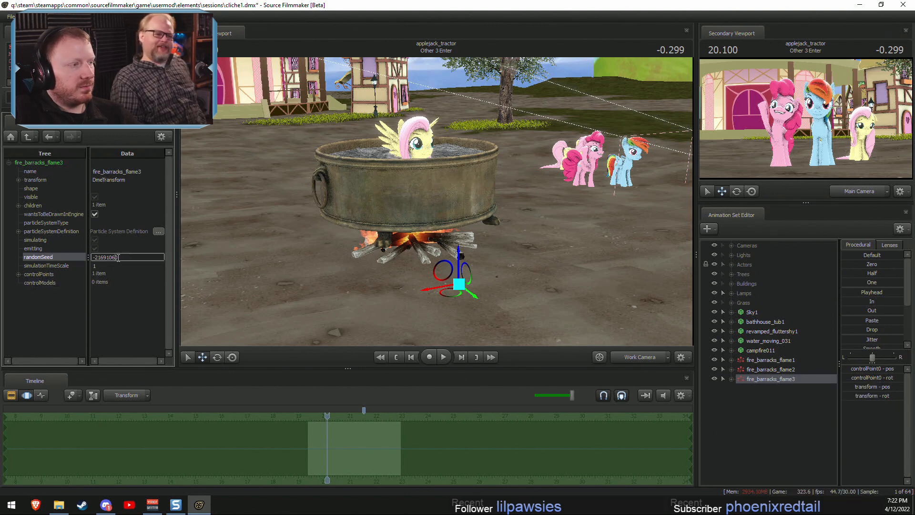
pyautogui.click(132, 284)
pyautogui.keyDown('alt'); pyautogui.moveTo(447, 207); pyautogui.dragTo(447, 208); pyautogui.keyUp('alt')
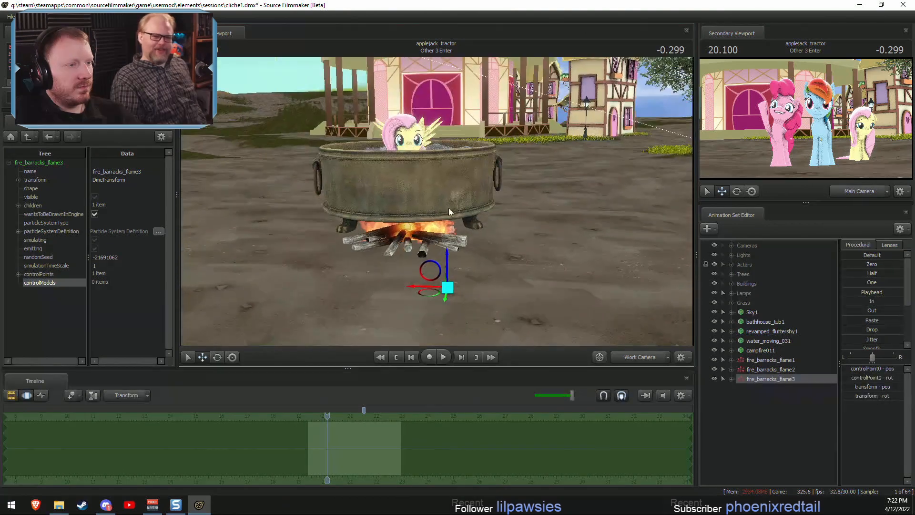
# Select the three fire_barracks_flame sets and play the Other 3 Enter shot to check the fire beneath the pot.
pyautogui.keyDown('shift'); pyautogui.click(779, 359); pyautogui.keyUp('shift')
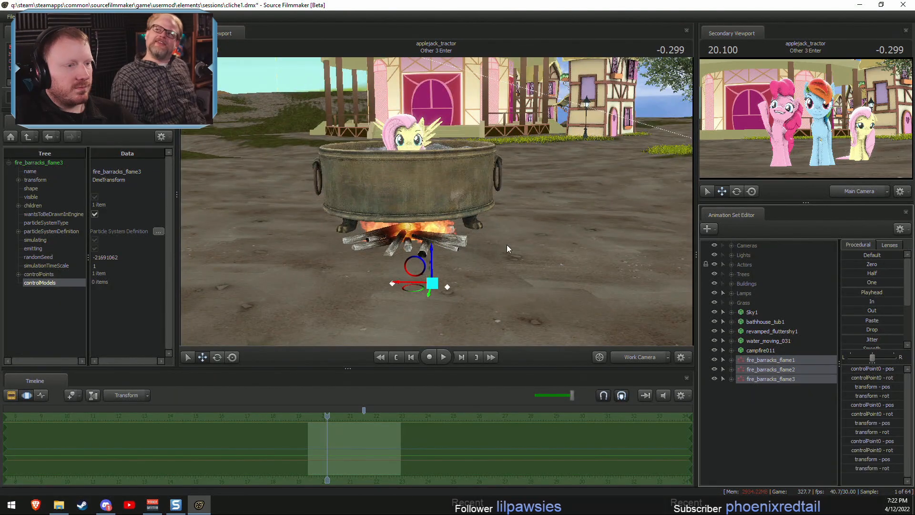
pyautogui.keyDown('alt'); pyautogui.moveTo(507, 244); pyautogui.dragTo(505, 215); pyautogui.keyUp('alt')
pyautogui.press('F2')
pyautogui.press('space')
pyautogui.press('space')
pyautogui.moveTo(436, 204); pyautogui.dragTo(427, 183)
pyautogui.press('w')
pyautogui.press('space')
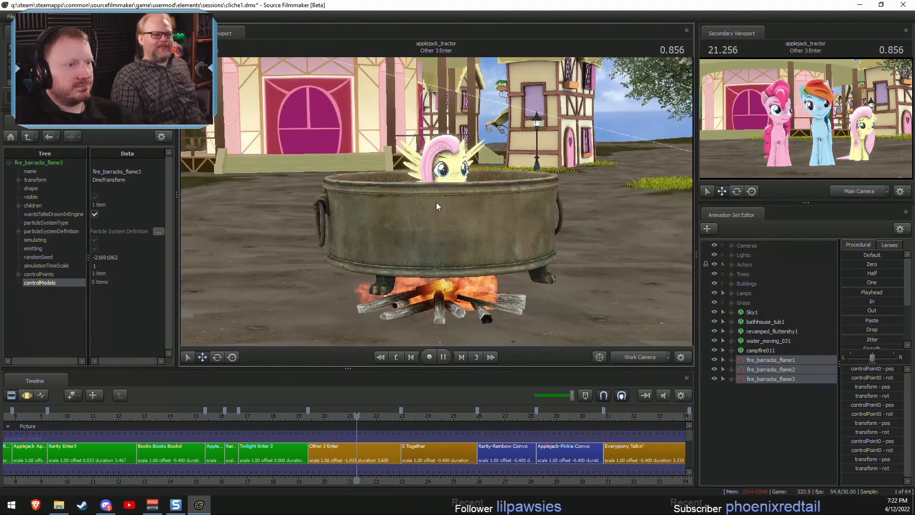
pyautogui.moveTo(468, 209); pyautogui.dragTo(466, 188)
pyautogui.scroll(5, 468, 209)
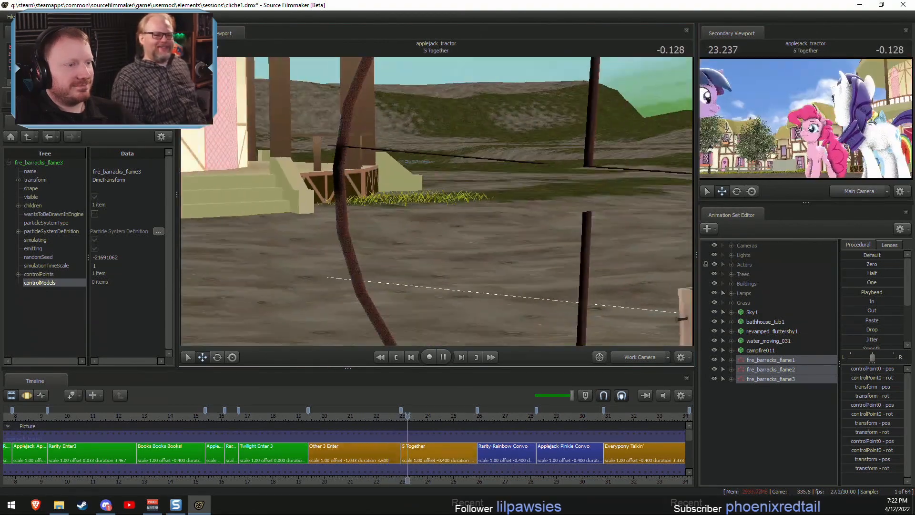
pyautogui.press('space')
pyautogui.click(310, 424)
pyautogui.press('space')
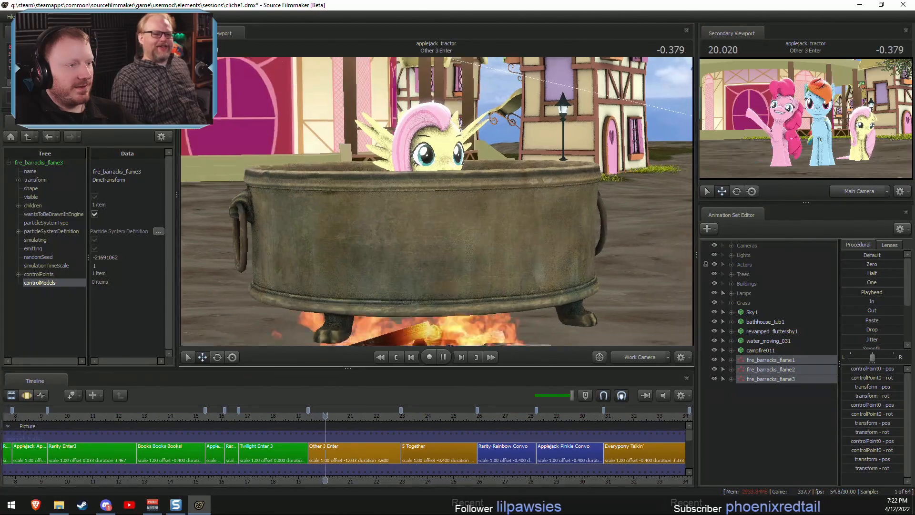
# Examine the water surface and flames around Fluttershy inside the pot up close.
pyautogui.moveTo(429, 188); pyautogui.dragTo(430, 201)
pyautogui.press('space')
pyautogui.moveTo(507, 168); pyautogui.dragTo(505, 161)
pyautogui.press('w')
pyautogui.press('w')
pyautogui.press('s')
pyautogui.press('w')
pyautogui.moveTo(436, 202); pyautogui.dragTo(438, 200)
pyautogui.press('w')
pyautogui.click(739, 362)
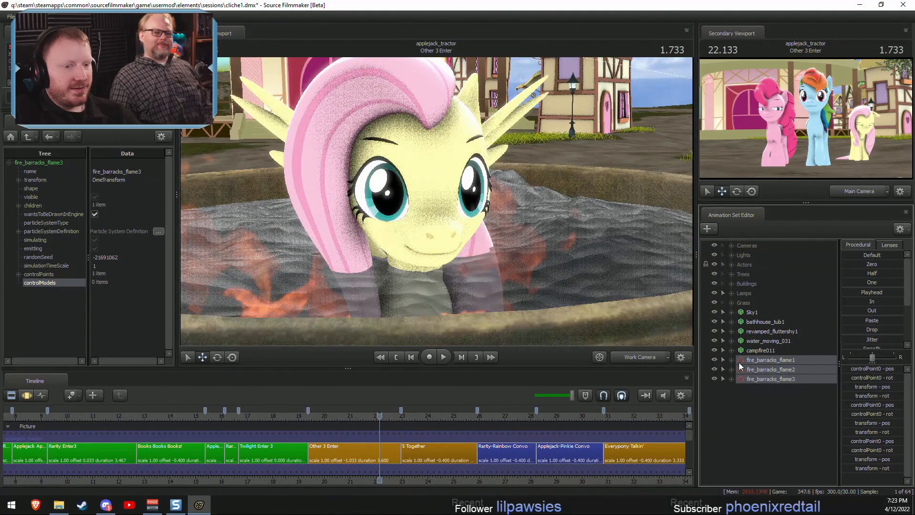
pyautogui.moveTo(568, 234); pyautogui.dragTo(568, 234)
pyautogui.press('s')
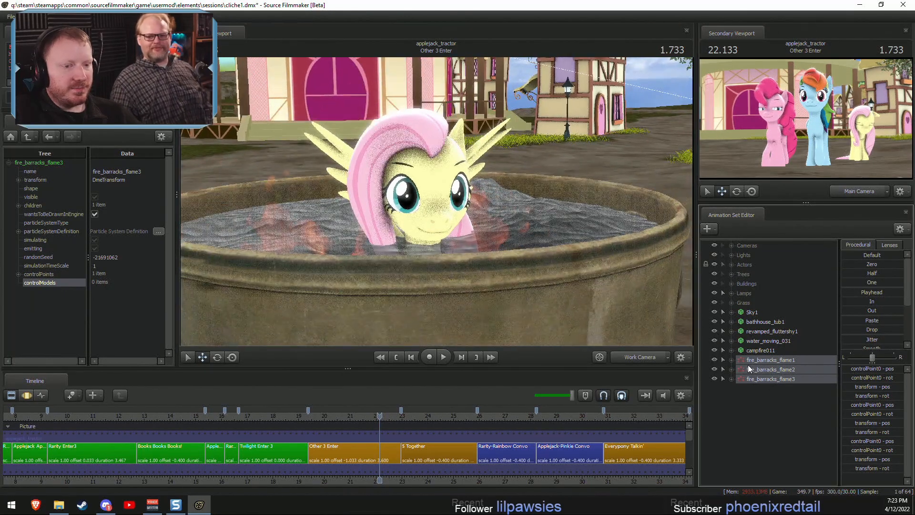
# Deselect the flame animation sets and save the session.
pyautogui.click(773, 437)
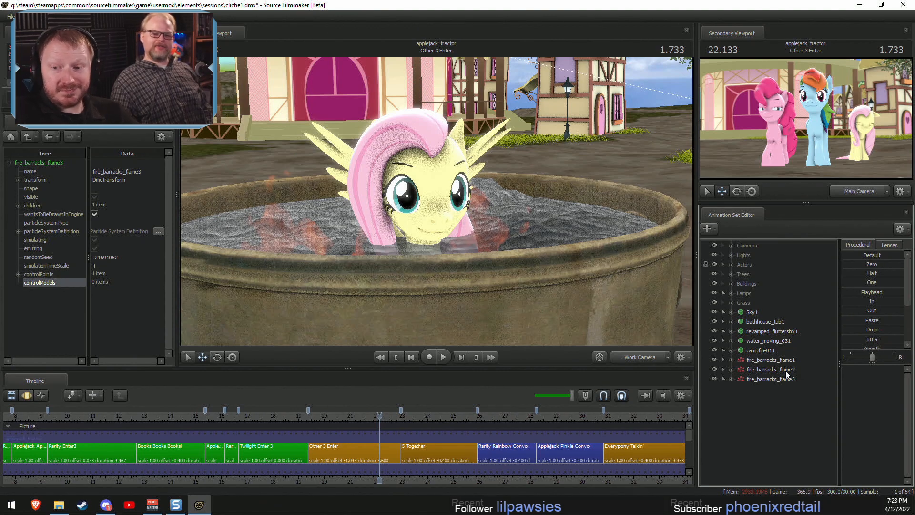
pyautogui.press('s')
pyautogui.moveTo(613, 296); pyautogui.dragTo(605, 322)
pyautogui.press('F3')
pyautogui.press('F2')
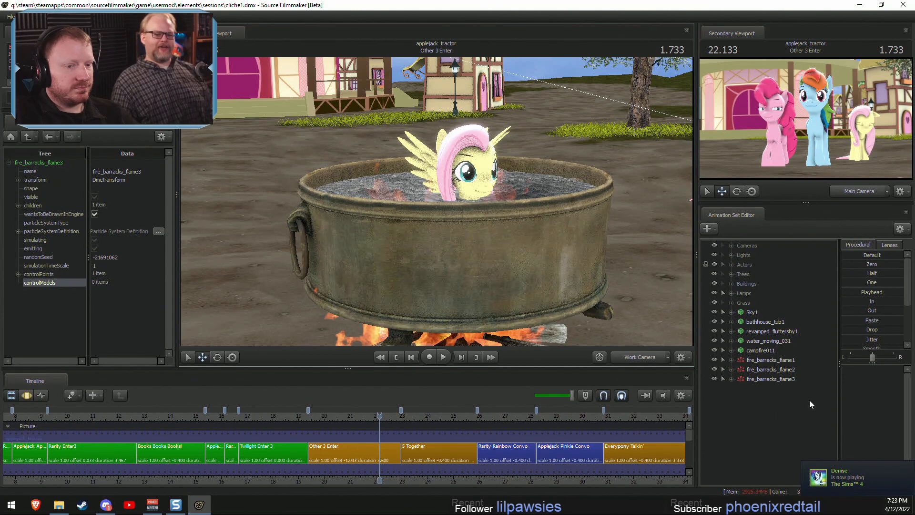
# Create an animation set for the model fluttershys_cottage\carrot_slice.mdl, found by filtering for "carrot".
pyautogui.rightClick(752, 412)
pyautogui.click(776, 430)
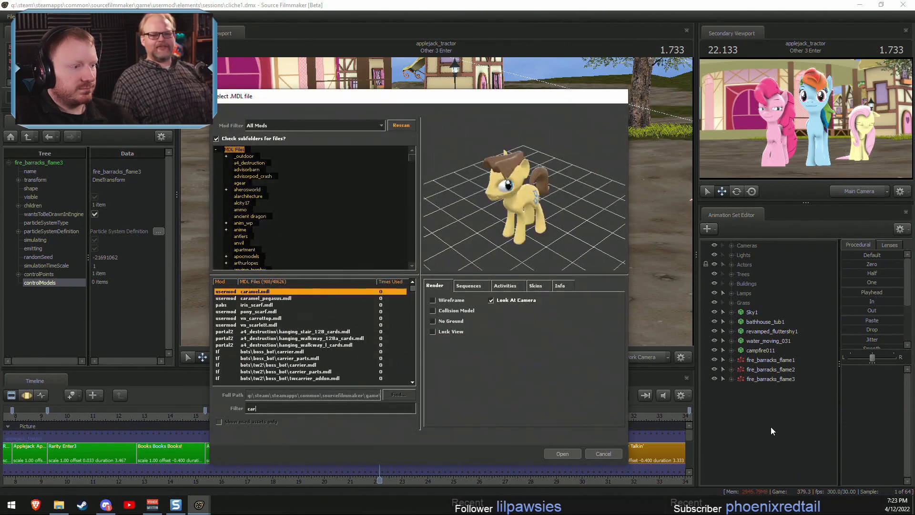
pyautogui.write('ot')
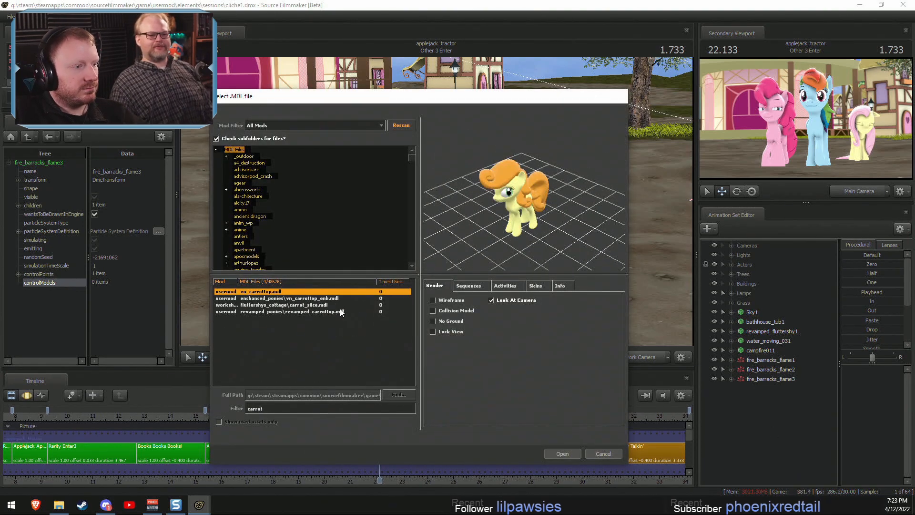
pyautogui.click(341, 304)
pyautogui.press('Down')
pyautogui.press('Up')
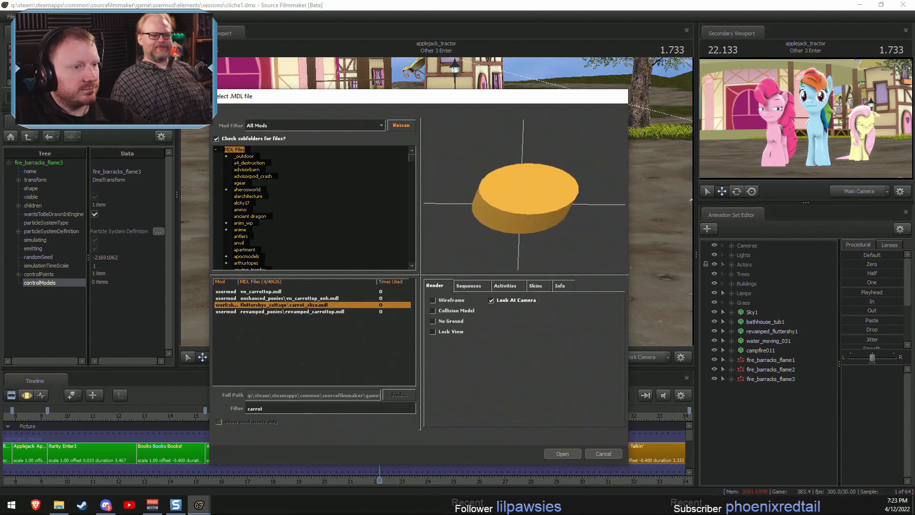
pyautogui.press('Up')
pyautogui.press('Down')
pyautogui.press('Down')
pyautogui.press('Up')
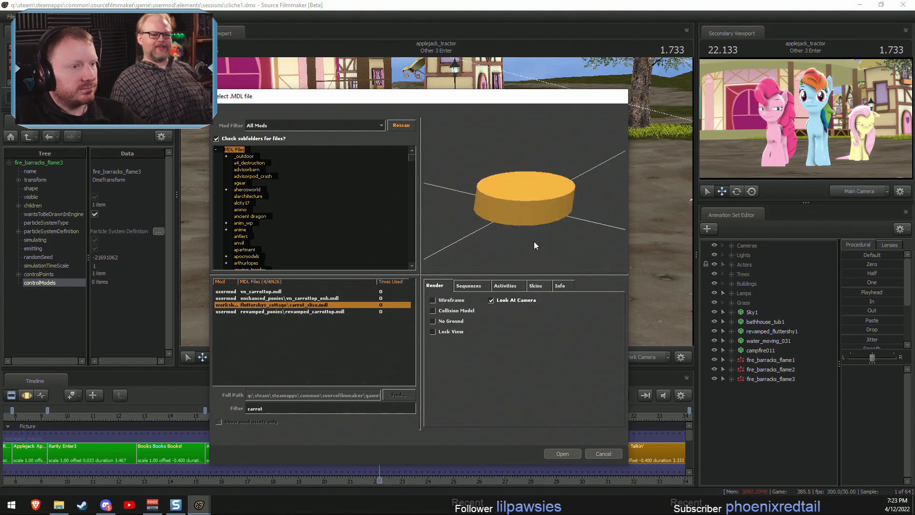
pyautogui.click(561, 455)
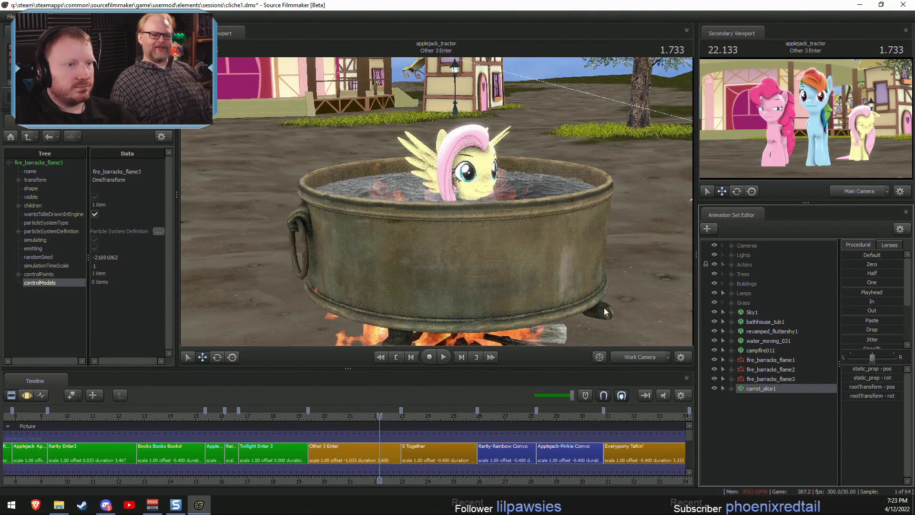
pyautogui.moveTo(436, 201); pyautogui.dragTo(477, 224)
pyautogui.rightClick(745, 423)
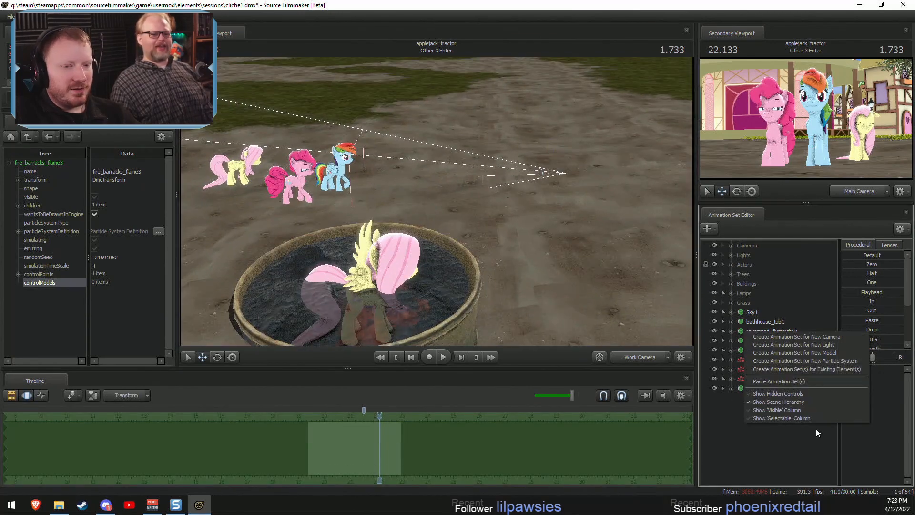
pyautogui.click(822, 353)
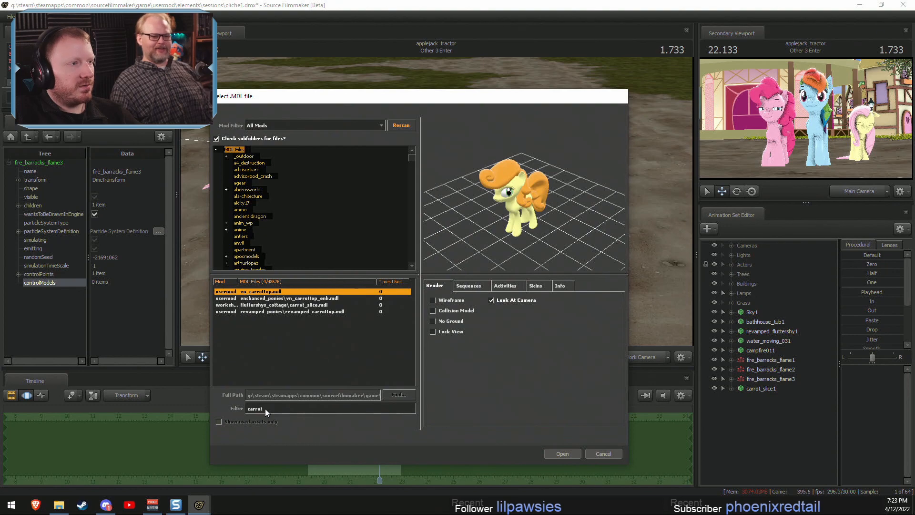
pyautogui.press('Escape')
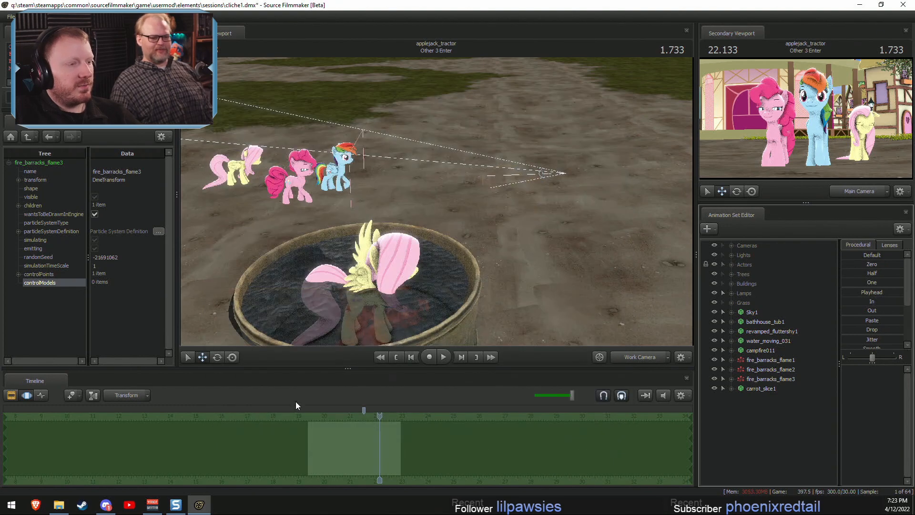
# Select carrot_slice1 and move it onto the water inside the pot, beside Fluttershy's wings.
pyautogui.moveTo(343, 286); pyautogui.dragTo(343, 329)
pyautogui.moveTo(523, 178); pyautogui.dragTo(353, 279)
pyautogui.click(767, 389)
pyautogui.moveTo(366, 296); pyautogui.dragTo(328, 339)
pyautogui.moveTo(471, 236); pyautogui.dragTo(391, 190)
pyautogui.press('F2')
pyautogui.press('F3')
# Add a scale control to carrot_slice1's static_prop and enlarge the carrot slice.
pyautogui.click(732, 388)
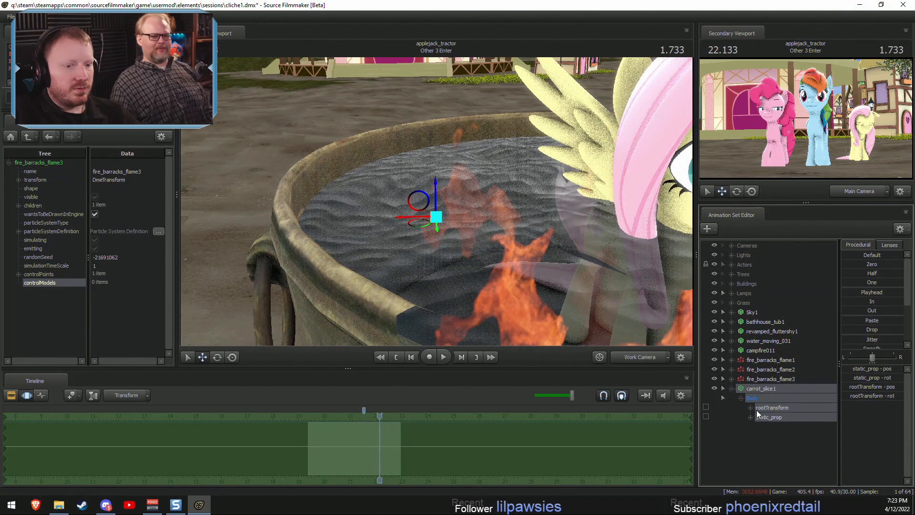
pyautogui.click(776, 417)
pyautogui.rightClick(779, 418)
pyautogui.click(809, 441)
pyautogui.click(810, 426)
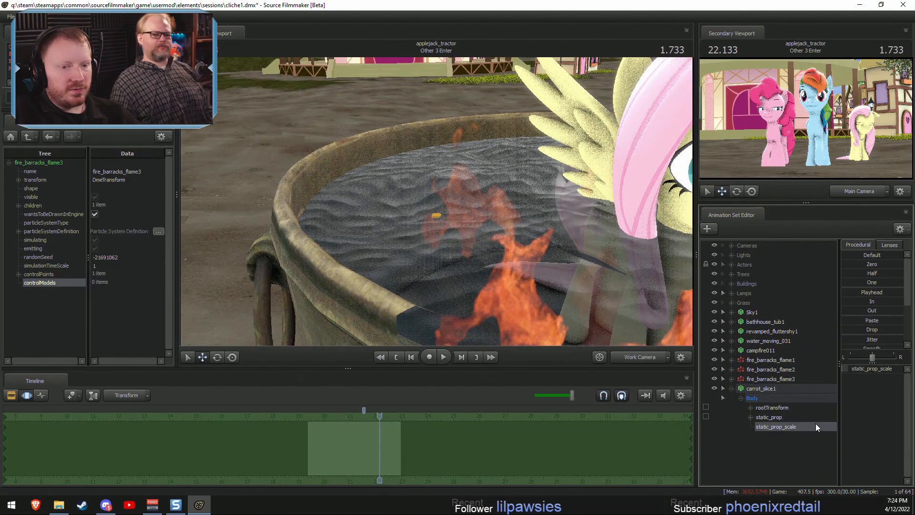
pyautogui.moveTo(855, 368); pyautogui.dragTo(864, 368)
pyautogui.moveTo(485, 229); pyautogui.dragTo(485, 243)
pyautogui.press('r')
pyautogui.moveTo(470, 184); pyautogui.dragTo(478, 138)
# Play the shot to check how the enlarged carrot slice sits in the moving water.
pyautogui.press('w')
pyautogui.moveTo(435, 201); pyautogui.dragTo(436, 202)
pyautogui.press('s')
pyautogui.press('space')
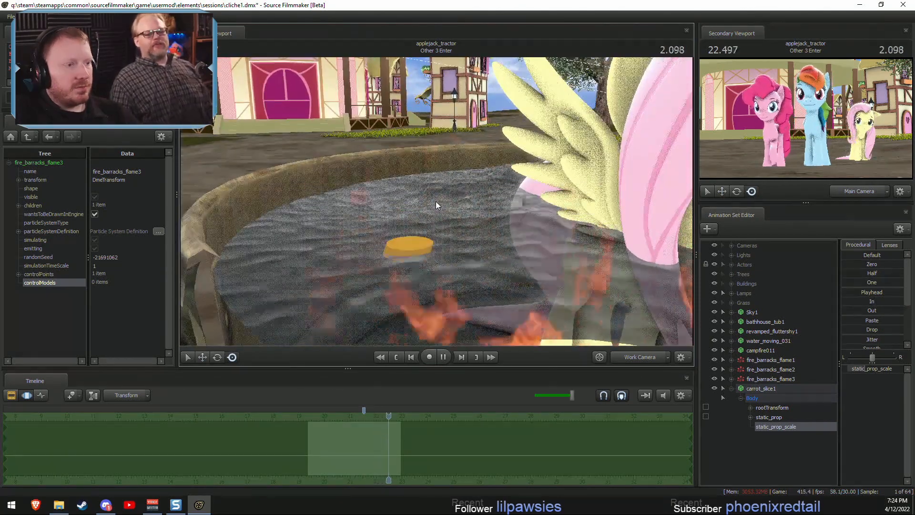
pyautogui.press('space')
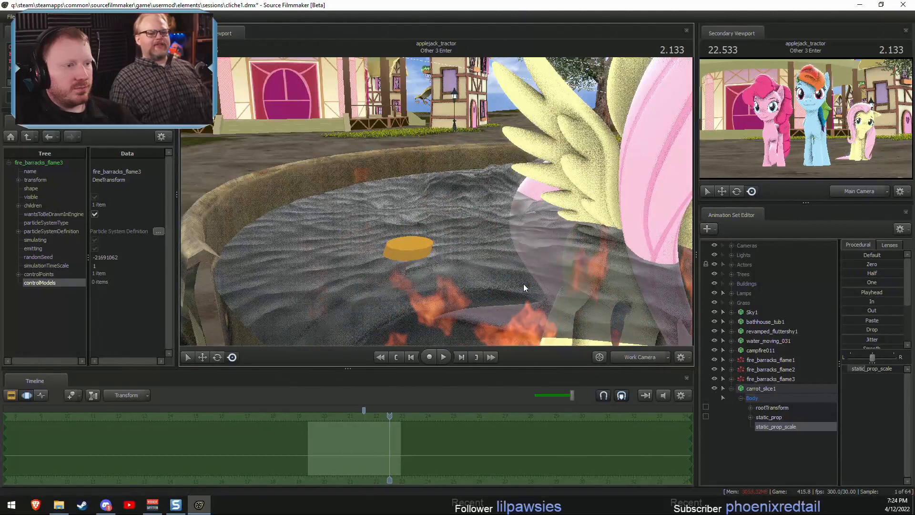
# Select water_moving_031, try to stretch its motion over a longer time range, and play the result.
pyautogui.click(731, 389)
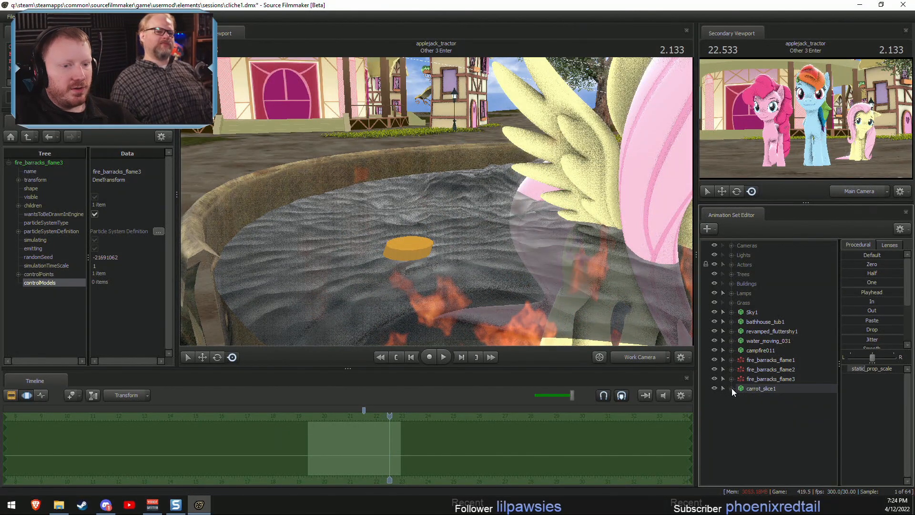
pyautogui.click(731, 389)
pyautogui.click(770, 341)
pyautogui.press('s')
pyautogui.moveTo(495, 272); pyautogui.dragTo(491, 274)
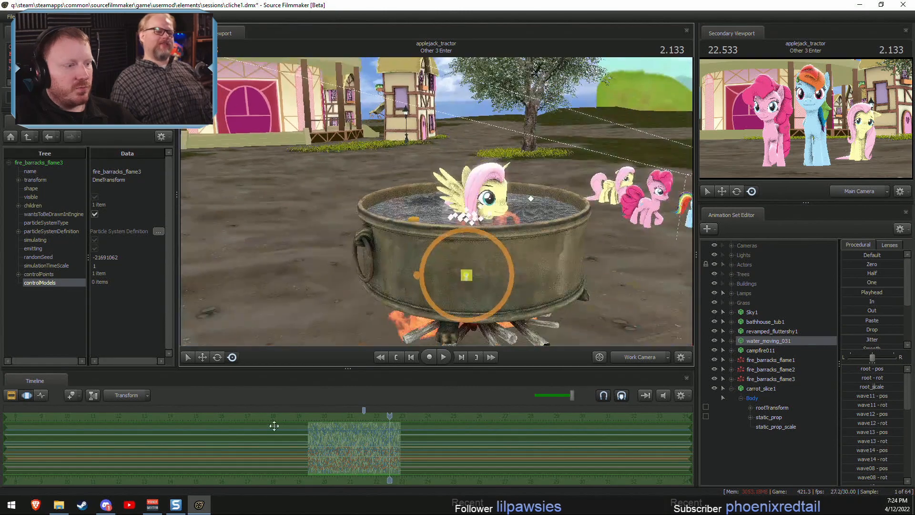
pyautogui.scroll(2, 274, 425)
pyautogui.keyDown('shift'); pyautogui.moveTo(280, 443); pyautogui.dragTo(438, 451); pyautogui.keyUp('shift')
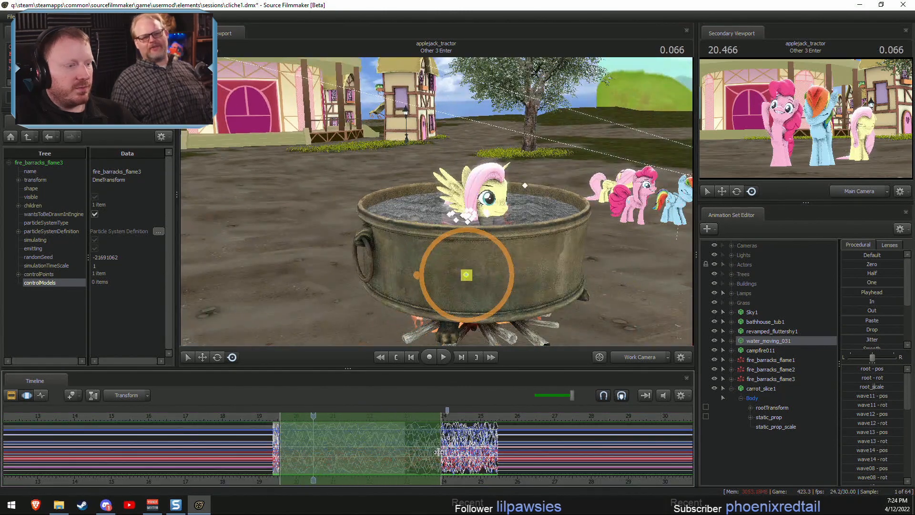
pyautogui.press('F2')
pyautogui.press('space')
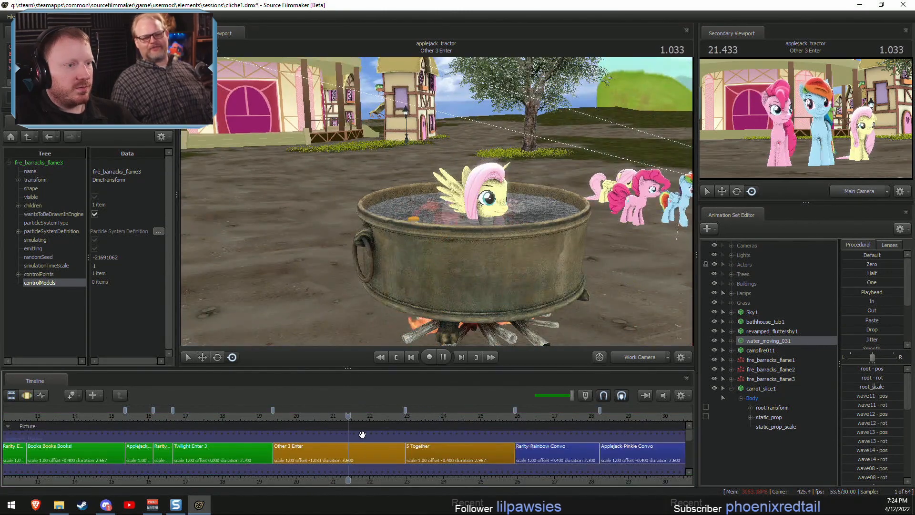
pyautogui.press('space')
# Check the water's motion range against the Other 3 Enter shot and replay from the shot's start.
pyautogui.press('F3')
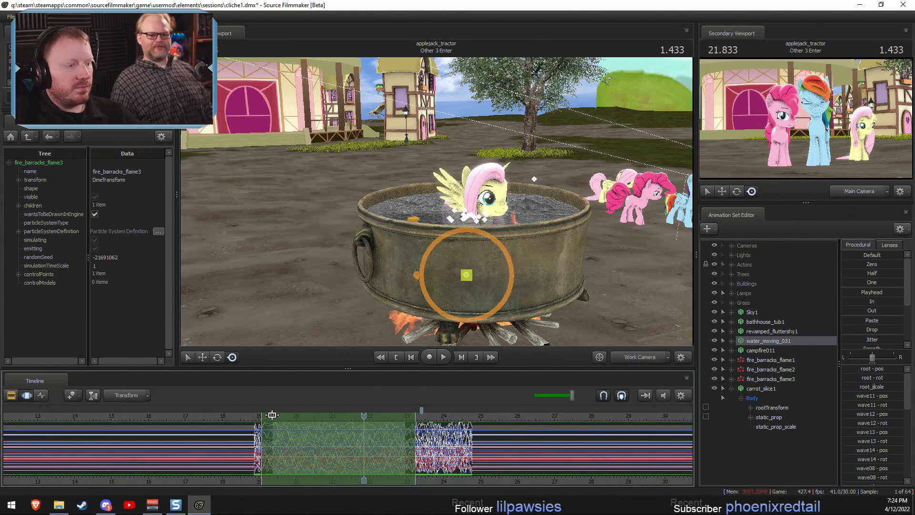
pyautogui.press('F2')
pyautogui.press('F3')
pyautogui.press('F2')
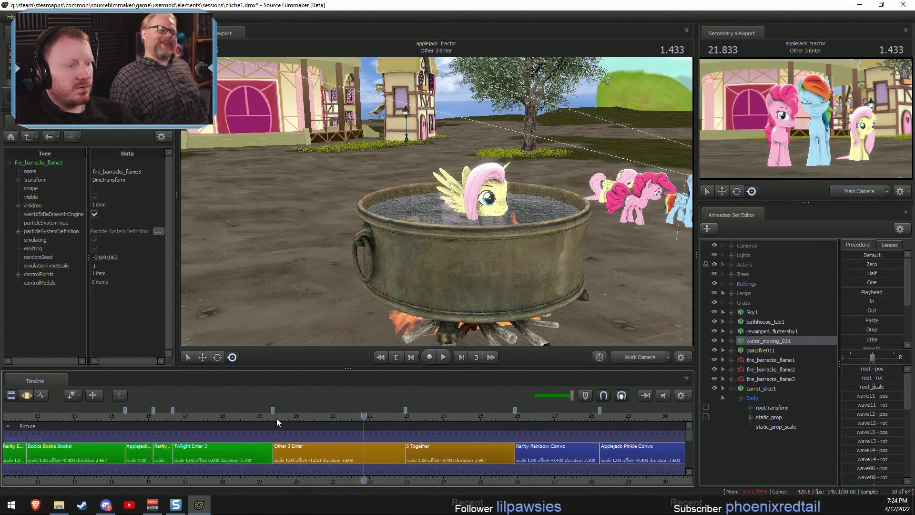
pyautogui.press('F3')
pyautogui.click(277, 418)
pyautogui.press('space')
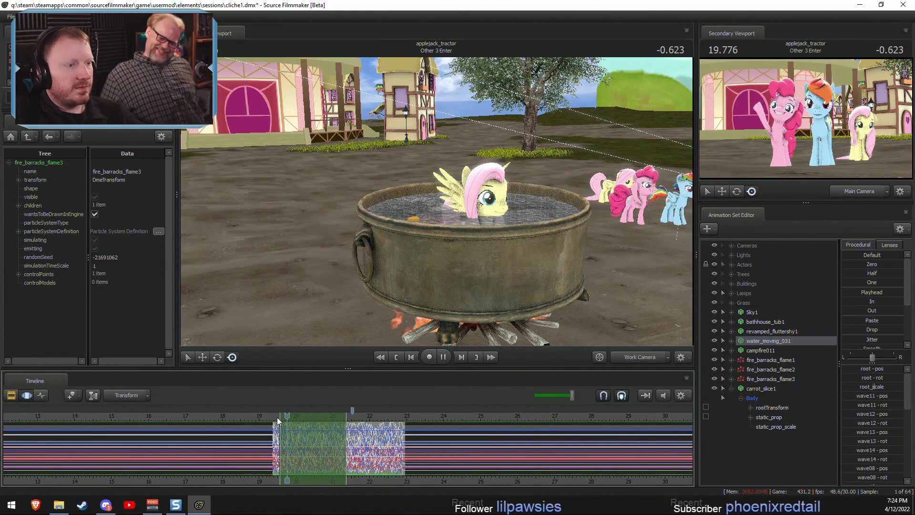
pyautogui.press('space')
# Select carrot_slice1 and inspect it up close in the pot with the Move manipulator active.
pyautogui.moveTo(580, 291); pyautogui.dragTo(558, 276)
pyautogui.press('w')
pyautogui.press('F2')
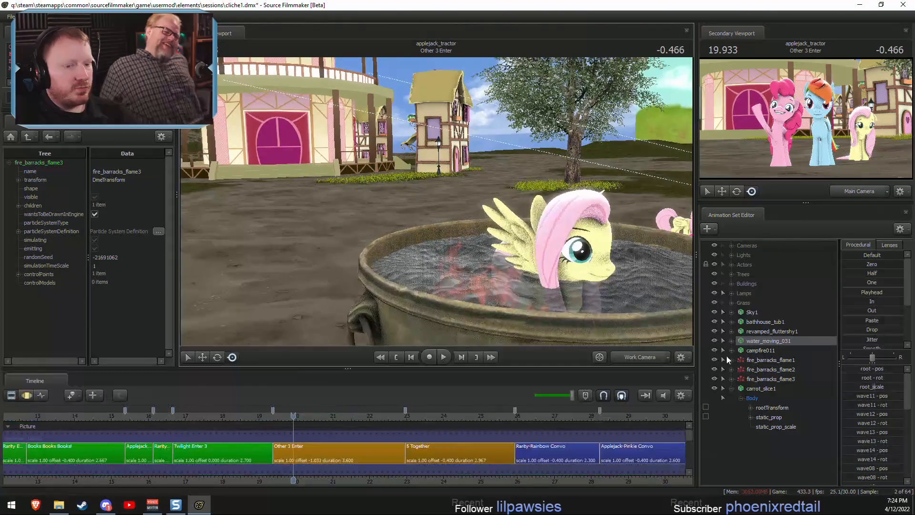
pyautogui.click(761, 388)
pyautogui.press('F3')
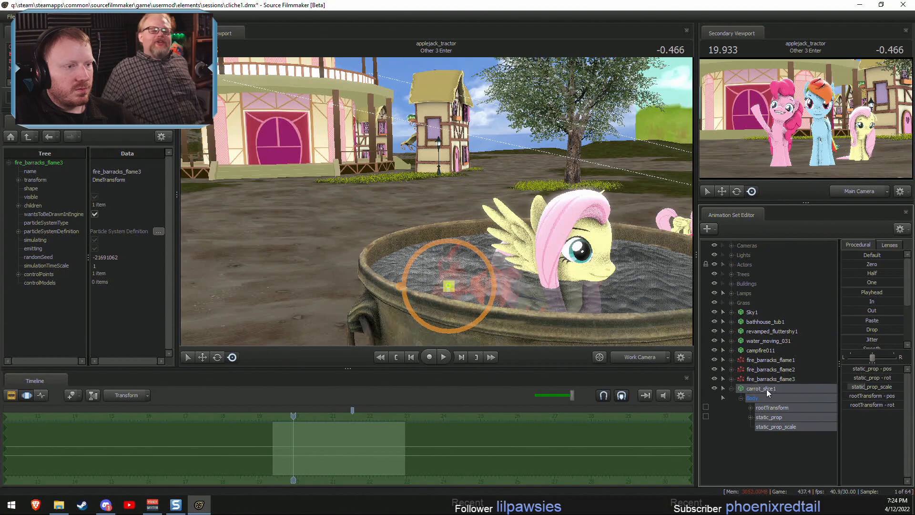
pyautogui.press('w')
pyautogui.moveTo(446, 204)
pyautogui.mouseDown()
pyautogui.moveTo(445, 233)
pyautogui.moveTo(459, 241)
pyautogui.moveTo(456, 205)
pyautogui.mouseUp()
# Expand water_moving_031's Unknown group, try its wave bones, and lock carrot_slice1's rootTransform to wave01.
pyautogui.click(732, 342)
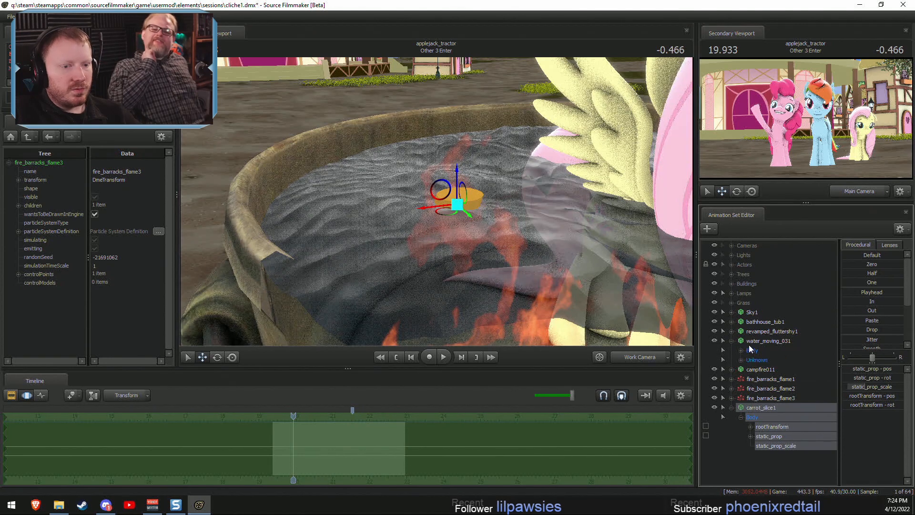
pyautogui.click(740, 360)
pyautogui.click(765, 369)
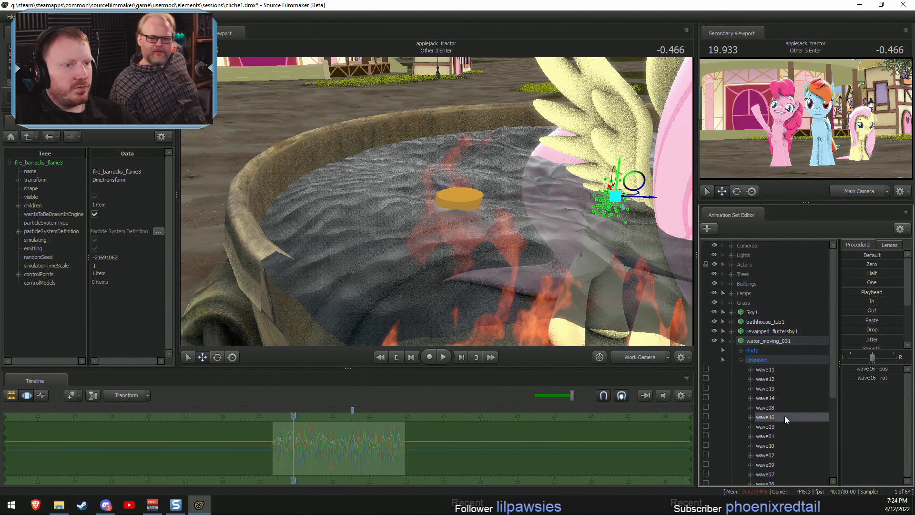
pyautogui.click(767, 445)
pyautogui.press('e')
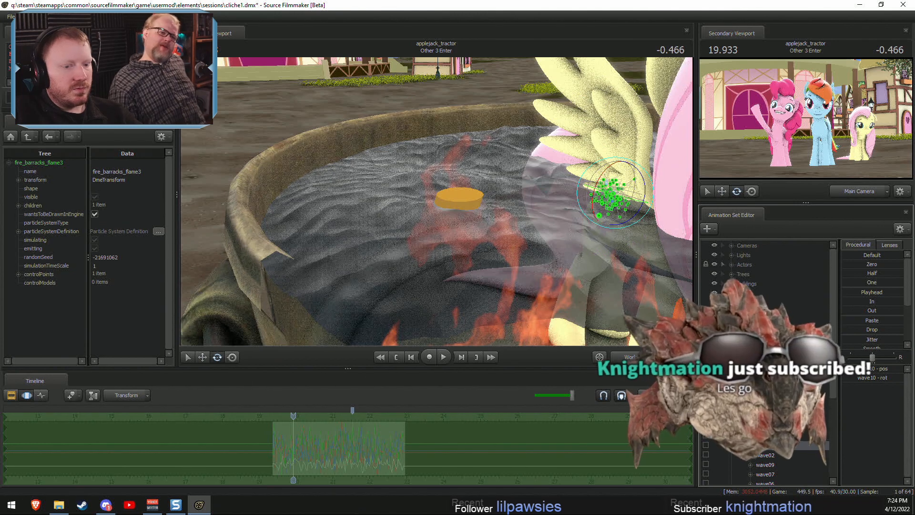
pyautogui.keyDown('ctrl'); pyautogui.click(560, 192); pyautogui.keyUp('ctrl')
pyautogui.moveTo(557, 192); pyautogui.dragTo(632, 334)
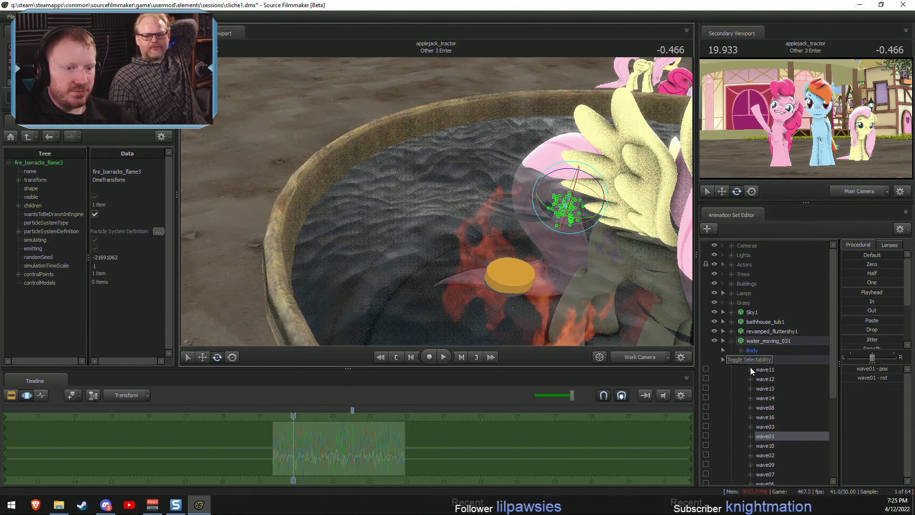
pyautogui.scroll(-4, 750, 367)
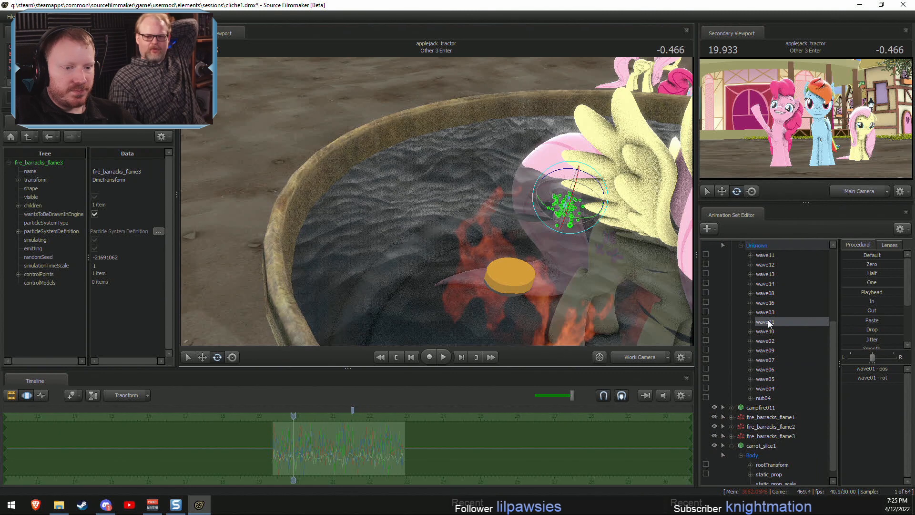
pyautogui.moveTo(767, 322); pyautogui.dragTo(782, 464)
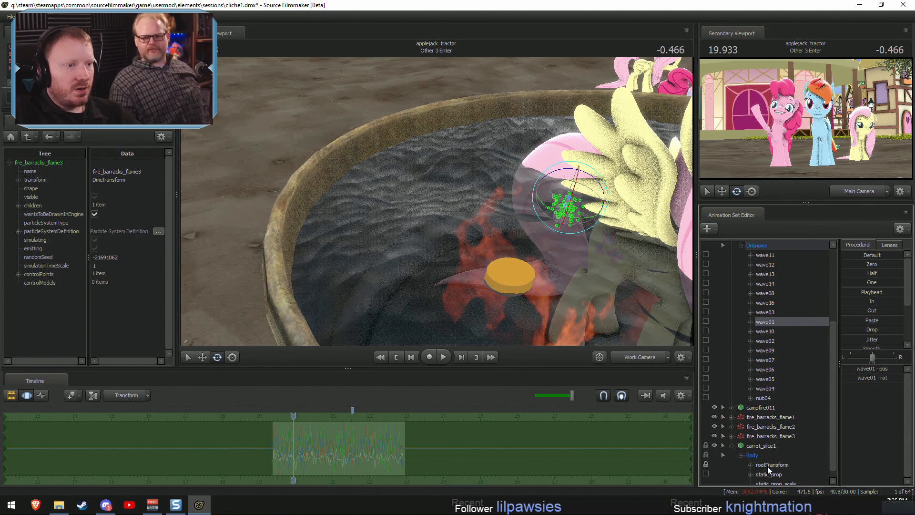
# Move carrot_slice1's rootTransform to the water near the pot's far rim and apply the Playhead preset fully to its motion.
pyautogui.click(768, 465)
pyautogui.moveTo(506, 289); pyautogui.dragTo(474, 102)
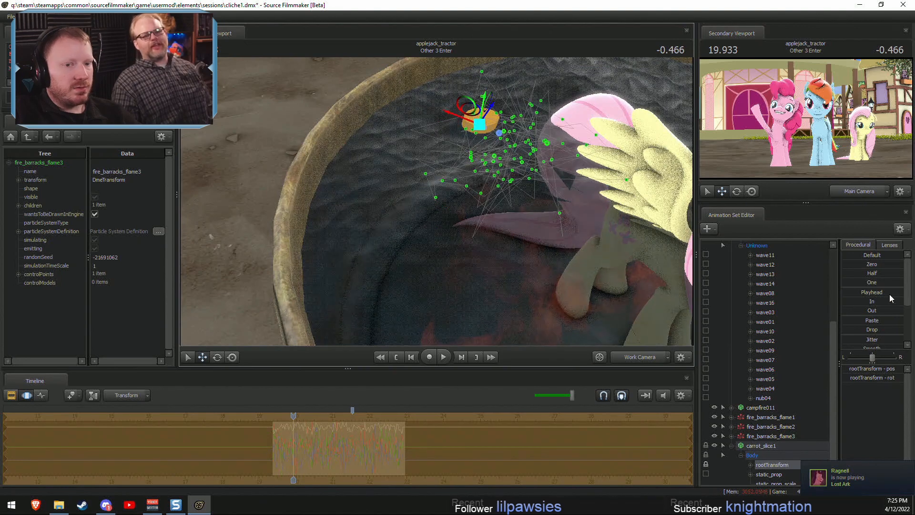
pyautogui.moveTo(839, 292); pyautogui.dragTo(899, 292)
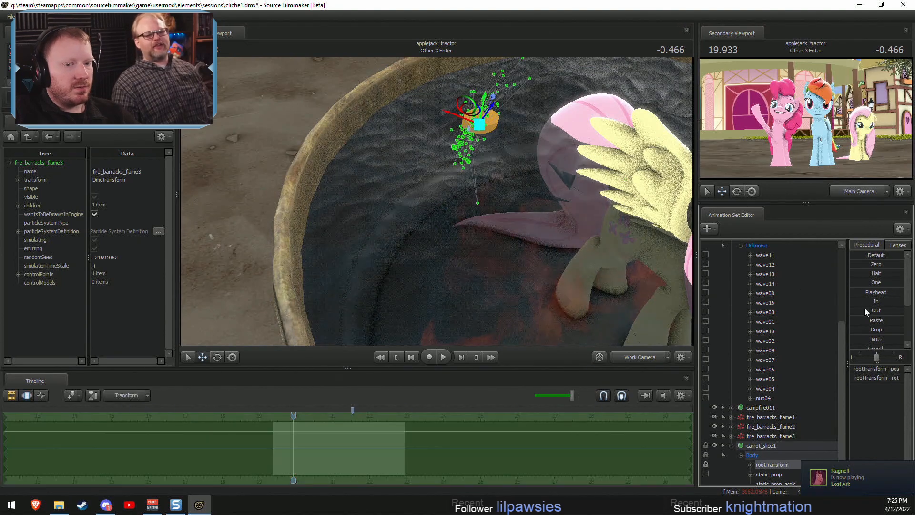
# Play the Other 3 Enter shot from a low side angle and check how the carrot slice moves with the water.
pyautogui.press('space')
pyautogui.press('space')
pyautogui.keyDown('alt'); pyautogui.moveTo(478, 198); pyautogui.dragTo(436, 201); pyautogui.keyUp('alt')
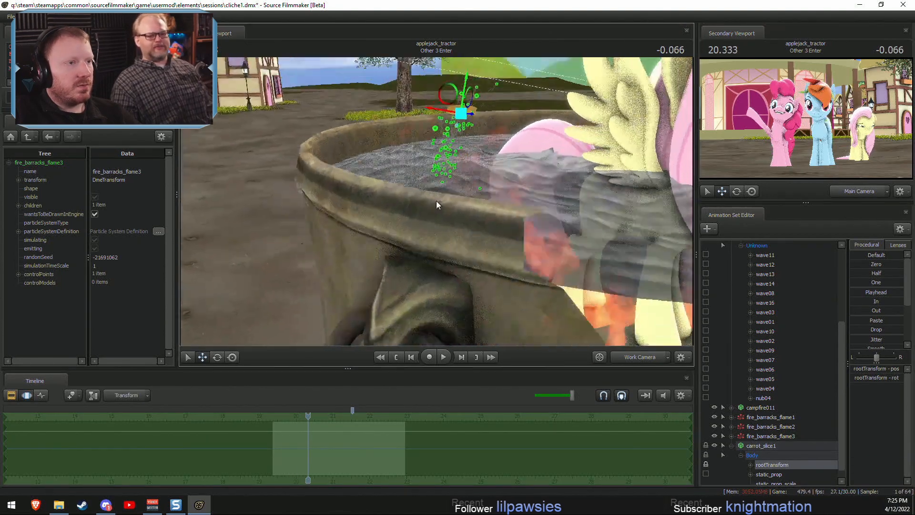
pyautogui.press('space')
pyautogui.press('space')
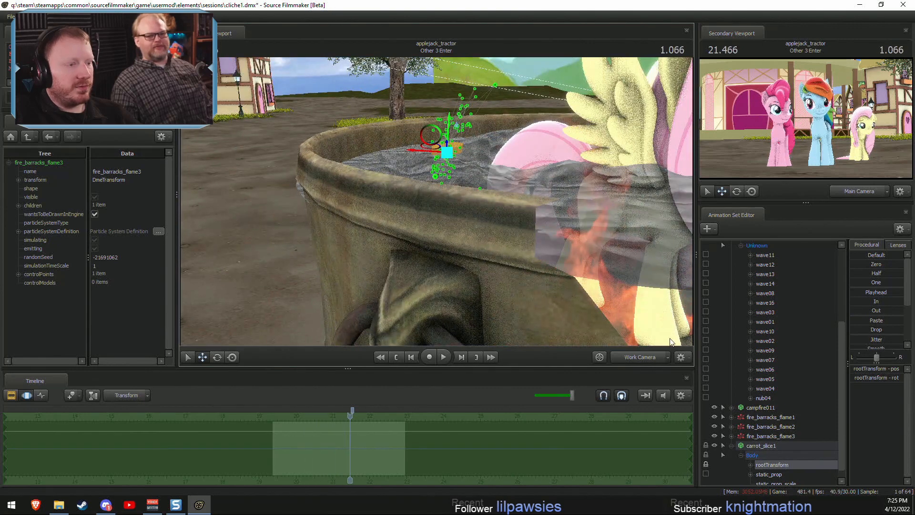
pyautogui.press('space')
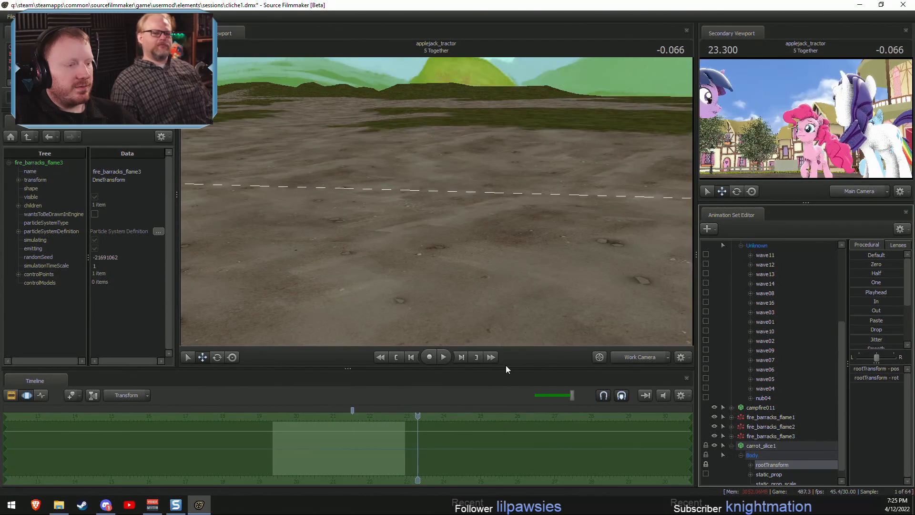
pyautogui.click(395, 417)
pyautogui.moveTo(395, 417); pyautogui.dragTo(381, 418)
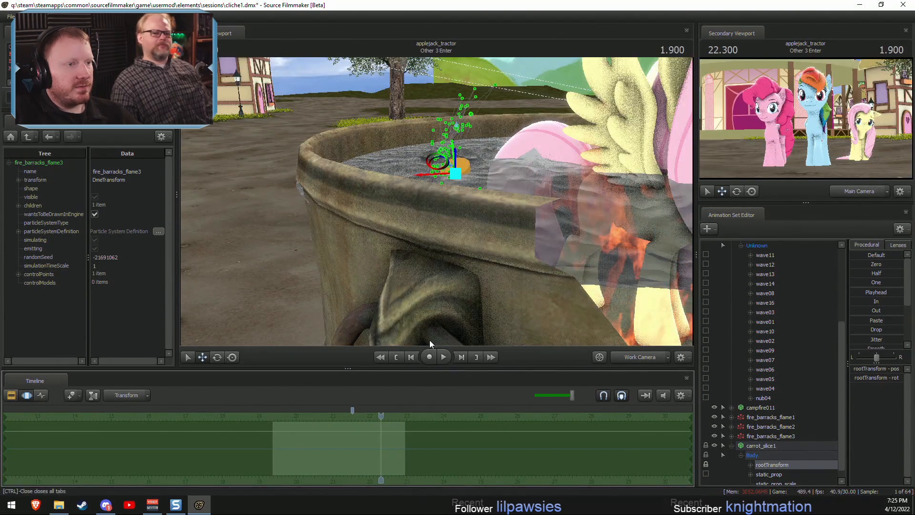
# Orbit above the pot and replay the Other 3 Enter shot from about 20 s to check the carrot slice's motion.
pyautogui.keyDown('alt'); pyautogui.moveTo(443, 191); pyautogui.dragTo(364, 187); pyautogui.keyUp('alt')
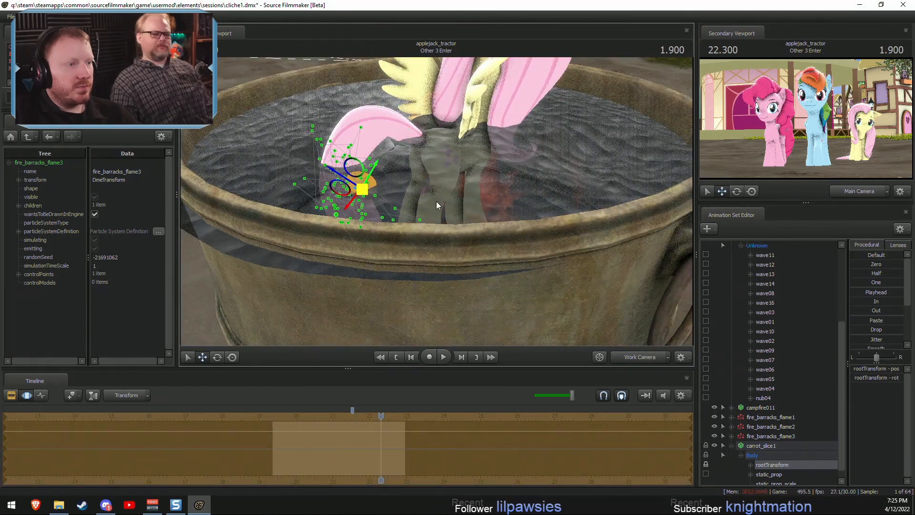
pyautogui.press('space')
pyautogui.press('space')
pyautogui.press('F2')
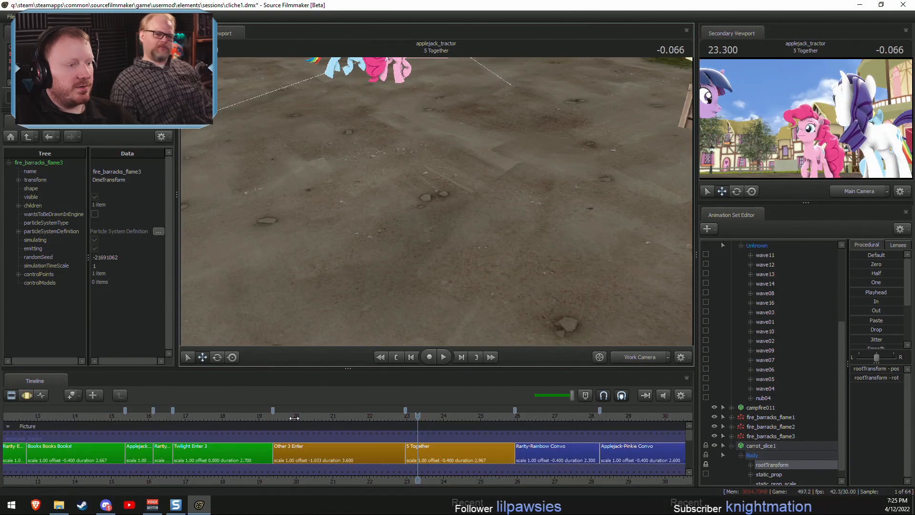
pyautogui.click(294, 418)
pyautogui.press('space')
pyautogui.press('space')
pyautogui.press('F3')
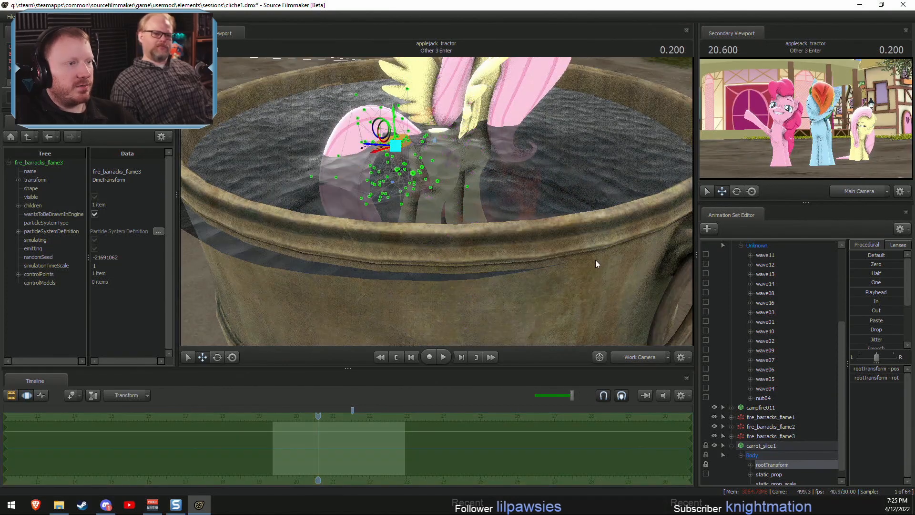
# Delete carrot_slice1 from the shot and collapse water_moving_031 in the animation set list.
pyautogui.scroll(5, 767, 398)
pyautogui.scroll(-5, 769, 420)
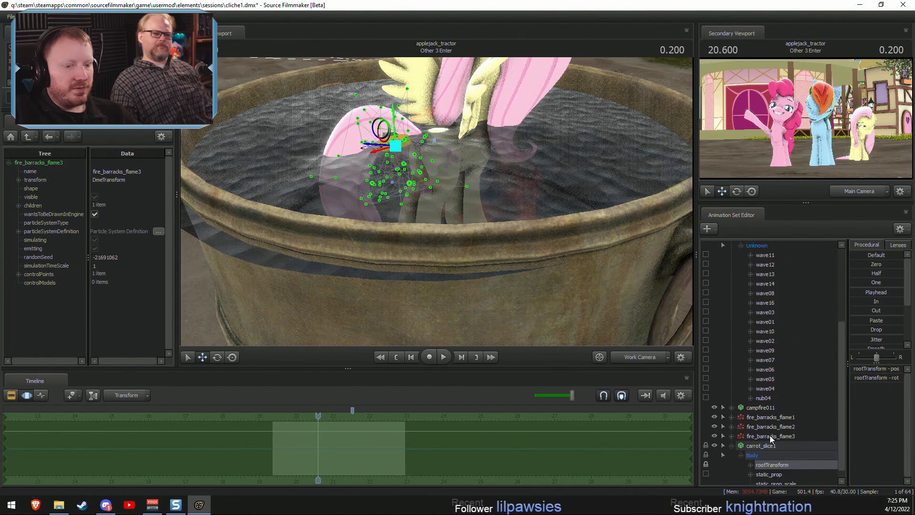
pyautogui.rightClick(765, 446)
pyautogui.click(790, 319)
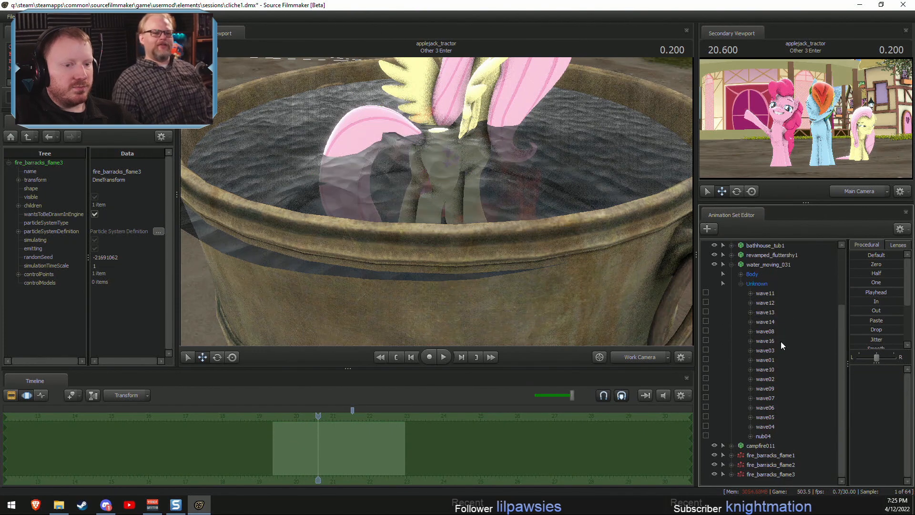
pyautogui.click(742, 283)
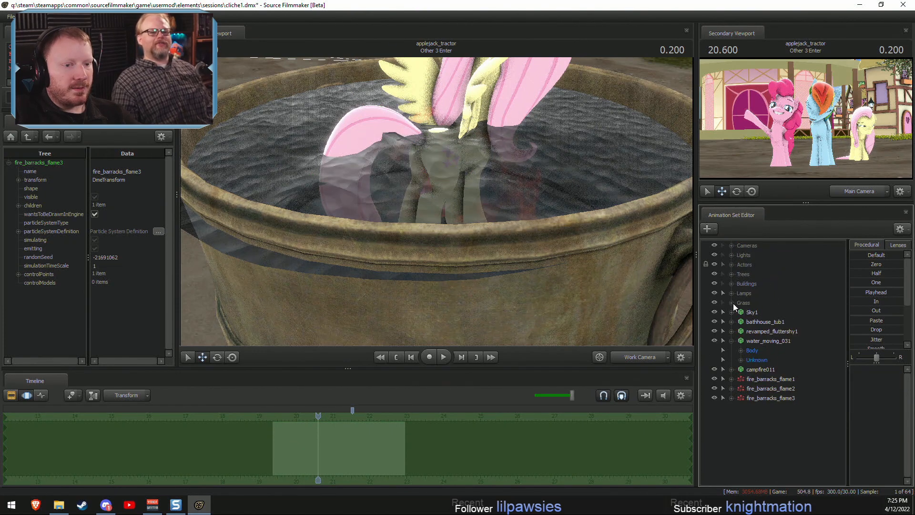
pyautogui.click(729, 341)
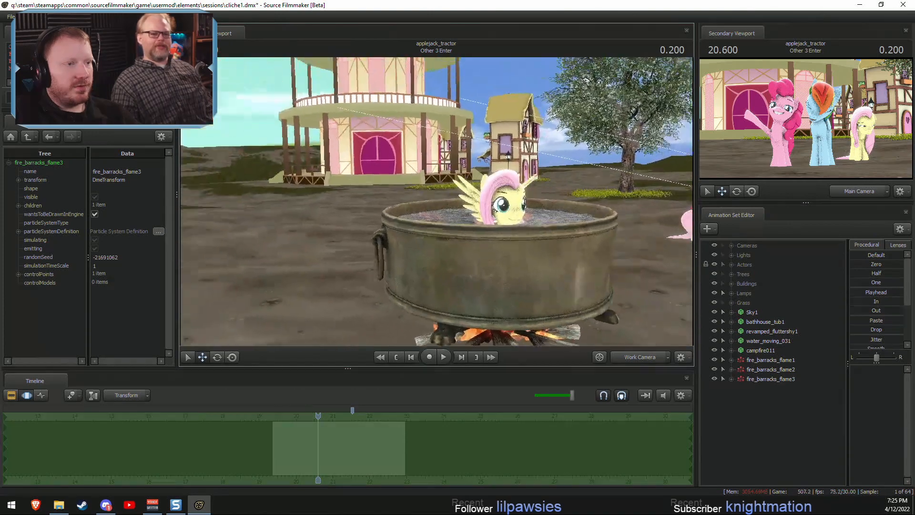
# Select water_moving_031 and play the Other 3 Enter shot to examine its motion around Fluttershy in the pot.
pyautogui.moveTo(436, 202)
pyautogui.mouseDown()
pyautogui.moveTo(402, 200)
pyautogui.moveTo(395, 188)
pyautogui.moveTo(410, 202)
pyautogui.moveTo(432, 201)
pyautogui.moveTo(437, 217)
pyautogui.moveTo(437, 205)
pyautogui.mouseUp()
pyautogui.press('space')
pyautogui.press('space')
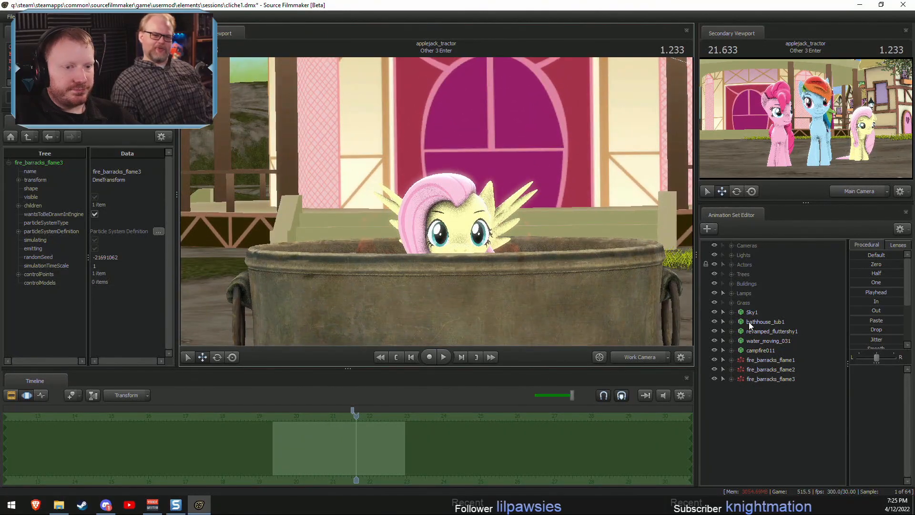
pyautogui.click(762, 341)
pyautogui.press('F3')
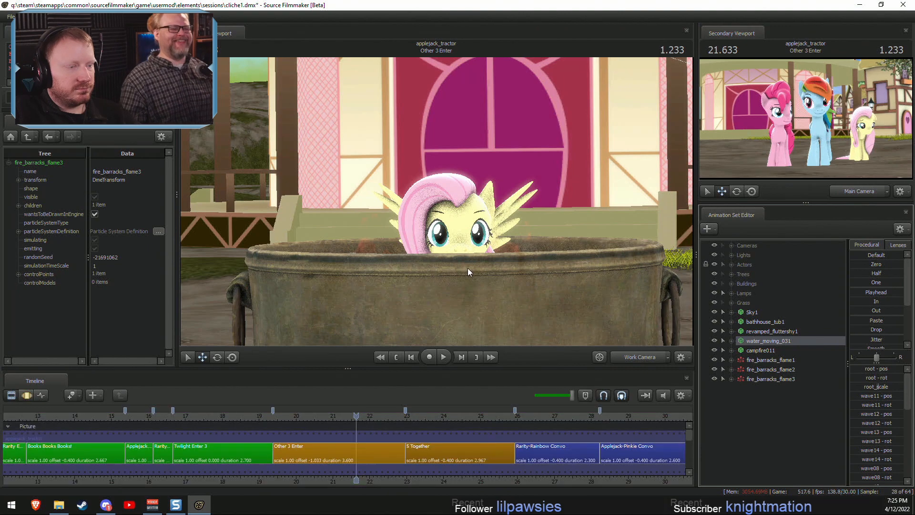
pyautogui.moveTo(468, 268); pyautogui.dragTo(437, 205)
pyautogui.press('F3')
pyautogui.moveTo(483, 277); pyautogui.dragTo(436, 200)
pyautogui.press('space')
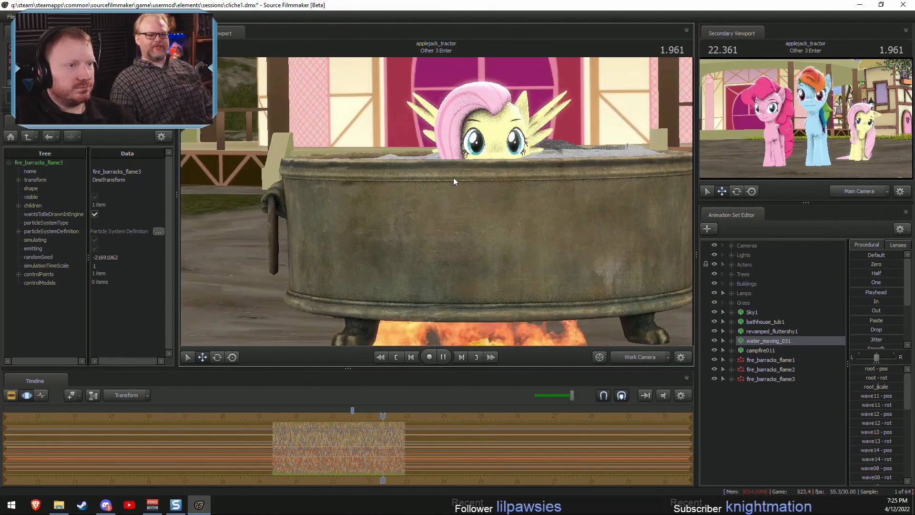
pyautogui.press('space')
pyautogui.scroll(5, 380, 443)
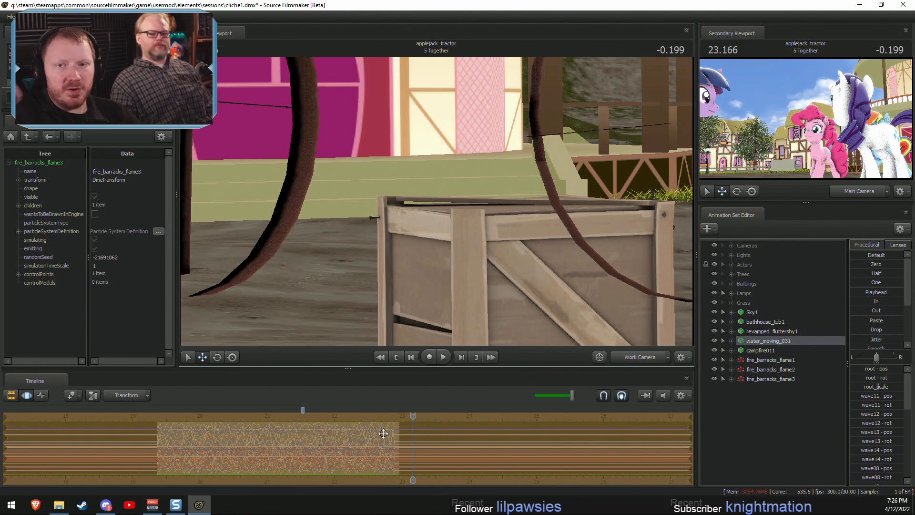
# Go to the start of the Other 3 Enter shot and frame the whole pot and campfire from the front.
pyautogui.press('F2')
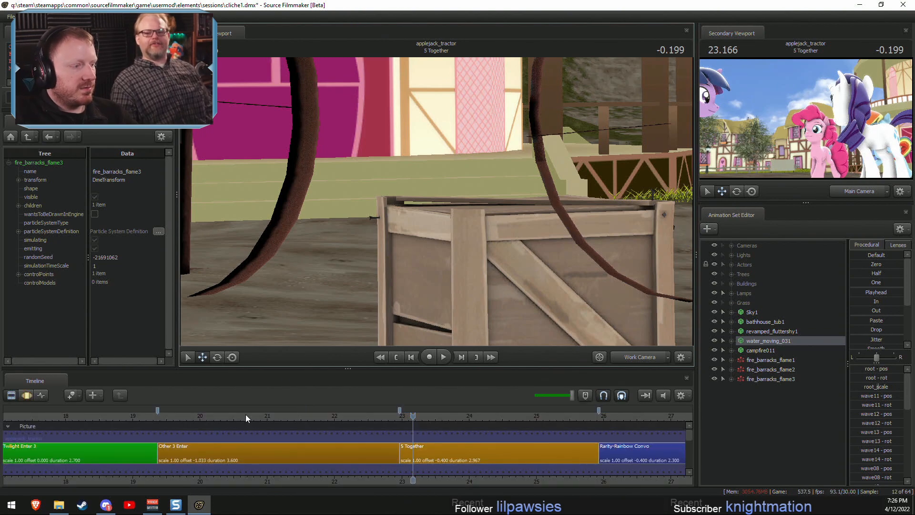
pyautogui.moveTo(161, 415); pyautogui.dragTo(164, 415)
pyautogui.moveTo(394, 299); pyautogui.dragTo(407, 299)
pyautogui.press('s')
pyautogui.moveTo(436, 201); pyautogui.dragTo(432, 201)
pyautogui.press('s')
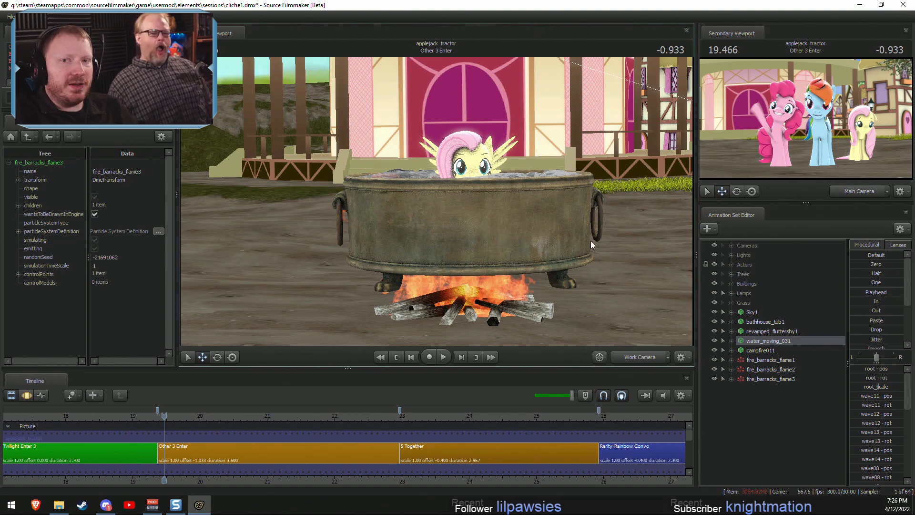
# Stretch water_moving_031's motion over a longer time range, from about 19.2 s to about 24.1 s.
pyautogui.press('F3')
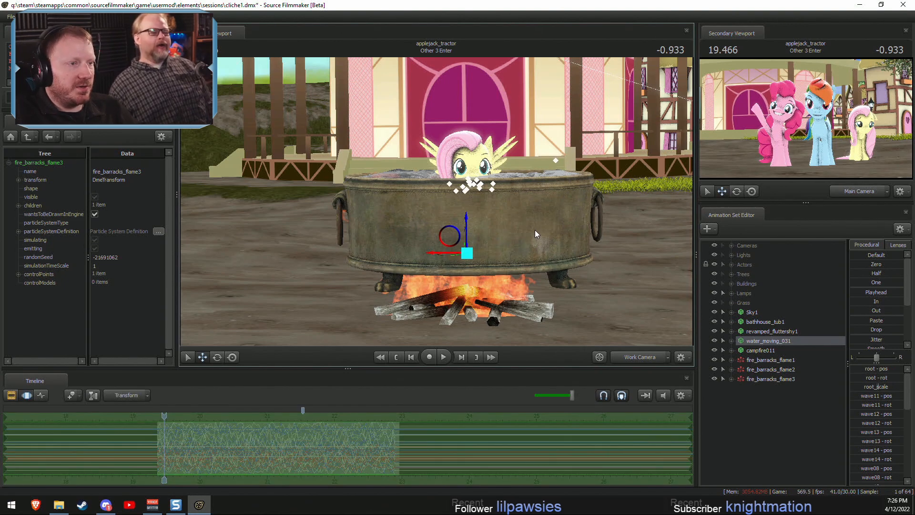
pyautogui.keyDown('alt'); pyautogui.moveTo(535, 230); pyautogui.dragTo(443, 199); pyautogui.keyUp('alt')
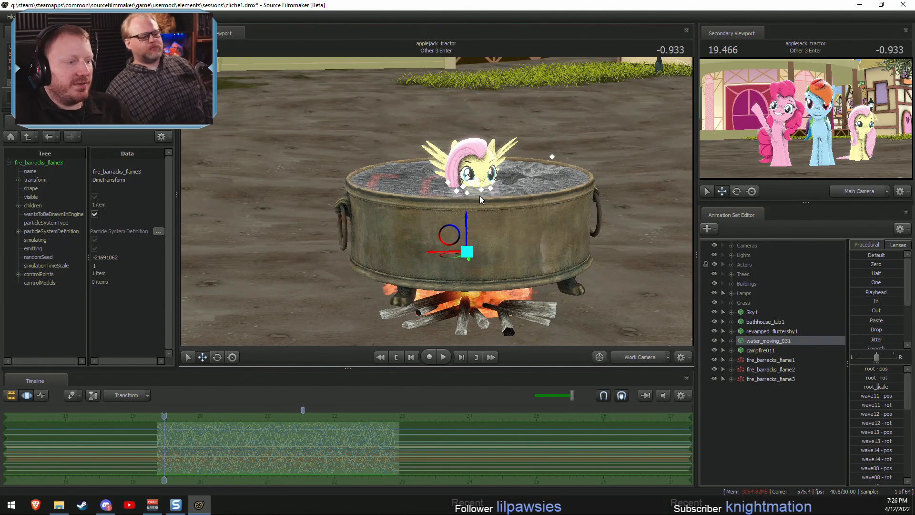
pyautogui.moveTo(391, 452); pyautogui.dragTo(274, 452)
pyautogui.moveTo(396, 444); pyautogui.dragTo(479, 444)
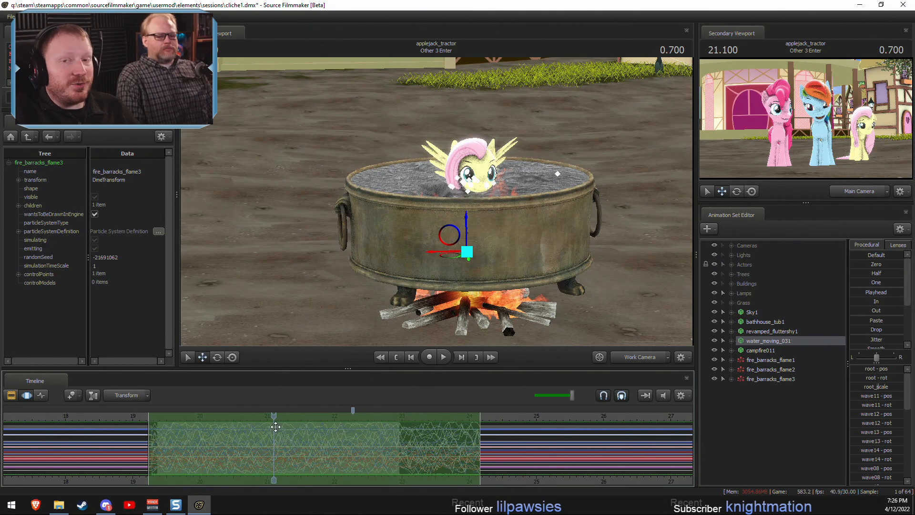
# Replay the water from the start of the Other 3 Enter shot and inspect the pot from the front.
pyautogui.press('F2')
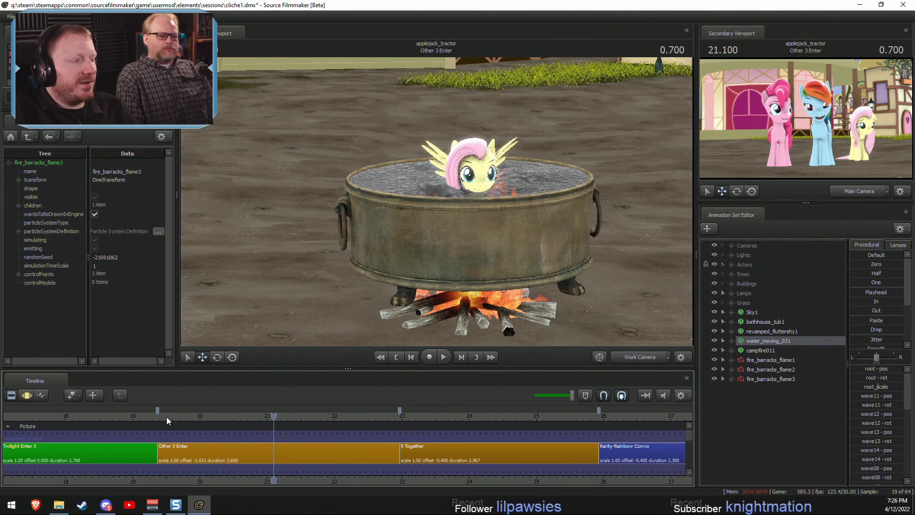
pyautogui.click(167, 416)
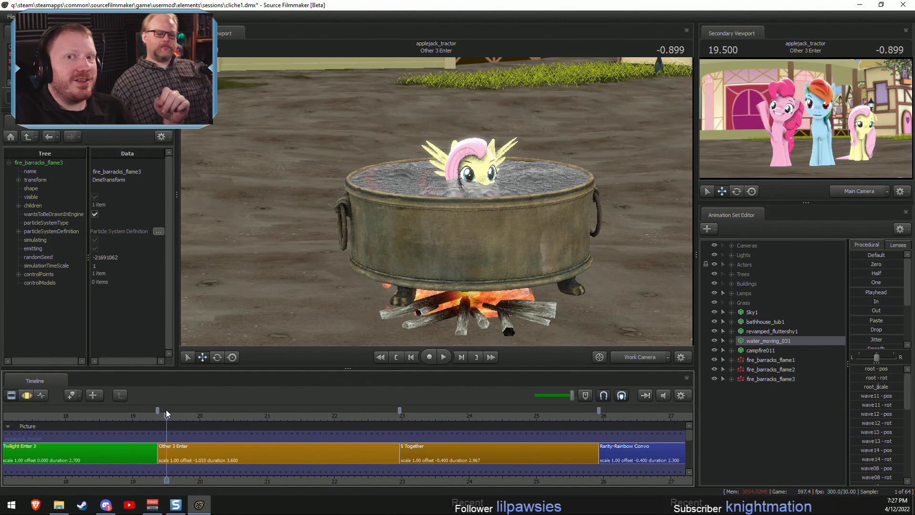
pyautogui.doubleClick(203, 446)
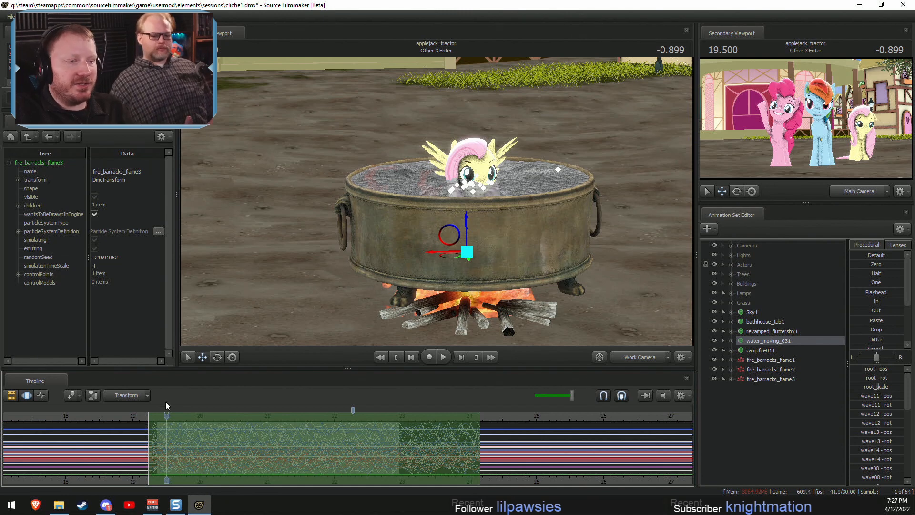
pyautogui.press('F2')
pyautogui.press('space')
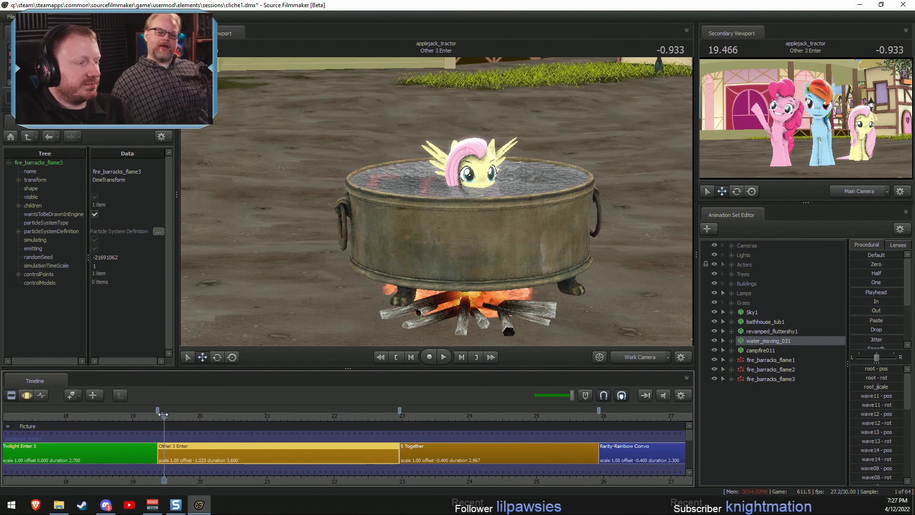
pyautogui.press('space')
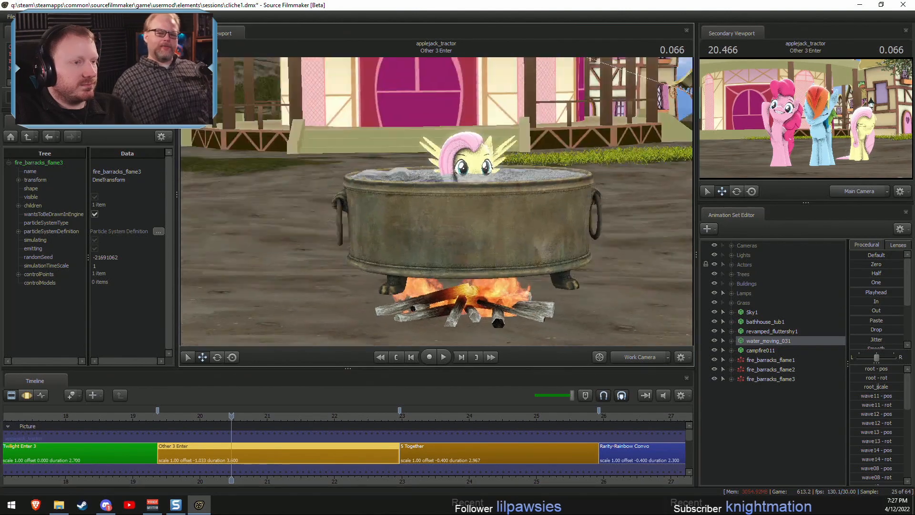
pyautogui.press('w')
pyautogui.moveTo(444, 202); pyautogui.dragTo(443, 236)
pyautogui.press('s')
pyautogui.press('z')
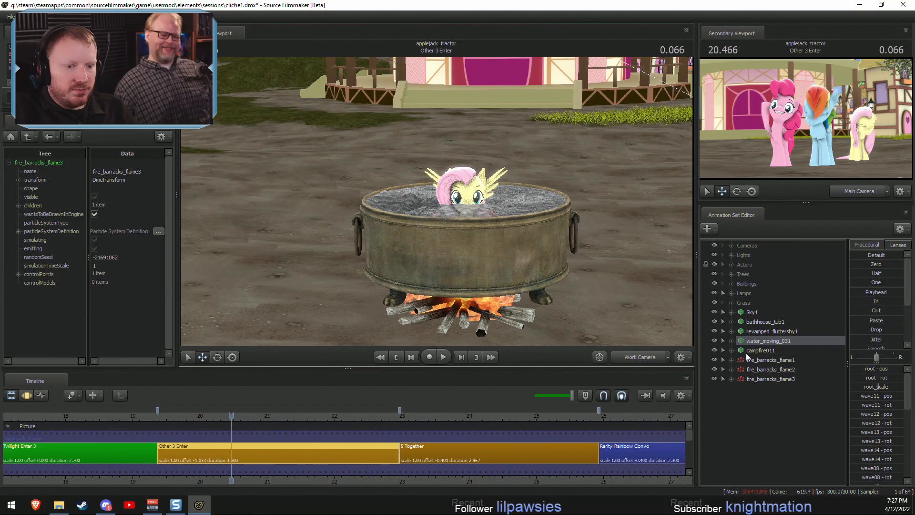
# Expand water_moving_031's Body group and select its rootTransform.
pyautogui.click(731, 340)
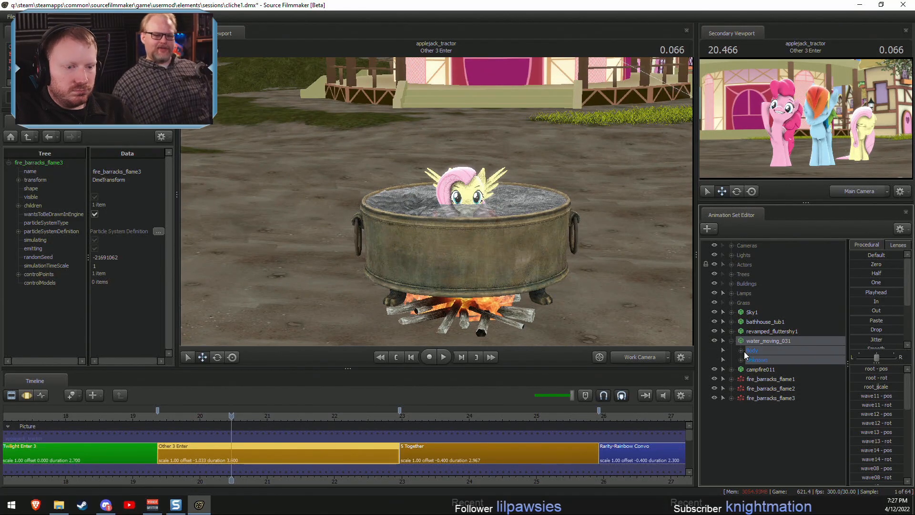
pyautogui.click(742, 350)
pyautogui.click(731, 322)
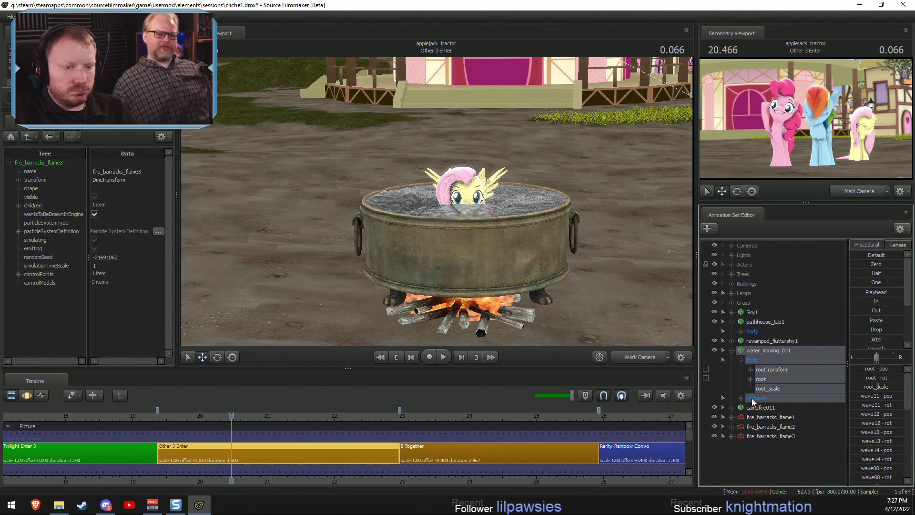
pyautogui.click(768, 370)
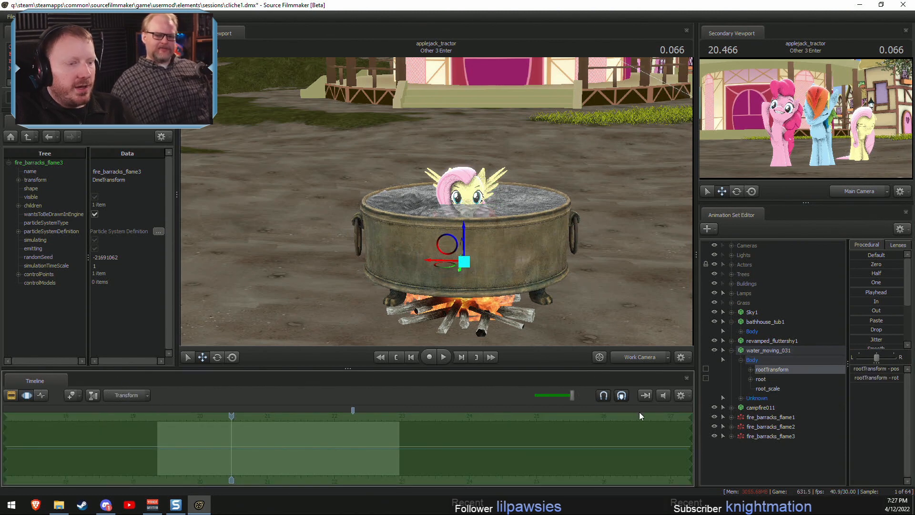
pyautogui.click(770, 375)
pyautogui.click(772, 371)
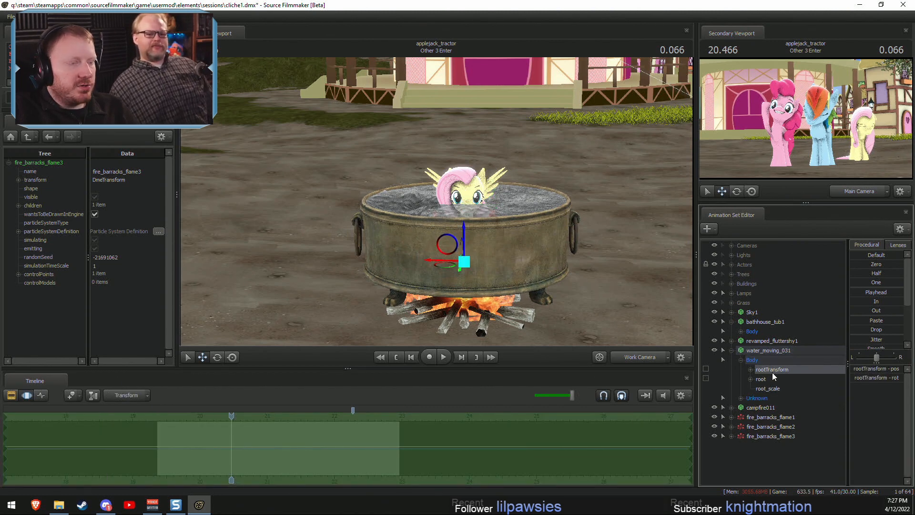
# Play a short part of the shot at a low angle and inspect the water level against Fluttershy's face.
pyautogui.moveTo(582, 313); pyautogui.dragTo(436, 201)
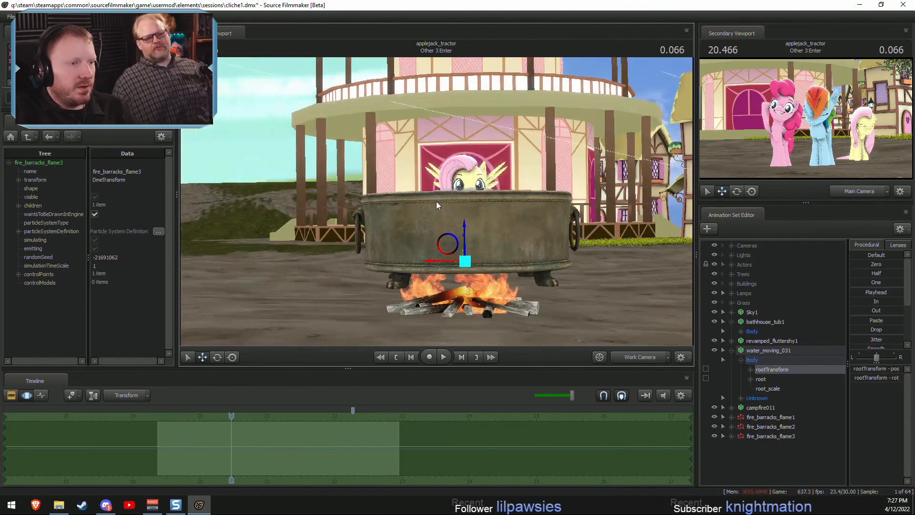
pyautogui.press('space')
pyautogui.press('space')
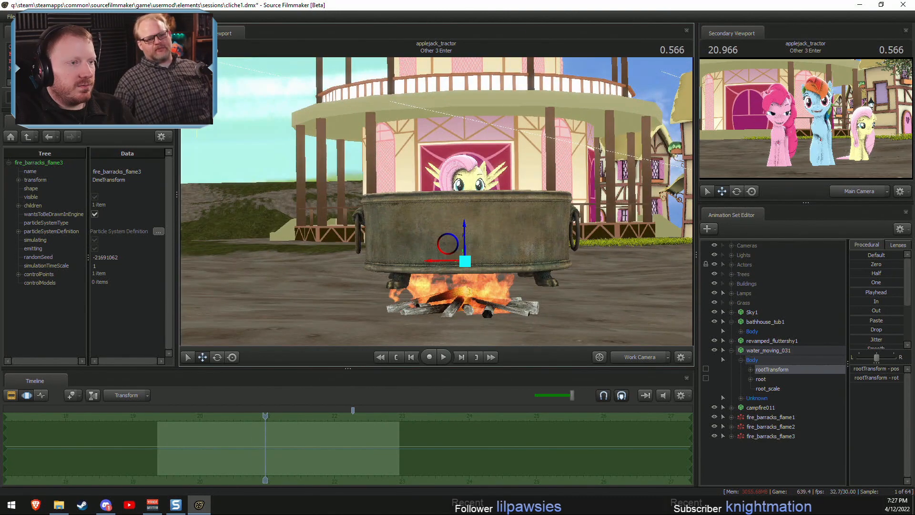
pyautogui.keyDown('alt'); pyautogui.moveTo(615, 239); pyautogui.dragTo(615, 253); pyautogui.keyUp('alt')
pyautogui.press('w')
pyautogui.moveTo(436, 201); pyautogui.dragTo(441, 200)
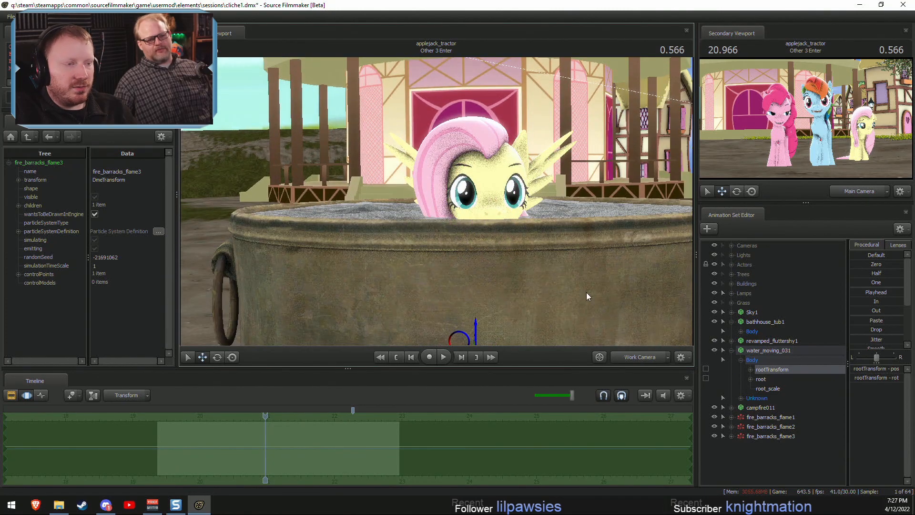
# Expand revamped_fluttershy1's Face and Body groups and rotate her Head so it tilts sideways and upward in the pot.
pyautogui.moveTo(586, 293); pyautogui.dragTo(486, 232)
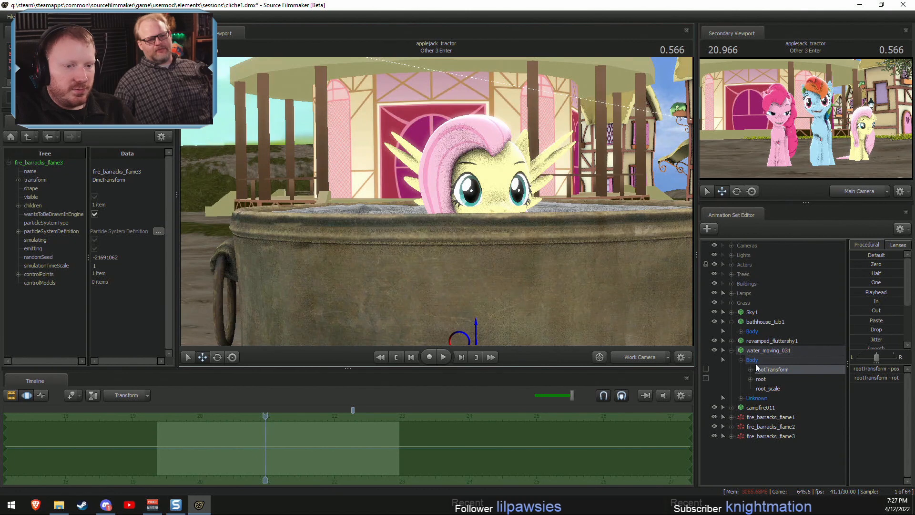
pyautogui.click(731, 340)
pyautogui.click(740, 351)
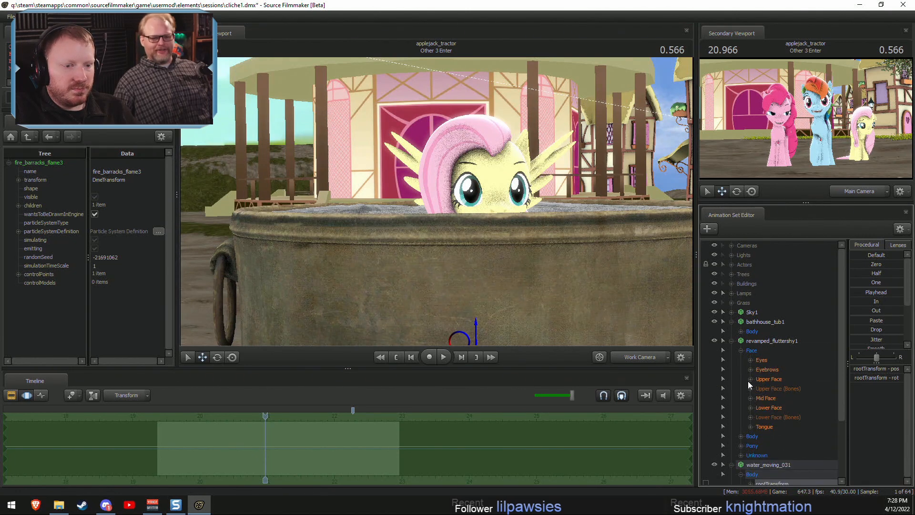
pyautogui.click(740, 436)
pyautogui.click(762, 455)
pyautogui.moveTo(522, 245); pyautogui.dragTo(505, 224)
# Redirect Fluttershy's gaze with the eye direction controls and raise her eyebrows with SurpriseBrows.
pyautogui.click(760, 360)
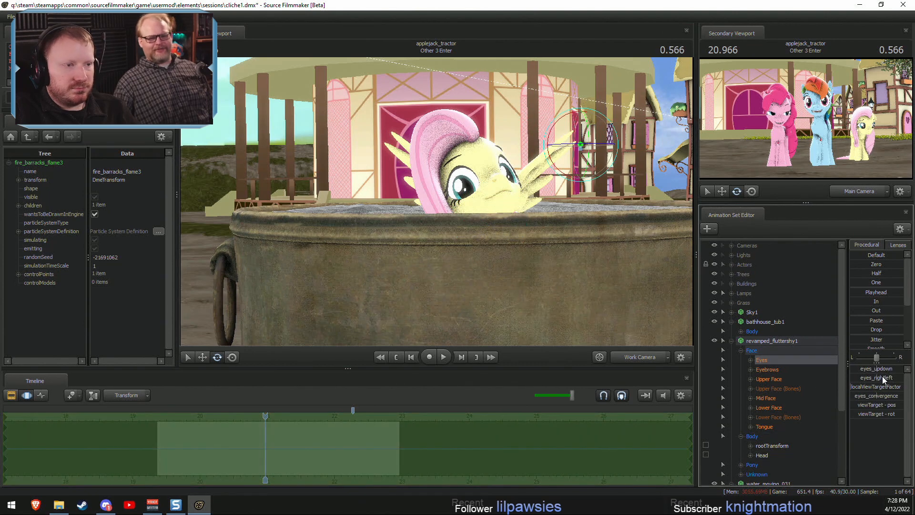
pyautogui.moveTo(882, 377); pyautogui.dragTo(873, 368)
pyautogui.click(767, 370)
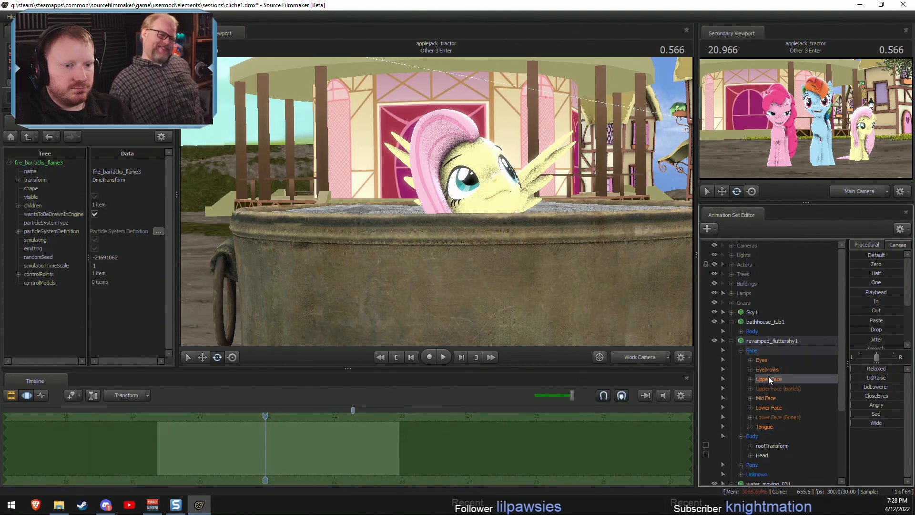
pyautogui.click(858, 404)
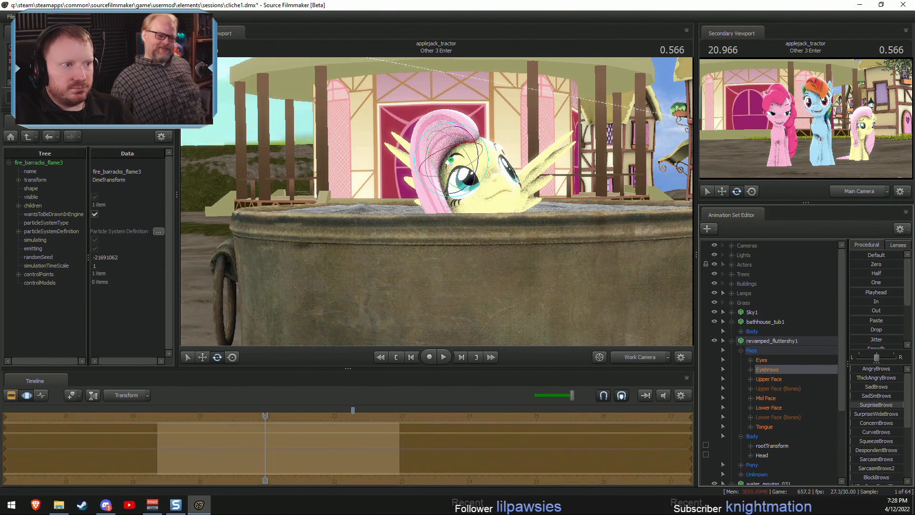
pyautogui.moveTo(902, 404); pyautogui.dragTo(890, 404)
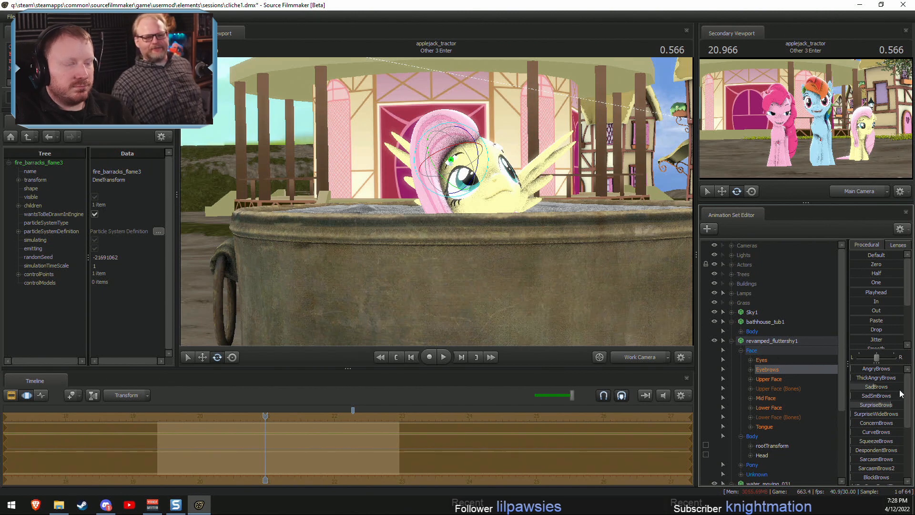
# Switch revamped_fluttershy1 to skin 2 and adjust her eyes_convergence.
pyautogui.click(762, 360)
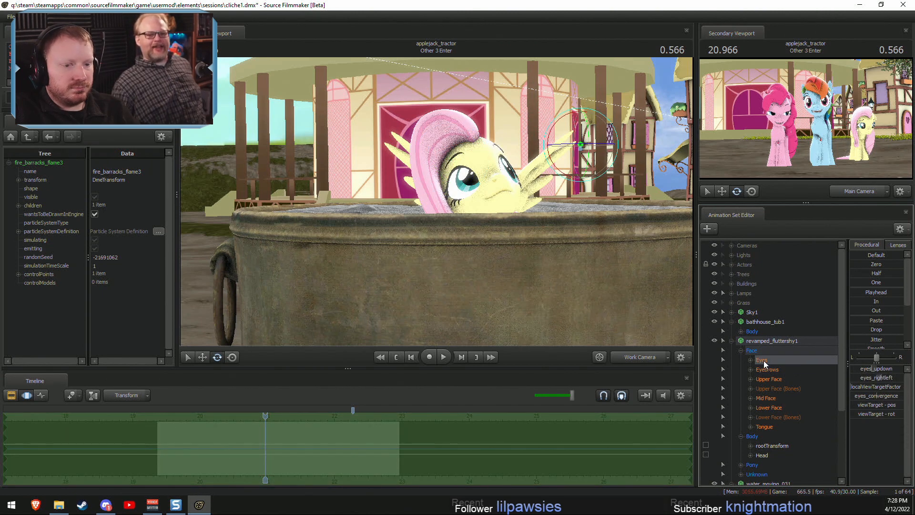
pyautogui.rightClick(763, 339)
pyautogui.moveTo(781, 463)
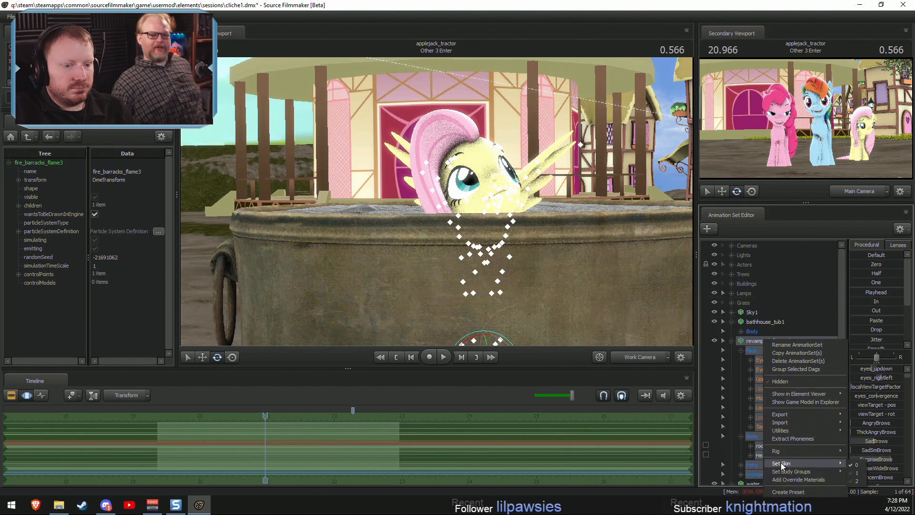
pyautogui.click(856, 478)
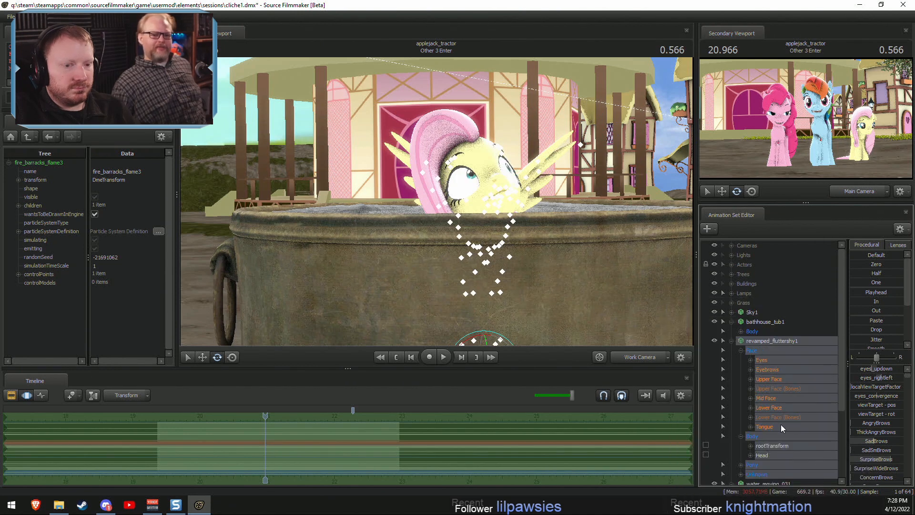
pyautogui.click(773, 359)
pyautogui.moveTo(877, 395); pyautogui.dragTo(877, 375)
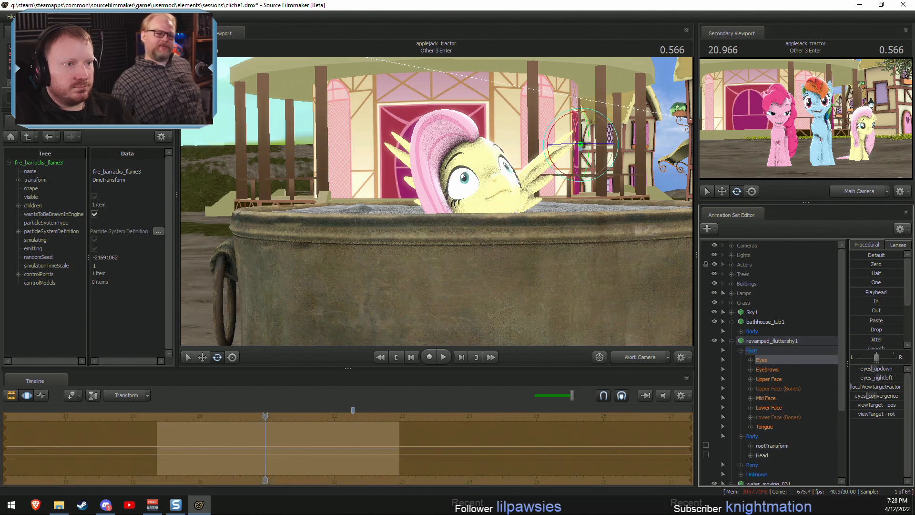
# Shape a wide-open screaming mouth for Fluttershy using the Lower Face controls MouthVeryWide, JawOpen and MouthGrin.
pyautogui.click(772, 409)
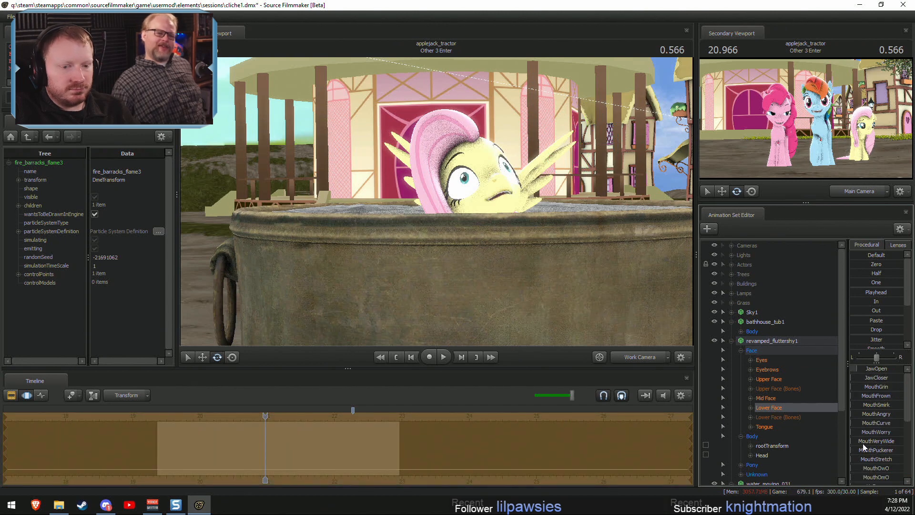
pyautogui.moveTo(862, 442); pyautogui.dragTo(874, 442)
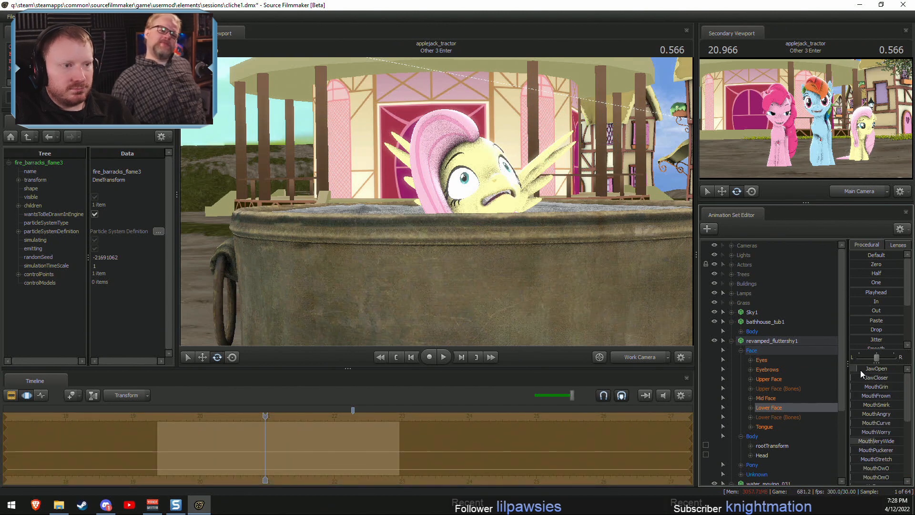
pyautogui.moveTo(859, 369); pyautogui.dragTo(885, 399)
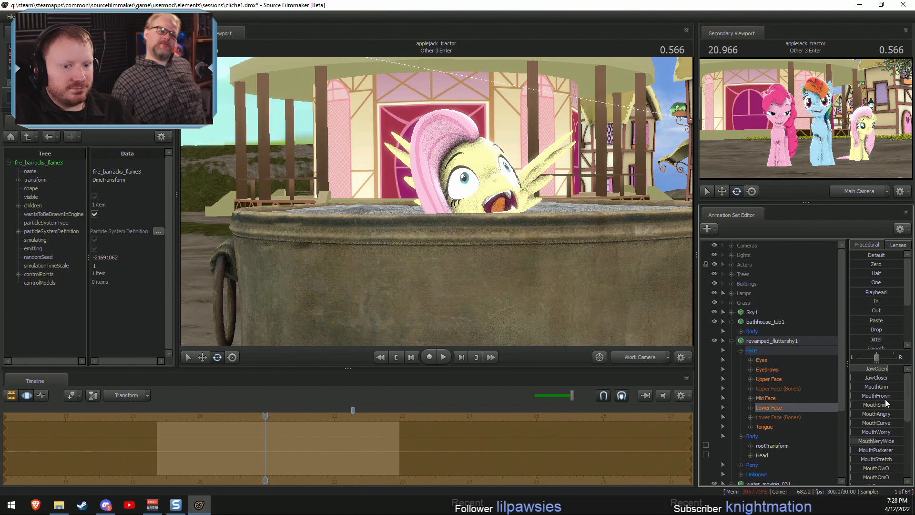
pyautogui.click(860, 387)
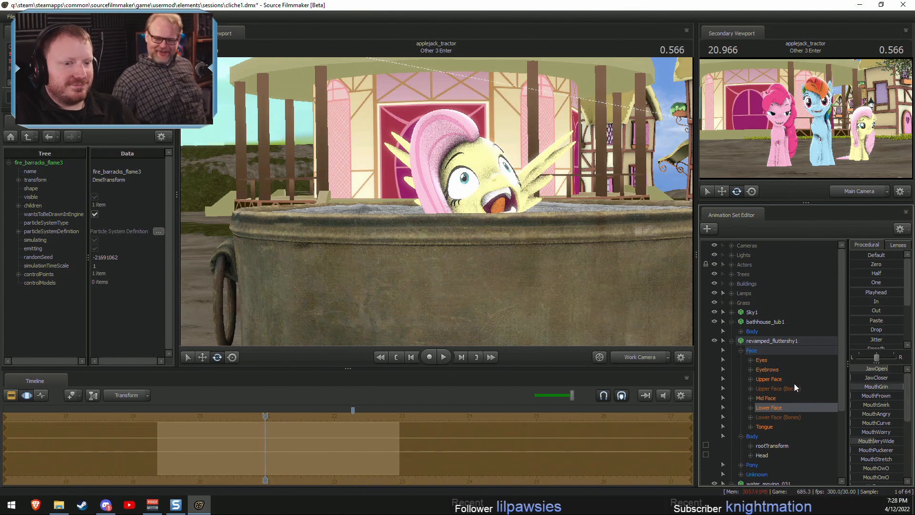
# Widen Fluttershy's eyes with the Upper Face control Wide.
pyautogui.click(766, 378)
pyautogui.moveTo(439, 210); pyautogui.dragTo(438, 209)
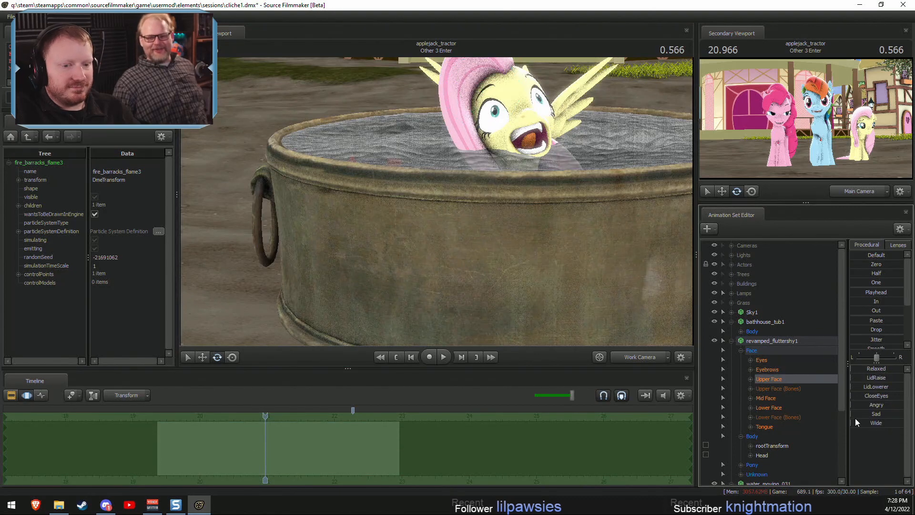
pyautogui.click(874, 424)
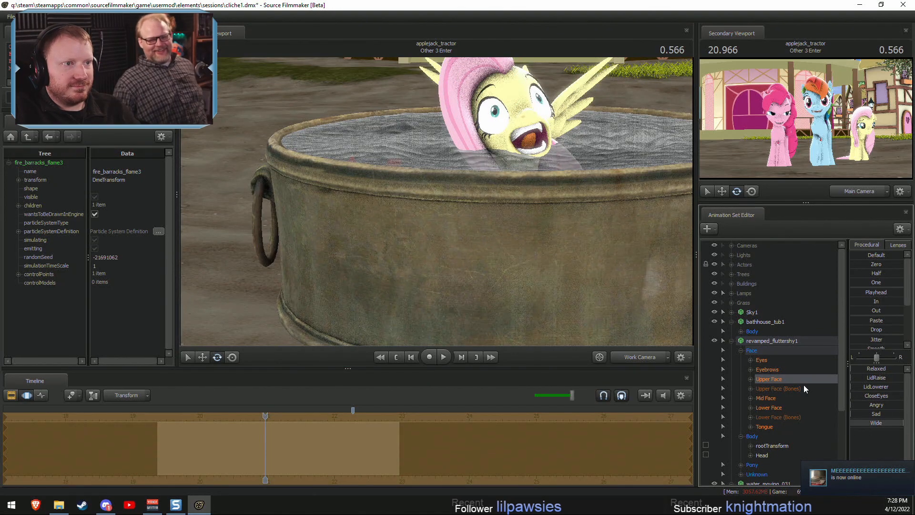
# Move both upper eyelid bones up and both lower eyelid bones down to enlarge Fluttershy's eye openings.
pyautogui.moveTo(438, 205); pyautogui.dragTo(437, 202)
pyautogui.keyDown('ctrl'); pyautogui.click(433, 184); pyautogui.keyUp('ctrl')
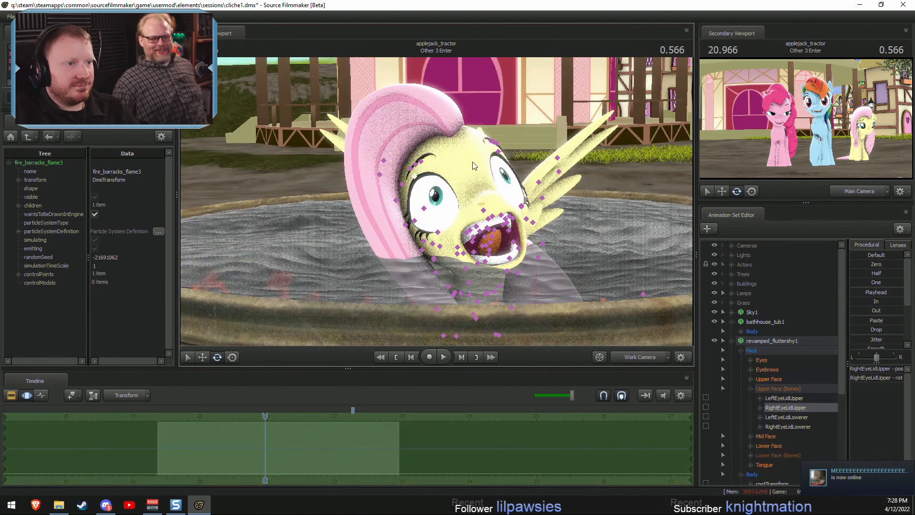
pyautogui.keyDown('ctrl'); pyautogui.keyDown('shift'); pyautogui.click(493, 155); pyautogui.keyUp('shift'); pyautogui.keyUp('ctrl')
pyautogui.moveTo(493, 156)
pyautogui.mouseDown()
pyautogui.moveTo(493, 164)
pyautogui.moveTo(491, 139)
pyautogui.mouseUp()
pyautogui.press('w')
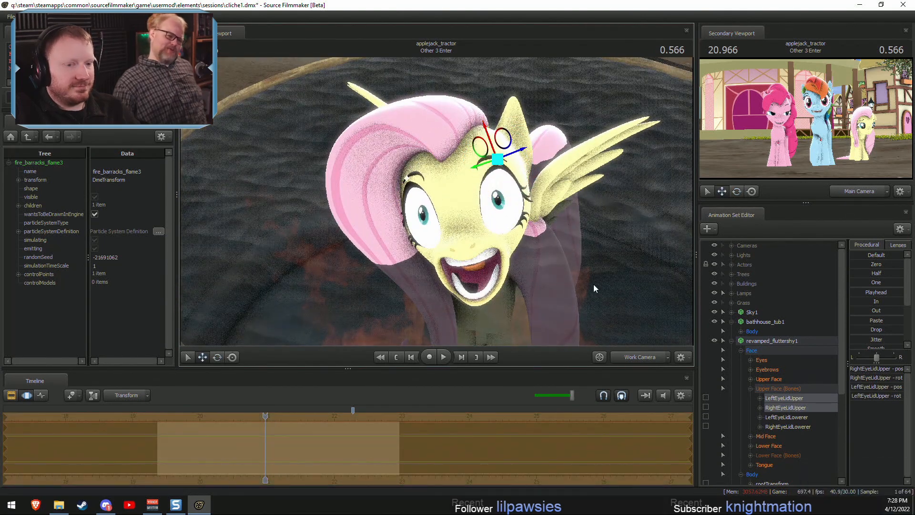
pyautogui.click(786, 416)
pyautogui.keyDown('ctrl'); pyautogui.click(787, 427); pyautogui.keyUp('ctrl')
pyautogui.keyDown('alt'); pyautogui.moveTo(424, 240); pyautogui.dragTo(418, 234); pyautogui.keyUp('alt')
pyautogui.moveTo(438, 276)
pyautogui.mouseDown()
pyautogui.moveTo(441, 288)
pyautogui.moveTo(440, 266)
pyautogui.mouseUp()
# Play part of the Other 3 Enter shot and view Fluttershy's panicked expression from low and higher angles.
pyautogui.keyDown('alt'); pyautogui.moveTo(440, 266); pyautogui.dragTo(428, 267, button='right'); pyautogui.keyUp('alt')
pyautogui.press('F2')
pyautogui.moveTo(510, 268)
pyautogui.keyDown('alt'); pyautogui.mouseDown(button='right')
pyautogui.moveTo(491, 268)
pyautogui.moveTo(510, 268)
pyautogui.mouseUp(button='right'); pyautogui.keyUp('alt')
pyautogui.press('space')
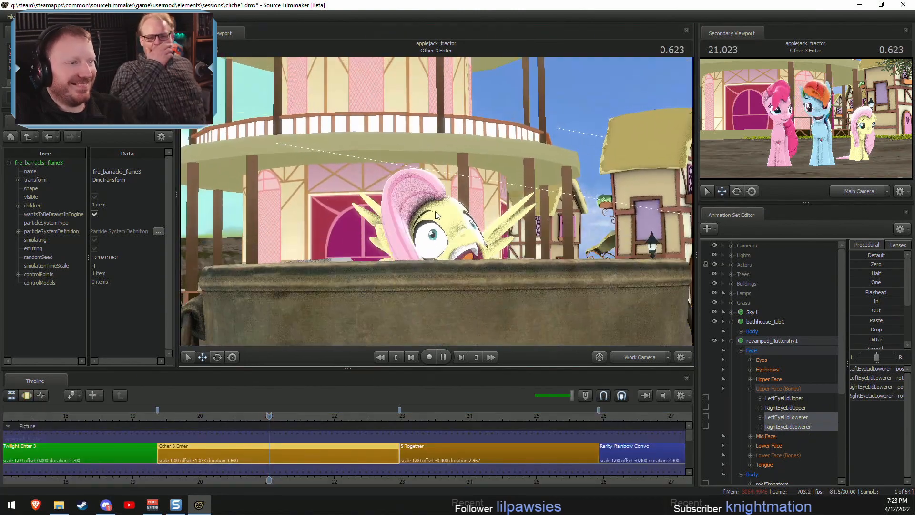
pyautogui.keyDown('alt'); pyautogui.moveTo(510, 268); pyautogui.dragTo(512, 292); pyautogui.keyUp('alt')
pyautogui.press('space')
pyautogui.press('space')
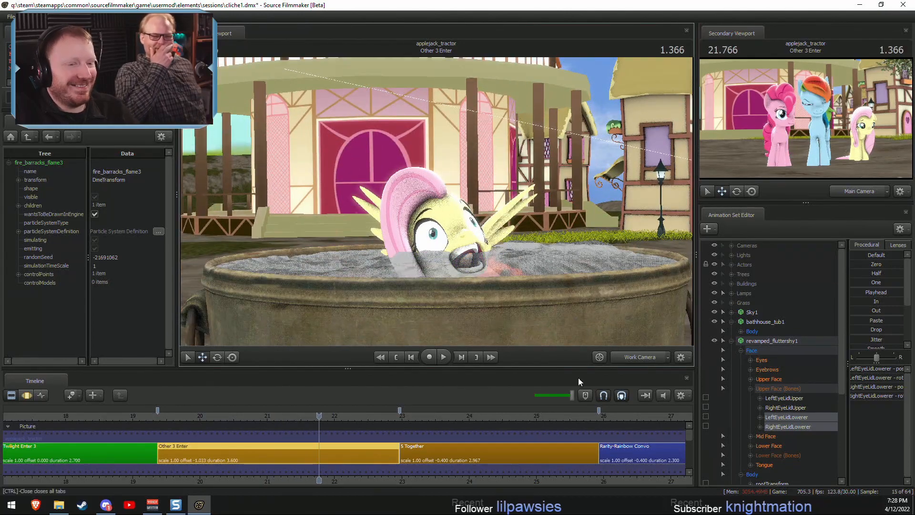
# Jitter Fluttershy's Head over a time selection from about 19.1 s to about 23.2 s.
pyautogui.scroll(-1, 754, 475)
pyautogui.click(758, 462)
pyautogui.press('F3')
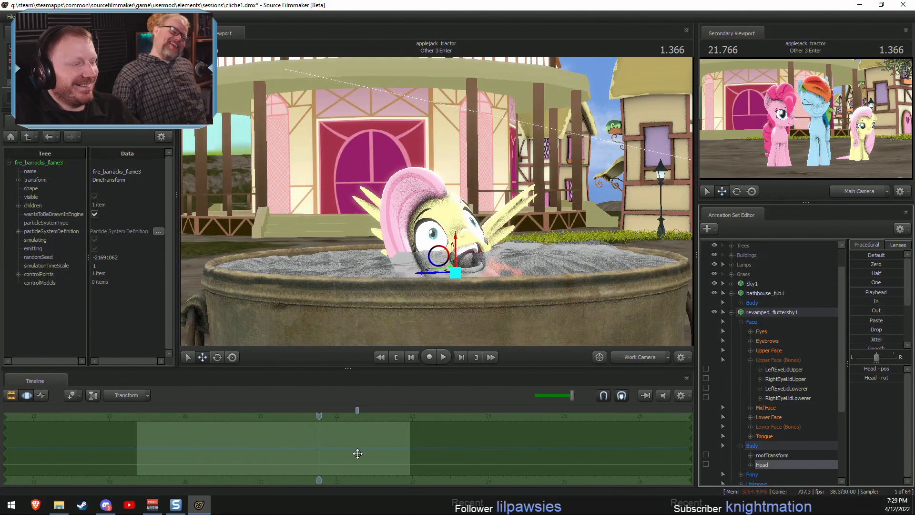
pyautogui.click(169, 437)
pyautogui.keyDown('shift'); pyautogui.moveTo(169, 436); pyautogui.dragTo(399, 455); pyautogui.keyUp('shift')
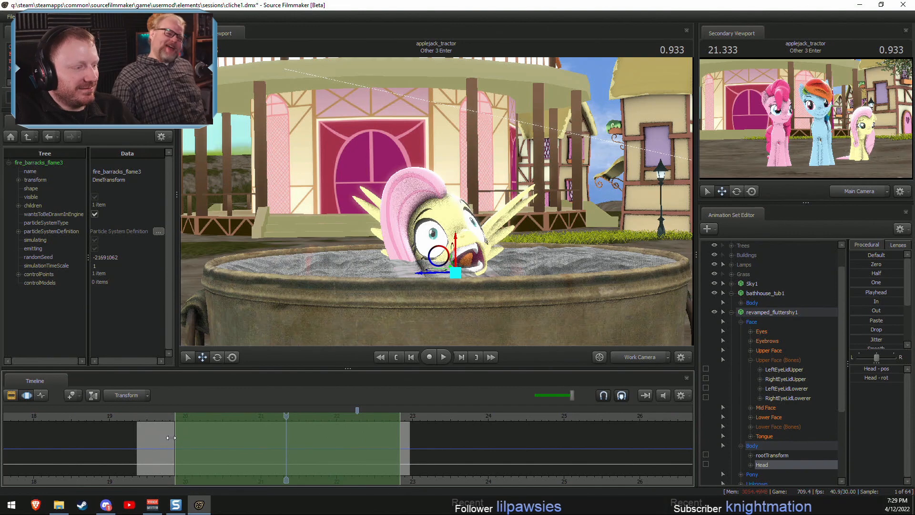
pyautogui.moveTo(173, 436); pyautogui.dragTo(108, 445)
pyautogui.moveTo(403, 450); pyautogui.dragTo(430, 450)
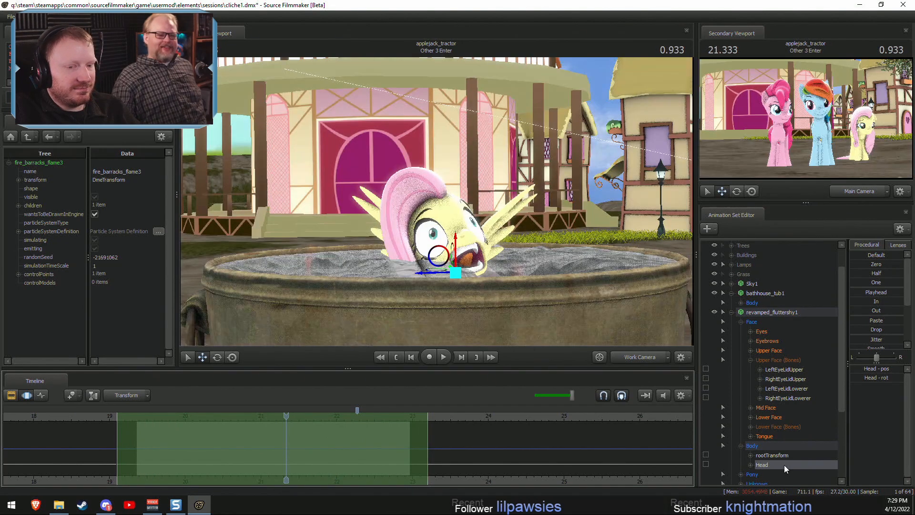
pyautogui.click(864, 340)
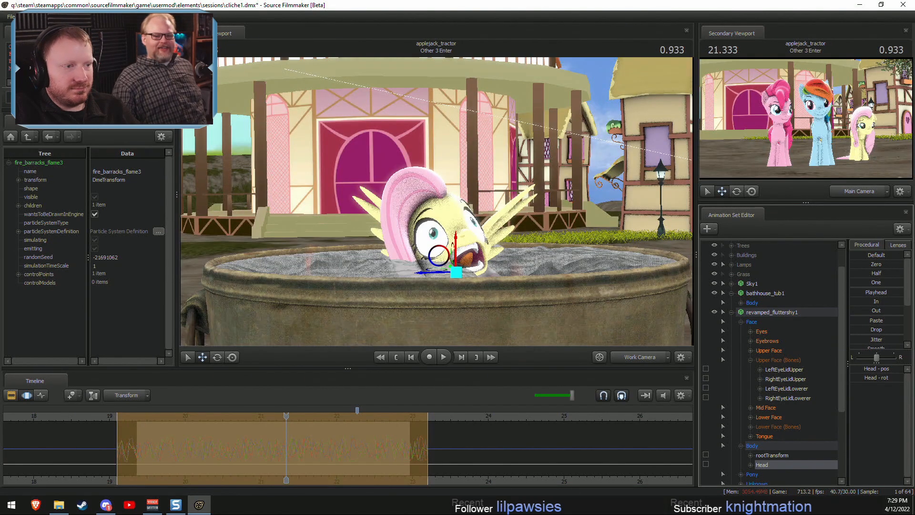
# Play the Other 3 Enter shot to check Fluttershy's head shake, and return to its start.
pyautogui.press('space')
pyautogui.press('space')
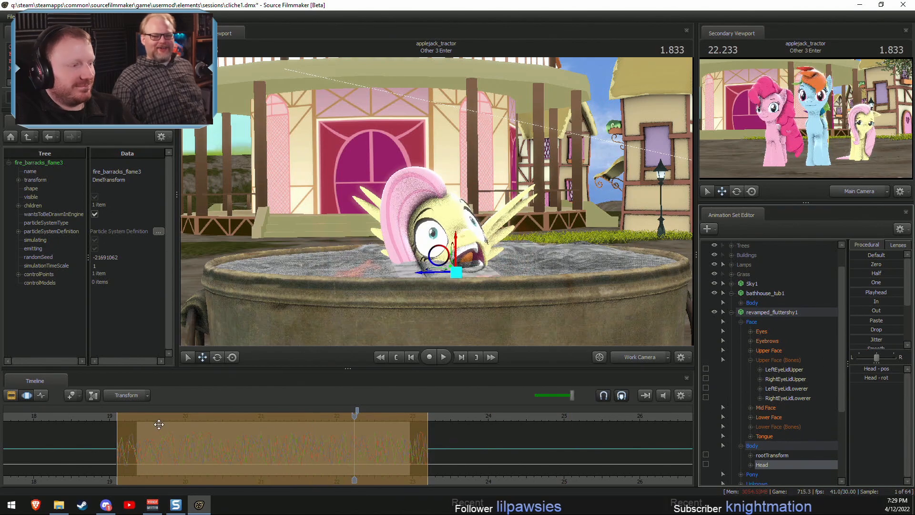
pyautogui.press('F2')
pyautogui.press('space')
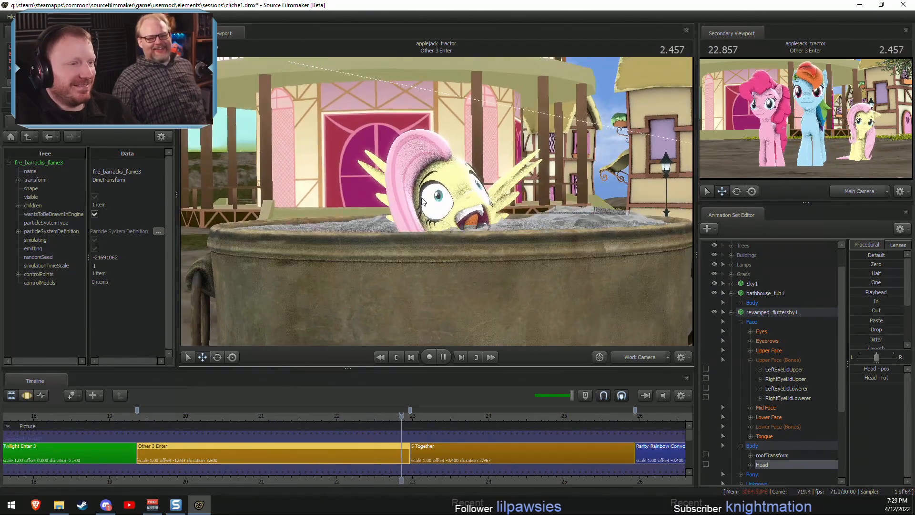
pyautogui.press('space')
pyautogui.click(139, 415)
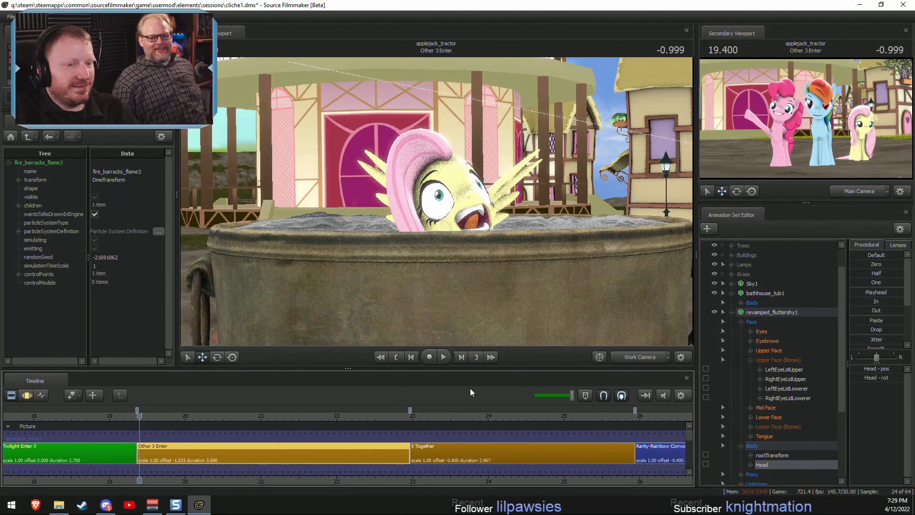
# With a time selection ramping in from about 19.2 s to about 22.9 s, pull Fluttershy's Upper Face and Lower Face bones downward.
pyautogui.press('F3')
pyautogui.press('F2')
pyautogui.press('F3')
pyautogui.keyDown('shift'); pyautogui.moveTo(407, 438); pyautogui.dragTo(633, 453); pyautogui.keyUp('shift')
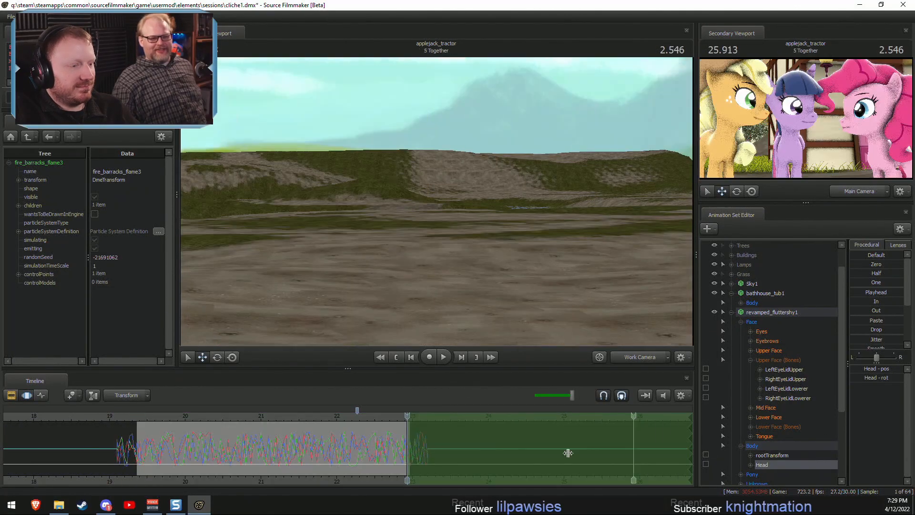
pyautogui.moveTo(400, 449); pyautogui.dragTo(119, 466)
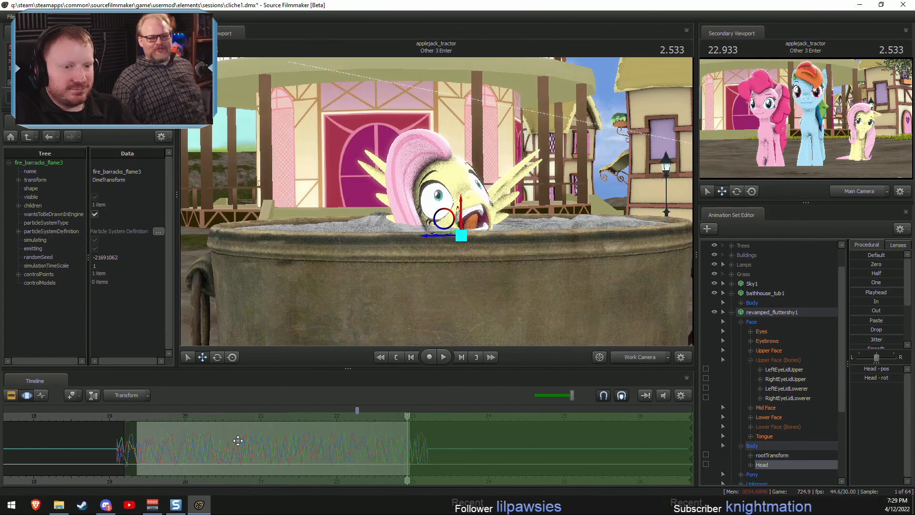
pyautogui.click(771, 361)
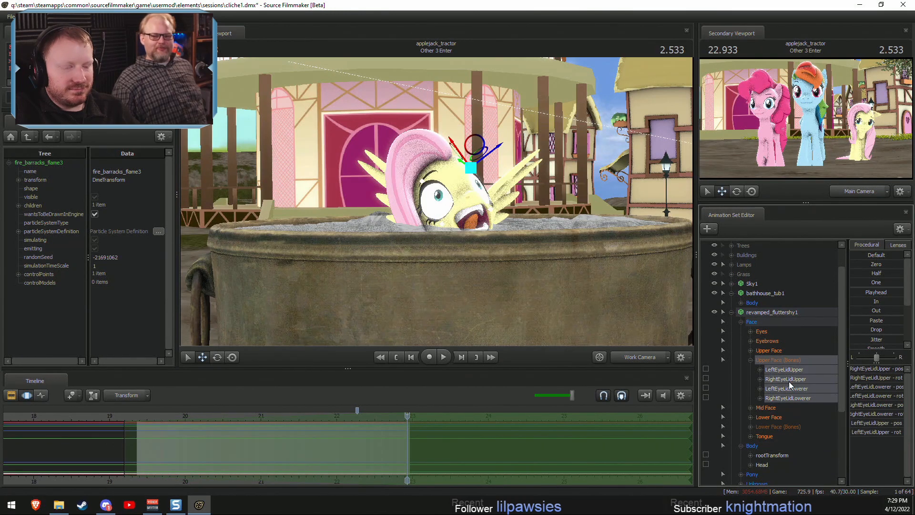
pyautogui.keyDown('ctrl'); pyautogui.click(774, 425); pyautogui.keyUp('ctrl')
pyautogui.moveTo(469, 215); pyautogui.dragTo(473, 241)
# Play the Other 3 Enter shot from its start to check the gradual drooping of Fluttershy's face.
pyautogui.press('F2')
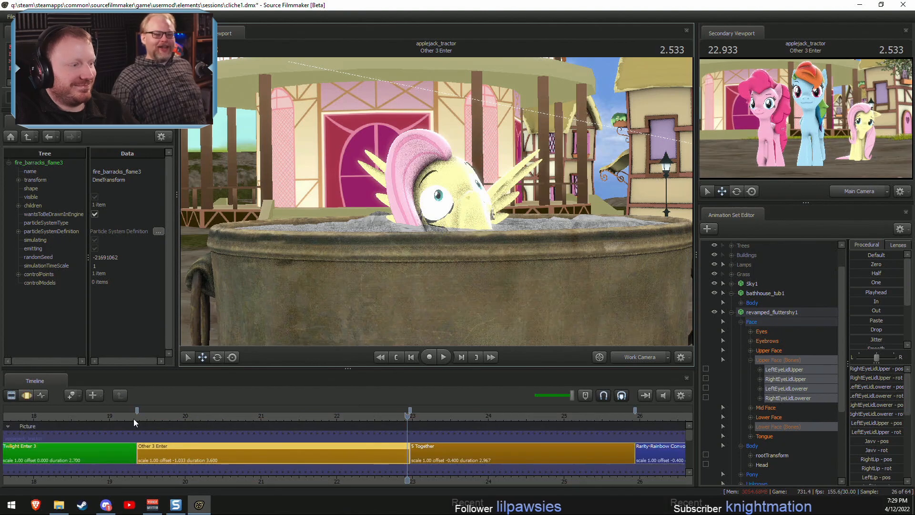
pyautogui.click(137, 416)
pyautogui.press('space')
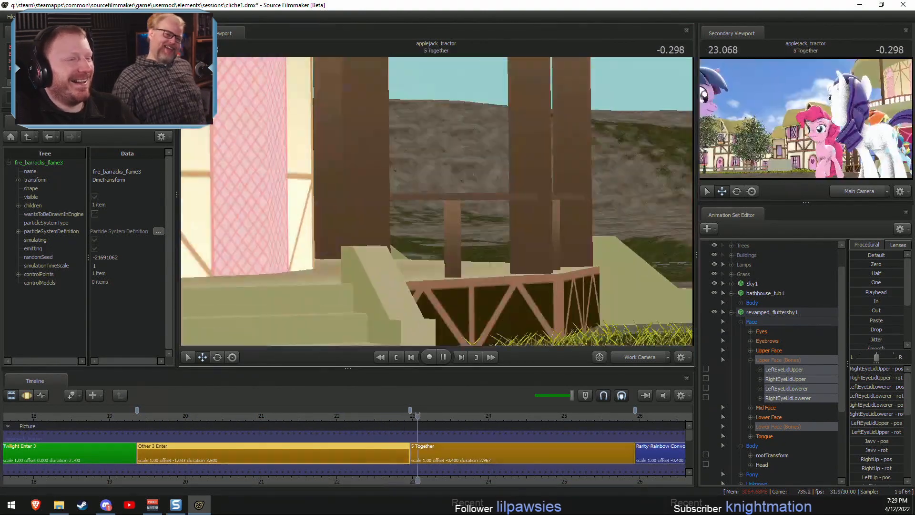
pyautogui.press('space')
# Scrub and replay the end of the shot, inspecting Fluttershy's sagging face close up over the pot rim.
pyautogui.click(403, 416)
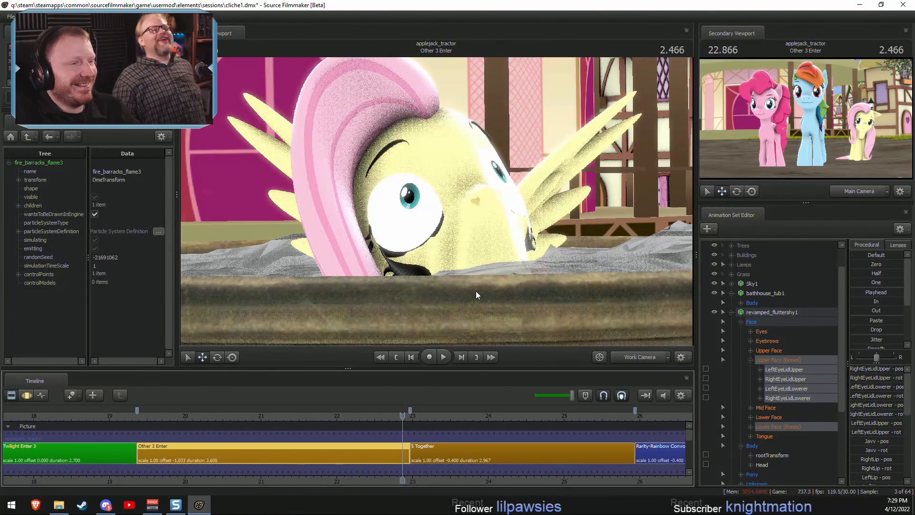
pyautogui.press('w')
pyautogui.moveTo(437, 217); pyautogui.dragTo(442, 210)
pyautogui.press('space')
pyautogui.press('space')
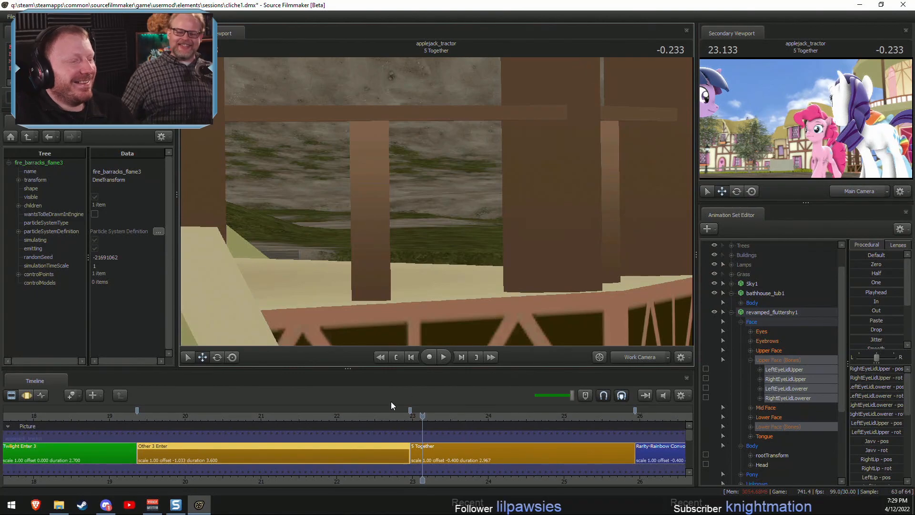
pyautogui.moveTo(388, 411); pyautogui.dragTo(424, 408)
pyautogui.press('s')
pyautogui.moveTo(434, 214); pyautogui.dragTo(436, 201)
pyautogui.hotkey('shift', 'space')
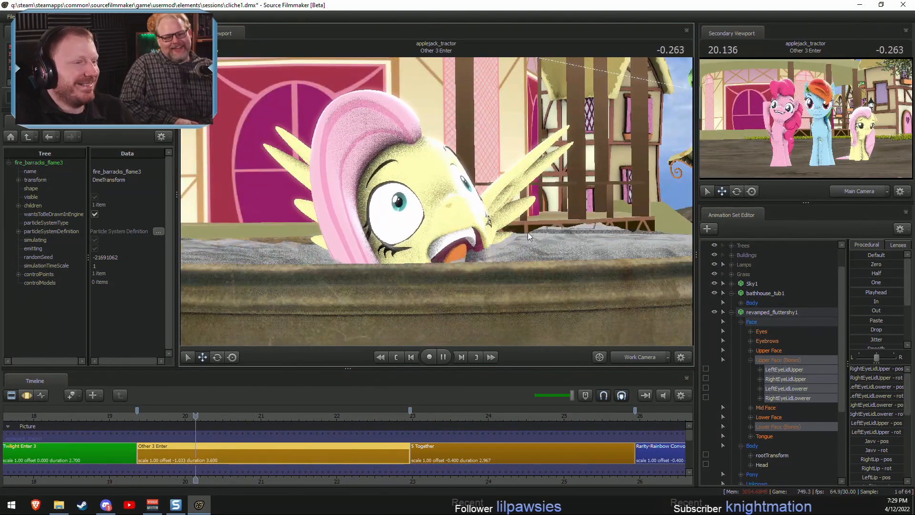
# Replay the early part of the Other 3 Enter shot, checking Fluttershy's scream close up and from farther above the pot.
pyautogui.press('space')
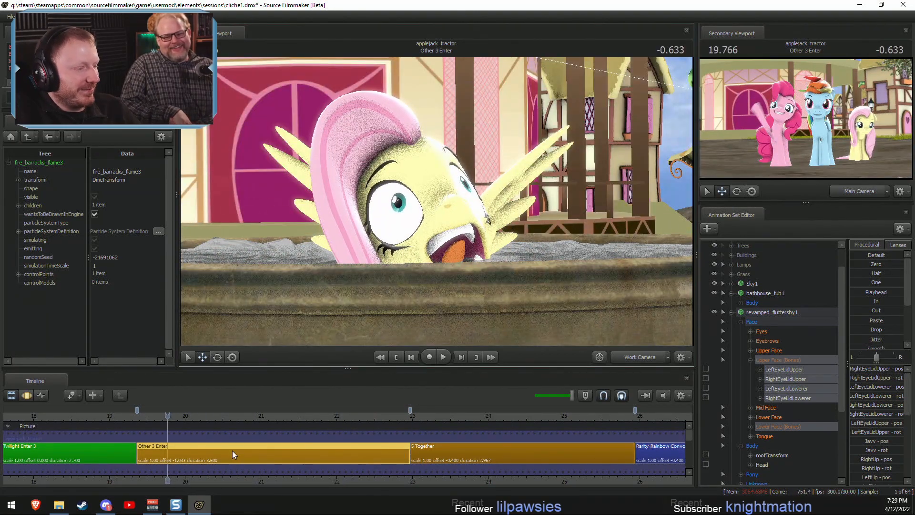
pyautogui.press('space')
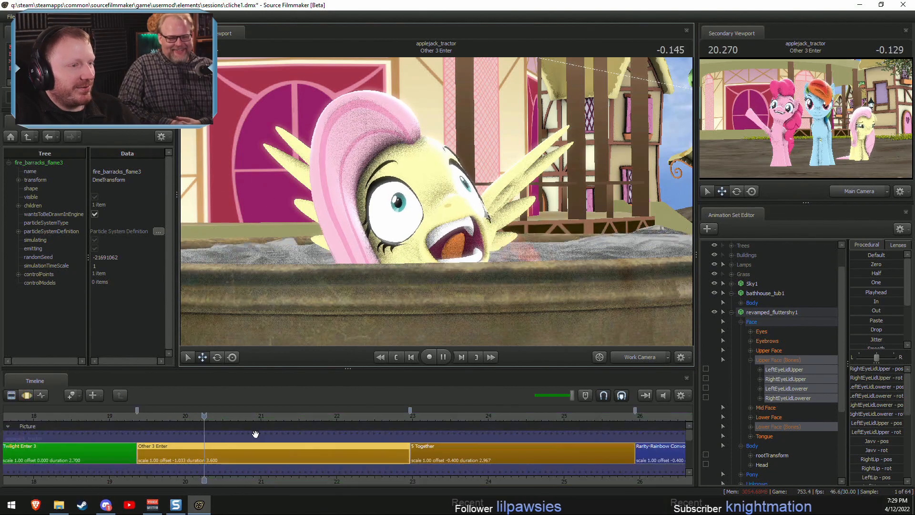
pyautogui.press('space')
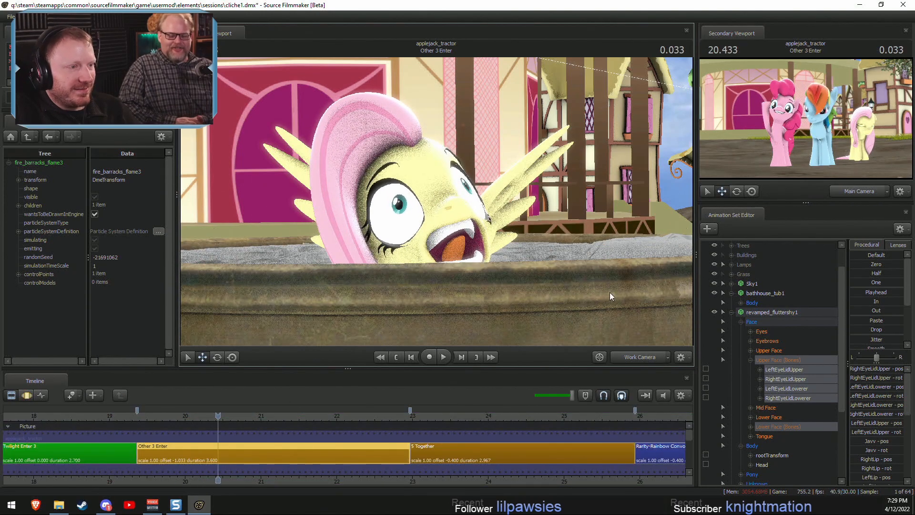
pyautogui.press('s')
pyautogui.moveTo(610, 293); pyautogui.dragTo(436, 201)
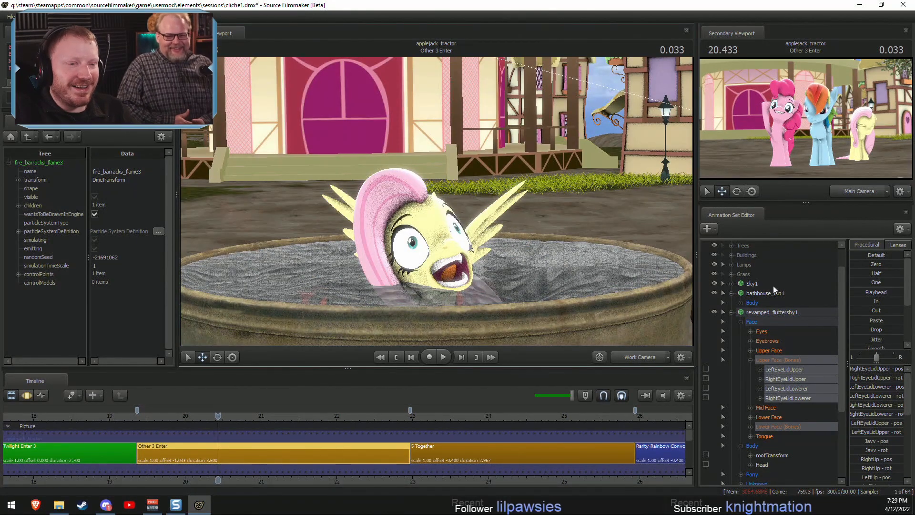
# Hide bathhouse_tub1 temporarily and view Fluttershy's body above the campfire at a different moment of the shot.
pyautogui.click(731, 312)
pyautogui.click(755, 343)
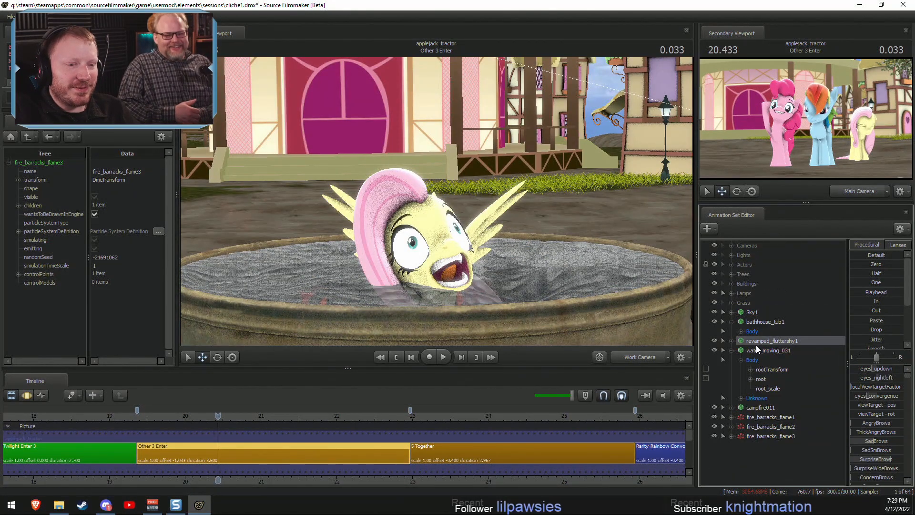
pyautogui.click(731, 350)
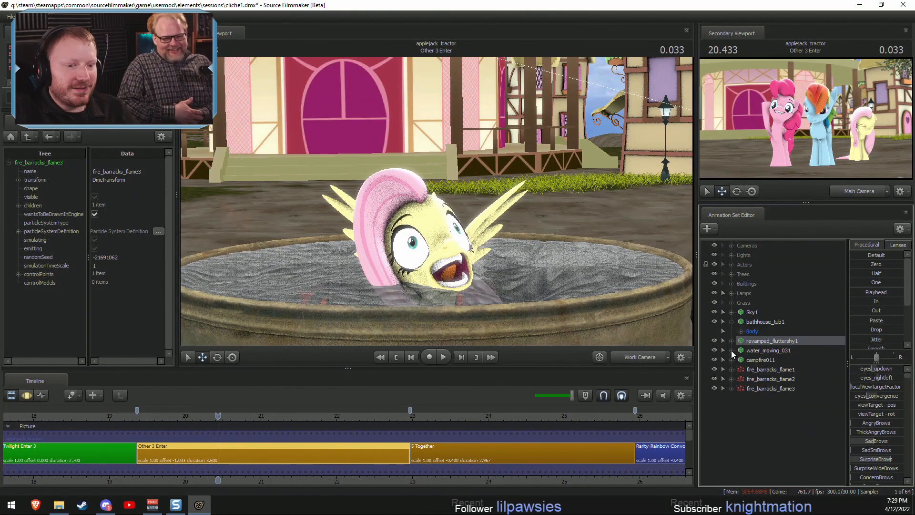
pyautogui.click(754, 322)
pyautogui.click(713, 321)
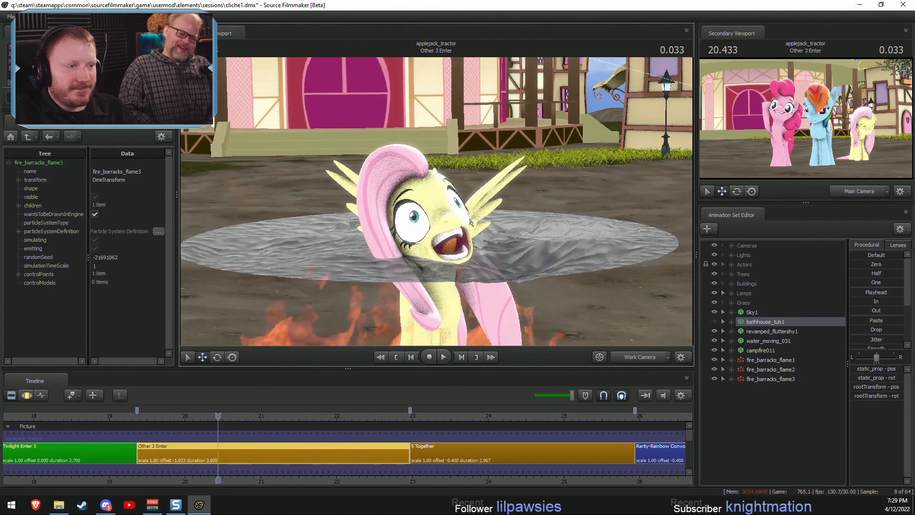
pyautogui.press('space')
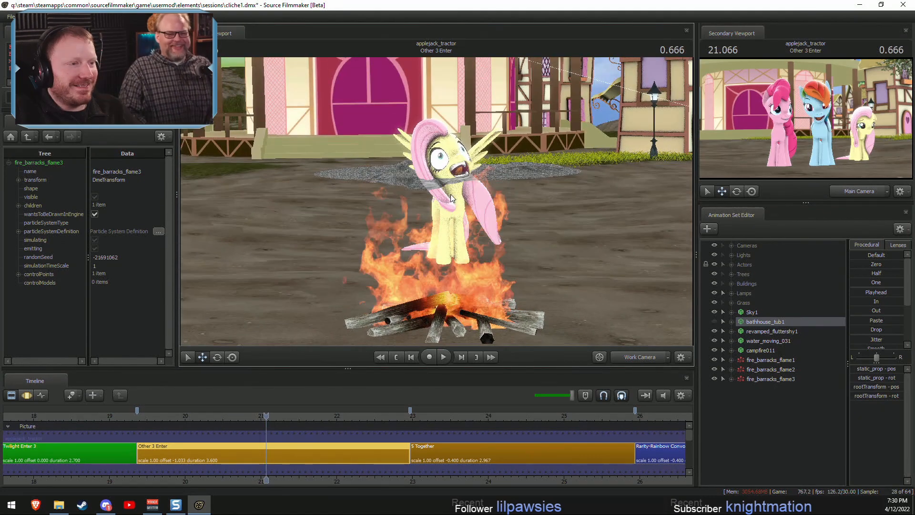
pyautogui.moveTo(450, 193); pyautogui.dragTo(550, 283)
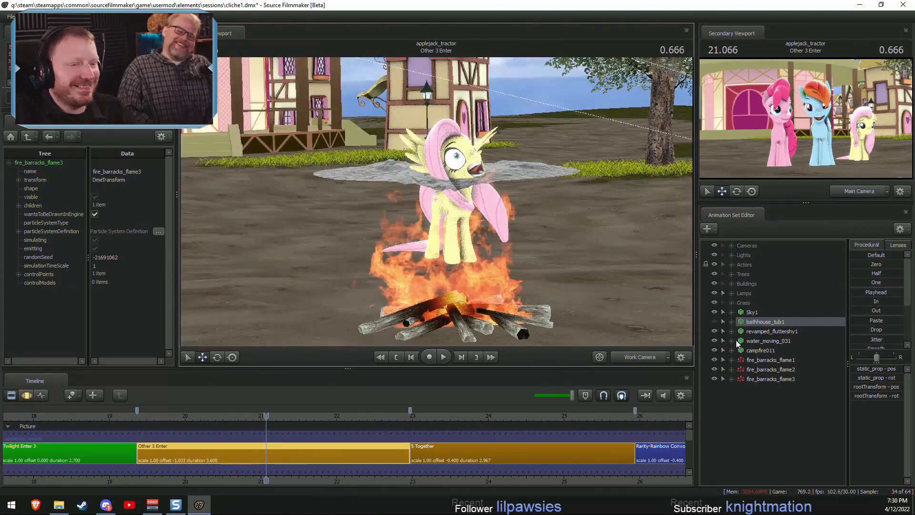
# Hide water_moving_031 to view Fluttershy over the open fire, and restore the visibility of both the water and bathhouse_tub1.
pyautogui.click(714, 340)
pyautogui.moveTo(676, 328); pyautogui.dragTo(648, 317)
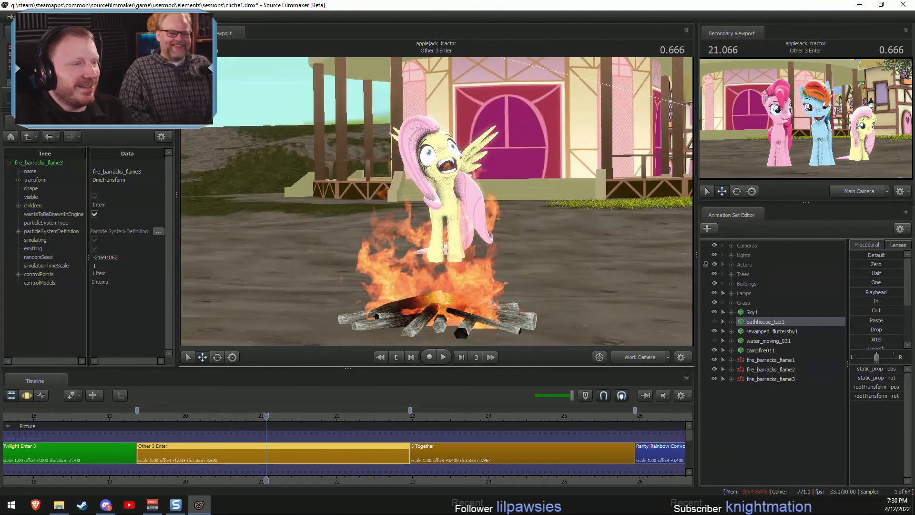
pyautogui.moveTo(459, 150); pyautogui.dragTo(461, 148)
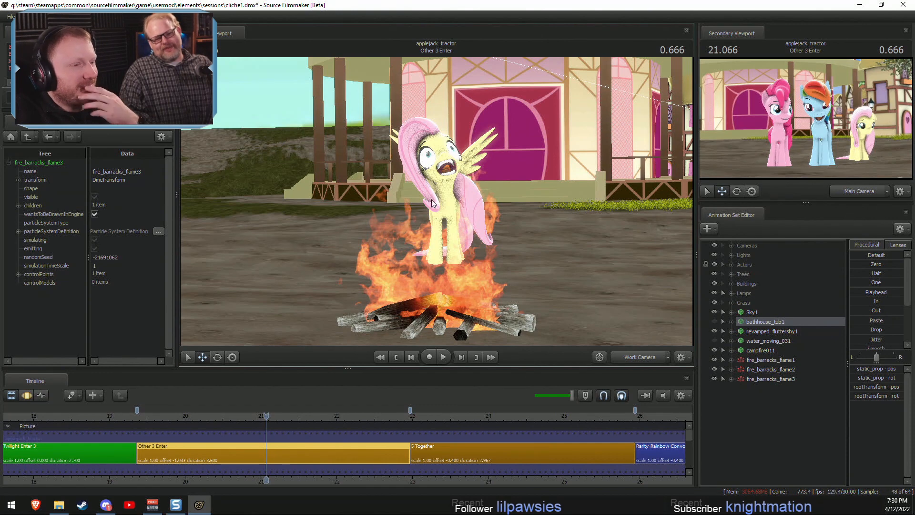
pyautogui.click(714, 340)
pyautogui.click(714, 321)
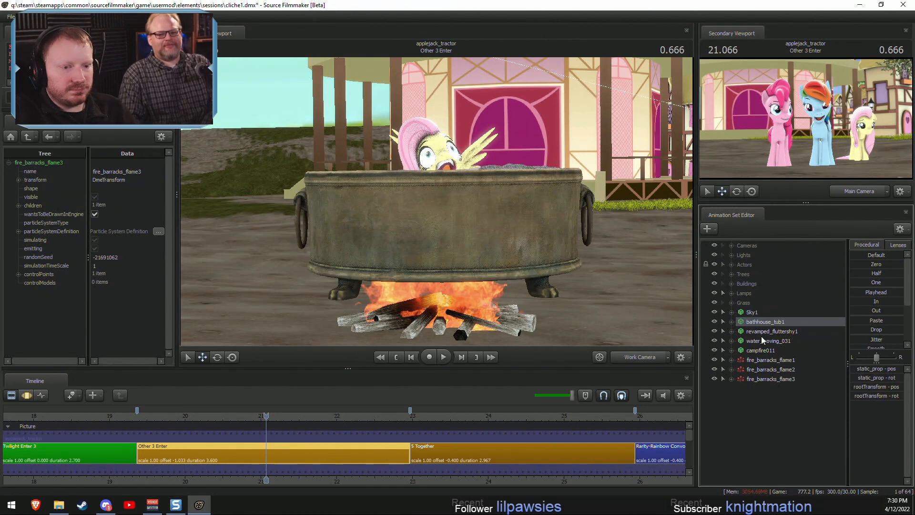
# Group all the cooking-pot elements, from bathhouse_tub1 through fire_barracks_flame3, into one new group.
pyautogui.keyDown('shift'); pyautogui.click(774, 379); pyautogui.keyUp('shift')
pyautogui.rightClick(774, 380)
pyautogui.click(809, 403)
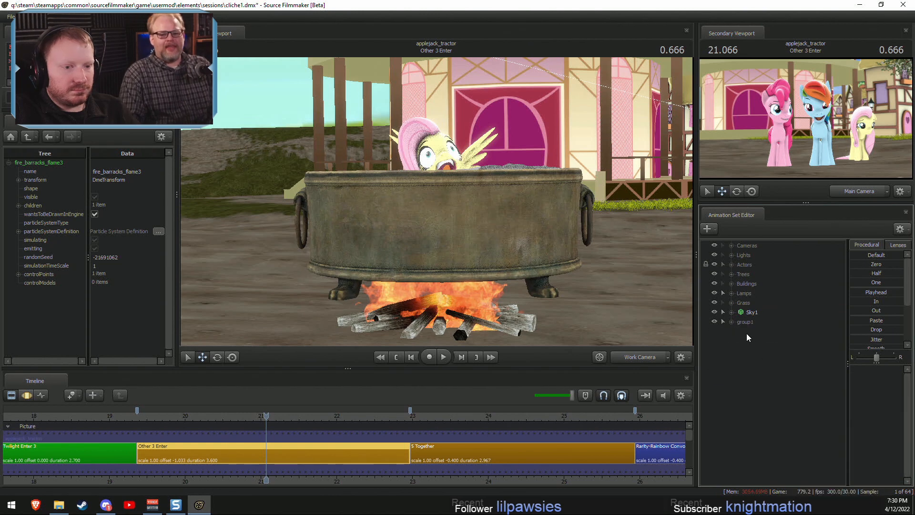
pyautogui.rightClick(753, 322)
pyautogui.click(764, 329)
pyautogui.write('WTF')
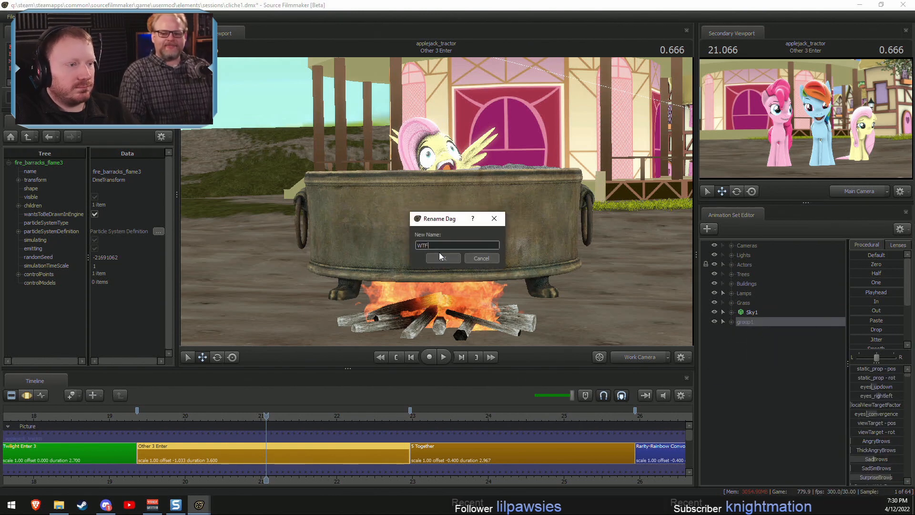
pyautogui.write('2')
pyautogui.click(476, 262)
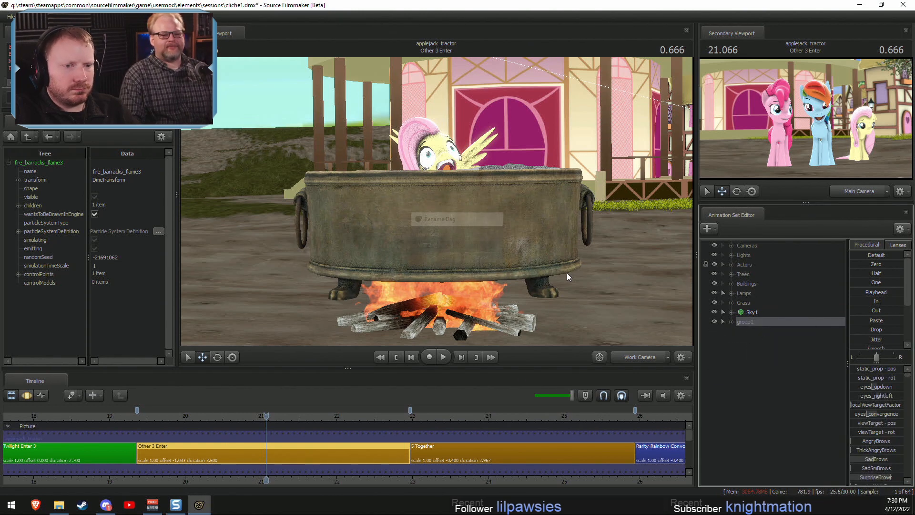
# Reveal the hidden groups and move all of group1's cooking-pot elements into the existing hidden WTF group.
pyautogui.rightClick(790, 354)
pyautogui.click(816, 405)
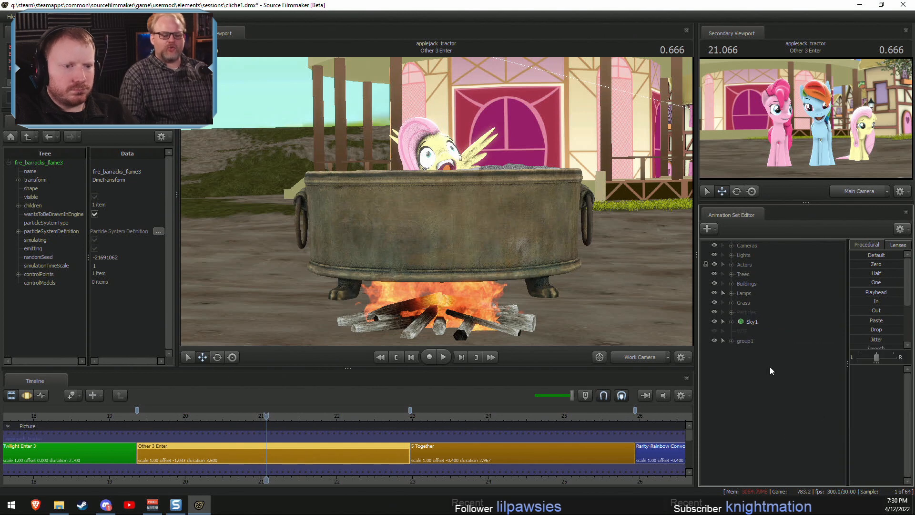
pyautogui.click(732, 341)
pyautogui.click(750, 341)
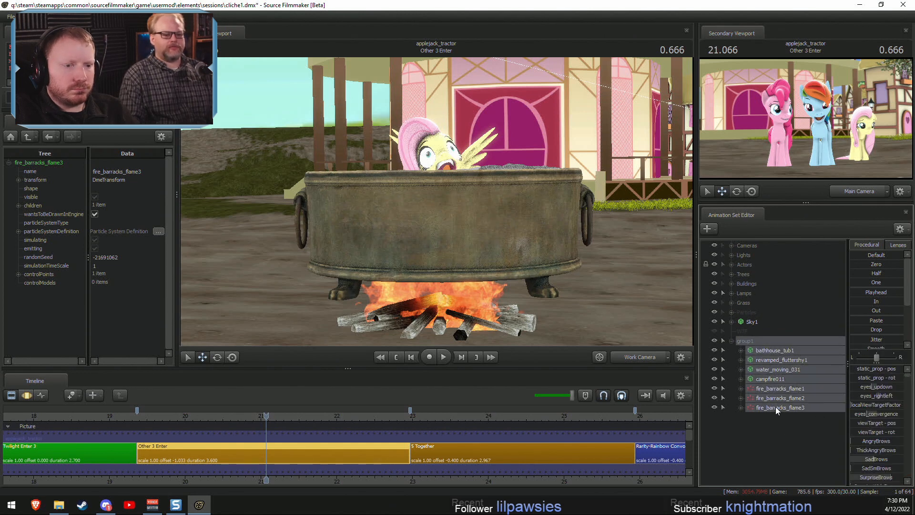
pyautogui.moveTo(775, 407); pyautogui.dragTo(746, 333)
# Delete the empty group1 and stop listing the hidden groups.
pyautogui.rightClick(748, 339)
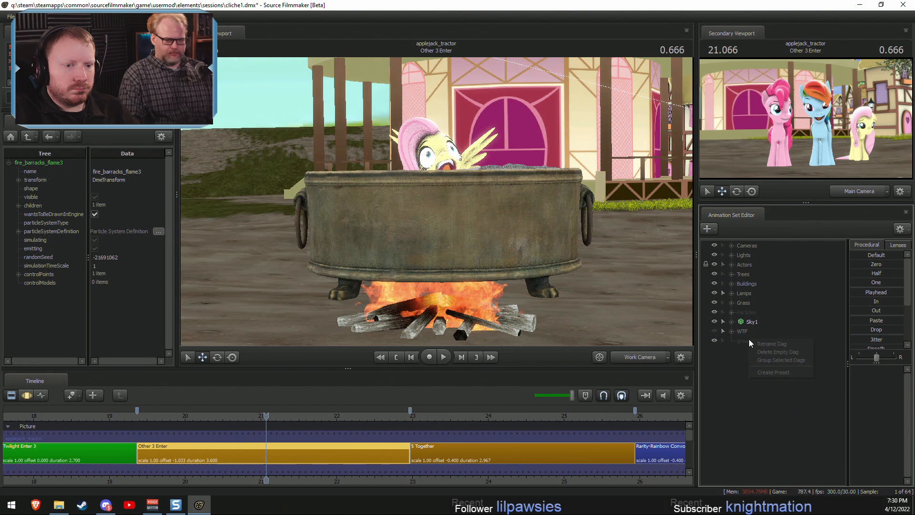
pyautogui.click(781, 351)
pyautogui.rightClick(766, 355)
pyautogui.click(794, 414)
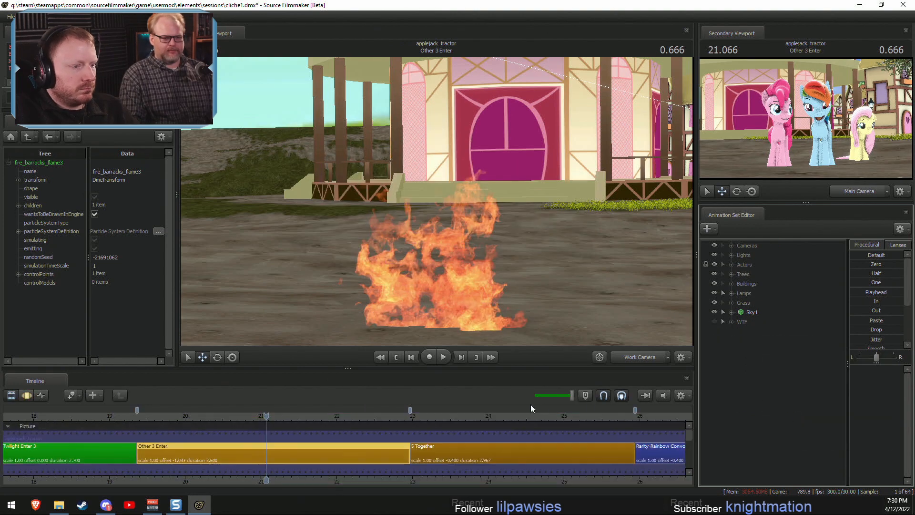
# Make the WTF group unselectable and scrub the Other 3 Enter shot to check the flames left on screen.
pyautogui.moveTo(265, 416)
pyautogui.mouseDown()
pyautogui.moveTo(233, 418)
pyautogui.moveTo(271, 418)
pyautogui.mouseUp()
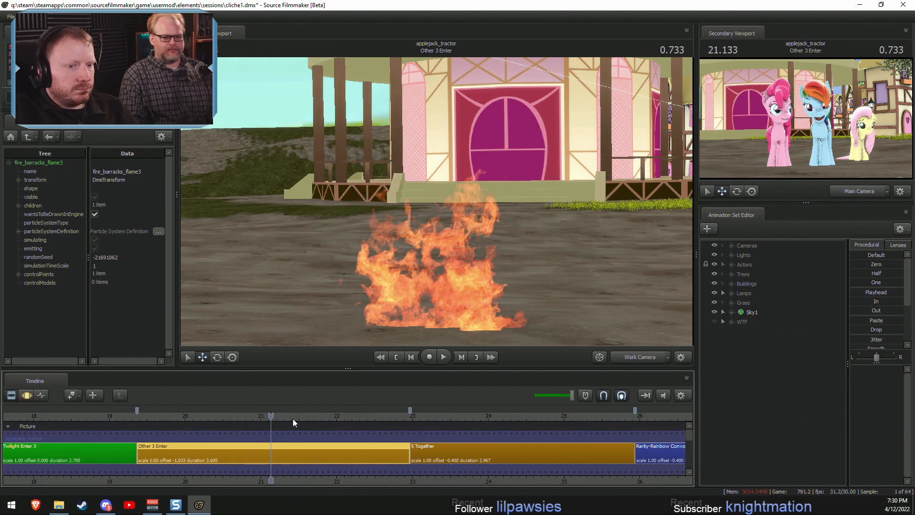
pyautogui.click(721, 322)
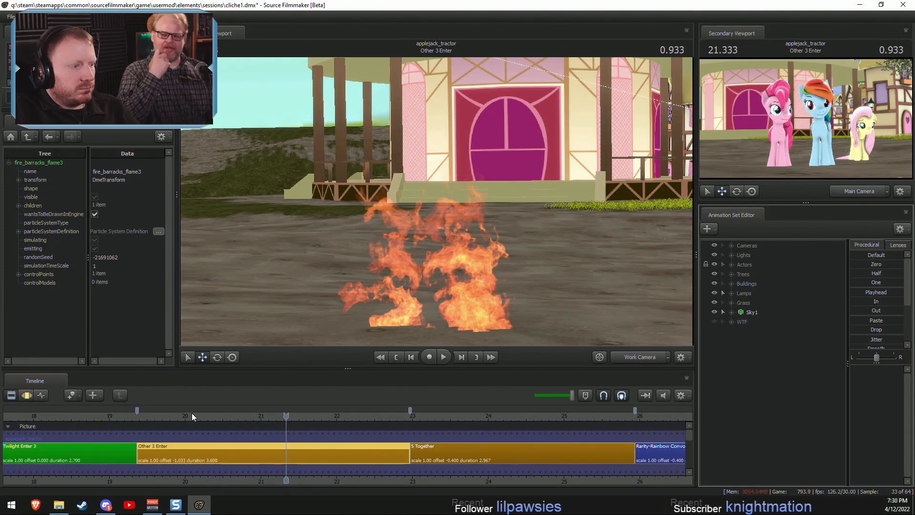
pyautogui.moveTo(192, 412)
pyautogui.mouseDown()
pyautogui.moveTo(160, 414)
pyautogui.moveTo(275, 433)
pyautogui.moveTo(426, 435)
pyautogui.moveTo(197, 417)
pyautogui.mouseUp()
# View the Other 3 Enter shot through the Main Camera and play it from its start.
pyautogui.click(634, 361)
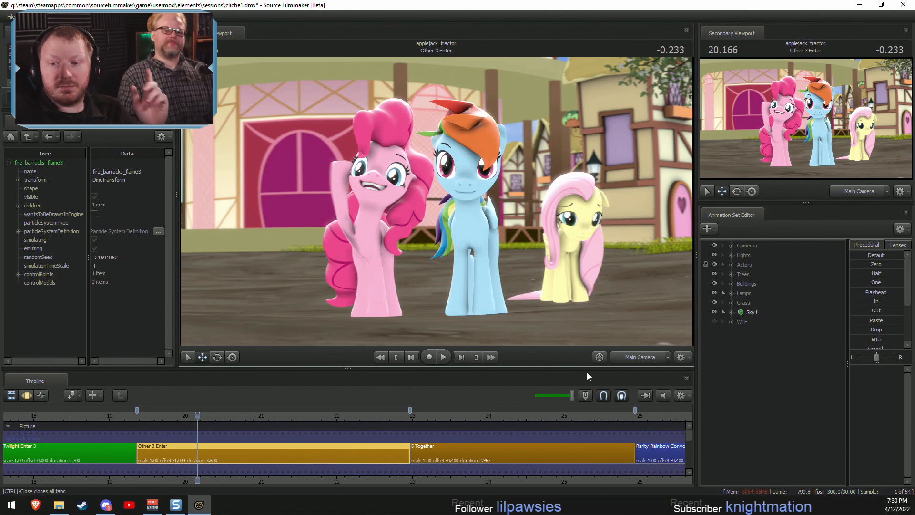
pyautogui.press('space')
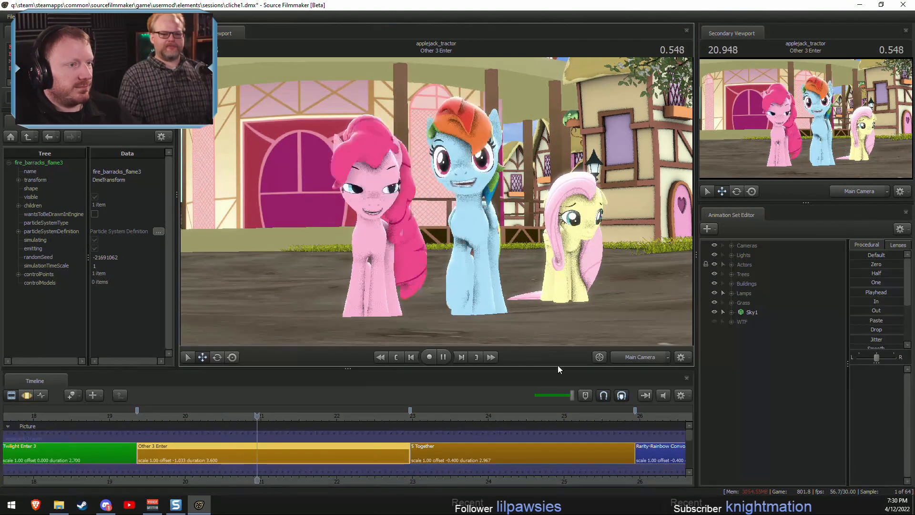
pyautogui.press('space')
pyautogui.click(159, 414)
pyautogui.press('space')
pyautogui.press('space')
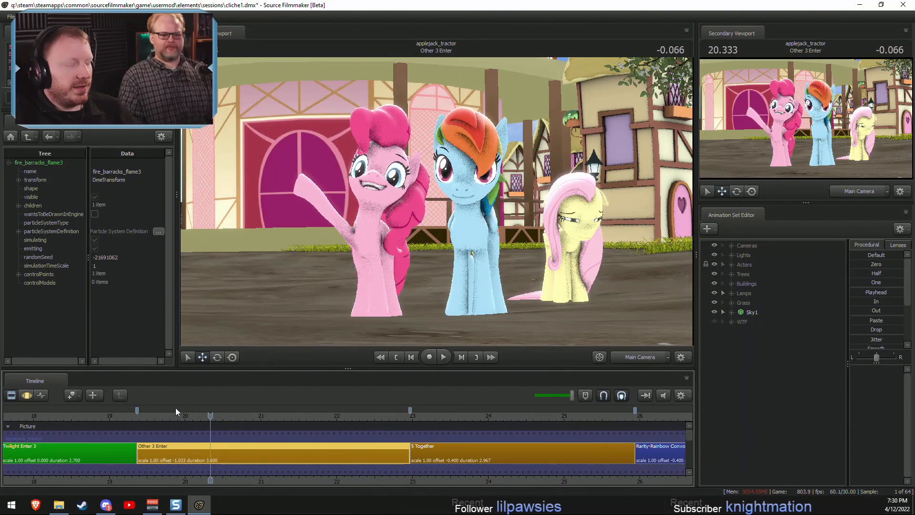
pyautogui.moveTo(159, 420); pyautogui.dragTo(135, 417)
pyautogui.press('space')
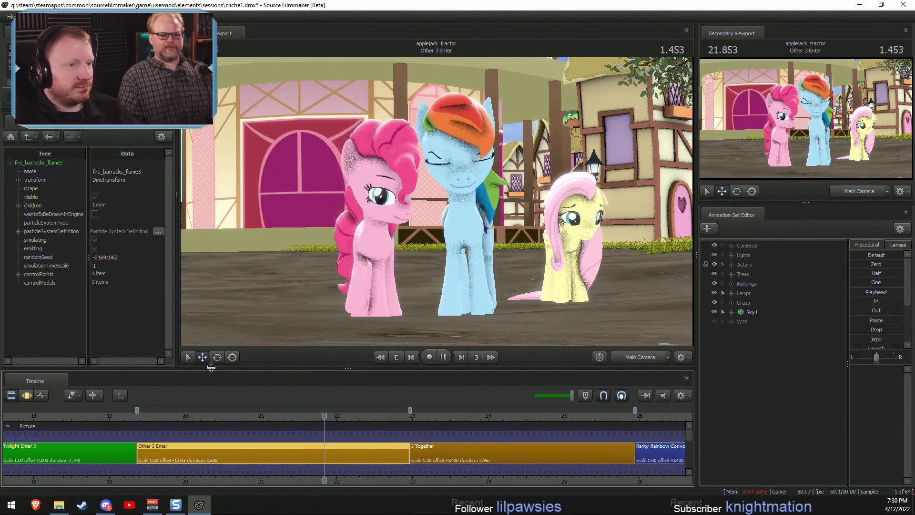
# Replay the opening of the Other 3 Enter shot several times to examine the three ponies' motions and blinks.
pyautogui.click(167, 417)
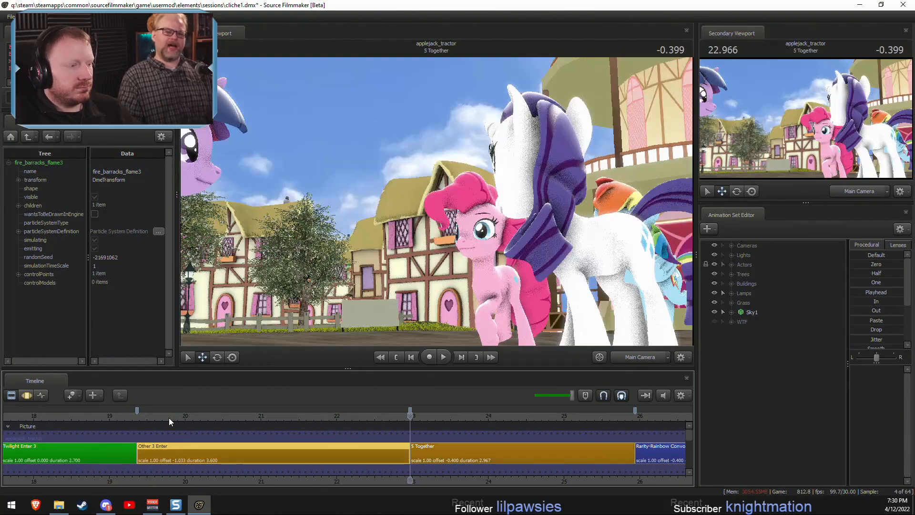
pyautogui.click(169, 417)
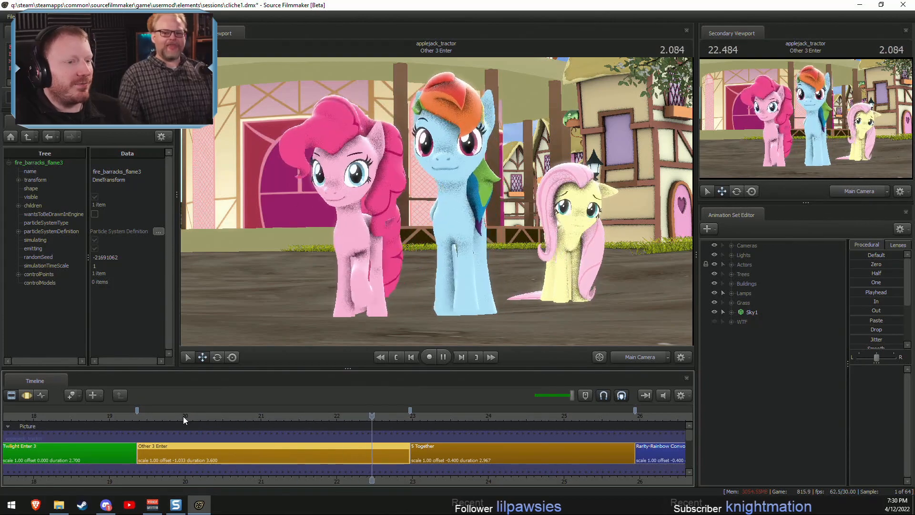
pyautogui.click(185, 411)
pyautogui.moveTo(182, 413); pyautogui.dragTo(162, 416)
pyautogui.click(137, 419)
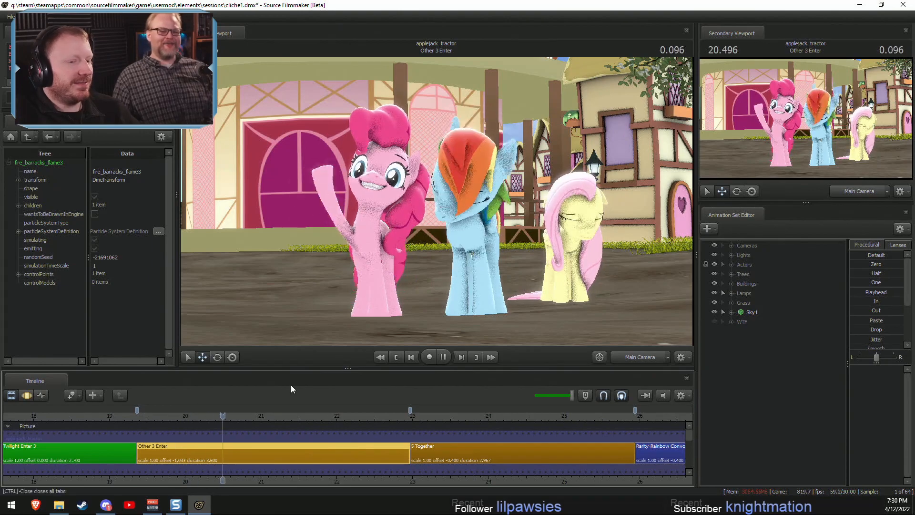
pyautogui.click(182, 413)
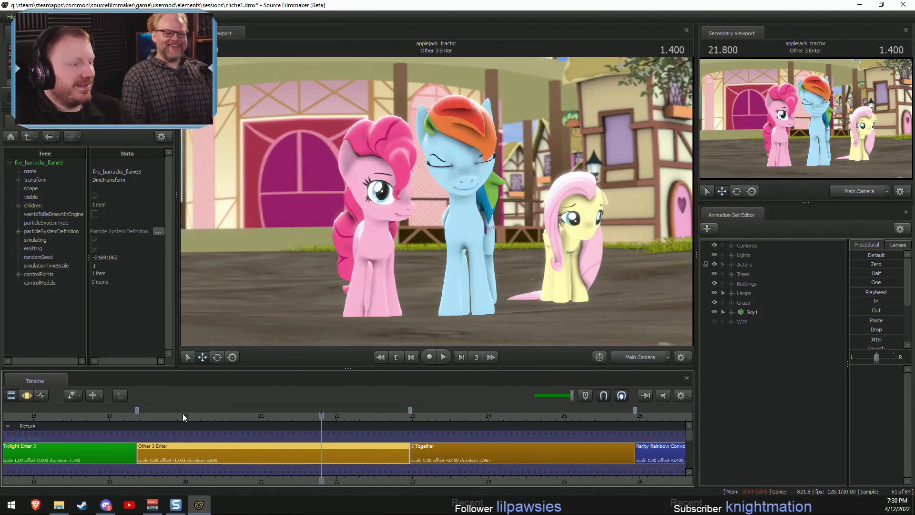
pyautogui.click(146, 419)
pyautogui.press('space')
# Use the Work Camera to frame Rainbow Dash's face close up and play her head turn and expressions.
pyautogui.click(626, 359)
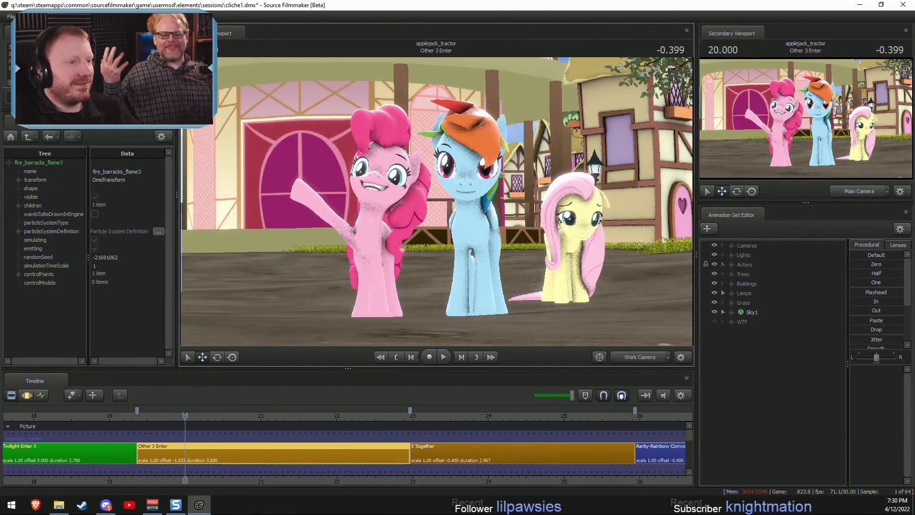
pyautogui.press('w')
pyautogui.moveTo(514, 238); pyautogui.dragTo(529, 215)
pyautogui.moveTo(448, 196); pyautogui.dragTo(495, 196)
pyautogui.press('a')
pyautogui.press('space')
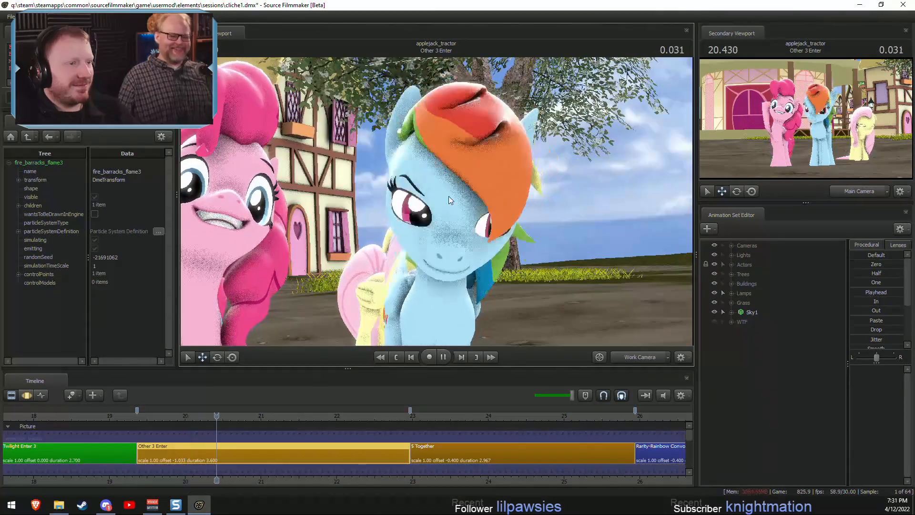
pyautogui.press('space')
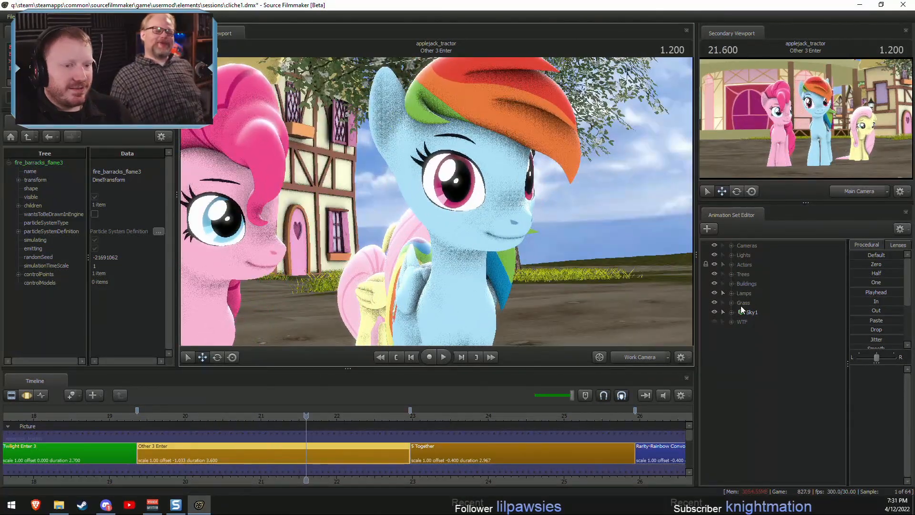
# Load Rainbow Dash's Upper Face controls in the Motion Editor and scrub her blinks in the Other 3 Enter shot.
pyautogui.click(731, 265)
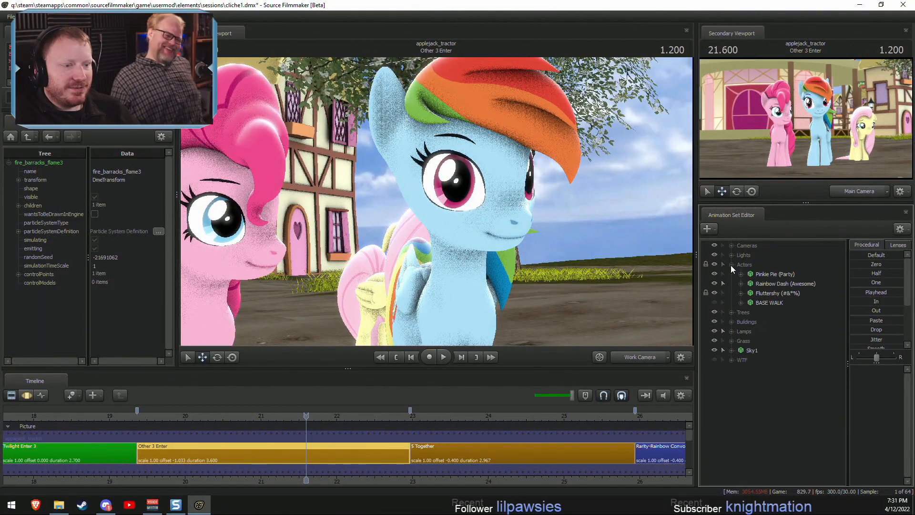
pyautogui.click(741, 284)
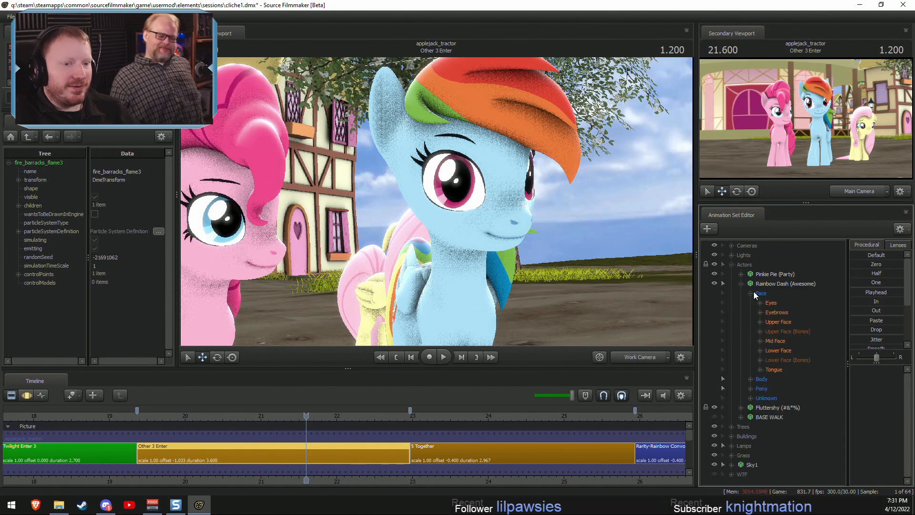
pyautogui.click(781, 321)
pyautogui.moveTo(261, 453); pyautogui.dragTo(397, 449, button='middle')
pyautogui.scroll(3, 398, 450)
pyautogui.press('F3')
pyautogui.press('shift')
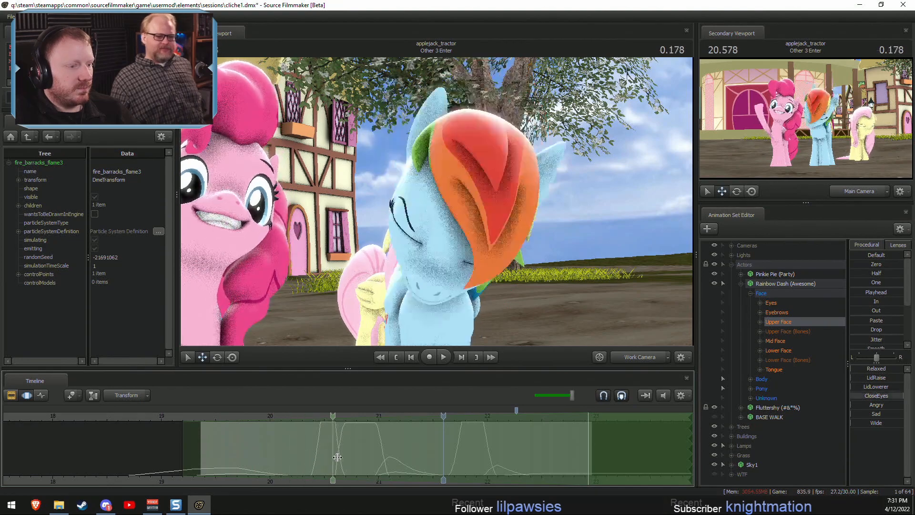
# Blend Rainbow Dash's eyebrows slightly toward their 20.533 s blink pose over about 20.97 to 21.63 s using the Playhead preset, and play it back.
pyautogui.click(392, 457)
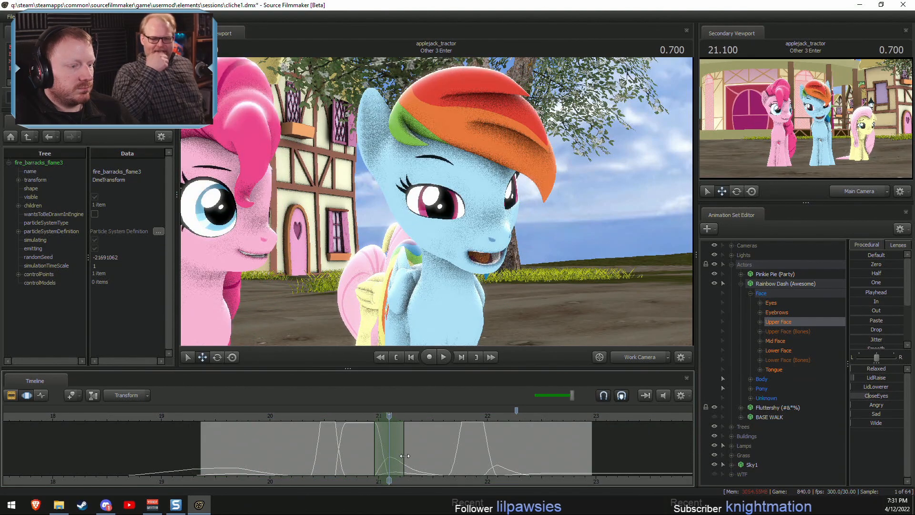
pyautogui.moveTo(404, 456); pyautogui.dragTo(447, 456)
pyautogui.click(357, 418)
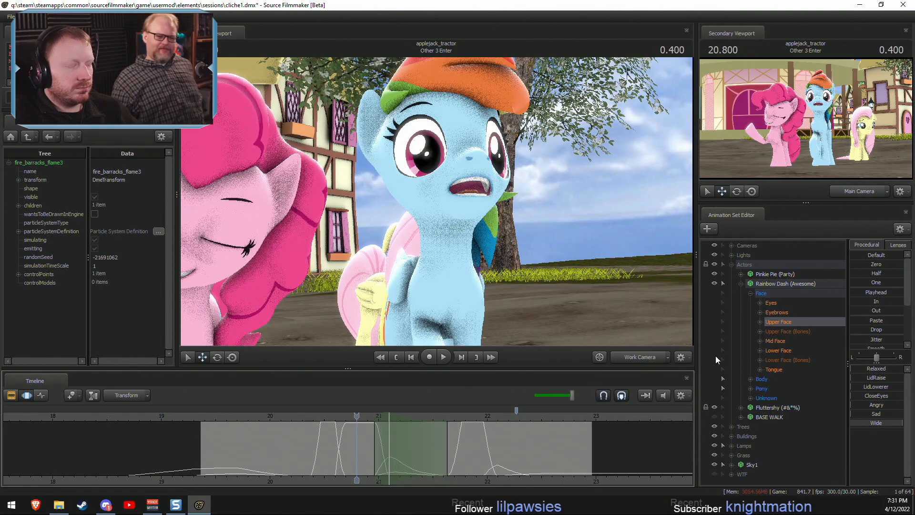
pyautogui.moveTo(333, 417); pyautogui.dragTo(327, 416)
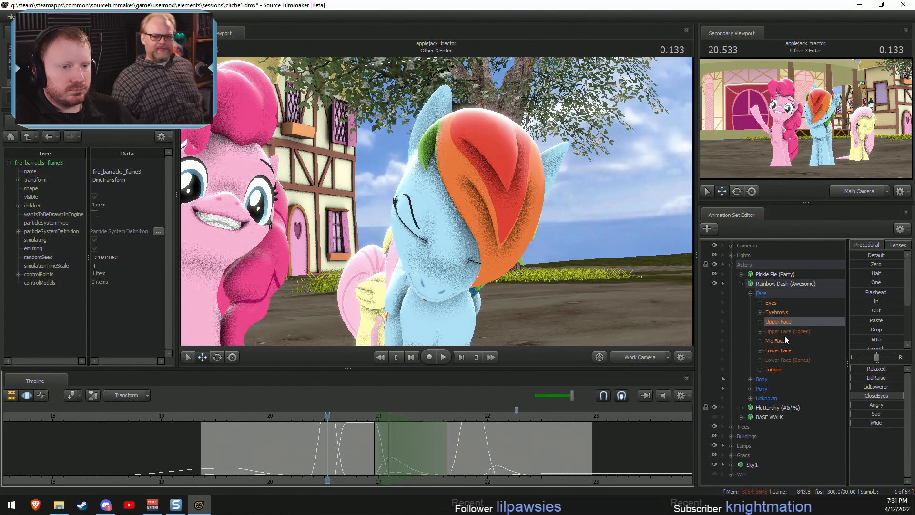
pyautogui.click(793, 312)
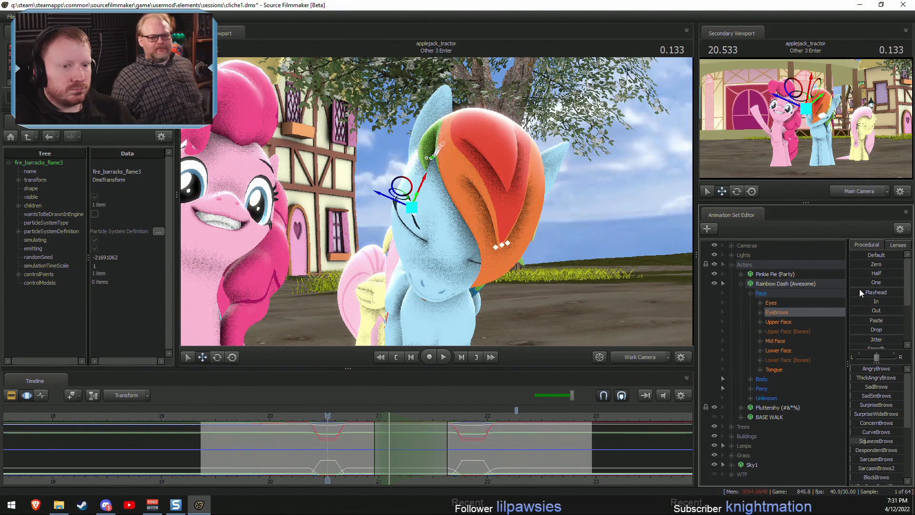
pyautogui.press('space')
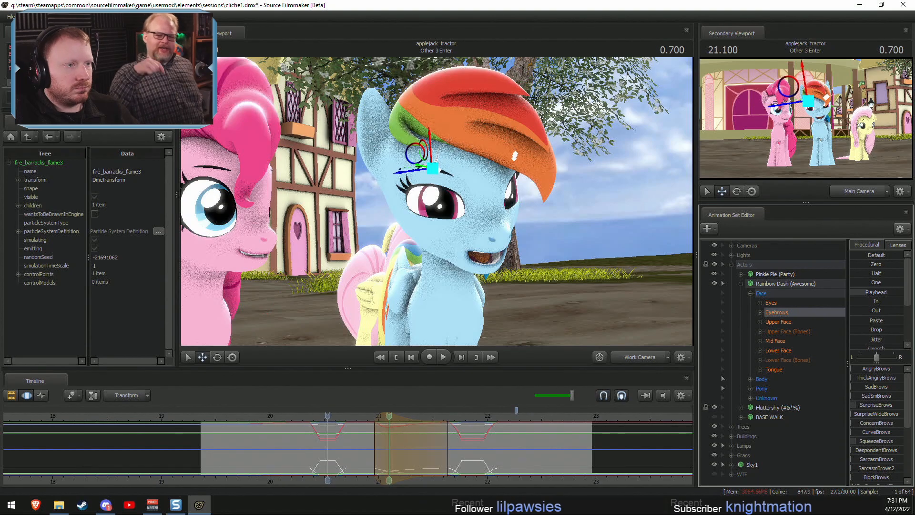
pyautogui.press('space')
pyautogui.click(329, 414)
pyautogui.press('space')
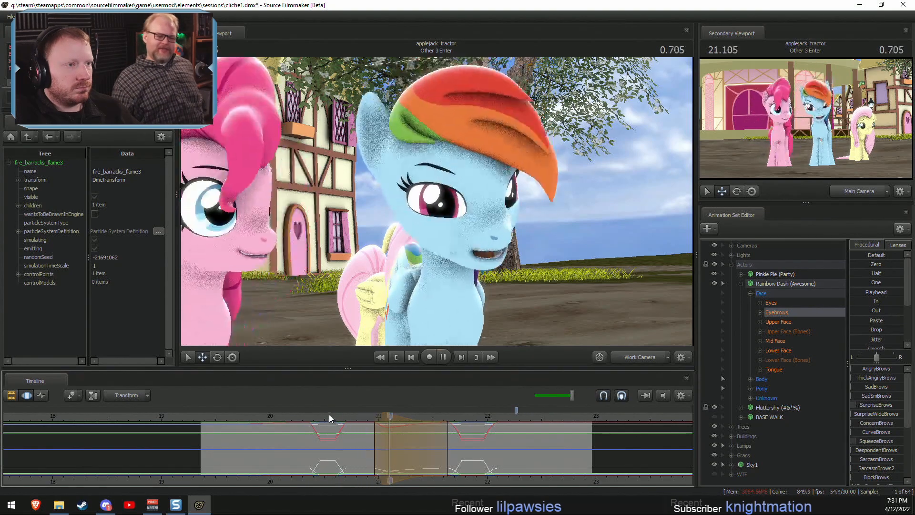
pyautogui.press('space')
# Examine the eyebrow curves between Rainbow Dash's two blinks and replay her expression change.
pyautogui.moveTo(361, 423)
pyautogui.mouseDown()
pyautogui.moveTo(407, 424)
pyautogui.moveTo(321, 429)
pyautogui.moveTo(361, 449)
pyautogui.moveTo(351, 451)
pyautogui.moveTo(520, 462)
pyautogui.mouseUp()
pyautogui.scroll(2, 384, 425)
pyautogui.scroll(2, 384, 425)
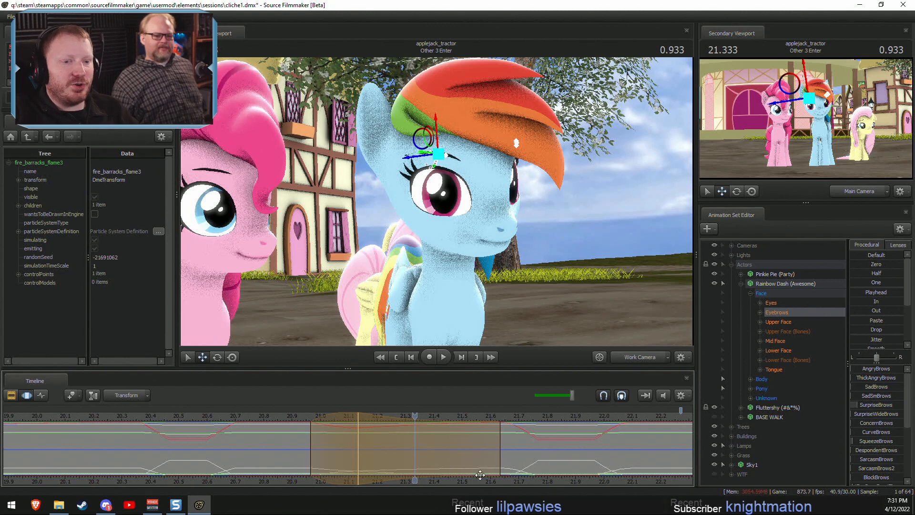
pyautogui.scroll(-3, 318, 449)
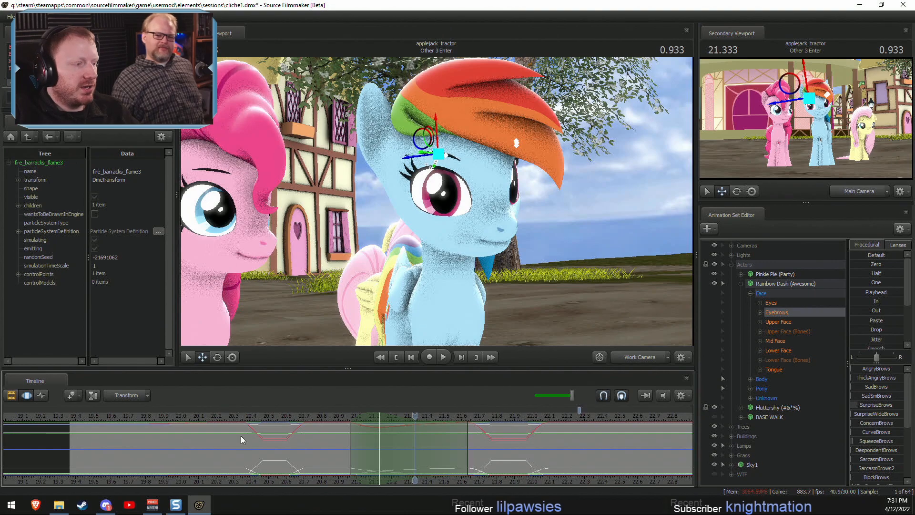
pyautogui.press('space')
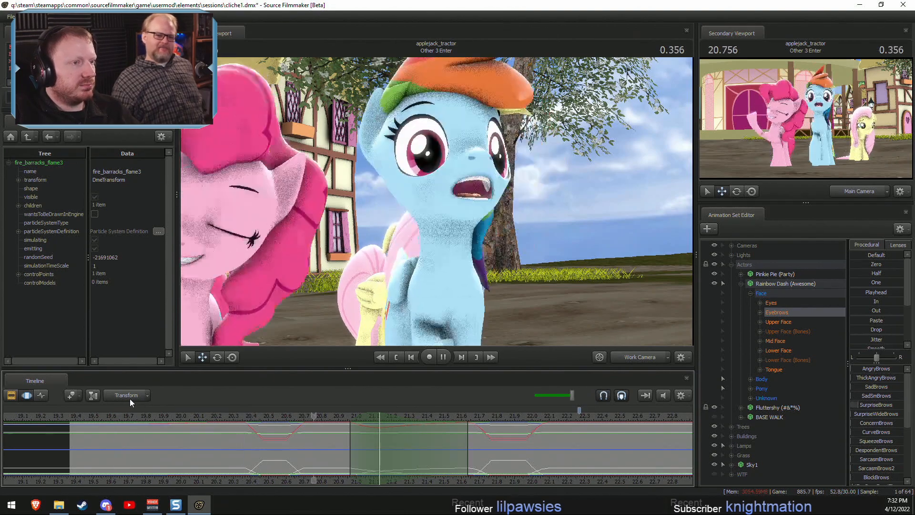
pyautogui.press('space')
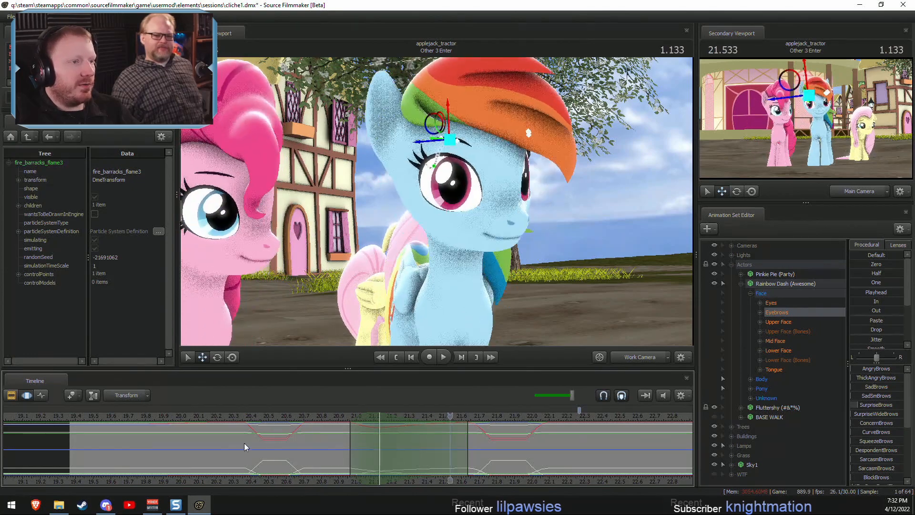
# Flatten the SqueezeBrows bump from about 20.9 to 21.6 s by applying the In preset to that control alone.
pyautogui.click(381, 456)
pyautogui.keyDown('shift'); pyautogui.moveTo(381, 456); pyautogui.dragTo(401, 457); pyautogui.keyUp('shift')
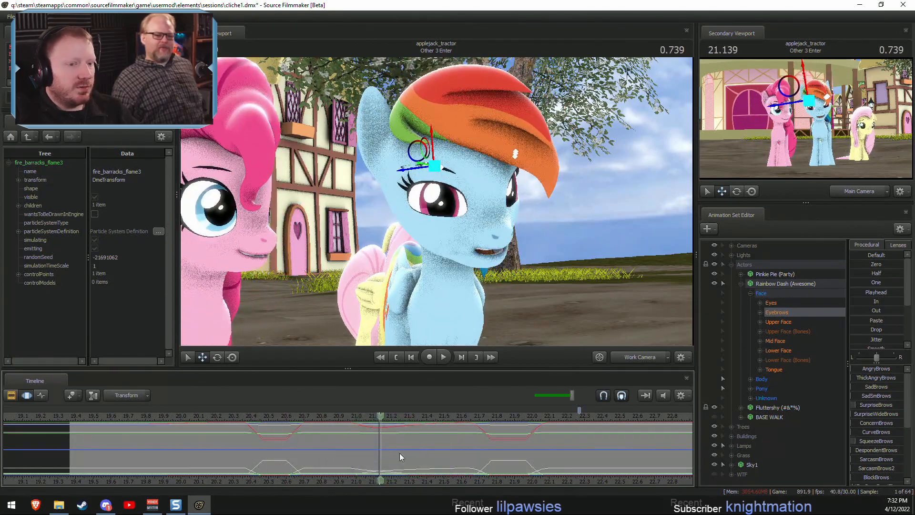
pyautogui.click(760, 313)
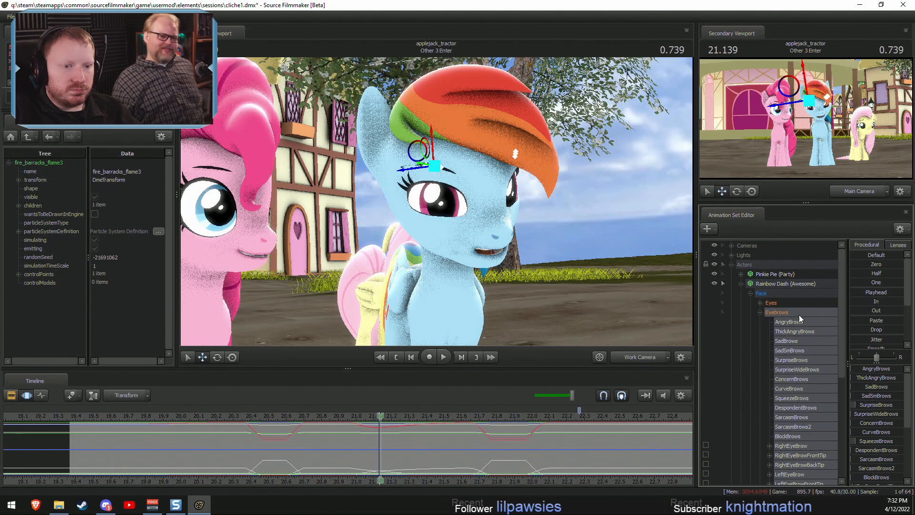
pyautogui.click(789, 380)
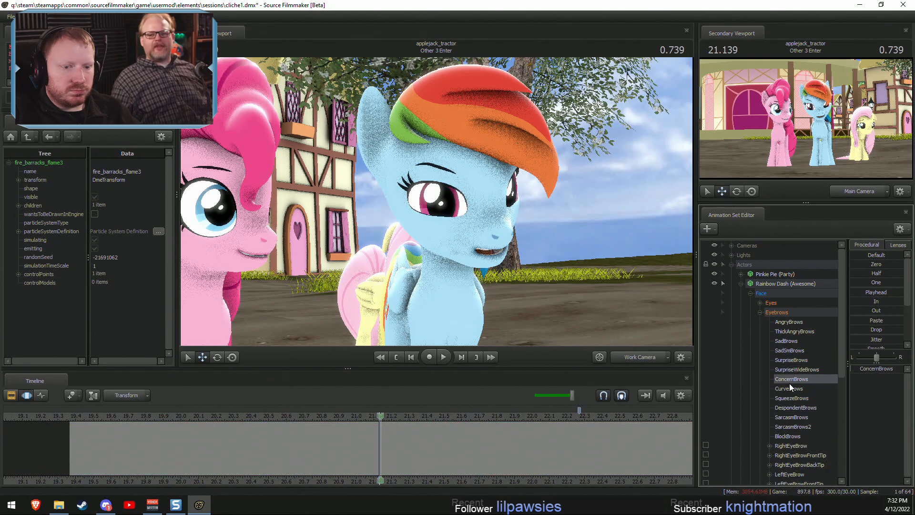
pyautogui.click(790, 312)
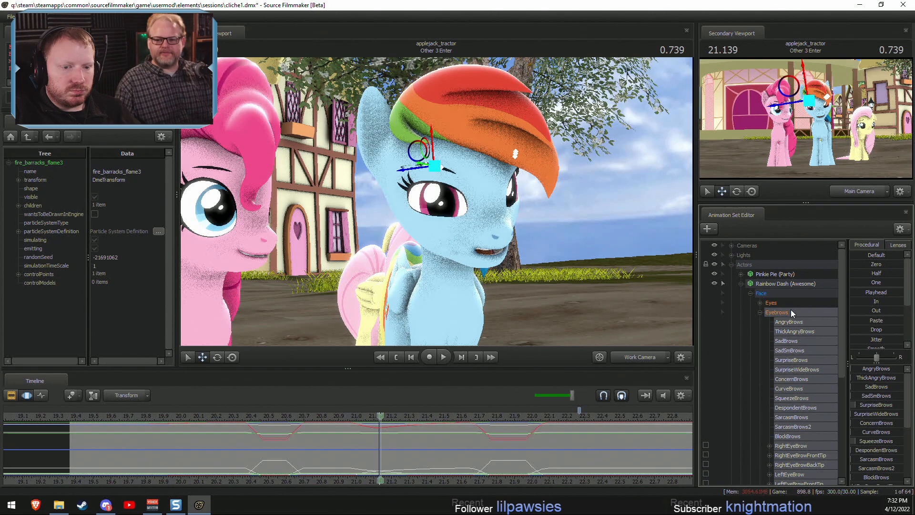
pyautogui.click(796, 445)
pyautogui.click(796, 427)
pyautogui.click(797, 399)
pyautogui.keyDown('shift'); pyautogui.moveTo(338, 463); pyautogui.dragTo(463, 464); pyautogui.keyUp('shift')
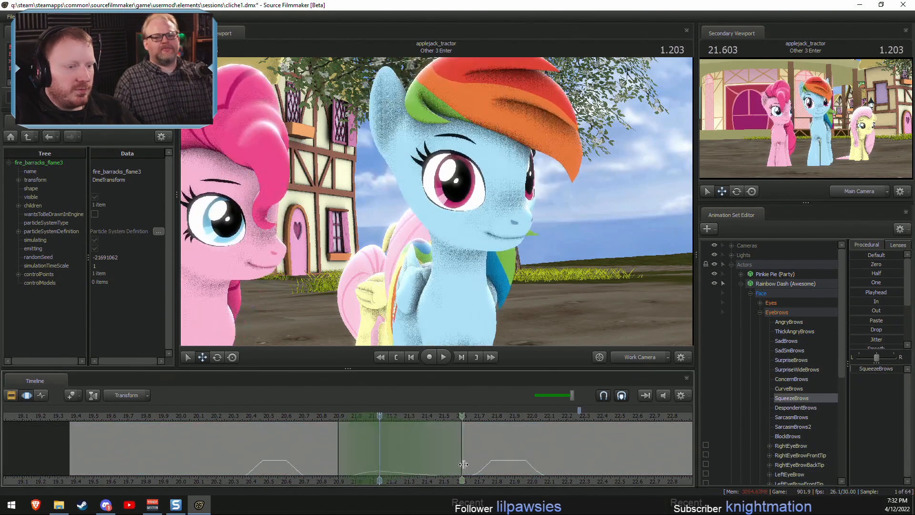
pyautogui.click(874, 302)
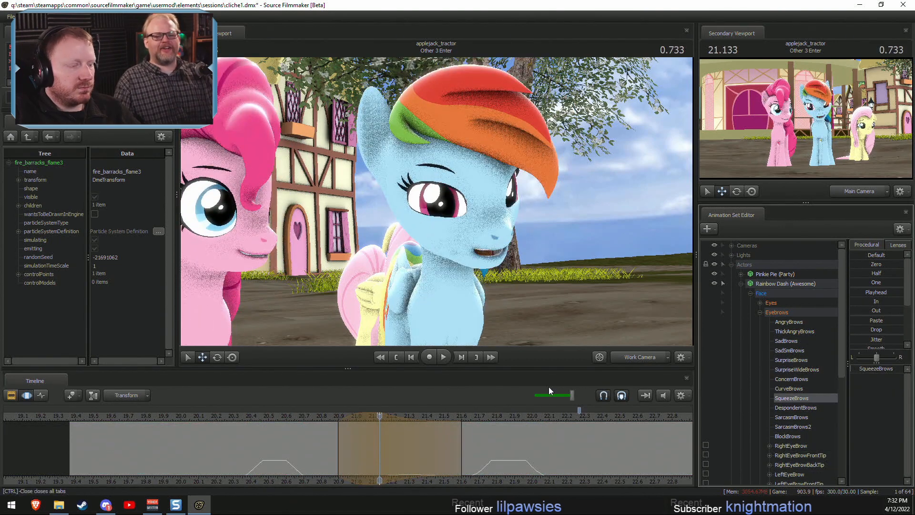
# Clear the SqueezeBrows time selection and replay Rainbow Dash's expressions from the start of the shot.
pyautogui.keyDown('shift'); pyautogui.moveTo(330, 434); pyautogui.dragTo(455, 446); pyautogui.keyUp('shift')
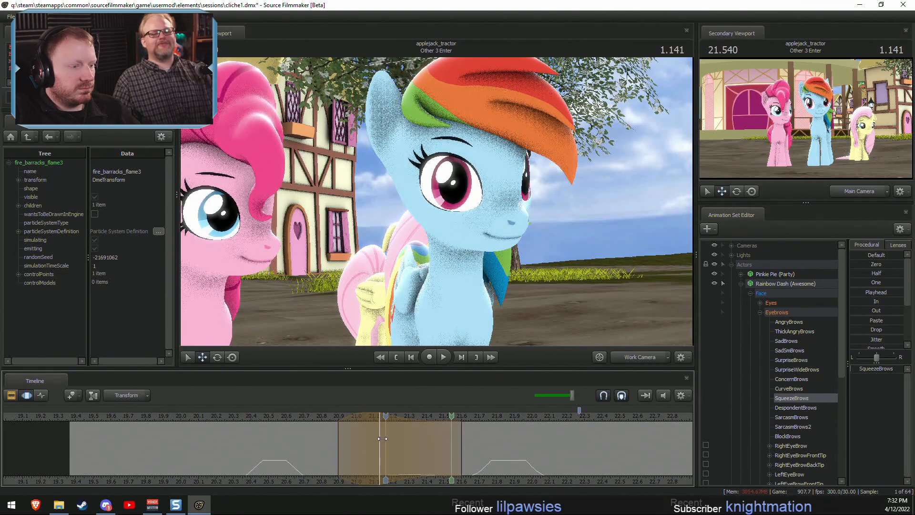
pyautogui.moveTo(382, 438)
pyautogui.mouseDown()
pyautogui.moveTo(464, 439)
pyautogui.moveTo(334, 437)
pyautogui.moveTo(427, 455)
pyautogui.moveTo(365, 445)
pyautogui.mouseUp()
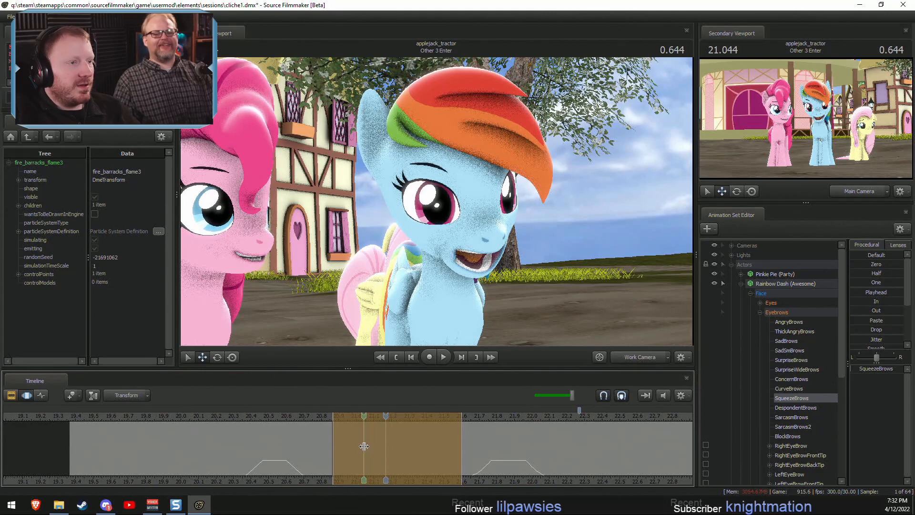
pyautogui.click(370, 446)
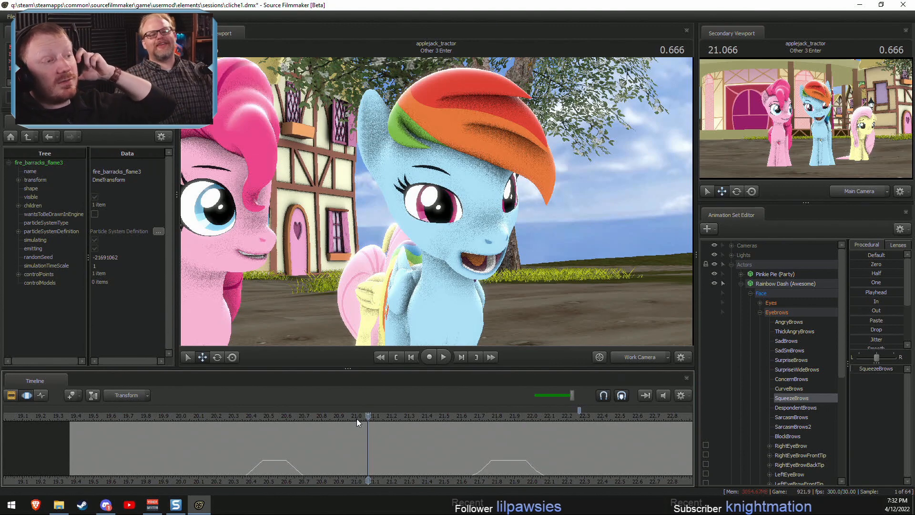
pyautogui.press('space')
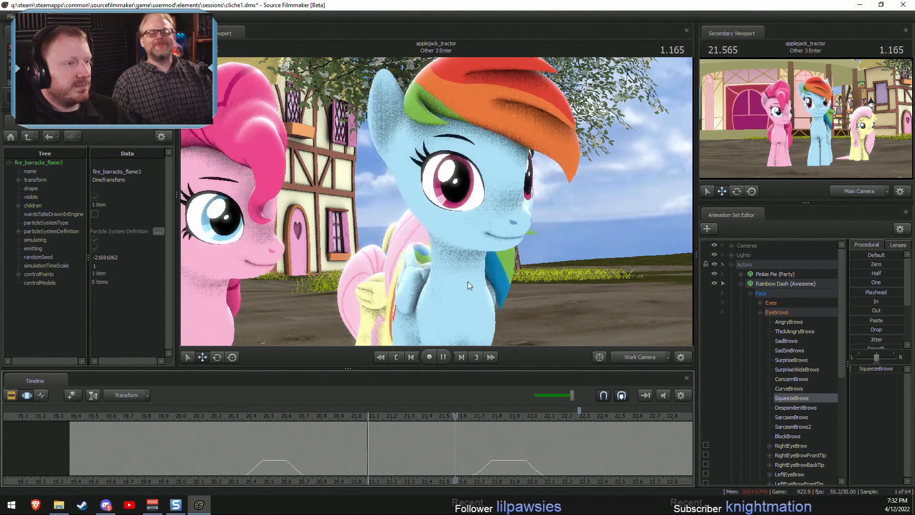
pyautogui.press('space')
pyautogui.click(90, 415)
pyautogui.press('space')
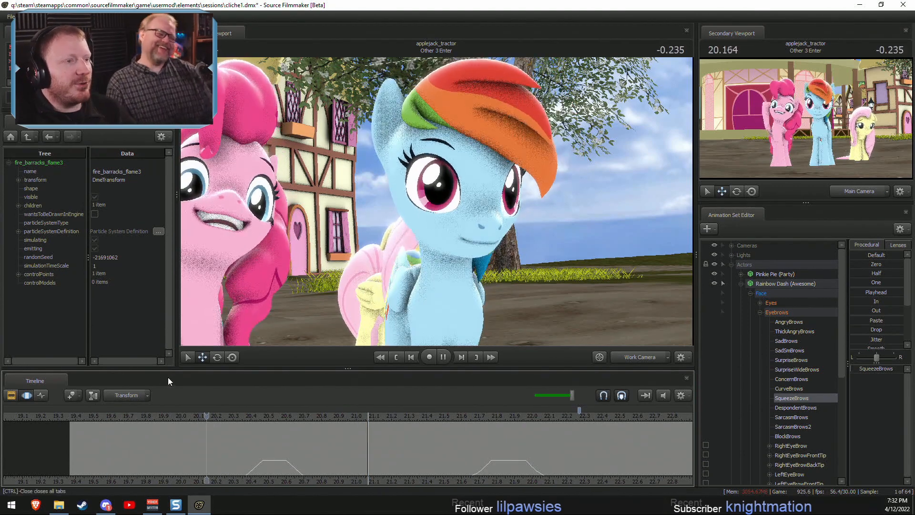
pyautogui.press('space')
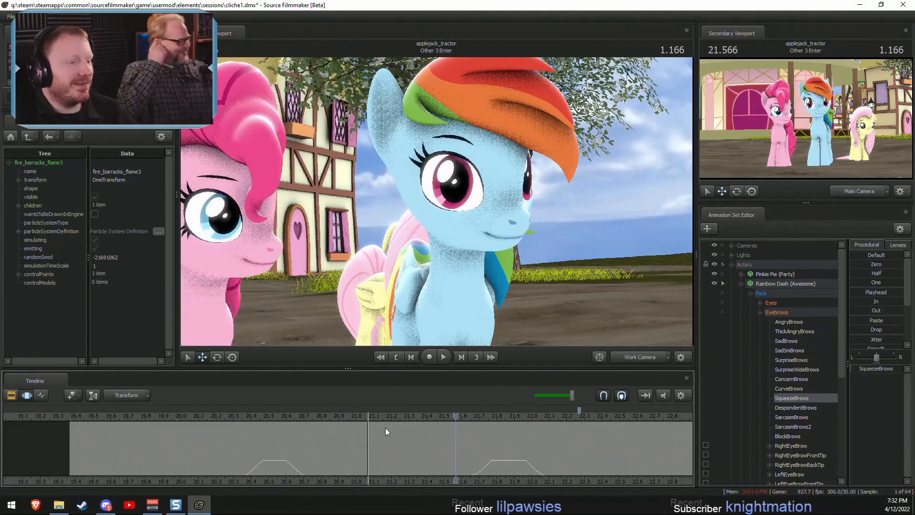
# Examine all of Rainbow Dash's eyebrow curves together, with a short time selection centred on 21.133 s.
pyautogui.press('shift')
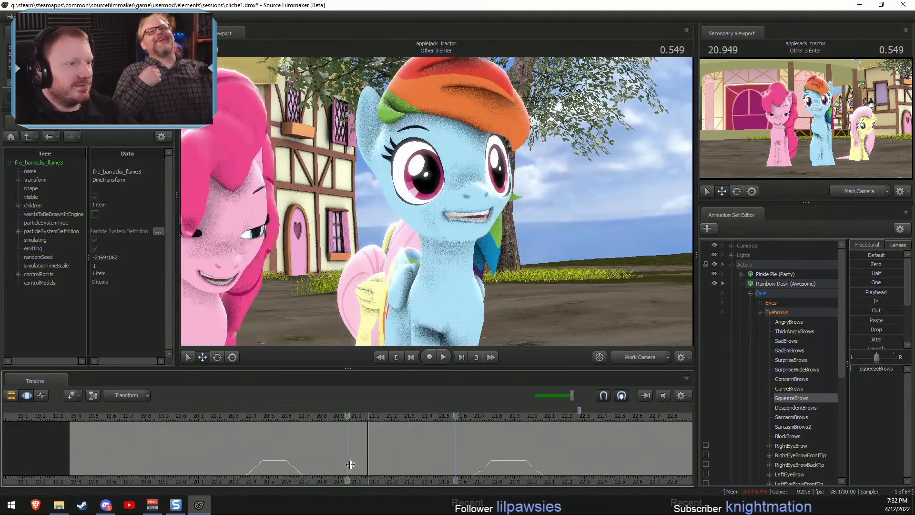
pyautogui.click(379, 471)
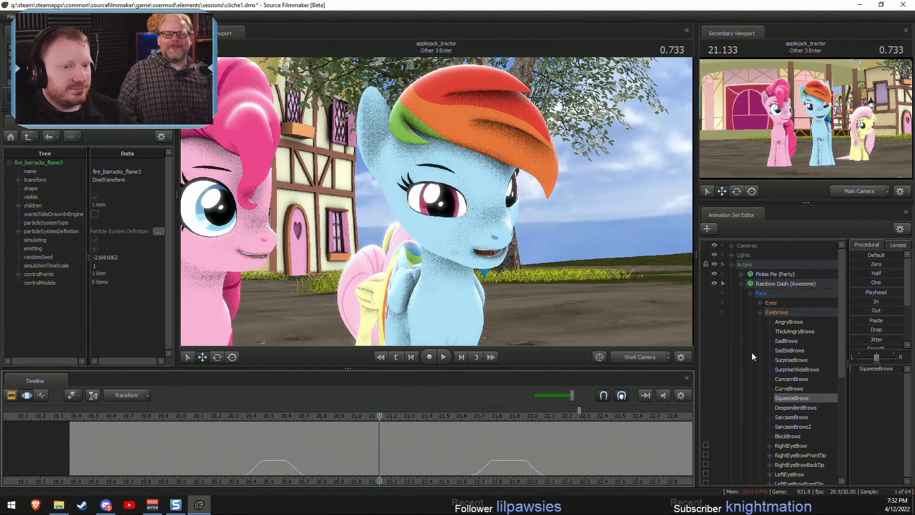
pyautogui.click(784, 313)
pyautogui.press('shift')
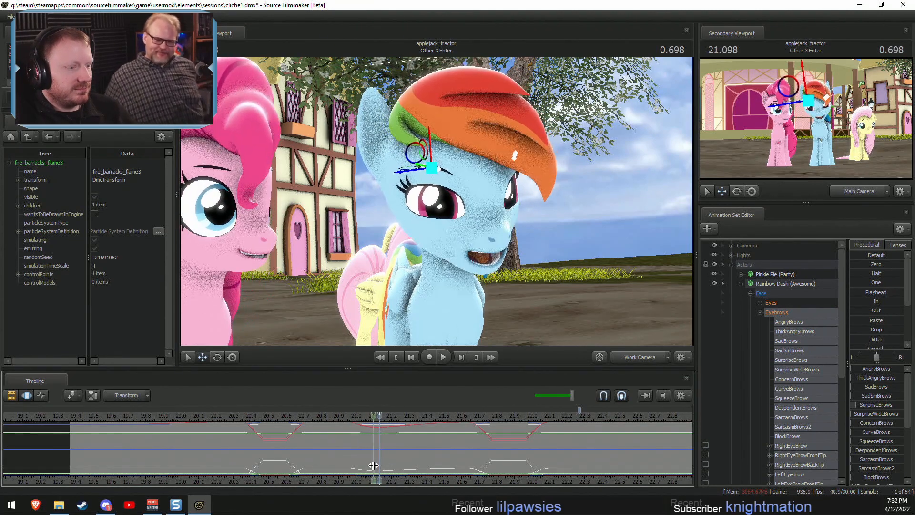
pyautogui.click(376, 464)
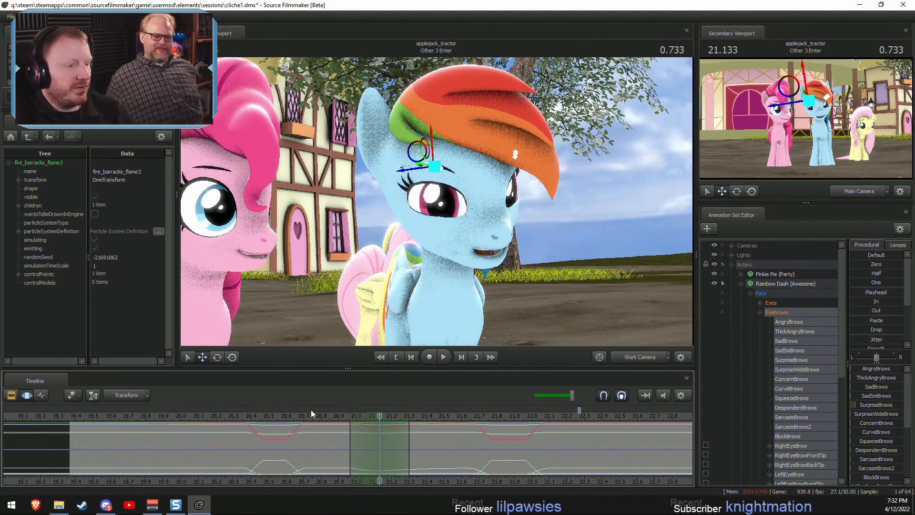
# Switch the viewport to the Main Camera and play the Other 3 Enter shot from its beginning.
pyautogui.press('space')
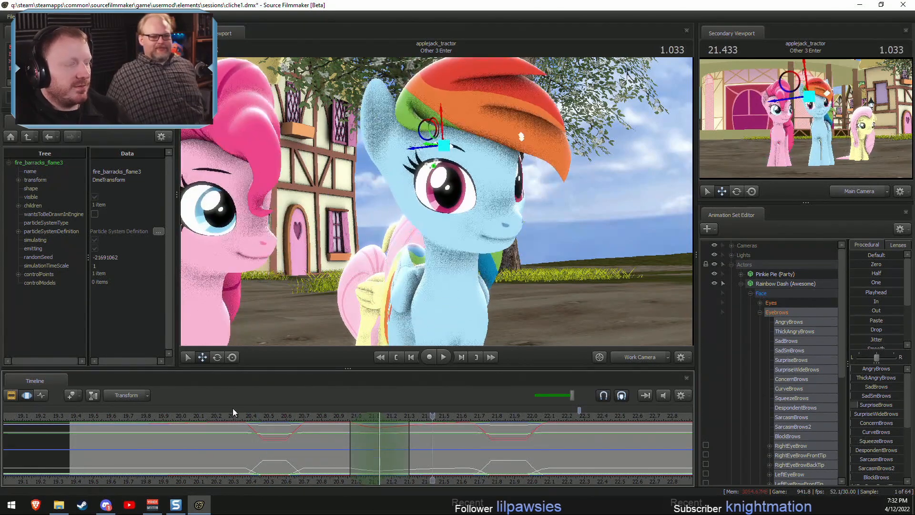
pyautogui.click(80, 416)
pyautogui.click(625, 362)
pyautogui.press('space')
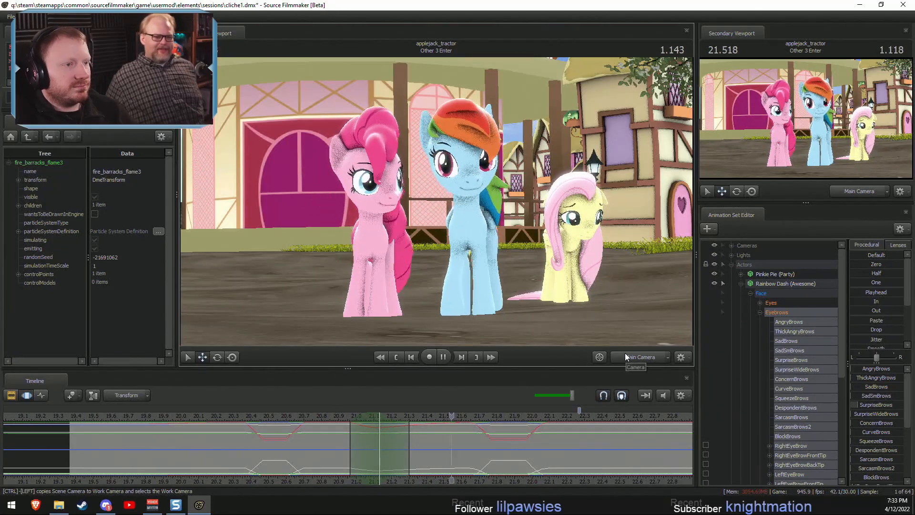
# Rotate Rainbow Dash's head slightly downward during her second blink, over a time selection from about 21.57 to 22.13 s peaking at 21.766 s.
pyautogui.moveTo(530, 413); pyautogui.dragTo(566, 460)
pyautogui.click(493, 459)
pyautogui.scroll(5, 493, 458)
pyautogui.click(462, 182)
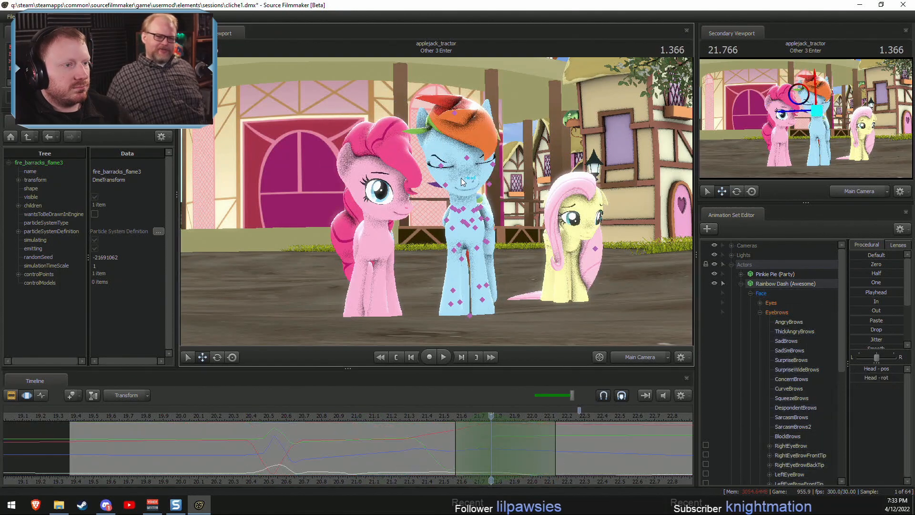
pyautogui.moveTo(455, 197); pyautogui.dragTo(454, 201)
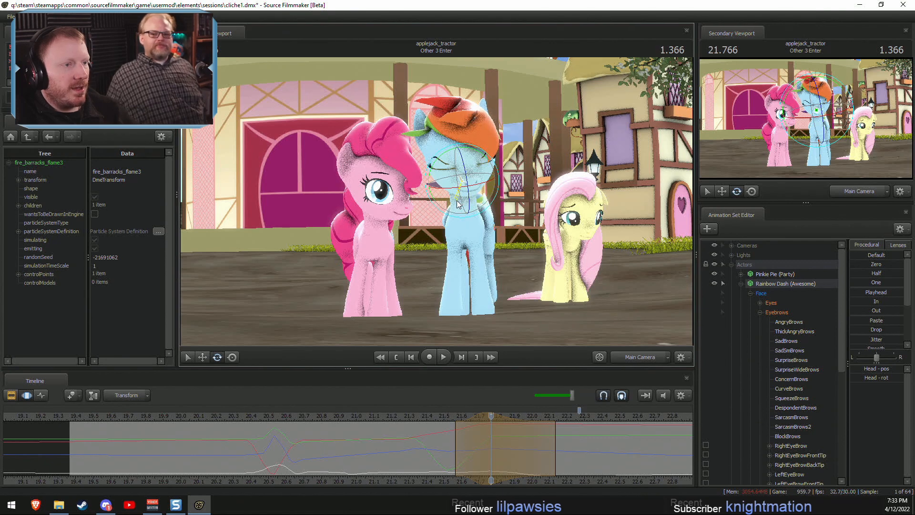
# Extend the start of the head dip's time selection to about 21.5 s and review the motion.
pyautogui.click(409, 413)
pyautogui.press('space')
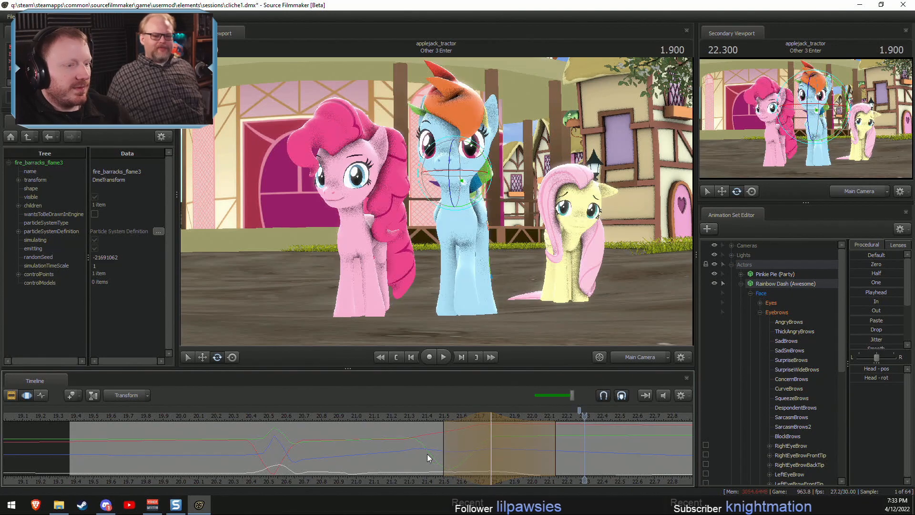
pyautogui.moveTo(457, 457); pyautogui.dragTo(539, 469)
pyautogui.press('space')
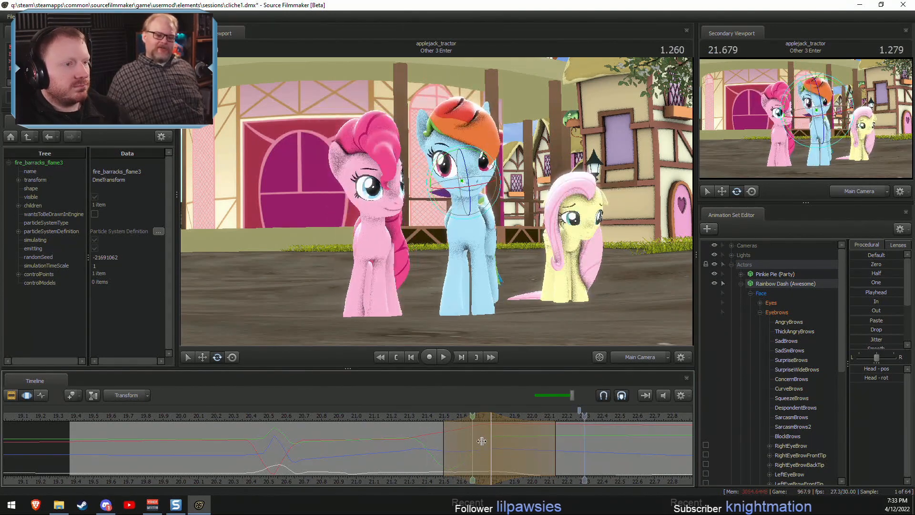
# Set the time selection to run from about 21.57 to 22.17 s, peaking at 21.833 s.
pyautogui.click(441, 453)
pyautogui.moveTo(443, 454); pyautogui.dragTo(500, 459)
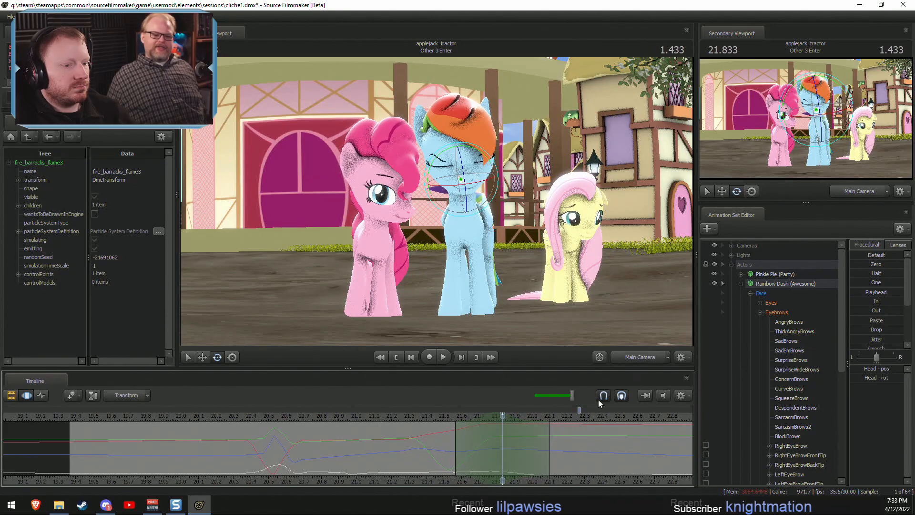
pyautogui.moveTo(555, 442); pyautogui.dragTo(567, 442)
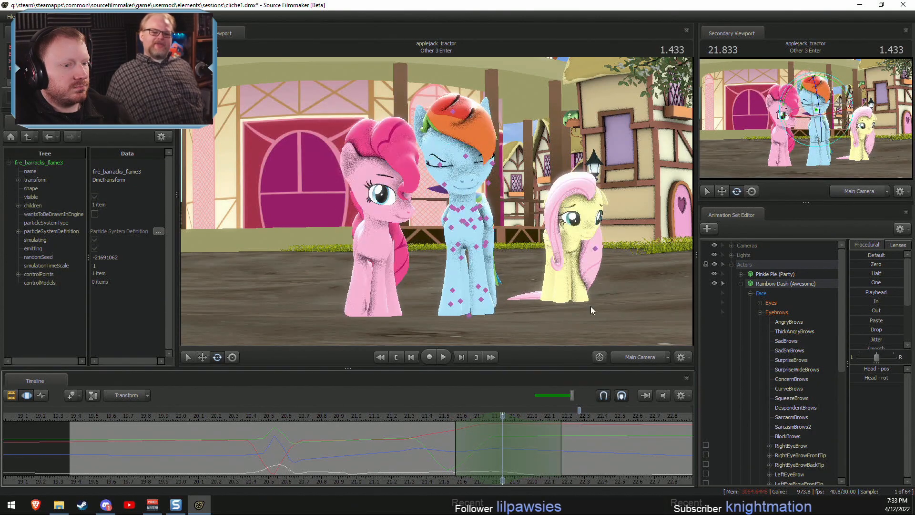
# Switch the viewport to the Work Camera, select Rainbow Dash's Chest2 bone and frame her upper body from the front.
pyautogui.click(633, 357)
pyautogui.moveTo(485, 207); pyautogui.dragTo(485, 207)
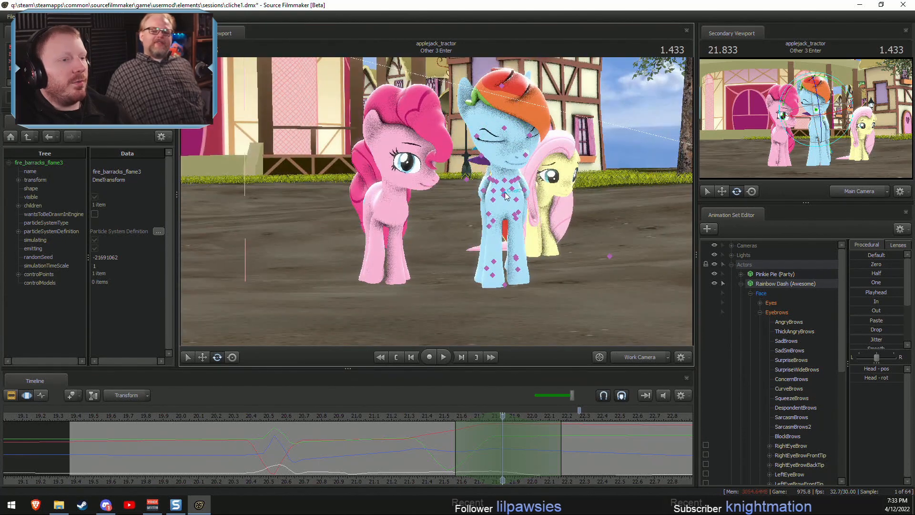
pyautogui.click(503, 193)
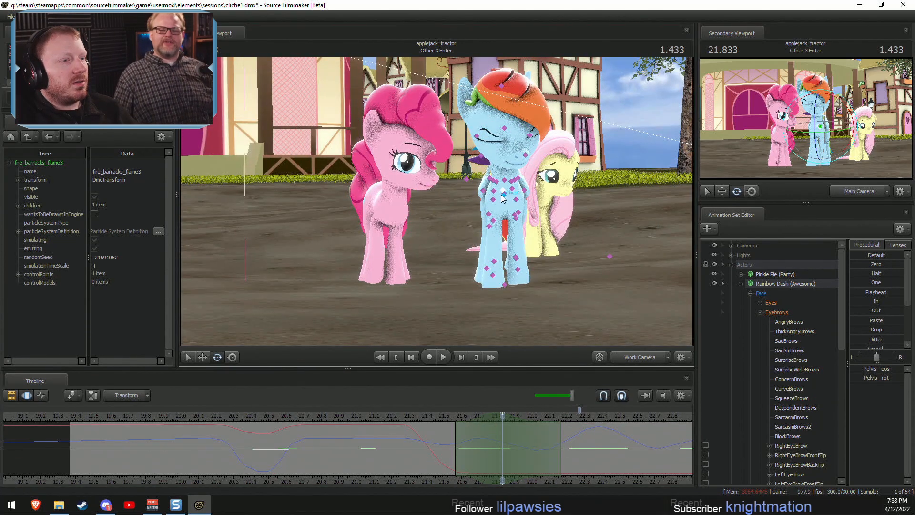
pyautogui.click(503, 195)
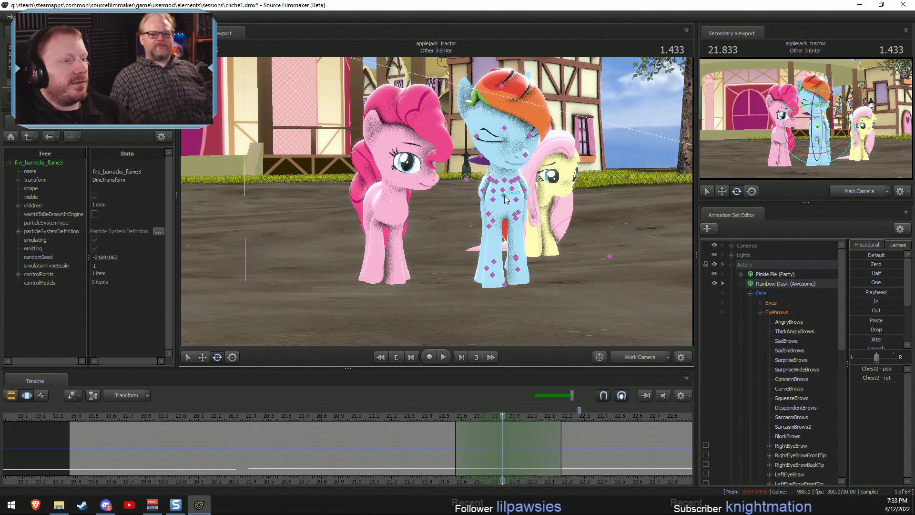
pyautogui.click(504, 190)
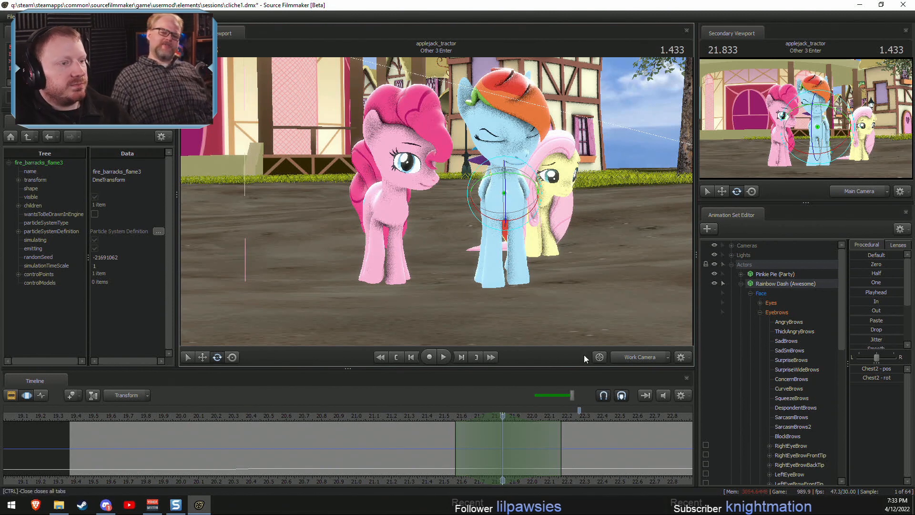
pyautogui.keyDown('alt'); pyautogui.moveTo(567, 282); pyautogui.dragTo(434, 232); pyautogui.keyUp('alt')
pyautogui.keyDown('alt'); pyautogui.moveTo(434, 231); pyautogui.dragTo(461, 204, button='right'); pyautogui.keyUp('alt')
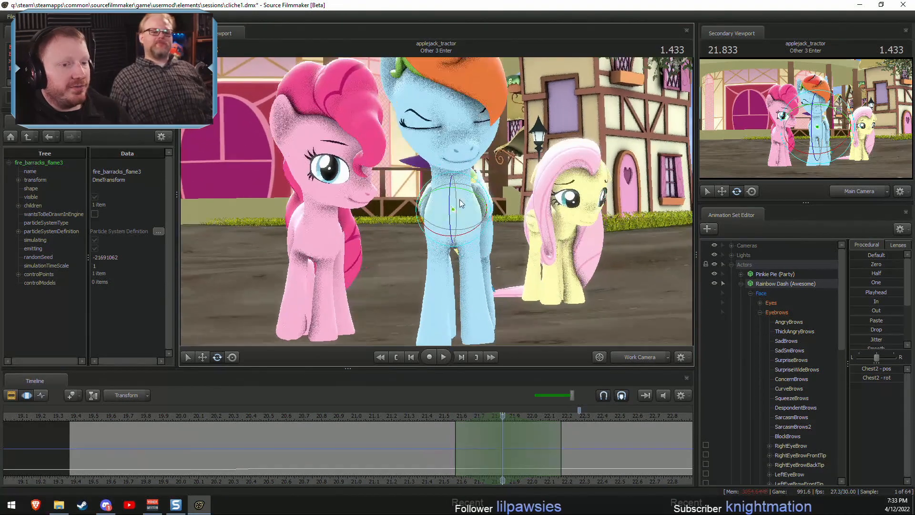
# List the bones of Rainbow Dash's front legs and lock the RightBall and LeftBall controls.
pyautogui.click(759, 313)
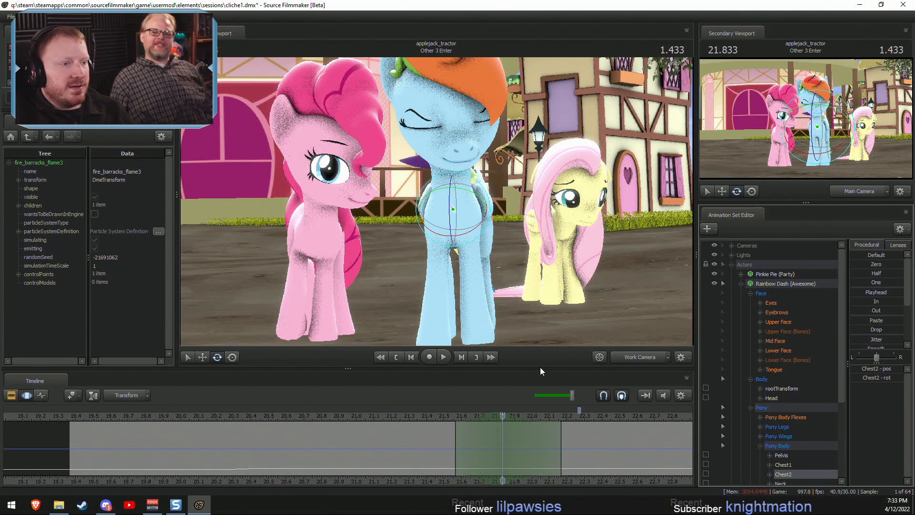
pyautogui.scroll(-1, 791, 457)
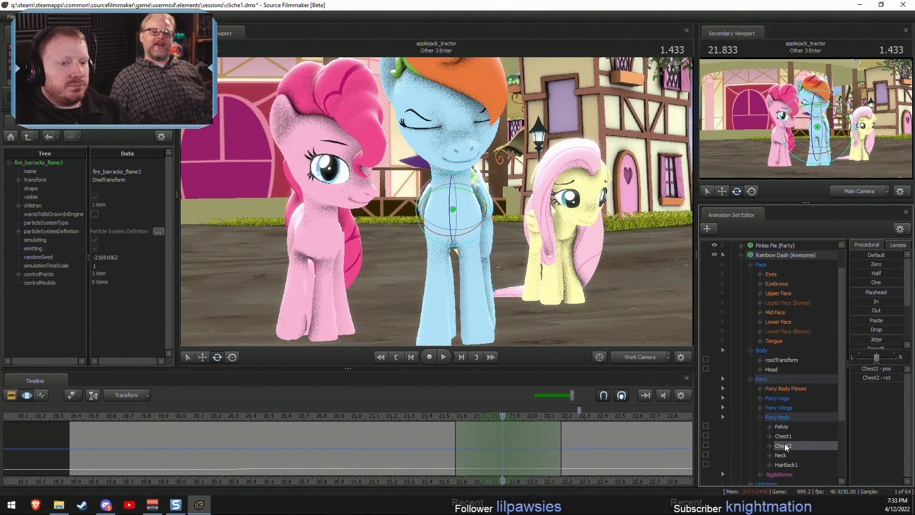
pyautogui.click(760, 398)
pyautogui.scroll(-2, 767, 394)
pyautogui.click(769, 359)
pyautogui.click(769, 350)
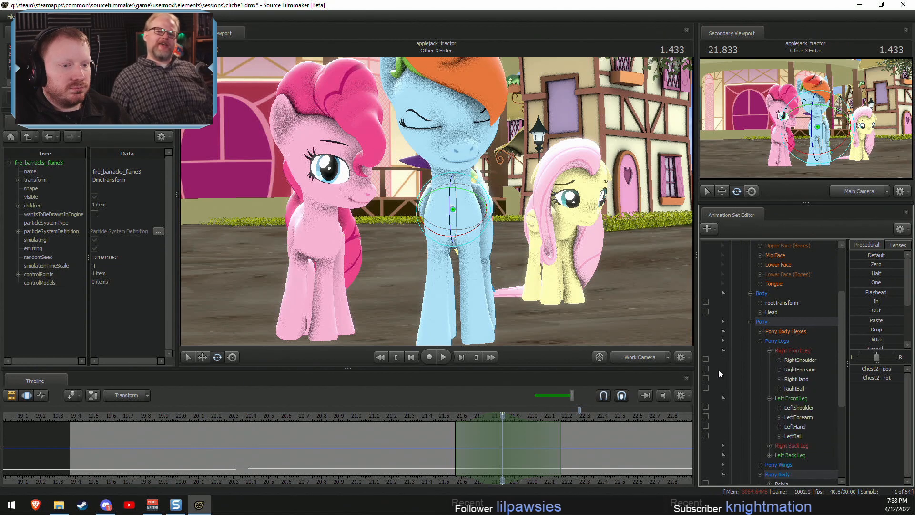
pyautogui.scroll(-2, 735, 442)
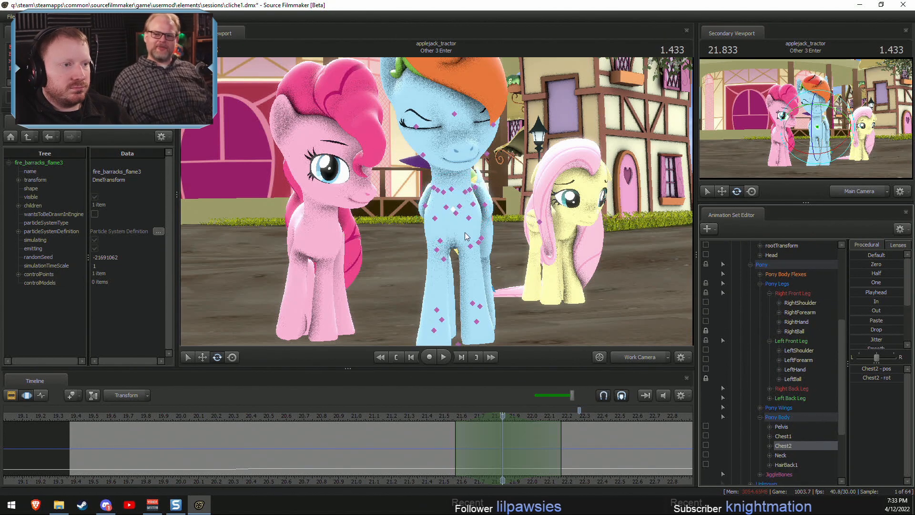
# Replace Chest2 in the bone selection so that Rainbow Dash's Chest1 and Pelvis are selected together.
pyautogui.keyDown('ctrl'); pyautogui.keyDown('shift'); pyautogui.click(456, 211); pyautogui.keyUp('shift'); pyautogui.keyUp('ctrl')
pyautogui.keyDown('alt'); pyautogui.moveTo(456, 212); pyautogui.dragTo(408, 206); pyautogui.keyUp('alt')
pyautogui.keyDown('alt'); pyautogui.moveTo(330, 234); pyautogui.dragTo(498, 210); pyautogui.keyUp('alt')
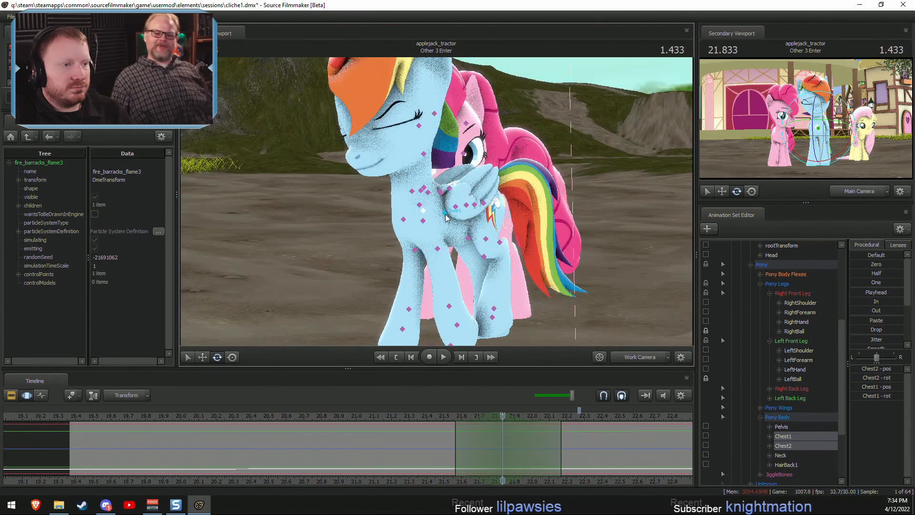
pyautogui.keyDown('ctrl'); pyautogui.click(446, 214); pyautogui.keyUp('ctrl')
pyautogui.keyDown('ctrl'); pyautogui.keyDown('shift'); pyautogui.click(476, 205); pyautogui.keyUp('shift'); pyautogui.keyUp('ctrl')
pyautogui.keyDown('alt'); pyautogui.moveTo(377, 213); pyautogui.dragTo(467, 217); pyautogui.keyUp('alt')
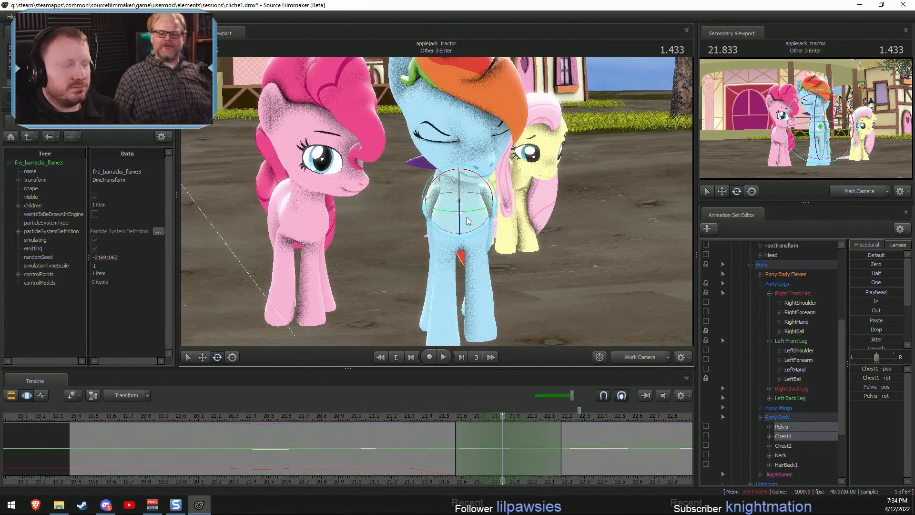
# Change the manipulator's rotation mode and slightly rotate Rainbow Dash's Pelvis and Chest1 to add body motion to the second blink.
pyautogui.rightClick(466, 216)
pyautogui.moveTo(483, 240)
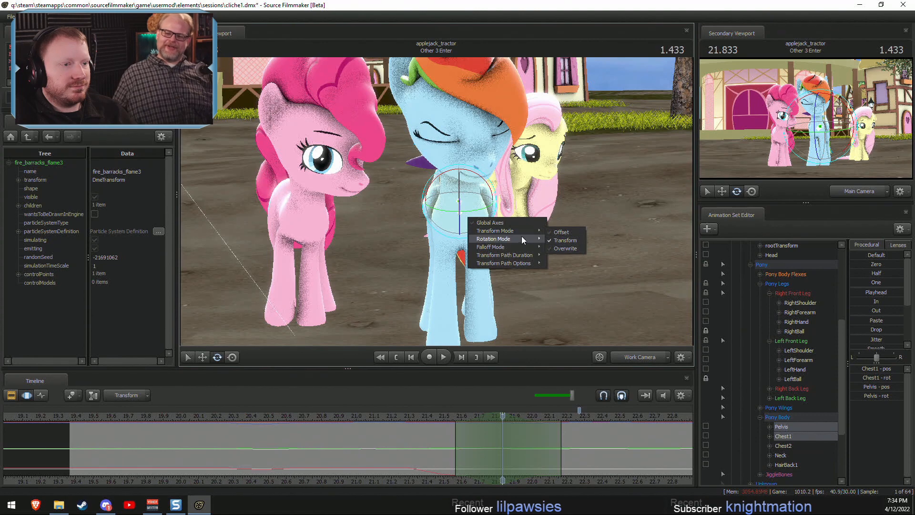
pyautogui.click(558, 248)
pyautogui.keyDown('alt'); pyautogui.moveTo(574, 196); pyautogui.dragTo(453, 185); pyautogui.keyUp('alt')
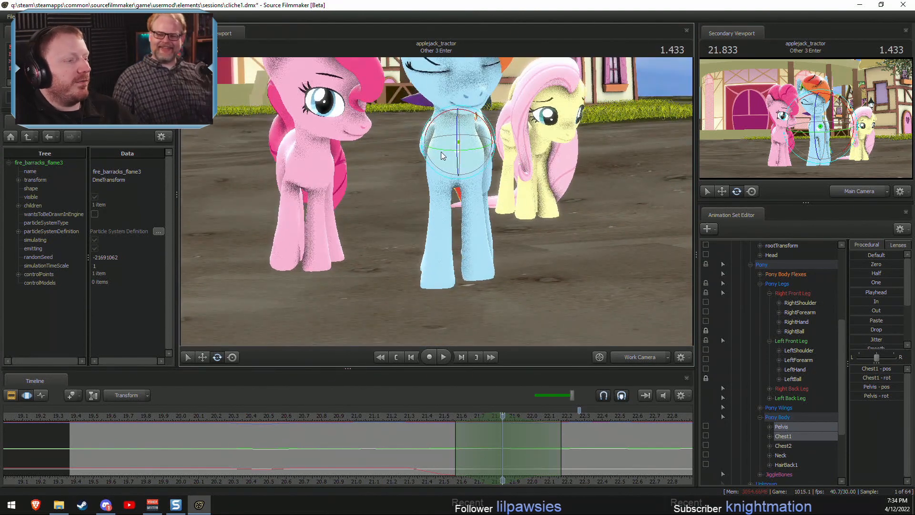
pyautogui.moveTo(441, 151); pyautogui.dragTo(451, 160)
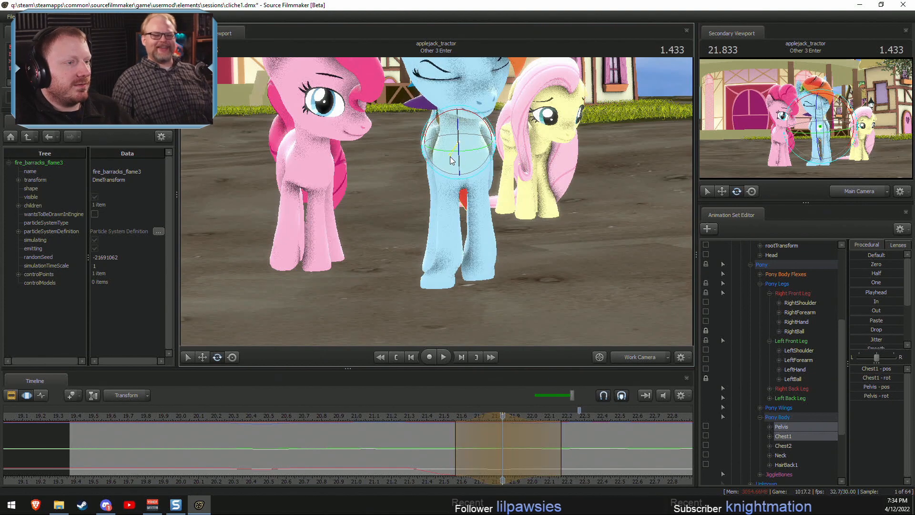
# Play the body motion from the Main Camera and widen its time selection to about 21.53–22.63 s, peaking at 21.933 s.
pyautogui.click(433, 424)
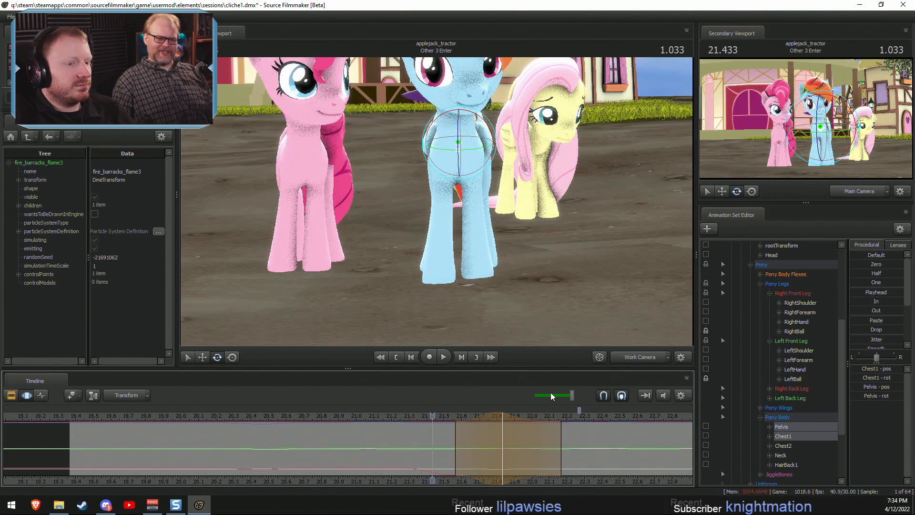
pyautogui.click(627, 359)
pyautogui.press('space')
pyautogui.press('space')
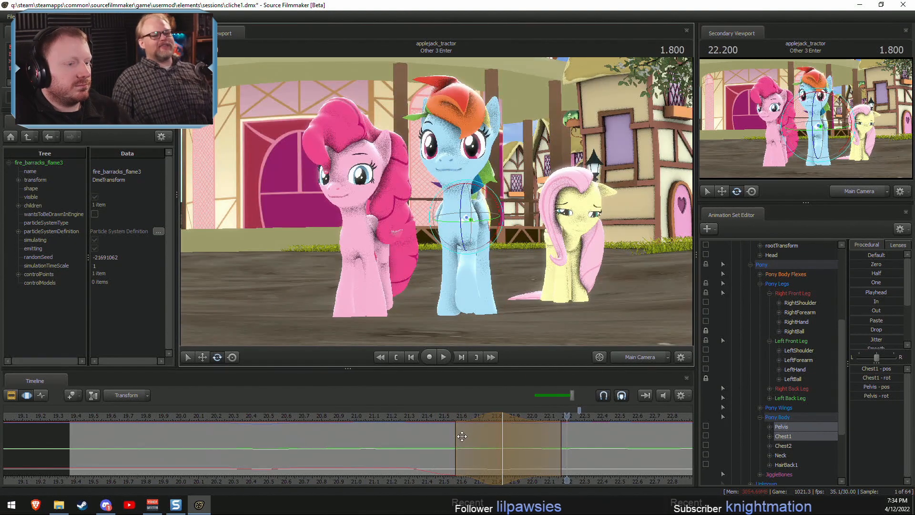
pyautogui.moveTo(461, 436); pyautogui.dragTo(548, 438)
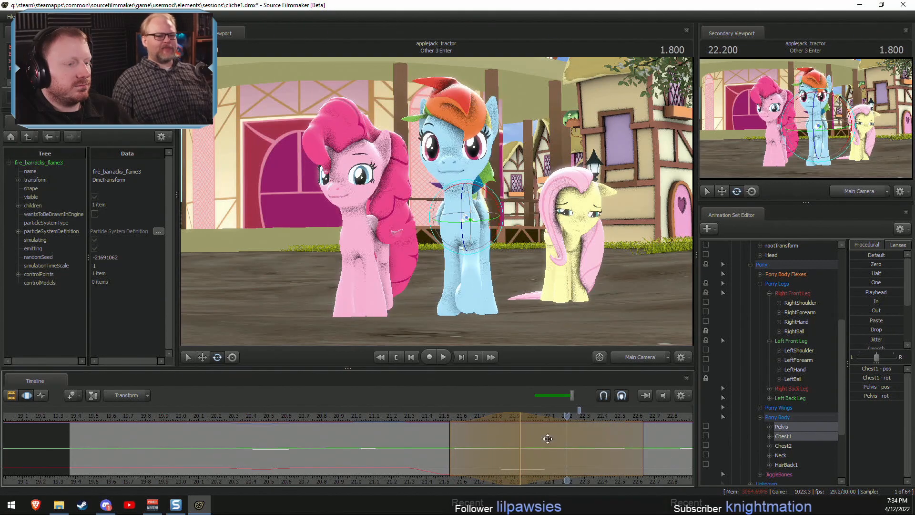
pyautogui.press('space')
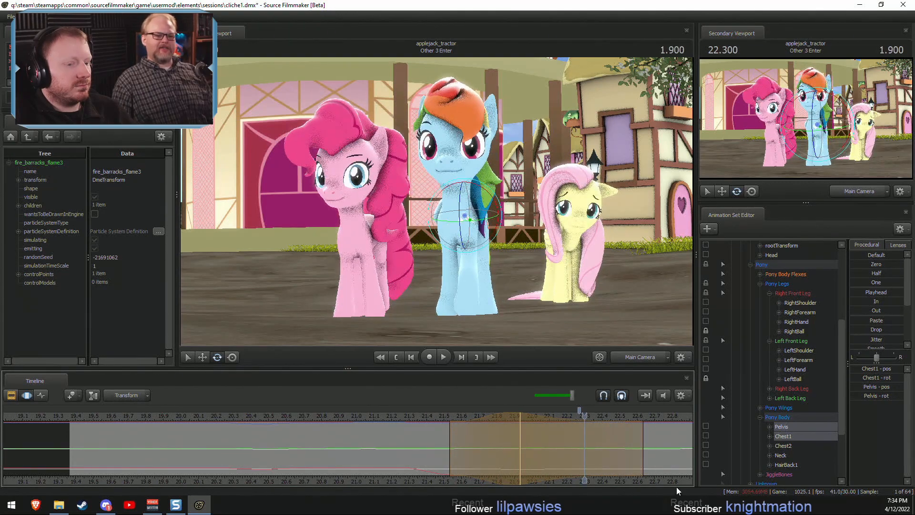
# Shift the body motion's time selection earlier so it peaks at 21.866 s, and replay the shot.
pyautogui.moveTo(429, 432); pyautogui.dragTo(292, 419, button='middle')
pyautogui.click(279, 416)
pyautogui.moveTo(345, 416); pyautogui.dragTo(334, 418)
pyautogui.press('space')
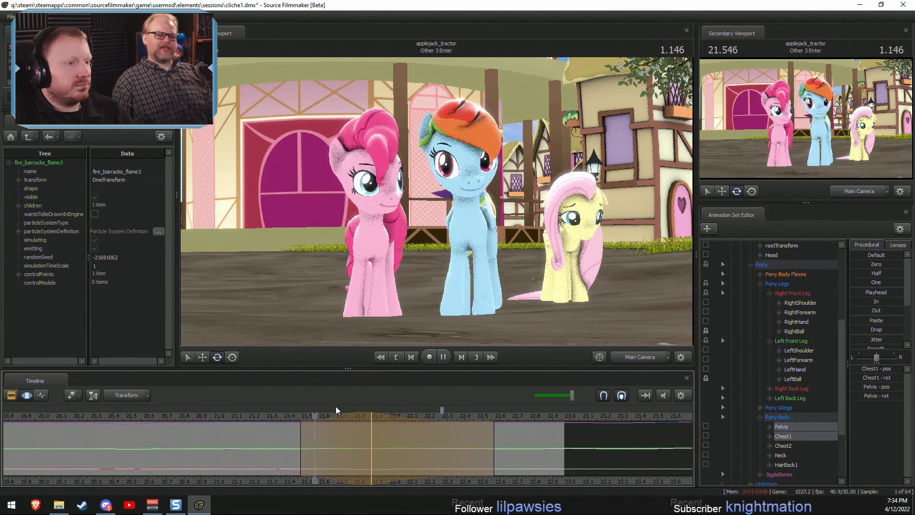
pyautogui.press('space')
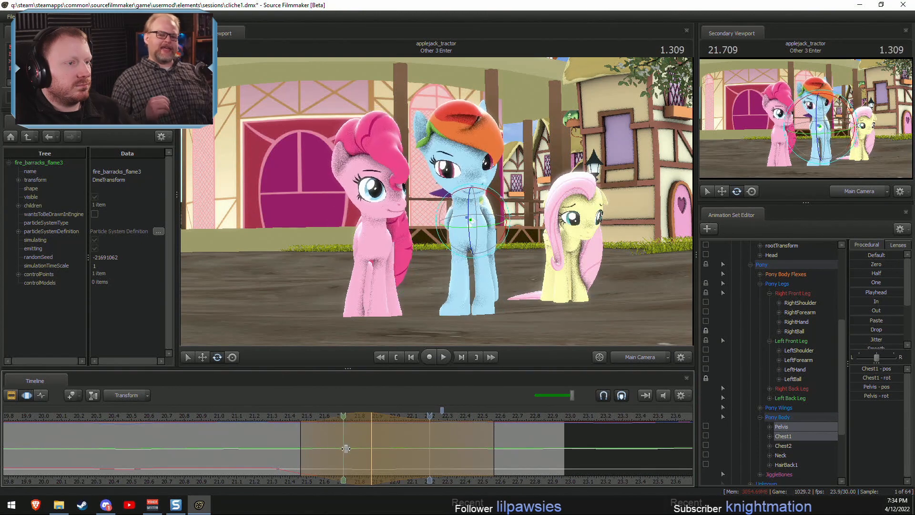
# Select Rainbow Dash's RightShoulder and LeftShoulder in the Work Camera with the playhead at 21.866 s.
pyautogui.moveTo(278, 414); pyautogui.dragTo(371, 434)
pyautogui.click(639, 357)
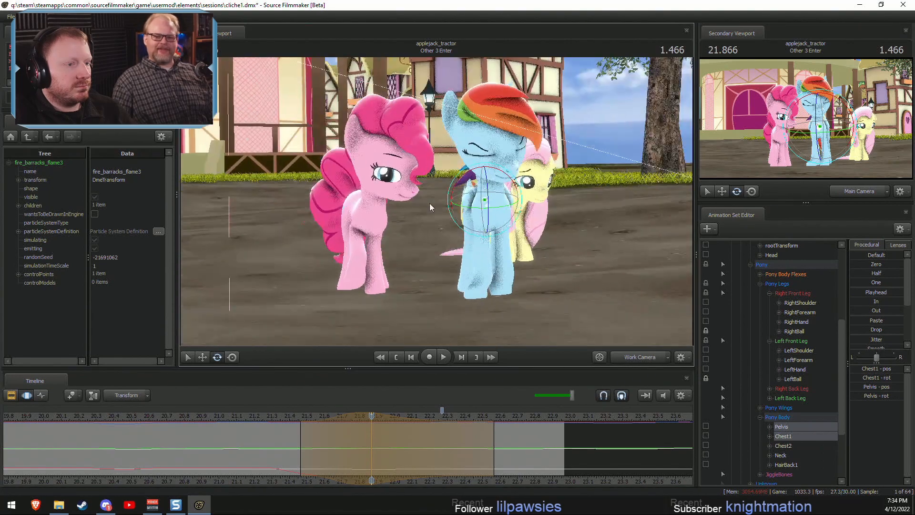
pyautogui.moveTo(430, 203)
pyautogui.mouseDown()
pyautogui.moveTo(434, 210)
pyautogui.moveTo(436, 191)
pyautogui.mouseUp()
pyautogui.press('w')
pyautogui.keyDown('ctrl'); pyautogui.click(440, 182); pyautogui.keyUp('ctrl')
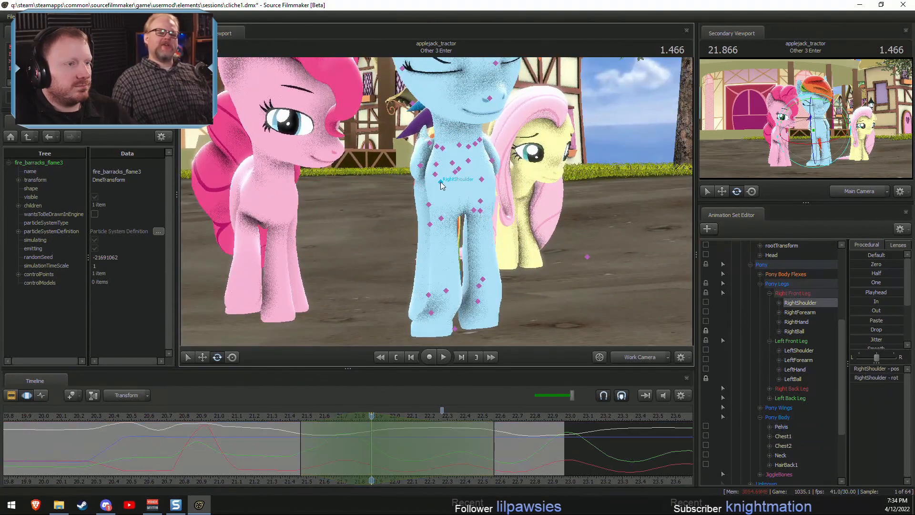
pyautogui.keyDown('ctrl'); pyautogui.click(481, 180); pyautogui.keyUp('ctrl')
# Change the rotation mode and rotate both of Rainbow Dash's shoulders to correct her front legs at 21.866 s, checking from the side.
pyautogui.rightClick(482, 181)
pyautogui.moveTo(501, 202)
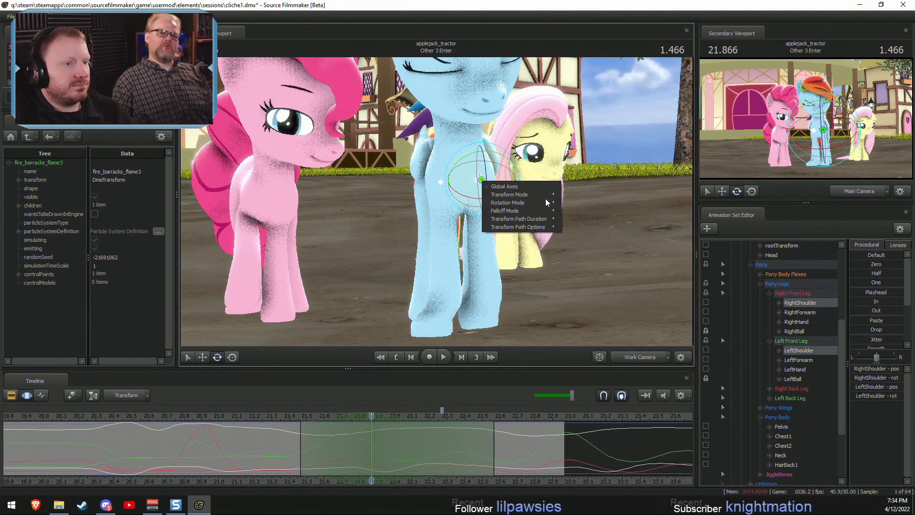
pyautogui.click(569, 213)
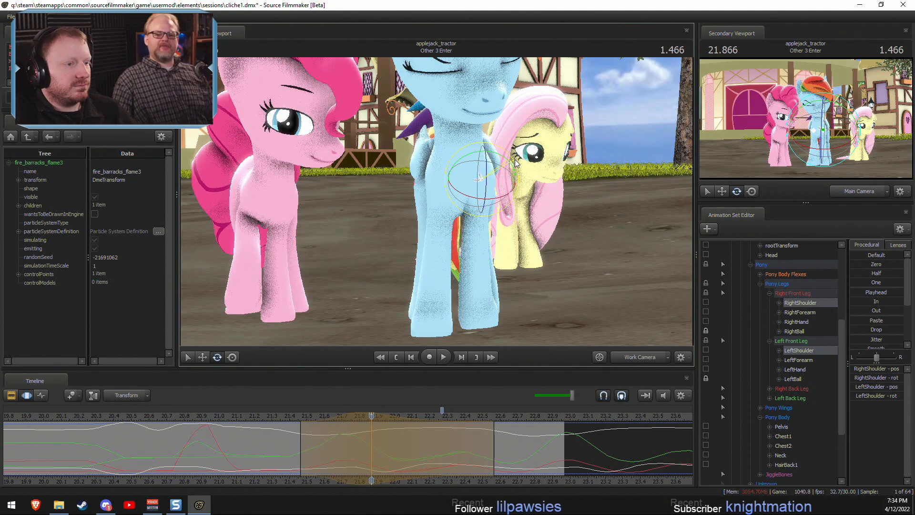
pyautogui.keyDown('alt'); pyautogui.moveTo(516, 163); pyautogui.dragTo(469, 209); pyautogui.keyUp('alt')
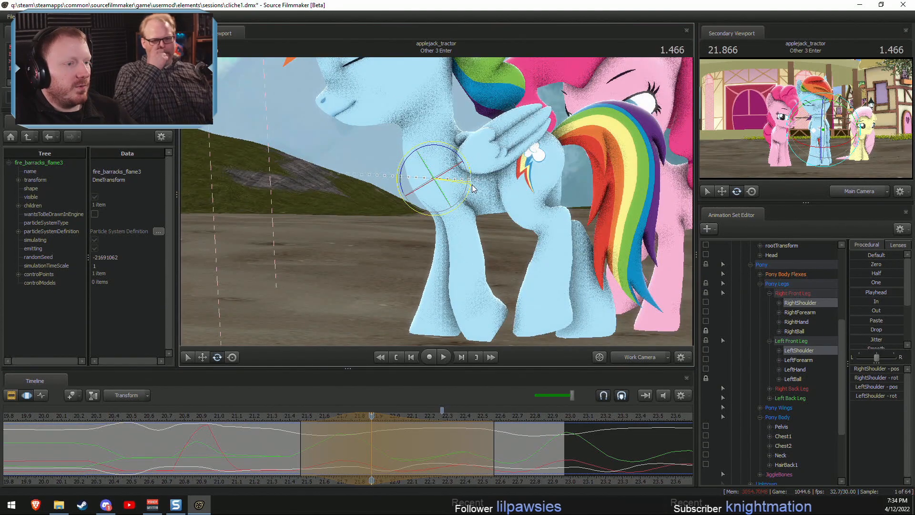
pyautogui.press('shift')
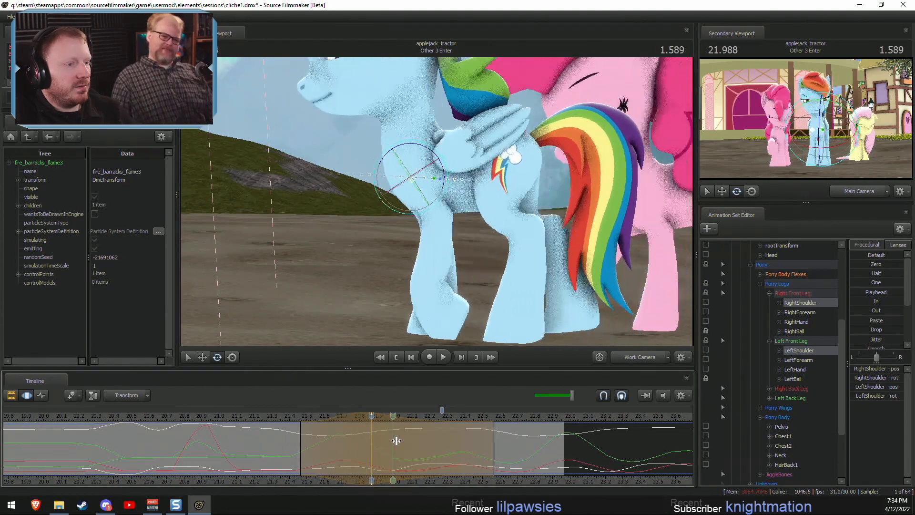
# Review the second blink's body and leg motion from the Main Camera.
pyautogui.click(640, 357)
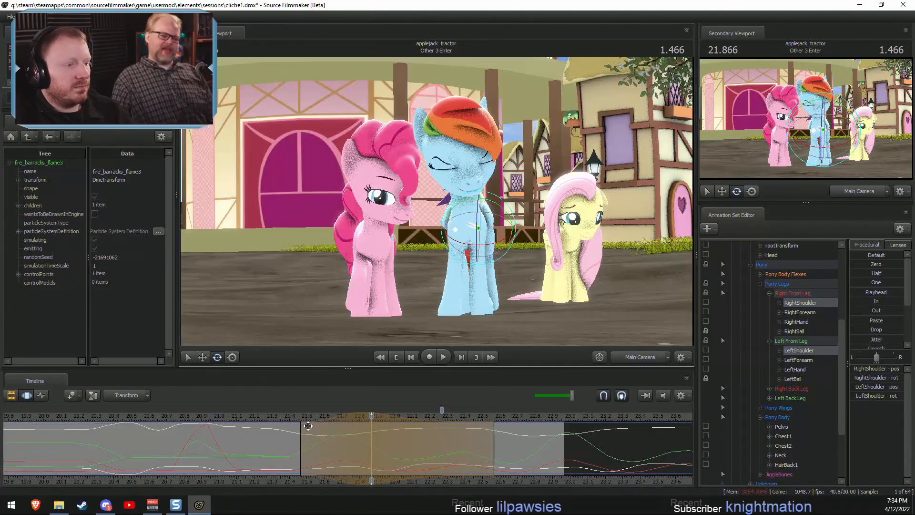
pyautogui.press('space')
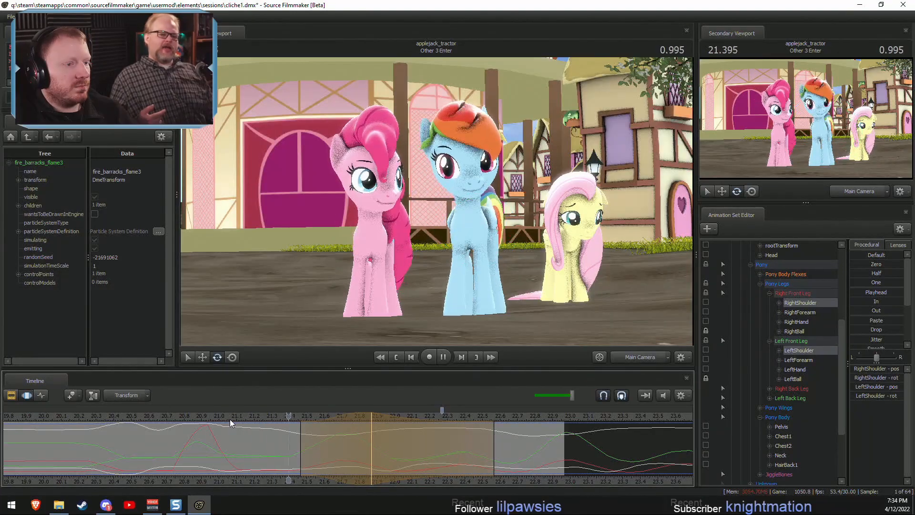
pyautogui.press('space')
pyautogui.press('shift')
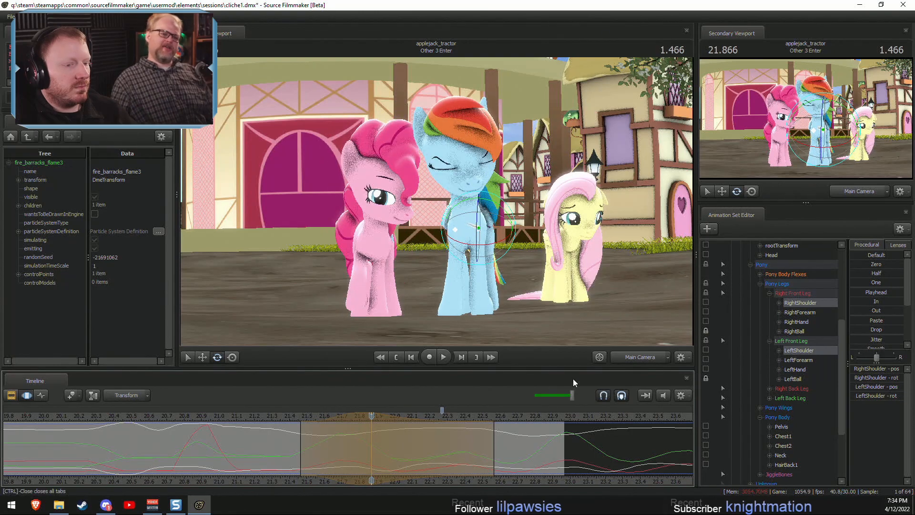
# Examine Rainbow Dash's front hooves up close in the Work Camera around 21.866 s, from the front and the side.
pyautogui.click(633, 358)
pyautogui.press('w')
pyautogui.moveTo(433, 227)
pyautogui.mouseDown()
pyautogui.moveTo(434, 248)
pyautogui.moveTo(433, 227)
pyautogui.mouseUp()
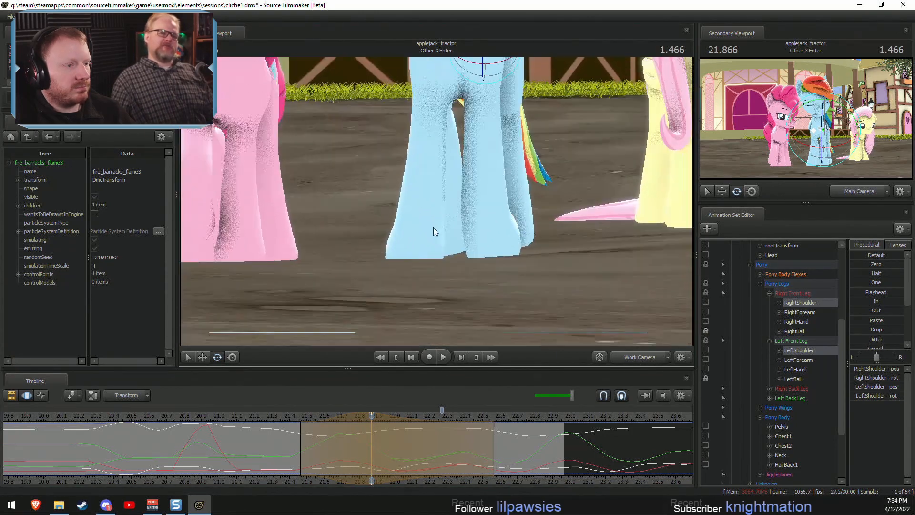
pyautogui.press('shift')
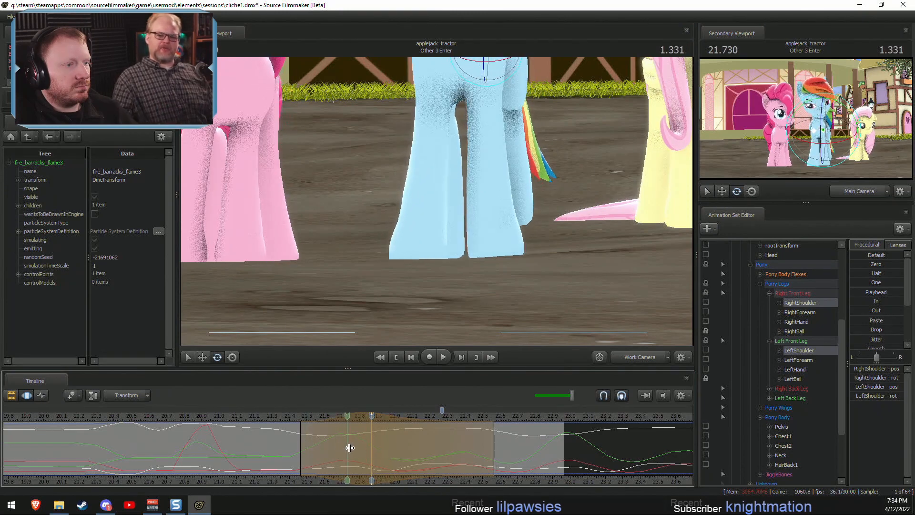
pyautogui.moveTo(436, 202); pyautogui.dragTo(437, 184)
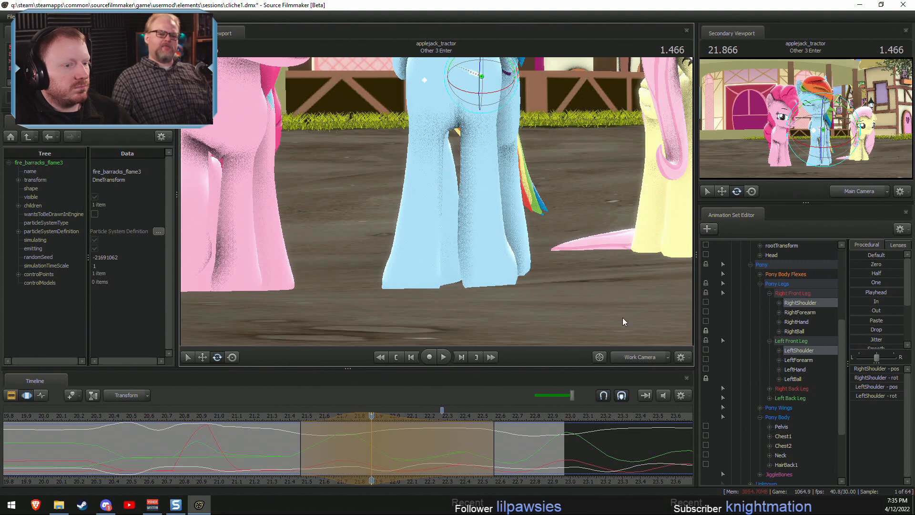
pyautogui.moveTo(549, 298); pyautogui.dragTo(453, 152)
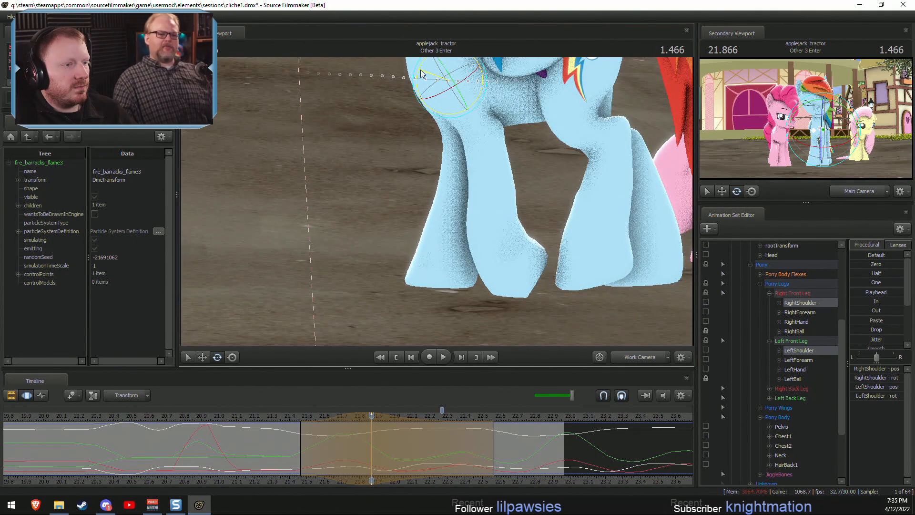
# Replay the second blink from the Main Camera and check Rainbow Dash's front hooves in a Work Camera close-up.
pyautogui.moveTo(302, 432); pyautogui.dragTo(497, 460)
pyautogui.press('space')
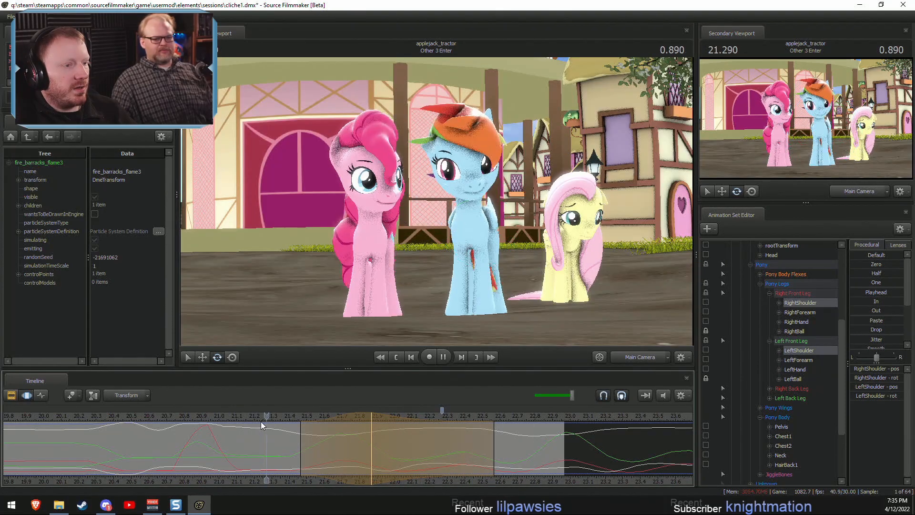
pyautogui.press('space')
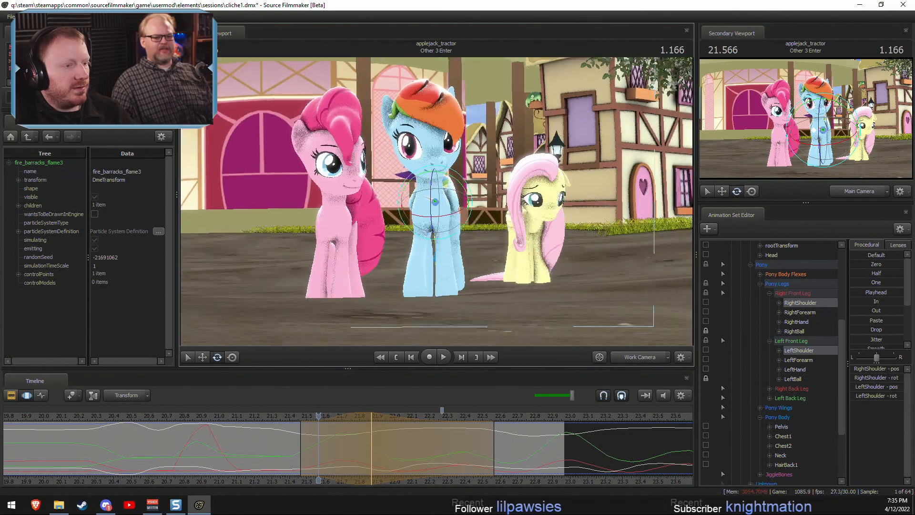
pyautogui.press('w')
pyautogui.moveTo(471, 223); pyautogui.dragTo(465, 261)
pyautogui.press('space')
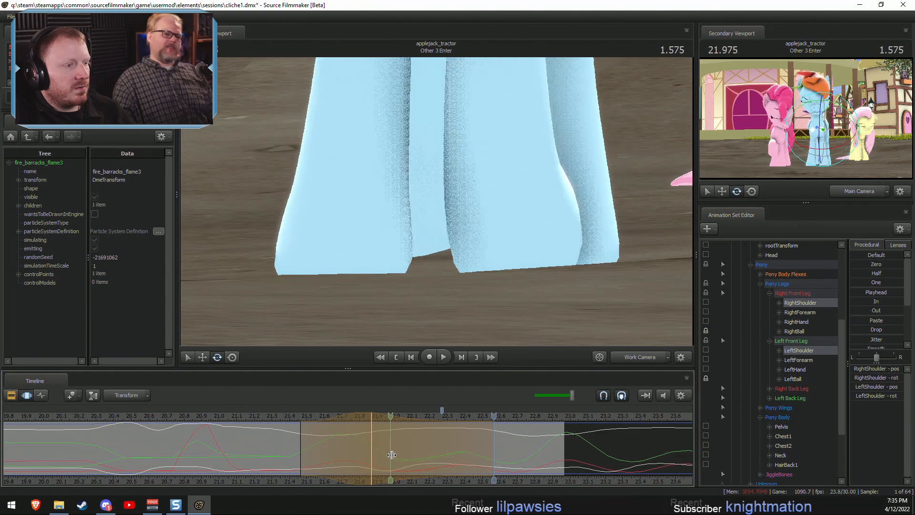
# Examine Pinkie Pie's hooves in close-up while scrubbing and playing from 21.433 s to 22.866 s.
pyautogui.moveTo(432, 459); pyautogui.dragTo(294, 433)
pyautogui.keyDown('shift'); pyautogui.moveTo(294, 432); pyautogui.dragTo(293, 433); pyautogui.keyUp('shift')
pyautogui.press('a')
pyautogui.moveTo(362, 286); pyautogui.dragTo(353, 285)
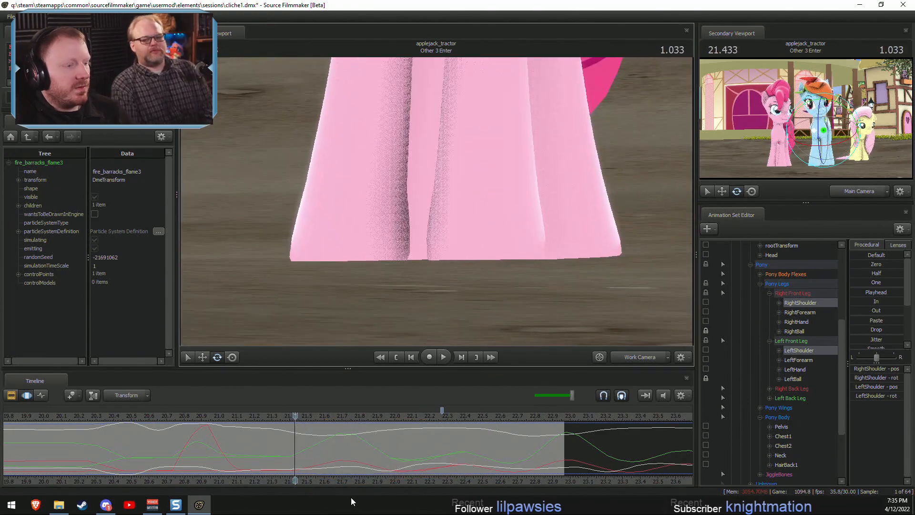
pyautogui.press('shift')
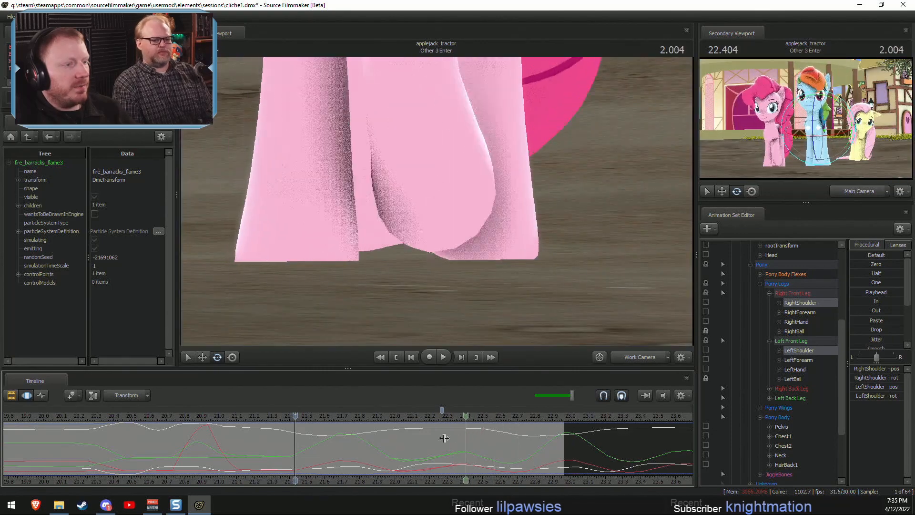
pyautogui.click(411, 434)
pyautogui.press('space')
pyautogui.press('space')
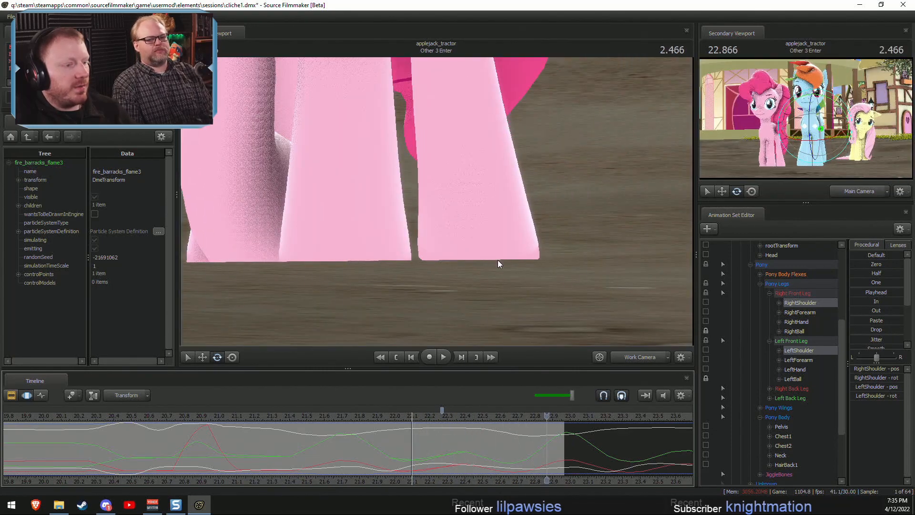
# Replay the shot from the Main Camera and scrub through the motion up to 21.100 s.
pyautogui.press('space')
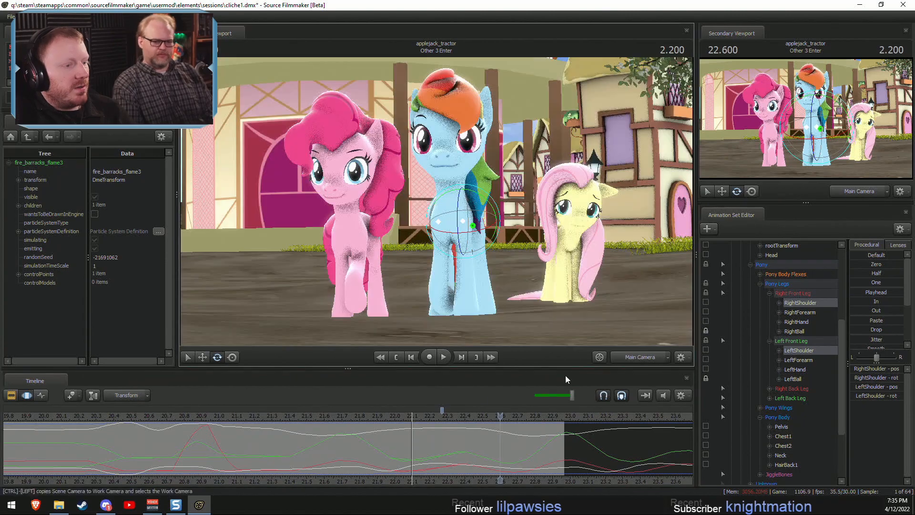
pyautogui.click(281, 415)
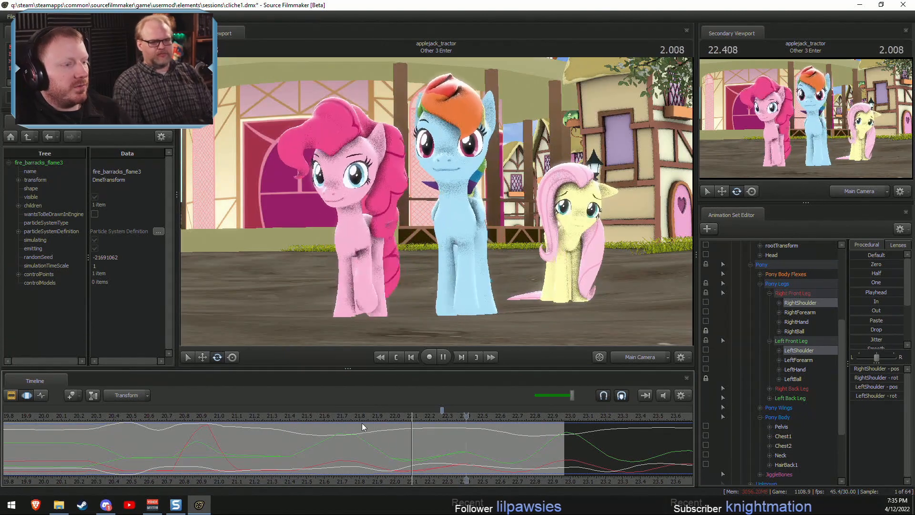
pyautogui.press('space')
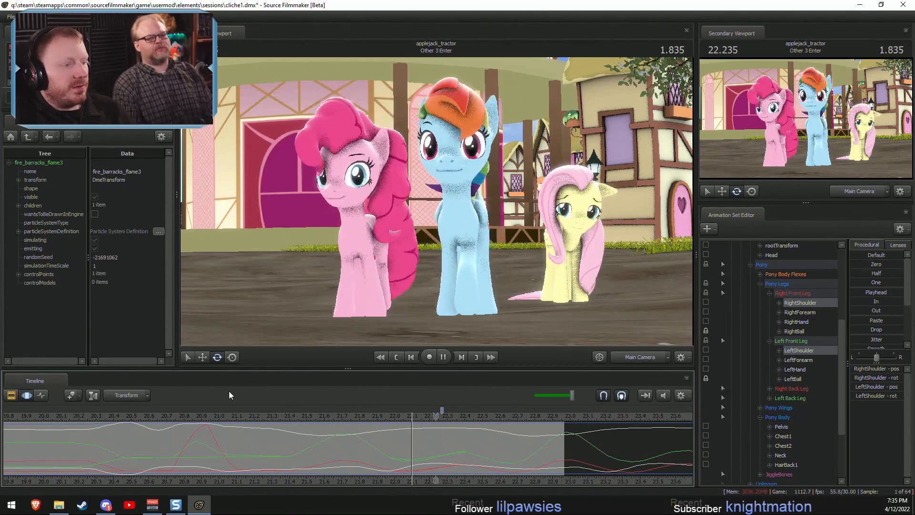
pyautogui.click(161, 410)
pyautogui.press('space')
pyautogui.moveTo(171, 413); pyautogui.dragTo(238, 428)
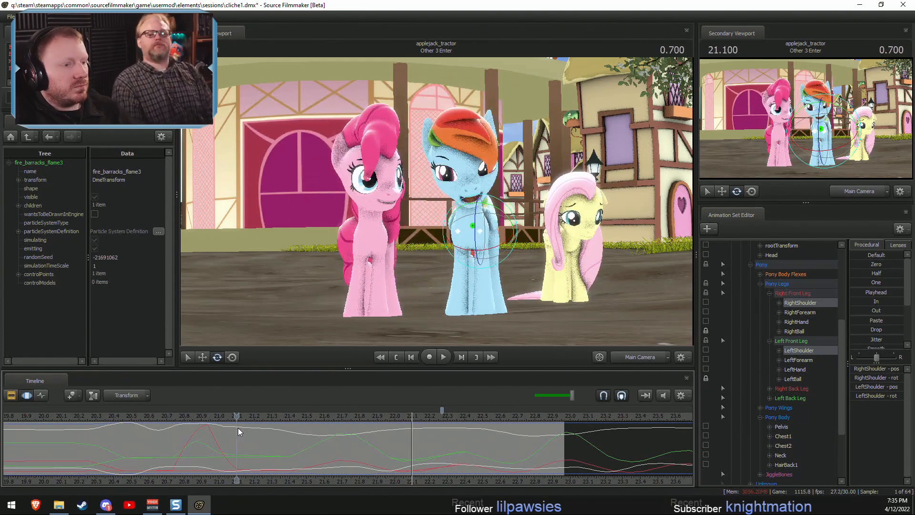
# Zoom in on Rainbow Dash's front hooves in the Work Camera near 21.1 s and select her RightBall control.
pyautogui.click(639, 356)
pyautogui.press('w')
pyautogui.moveTo(436, 201); pyautogui.dragTo(436, 201)
pyautogui.press('shift')
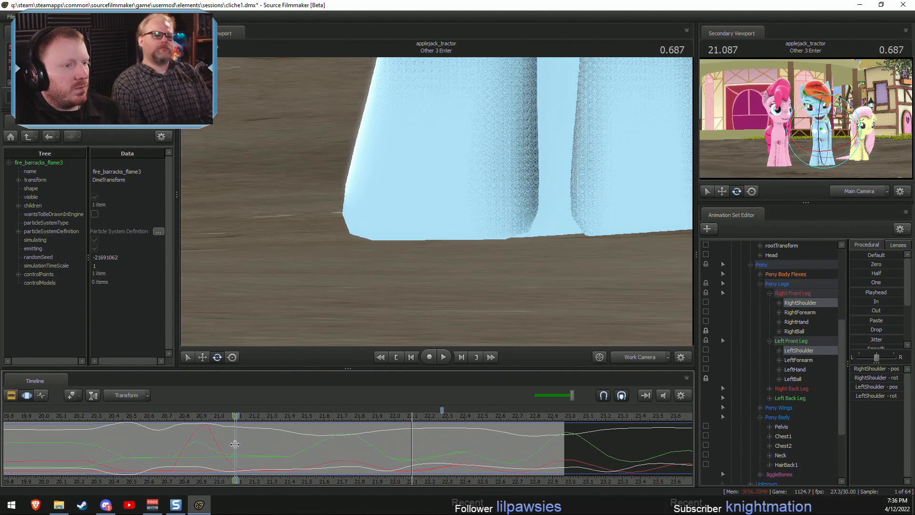
pyautogui.click(792, 379)
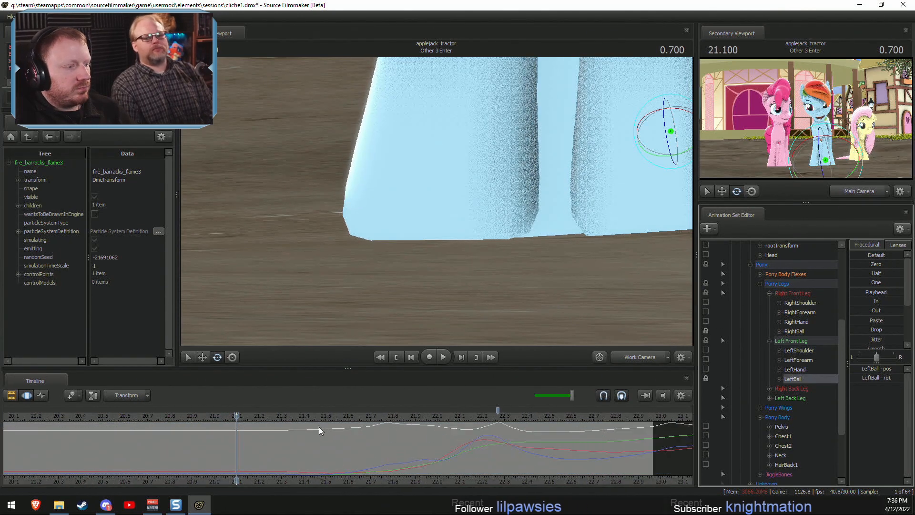
pyautogui.click(794, 331)
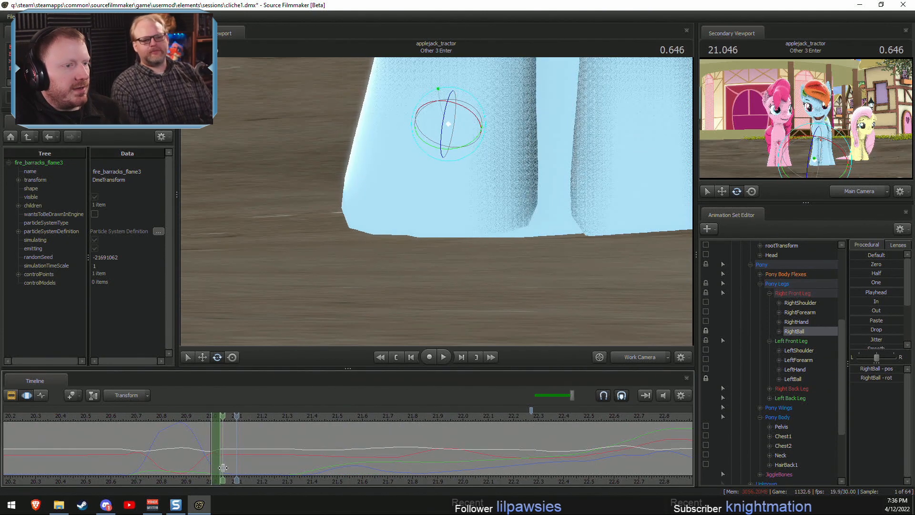
# Set a time selection from about 20.93 to 21.1 s and blend RightBall's motion with a procedural preset at full strength.
pyautogui.press('Left')
pyautogui.press('Left')
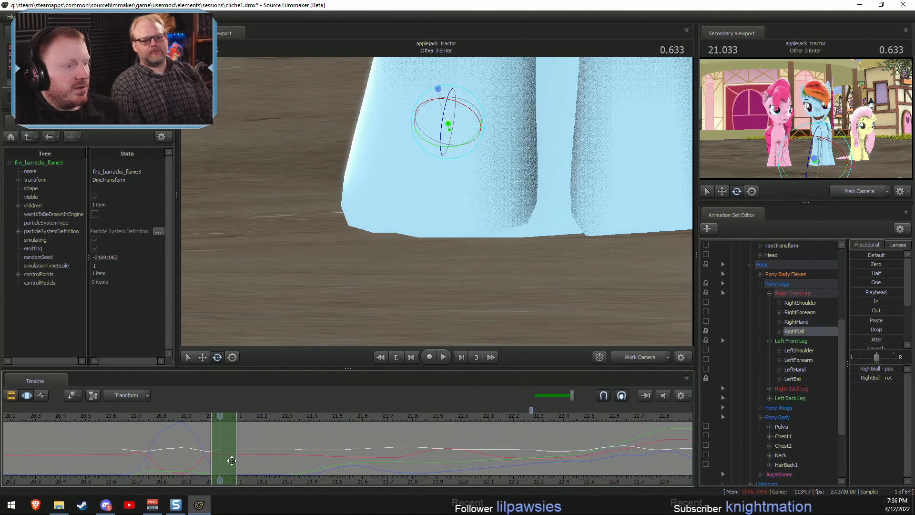
pyautogui.moveTo(237, 458); pyautogui.dragTo(217, 457)
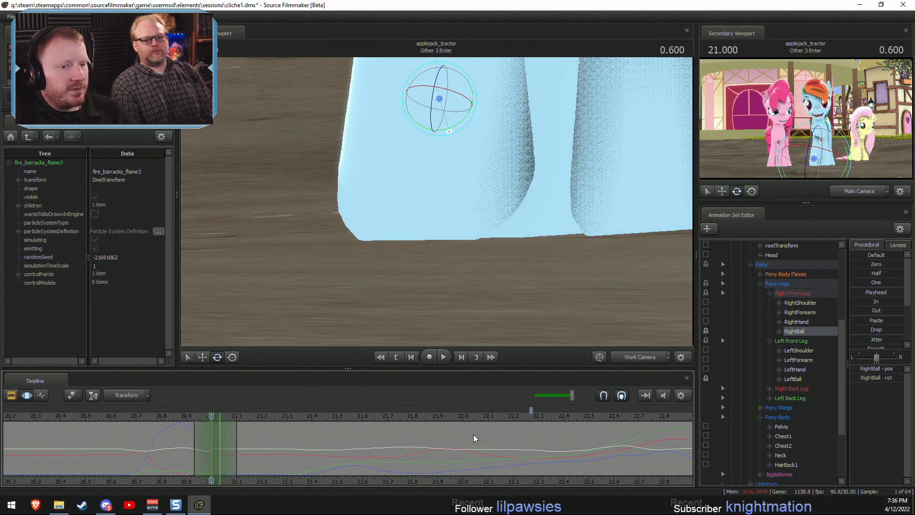
pyautogui.scroll(-3, 868, 336)
pyautogui.moveTo(857, 343); pyautogui.dragTo(903, 342)
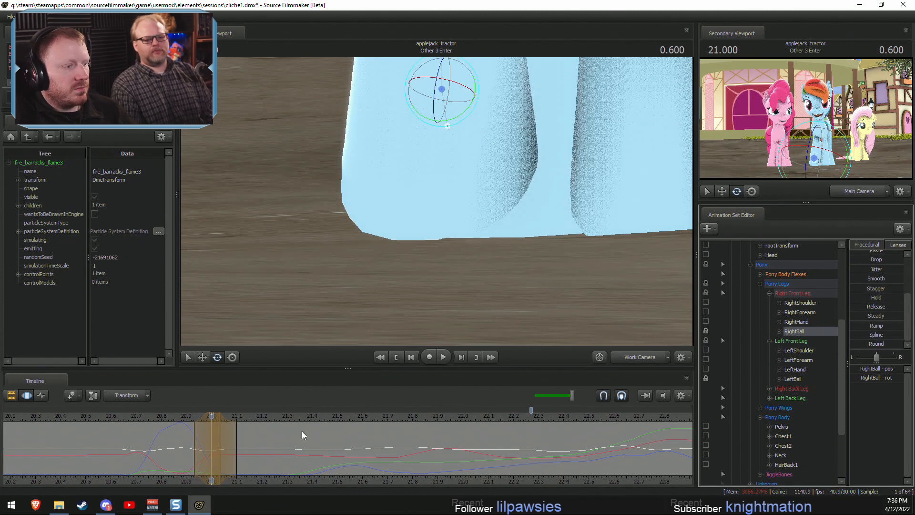
# Check Rainbow Dash's right hoof landing in close-up, and replay it from the Main Camera starting near 20.6 s.
pyautogui.press('shift')
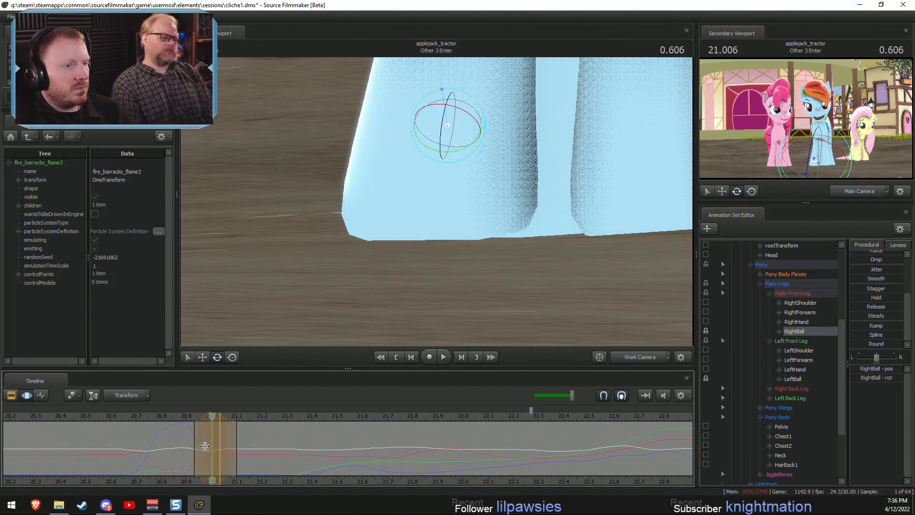
pyautogui.press('space')
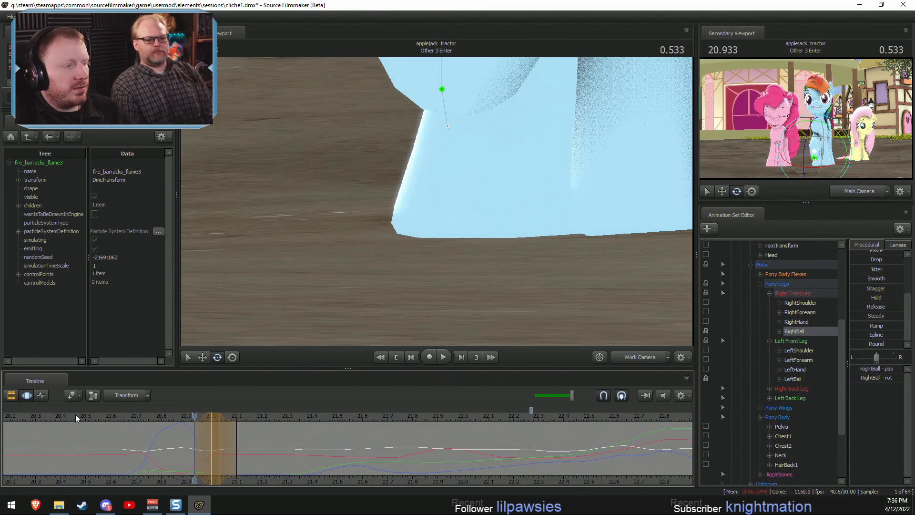
pyautogui.click(78, 414)
pyautogui.press('space')
pyautogui.press('space')
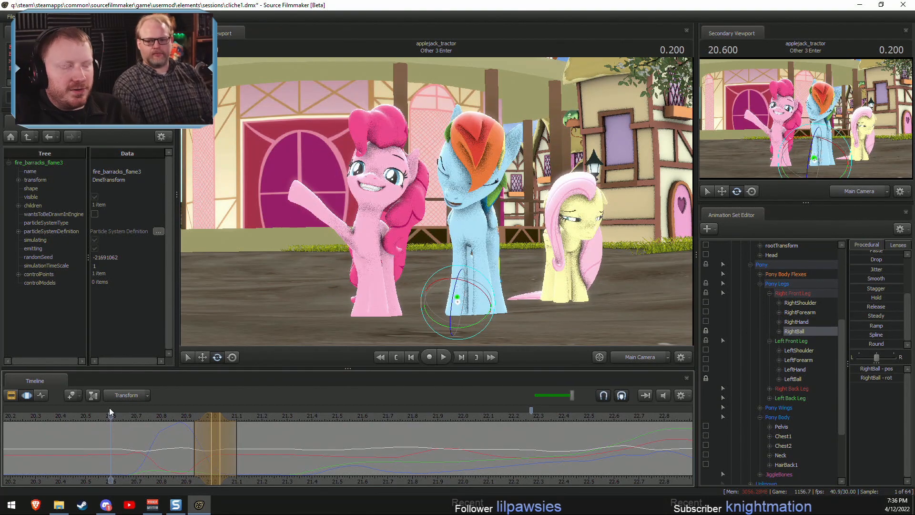
pyautogui.press('space')
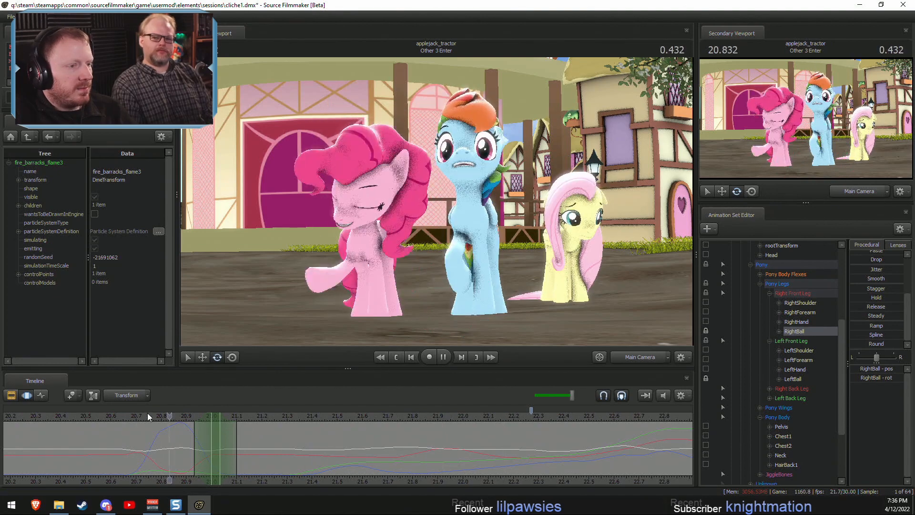
pyautogui.press('space')
pyautogui.moveTo(210, 435); pyautogui.dragTo(268, 451)
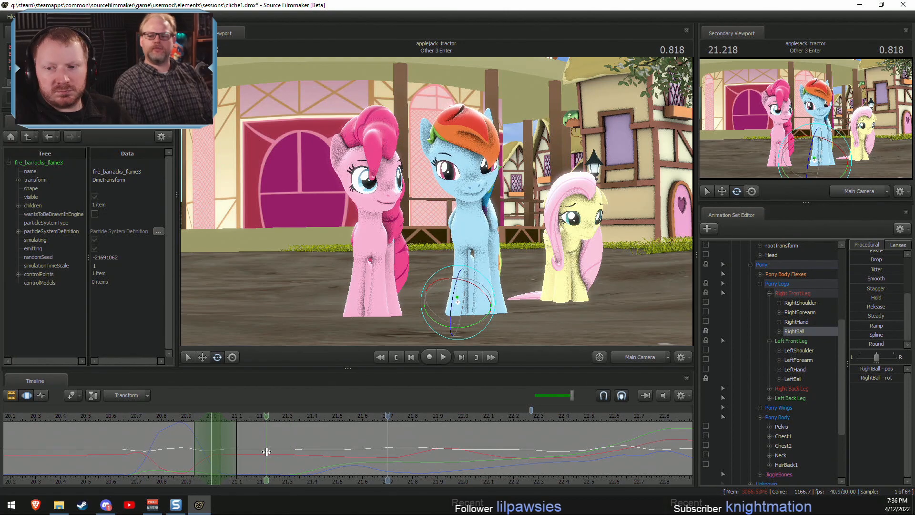
pyautogui.press('space')
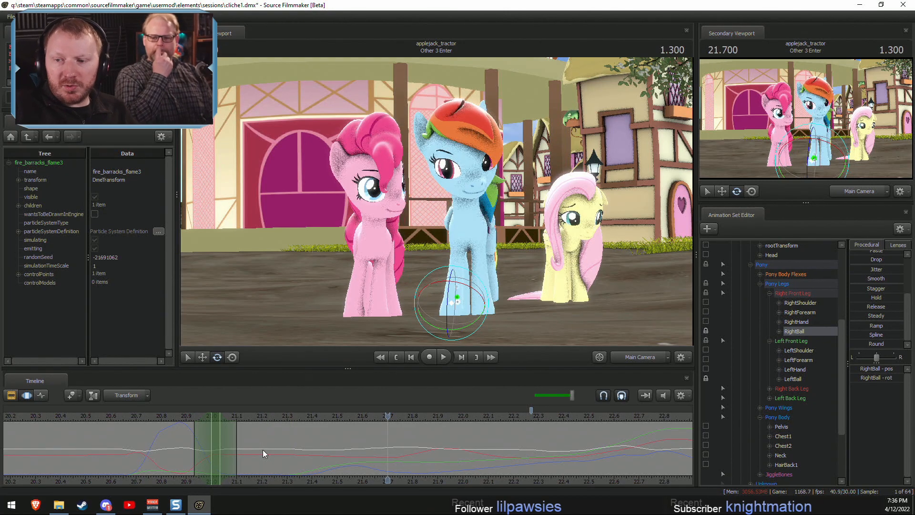
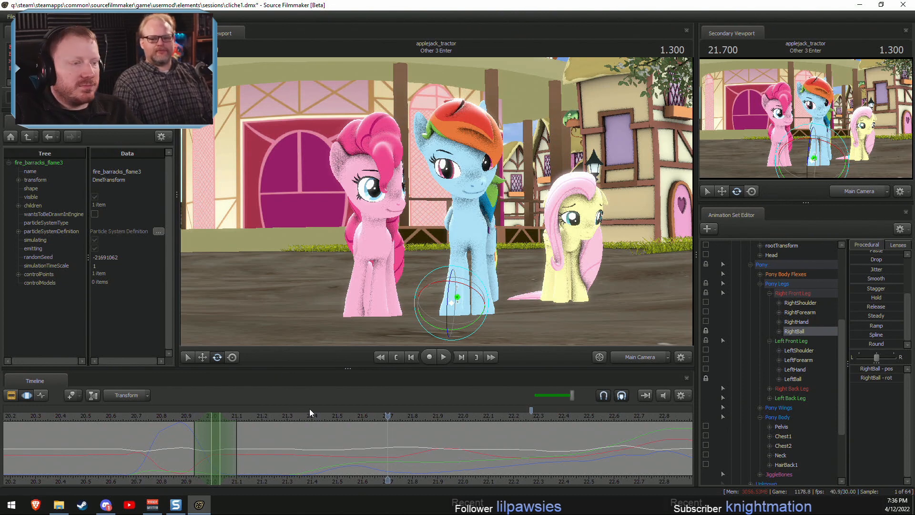
# Apply a procedural preset to all of Rainbow Dash's controls over a time selection centred on 21.3 s, and replay the result.
pyautogui.moveTo(261, 464); pyautogui.dragTo(287, 463)
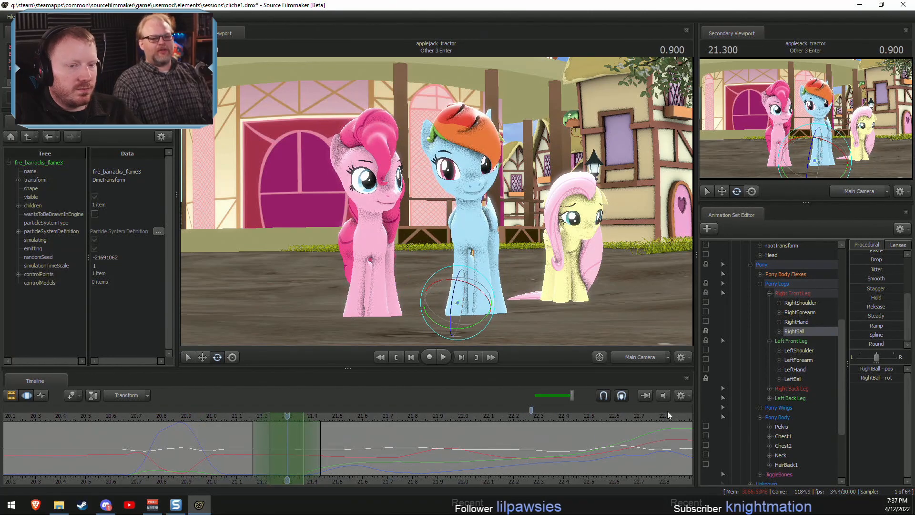
pyautogui.scroll(5, 770, 315)
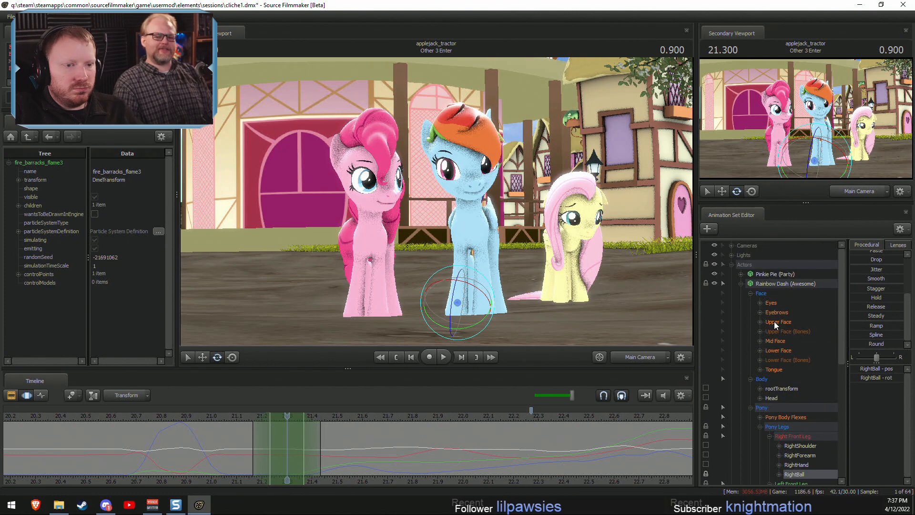
pyautogui.click(782, 285)
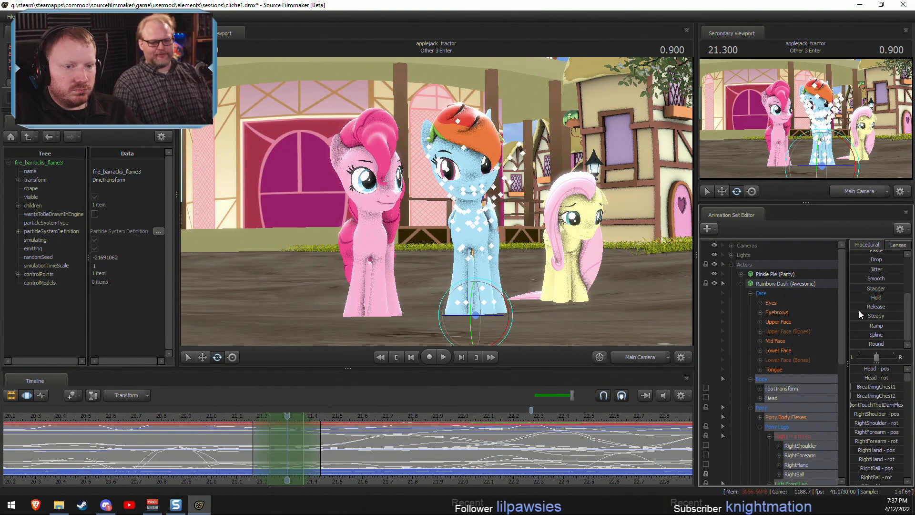
pyautogui.moveTo(855, 289); pyautogui.dragTo(858, 288)
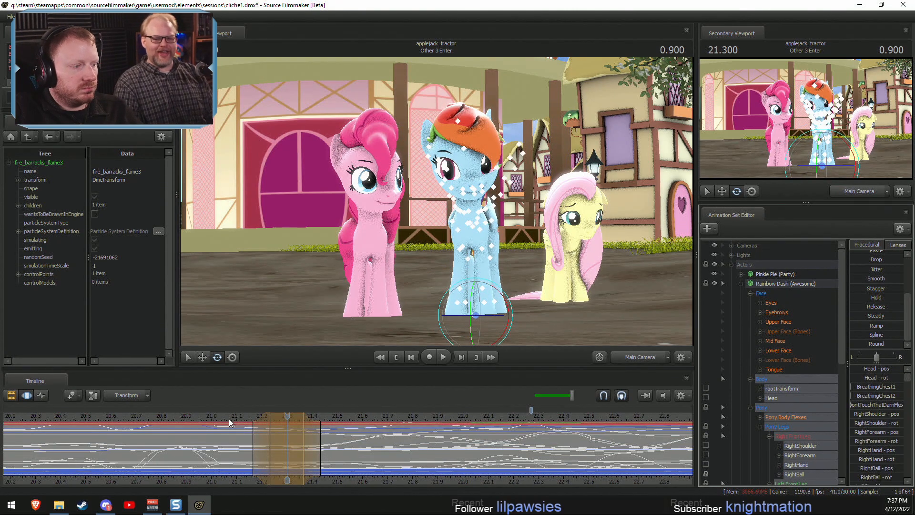
pyautogui.press('space')
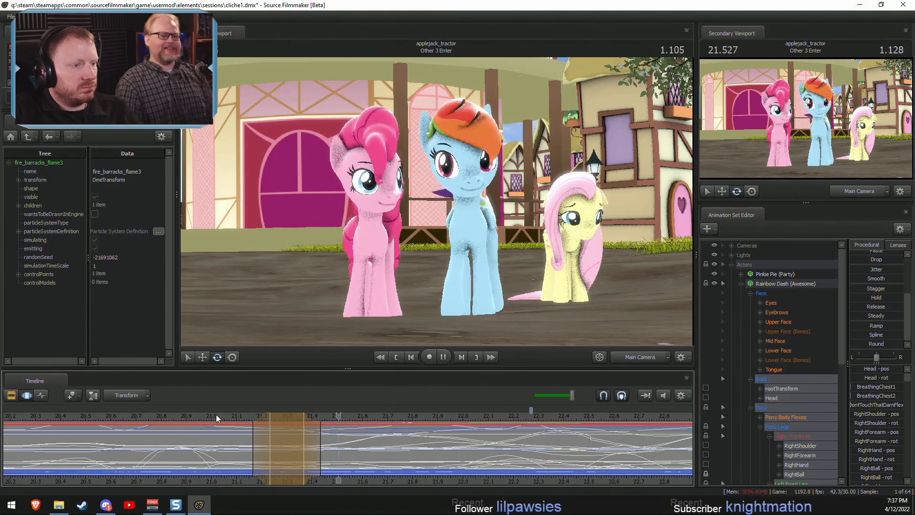
pyautogui.click(220, 413)
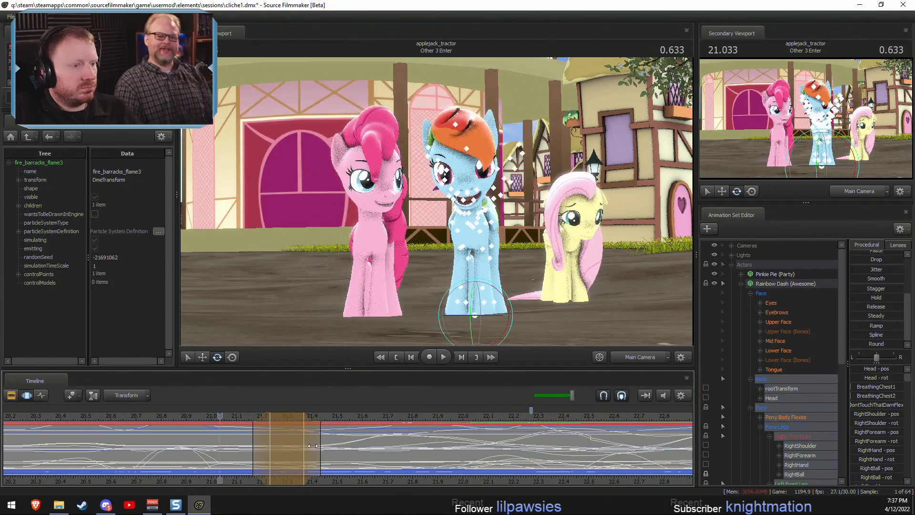
# Place a narrow time selection around 22.5 s and frame Rainbow Dash's hooves up close in the Work Camera.
pyautogui.moveTo(251, 450); pyautogui.dragTo(581, 458)
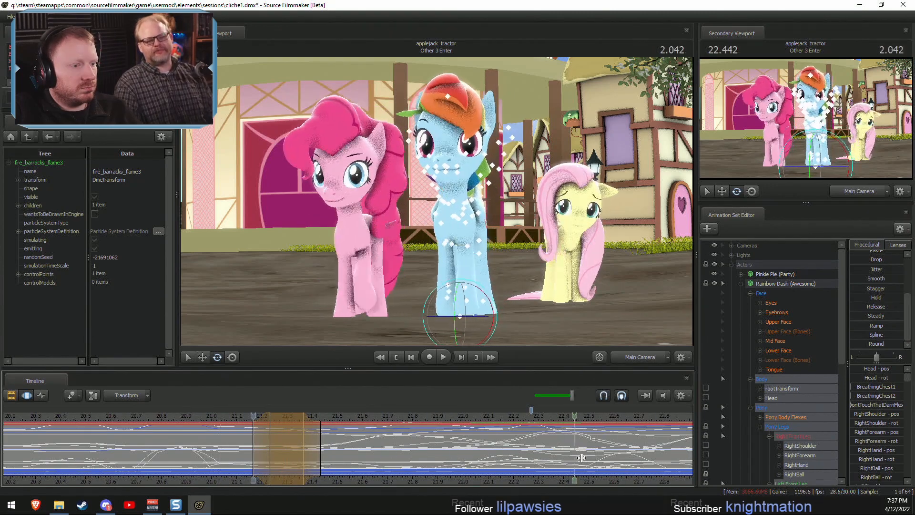
pyautogui.click(591, 458)
pyautogui.press('w')
pyautogui.moveTo(457, 309); pyautogui.dragTo(448, 243)
pyautogui.moveTo(604, 461)
pyautogui.mouseDown()
pyautogui.moveTo(543, 456)
pyautogui.moveTo(589, 456)
pyautogui.mouseUp()
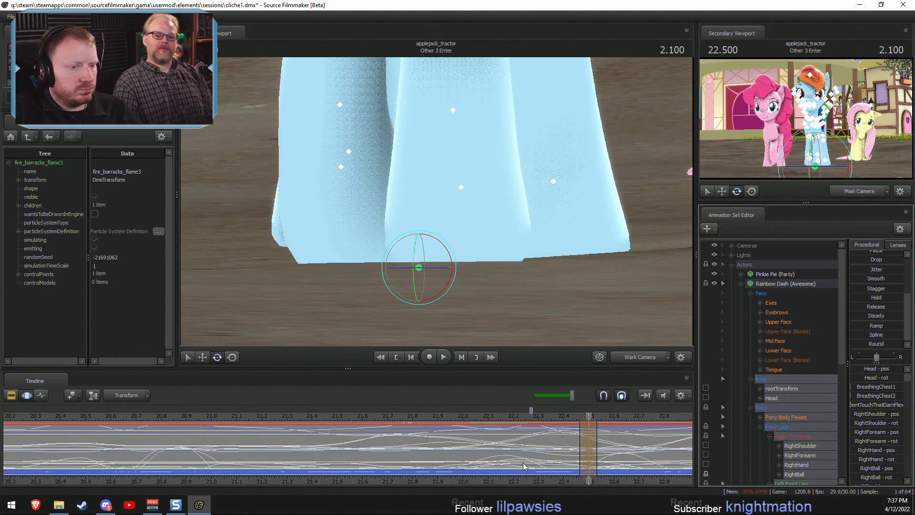
# Place the narrow time selection around 22.4 s and select Rainbow Dash's LeftBall control.
pyautogui.scroll(-4, 573, 481)
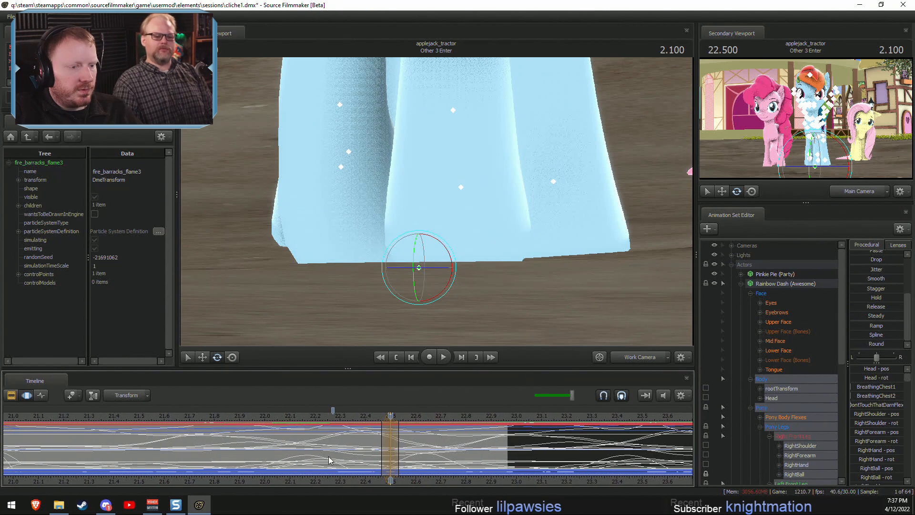
pyautogui.scroll(1, 456, 451)
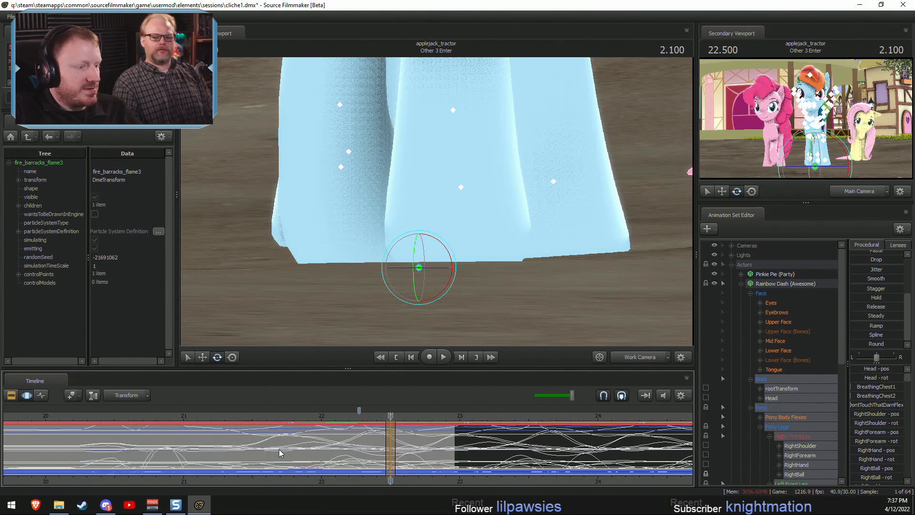
pyautogui.moveTo(366, 451)
pyautogui.mouseDown()
pyautogui.moveTo(354, 451)
pyautogui.moveTo(388, 450)
pyautogui.moveTo(366, 449)
pyautogui.moveTo(384, 448)
pyautogui.moveTo(377, 448)
pyautogui.mouseUp()
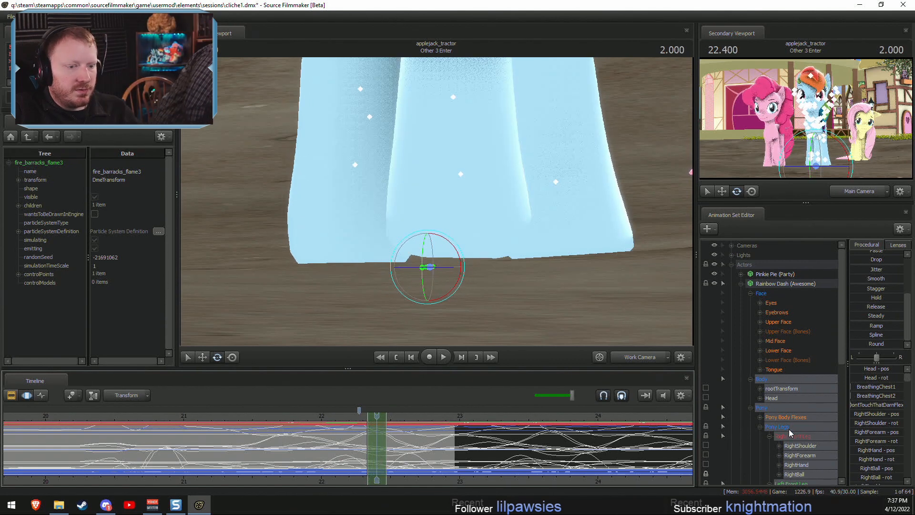
pyautogui.scroll(-2, 791, 429)
pyautogui.click(793, 465)
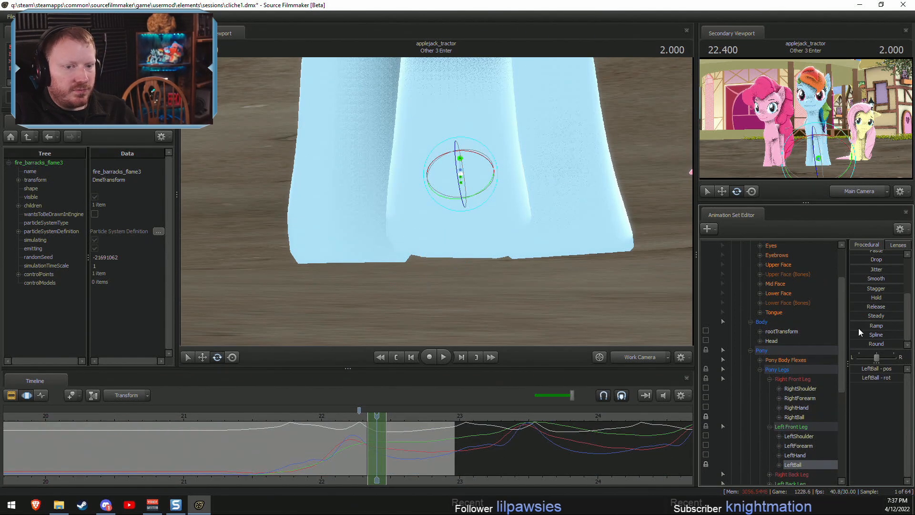
# Apply a procedural preset to LeftBall over a time selection narrowed to about 22.27–22.4 s.
pyautogui.click(857, 344)
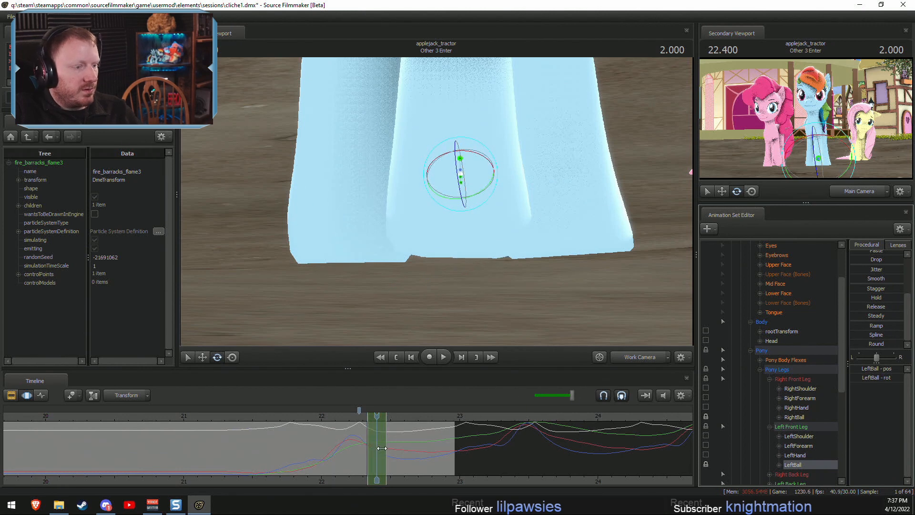
pyautogui.moveTo(382, 448); pyautogui.dragTo(365, 437)
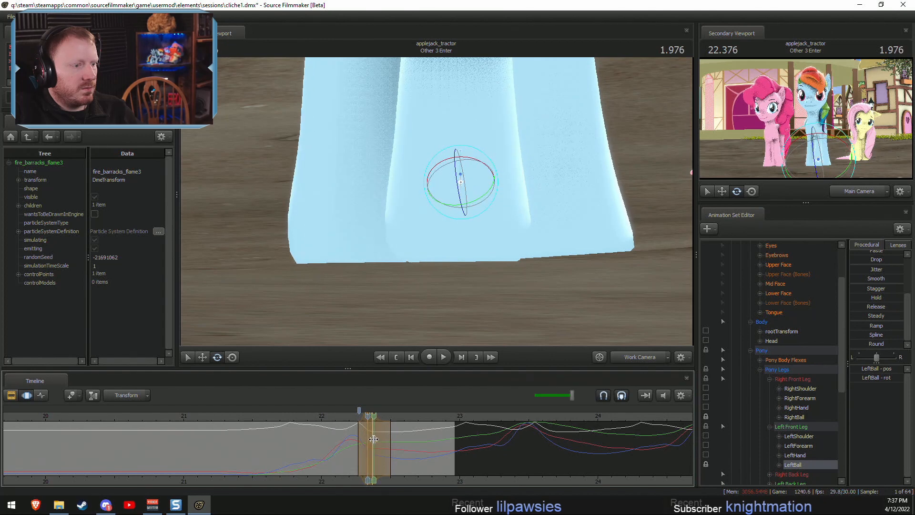
pyautogui.moveTo(374, 439); pyautogui.dragTo(372, 439)
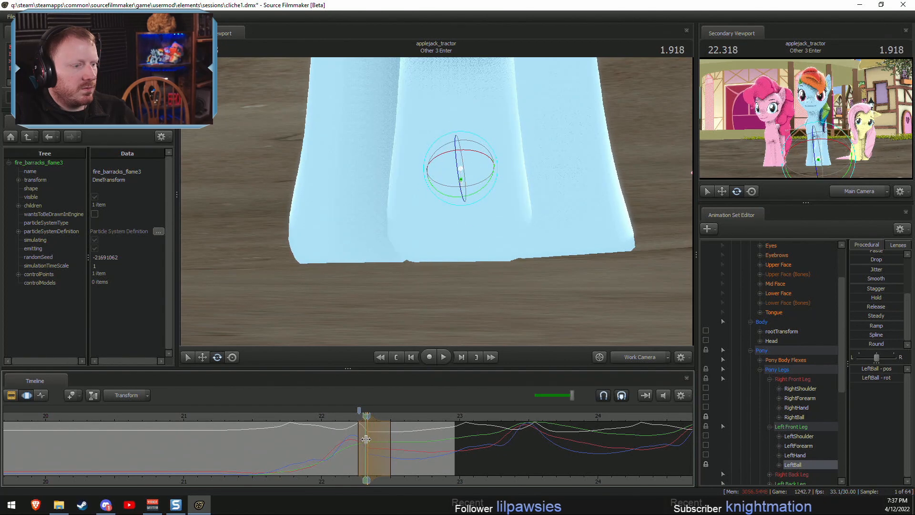
pyautogui.moveTo(363, 439); pyautogui.dragTo(365, 440)
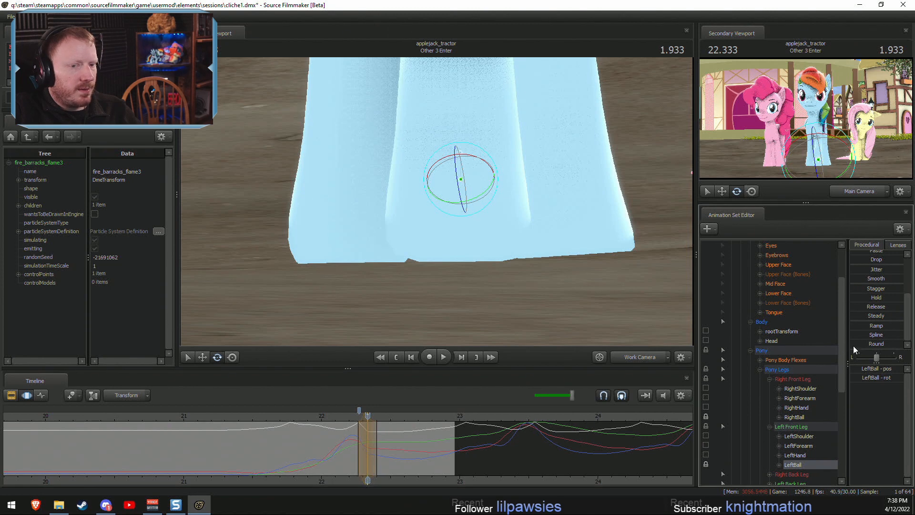
pyautogui.moveTo(366, 439)
pyautogui.mouseDown()
pyautogui.moveTo(356, 441)
pyautogui.moveTo(378, 442)
pyautogui.moveTo(369, 441)
pyautogui.mouseUp()
# Check Rainbow Dash's left hoof in close-up around 21.8 s, and replay the motion from the Main Camera.
pyautogui.press('space')
pyautogui.click(290, 416)
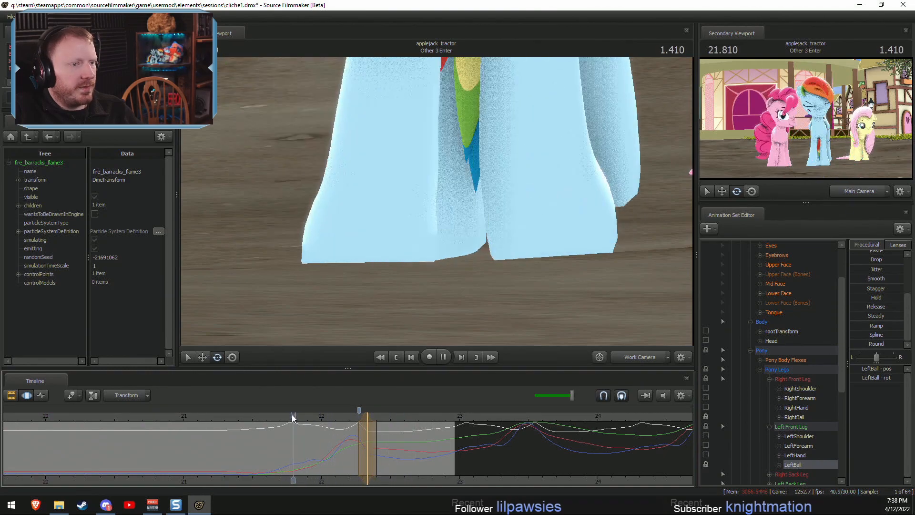
pyautogui.press('space')
pyautogui.moveTo(315, 429); pyautogui.dragTo(230, 443)
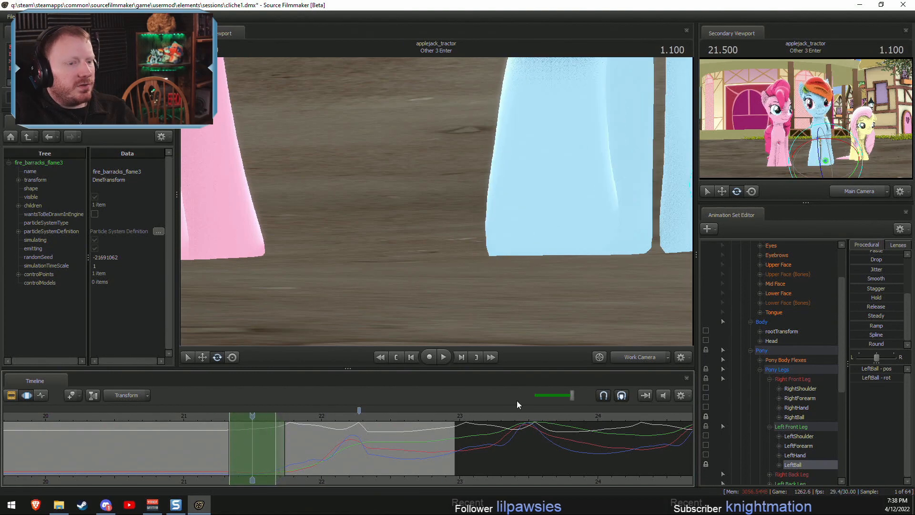
pyautogui.click(636, 358)
pyautogui.press('space')
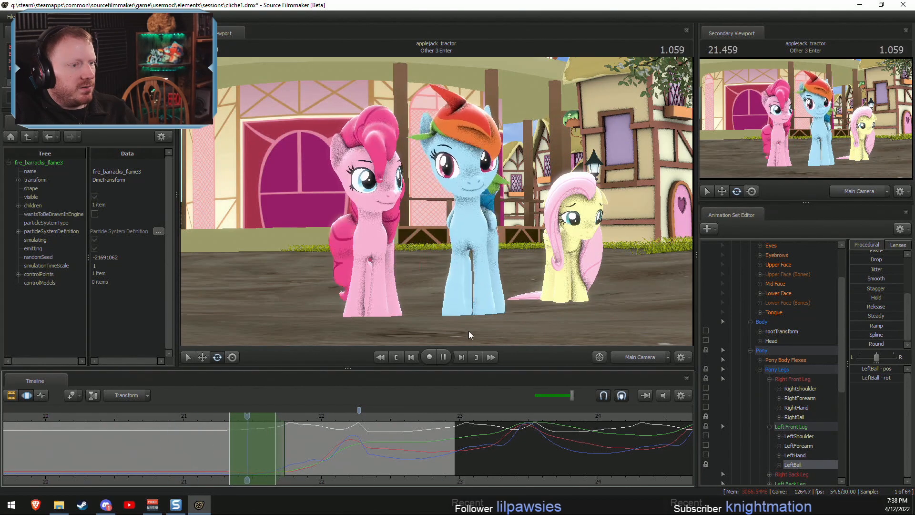
# Set a soft-edged time selection from about 21.3 to 21.77 s, centred on 21.533 s.
pyautogui.press('shift')
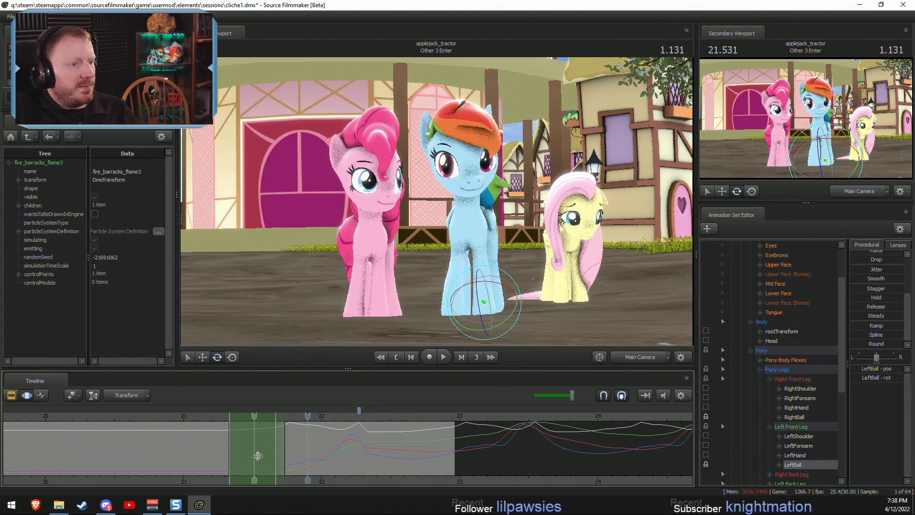
pyautogui.click(289, 458)
pyautogui.keyDown('shift'); pyautogui.click(225, 462); pyautogui.keyUp('shift')
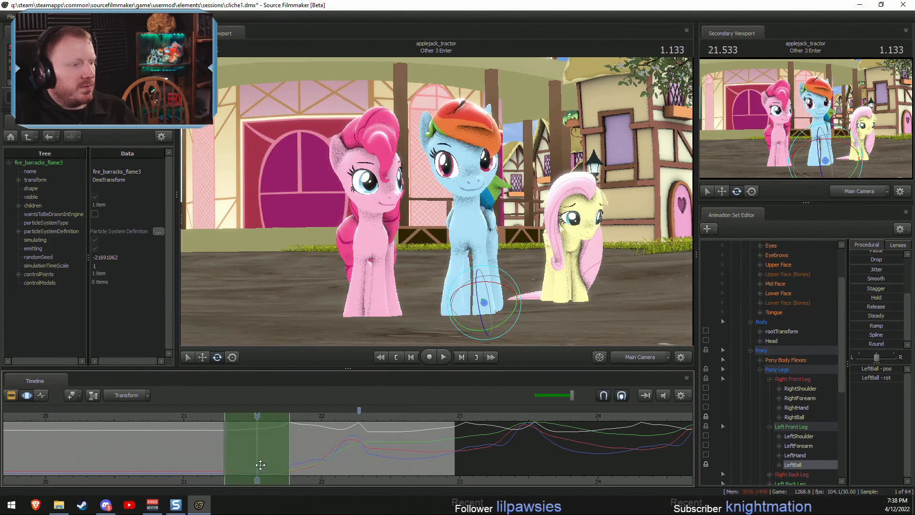
pyautogui.click(257, 462)
pyautogui.scroll(5, 258, 462)
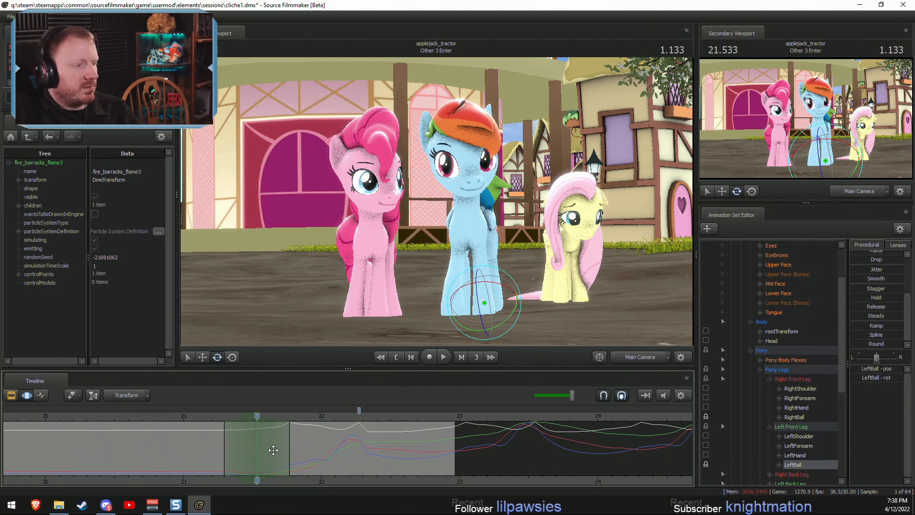
# From a side view in the Work Camera, unlock RightBall and rotate Rainbow Dash's RightShoulder at 21.533 s.
pyautogui.click(634, 357)
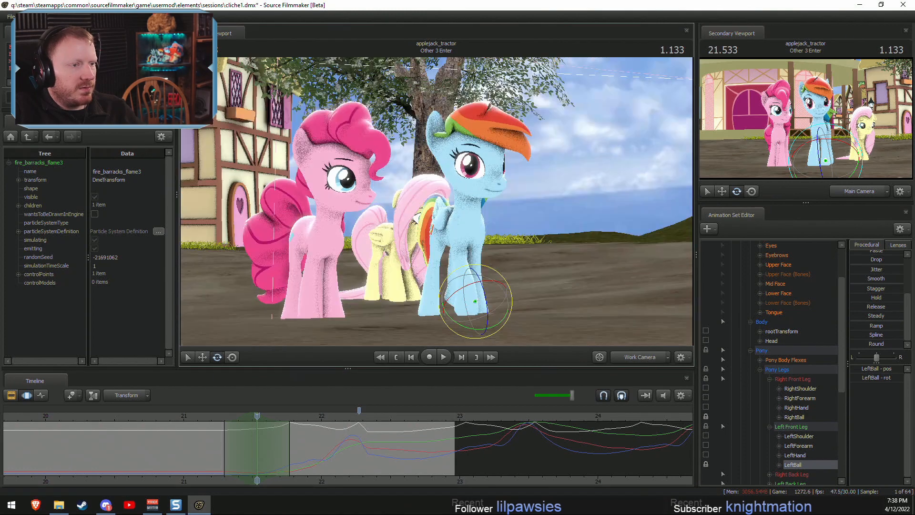
pyautogui.moveTo(443, 200); pyautogui.dragTo(452, 189)
pyautogui.click(444, 228)
pyautogui.moveTo(445, 229); pyautogui.dragTo(493, 210)
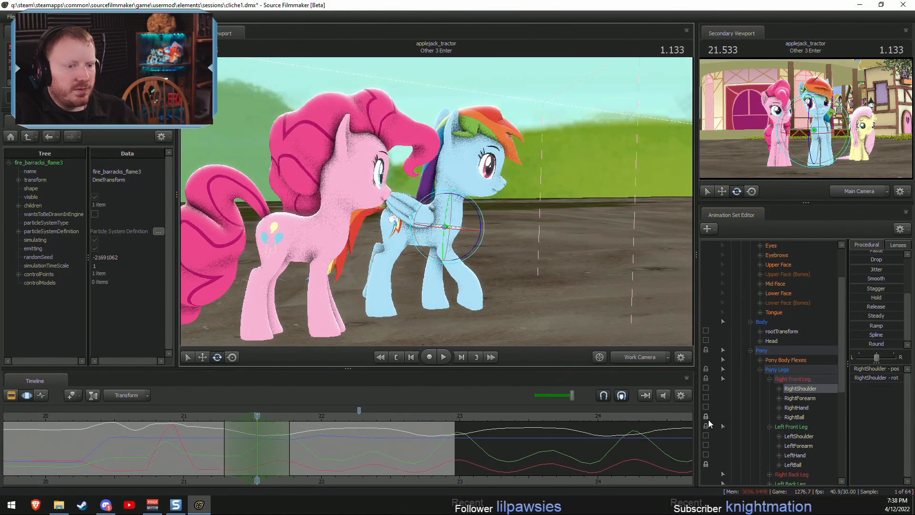
pyautogui.moveTo(483, 224); pyautogui.dragTo(484, 225)
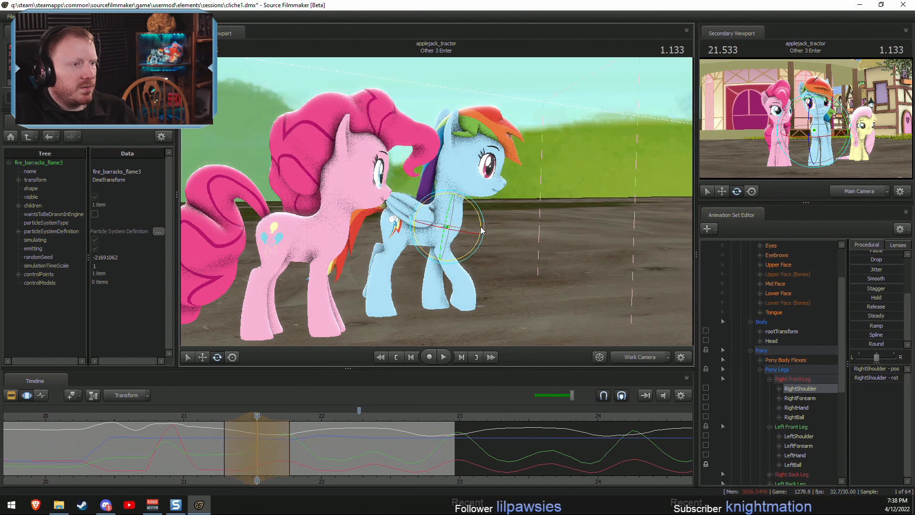
# Rotate Rainbow Dash's RightForearm and RightHand at 21.533 s to shape the front leg's step.
pyautogui.click(439, 251)
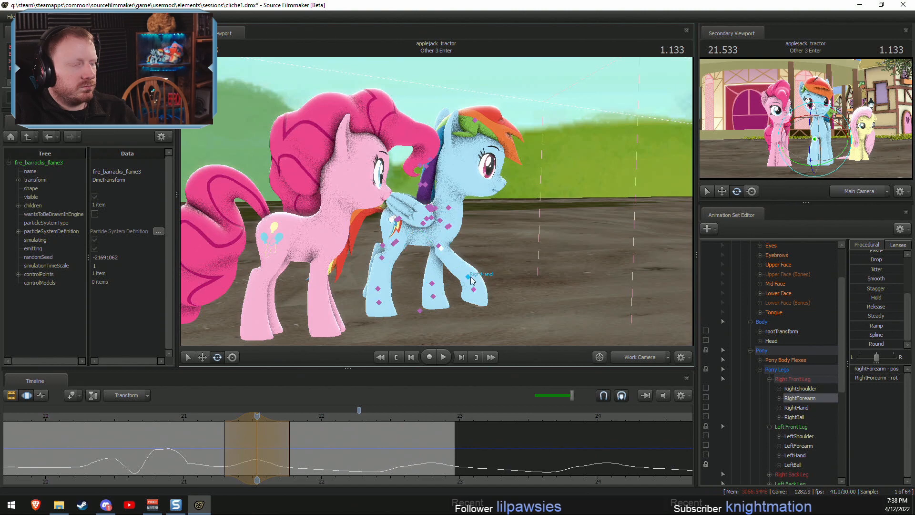
pyautogui.click(470, 278)
pyautogui.moveTo(501, 283); pyautogui.dragTo(482, 309)
# Scrub and replay the right front leg's step from the side, and return to the Main Camera.
pyautogui.press('shift')
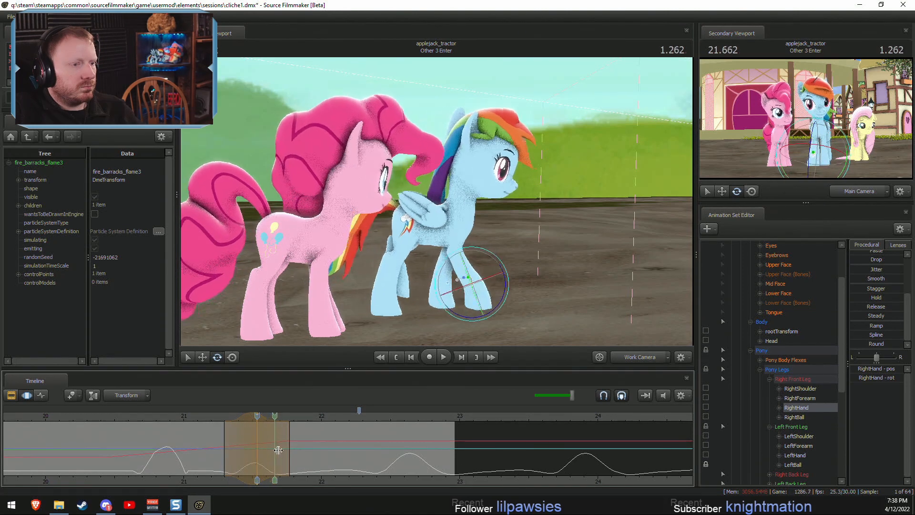
pyautogui.press('space')
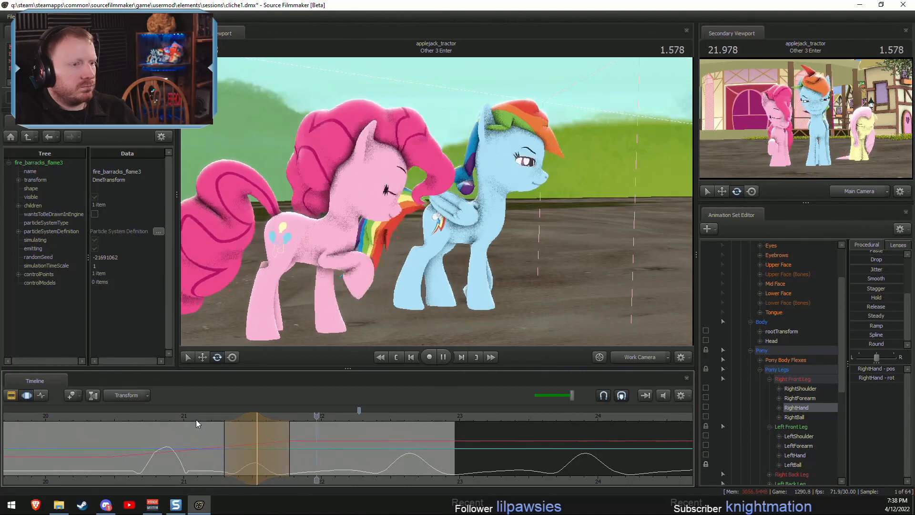
pyautogui.press('space')
pyautogui.click(635, 359)
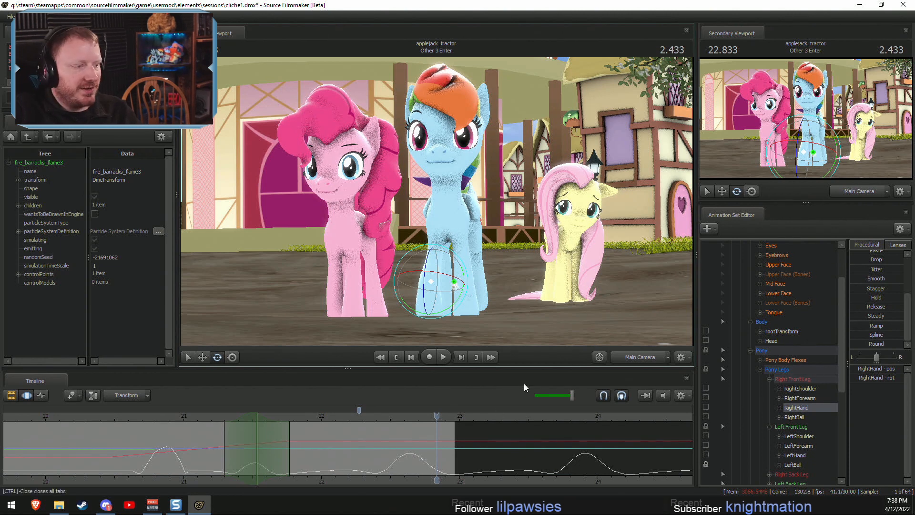
# Replay the shot repeatedly from the Main Camera, starting near 20.4 s, to review Rainbow Dash's leg motion.
pyautogui.moveTo(145, 435); pyautogui.dragTo(175, 470)
pyautogui.moveTo(235, 471); pyautogui.dragTo(319, 464, button='middle')
pyautogui.scroll(-3, 309, 420)
pyautogui.moveTo(258, 429); pyautogui.dragTo(215, 420)
pyautogui.click(640, 354)
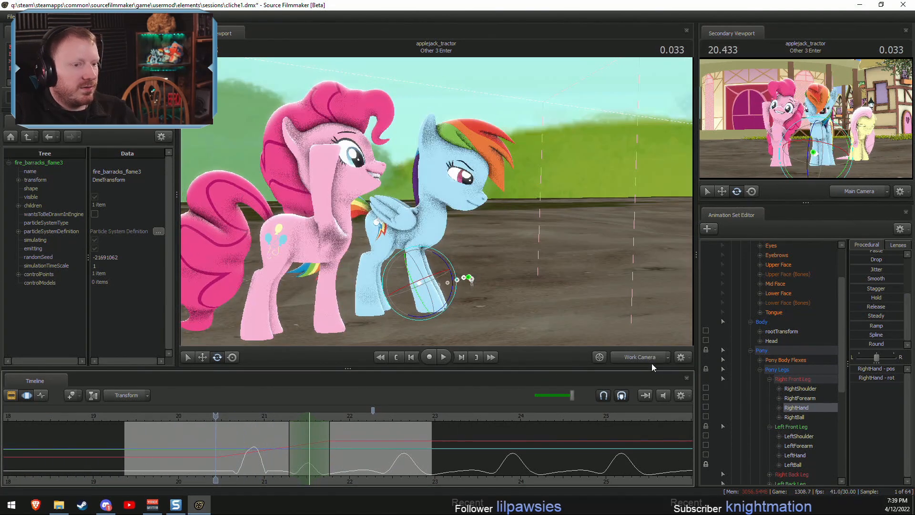
pyautogui.click(639, 354)
pyautogui.press('space')
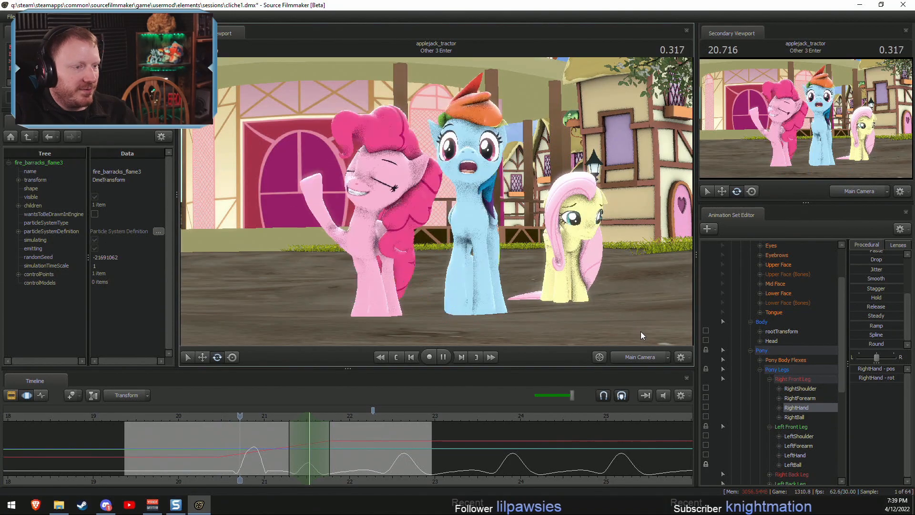
pyautogui.click(213, 415)
pyautogui.press('space')
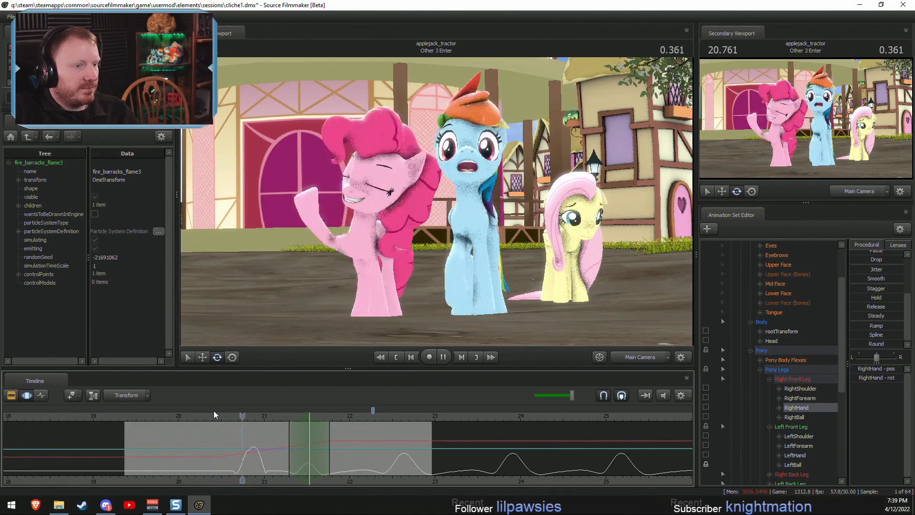
pyautogui.click(201, 412)
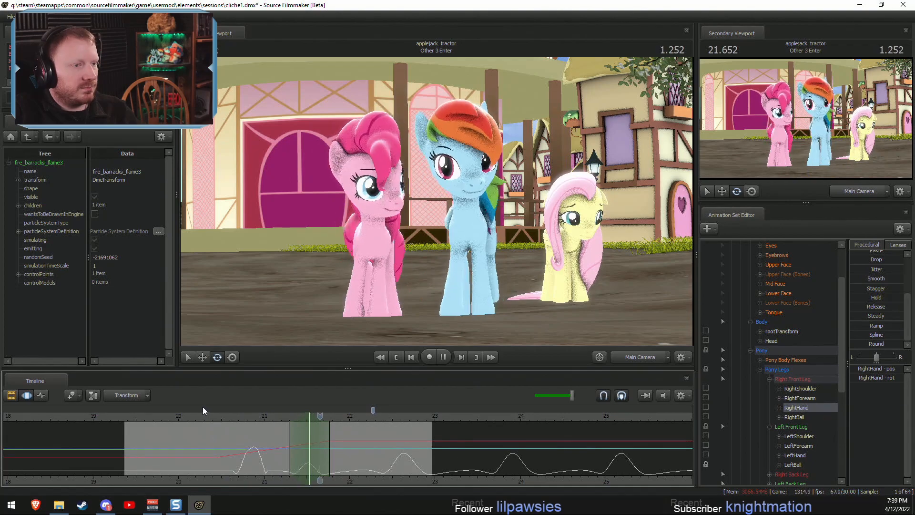
pyautogui.click(242, 413)
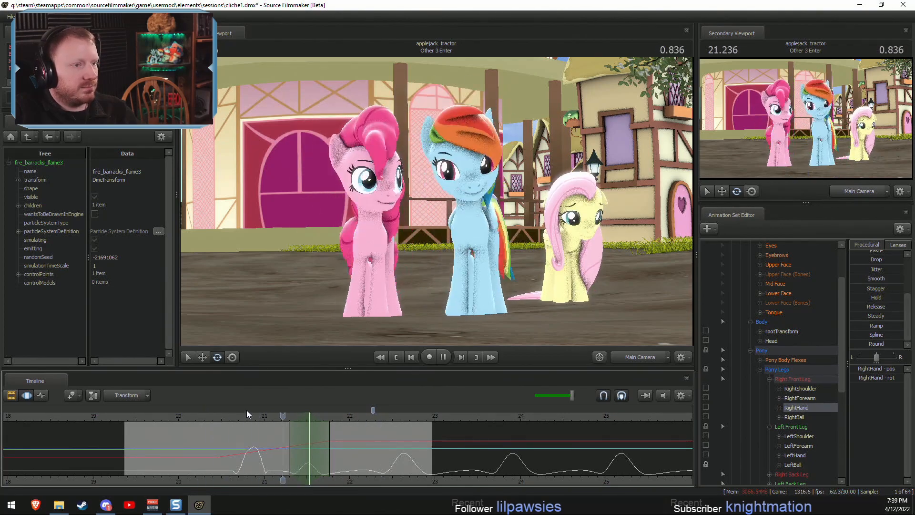
pyautogui.press('space')
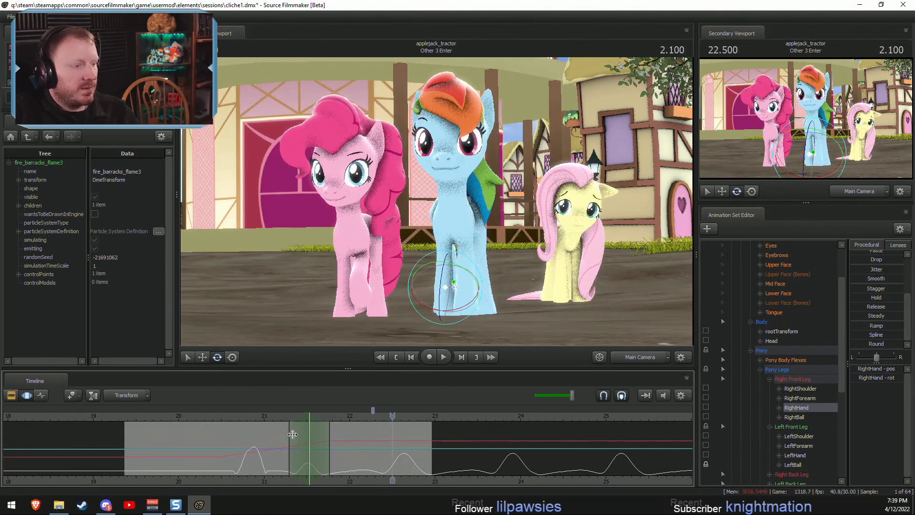
# Set a time selection from about 21.67 to 22.95 s centred on 22.3 s, and lock RightShoulder and LeftShoulder.
pyautogui.press('shift')
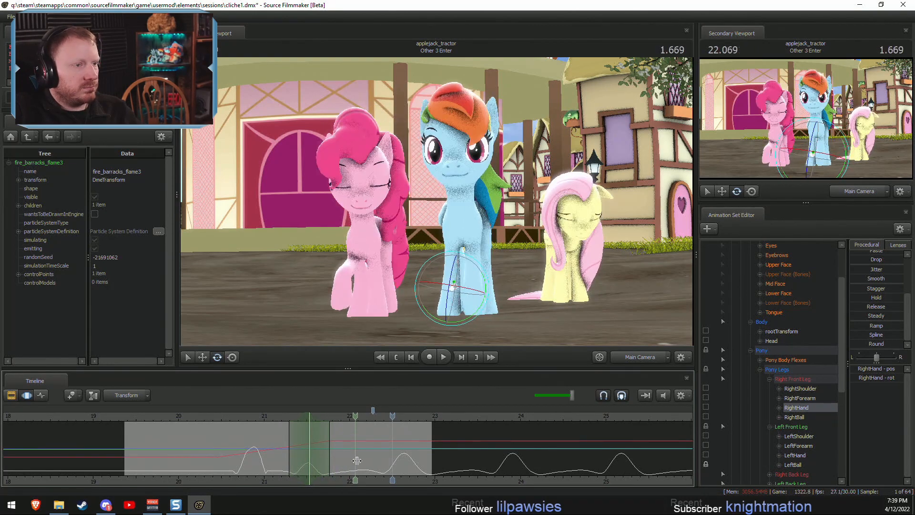
pyautogui.keyDown('shift'); pyautogui.moveTo(375, 462); pyautogui.dragTo(397, 443); pyautogui.keyUp('shift')
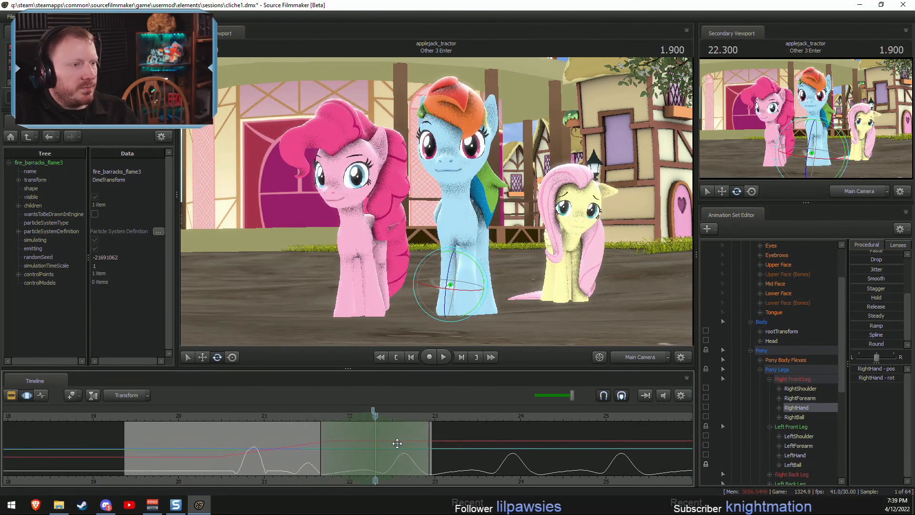
pyautogui.click(705, 387)
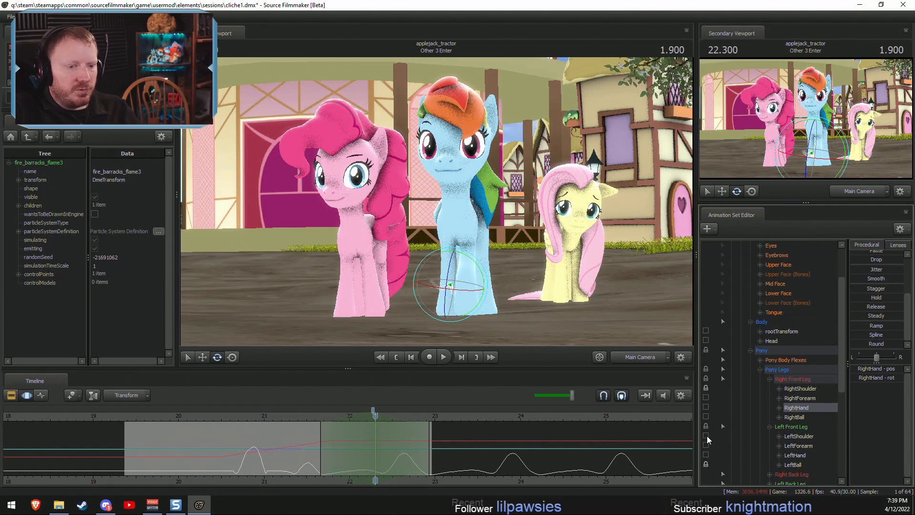
# Adjust Rainbow Dash's Chest2 with the time selection's end extended to about 23.3 s, and replay the motion.
pyautogui.click(456, 219)
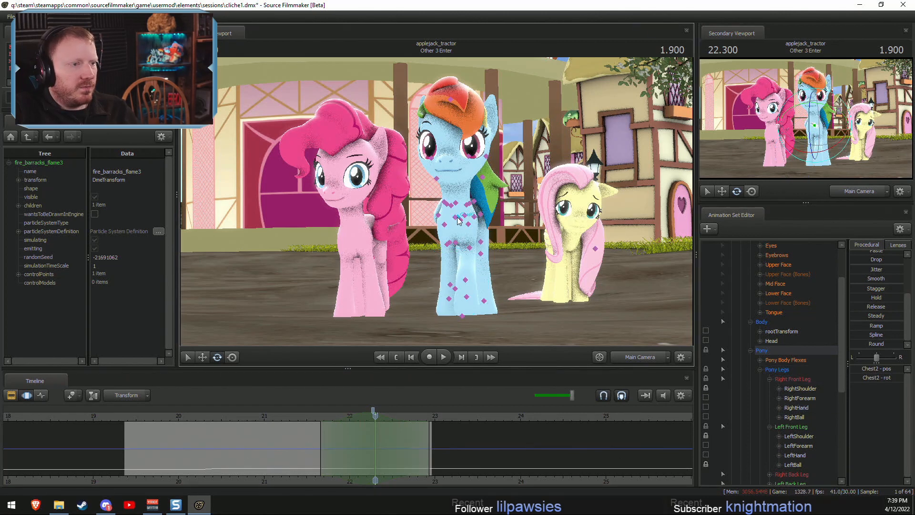
pyautogui.click(301, 414)
pyautogui.moveTo(426, 453); pyautogui.dragTo(457, 454)
pyautogui.press('space')
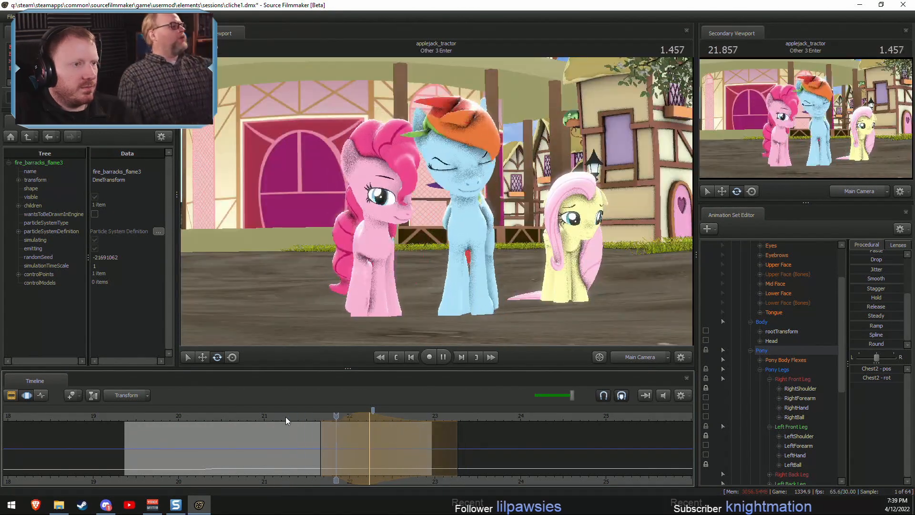
pyautogui.press('space')
# Centre the time selection on 22.2 s and rotate Rainbow Dash's Chest2 slightly at that time.
pyautogui.moveTo(287, 415); pyautogui.dragTo(244, 415)
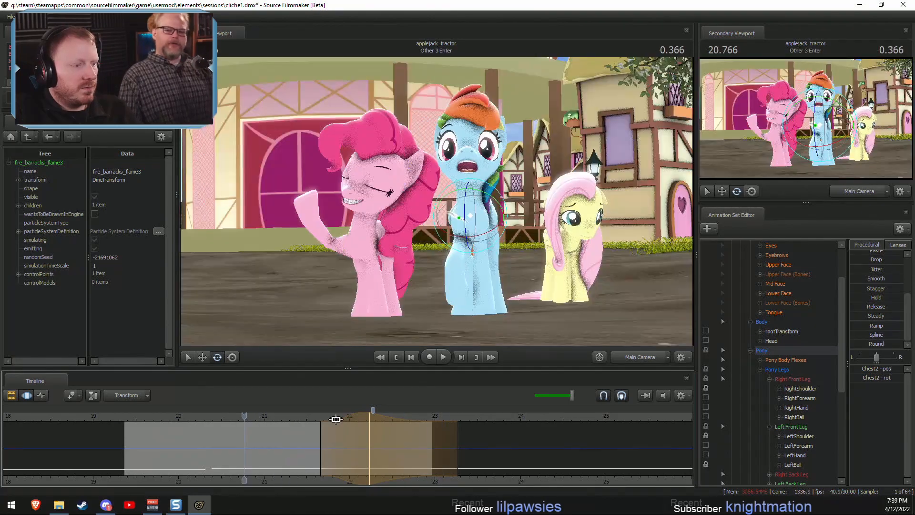
pyautogui.moveTo(335, 418); pyautogui.dragTo(365, 428)
pyautogui.press('space')
pyautogui.press('space')
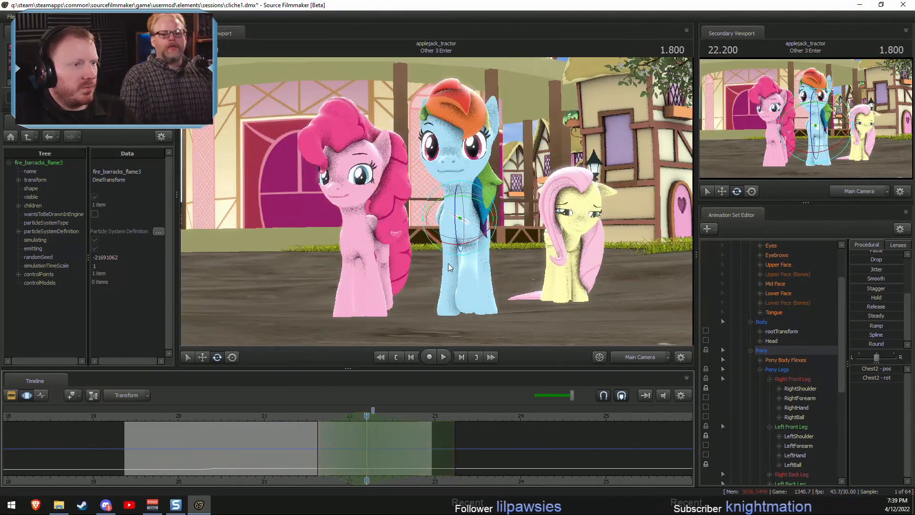
pyautogui.moveTo(477, 207); pyautogui.dragTo(473, 206)
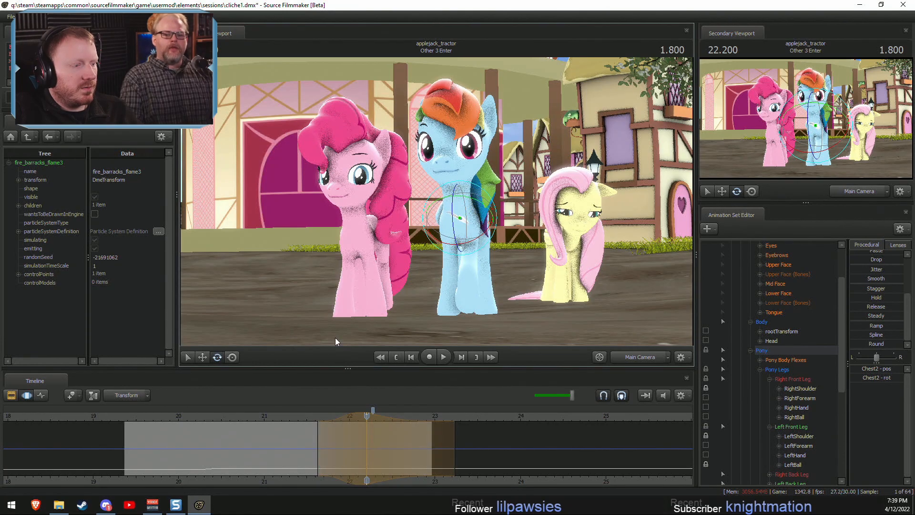
# Rotate Rainbow Dash's Head slightly in a time selection from about 21.8 to 23 s centred on 22.43 s, and replay the motion.
pyautogui.click(268, 418)
pyautogui.press('space')
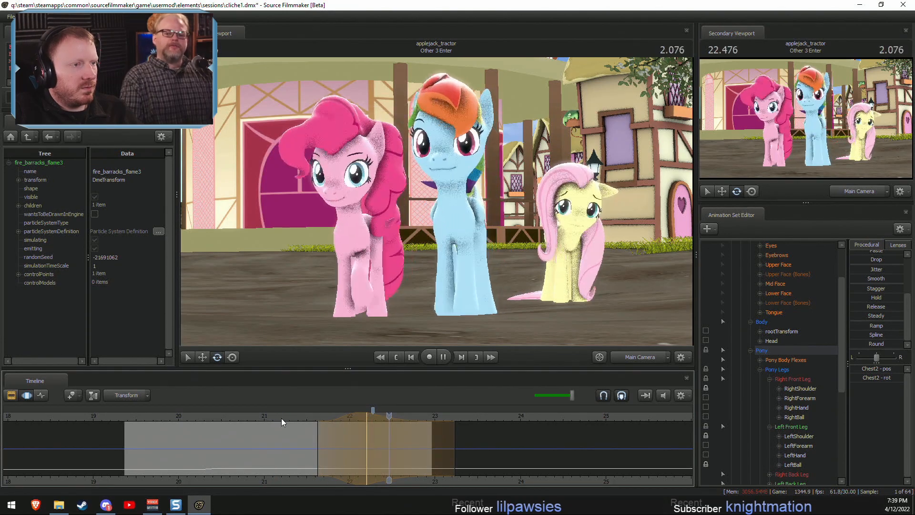
pyautogui.press('space')
pyautogui.moveTo(319, 435); pyautogui.dragTo(385, 451)
pyautogui.keyDown('shift'); pyautogui.click(388, 450); pyautogui.keyUp('shift')
pyautogui.scroll(6, 392, 450)
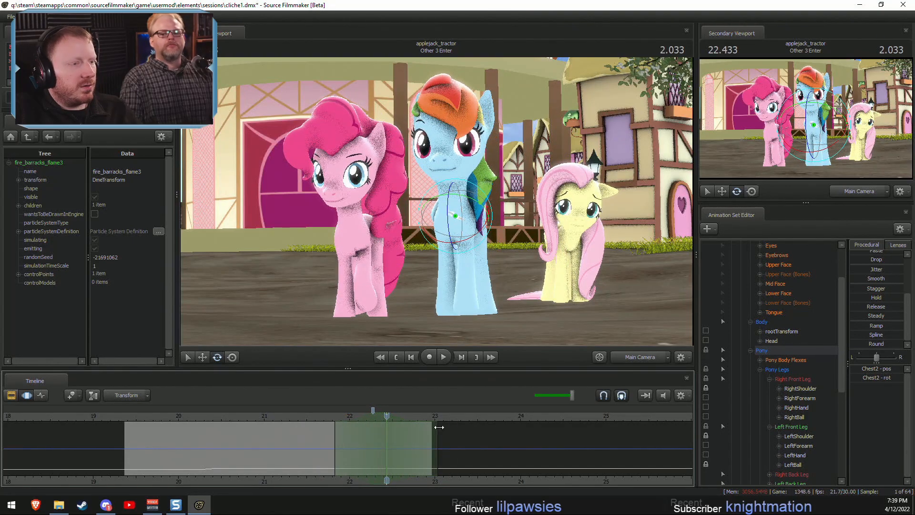
pyautogui.click(451, 171)
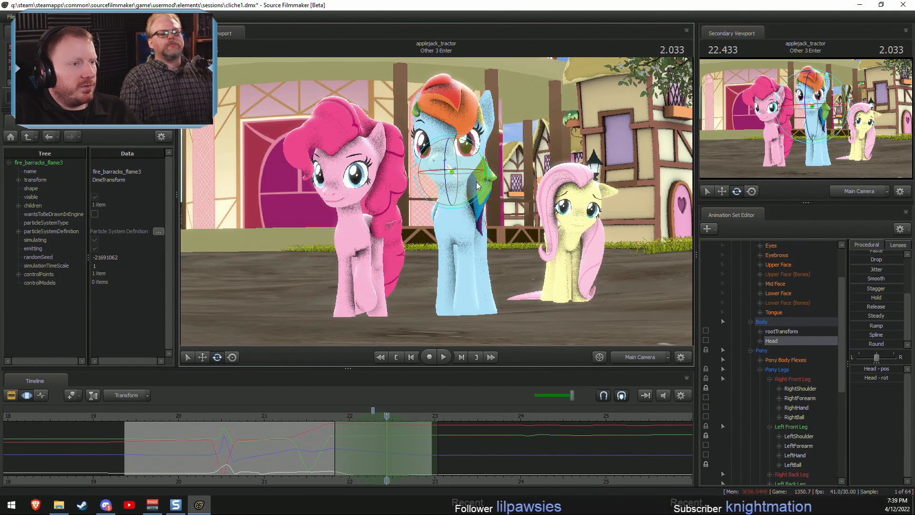
pyautogui.moveTo(480, 188); pyautogui.dragTo(469, 184)
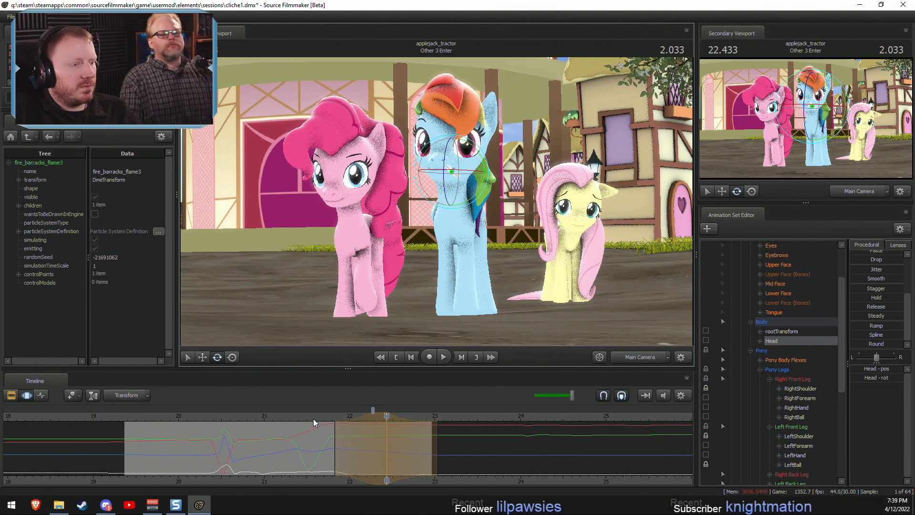
pyautogui.press('space')
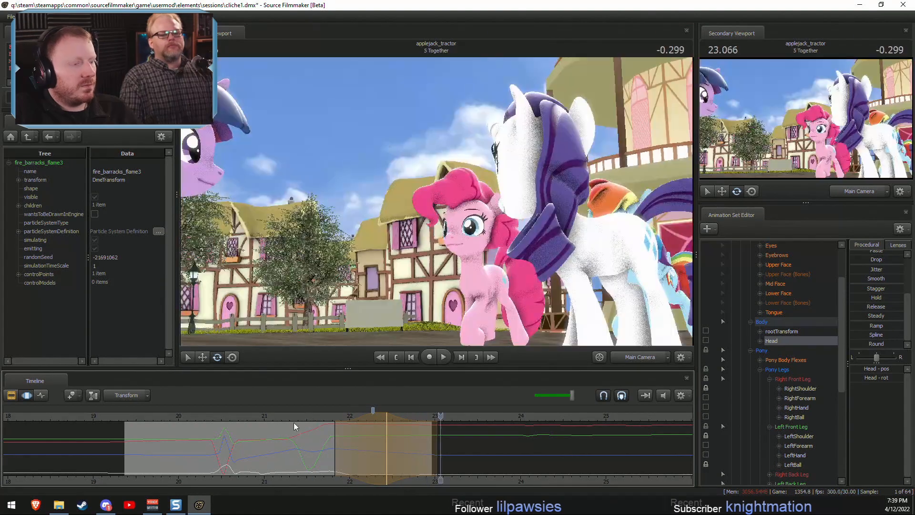
pyautogui.click(257, 413)
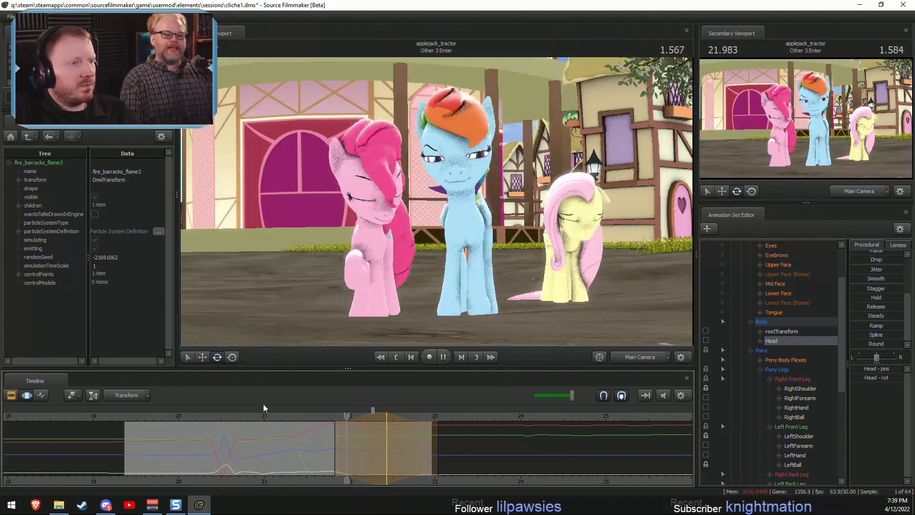
pyautogui.press('space')
# Raise CloseEyes slightly in Rainbow Dash's Upper Face over a time selection from about 22.06 to 23.56 s centred on 22.6 s.
pyautogui.moveTo(336, 458); pyautogui.dragTo(398, 457)
pyautogui.keyDown('shift'); pyautogui.click(400, 454); pyautogui.keyUp('shift')
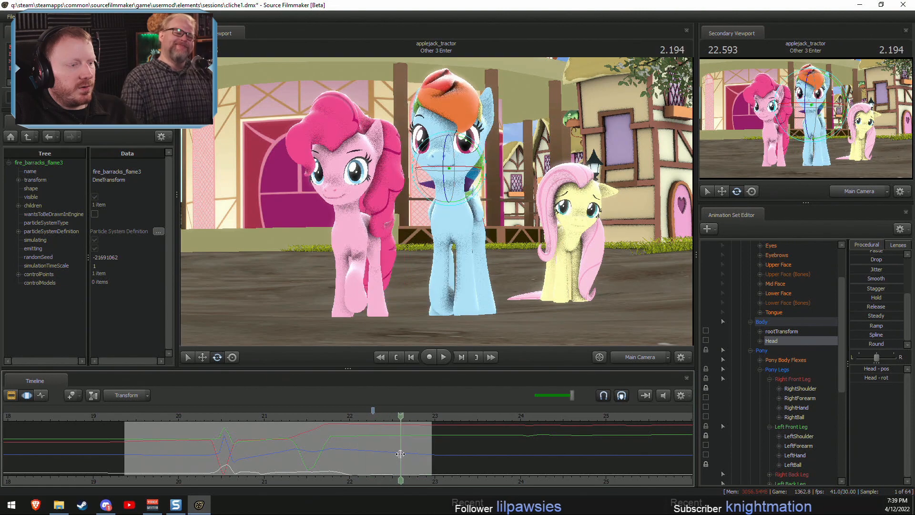
pyautogui.keyDown('shift'); pyautogui.scroll(5, 401, 455); pyautogui.keyUp('shift')
pyautogui.moveTo(447, 458); pyautogui.dragTo(484, 459)
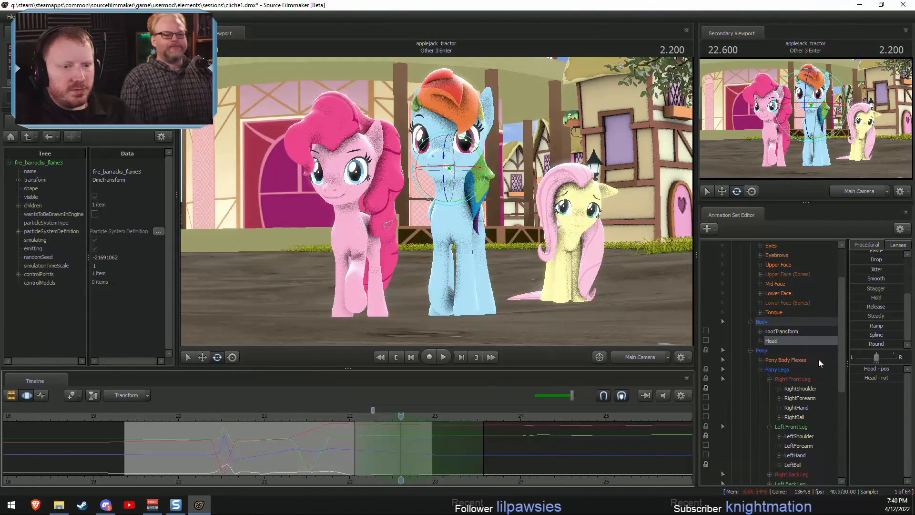
pyautogui.click(787, 321)
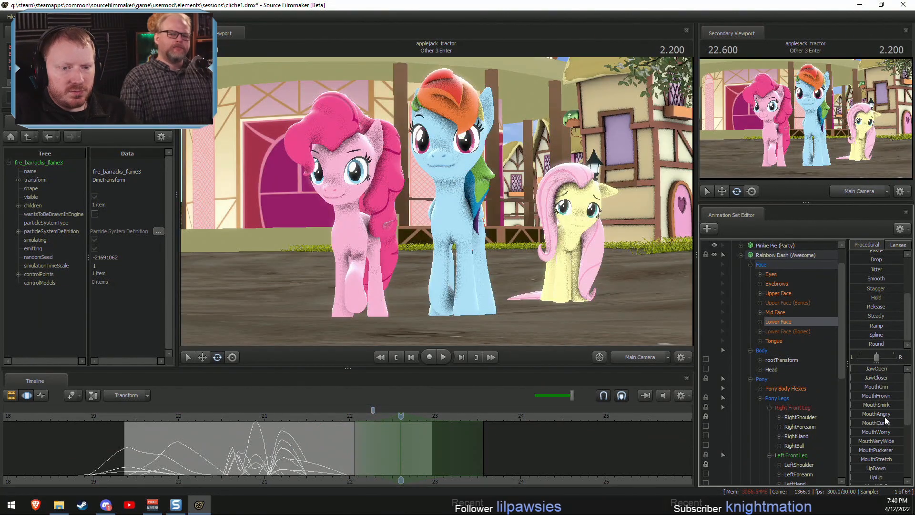
pyautogui.click(786, 294)
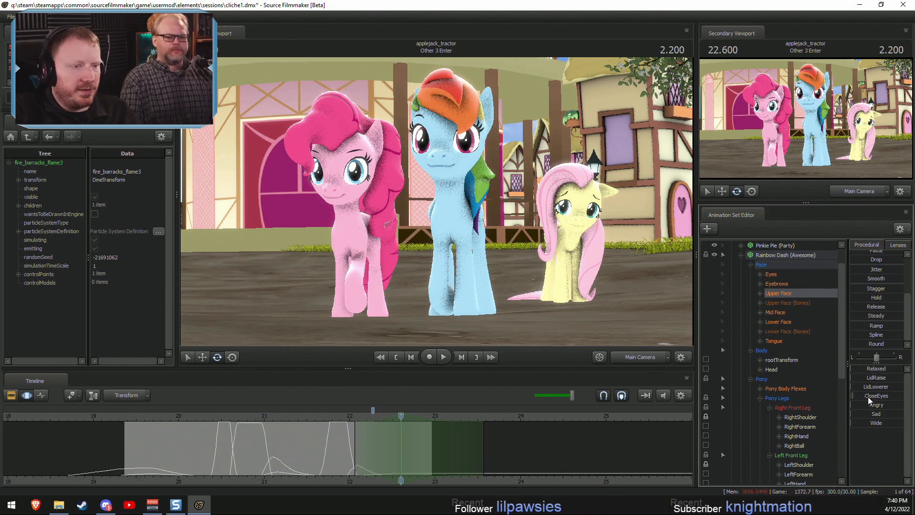
pyautogui.moveTo(868, 397); pyautogui.dragTo(872, 396)
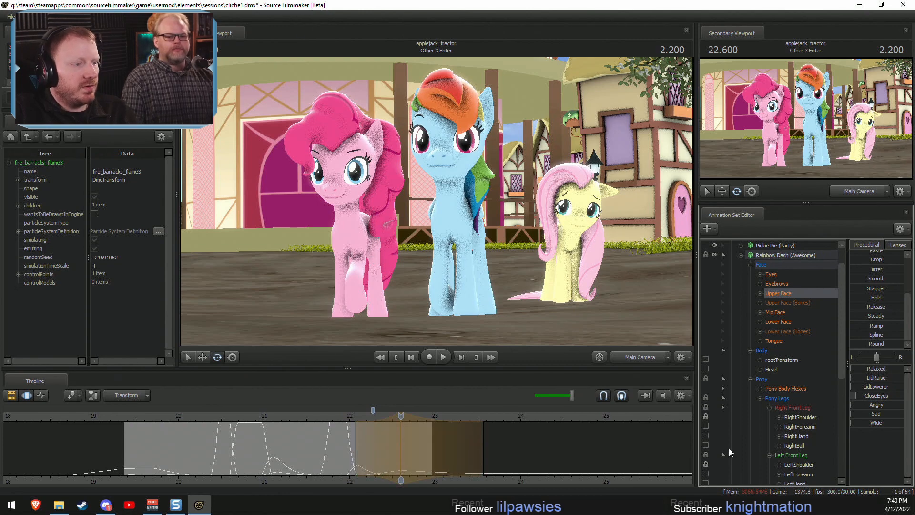
# Replay the end of the shot from the Main Camera and close up from the Work Camera to review Rainbow Dash's face.
pyautogui.press('space')
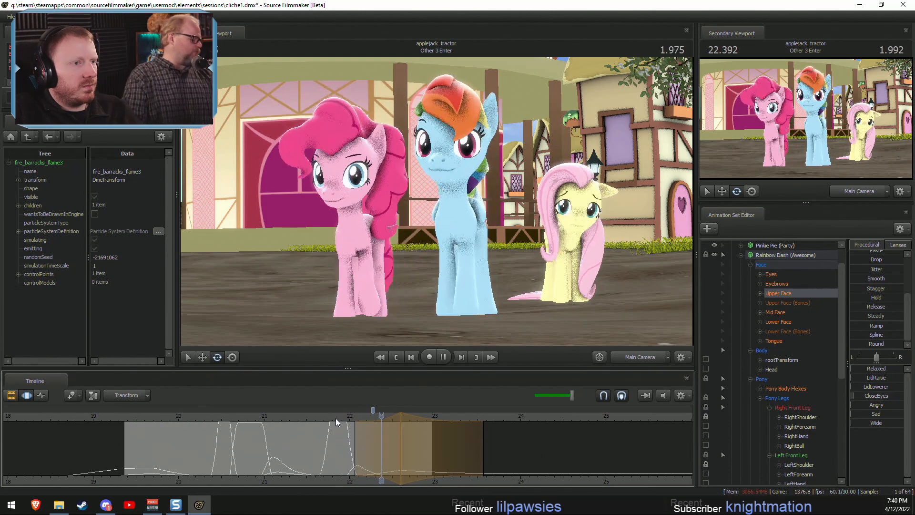
pyautogui.press('space')
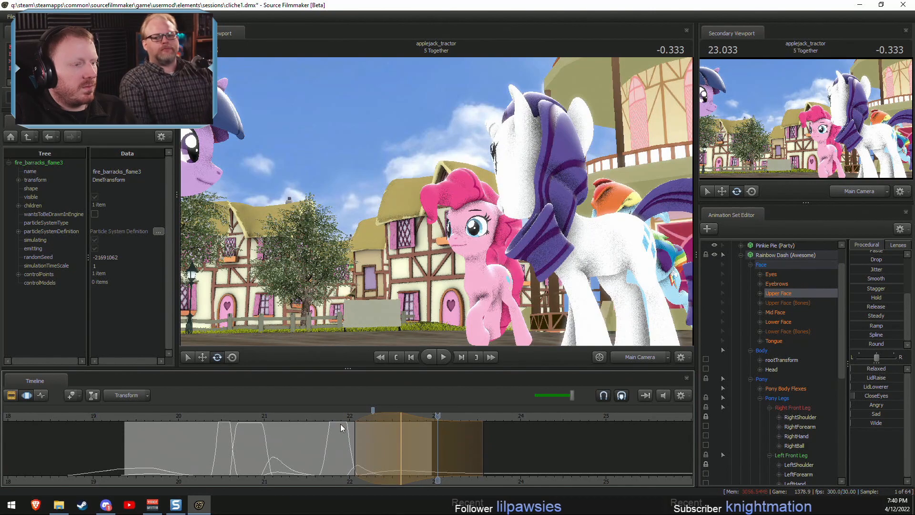
pyautogui.press('space')
pyautogui.press('space')
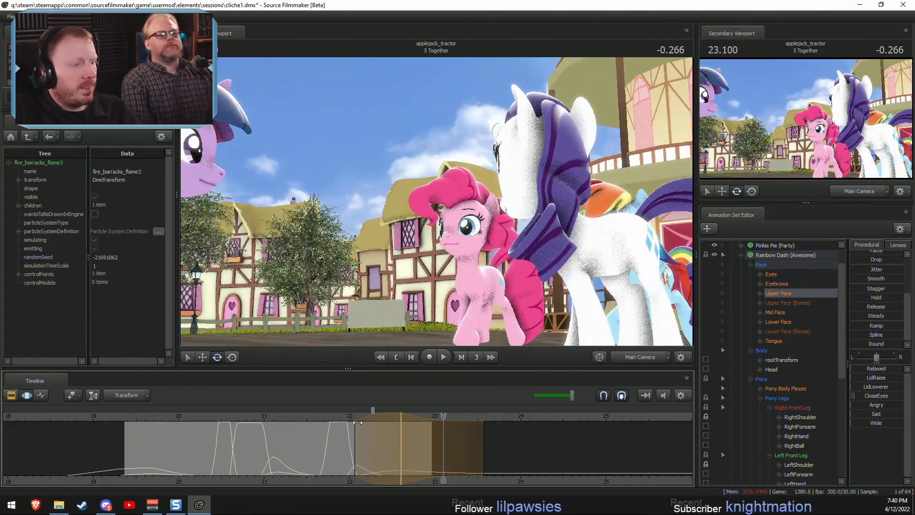
pyautogui.moveTo(357, 422); pyautogui.dragTo(401, 436)
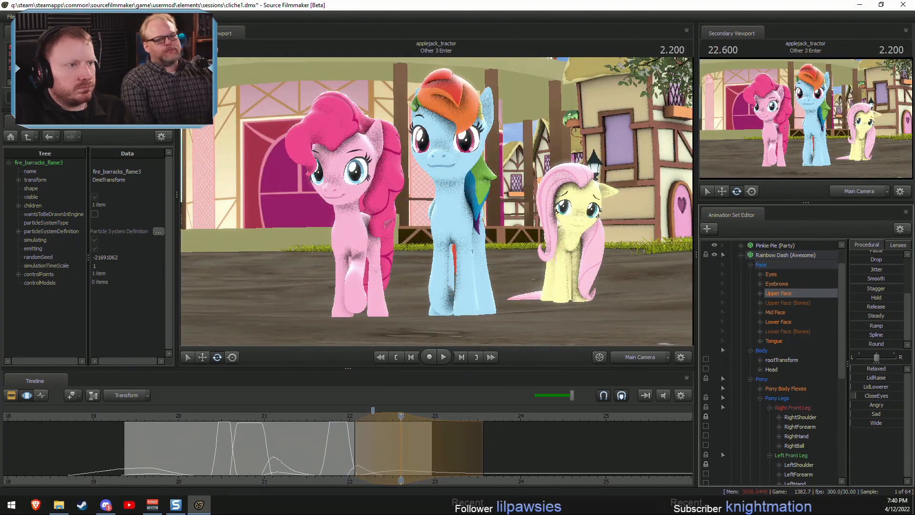
pyautogui.click(615, 357)
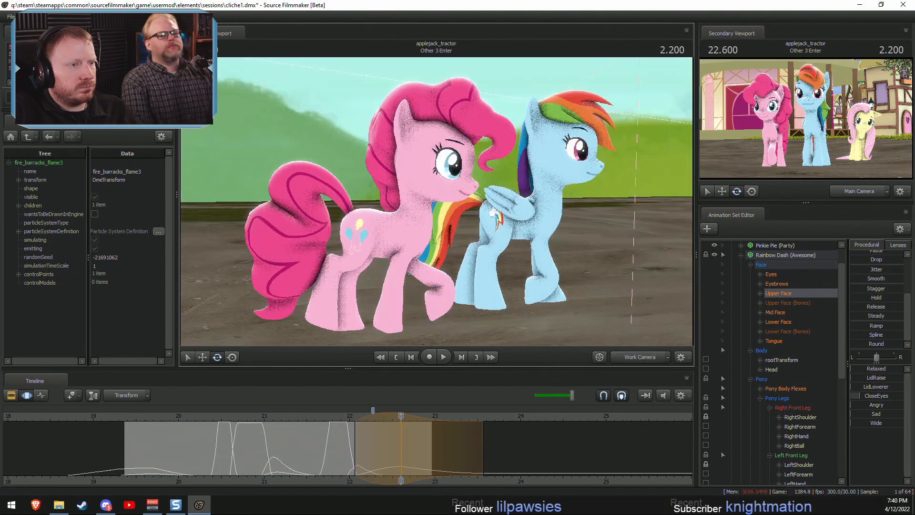
pyautogui.press('w')
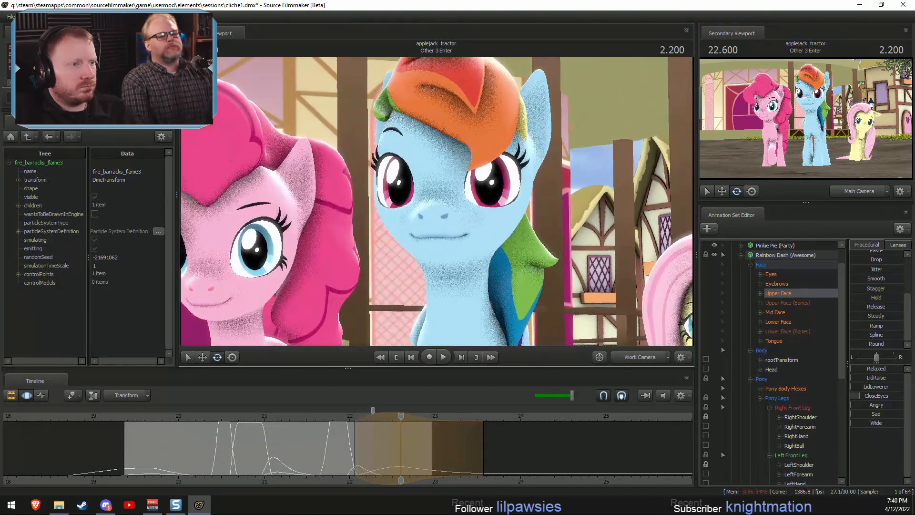
pyautogui.click(327, 413)
pyautogui.press('space')
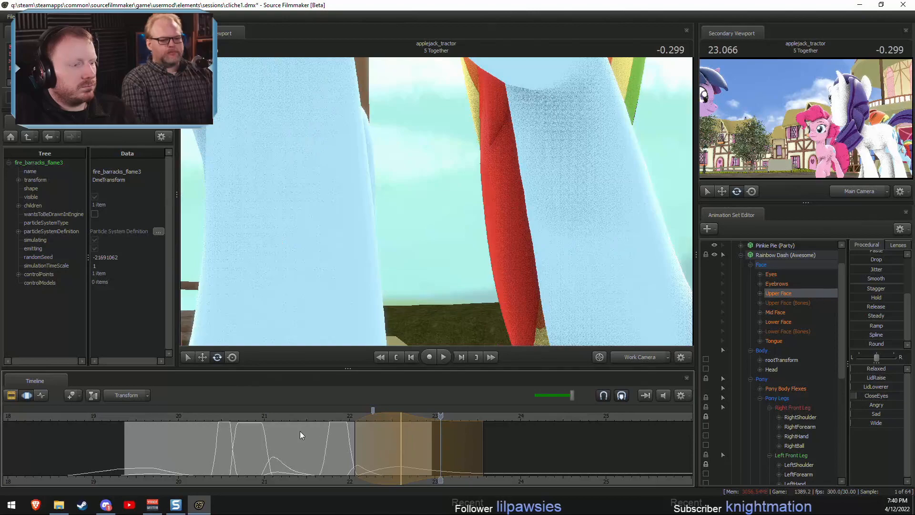
pyautogui.click(299, 431)
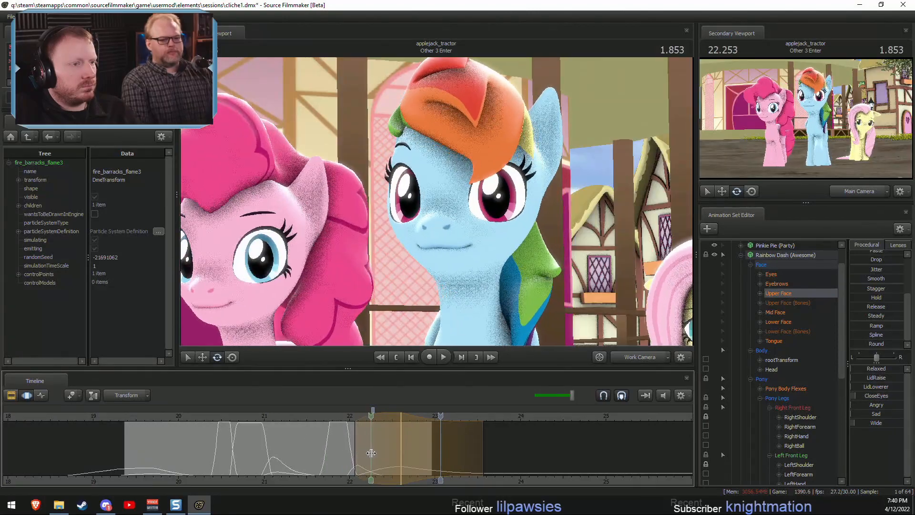
# Adjust Rainbow Dash's eyes_updown slightly over a time selection from about 21.97 to 22.36 s centred on 22.1 s.
pyautogui.click(359, 453)
pyautogui.keyDown('shift'); pyautogui.click(360, 452); pyautogui.keyUp('shift')
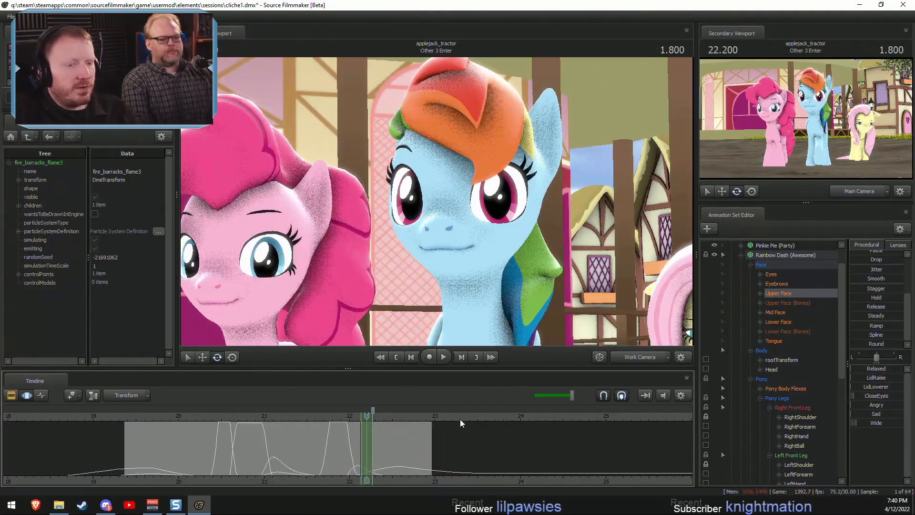
pyautogui.click(772, 276)
pyautogui.keyDown('shift'); pyautogui.click(359, 448); pyautogui.keyUp('shift')
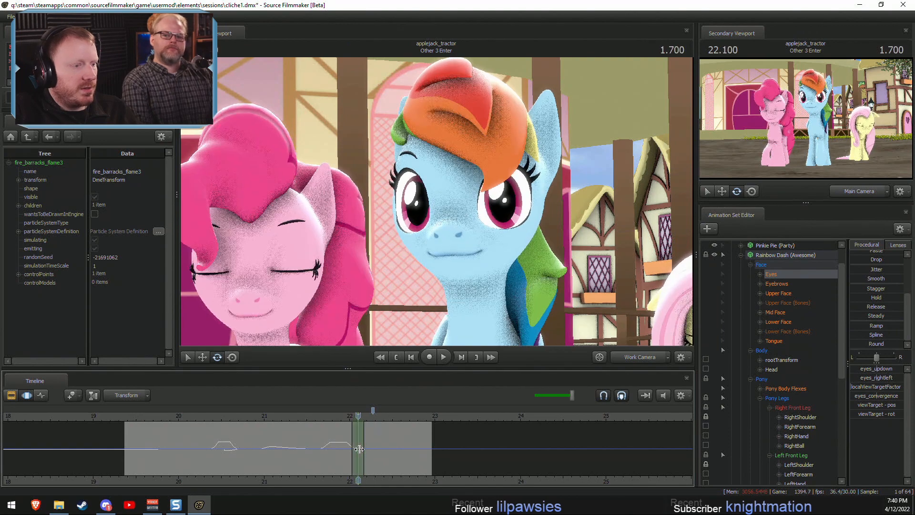
pyautogui.keyDown('shift'); pyautogui.scroll(2, 359, 449); pyautogui.keyUp('shift')
pyautogui.moveTo(371, 449); pyautogui.dragTo(382, 449)
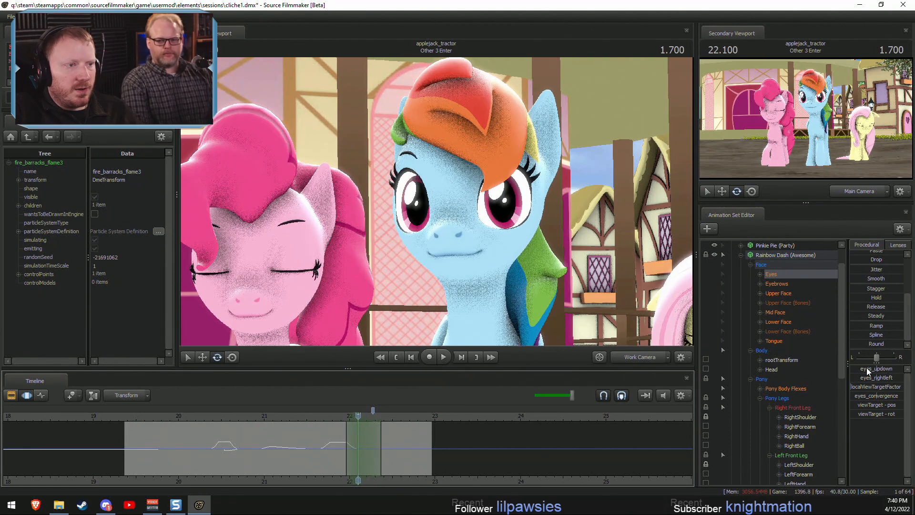
pyautogui.moveTo(875, 369); pyautogui.dragTo(877, 369)
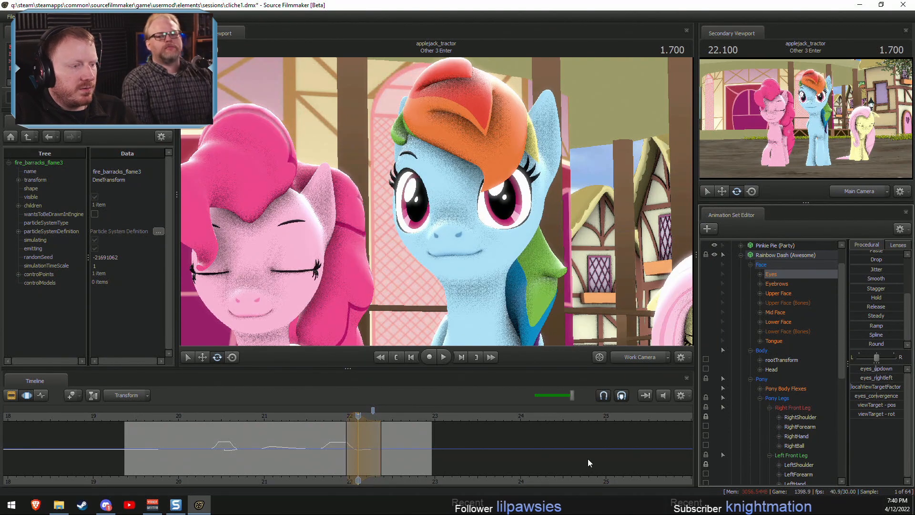
# Replay the shot with the eye adjustment's time selection extended to about 22.8 s, and switch to the Clip Editor.
pyautogui.press('space')
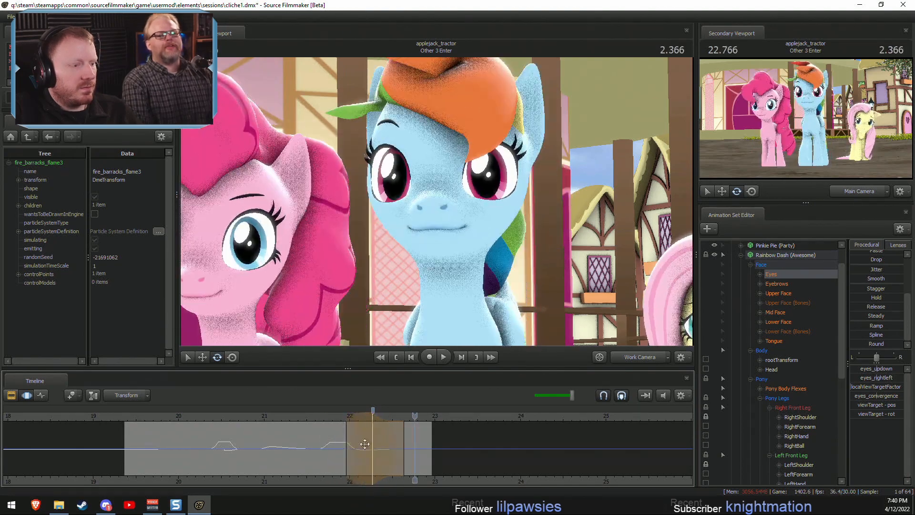
pyautogui.click(330, 416)
pyautogui.press('space')
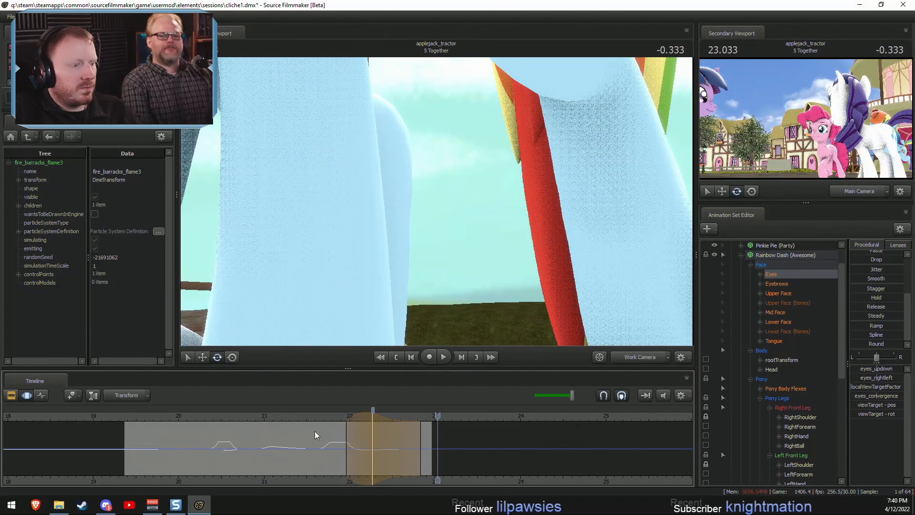
pyautogui.moveTo(212, 419); pyautogui.dragTo(122, 420)
pyautogui.press('space')
pyautogui.press('F2')
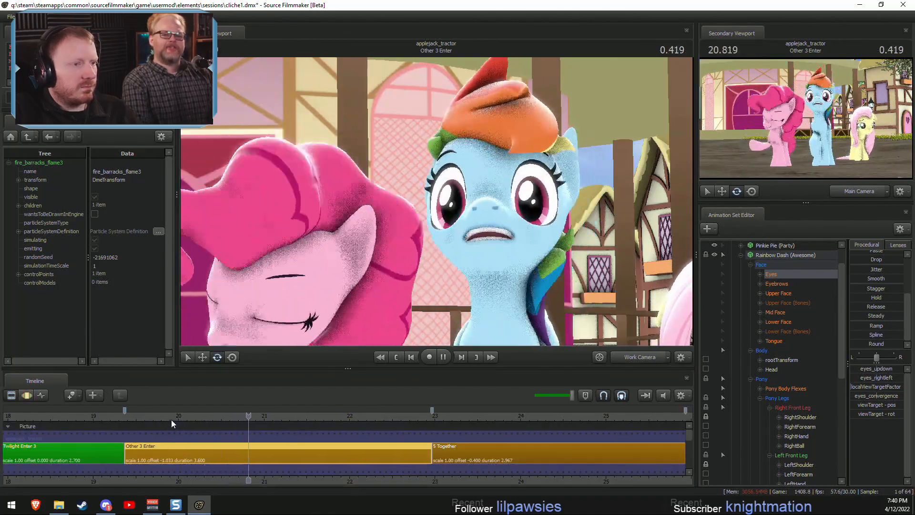
pyautogui.press('space')
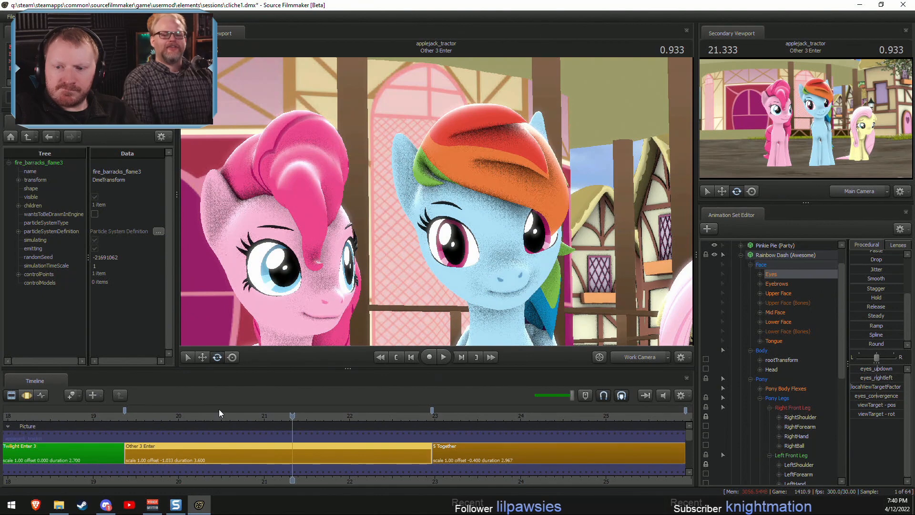
# Switch to File Explorer and open the elements\sessions folder inside usermod to find the cliche session files.
pyautogui.click(59, 504)
pyautogui.scroll(-5, 353, 295)
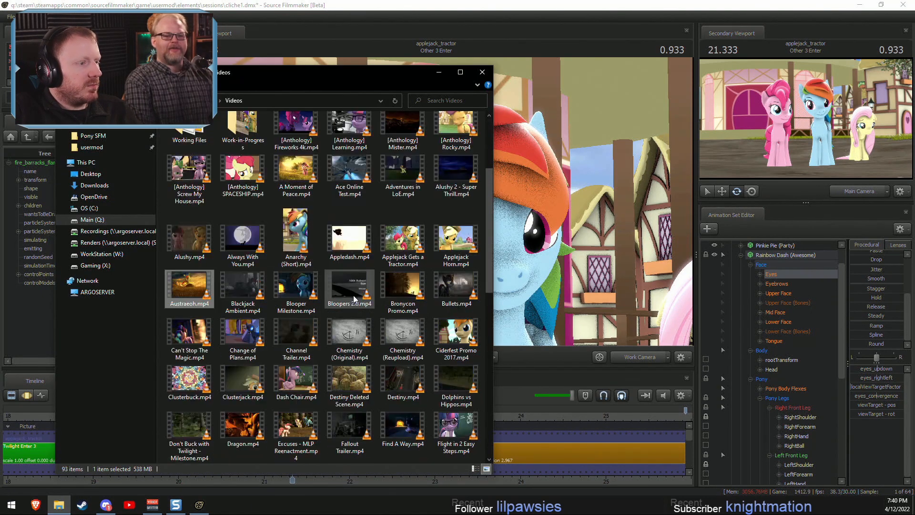
pyautogui.scroll(5, 371, 275)
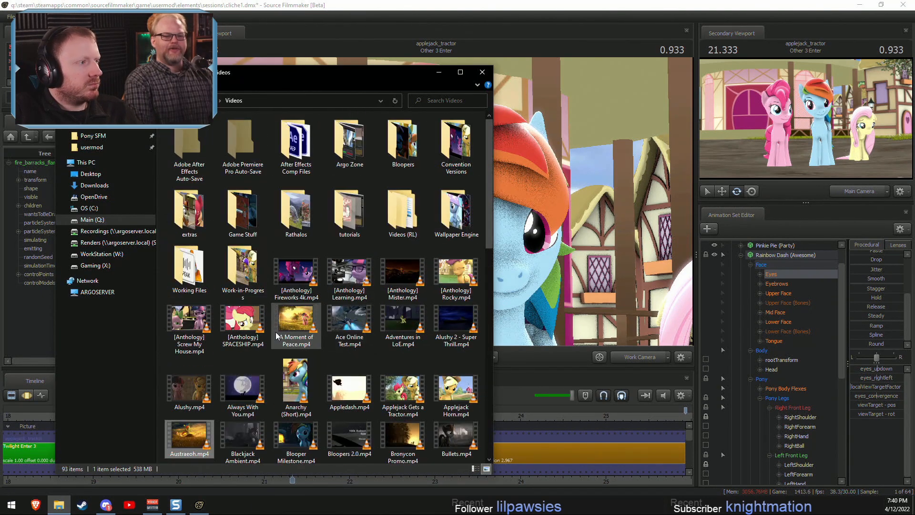
pyautogui.click(93, 148)
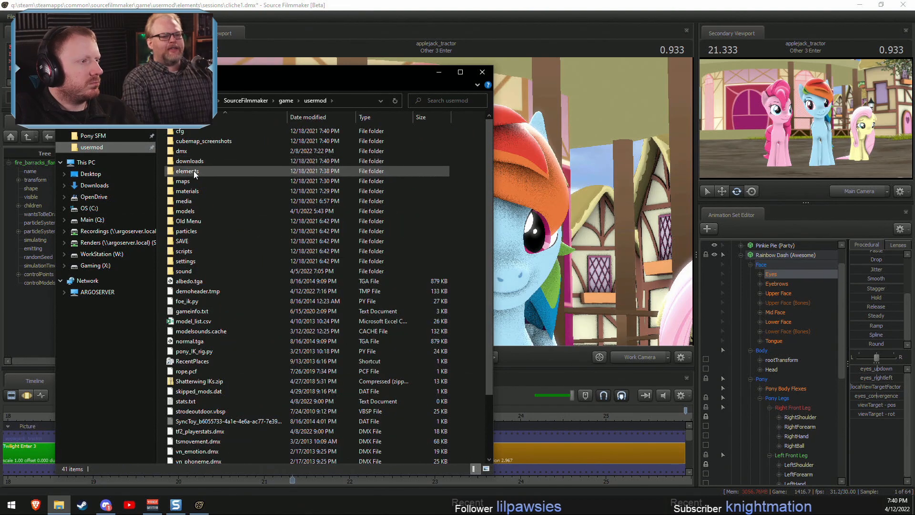
pyautogui.doubleClick(193, 172)
pyautogui.doubleClick(186, 140)
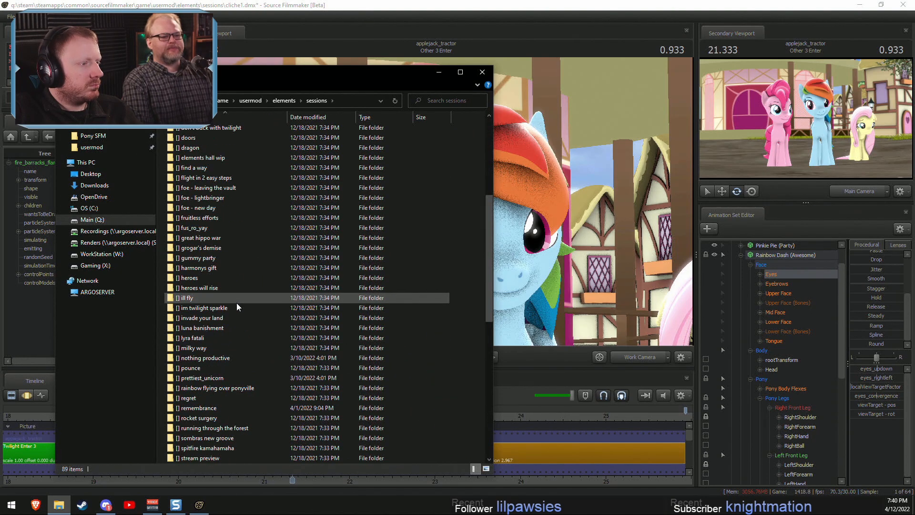
pyautogui.scroll(-15, 238, 307)
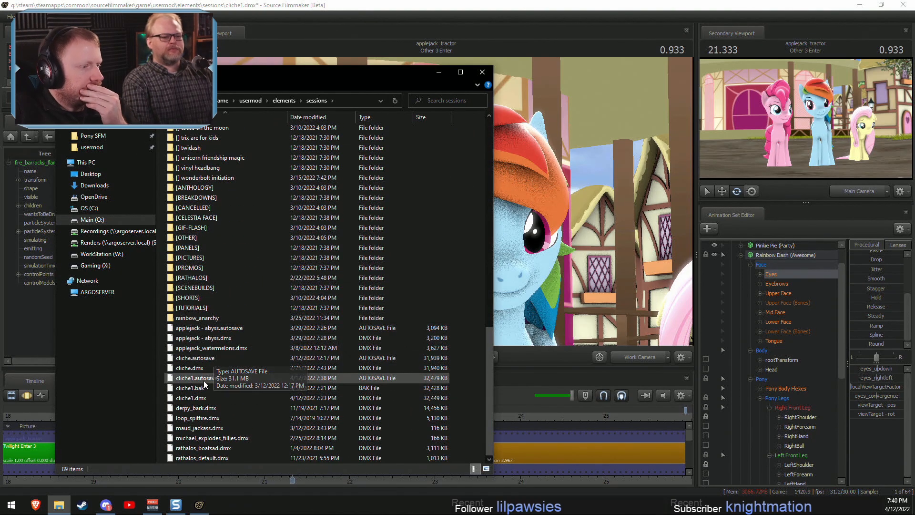
# Check the file properties of cliche.dmx for its dates and close them.
pyautogui.click(198, 367)
pyautogui.rightClick(256, 368)
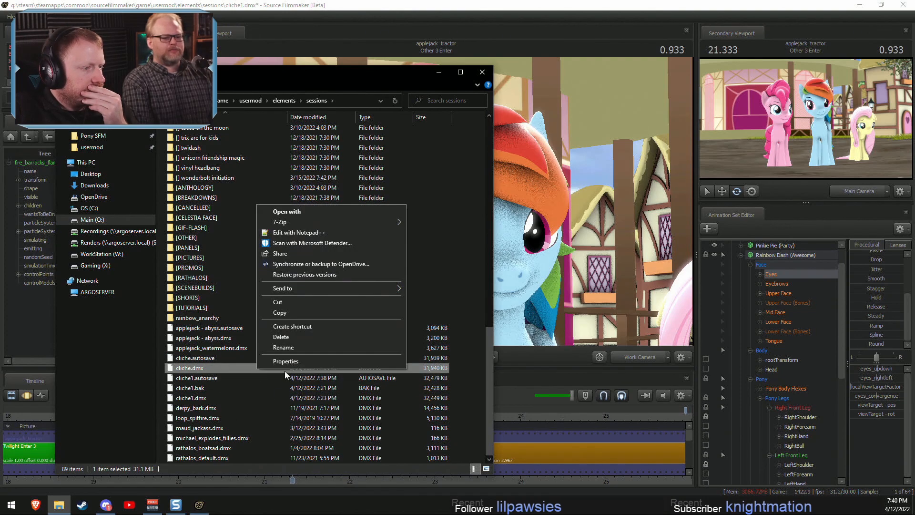
pyautogui.click(286, 361)
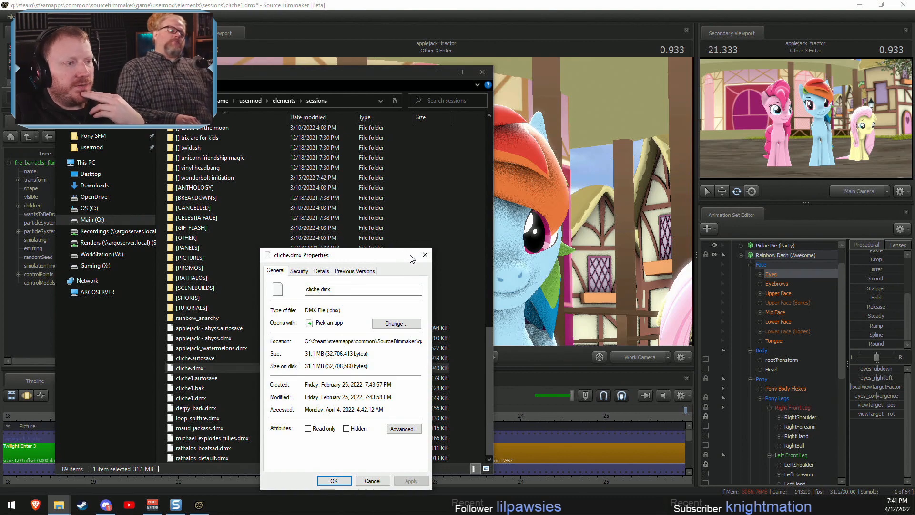
pyautogui.click(425, 255)
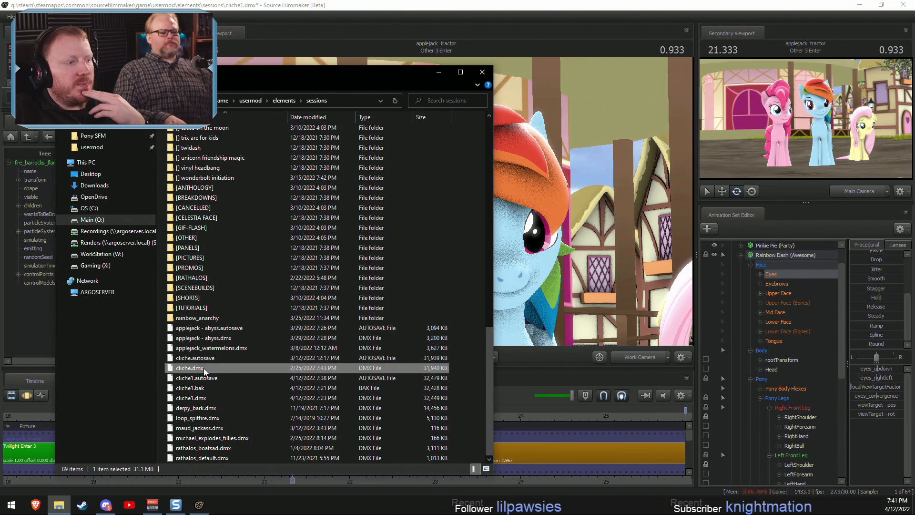
# Check the dates in the file properties of cliche.dmx again and close them.
pyautogui.click(200, 398)
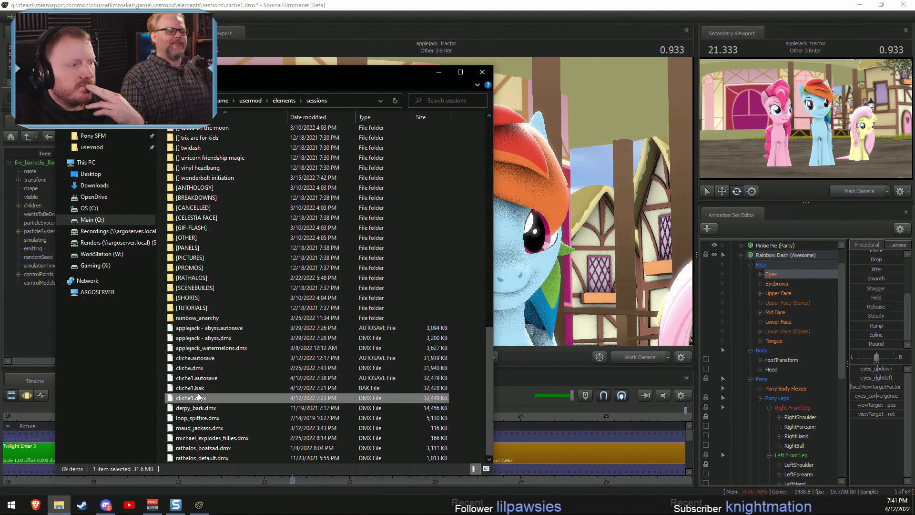
pyautogui.click(203, 368)
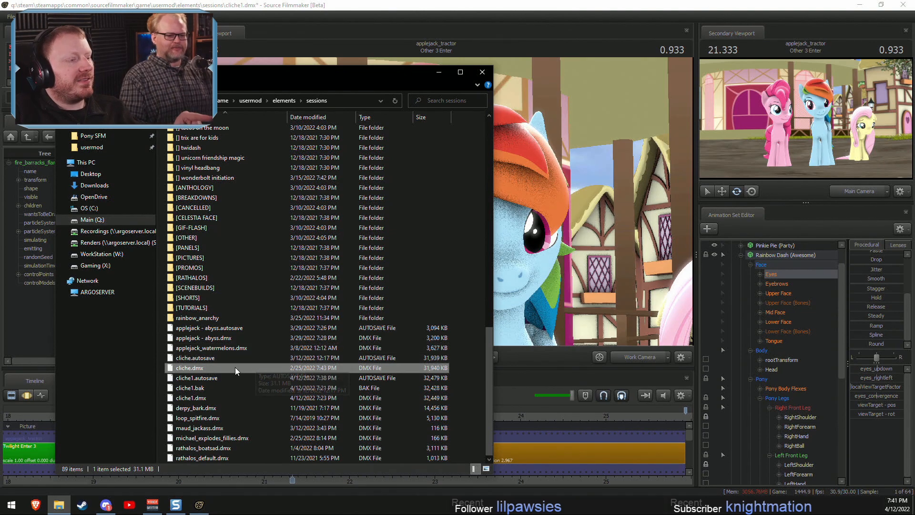
pyautogui.rightClick(299, 370)
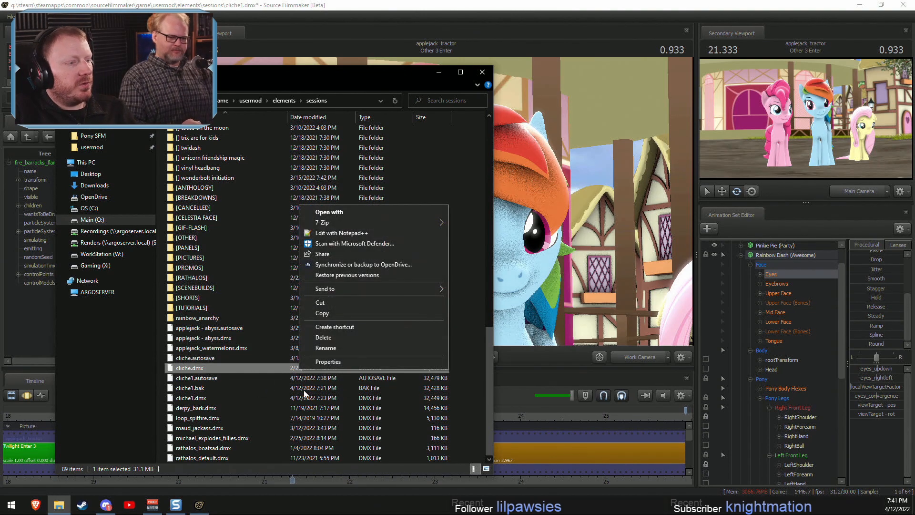
pyautogui.click(325, 363)
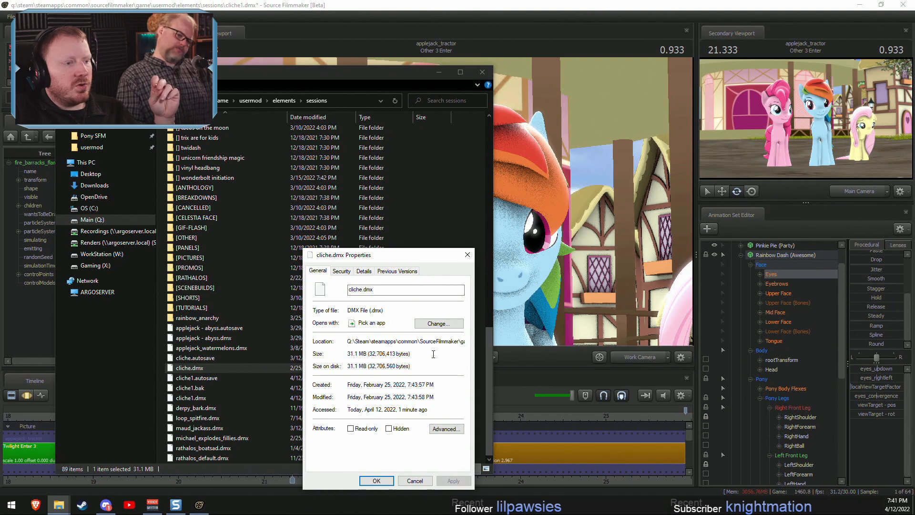
pyautogui.click(468, 254)
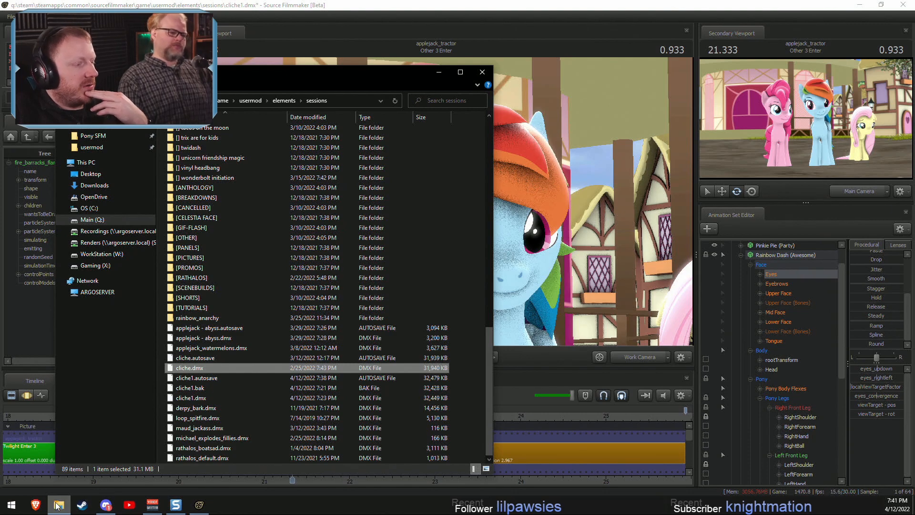
# Switch to the Brave browser, open YouTube and search for "argodaemon livestreams".
pyautogui.moveTo(59, 505)
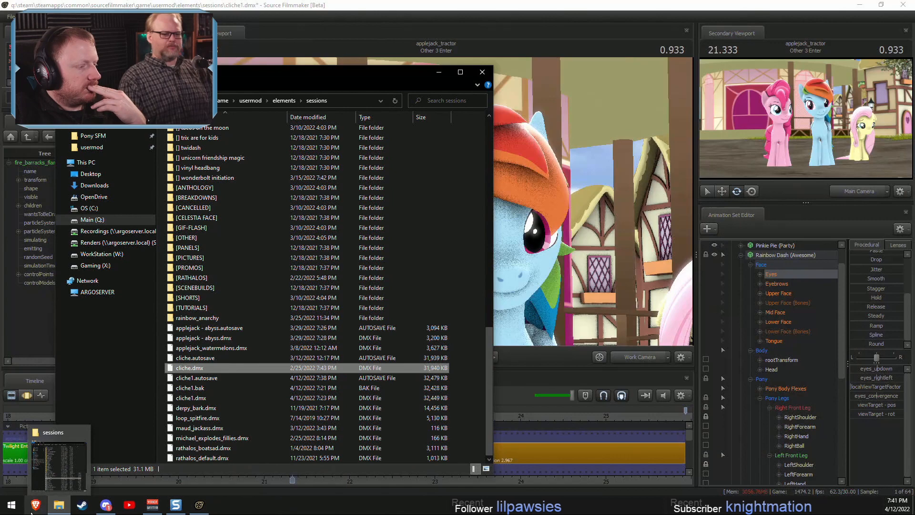
pyautogui.rightClick(62, 508)
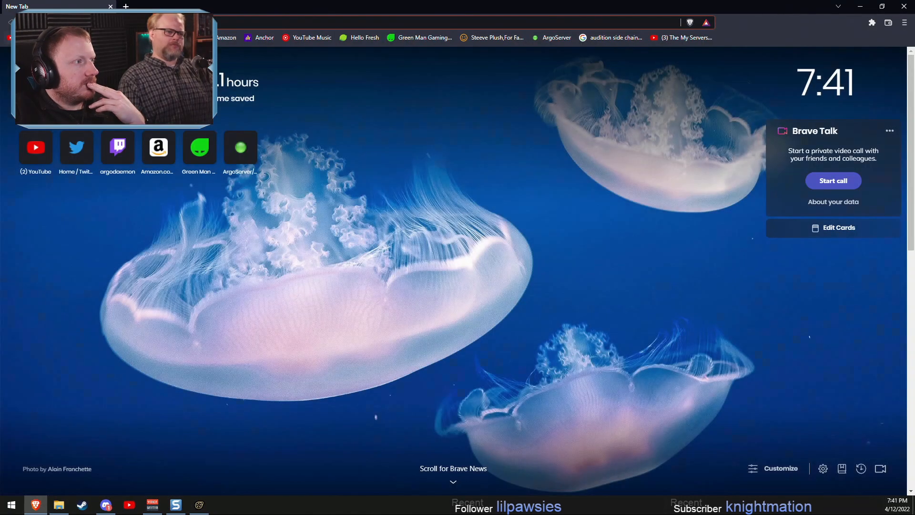
pyautogui.click(24, 38)
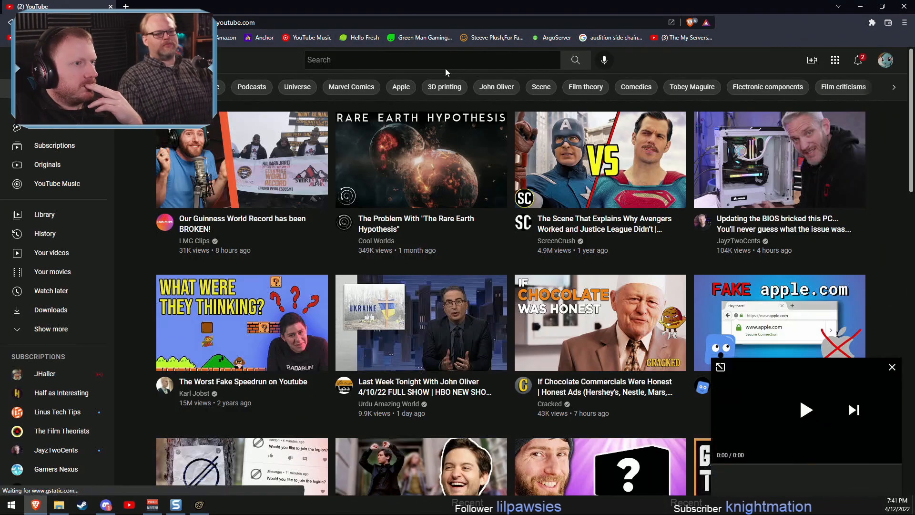
pyautogui.click(438, 59)
pyautogui.write('argo')
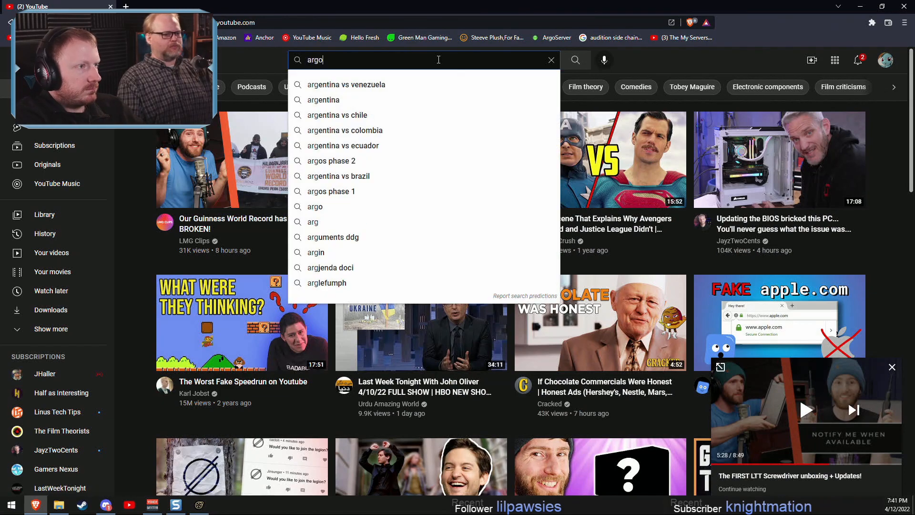
pyautogui.write('daemon livestreams')
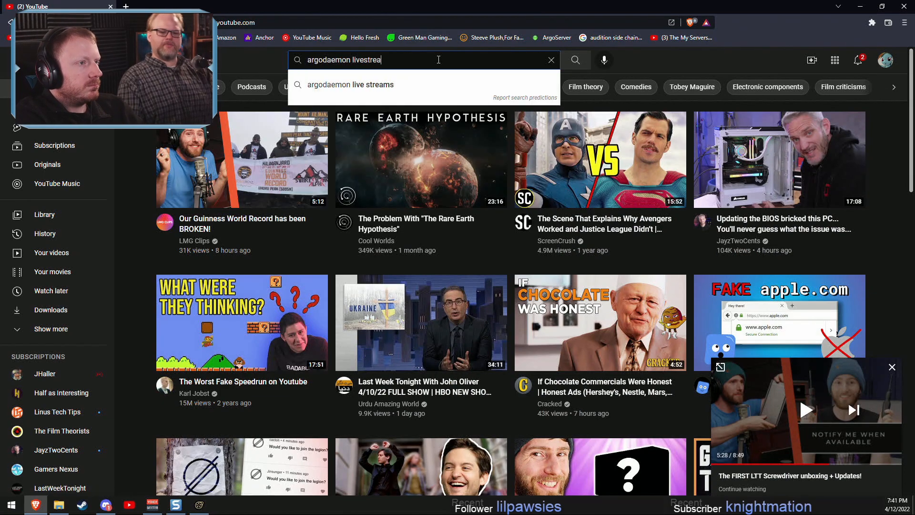
pyautogui.press('Return')
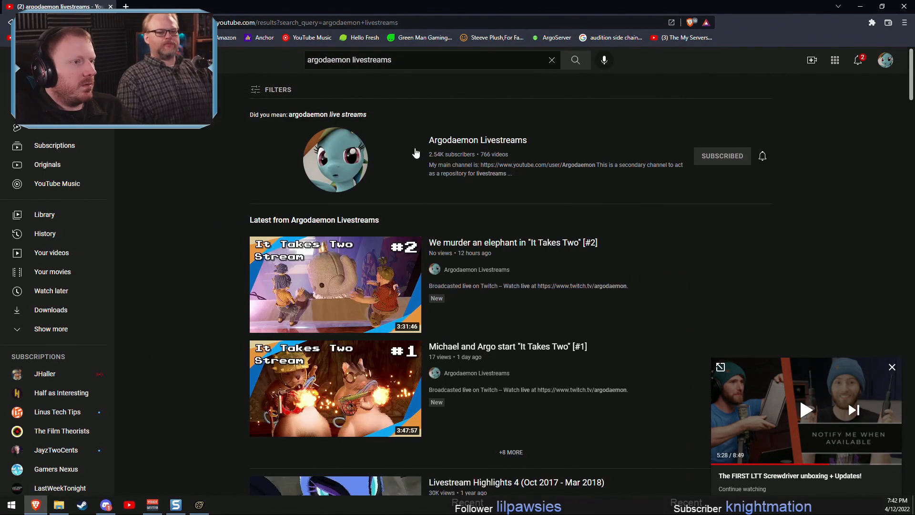
# Browse the Argodaemon Livestreams channel's videos and open "Animating Live! - Something new maybe? [#675]".
pyautogui.click(354, 162)
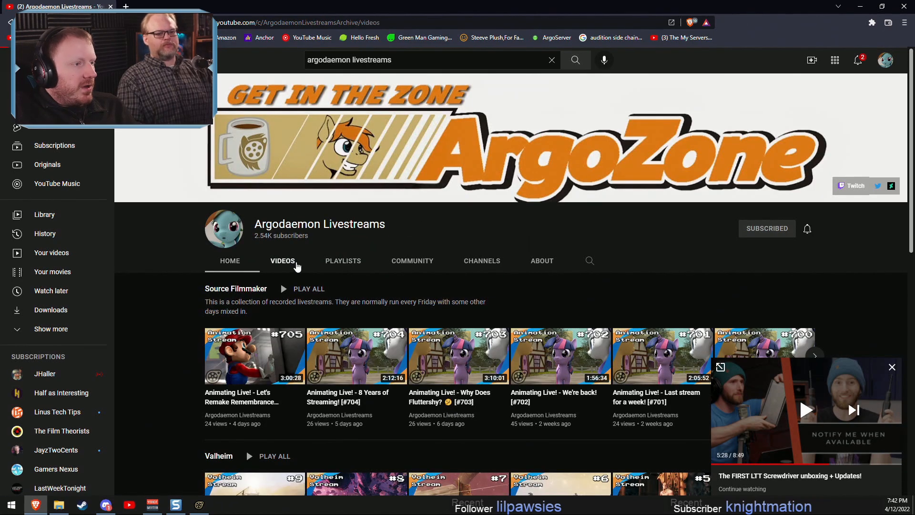
pyautogui.click(296, 264)
pyautogui.scroll(-15, 571, 271)
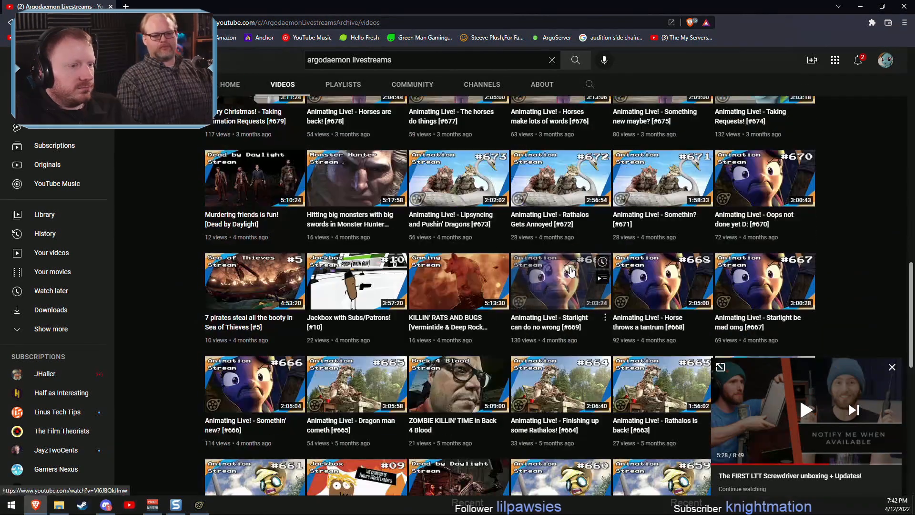
pyautogui.scroll(2, 571, 271)
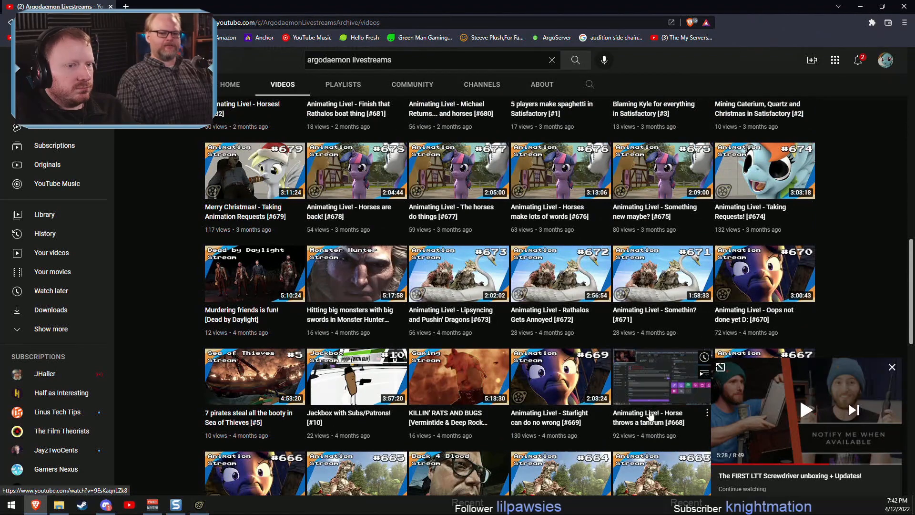
pyautogui.scroll(1, 650, 413)
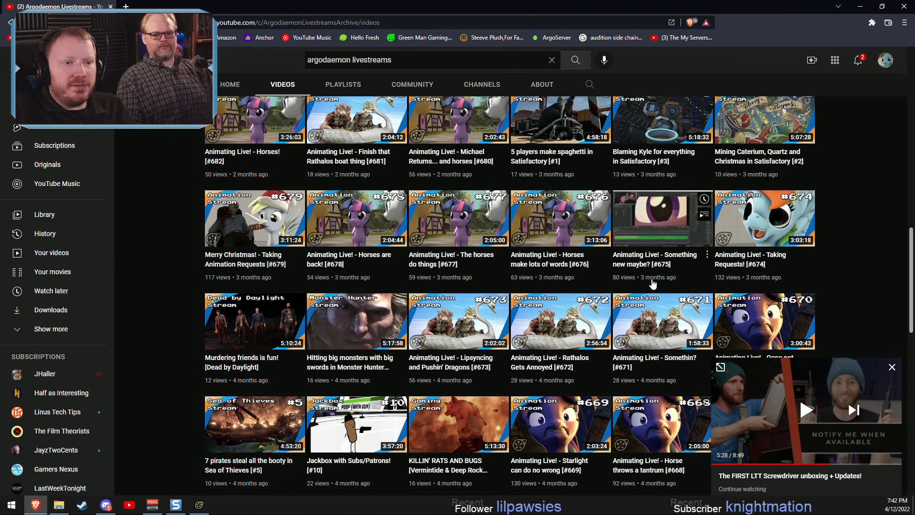
pyautogui.click(616, 240)
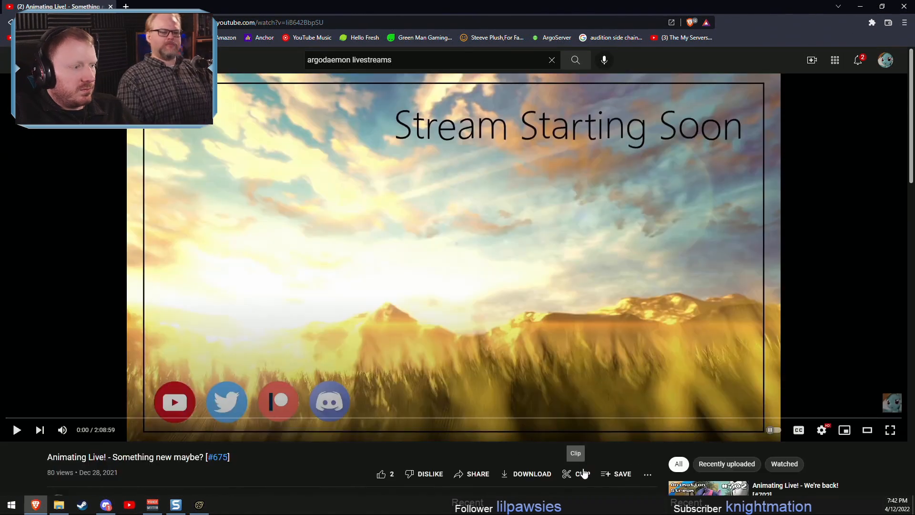
# Skim stream #675 up to about 1:39:37 for the early work on the cliche session, and close the browser.
pyautogui.click(88, 418)
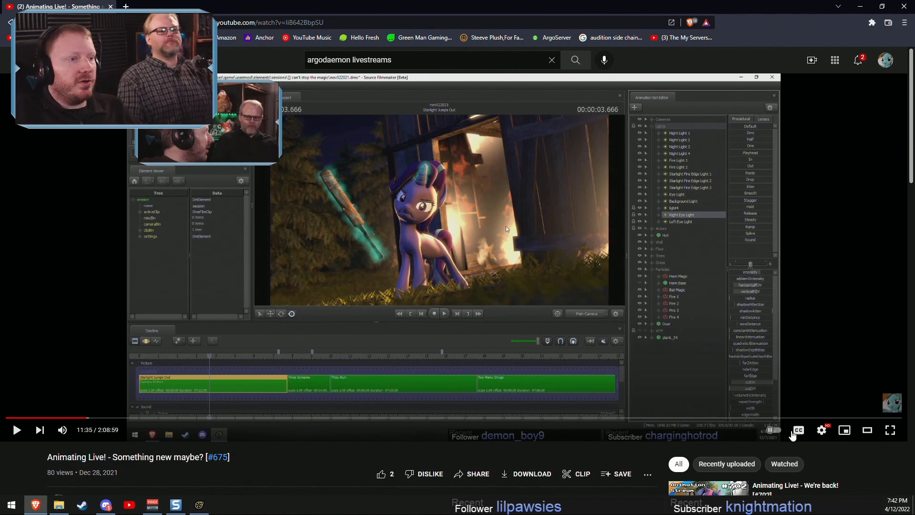
pyautogui.click(518, 418)
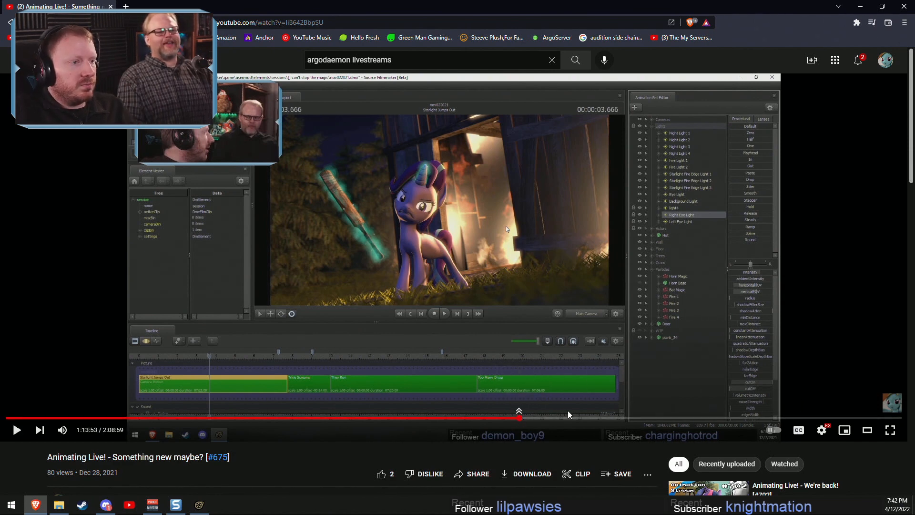
pyautogui.moveTo(567, 410); pyautogui.dragTo(589, 418)
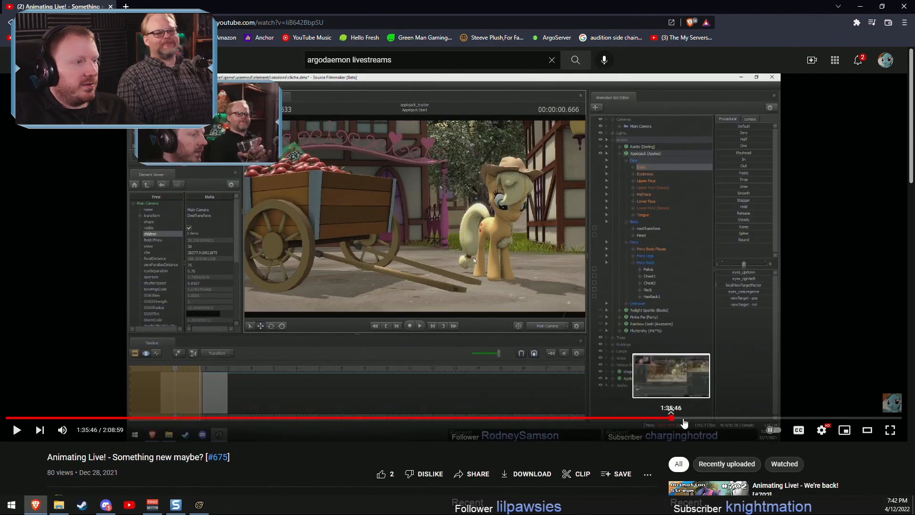
pyautogui.click(696, 418)
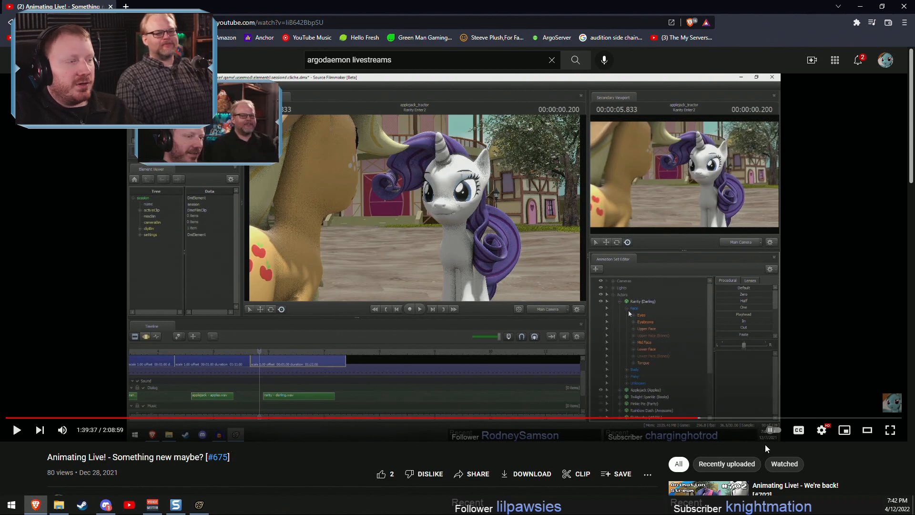
pyautogui.click(904, 7)
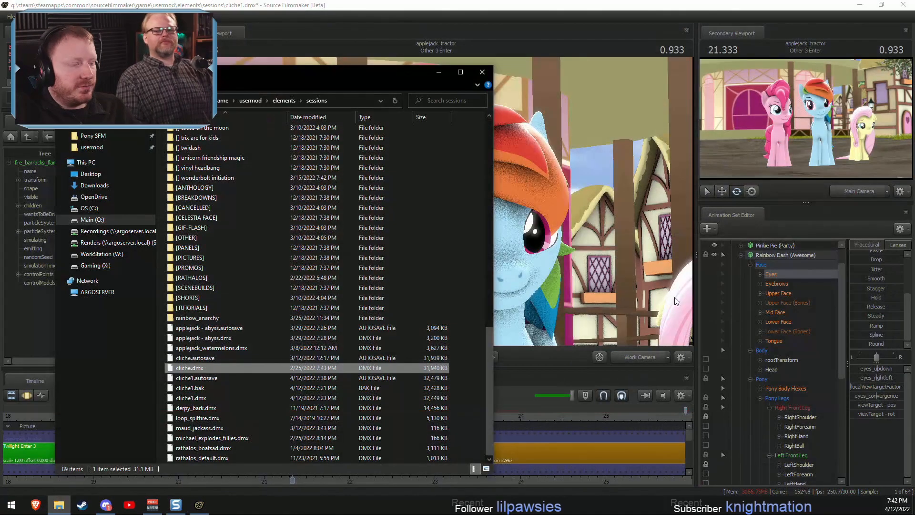
# Return to Source Filmmaker and replay Other 3 Enter from about 19.57 s with all three ponies framed in the primary viewport.
pyautogui.click(536, 4)
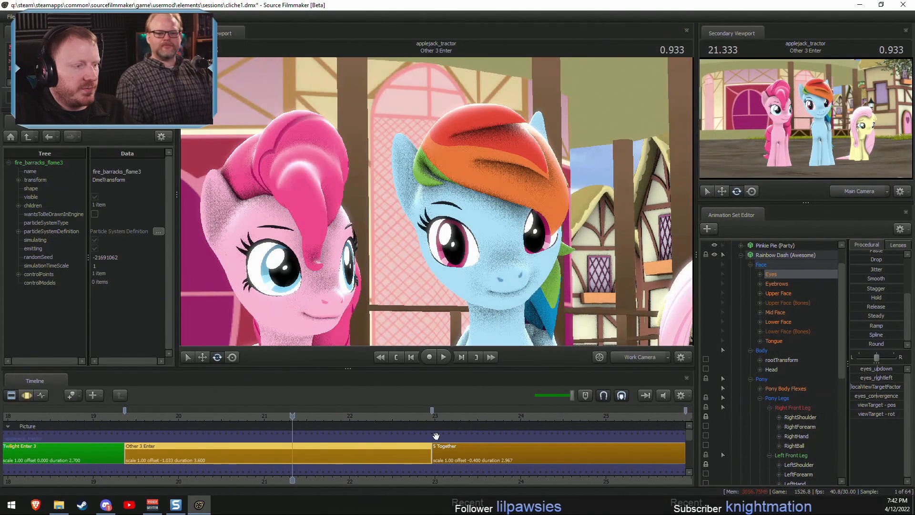
pyautogui.moveTo(218, 412); pyautogui.dragTo(142, 426)
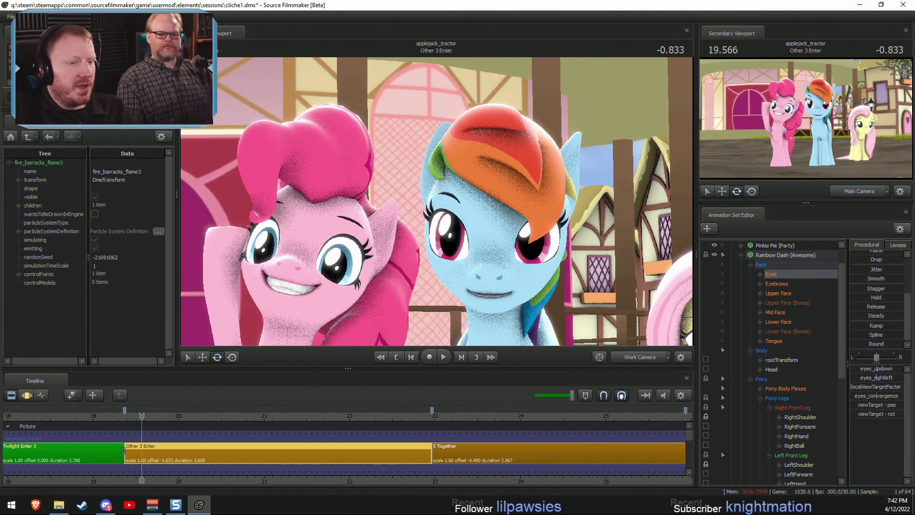
pyautogui.click(630, 355)
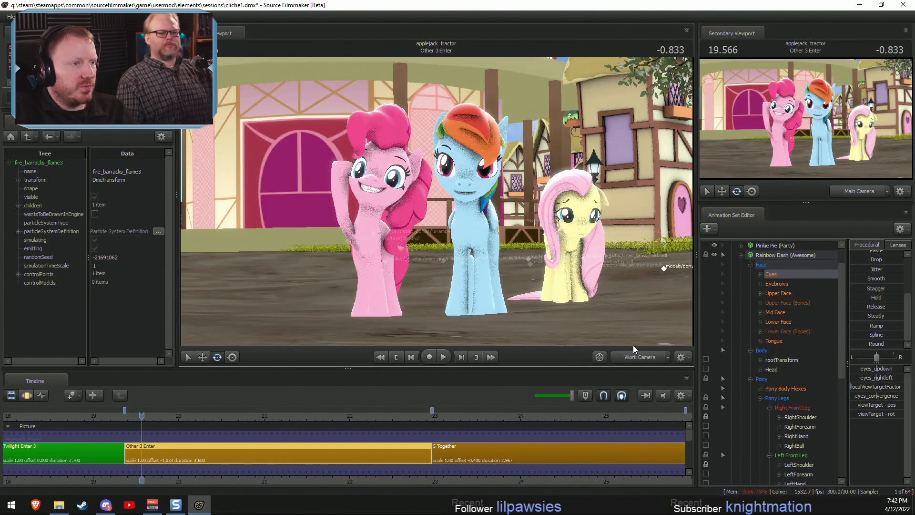
pyautogui.press('space')
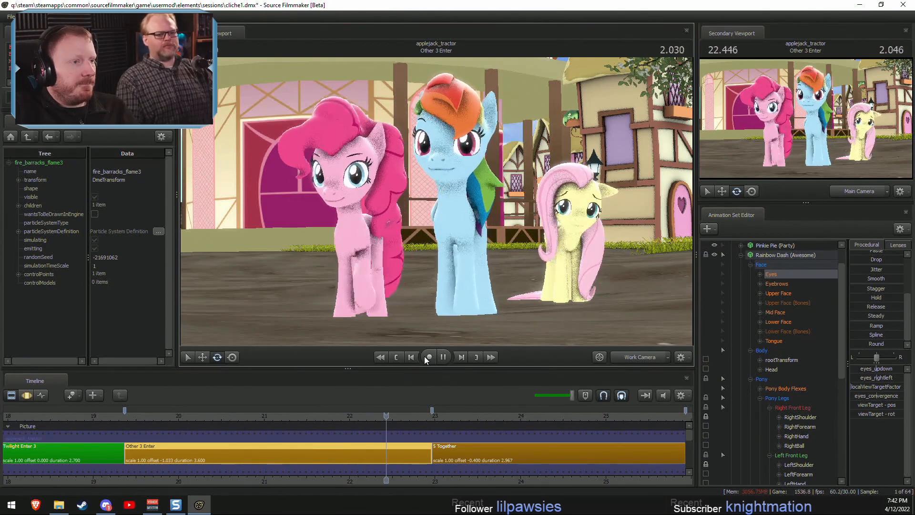
pyautogui.press('space')
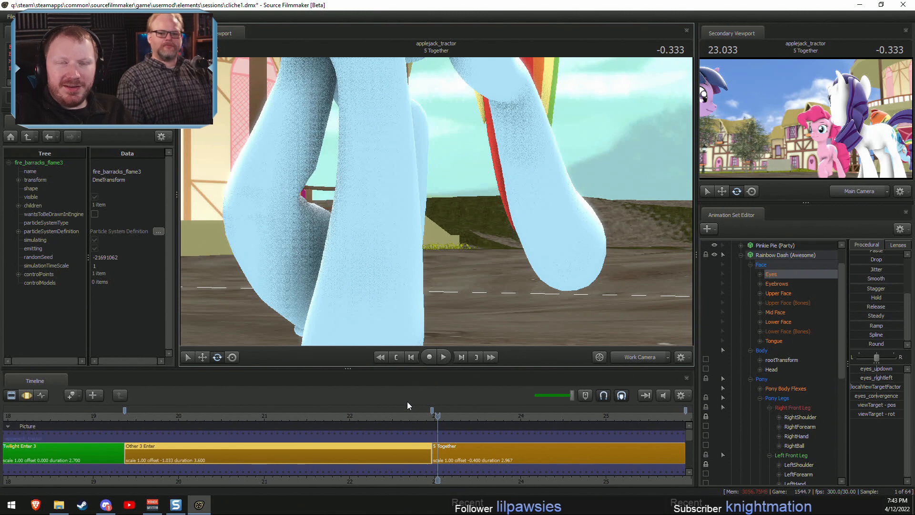
# Show the whole sequence in the Clip Editor and replay Other 3 Enter twice from about 20 s.
pyautogui.press('F3')
pyautogui.scroll(-6, 347, 435)
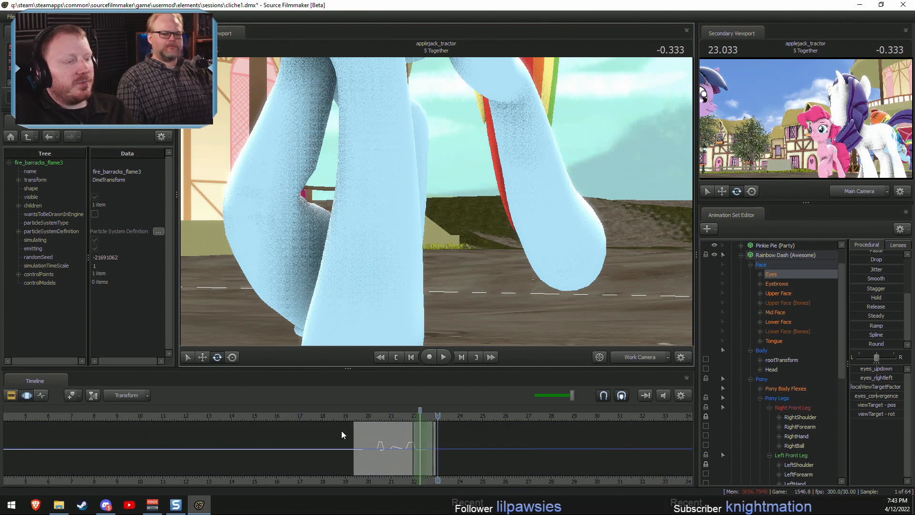
pyautogui.press('F2')
pyautogui.scroll(-3, 245, 421)
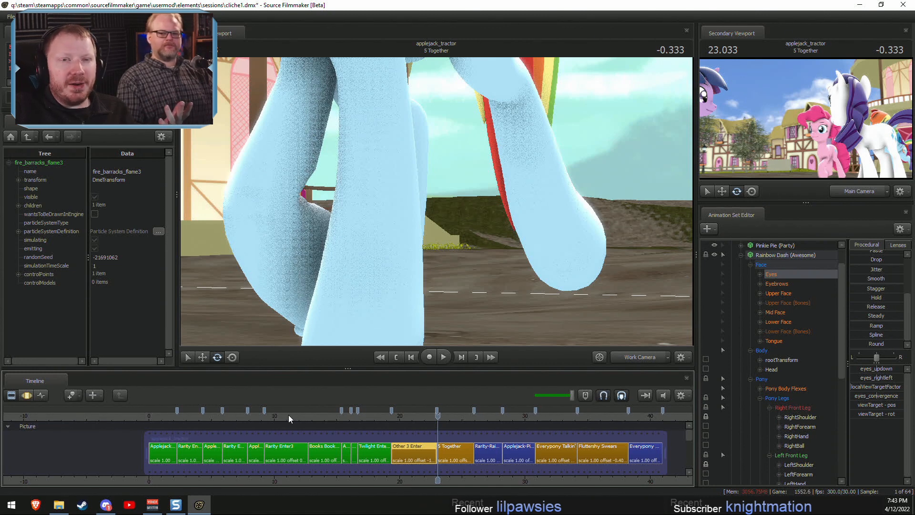
pyautogui.click(403, 409)
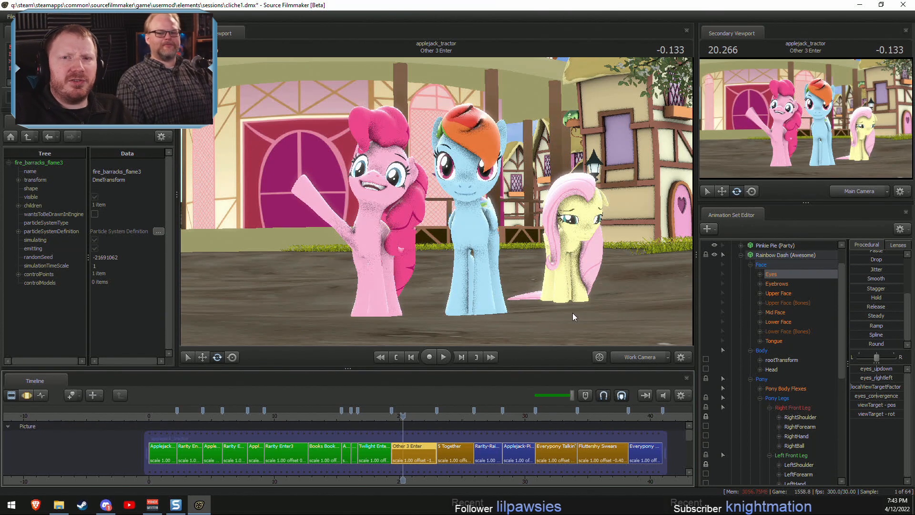
pyautogui.moveTo(406, 415); pyautogui.dragTo(399, 414)
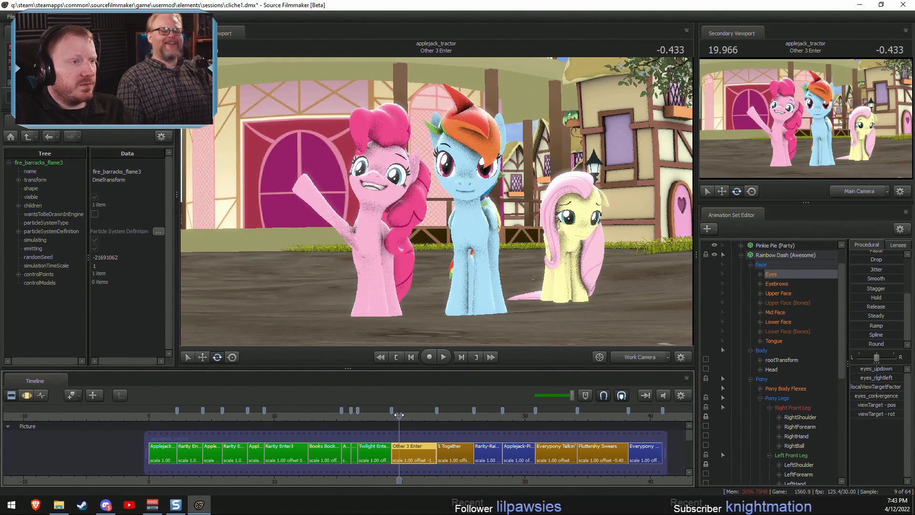
pyautogui.press('space')
pyautogui.press('space')
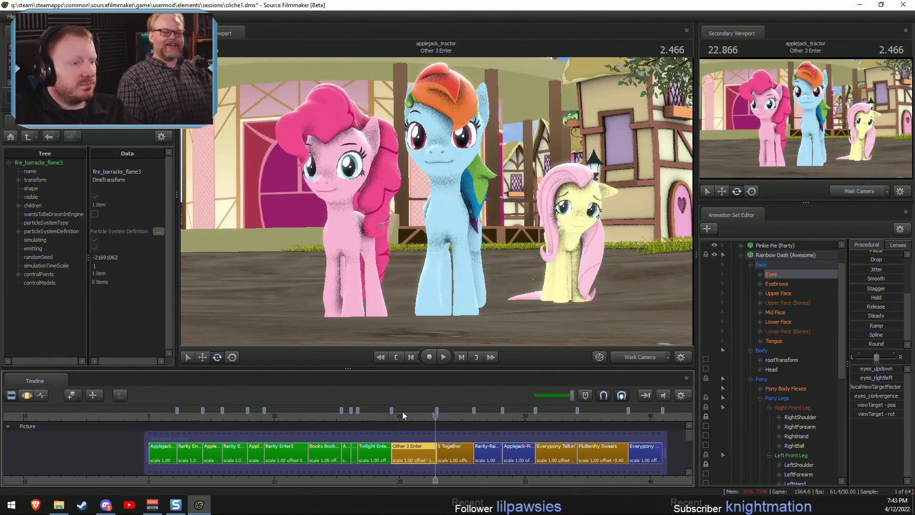
pyautogui.click(401, 413)
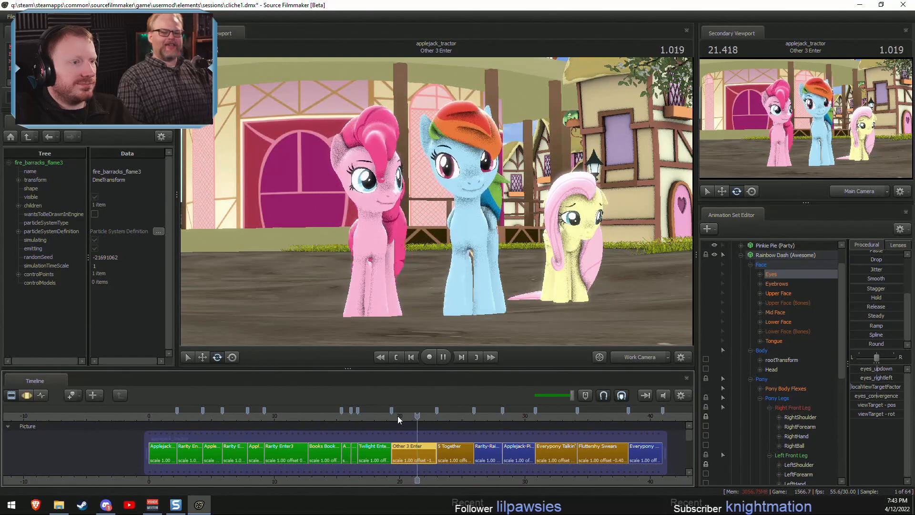
pyautogui.press('space')
# With the time selection around 21.833 s, raise MouthSmirk and MouthStretch on Rainbow Dash's lower face and replay the blink.
pyautogui.scroll(1, 448, 434)
pyautogui.scroll(5, 443, 435)
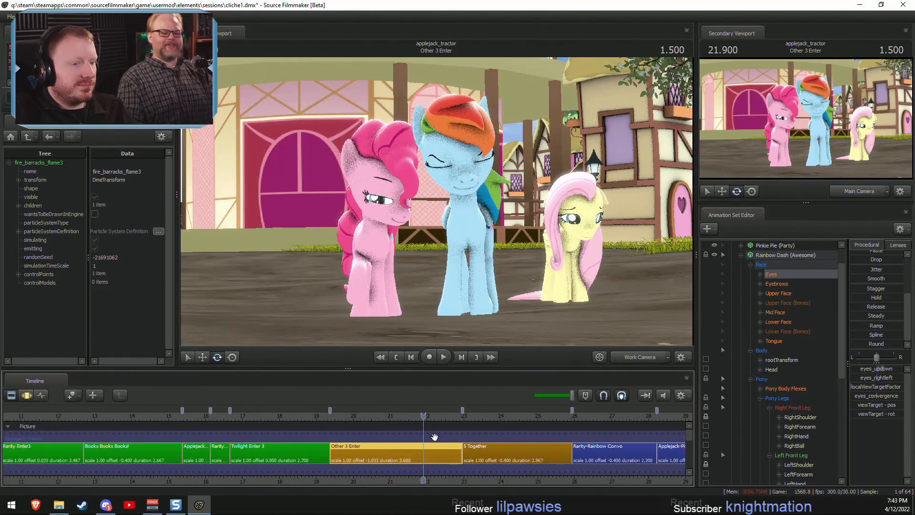
pyautogui.press('F3')
pyautogui.press('z')
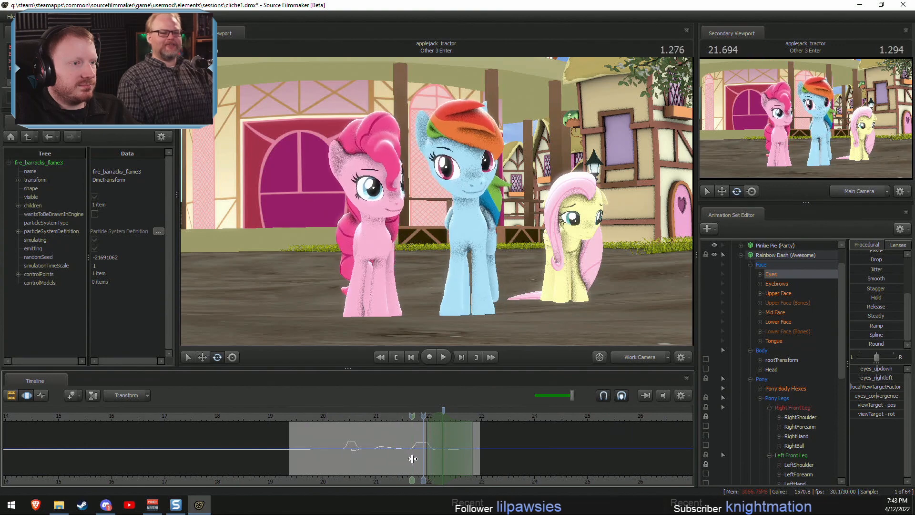
pyautogui.keyDown('shift'); pyautogui.click(419, 458); pyautogui.keyUp('shift')
pyautogui.keyDown('shift'); pyautogui.scroll(3, 419, 459); pyautogui.keyUp('shift')
pyautogui.scroll(4, 419, 459)
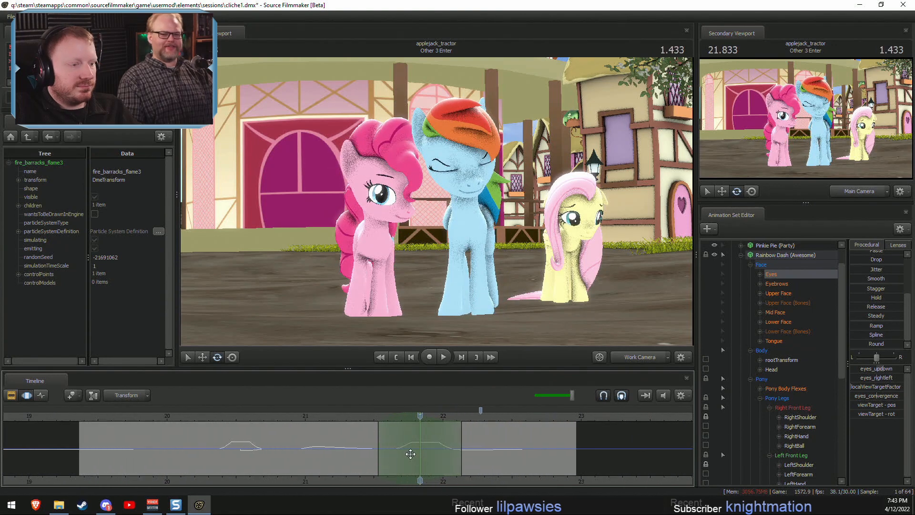
pyautogui.moveTo(463, 449); pyautogui.dragTo(475, 450)
pyautogui.click(779, 323)
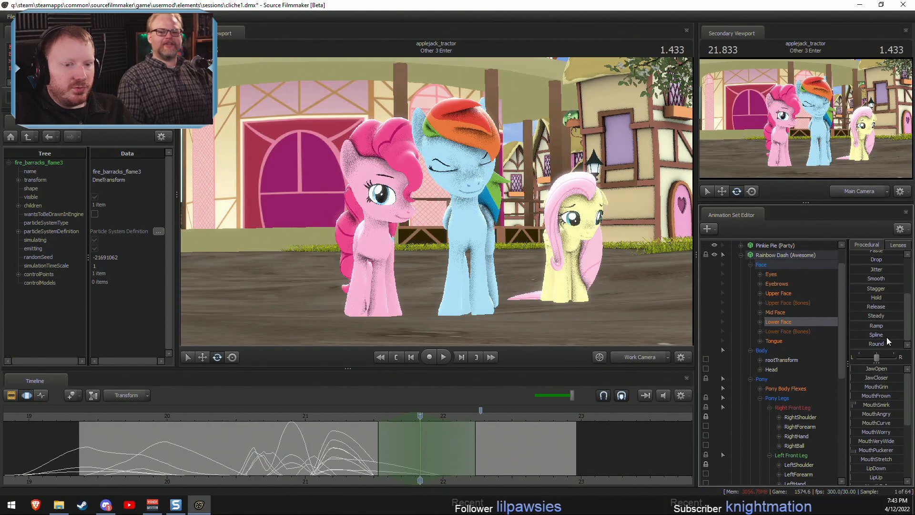
pyautogui.moveTo(867, 385); pyautogui.dragTo(861, 386)
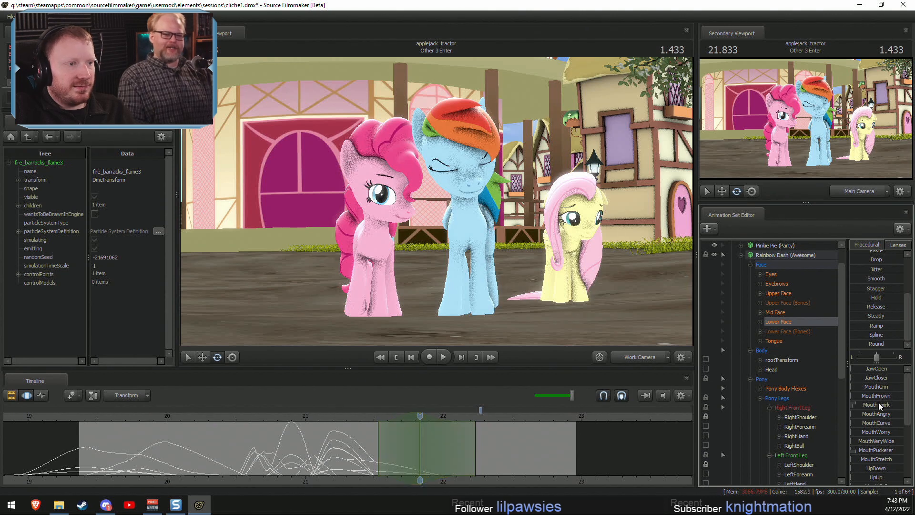
pyautogui.moveTo(879, 403); pyautogui.dragTo(874, 404)
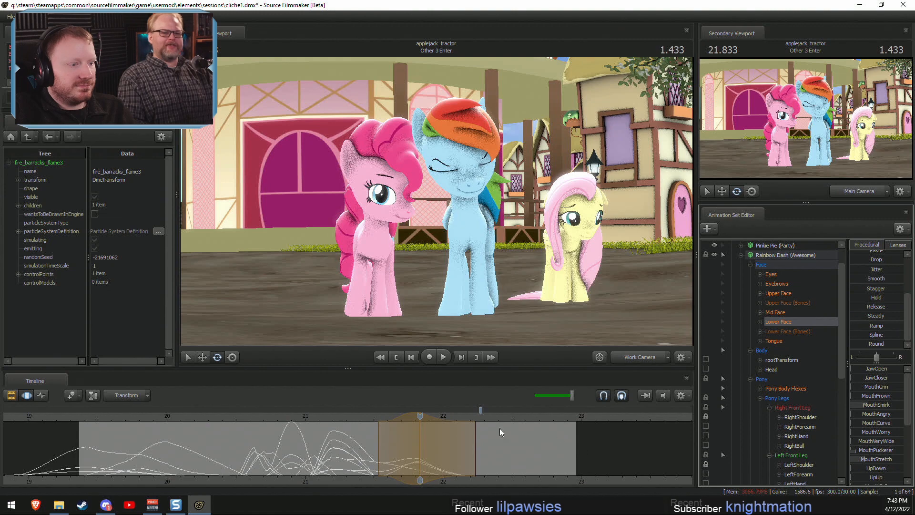
pyautogui.click(344, 418)
pyautogui.press('space')
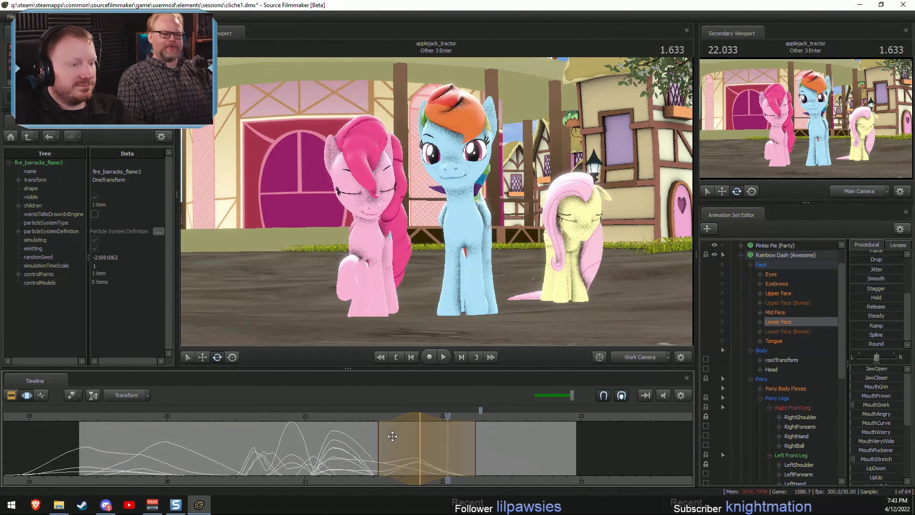
# Open Rainbow Dash's jaw slightly with JawOpen around 22.000 s and adjust MouthPuckerer around 22.066 s.
pyautogui.moveTo(401, 437); pyautogui.dragTo(407, 418)
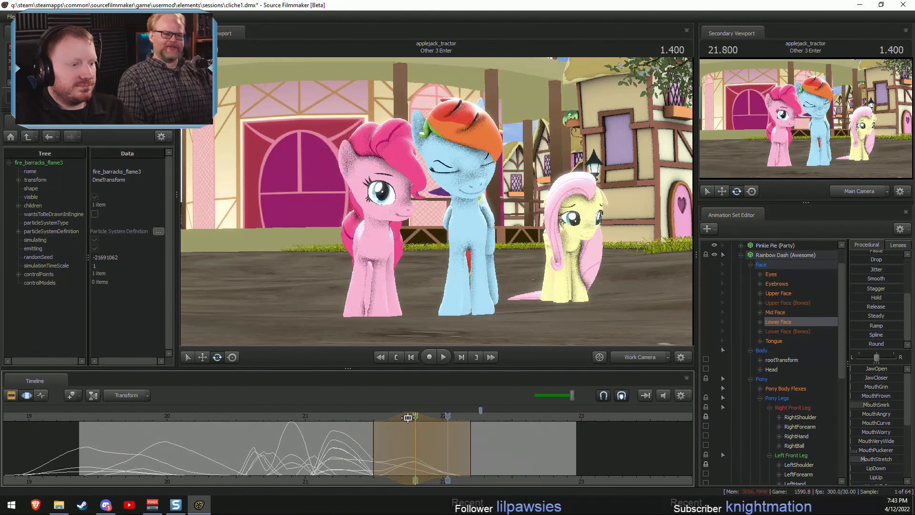
pyautogui.click(445, 456)
pyautogui.scroll(5, 447, 457)
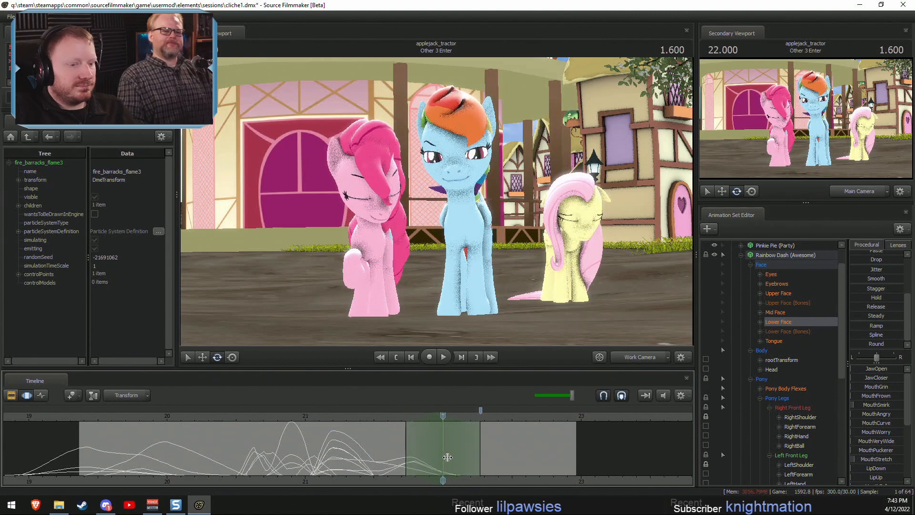
pyautogui.scroll(2, 447, 457)
pyautogui.moveTo(871, 369); pyautogui.dragTo(872, 369)
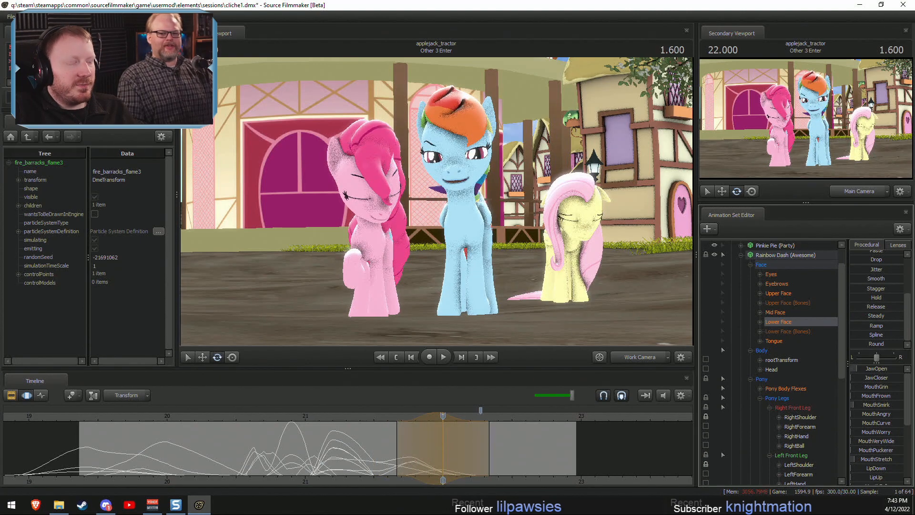
pyautogui.moveTo(479, 415); pyautogui.dragTo(453, 453)
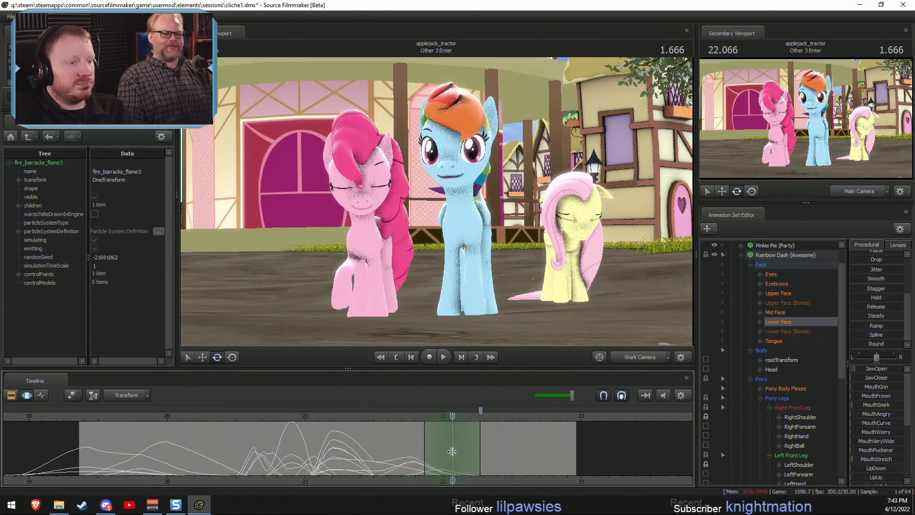
pyautogui.click(860, 449)
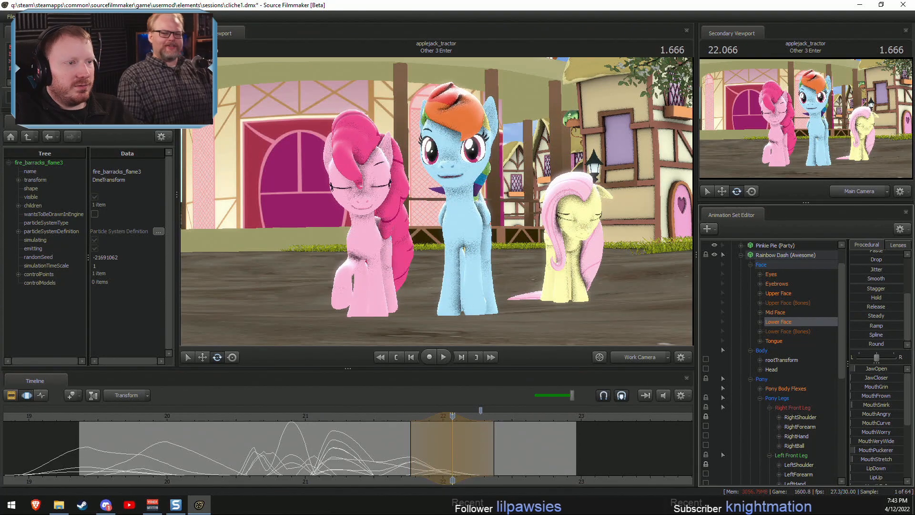
# Shape Rainbow Dash's closed-mouth smile around 22.233 s by raising JawCloser, MouthCurve and MouthSmirk.
pyautogui.moveTo(428, 443); pyautogui.dragTo(557, 452)
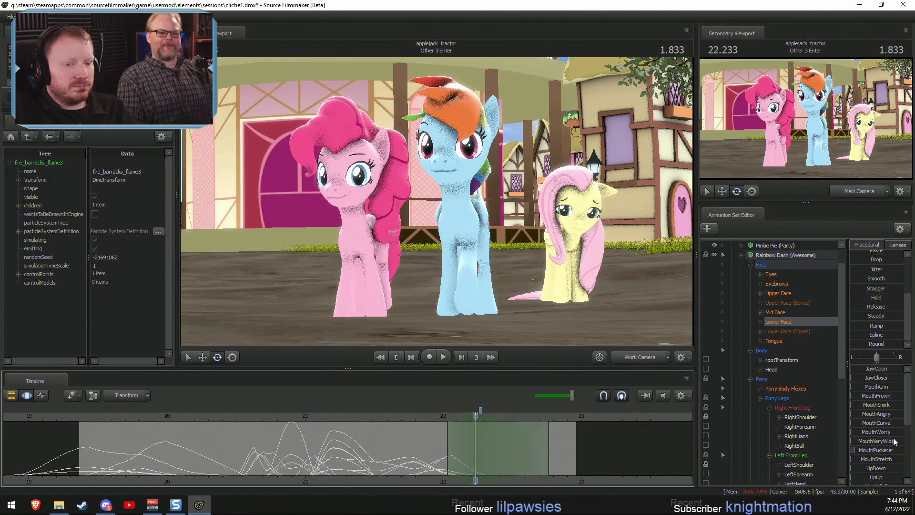
pyautogui.click(882, 379)
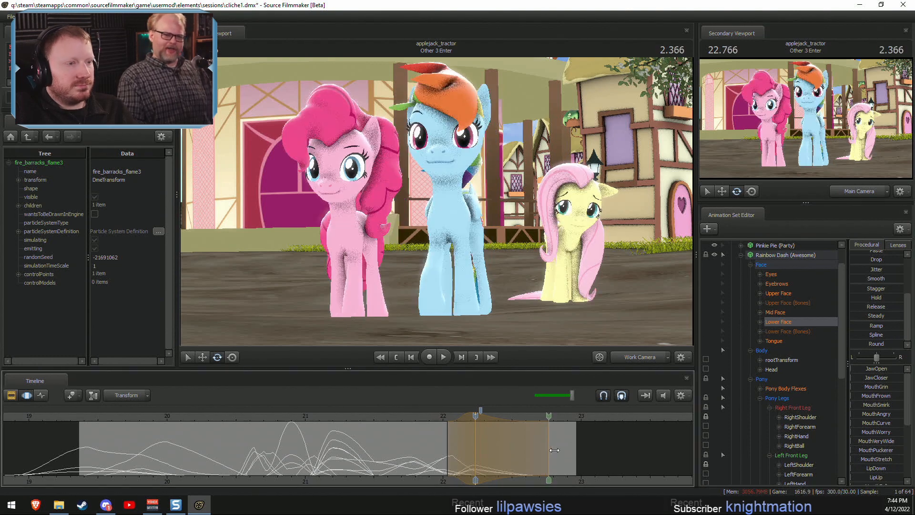
pyautogui.moveTo(496, 241); pyautogui.dragTo(509, 218)
pyautogui.press('w')
pyautogui.press('s')
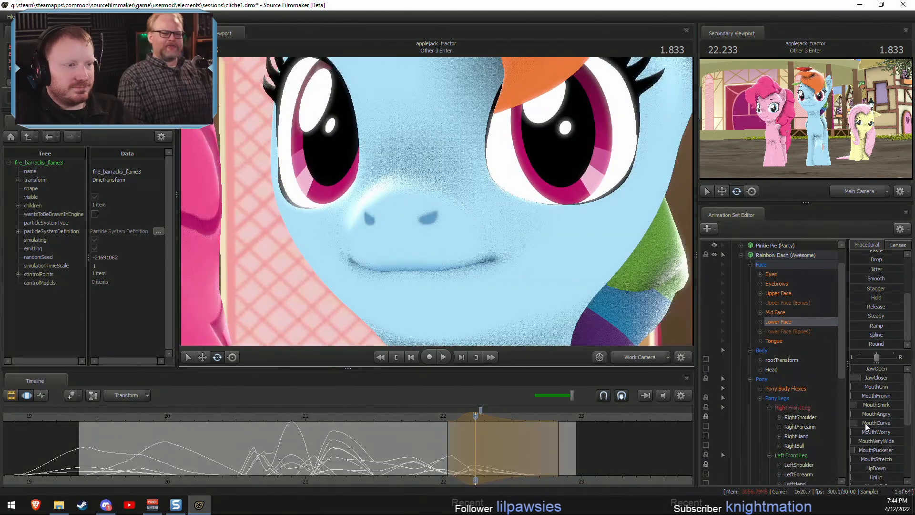
pyautogui.moveTo(864, 423); pyautogui.dragTo(881, 404)
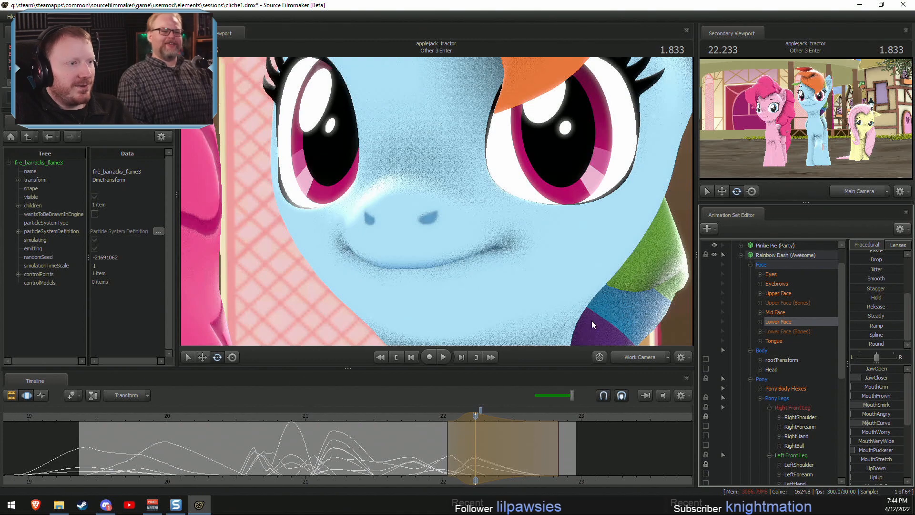
# Expand Rainbow Dash's Mid Face controls and rotate the Nose upward at 22.233 s.
pyautogui.press('s')
pyautogui.moveTo(591, 320); pyautogui.dragTo(591, 315)
pyautogui.press('w')
pyautogui.press('s')
pyautogui.press('w')
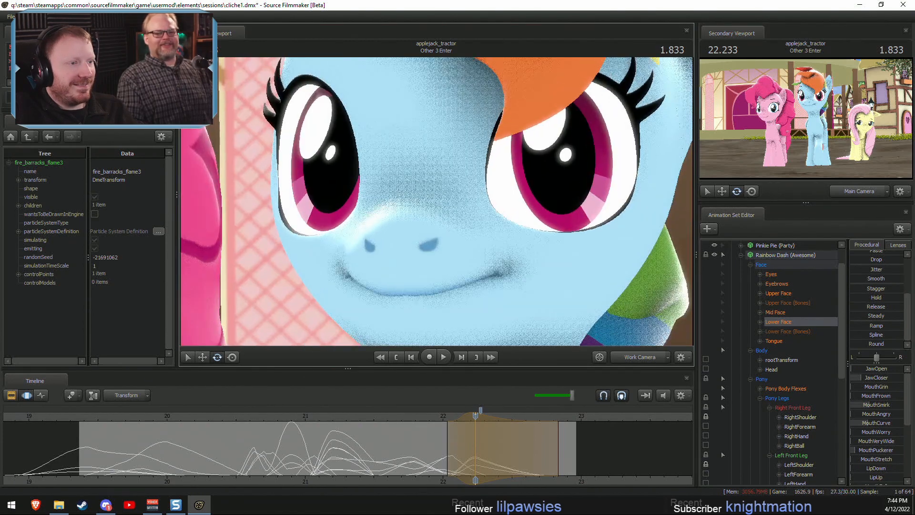
pyautogui.click(760, 312)
pyautogui.click(785, 339)
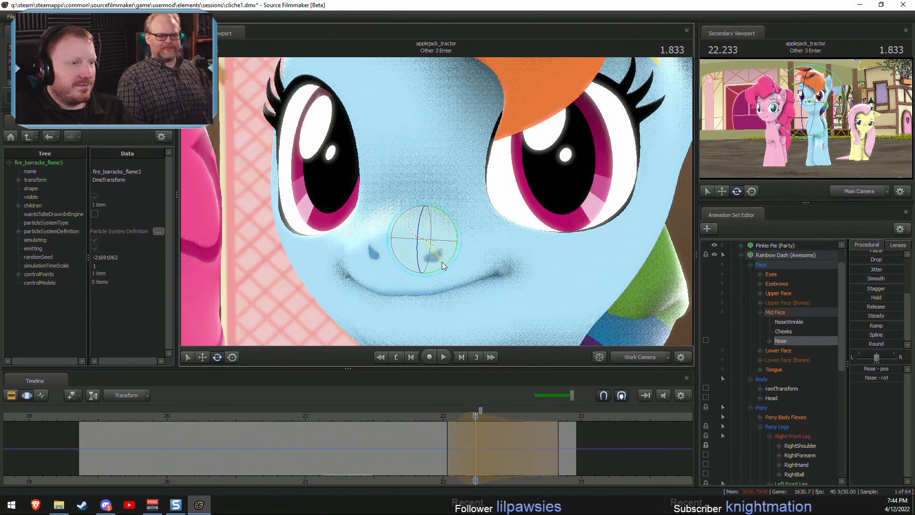
pyautogui.moveTo(442, 261)
pyautogui.mouseDown()
pyautogui.moveTo(441, 249)
pyautogui.moveTo(433, 270)
pyautogui.moveTo(427, 252)
pyautogui.moveTo(443, 230)
pyautogui.moveTo(430, 266)
pyautogui.moveTo(419, 255)
pyautogui.moveTo(440, 251)
pyautogui.moveTo(413, 247)
pyautogui.moveTo(404, 256)
pyautogui.moveTo(414, 261)
pyautogui.mouseUp()
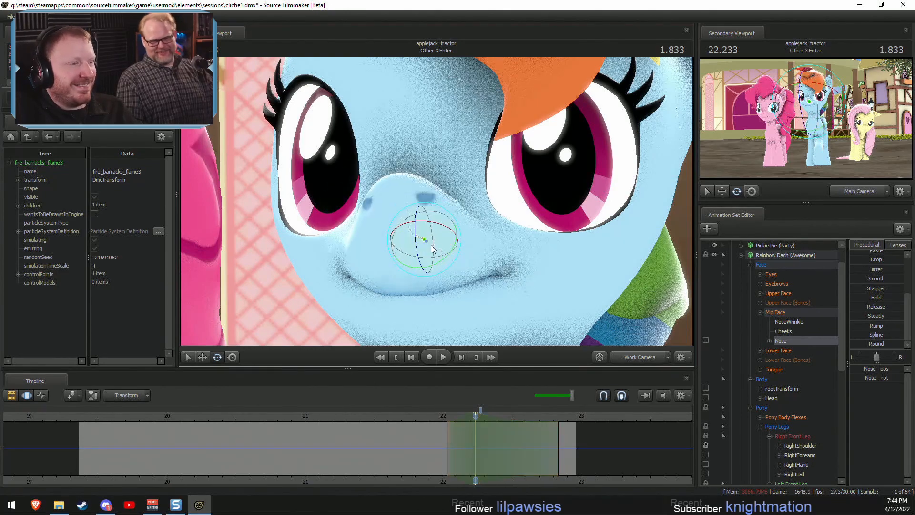
# Undo the recent rotation edits on Rainbow Dash's nose.
pyautogui.hotkey('ctrl', 'z')
pyautogui.hotkey('ctrl', 'z')
pyautogui.hotkey('ctrl', 'z')
pyautogui.hotkey('ctrl', 'z')
pyautogui.hotkey('ctrl', 'z')
pyautogui.hotkey('ctrl', 'z')
pyautogui.hotkey('ctrl', 'z')
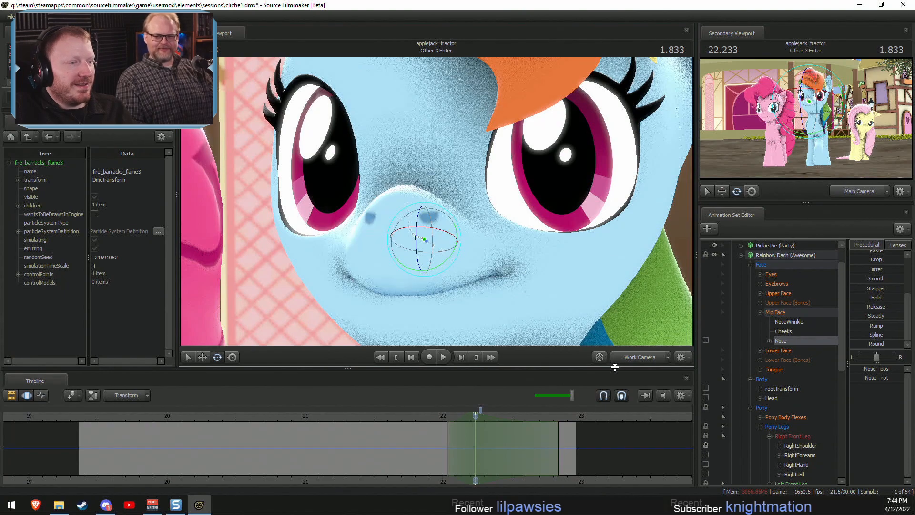
pyautogui.hotkey('ctrl', 'z')
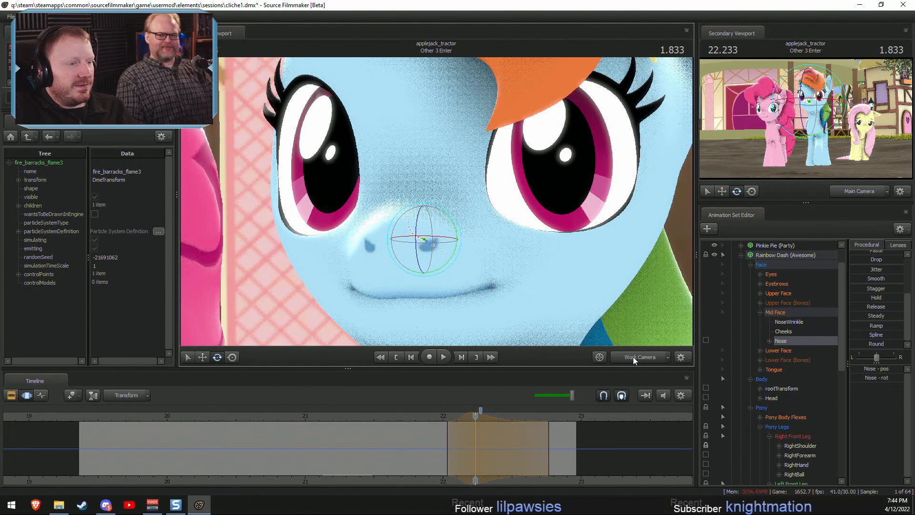
# Scrub through the Other 3 Enter shot and play it back from about 21 s to review the face motion.
pyautogui.moveTo(405, 437); pyautogui.dragTo(508, 470)
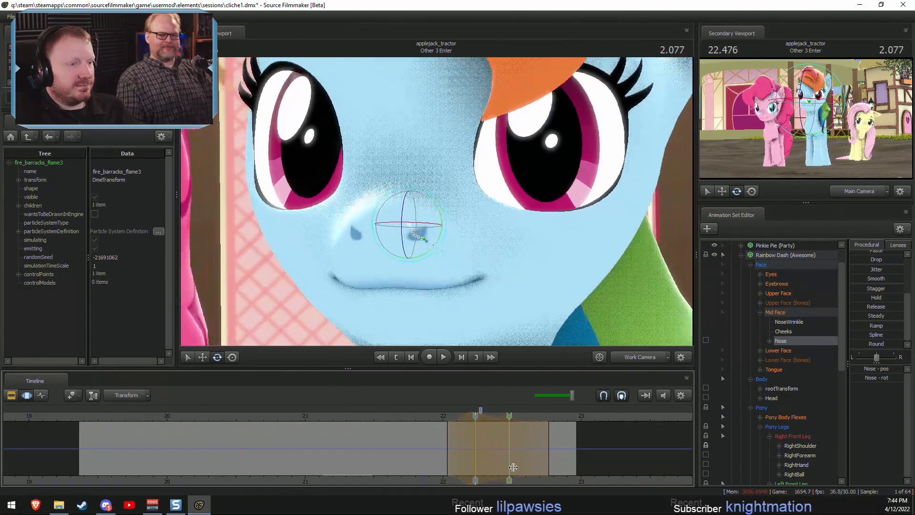
pyautogui.press('space')
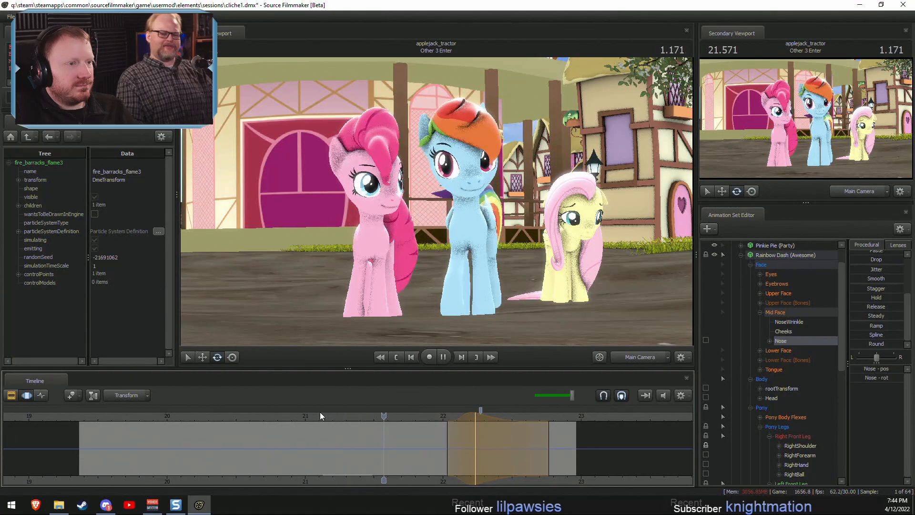
pyautogui.click(322, 436)
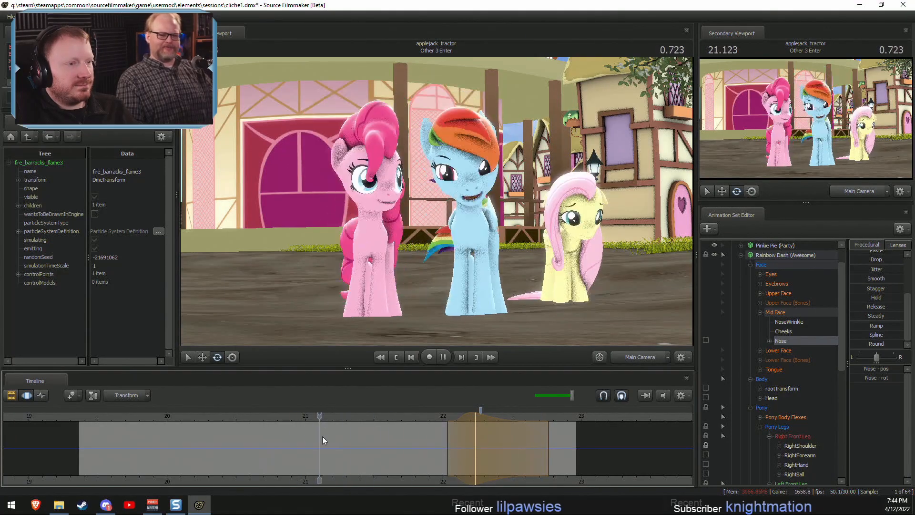
pyautogui.press('space')
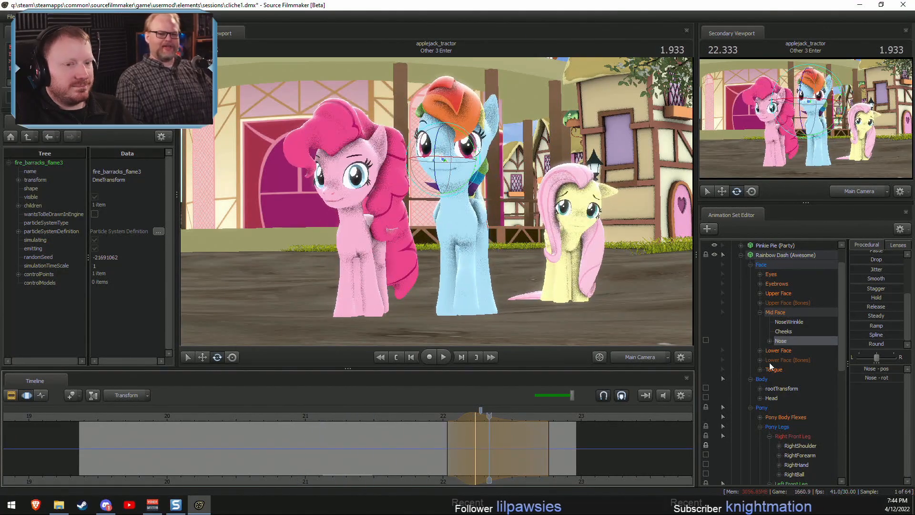
# Partially blend Rainbow Dash's JawOpen control with the In preset over a time selection from about 21.7 to 22.4 s.
pyautogui.click(788, 255)
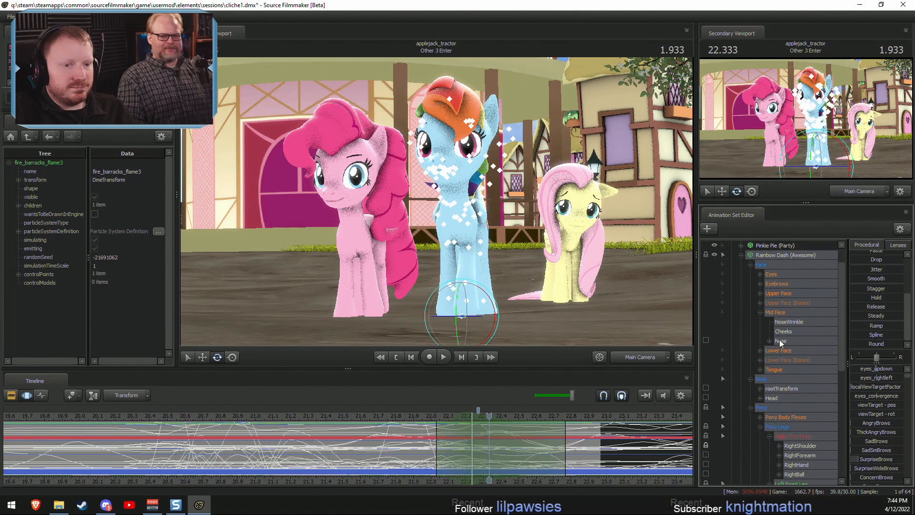
pyautogui.click(760, 350)
pyautogui.click(781, 361)
pyautogui.keyDown('shift'); pyautogui.moveTo(372, 443); pyautogui.dragTo(581, 441); pyautogui.keyUp('shift')
pyautogui.scroll(3, 859, 270)
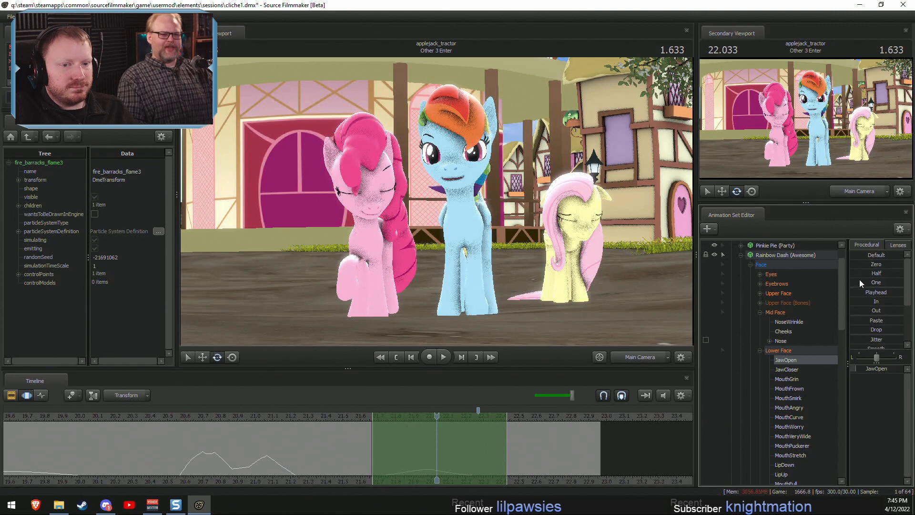
pyautogui.moveTo(857, 302); pyautogui.dragTo(868, 302)
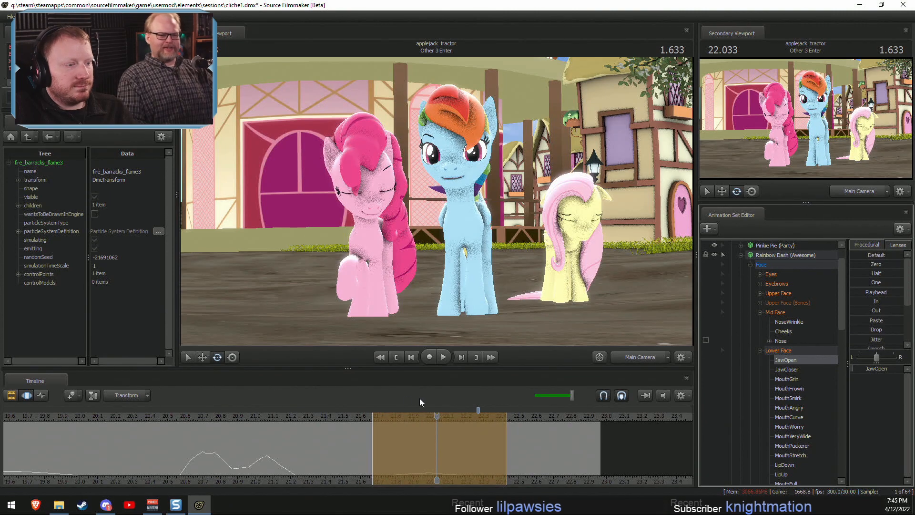
# Play back the shot from about 21.5 s, then from about 21.1 s, to check the jaw motion.
pyautogui.click(344, 415)
pyautogui.press('space')
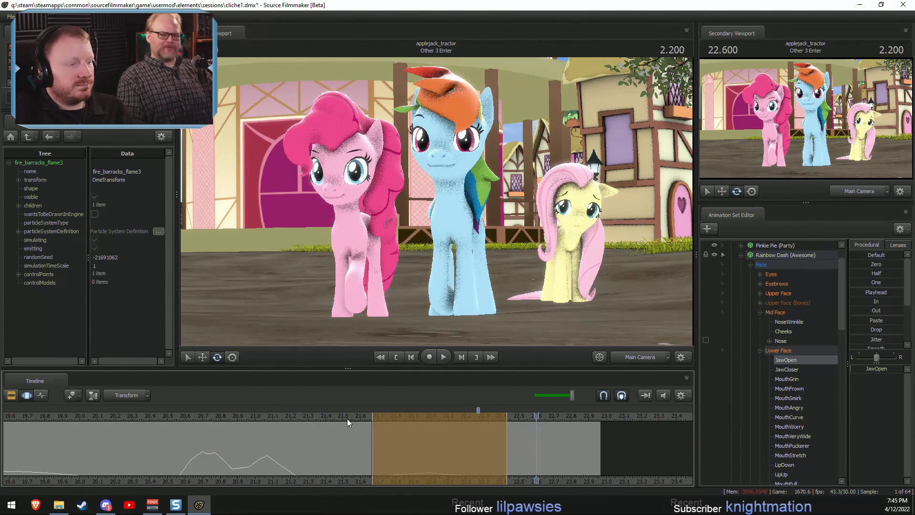
pyautogui.click(273, 416)
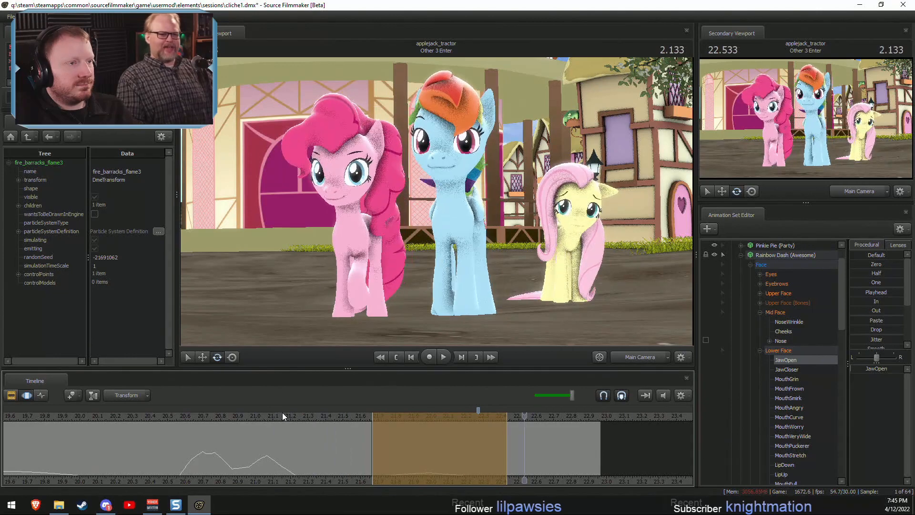
# Adjust Rainbow Dash's Lower Face controls at 22.0 s with a time selection from about 21.8 to 22.2 s.
pyautogui.moveTo(304, 431); pyautogui.dragTo(431, 459)
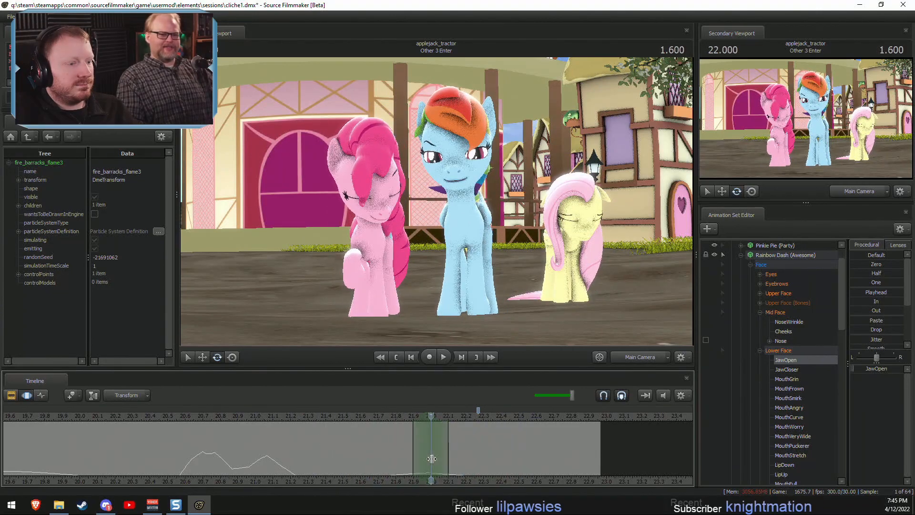
pyautogui.click(791, 355)
pyautogui.scroll(-1, 877, 455)
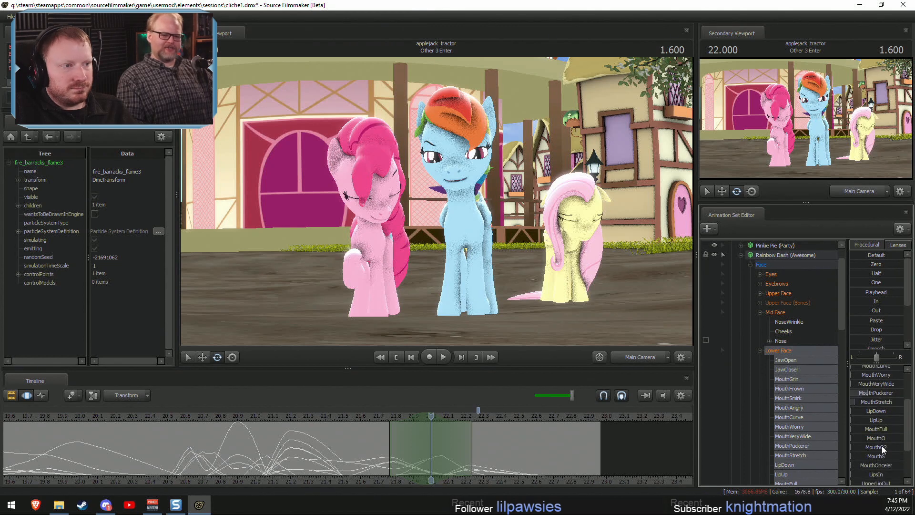
pyautogui.scroll(2, 852, 401)
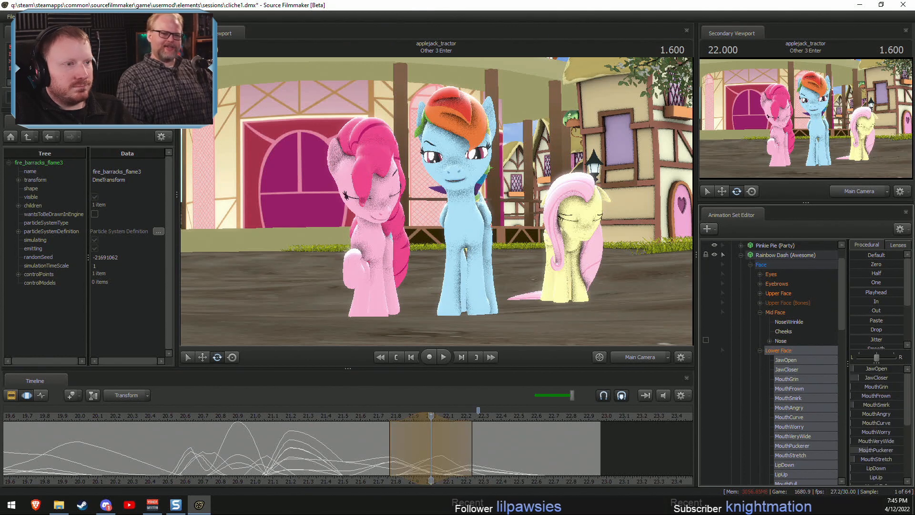
# Play back the shot from about 21.4 s to review the adjusted mouth shape.
pyautogui.moveTo(399, 442); pyautogui.dragTo(325, 415, button='middle')
pyautogui.press('space')
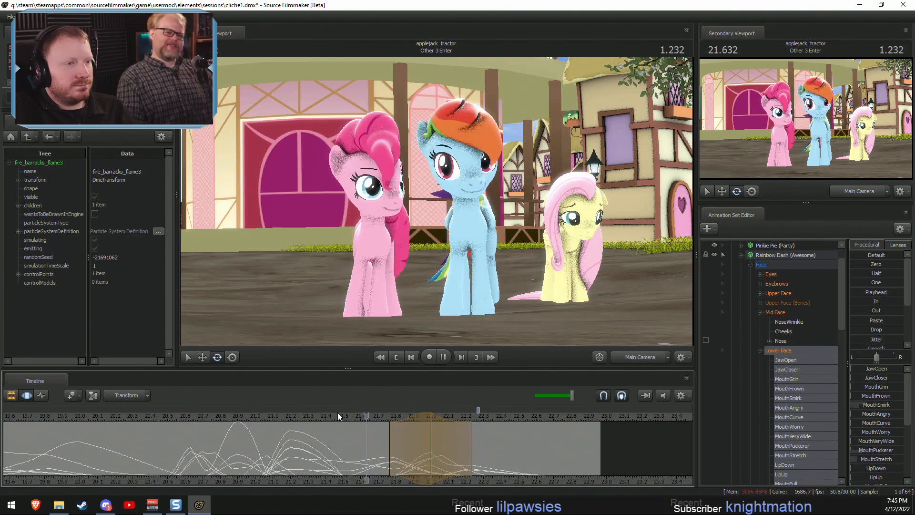
pyautogui.press('space')
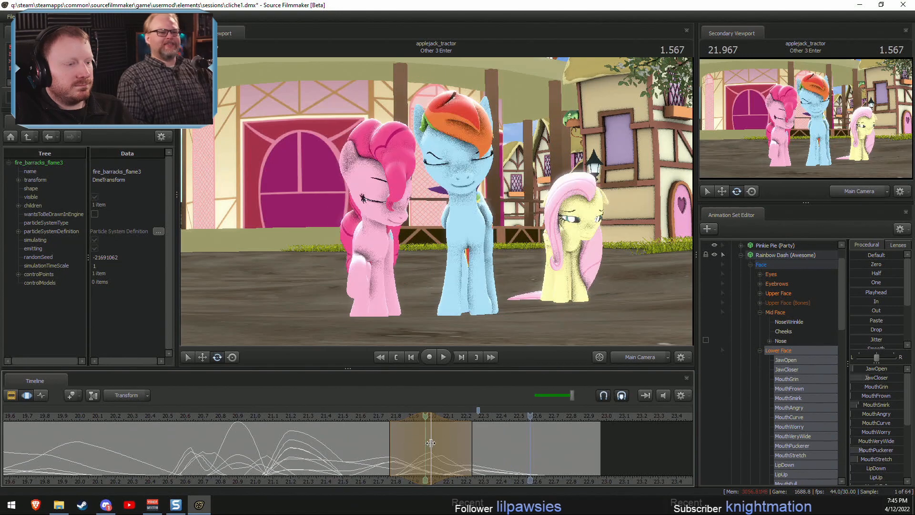
# Apply the Spline preset to the Lower Face controls around 22.4 to 22.7 s, with falloff from about 22.2 to 22.9 s.
pyautogui.keyDown('shift'); pyautogui.moveTo(471, 450); pyautogui.dragTo(549, 449); pyautogui.keyUp('shift')
pyautogui.keyDown('shift'); pyautogui.moveTo(496, 451); pyautogui.dragTo(555, 453); pyautogui.keyUp('shift')
pyautogui.keyDown('shift'); pyautogui.scroll(3, 562, 453); pyautogui.keyUp('shift')
pyautogui.scroll(-3, 868, 333)
pyautogui.click(868, 335)
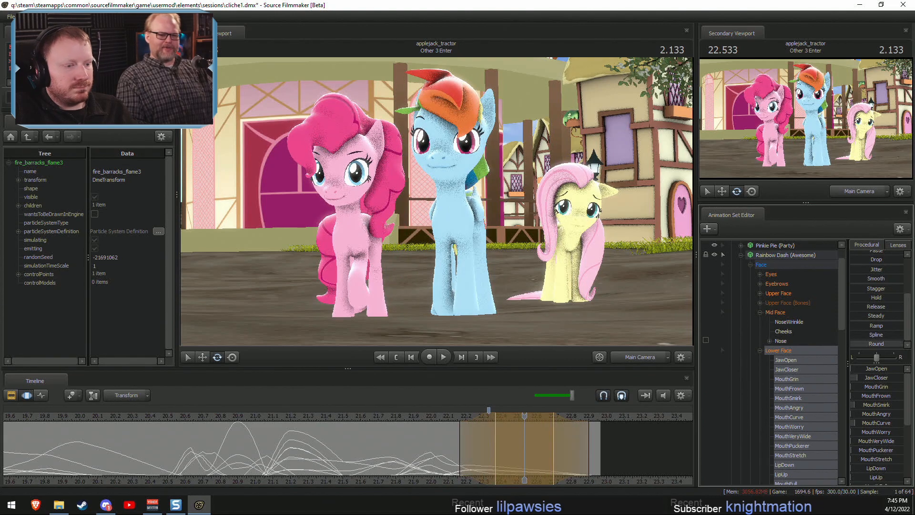
pyautogui.moveTo(457, 438); pyautogui.dragTo(496, 434)
# Replay the Other 3 Enter shot from several points between about 21.4 and 22.1 s to check the mouth transition.
pyautogui.click(449, 417)
pyautogui.press('space')
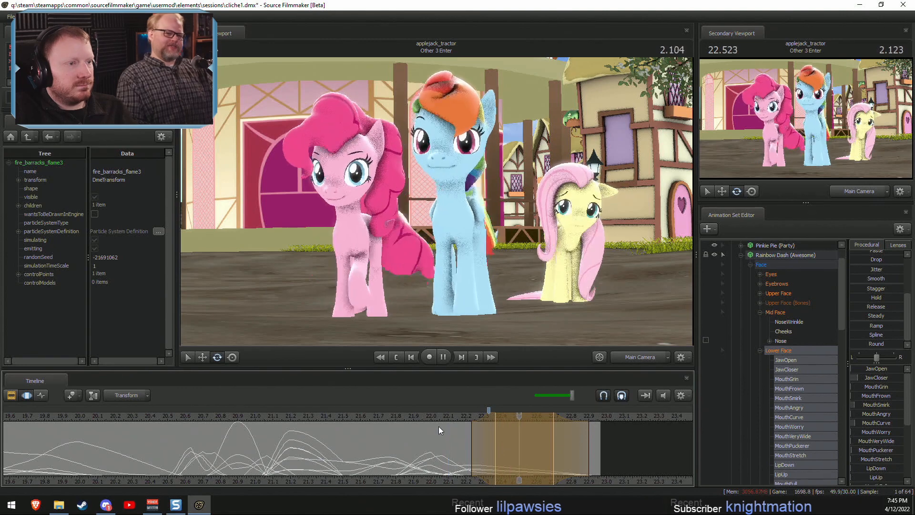
pyautogui.press('space')
pyautogui.click(355, 418)
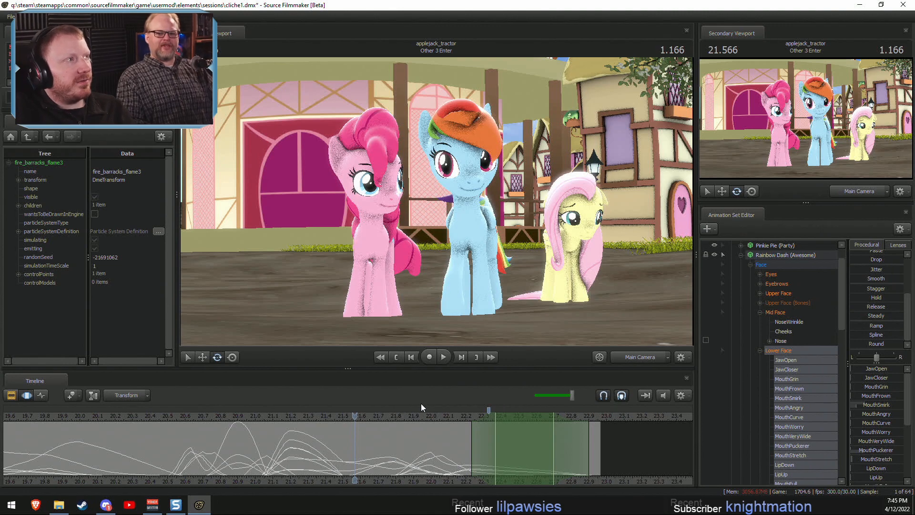
pyautogui.click(324, 416)
pyautogui.press('space')
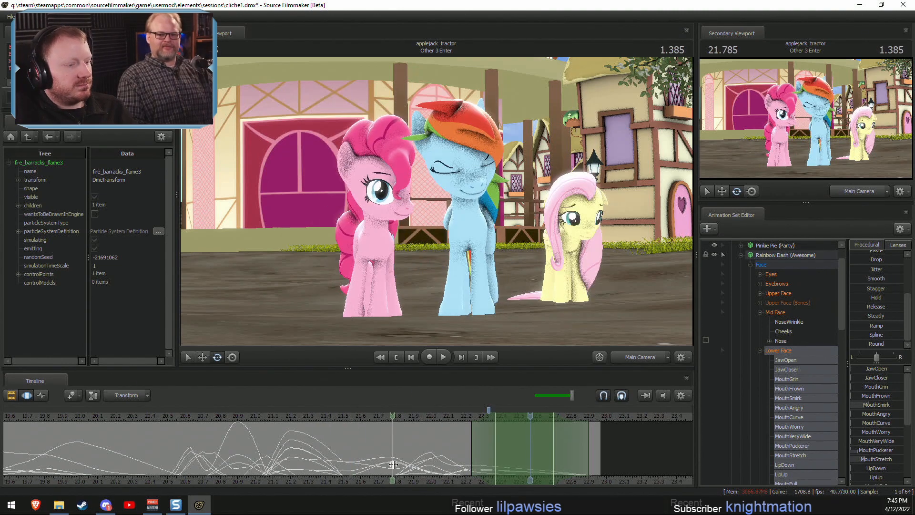
# Partially blend the Lower Face controls with the In preset over a time selection from 21.8 s to the shot's end.
pyautogui.keyDown('shift'); pyautogui.moveTo(395, 467); pyautogui.dragTo(861, 355); pyautogui.keyUp('shift')
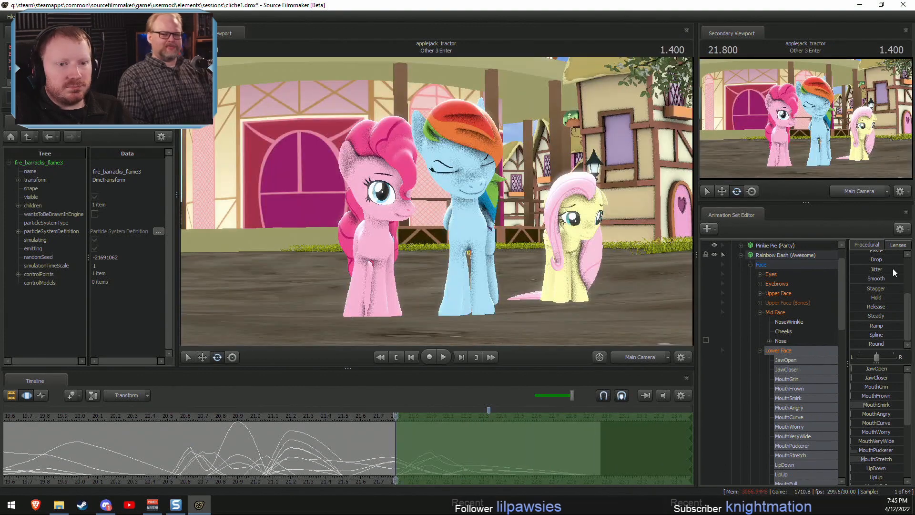
pyautogui.scroll(3, 870, 283)
pyautogui.moveTo(868, 300); pyautogui.dragTo(877, 300)
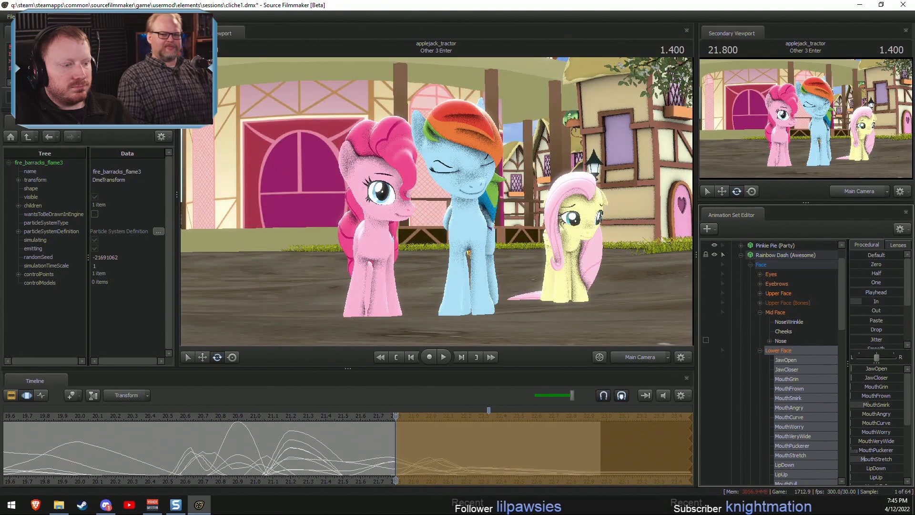
# Review the blended expression in the Clip Editor from about 21.0 and 21.6 s, then return to the Motion Editor and continue playback.
pyautogui.press('F3')
pyautogui.click(364, 417)
pyautogui.press('space')
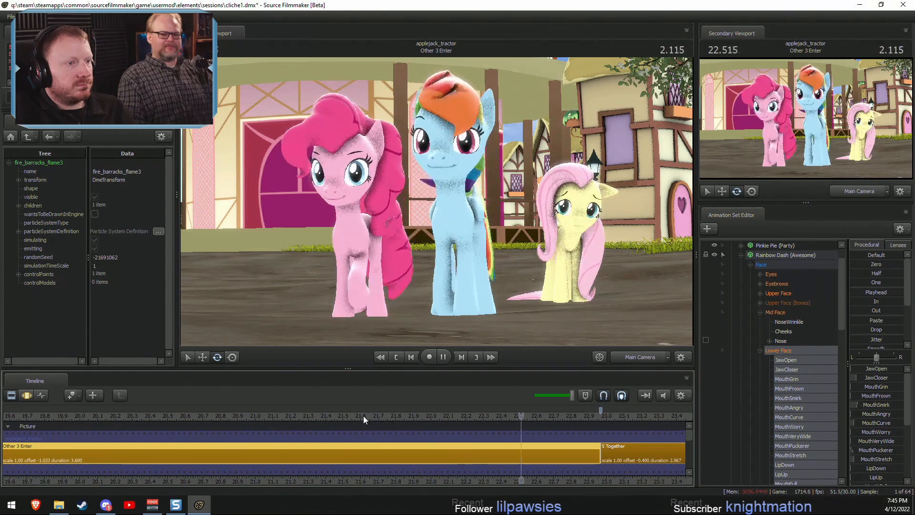
pyautogui.moveTo(363, 415); pyautogui.dragTo(256, 418)
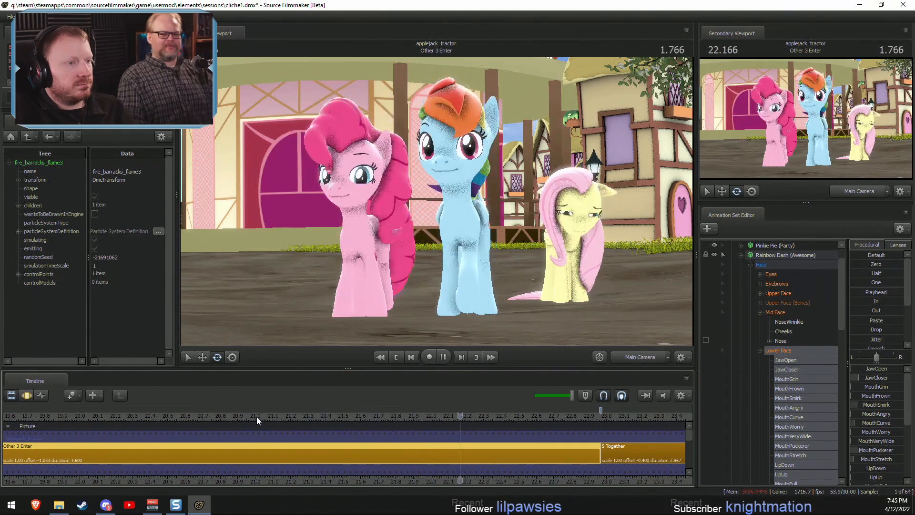
pyautogui.press('space')
pyautogui.click(353, 415)
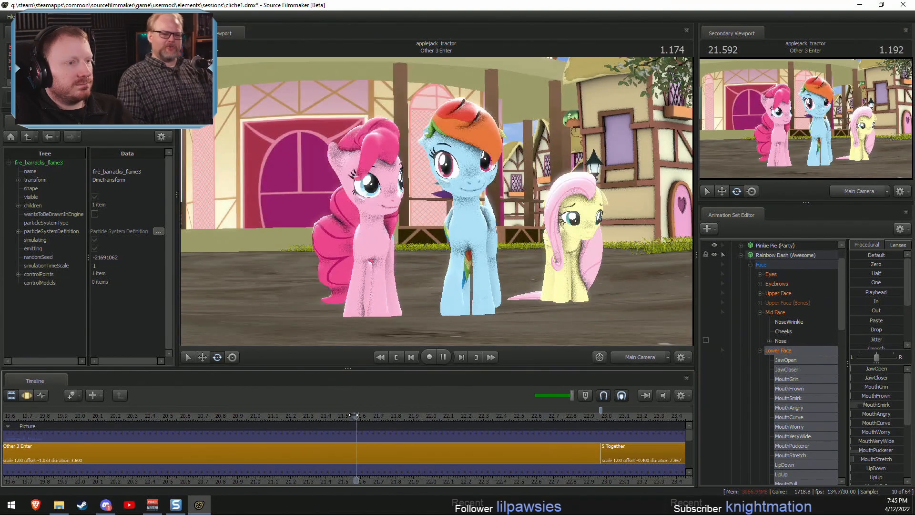
pyautogui.press('F4')
pyautogui.press('space')
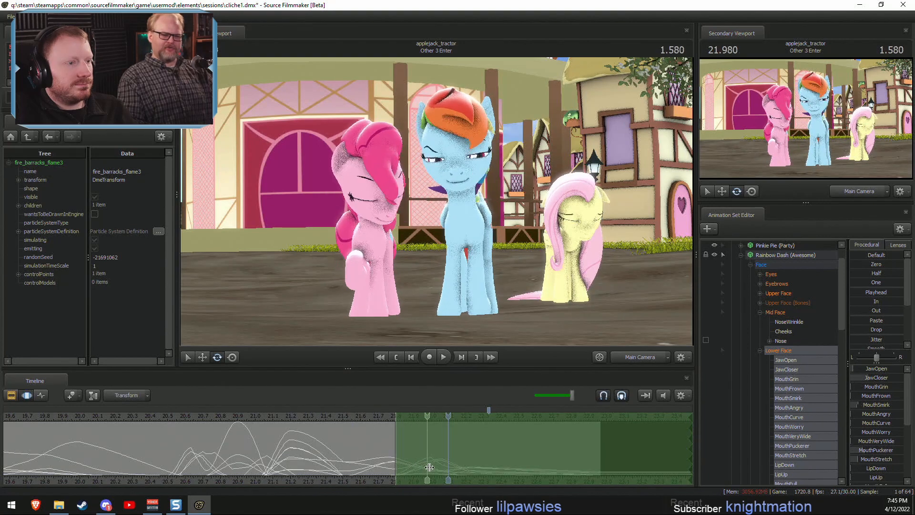
# Rotate Rainbow Dash's Mouth bone slightly at 22.033 s, using a time selection with falloff from about 21.8 to 22.4 s.
pyautogui.keyDown('shift'); pyautogui.click(435, 467); pyautogui.keyUp('shift')
pyautogui.keyDown('shift'); pyautogui.scroll(5, 434, 467); pyautogui.keyUp('shift')
pyautogui.moveTo(480, 464); pyautogui.dragTo(492, 464)
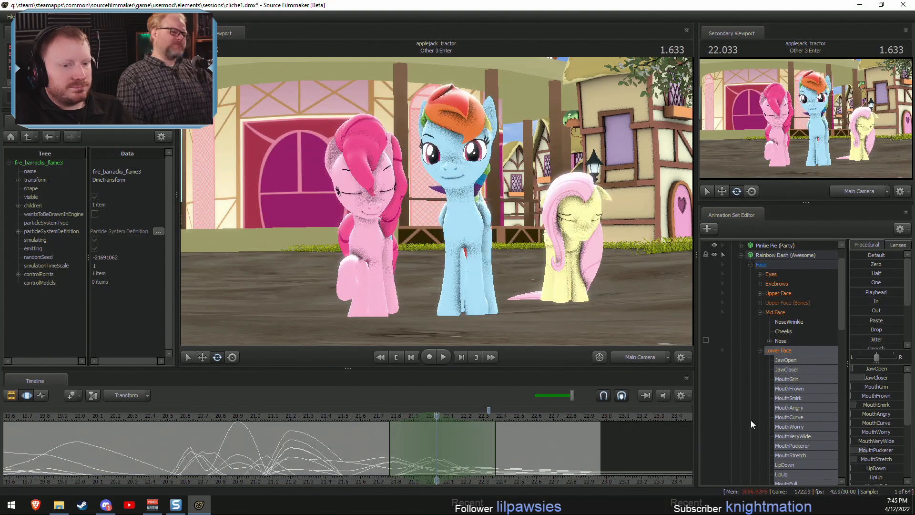
pyautogui.click(760, 351)
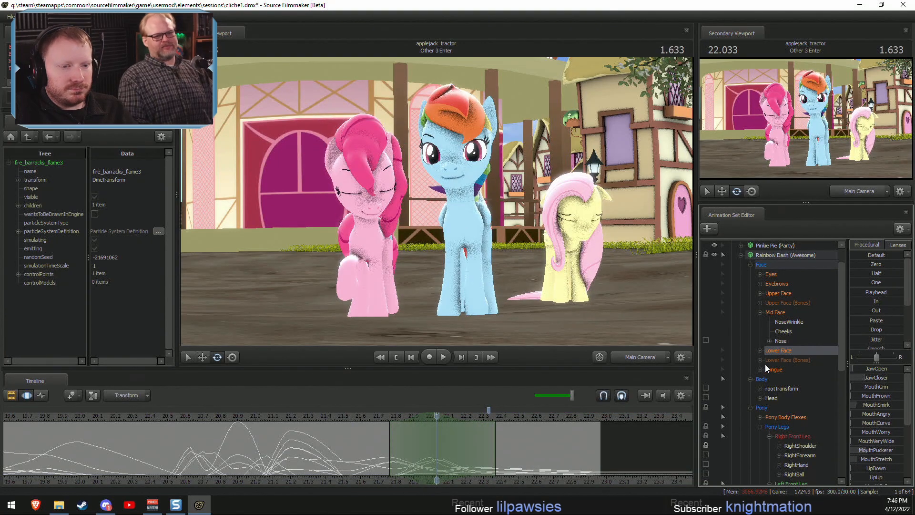
pyautogui.click(760, 360)
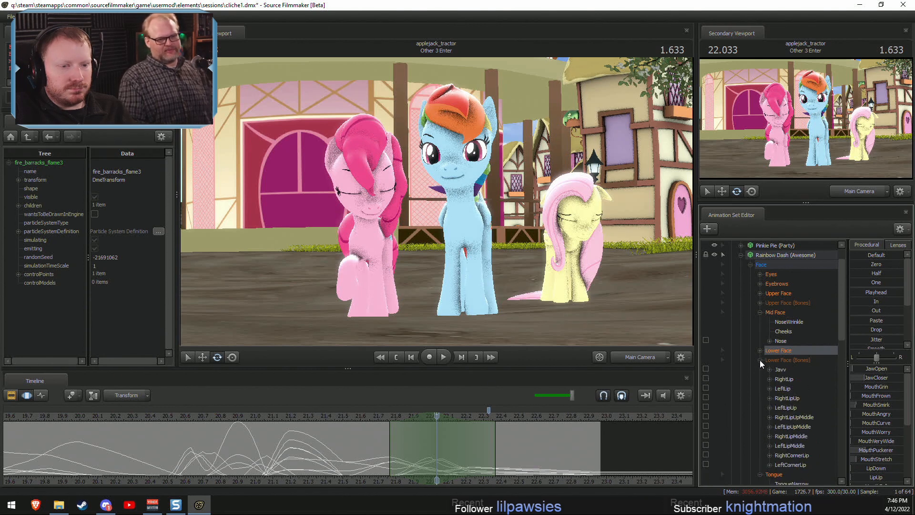
pyautogui.scroll(-10, 765, 391)
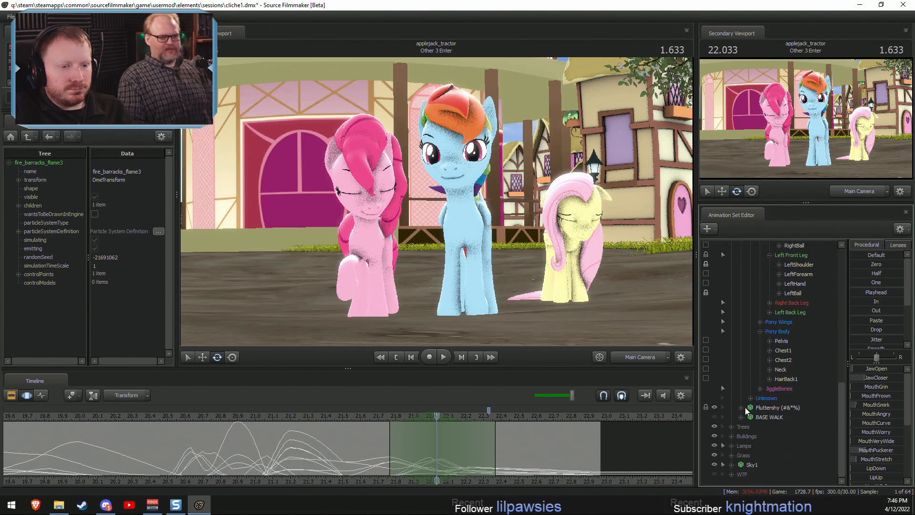
pyautogui.click(750, 398)
pyautogui.scroll(-5, 784, 420)
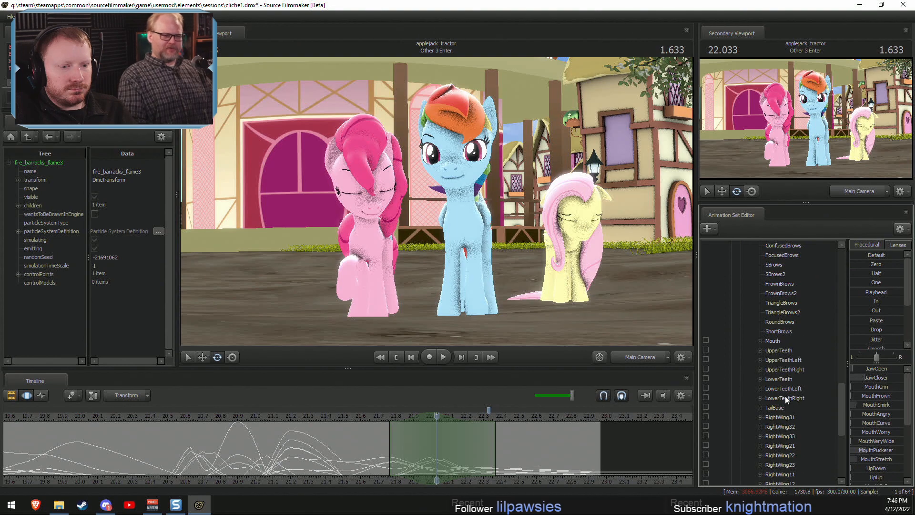
pyautogui.click(772, 341)
pyautogui.press('f')
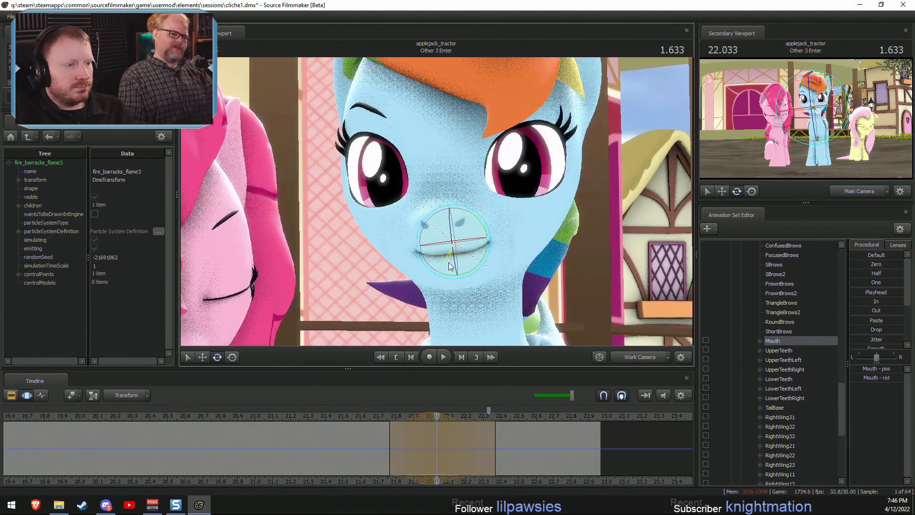
pyautogui.moveTo(452, 264); pyautogui.dragTo(448, 271)
# Play back the sequence in the Clip Editor through the main camera, starting in Twilight Enter 3 at about 17.8 s.
pyautogui.hotkey('ctrl', '1')
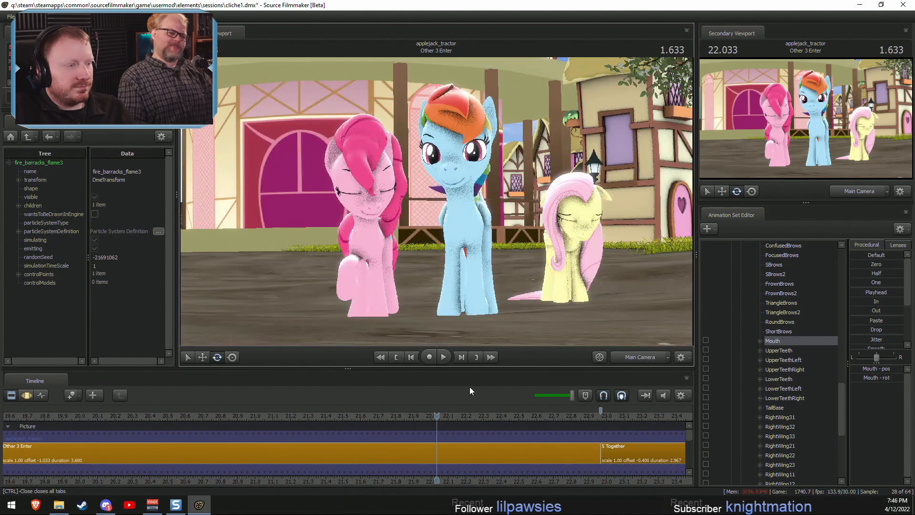
pyautogui.scroll(-5, 215, 414)
pyautogui.click(182, 416)
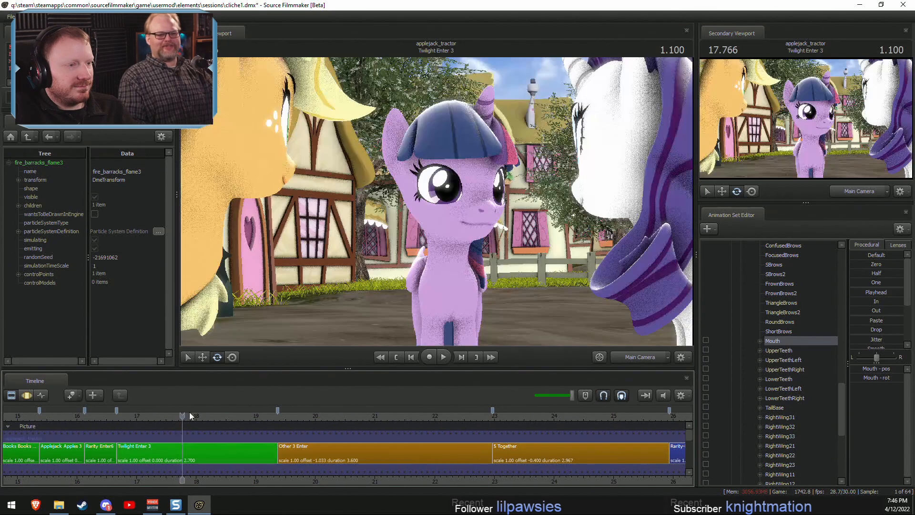
pyautogui.press('space')
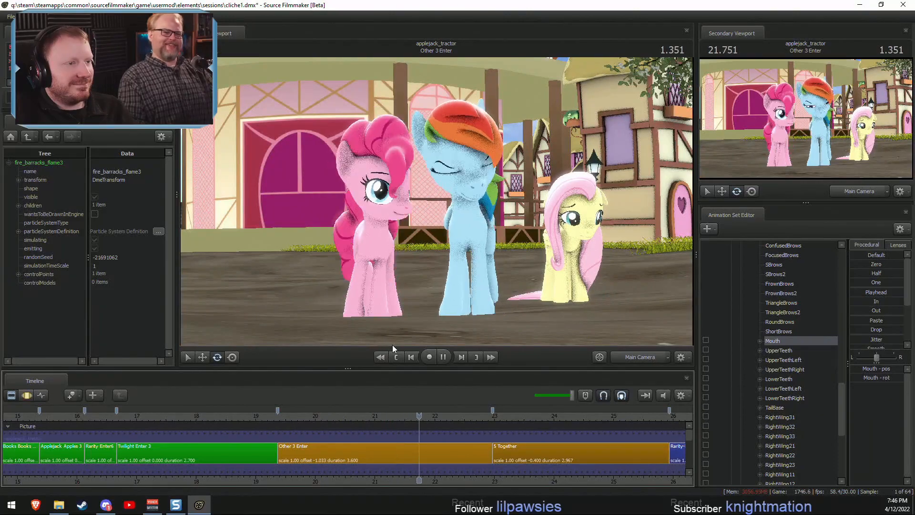
# Stop playback, step back to 22.933 s, and inspect Rainbow Dash's face up close with the work camera.
pyautogui.press('space')
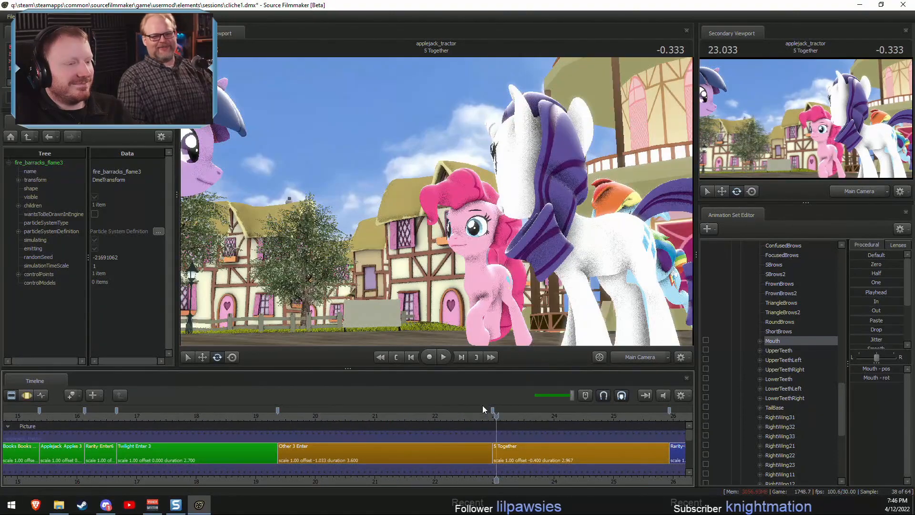
pyautogui.press('Right')
pyautogui.press('Left')
pyautogui.press('Left')
pyautogui.press('Left')
pyautogui.press('Left')
pyautogui.click(628, 359)
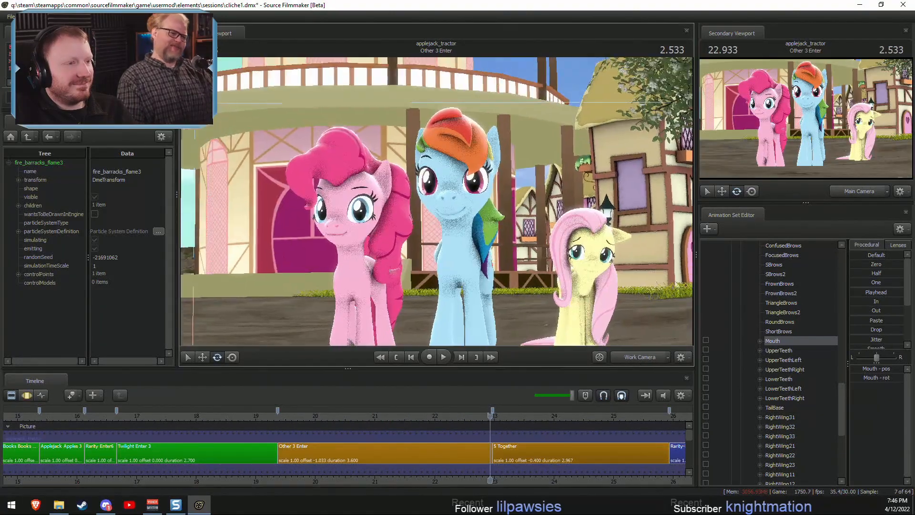
pyautogui.press('w')
pyautogui.moveTo(436, 201); pyautogui.dragTo(449, 194)
pyautogui.press('s')
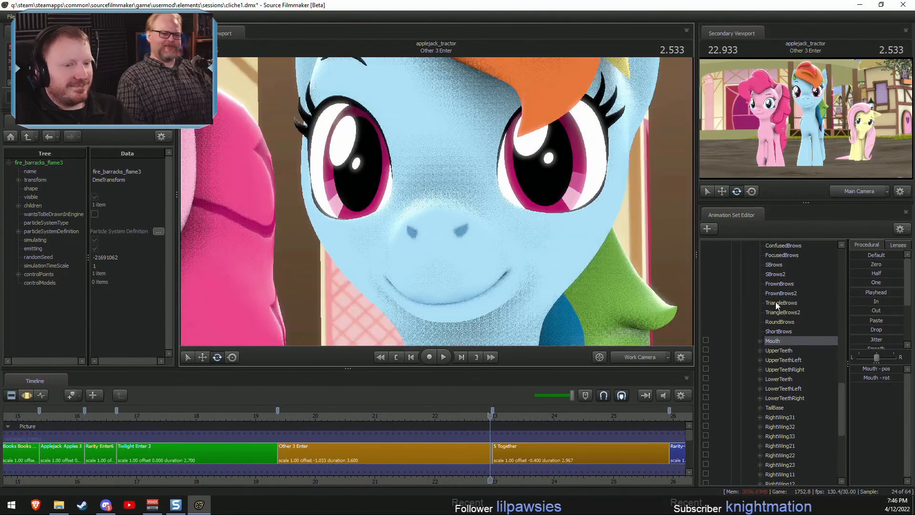
# Try reshaping Rainbow Dash's mouth at 22.933 s with the MouthCurve control of the Lower Face group.
pyautogui.scroll(8, 805, 329)
pyautogui.scroll(10, 774, 361)
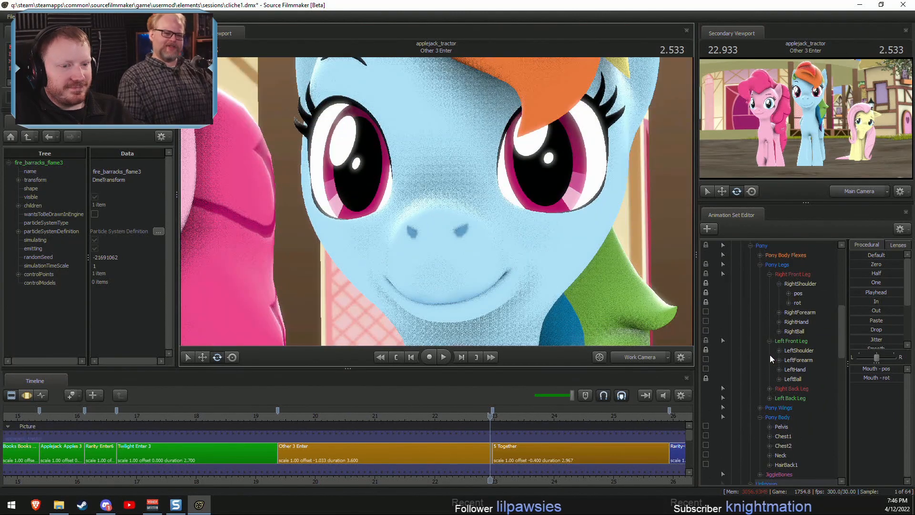
pyautogui.click(784, 302)
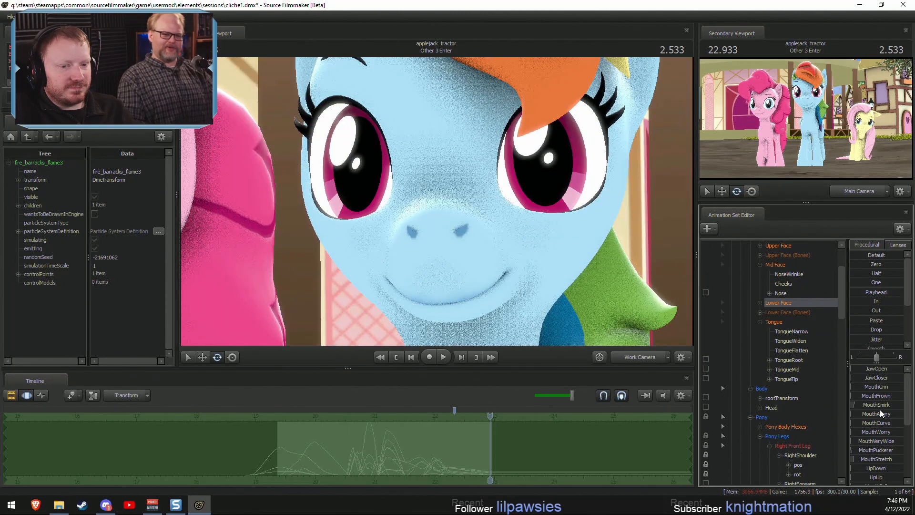
pyautogui.moveTo(860, 422); pyautogui.dragTo(843, 422)
pyautogui.moveTo(902, 422); pyautogui.dragTo(902, 422)
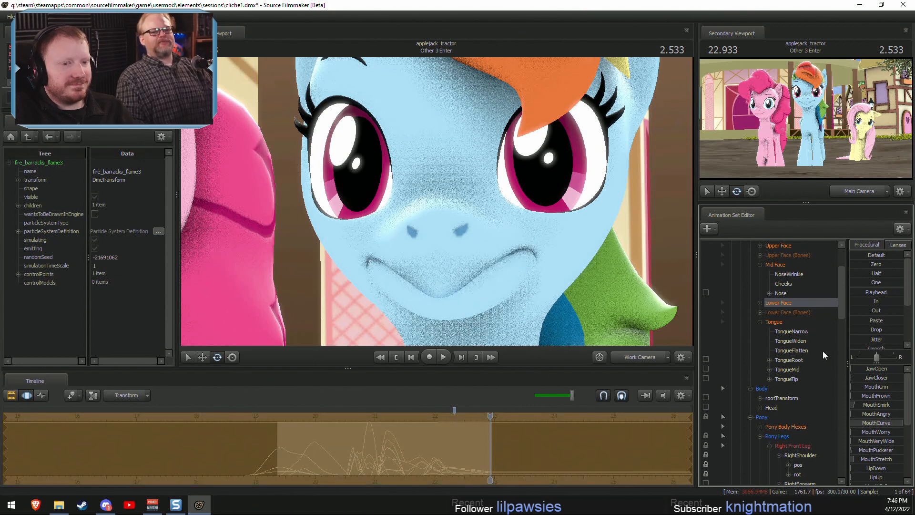
pyautogui.click(760, 303)
pyautogui.click(789, 314)
pyautogui.press('F2')
pyautogui.press('F3')
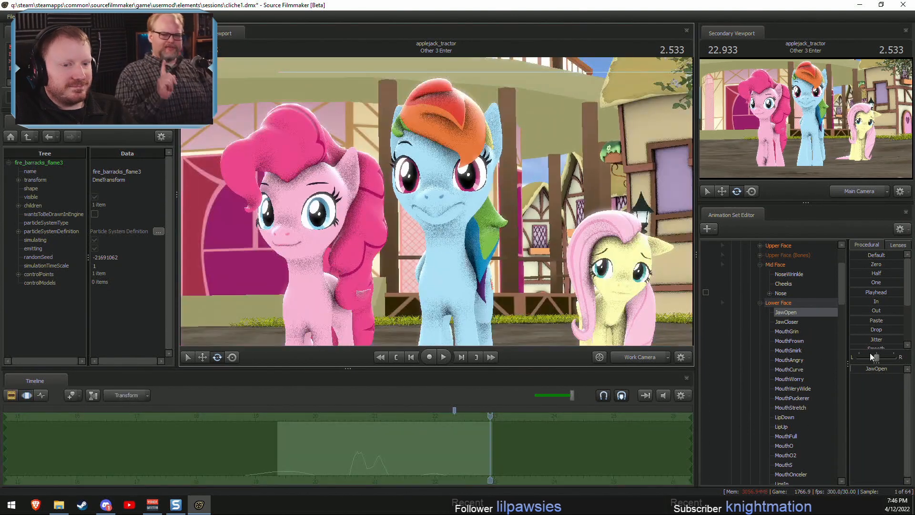
# Try the JawOpen and MouthGrin controls on Rainbow Dash's curved mouth at 22.933 s.
pyautogui.moveTo(870, 357); pyautogui.dragTo(876, 357)
pyautogui.scroll(5, 589, 285)
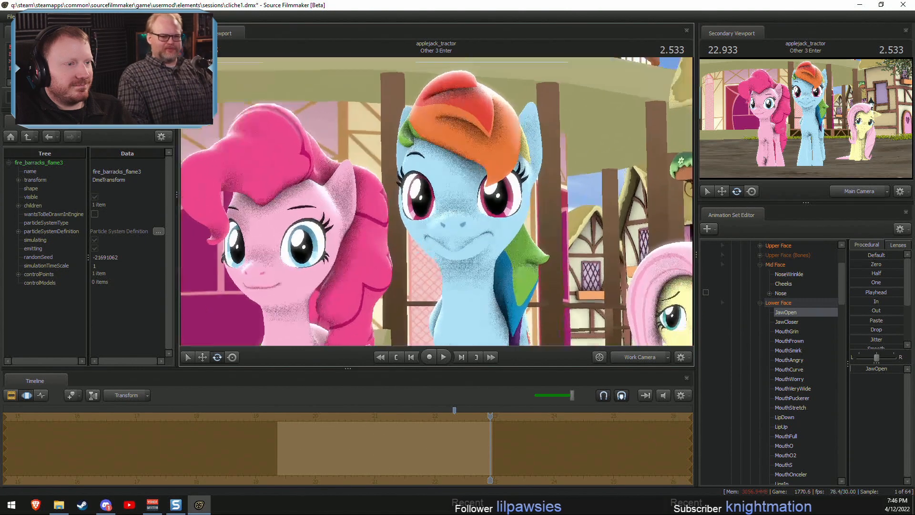
pyautogui.moveTo(851, 367); pyautogui.dragTo(682, 327)
pyautogui.scroll(4, 454, 212)
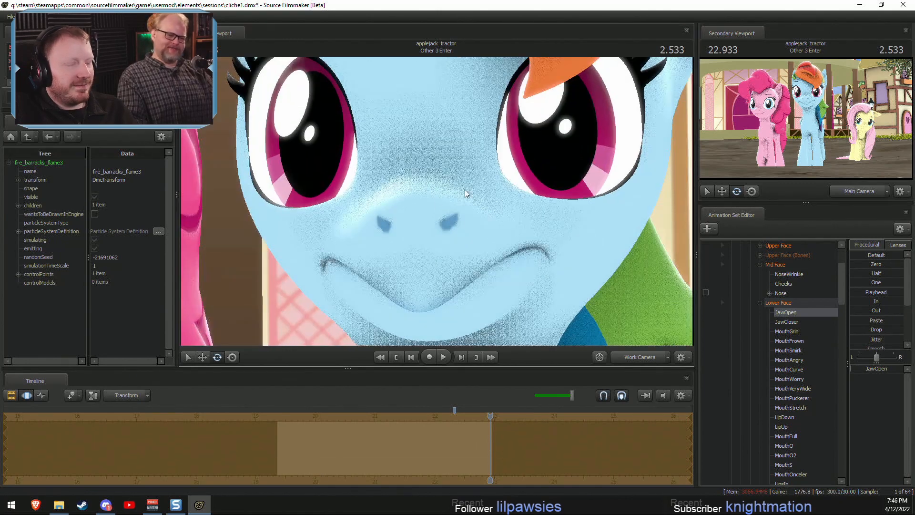
pyautogui.moveTo(873, 368)
pyautogui.mouseDown()
pyautogui.moveTo(896, 369)
pyautogui.moveTo(852, 369)
pyautogui.moveTo(876, 369)
pyautogui.mouseUp()
pyautogui.click(801, 322)
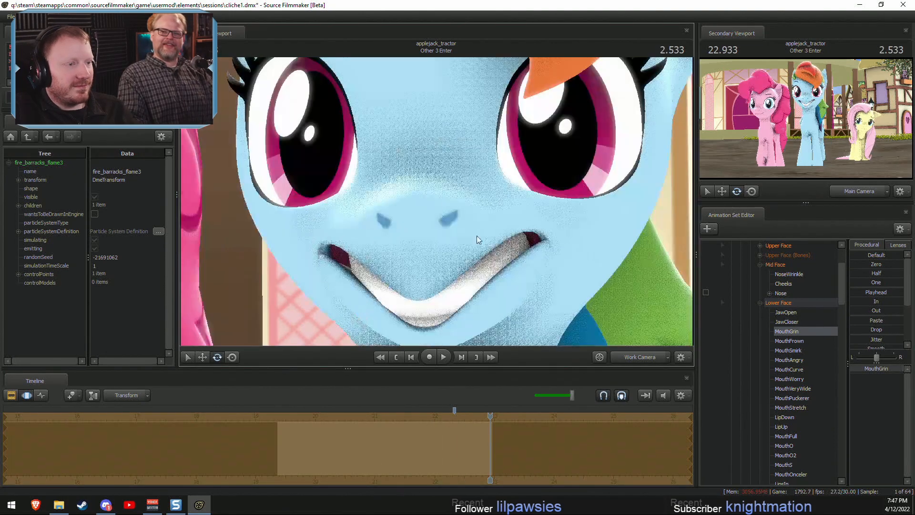
# Undo the trial Lower Face changes to Rainbow Dash's mouth.
pyautogui.hotkey('ctrl', 'z')
pyautogui.hotkey('ctrl', 'z')
pyautogui.press('F2')
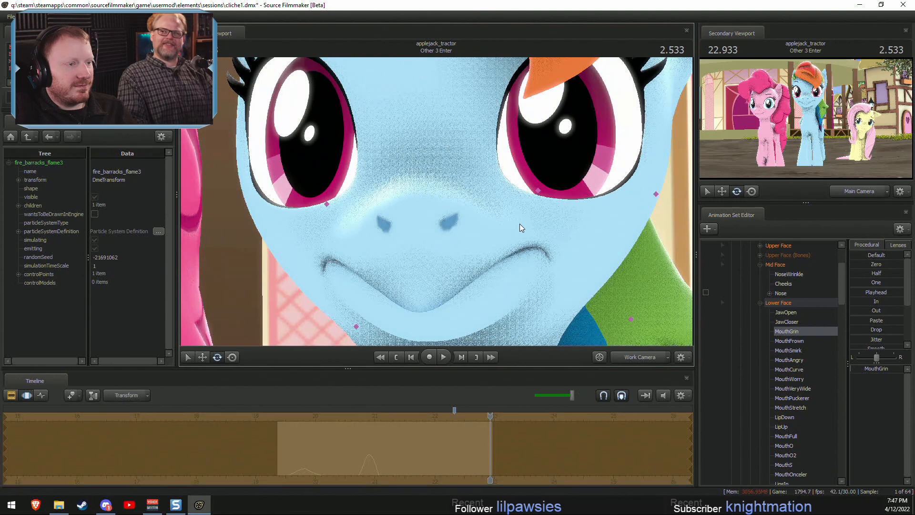
pyautogui.press('F3')
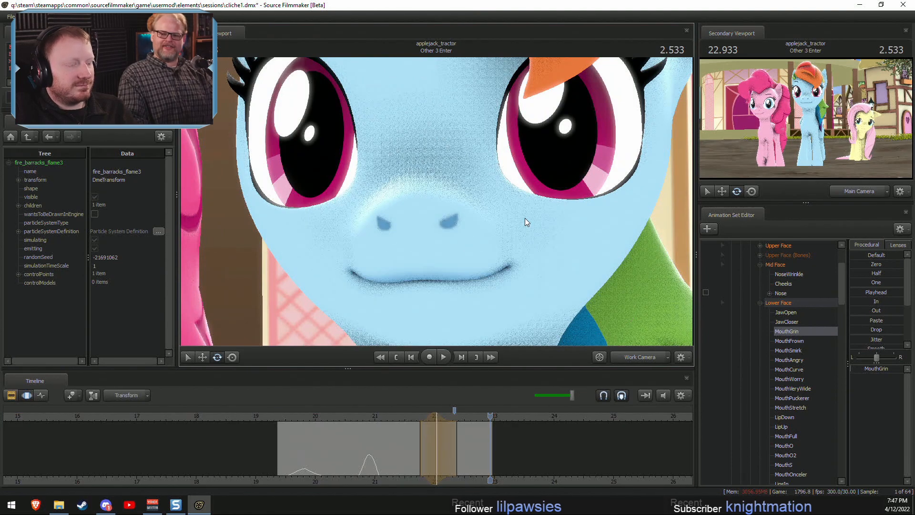
# Undo the earlier Mouth bone rotation and rotate the bone slightly again at 22.033 s.
pyautogui.moveTo(525, 218); pyautogui.dragTo(514, 195)
pyautogui.click(417, 414)
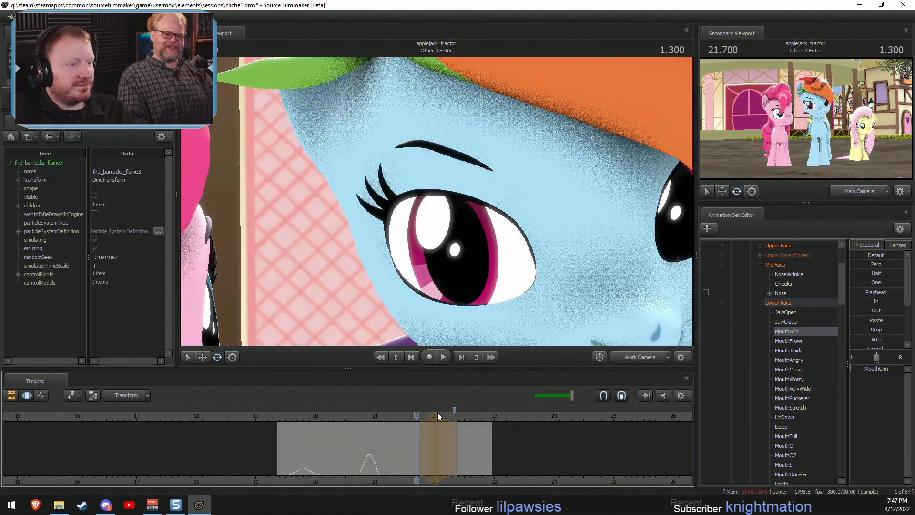
pyautogui.moveTo(413, 414); pyautogui.dragTo(436, 413)
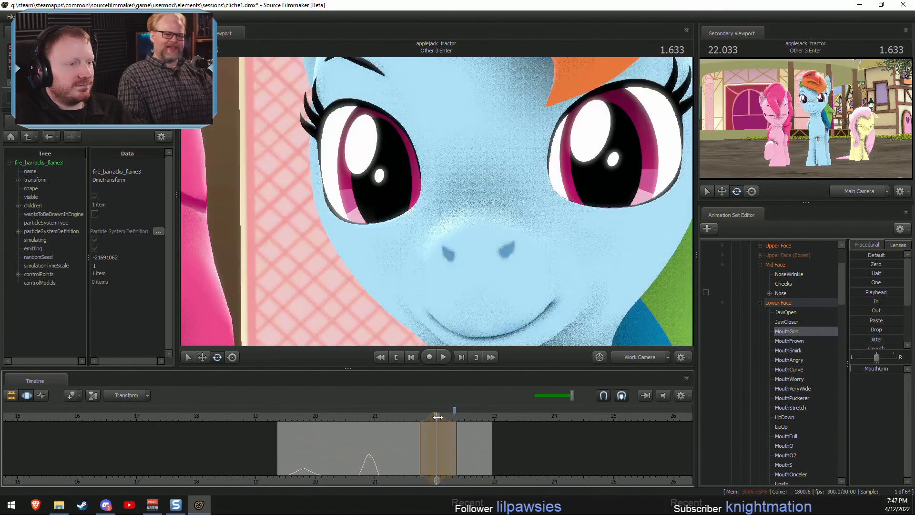
pyautogui.moveTo(465, 181); pyautogui.dragTo(480, 175)
pyautogui.hotkey('ctrl', 'z')
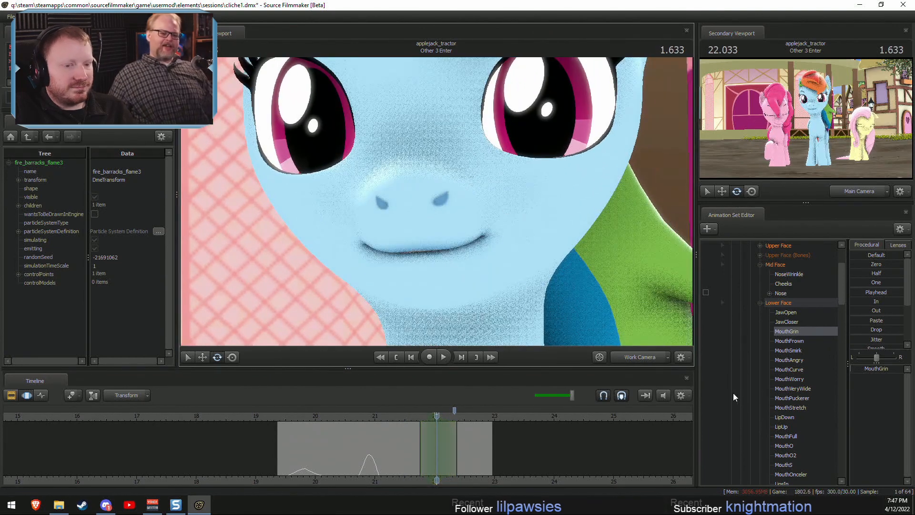
pyautogui.scroll(-15, 790, 324)
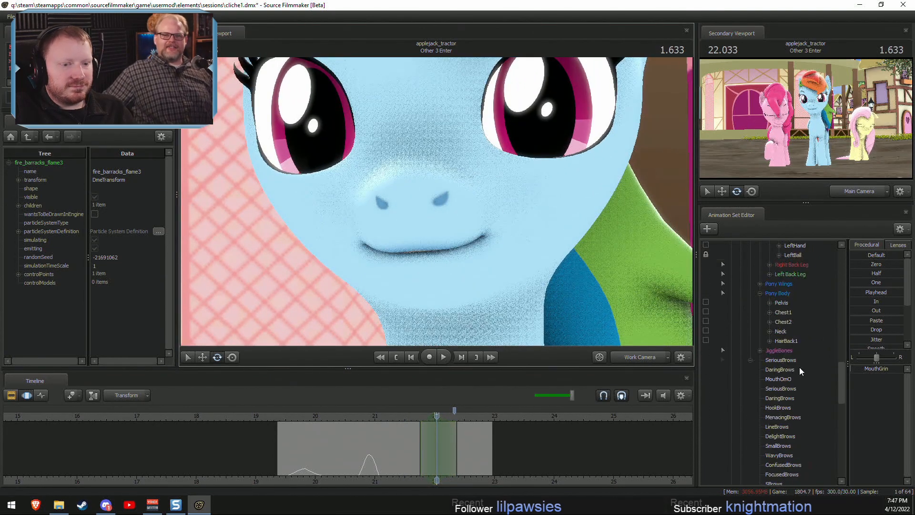
pyautogui.click(779, 359)
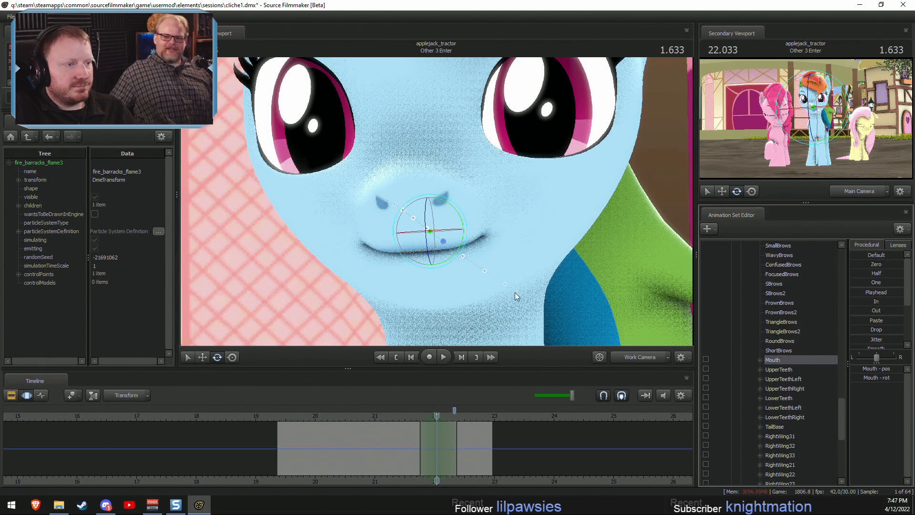
pyautogui.moveTo(442, 245); pyautogui.dragTo(440, 245)
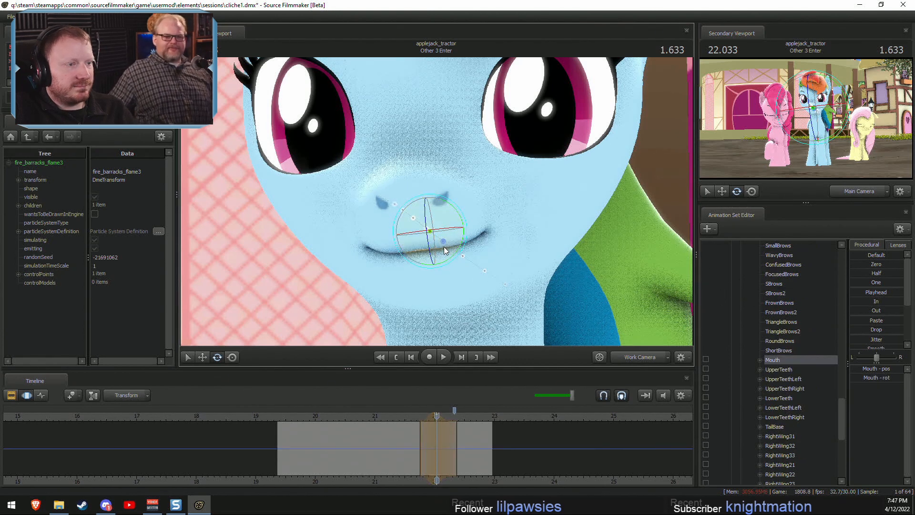
# Adjust the Mouth bone at 22.366 s, using a time selection that fades in from about 21.9 s and runs to the end.
pyautogui.moveTo(424, 418); pyautogui.dragTo(612, 437)
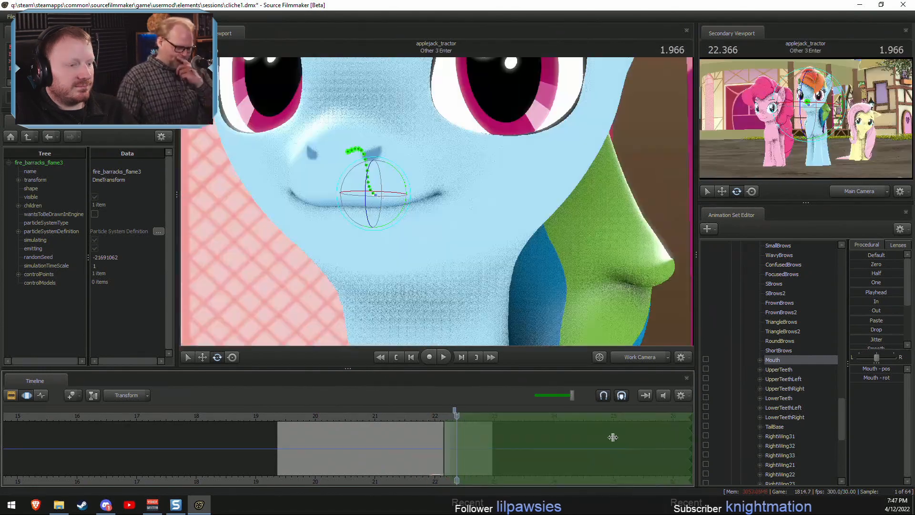
pyautogui.moveTo(522, 308); pyautogui.dragTo(476, 305)
pyautogui.moveTo(427, 187); pyautogui.dragTo(447, 198)
pyautogui.press('w')
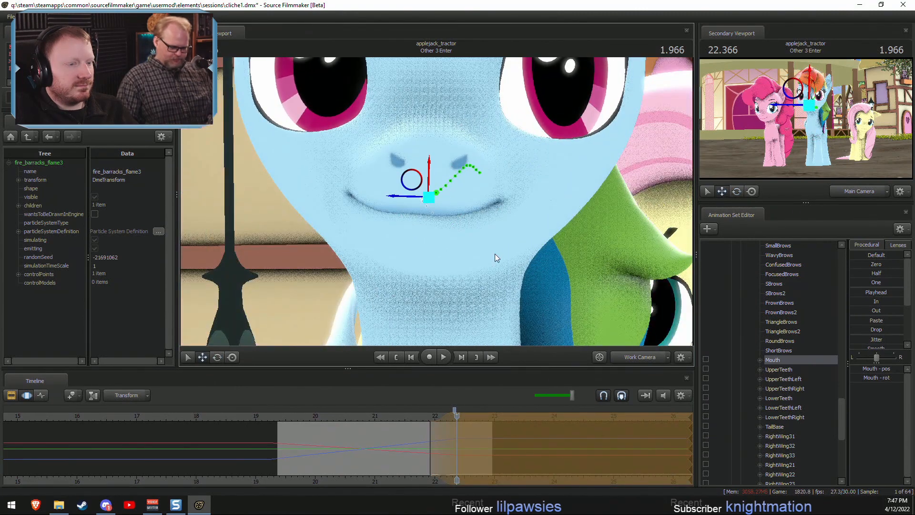
pyautogui.moveTo(447, 224); pyautogui.dragTo(449, 224)
# Review the mouth motion through the main camera in the Clip Editor, scrubbing from about 21.7 to 22.5 s.
pyautogui.press('F2')
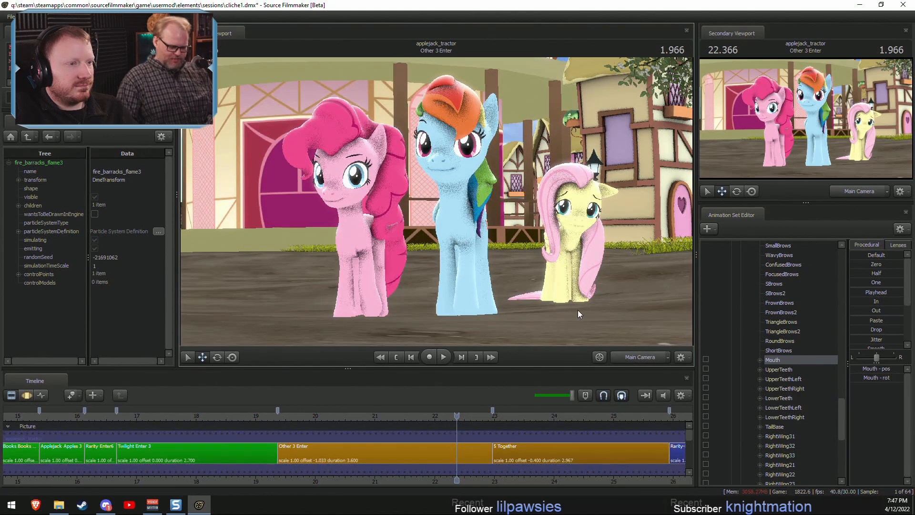
pyautogui.click(418, 414)
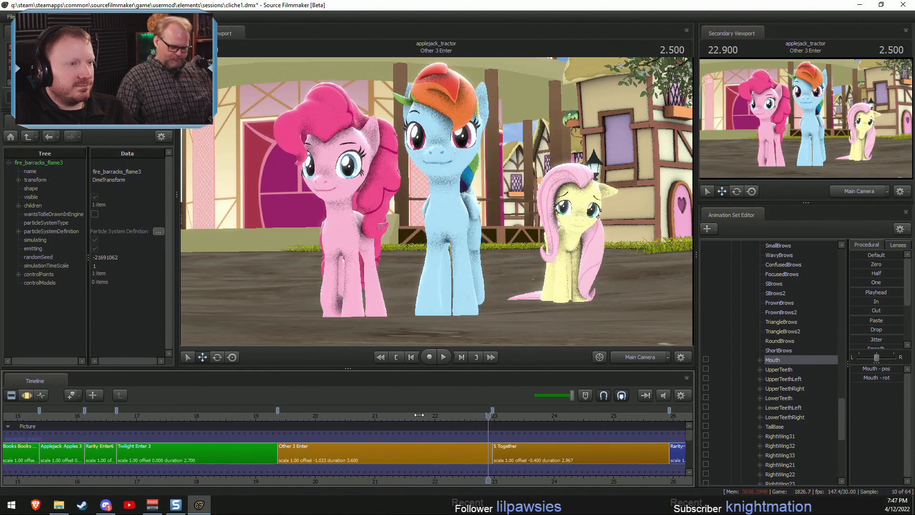
pyautogui.moveTo(430, 419); pyautogui.dragTo(465, 421)
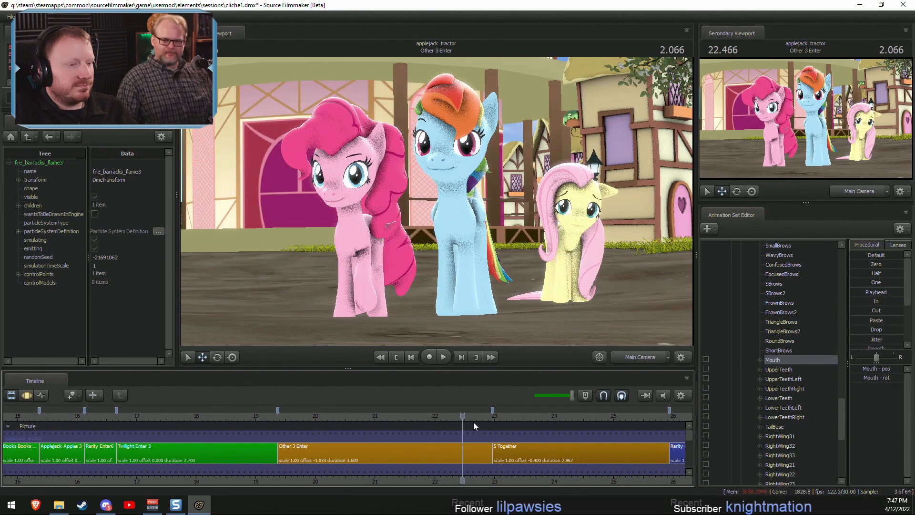
# Shape a one-sided grin at 22.5 s in the Motion Editor with the Lower Face MouthGrin and MouthPuckerer controls, using the left-right balance.
pyautogui.press('F3')
pyautogui.click(647, 359)
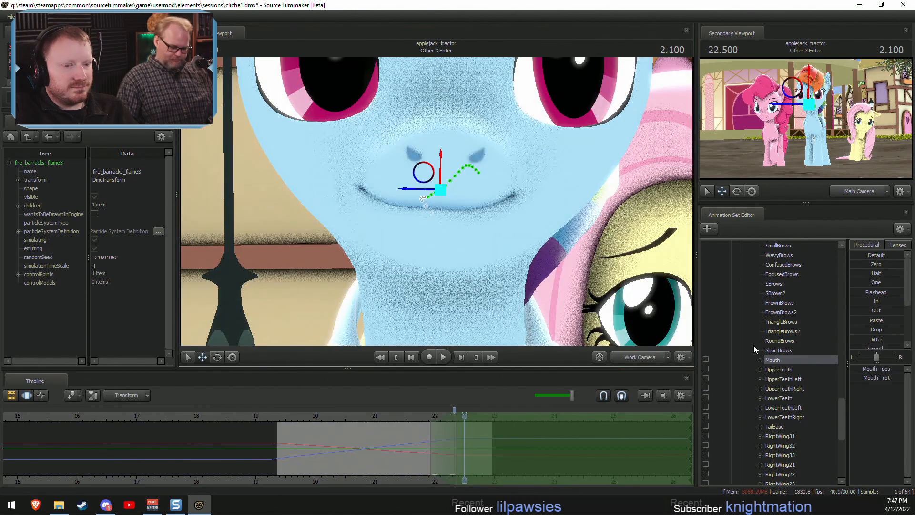
pyautogui.scroll(10, 788, 368)
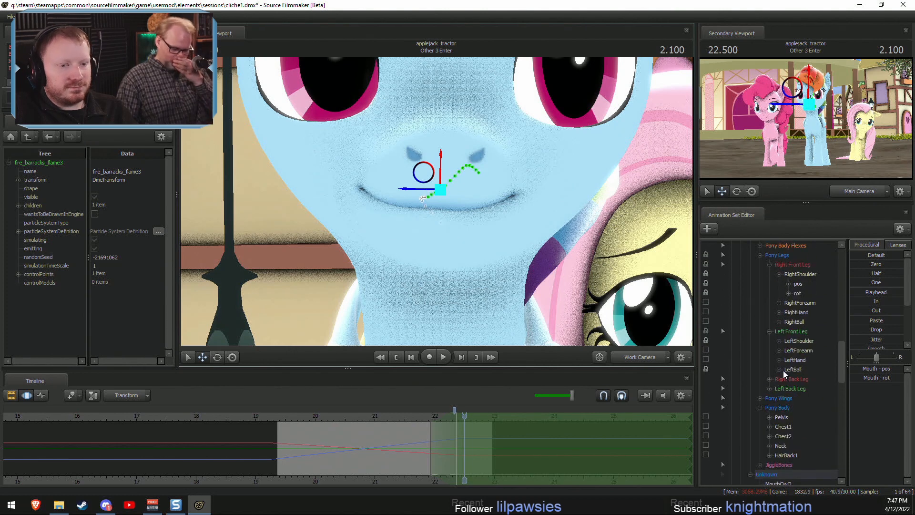
pyautogui.scroll(5, 789, 321)
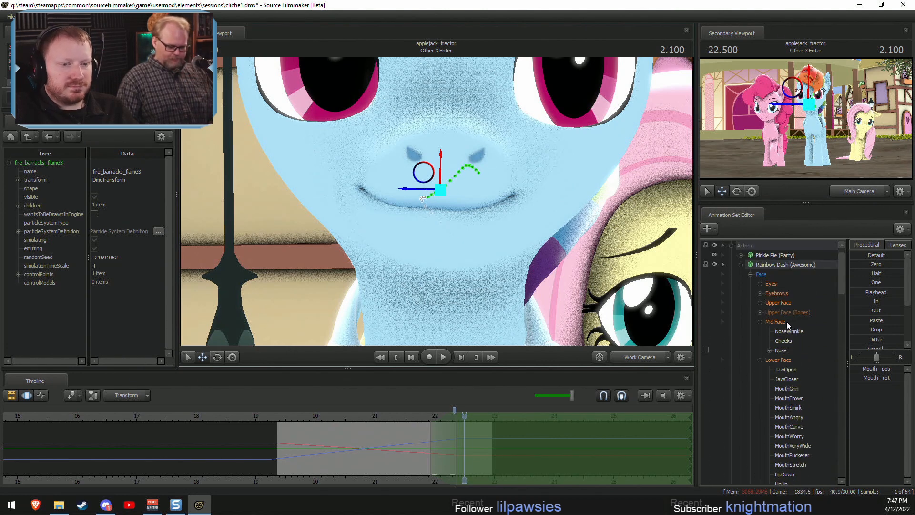
pyautogui.click(778, 360)
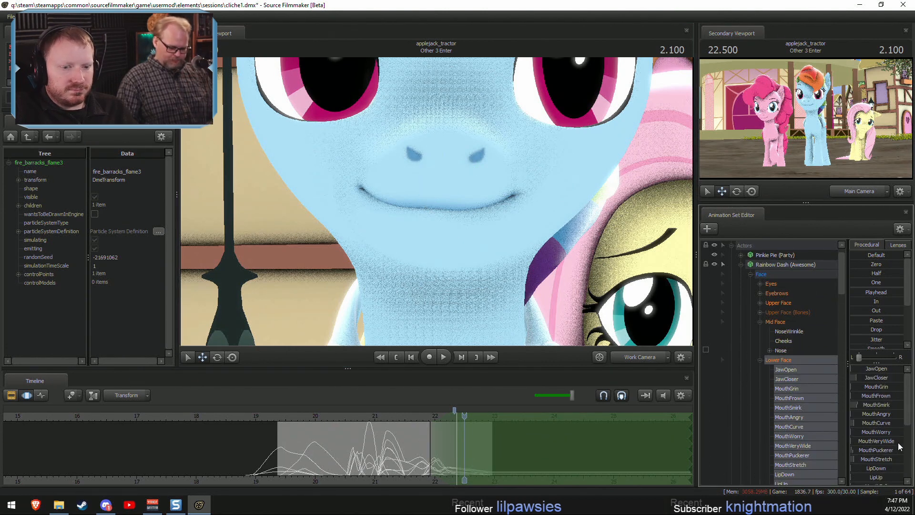
pyautogui.moveTo(871, 449); pyautogui.dragTo(872, 449)
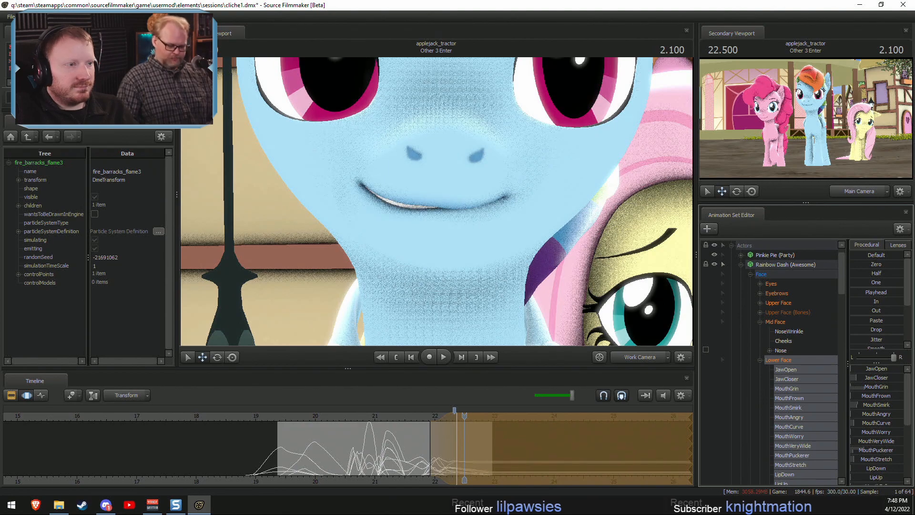
# Play back the new grin repeatedly in the work camera close-up from about 21.9 s.
pyautogui.press('space')
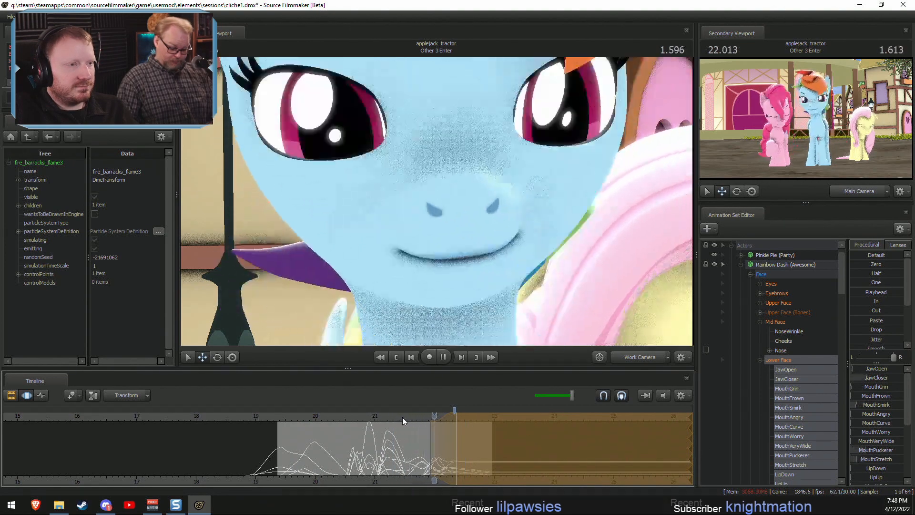
pyautogui.press('space')
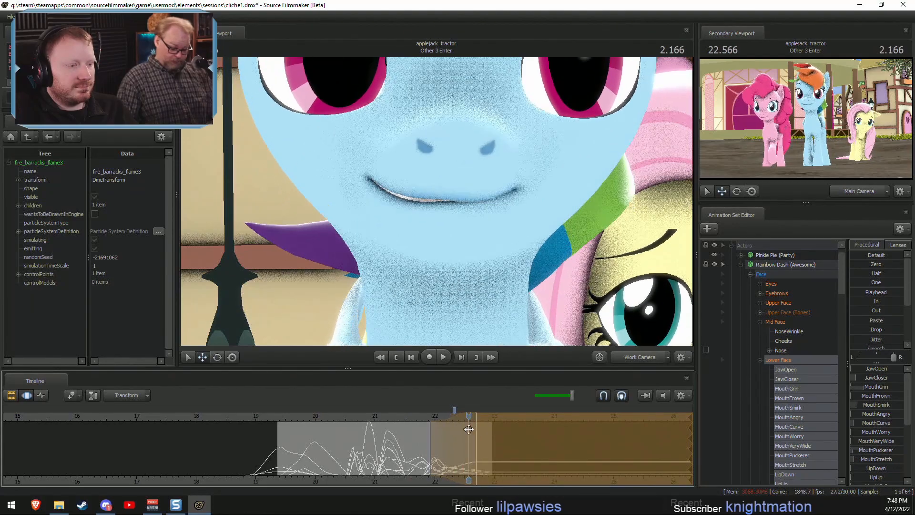
pyautogui.click(425, 416)
pyautogui.press('space')
pyautogui.press('space')
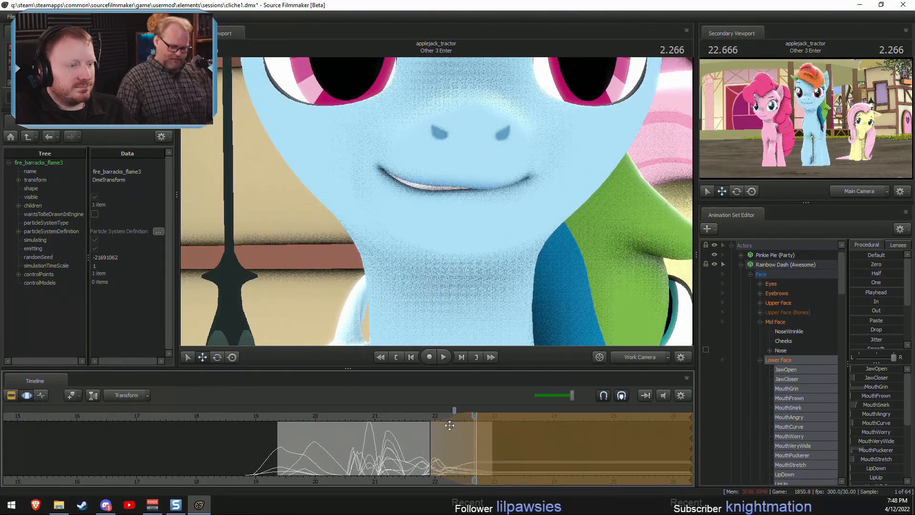
pyautogui.click(427, 417)
pyautogui.press('space')
pyautogui.press('space')
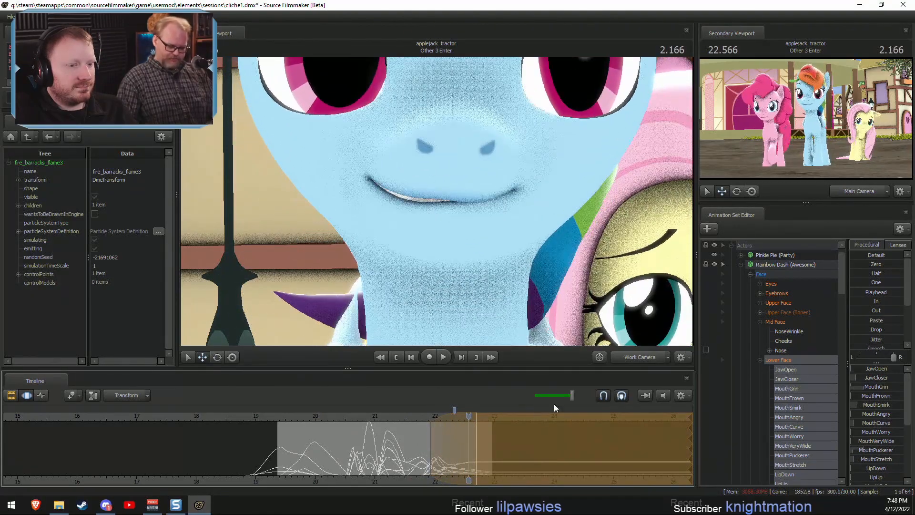
# Play the grin through the main camera from about 21.7 s, then return to the work camera close-up at 22.733 s.
pyautogui.click(634, 356)
pyautogui.click(419, 416)
pyautogui.press('space')
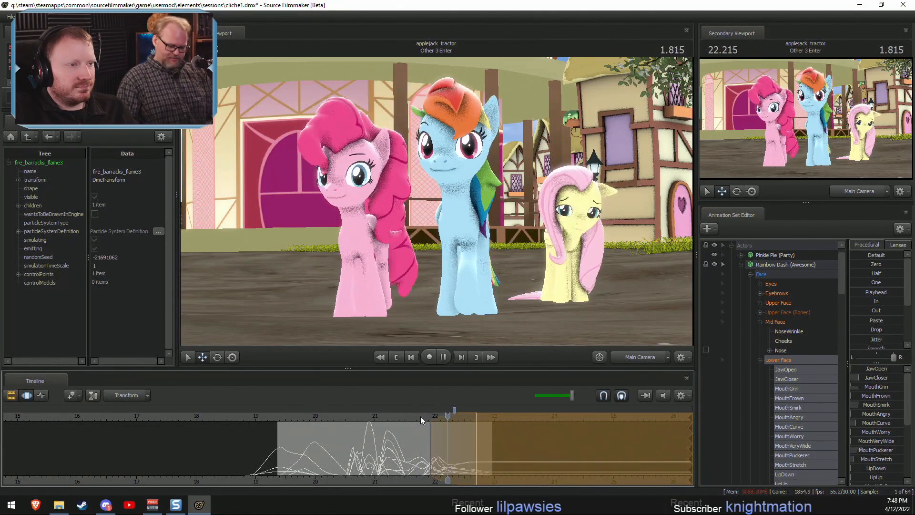
pyautogui.press('space')
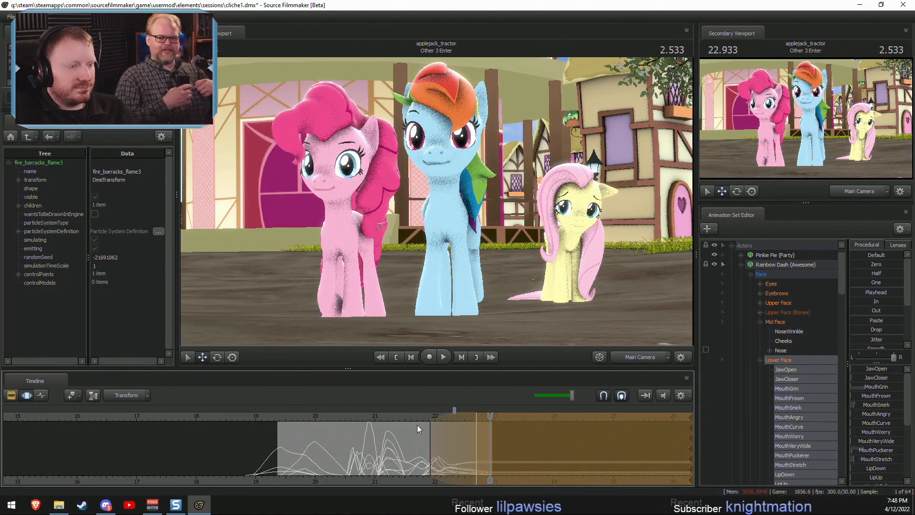
pyautogui.moveTo(416, 425); pyautogui.dragTo(478, 426)
pyautogui.click(644, 356)
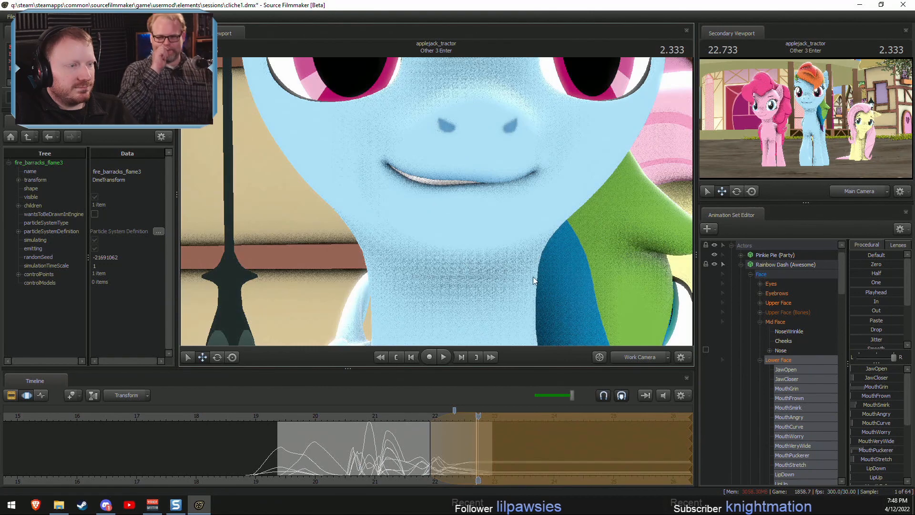
# Widen Rainbow Dash's one-sided grin at 22.733 s with the Lower Face MouthGrin control.
pyautogui.moveTo(532, 280); pyautogui.dragTo(534, 257)
pyautogui.moveTo(863, 388); pyautogui.dragTo(867, 388)
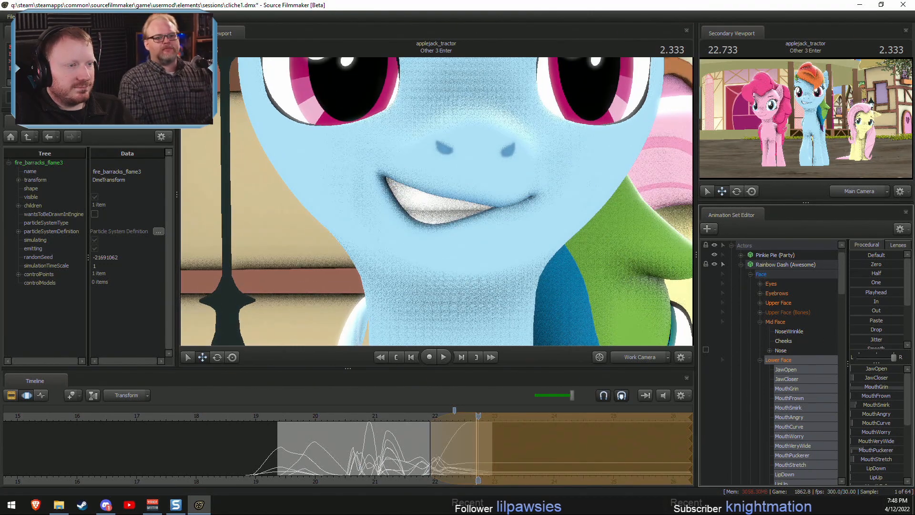
pyautogui.press('s')
pyautogui.moveTo(524, 267); pyautogui.dragTo(524, 223)
# Try a one-sided squint at 22.733 s with the Upper Face CloseEyes control, then undo it.
pyautogui.click(779, 304)
pyautogui.click(760, 303)
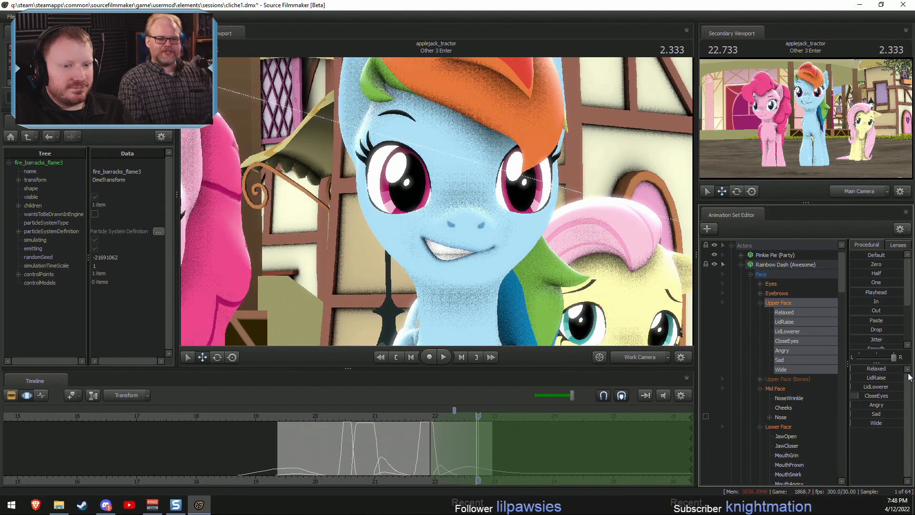
pyautogui.moveTo(859, 395); pyautogui.dragTo(862, 395)
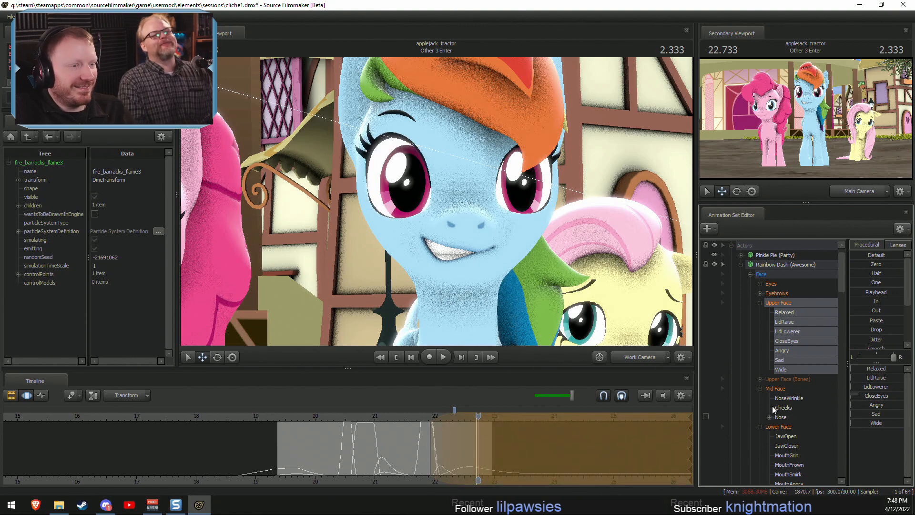
pyautogui.click(423, 415)
pyautogui.press('space')
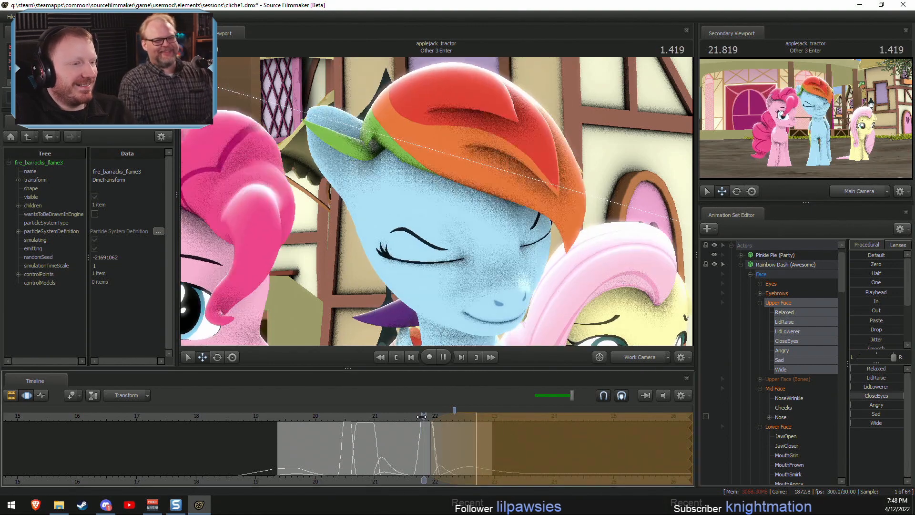
pyautogui.press('space')
pyautogui.hotkey('ctrl', 'z')
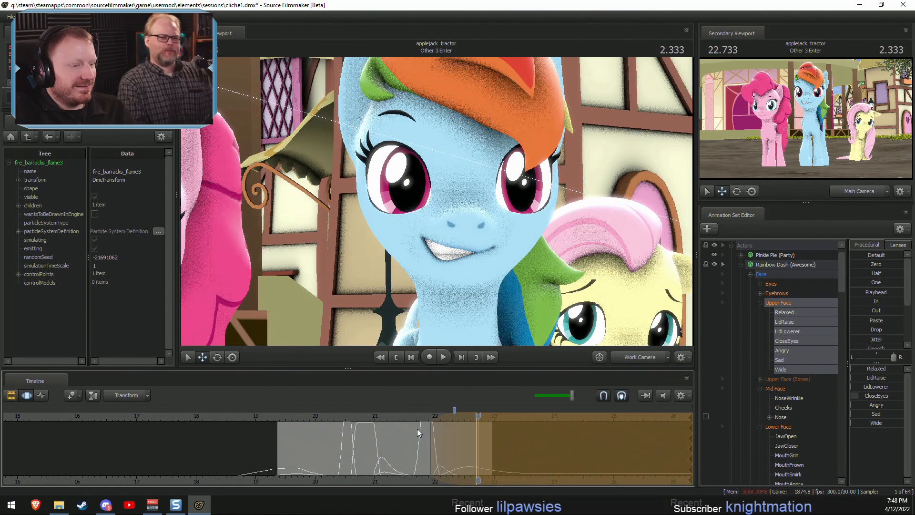
# Play the facial motion in the work camera from about 21.7 s and return the playhead to 22.666 s.
pyautogui.click(416, 416)
pyautogui.press('space')
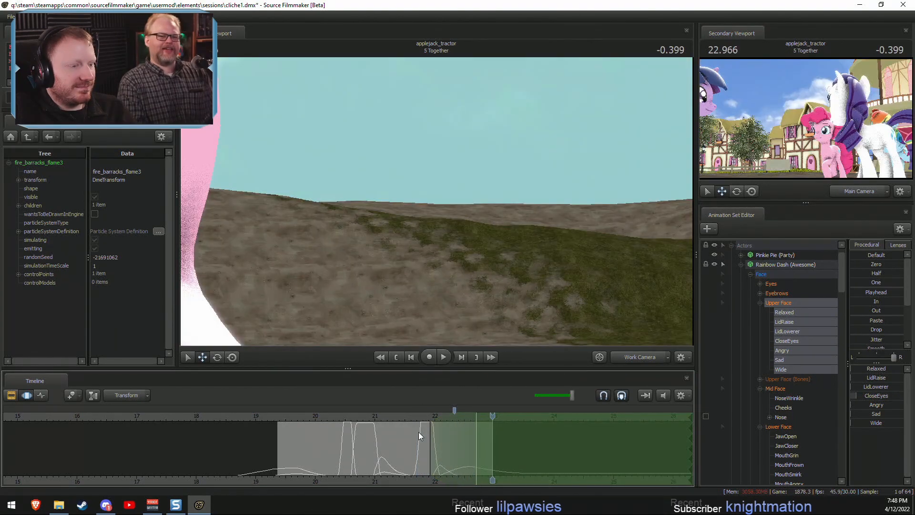
pyautogui.moveTo(418, 432); pyautogui.dragTo(474, 436)
pyautogui.moveTo(437, 202); pyautogui.dragTo(520, 234)
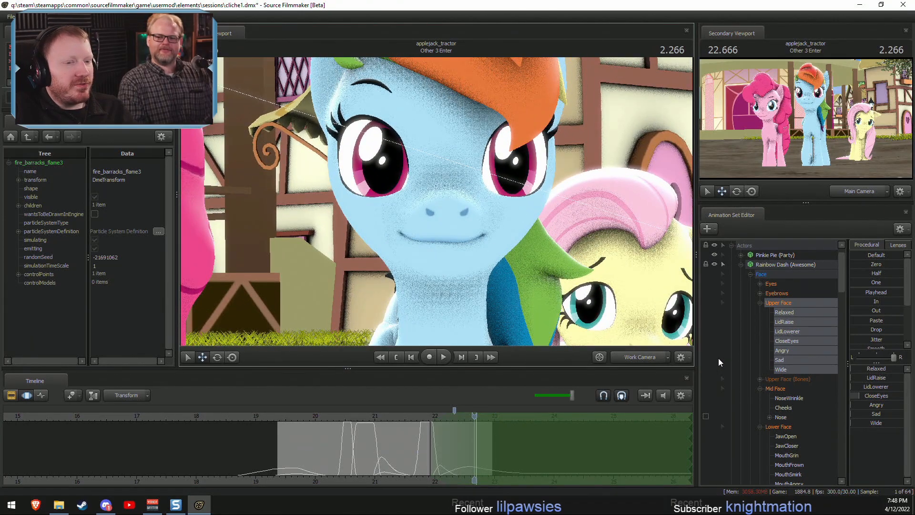
# Shape an even smile at about 22.7 s with the Lower Face MouthSmirk and MouthCurve controls, using a centred left-right balance.
pyautogui.click(791, 425)
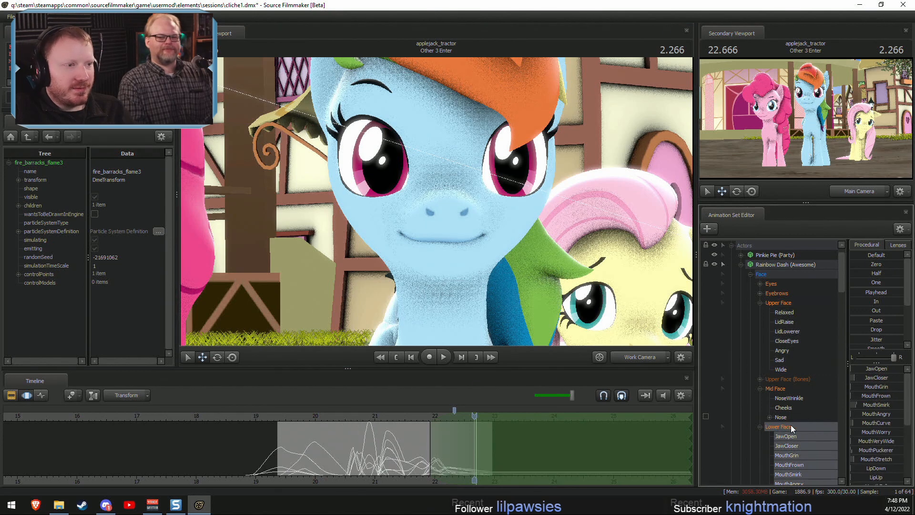
pyautogui.moveTo(866, 404); pyautogui.dragTo(855, 403)
pyautogui.scroll(-3, 819, 405)
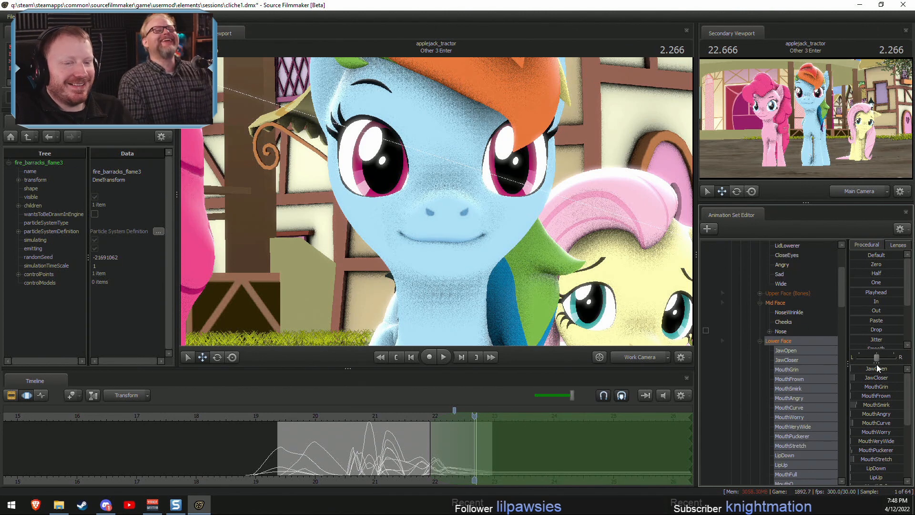
pyautogui.moveTo(880, 422); pyautogui.dragTo(881, 422)
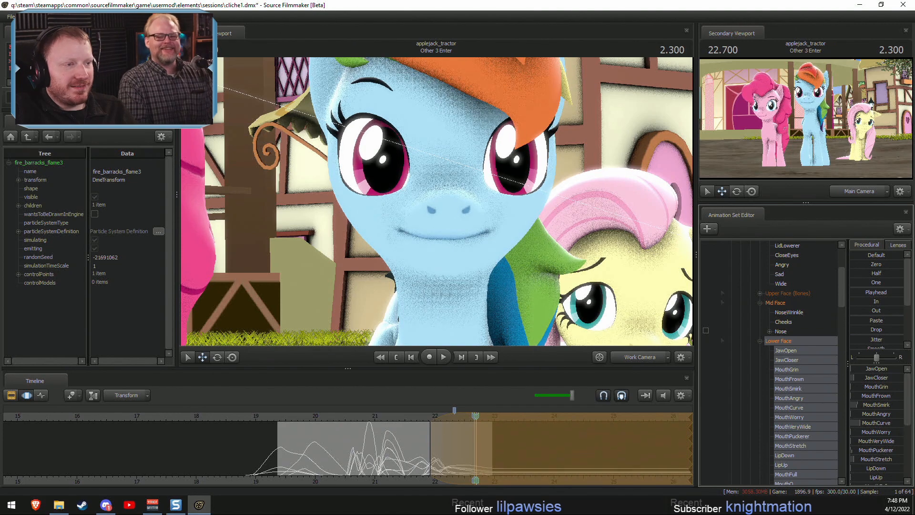
pyautogui.moveTo(476, 416); pyautogui.dragTo(474, 416)
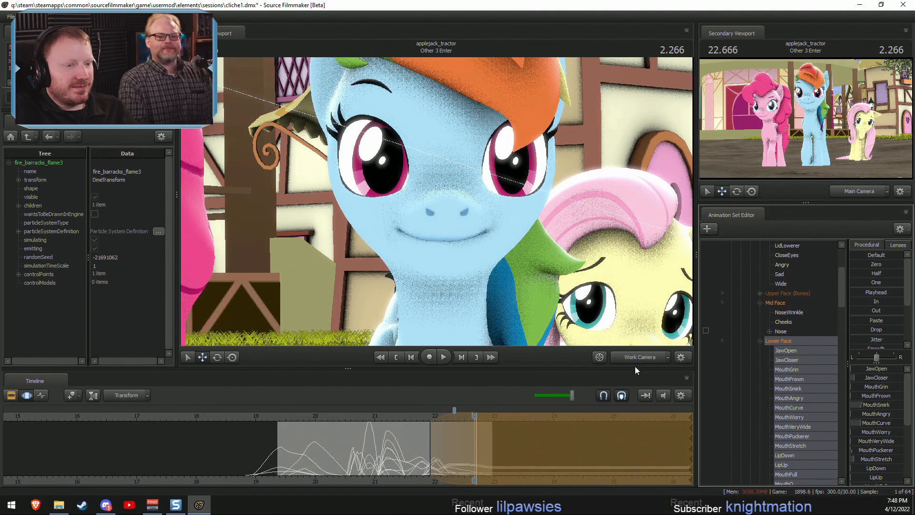
# Play the new smile repeatedly through the main camera from about 21.4 s to the end of the shot.
pyautogui.press('space')
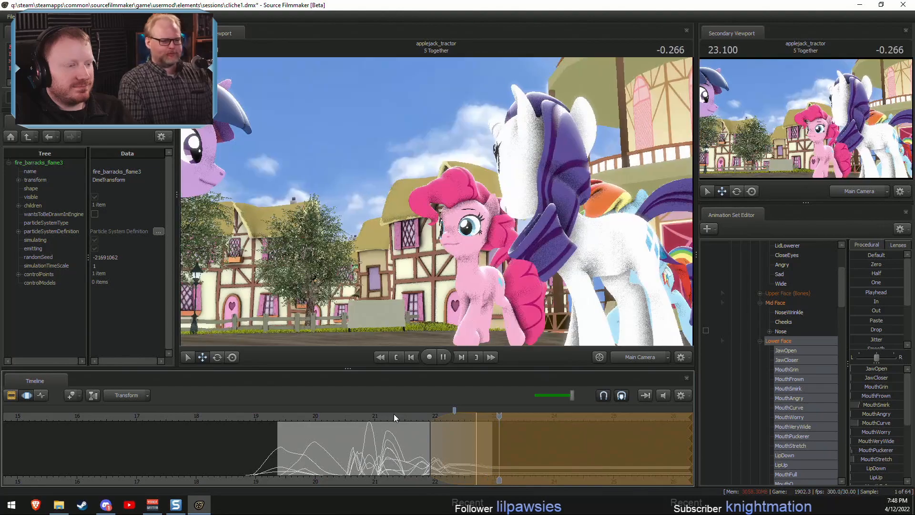
pyautogui.click(396, 416)
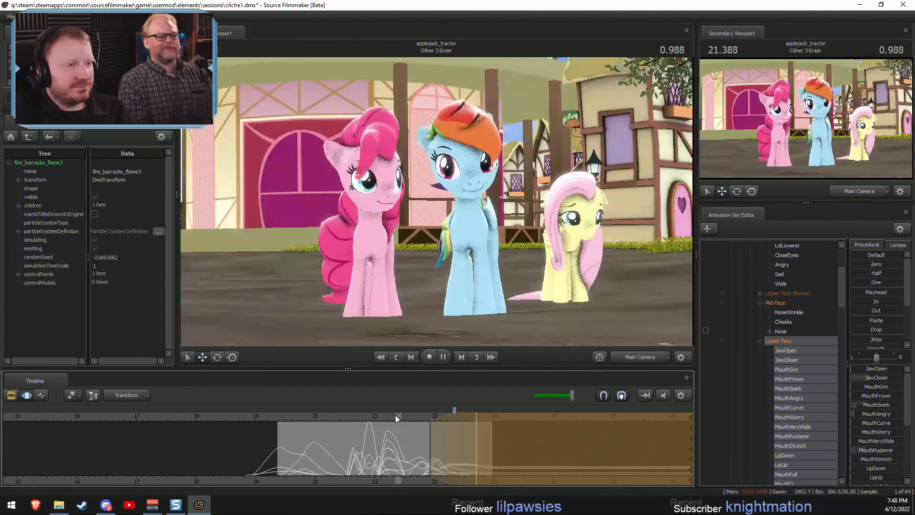
pyautogui.press('space')
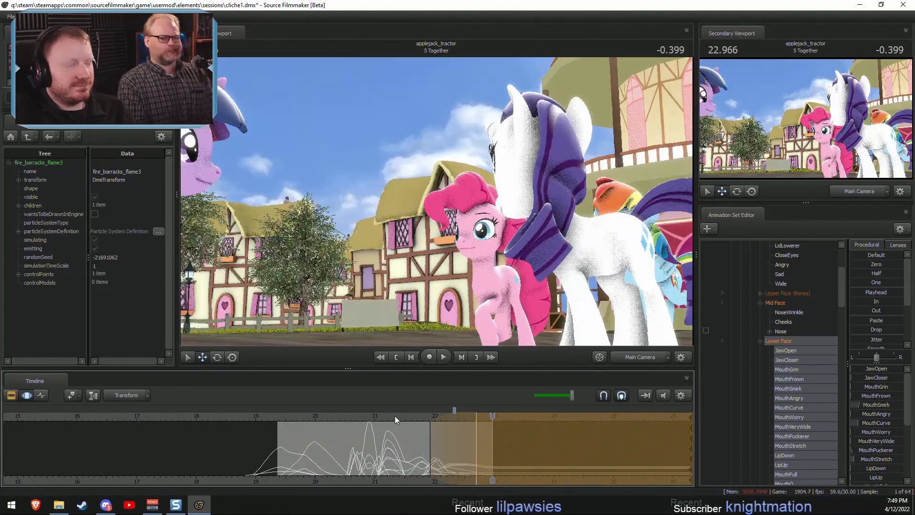
pyautogui.click(405, 416)
pyautogui.press('space')
pyautogui.press('space')
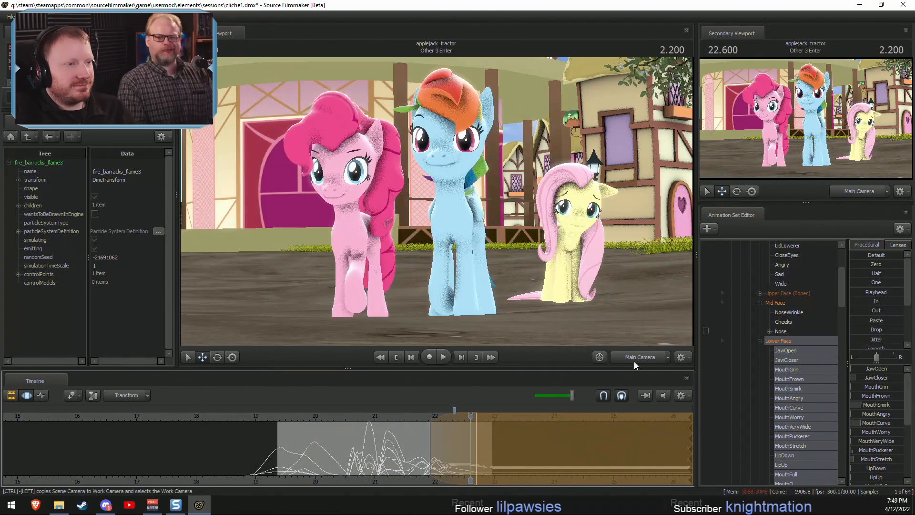
# Try raising Rainbow Dash's MouthOwO control at about 22.7 s in a work camera close-up copied from the main camera.
pyautogui.keyDown('ctrl'); pyautogui.click(634, 361); pyautogui.keyUp('ctrl')
pyautogui.press('w')
pyautogui.moveTo(563, 286); pyautogui.dragTo(561, 248)
pyautogui.click(791, 352)
pyautogui.scroll(-12, 804, 397)
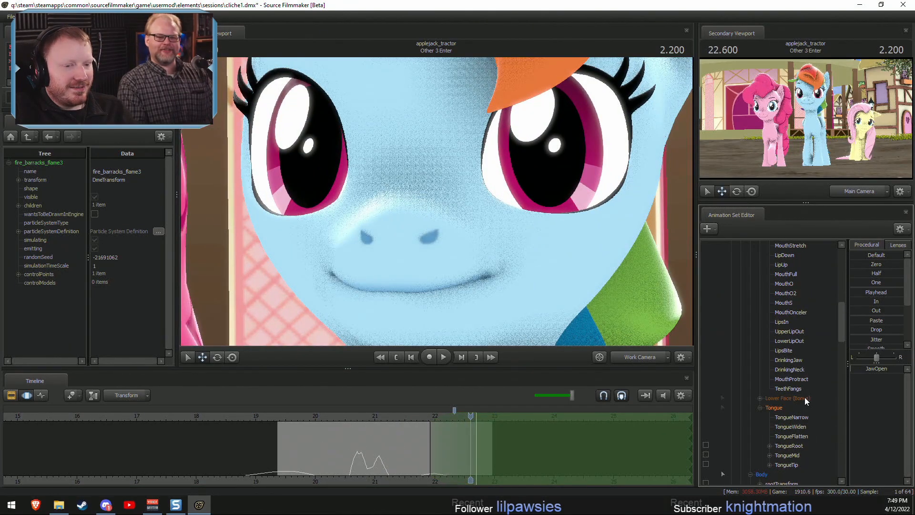
pyautogui.scroll(1, 803, 413)
pyautogui.scroll(-8, 777, 395)
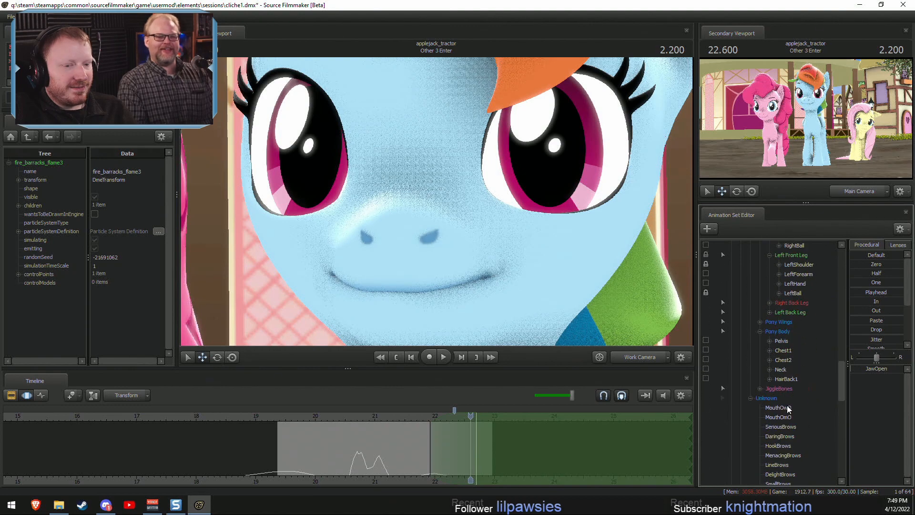
pyautogui.moveTo(856, 369); pyautogui.dragTo(865, 368)
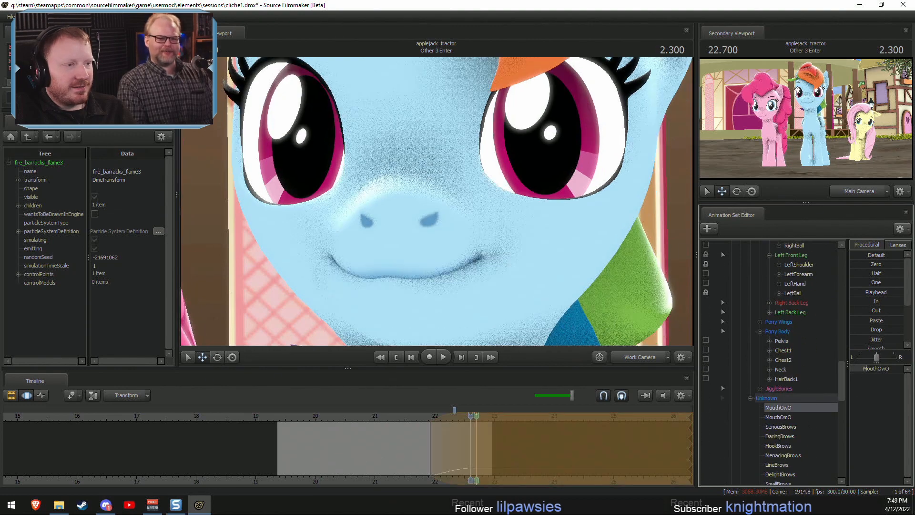
pyautogui.press('s')
pyautogui.moveTo(553, 273); pyautogui.dragTo(427, 296)
# Play the Other 3 Enter shot in the Clip Editor's work camera close-up from 19.466 s.
pyautogui.press('Escape')
pyautogui.hotkey('ctrl', '1')
pyautogui.click(284, 415)
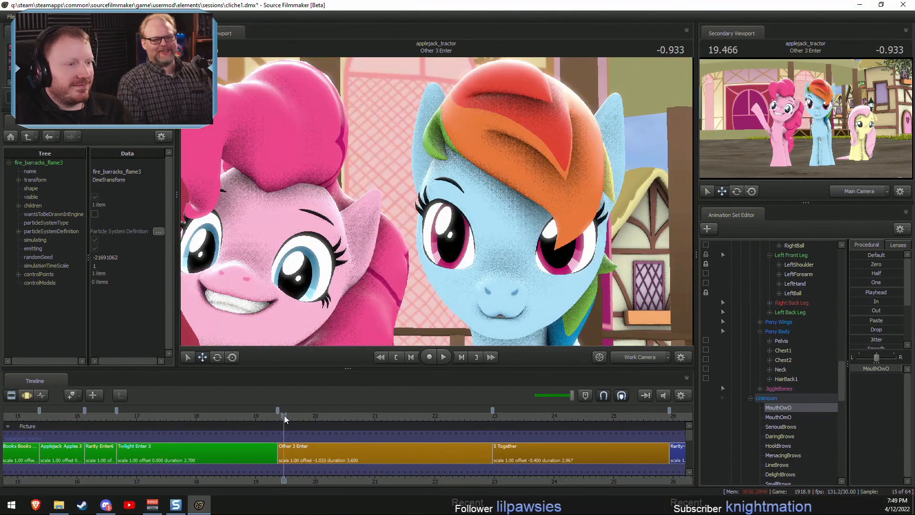
pyautogui.press('space')
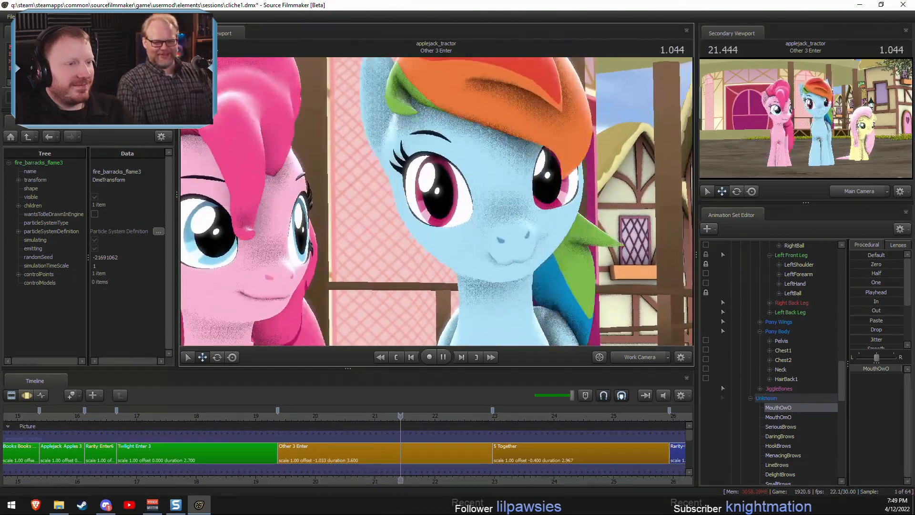
pyautogui.press('space')
# Examine Rainbow Dash's MouthOwO shape from several close angles, scrubbing between about 22 and 21.4 s.
pyautogui.press('w')
pyautogui.moveTo(435, 228); pyautogui.dragTo(432, 206)
pyautogui.press('s')
pyautogui.moveTo(479, 420); pyautogui.dragTo(430, 422)
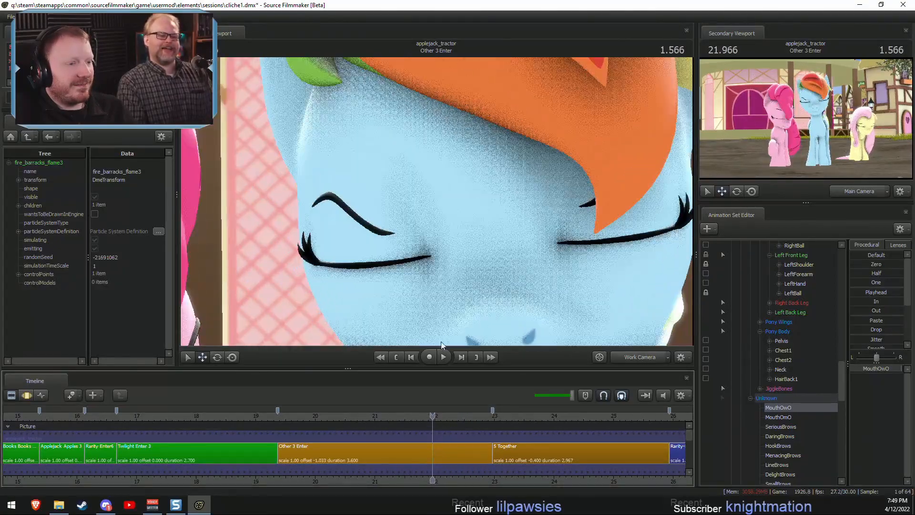
pyautogui.moveTo(450, 273); pyautogui.dragTo(461, 294)
pyautogui.moveTo(432, 412); pyautogui.dragTo(396, 411)
pyautogui.moveTo(436, 267); pyautogui.dragTo(405, 256)
pyautogui.press('w')
pyautogui.press('s')
pyautogui.press('w')
pyautogui.press('d')
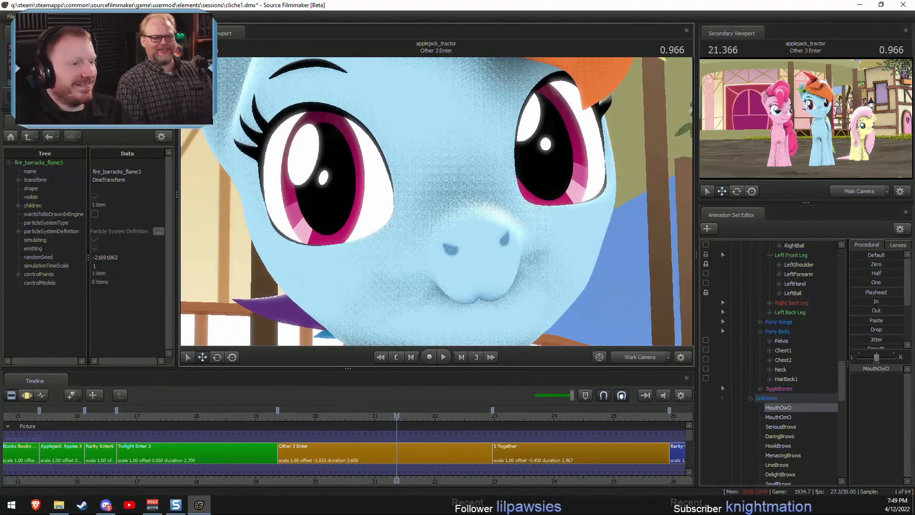
pyautogui.press('s')
pyautogui.moveTo(436, 202); pyautogui.dragTo(437, 199)
pyautogui.press('a')
# Undo the MouthOwO changes in the Motion Editor.
pyautogui.press('F3')
pyautogui.hotkey('ctrl', 'z')
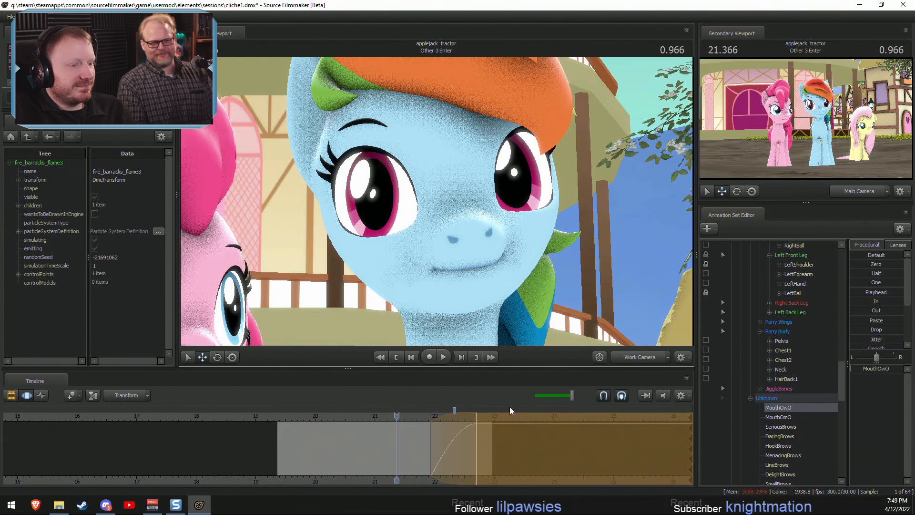
pyautogui.moveTo(422, 415); pyautogui.dragTo(456, 416)
pyautogui.hotkey('ctrl', 'z')
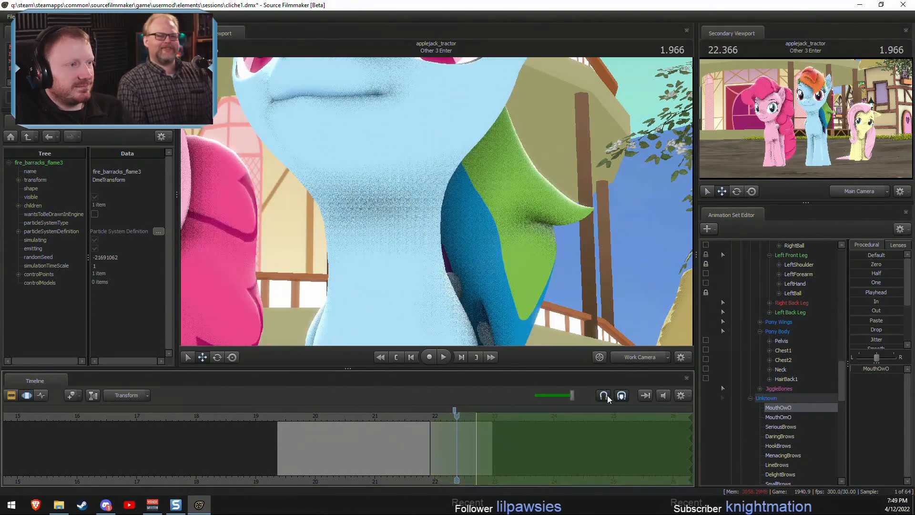
# Review the shot through the main camera, playing it from several points between about 19.4 and 21.2 s.
pyautogui.click(632, 357)
pyautogui.click(385, 419)
pyautogui.press('space')
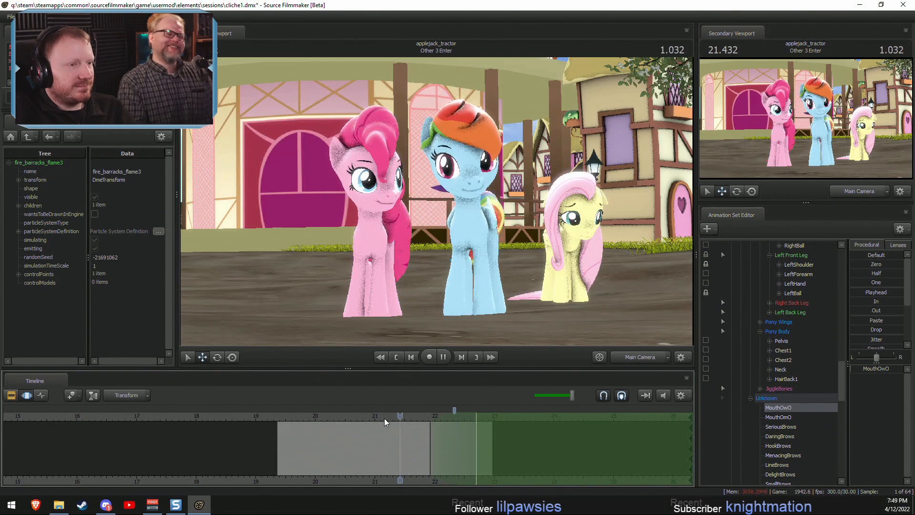
pyautogui.press('space')
pyautogui.press('space')
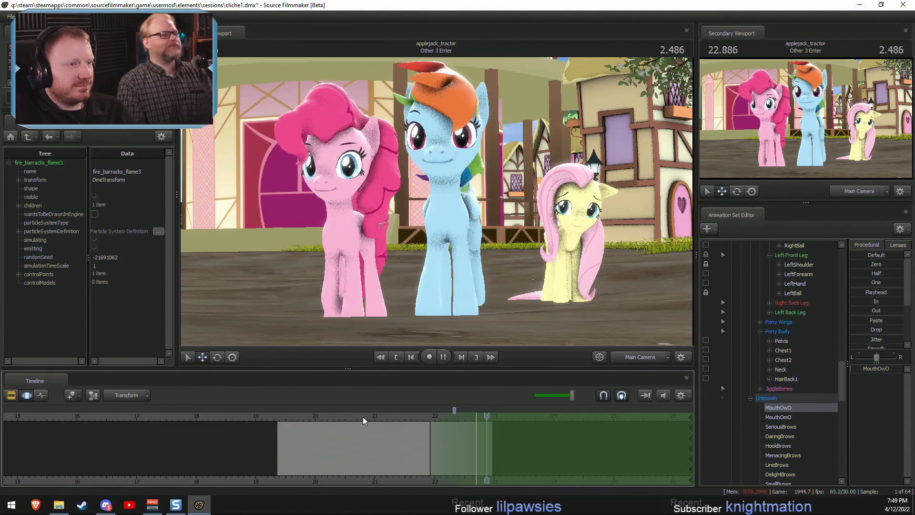
pyautogui.press('space')
pyautogui.click(282, 418)
pyautogui.press('space')
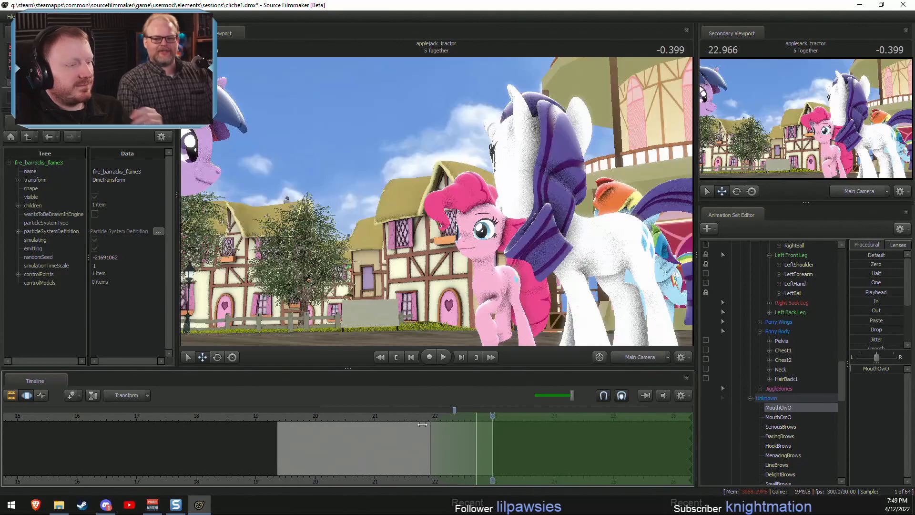
pyautogui.click(394, 410)
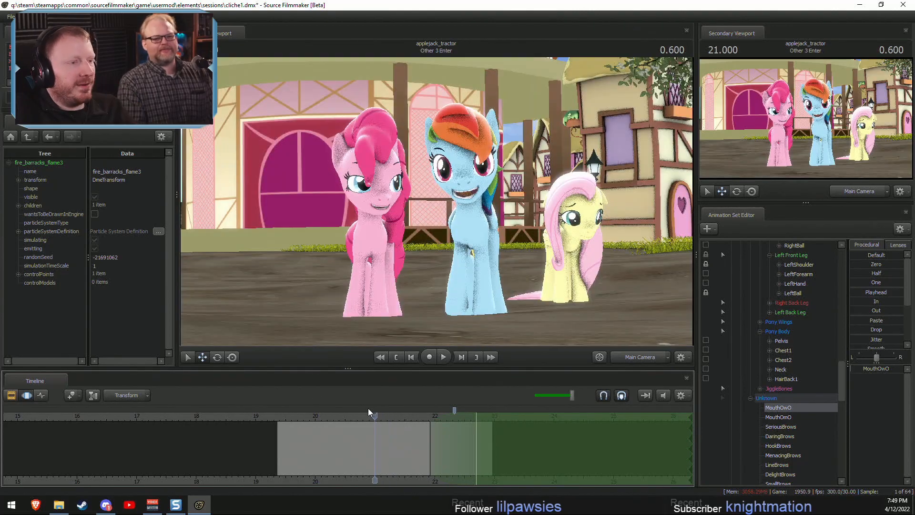
pyautogui.press('space')
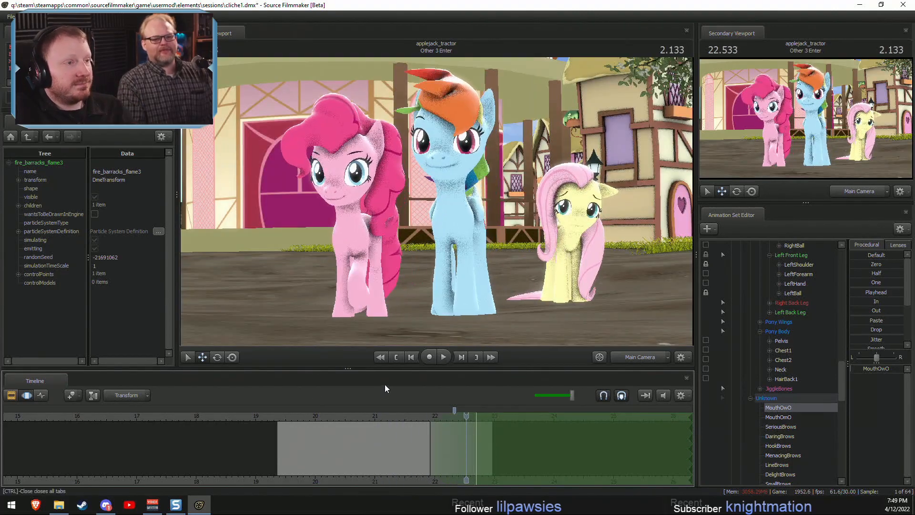
pyautogui.press('space')
# Select Rainbow Dash's Upper Face controls and narrow the time selection to around 22.433 s.
pyautogui.scroll(10, 781, 345)
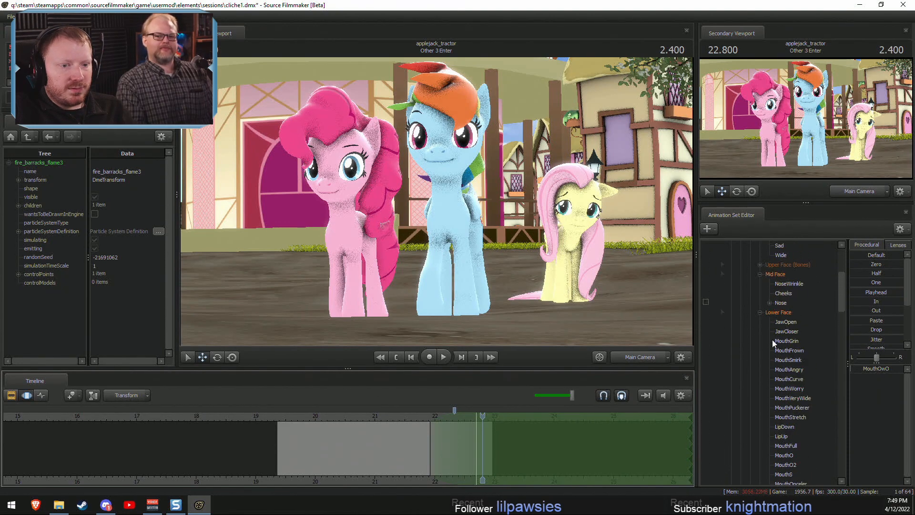
pyautogui.click(786, 275)
pyautogui.scroll(5, 432, 457)
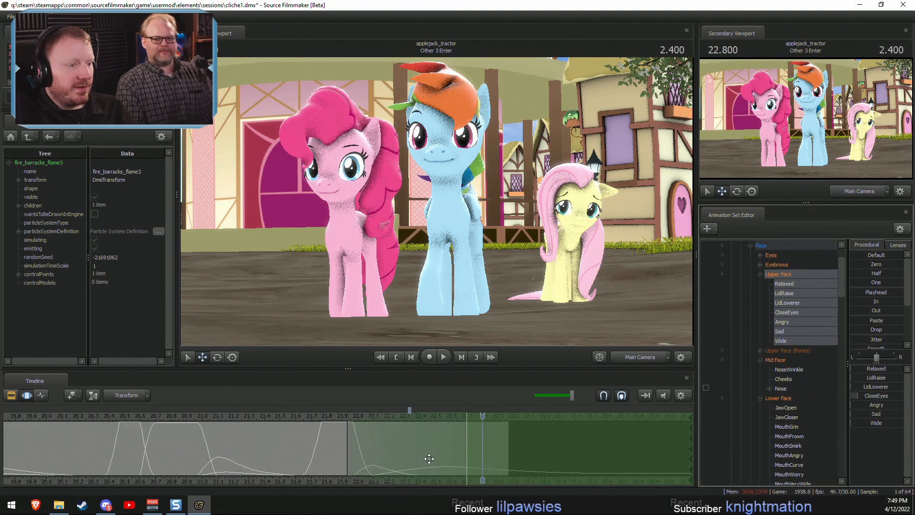
pyautogui.moveTo(428, 459); pyautogui.dragTo(369, 460)
pyautogui.keyDown('shift'); pyautogui.click(426, 464); pyautogui.keyUp('shift')
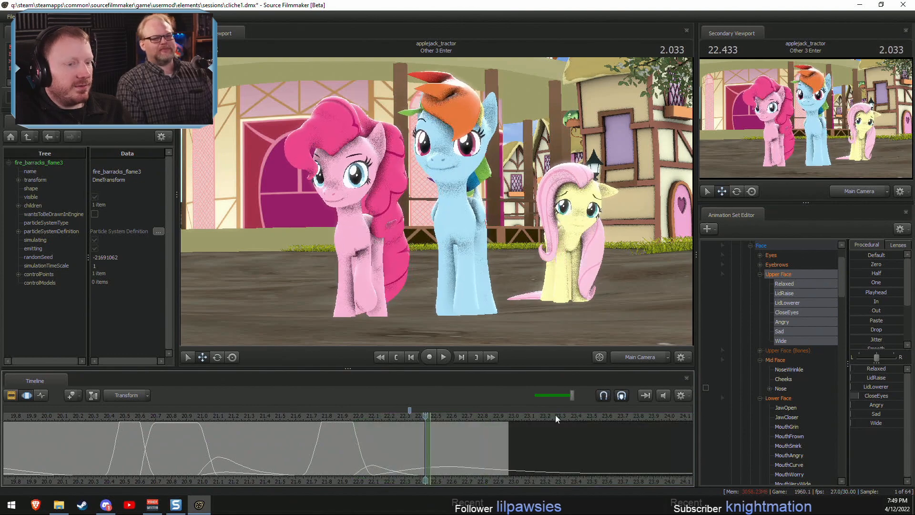
# Frame Rainbow Dash's head in the work camera and extend the time selection to span about 22.1 to 23.7 s.
pyautogui.click(638, 358)
pyautogui.moveTo(572, 266); pyautogui.dragTo(588, 219)
pyautogui.press('w')
pyautogui.moveTo(436, 202); pyautogui.dragTo(436, 202)
pyautogui.moveTo(395, 433); pyautogui.dragTo(447, 459)
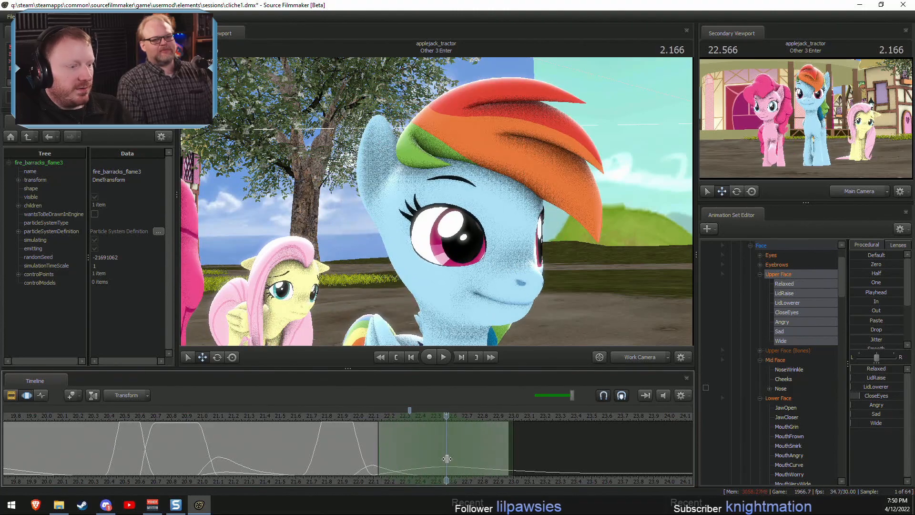
pyautogui.moveTo(518, 465); pyautogui.dragTo(628, 458)
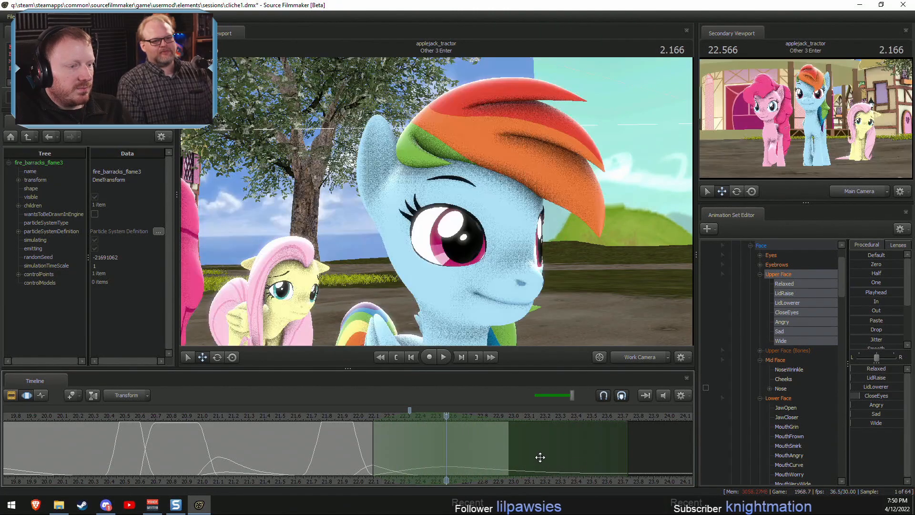
# Apply the Playhead preset to Rainbow Dash's Eyebrows over the selected time, using the pose at about 20.566 s.
pyautogui.moveTo(345, 414); pyautogui.dragTo(135, 420)
pyautogui.click(795, 267)
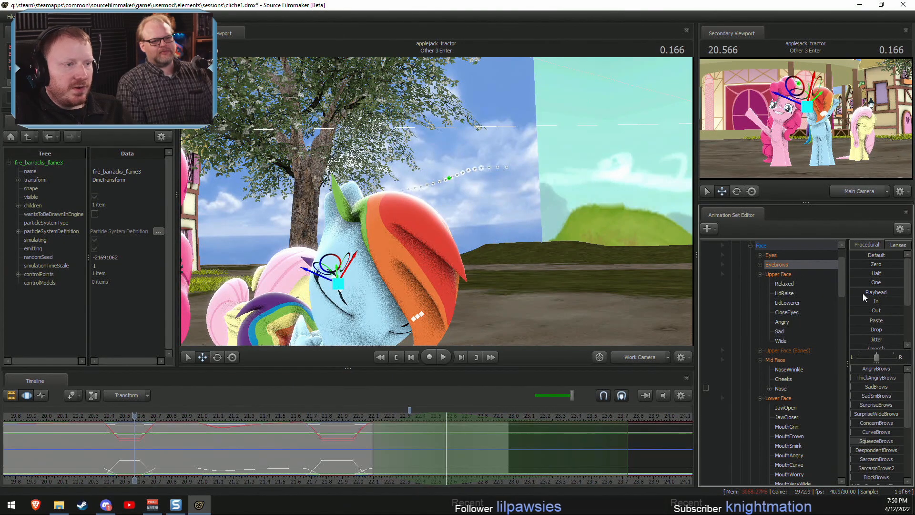
pyautogui.moveTo(863, 293); pyautogui.dragTo(867, 293)
pyautogui.moveTo(379, 437); pyautogui.dragTo(515, 442)
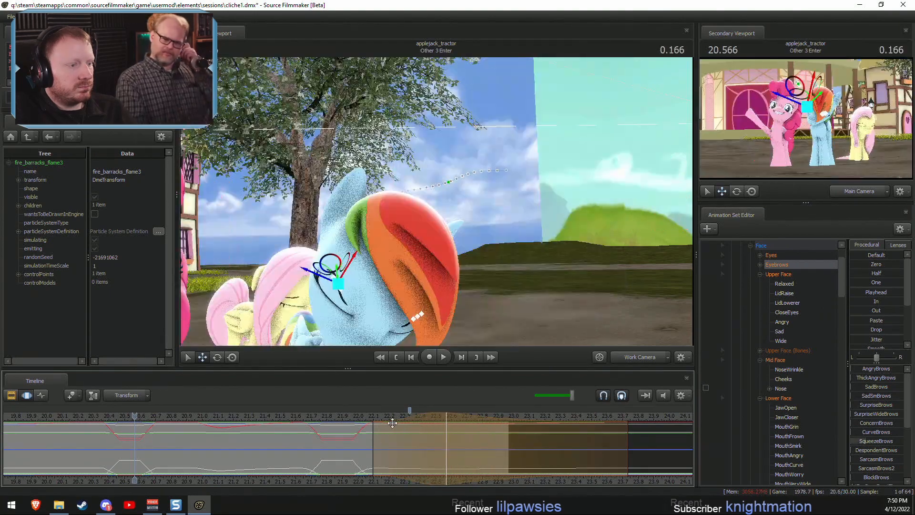
# Review the end of the Other 3 Enter shot through the main camera, playing it on into 5 Together.
pyautogui.click(327, 414)
pyautogui.press('space')
pyautogui.press('space')
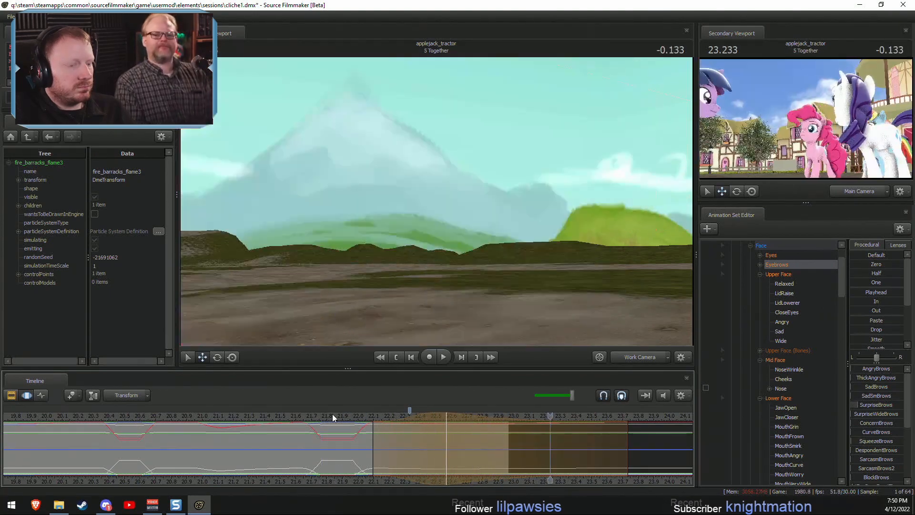
pyautogui.click(640, 357)
pyautogui.click(321, 414)
pyautogui.press('space')
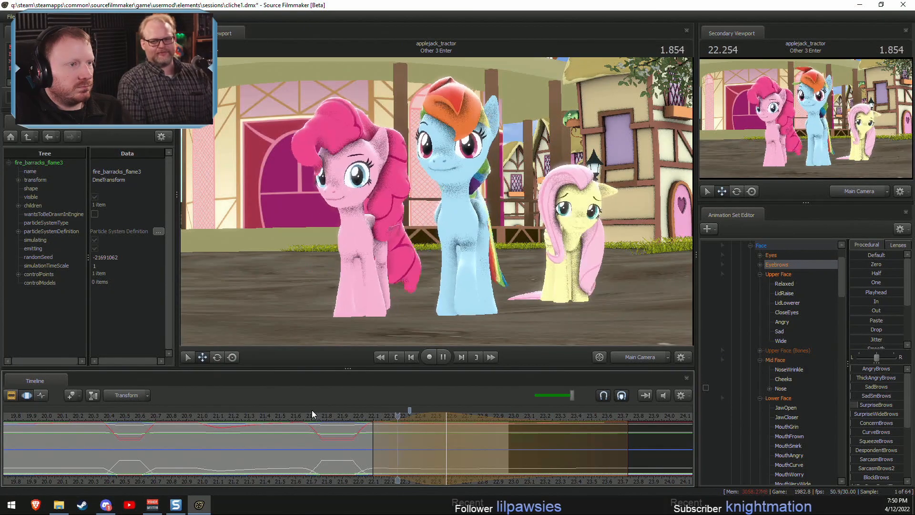
pyautogui.press('F2')
pyautogui.press('space')
pyautogui.press('F3')
pyautogui.press('F2')
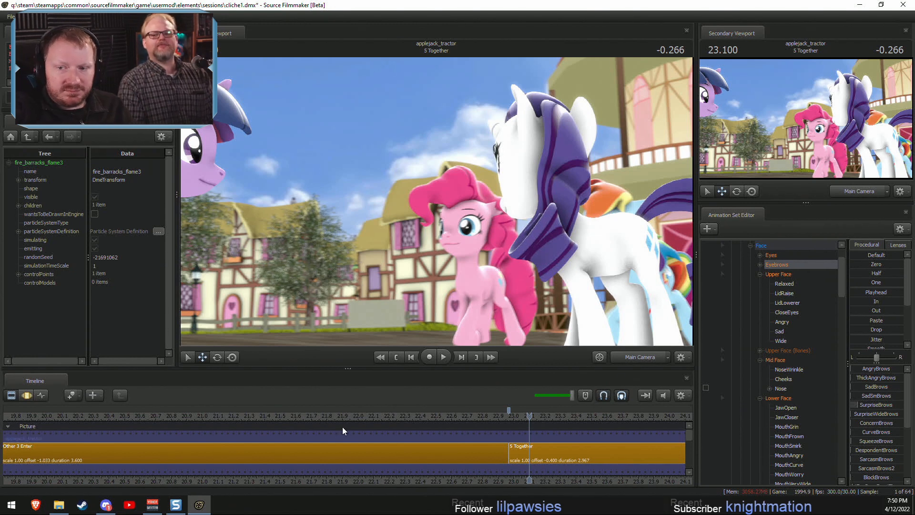
# Show the neighbouring shots on the timeline and replay Other 3 Enter from about 19.6 s.
pyautogui.scroll(-9, 324, 460)
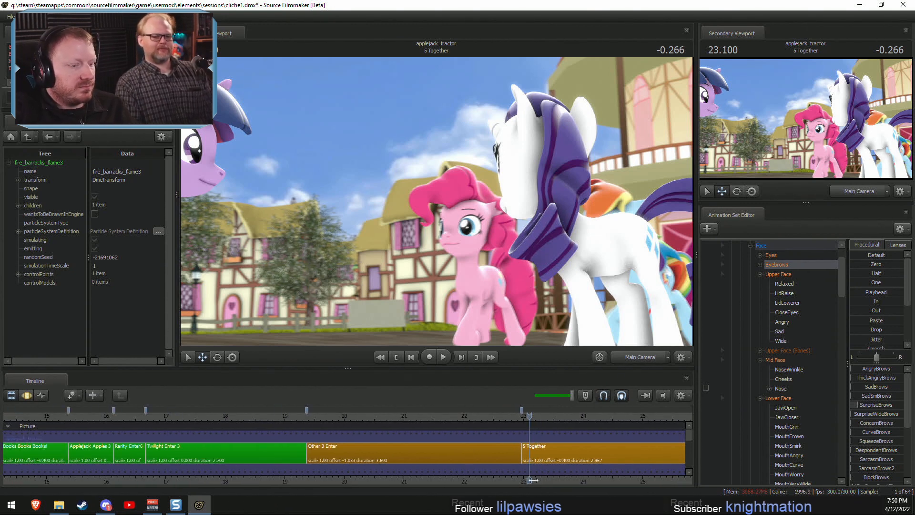
pyautogui.click(322, 415)
pyautogui.press('space')
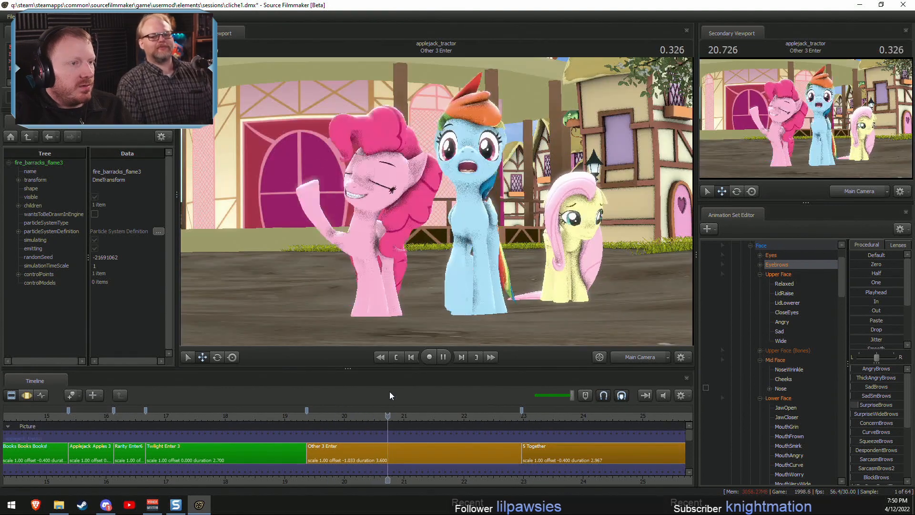
pyautogui.press('space')
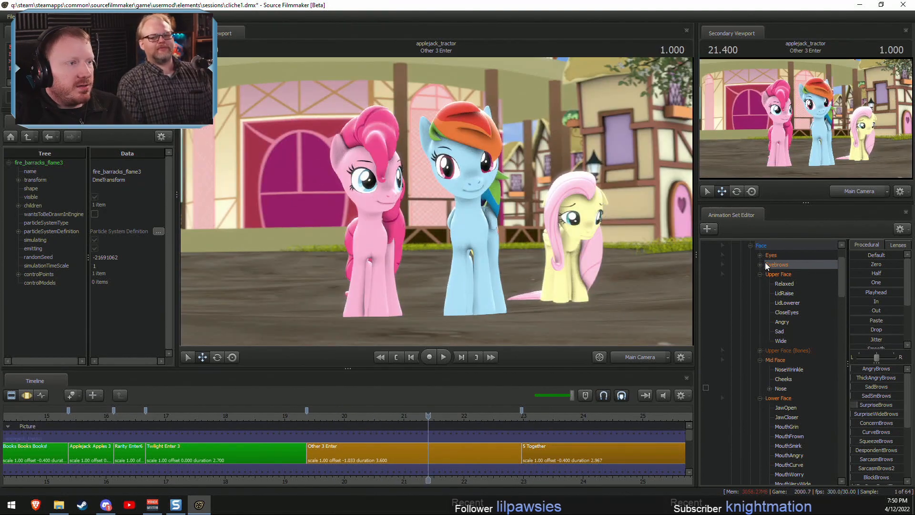
# Bake the procedural bones of Rainbow Dash's animation set.
pyautogui.scroll(2, 778, 264)
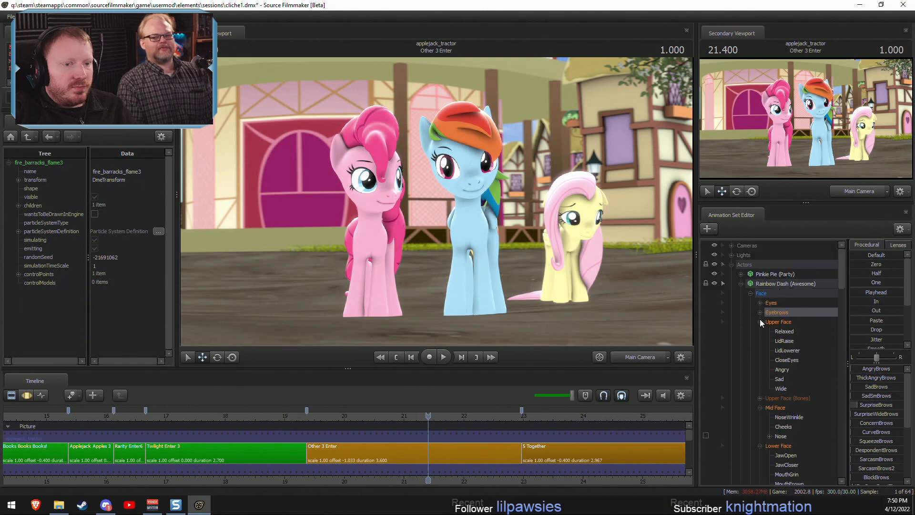
pyautogui.rightClick(773, 282)
pyautogui.moveTo(796, 374)
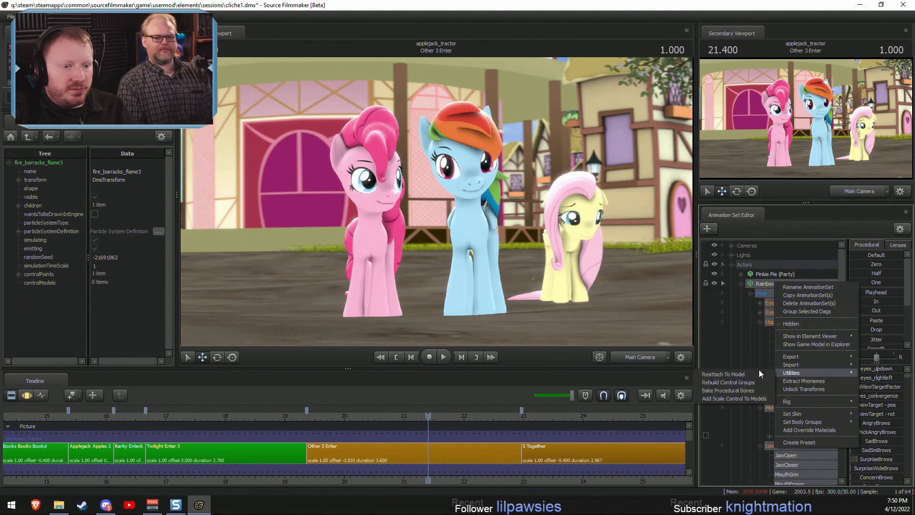
pyautogui.click(739, 390)
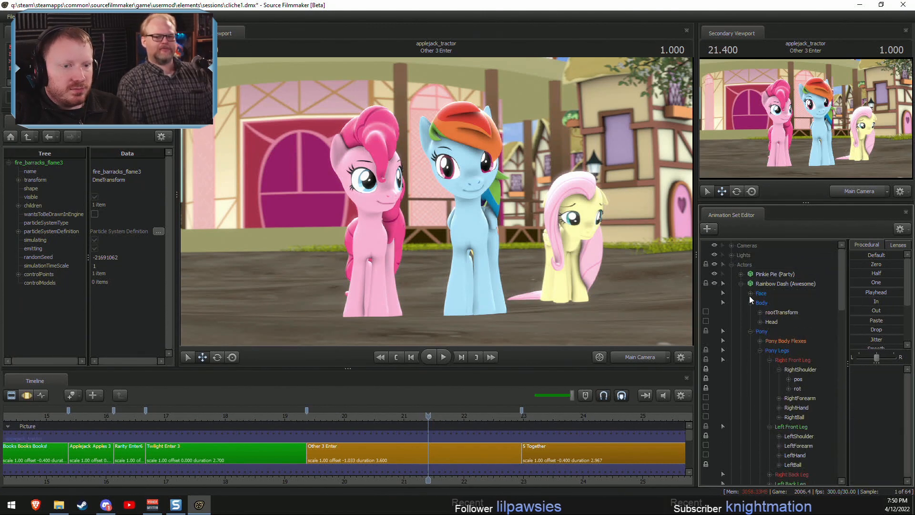
# Apply the In preset to Rainbow Dash's RightCheek and LeftCheek jiggle bones over the entire time range.
pyautogui.click(751, 303)
pyautogui.click(760, 332)
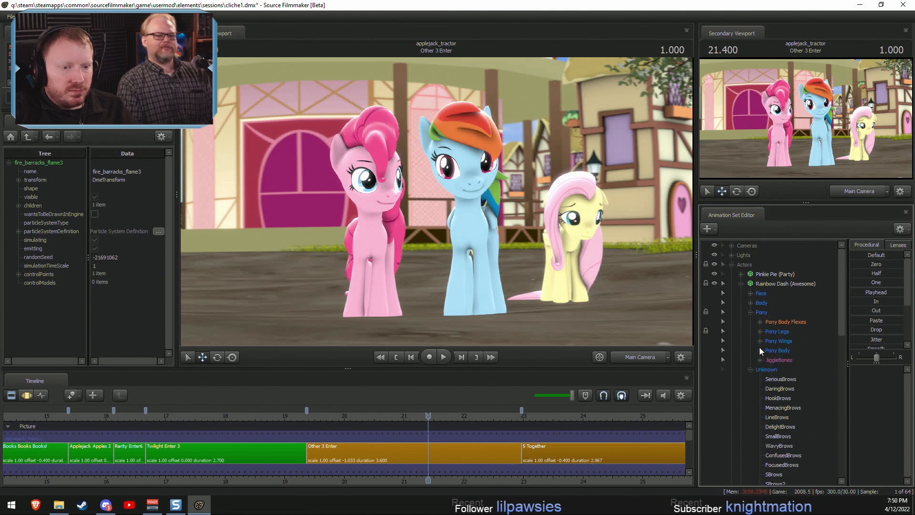
pyautogui.click(760, 360)
pyautogui.click(787, 361)
pyautogui.click(787, 369)
pyautogui.keyDown('ctrl'); pyautogui.click(787, 378); pyautogui.keyUp('ctrl')
pyautogui.press('F3')
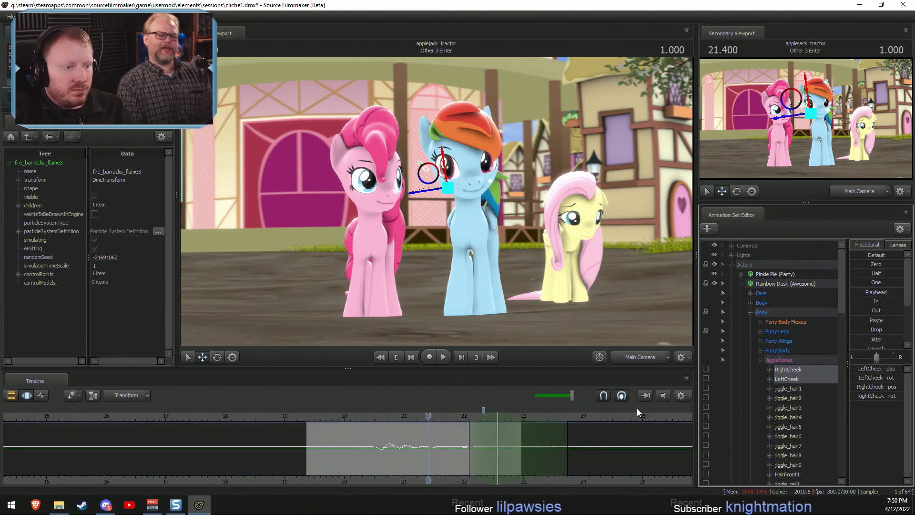
pyautogui.click(637, 426)
pyautogui.hotkey('ctrl', 'a')
pyautogui.click(859, 303)
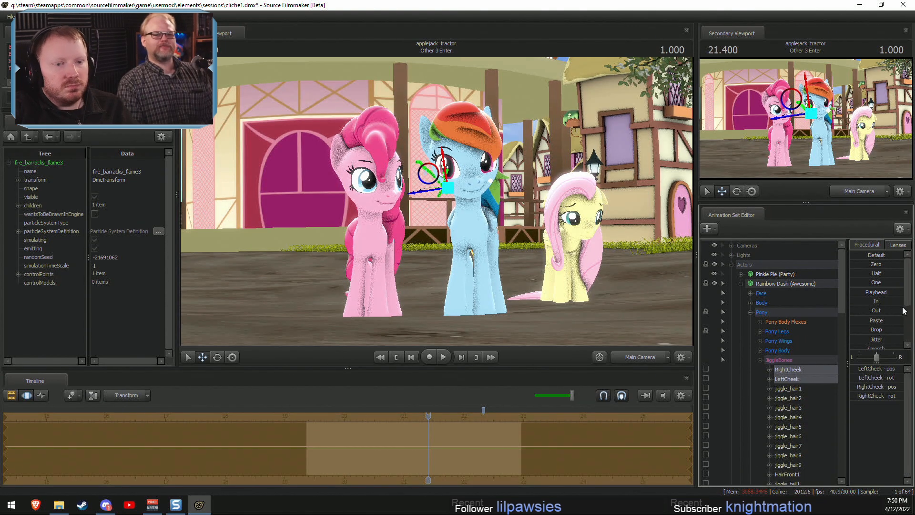
# Select Rainbow Dash's RightEarTip and LeftEarTip jiggle bones together with the RightEar and LeftEar bones.
pyautogui.scroll(-5, 803, 361)
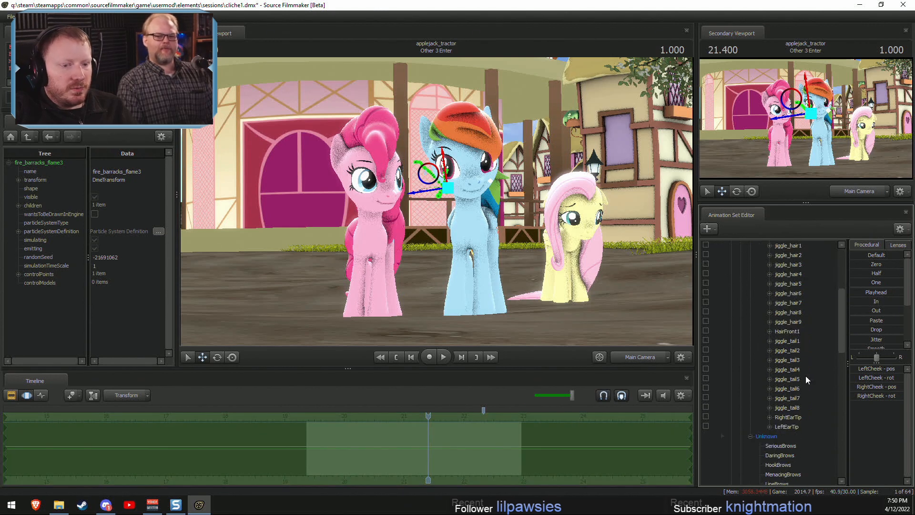
pyautogui.click(791, 417)
pyautogui.keyDown('ctrl'); pyautogui.click(791, 425); pyautogui.keyUp('ctrl')
pyautogui.scroll(5, 780, 391)
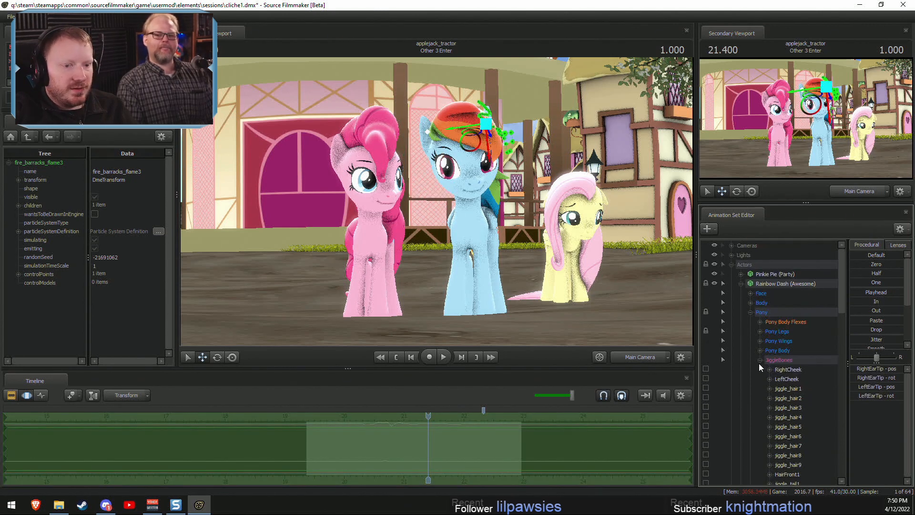
pyautogui.click(760, 352)
pyautogui.keyDown('ctrl'); pyautogui.click(782, 406); pyautogui.keyUp('ctrl')
pyautogui.keyDown('ctrl'); pyautogui.click(784, 398); pyautogui.keyUp('ctrl')
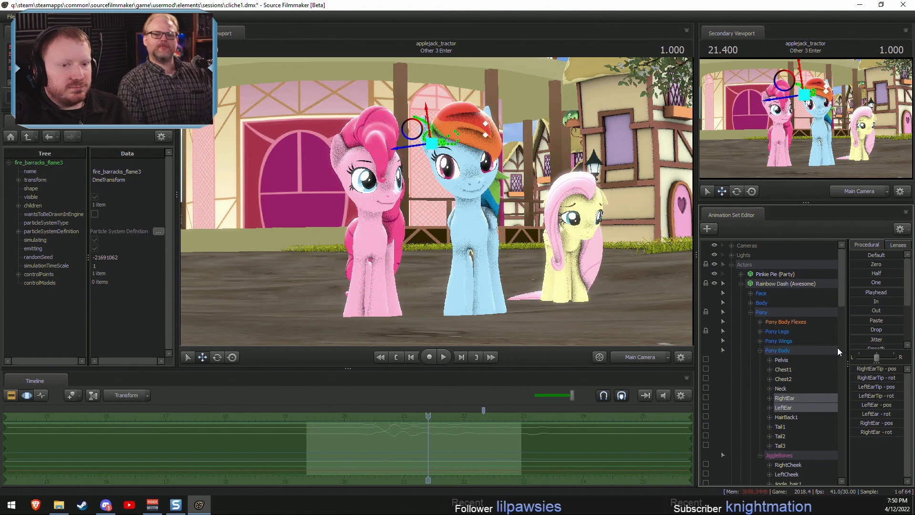
# Play the Other 3 Enter shot from about 19.9 s to check Rainbow Dash's baked ear motion.
pyautogui.press('F2')
pyautogui.press('space')
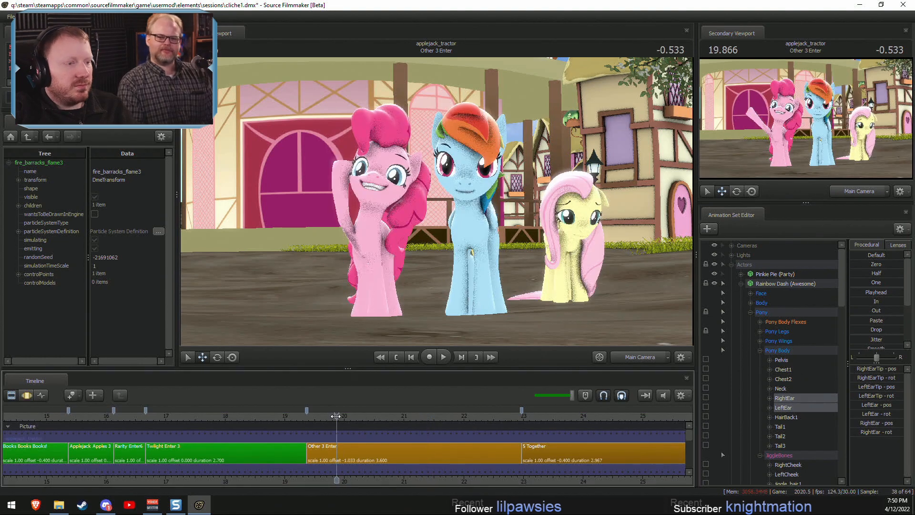
pyautogui.press('space')
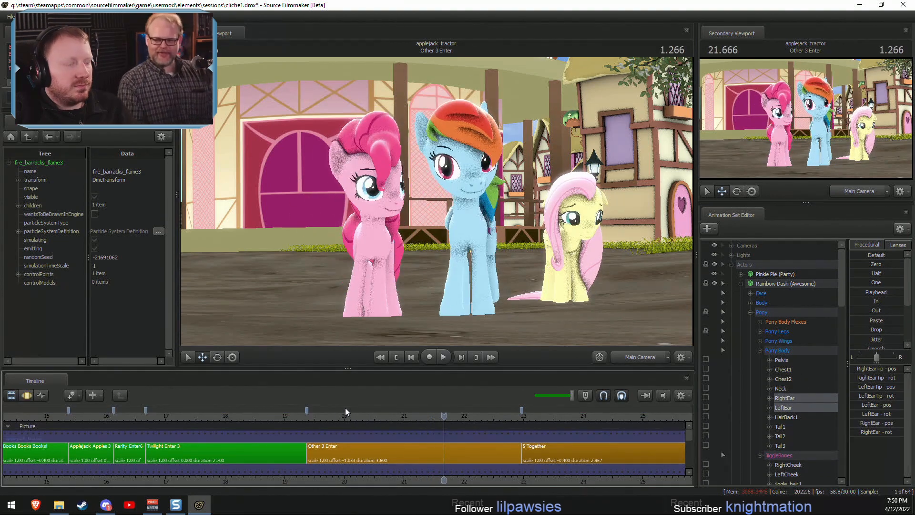
# Select only Rainbow Dash's LeftEarTip and RightEarTip bones in the Motion Editor.
pyautogui.press('F3')
pyautogui.scroll(-5, 785, 442)
pyautogui.scroll(-4, 787, 446)
pyautogui.click(792, 408)
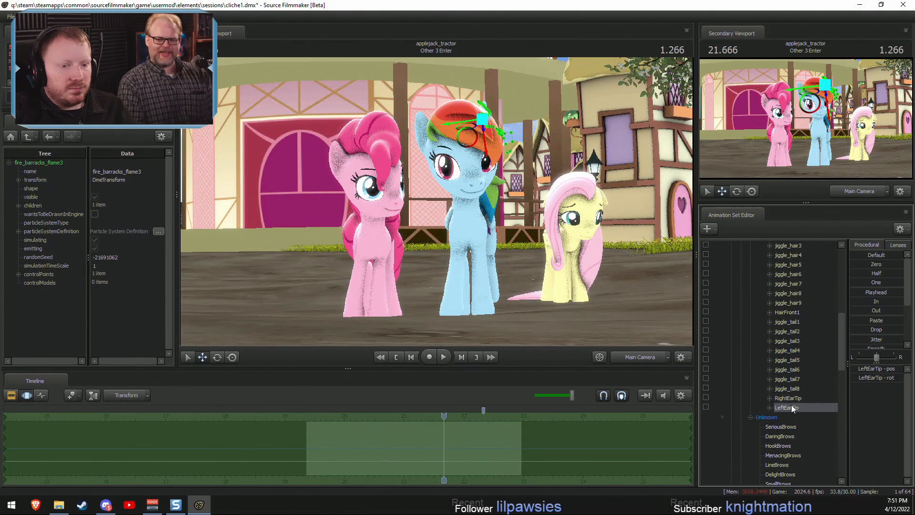
pyautogui.keyDown('ctrl'); pyautogui.click(798, 398); pyautogui.keyUp('ctrl')
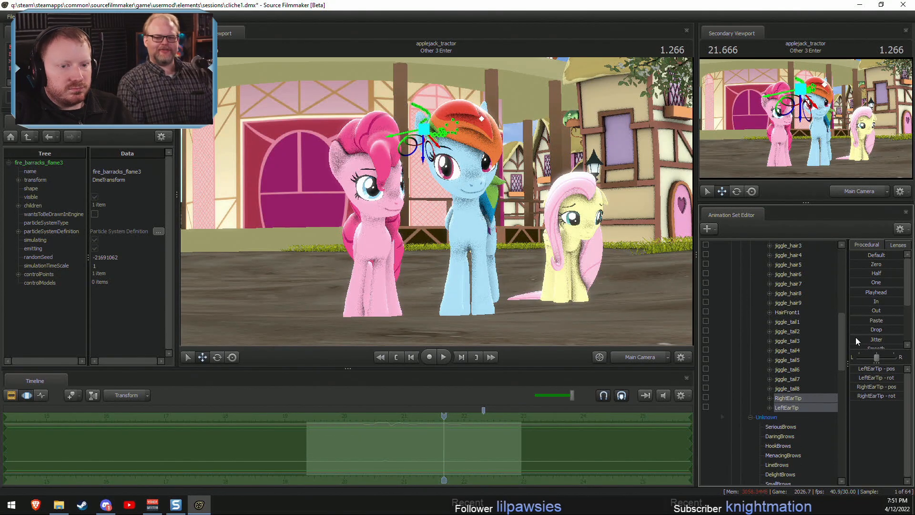
# Replay the shot from about 19.8 s in the Clip Editor to examine the ear tips.
pyautogui.press('F2')
pyautogui.click(336, 414)
pyautogui.press('space')
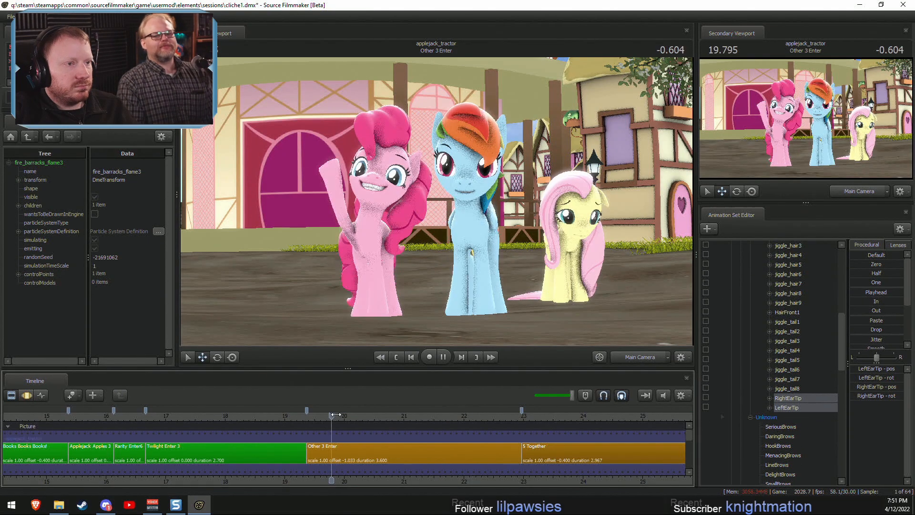
pyautogui.press('space')
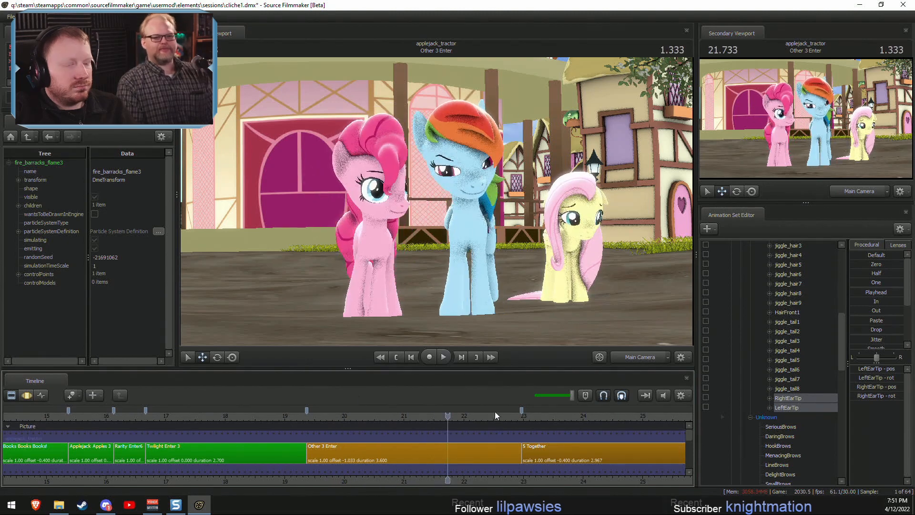
# Smooth the motion of Rainbow Dash's LeftEar and RightEar bones over the entire time range.
pyautogui.press('F3')
pyautogui.scroll(6, 795, 385)
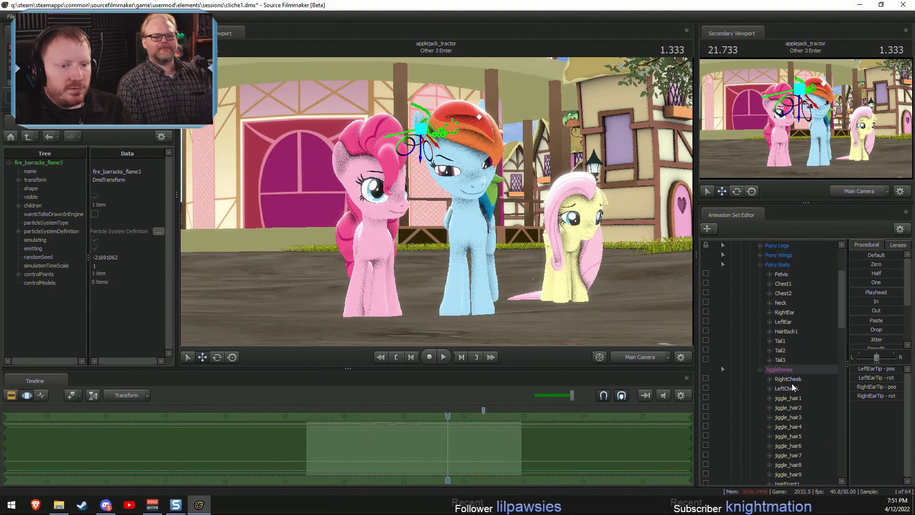
pyautogui.click(783, 323)
pyautogui.keyDown('ctrl'); pyautogui.click(784, 311); pyautogui.keyUp('ctrl')
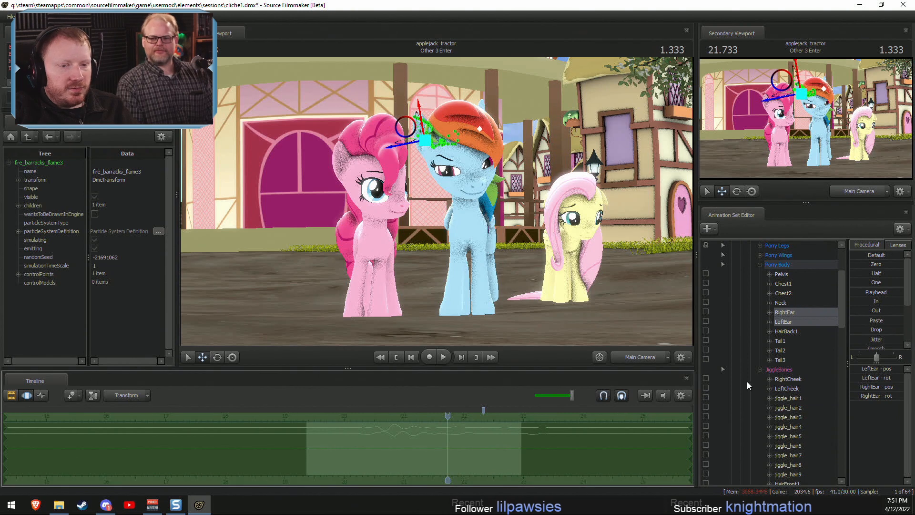
pyautogui.scroll(-1, 862, 342)
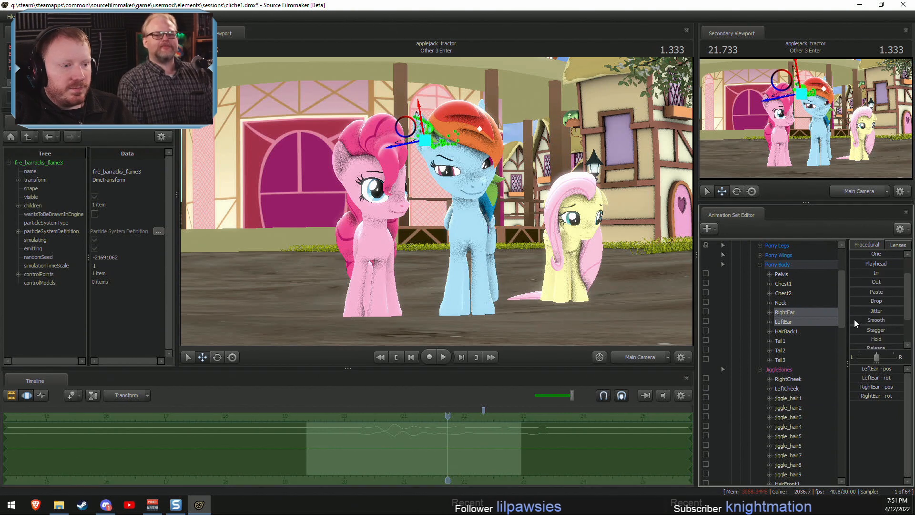
pyautogui.click(854, 319)
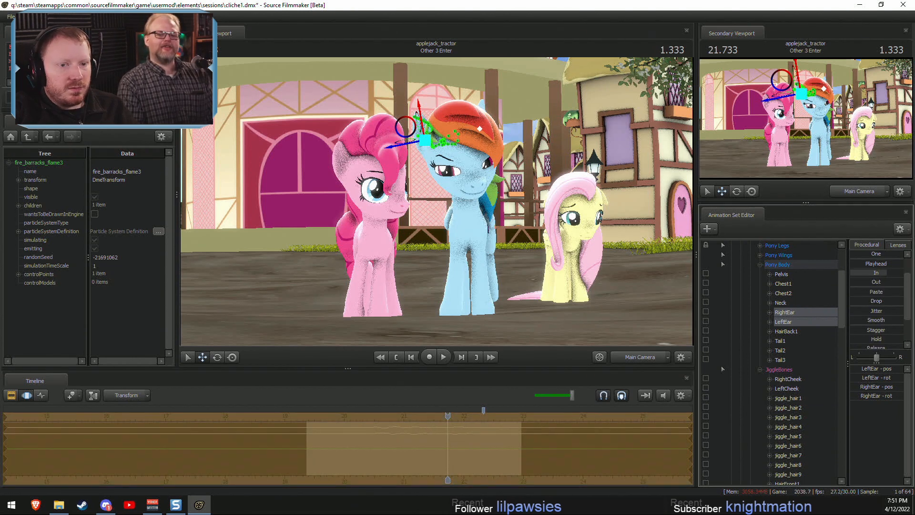
# Play Other 3 Enter from about 20 s to near its end to review the smoothed ears.
pyautogui.press('F2')
pyautogui.click(341, 416)
pyautogui.press('space')
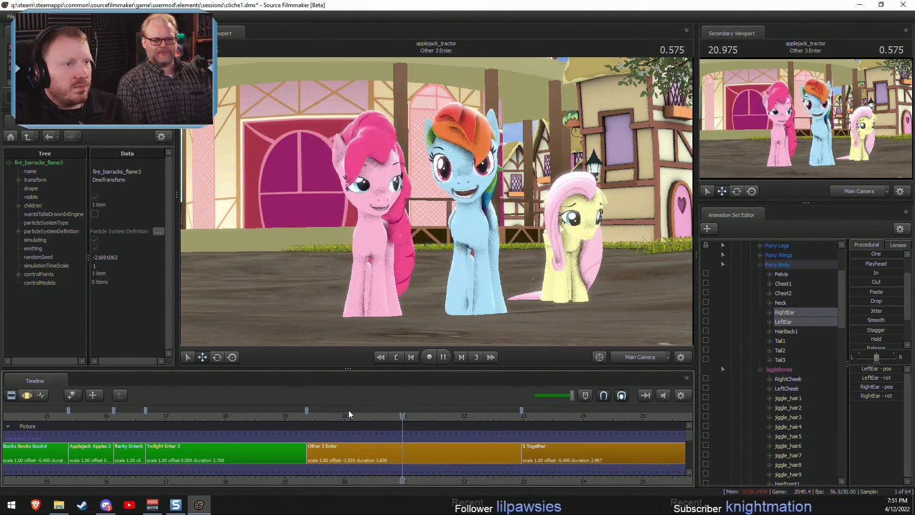
pyautogui.press('space')
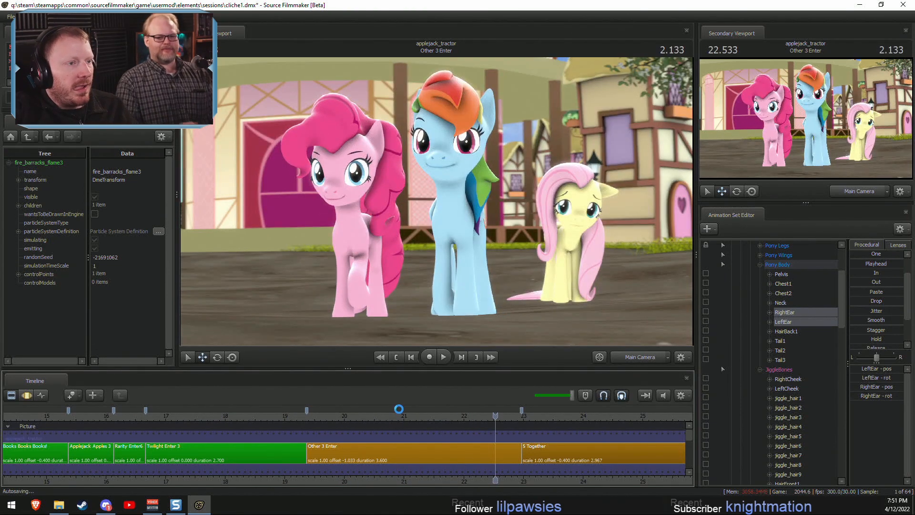
# Frame Pinkie Pie's face in the work camera and select her Lower Face controls.
pyautogui.press('F4')
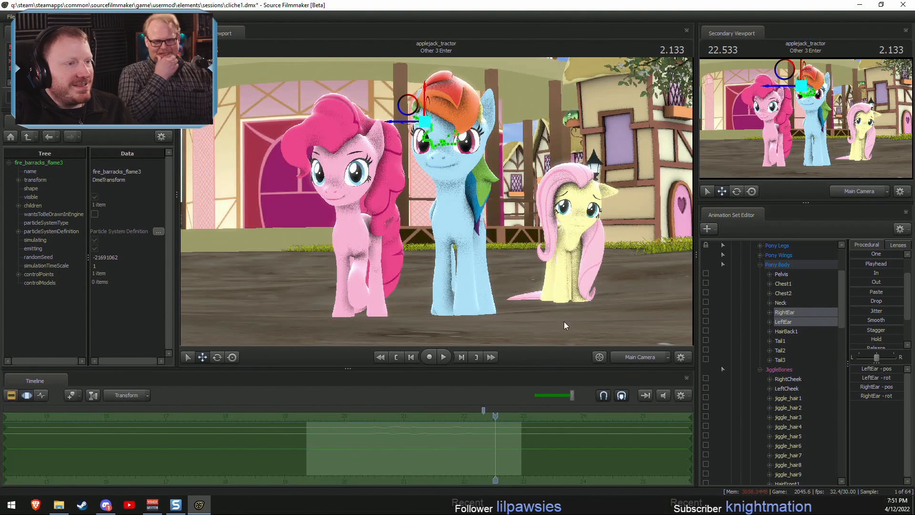
pyautogui.click(640, 358)
pyautogui.press('w')
pyautogui.moveTo(438, 214); pyautogui.dragTo(421, 195)
pyautogui.press('s')
pyautogui.press('w')
pyautogui.scroll(3, 730, 325)
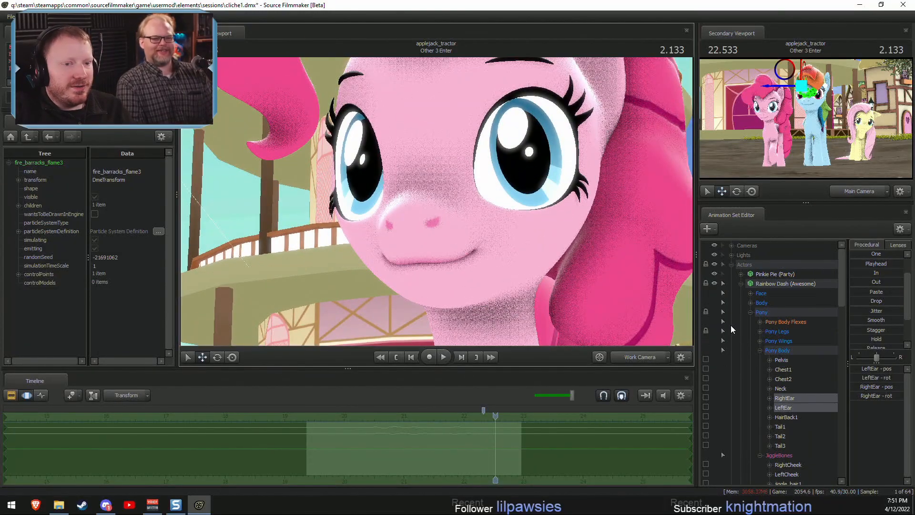
pyautogui.click(740, 283)
pyautogui.click(741, 274)
pyautogui.click(751, 284)
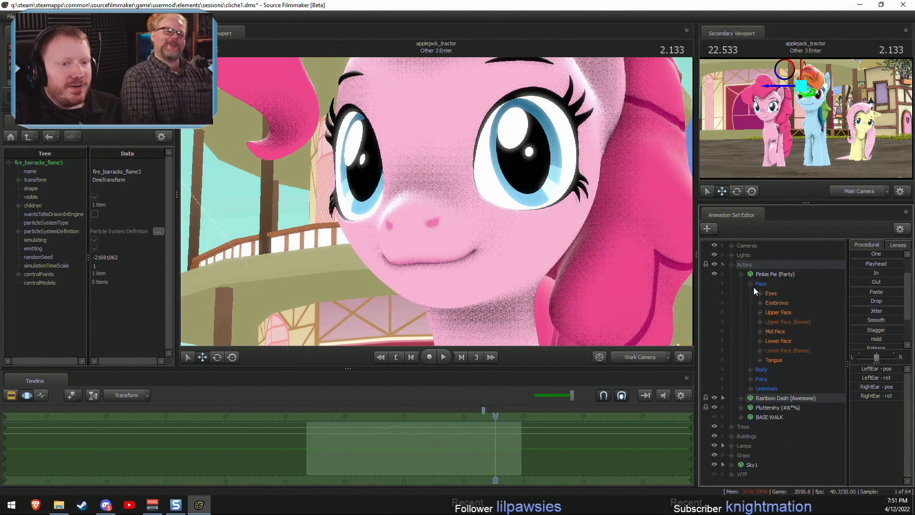
pyautogui.click(778, 340)
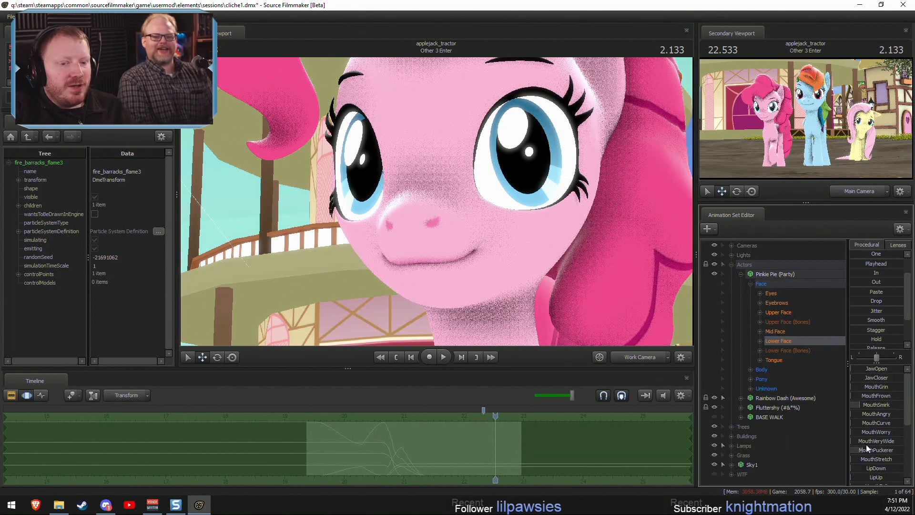
# Reshape Pinkie Pie's mouth into a closed smile at 22.533 s with the MouthCurve, MouthSmirk, MouthO2 and JawCloser sliders.
pyautogui.moveTo(859, 422); pyautogui.dragTo(878, 423)
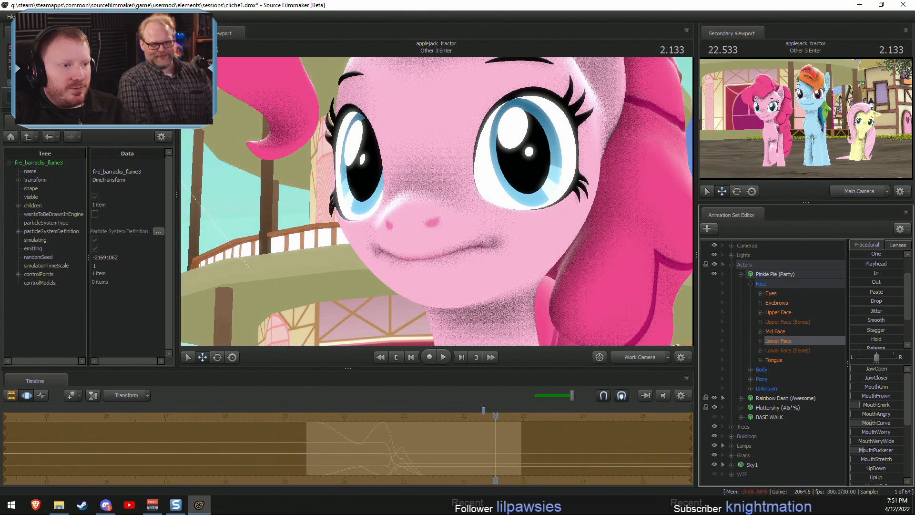
pyautogui.moveTo(863, 449); pyautogui.dragTo(891, 450)
pyautogui.moveTo(879, 405); pyautogui.dragTo(850, 424)
pyautogui.scroll(-1, 885, 422)
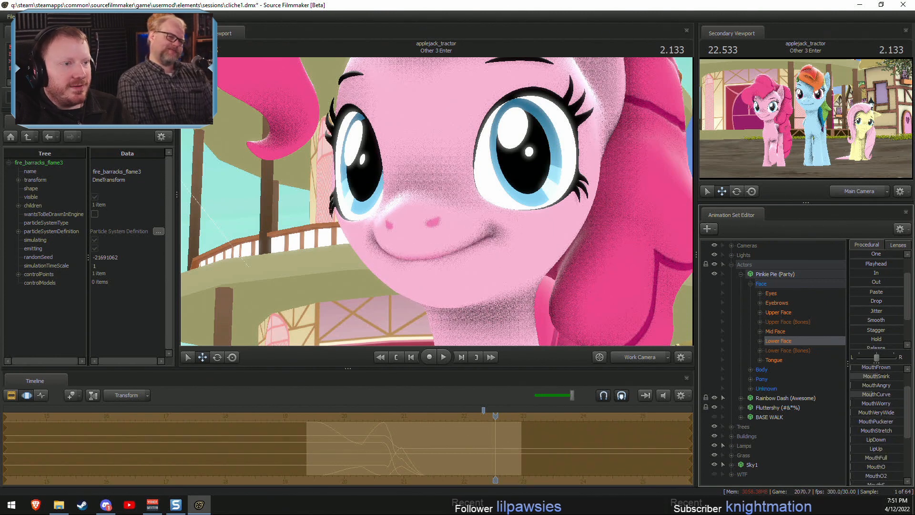
pyautogui.moveTo(868, 470); pyautogui.dragTo(881, 476)
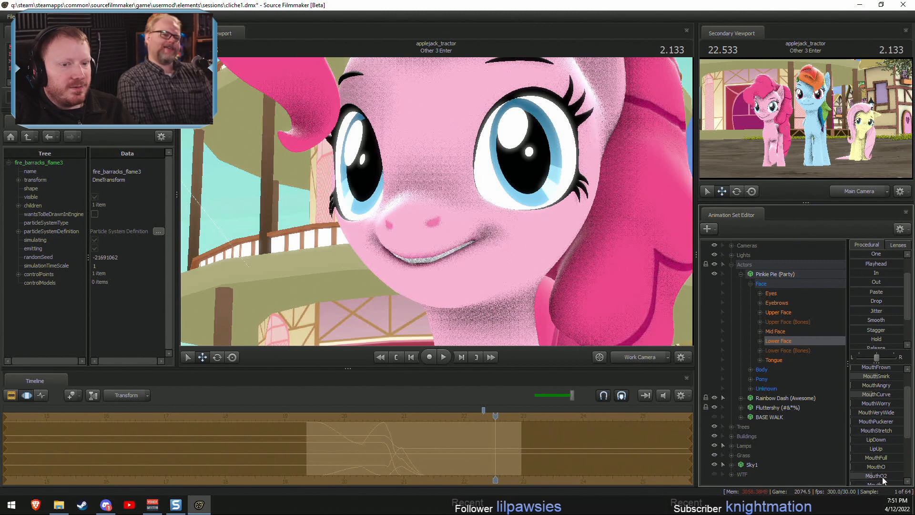
pyautogui.moveTo(859, 377); pyautogui.dragTo(877, 378)
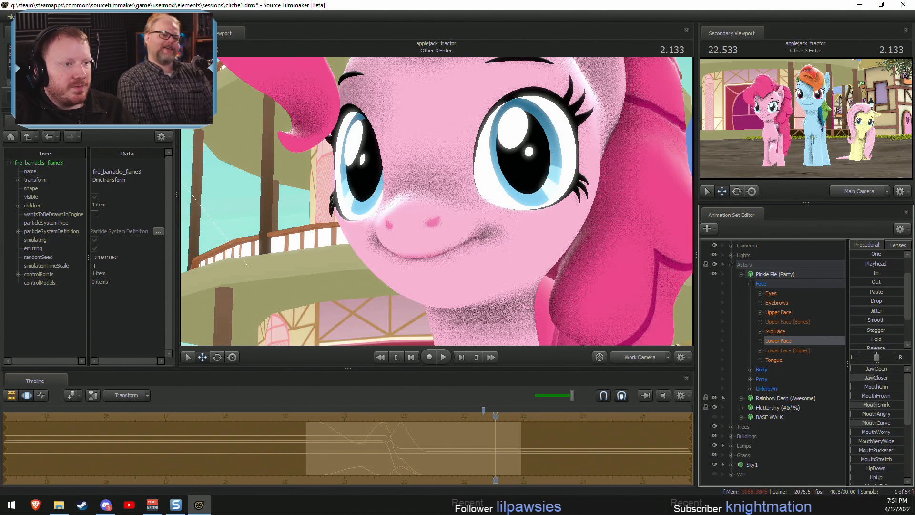
# Add a scale control to the Nose bone in Pinkie Pie's Mid Face group and shrink her nose with it.
pyautogui.moveTo(436, 201); pyautogui.dragTo(494, 196)
pyautogui.press('w')
pyautogui.press('s')
pyautogui.moveTo(496, 267)
pyautogui.mouseDown()
pyautogui.moveTo(479, 267)
pyautogui.moveTo(496, 267)
pyautogui.mouseUp()
pyautogui.press('d')
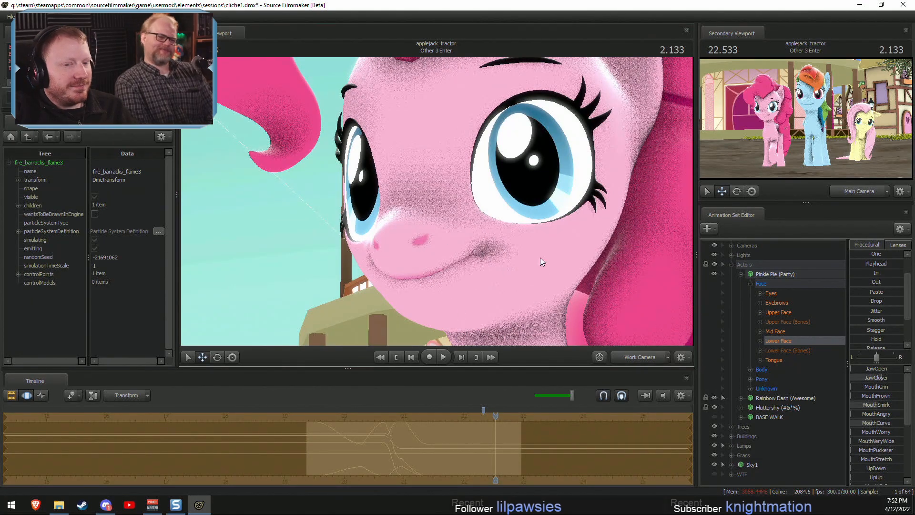
pyautogui.click(761, 331)
pyautogui.rightClick(785, 360)
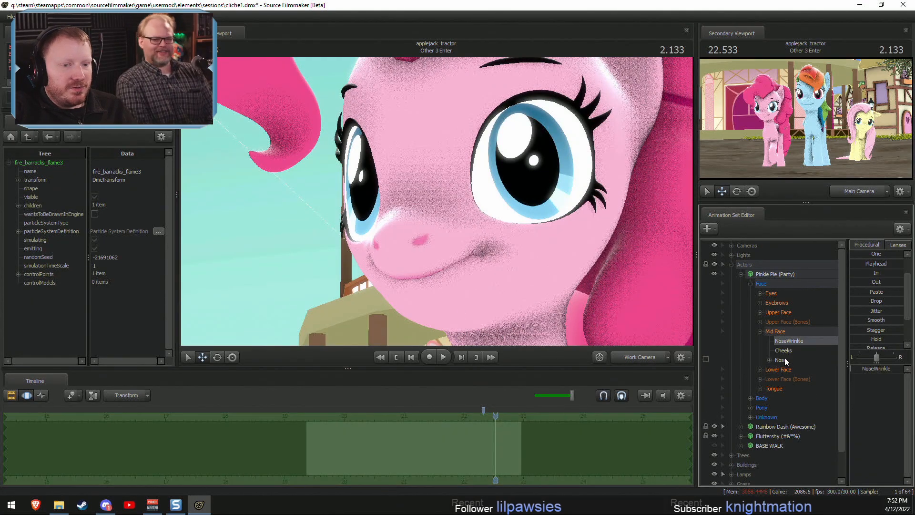
pyautogui.click(817, 380)
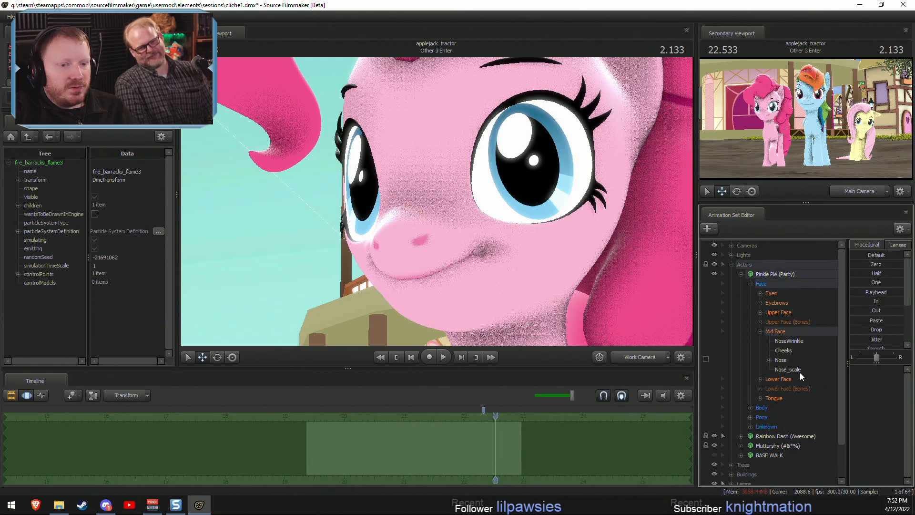
pyautogui.moveTo(853, 368); pyautogui.dragTo(853, 368)
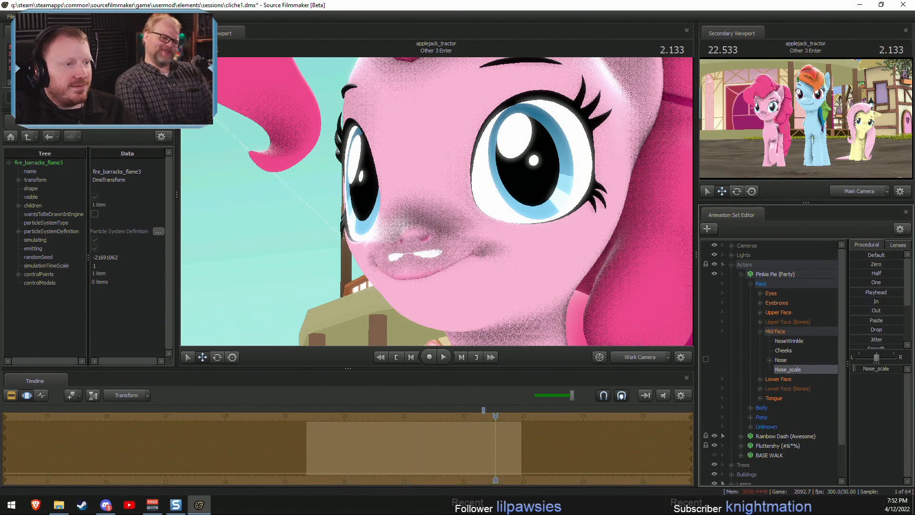
# Reposition Pinkie Pie's Nose bone on her muzzle, checking the placement in profile.
pyautogui.moveTo(585, 281); pyautogui.dragTo(581, 313)
pyautogui.click(782, 360)
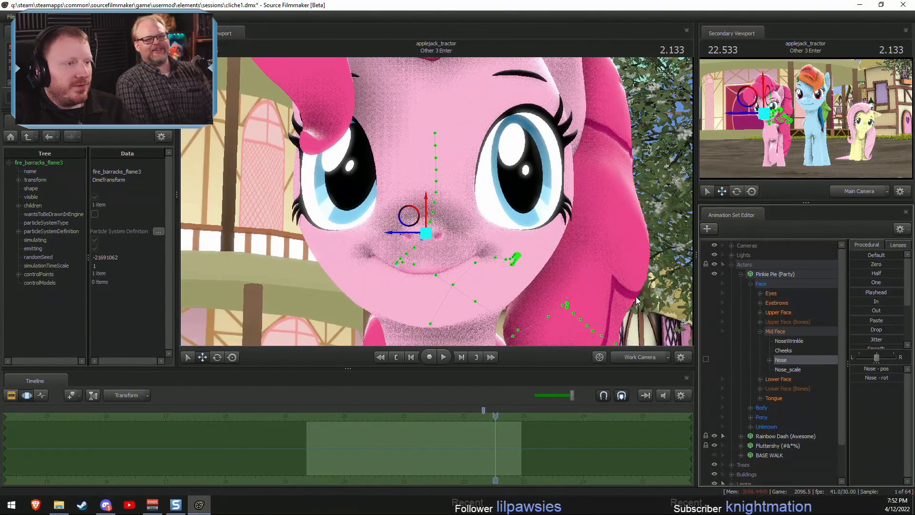
pyautogui.moveTo(418, 219); pyautogui.dragTo(352, 212)
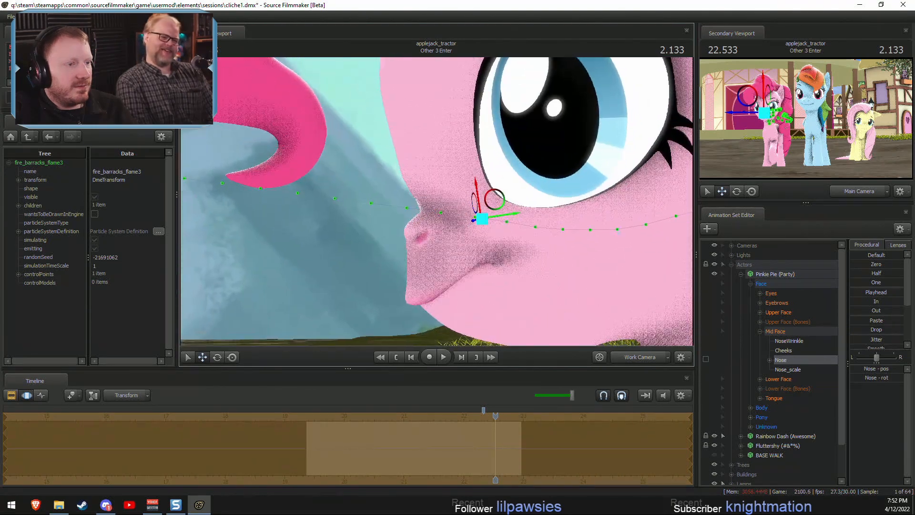
pyautogui.press('e')
pyautogui.moveTo(454, 202); pyautogui.dragTo(474, 200)
pyautogui.press('w')
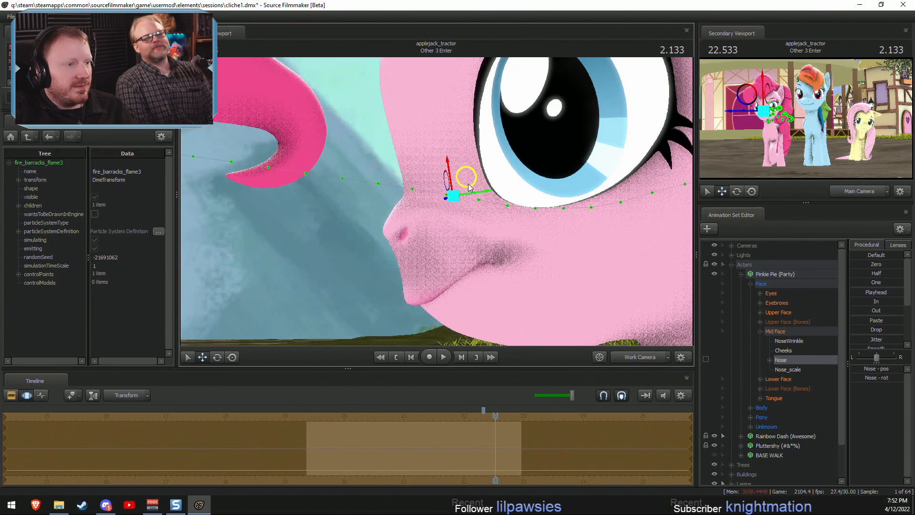
pyautogui.keyDown('alt'); pyautogui.moveTo(467, 175); pyautogui.dragTo(472, 195); pyautogui.keyUp('alt')
pyautogui.press('e')
pyautogui.press('w')
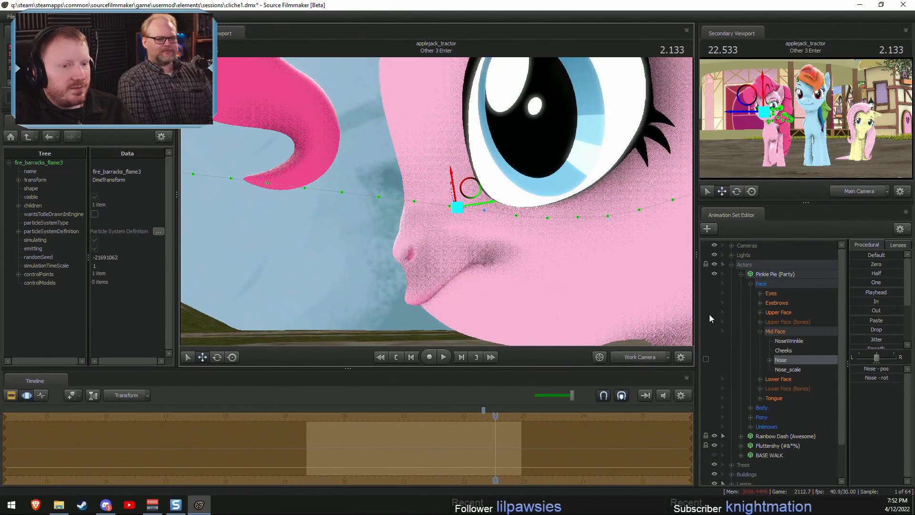
# Play Other 3 Enter through the Main Camera from its start to about 20 s to review Pinkie Pie's face.
pyautogui.click(789, 341)
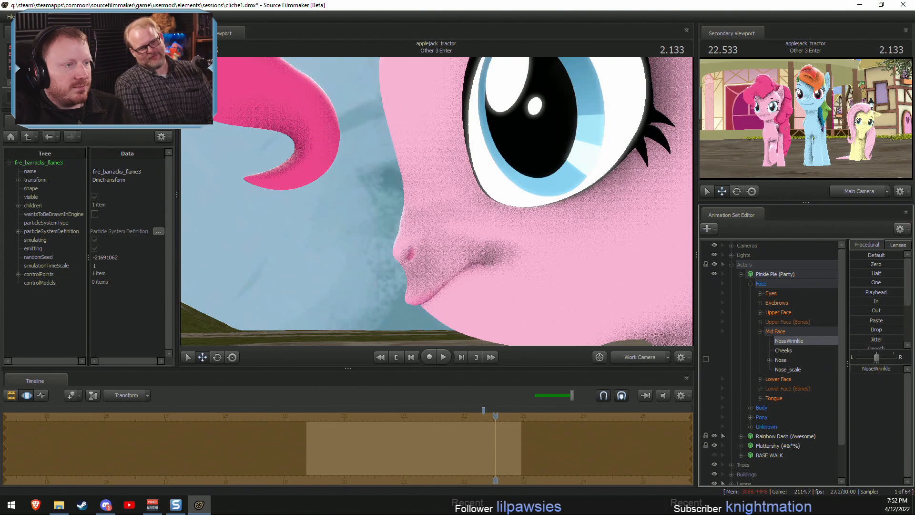
pyautogui.moveTo(546, 279); pyautogui.dragTo(546, 205)
pyautogui.moveTo(436, 201)
pyautogui.mouseDown()
pyautogui.moveTo(403, 202)
pyautogui.moveTo(441, 218)
pyautogui.mouseUp()
pyautogui.press('F2')
pyautogui.click(624, 358)
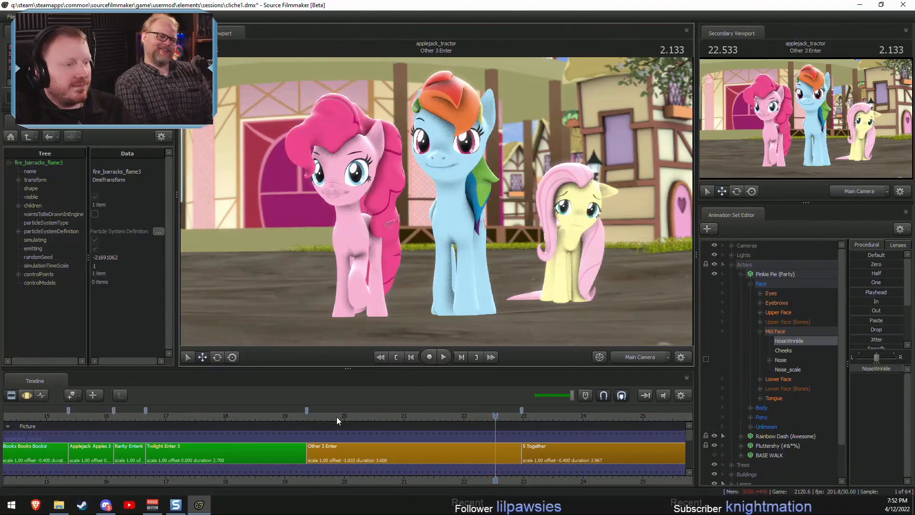
pyautogui.click(312, 416)
pyautogui.press('space')
pyautogui.press('space')
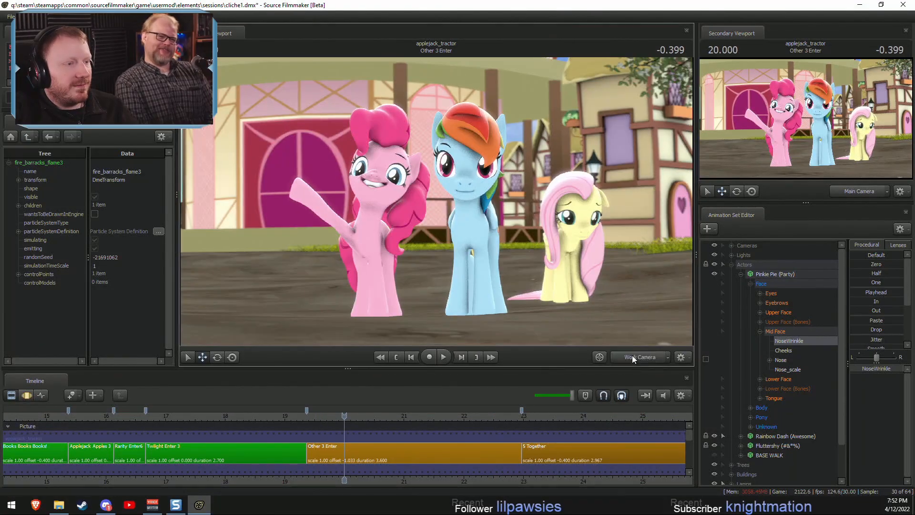
# Frame Pinkie Pie's face up close in the Work Camera and play on to about 20.5 s.
pyautogui.click(633, 357)
pyautogui.press('w')
pyautogui.moveTo(436, 202)
pyautogui.mouseDown()
pyautogui.moveTo(409, 197)
pyautogui.moveTo(439, 202)
pyautogui.mouseUp()
pyautogui.press('w')
pyautogui.press('s')
pyautogui.press('space')
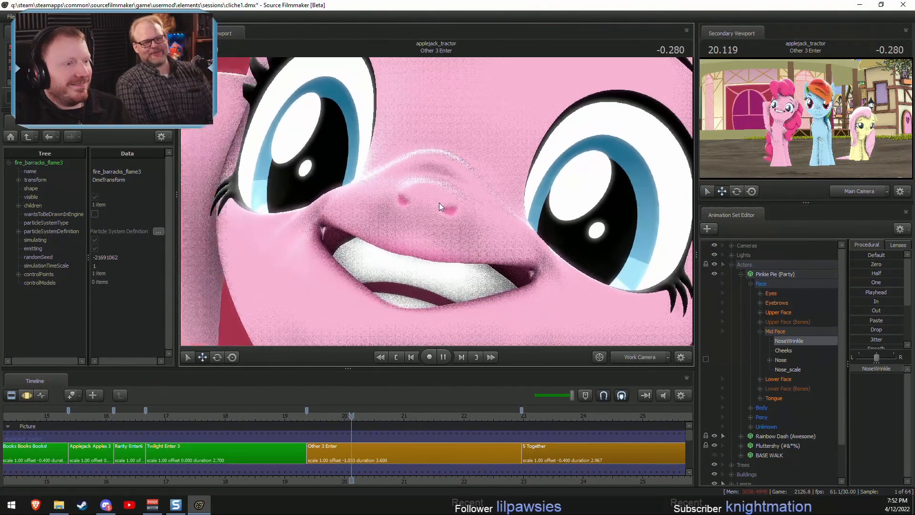
pyautogui.press('space')
# Loop playback of the shot between about 19.4 and 20.6 s to examine Pinkie Pie's nose and open smile.
pyautogui.press('F3')
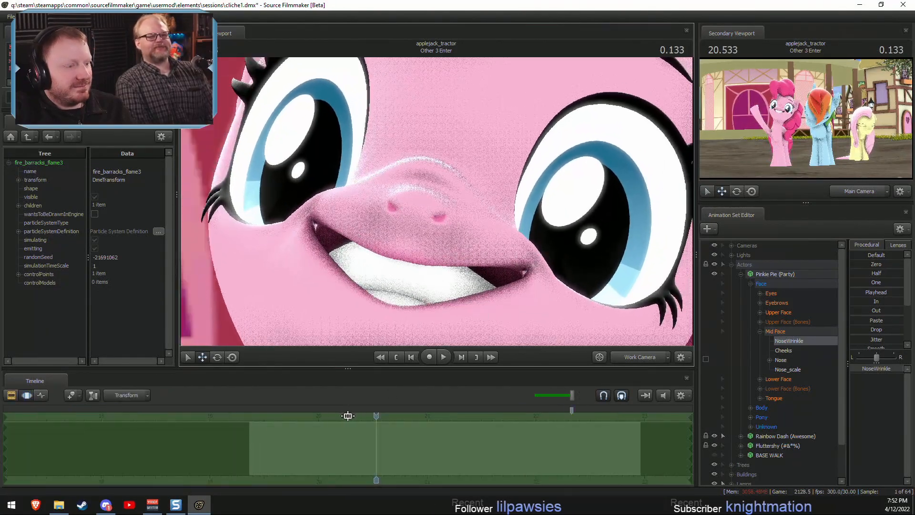
pyautogui.moveTo(376, 417); pyautogui.dragTo(309, 425)
pyautogui.scroll(7, 310, 429)
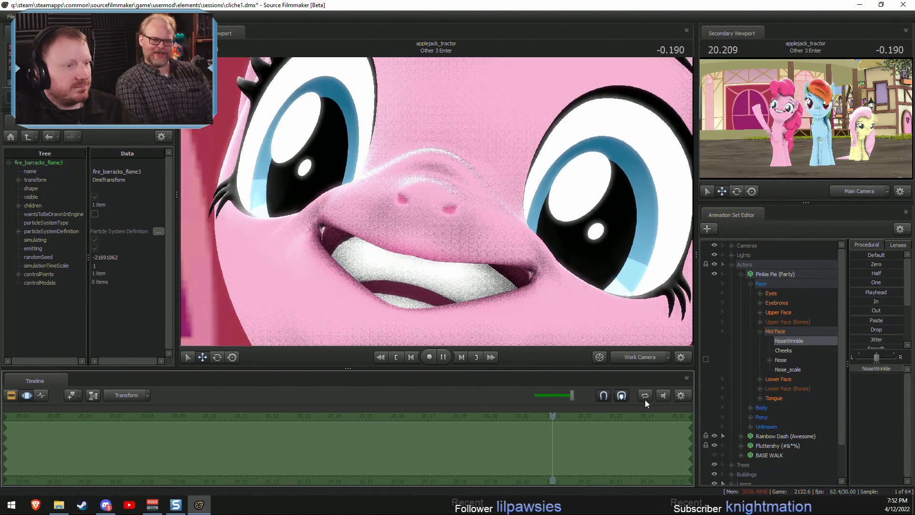
pyautogui.scroll(-3, 348, 441)
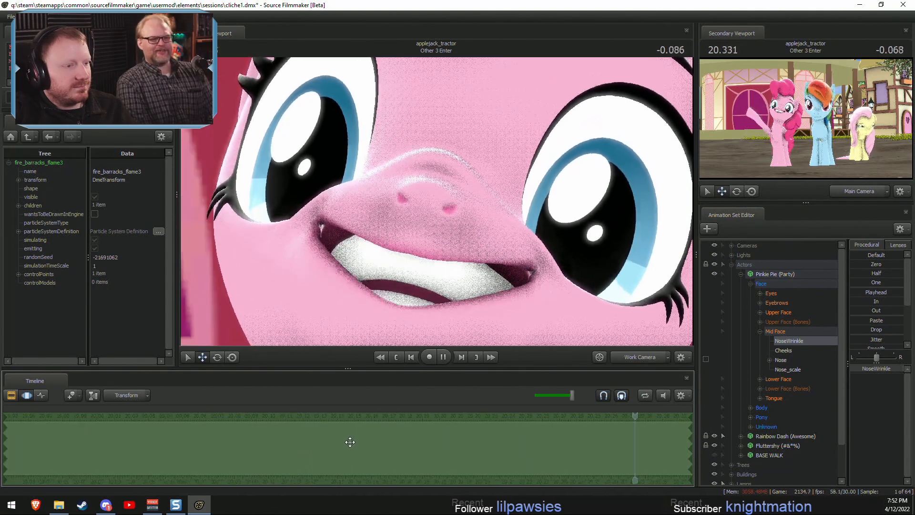
pyautogui.scroll(-3, 385, 477)
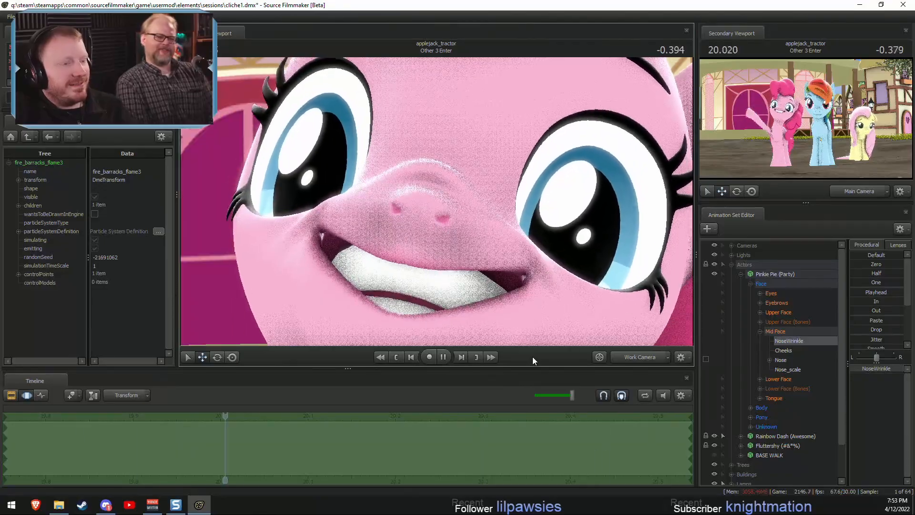
pyautogui.scroll(-1, 479, 455)
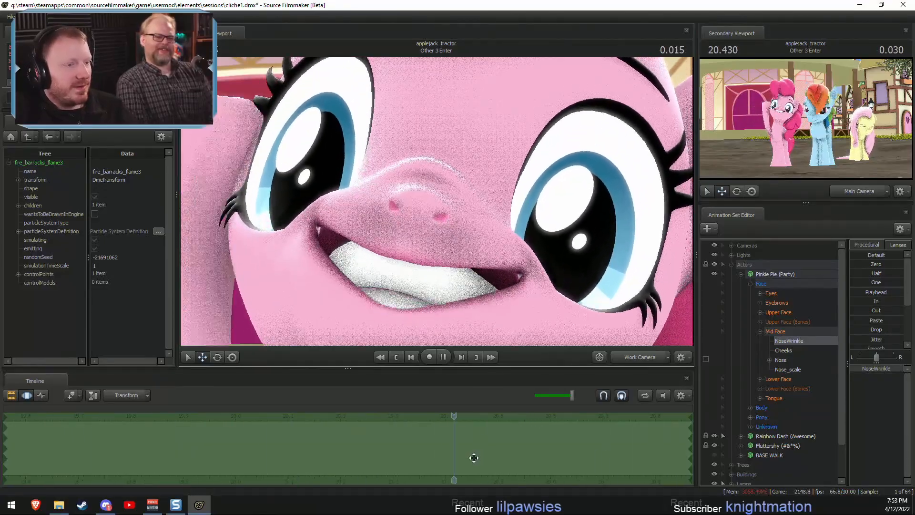
pyautogui.scroll(-1, 366, 462)
pyautogui.press('F2')
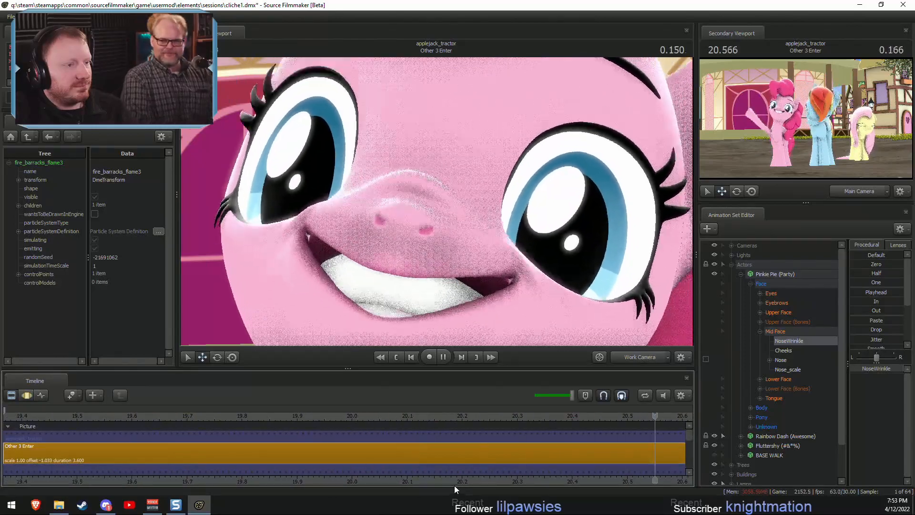
pyautogui.moveTo(450, 481); pyautogui.dragTo(431, 481)
pyautogui.scroll(1, 430, 463)
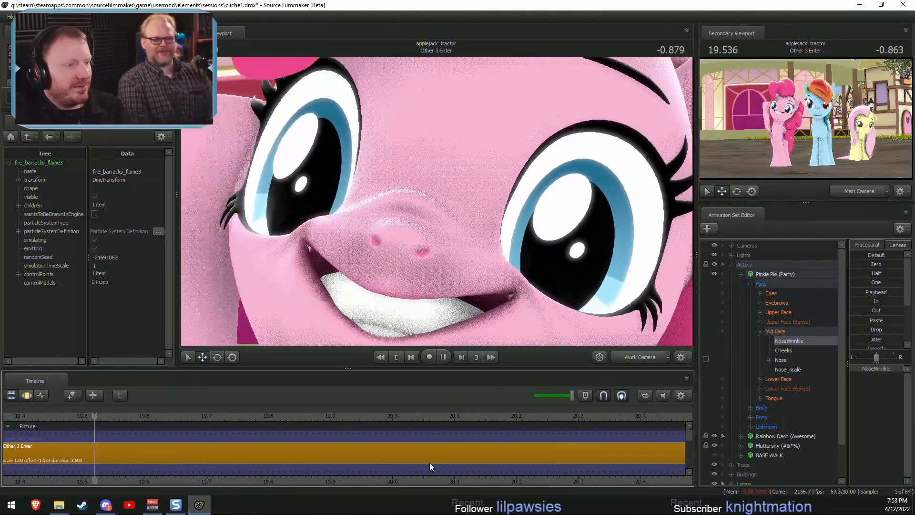
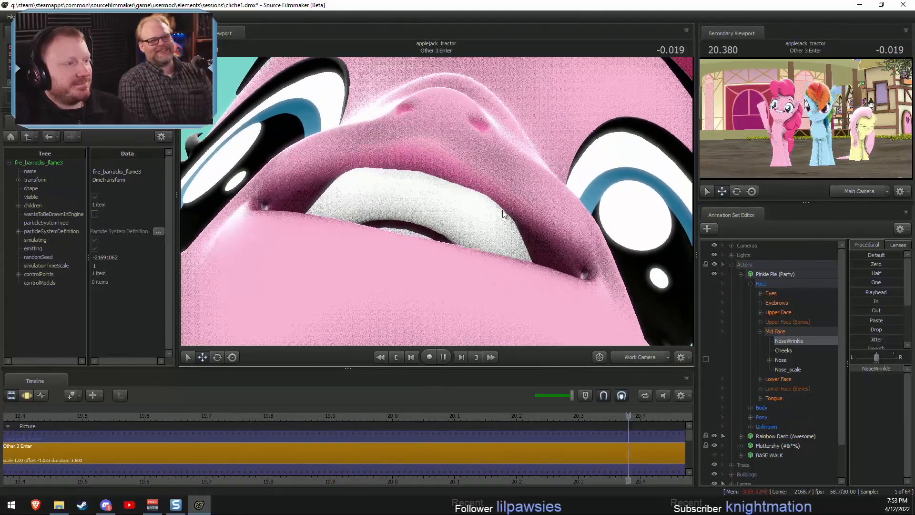
pyautogui.press('space')
# Try lower JawOpen values in Pinkie Pie's Lower Face controls at 19.666 s.
pyautogui.moveTo(555, 194); pyautogui.dragTo(555, 236, button='right')
pyautogui.moveTo(409, 299)
pyautogui.mouseDown(button='right')
pyautogui.moveTo(410, 286)
pyautogui.moveTo(409, 299)
pyautogui.mouseUp(button='right')
pyautogui.press('F3')
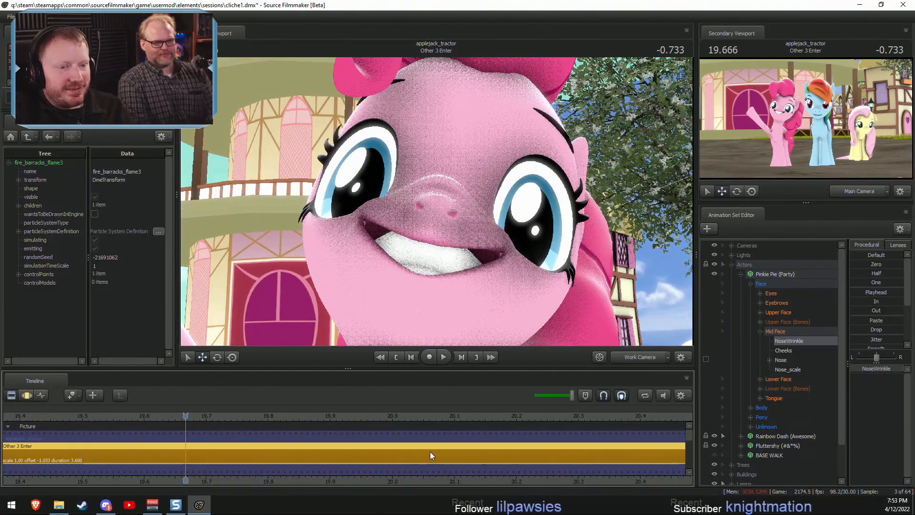
pyautogui.click(778, 379)
pyautogui.press('F2')
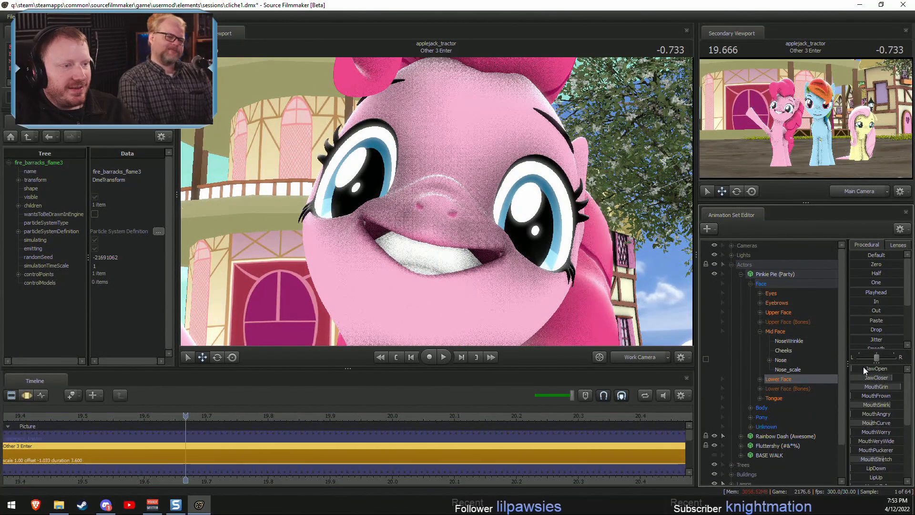
pyautogui.moveTo(862, 367); pyautogui.dragTo(851, 367)
pyautogui.press('F3')
pyautogui.moveTo(436, 205)
pyautogui.mouseDown(button='right')
pyautogui.moveTo(436, 195)
pyautogui.moveTo(436, 205)
pyautogui.mouseUp(button='right')
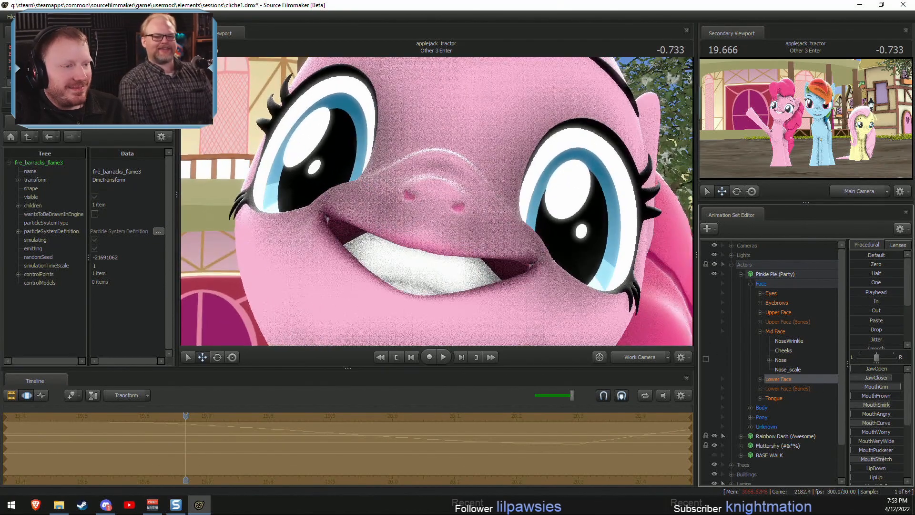
pyautogui.moveTo(852, 368)
pyautogui.mouseDown()
pyautogui.moveTo(863, 369)
pyautogui.moveTo(851, 368)
pyautogui.mouseUp()
pyautogui.press('w')
pyautogui.moveTo(436, 201); pyautogui.dragTo(690, 310)
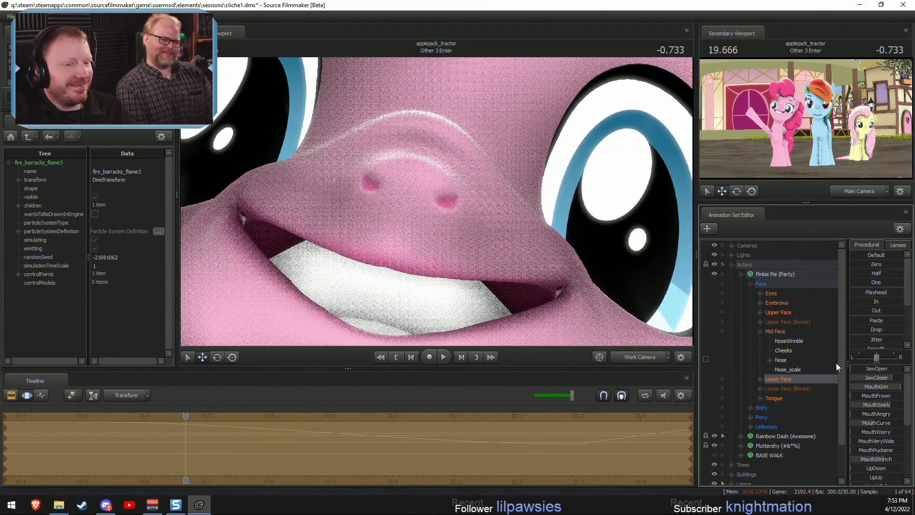
pyautogui.moveTo(867, 369)
pyautogui.mouseDown()
pyautogui.moveTo(881, 369)
pyautogui.moveTo(852, 369)
pyautogui.mouseUp()
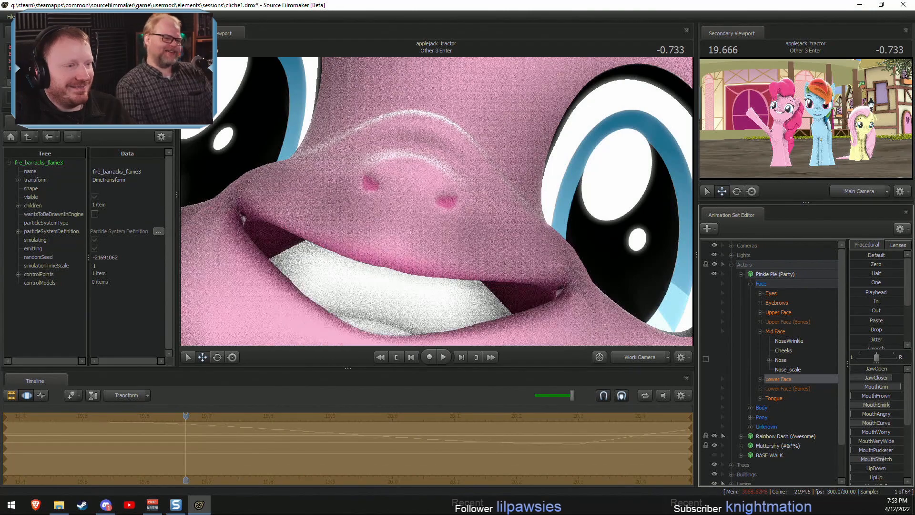
# Undo the recent edits to Pinkie Pie's face, including the Nose scale control, using redo to compare versions.
pyautogui.moveTo(645, 311); pyautogui.dragTo(676, 328)
pyautogui.press('s')
pyautogui.hotkey('ctrl', 'z')
pyautogui.moveTo(437, 201); pyautogui.dragTo(436, 201)
pyautogui.hotkey('ctrl', 'y')
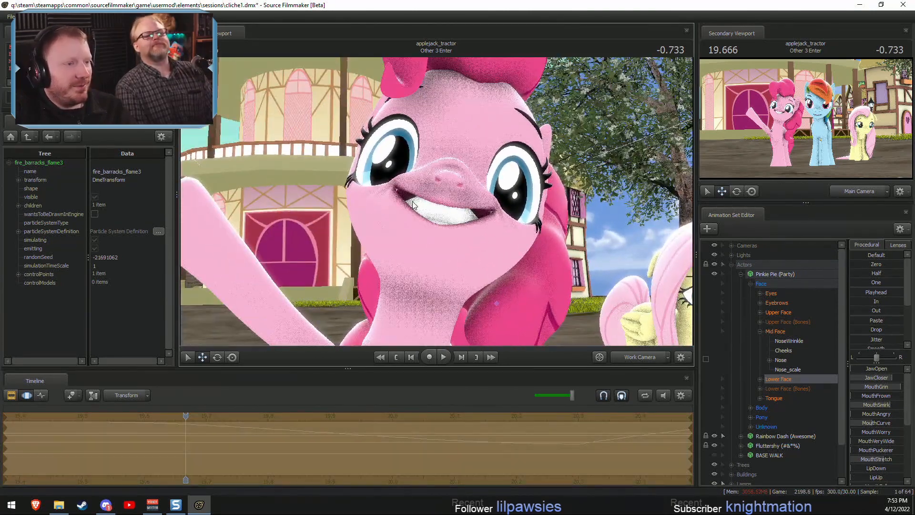
pyautogui.press('space')
pyautogui.hotkey('ctrl', 'z')
pyautogui.hotkey('ctrl', 'y')
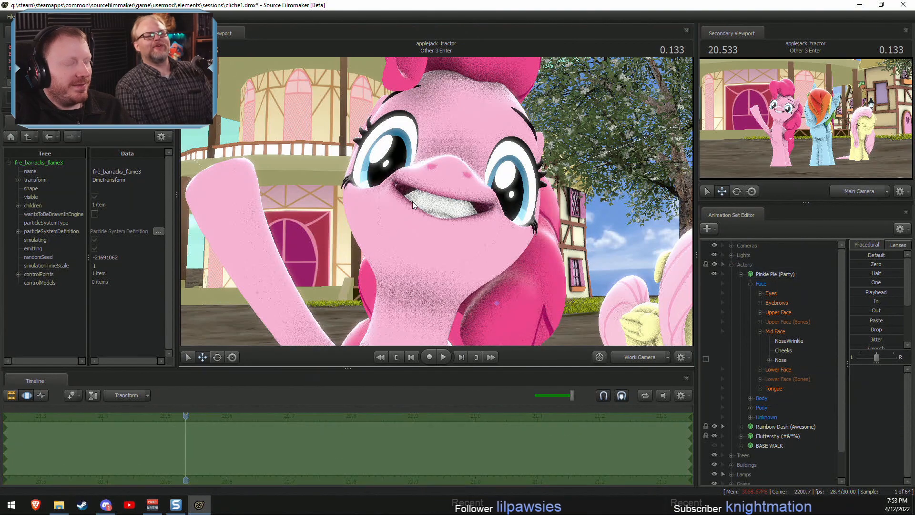
pyautogui.hotkey('ctrl', 'z')
# Replay Other 3 Enter from about 20.3 s in the Work Camera and the Main Camera to review Pinkie Pie's restored face.
pyautogui.press('F2')
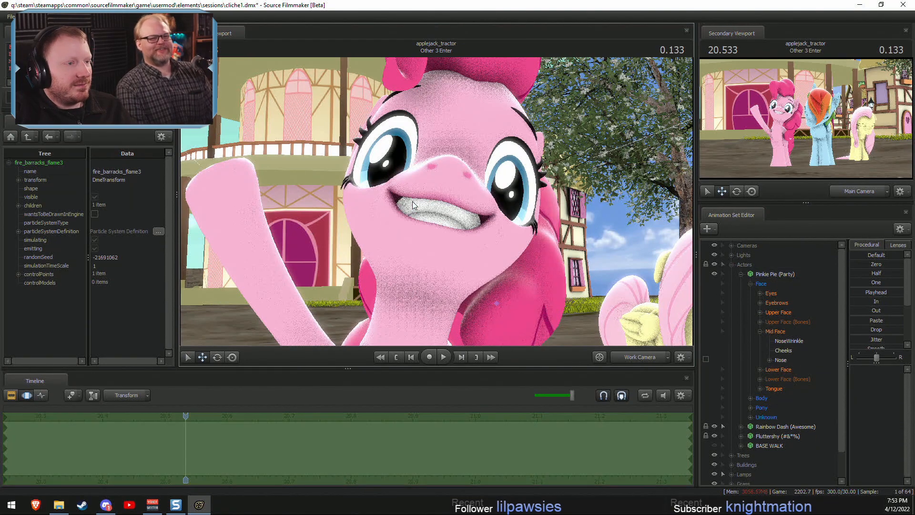
pyautogui.press('F3')
pyautogui.press('space')
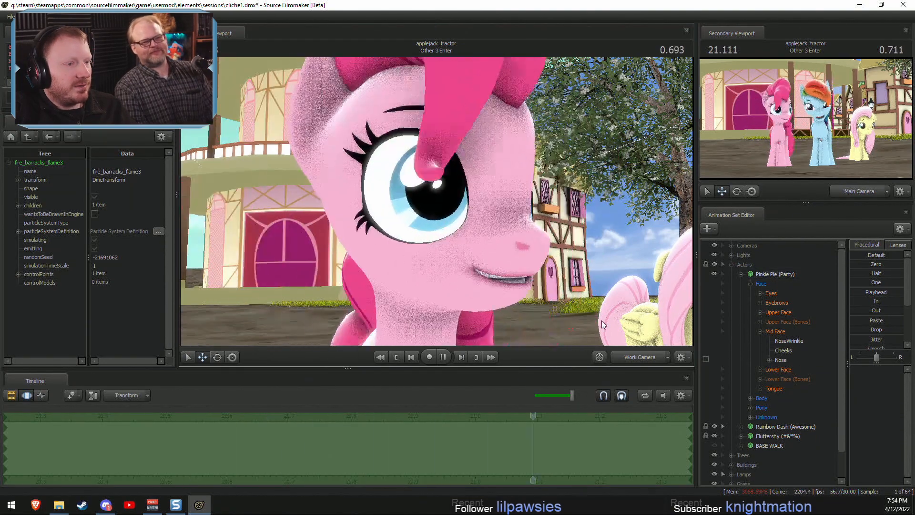
pyautogui.click(622, 356)
pyautogui.press('F2')
pyautogui.press('space')
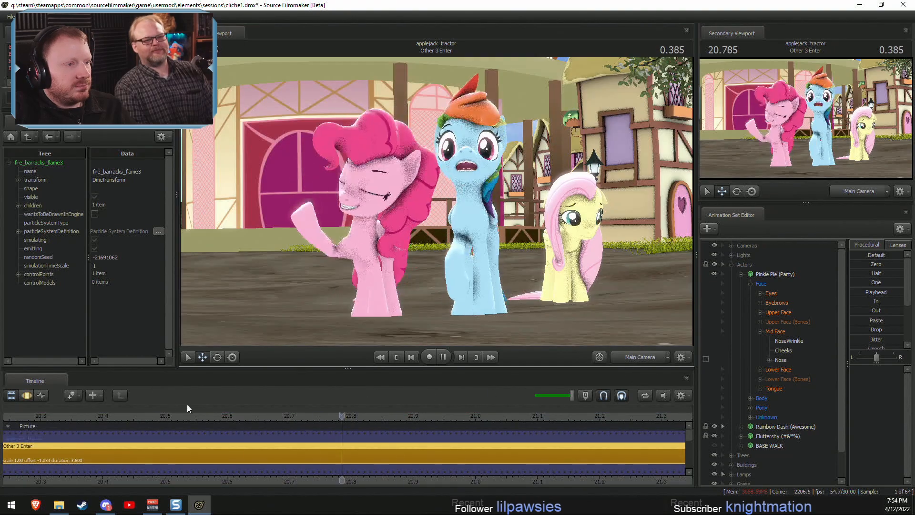
pyautogui.press('space')
pyautogui.scroll(-2, 572, 478)
pyautogui.press('space')
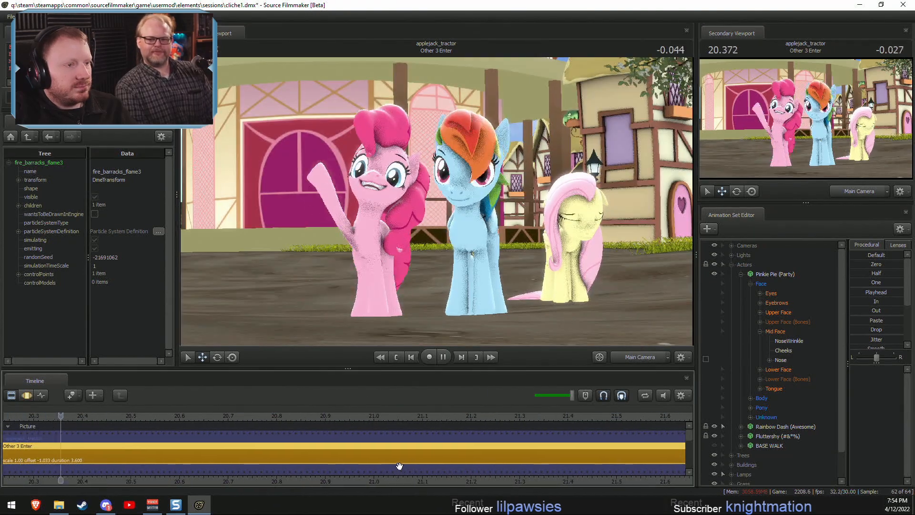
# Replay Other 3 Enter from its start at 19.4 s in the Main Camera to review the characters' motion.
pyautogui.scroll(-2, 443, 443)
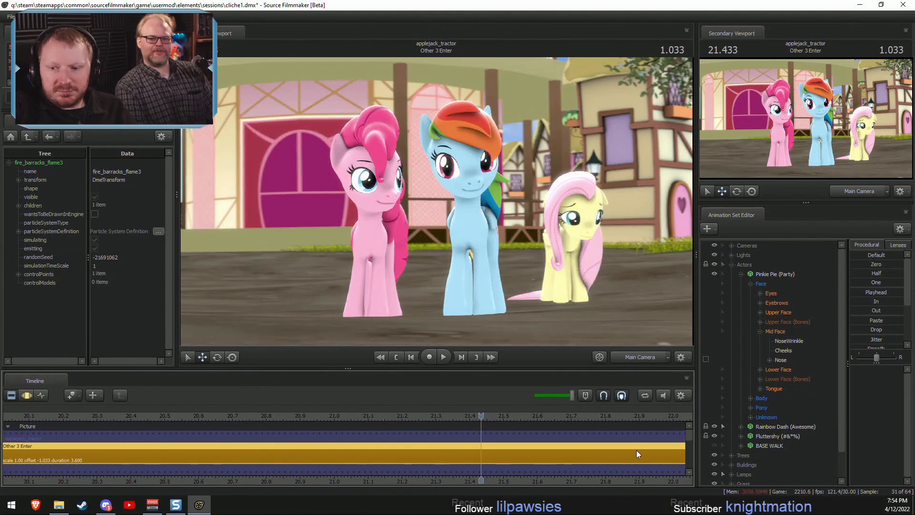
pyautogui.scroll(-4, 439, 466)
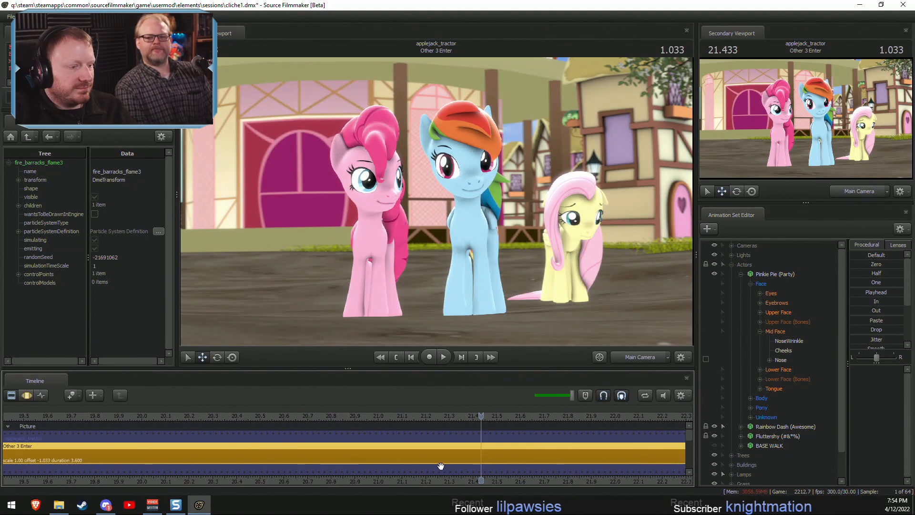
pyautogui.press('F3')
pyautogui.press('F2')
pyautogui.click(180, 417)
pyautogui.press('space')
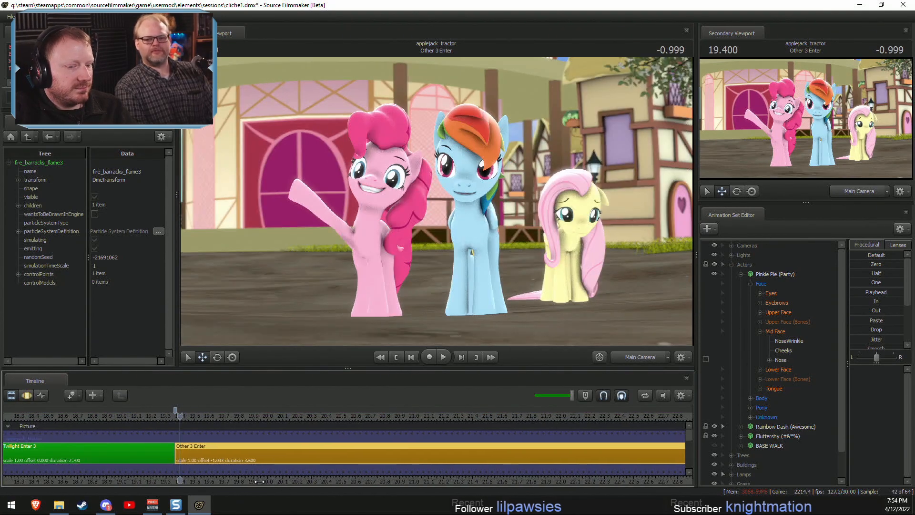
pyautogui.scroll(-2, 346, 426)
pyautogui.press('space')
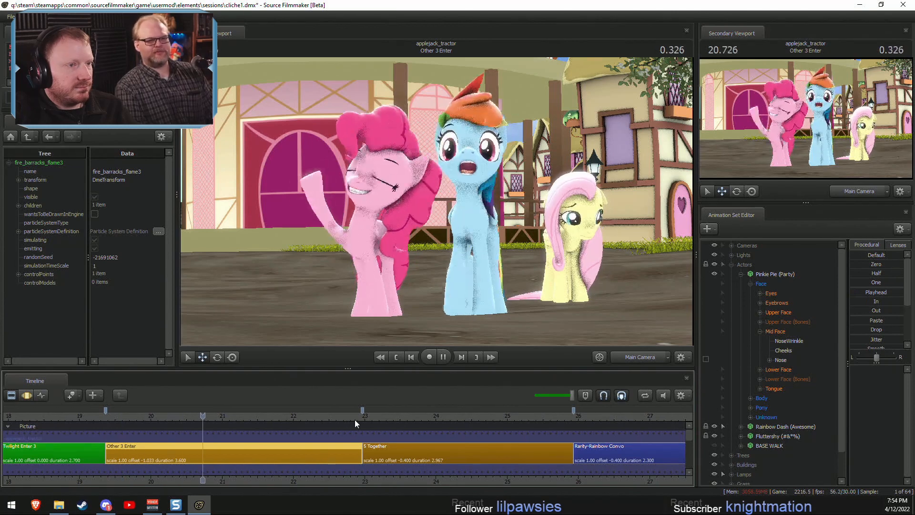
pyautogui.press('space')
pyautogui.scroll(2, 231, 476)
pyautogui.moveTo(231, 476); pyautogui.dragTo(630, 458, button='middle')
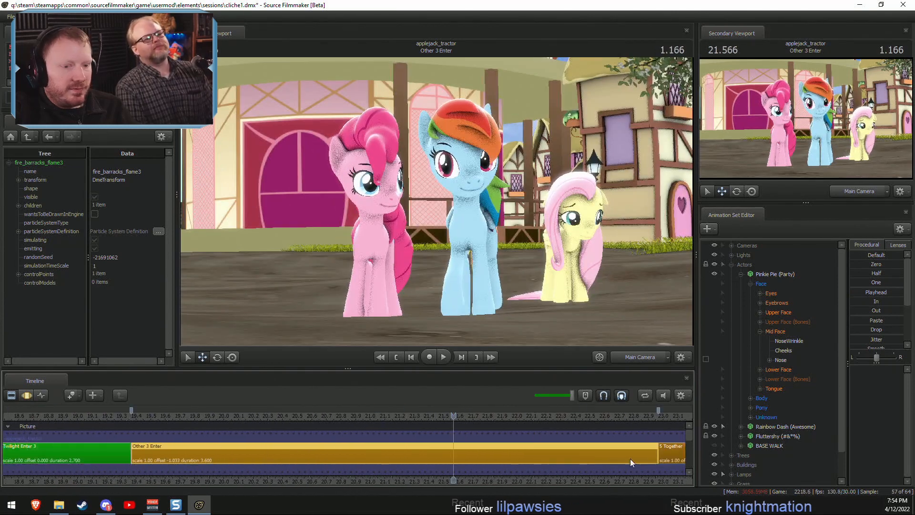
# Select Rainbow Dash's front hair controls at 21.566 s and expand her Pony and Pony Body control groups.
pyautogui.press('F3')
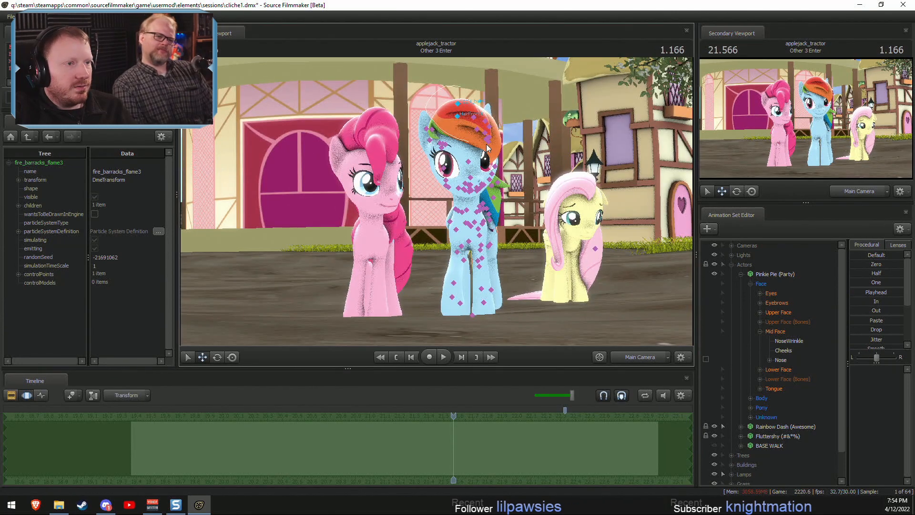
pyautogui.click(470, 105)
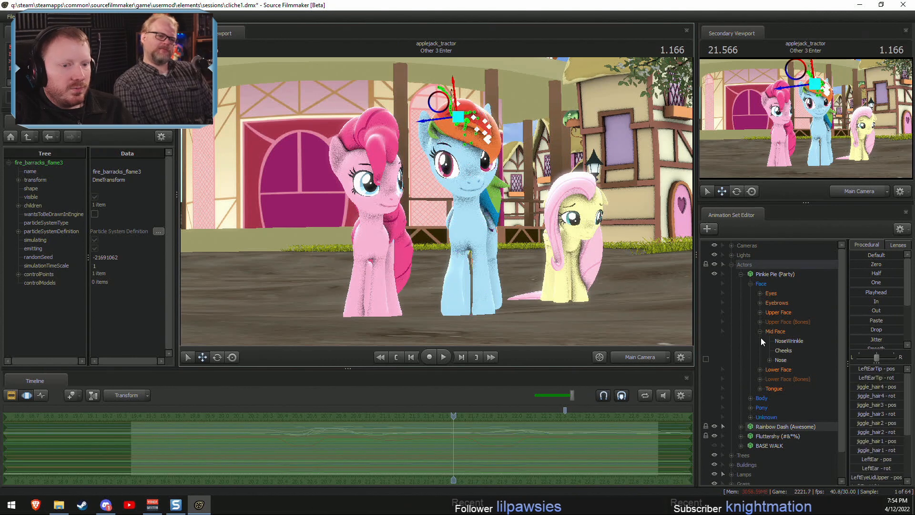
pyautogui.click(742, 426)
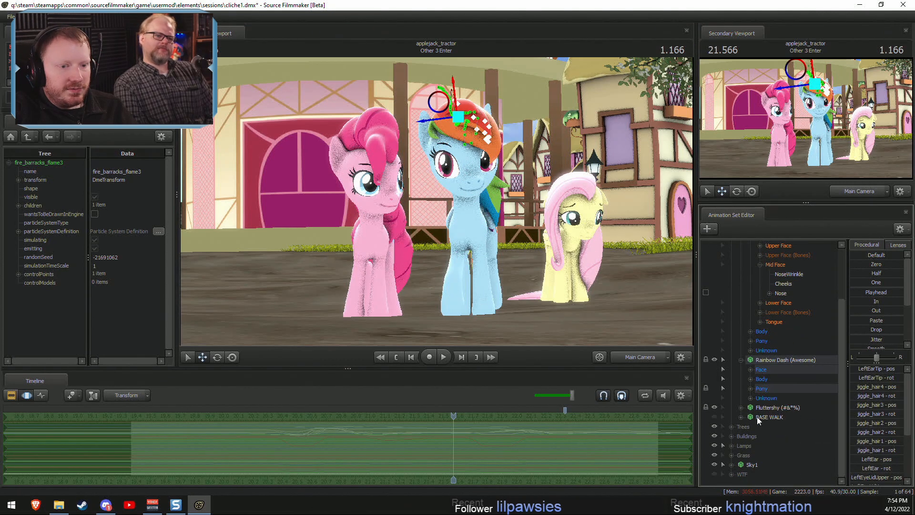
pyautogui.keyDown('ctrl'); pyautogui.click(775, 371); pyautogui.keyUp('ctrl')
pyautogui.keyDown('ctrl'); pyautogui.click(773, 368); pyautogui.keyUp('ctrl')
pyautogui.click(750, 388)
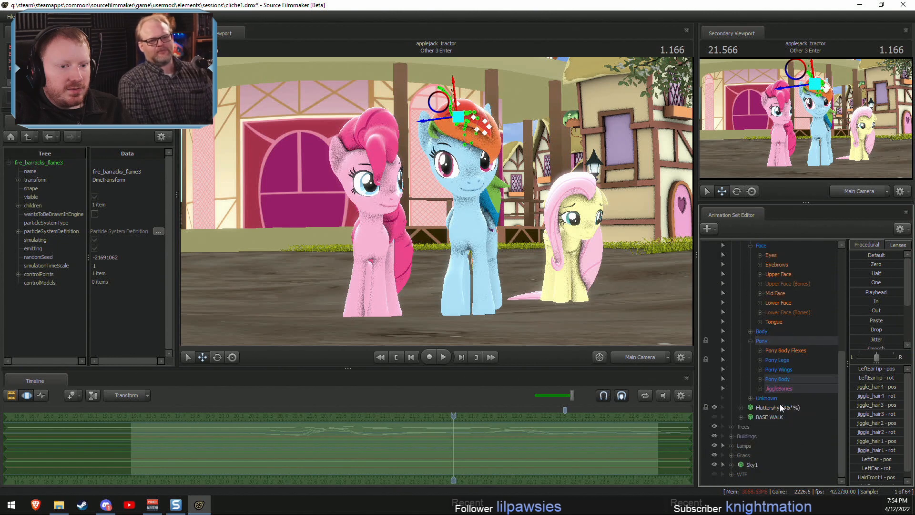
pyautogui.click(767, 379)
pyautogui.keyDown('ctrl'); pyautogui.click(793, 435); pyautogui.keyUp('ctrl')
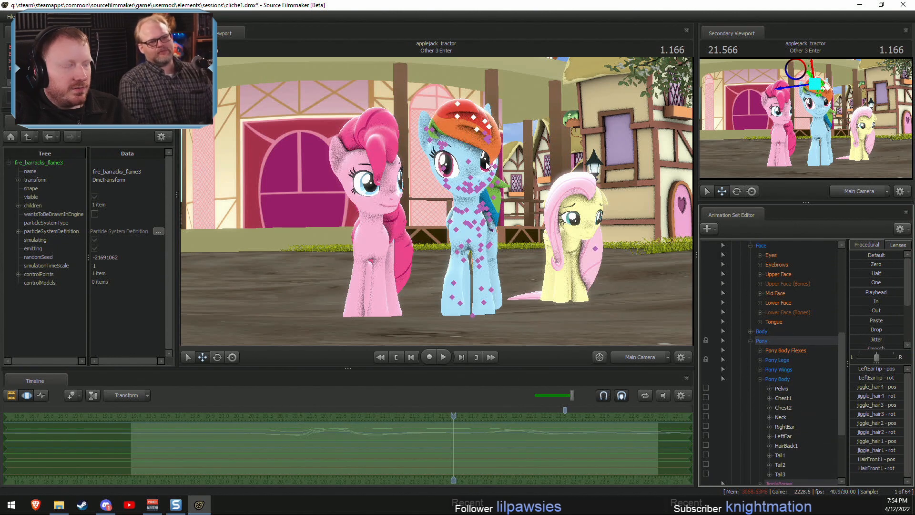
# Expand Rainbow Dash's JiggleBones group and remove HairFront1 from the selection, keeping jiggle_hair1 to jiggle_hair4.
pyautogui.moveTo(478, 131); pyautogui.dragTo(460, 125)
pyautogui.hotkey('ctrl', 'z')
pyautogui.scroll(-1, 794, 425)
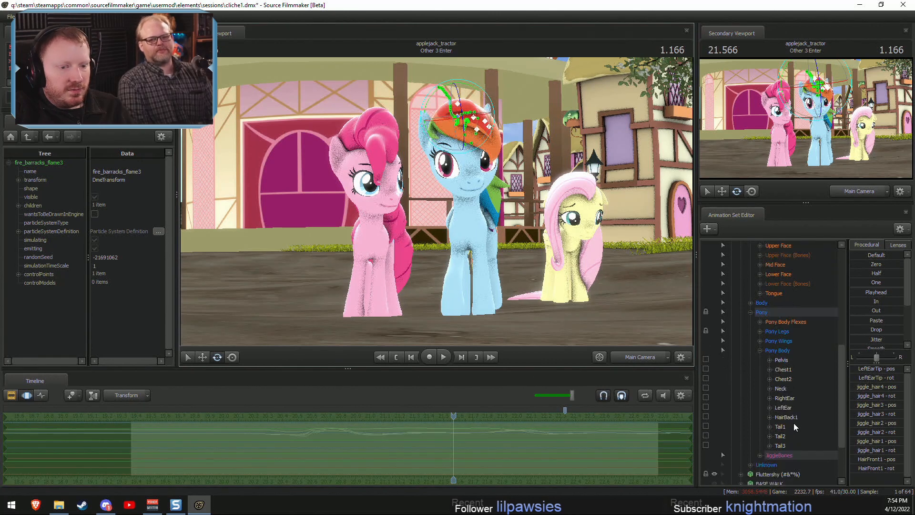
pyautogui.click(759, 388)
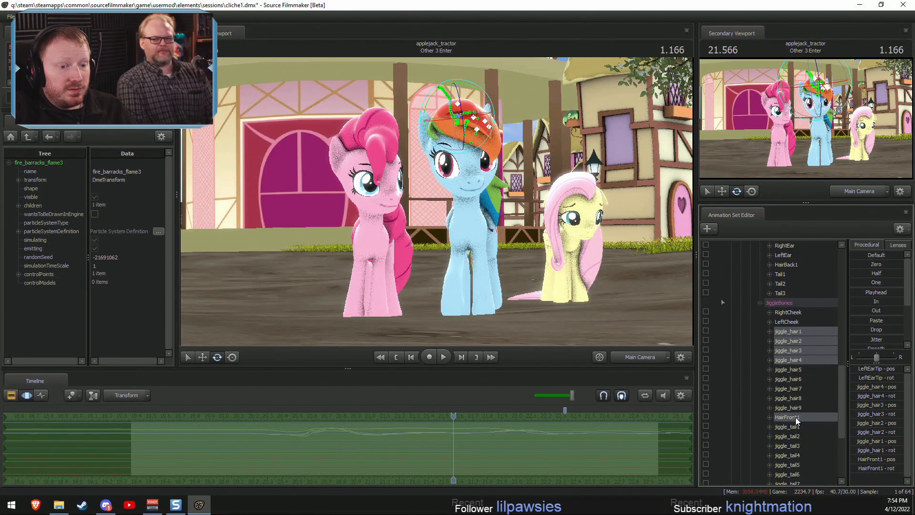
pyautogui.keyDown('ctrl'); pyautogui.click(796, 416); pyautogui.keyUp('ctrl')
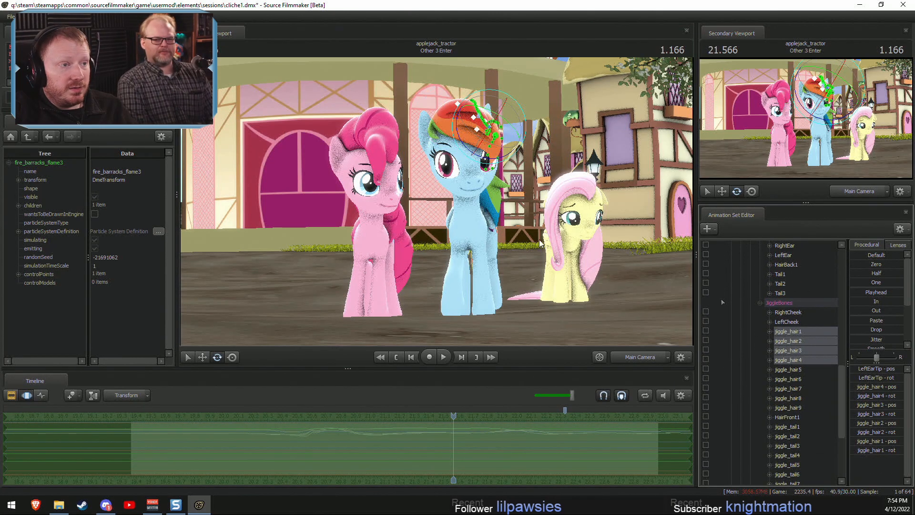
# Switch to the Work Camera, frame Rainbow Dash's head closely, and undo a trial rotation of jiggle_hair1 to jiggle_hair4.
pyautogui.click(631, 357)
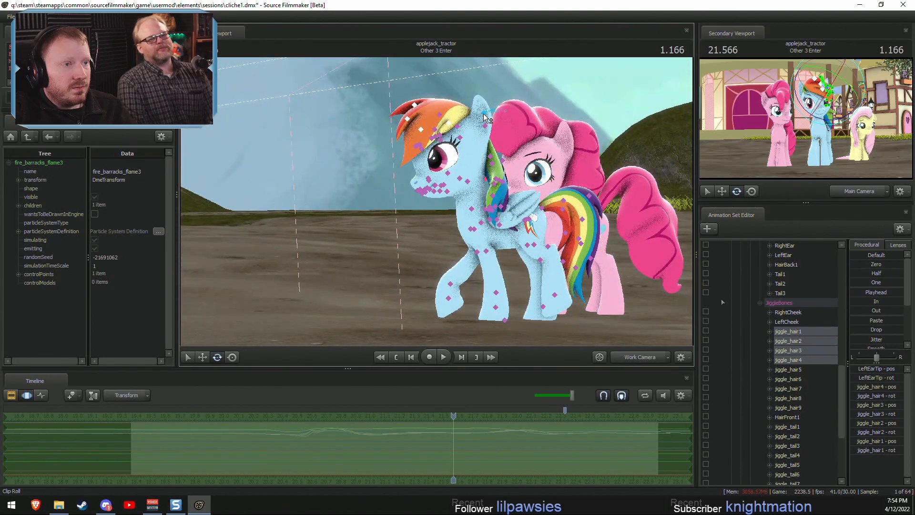
pyautogui.keyDown('alt'); pyautogui.moveTo(532, 204); pyautogui.dragTo(584, 243); pyautogui.keyUp('alt')
pyautogui.scroll(-5, 753, 396)
pyautogui.scroll(8, 755, 393)
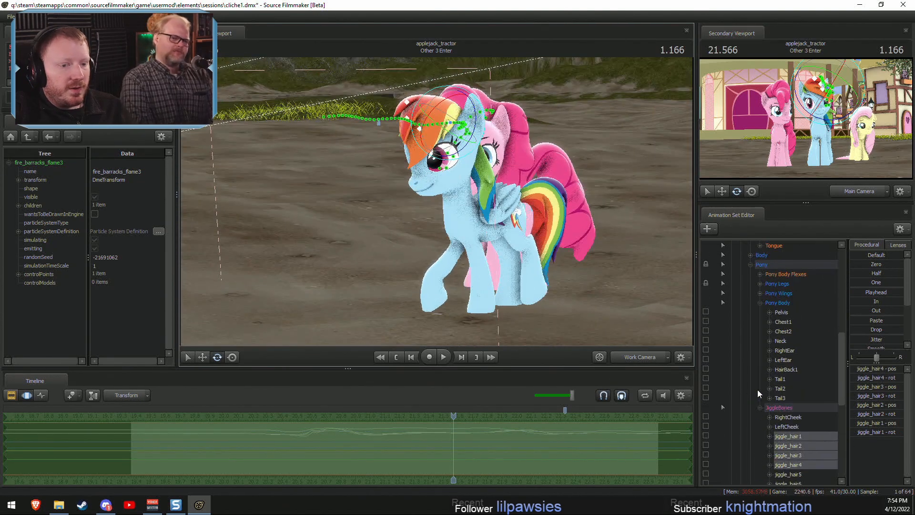
pyautogui.keyDown('alt'); pyautogui.moveTo(524, 229); pyautogui.dragTo(539, 226); pyautogui.keyUp('alt')
pyautogui.keyDown('alt'); pyautogui.moveTo(446, 169); pyautogui.dragTo(500, 143); pyautogui.keyUp('alt')
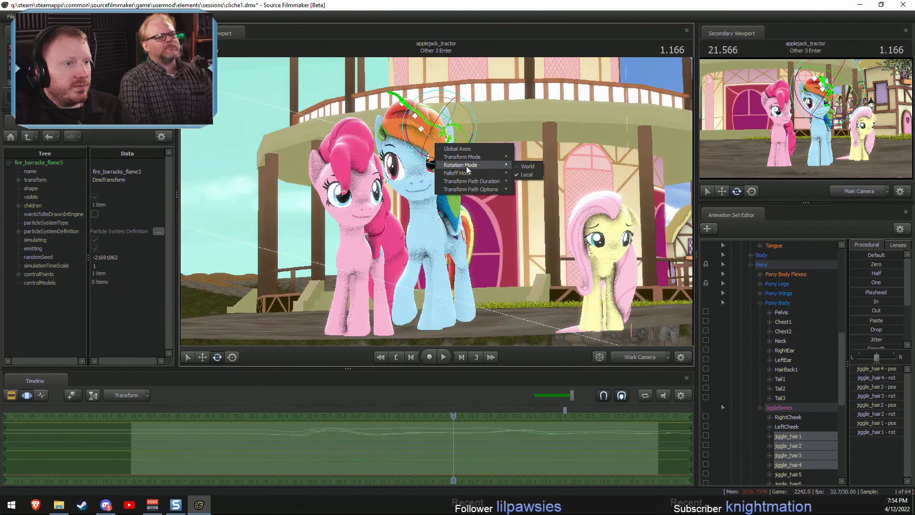
pyautogui.click(526, 175)
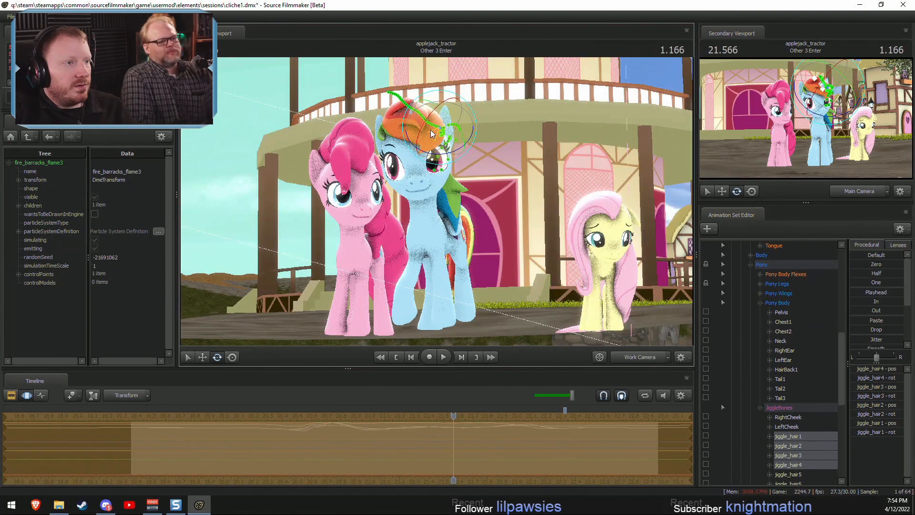
pyautogui.hotkey('ctrl', 'z')
pyautogui.moveTo(411, 129); pyautogui.dragTo(444, 192)
pyautogui.press('w')
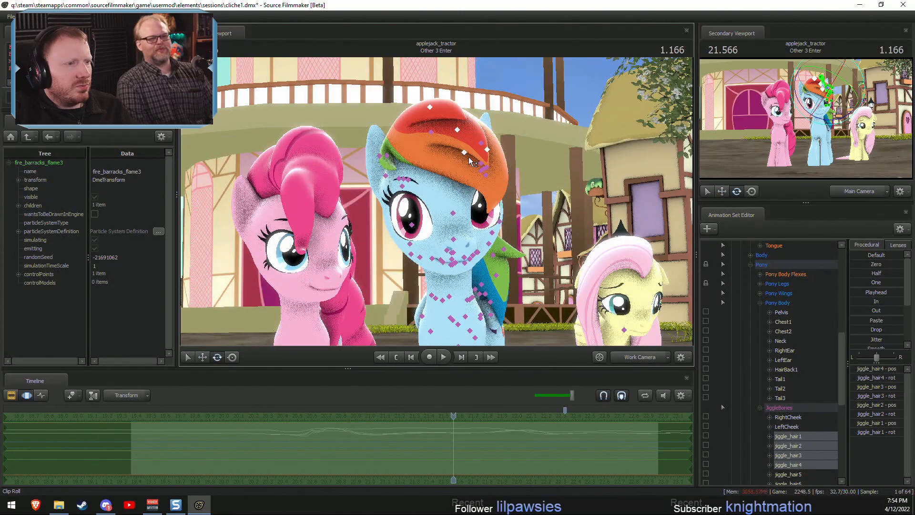
# Add HairFront1 back to the hair selection and try rotating Rainbow Dash's front mane over the whole time range.
pyautogui.keyDown('ctrl'); pyautogui.keyDown('shift'); pyautogui.click(430, 132); pyautogui.keyUp('shift'); pyautogui.keyUp('ctrl')
pyautogui.moveTo(436, 144); pyautogui.dragTo(464, 142)
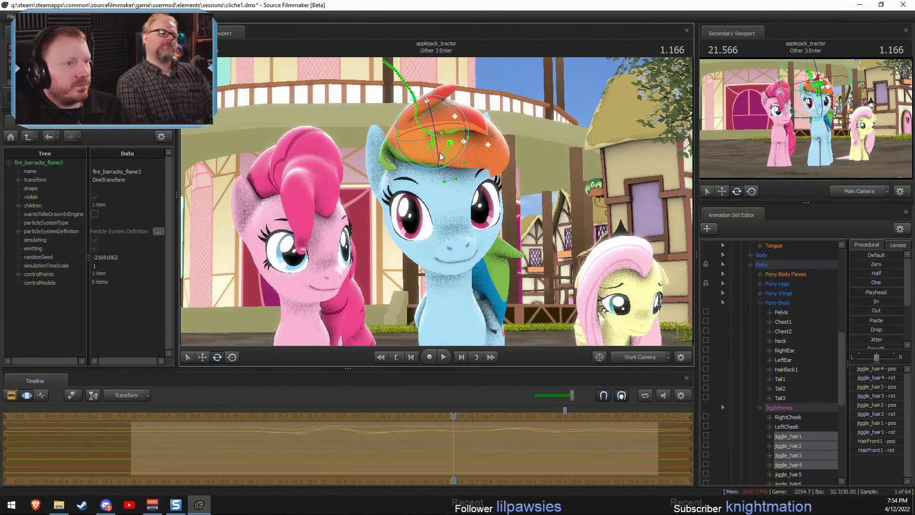
pyautogui.hotkey('ctrl', 'z')
# Rotate Rainbow Dash's front mane sideways within short time selections around 20.466 s and 20.633 s.
pyautogui.scroll(5, 306, 444)
pyautogui.moveTo(306, 444)
pyautogui.mouseDown()
pyautogui.moveTo(133, 450)
pyautogui.moveTo(189, 450)
pyautogui.mouseUp()
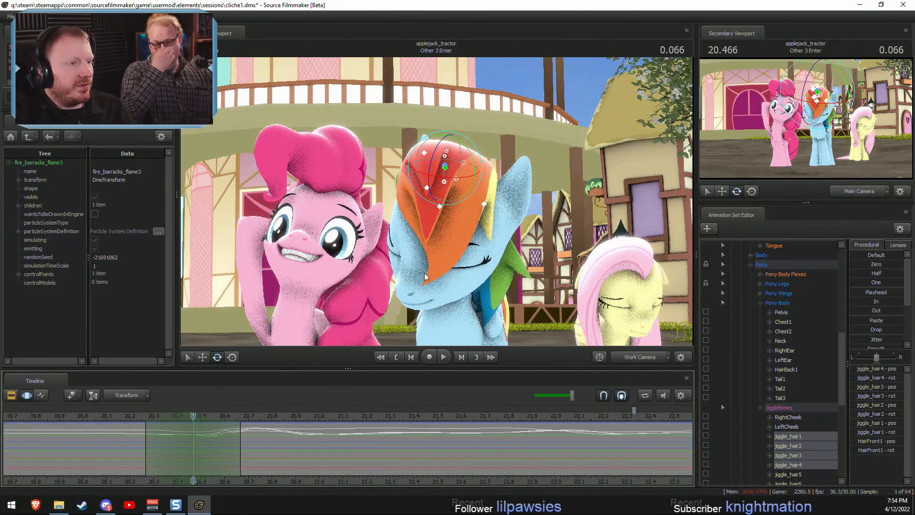
pyautogui.moveTo(442, 208); pyautogui.dragTo(461, 202)
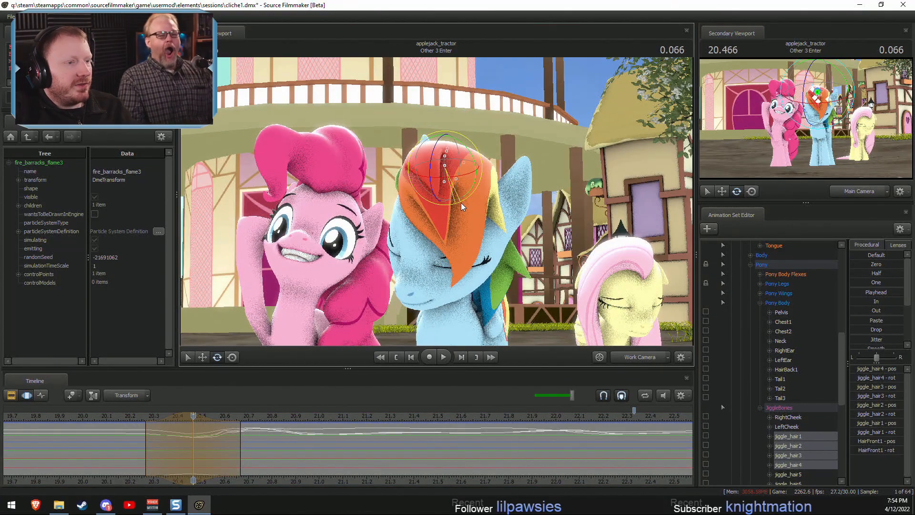
pyautogui.moveTo(193, 452)
pyautogui.mouseDown()
pyautogui.moveTo(155, 452)
pyautogui.moveTo(235, 456)
pyautogui.moveTo(224, 450)
pyautogui.moveTo(239, 449)
pyautogui.moveTo(223, 442)
pyautogui.moveTo(233, 438)
pyautogui.mouseUp()
pyautogui.moveTo(474, 174); pyautogui.dragTo(472, 161)
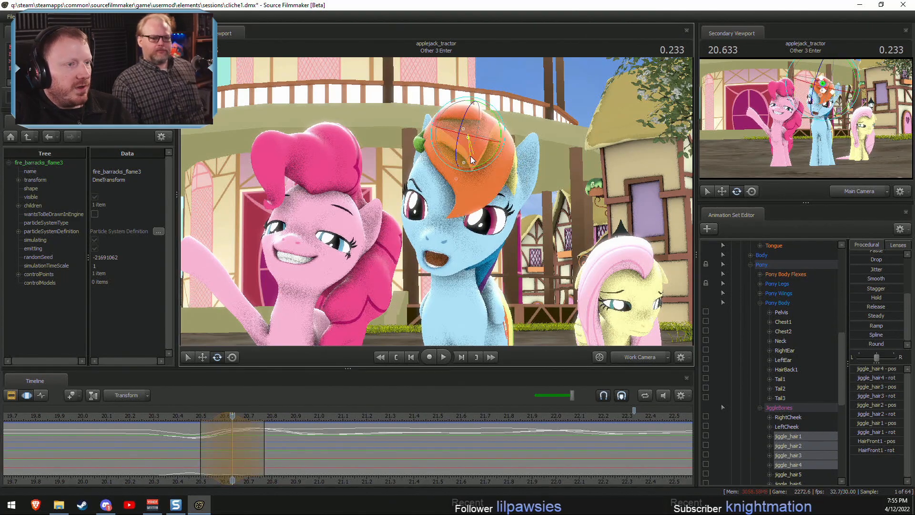
# Rotate Rainbow Dash's front mane around 20.8 s and extend the end of the time selection to about 21.03 s.
pyautogui.moveTo(232, 439); pyautogui.dragTo(272, 448)
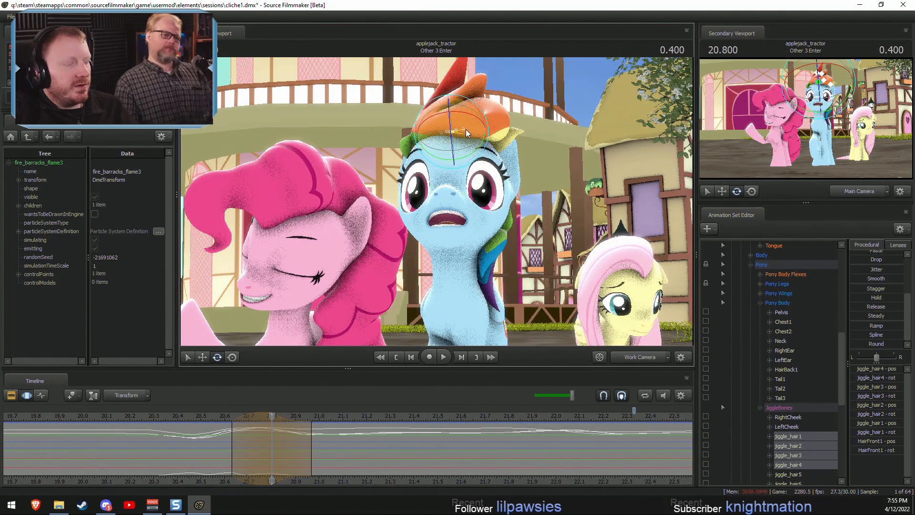
pyautogui.press('space')
pyautogui.press('space')
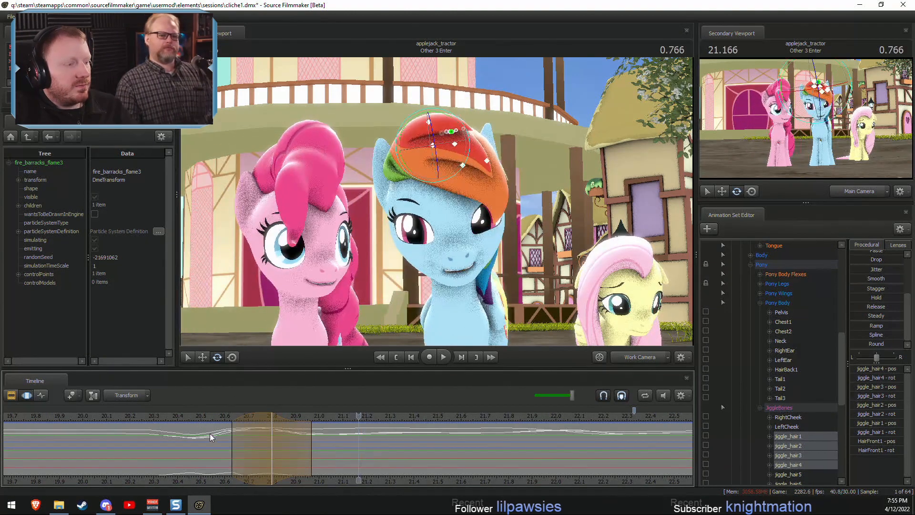
pyautogui.moveTo(295, 459); pyautogui.dragTo(334, 459)
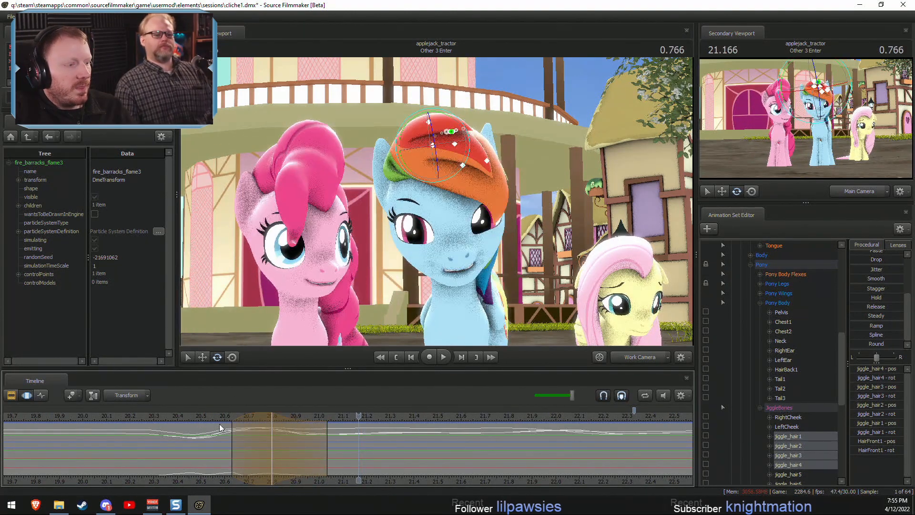
# Replay the shot repeatedly from about 20.4 s to check the swing of Rainbow Dash's mane.
pyautogui.click(201, 415)
pyautogui.press('space')
pyautogui.press('space')
pyautogui.press('space')
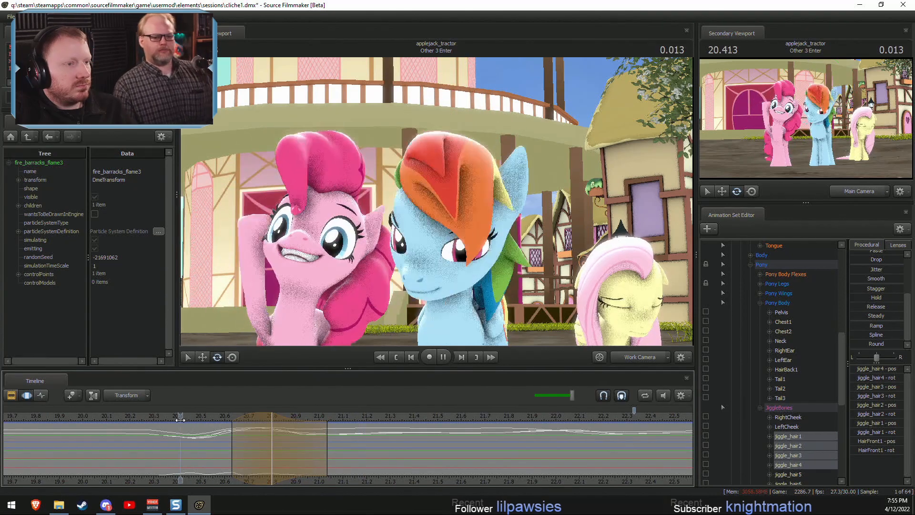
pyautogui.press('space')
pyautogui.press('space')
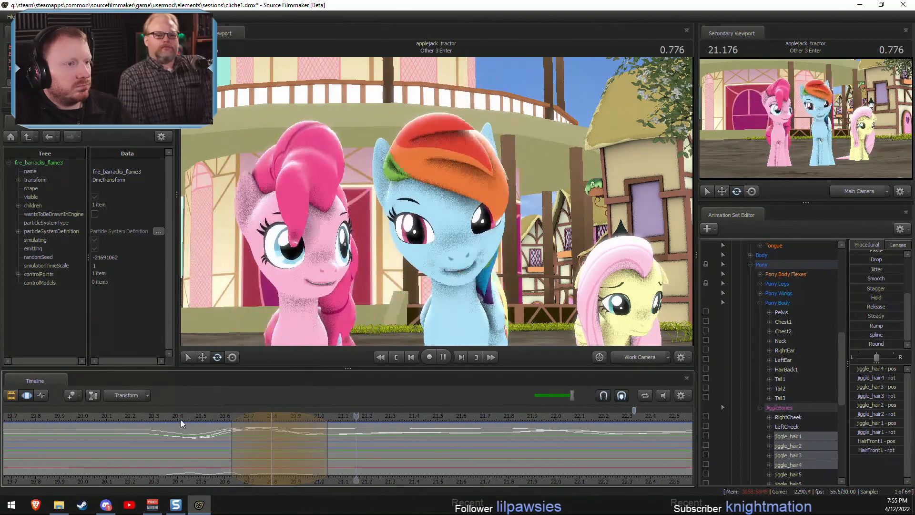
pyautogui.press('space')
# Lift Rainbow Dash's front mane around 20.966 s, adjust jiggle_hair1 to jiggle_hair4 without HairFront1, and replay the motion.
pyautogui.moveTo(295, 466); pyautogui.dragTo(314, 459)
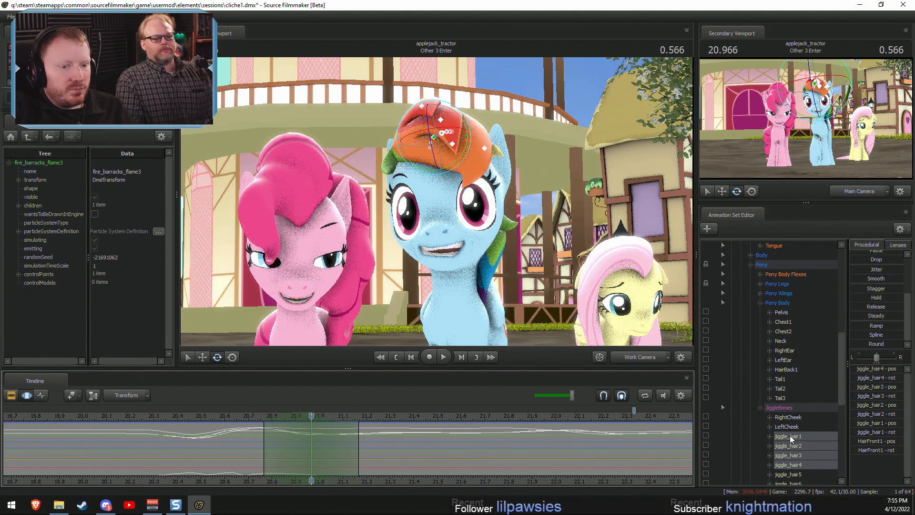
pyautogui.scroll(-1, 795, 447)
pyautogui.keyDown('ctrl'); pyautogui.click(797, 410); pyautogui.keyUp('ctrl')
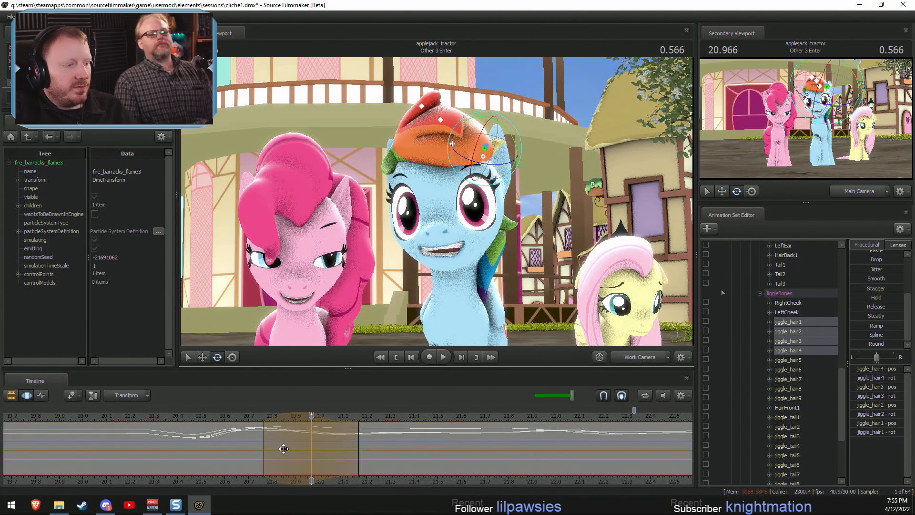
pyautogui.moveTo(283, 448)
pyautogui.mouseDown()
pyautogui.moveTo(269, 450)
pyautogui.moveTo(308, 447)
pyautogui.moveTo(290, 447)
pyautogui.mouseUp()
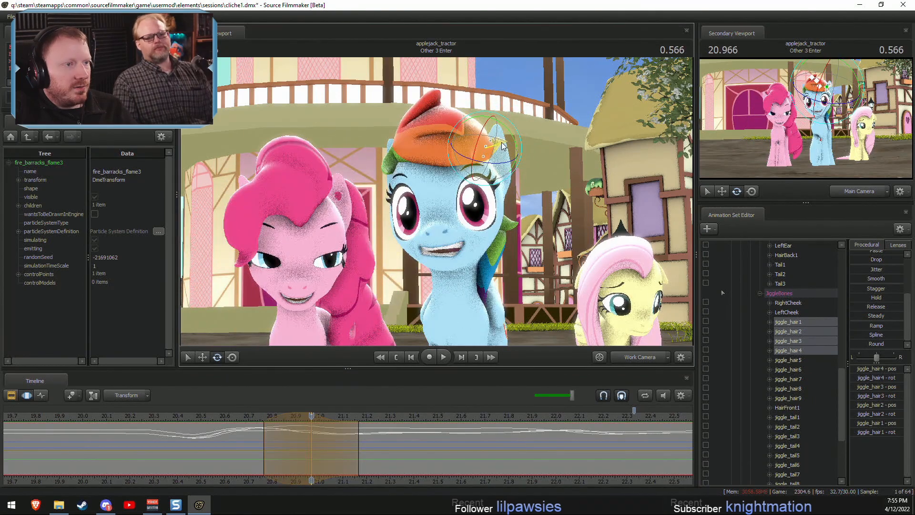
pyautogui.press('shift')
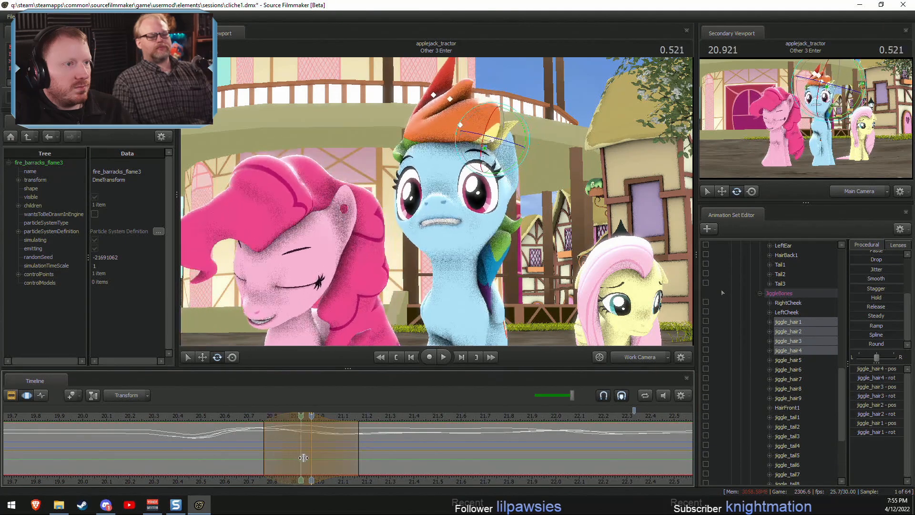
pyautogui.click(224, 418)
pyautogui.press('space')
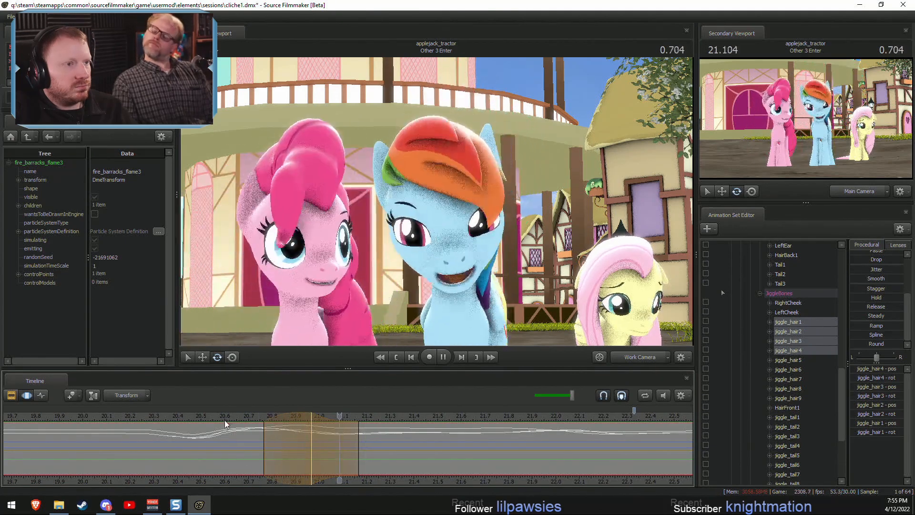
pyautogui.press('space')
# Reselect HairFront1 with the jiggle hair bones, rotate Rainbow Dash's front mane around 21.1 s, and replay from about 20.3 s.
pyautogui.press('shift')
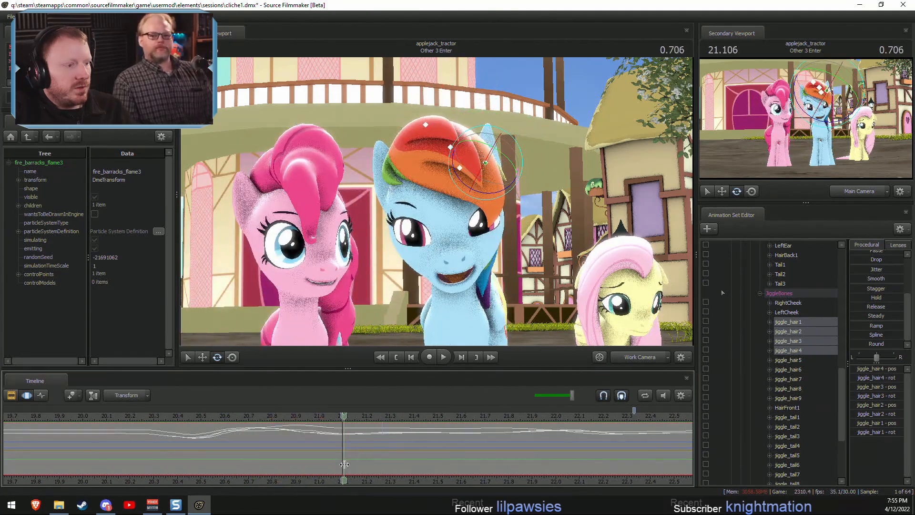
pyautogui.keyDown('ctrl'); pyautogui.click(799, 407); pyautogui.keyUp('ctrl')
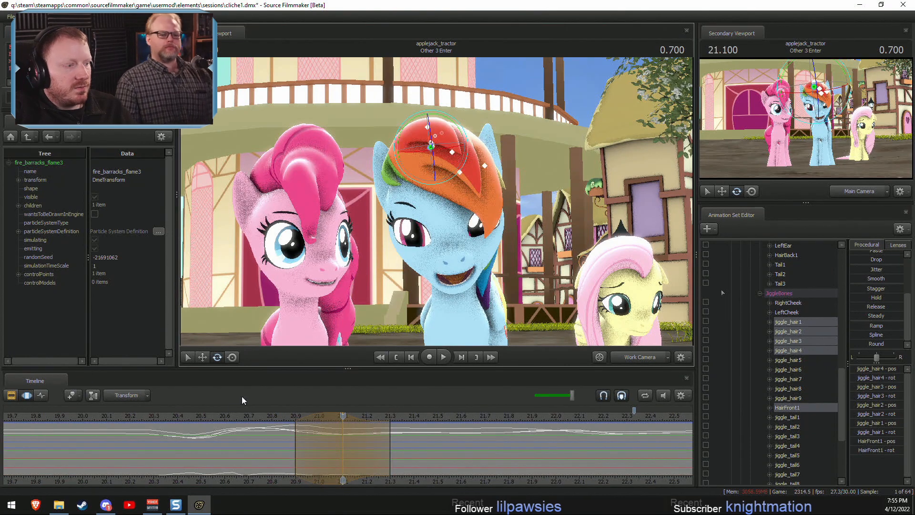
pyautogui.click(153, 415)
pyautogui.press('space')
pyautogui.press('space')
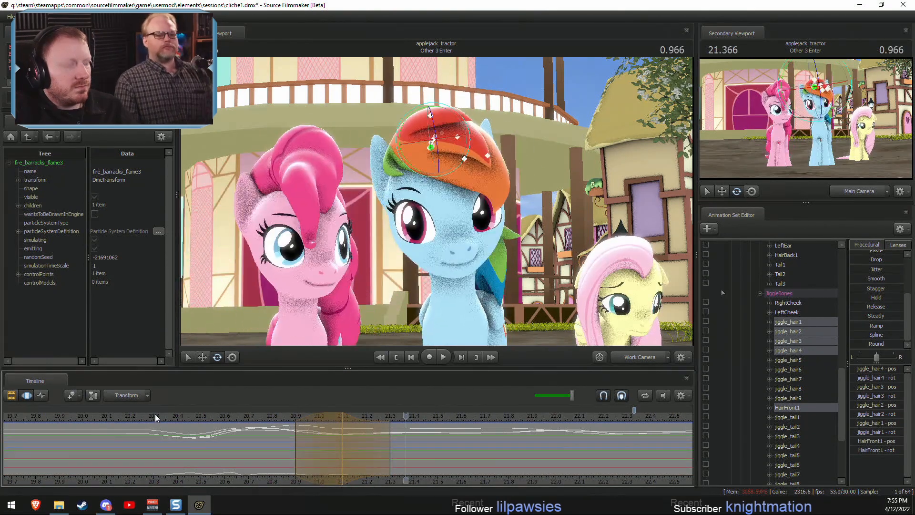
# Replay the shot repeatedly from about 20 s to check Rainbow Dash's front mane after the head motion.
pyautogui.click(122, 418)
pyautogui.press('space')
pyautogui.press('space')
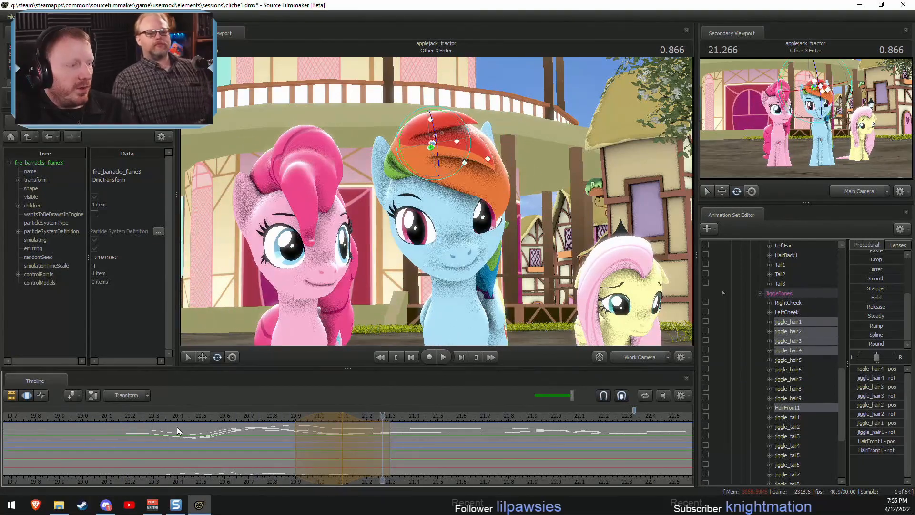
pyautogui.click(65, 411)
pyautogui.press('space')
pyautogui.press('space')
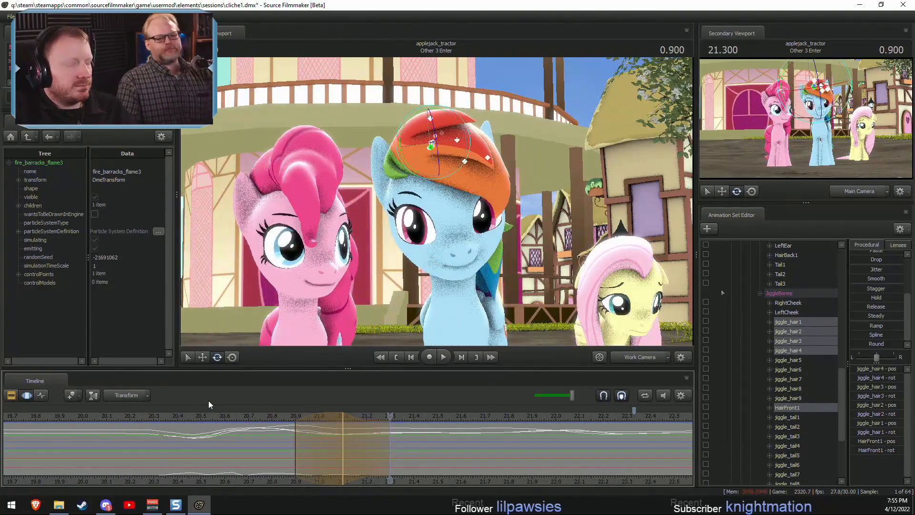
pyautogui.click(96, 412)
pyautogui.press('space')
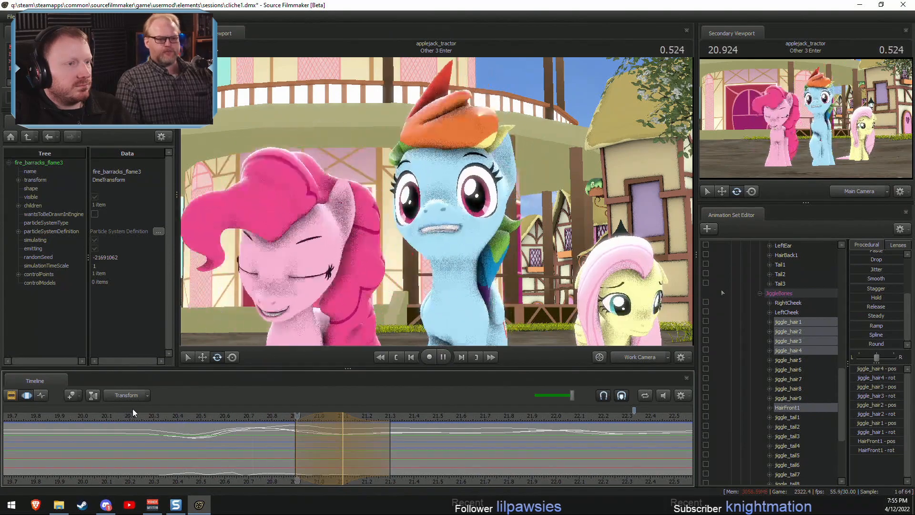
pyautogui.press('space')
pyautogui.press('space')
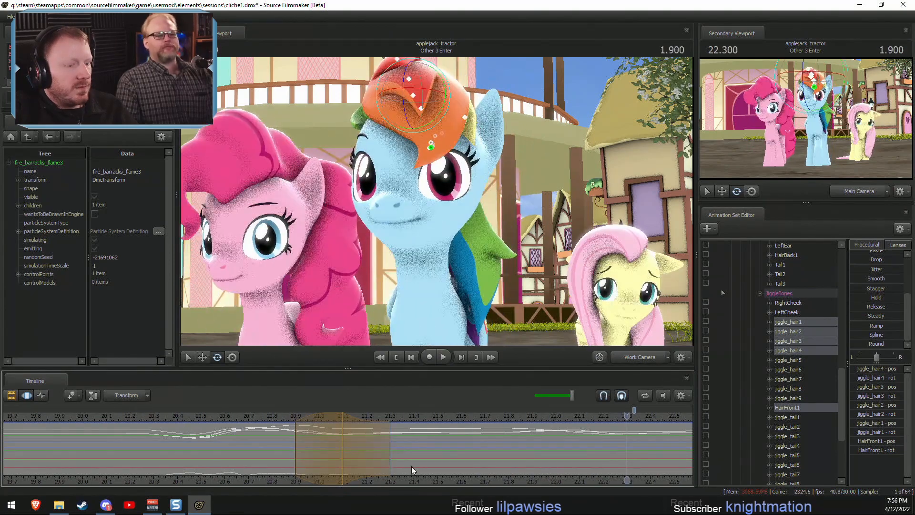
# Rotate Rainbow Dash's front mane around 22.0 s and extend the end of the time selection to about 22.33 s.
pyautogui.moveTo(508, 467); pyautogui.dragTo(290, 458, button='middle')
pyautogui.moveTo(289, 457); pyautogui.dragTo(336, 466)
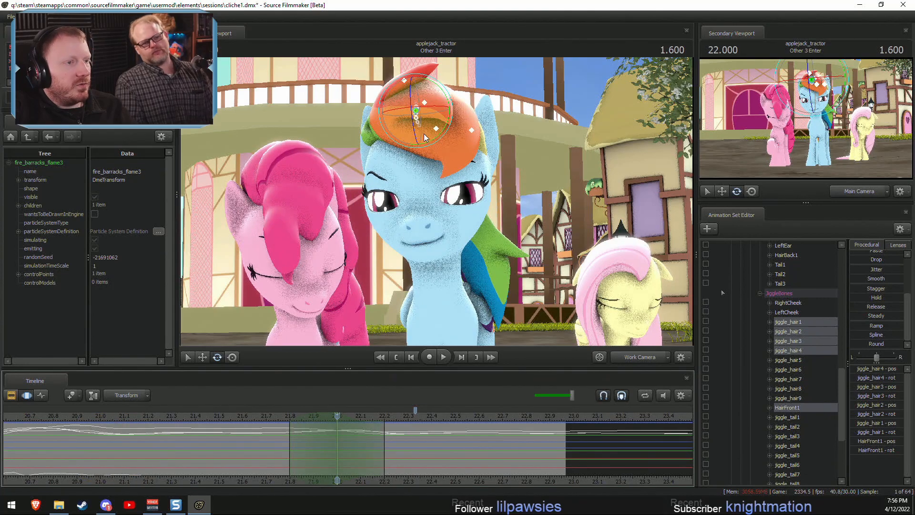
pyautogui.moveTo(424, 133); pyautogui.dragTo(425, 135)
pyautogui.moveTo(298, 416); pyautogui.dragTo(258, 417)
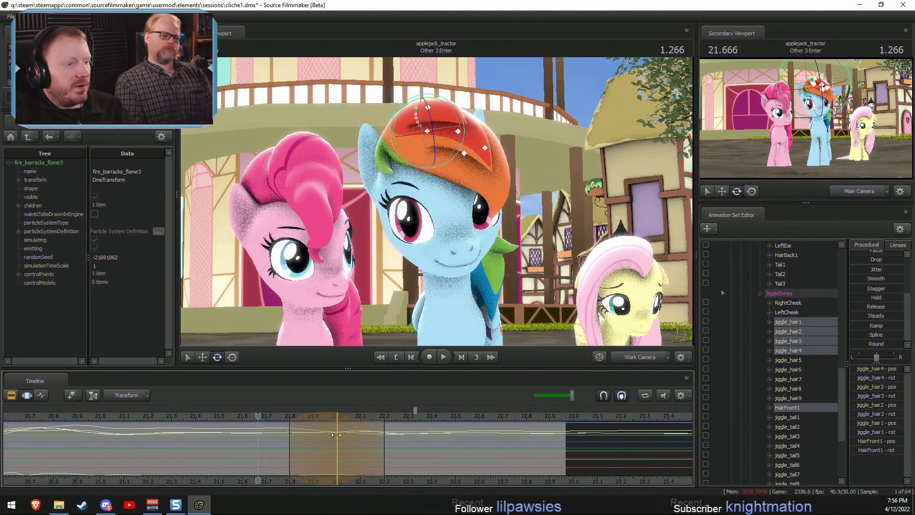
pyautogui.moveTo(383, 442)
pyautogui.mouseDown()
pyautogui.moveTo(408, 445)
pyautogui.moveTo(373, 449)
pyautogui.mouseUp()
pyautogui.click(363, 451)
pyautogui.click(368, 449)
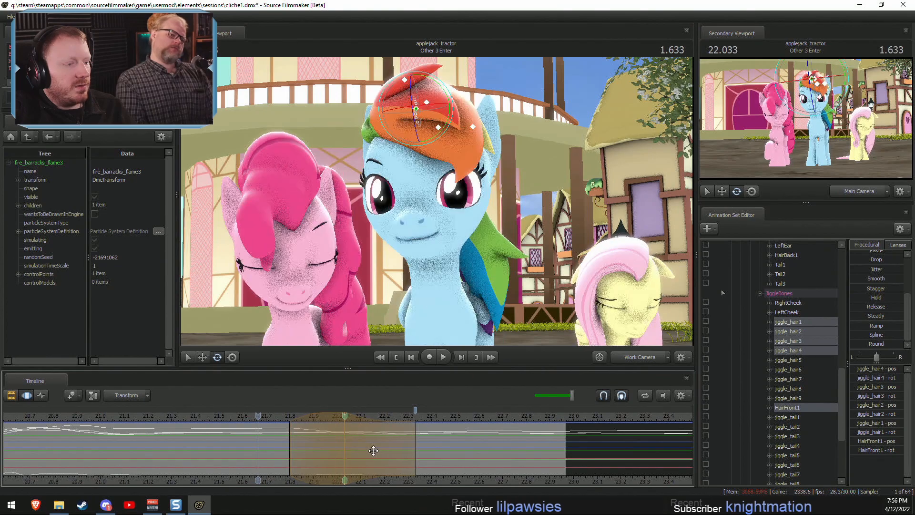
# Trim the end of the time selection to about 22.3 s and replay the mane motion from about 21.4 s.
pyautogui.press('space')
pyautogui.press('space')
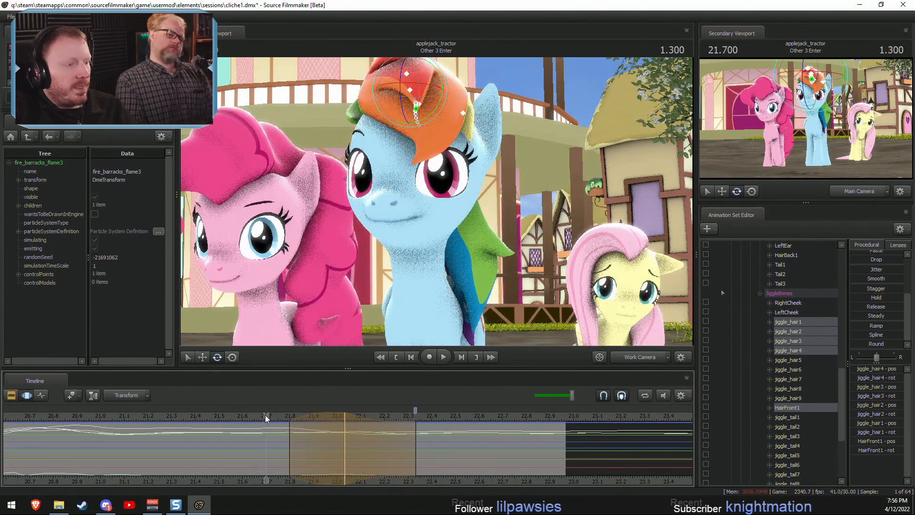
pyautogui.press('space')
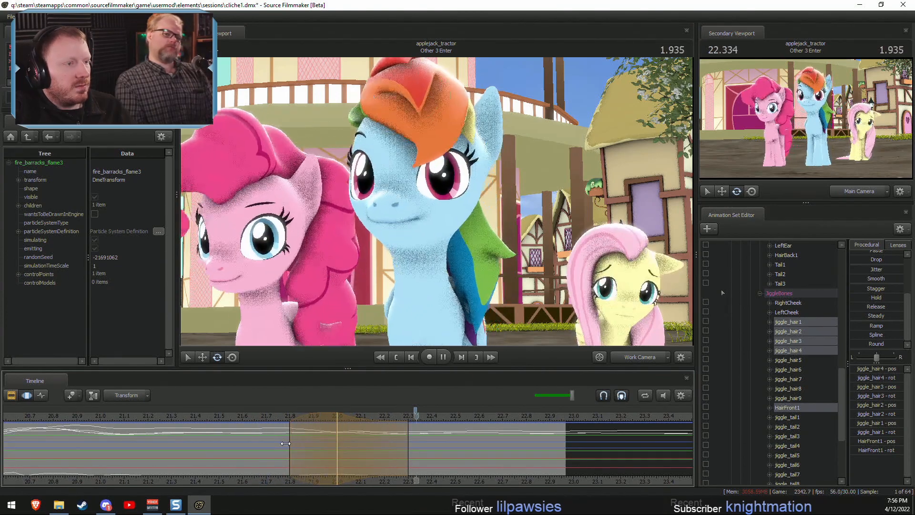
pyautogui.press('space')
pyautogui.click(203, 417)
pyautogui.press('space')
pyautogui.press('space')
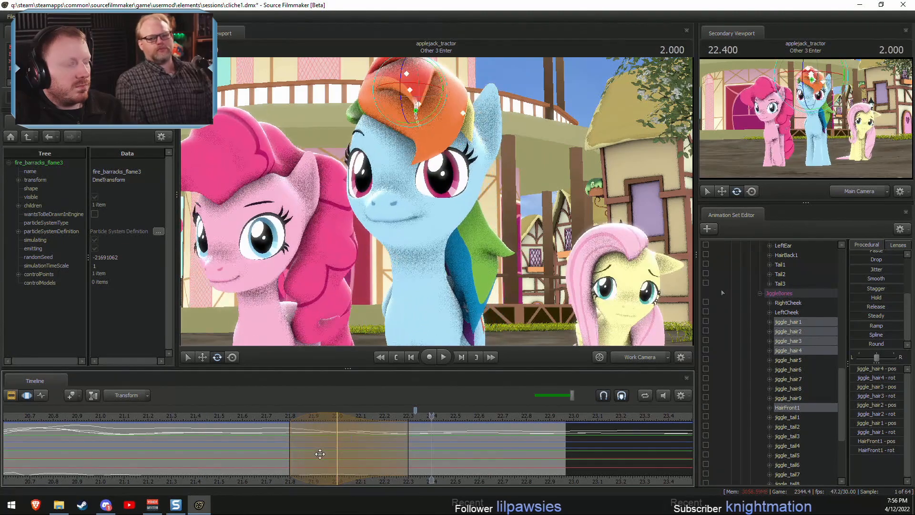
# Move the time selection to about 22.27 s, rotate Rainbow Dash's front mane slightly, and replay from about 21.67 s.
pyautogui.moveTo(319, 453); pyautogui.dragTo(396, 458)
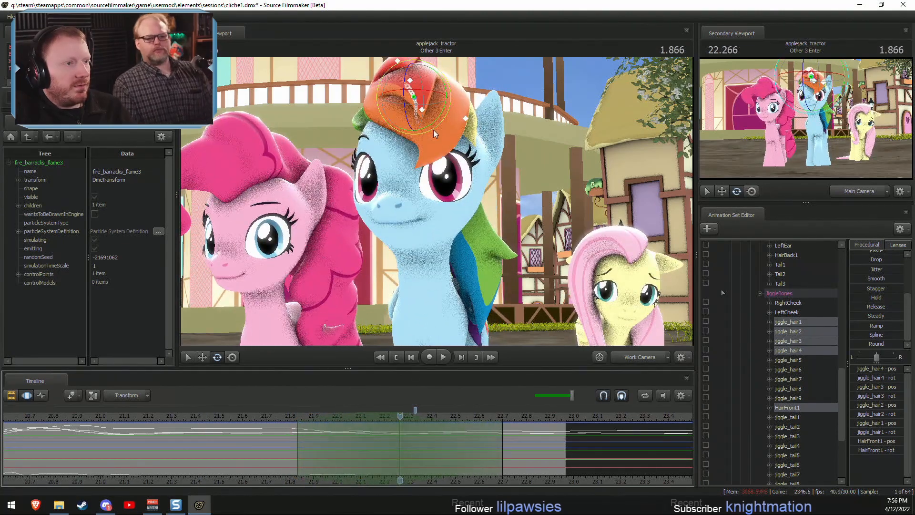
pyautogui.moveTo(433, 128); pyautogui.dragTo(429, 131)
pyautogui.click(258, 416)
pyautogui.press('space')
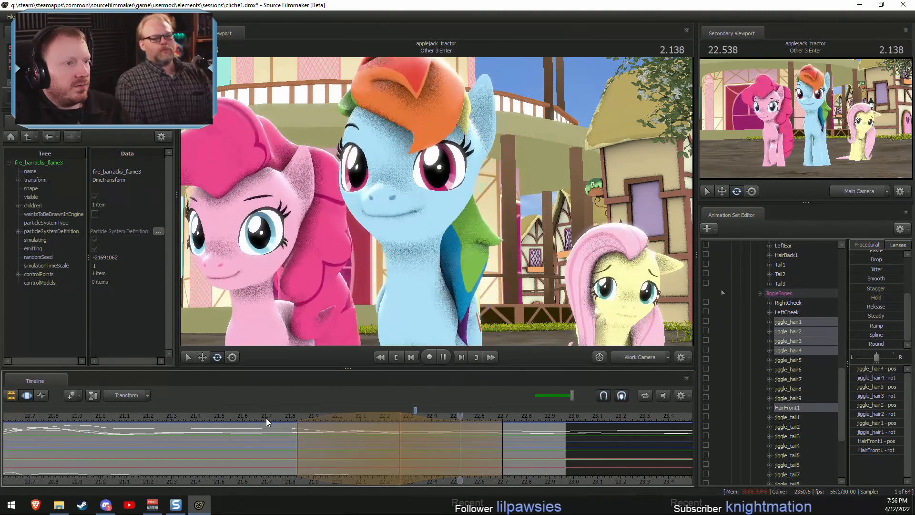
pyautogui.press('space')
# Switch the viewport to the Main Camera and replay the whole Other 3 Enter shot.
pyautogui.click(627, 359)
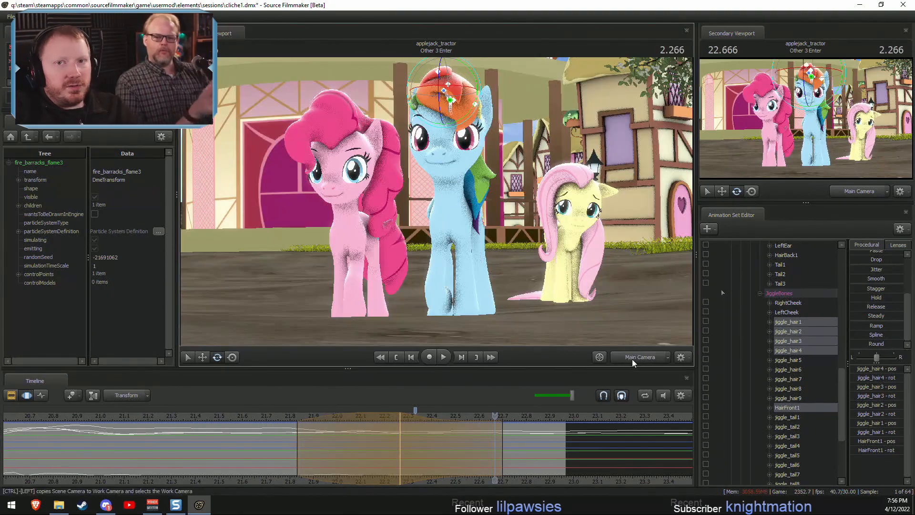
pyautogui.scroll(-3, 289, 419)
pyautogui.click(252, 418)
pyautogui.press('space')
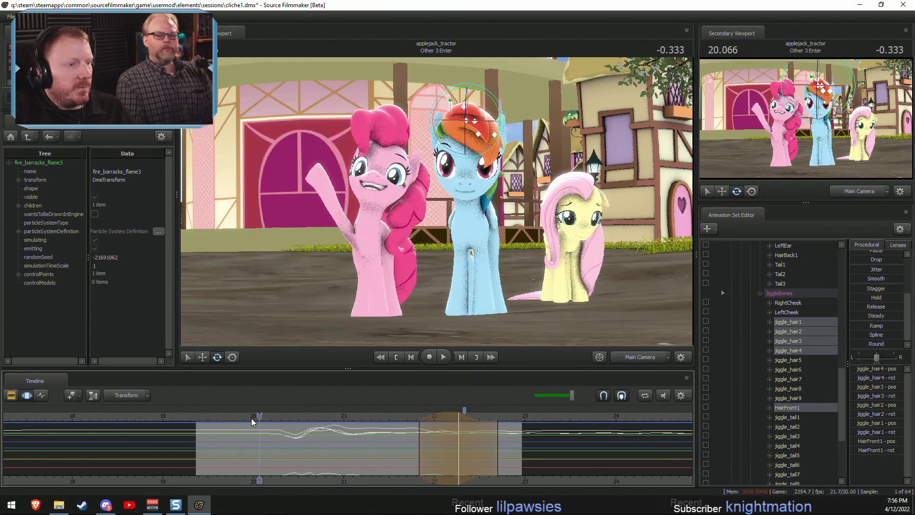
pyautogui.click(218, 416)
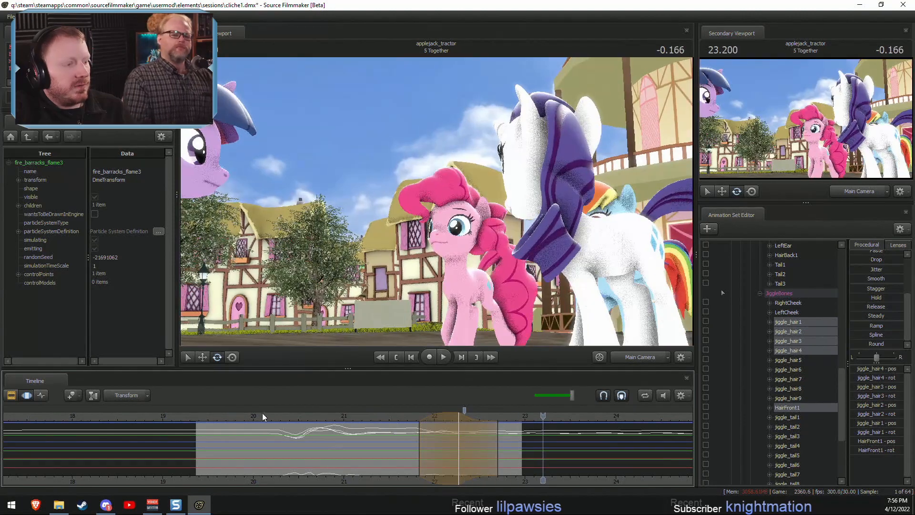
pyautogui.click(213, 416)
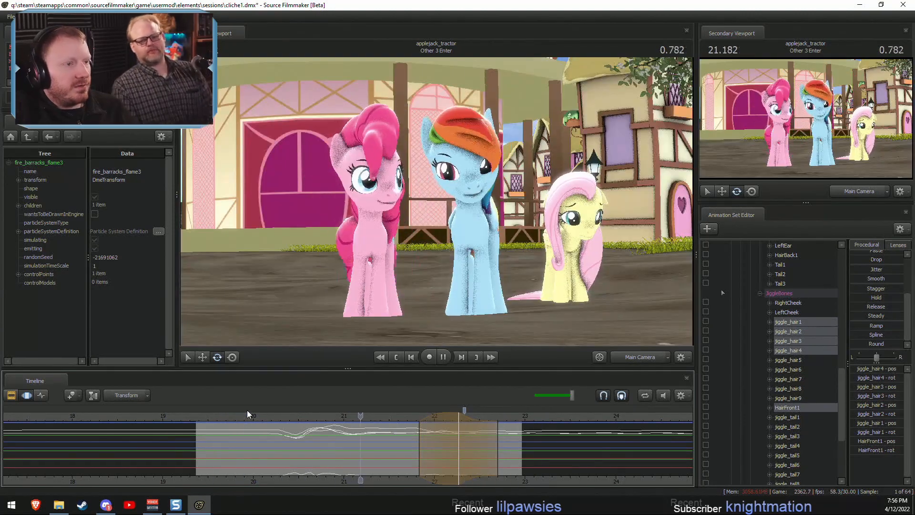
pyautogui.press('space')
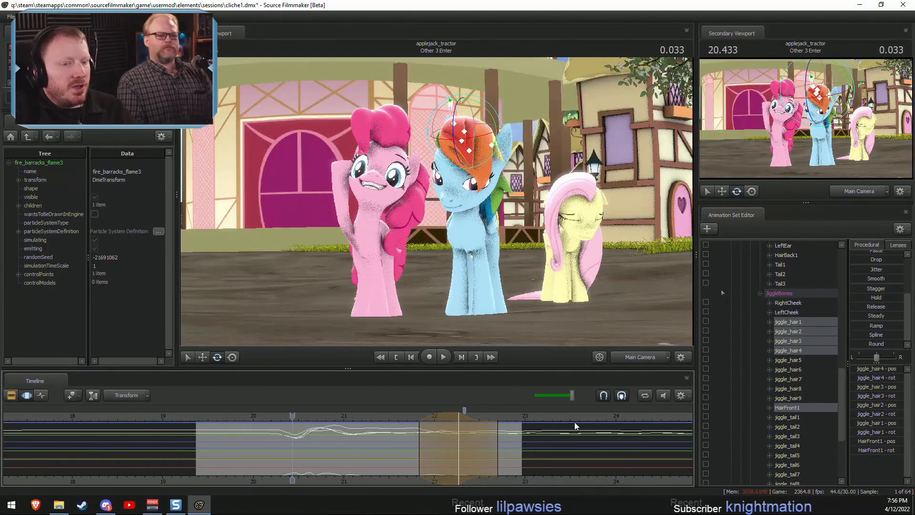
# Deselect HairFront1, center the time selection on about 20.7 s, and rotate jiggle_hair1 to jiggle_hair4 on Rainbow Dash's mane.
pyautogui.keyDown('ctrl'); pyautogui.click(787, 407); pyautogui.keyUp('ctrl')
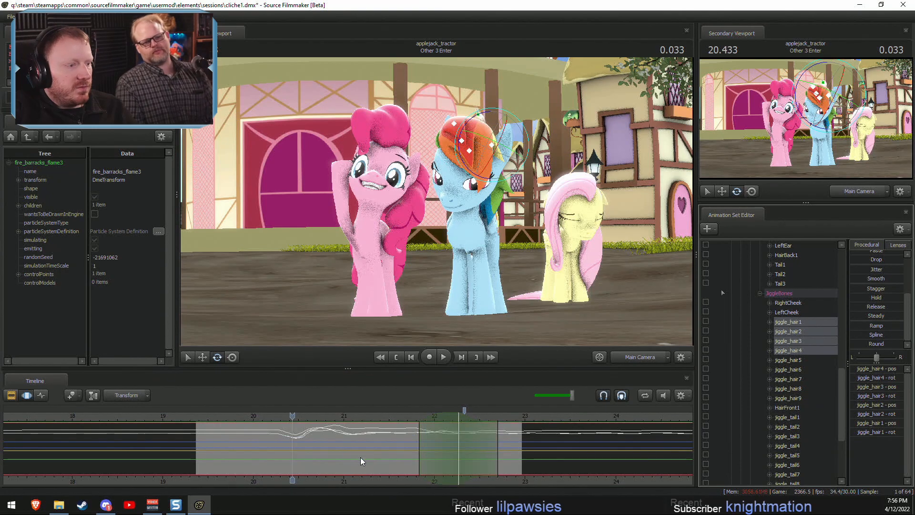
pyautogui.click(305, 434)
pyautogui.moveTo(305, 435); pyautogui.dragTo(316, 434)
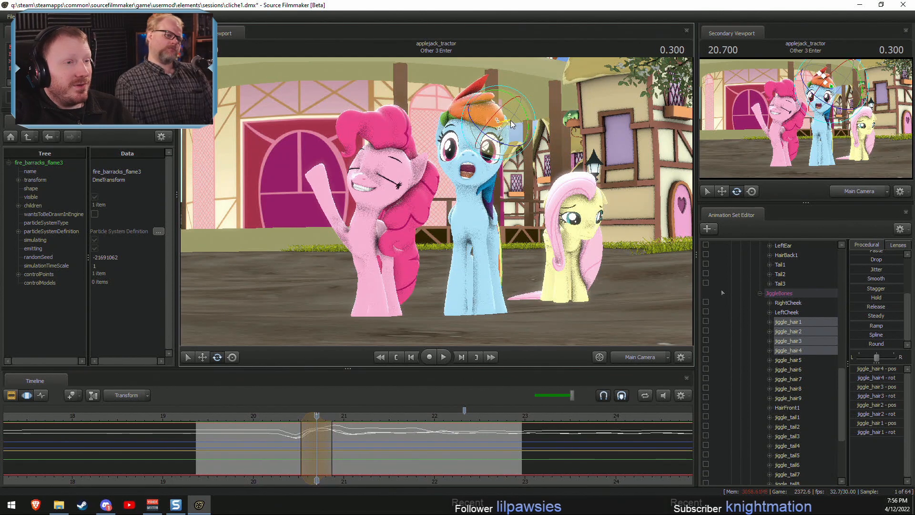
pyautogui.moveTo(510, 120); pyautogui.dragTo(510, 135)
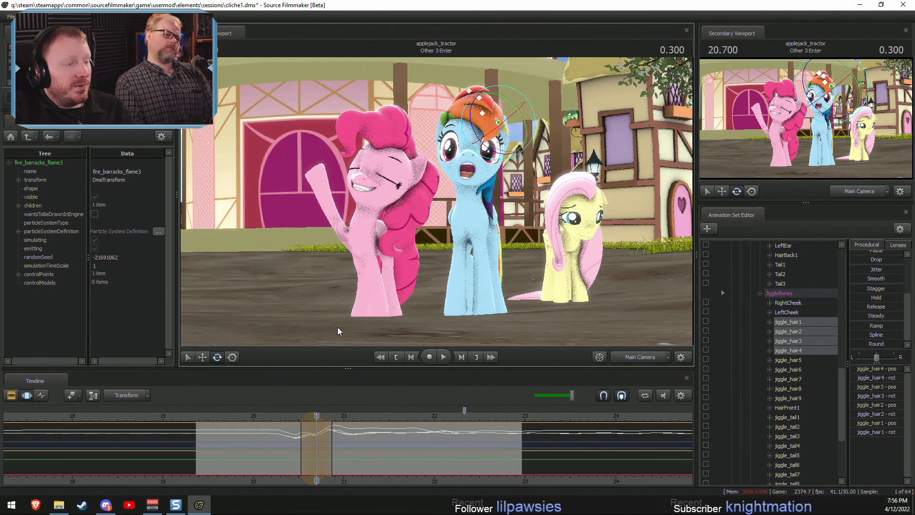
# Replay the shot from about 20.3 s to check the new pose of Rainbow Dash's mane.
pyautogui.click(299, 437)
pyautogui.moveTo(299, 438); pyautogui.dragTo(346, 434)
pyautogui.click(279, 416)
pyautogui.press('space')
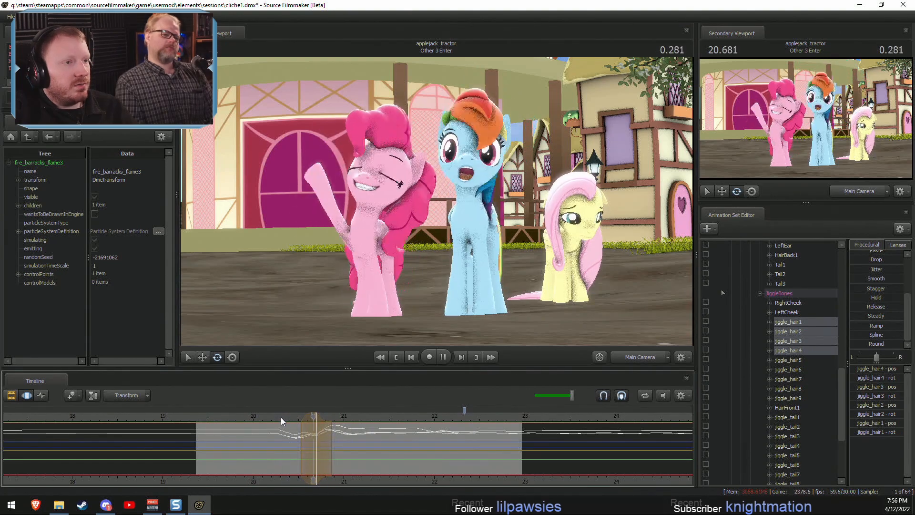
pyautogui.press('space')
# Trim the end of the time selection to about 20.83 s and replay Rainbow Dash's mane swing through the Main Camera.
pyautogui.scroll(5, 312, 429)
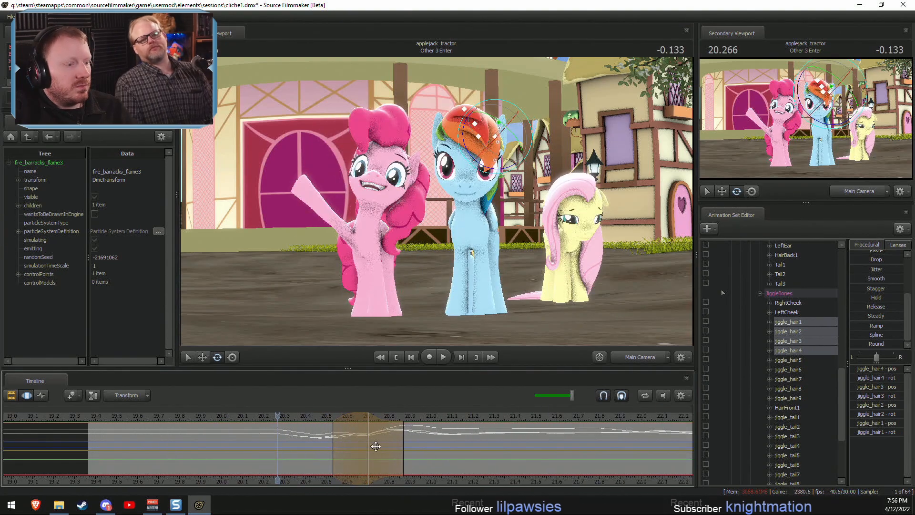
pyautogui.press('space')
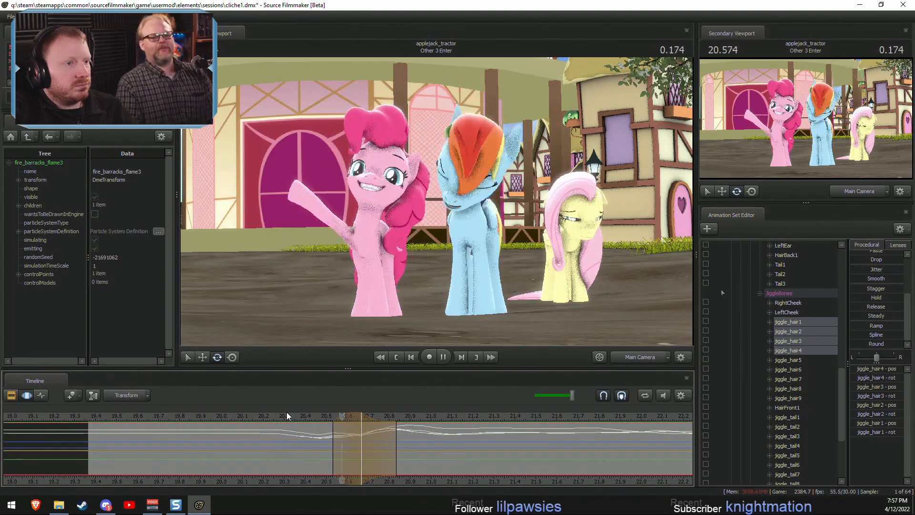
pyautogui.press('space')
pyautogui.press('space')
pyautogui.press('F2')
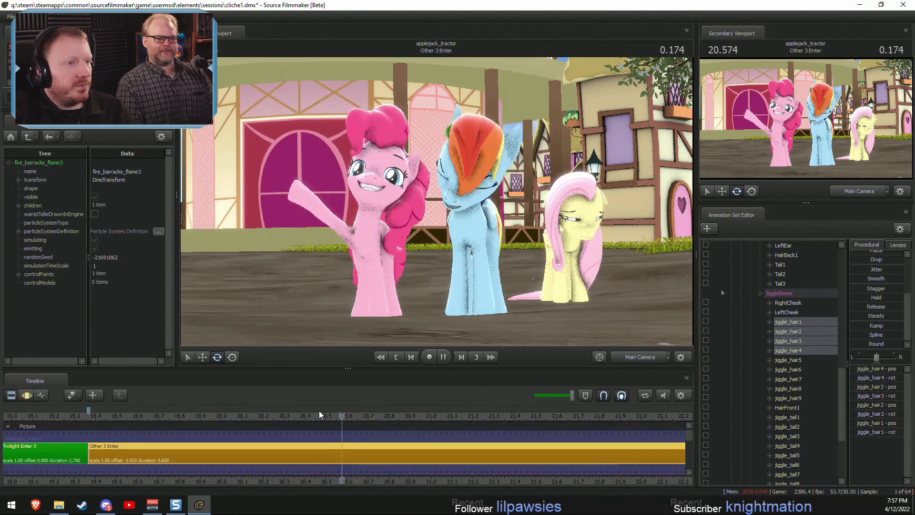
pyautogui.press('space')
pyautogui.press('F3')
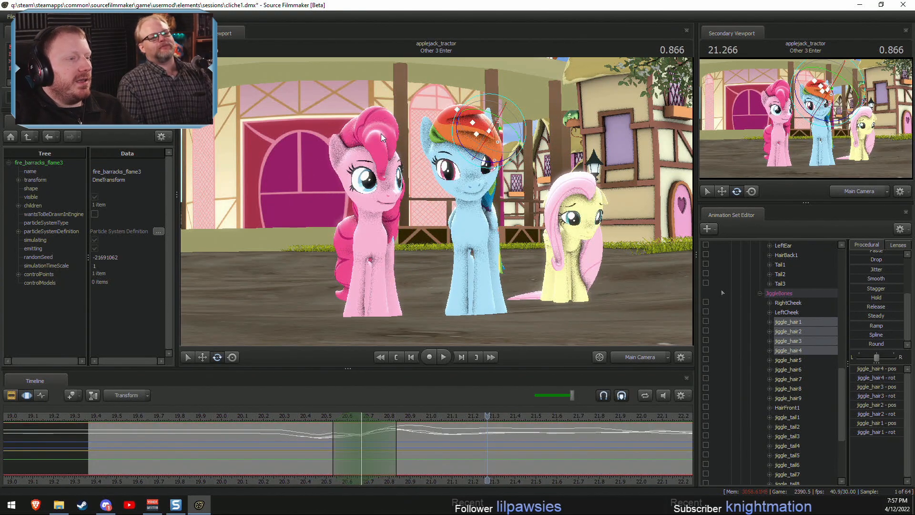
# Switch to the Work Camera, view the ponies from other angles, and play the shot to inspect their motion.
pyautogui.click(632, 359)
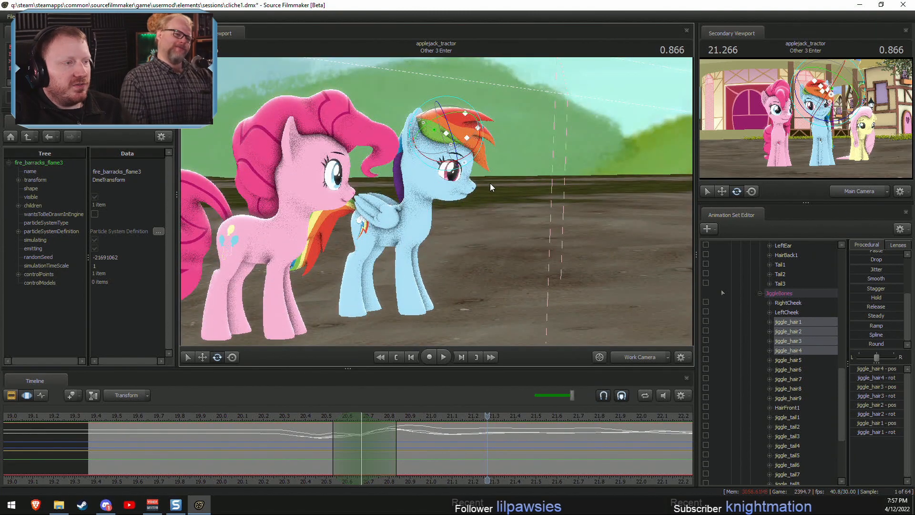
pyautogui.moveTo(490, 186); pyautogui.dragTo(416, 146)
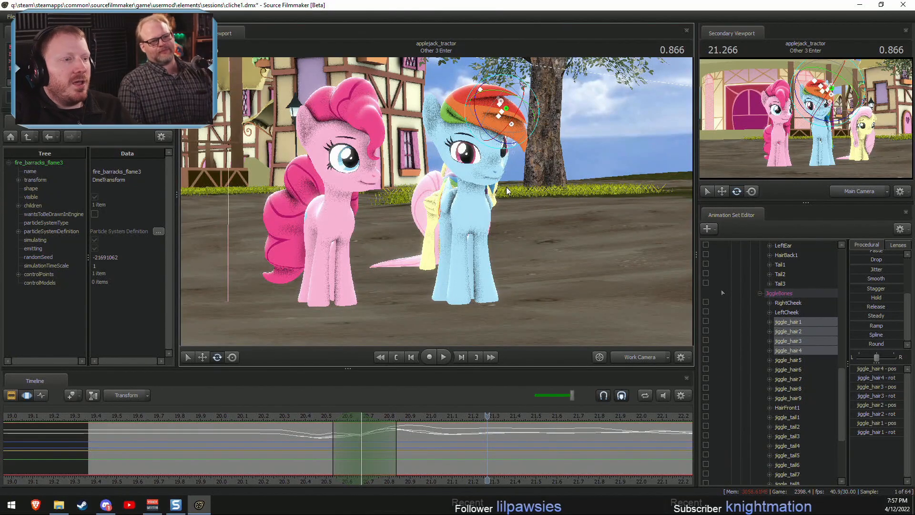
pyautogui.press('space')
pyautogui.moveTo(507, 191); pyautogui.dragTo(488, 182)
pyautogui.press('space')
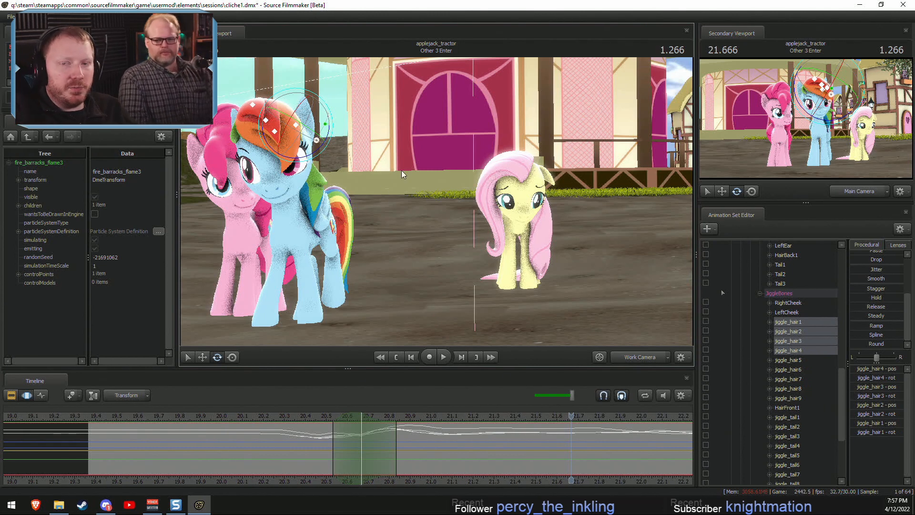
pyautogui.press('space')
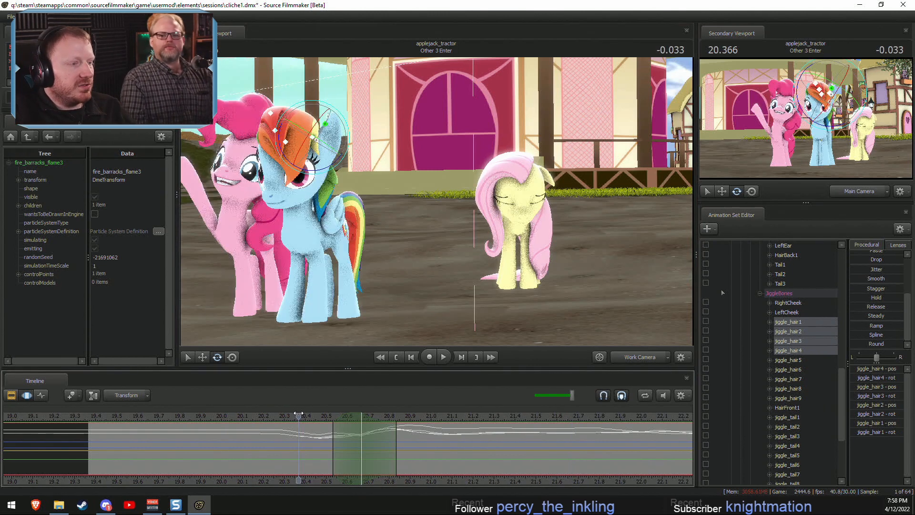
pyautogui.press('space')
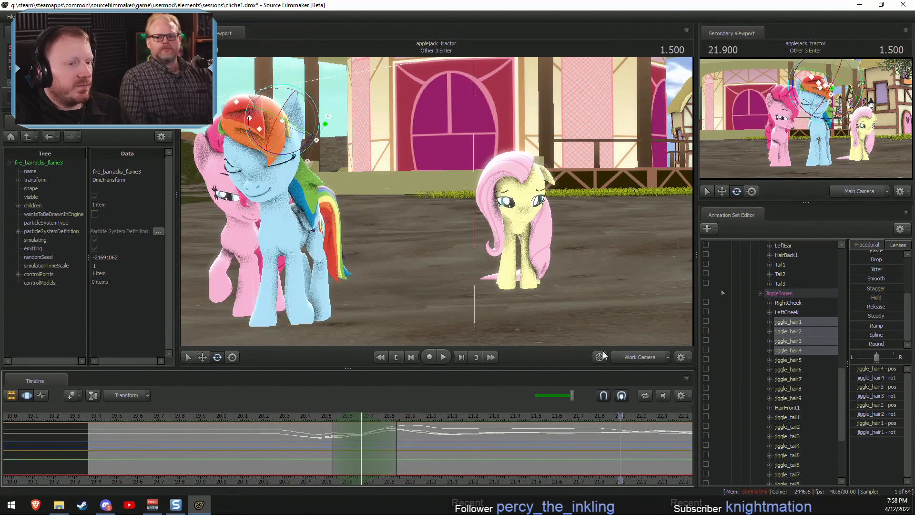
# Return to the Main Camera and replay the shot repeatedly to review all three ponies' motion up to about 22.1 s.
pyautogui.click(639, 357)
pyautogui.click(164, 414)
pyautogui.press('space')
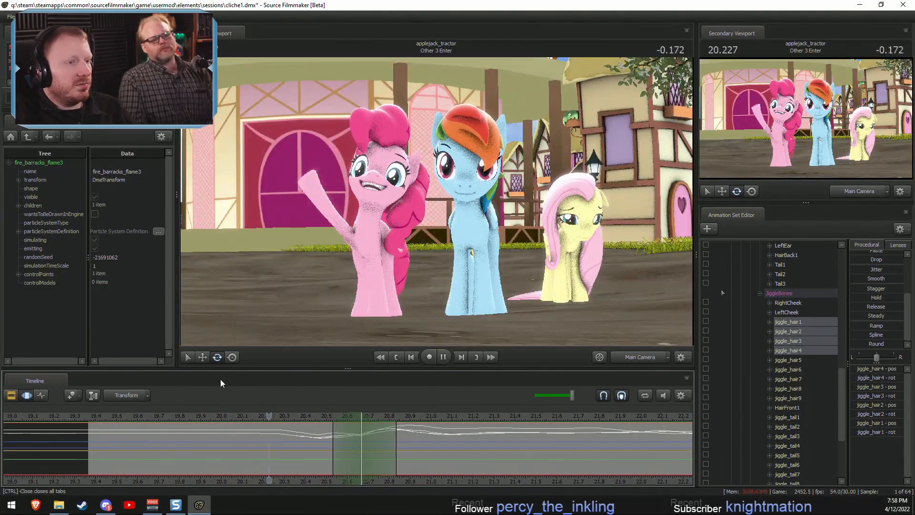
pyautogui.press('space')
pyautogui.click(206, 414)
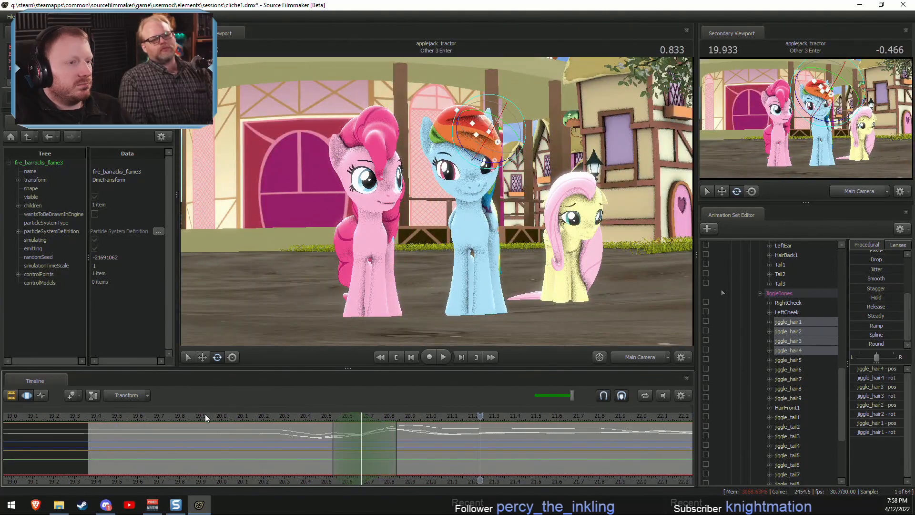
pyautogui.press('space')
pyautogui.press('space')
pyautogui.click(130, 417)
pyautogui.press('space')
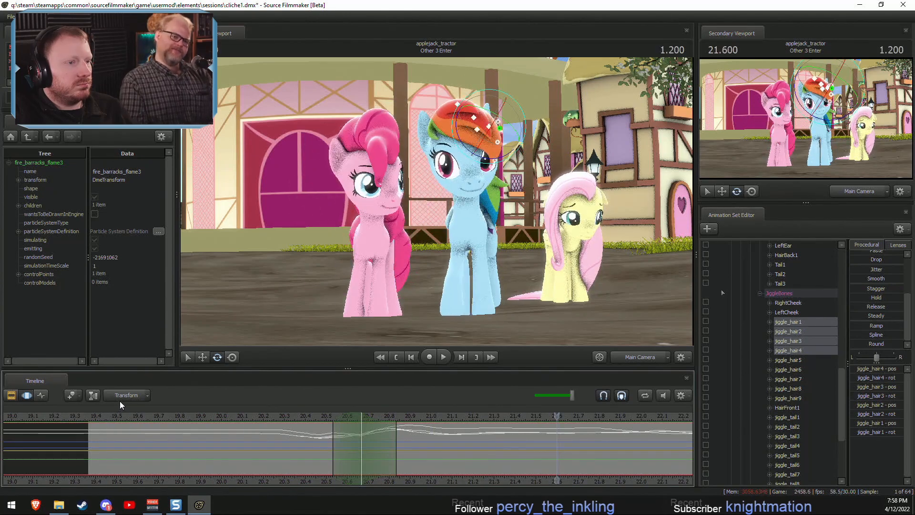
pyautogui.press('space')
pyautogui.press('space')
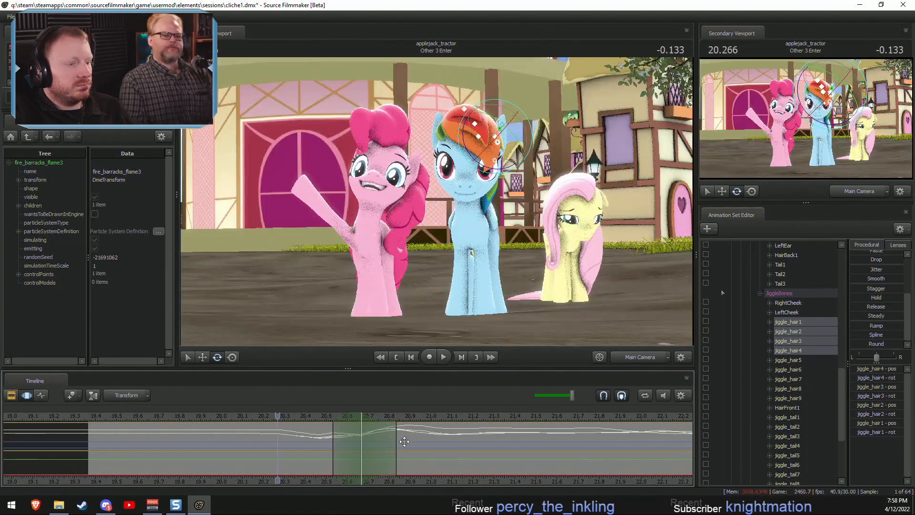
pyautogui.moveTo(528, 481); pyautogui.dragTo(381, 471, button='middle')
pyautogui.press('space')
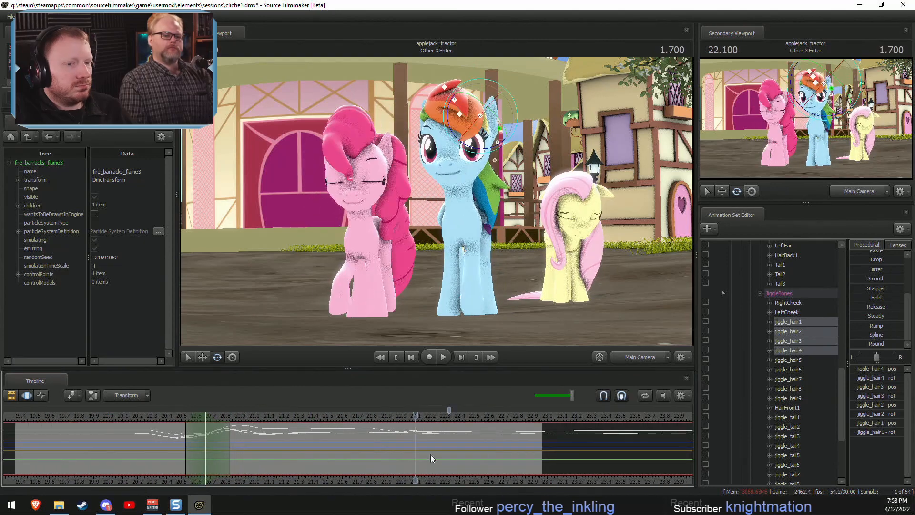
# Select Rainbow Dash's Lower Face controls, set a time selection of about 21.4 to 21.6 s, and blend them with a procedural preset.
pyautogui.scroll(5, 762, 353)
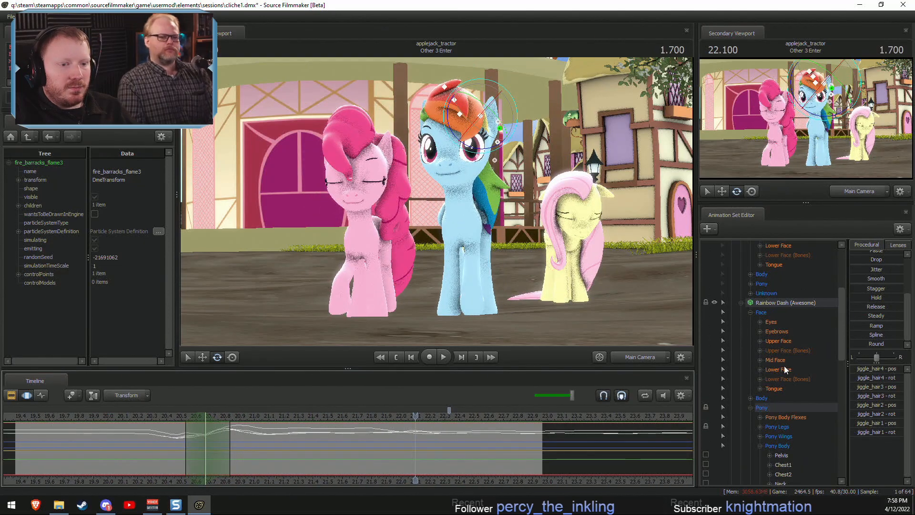
pyautogui.click(775, 361)
pyautogui.click(780, 369)
pyautogui.scroll(6, 413, 449)
pyautogui.moveTo(412, 449); pyautogui.dragTo(249, 463)
pyautogui.keyDown('shift'); pyautogui.scroll(3, 243, 457); pyautogui.keyUp('shift')
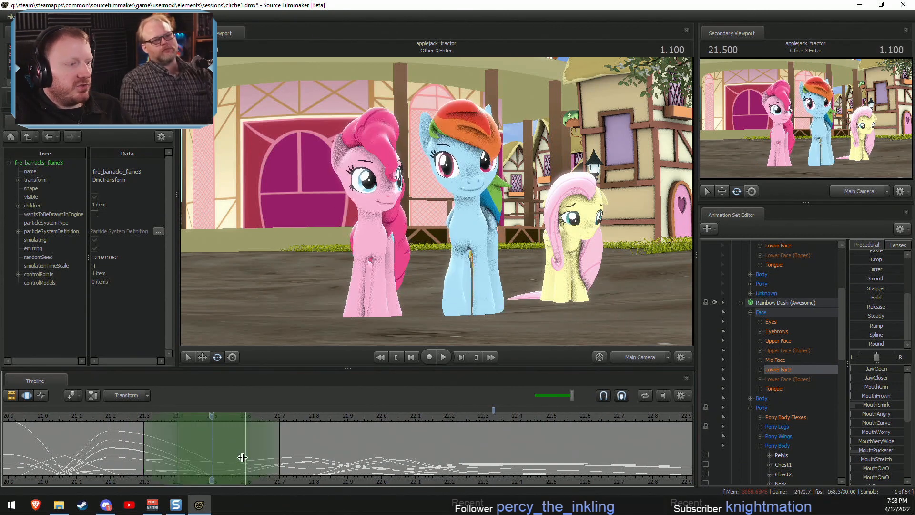
pyautogui.keyDown('shift'); pyautogui.scroll(-1, 342, 446); pyautogui.keyUp('shift')
pyautogui.click(871, 345)
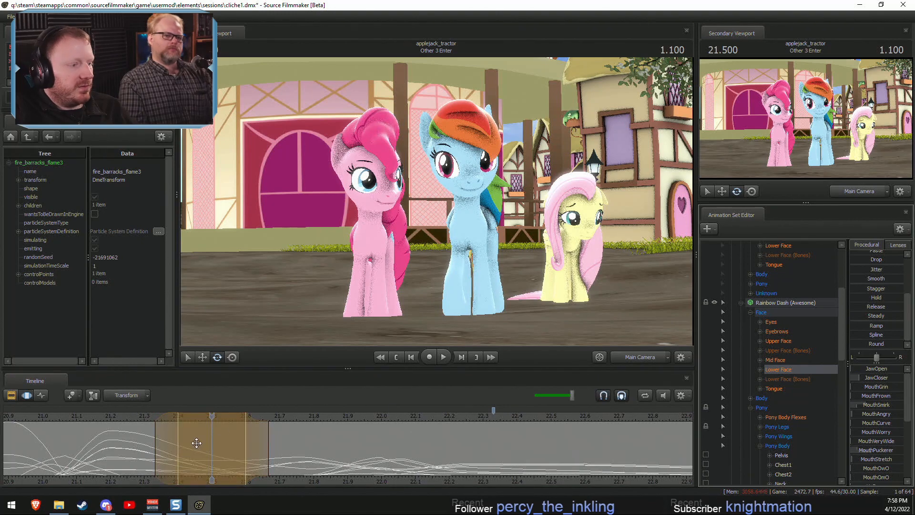
# Extend the end of the mouth blend to about 21.67 s and replay Rainbow Dash's expression change from about 21 s.
pyautogui.moveTo(271, 453)
pyautogui.mouseDown()
pyautogui.moveTo(300, 460)
pyautogui.moveTo(250, 462)
pyautogui.moveTo(269, 461)
pyautogui.mouseUp()
pyautogui.click(50, 415)
pyautogui.press('space')
pyautogui.press('space')
pyautogui.click(94, 414)
pyautogui.press('space')
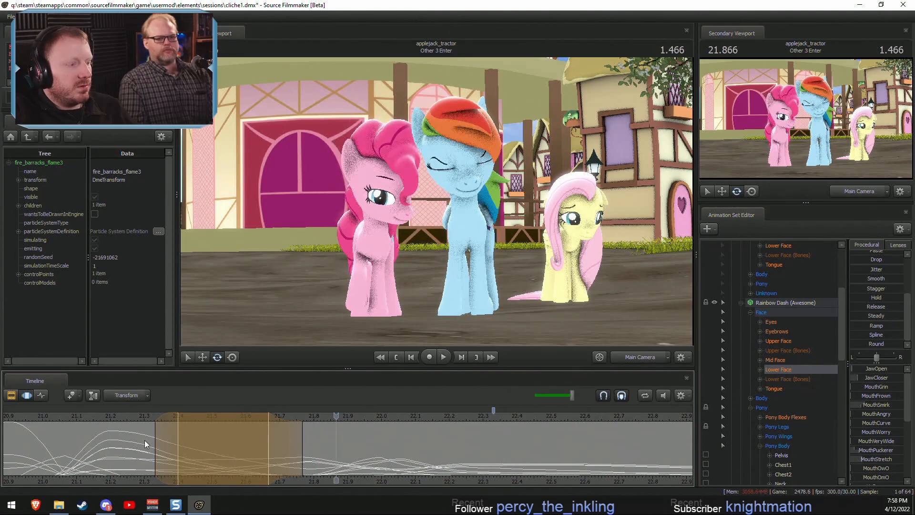
pyautogui.click(190, 460)
pyautogui.press('space')
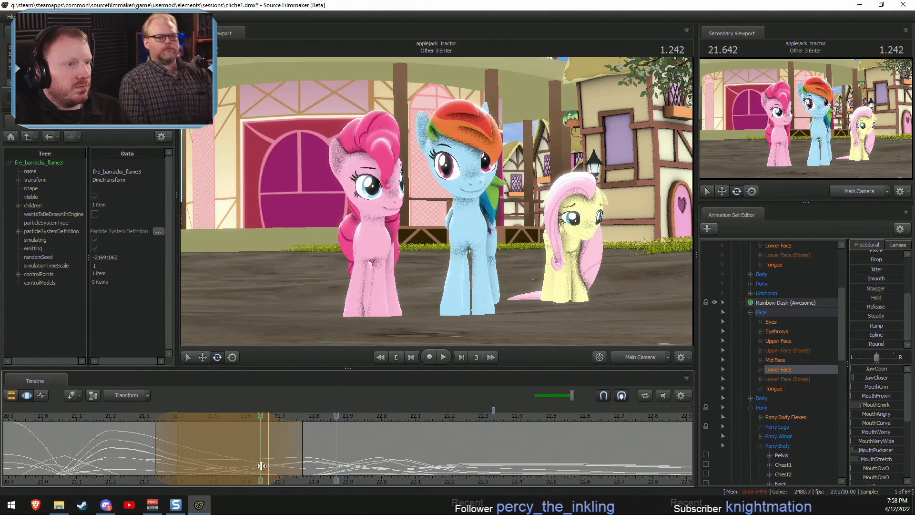
# Find Rainbow Dash's Lower Face (Bones) group, add it to the Lower Face selection, and apply the procedural blend to both.
pyautogui.scroll(-15, 801, 410)
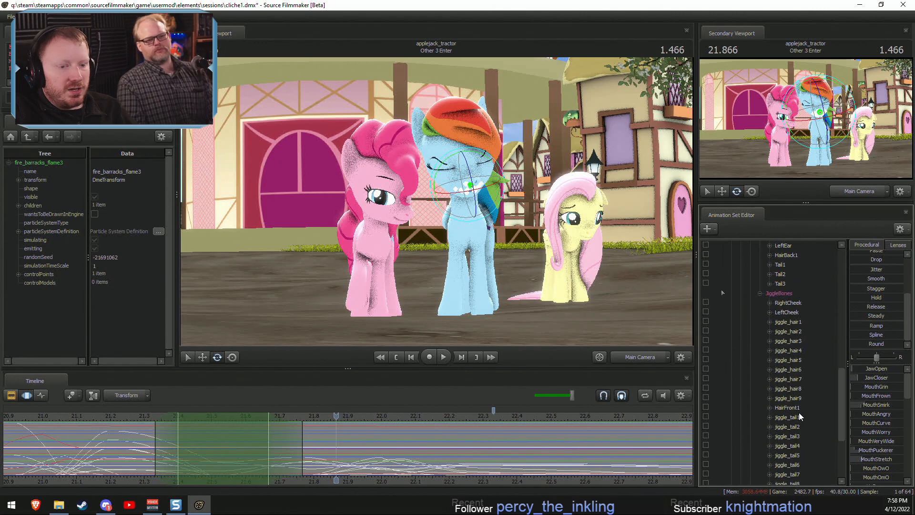
pyautogui.click(751, 398)
pyautogui.scroll(-6, 781, 418)
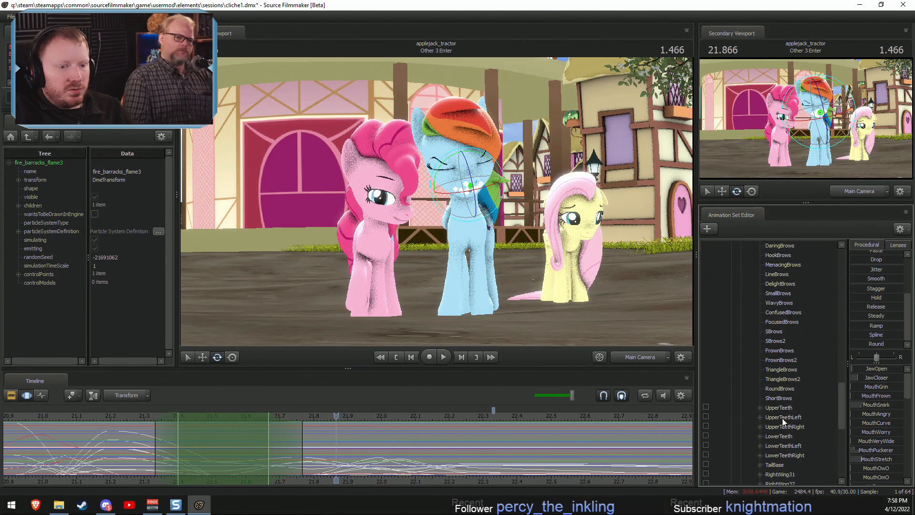
pyautogui.scroll(-8, 780, 419)
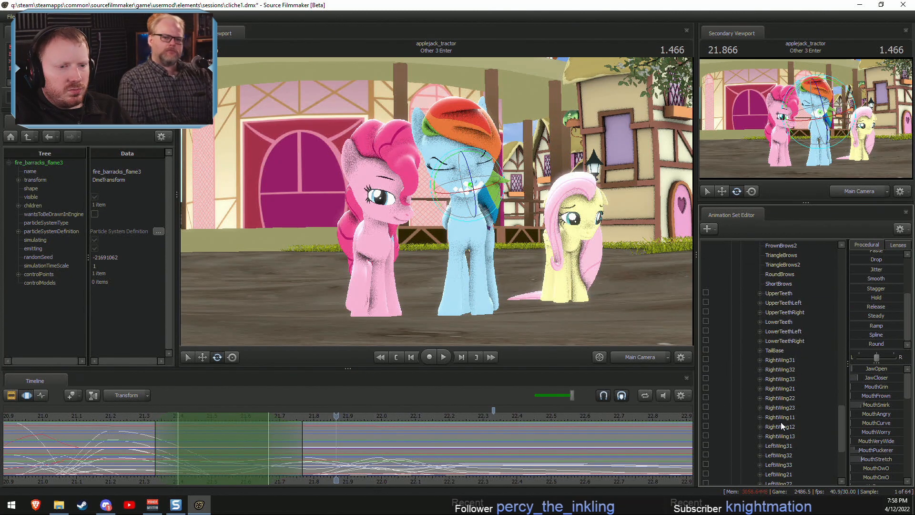
pyautogui.scroll(7, 781, 419)
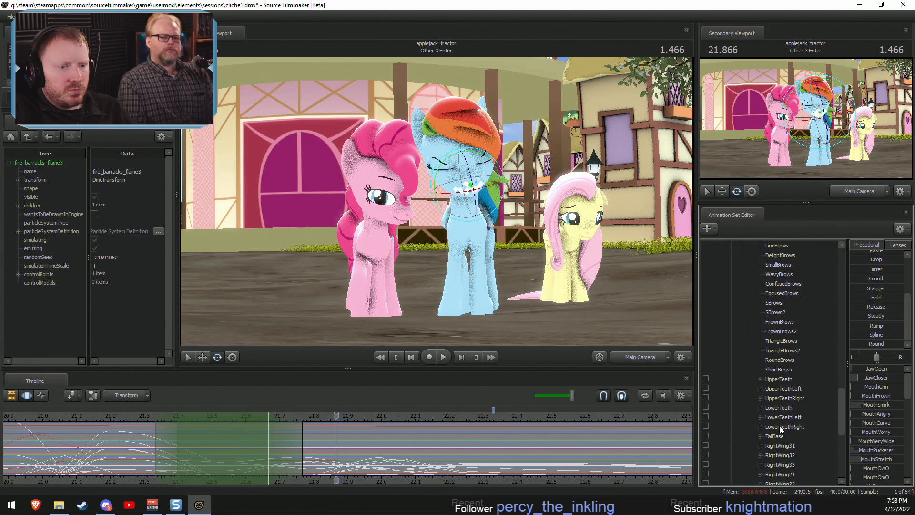
pyautogui.scroll(12, 775, 378)
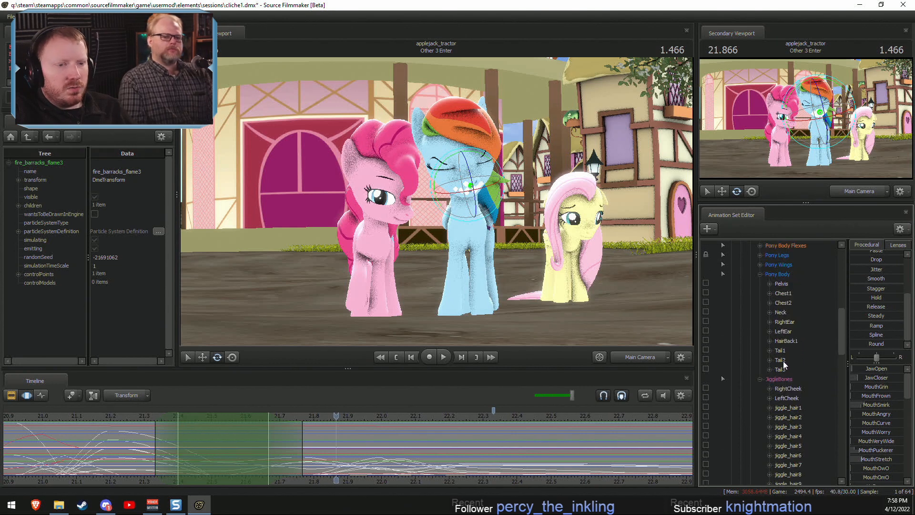
pyautogui.scroll(6, 784, 345)
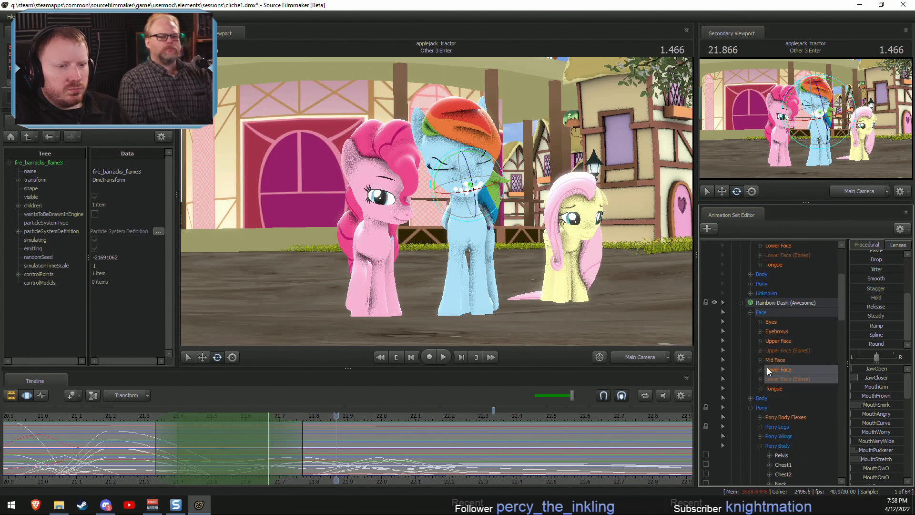
pyautogui.click(759, 378)
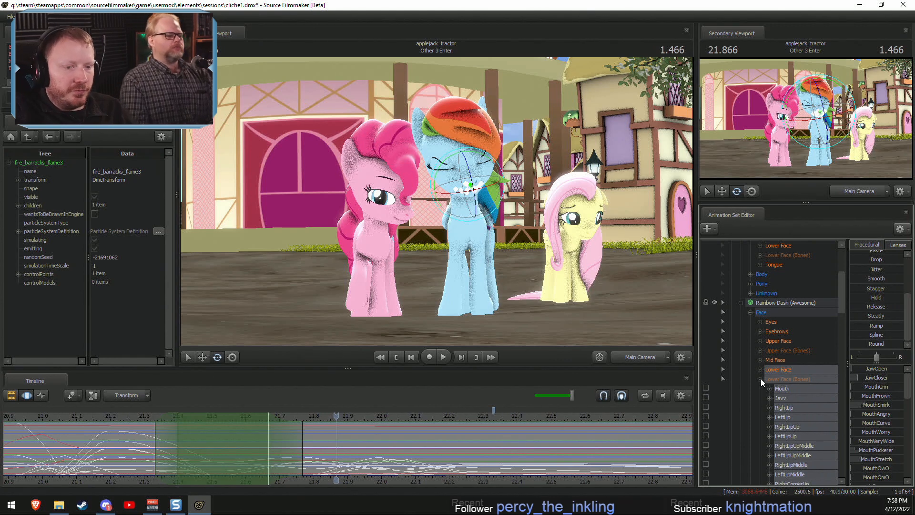
pyautogui.click(760, 378)
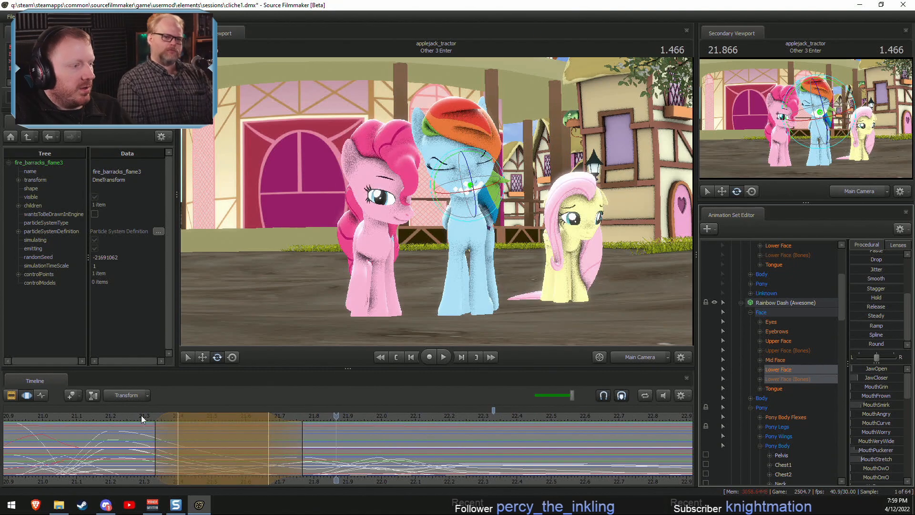
# Move the start of the mouth blend back to about 21.27 s and replay the expression change.
pyautogui.press('space')
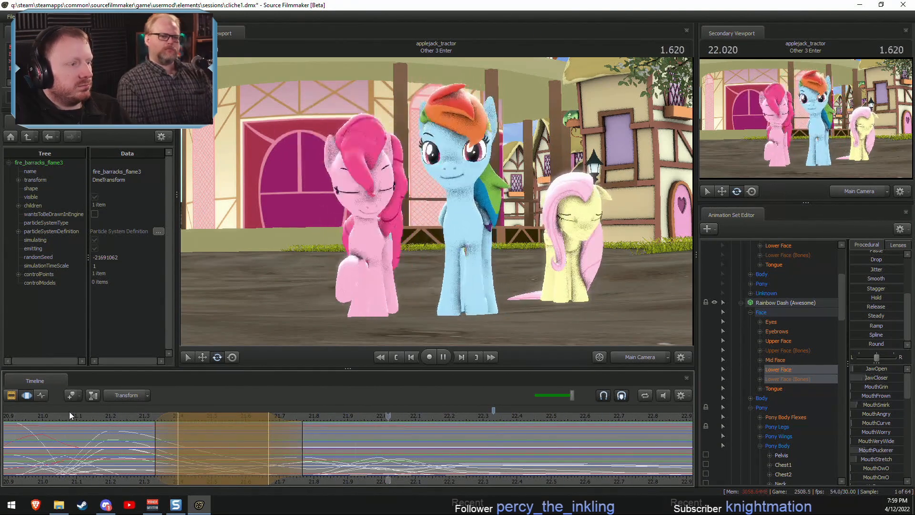
pyautogui.press('space')
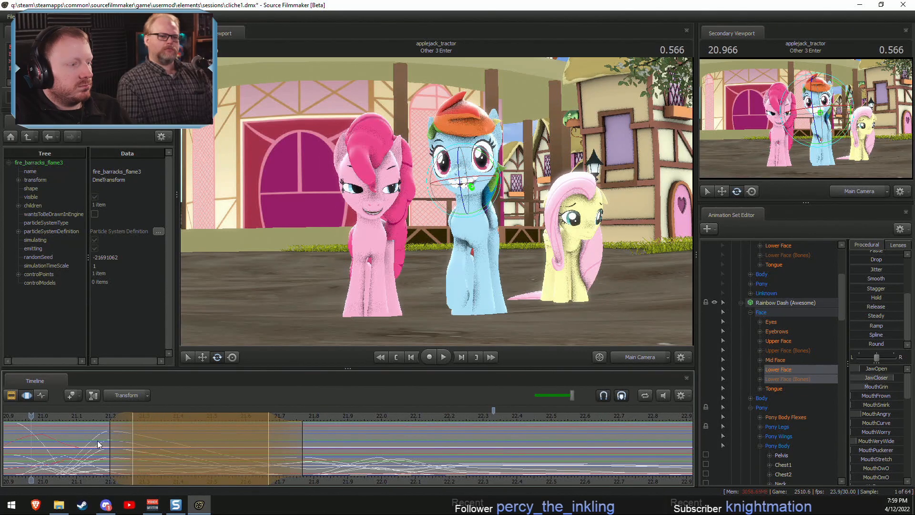
pyautogui.press('space')
pyautogui.press('space')
# Extend the end of the mouth blend to about 21.77 s and replay the shot from about 21 s.
pyautogui.press('shift')
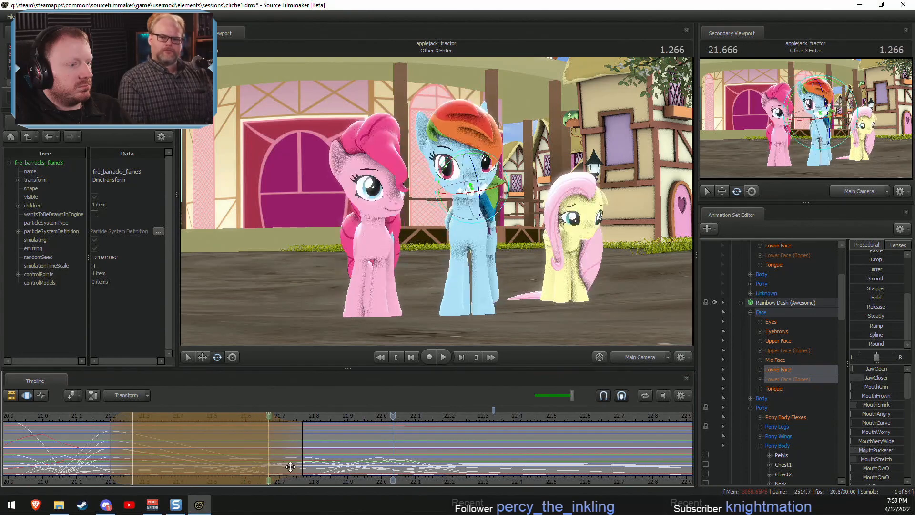
pyautogui.press('space')
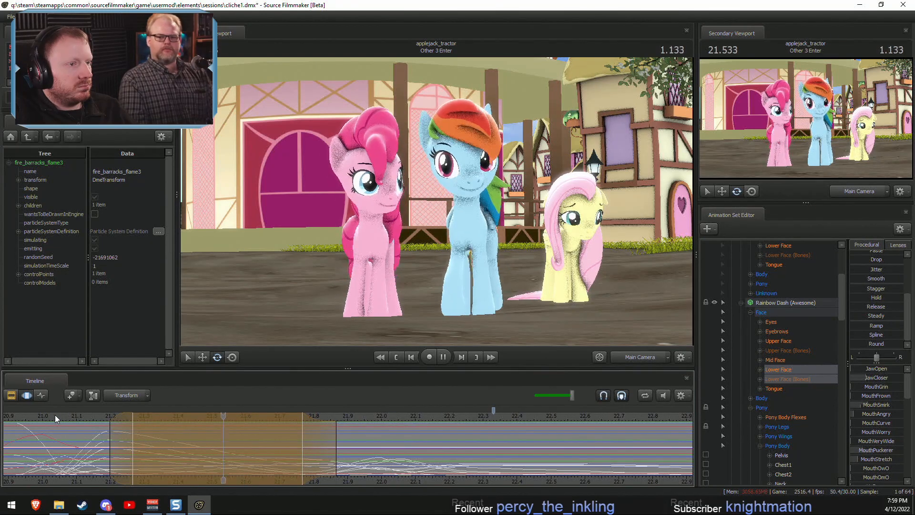
pyautogui.click(42, 417)
pyautogui.press('F2')
pyautogui.press('space')
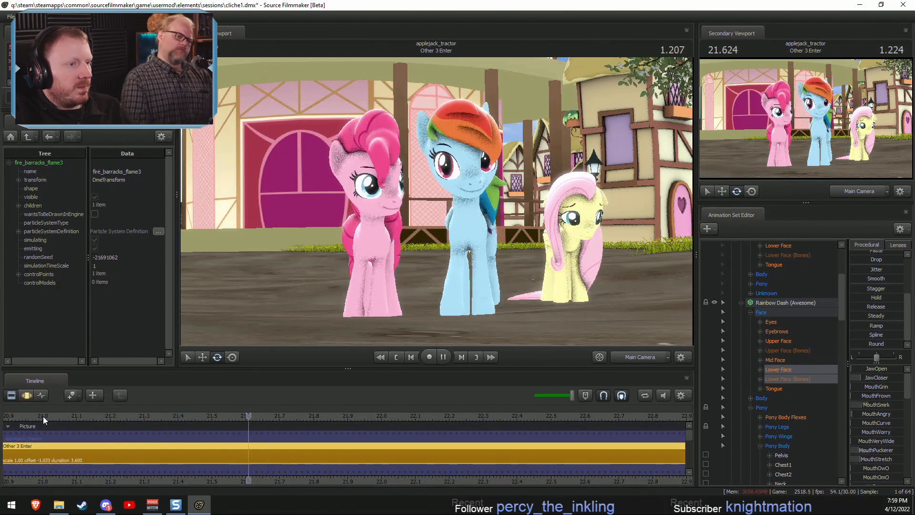
pyautogui.press('space')
pyautogui.press('F3')
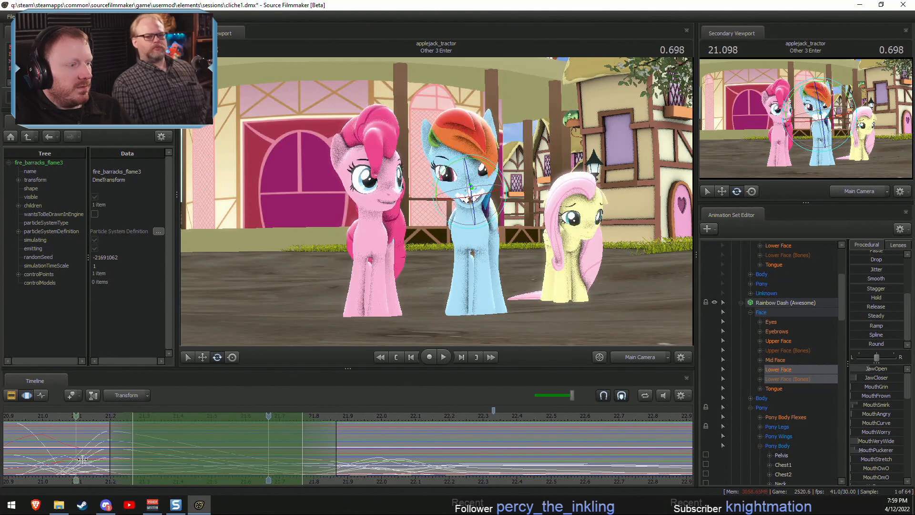
pyautogui.press('F2')
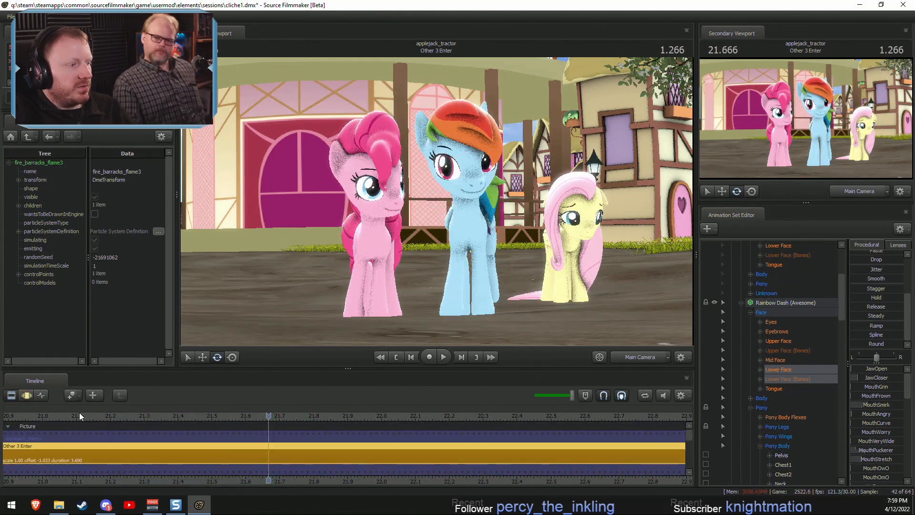
pyautogui.click(35, 414)
pyautogui.press('space')
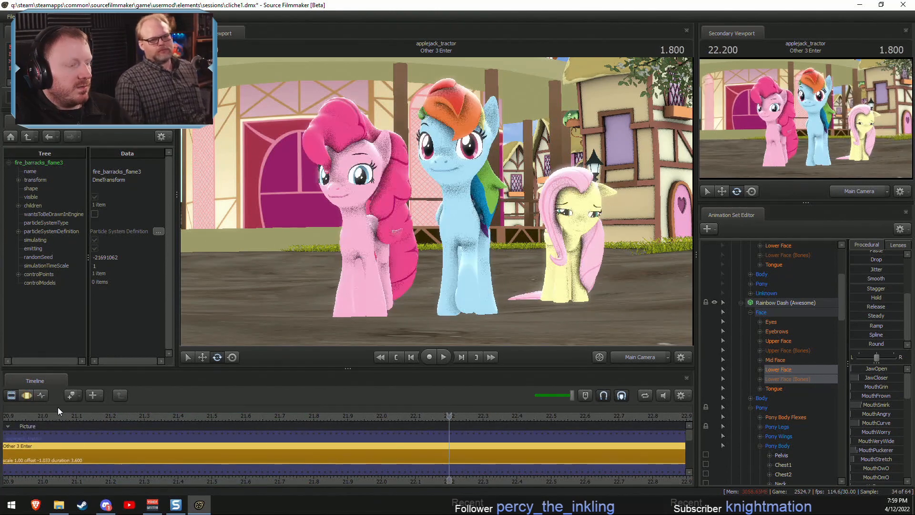
# Lengthen the Lower Face blend to end at about 21.9 s, replay Rainbow Dash's mouth transition, and commit the change.
pyautogui.press('F3')
pyautogui.press('F2')
pyautogui.press('F3')
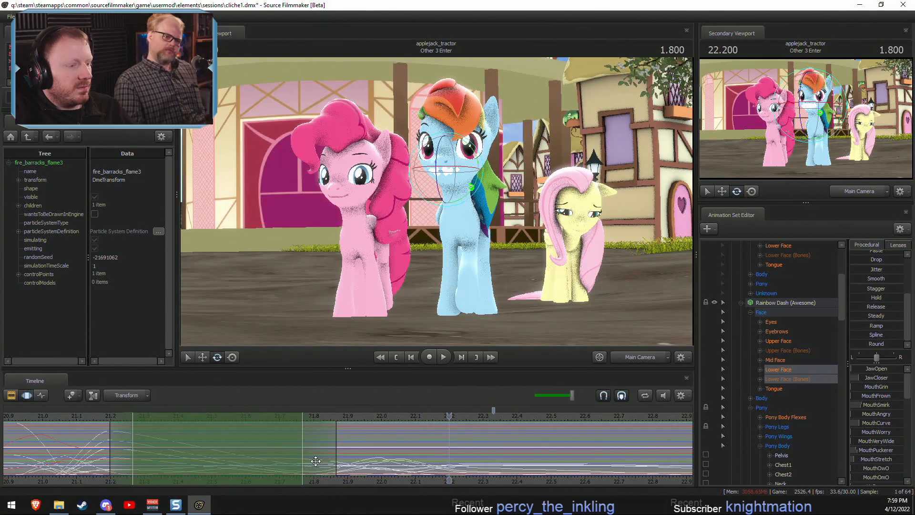
pyautogui.press('F2')
pyautogui.press('F3')
pyautogui.moveTo(316, 461); pyautogui.dragTo(360, 459)
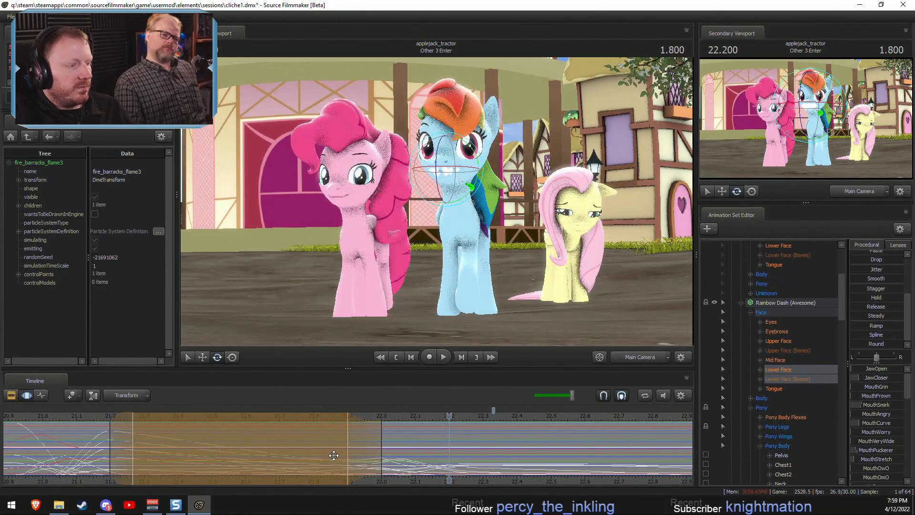
pyautogui.click(78, 412)
pyautogui.press('space')
pyautogui.click(25, 410)
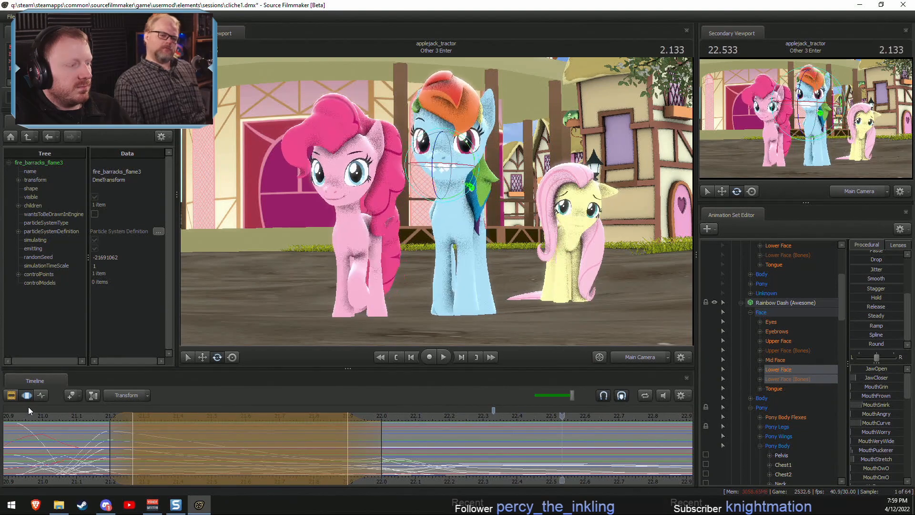
pyautogui.click(27, 407)
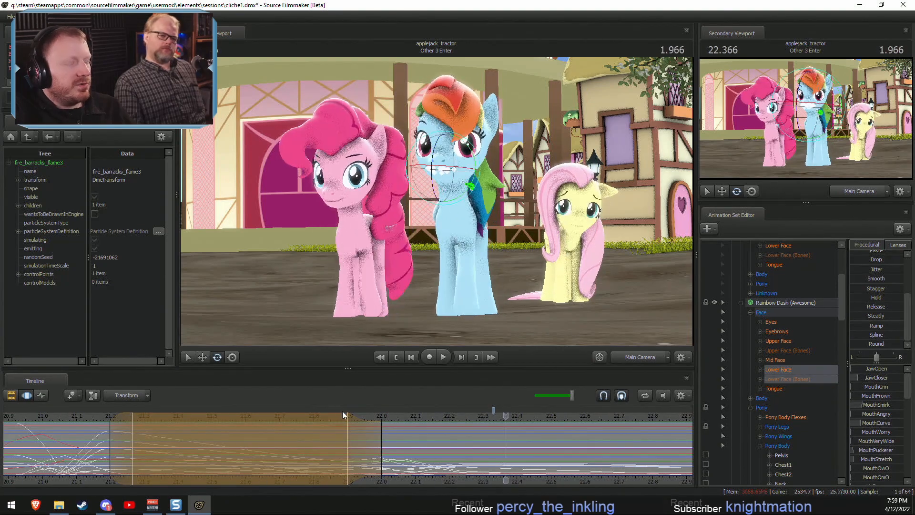
pyautogui.press('F2')
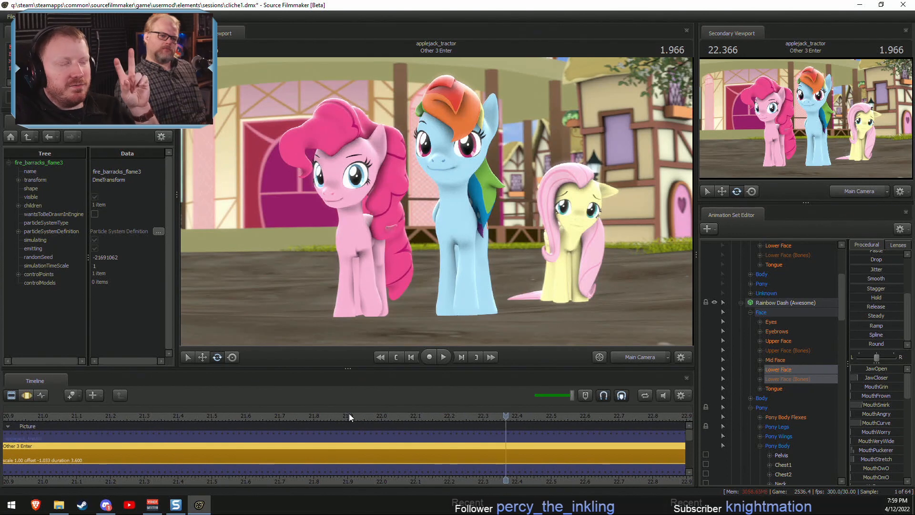
pyautogui.press('F3')
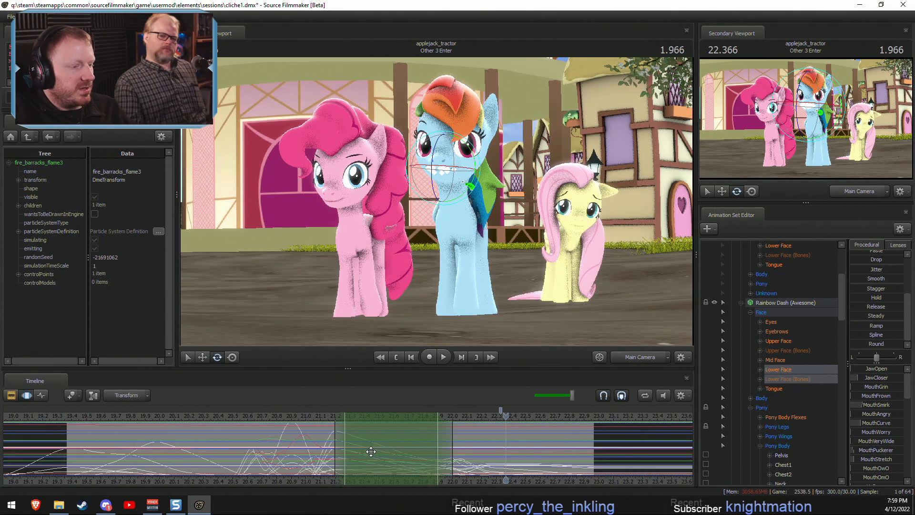
# Show the whole shot on the timeline and replay it repeatedly from between about 19.4 and 19.8 s to review the ponies' acting.
pyautogui.moveTo(323, 478); pyautogui.dragTo(374, 476, button='middle')
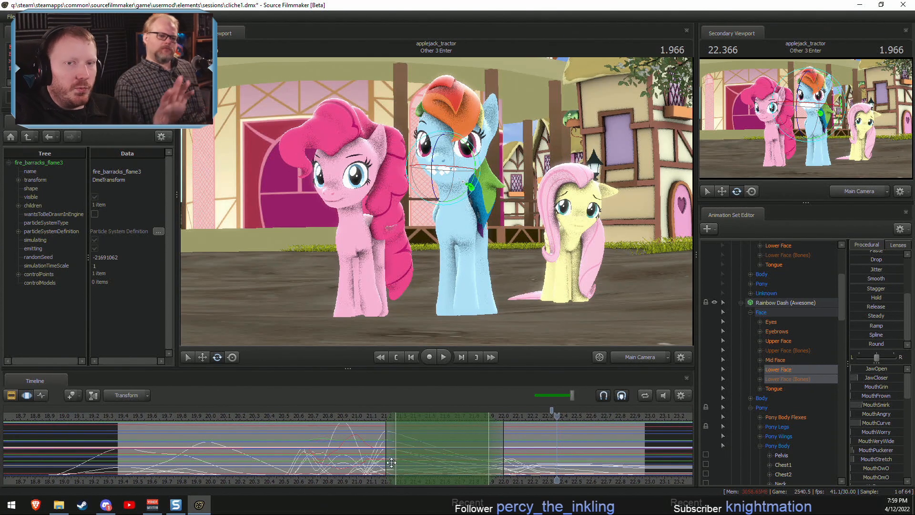
pyautogui.press('space')
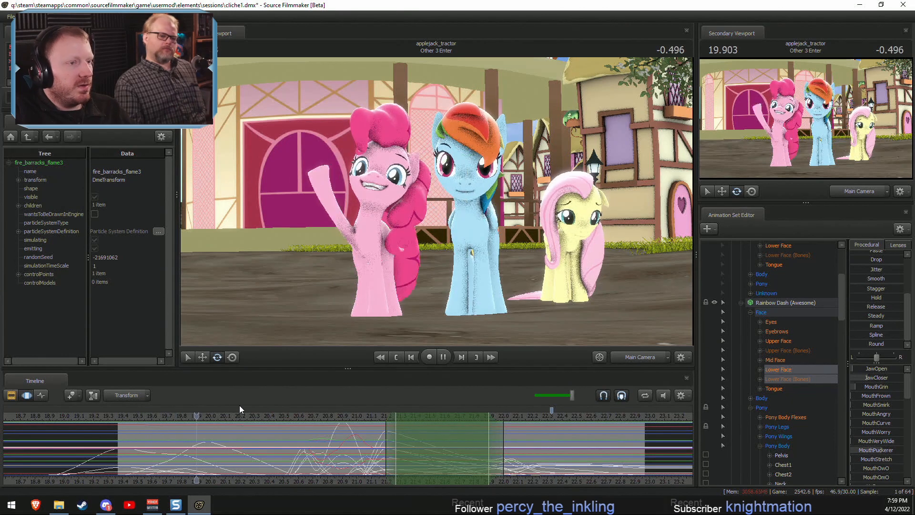
pyautogui.click(119, 414)
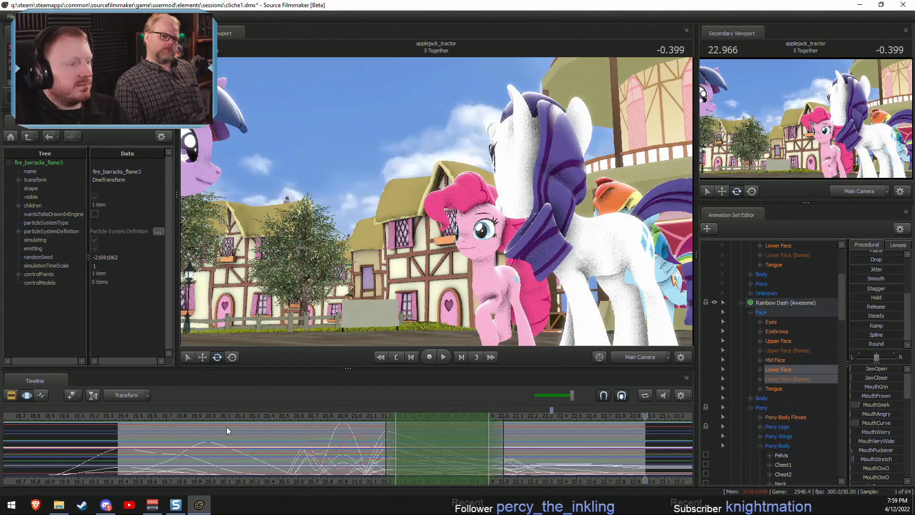
pyautogui.click(157, 414)
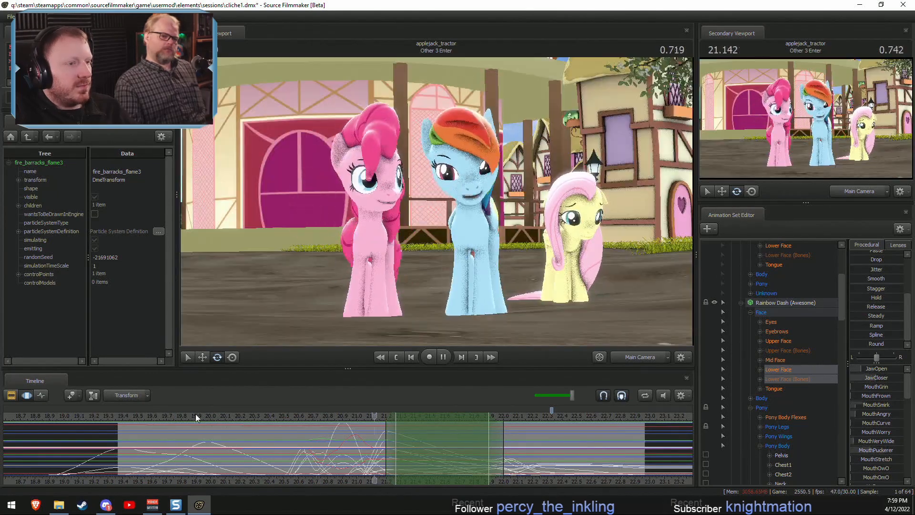
pyautogui.press('space')
pyautogui.press('space')
pyautogui.press('space')
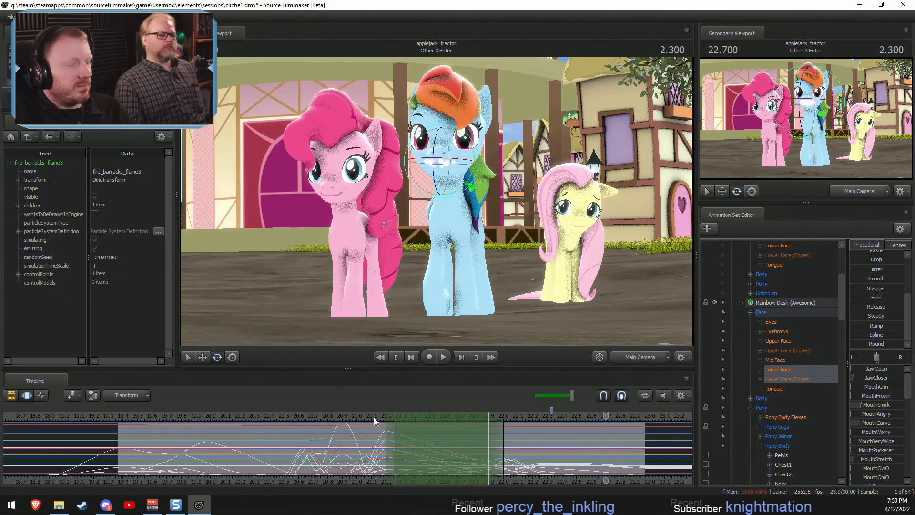
pyautogui.press('space')
pyautogui.click(174, 414)
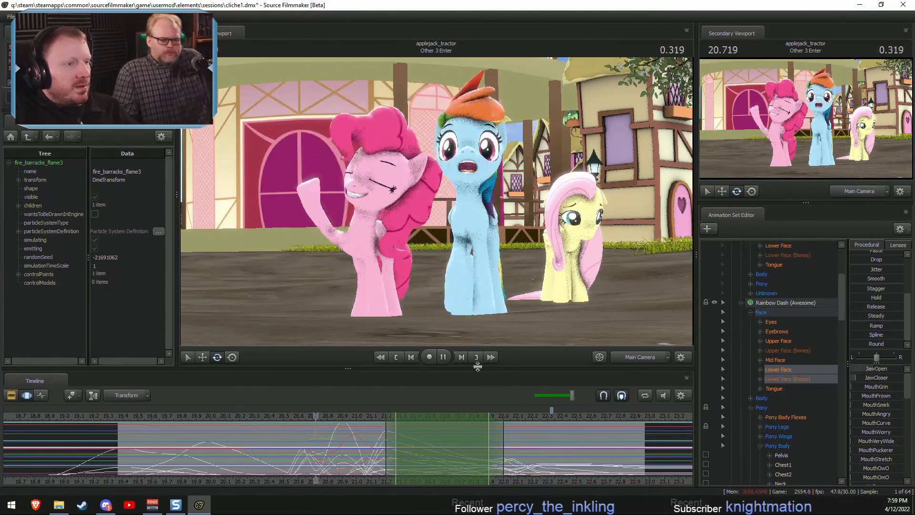
pyautogui.press('space')
pyautogui.click(186, 414)
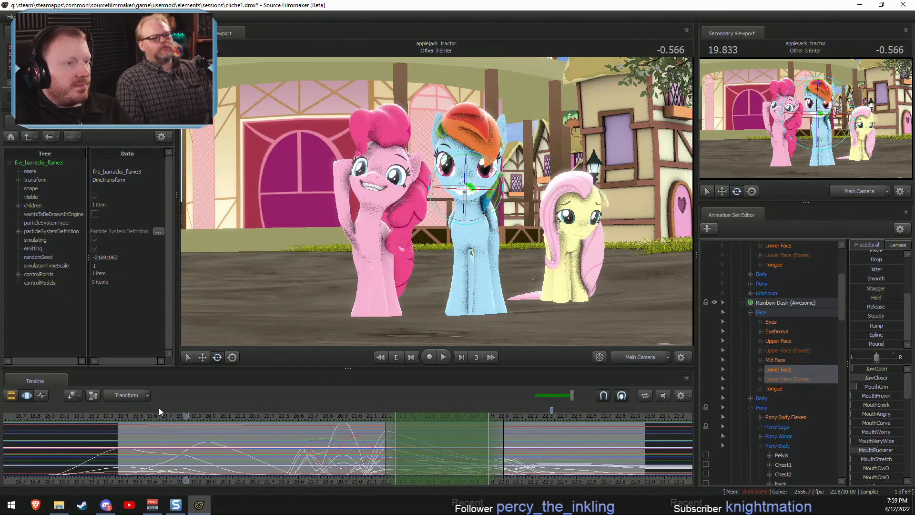
pyautogui.press('space')
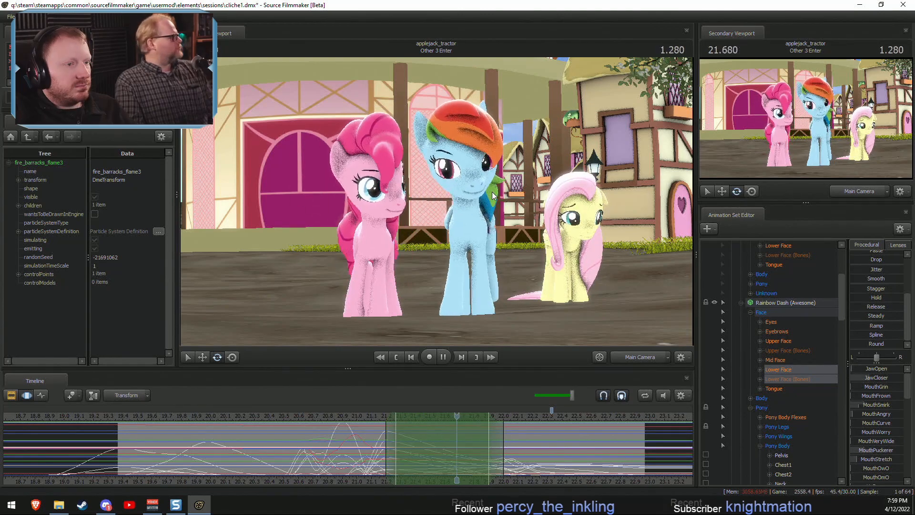
# Stop playback, view the shot through the Work Camera from Rainbow Dash's side, and scrub her mane movement between about 20.2 and 21.2 s.
pyautogui.press('space')
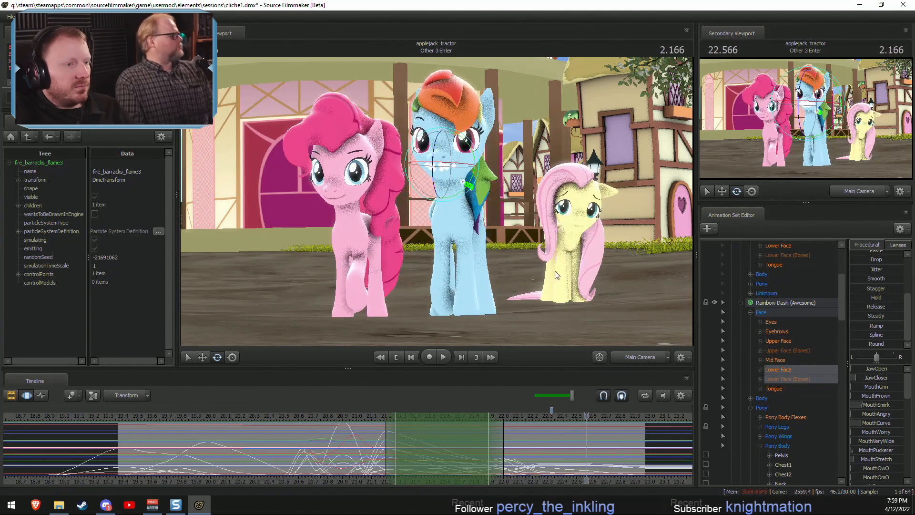
pyautogui.click(633, 357)
pyautogui.keyDown('alt'); pyautogui.moveTo(496, 201); pyautogui.dragTo(410, 200); pyautogui.keyUp('alt')
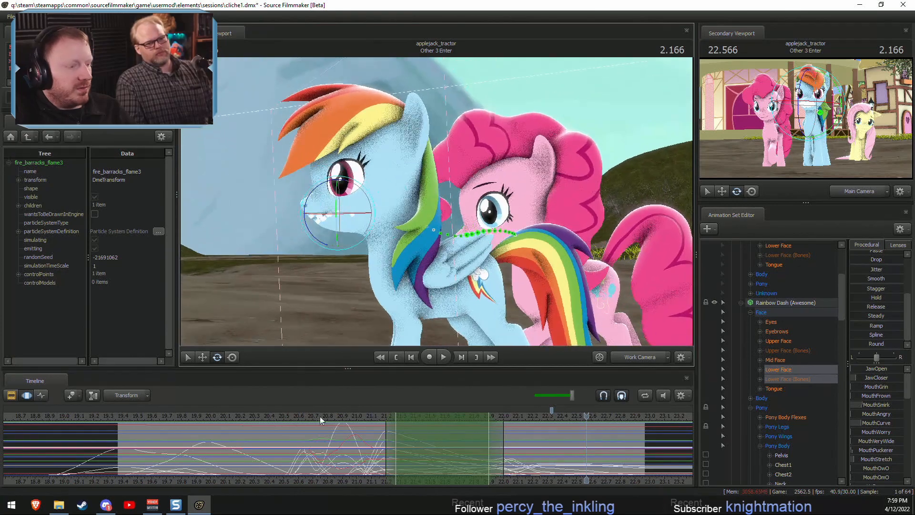
pyautogui.scroll(2, 320, 419)
pyautogui.press('shift')
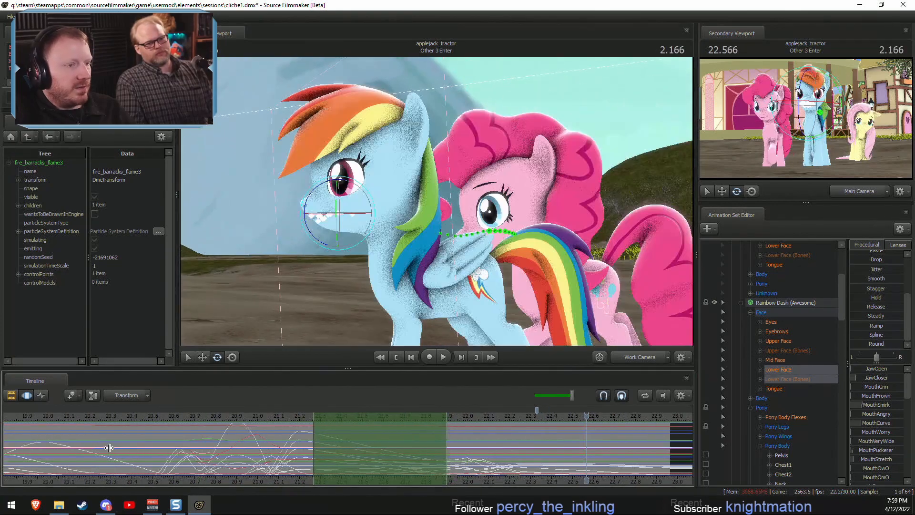
pyautogui.press('shift')
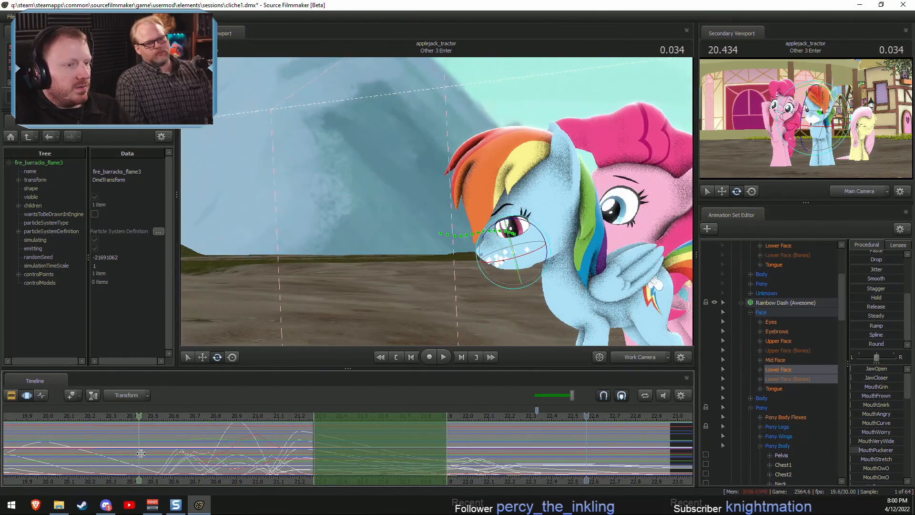
pyautogui.moveTo(141, 453); pyautogui.dragTo(89, 453)
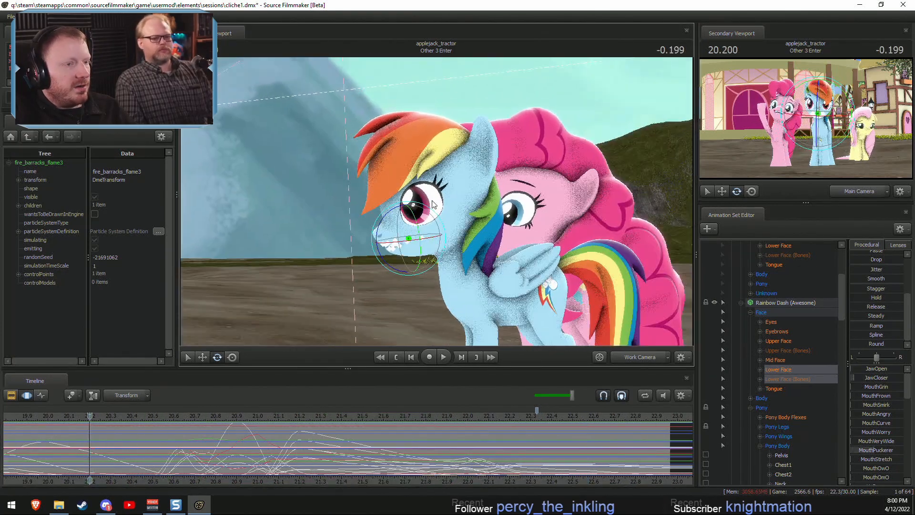
pyautogui.moveTo(433, 205)
pyautogui.keyDown('alt'); pyautogui.mouseDown()
pyautogui.moveTo(415, 203)
pyautogui.moveTo(496, 205)
pyautogui.moveTo(437, 206)
pyautogui.mouseUp(); pyautogui.keyUp('alt')
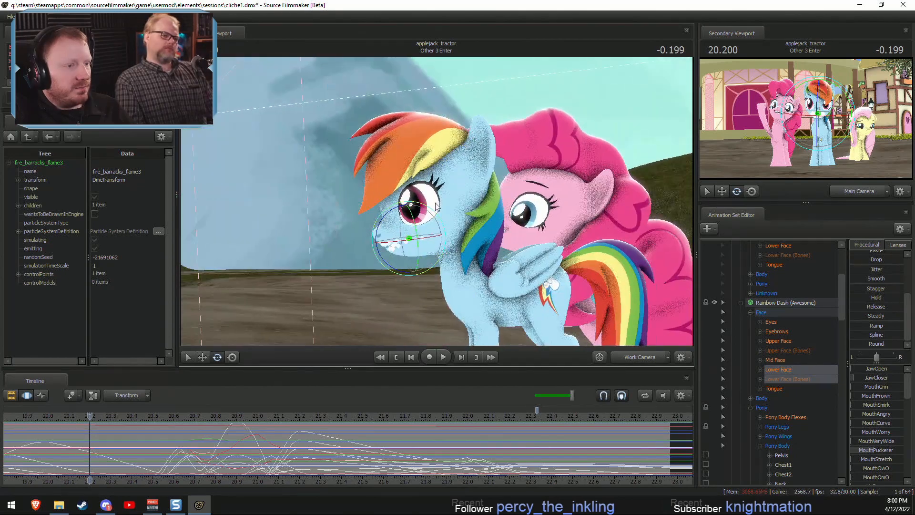
pyautogui.moveTo(193, 439); pyautogui.dragTo(299, 453)
# Apply the In preset to Rainbow Dash's HairBack1 from 21.133 s onward.
pyautogui.scroll(-7, 798, 404)
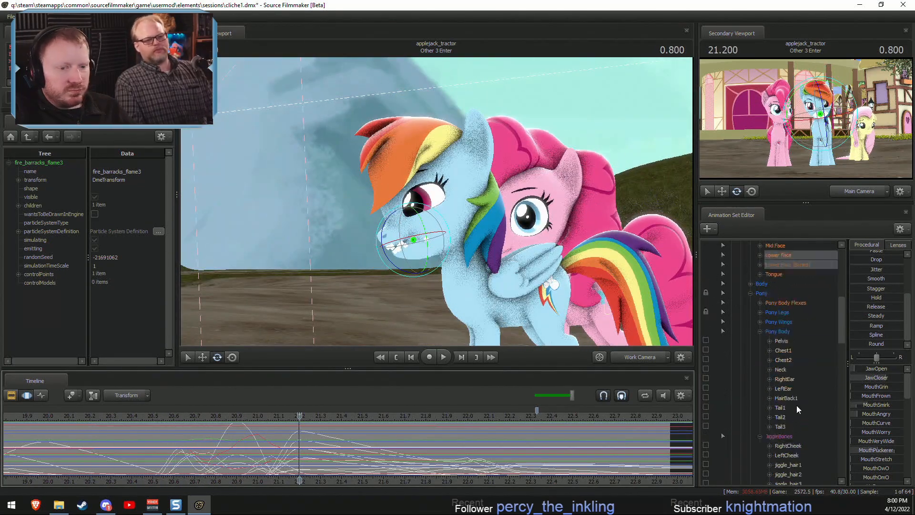
pyautogui.click(786, 312)
pyautogui.scroll(-3, 376, 457)
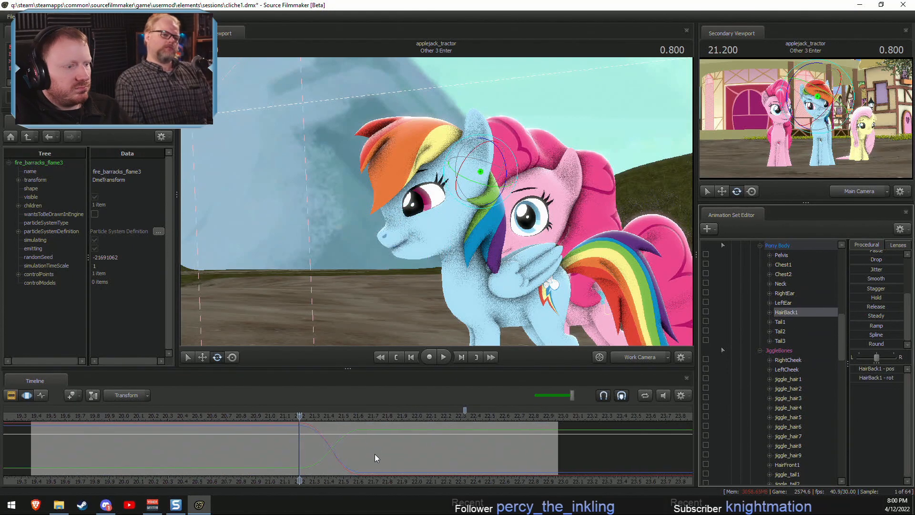
pyautogui.moveTo(299, 456)
pyautogui.mouseDown()
pyautogui.moveTo(353, 462)
pyautogui.moveTo(291, 457)
pyautogui.mouseUp()
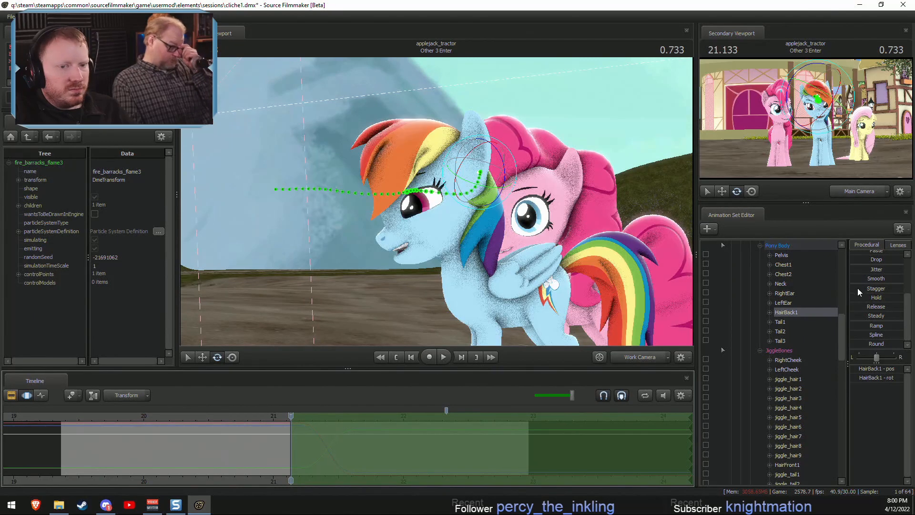
pyautogui.scroll(3, 855, 269)
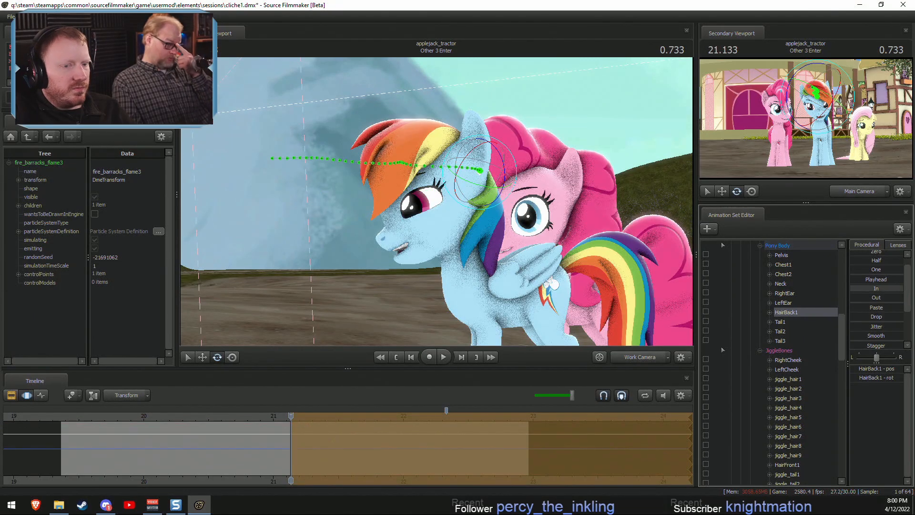
pyautogui.scroll(5, 801, 336)
pyautogui.scroll(-2, 789, 415)
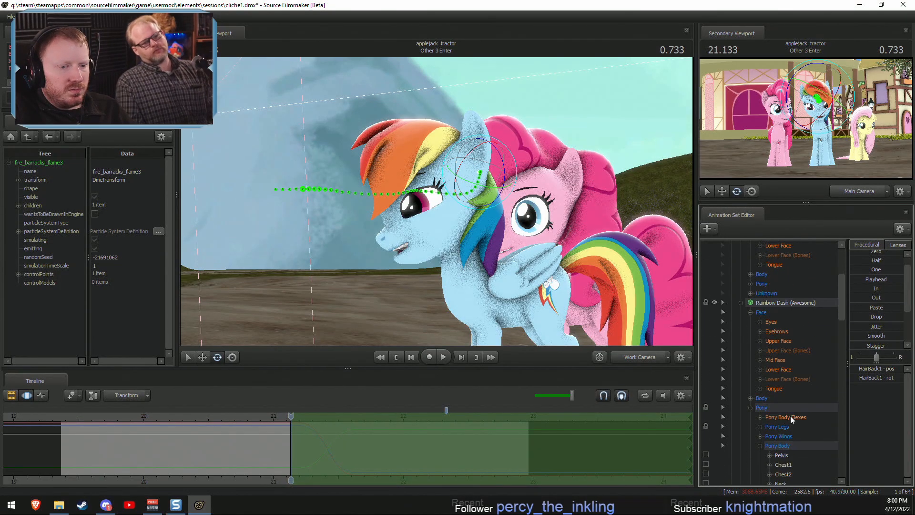
pyautogui.click(856, 287)
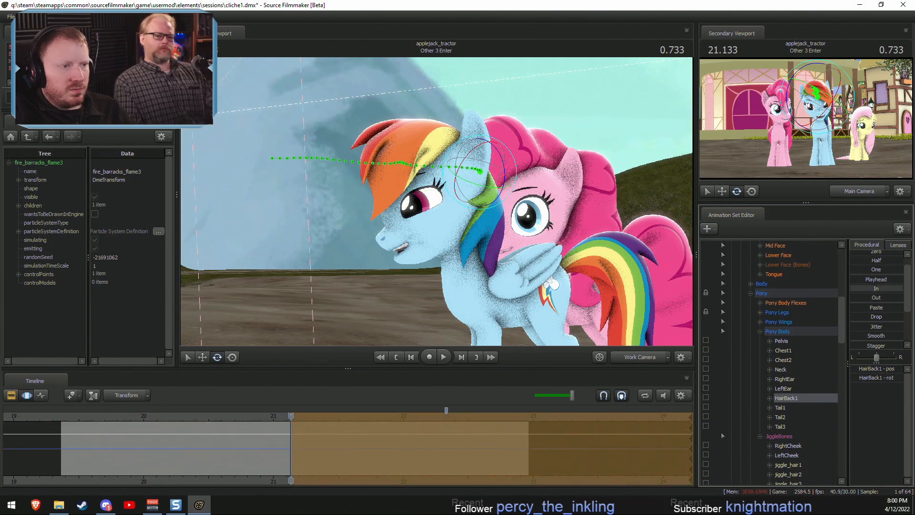
# Scrub to about 21.8 s, commit the HairBack1 change, and replay the shot to about 22.73 s.
pyautogui.moveTo(288, 426); pyautogui.dragTo(370, 447)
pyautogui.moveTo(270, 430); pyautogui.dragTo(371, 427)
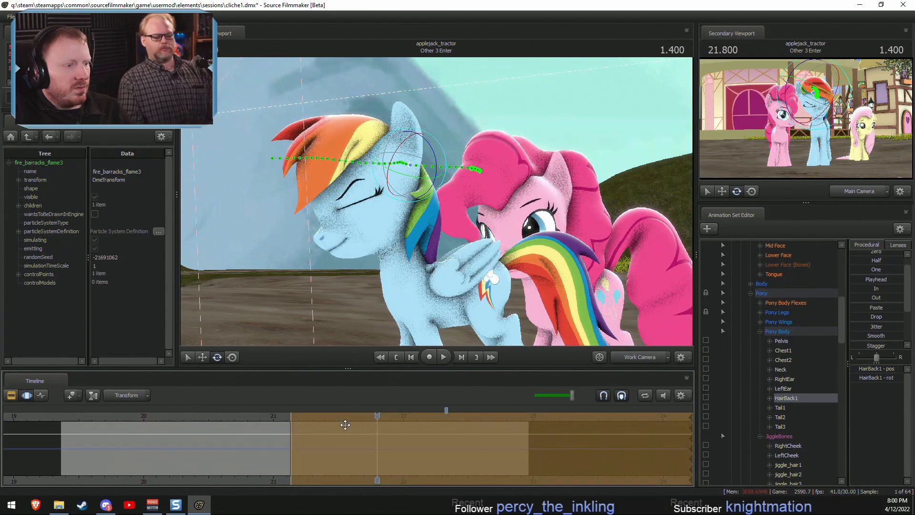
pyautogui.press('space')
pyautogui.press('F2')
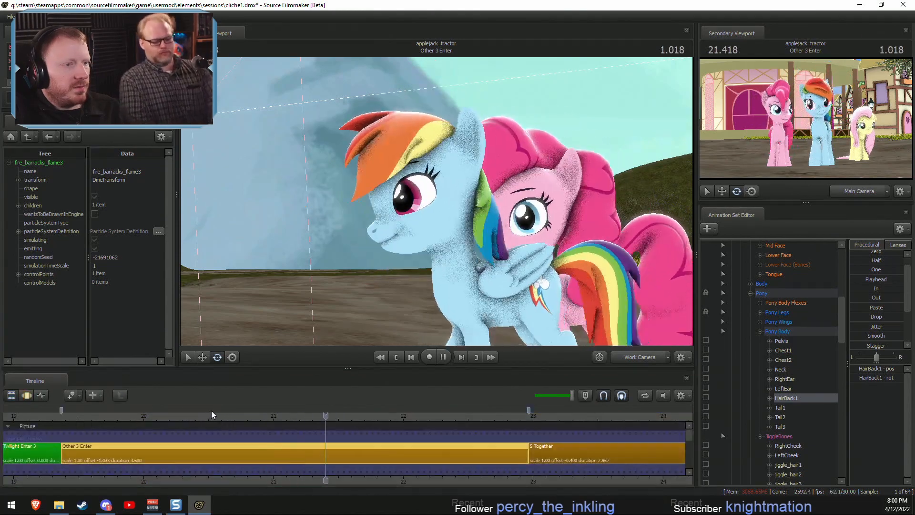
pyautogui.press('space')
pyautogui.press('F3')
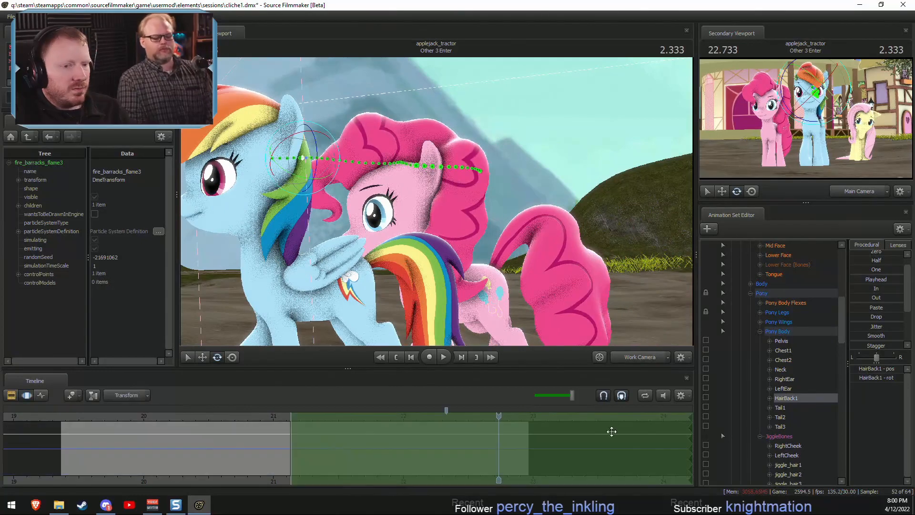
# Hide Rainbow Dash's Right Wing Open and Left Wing Open control groups.
pyautogui.scroll(-1, 776, 394)
pyautogui.scroll(-4, 777, 393)
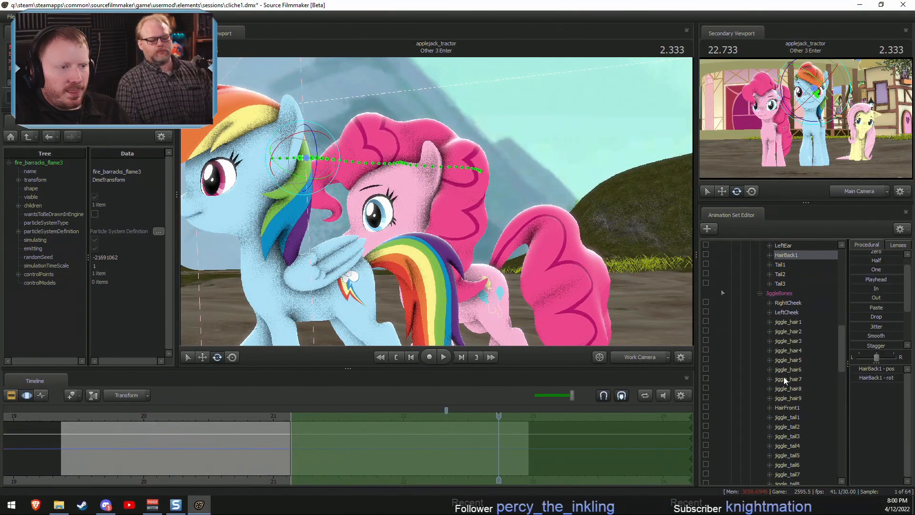
pyautogui.keyDown('ctrl'); pyautogui.click(305, 221); pyautogui.keyUp('ctrl')
pyautogui.keyDown('alt'); pyautogui.moveTo(306, 221); pyautogui.dragTo(401, 206); pyautogui.keyUp('alt')
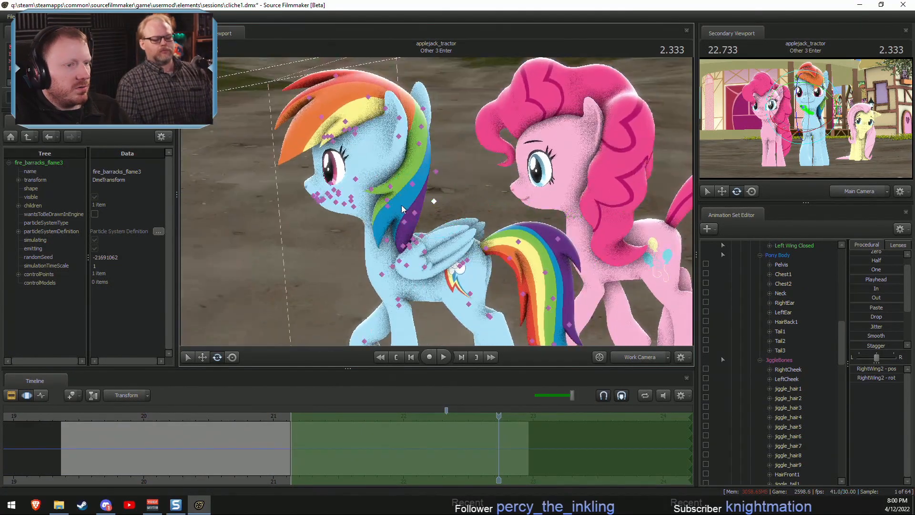
pyautogui.scroll(-3, 786, 357)
pyautogui.scroll(15, 784, 355)
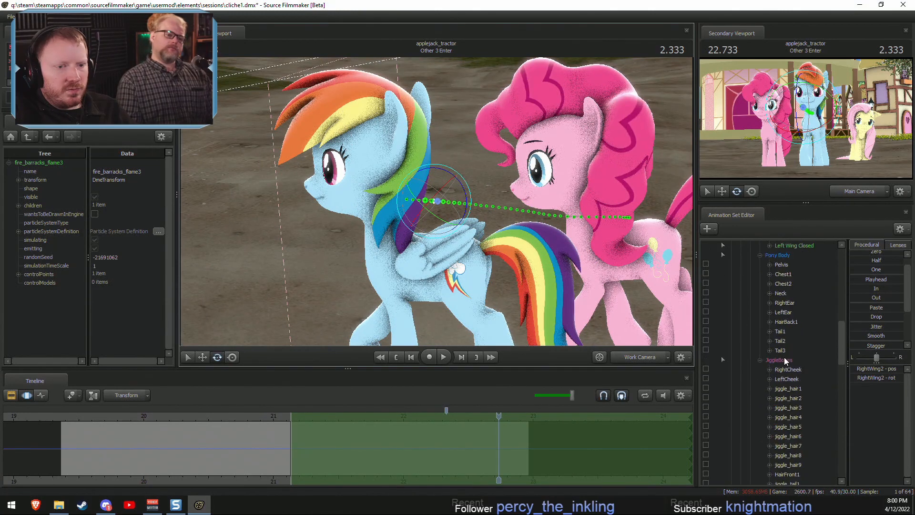
pyautogui.doubleClick(778, 390)
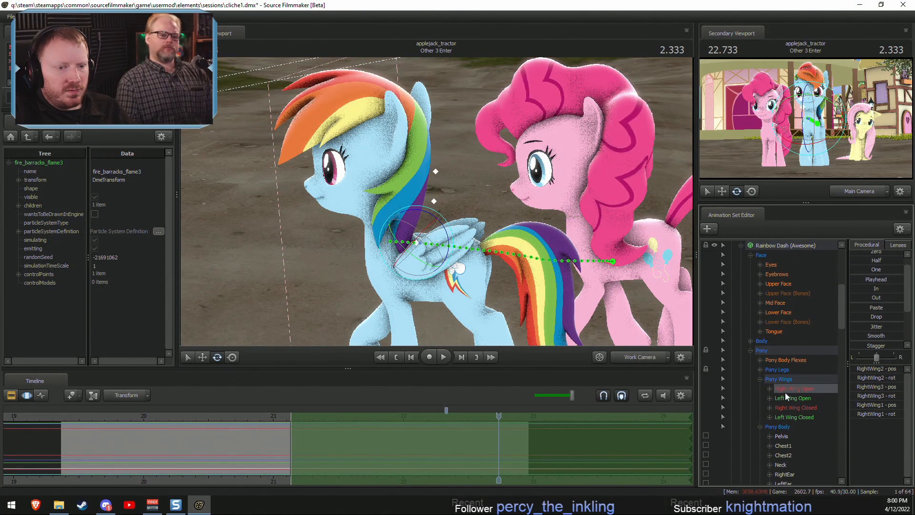
pyautogui.keyDown('ctrl'); pyautogui.click(791, 397); pyautogui.keyUp('ctrl')
pyautogui.click(802, 402)
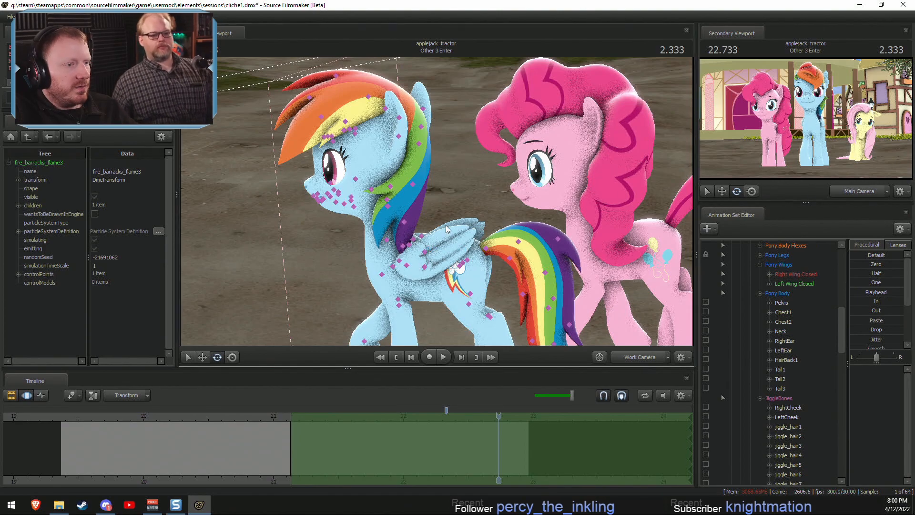
# Select Rainbow Dash's back mane bones jiggle_hair6 to jiggle_hair9 together with HairBack1, and try rotating them.
pyautogui.moveTo(446, 229); pyautogui.dragTo(429, 205)
pyautogui.keyDown('ctrl'); pyautogui.click(430, 139); pyautogui.keyUp('ctrl')
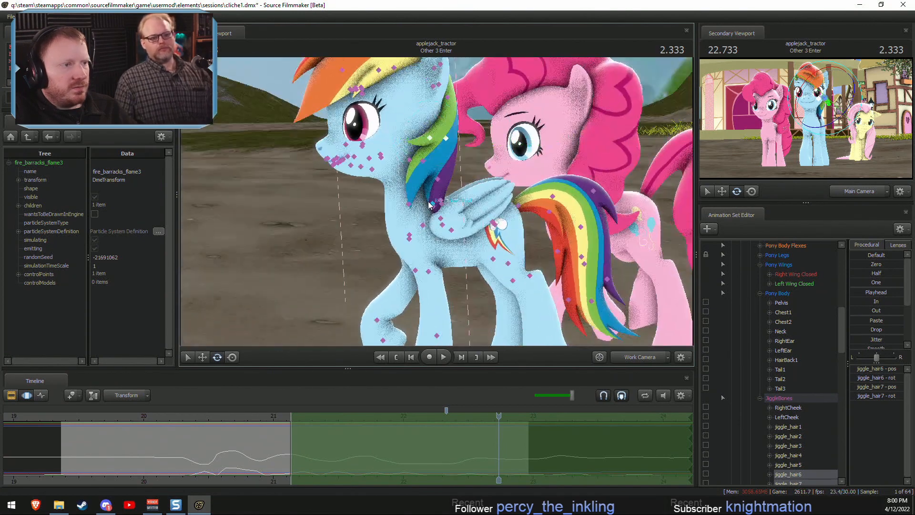
pyautogui.keyDown('ctrl'); pyautogui.click(422, 161); pyautogui.keyUp('ctrl')
pyautogui.keyDown('ctrl'); pyautogui.click(438, 179); pyautogui.keyUp('ctrl')
pyautogui.scroll(-3, 779, 410)
pyautogui.scroll(-3, 780, 411)
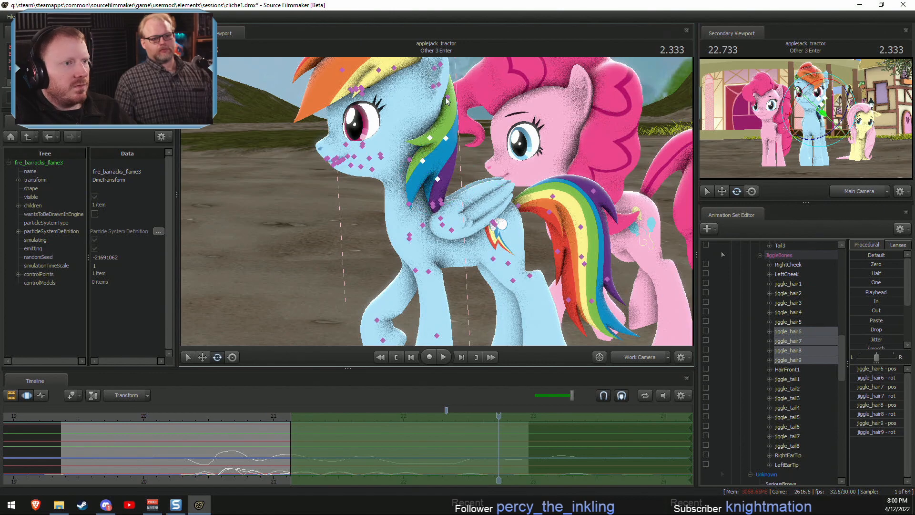
pyautogui.keyDown('ctrl'); pyautogui.click(448, 99); pyautogui.keyUp('ctrl')
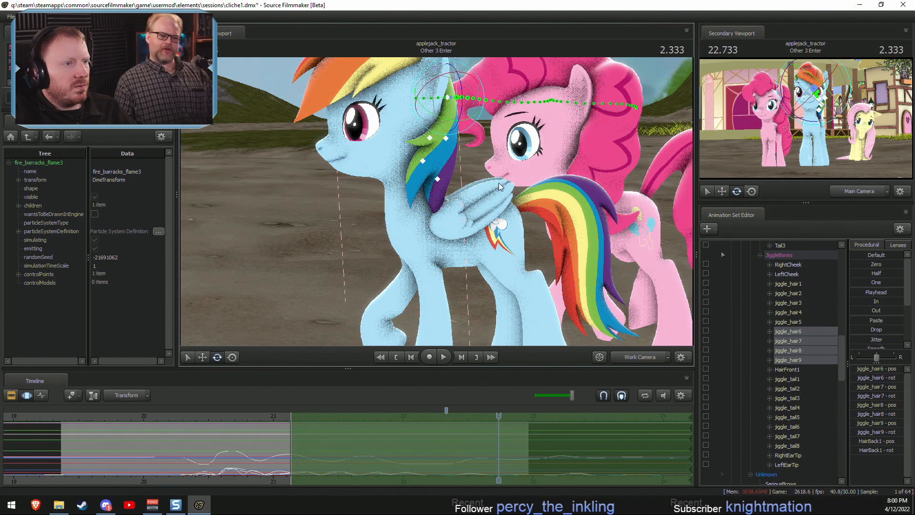
pyautogui.moveTo(453, 103); pyautogui.dragTo(470, 118)
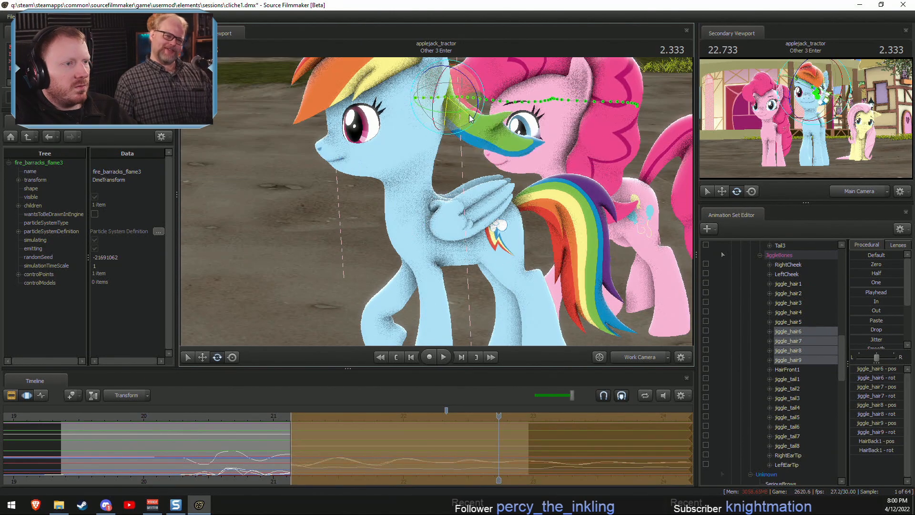
pyautogui.hotkey('ctrl', 'z')
# Apply a procedural preset to the selected back mane bones over the whole timeline, with the playhead at about 20.33 s.
pyautogui.click(180, 459)
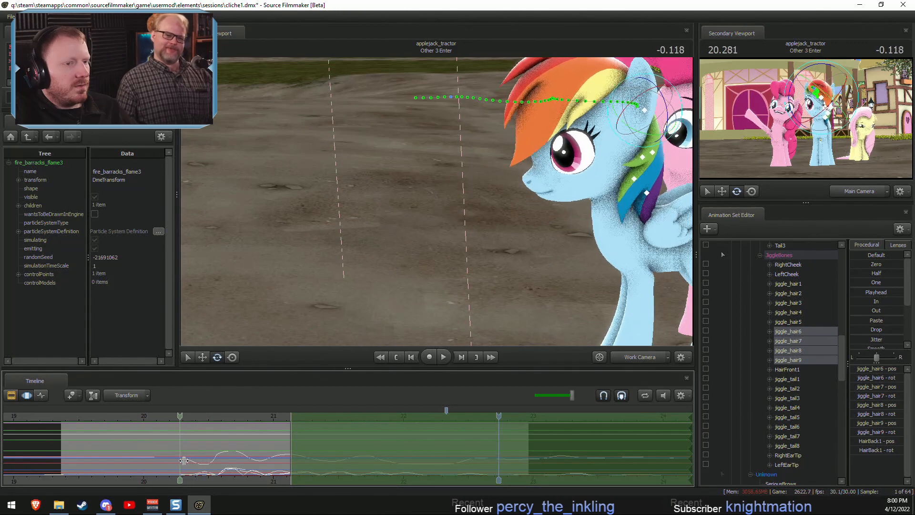
pyautogui.click(185, 461)
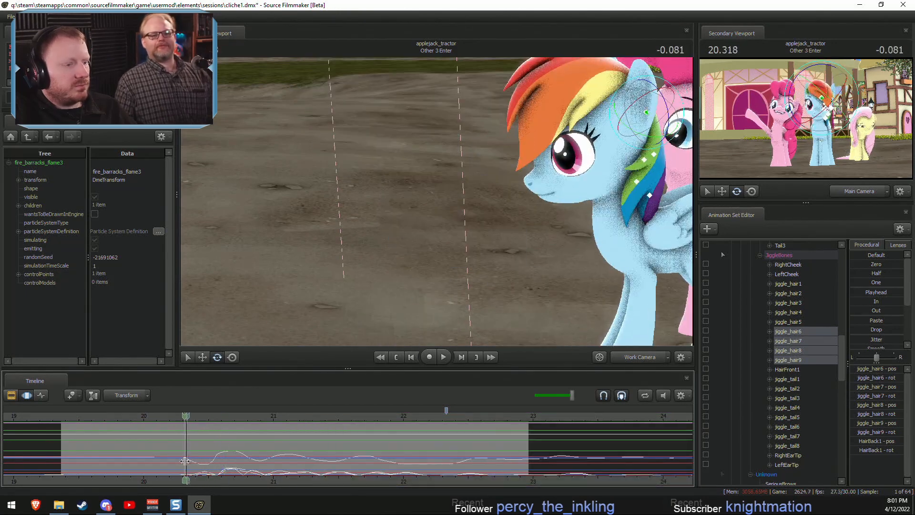
pyautogui.hotkey('ctrl', 'a')
pyautogui.click(876, 301)
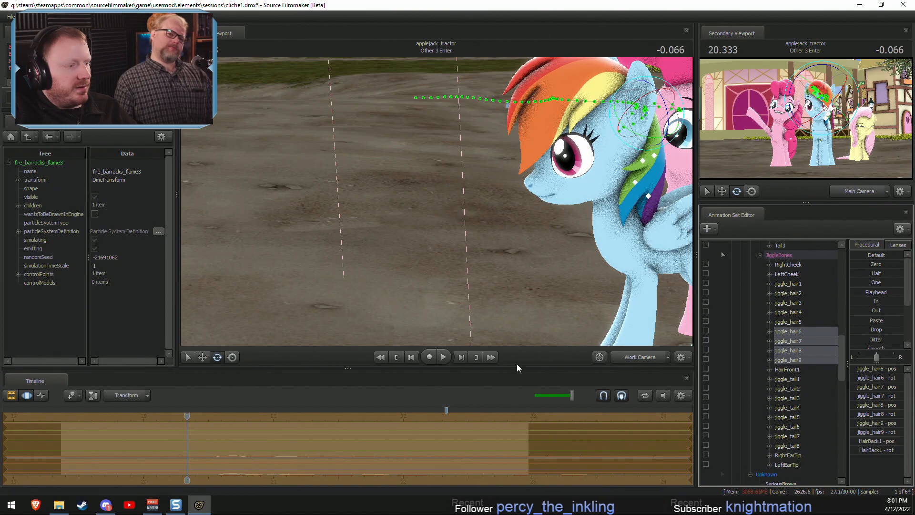
# Replay the shot to about 21.73 s and examine Rainbow Dash's mane from a closer side angle.
pyautogui.press('F2')
pyautogui.press('space')
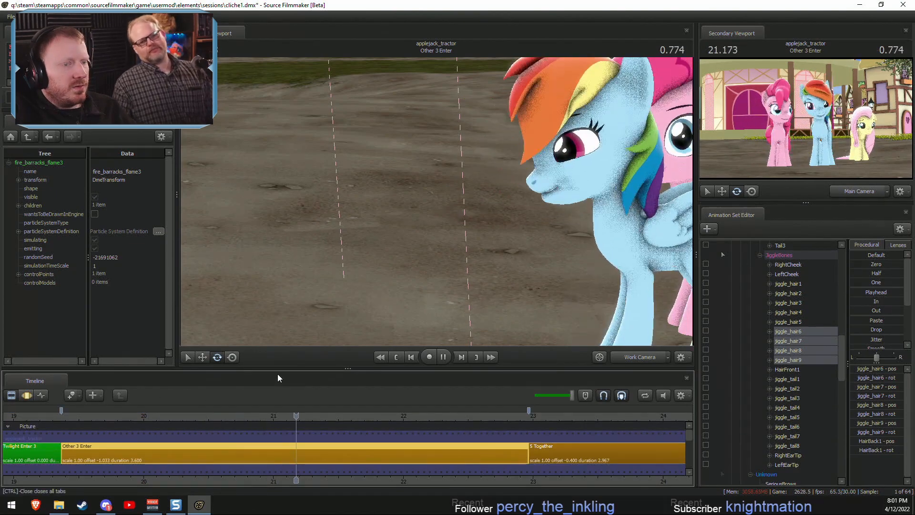
pyautogui.press('space')
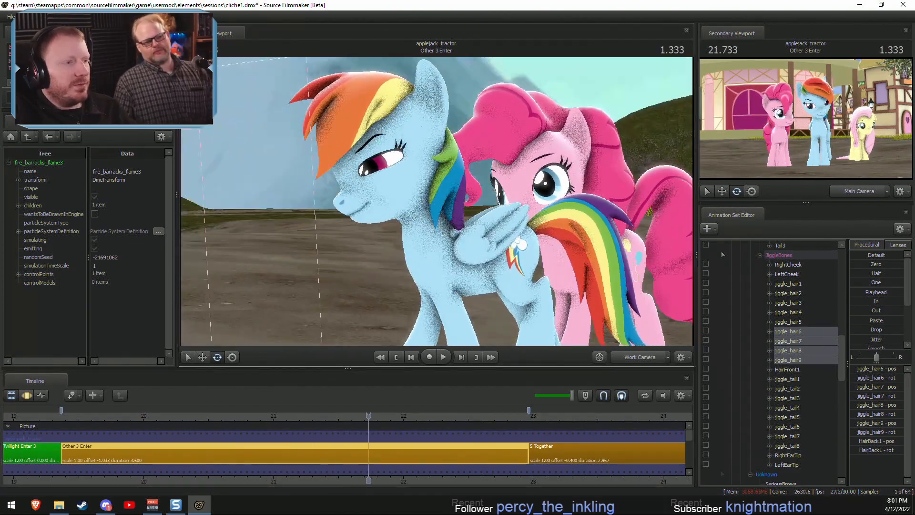
pyautogui.moveTo(436, 201); pyautogui.dragTo(357, 201)
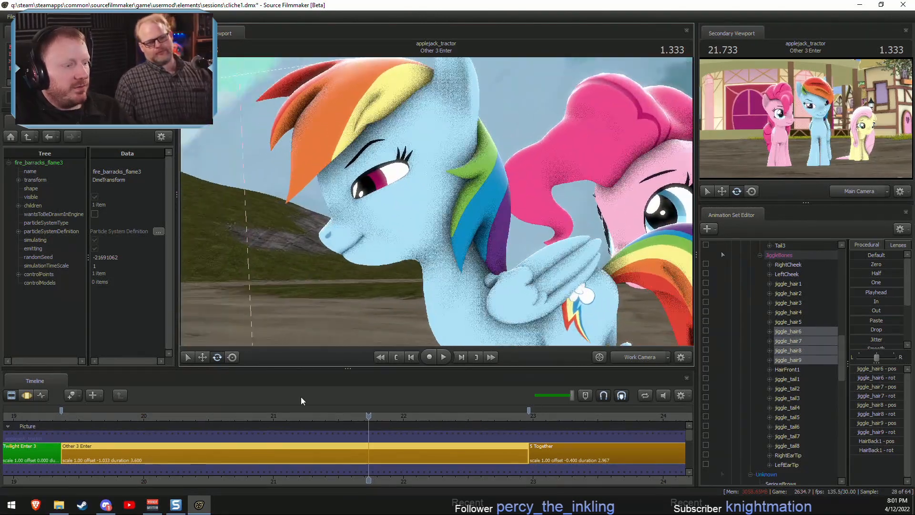
# Rotate the selected back mane bones around 20.5 s, using a time selection that fades from about 20.27 to 20.73 s.
pyautogui.press('F3')
pyautogui.moveTo(266, 439); pyautogui.dragTo(211, 443)
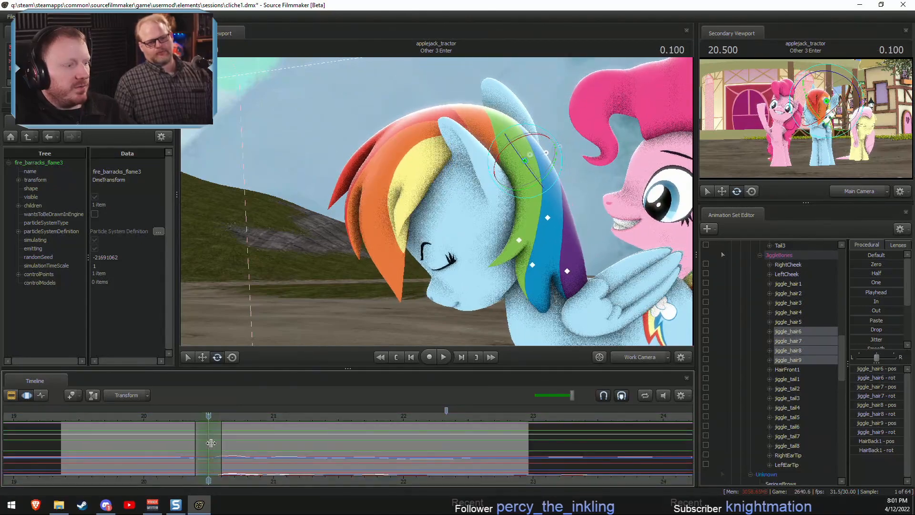
pyautogui.press('space')
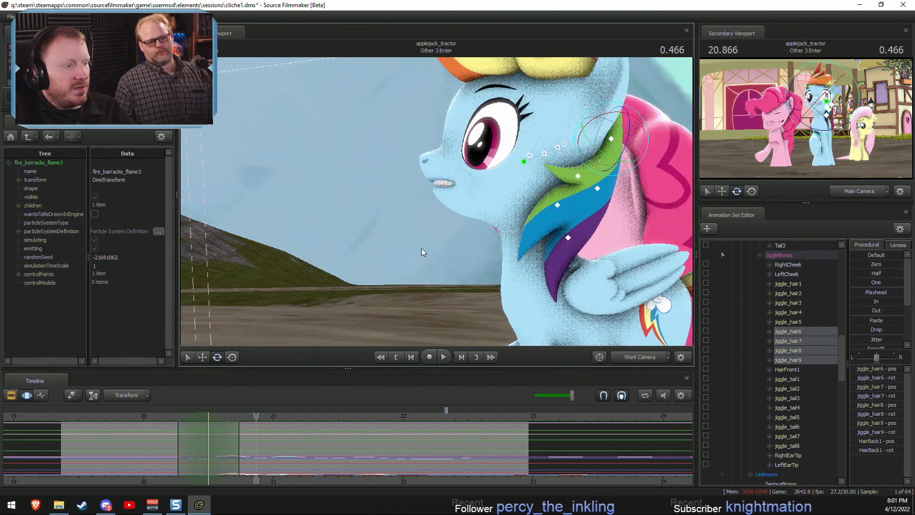
pyautogui.moveTo(205, 425); pyautogui.dragTo(210, 425)
pyautogui.keyDown('alt'); pyautogui.moveTo(551, 242); pyautogui.dragTo(452, 192); pyautogui.keyUp('alt')
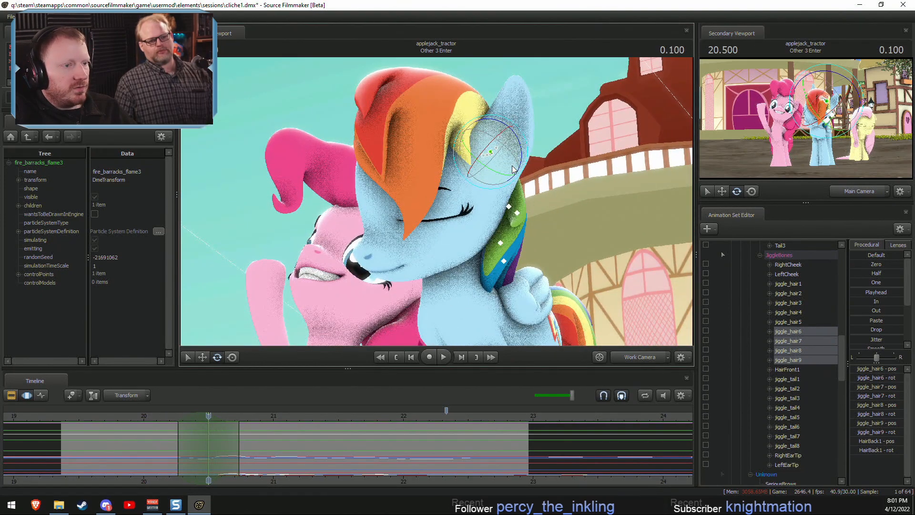
pyautogui.moveTo(512, 162); pyautogui.dragTo(510, 166)
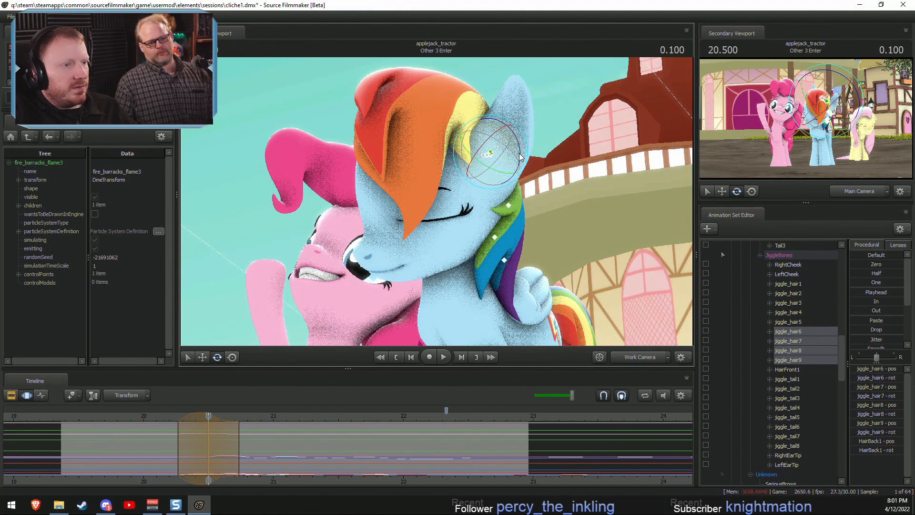
pyautogui.moveTo(488, 133); pyautogui.dragTo(493, 132)
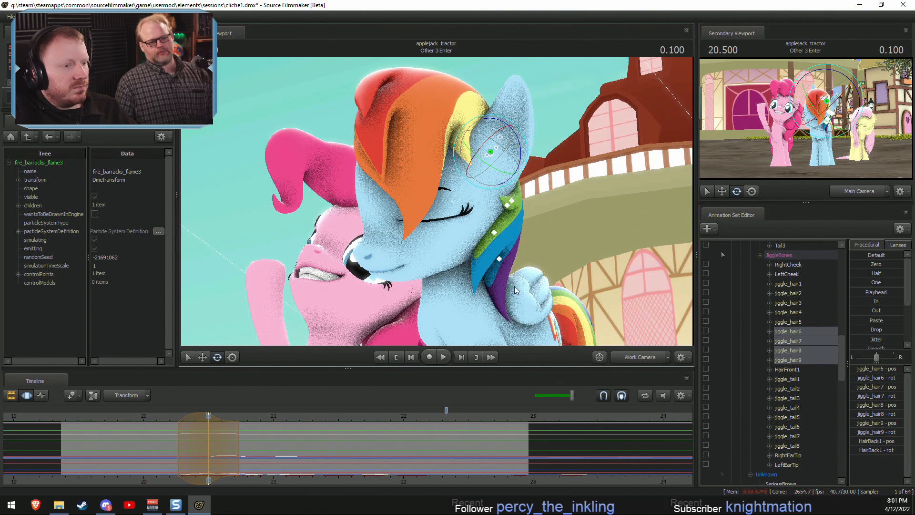
# Rotate the back mane bones for everything before about 20.27 s, with the falloff ending at 20.5 s.
pyautogui.moveTo(176, 436)
pyautogui.mouseDown()
pyautogui.moveTo(199, 434)
pyautogui.moveTo(152, 432)
pyautogui.moveTo(204, 438)
pyautogui.moveTo(69, 505)
pyautogui.mouseUp()
pyautogui.moveTo(52, 451); pyautogui.dragTo(109, 437)
pyautogui.hotkey('ctrl', 'z')
pyautogui.moveTo(179, 437); pyautogui.dragTo(214, 450)
pyautogui.moveTo(436, 201); pyautogui.dragTo(437, 202)
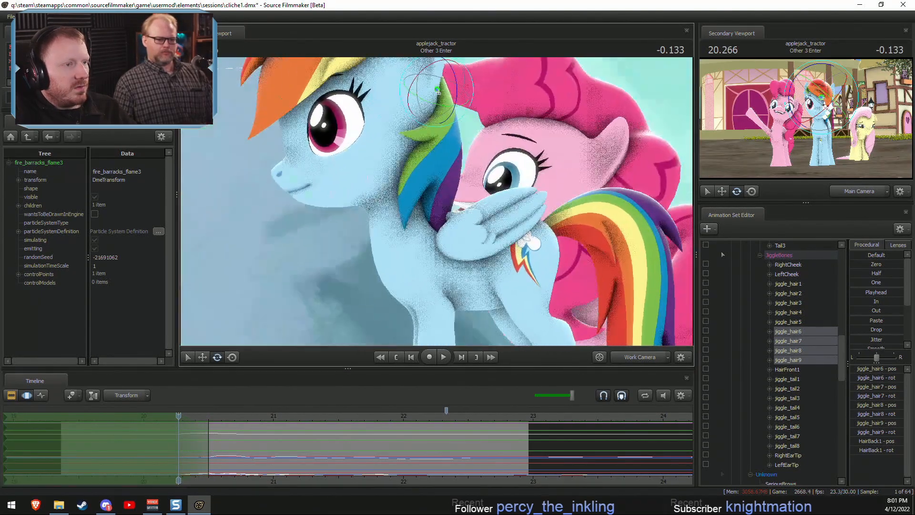
pyautogui.moveTo(437, 110); pyautogui.dragTo(533, 98)
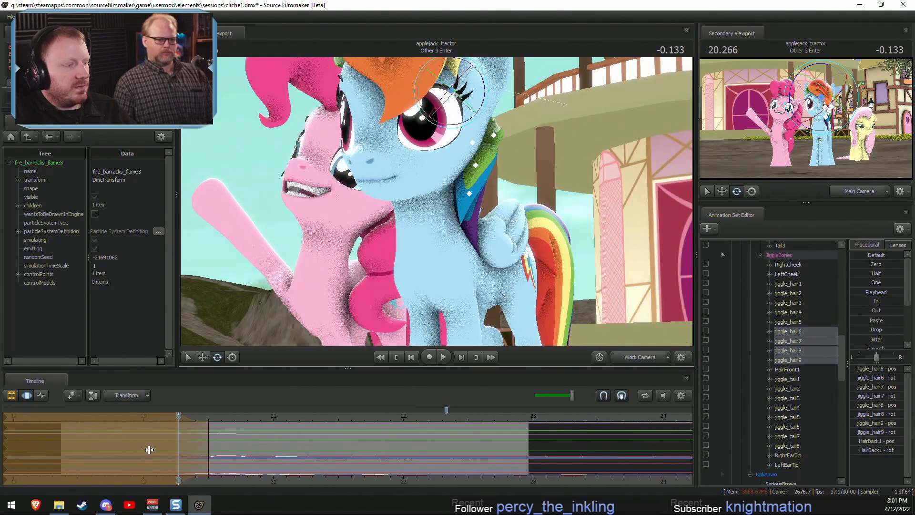
# Rotate only HairBack1 from 21.2 s onward, with the falloff starting at about 20.9 s.
pyautogui.moveTo(150, 449); pyautogui.dragTo(505, 423)
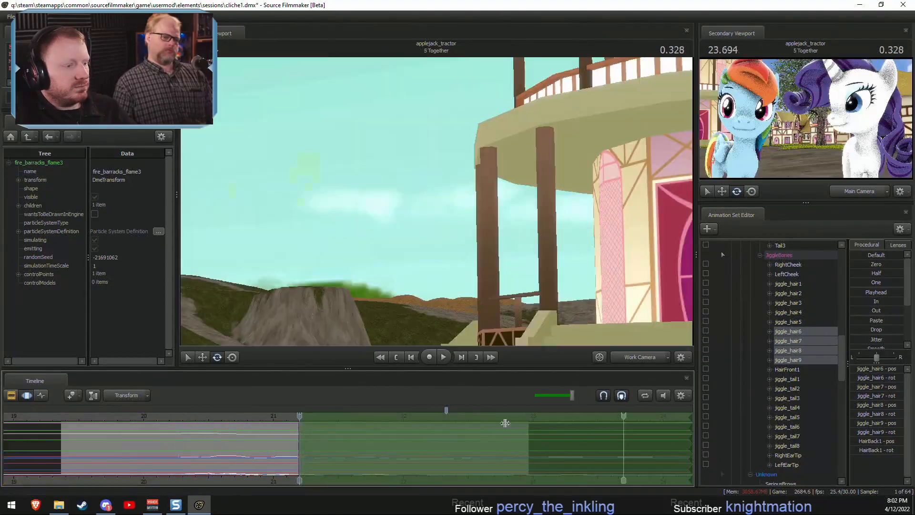
pyautogui.scroll(1, 326, 434)
pyautogui.keyDown('alt'); pyautogui.moveTo(436, 201); pyautogui.dragTo(334, 202); pyautogui.keyUp('alt')
pyautogui.scroll(4, 791, 312)
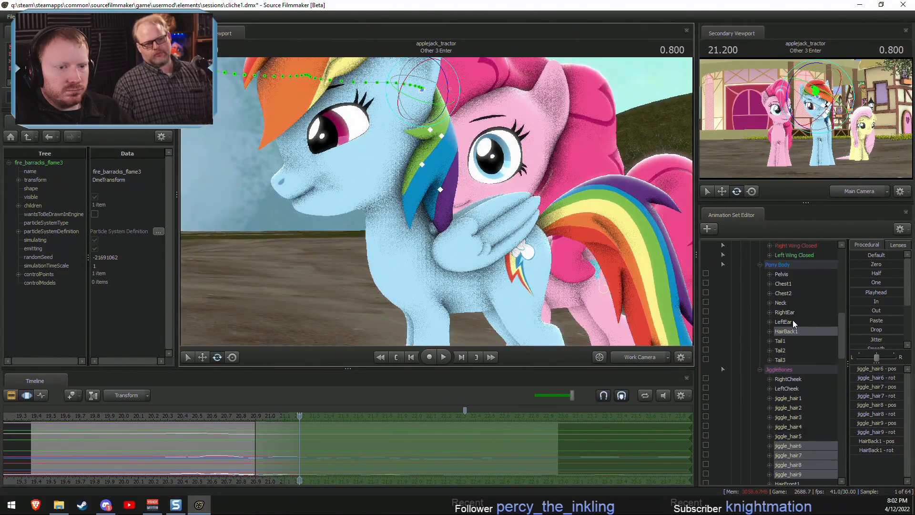
pyautogui.click(787, 331)
pyautogui.moveTo(459, 90)
pyautogui.mouseDown()
pyautogui.moveTo(416, 79)
pyautogui.moveTo(462, 86)
pyautogui.mouseUp()
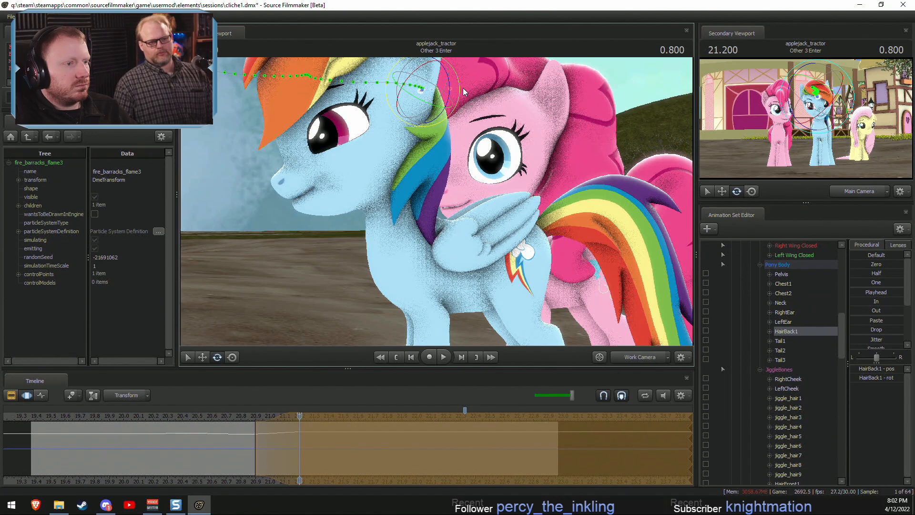
# Replay the head turn from side and front angles and examine how the back mane swings.
pyautogui.click(239, 416)
pyautogui.press('space')
pyautogui.press('space')
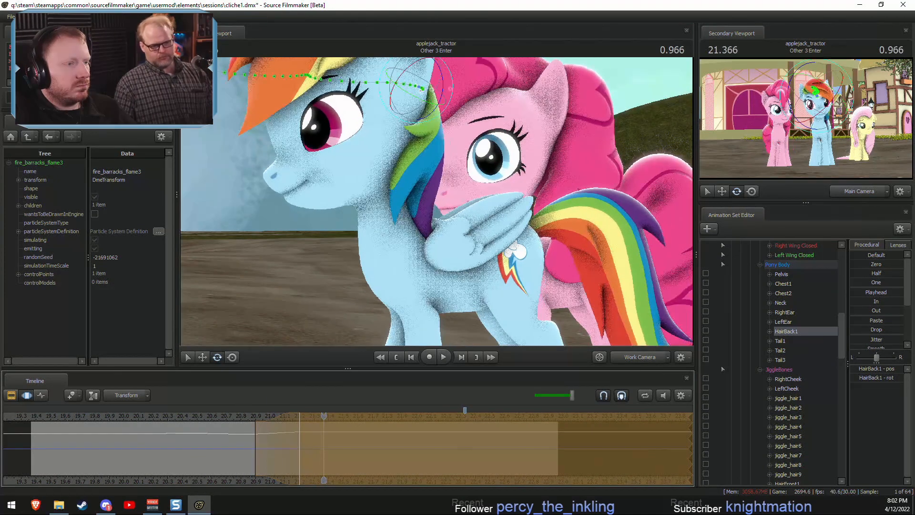
pyautogui.keyDown('alt'); pyautogui.moveTo(383, 292); pyautogui.dragTo(495, 292); pyautogui.keyUp('alt')
pyautogui.click(139, 413)
pyautogui.press('space')
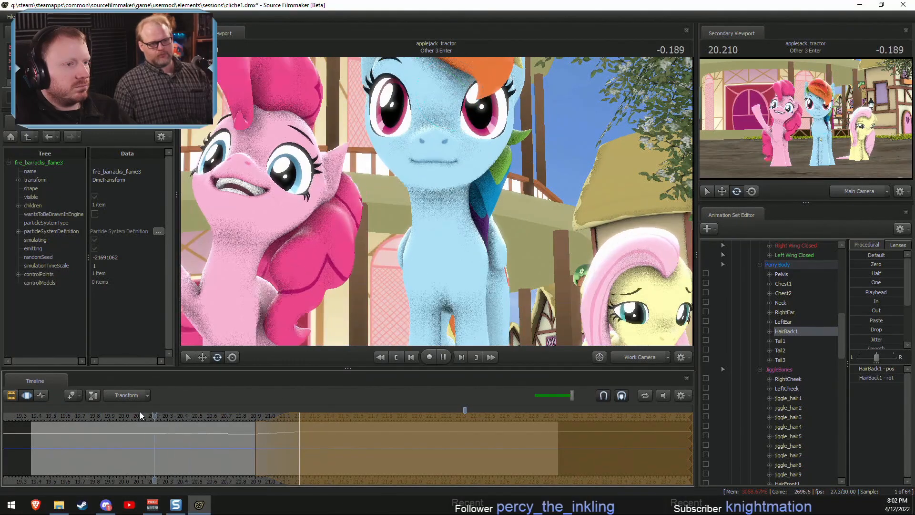
pyautogui.press('space')
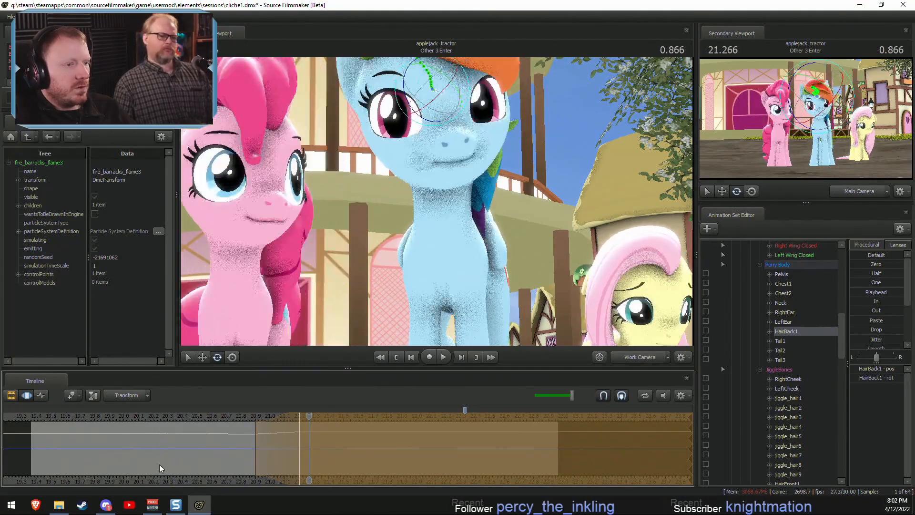
# Rotate jiggle_hair9 and jiggle_hair8 around 20.6 s, using a time selection that fades from about 20.47 to 20.8 s.
pyautogui.moveTo(183, 464)
pyautogui.mouseDown()
pyautogui.moveTo(227, 465)
pyautogui.moveTo(216, 459)
pyautogui.mouseUp()
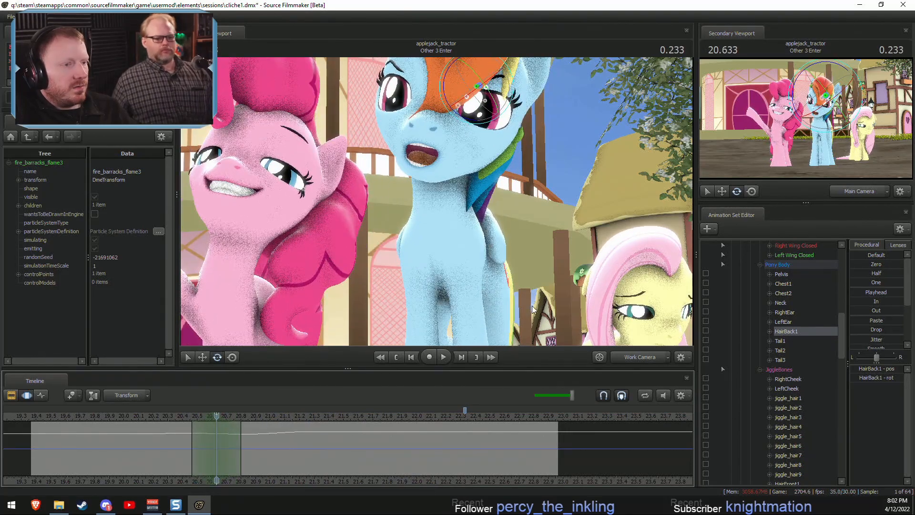
pyautogui.moveTo(533, 310); pyautogui.dragTo(481, 310)
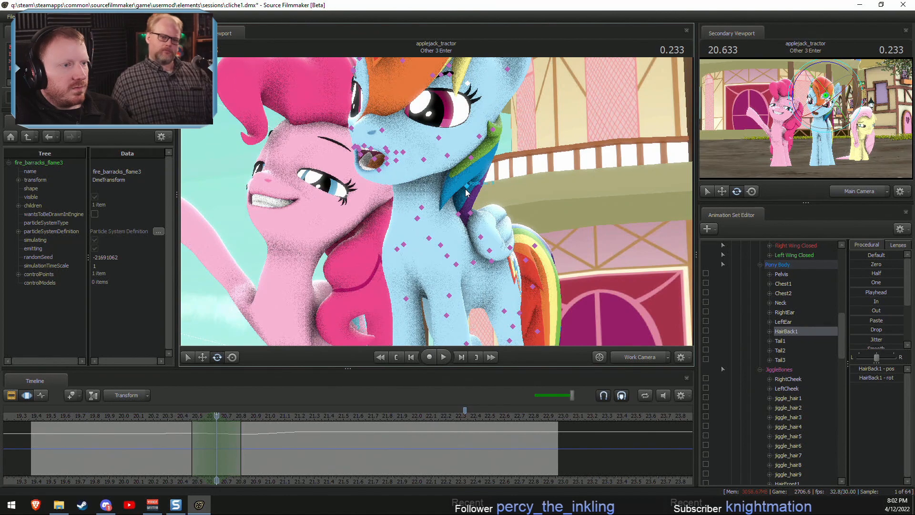
pyautogui.keyDown('ctrl'); pyautogui.click(465, 189); pyautogui.keyUp('ctrl')
pyautogui.moveTo(487, 193)
pyautogui.mouseDown()
pyautogui.moveTo(487, 185)
pyautogui.moveTo(470, 191)
pyautogui.mouseUp()
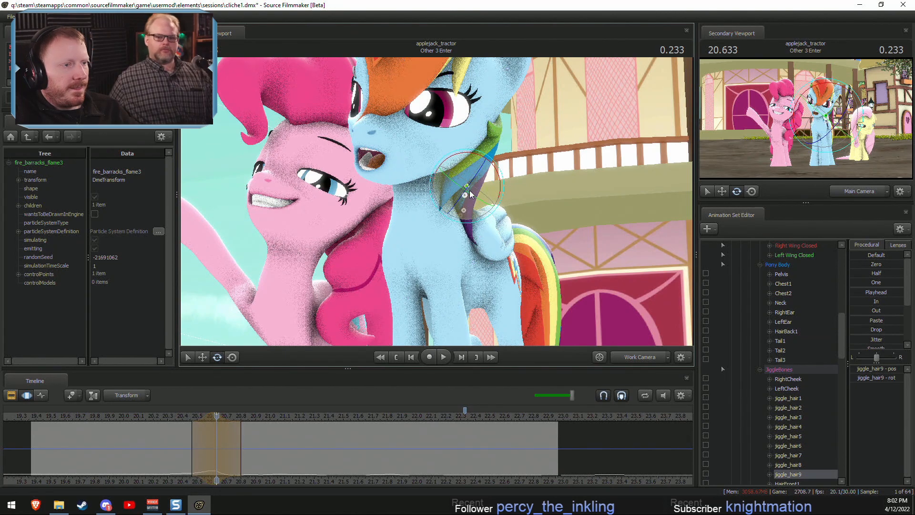
pyautogui.click(200, 439)
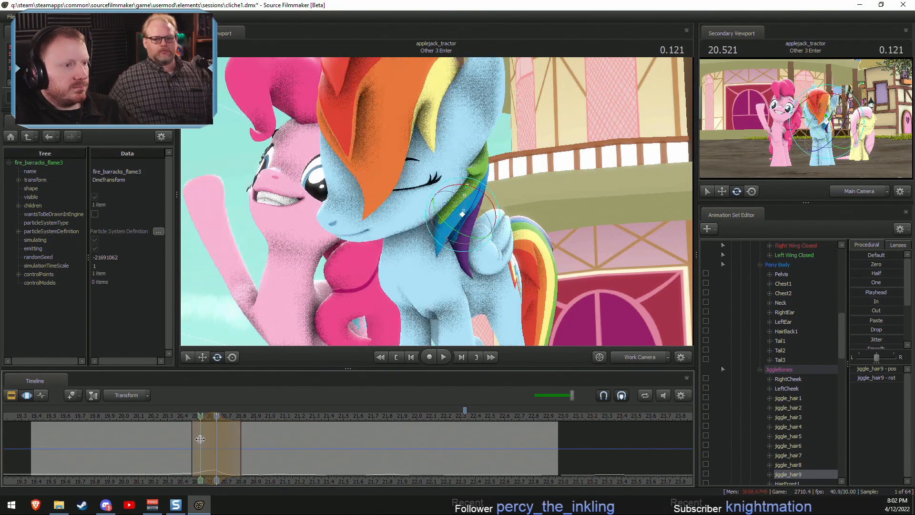
pyautogui.moveTo(200, 439)
pyautogui.mouseDown()
pyautogui.moveTo(217, 440)
pyautogui.moveTo(190, 440)
pyautogui.moveTo(208, 447)
pyautogui.moveTo(184, 418)
pyautogui.moveTo(218, 425)
pyautogui.moveTo(211, 442)
pyautogui.moveTo(212, 416)
pyautogui.mouseUp()
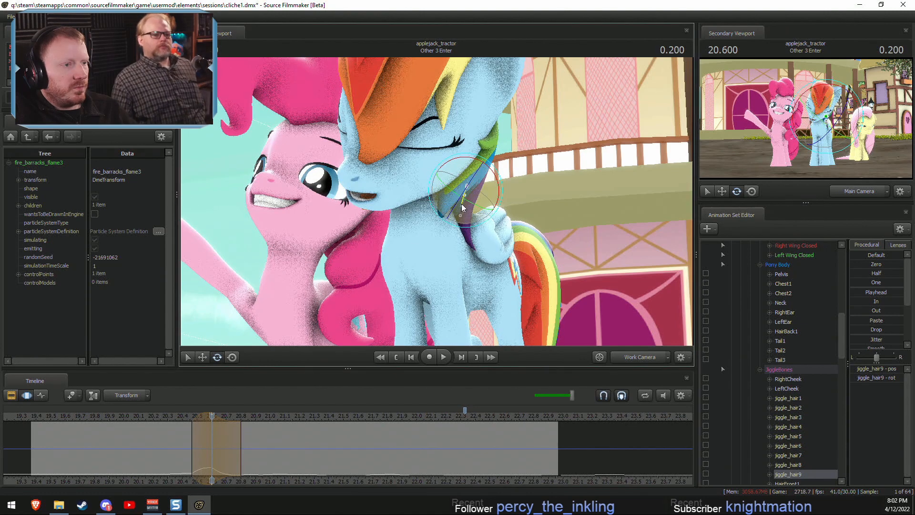
pyautogui.click(466, 170)
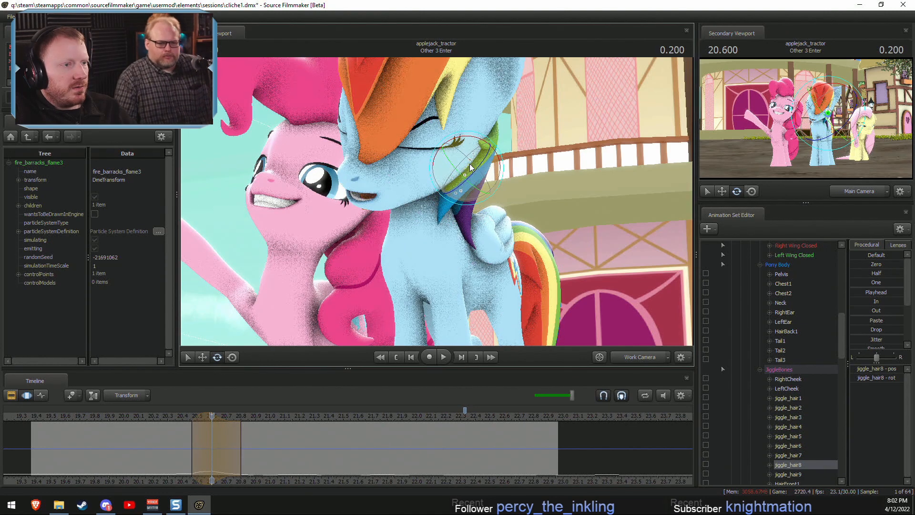
pyautogui.press('shift')
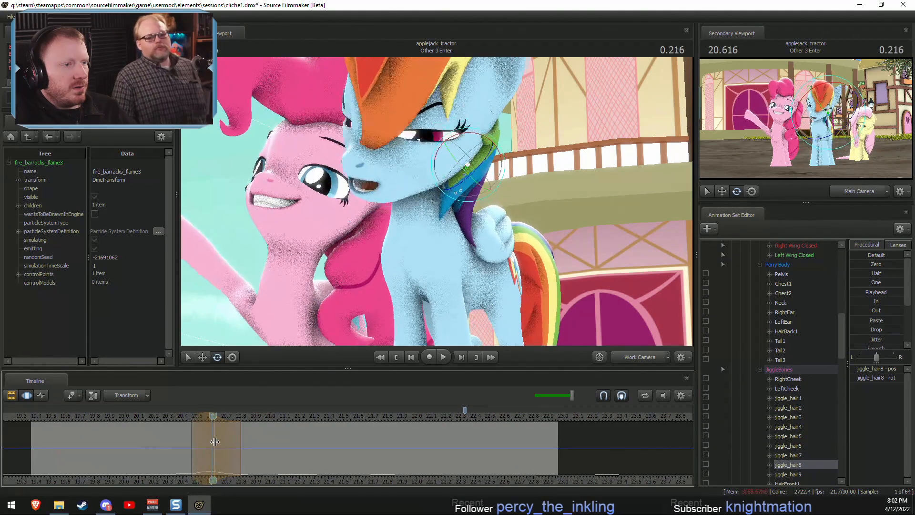
# Replay the shot from the Work Camera and the Main Camera to review the mane's follow-through.
pyautogui.press('space')
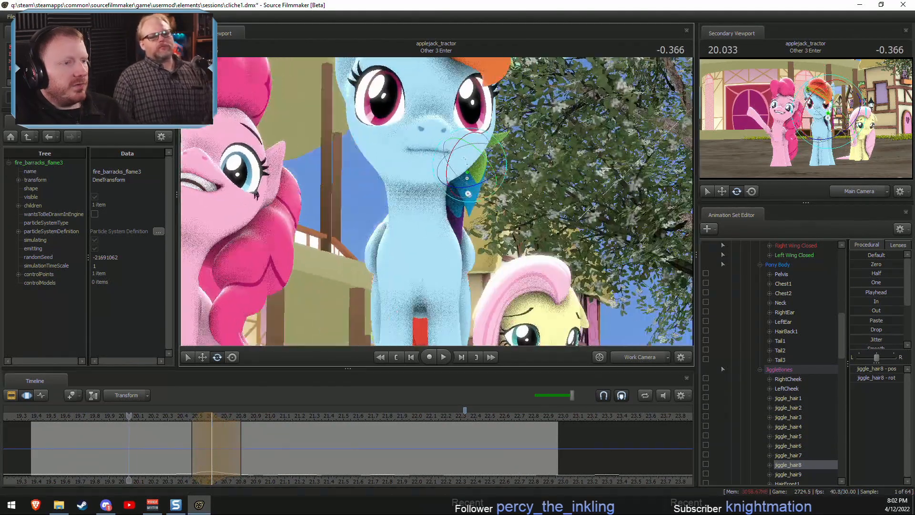
pyautogui.press('space')
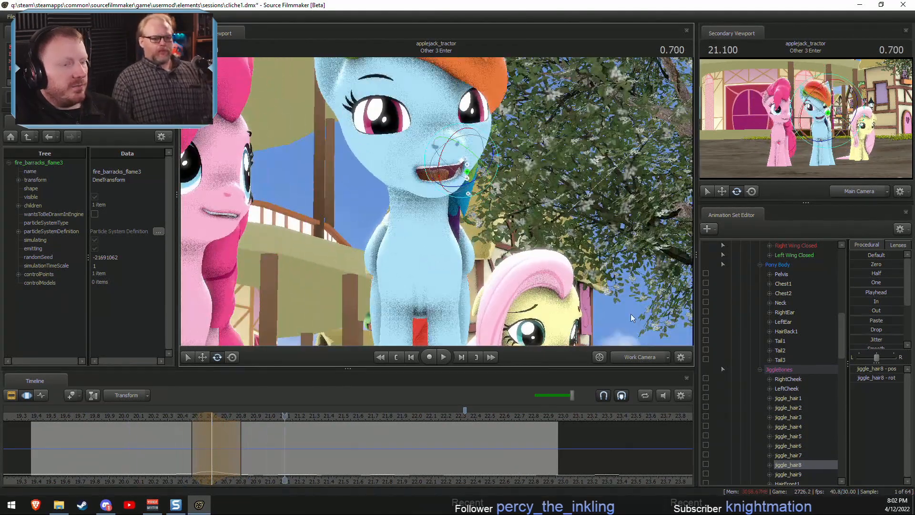
pyautogui.click(637, 360)
pyautogui.click(72, 413)
pyautogui.press('space')
pyautogui.press('F2')
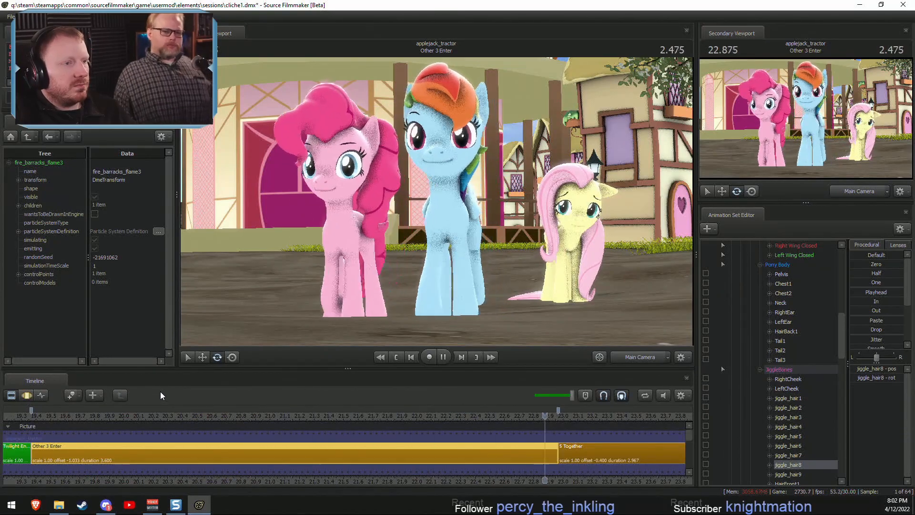
pyautogui.press('space')
pyautogui.click(44, 423)
pyautogui.click(43, 417)
pyautogui.press('space')
# Refine the rotation of jiggle_hair8 in the Motion Editor with short time selections around 20.57 s and 20.67 s.
pyautogui.press('F3')
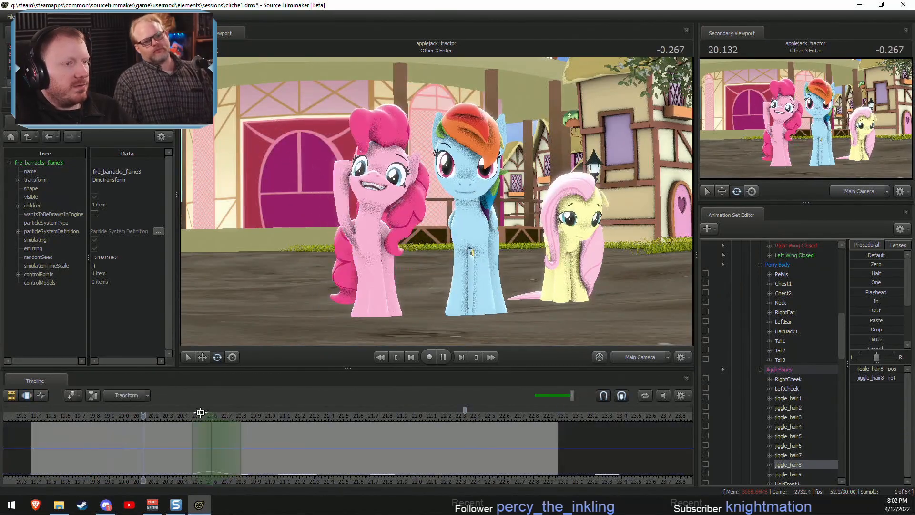
pyautogui.press('shift')
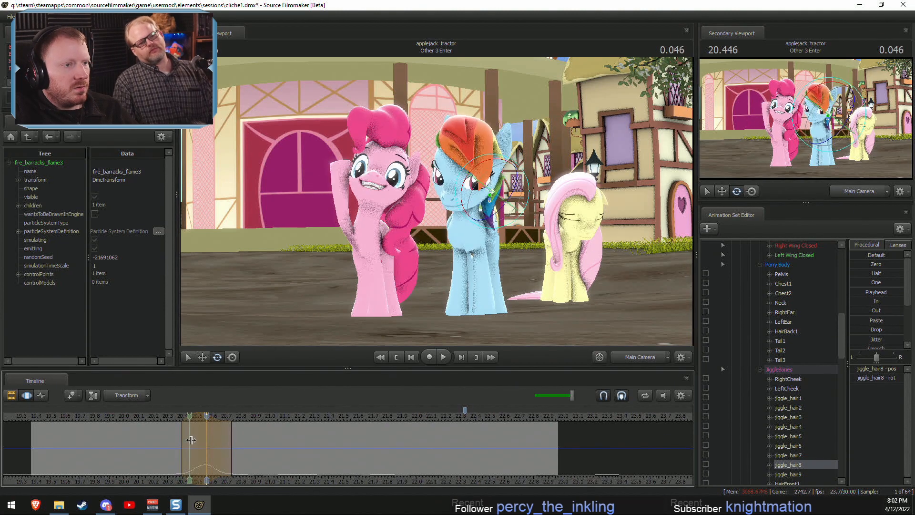
pyautogui.click(173, 421)
pyautogui.press('space')
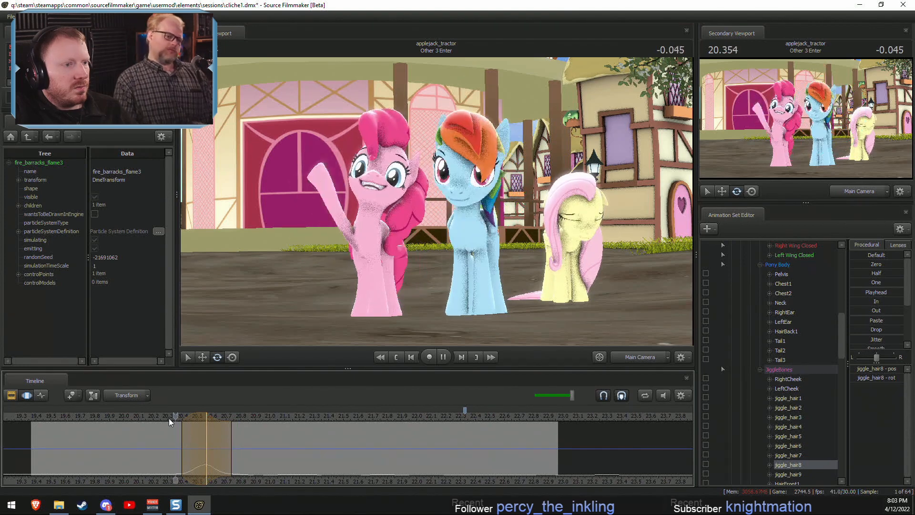
pyautogui.press('space')
pyautogui.press('shift')
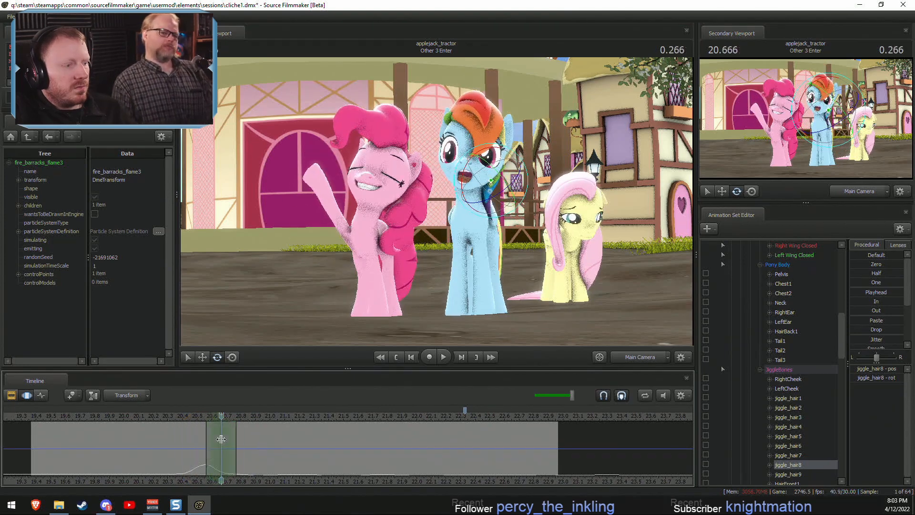
pyautogui.moveTo(487, 197); pyautogui.dragTo(479, 196)
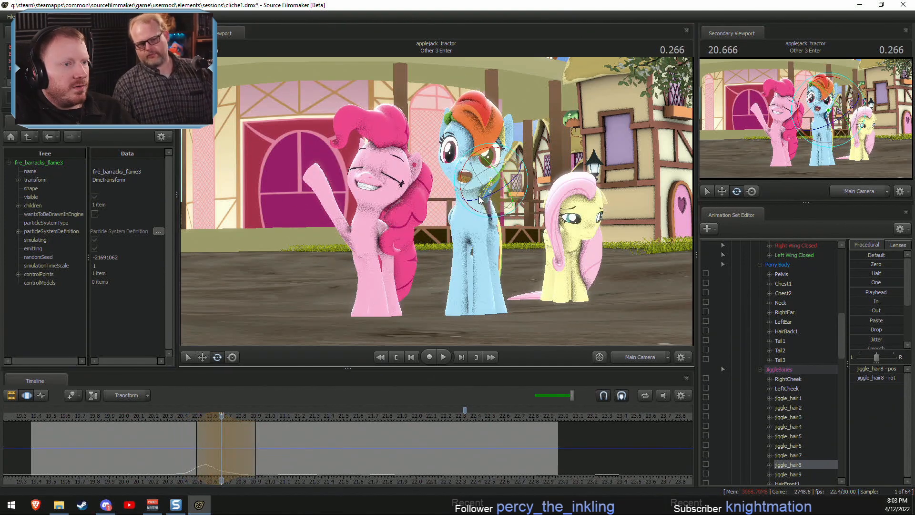
# Replay the head turn from a Work Camera close-up of Rainbow Dash and examine the adjusted mane.
pyautogui.keyDown('ctrl'); pyautogui.click(638, 357); pyautogui.keyUp('ctrl')
pyautogui.press('w')
pyautogui.moveTo(572, 295); pyautogui.dragTo(233, 397)
pyautogui.press('space')
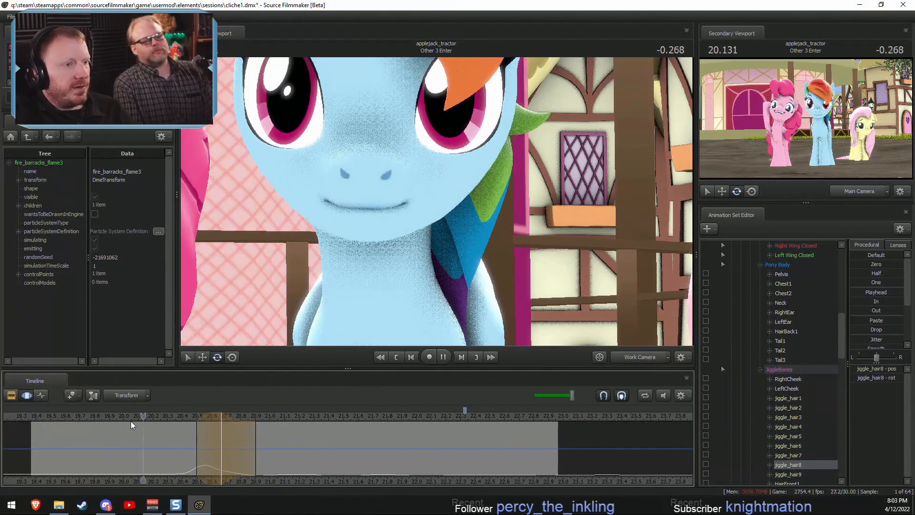
pyautogui.press('space')
pyautogui.press('space')
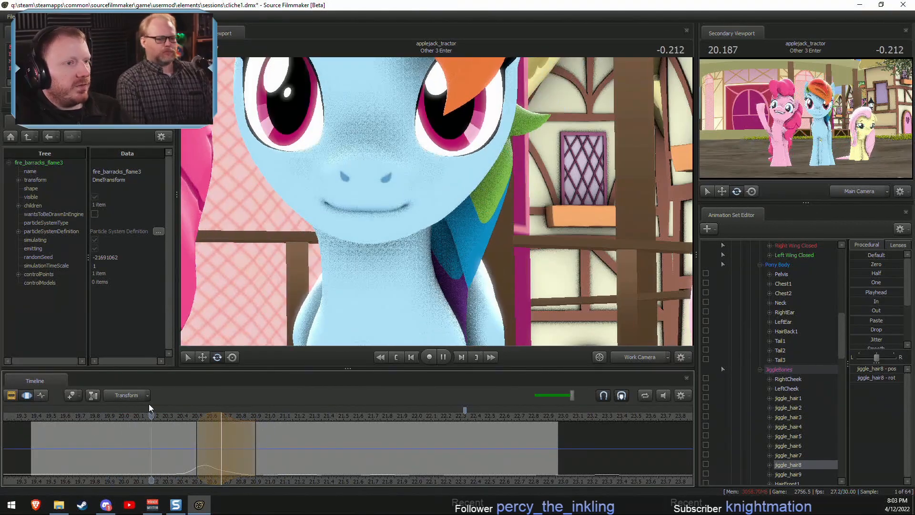
pyautogui.press('space')
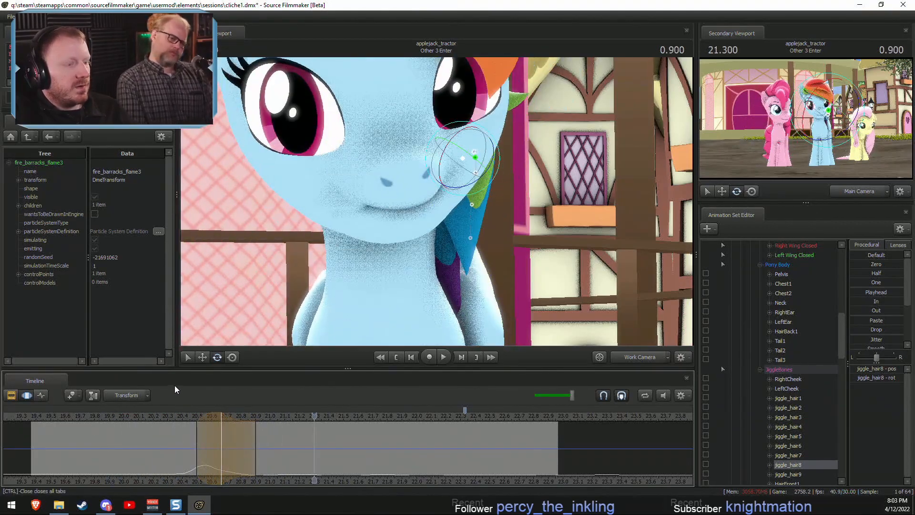
# Play the Other 3 Enter shot through the Main Camera twice to check the characters' motion.
pyautogui.click(618, 358)
pyautogui.click(125, 414)
pyautogui.press('space')
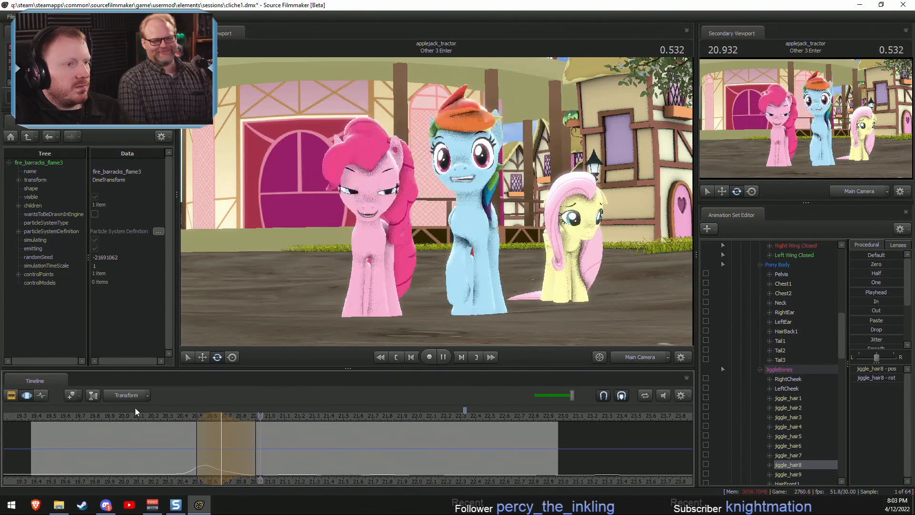
pyautogui.press('space')
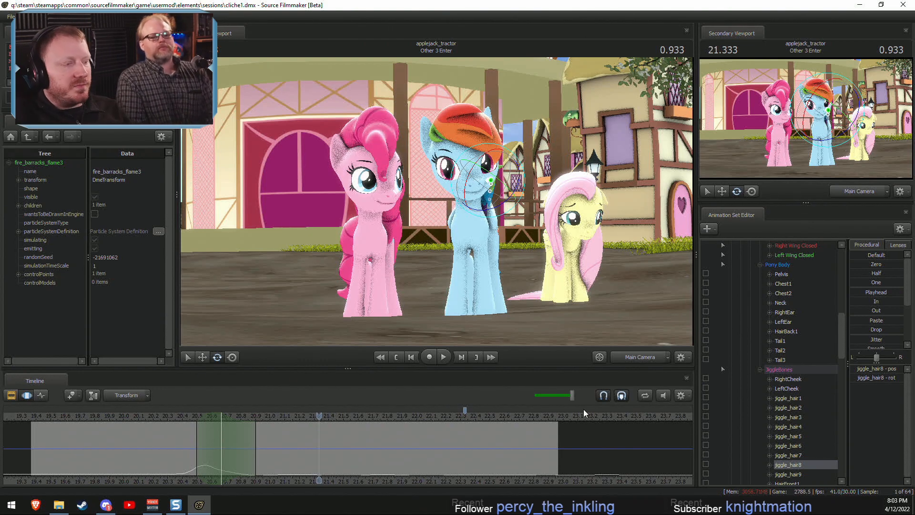
pyautogui.click(54, 416)
pyautogui.press('space')
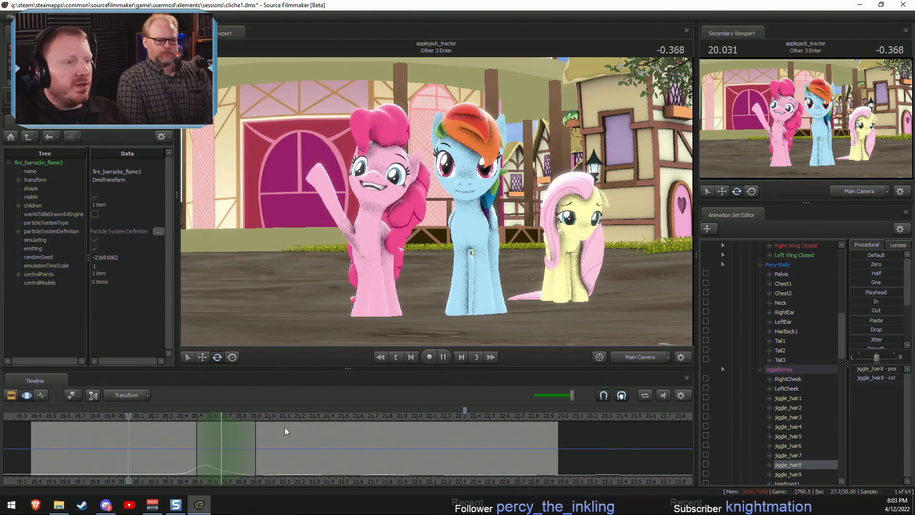
pyautogui.press('space')
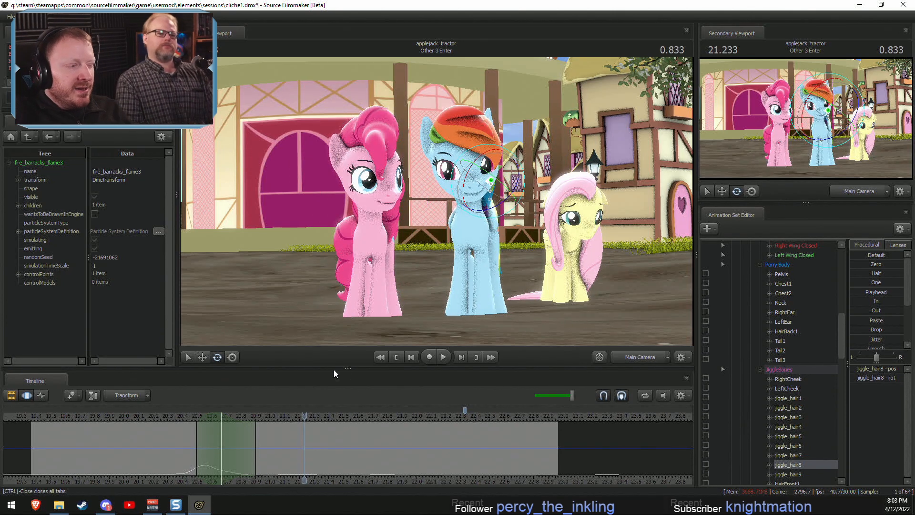
# Examine Pinkie Pie's and Rainbow Dash's faces up close at 20.966 s with the Work Camera, and return to the Main Camera.
pyautogui.moveTo(235, 451); pyautogui.dragTo(263, 456)
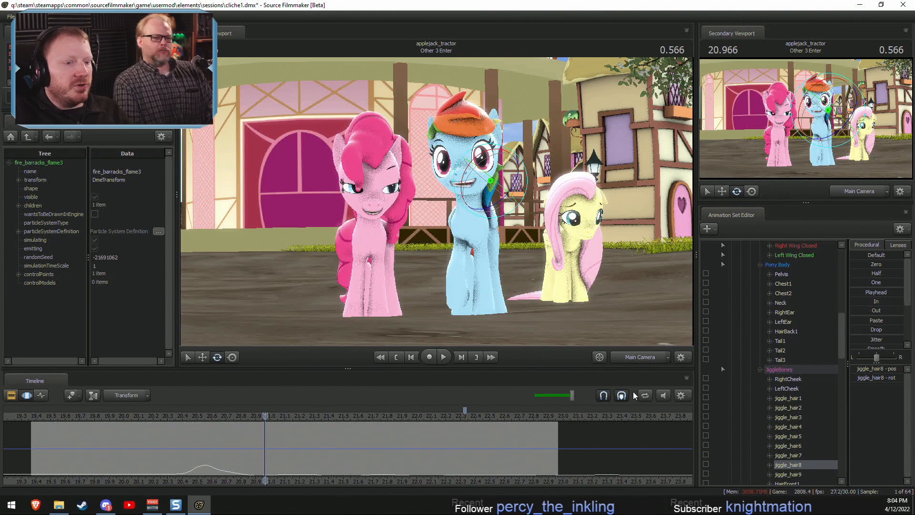
pyautogui.click(641, 359)
pyautogui.press('w')
pyautogui.moveTo(610, 295); pyautogui.dragTo(622, 281)
pyautogui.press('w')
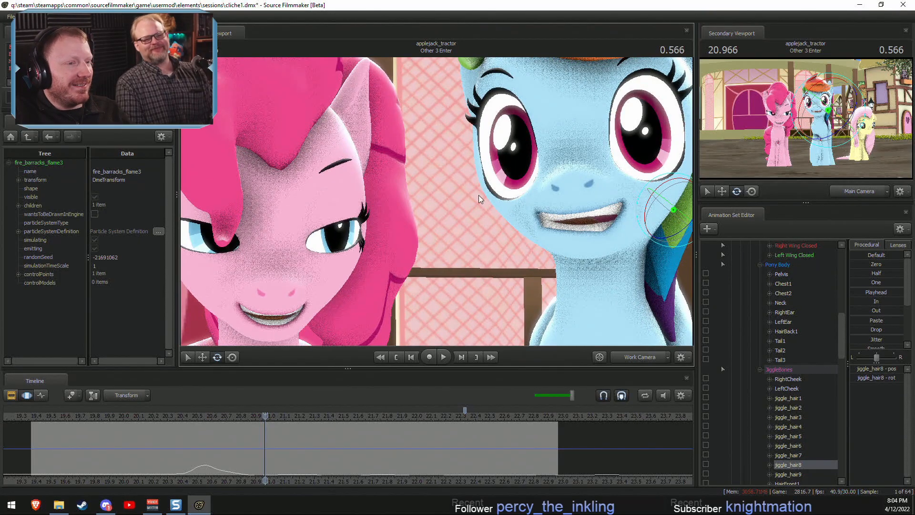
pyautogui.press('w')
pyautogui.moveTo(478, 195)
pyautogui.mouseDown()
pyautogui.moveTo(506, 187)
pyautogui.moveTo(489, 197)
pyautogui.mouseUp()
pyautogui.press('s')
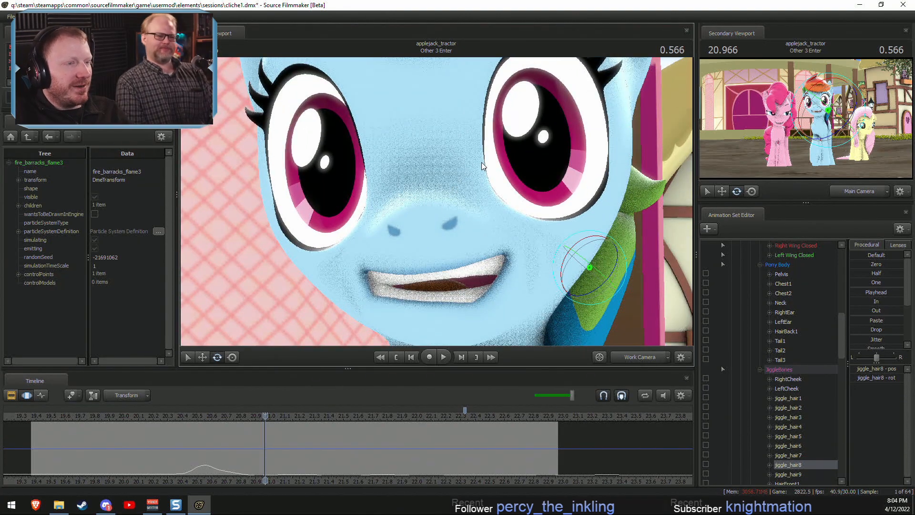
pyautogui.press('s')
pyautogui.moveTo(500, 147); pyautogui.dragTo(500, 147)
pyautogui.click(659, 360)
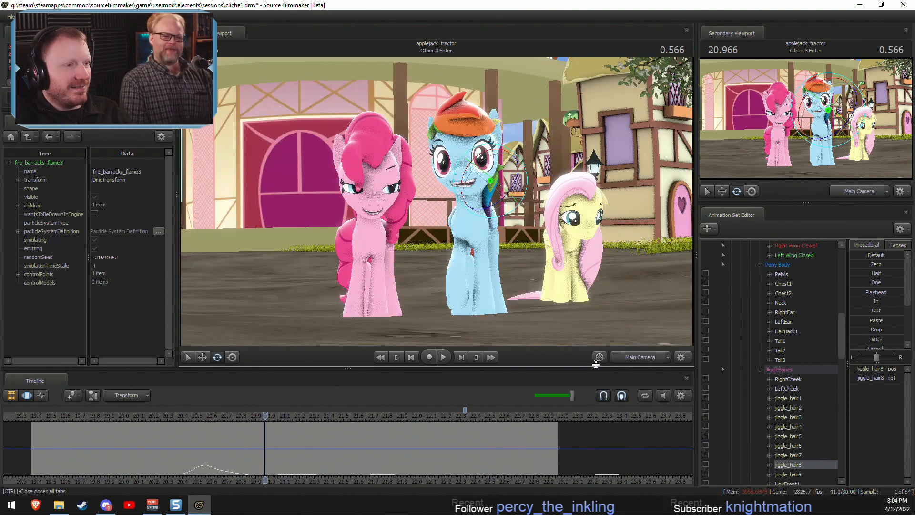
pyautogui.press('F2')
pyautogui.scroll(-3, 418, 436)
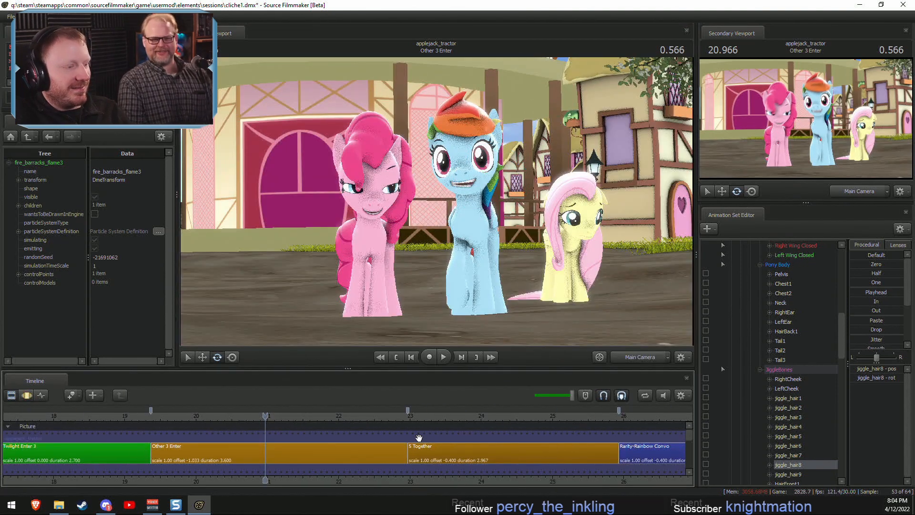
pyautogui.press('F3')
pyautogui.moveTo(382, 484); pyautogui.dragTo(468, 467, button='middle')
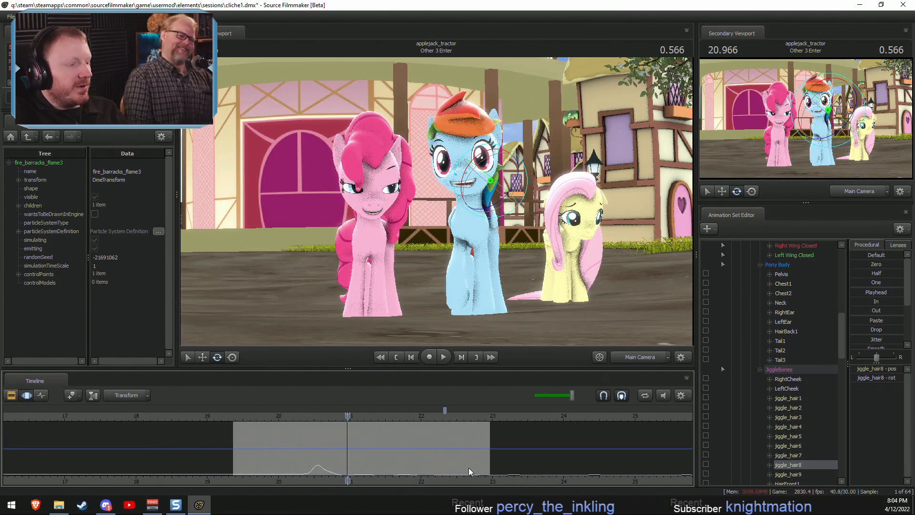
# Close Snagit Editor and quit Source Filmmaker, saving the changes to the cliche1 session.
pyautogui.click(175, 505)
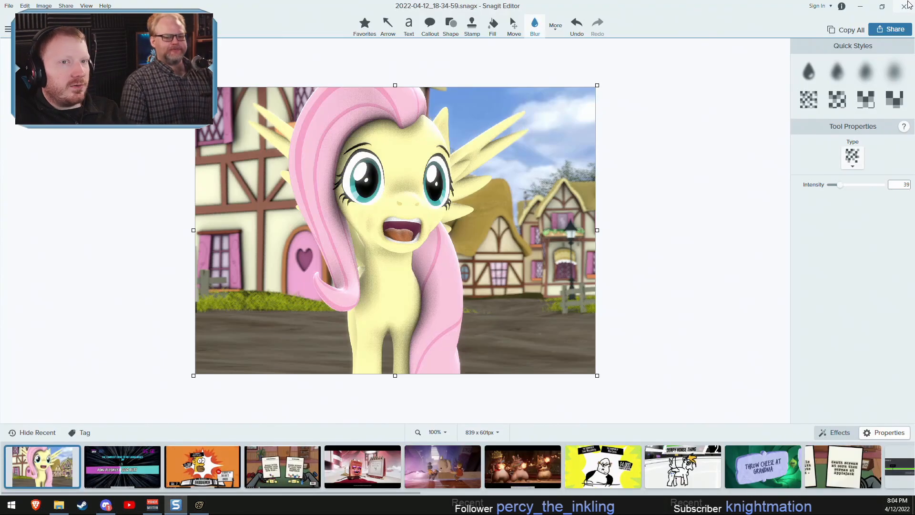
pyautogui.click(904, 6)
pyautogui.click(903, 5)
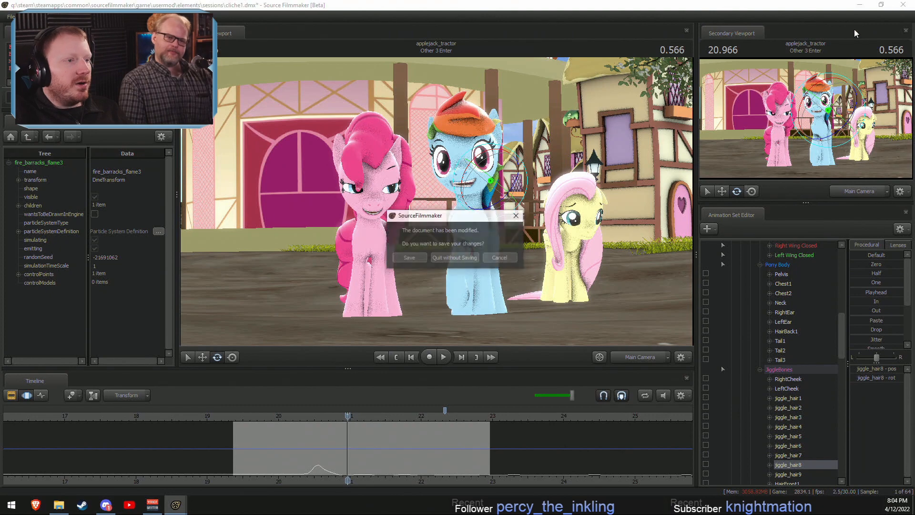
pyautogui.click(413, 261)
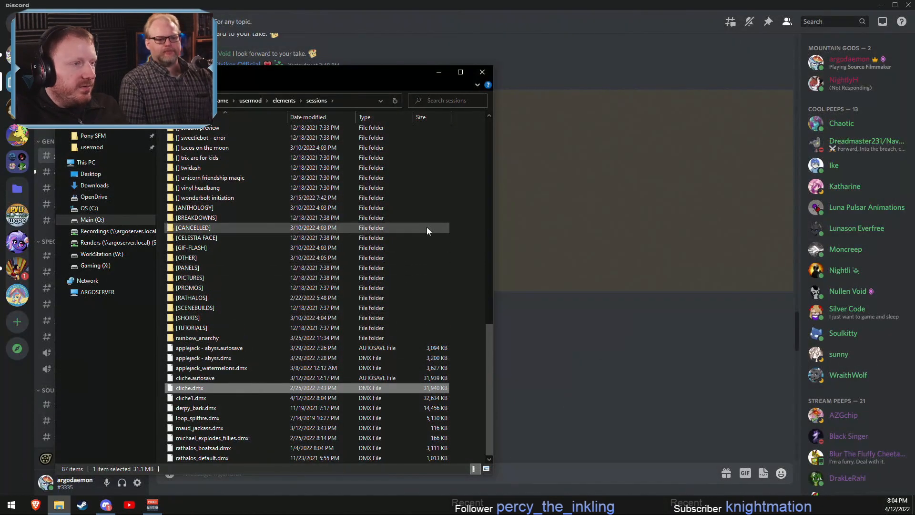
# Close the sessions folder window and minimise Discord to clear the desktop.
pyautogui.click(483, 71)
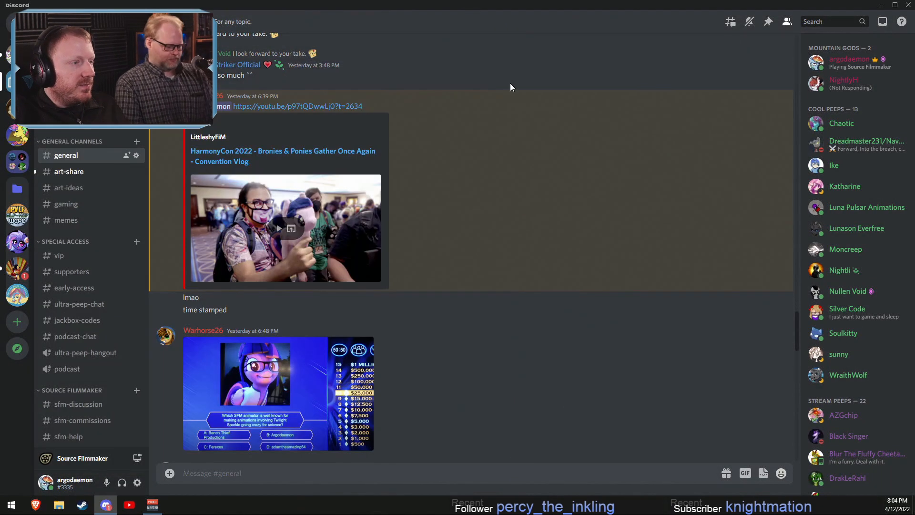
pyautogui.click(880, 5)
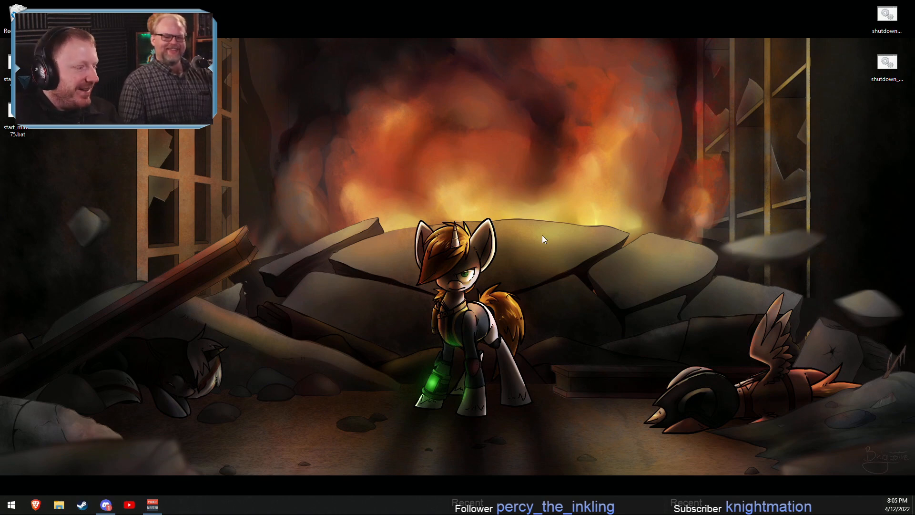
# Switch to Brave, open the streamer's own Twitch channel with its live player paused, and go to the channel's Stream Manager.
pyautogui.click(35, 505)
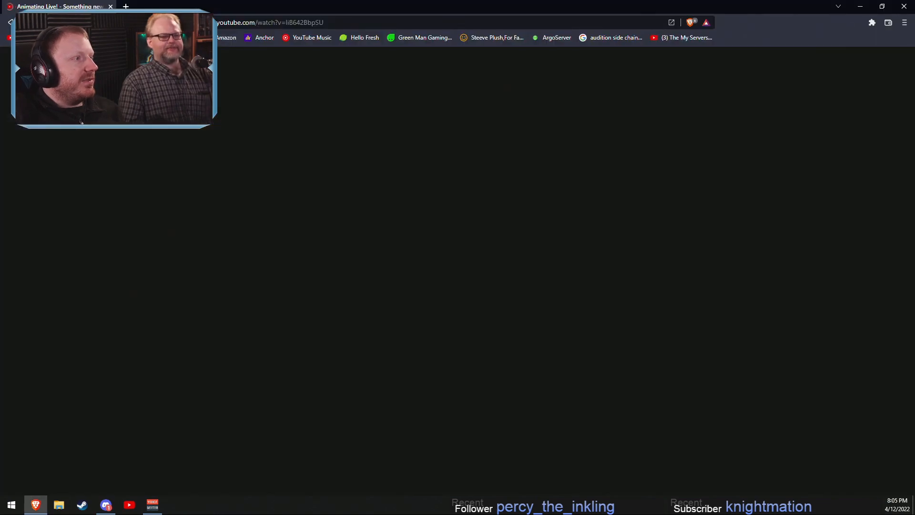
pyautogui.click(95, 38)
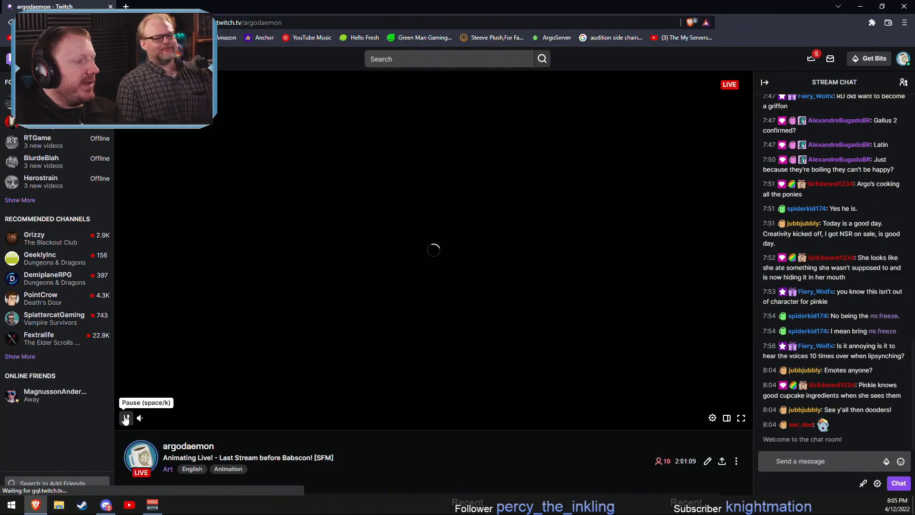
pyautogui.click(126, 418)
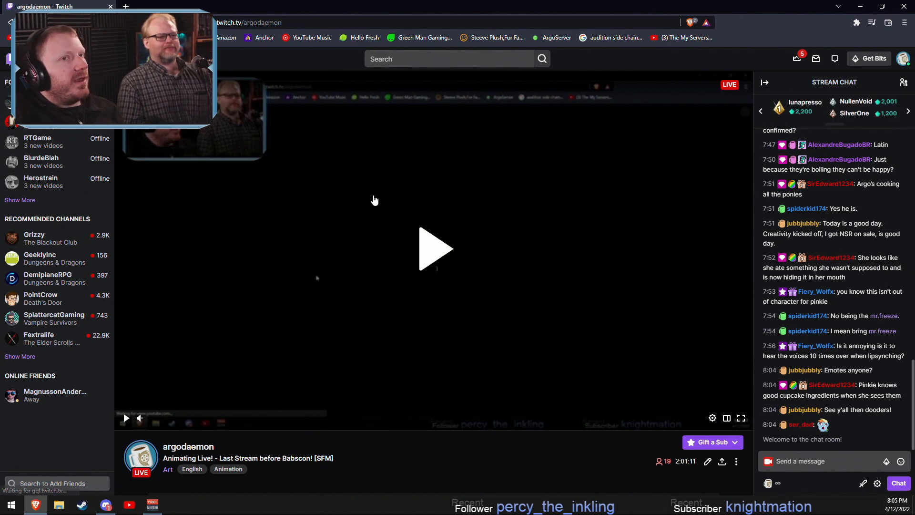
pyautogui.click(903, 58)
pyautogui.click(856, 171)
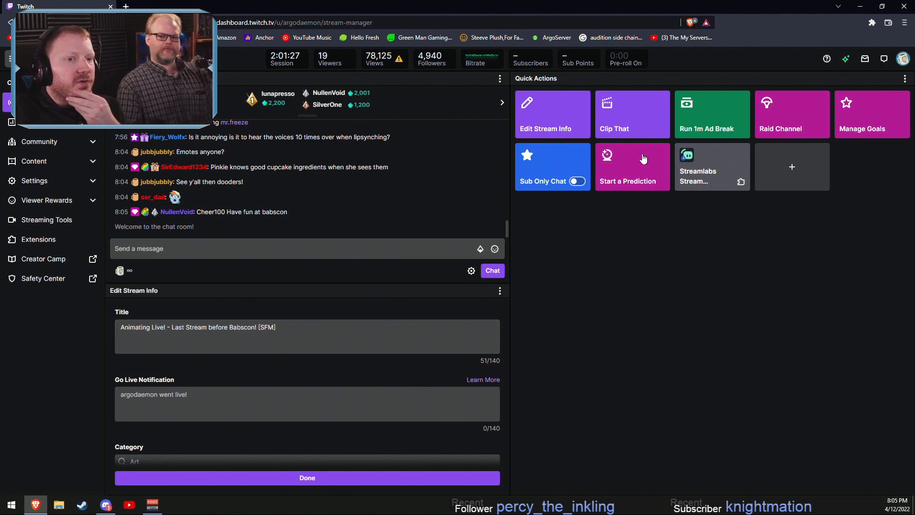
# Start a raid on the followed live channel that is streaming Elden Ring.
pyautogui.click(790, 113)
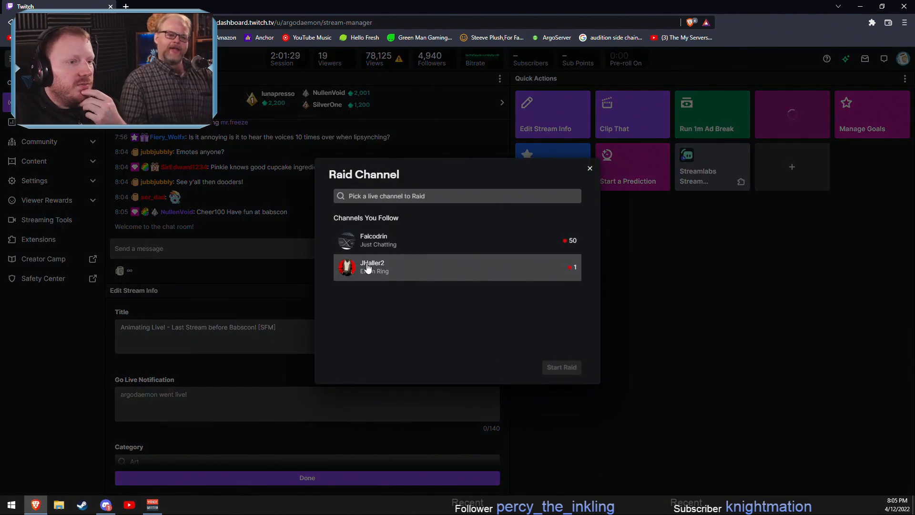
pyautogui.click(378, 268)
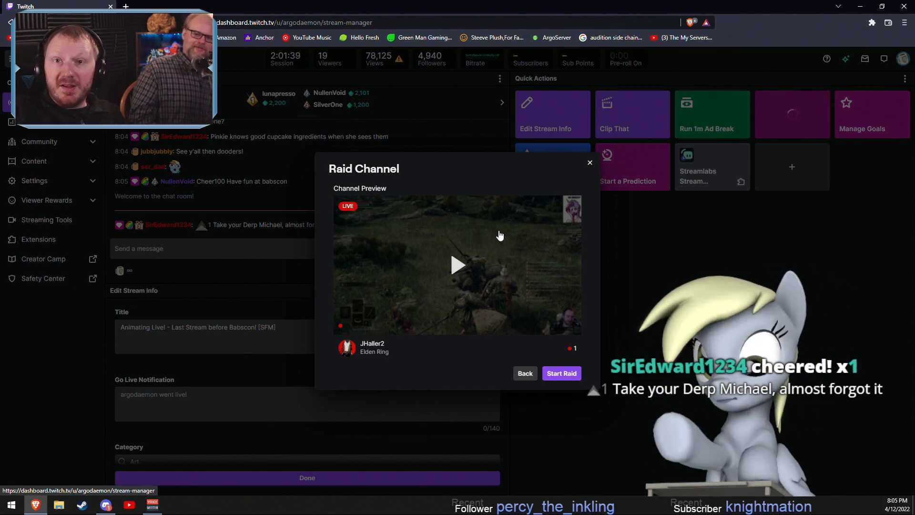
pyautogui.click(563, 374)
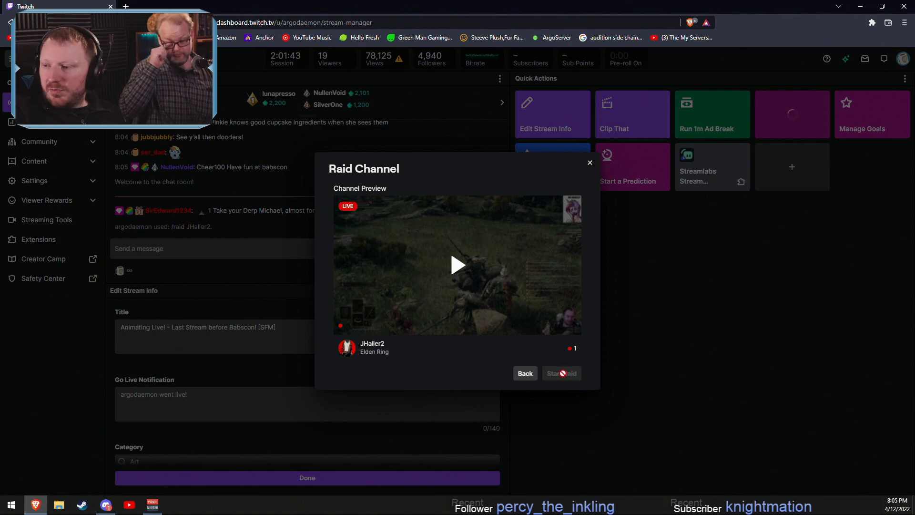